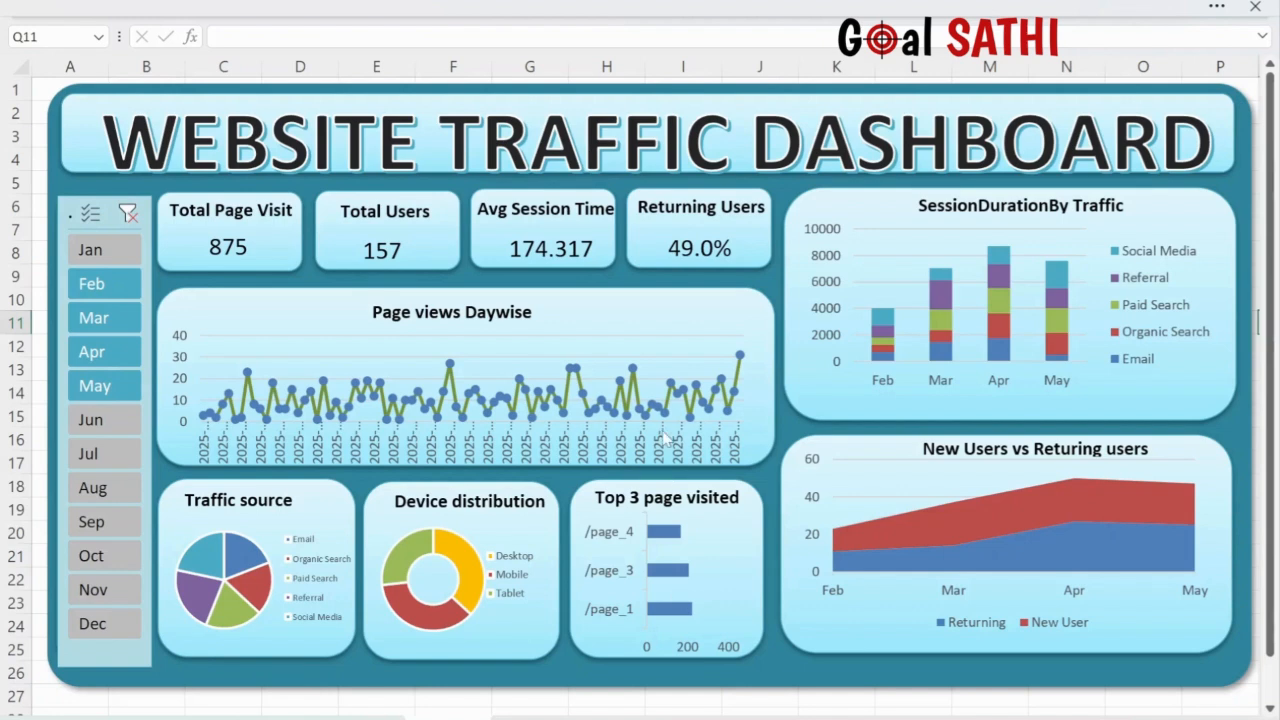
- Filter the dashboard's Month slicer to Jun, Jul, Jan and Feb, then clear the filter to show all months
left_click(105, 420)
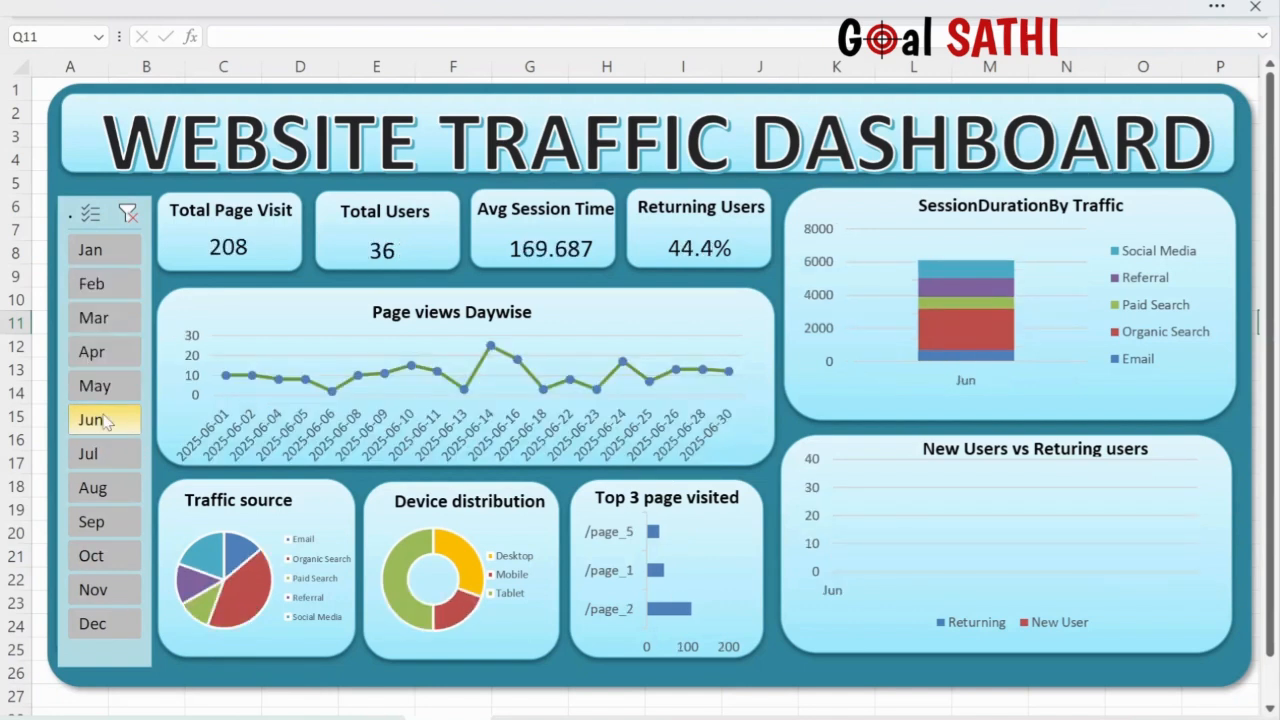
left_click(110, 454)
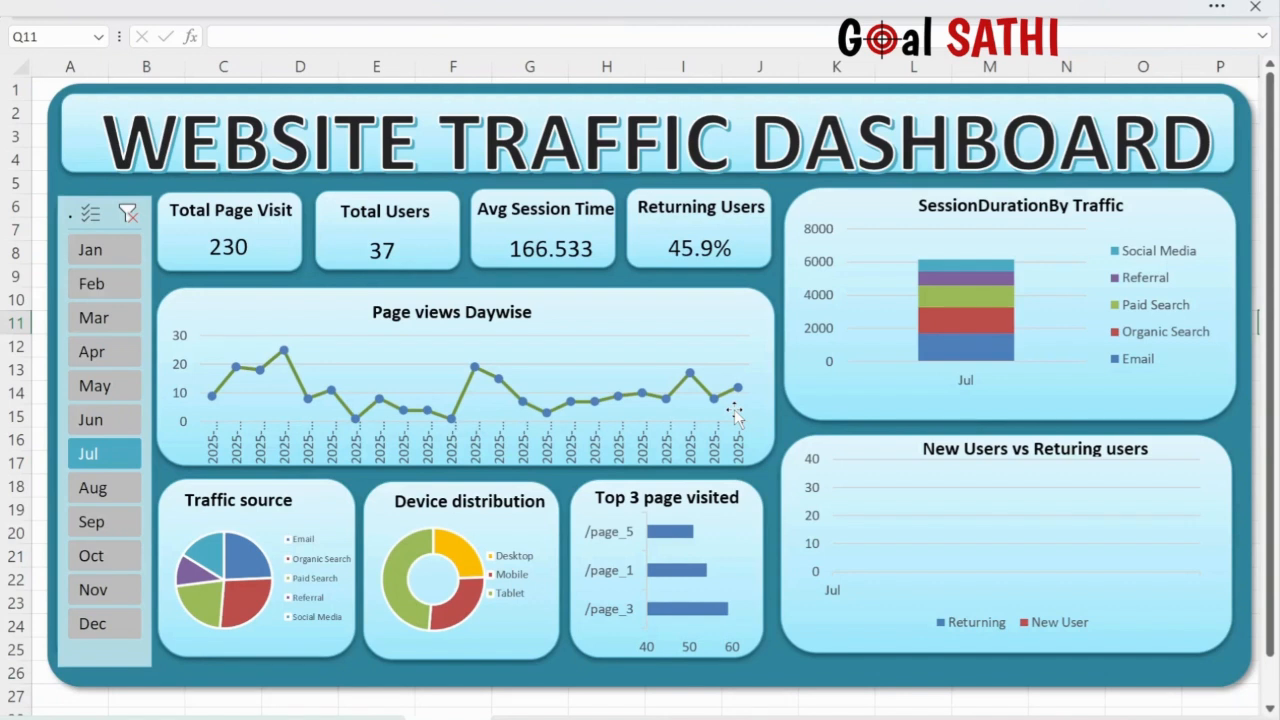
left_click(96, 258)
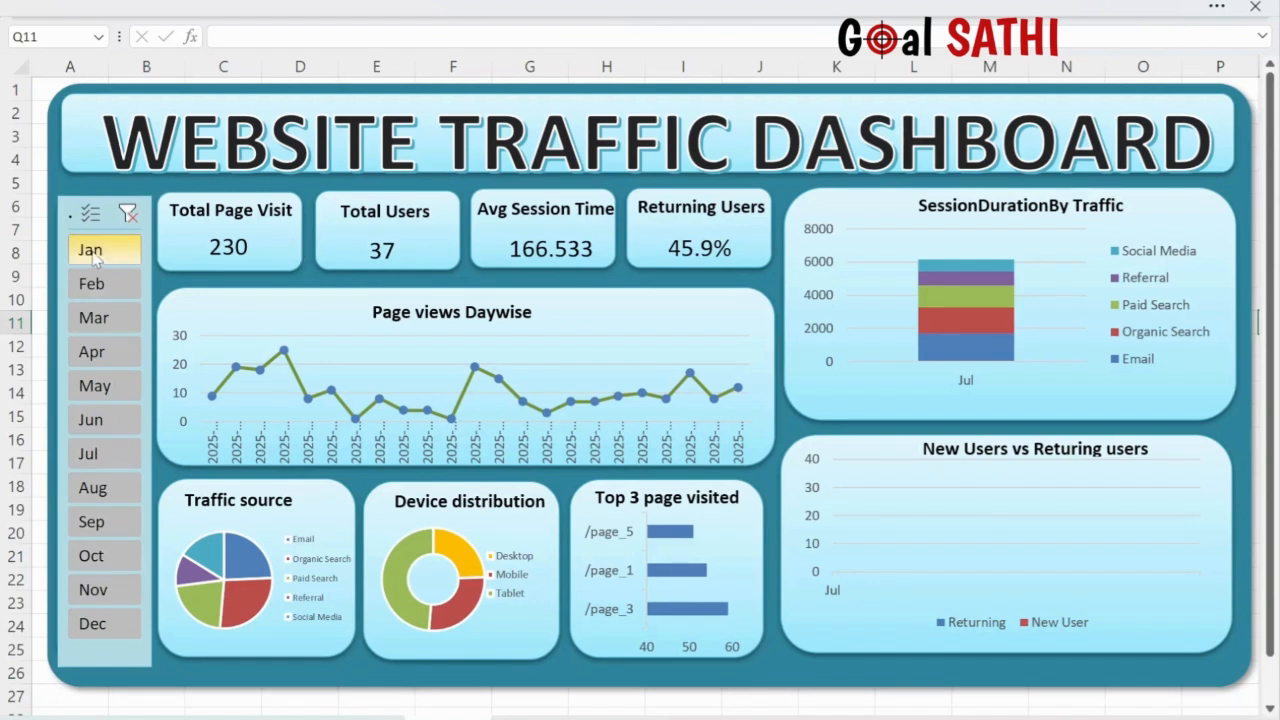
left_click(109, 292)
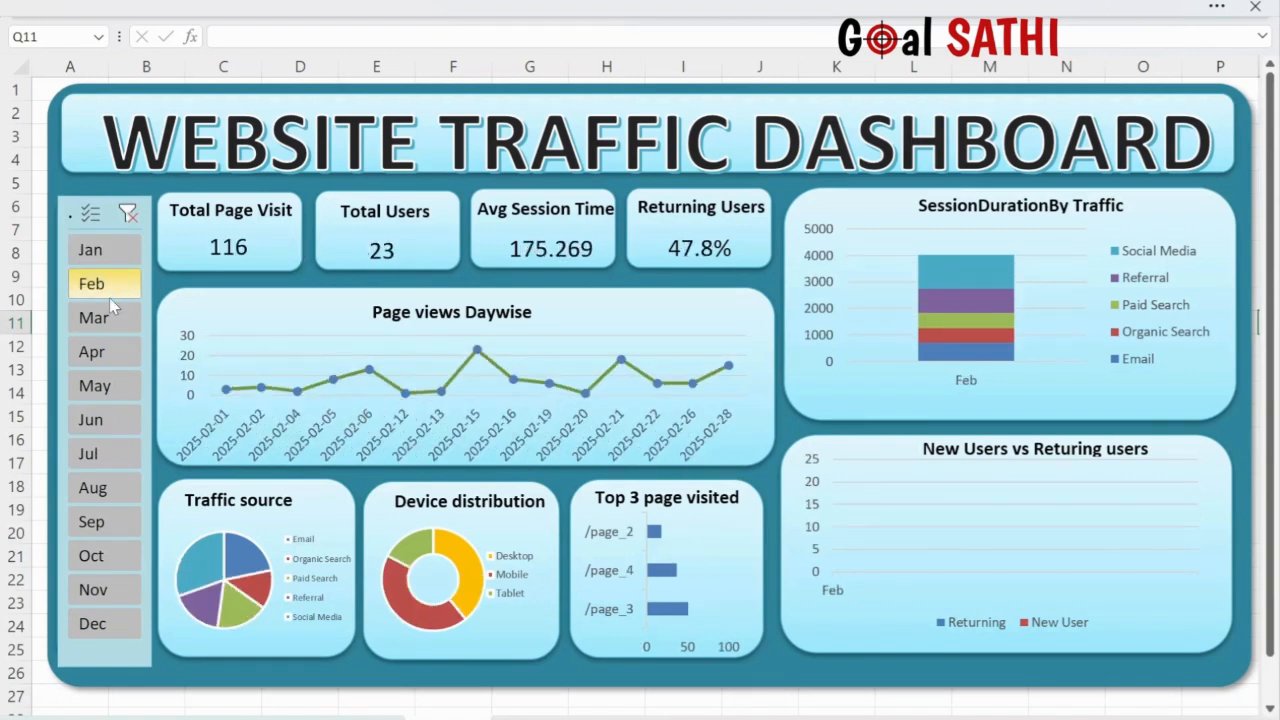
left_click(127, 214)
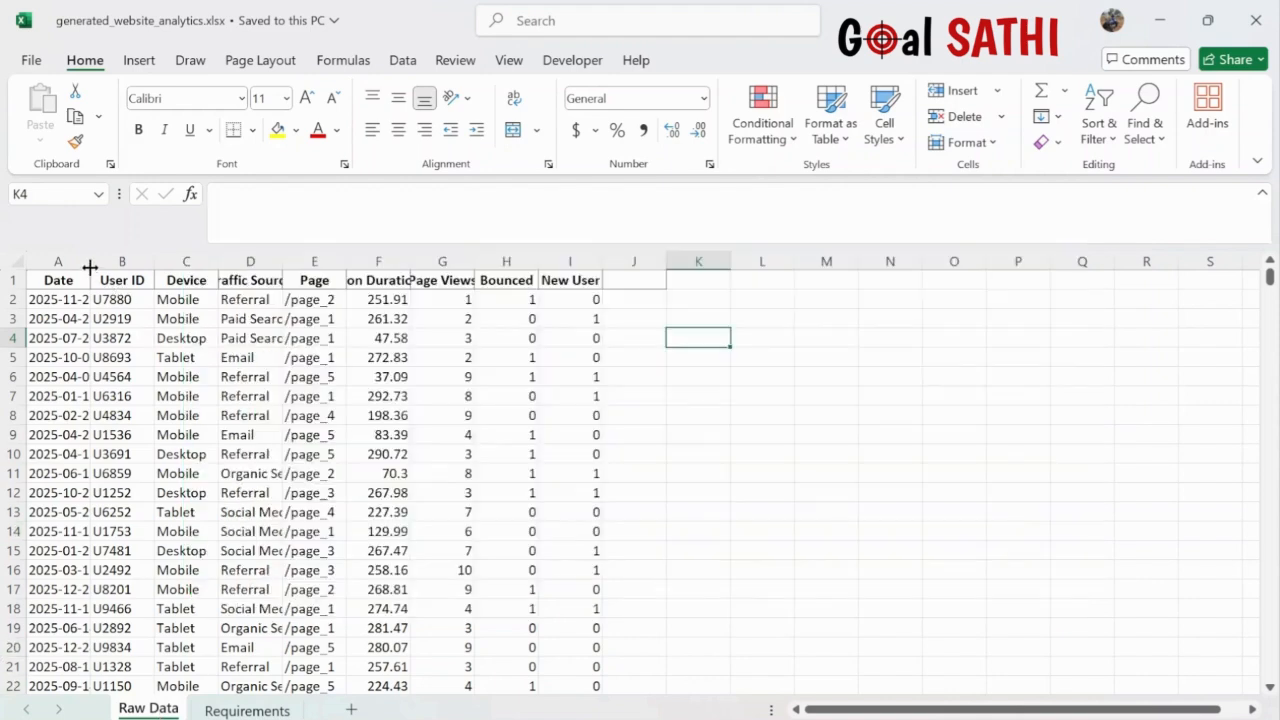
- AutoFit Raw Data columns A and C through I so dates, Traffic Source and Session Duration (s) show fully
double_click(89, 267)
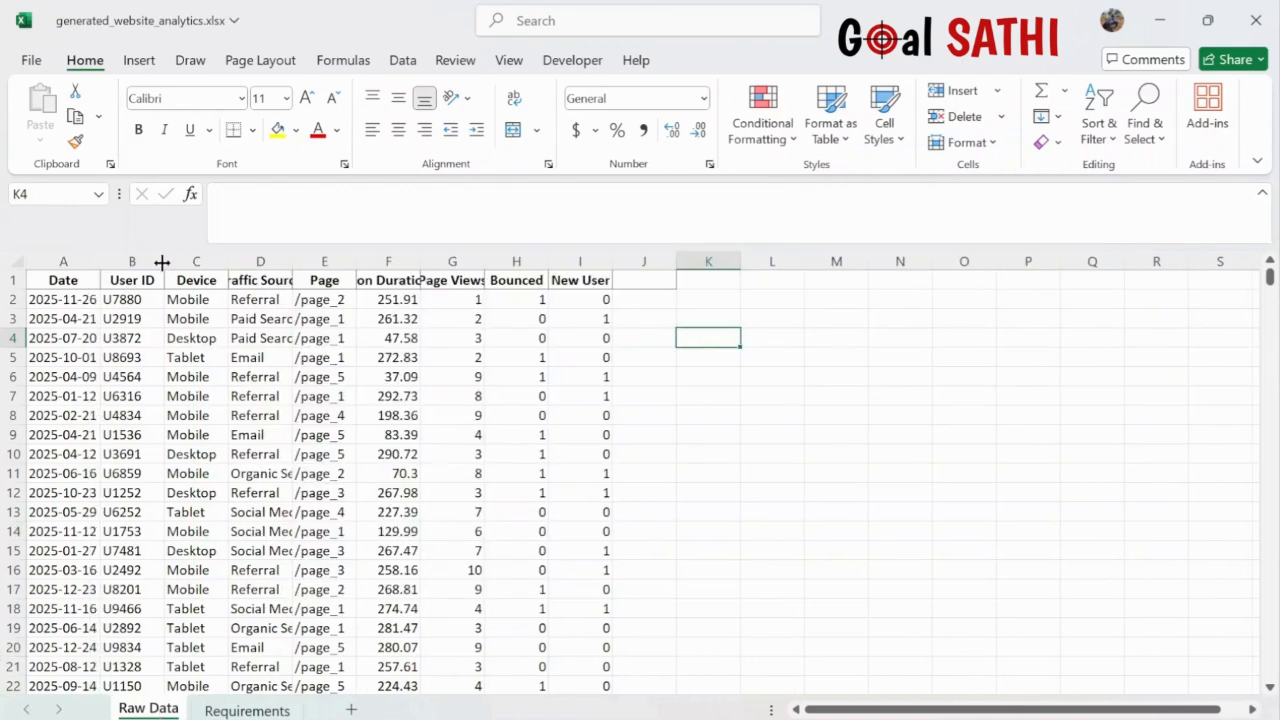
double_click(228, 262)
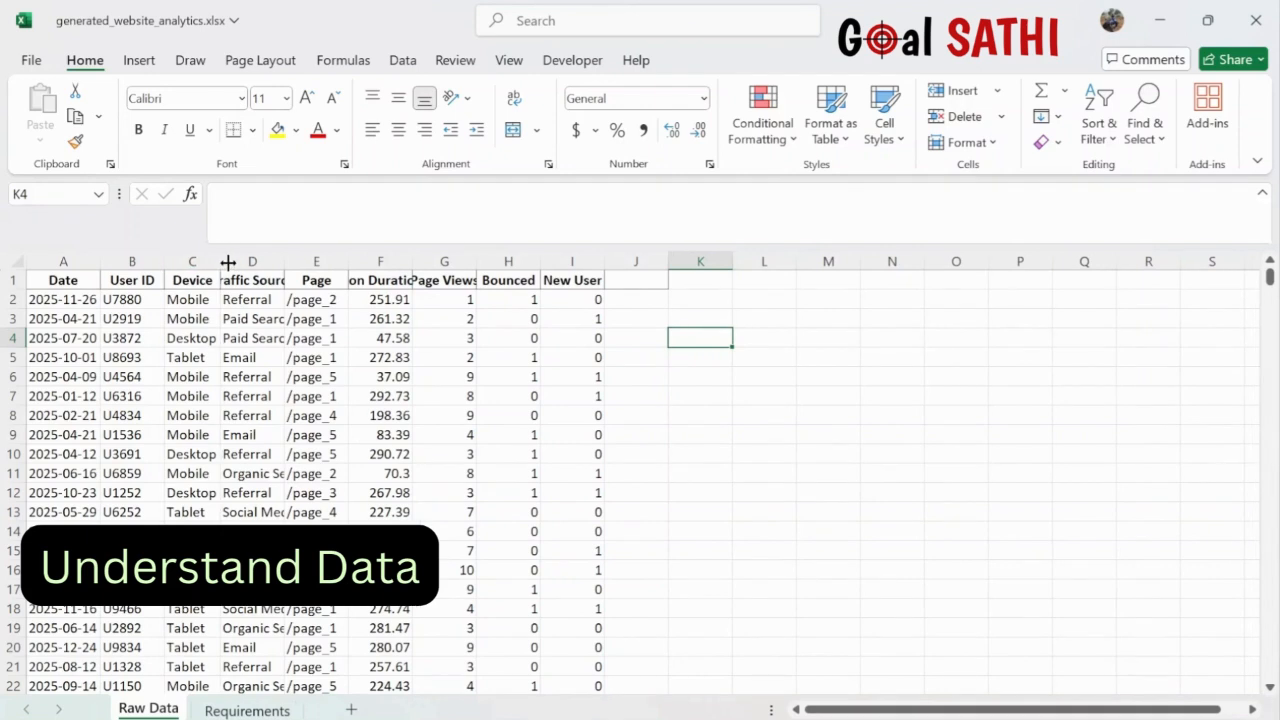
double_click(284, 258)
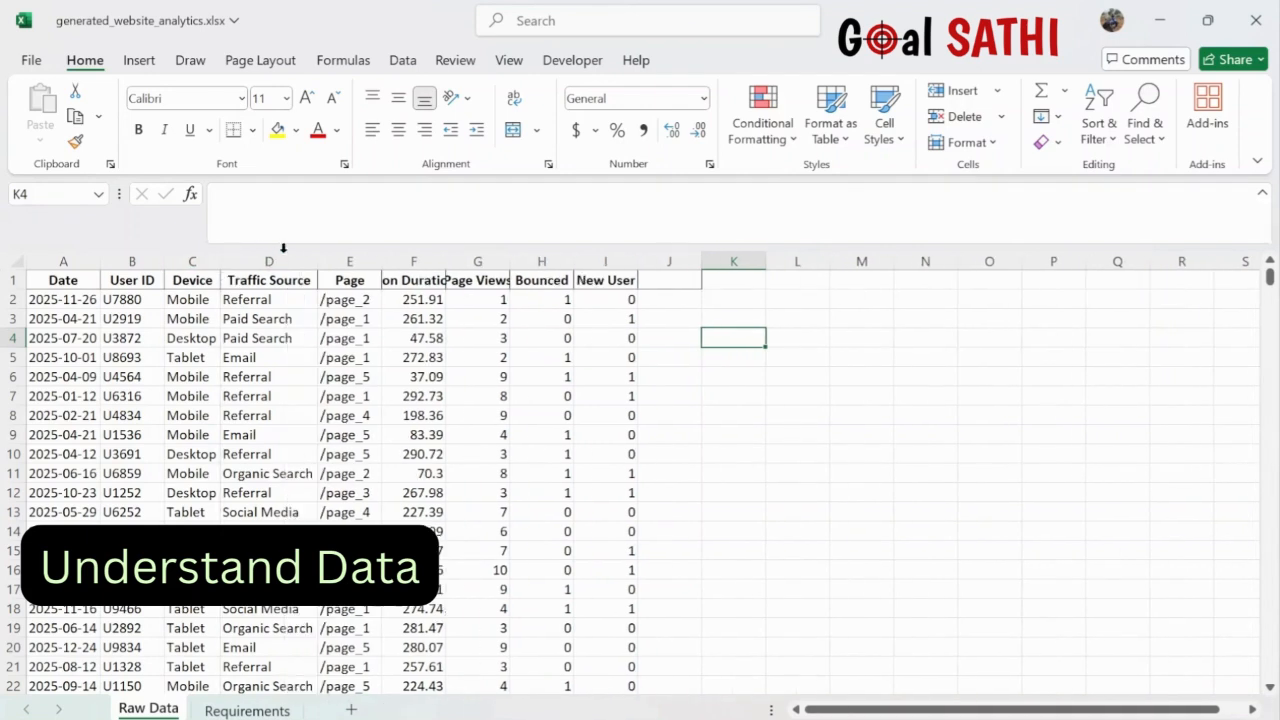
double_click(381, 262)
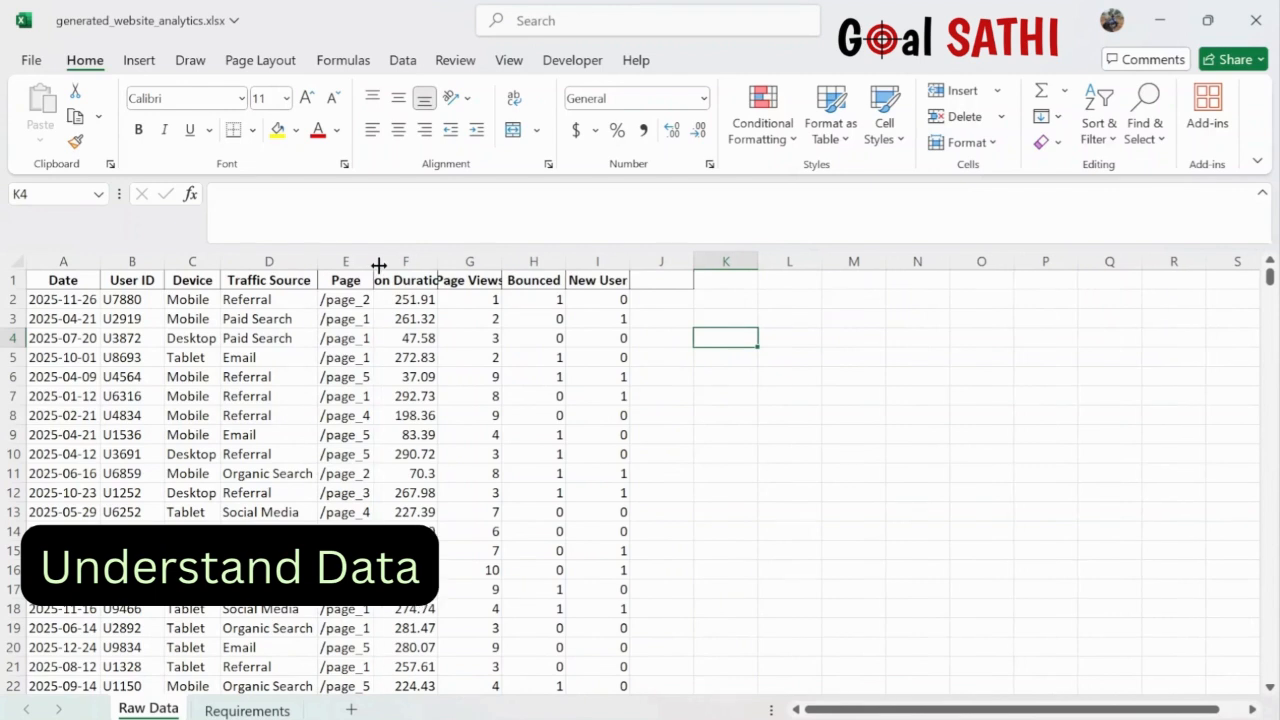
double_click(438, 261)
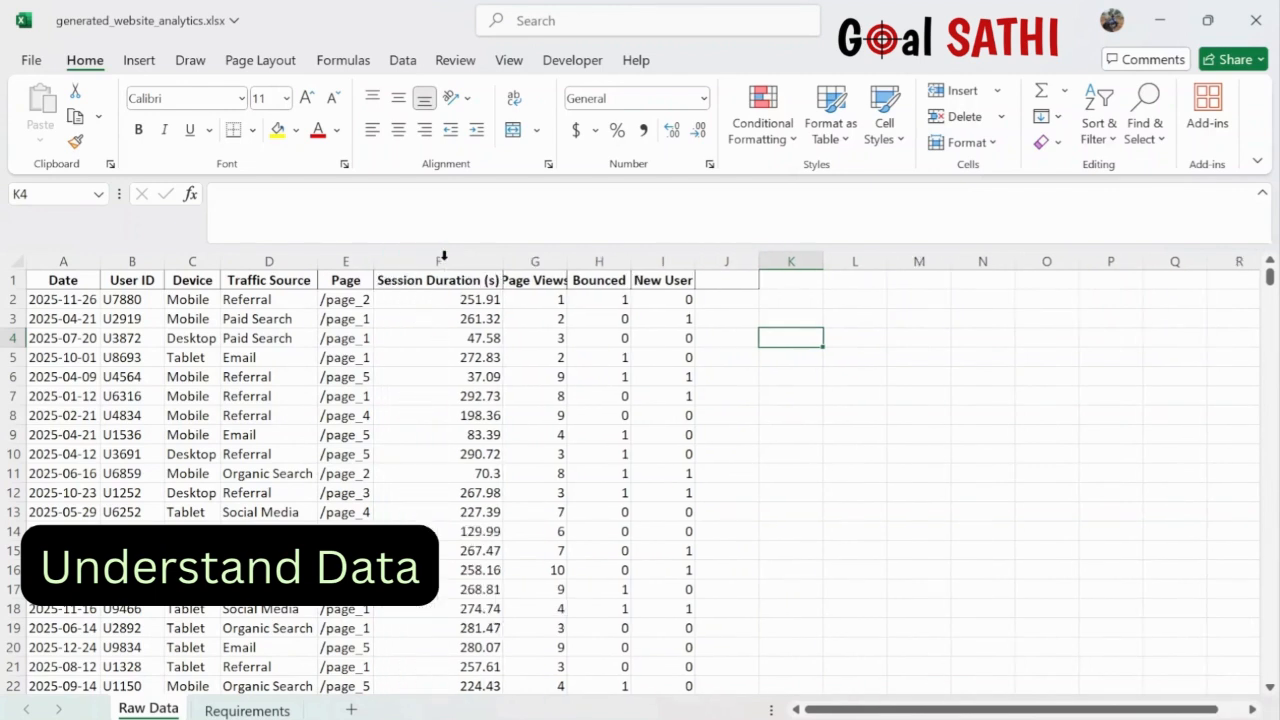
double_click(567, 263)
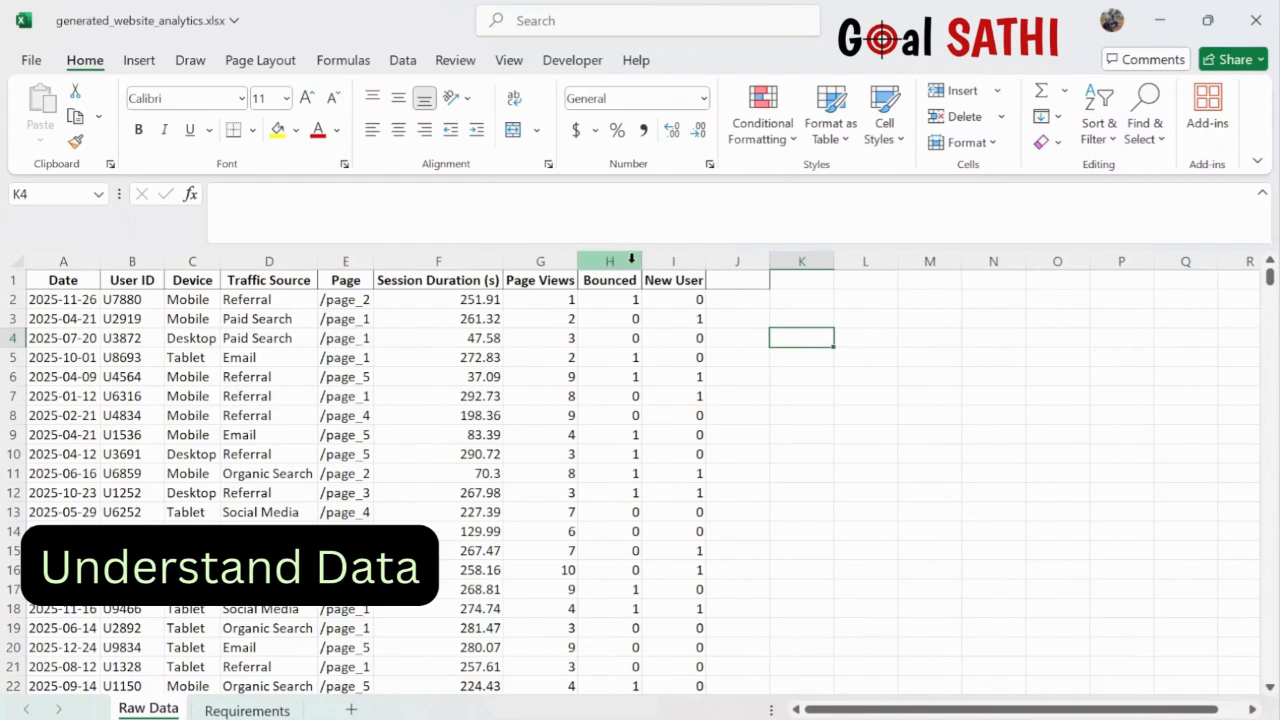
double_click(642, 261)
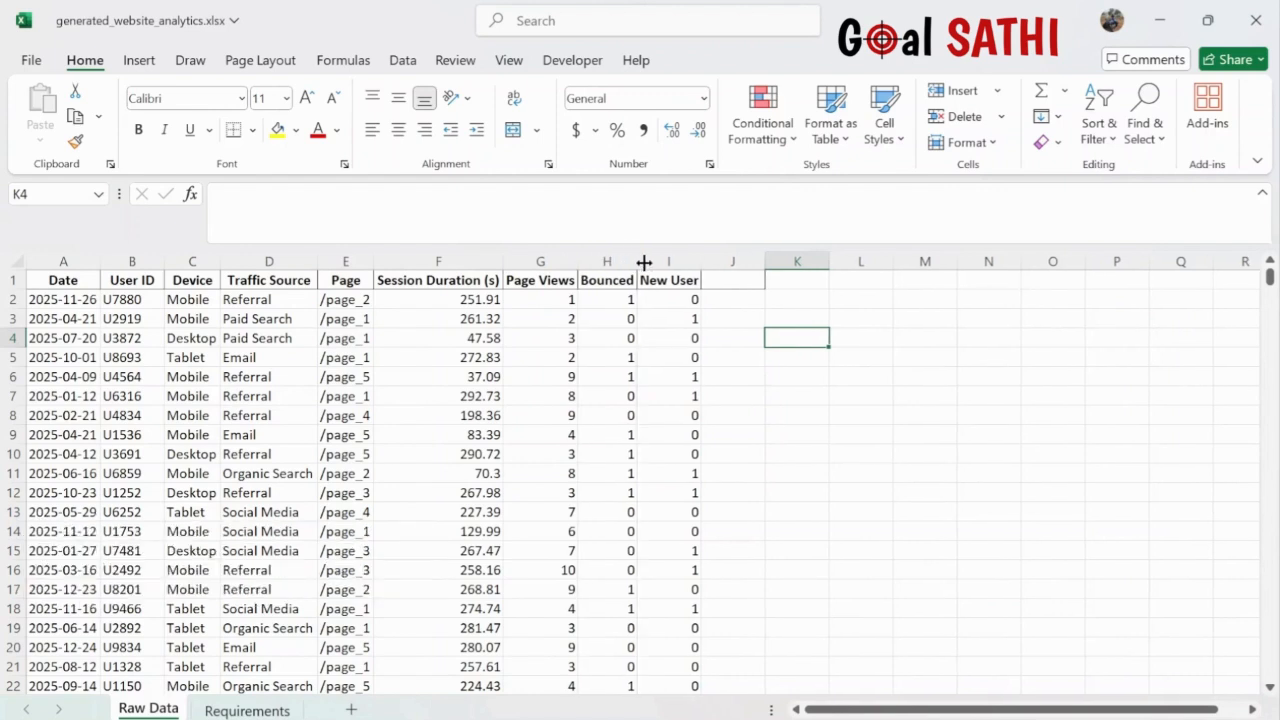
double_click(699, 262)
- On the Requirements sheet, fix the 'ina' typo in requirement 2
left_click(248, 710)
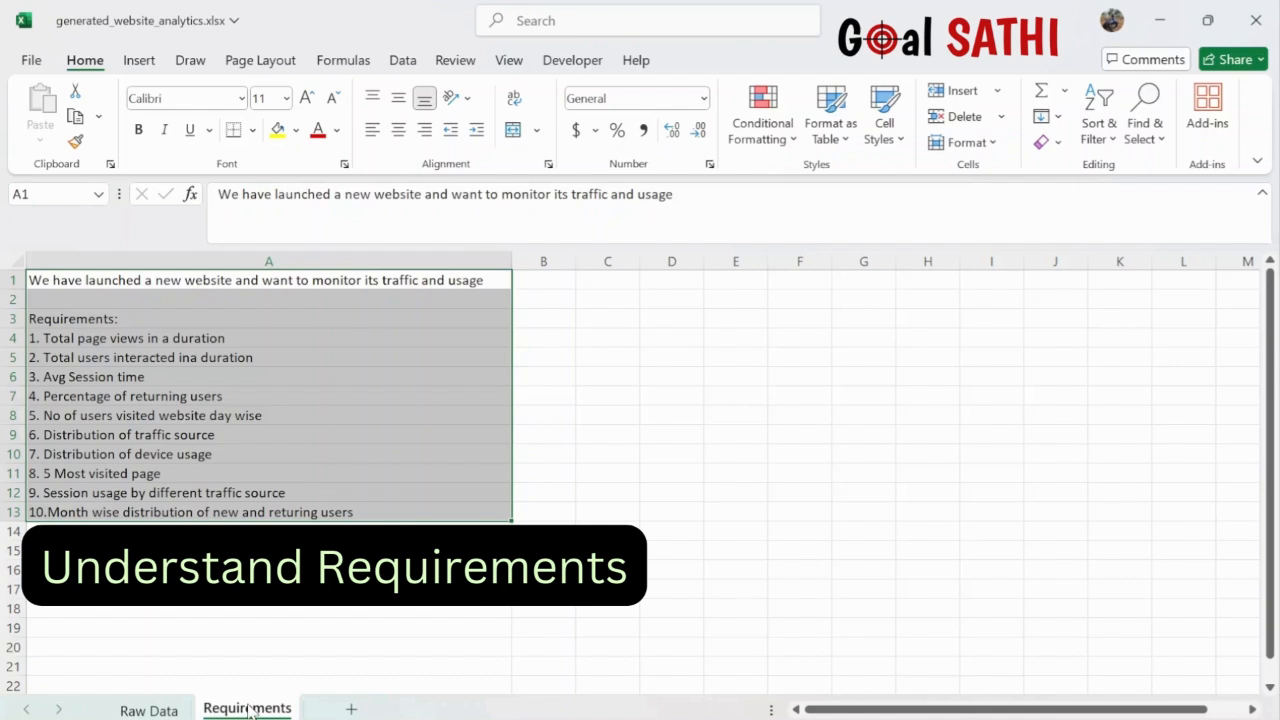
left_click(340, 402)
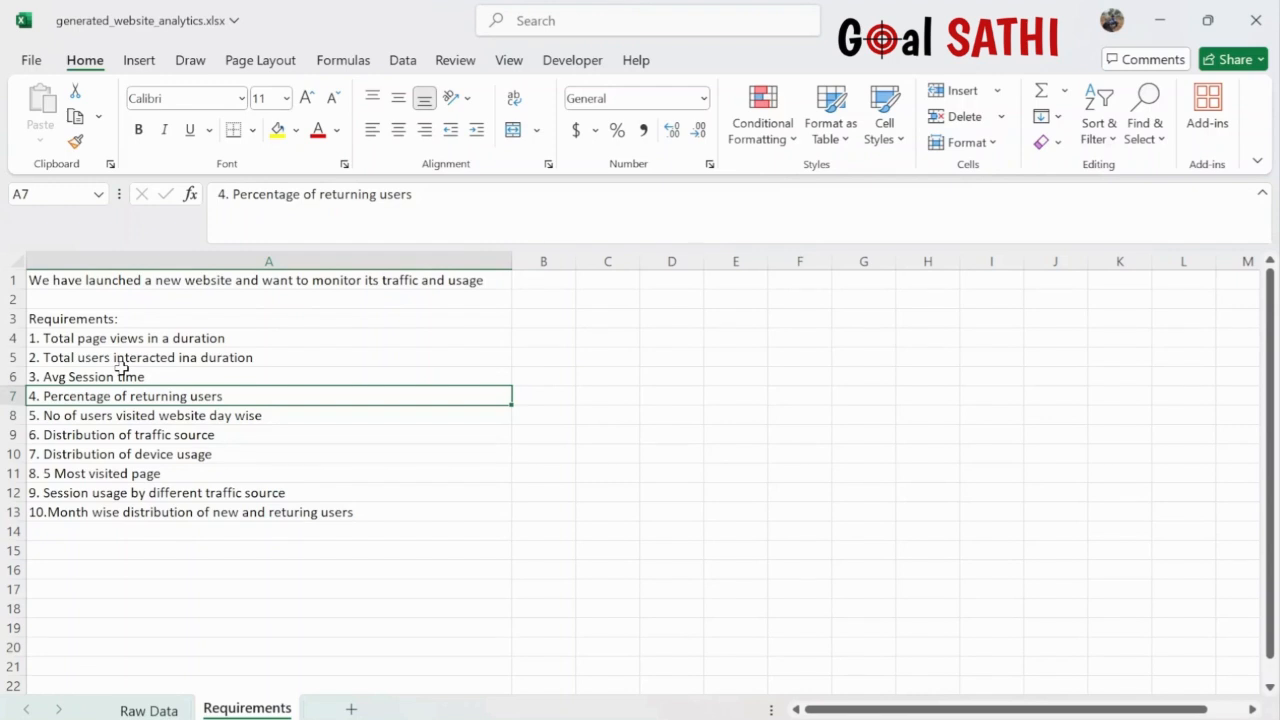
double_click(193, 358)
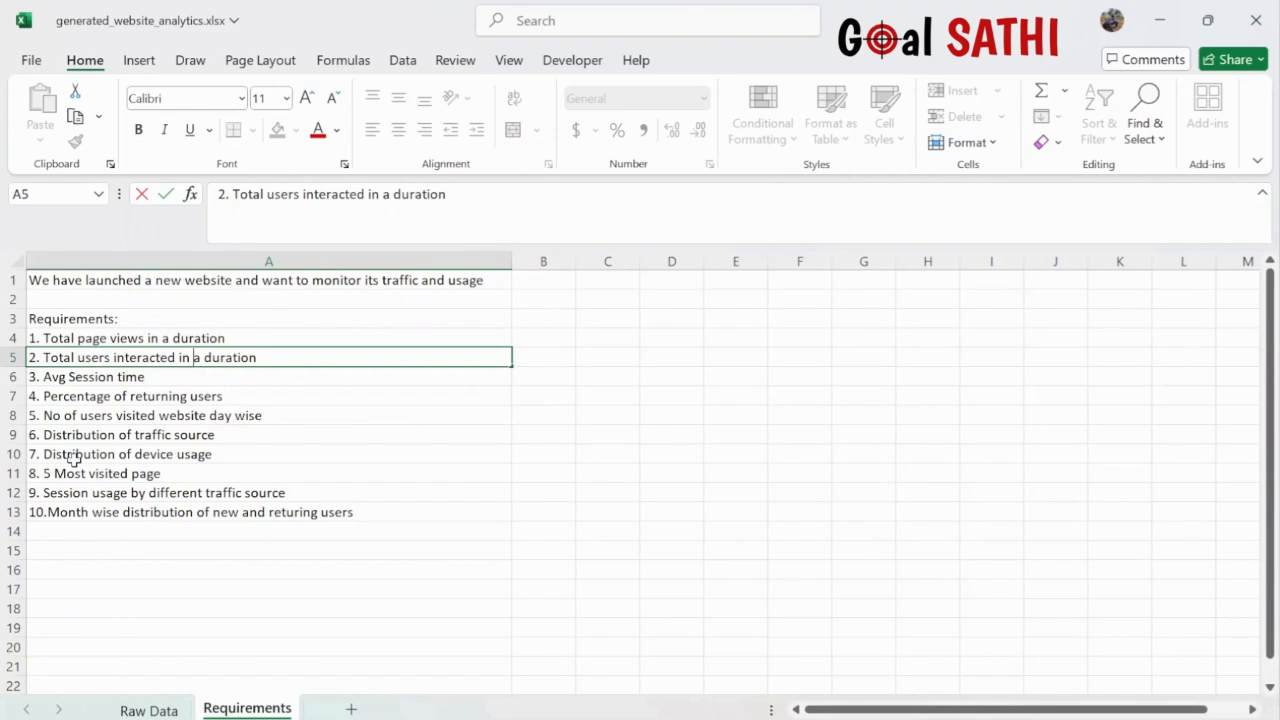
left_click(222, 453)
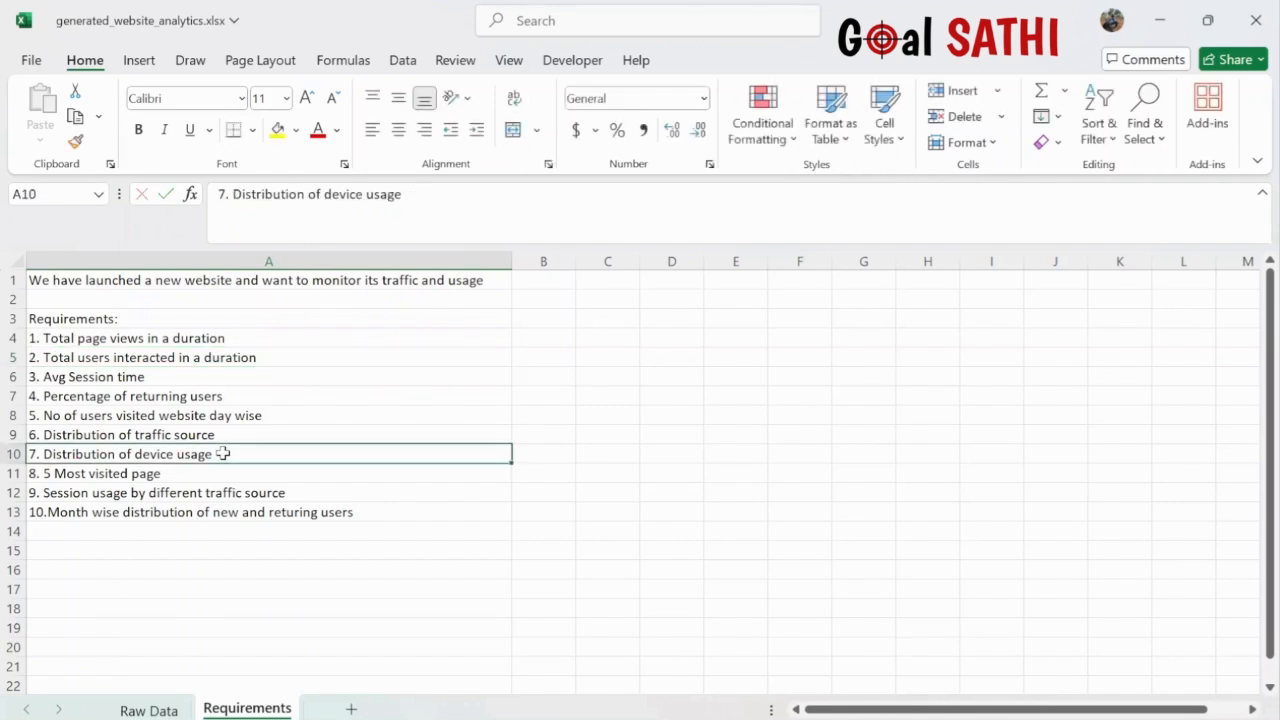
double_click(222, 453)
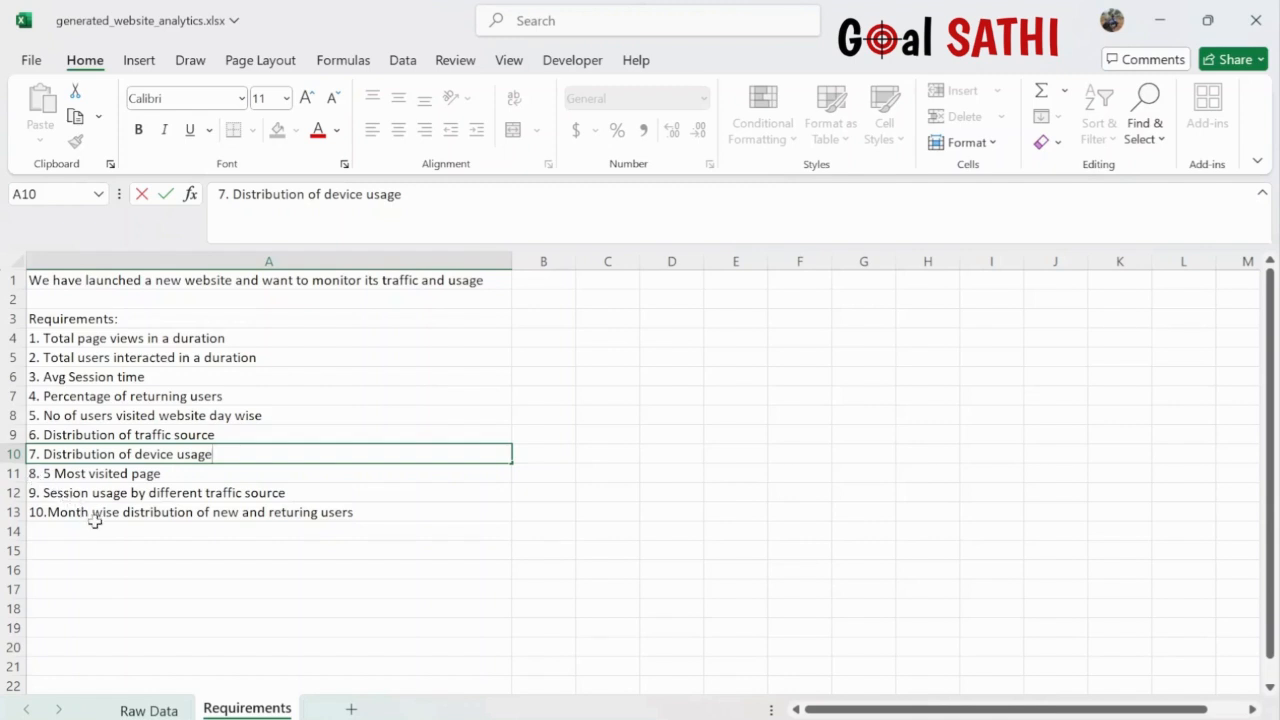
- Change requirement 8 to '3 Most visited pages', then check the Raw Data sheet and come back
left_click(45, 473)
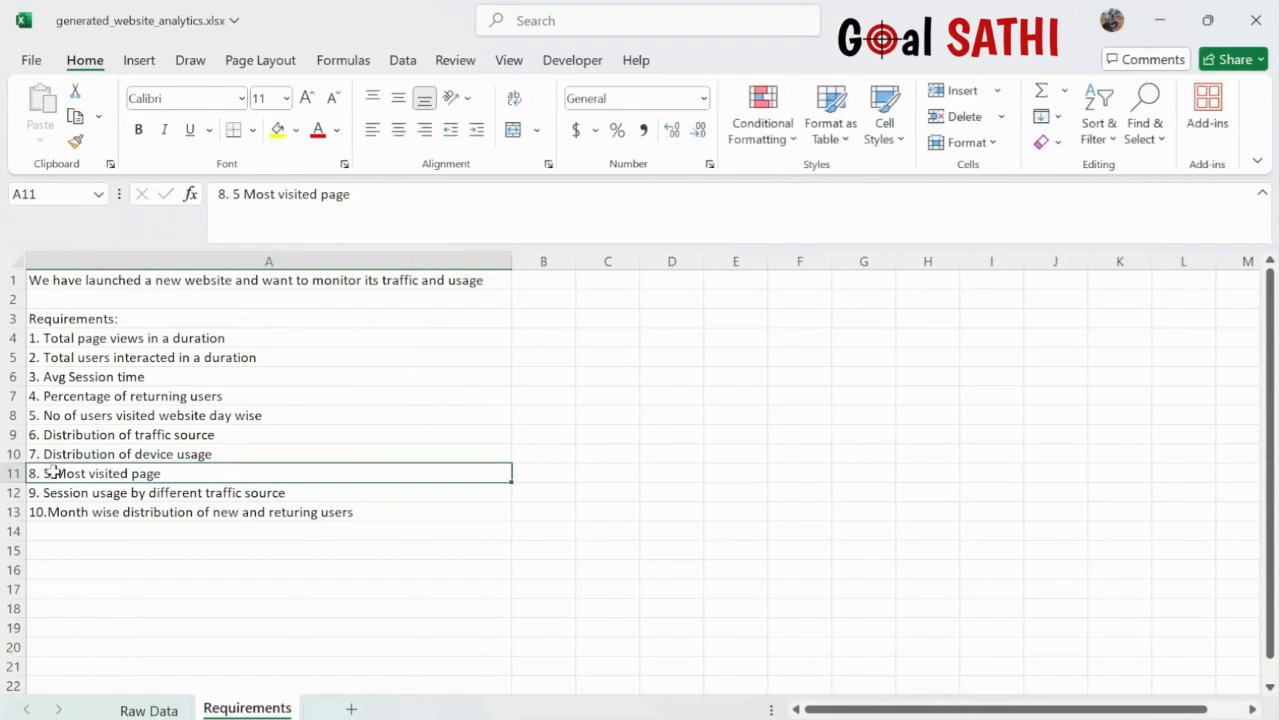
double_click(48, 473)
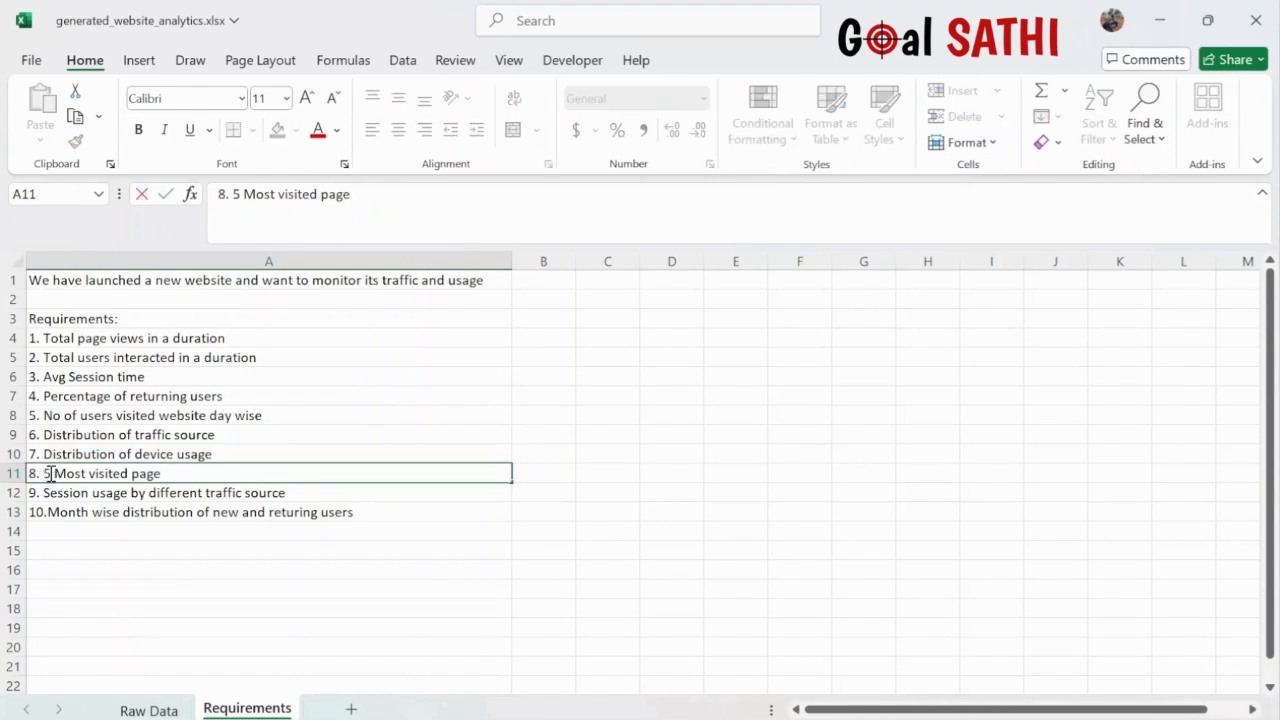
key("BackSpace")
type("3 Mos")
left_click(148, 710)
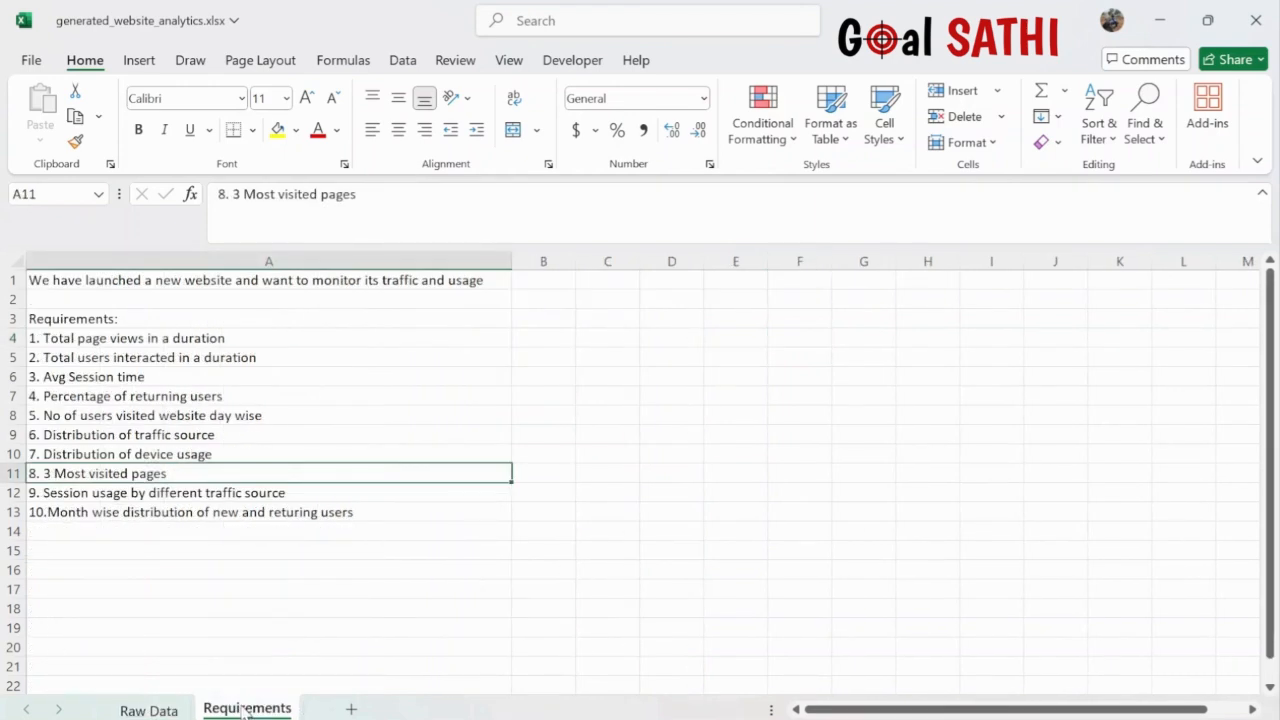
left_click(163, 711)
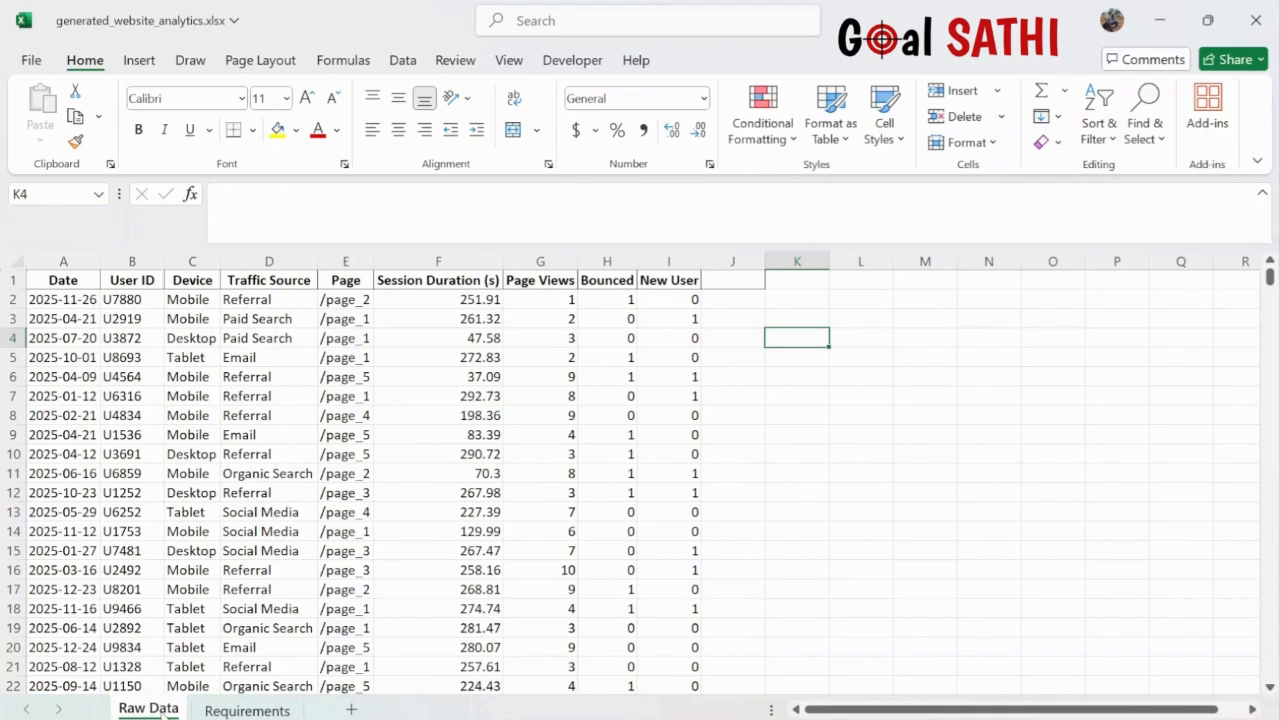
left_click(246, 710)
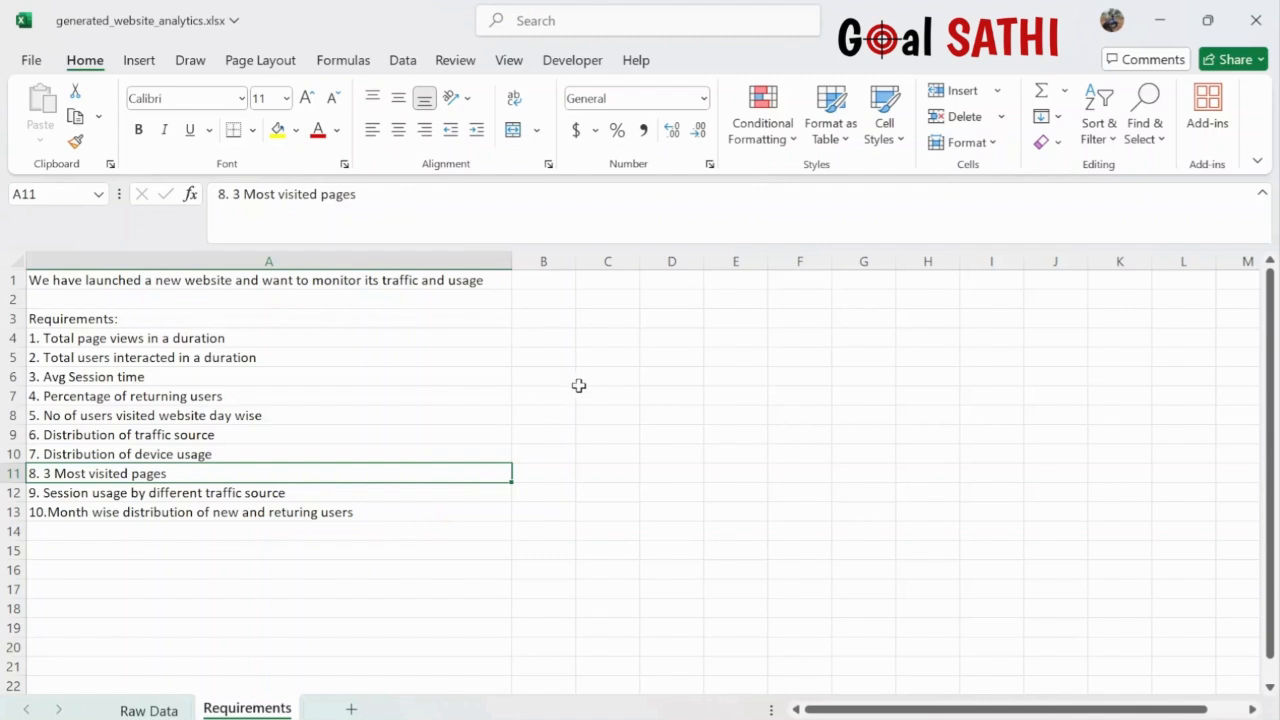
- Add a 'Columns' heading in C3 and 'Page views' in C4, autofitting column C
left_click(607, 319)
type("COlumns")
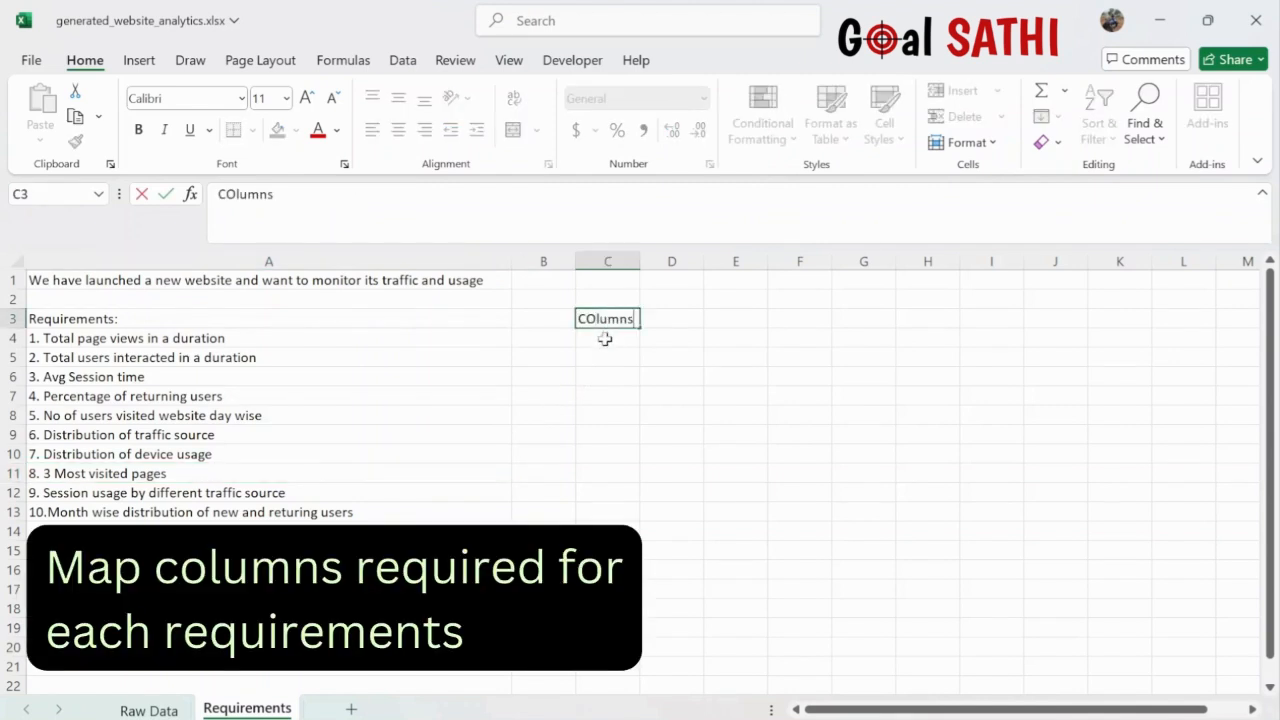
key("Return")
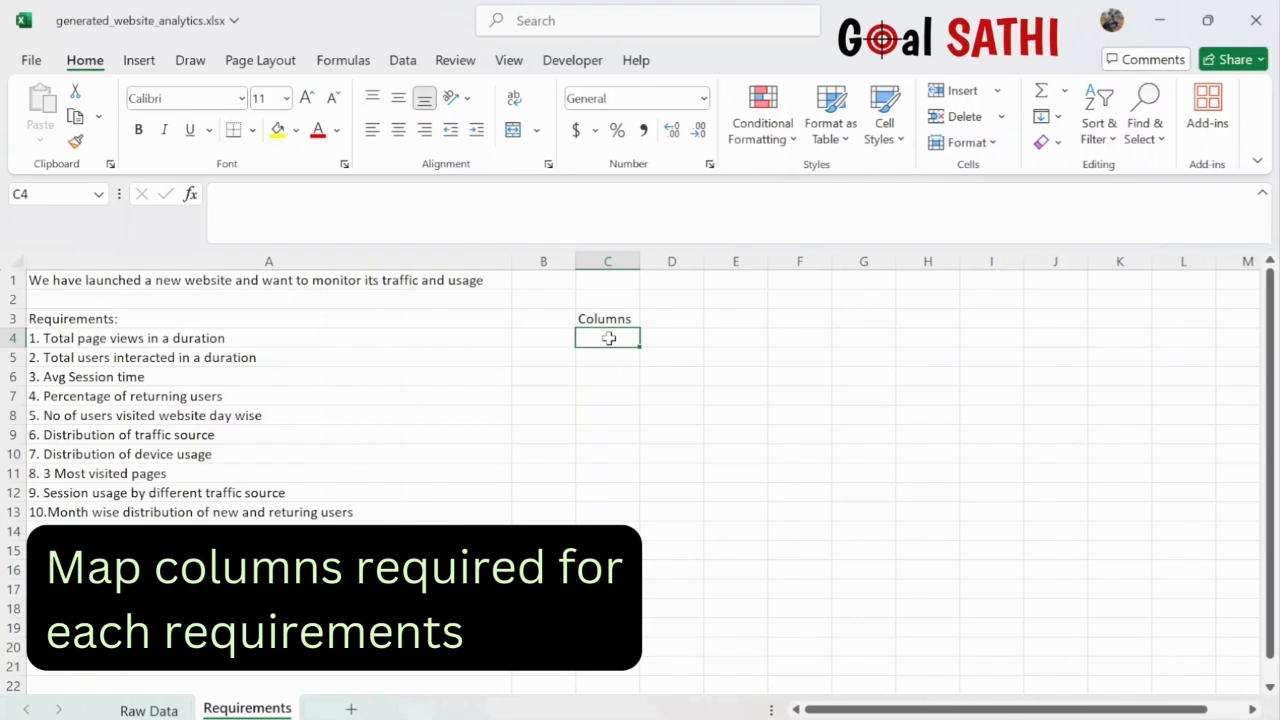
type("Page")
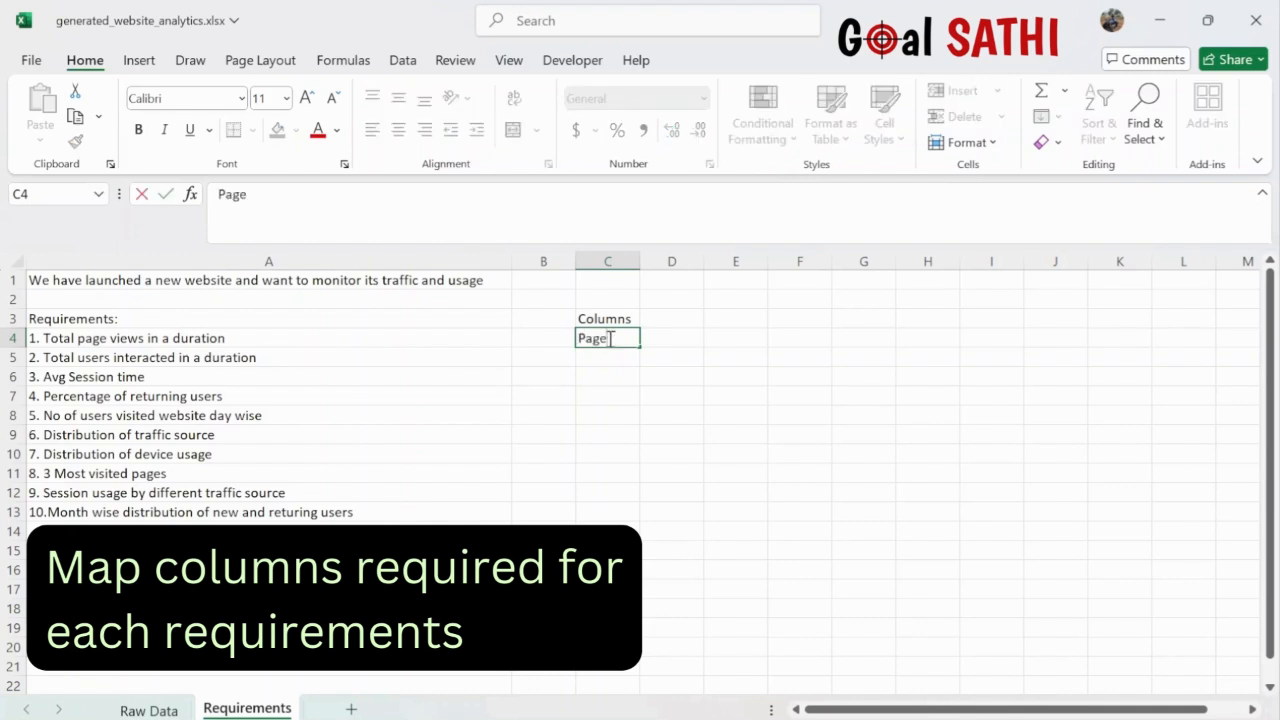
type(" visit")
left_click(163, 710)
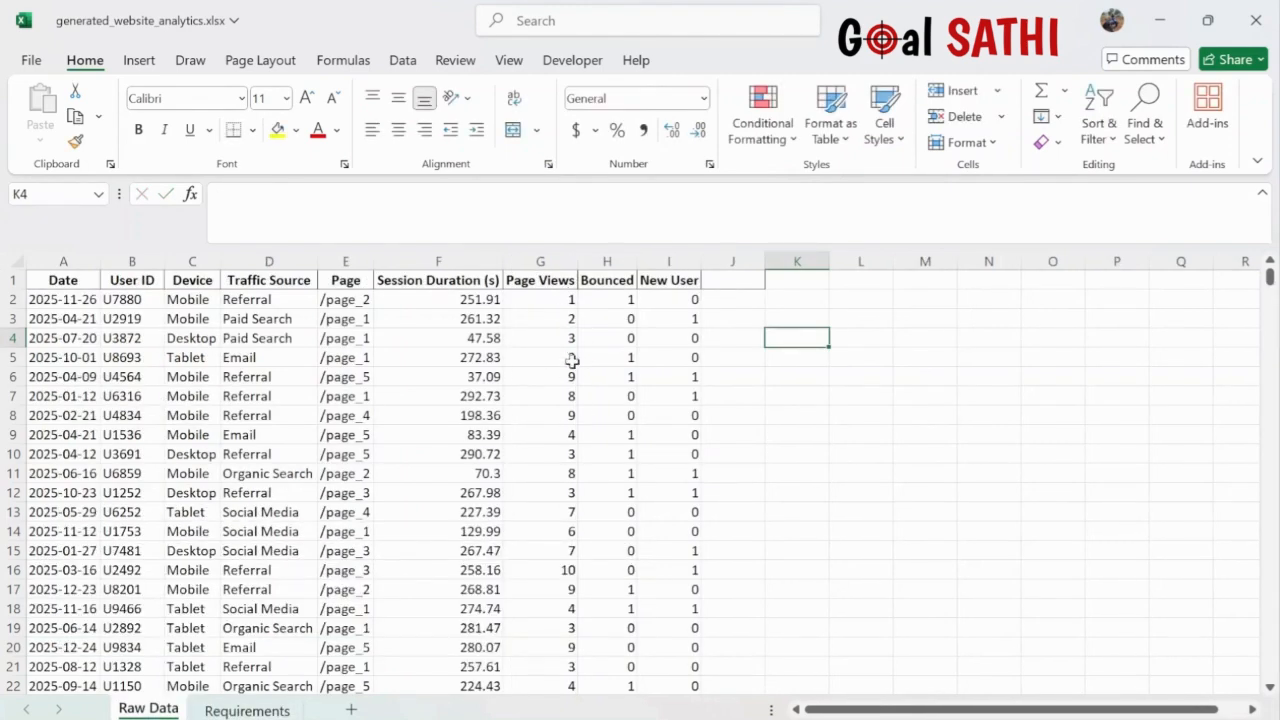
left_click(247, 710)
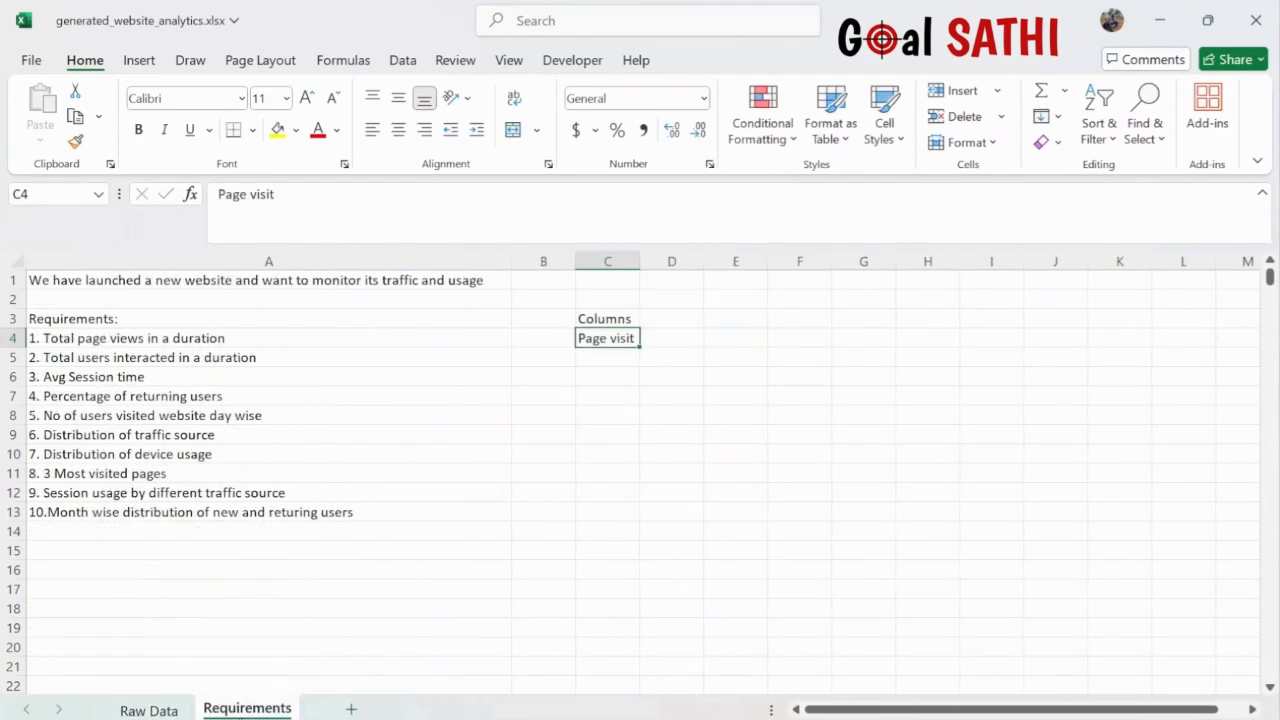
double_click(626, 338)
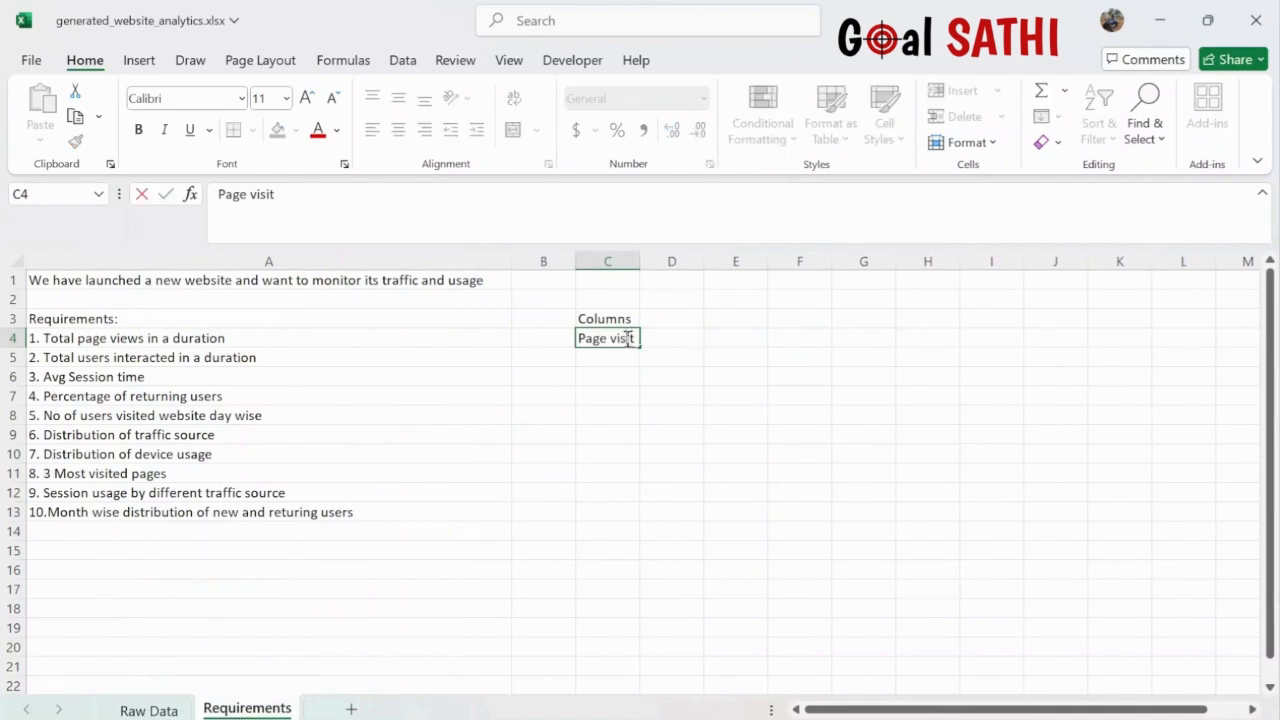
double_click(622, 338)
type("views")
left_click(601, 358)
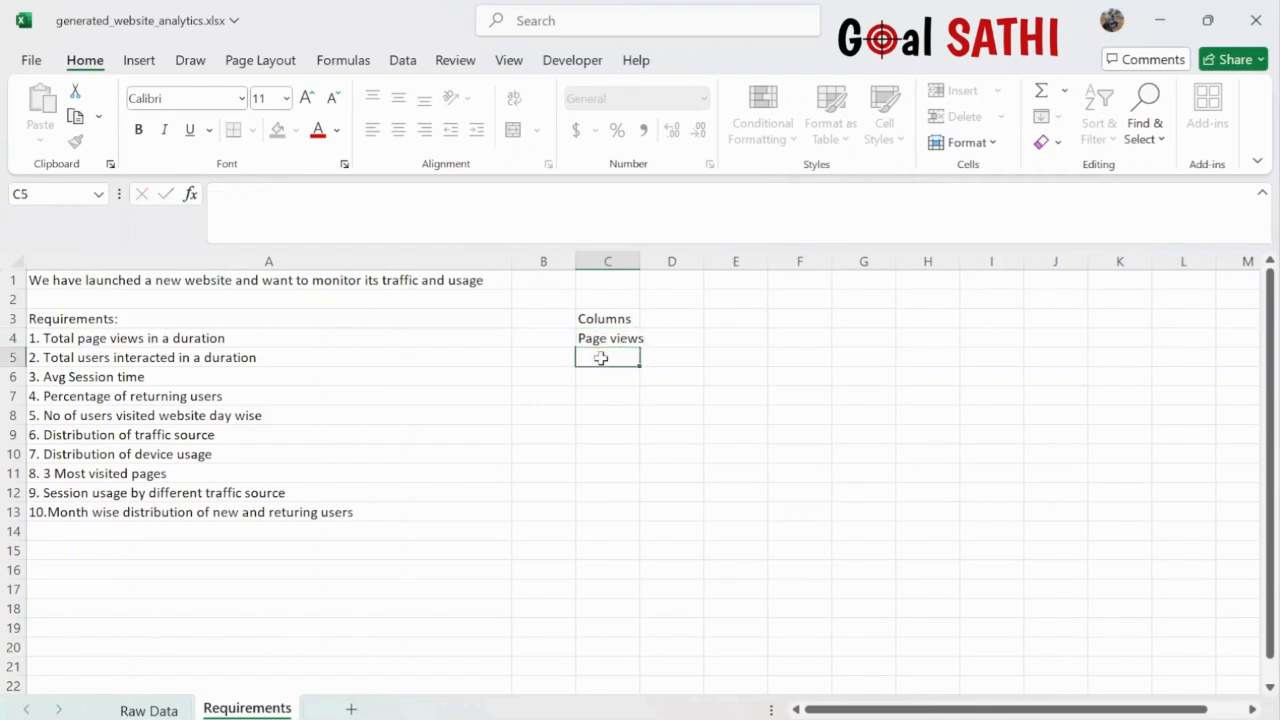
double_click(640, 262)
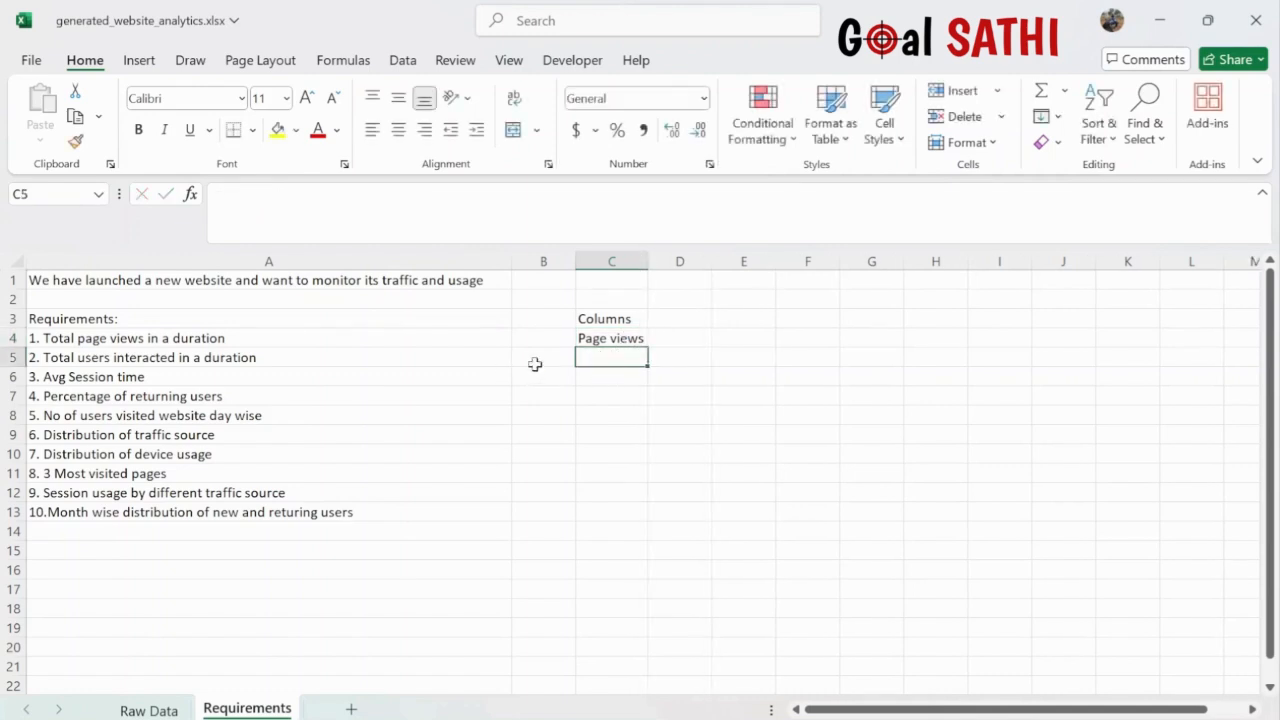
- Enter 'UserID' and 'Session Duration' beside requirements 2 and 3, matching the Raw Data headers
left_click(147, 710)
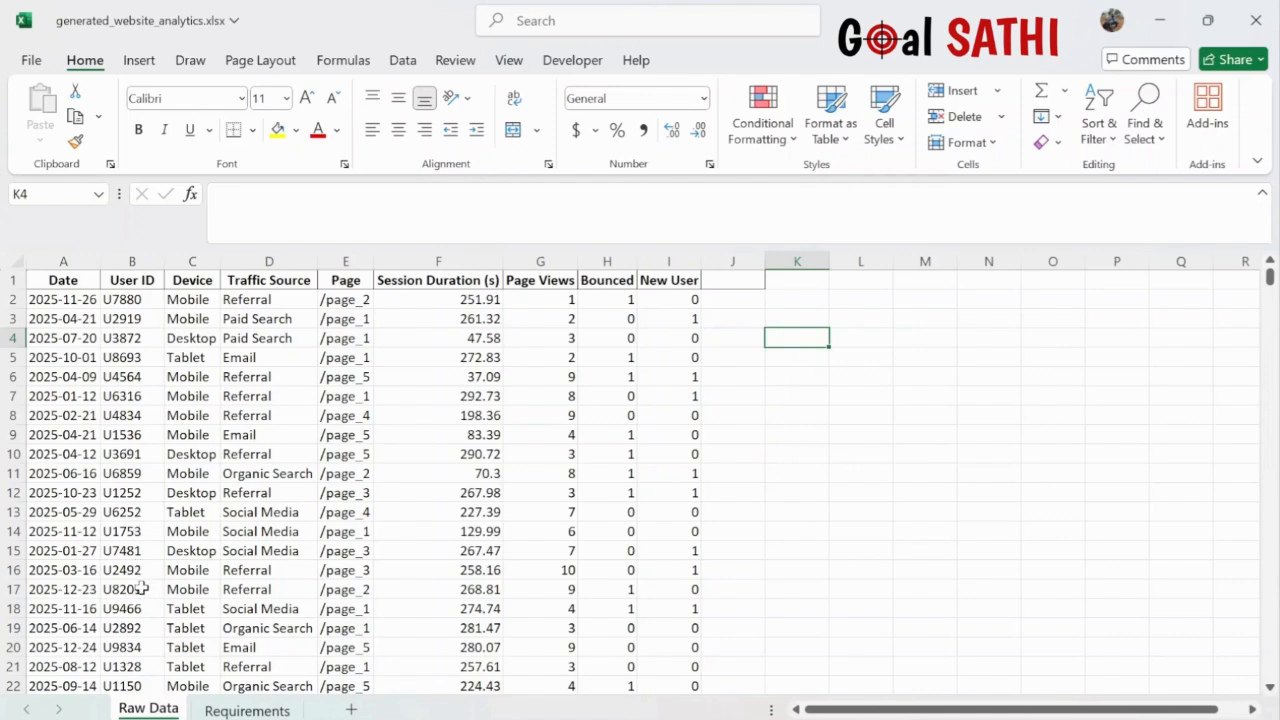
left_click(247, 710)
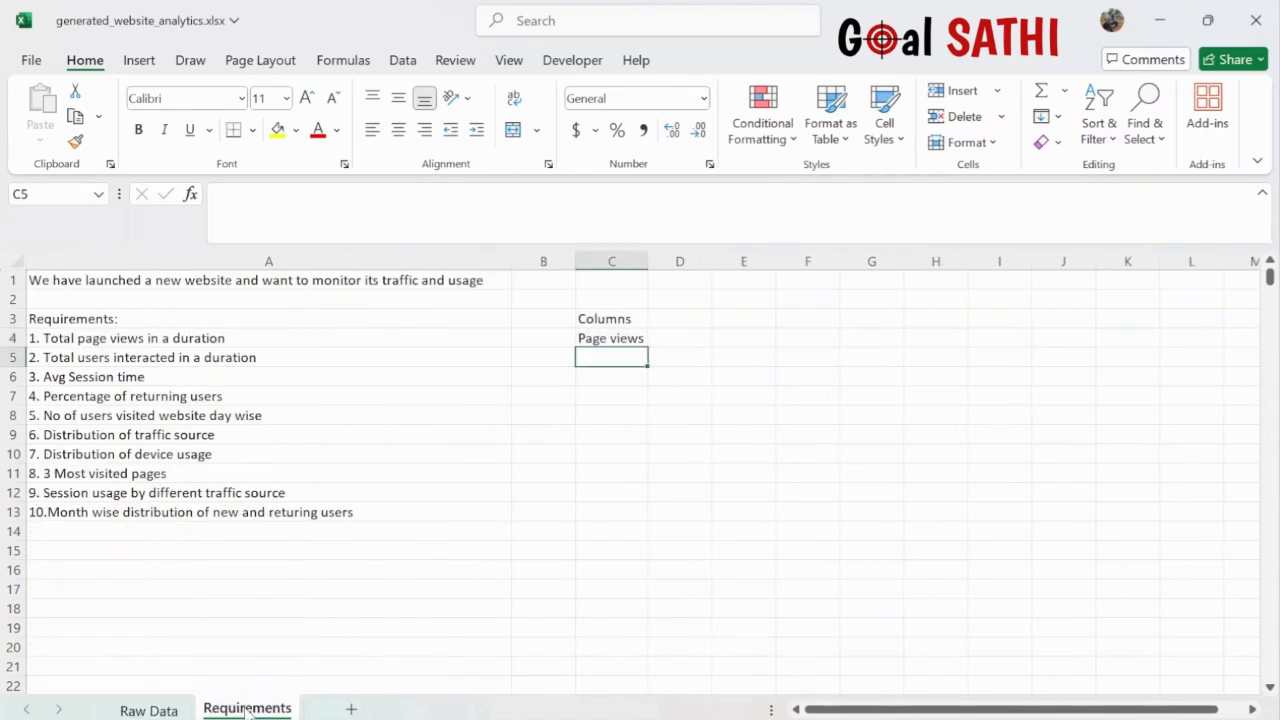
double_click(626, 358)
type("UserID")
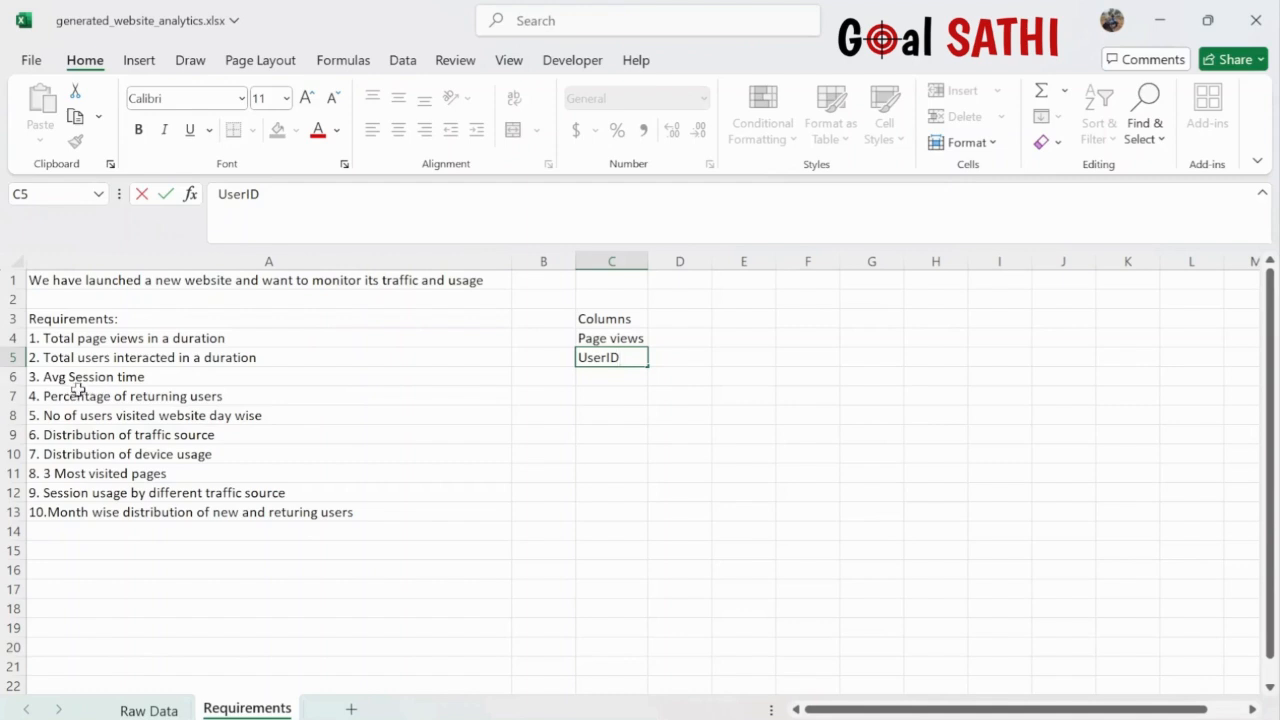
left_click(152, 710)
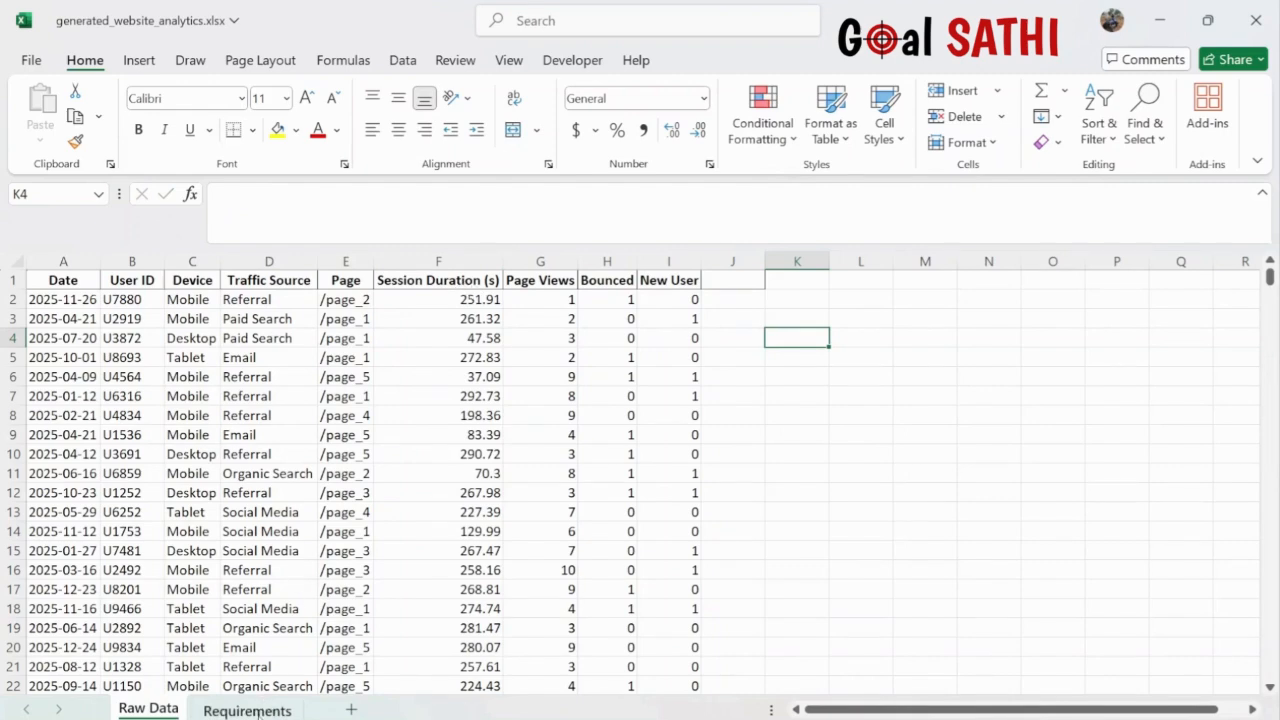
left_click(248, 710)
left_click(610, 378)
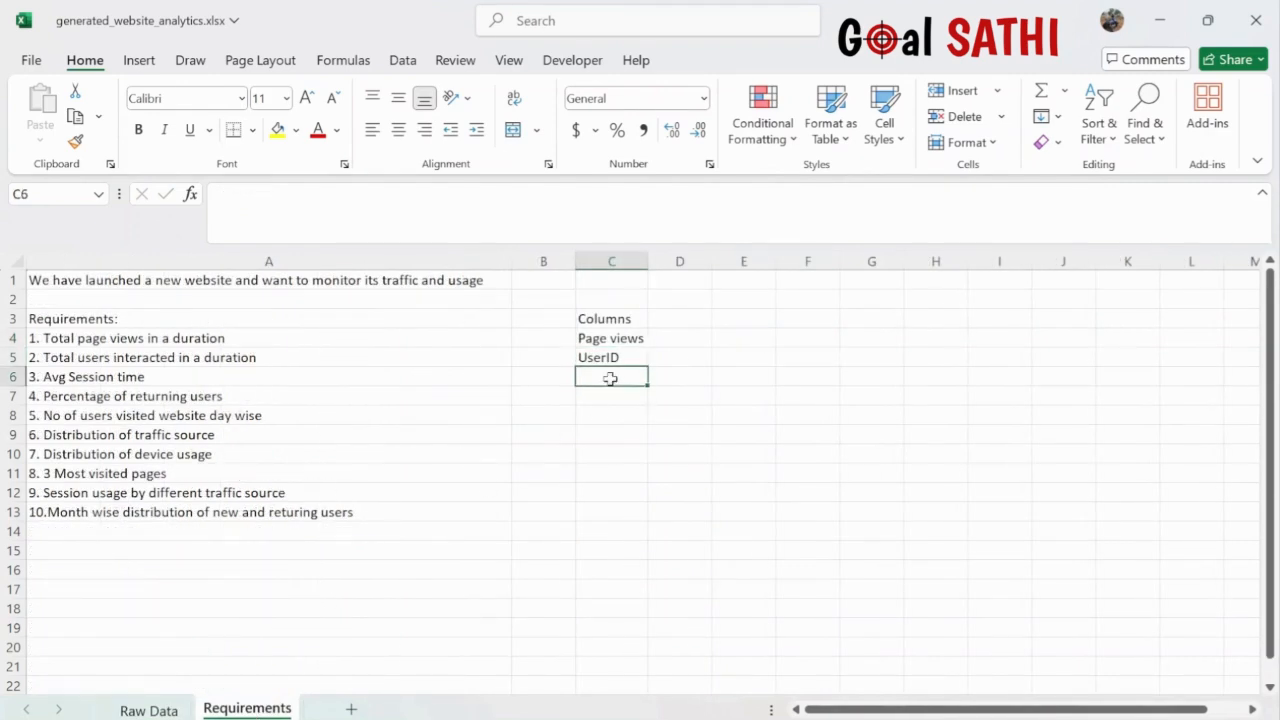
type("Session D")
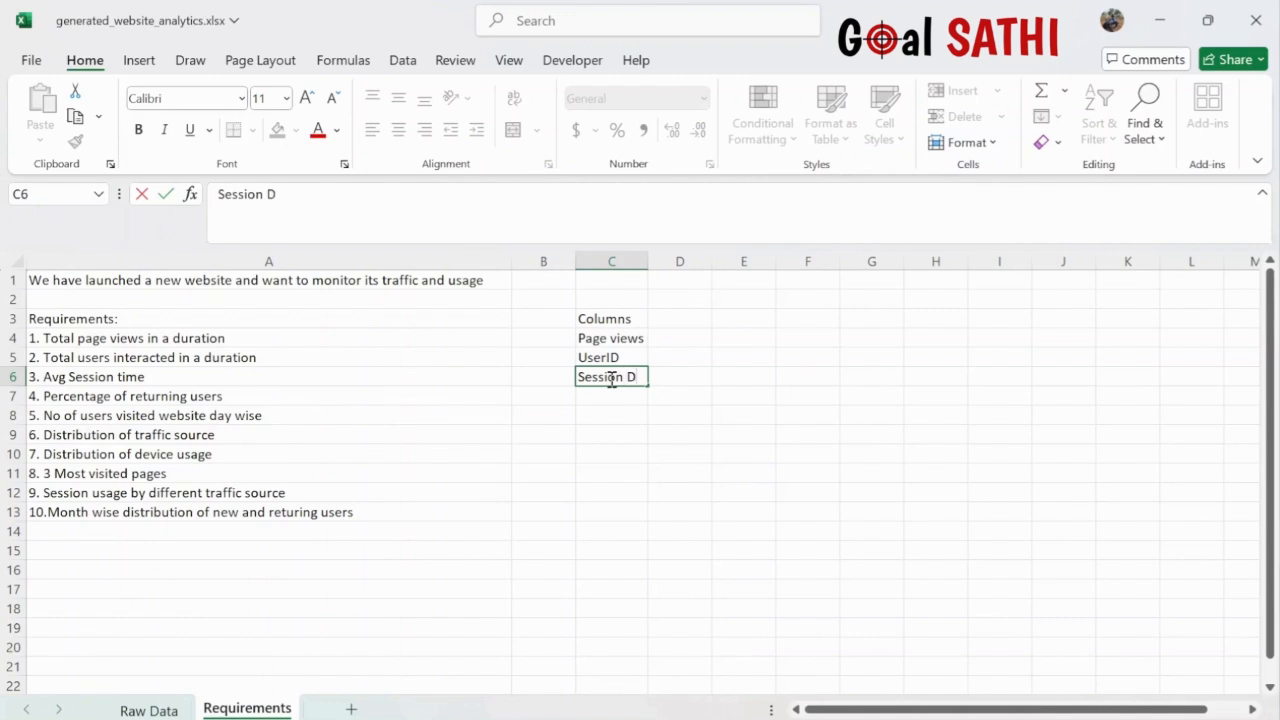
type("Uration")
left_click(640, 377)
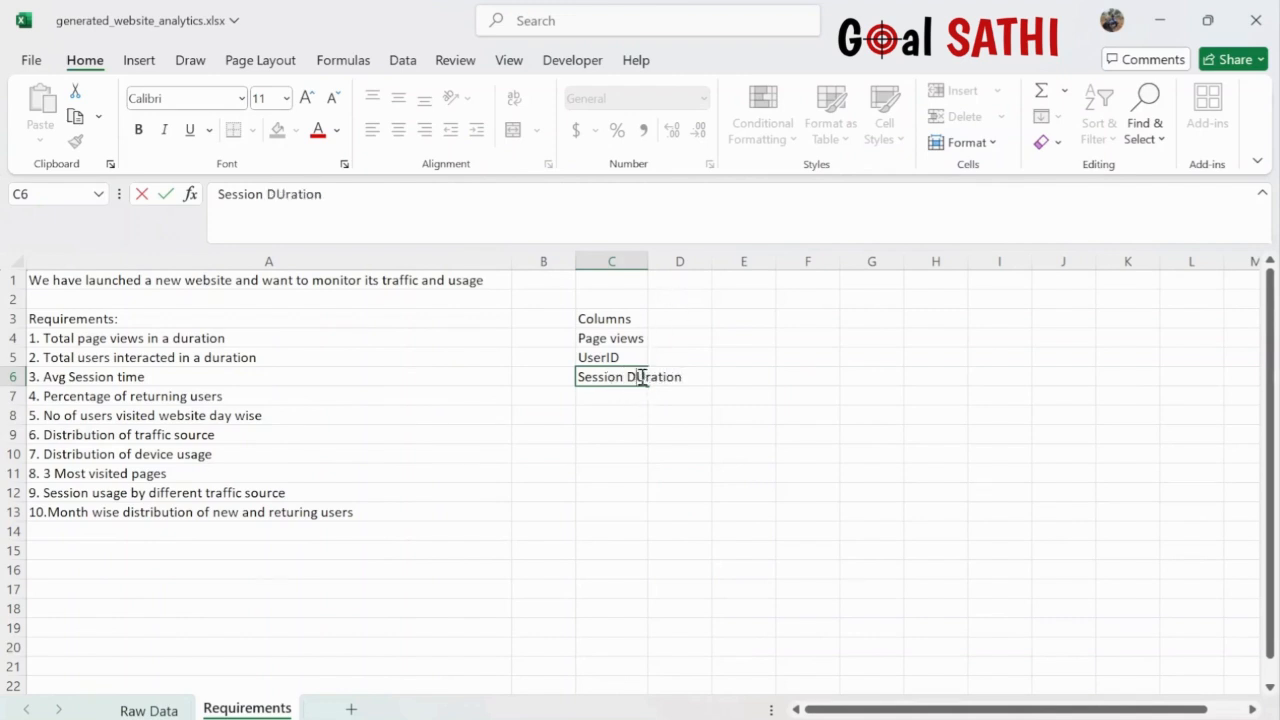
key("Delete")
type("u")
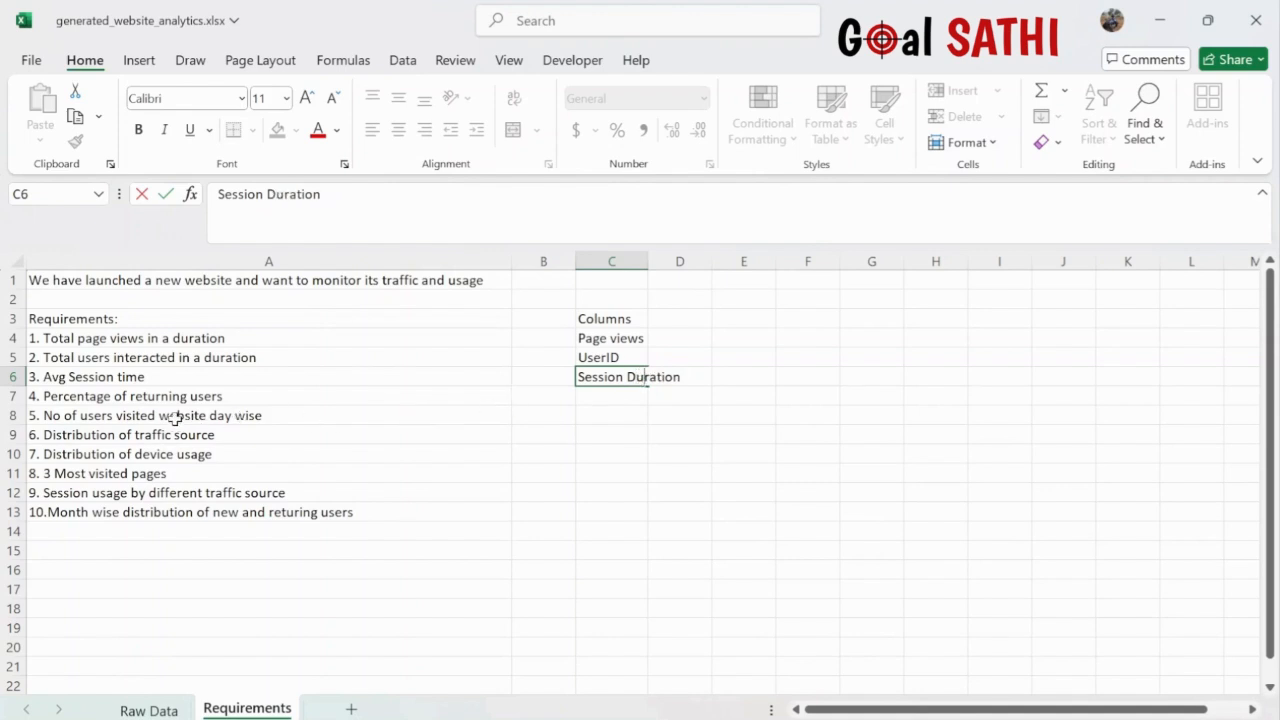
- Enter 'New User' beside requirement 4 and 'Date, UserID' beside requirement 5
left_click(160, 709)
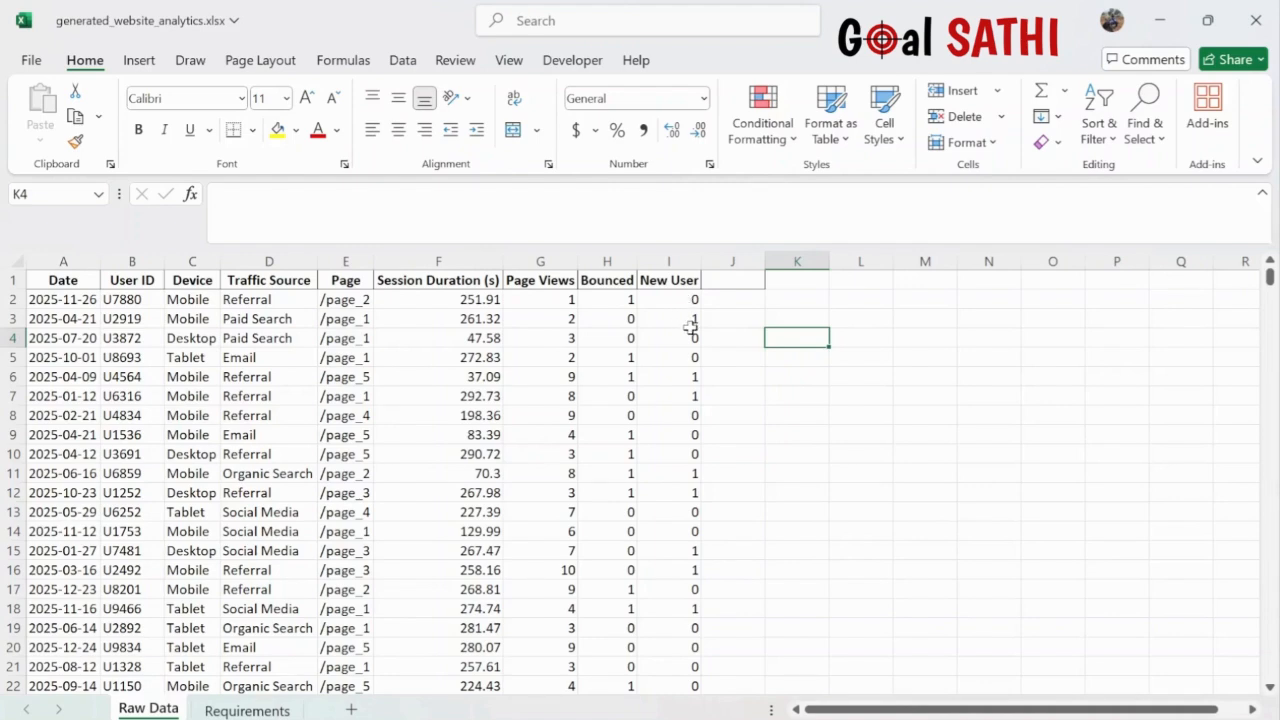
left_click(240, 710)
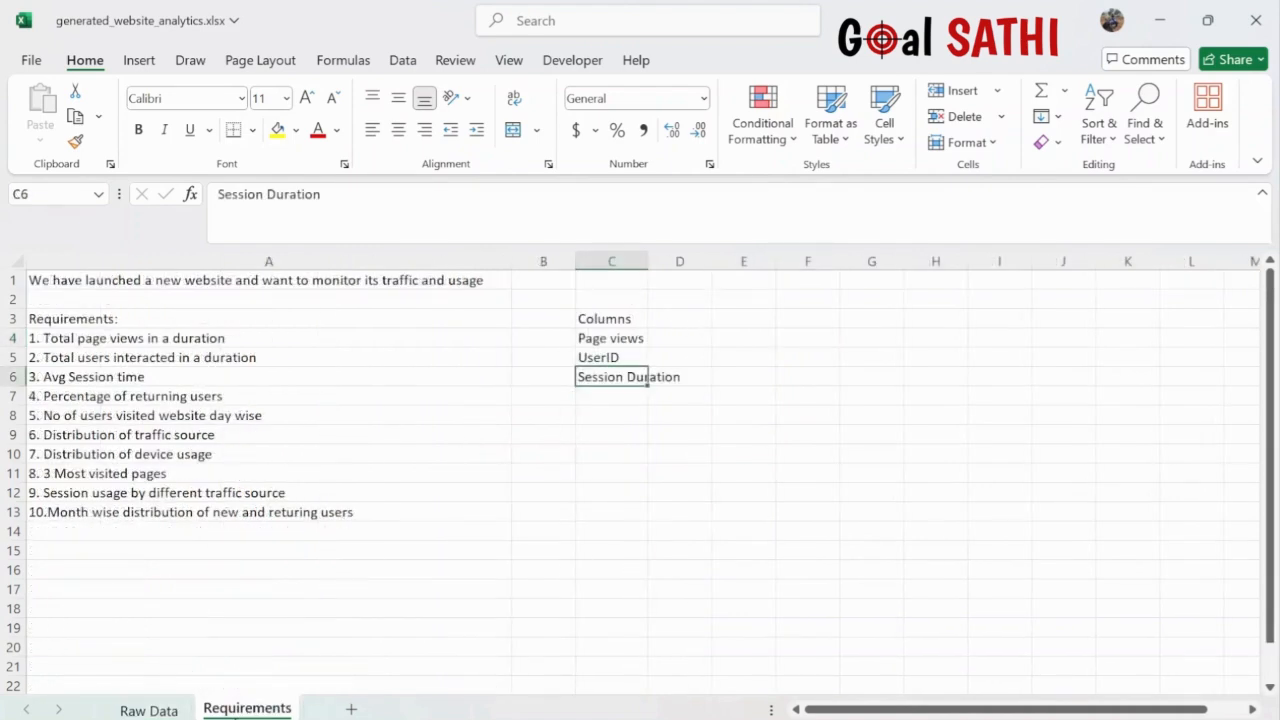
left_click(611, 393)
double_click(613, 394)
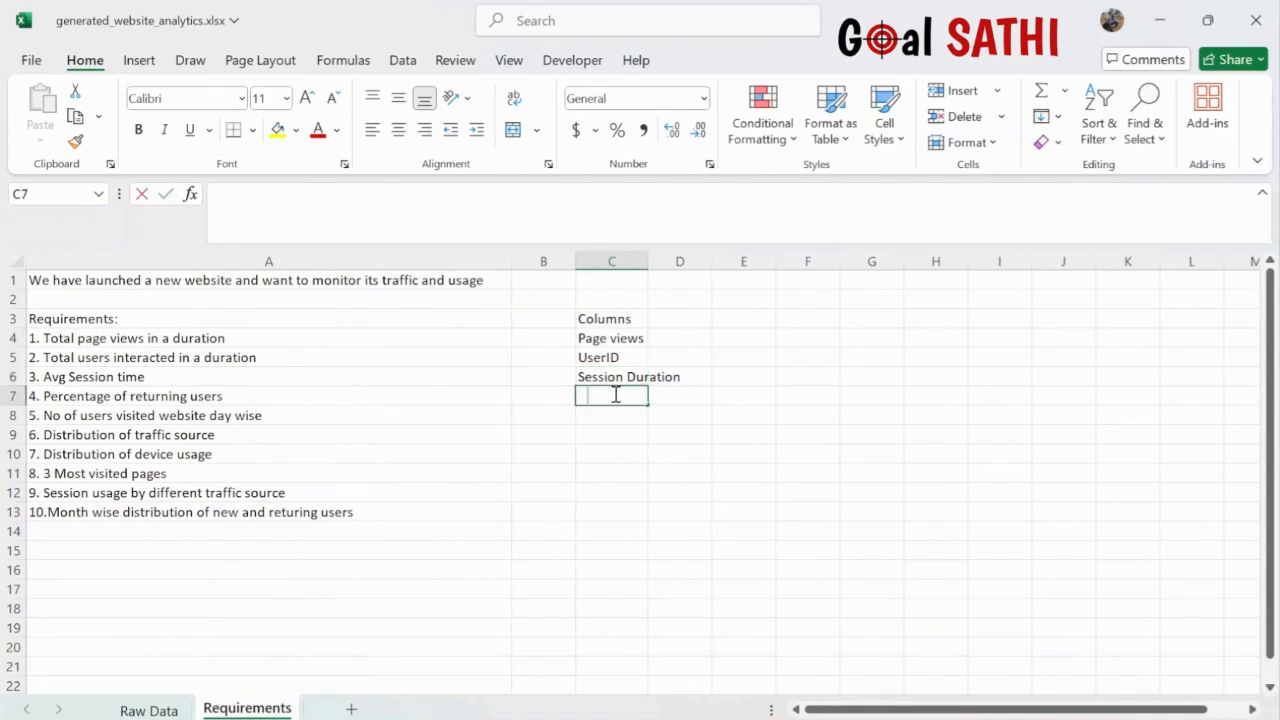
type("New User")
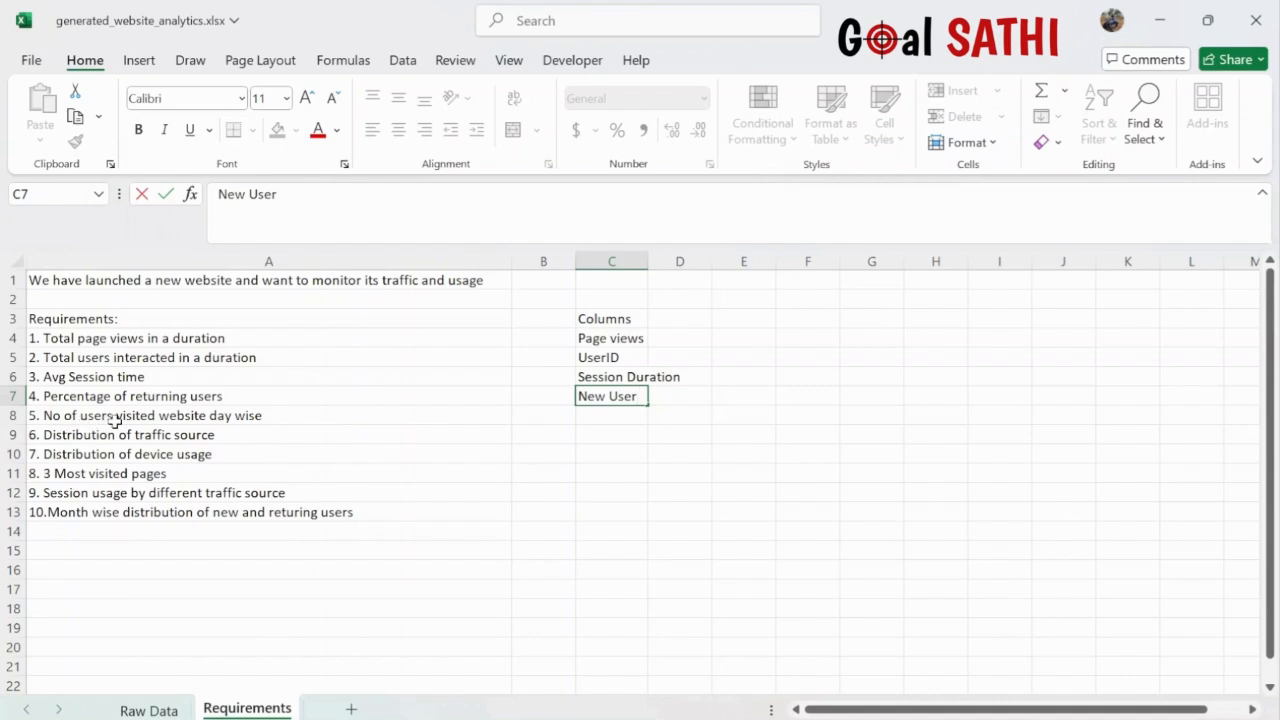
left_click(613, 420)
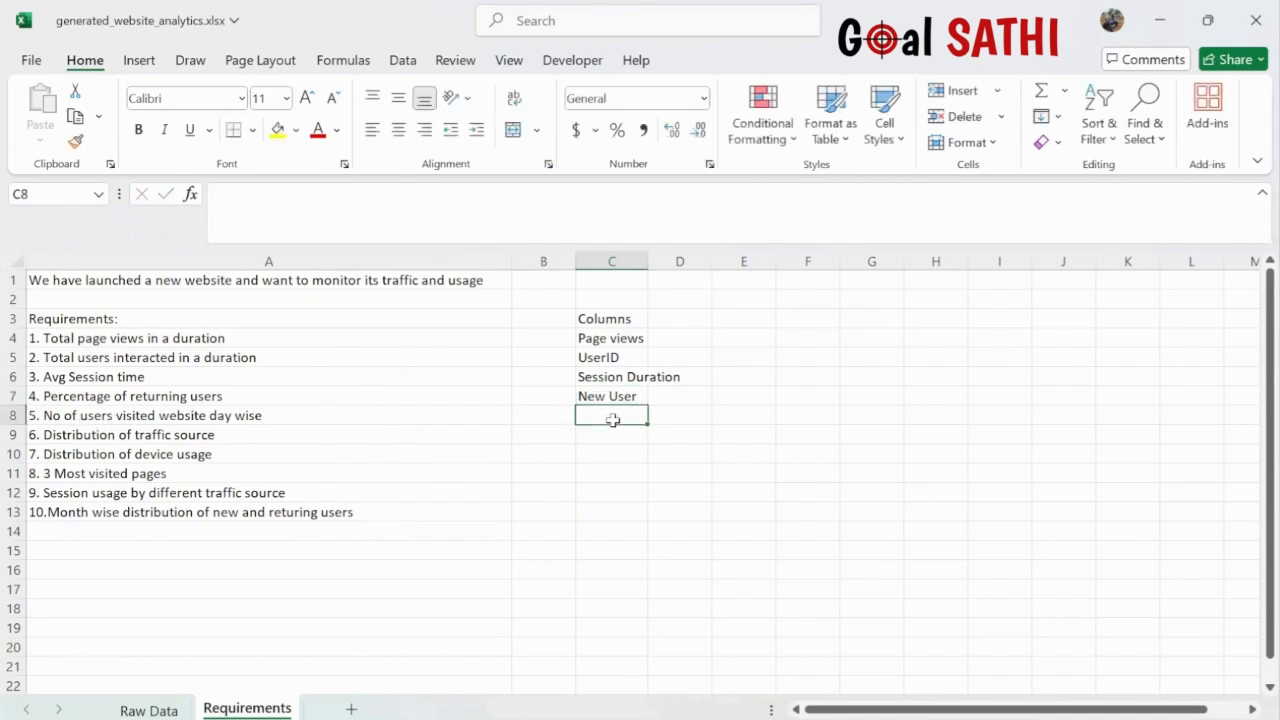
type("Date")
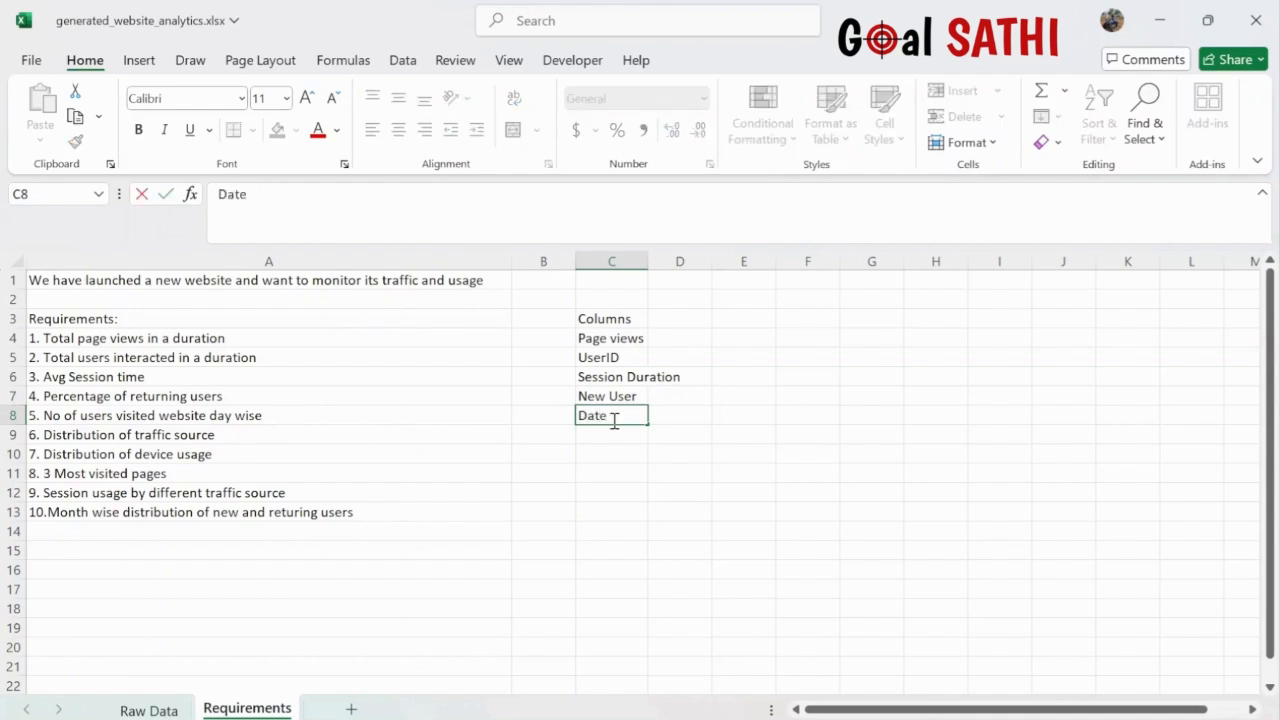
type(", UserID")
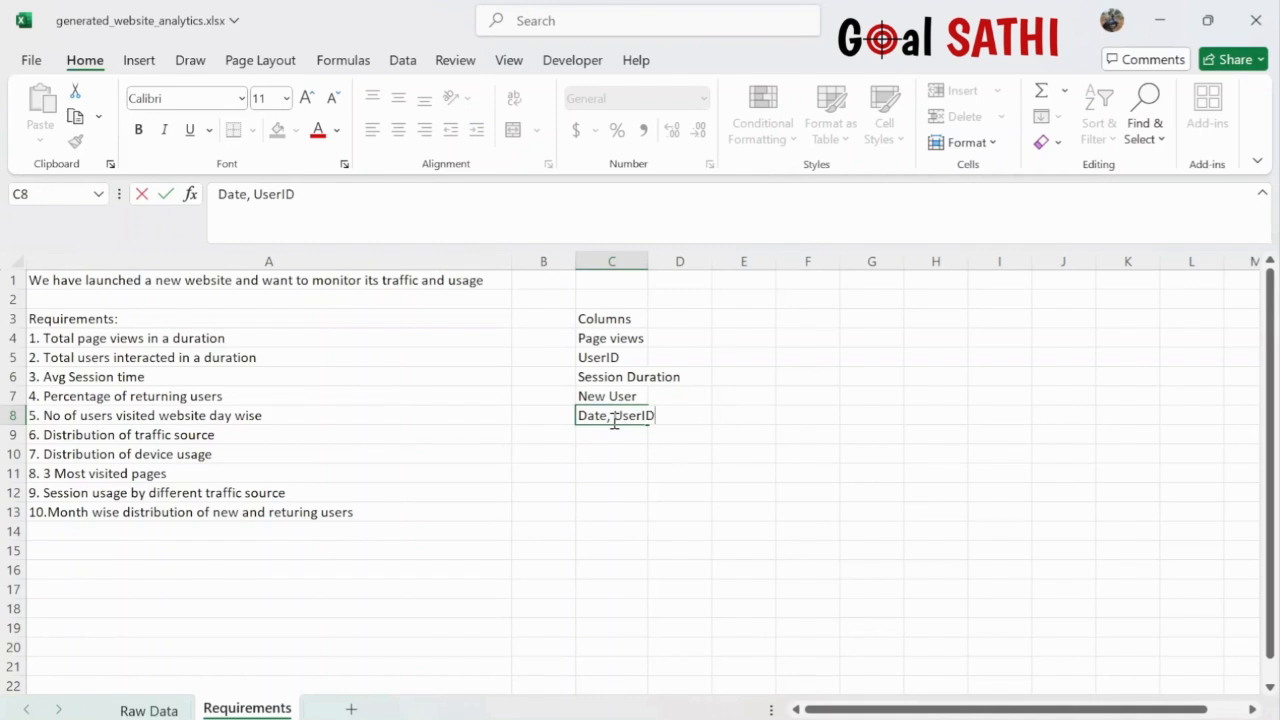
left_click(150, 711)
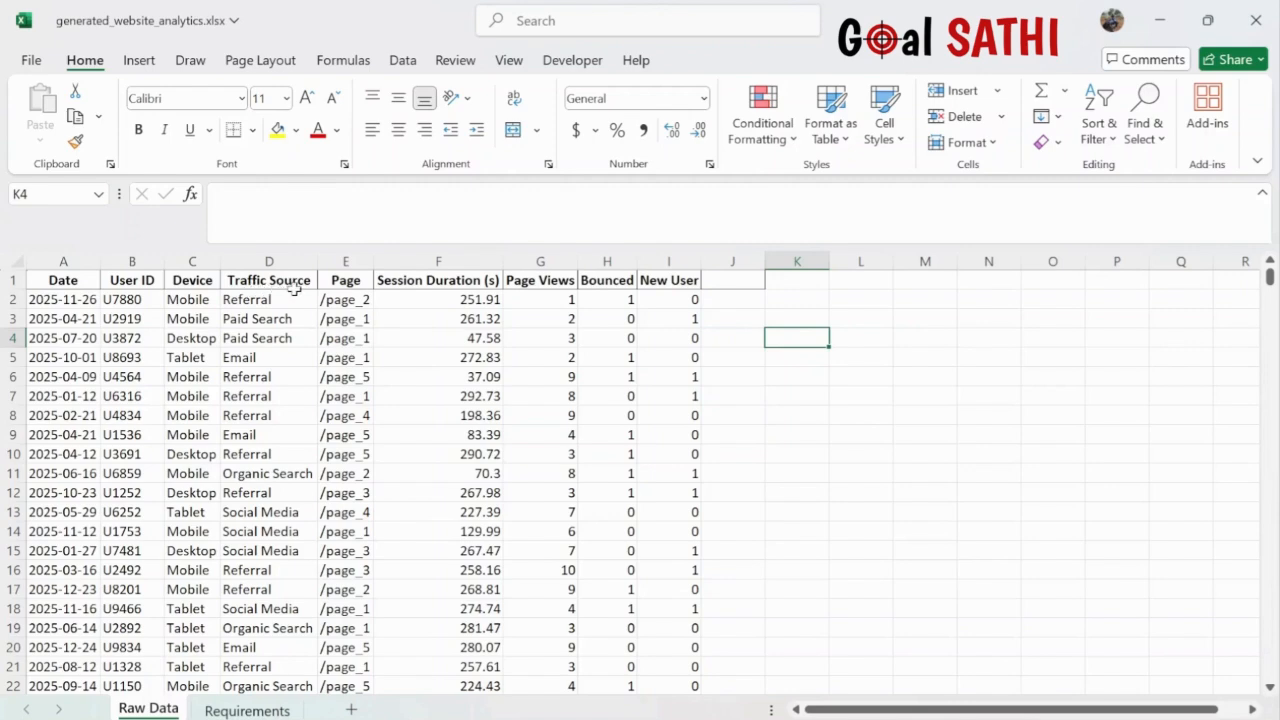
left_click(248, 710)
- Enter 'Traffic Source', 'Devices' and 'Page PageViews' beside requirements 6, 7 and 8
left_click(620, 435)
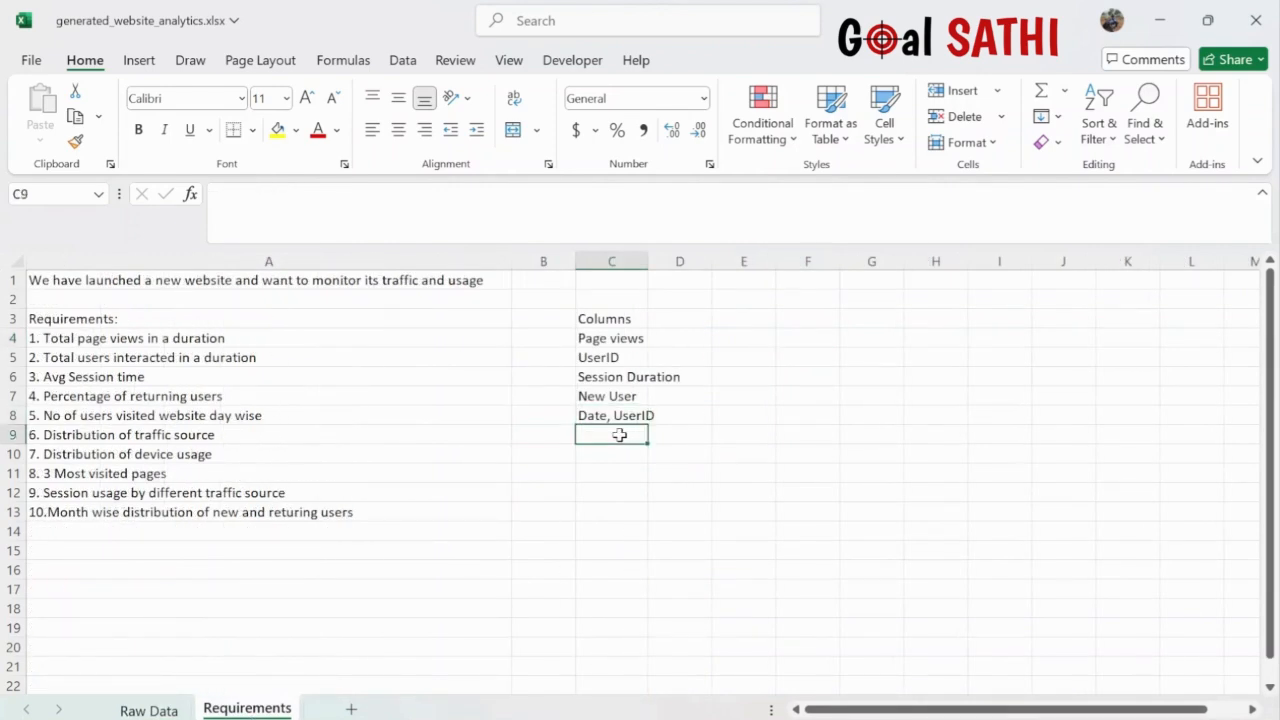
type("Traf")
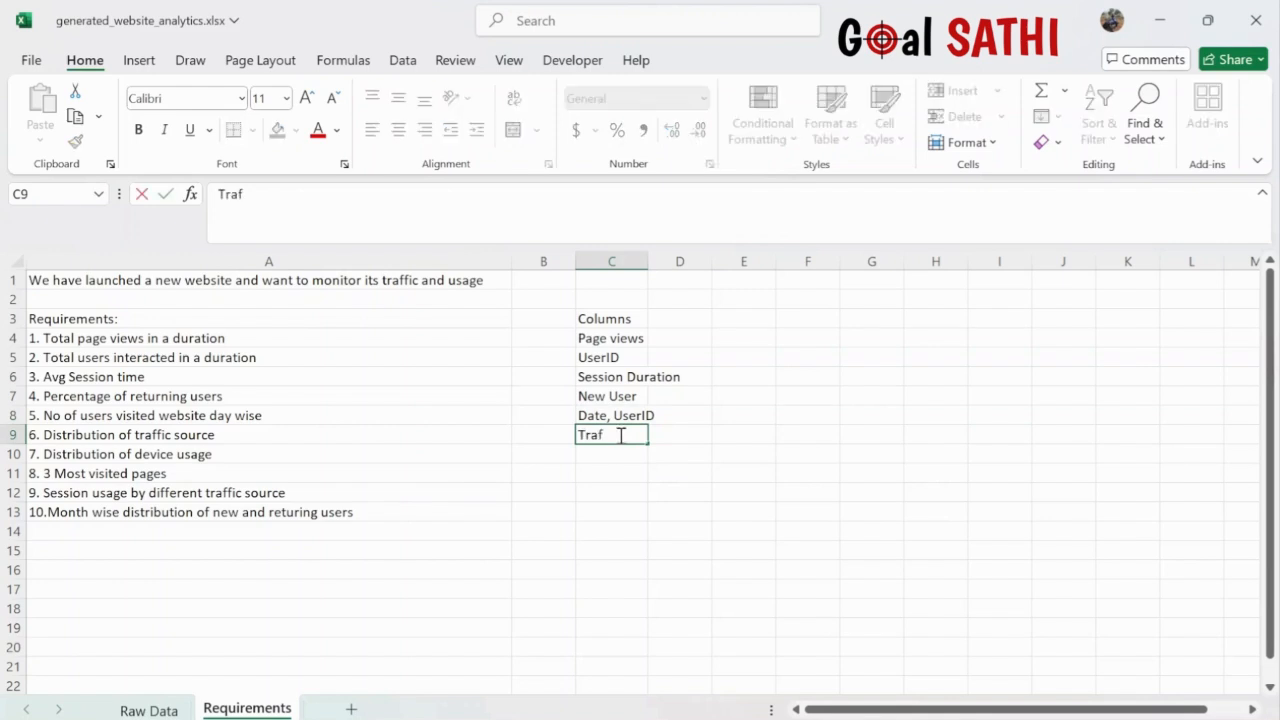
type("fic SOurce")
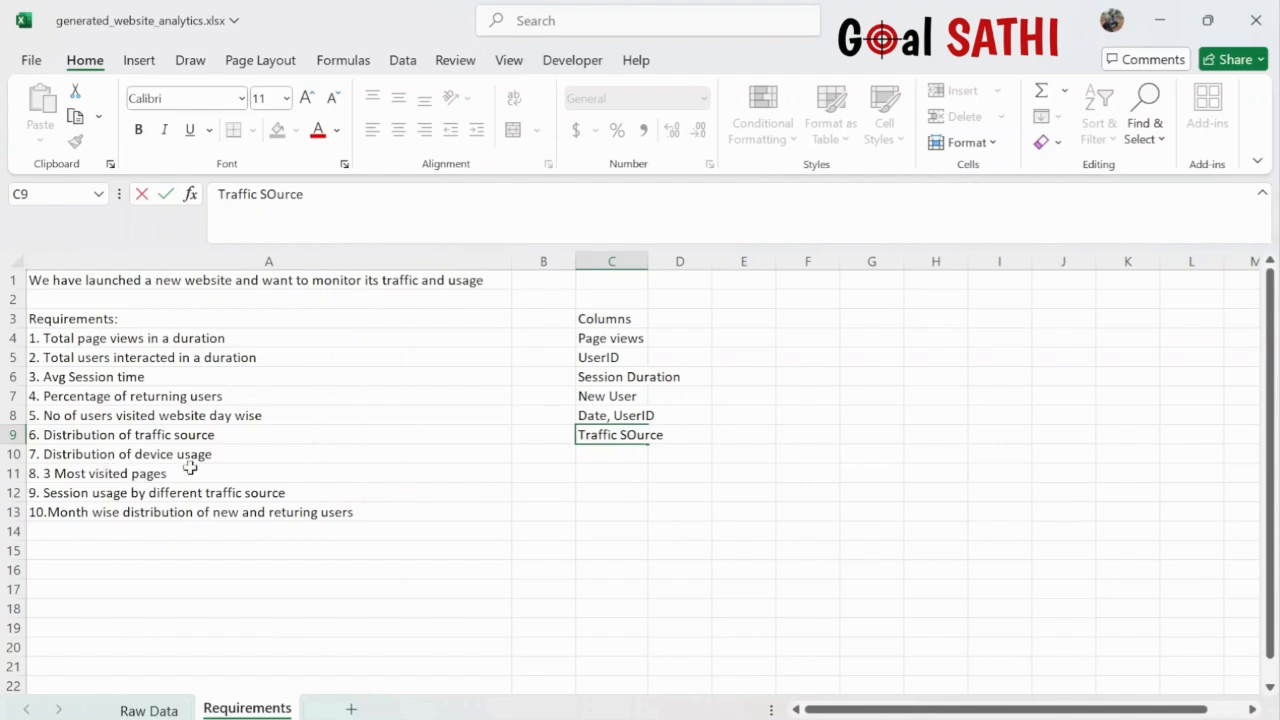
left_click(162, 711)
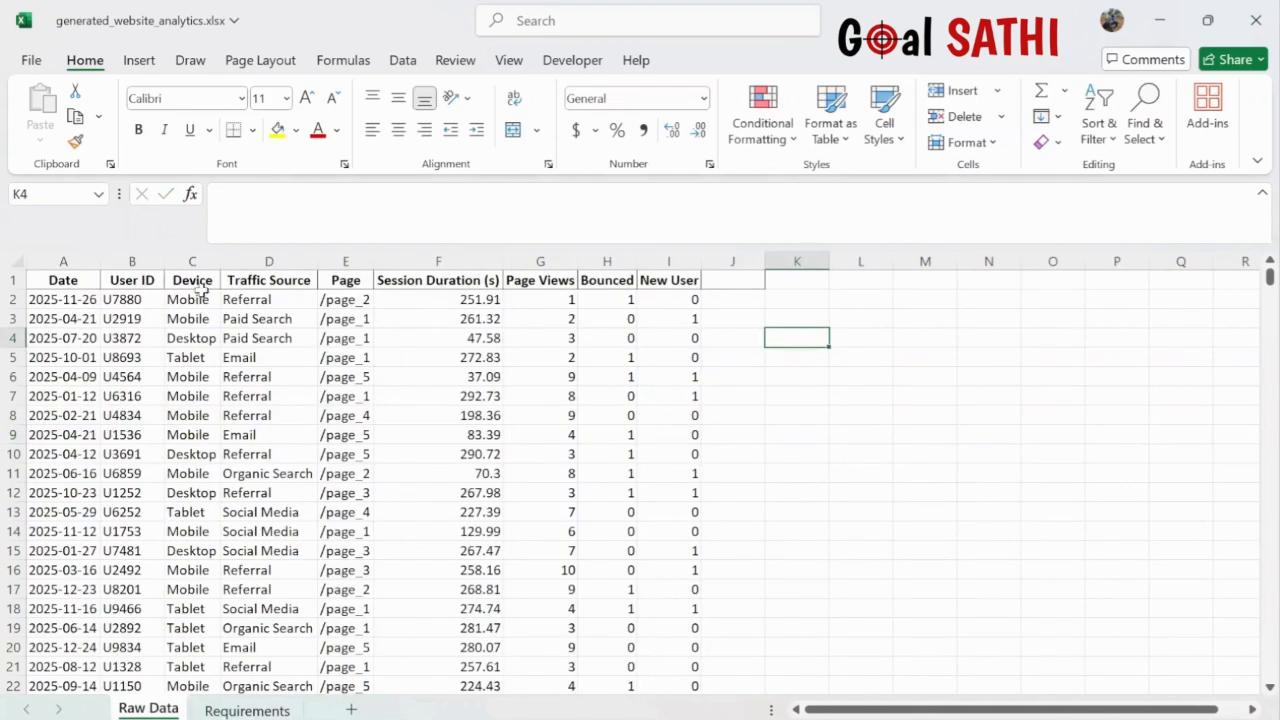
left_click(255, 711)
left_click(612, 452)
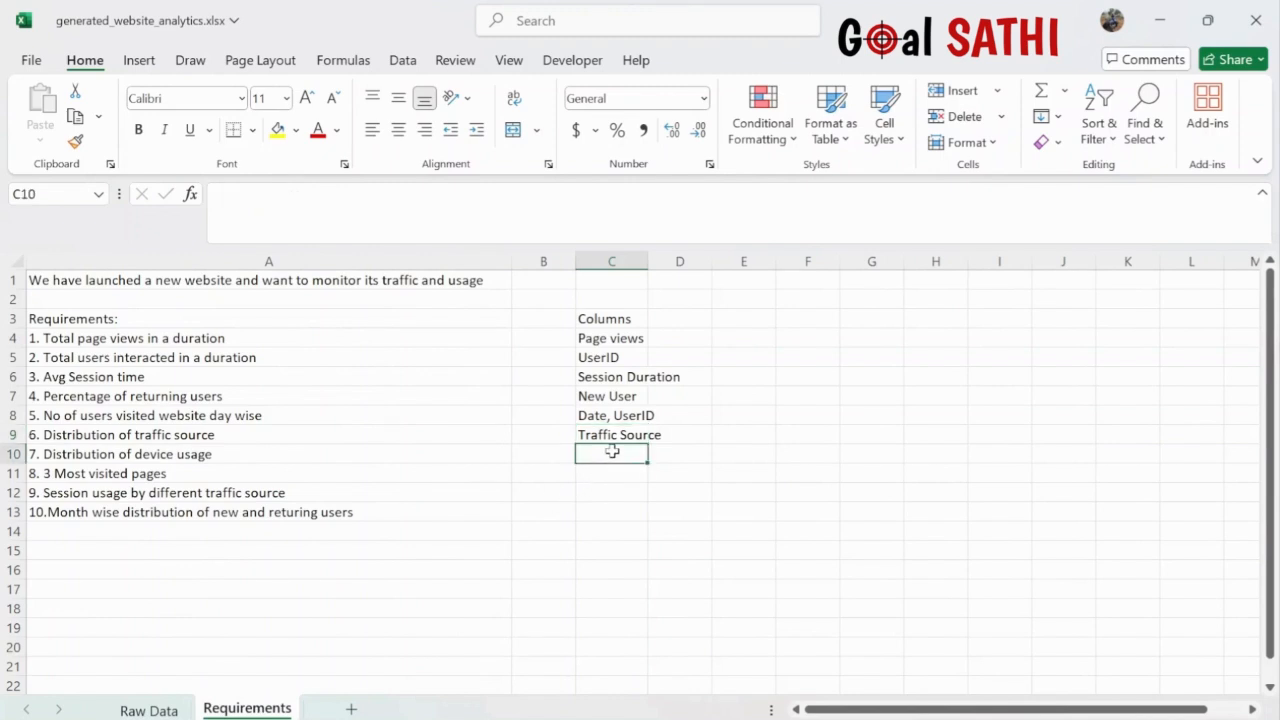
type("Devi")
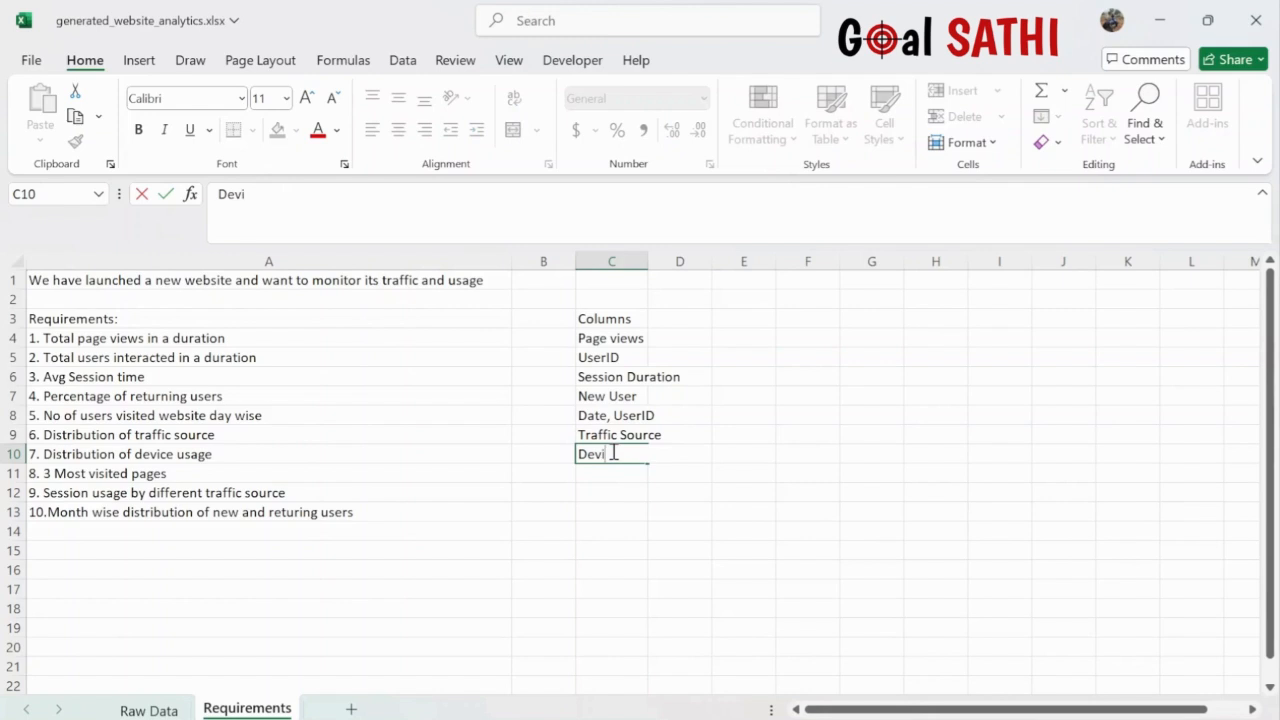
type("ces")
left_click(148, 710)
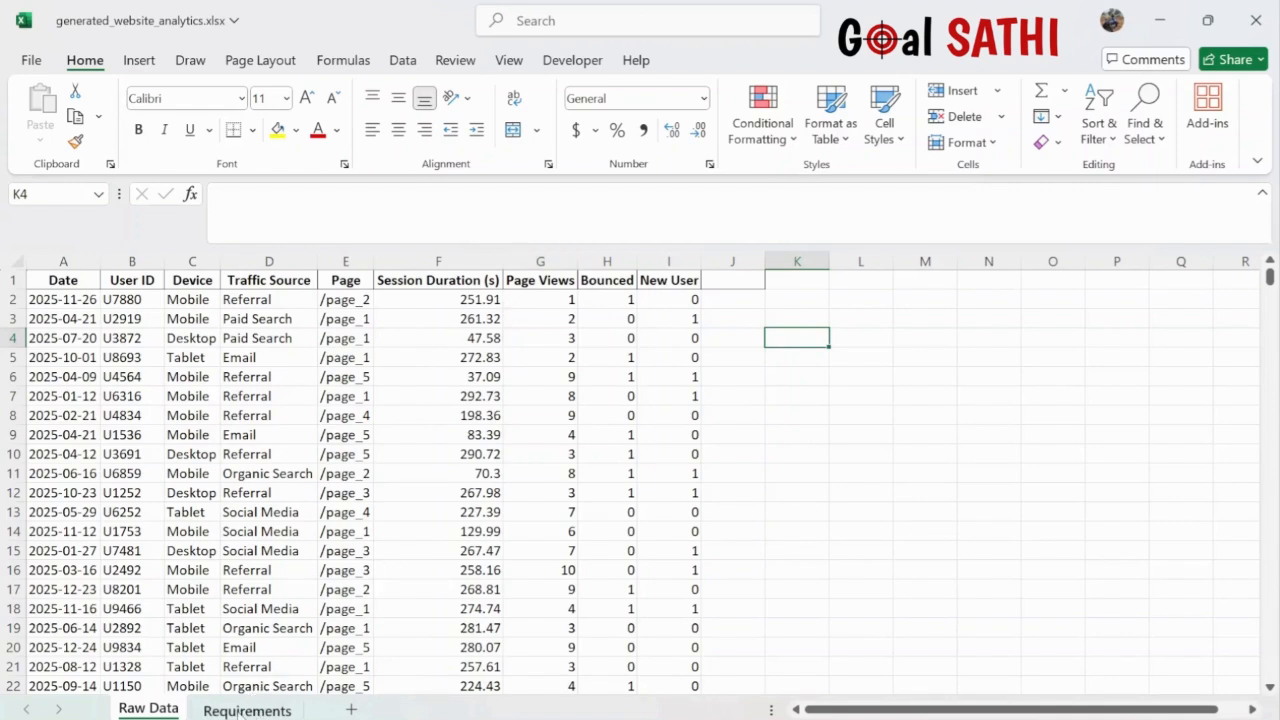
left_click(240, 710)
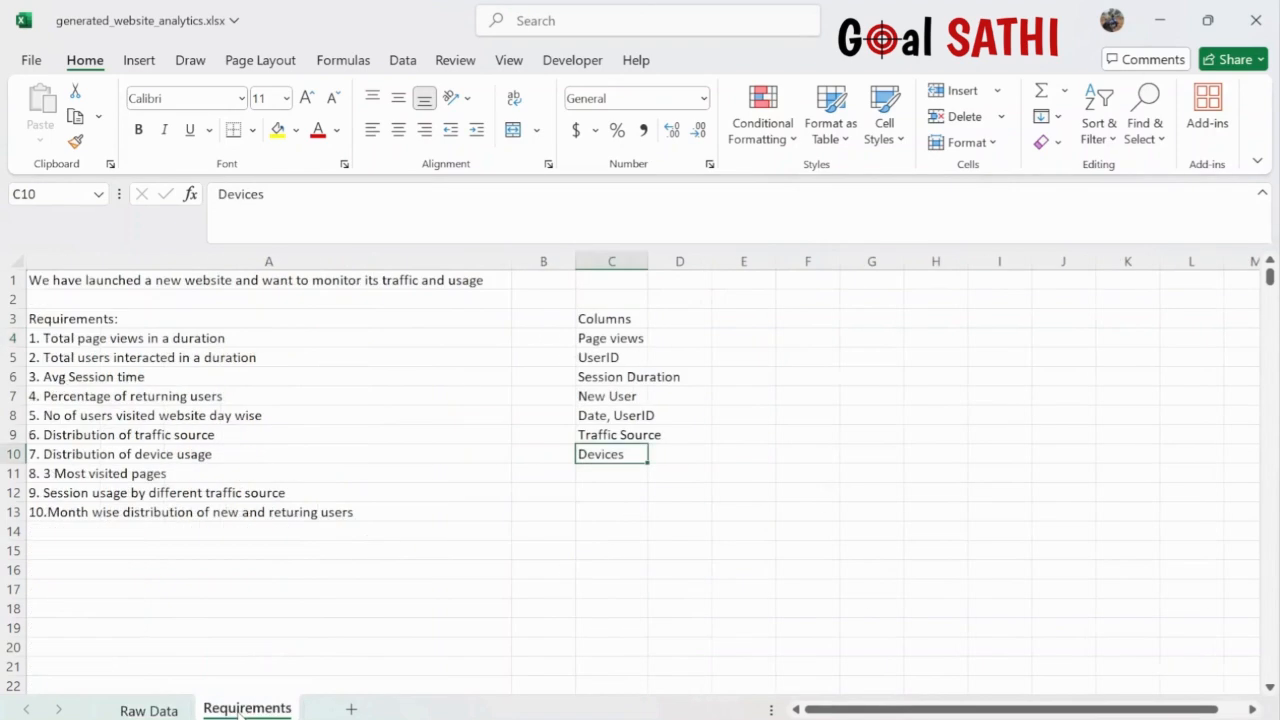
left_click(606, 474)
type("Page ")
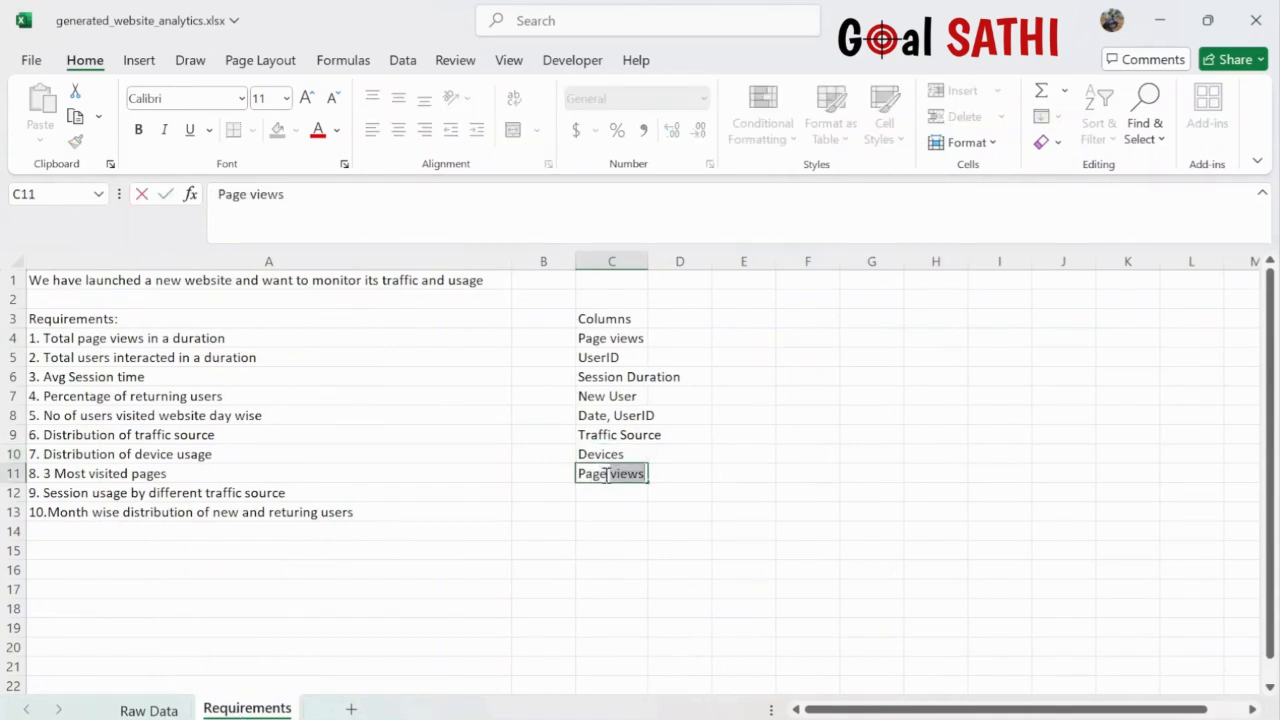
type("PageView")
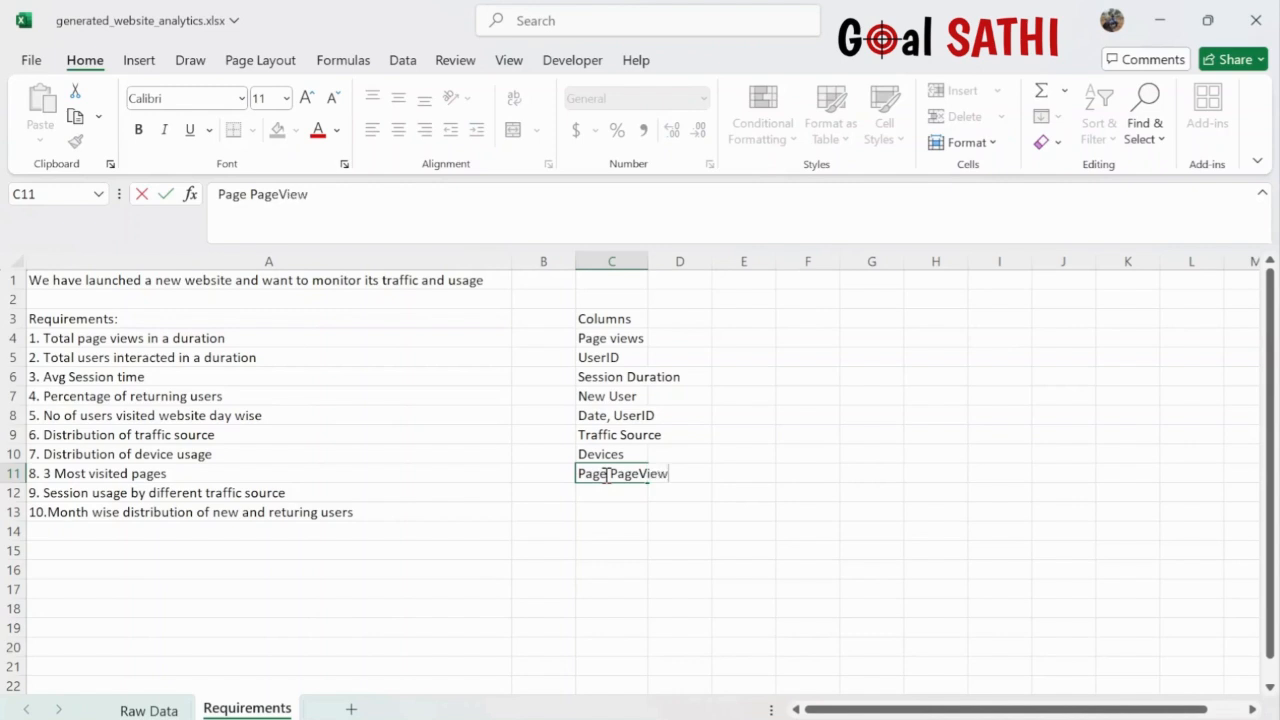
type("s")
left_click(608, 474)
- Complete 'Page, PageViews' for requirement 8 and autofit column C
type(",")
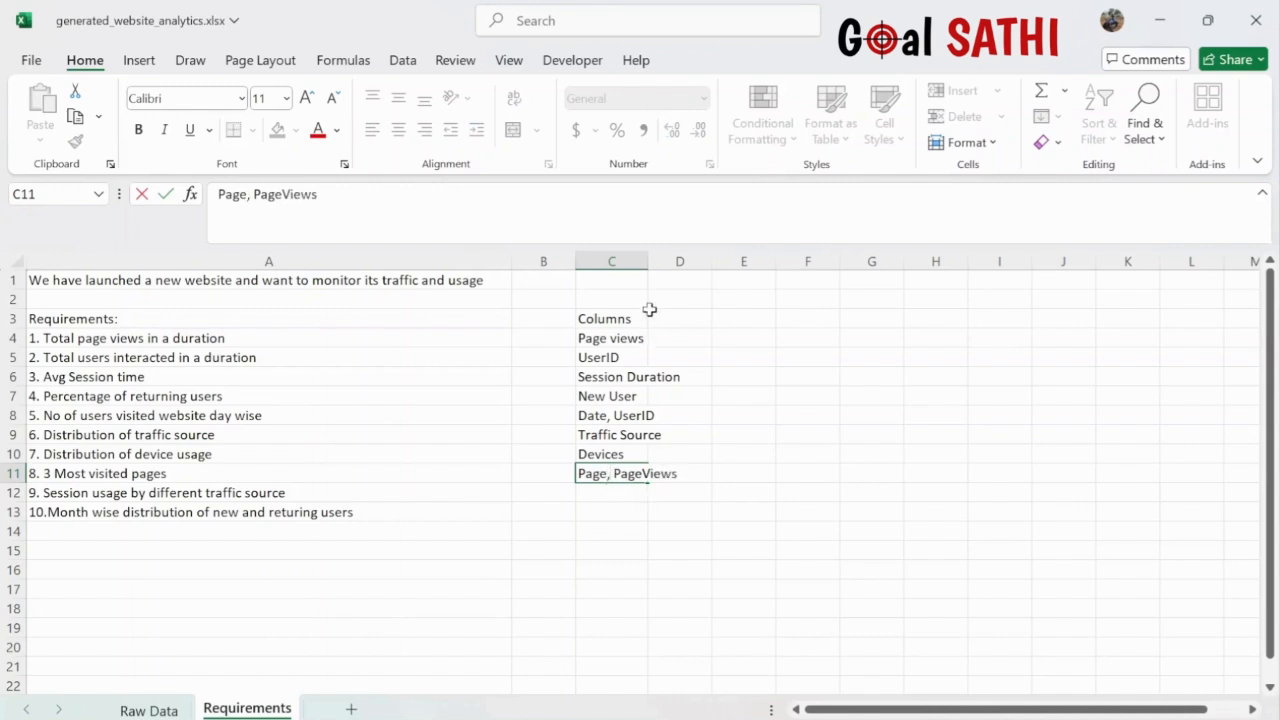
left_click(646, 261)
double_click(646, 261)
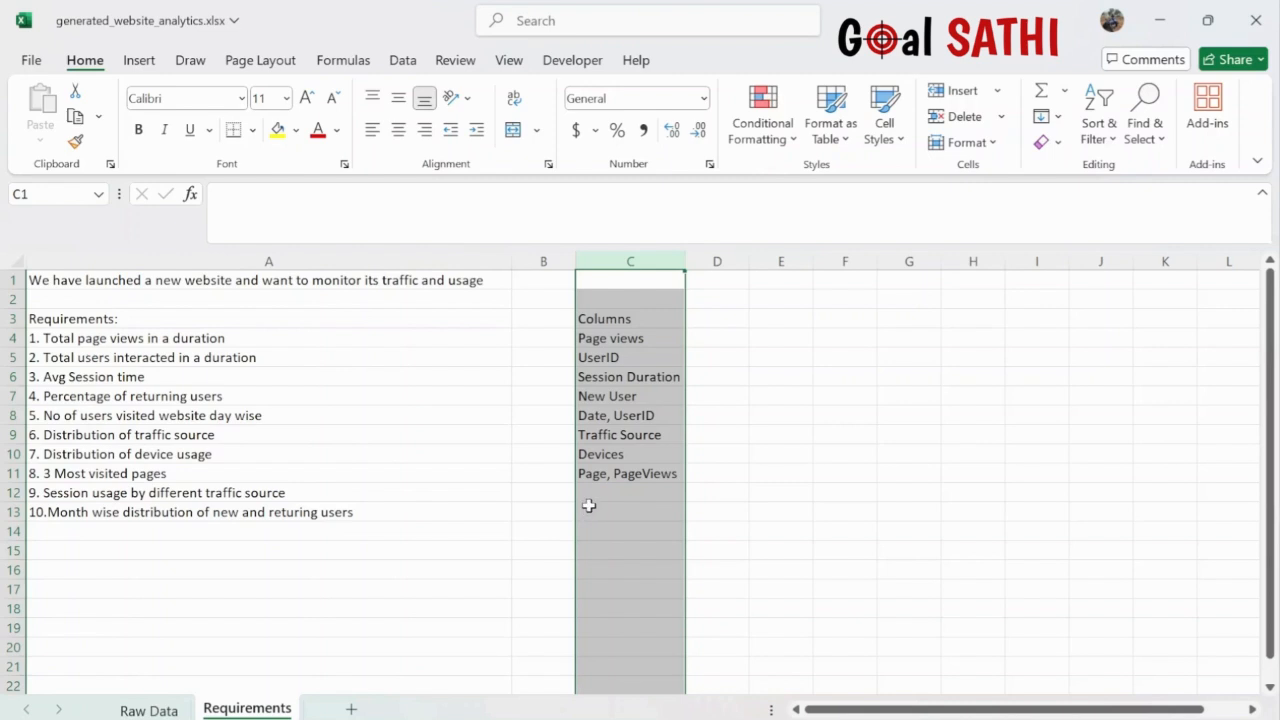
left_click(156, 712)
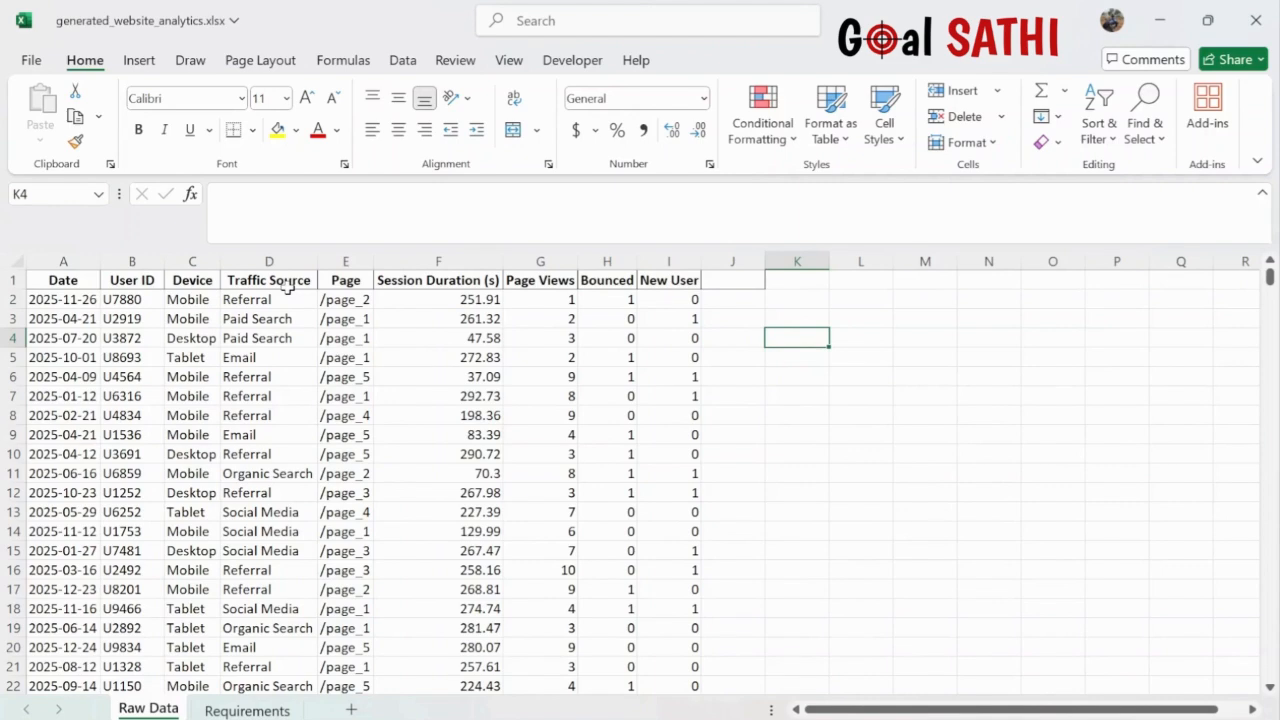
left_click(258, 711)
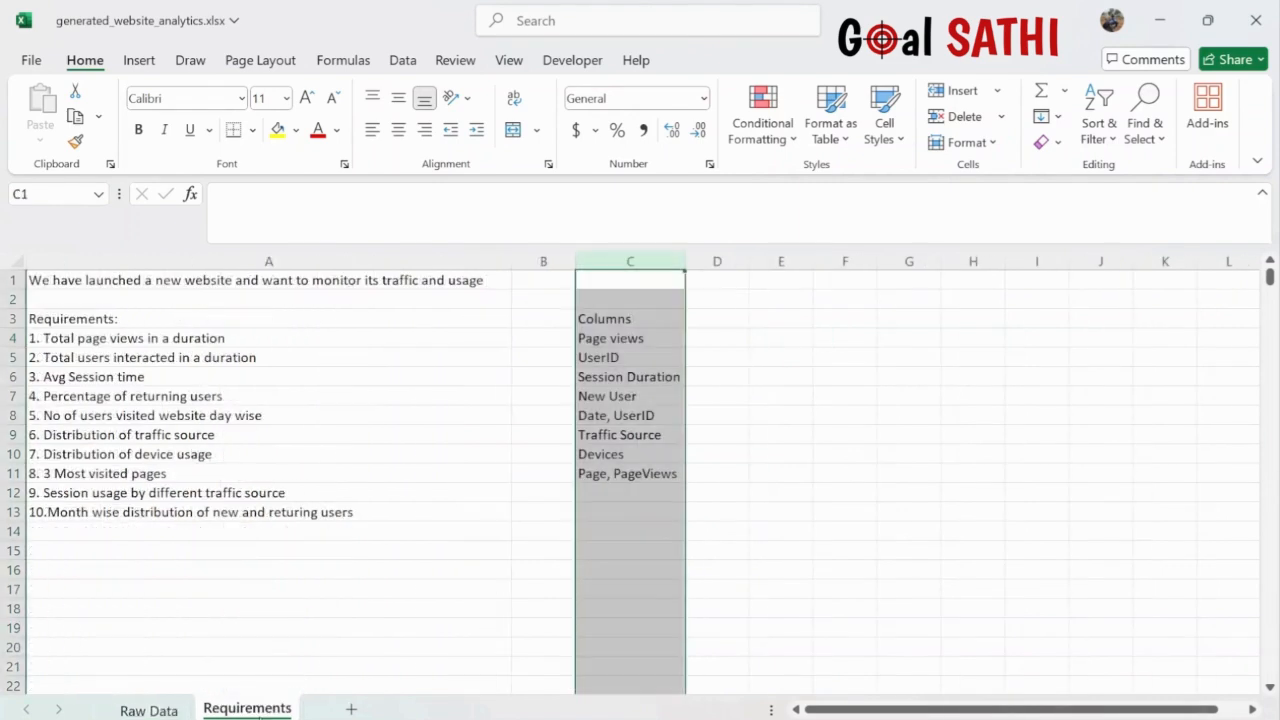
- Append 'by month' to requirement 9 and enter 'Session Duration, Traffic Source, Date' in C12
double_click(307, 492)
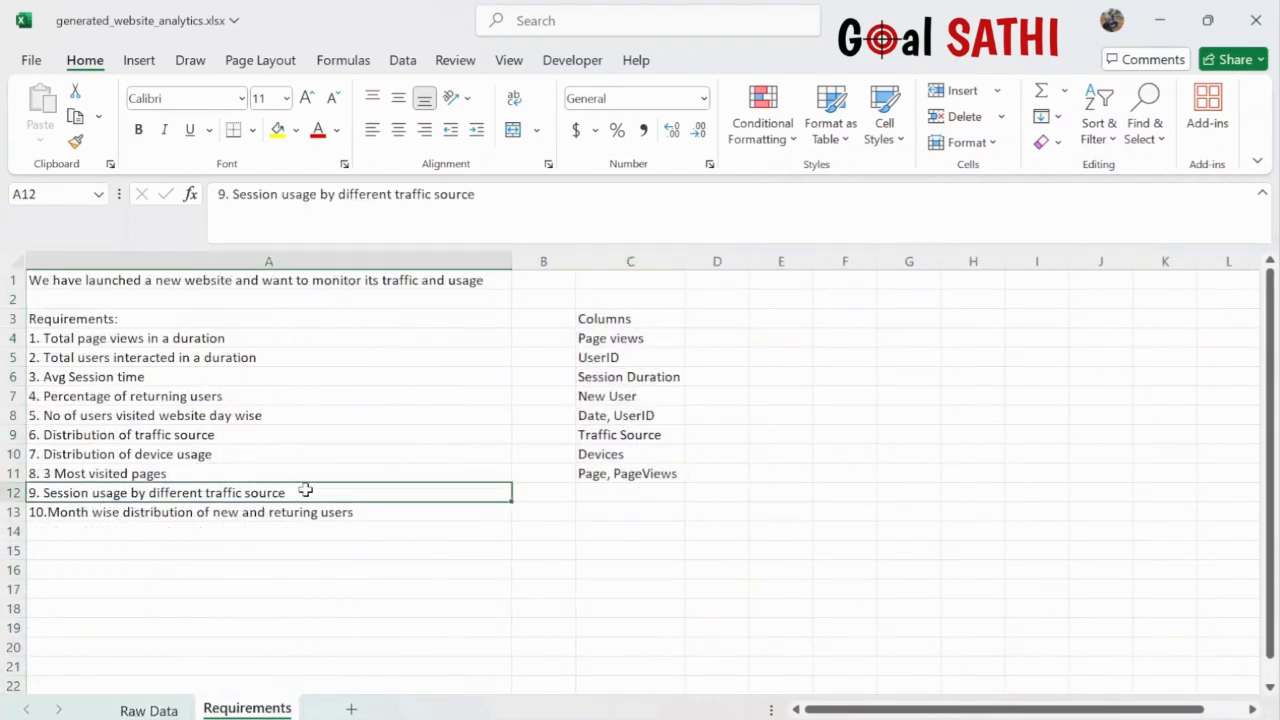
type("by month")
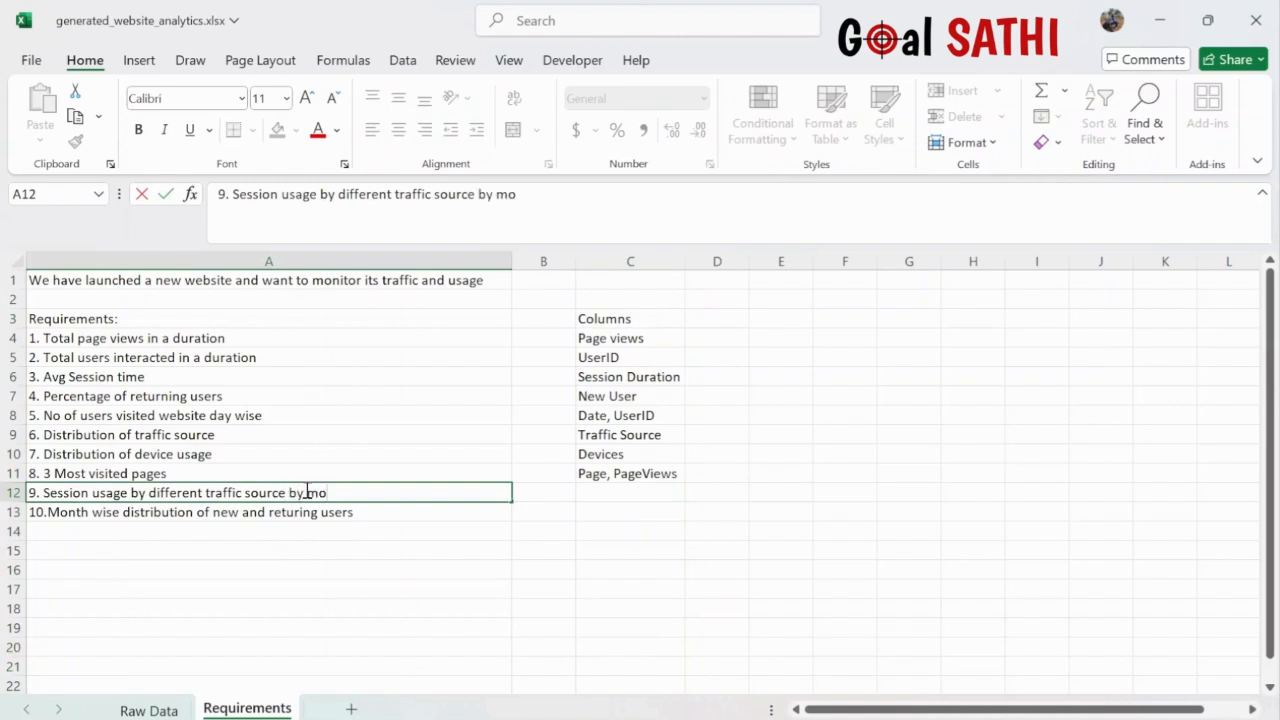
left_click(604, 492)
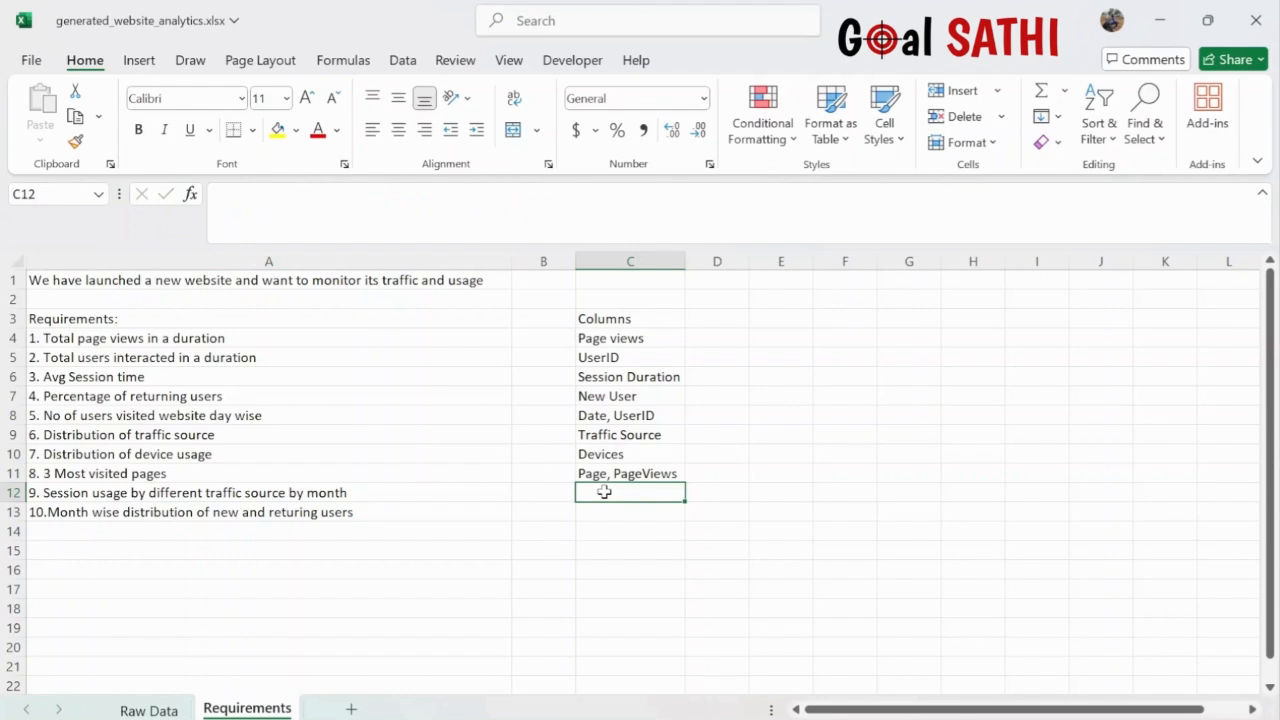
type("Session D")
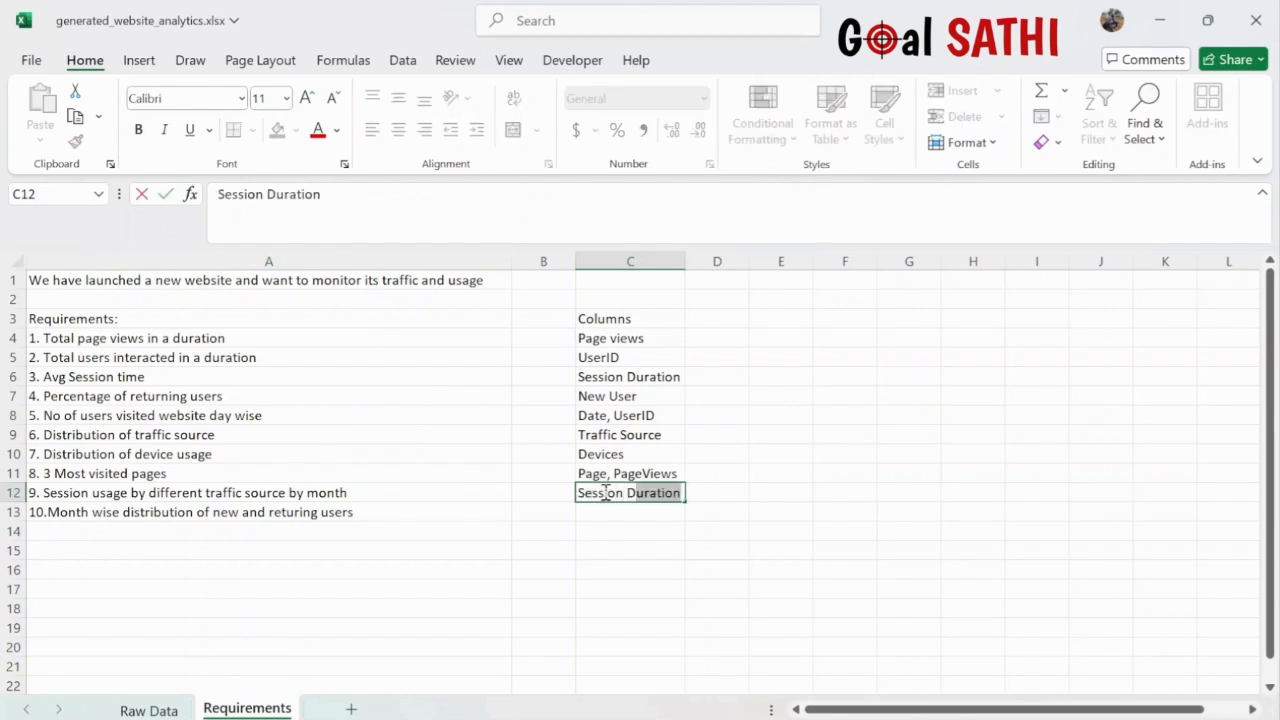
type("ura")
key("Tab")
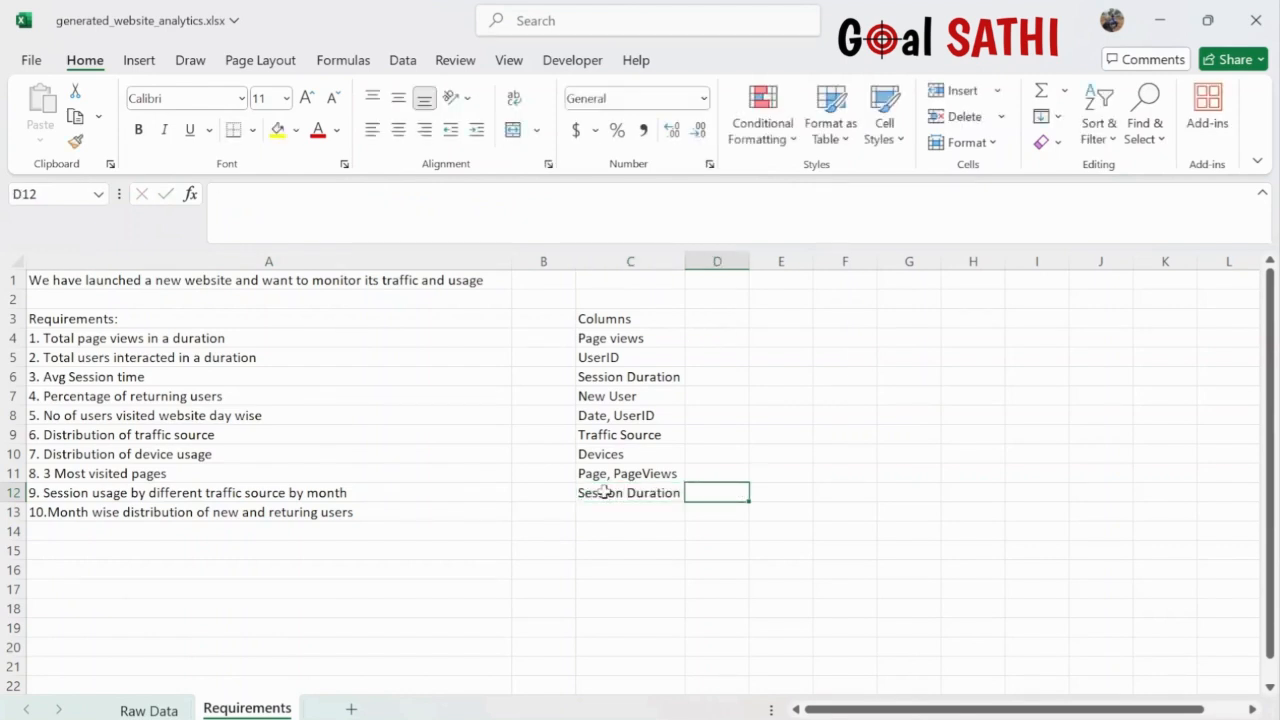
left_click(604, 492)
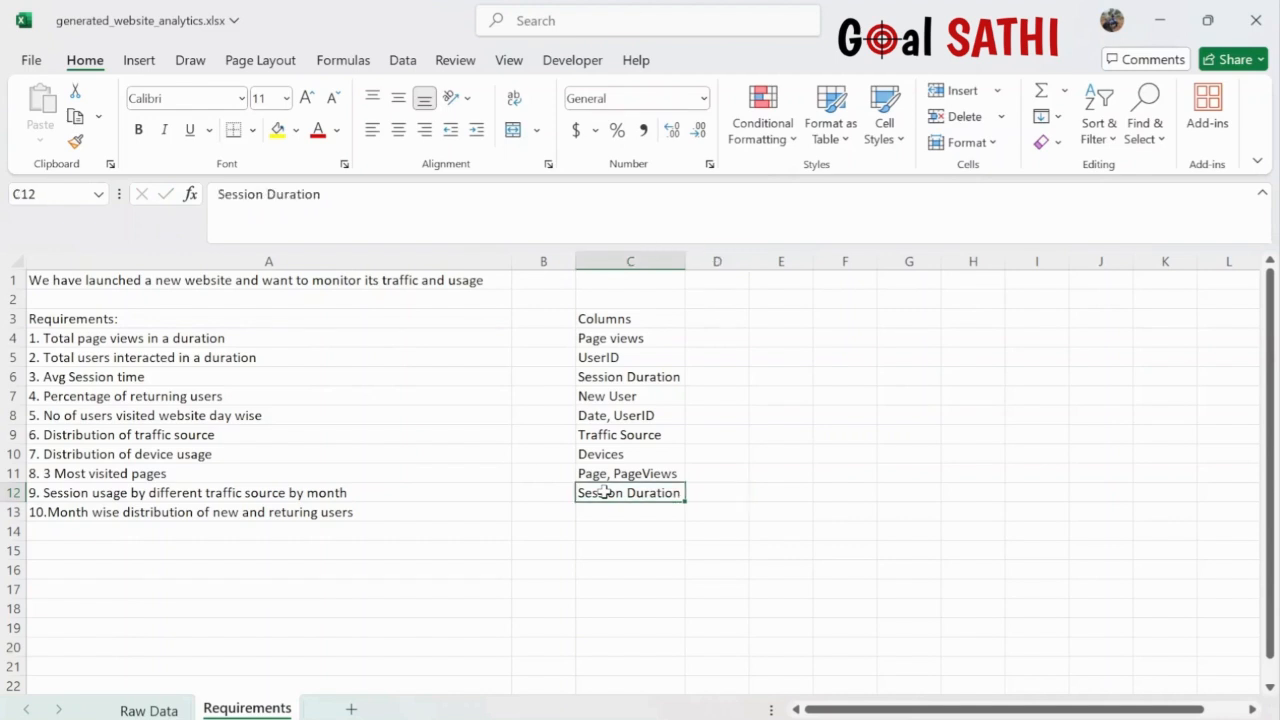
double_click(682, 493)
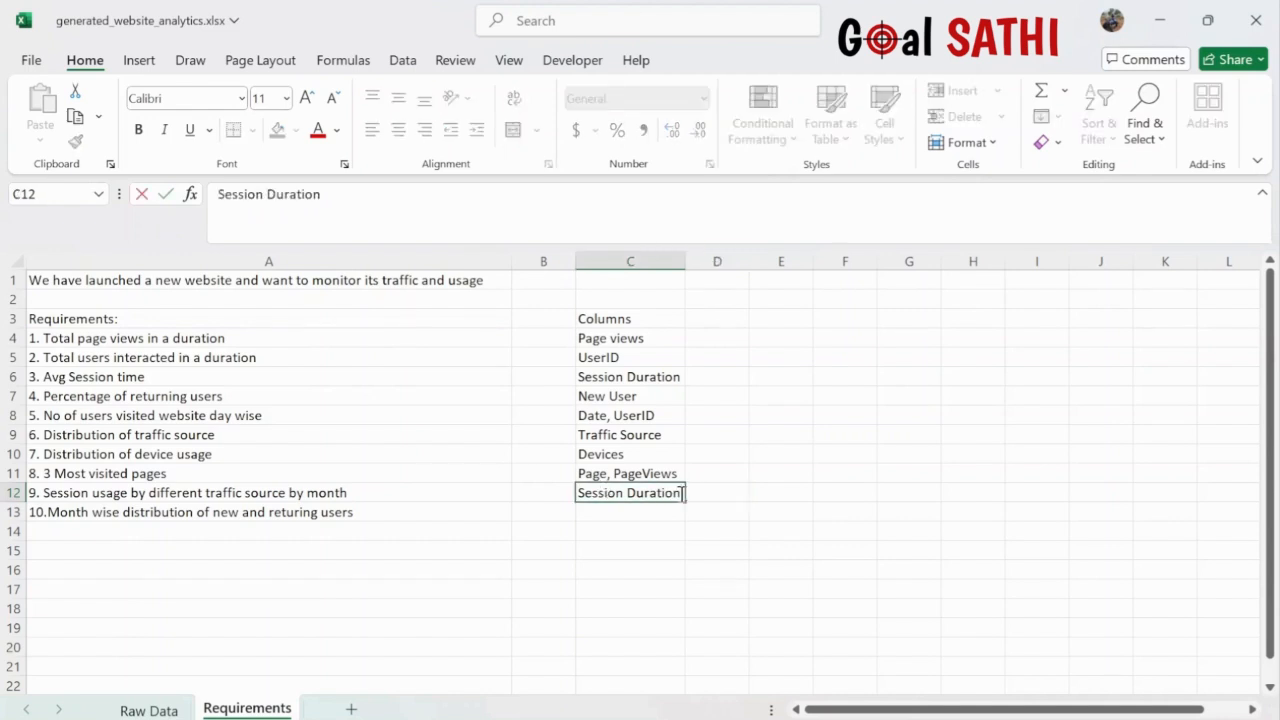
type(", Traffic Source,")
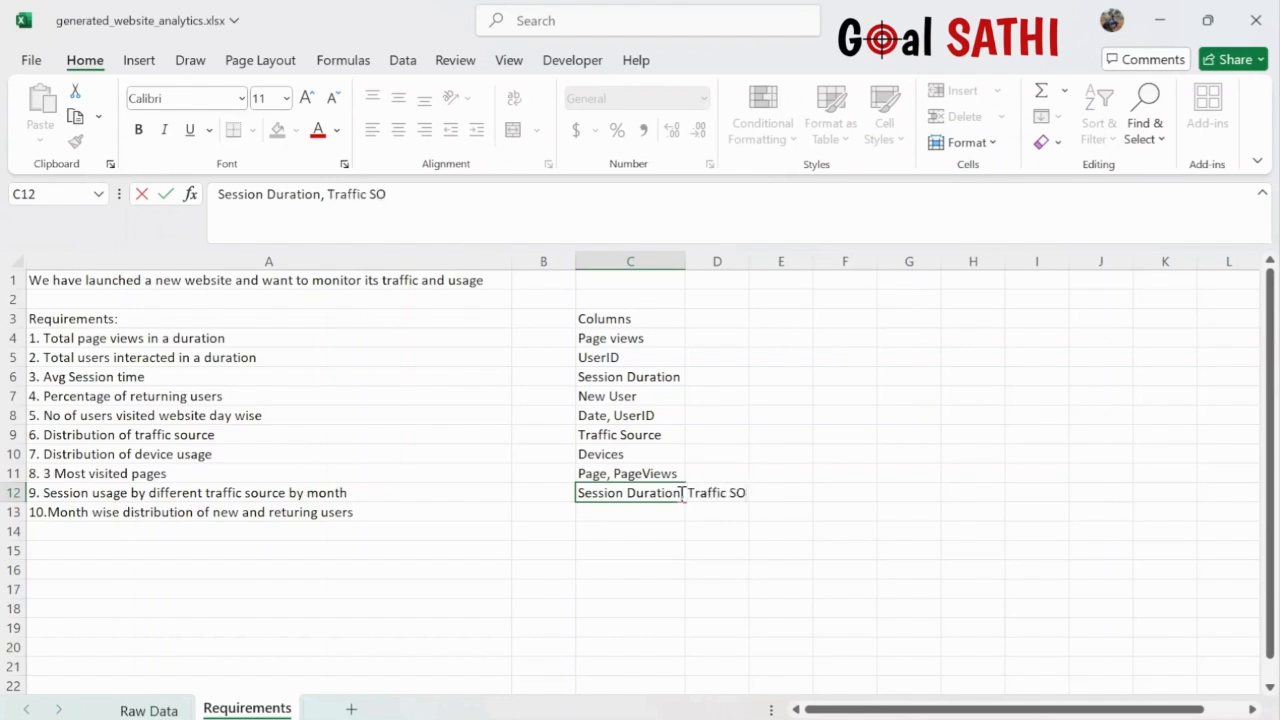
type(" Date")
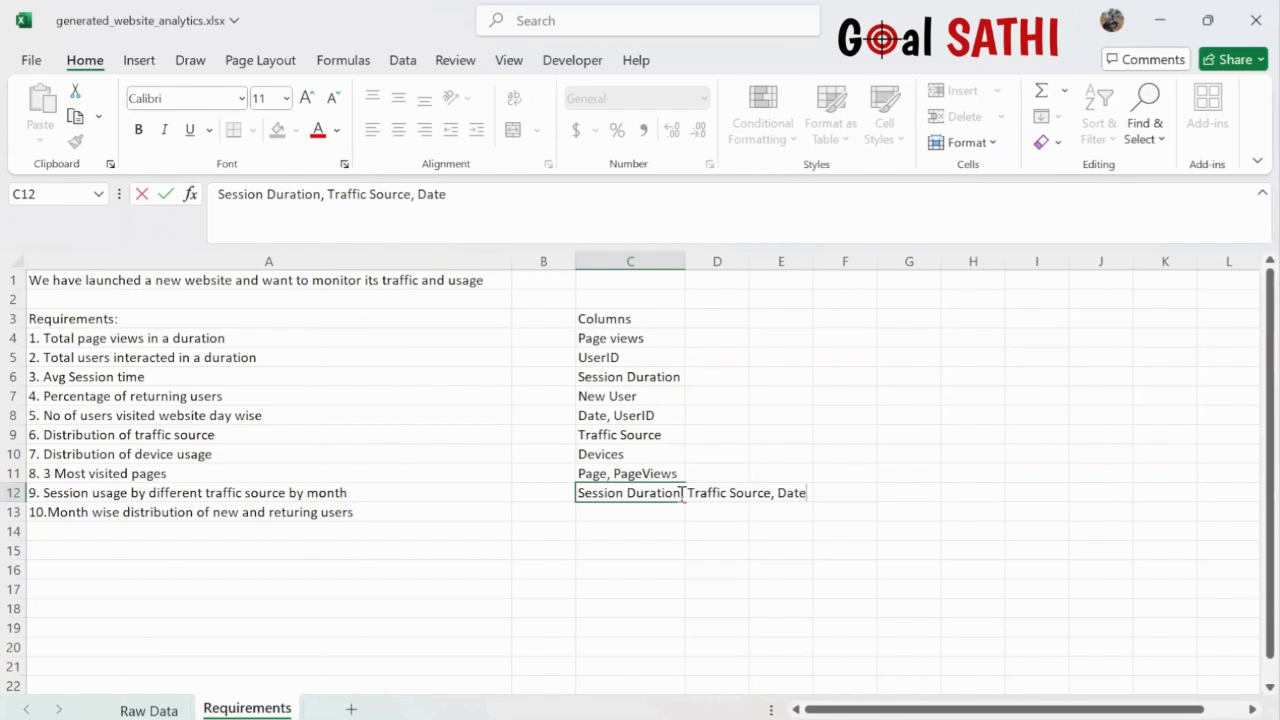
- Enter 'Date, NewUser' in C13 for requirement 10 and autofit column C
left_click(593, 514)
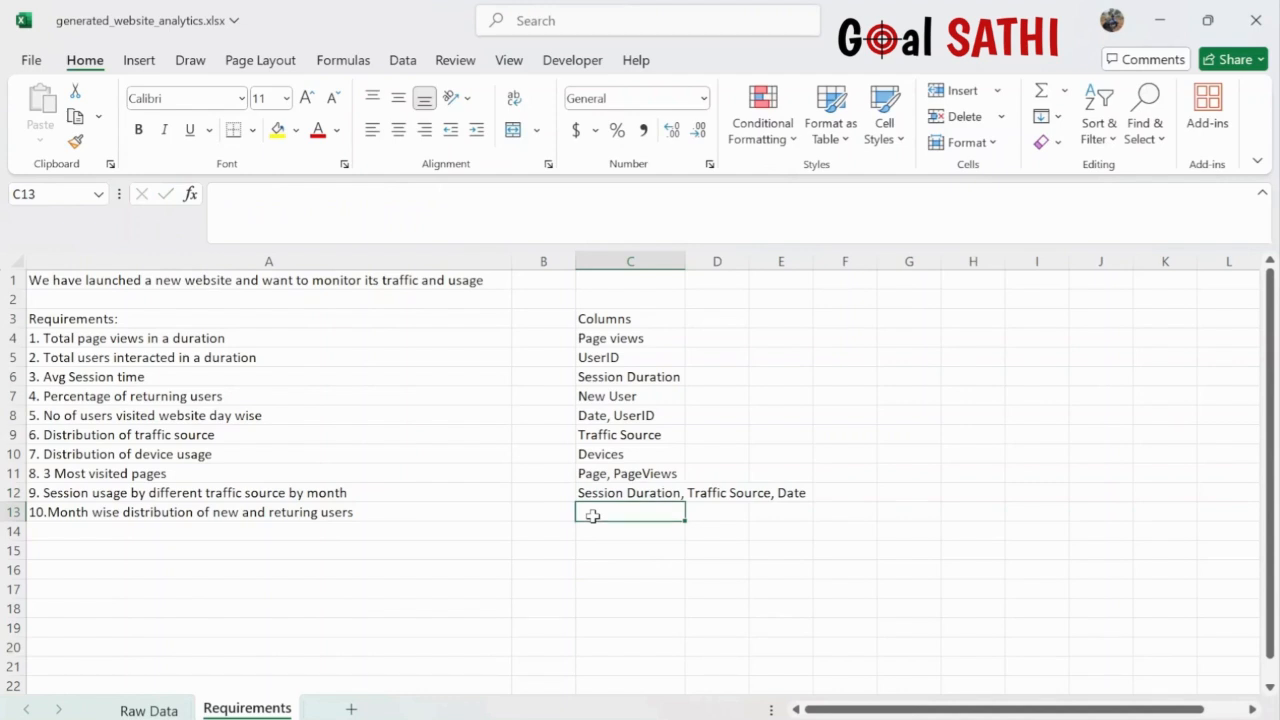
type("Date, Ne")
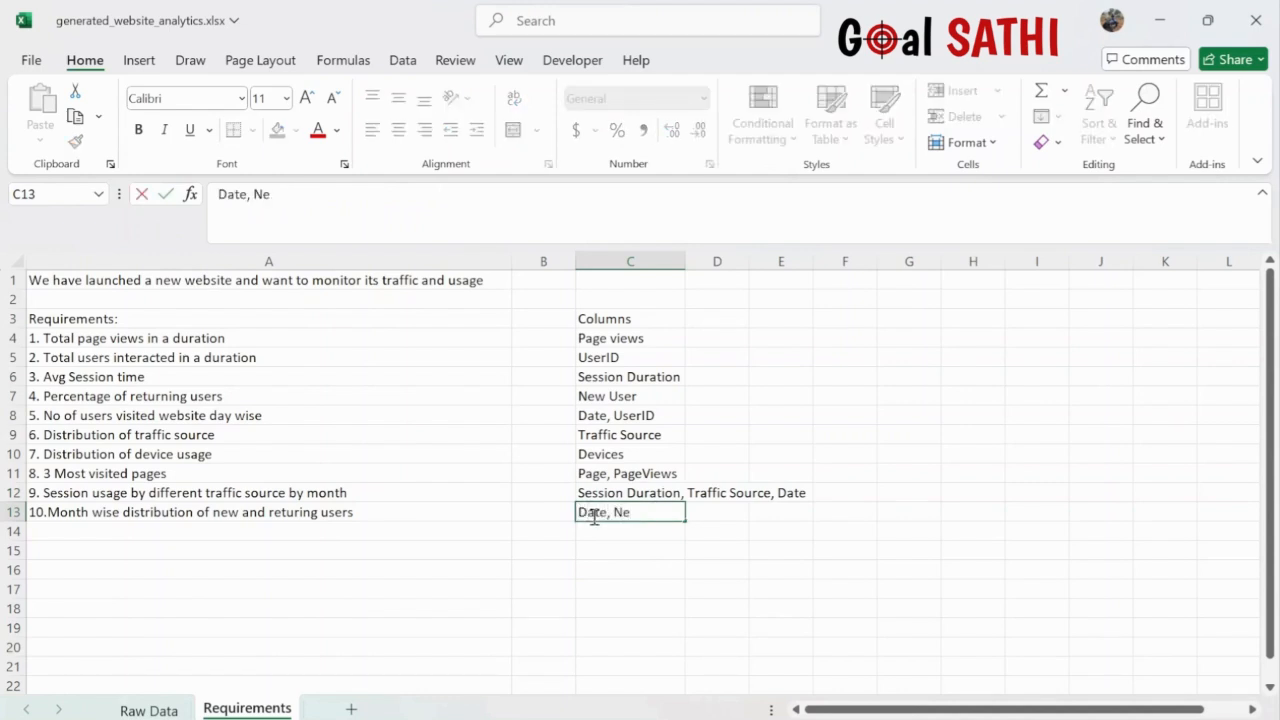
type("wUser")
left_click(684, 256)
double_click(684, 256)
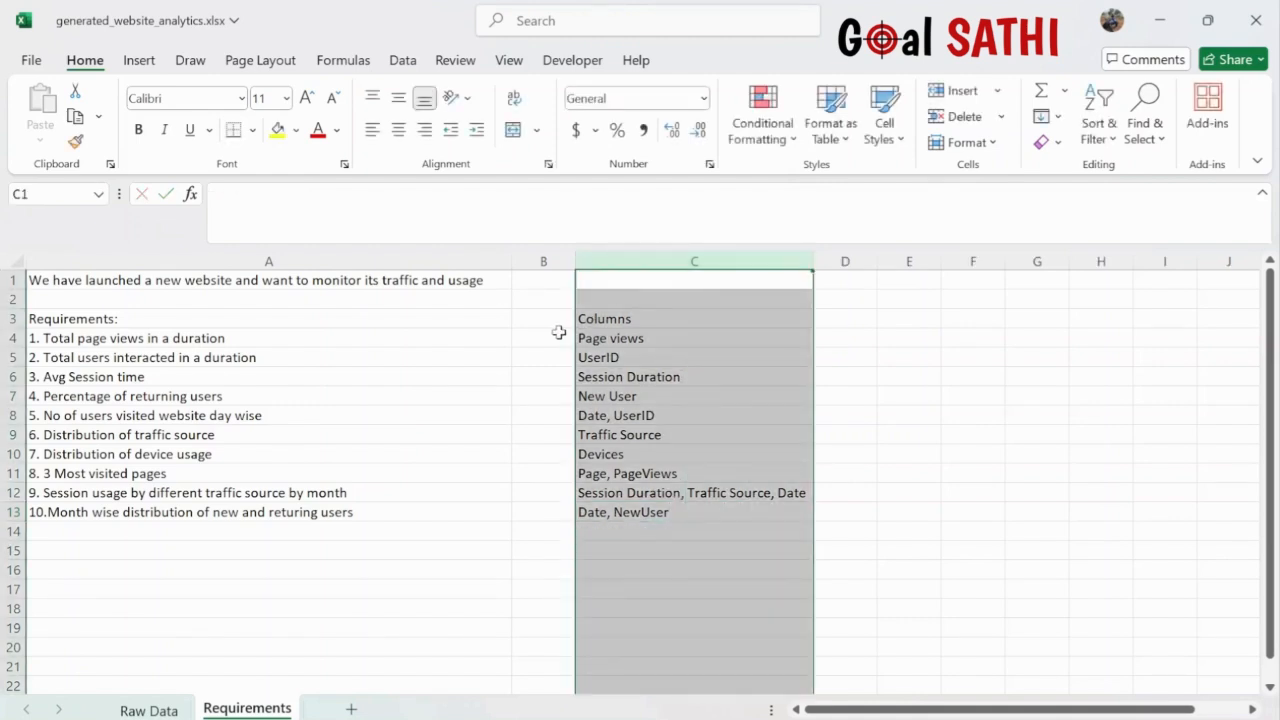
- Shade the A3:C3 Requirements/Columns header row yellow, then go to the Raw Data sheet
left_click_drag(403, 316, 403, 315)
key("shift+Right")
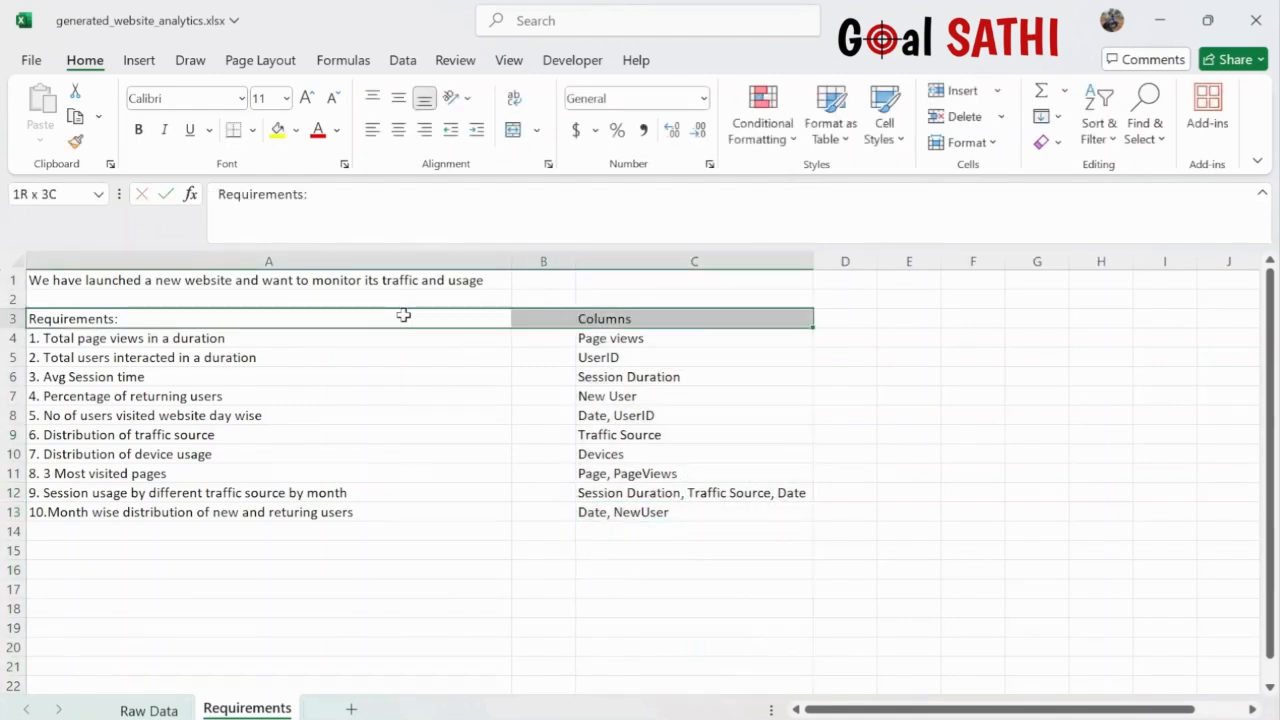
left_click(277, 130)
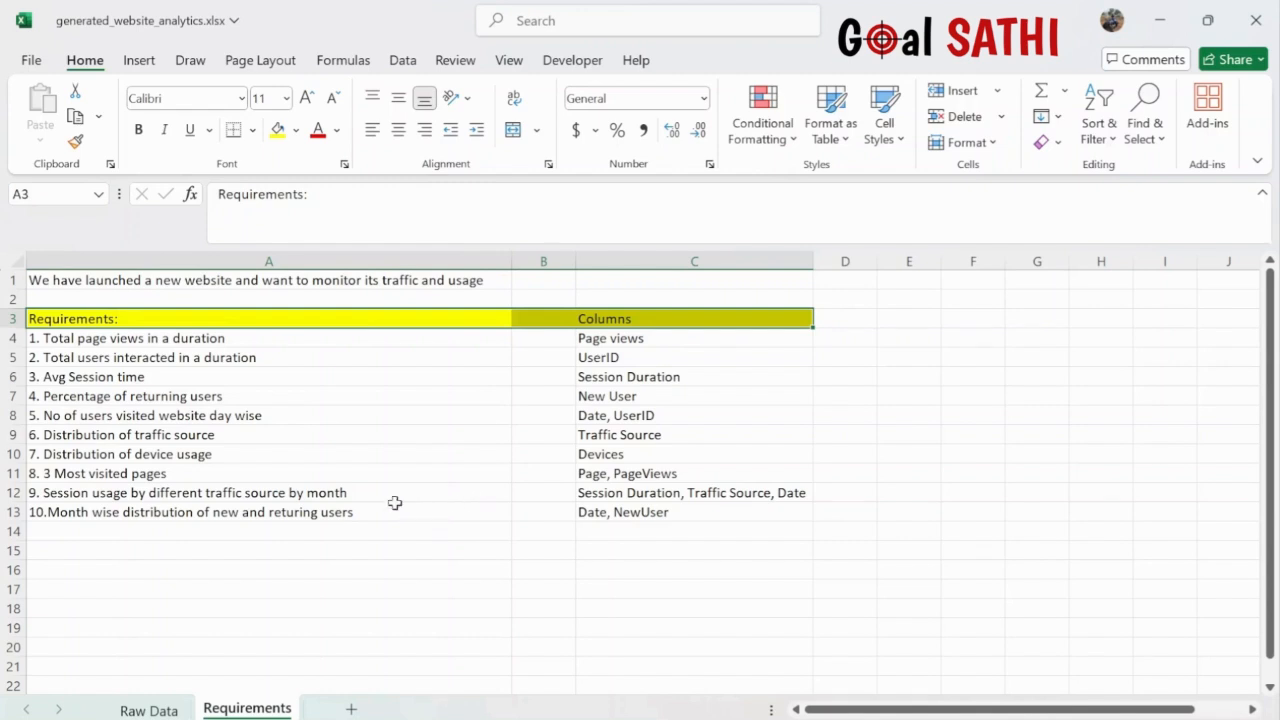
left_click(160, 710)
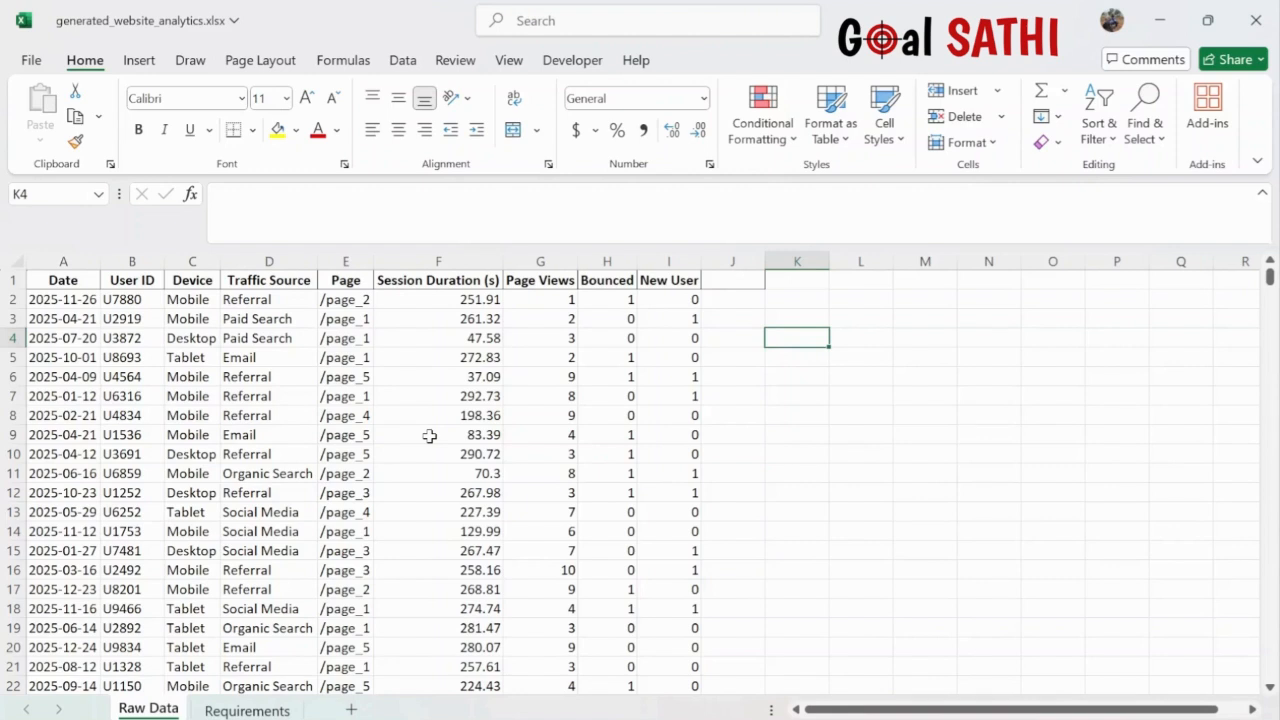
- Add a 'Month' header in J1 with =TEXT(A2,"mmm") in J2, filled down the column
double_click(720, 284)
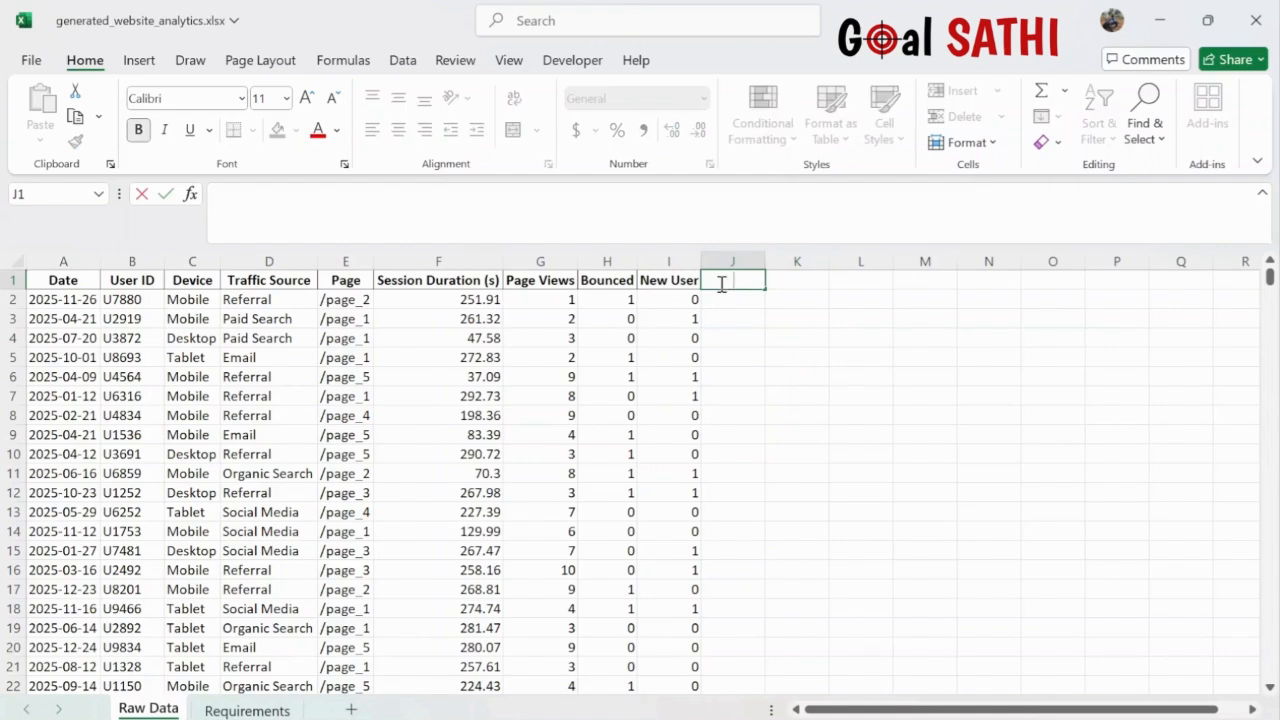
type("Month")
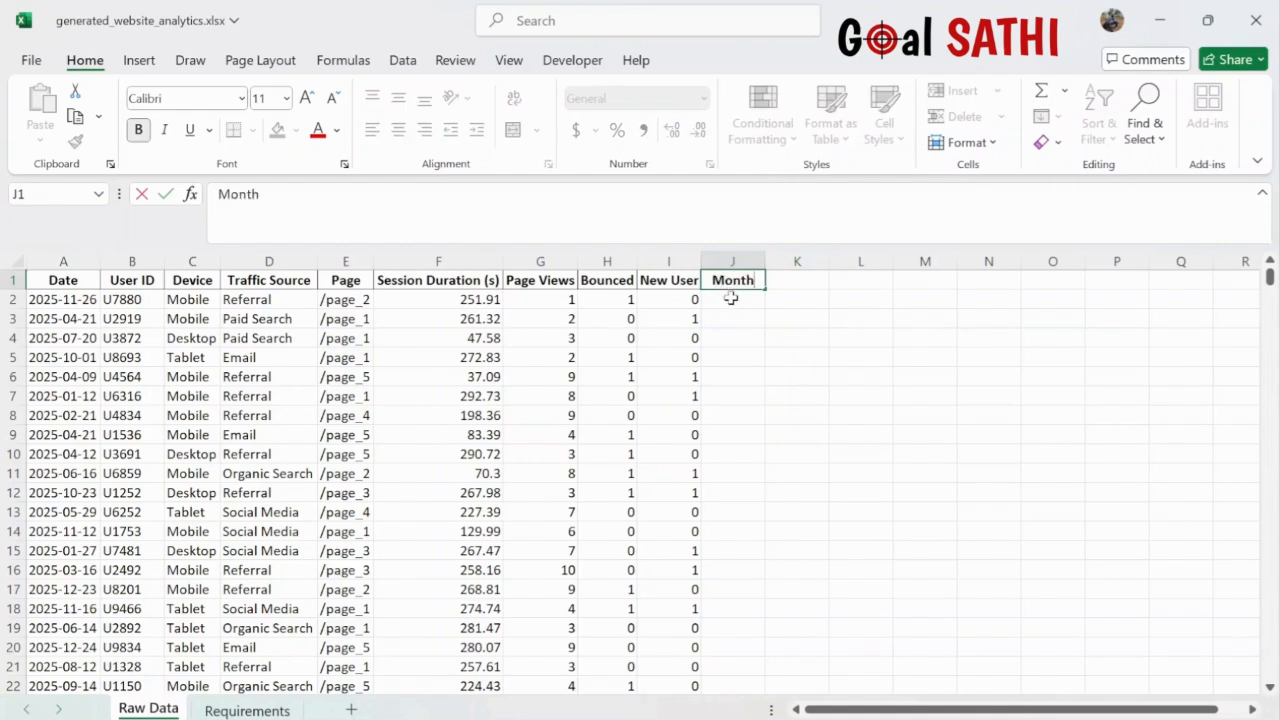
key("Return")
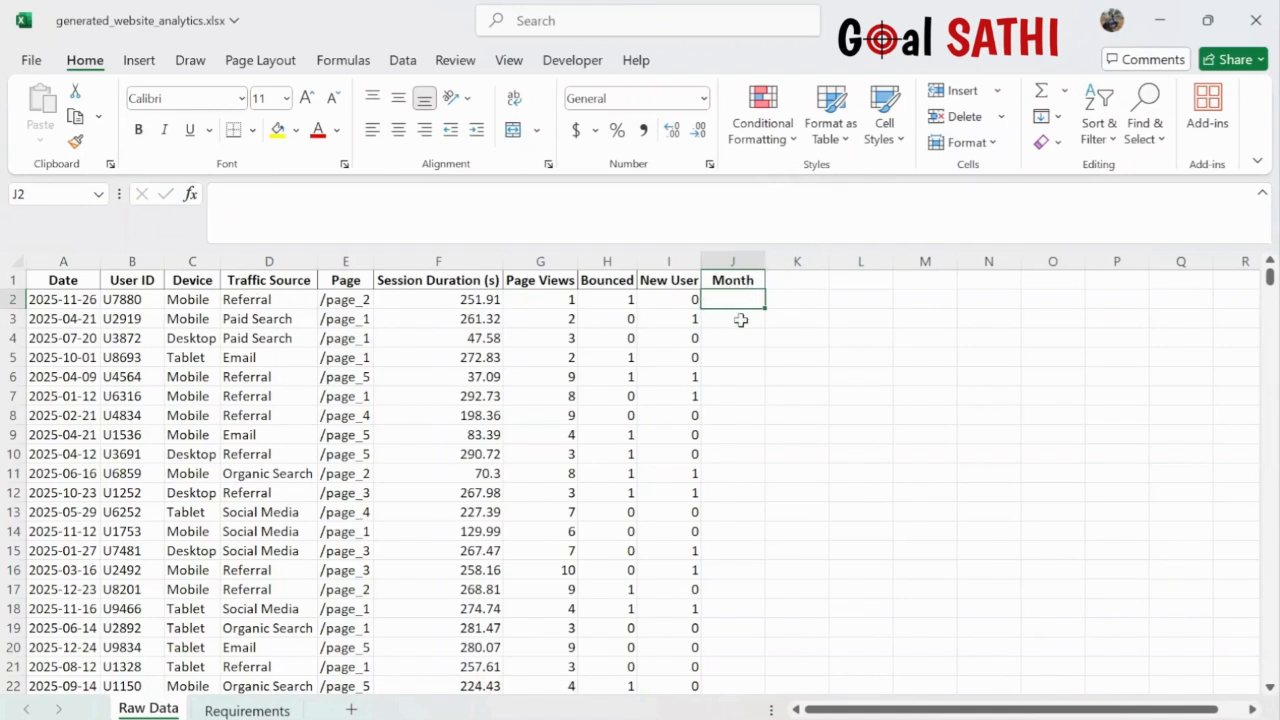
left_click(399, 198)
type("=")
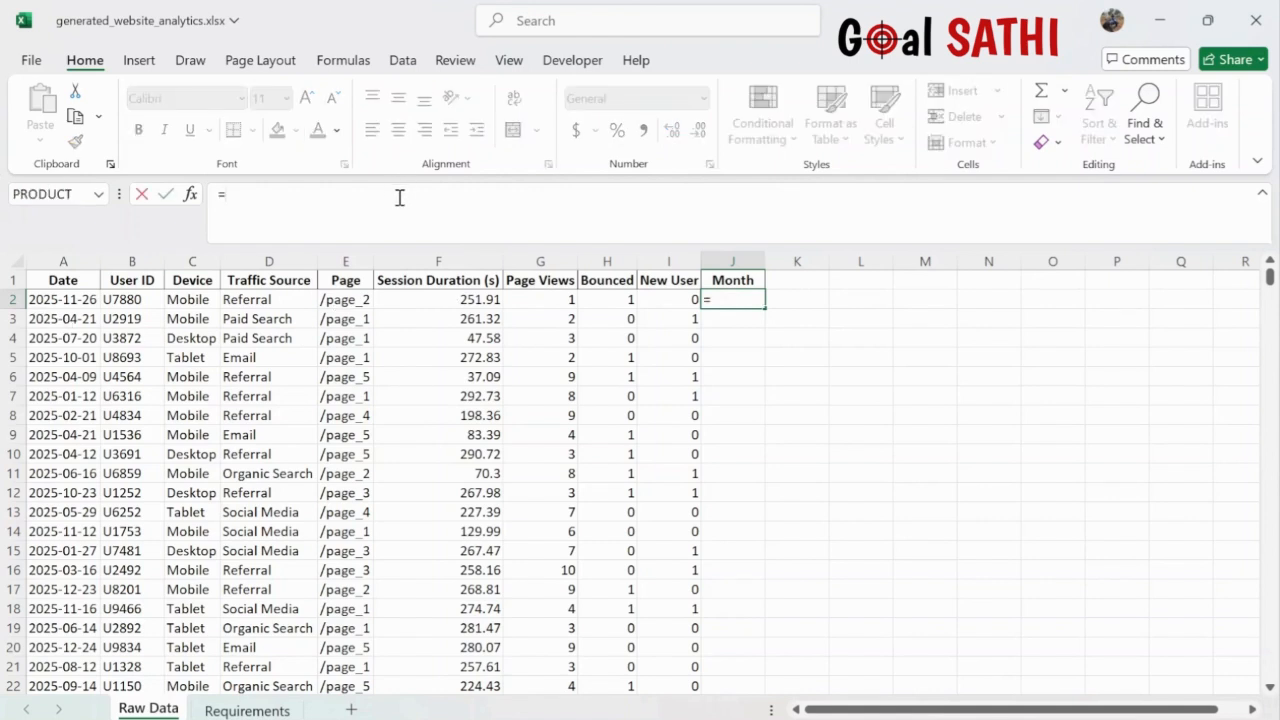
type(" Text(A2")
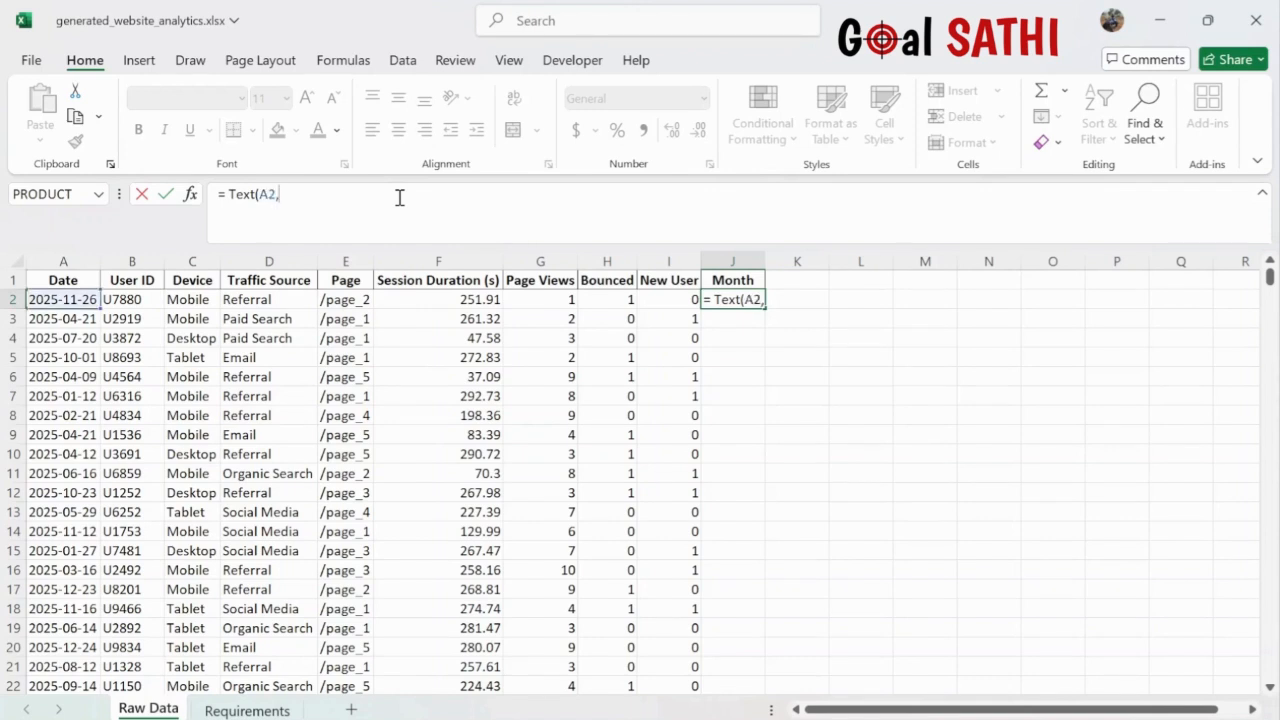
type(", \"mmm\")")
key("Return")
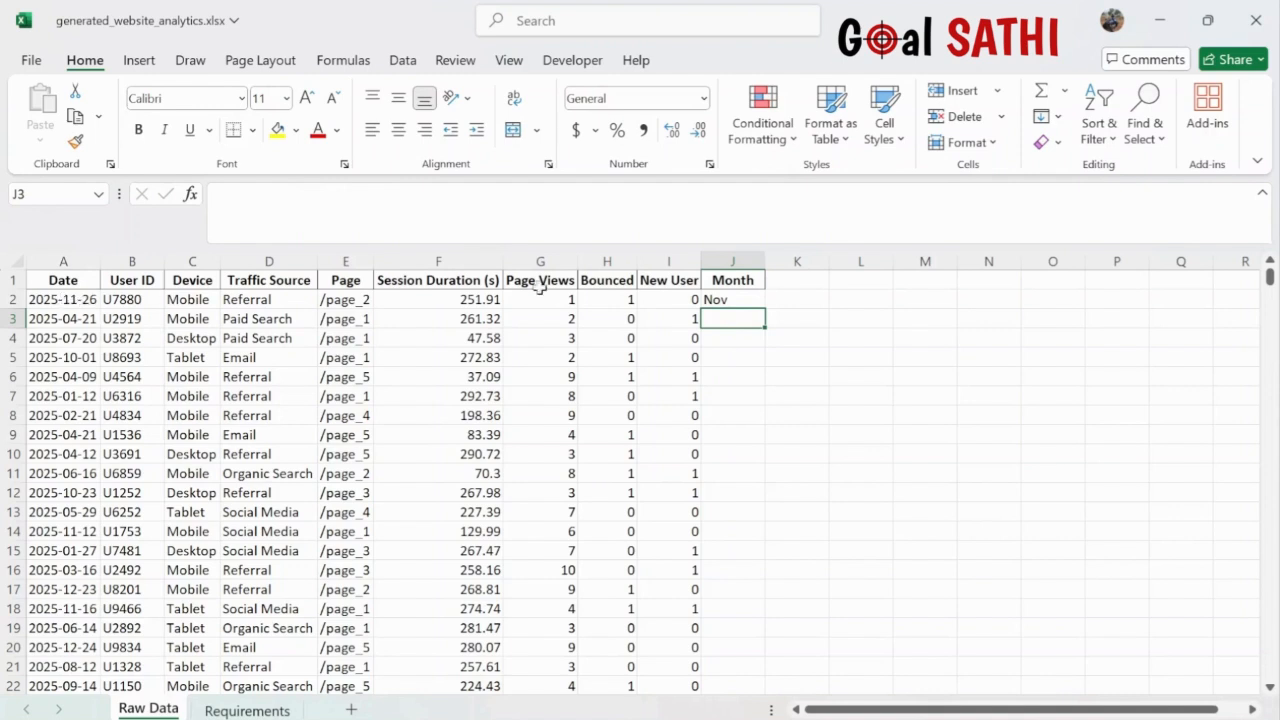
left_click(737, 300)
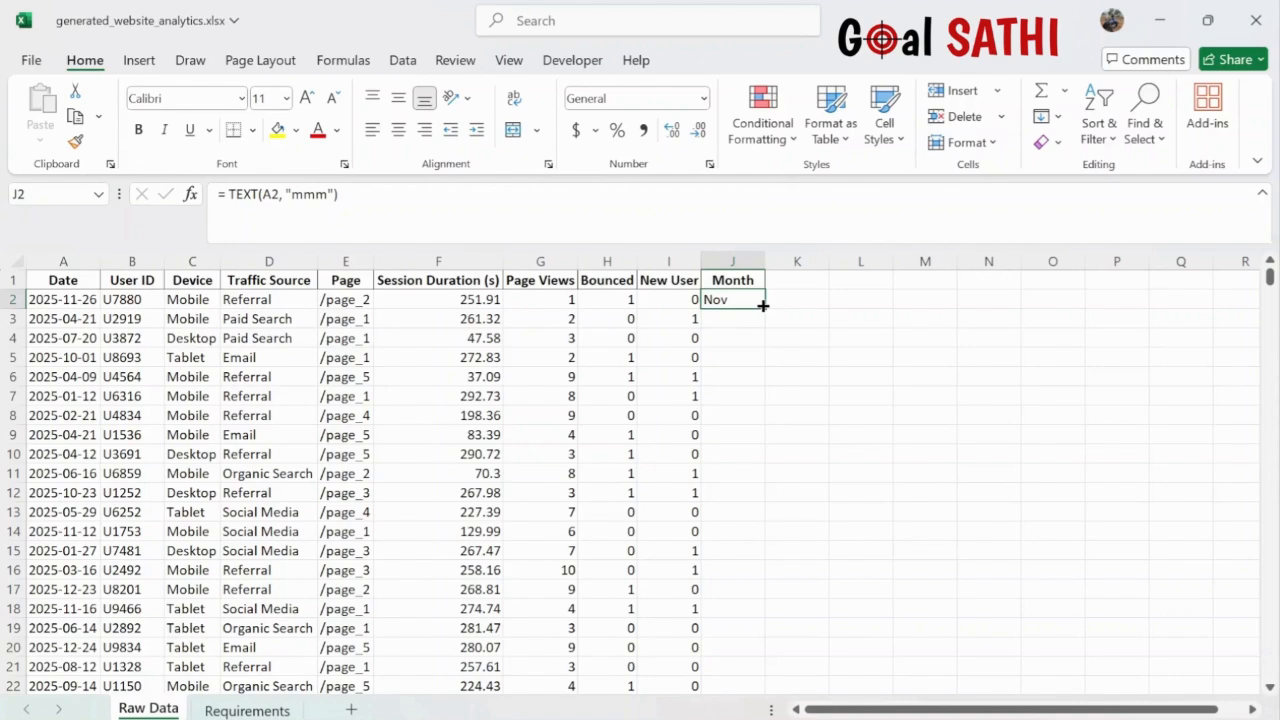
double_click(763, 306)
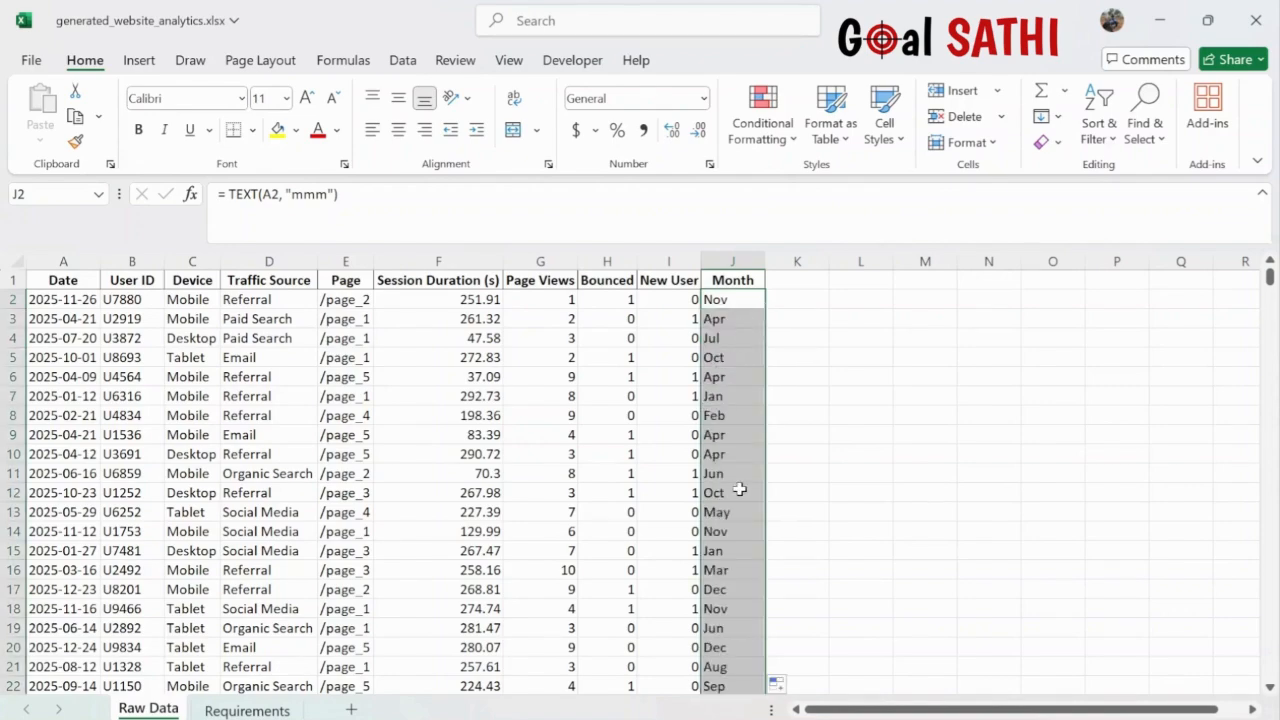
- Scroll through the filled Month column to confirm every row shows its month abbreviation
scroll(739, 489, "down", 20)
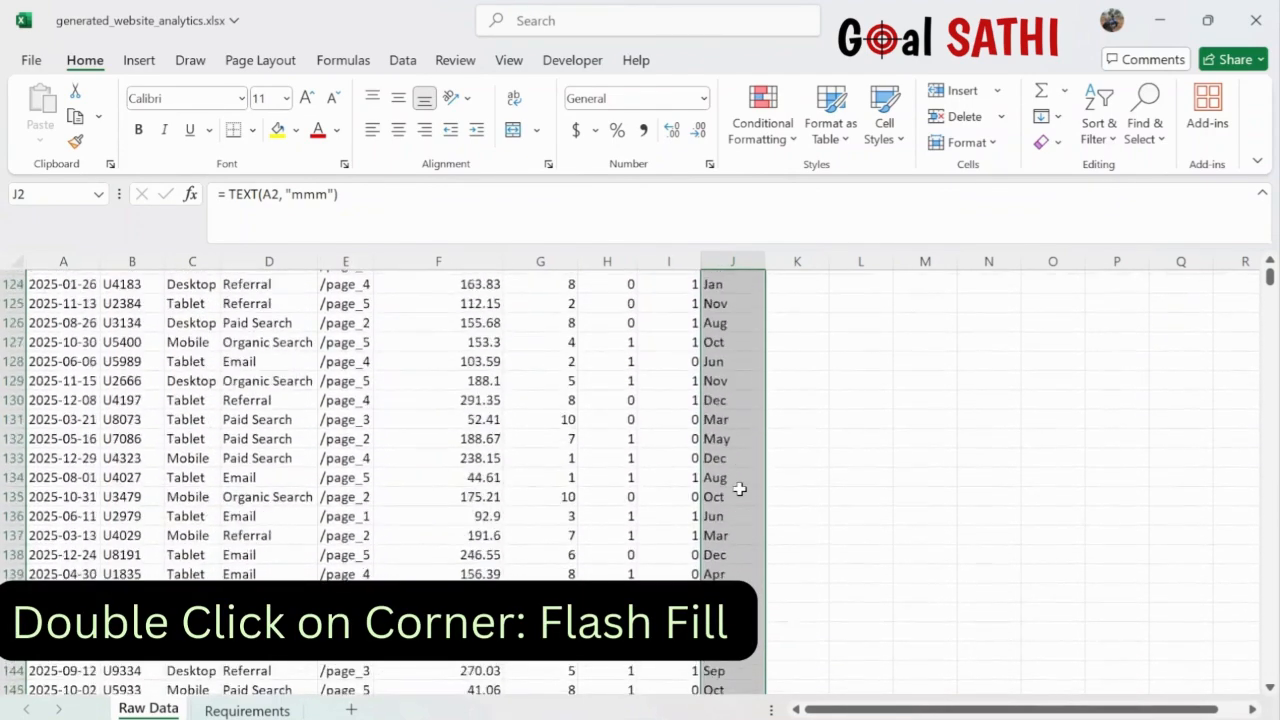
scroll(739, 489, "down", 20)
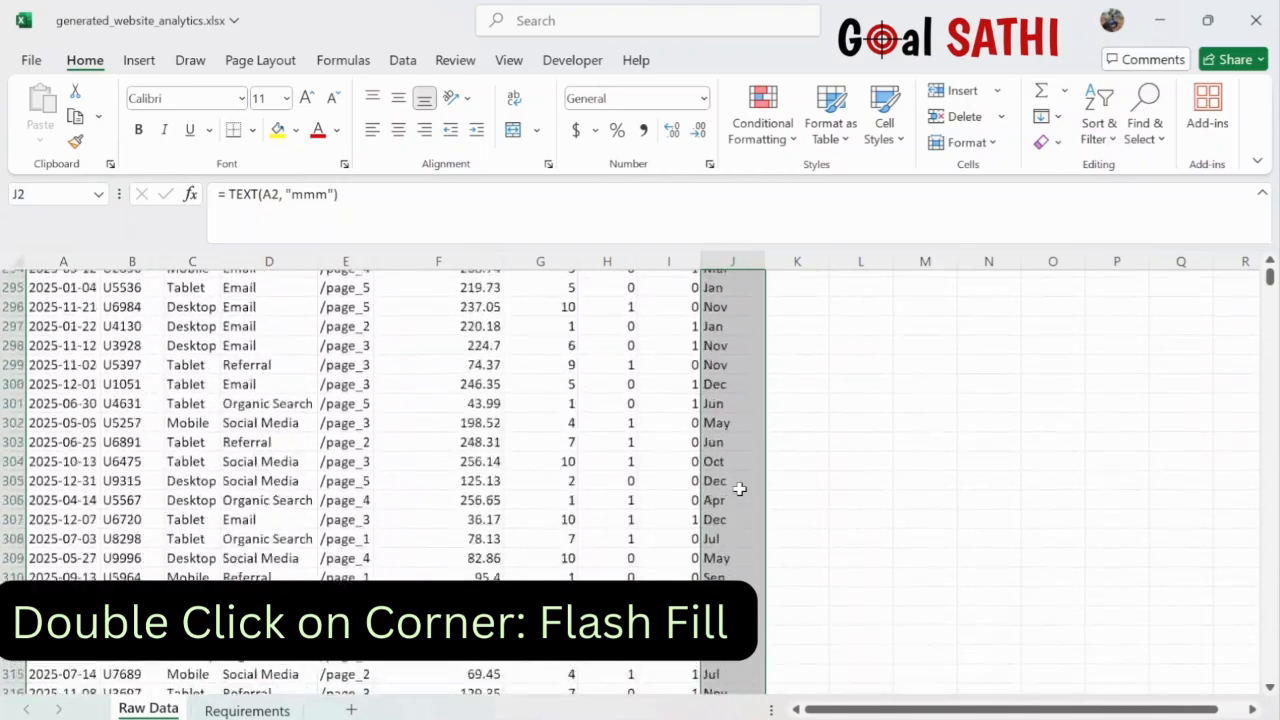
scroll(739, 489, "up", 20)
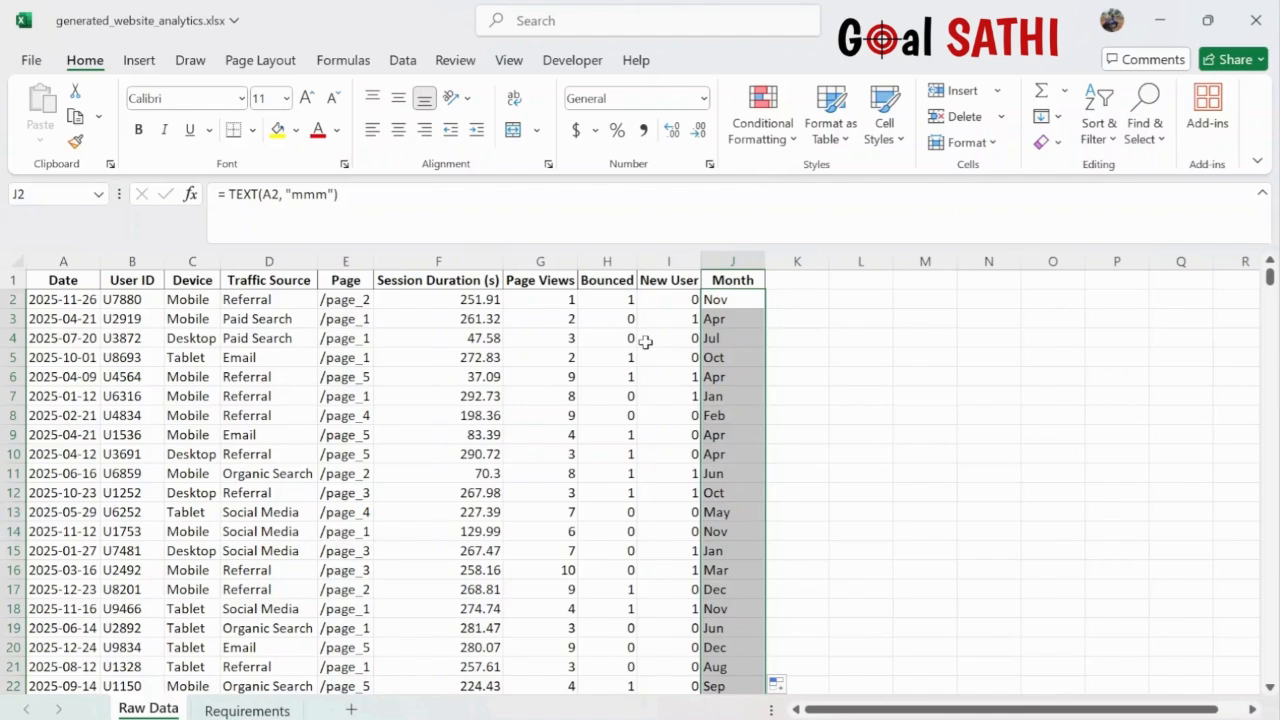
left_click(520, 397)
scroll(521, 397, "down", 2)
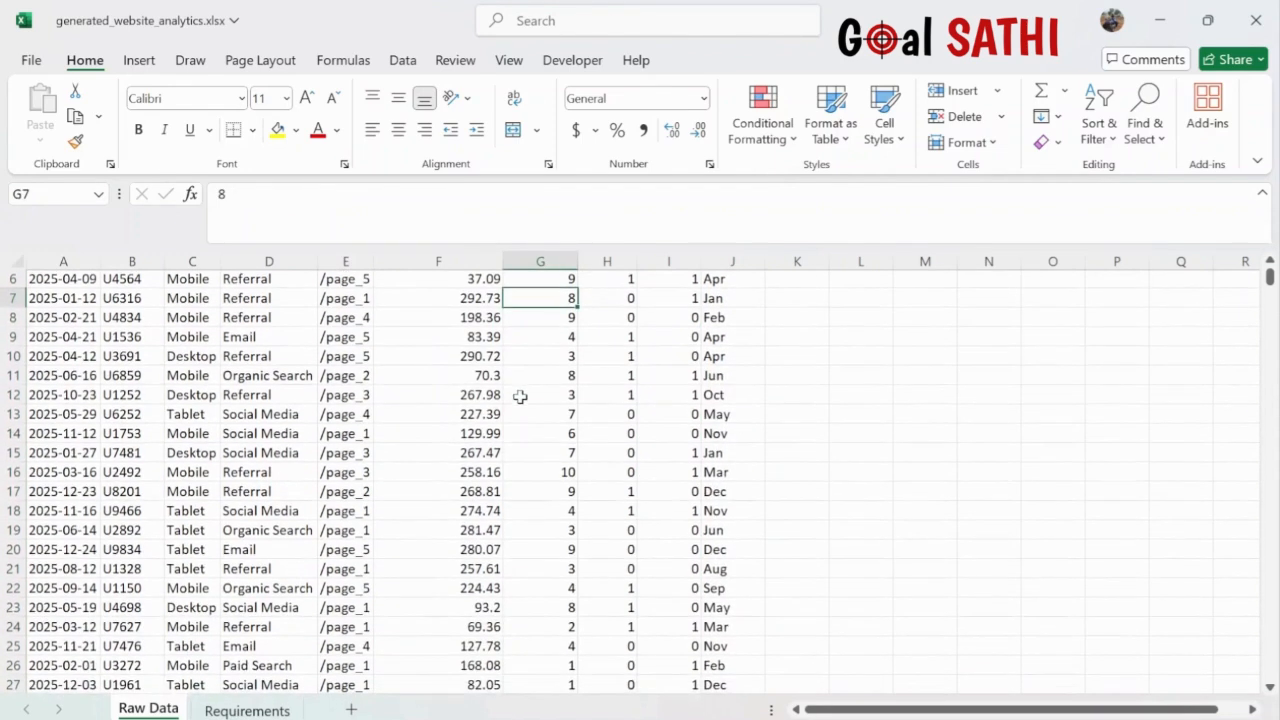
scroll(518, 399, "up", 2)
left_click(378, 389)
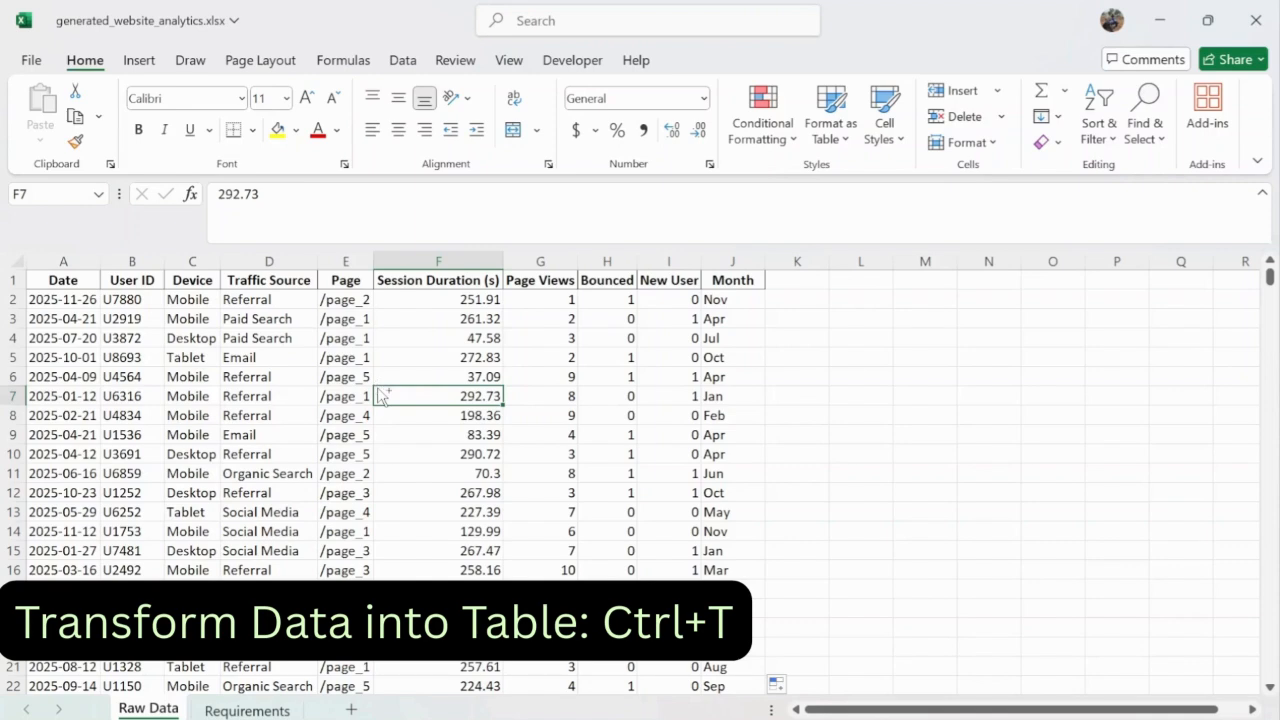
- Select the entire data range with Ctrl+A and convert it into table Table1 with Ctrl+T
key("ctrl+a")
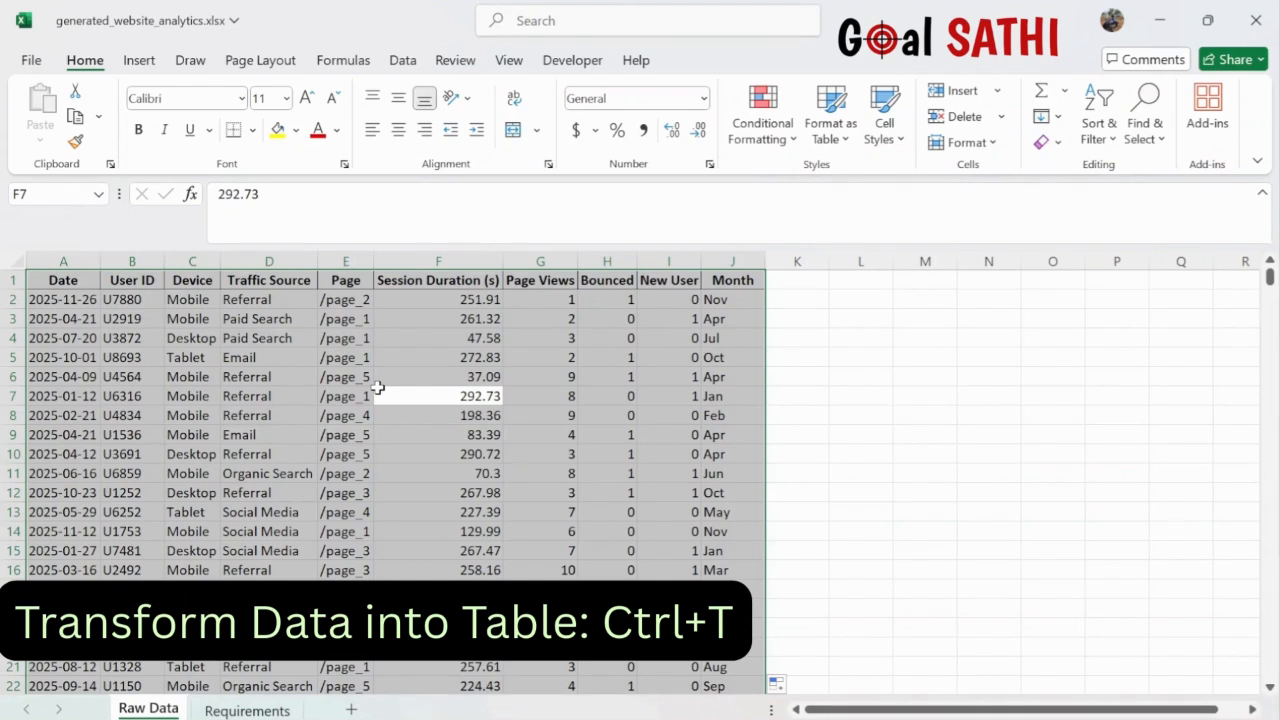
key("ctrl+t")
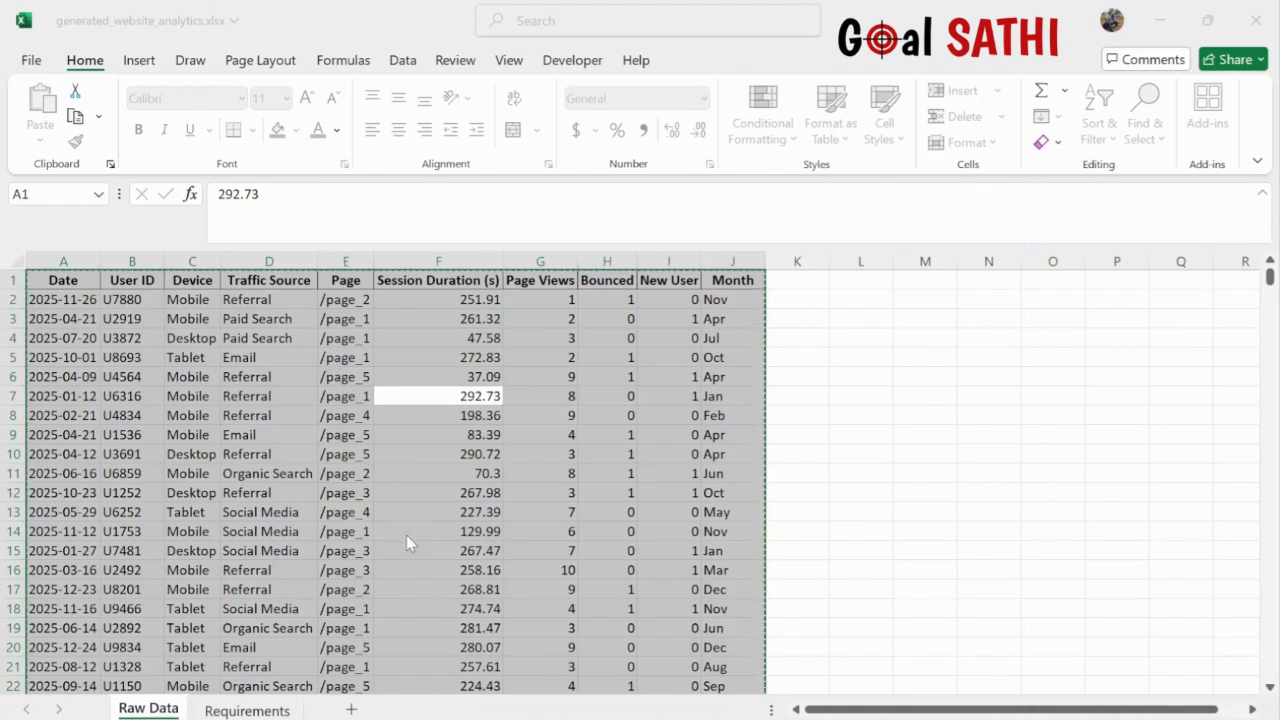
key("Return")
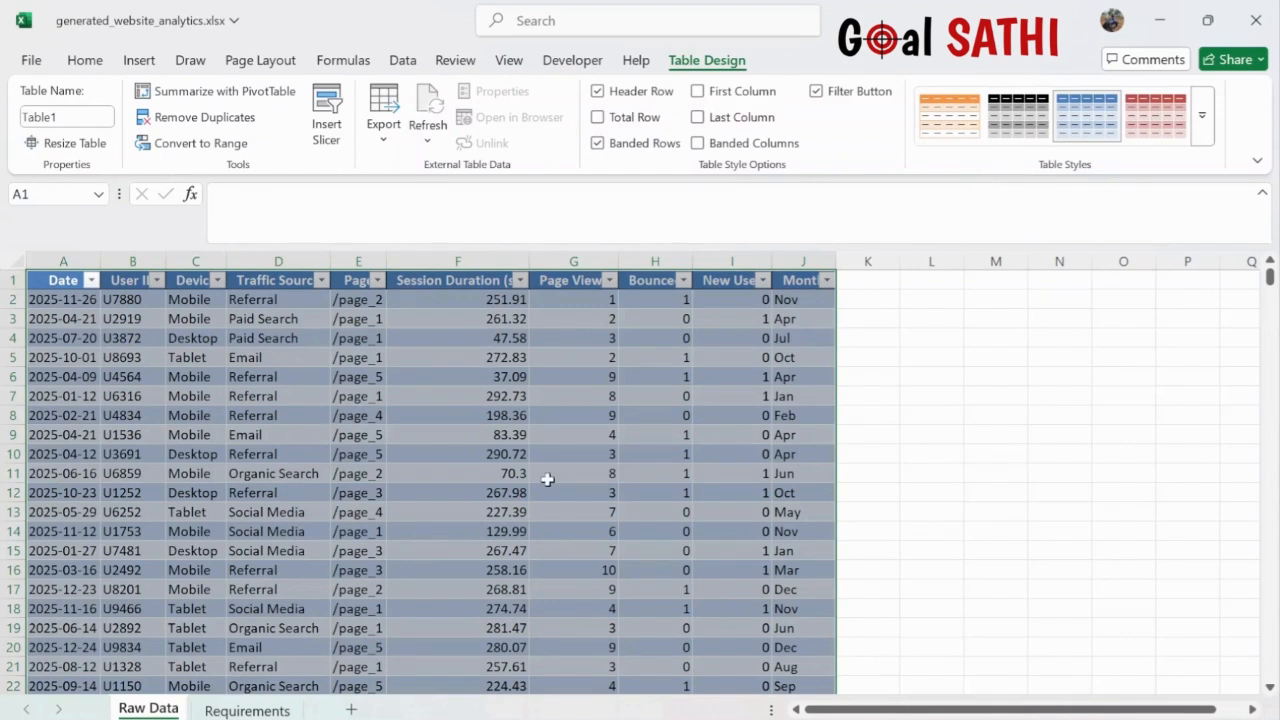
- Scroll through the Table1 rows to review the raw analytics data
left_click(548, 473)
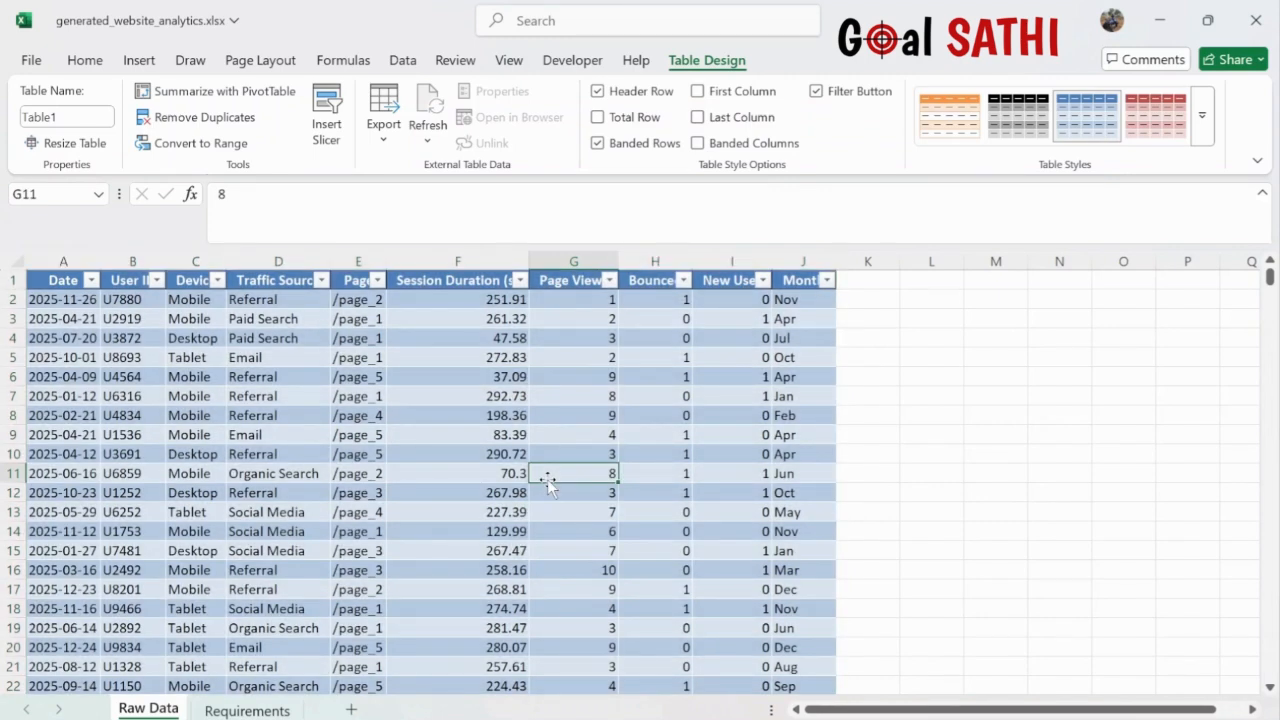
scroll(540, 482, "down", 5)
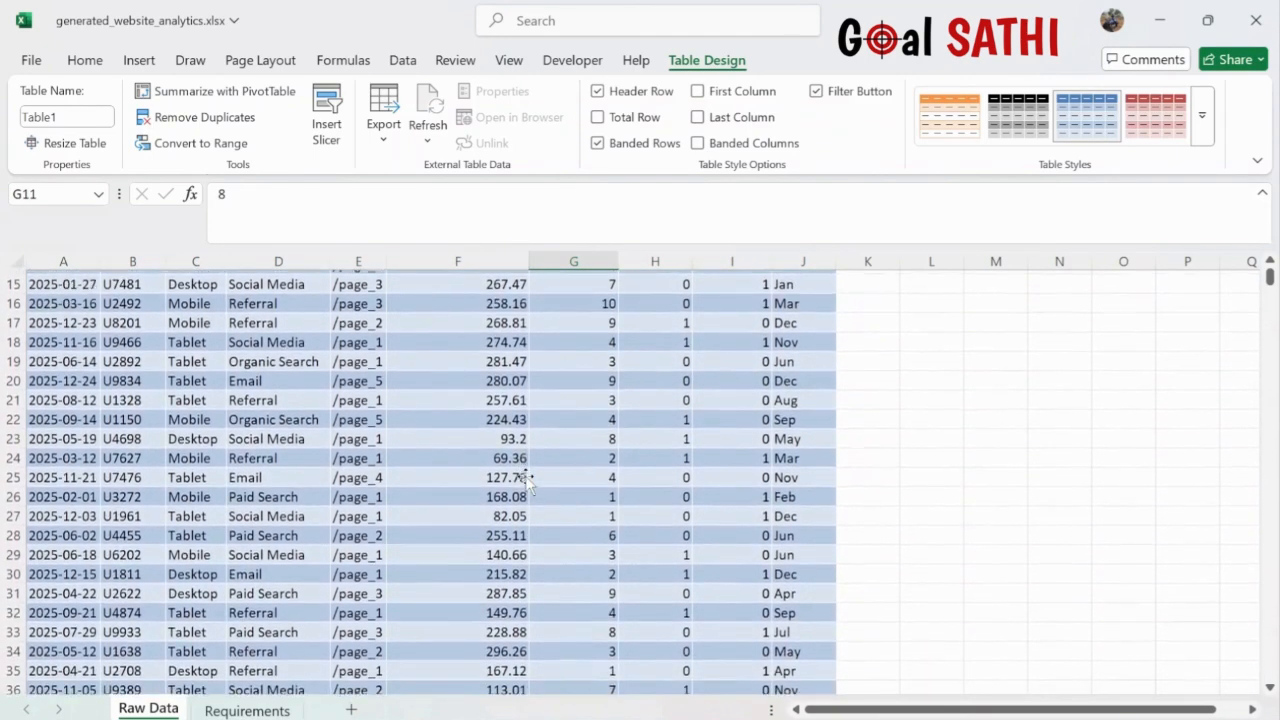
scroll(527, 481, "down", 1)
scroll(527, 481, "up", 1)
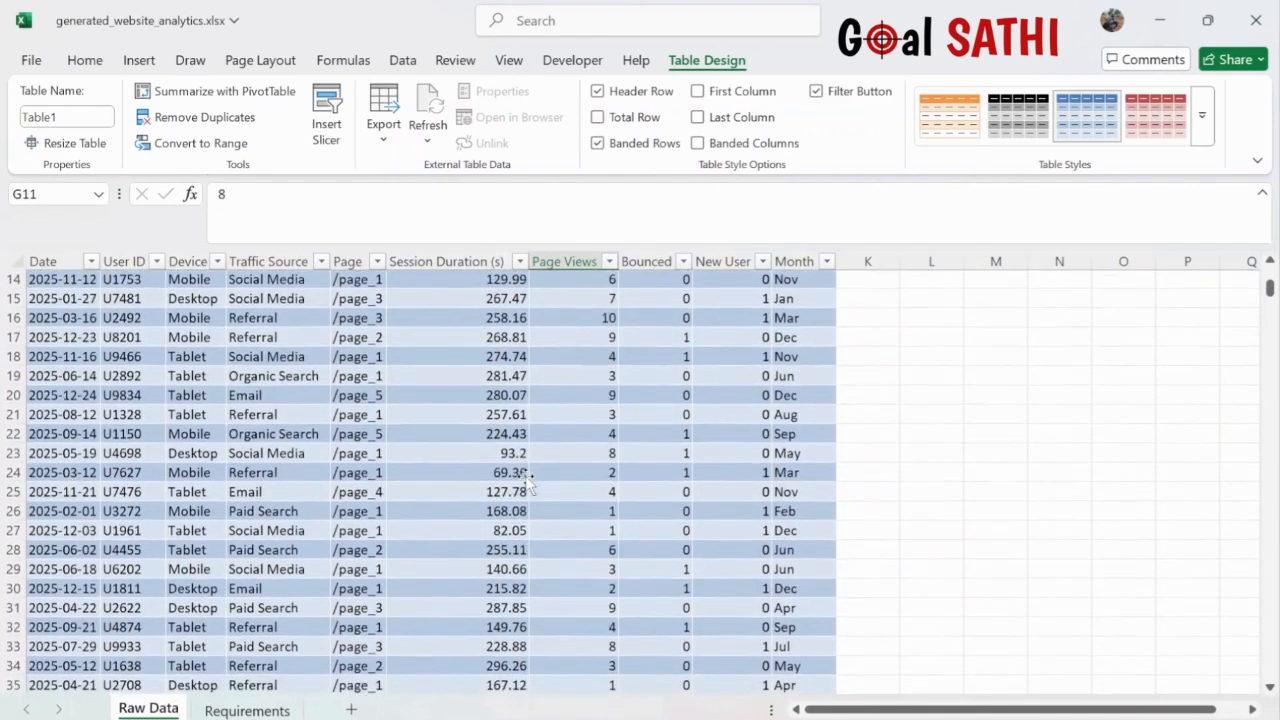
scroll(527, 481, "down", 1)
scroll(527, 481, "up", 6)
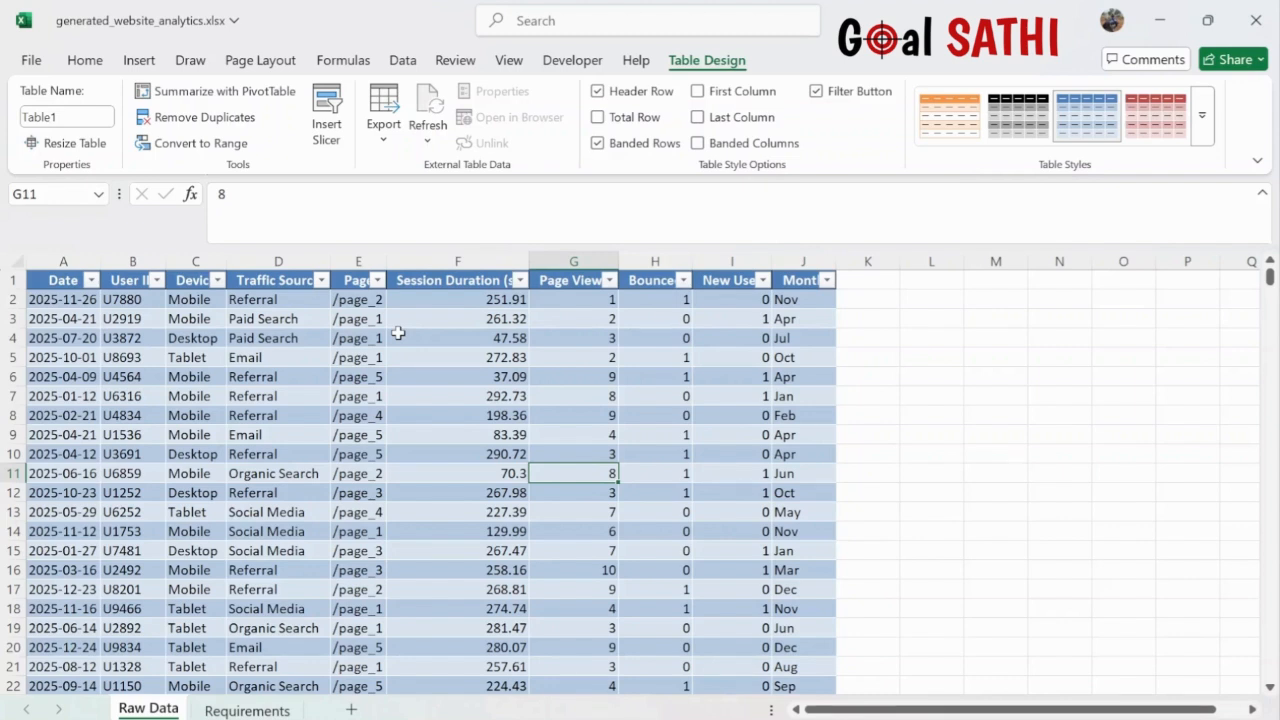
- Look over the View ribbon settings, then return to the Requirements sheet
left_click(509, 60)
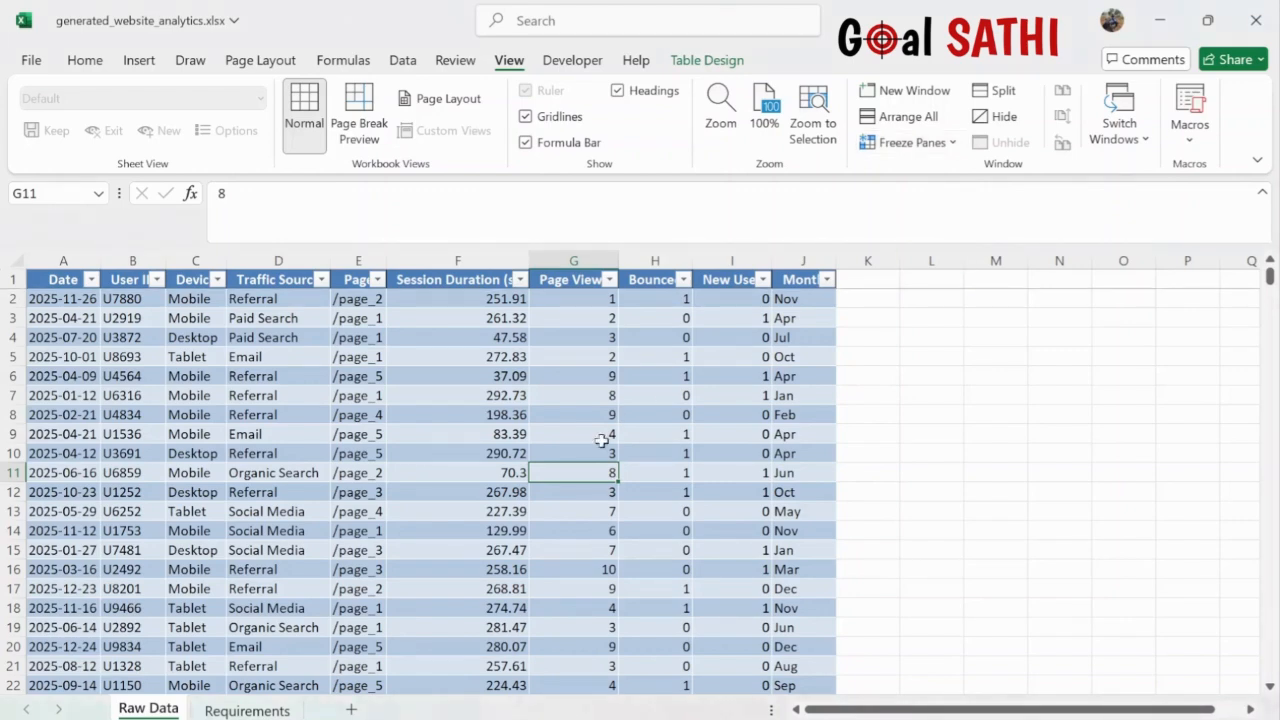
scroll(595, 452, "down", 6)
scroll(595, 452, "down", 5)
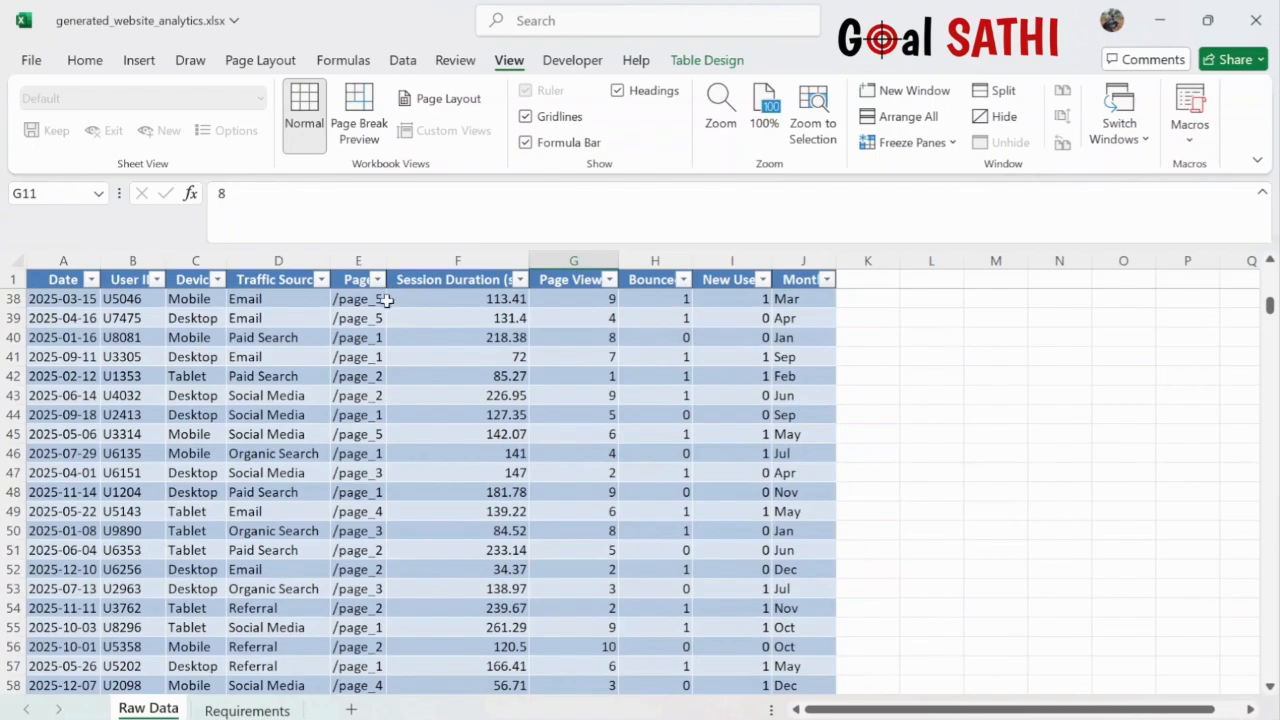
scroll(383, 478, "down", 13)
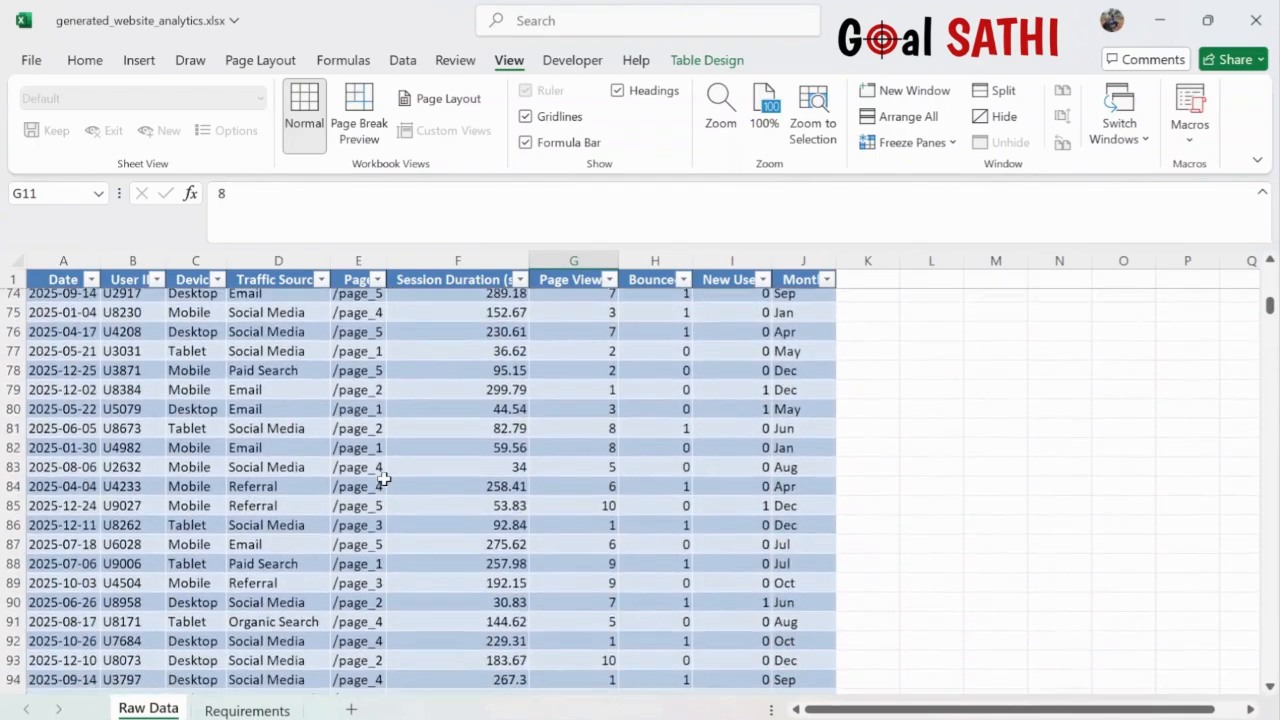
scroll(383, 478, "down", 6)
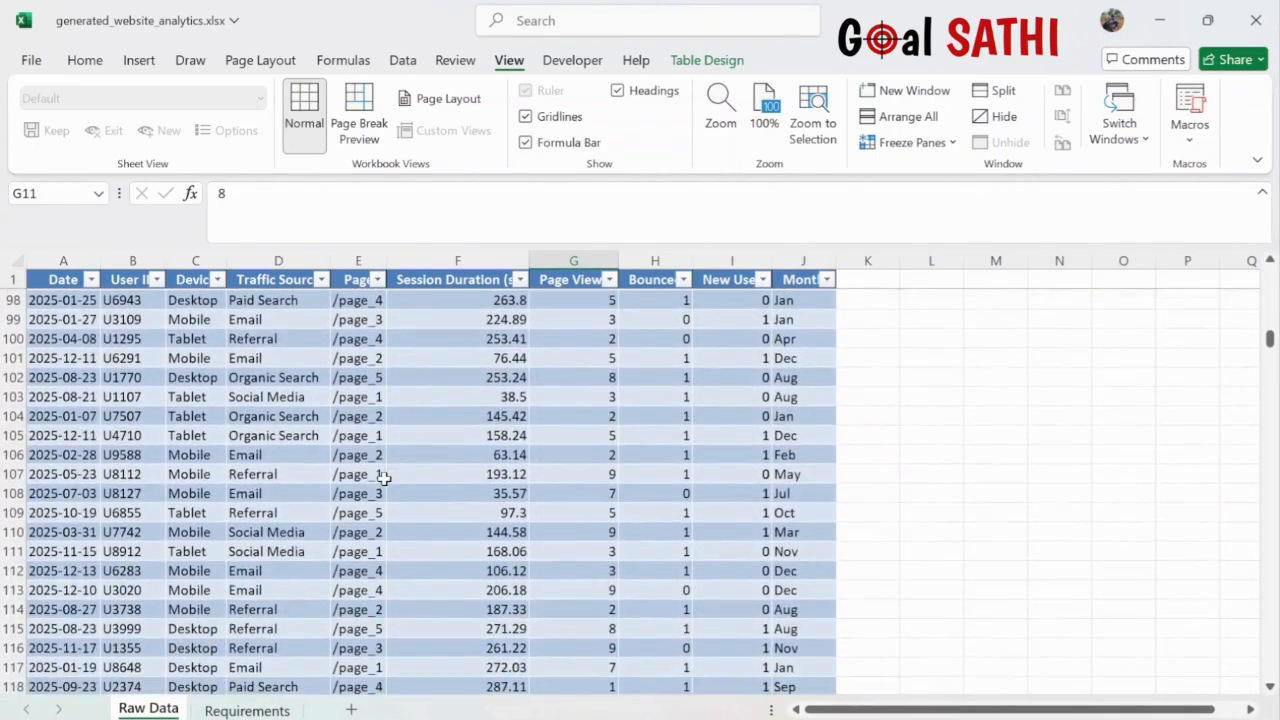
scroll(383, 478, "up", 20)
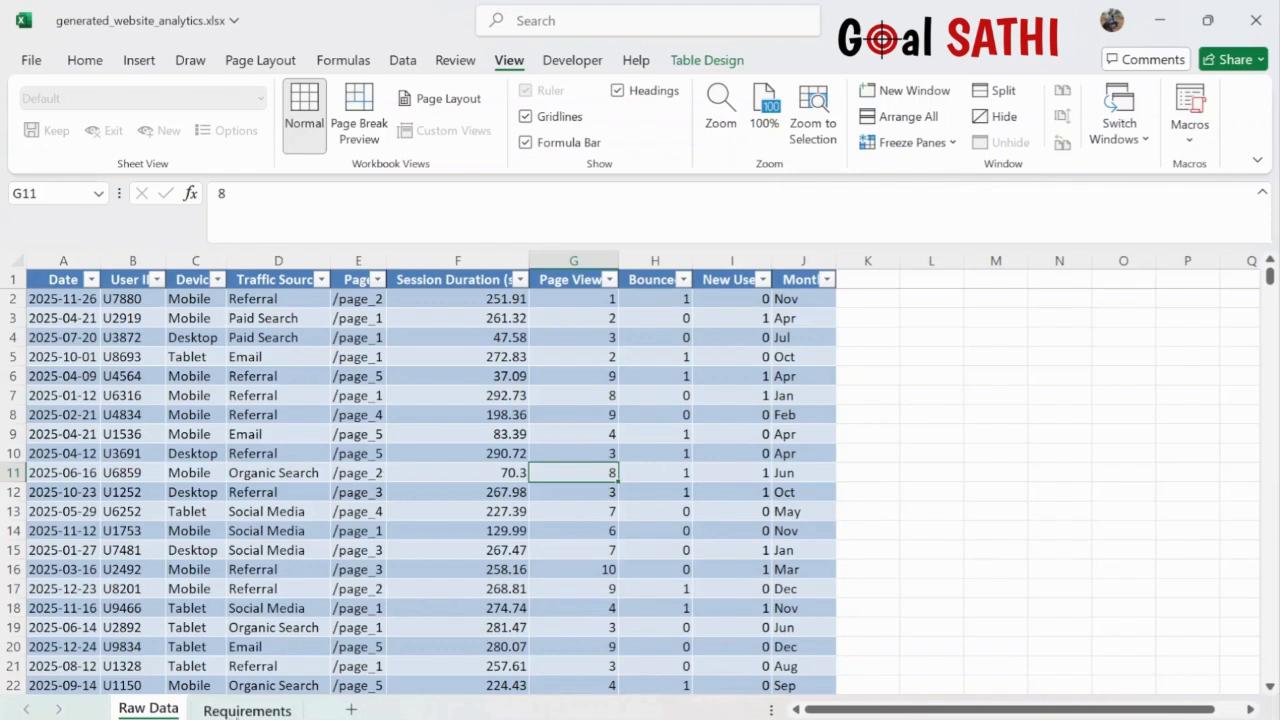
left_click(247, 711)
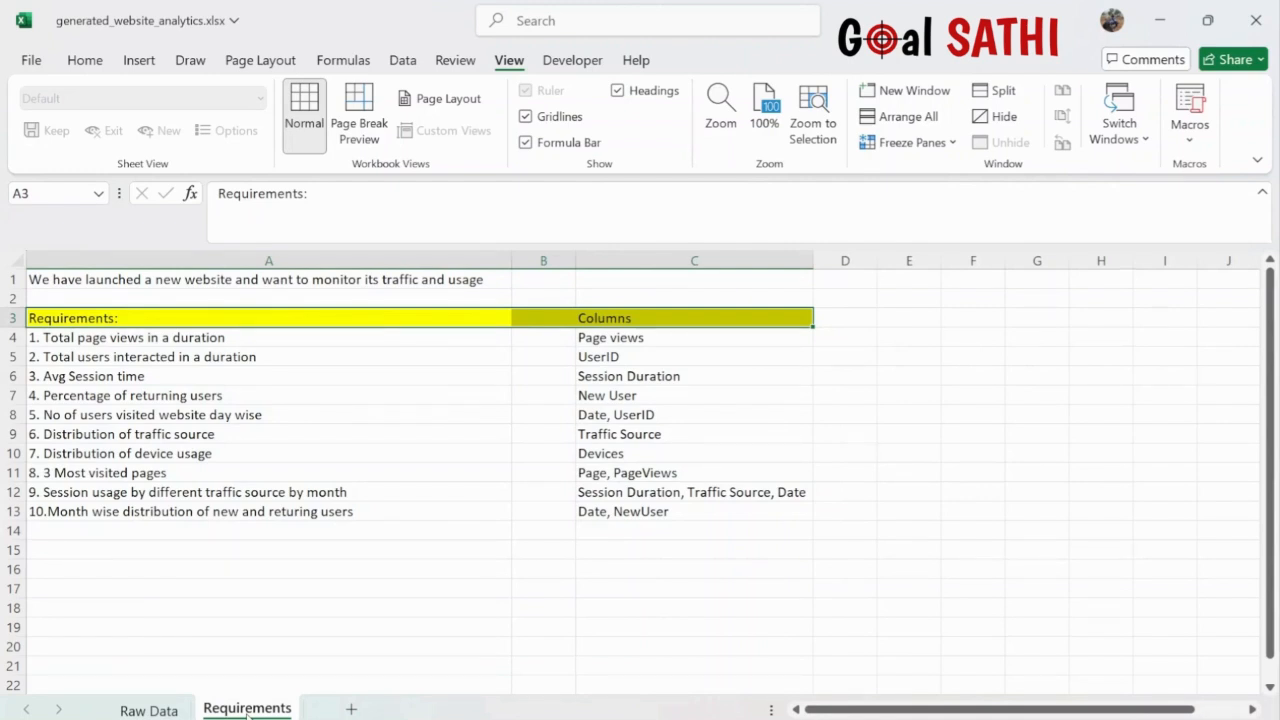
- Add a new sheet named 'Pivot Tables', glance at Raw Data, and return to Requirements
left_click(352, 709)
double_click(354, 709)
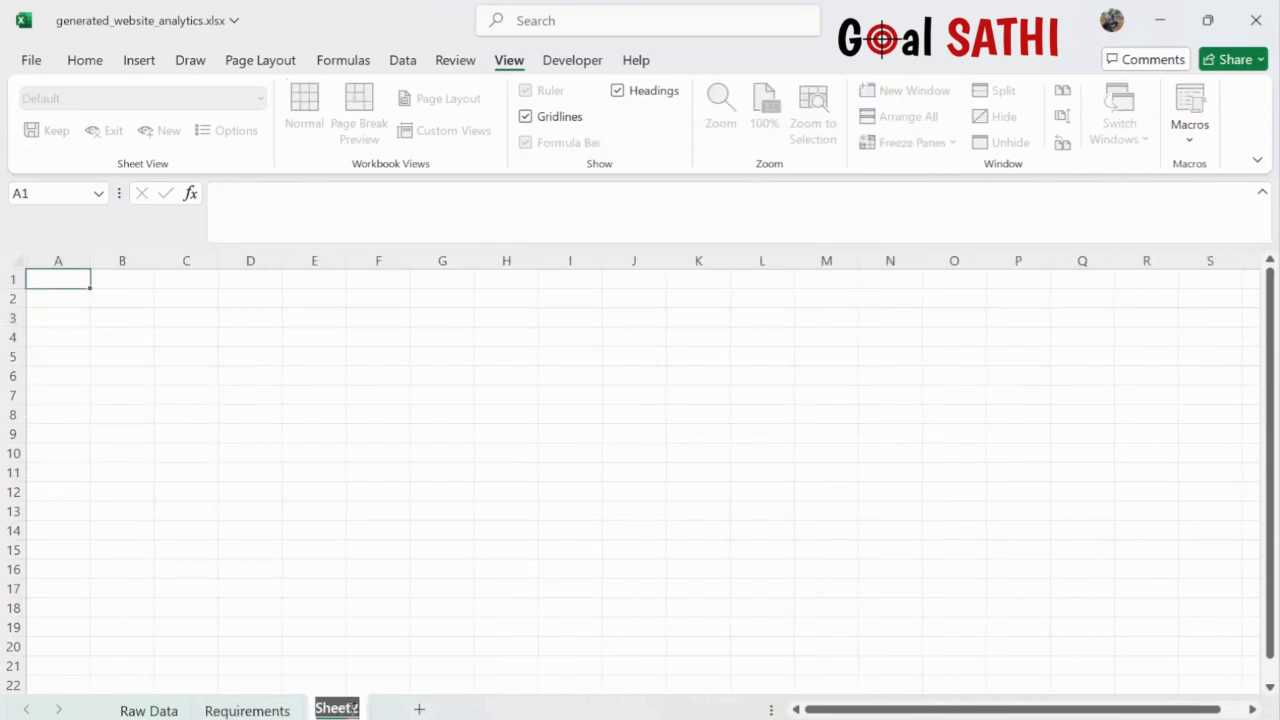
type("Pivot")
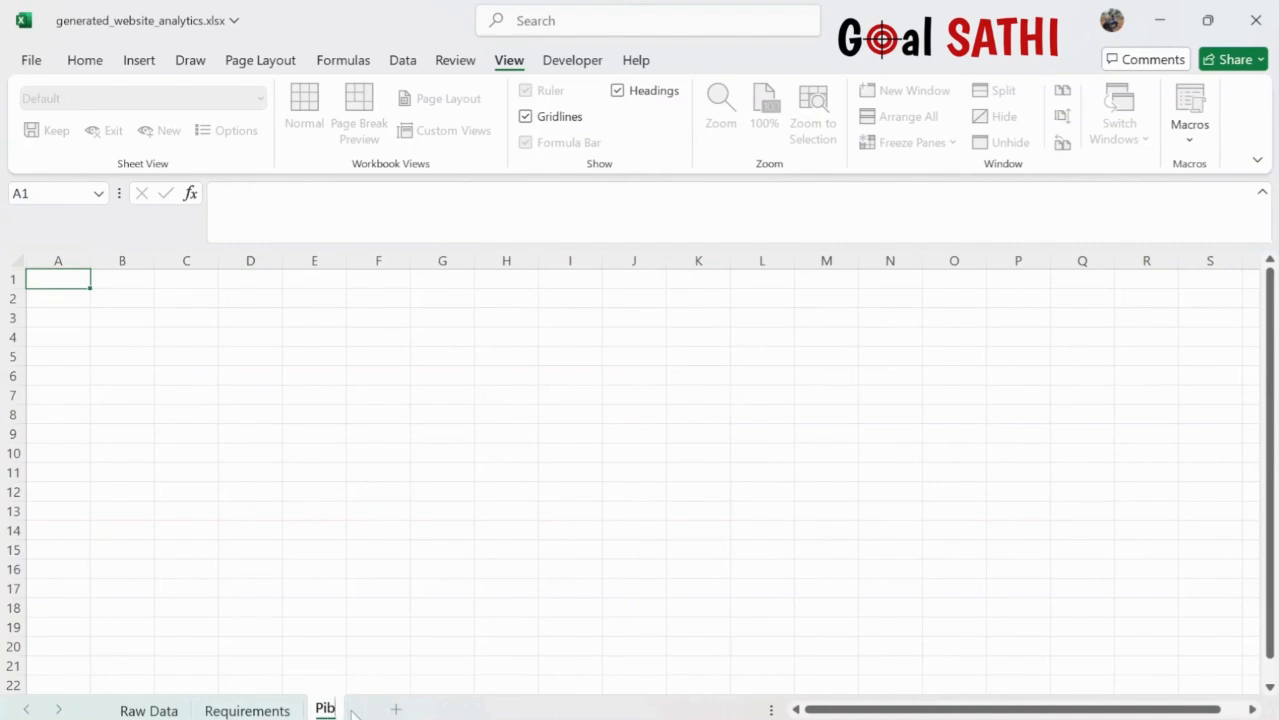
type(" Tables")
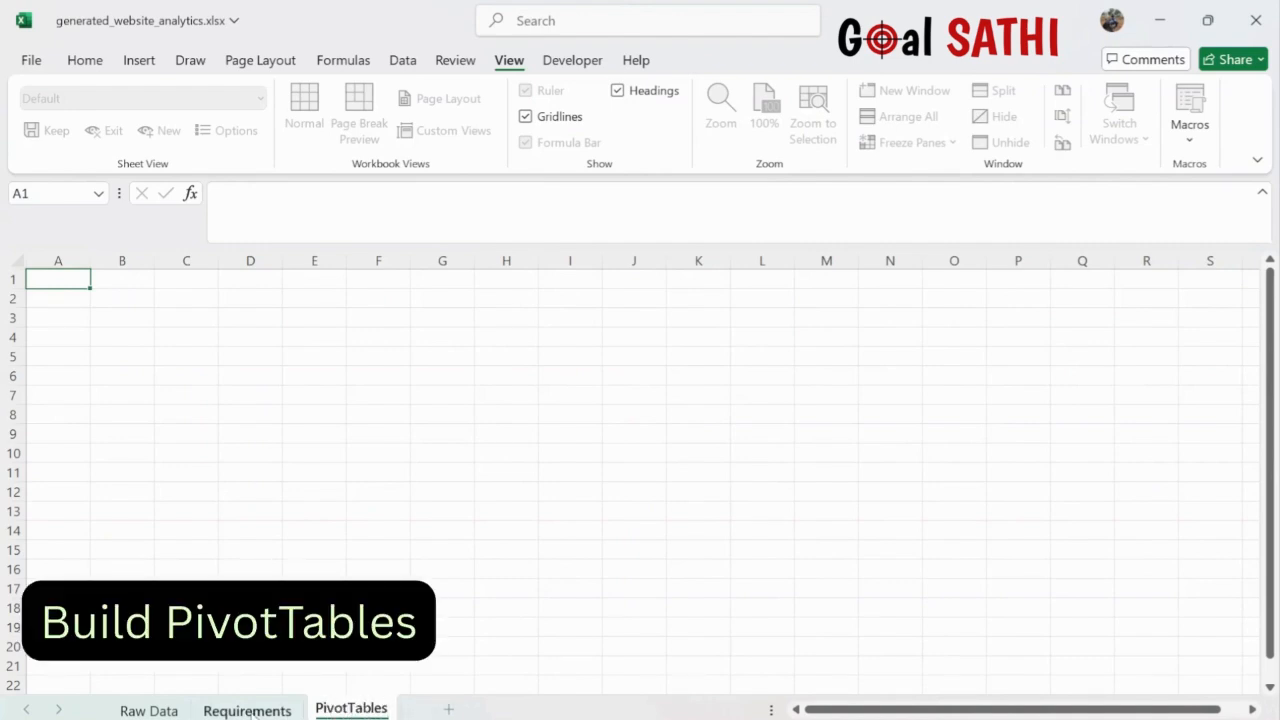
left_click(249, 710)
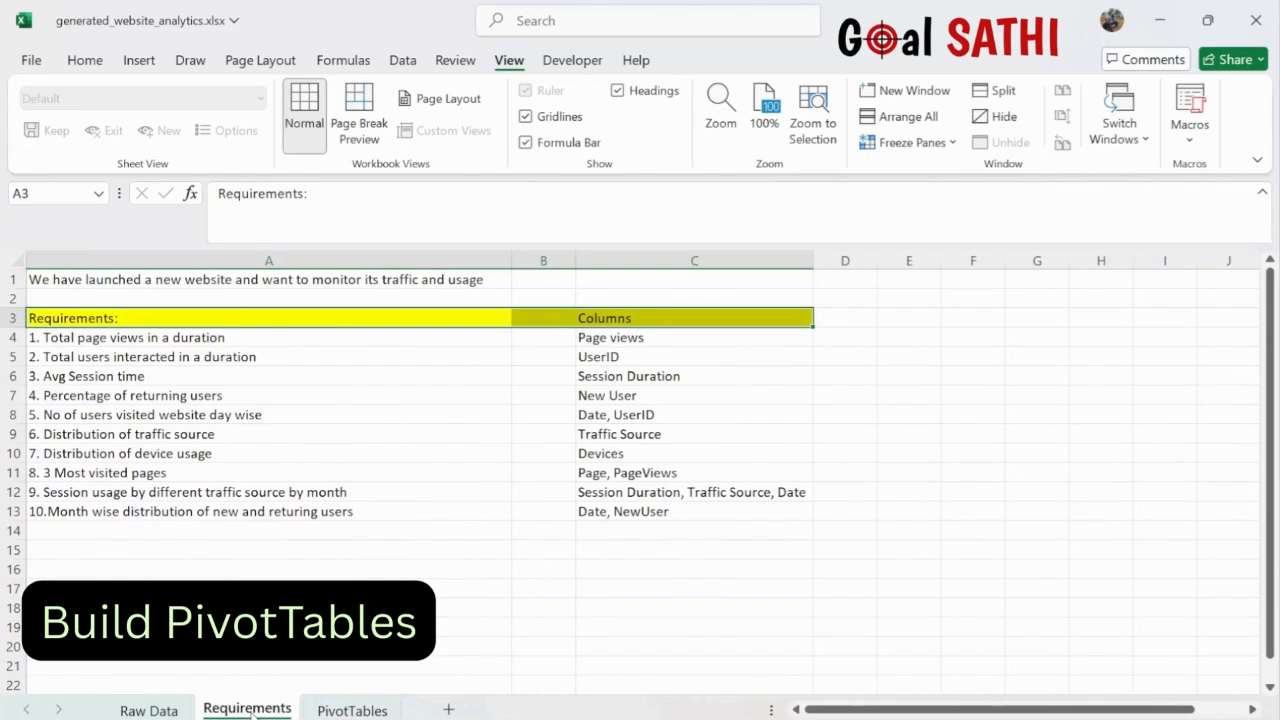
left_click(150, 710)
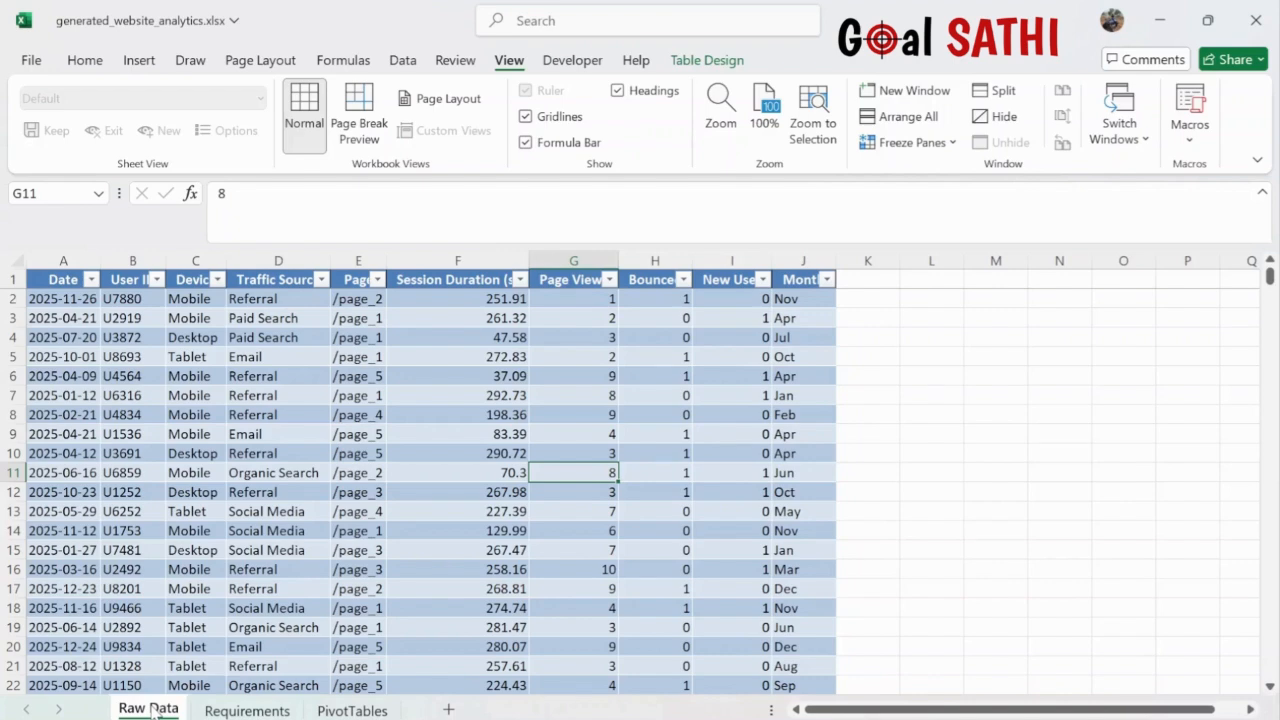
left_click(246, 711)
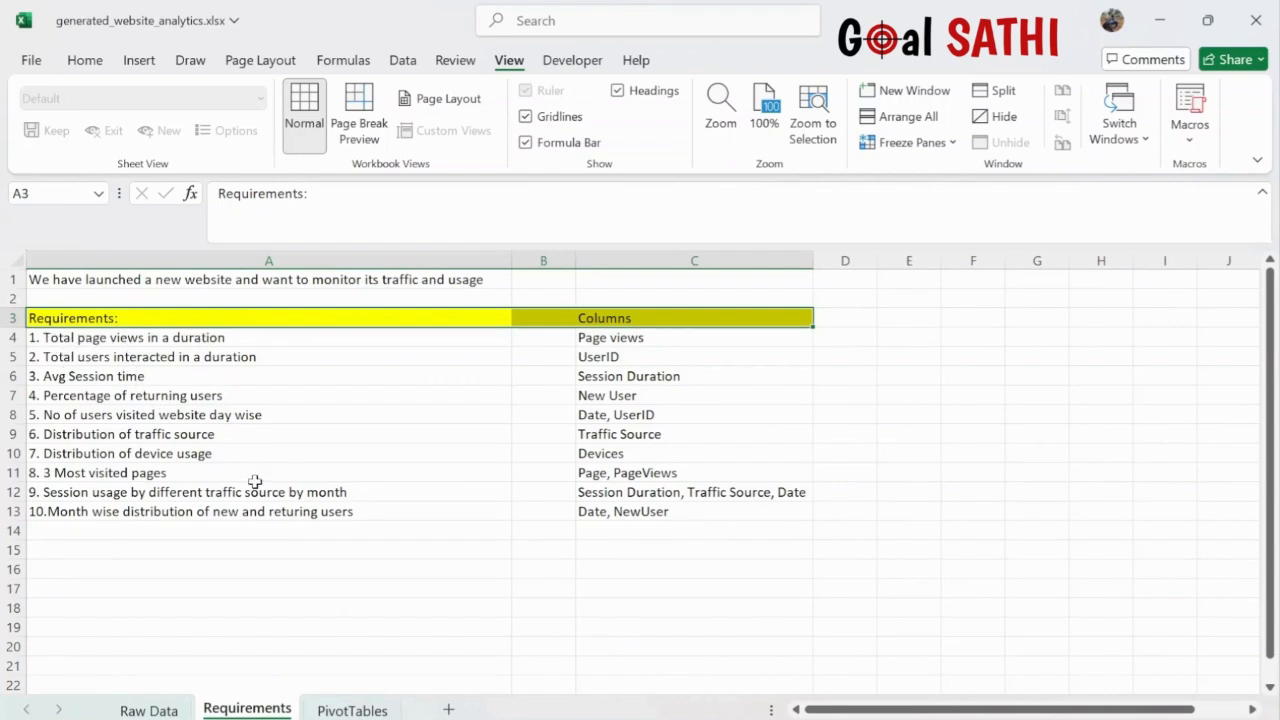
- Enter '11. Duration as Slicer/Timeline' in cell A15 below the requirements list
left_click(118, 550)
type("11.")
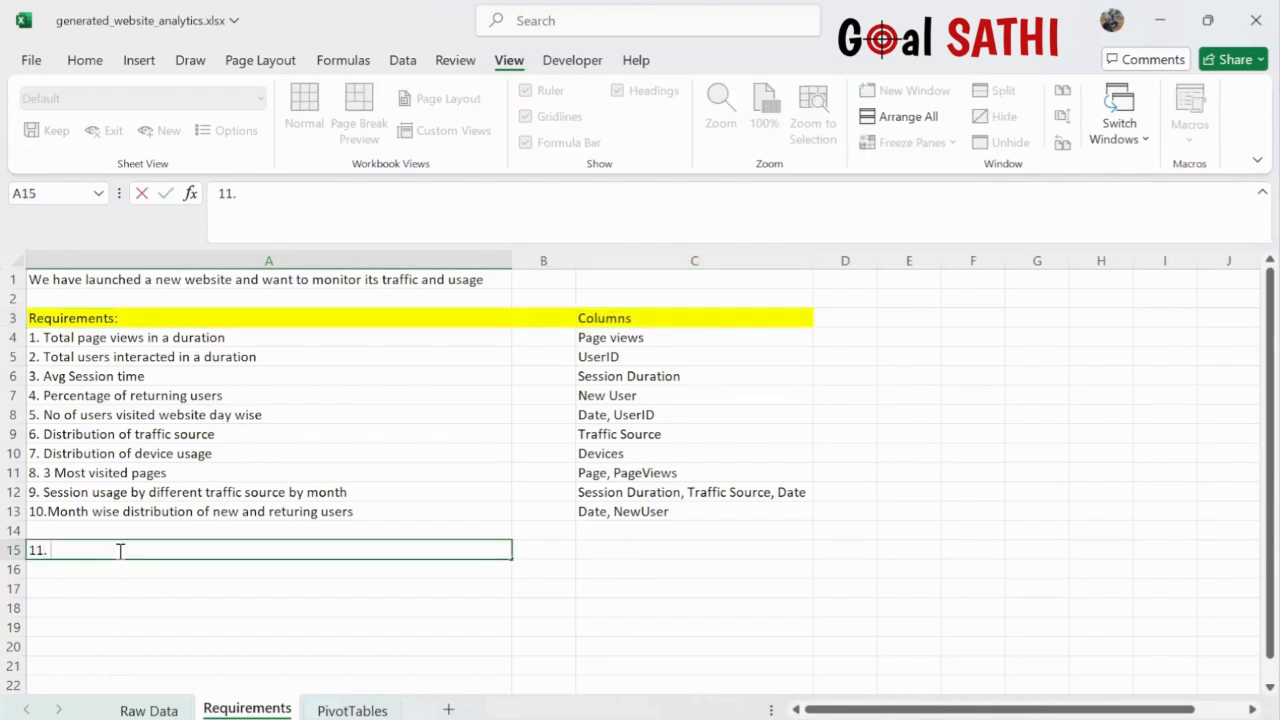
type(" Duration")
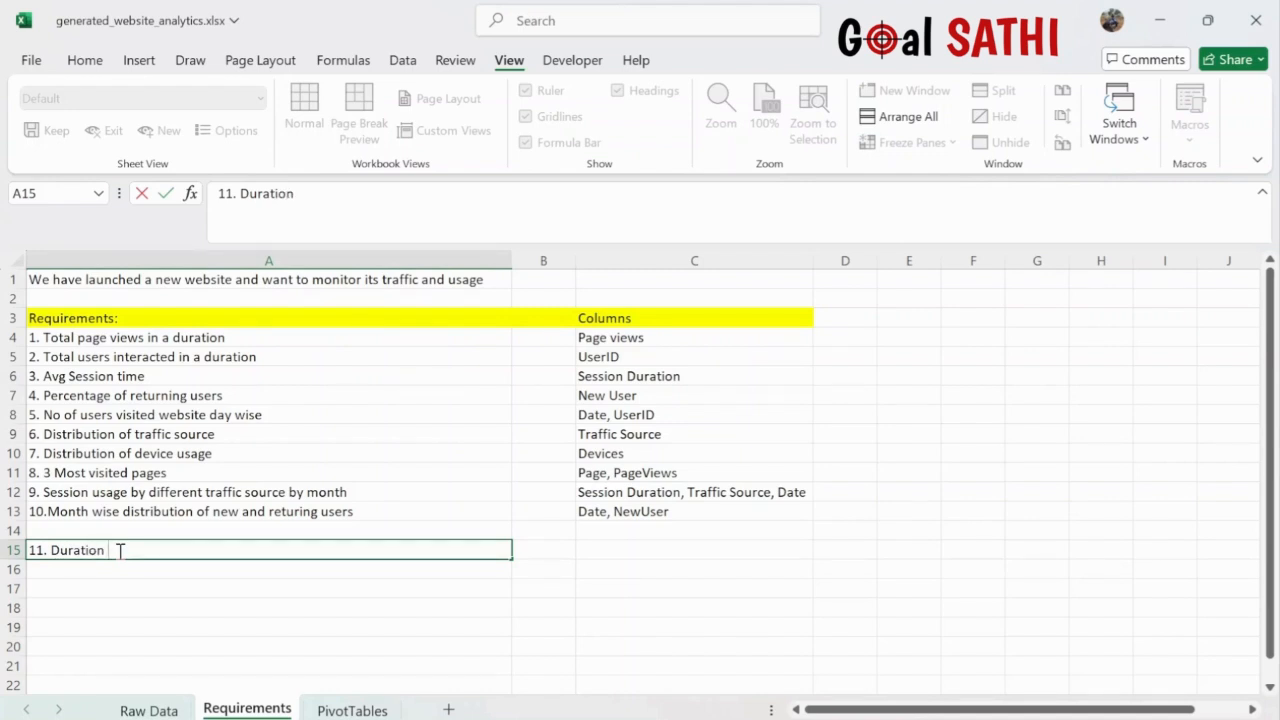
type(" as S")
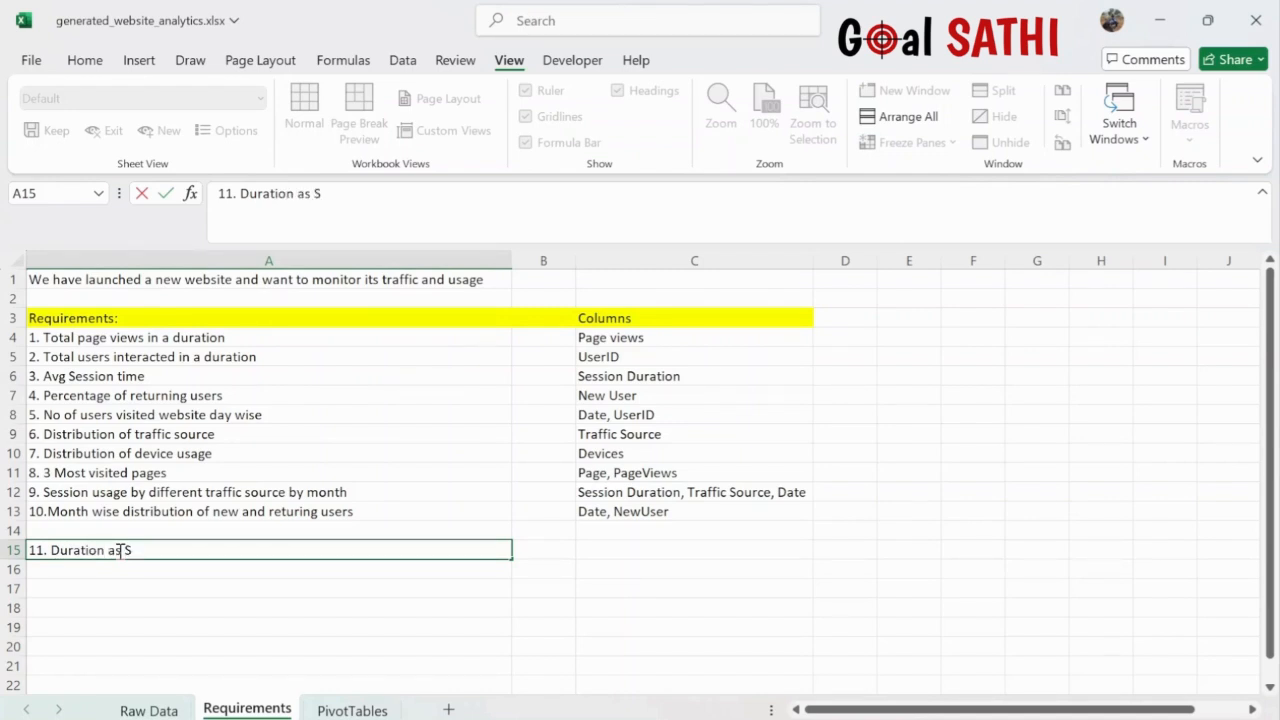
type("licer/TImeline")
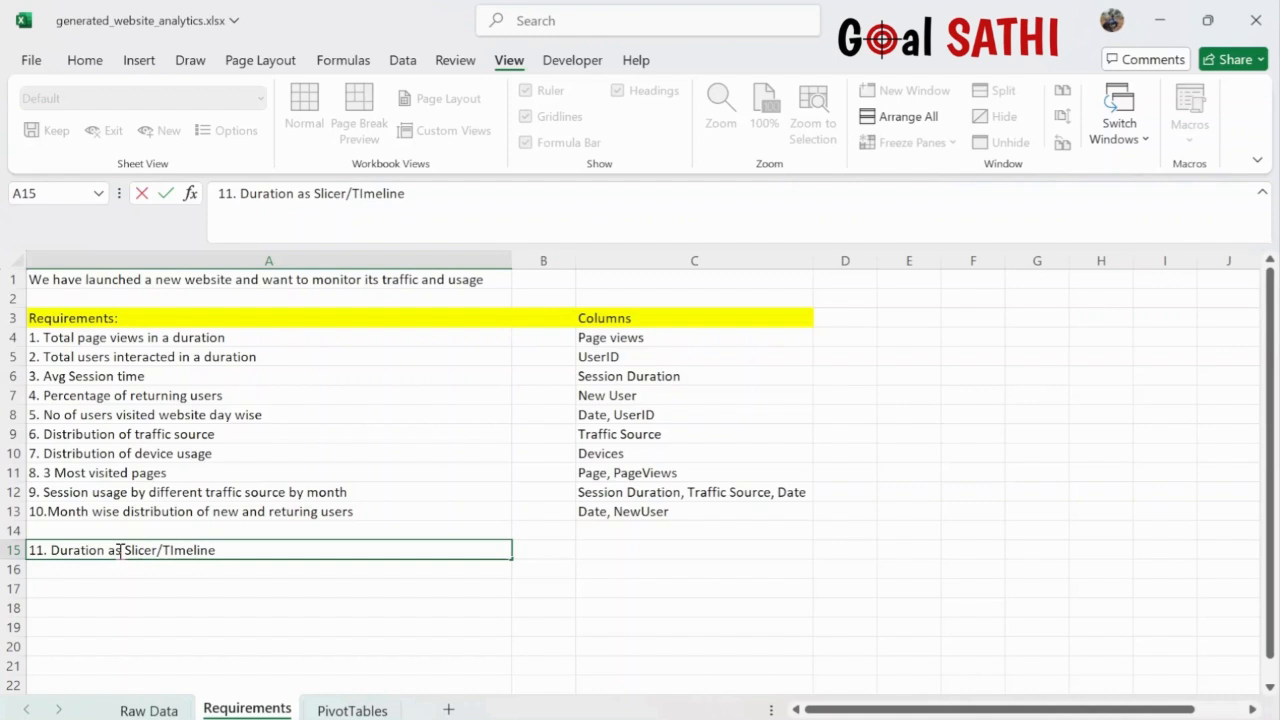
key("Return")
double_click(133, 566)
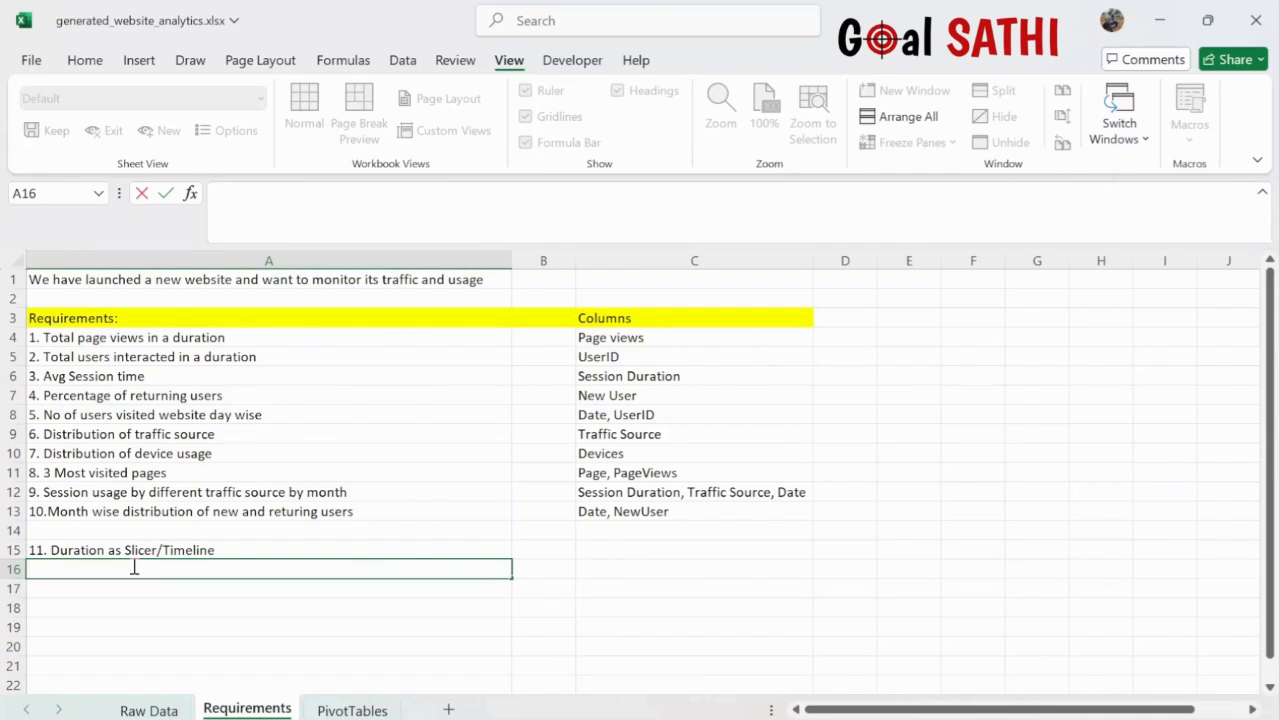
left_click(76, 552)
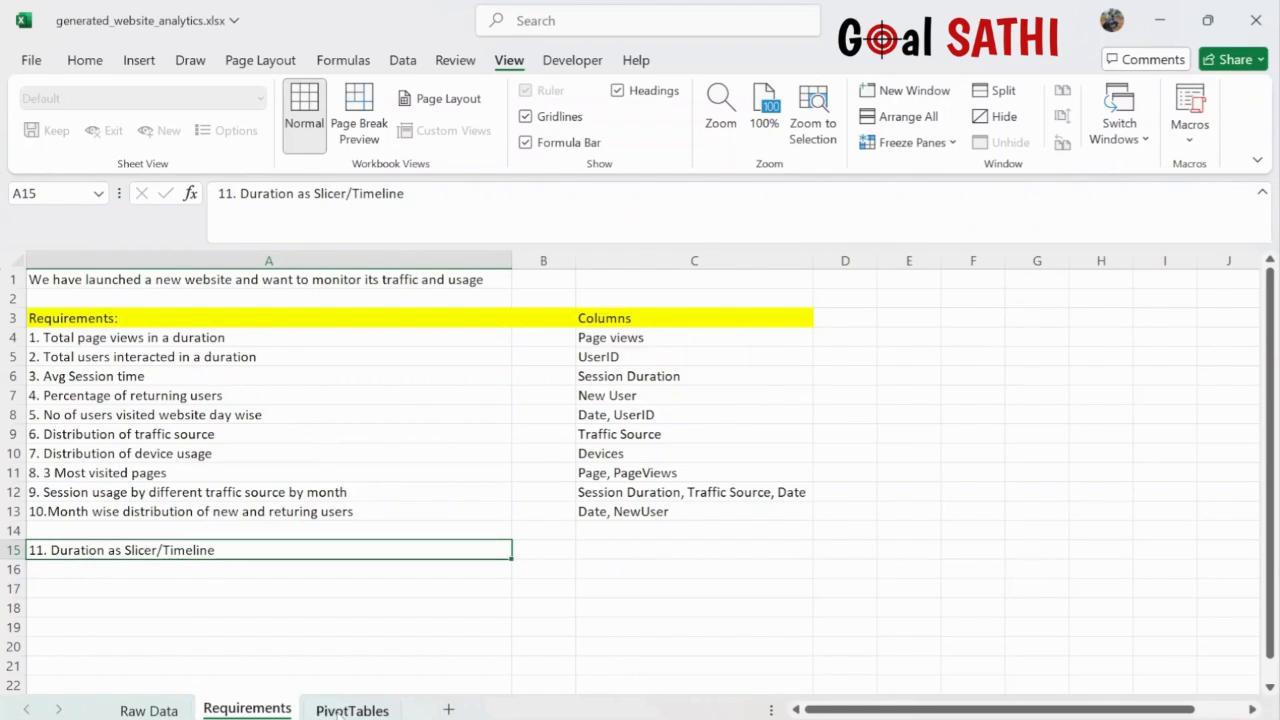
- Review the Raw Data rows and the Requirements sheet before building pivots
left_click(340, 711)
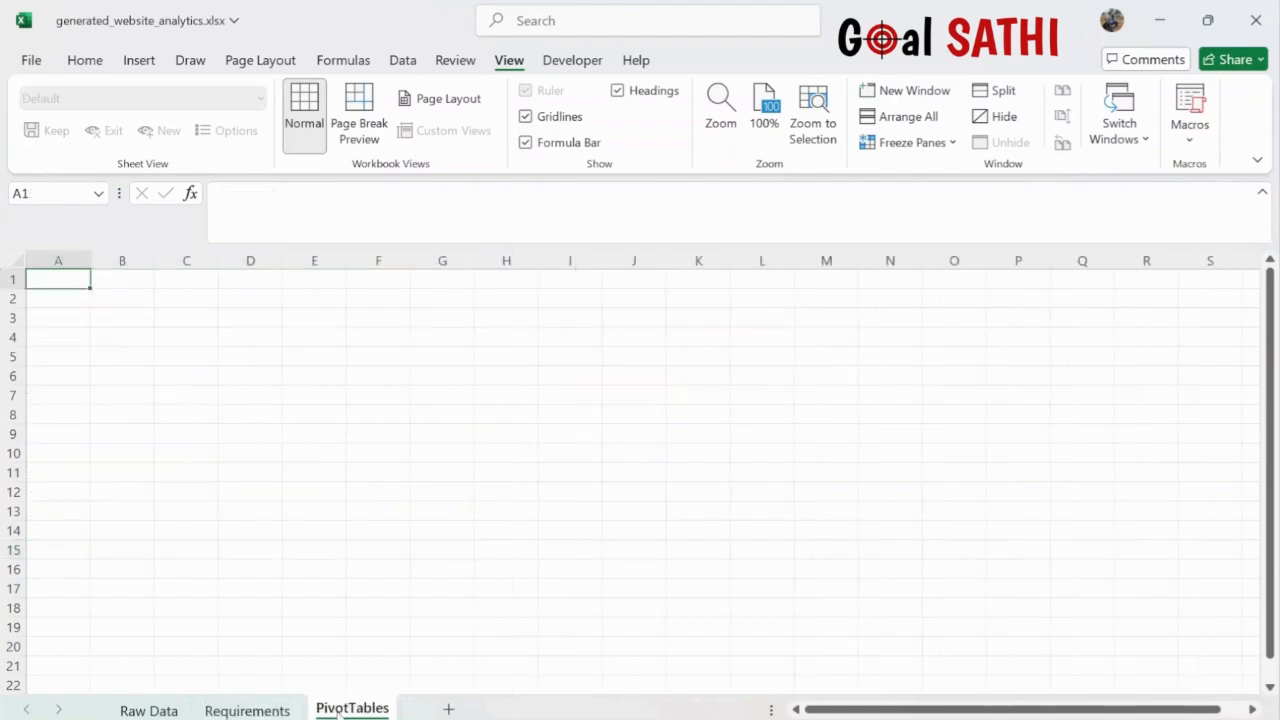
left_click(150, 710)
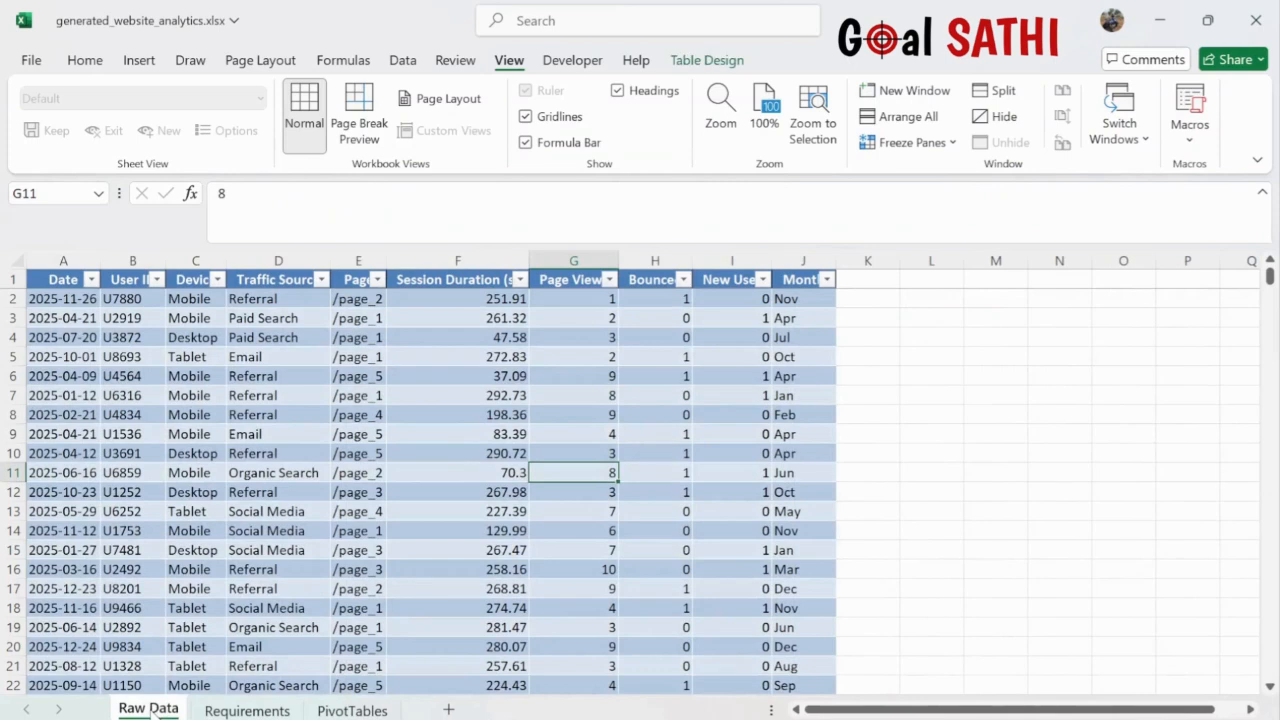
left_click(157, 467)
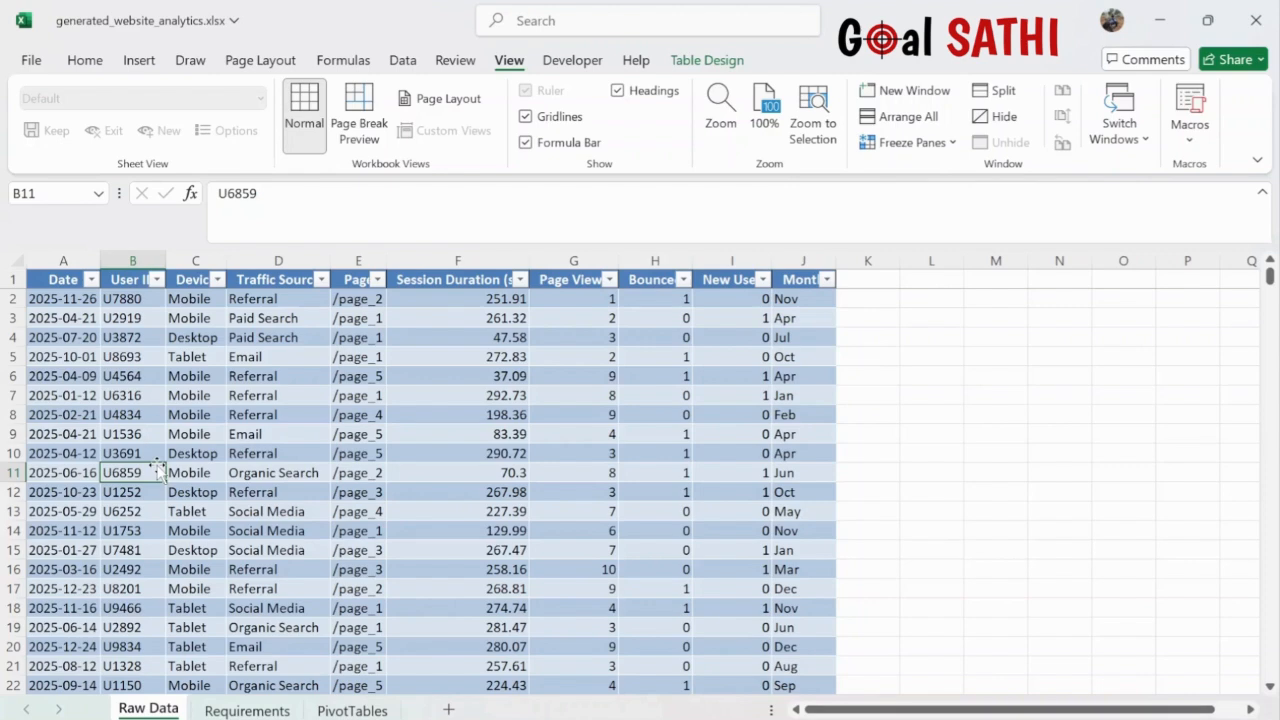
left_click(262, 470)
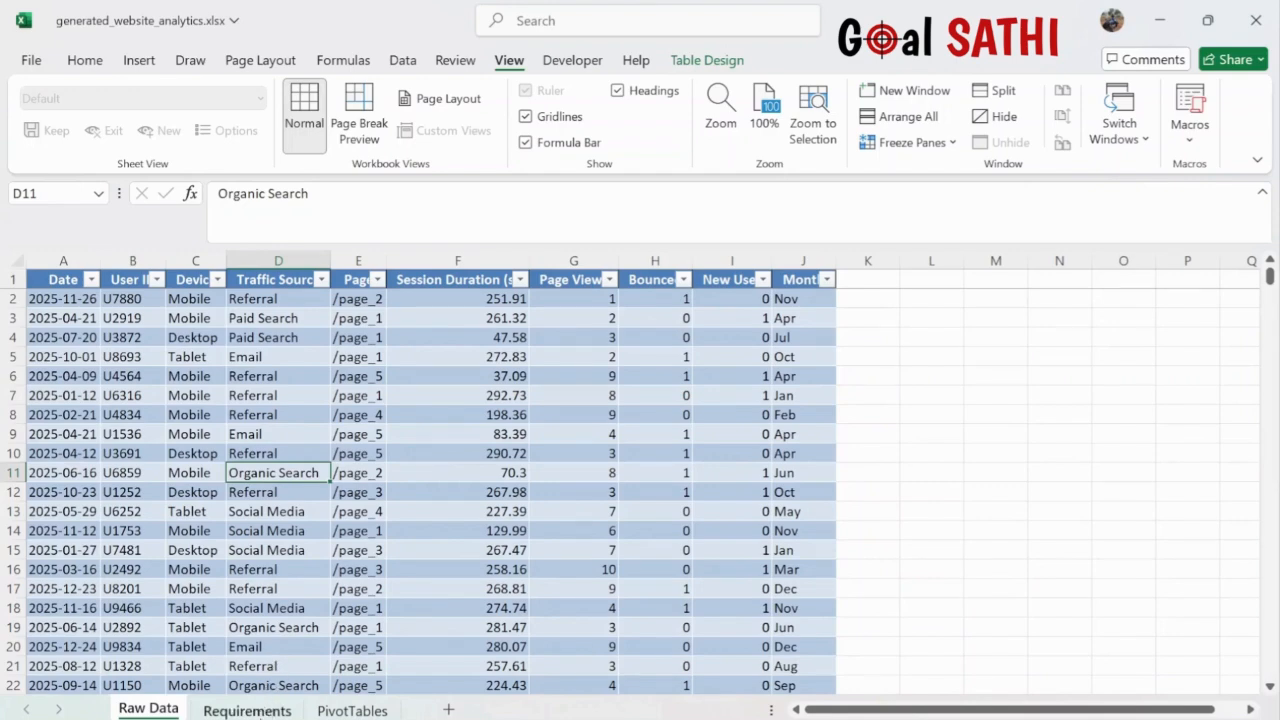
left_click(247, 710)
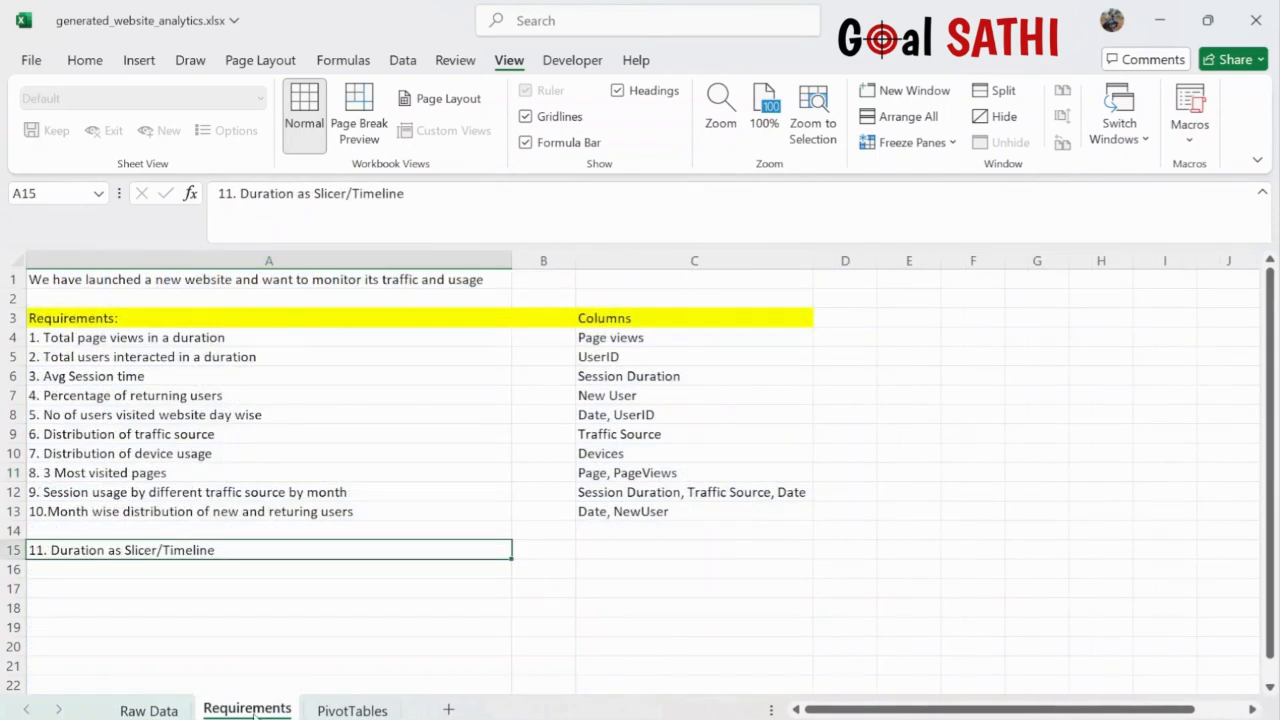
left_click(149, 710)
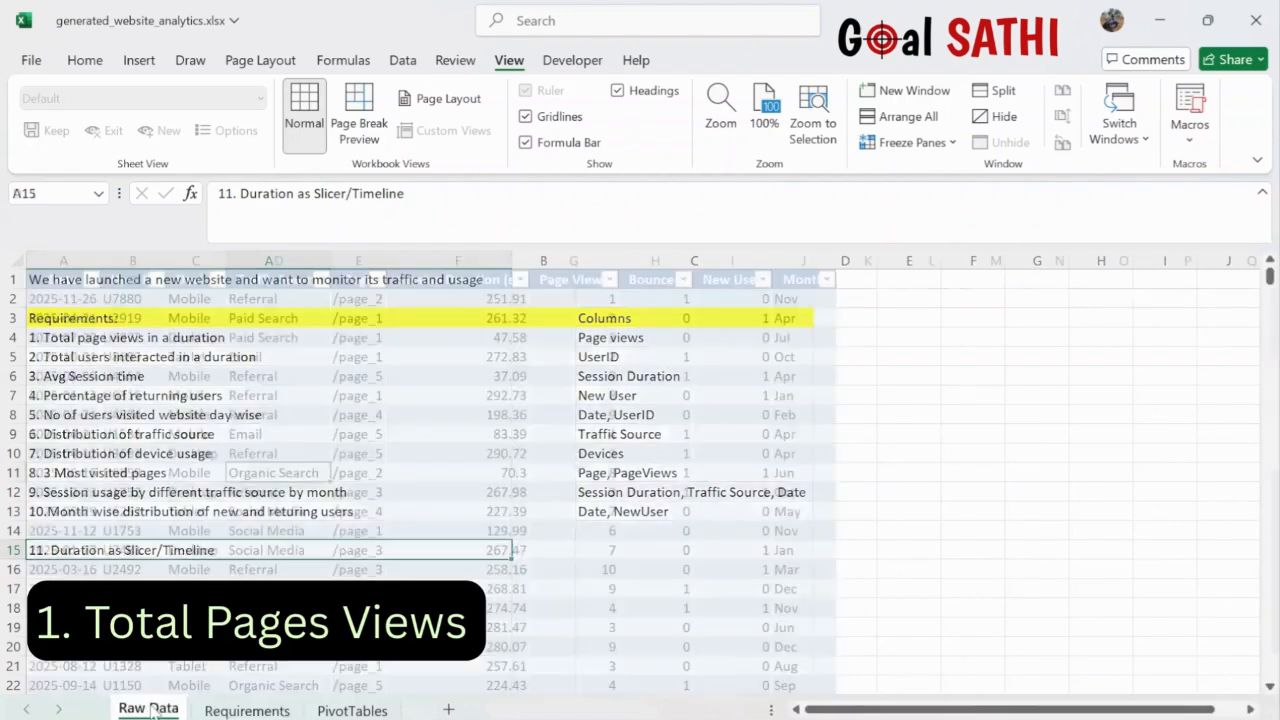
- Select the whole Raw Data table and insert a PivotTable targeting the PivotTables sheet
left_click(228, 436)
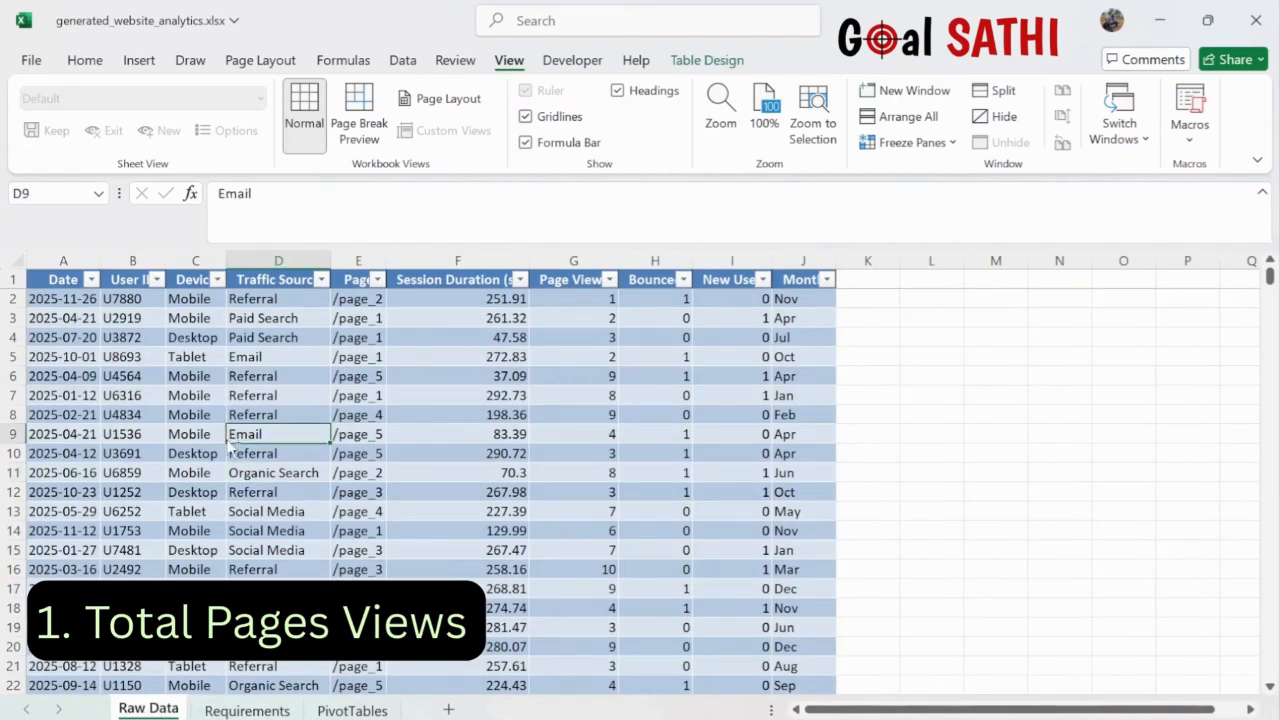
key("ctrl+a")
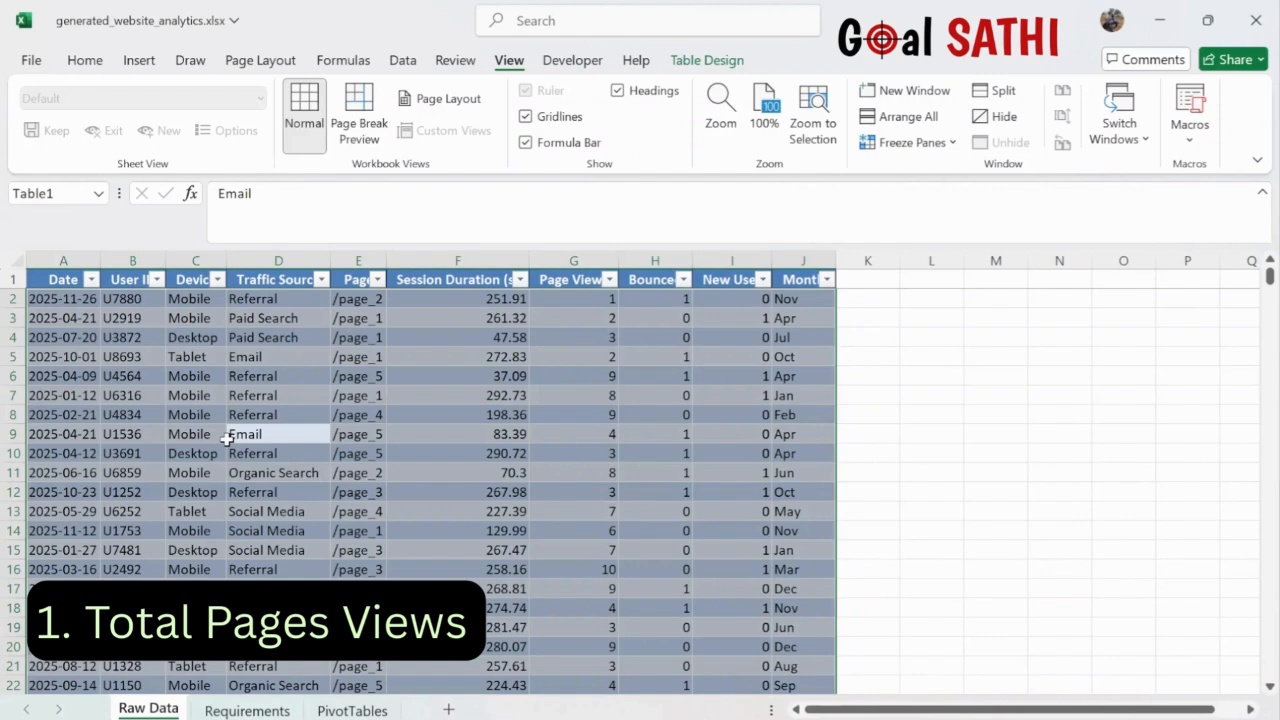
left_click(85, 62)
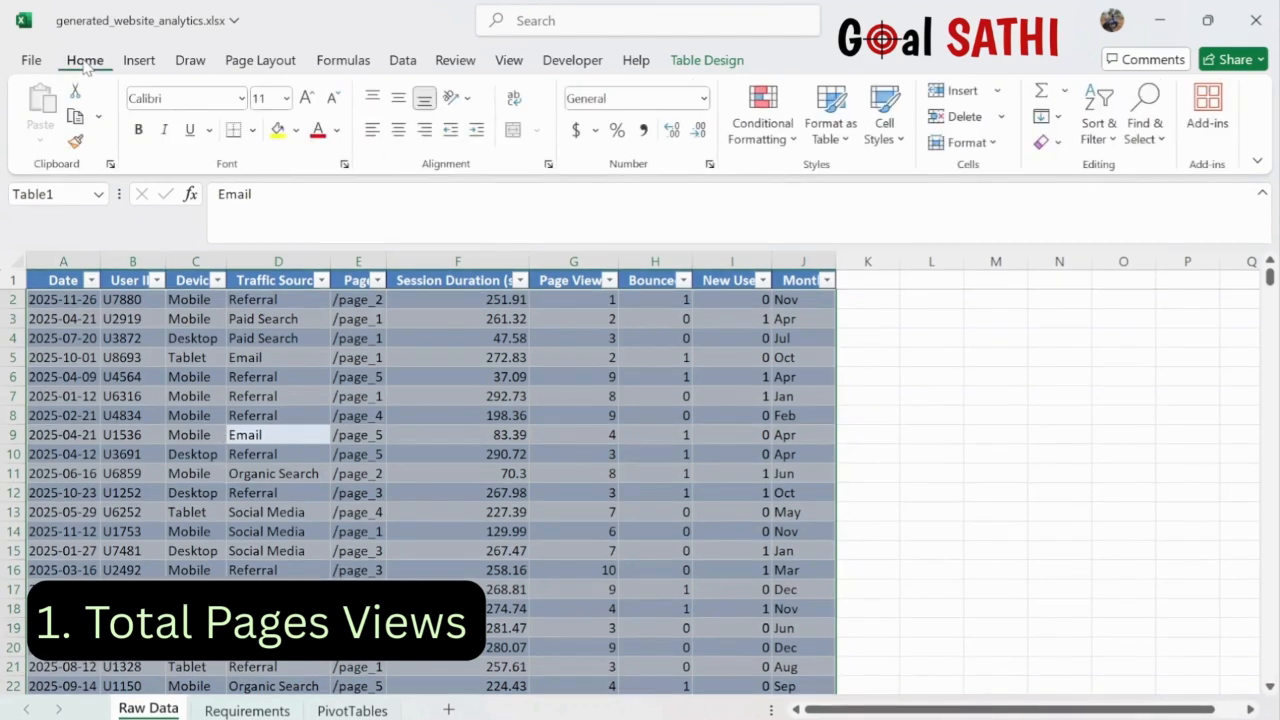
left_click(139, 60)
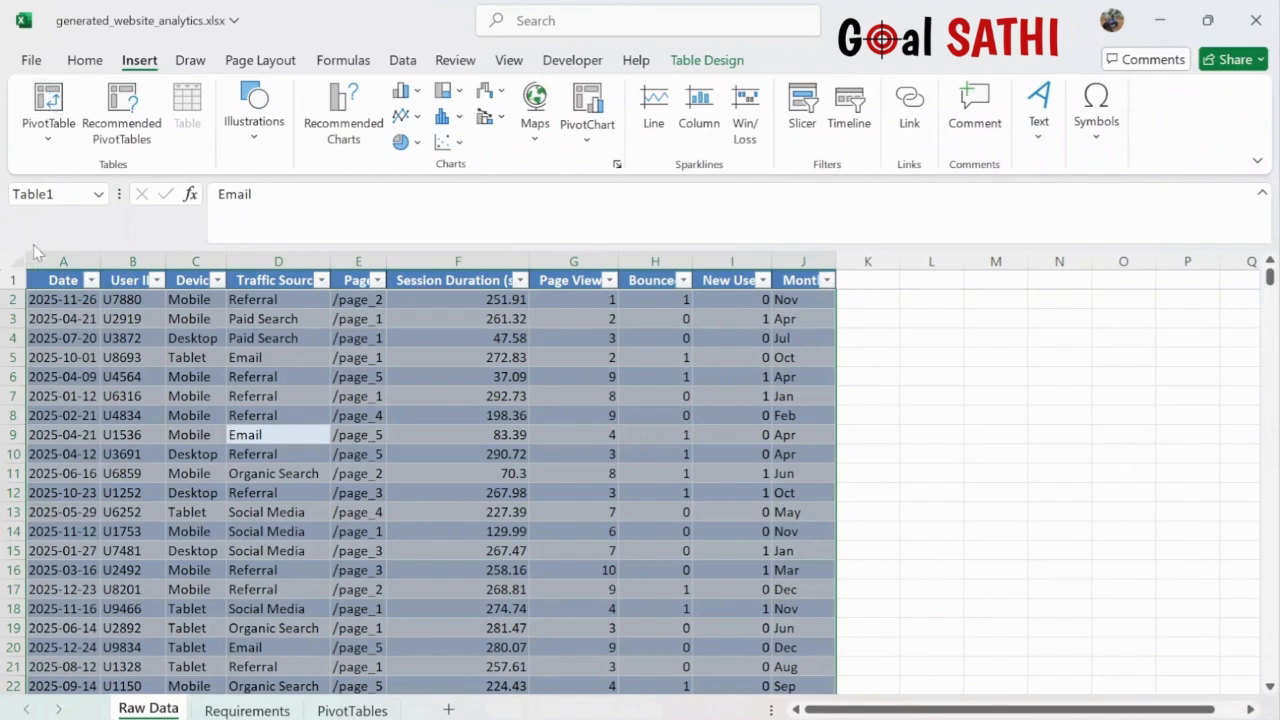
left_click(55, 100)
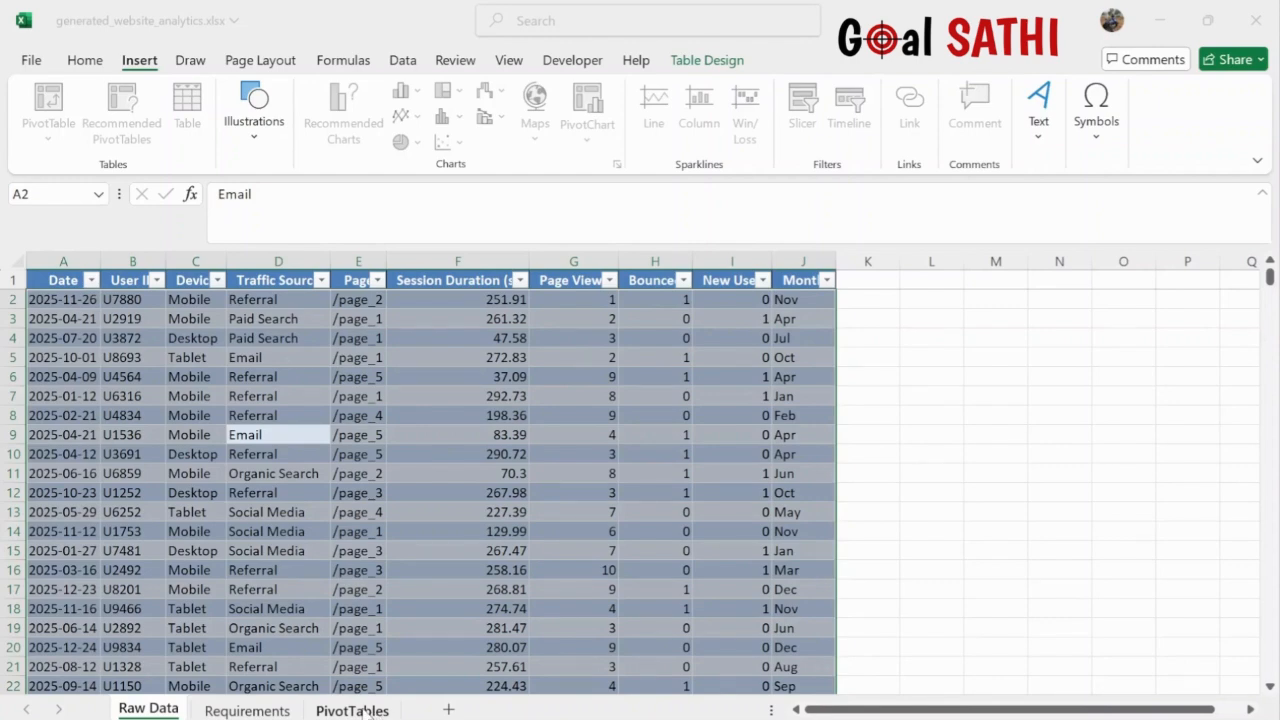
left_click(352, 710)
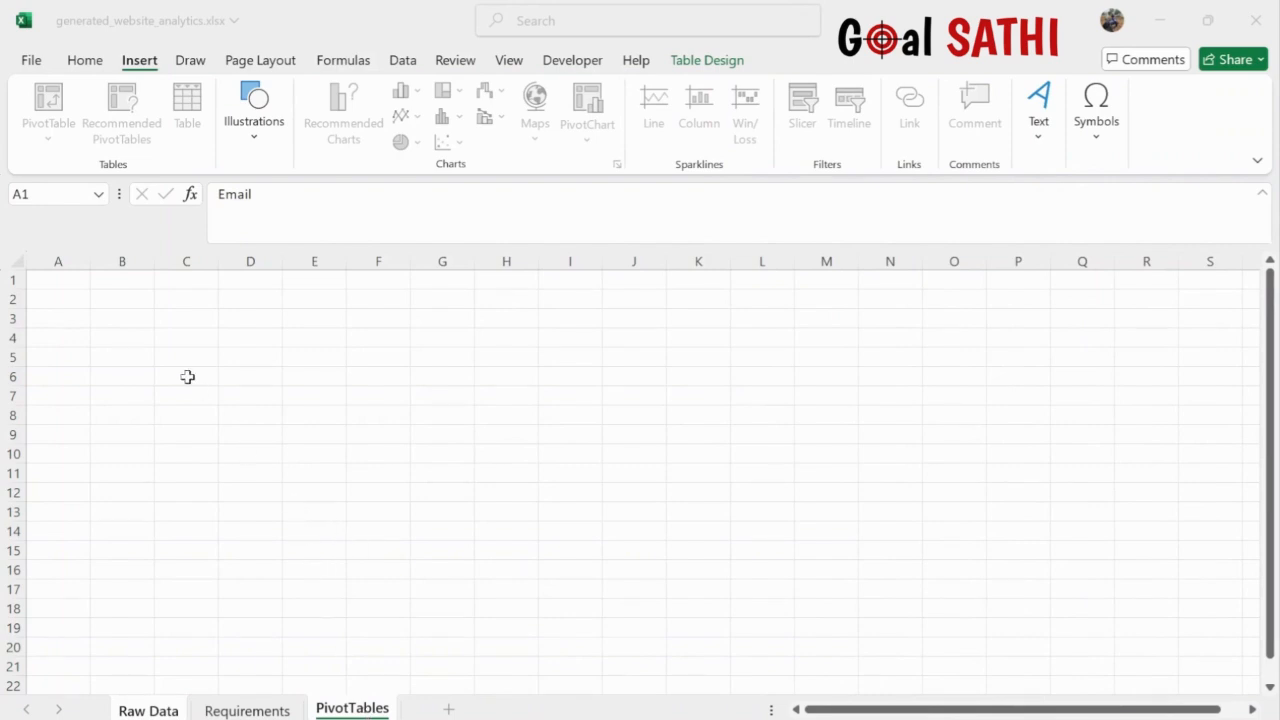
- Place the PivotTable at A2 and sum Page Views, totalling 2773
left_click(73, 299)
key("ctrl+c")
left_click(489, 602)
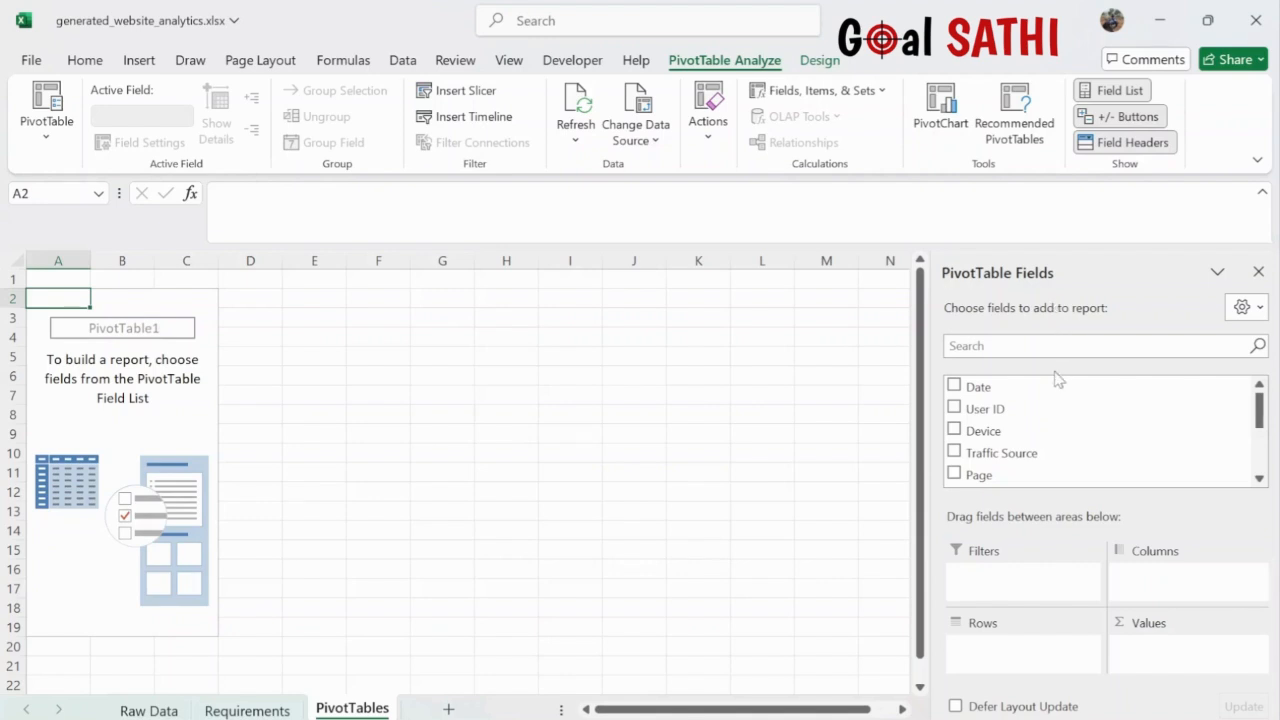
scroll(1060, 450, "down", 1)
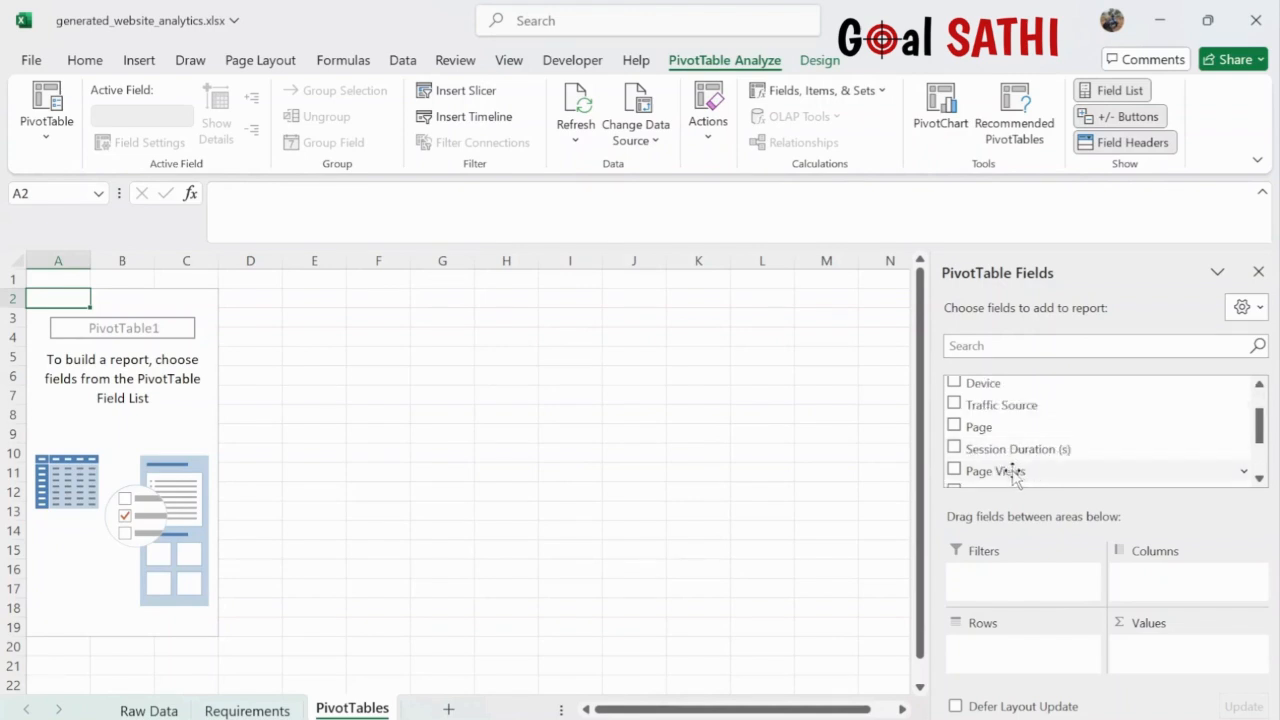
scroll(1018, 474, "down", 2)
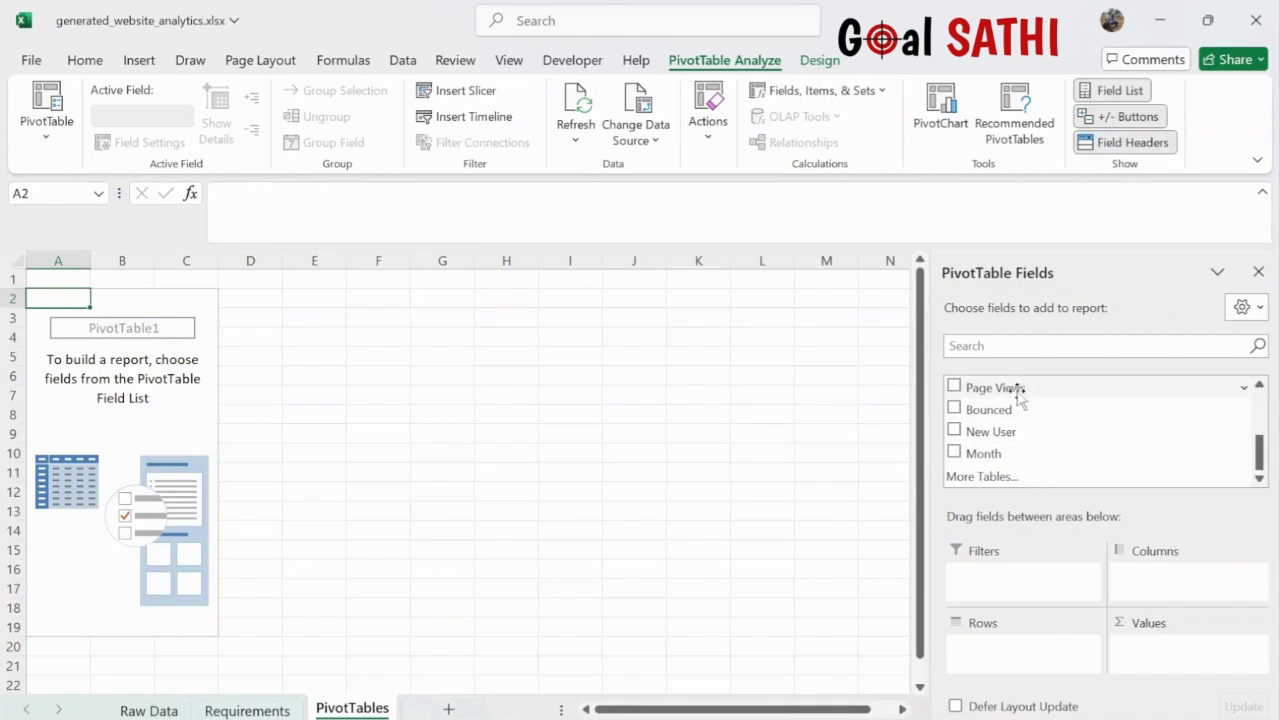
left_click_drag(1020, 397, 1161, 655)
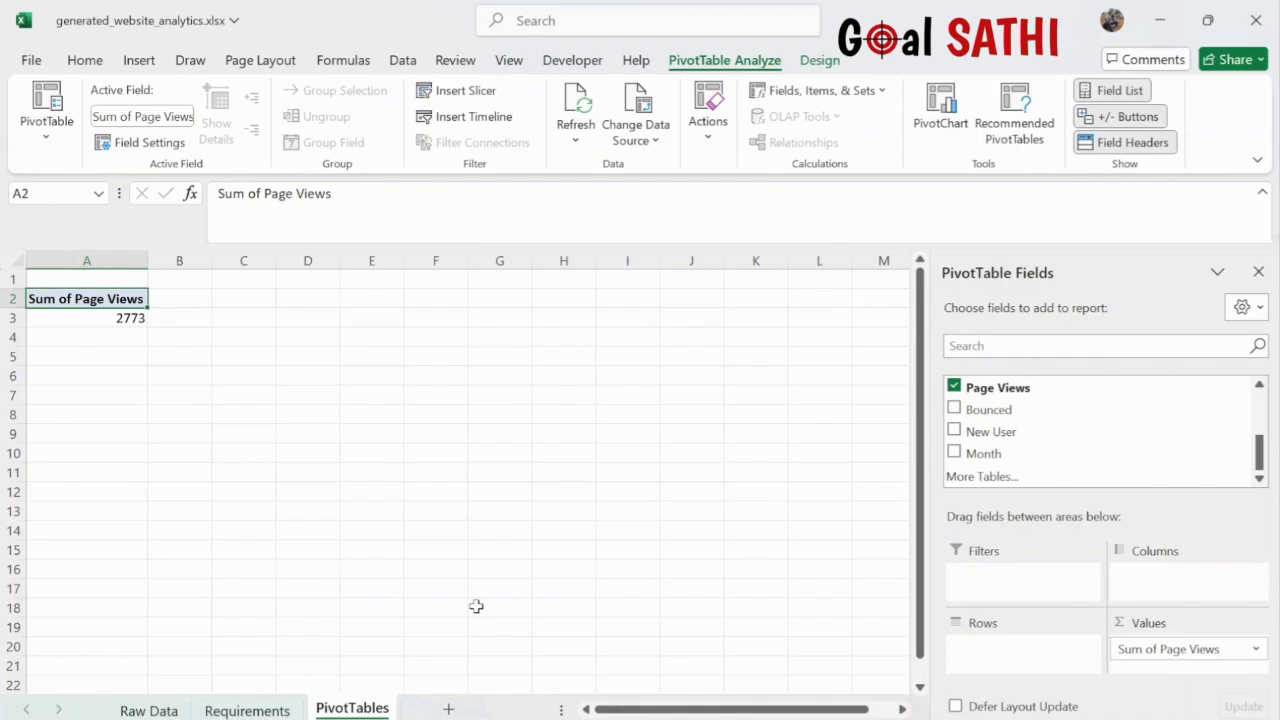
left_click(90, 316)
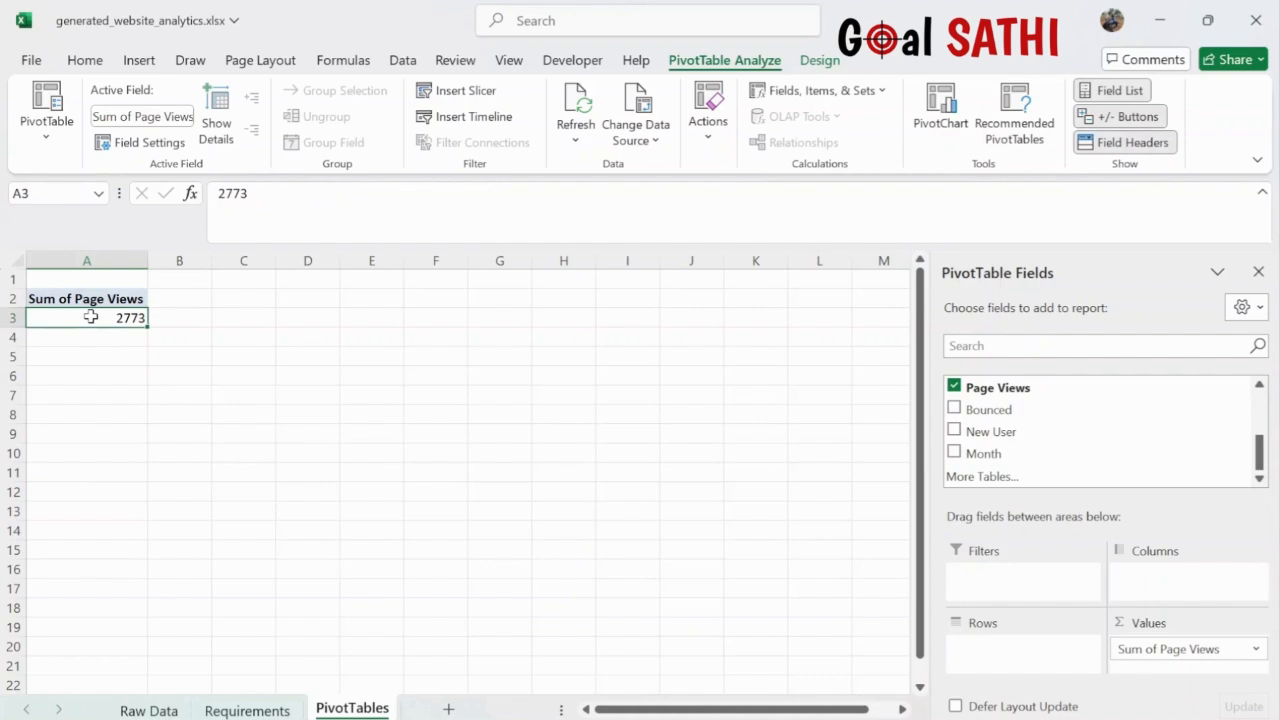
left_click(247, 710)
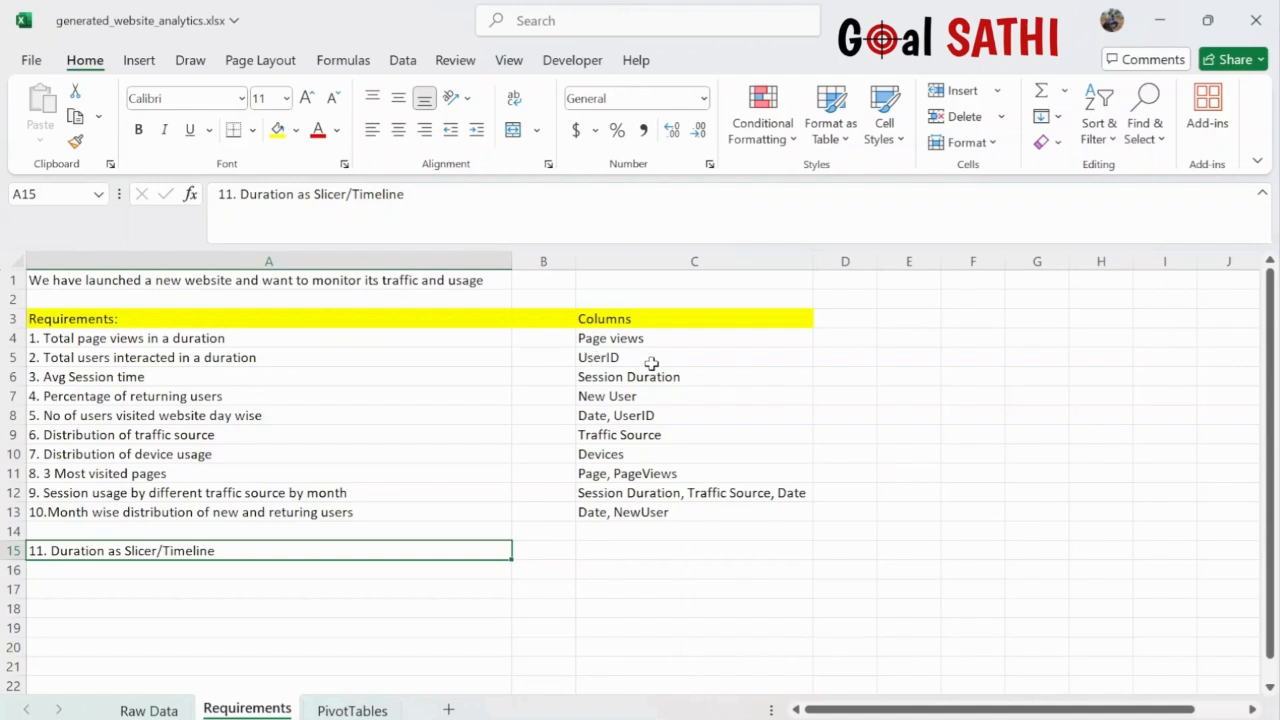
left_click(358, 710)
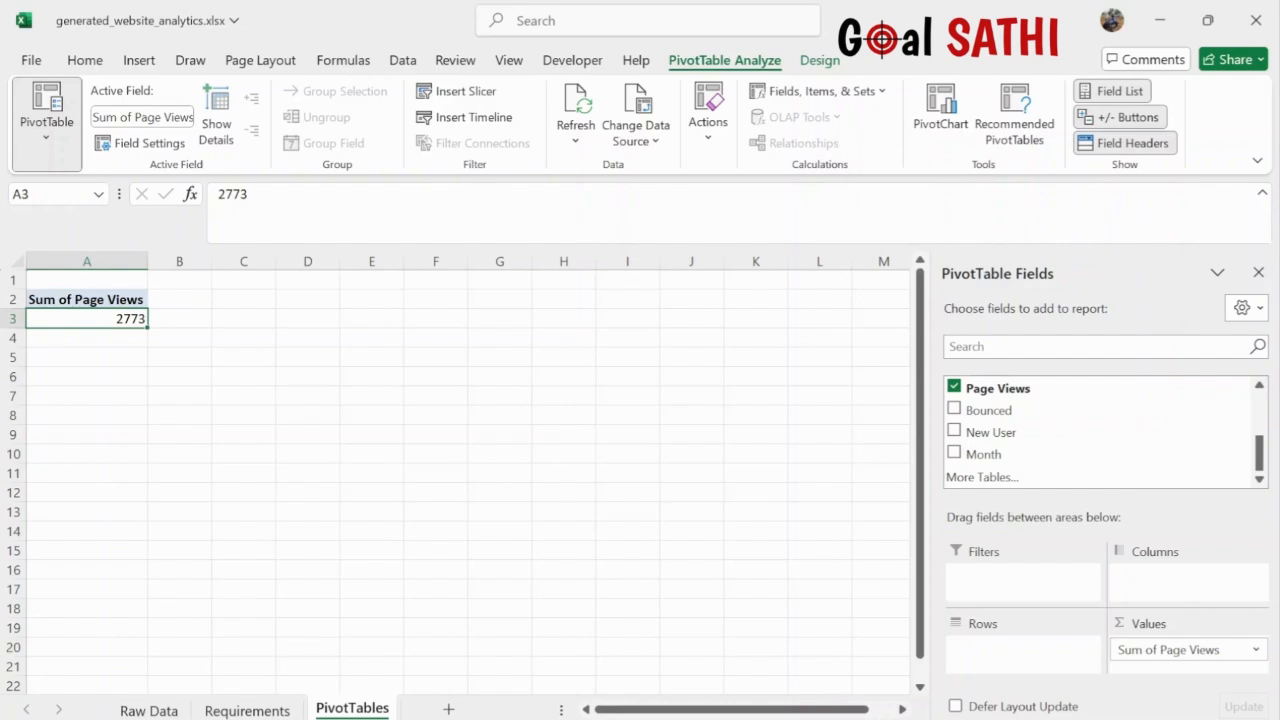
- Copy the pivot to A5 and change it to count User ID (500)
left_click(72, 297)
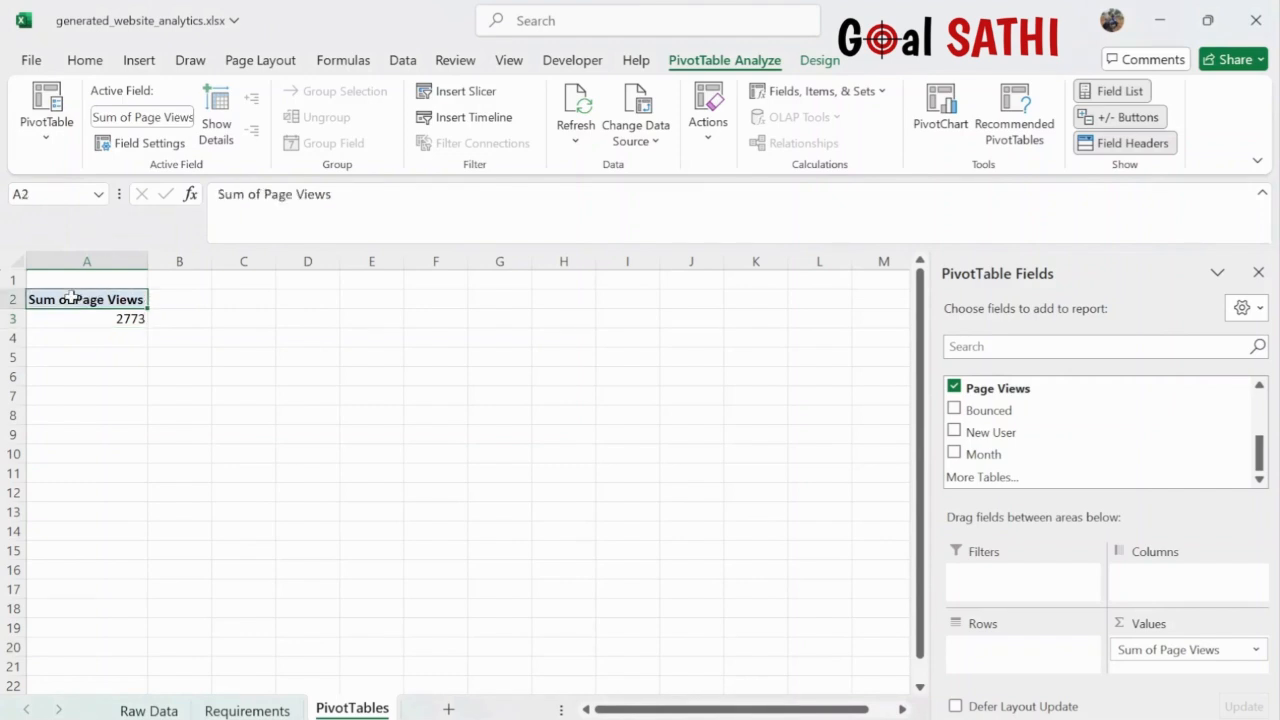
left_click(72, 297)
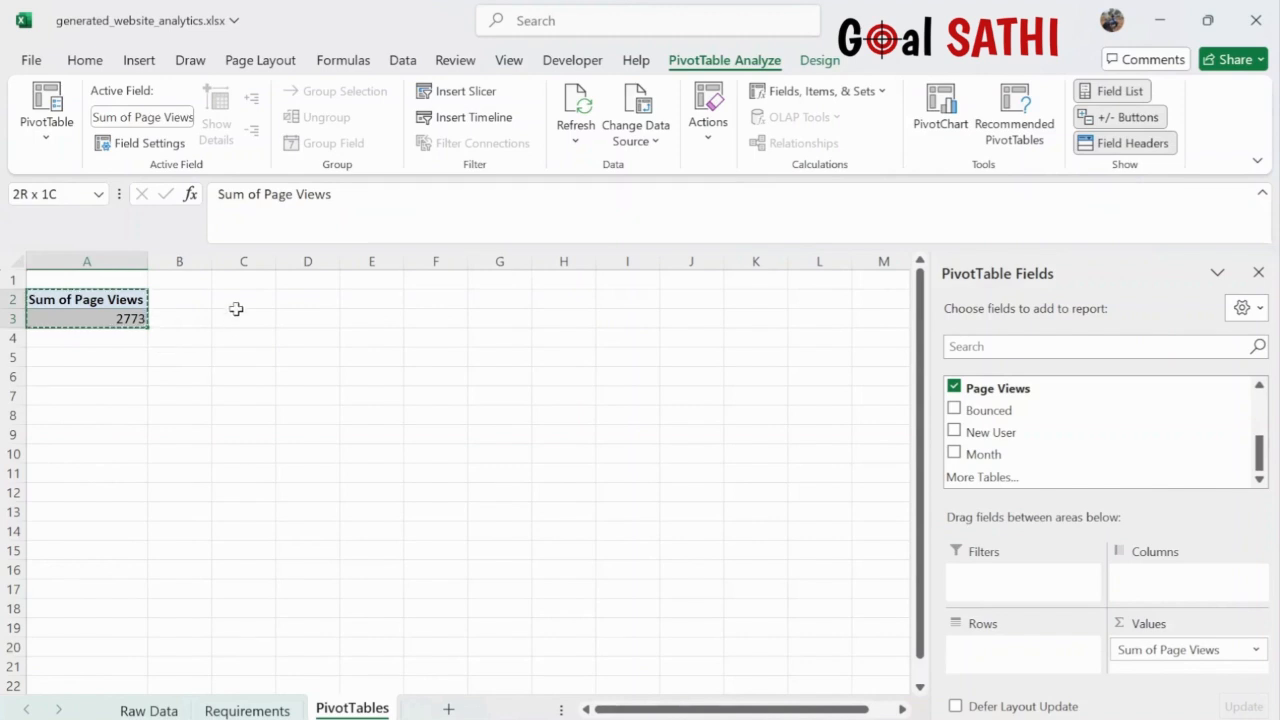
left_click(88, 358)
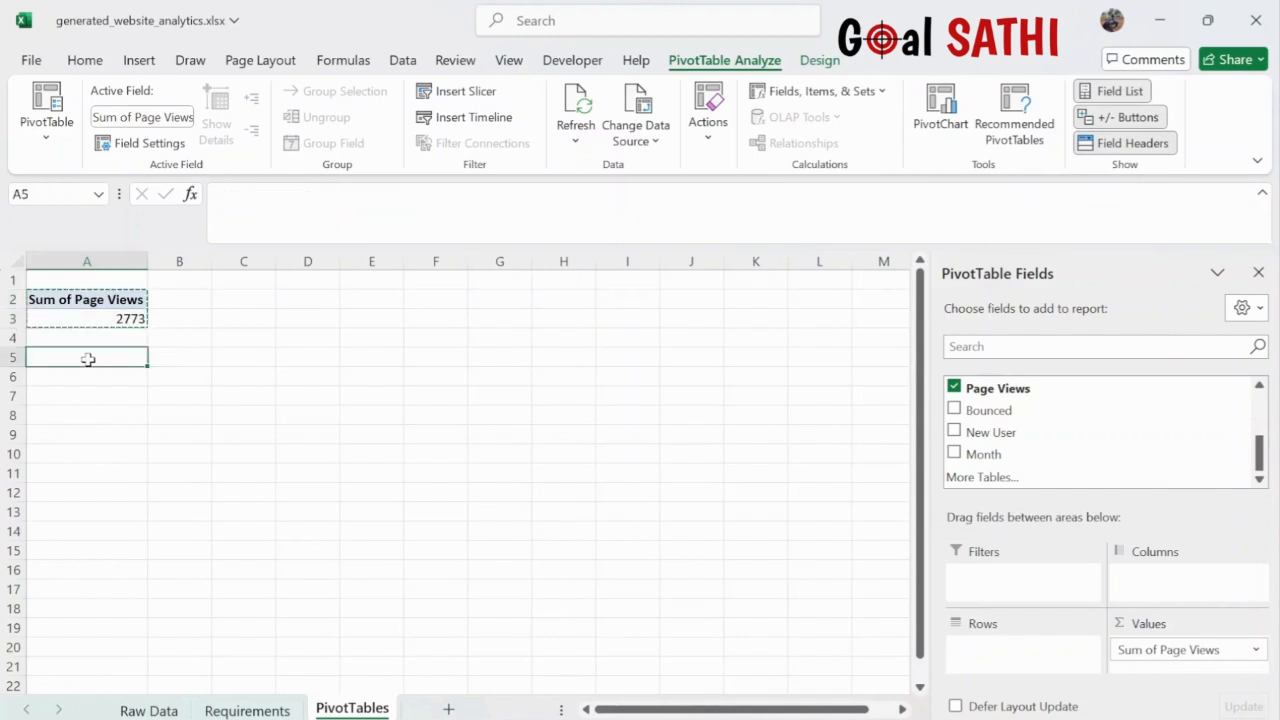
key("ctrl+v")
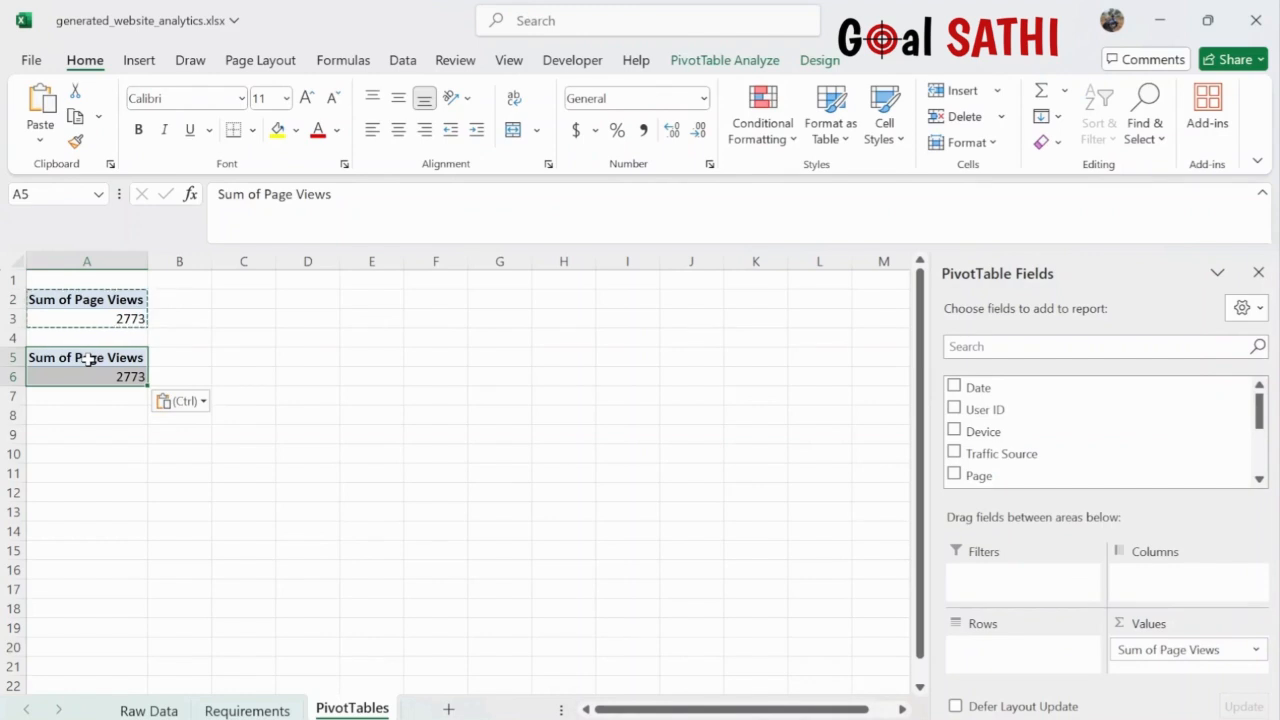
left_click(1249, 651)
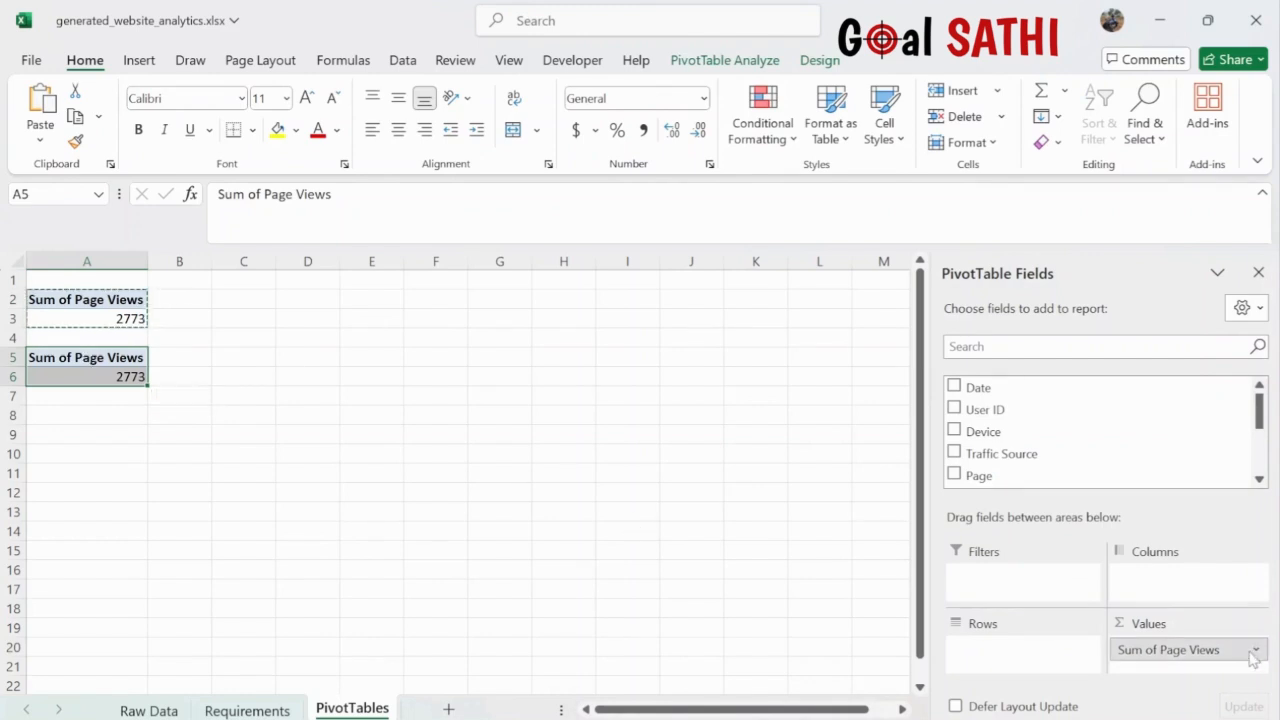
left_click(1182, 607)
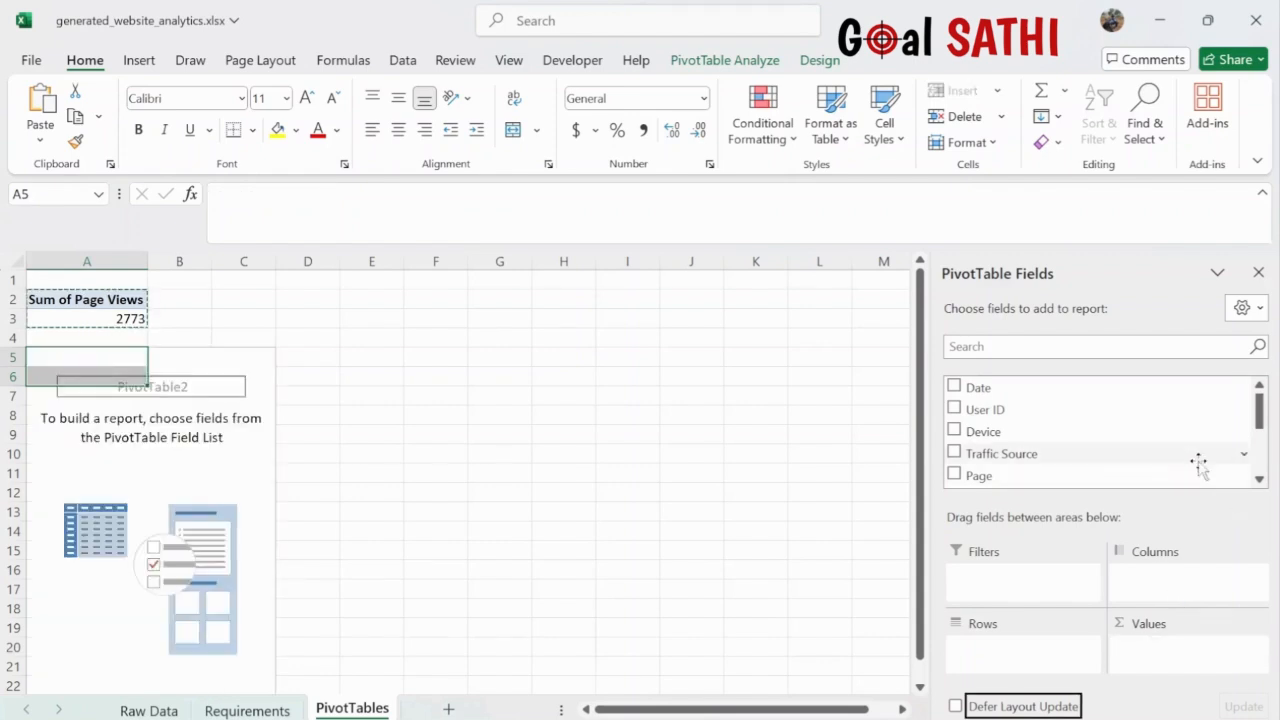
left_click_drag(1042, 415, 1168, 658)
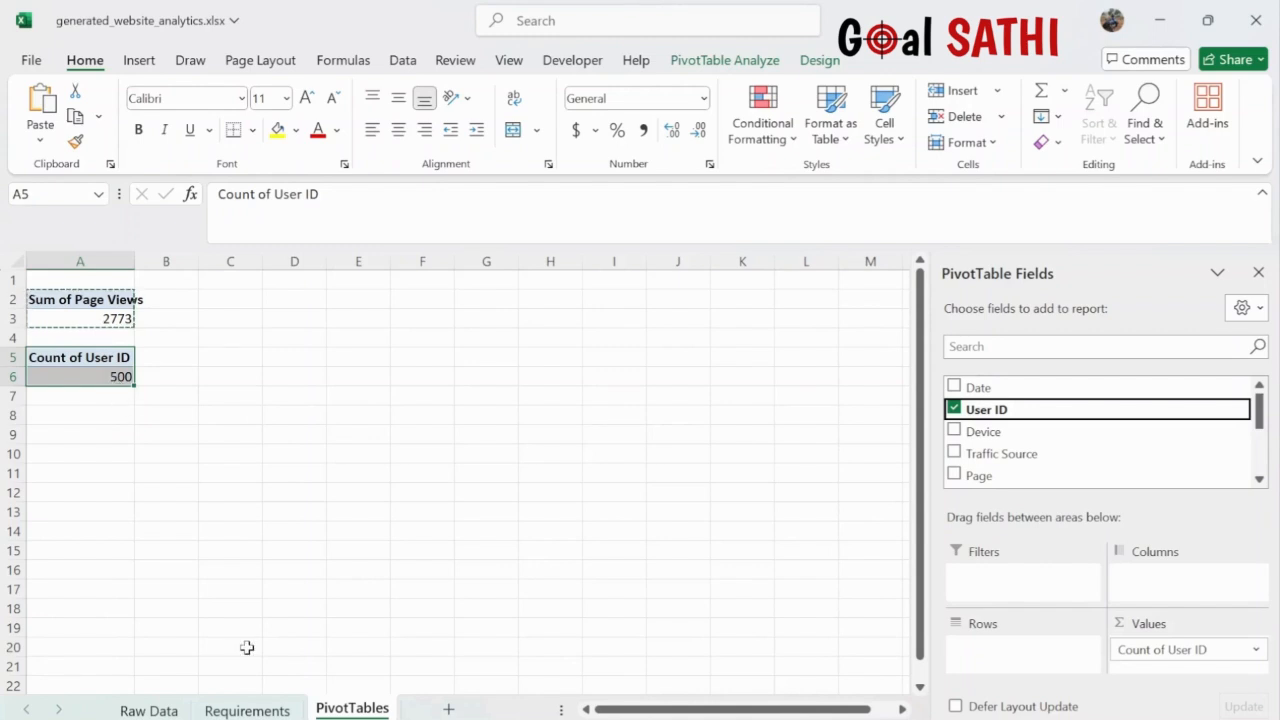
left_click(150, 708)
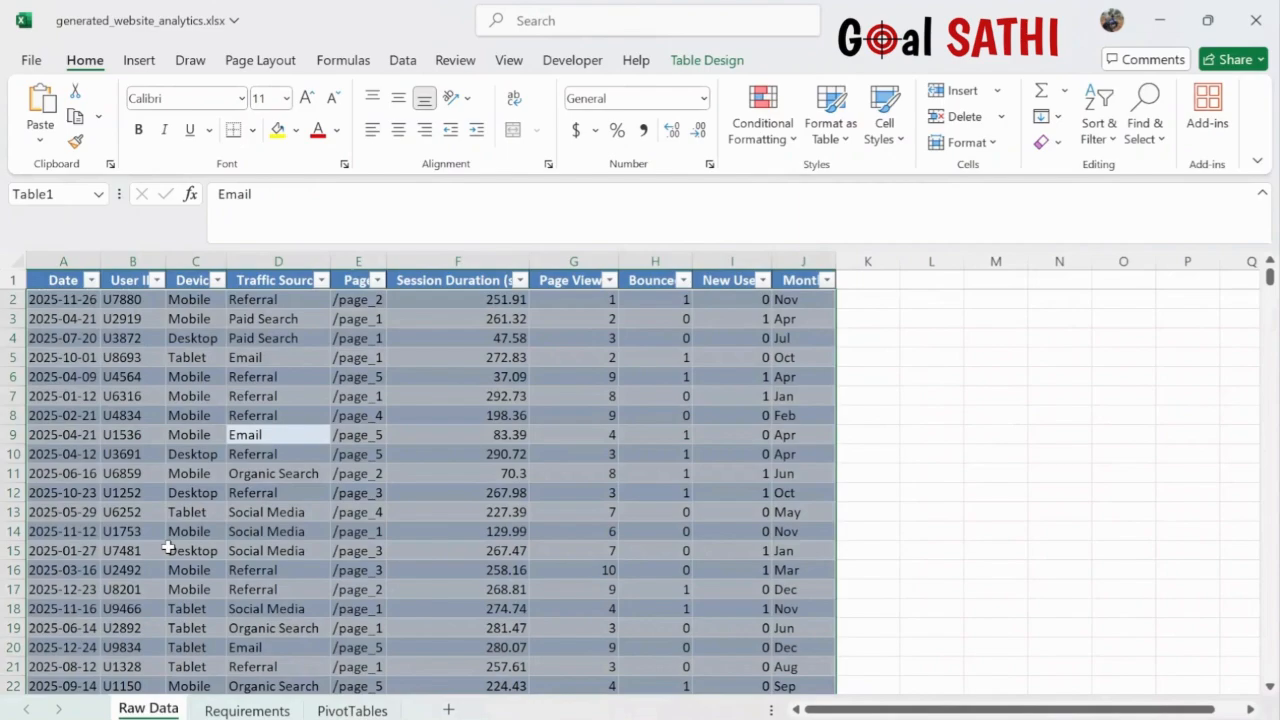
- Scroll through the Raw Data table, then return to the PivotTables sheet
scroll(168, 548, "down", 20)
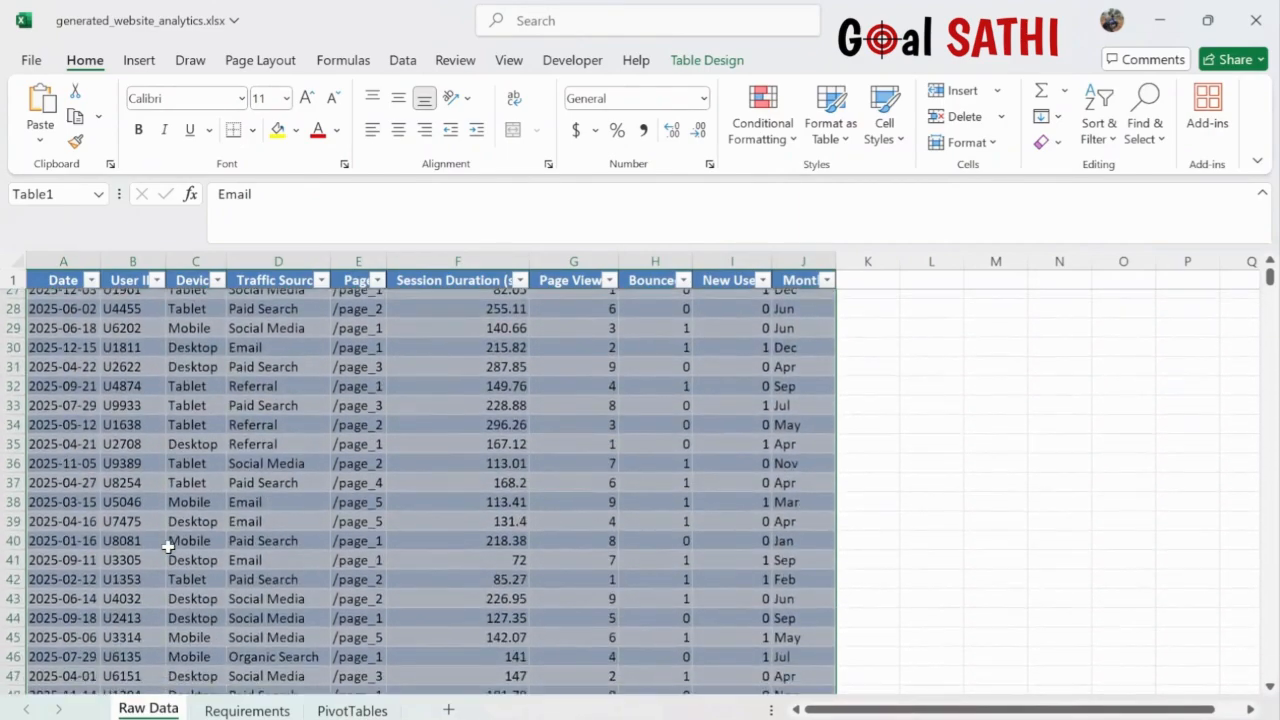
scroll(168, 546, "down", 20)
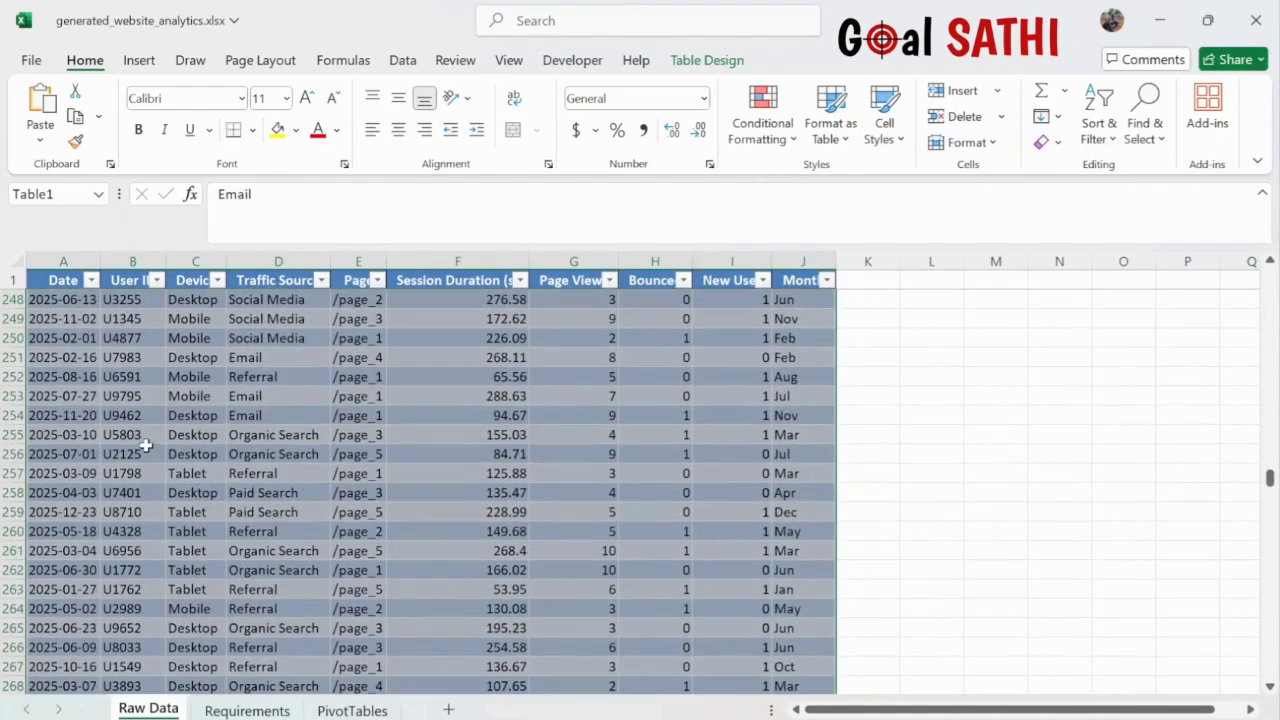
scroll(263, 594, "down", 20)
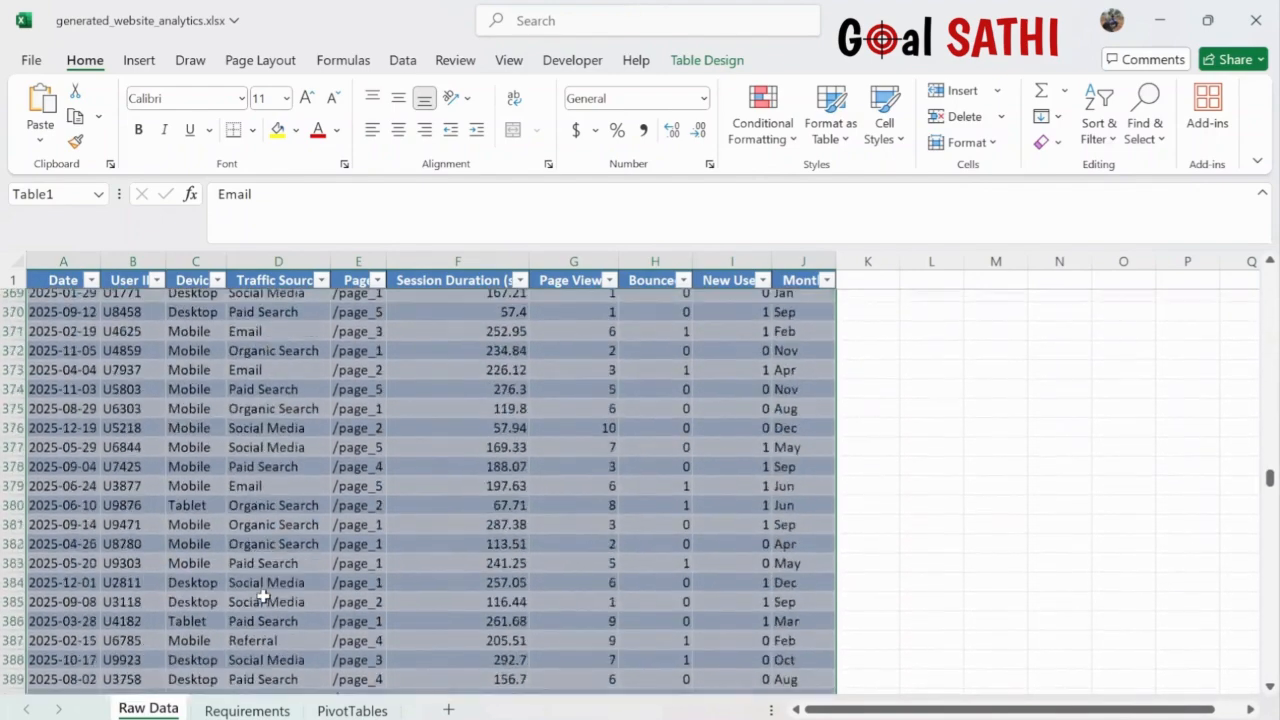
scroll(263, 596, "down", 20)
scroll(263, 596, "up", 20)
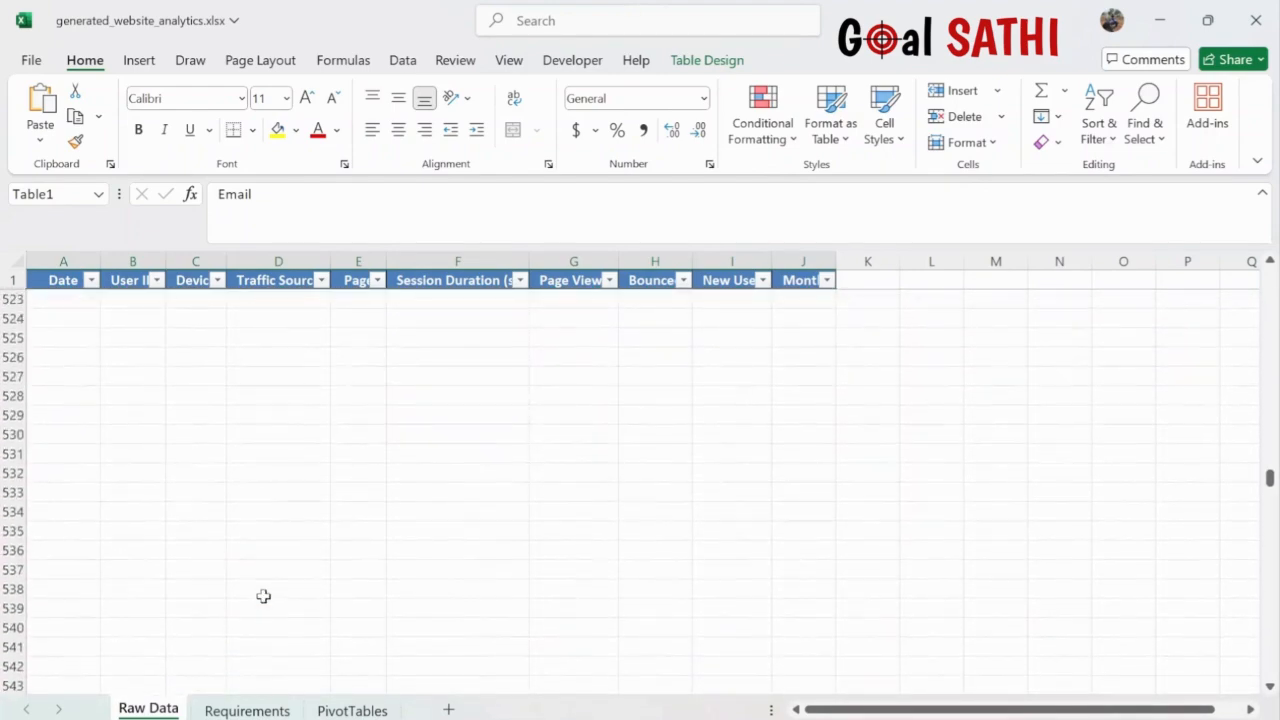
scroll(263, 596, "up", 20)
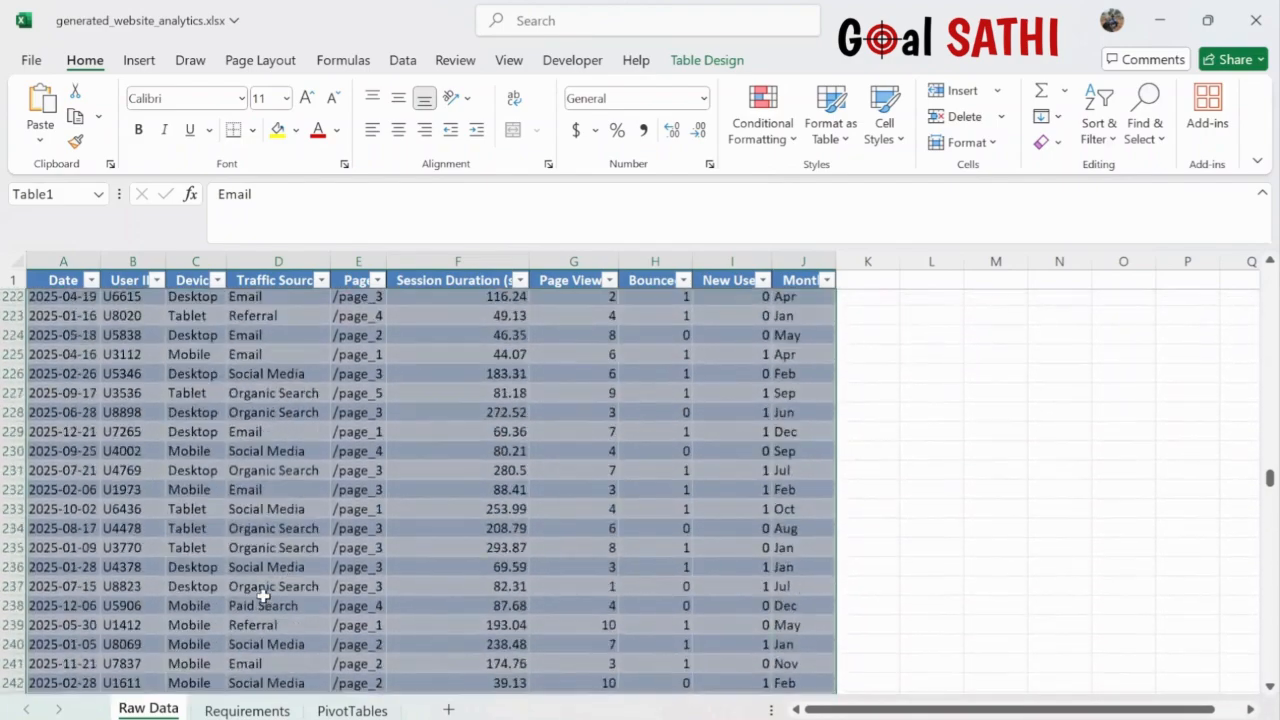
left_click(352, 709)
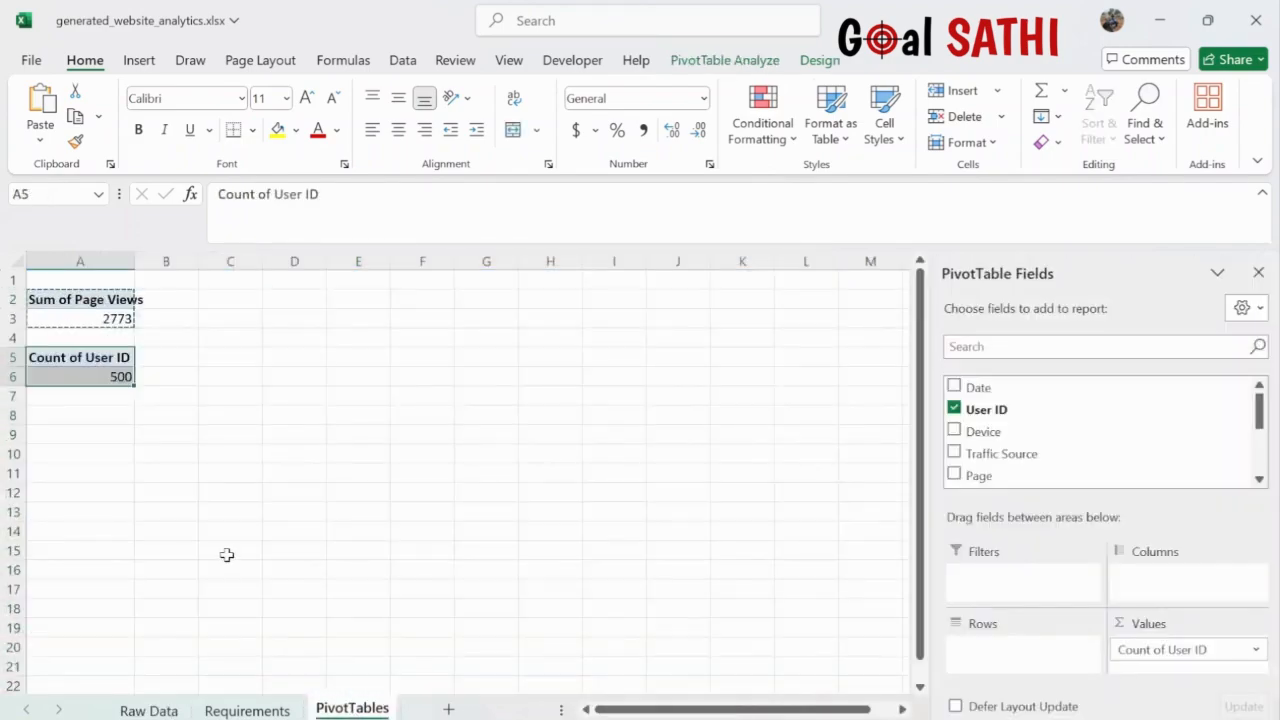
- Paste a pivot copy at A8 that averages Session Duration (s), giving 166.46596
left_click(67, 414)
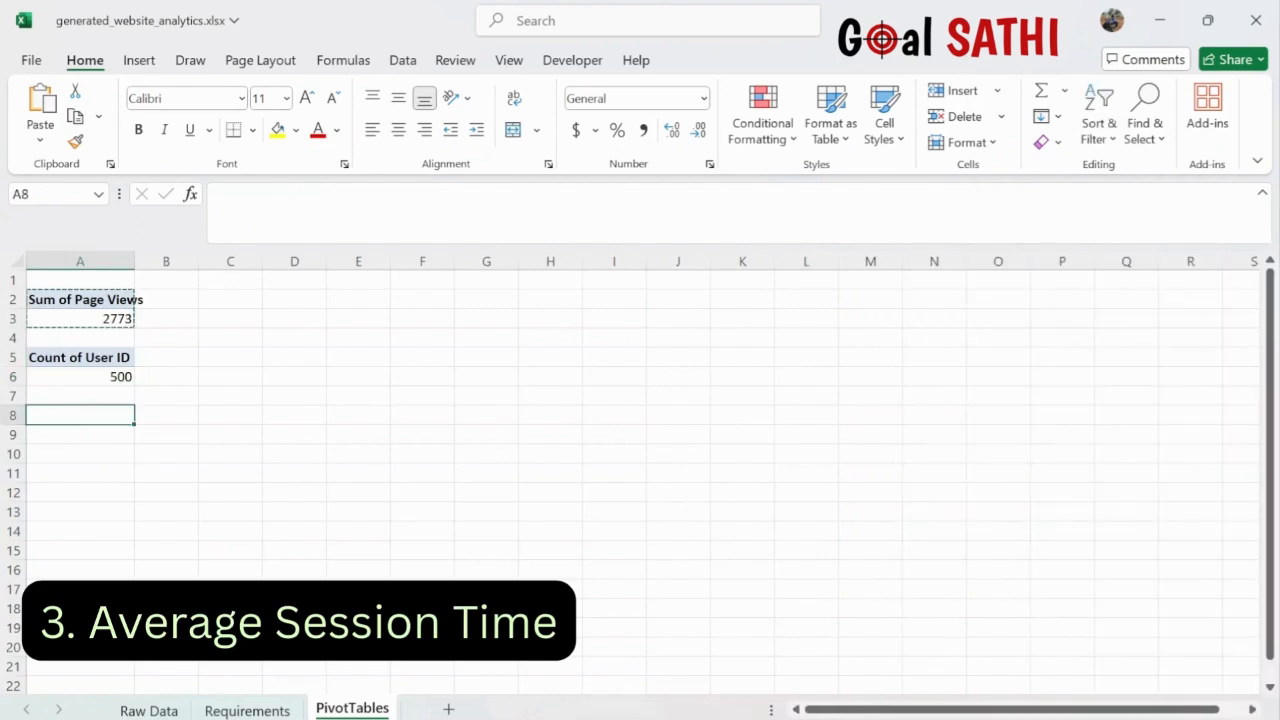
left_click(250, 710)
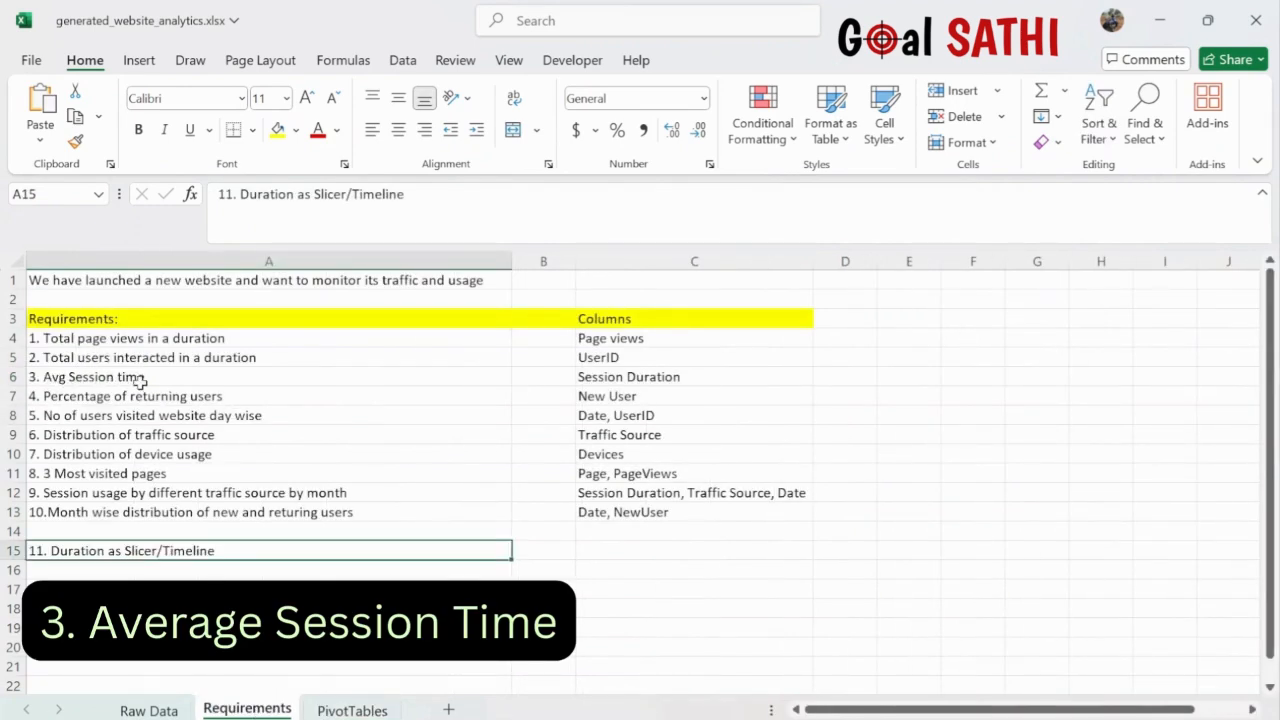
left_click(352, 709)
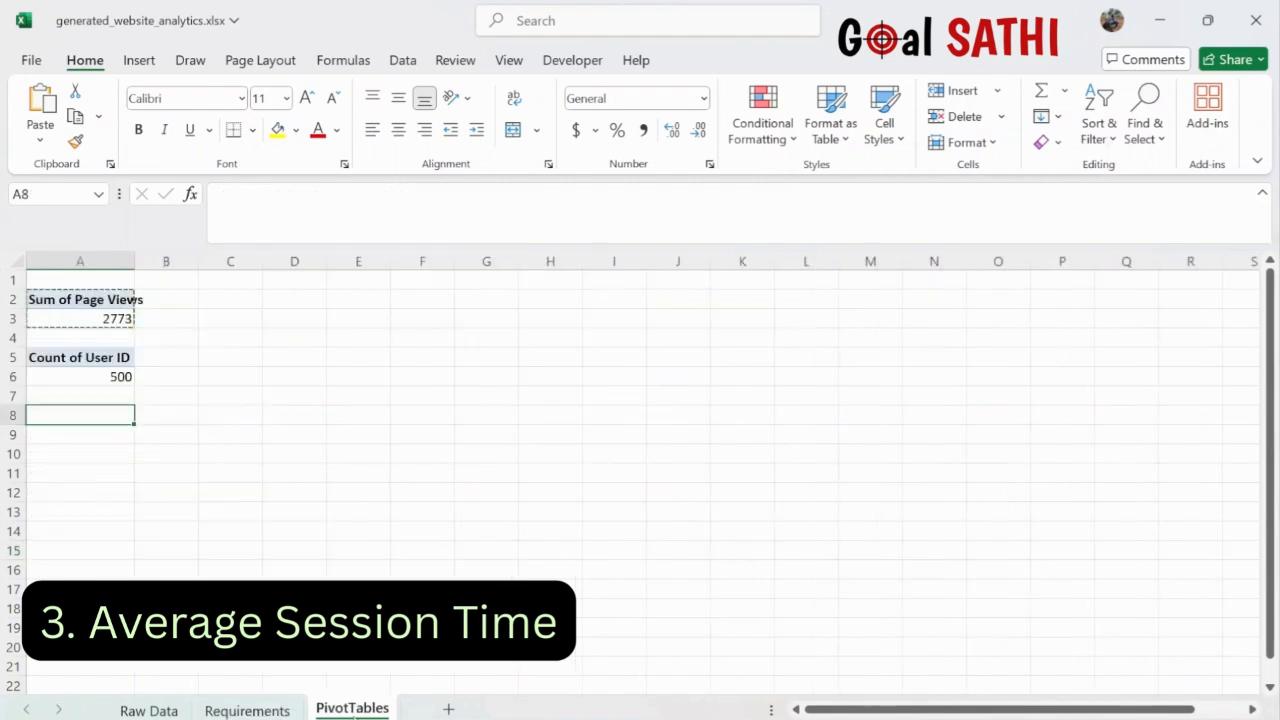
type("Sum of Page Views 2773")
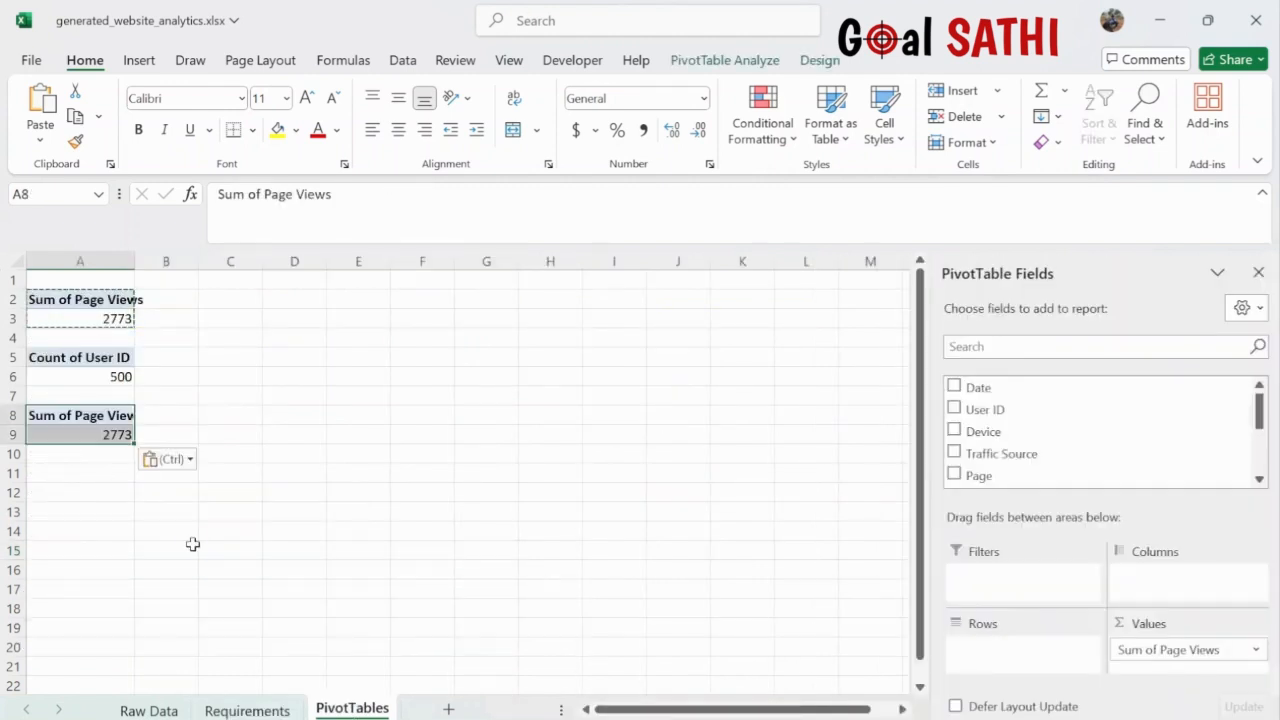
left_click(1255, 650)
left_click_drag(1230, 638, 1188, 606)
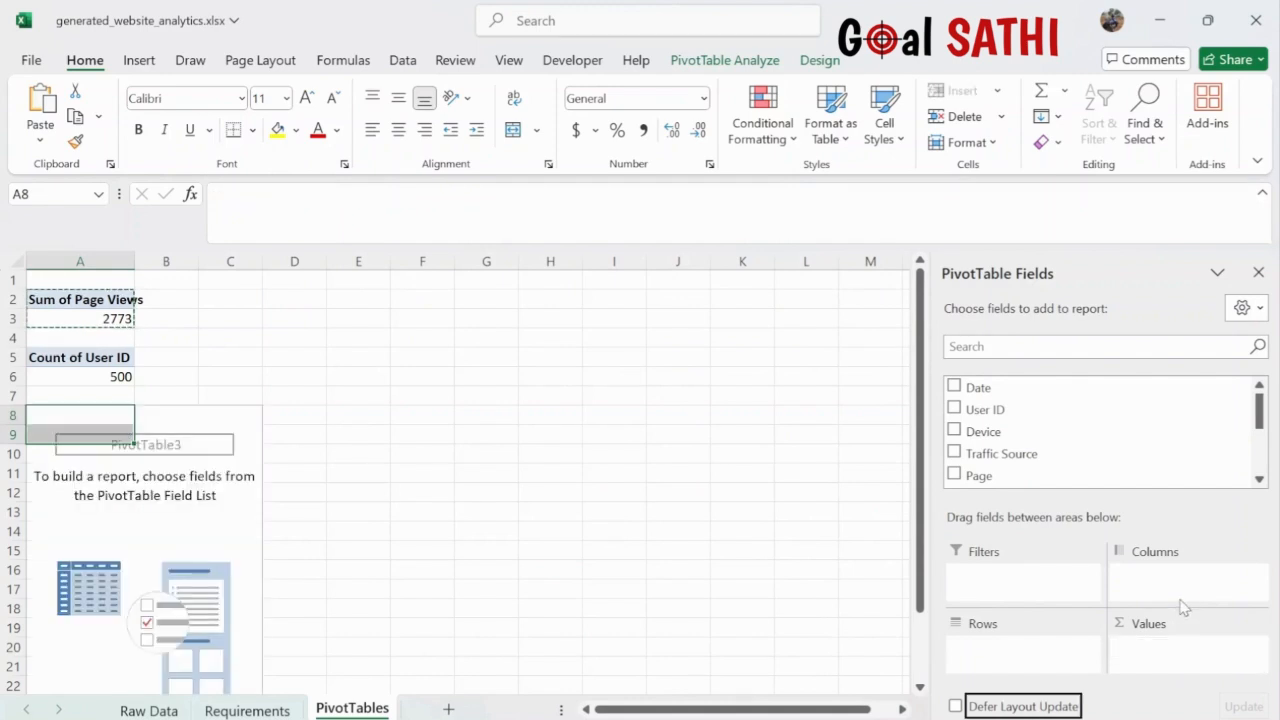
scroll(1135, 478, "down", 2)
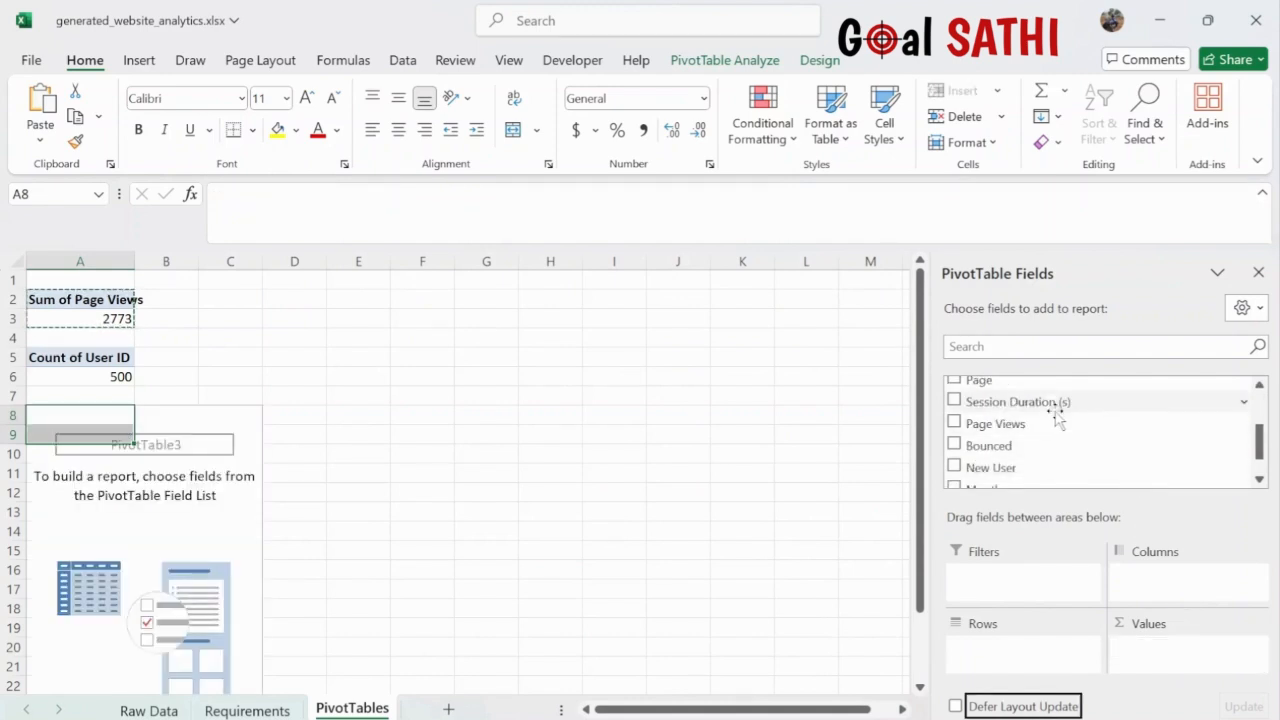
left_click_drag(1048, 409, 1188, 650)
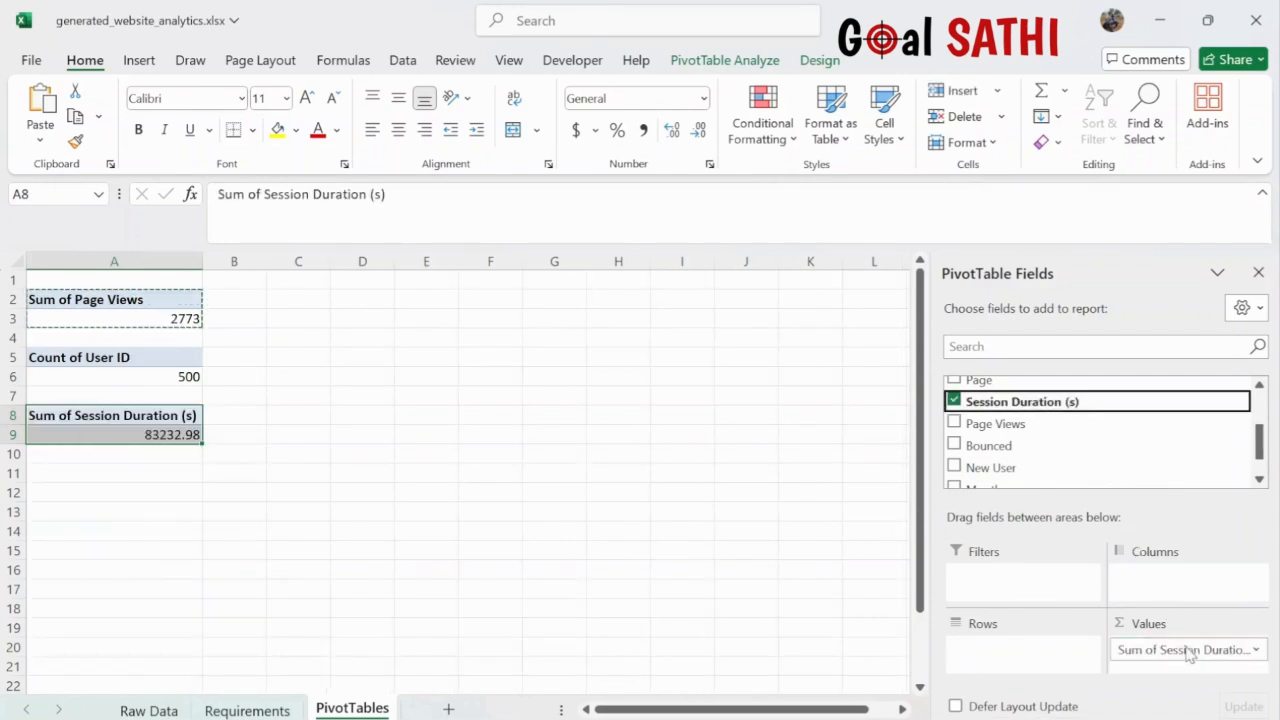
left_click(1256, 652)
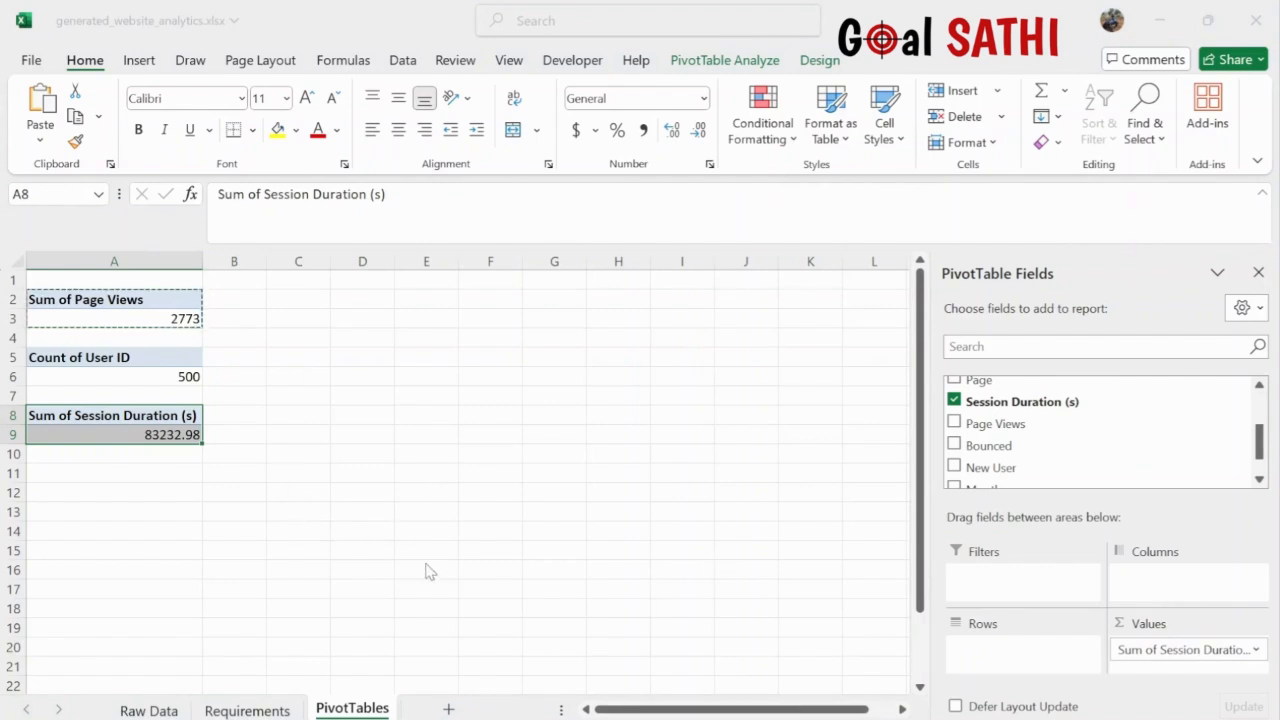
key("Return")
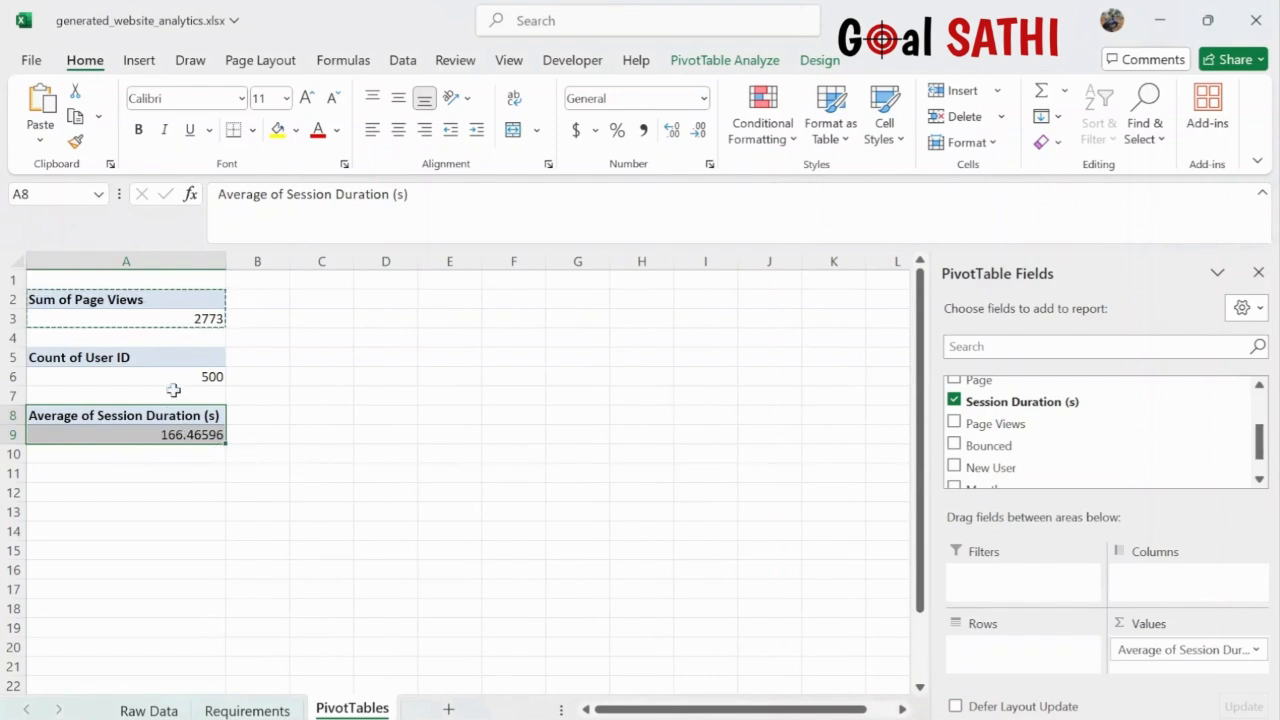
- Review the fields of the three pivots, then view the Requirements sheet
left_click(199, 318)
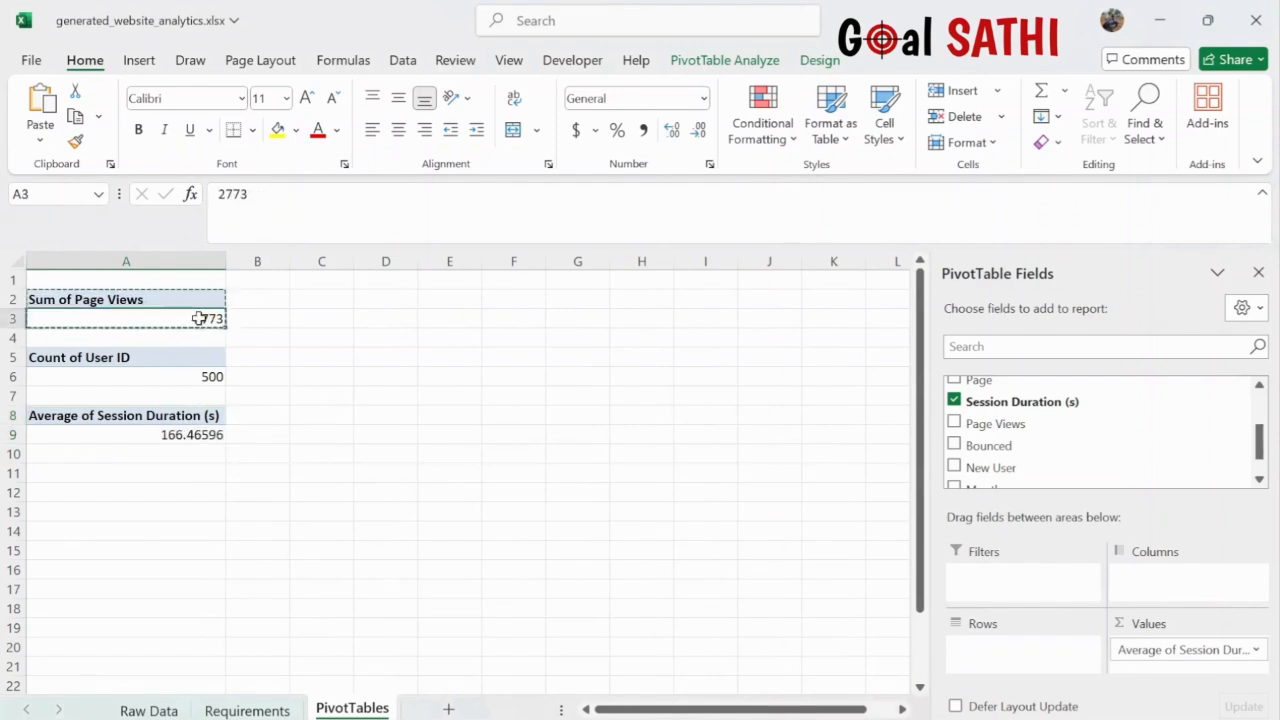
left_click(199, 377)
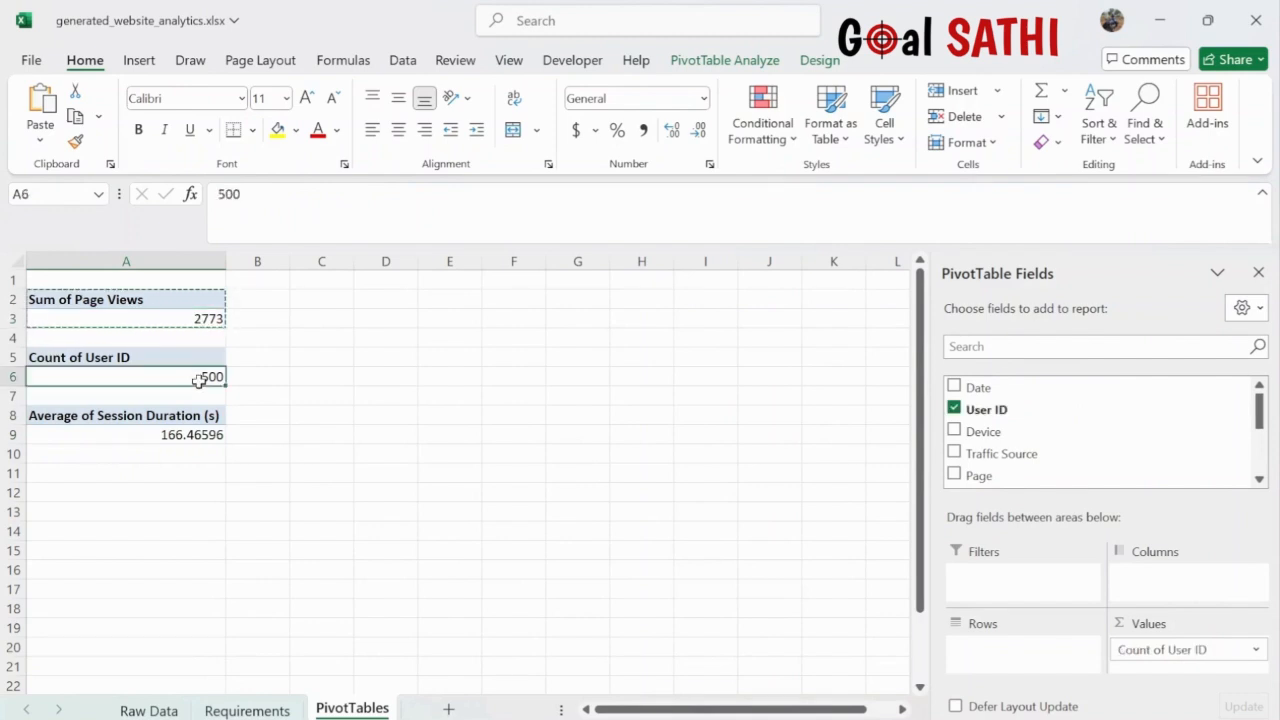
left_click(200, 436)
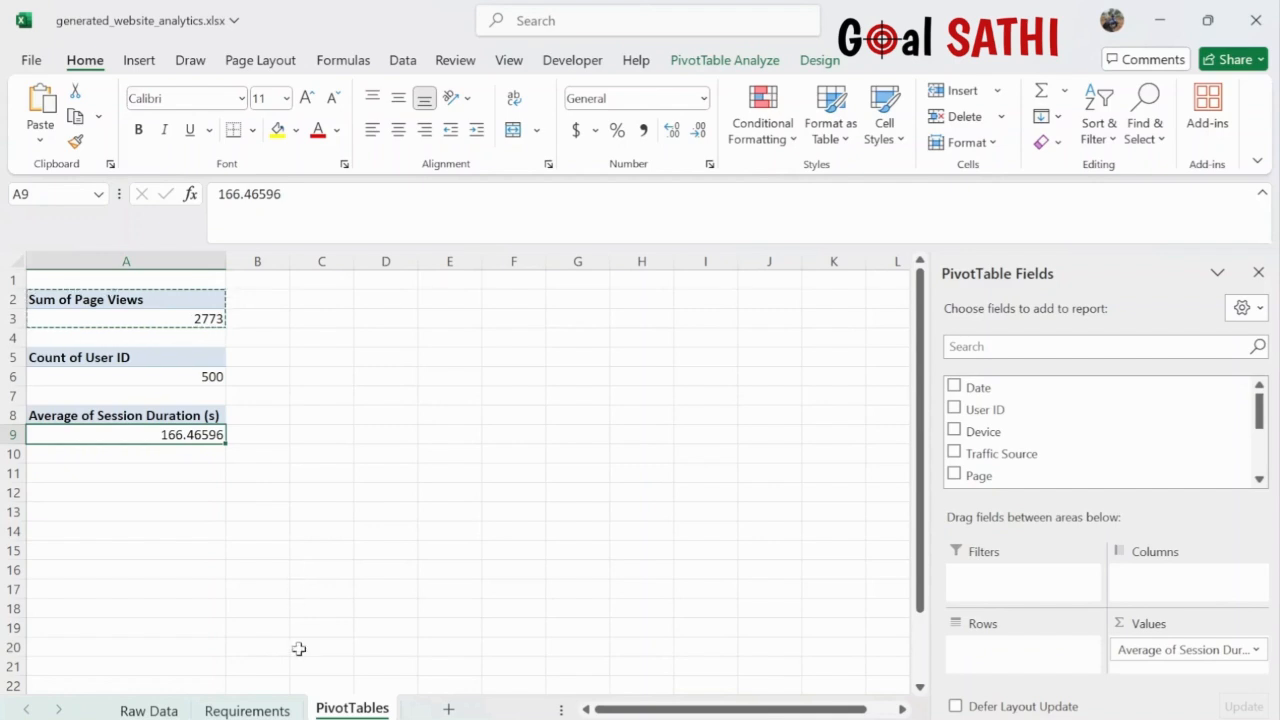
left_click(262, 710)
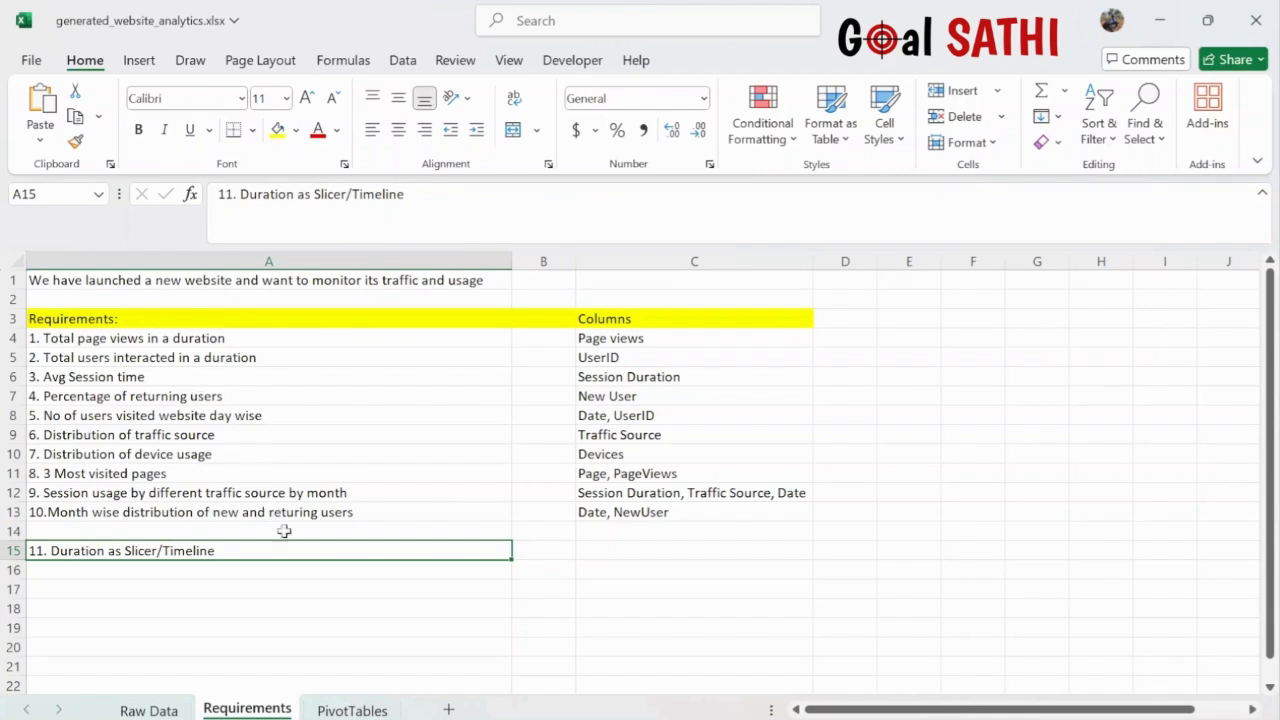
- Paste a pivot copy at A12 counting New User by 0/1: 248, 252, total 500
left_click(352, 708)
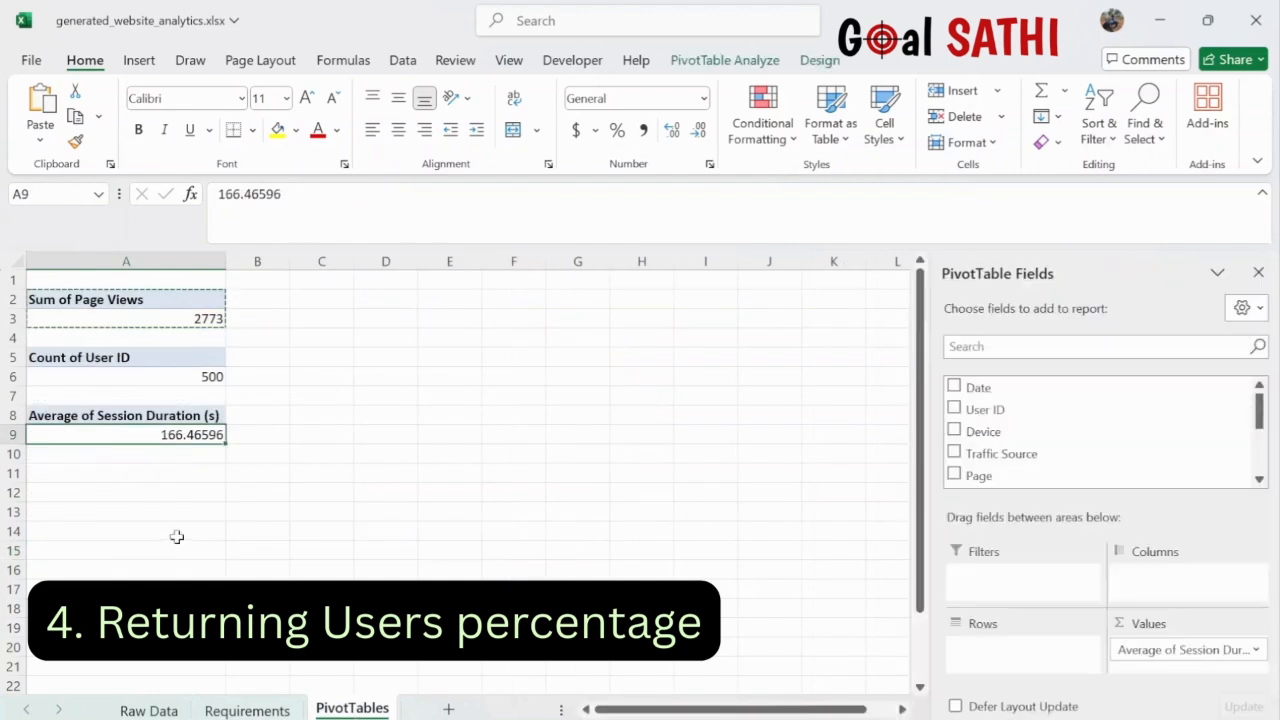
left_click(116, 490)
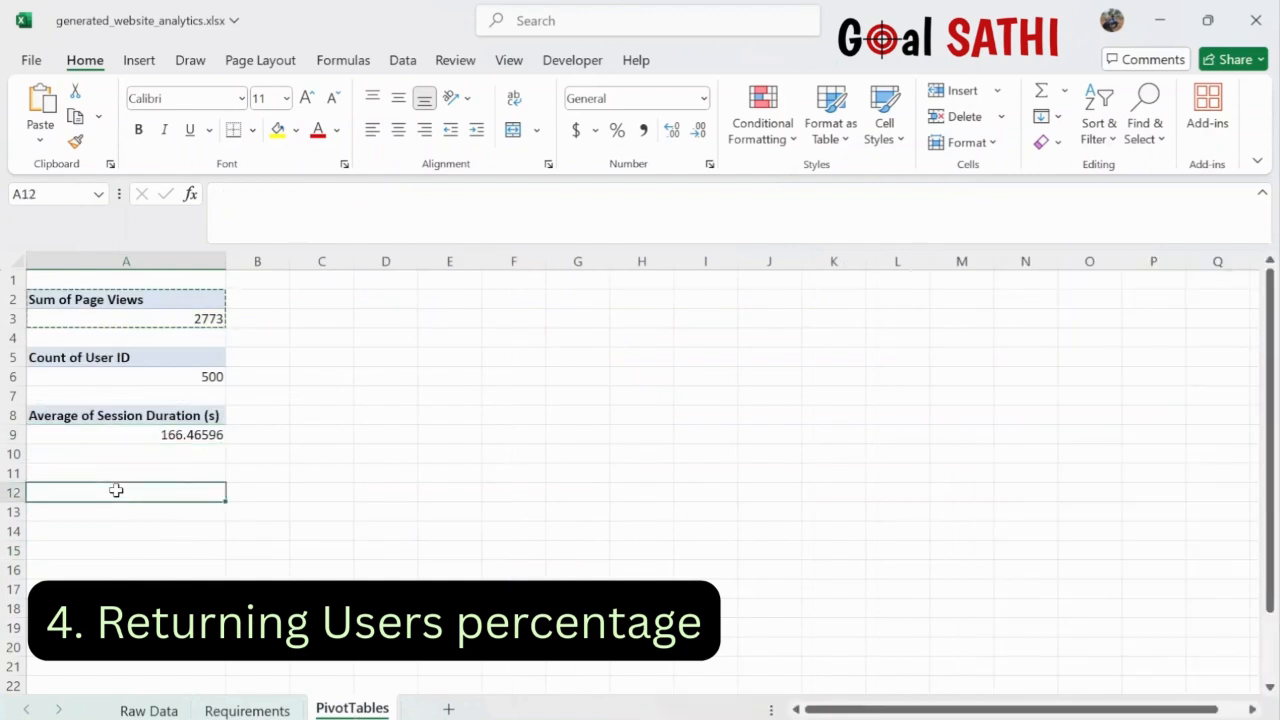
key("ctrl+v")
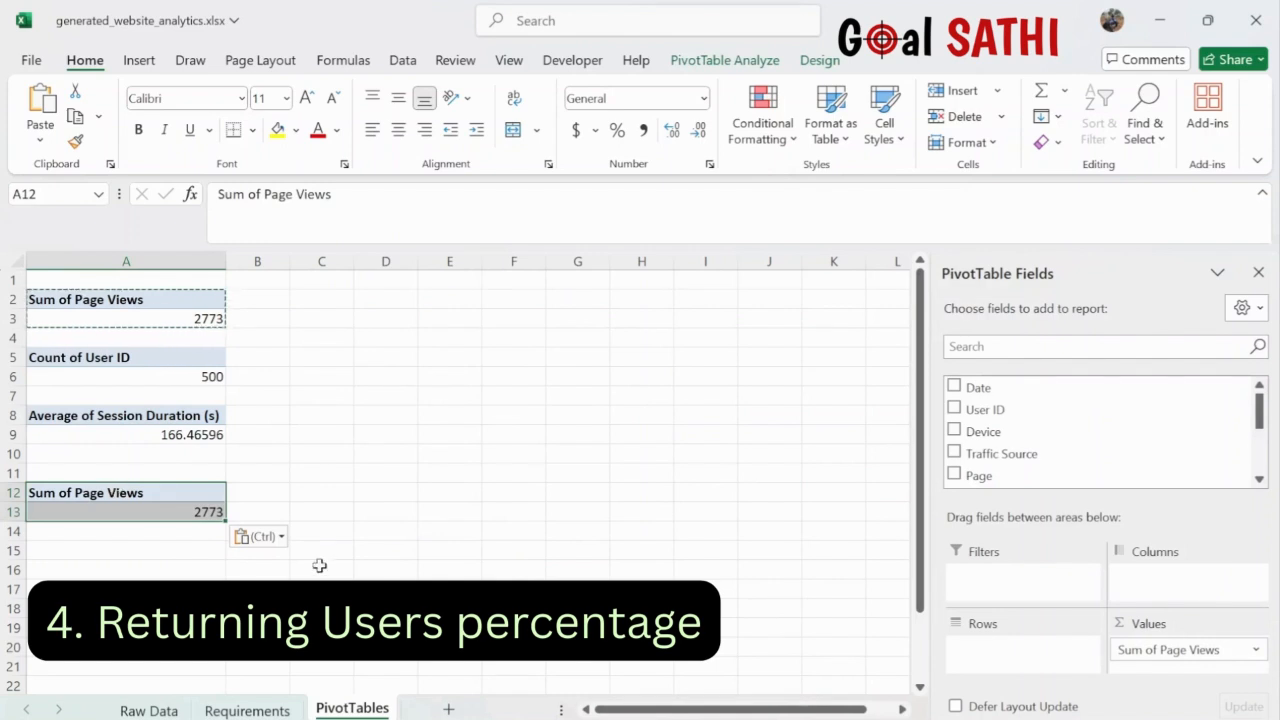
left_click(1257, 651)
left_click_drag(1248, 648, 1189, 606)
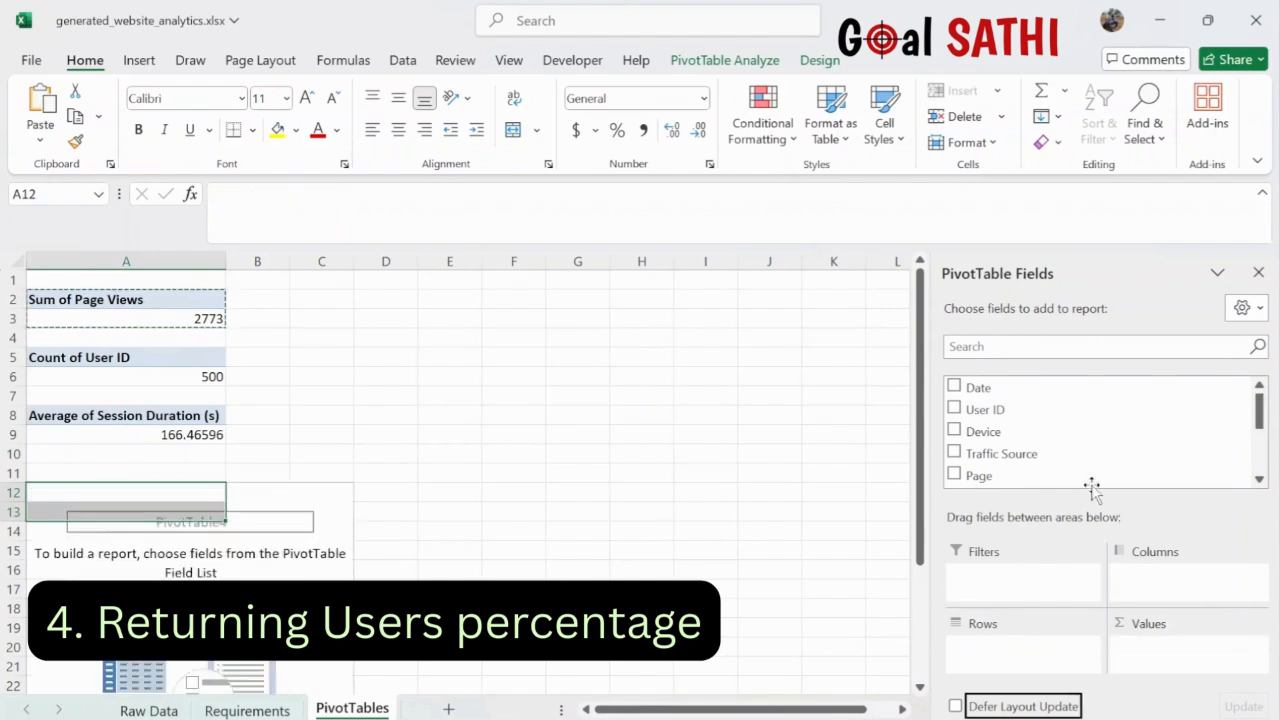
scroll(1090, 450, "down", 3)
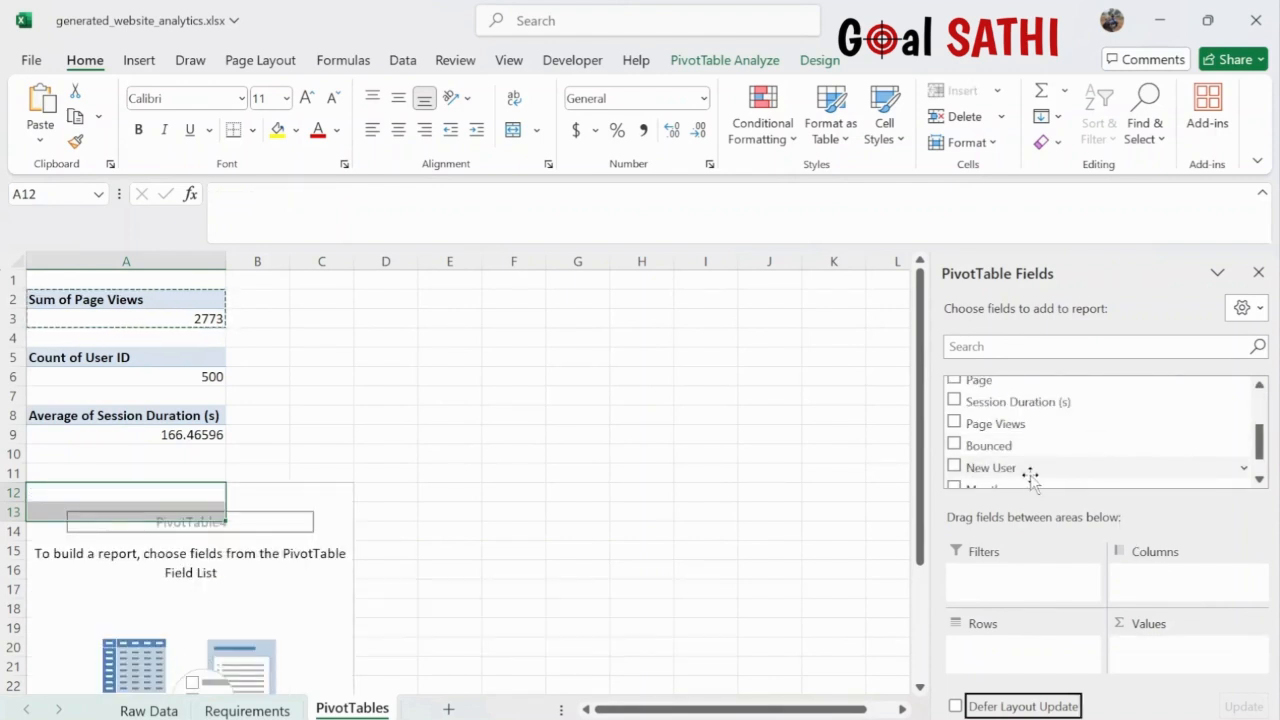
left_click_drag(1033, 470, 1177, 577)
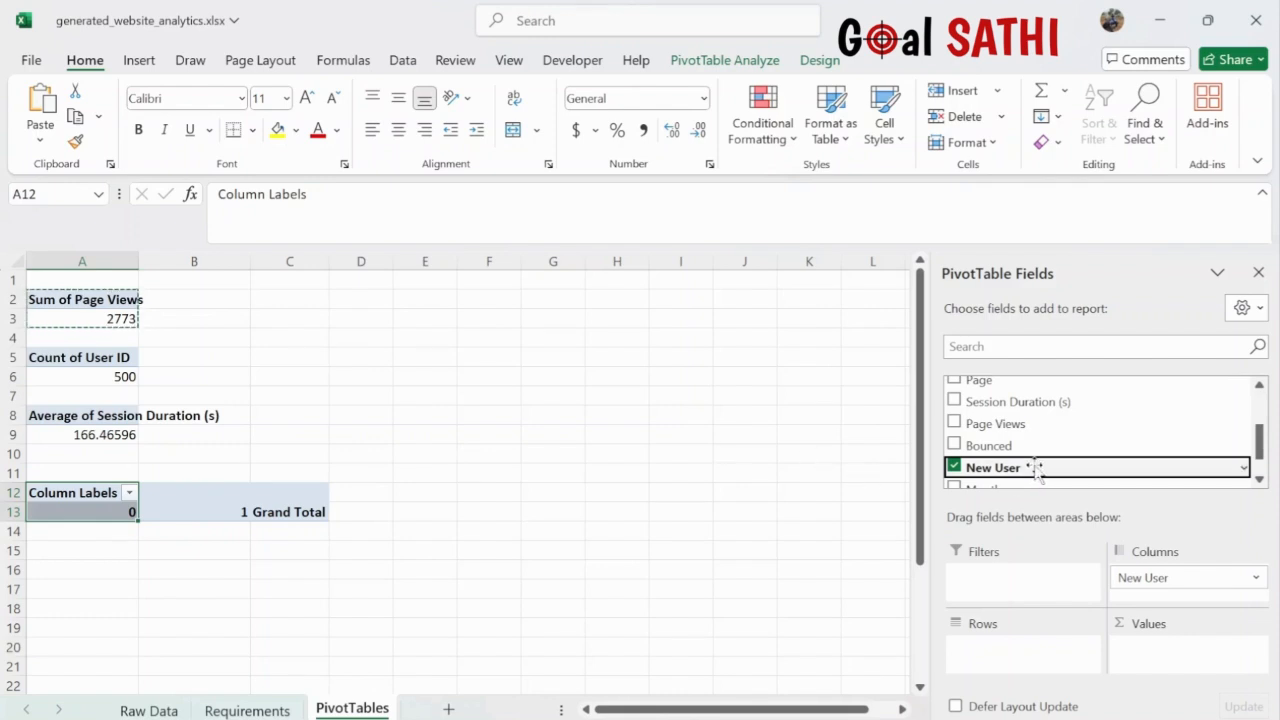
left_click_drag(1036, 468, 1160, 655)
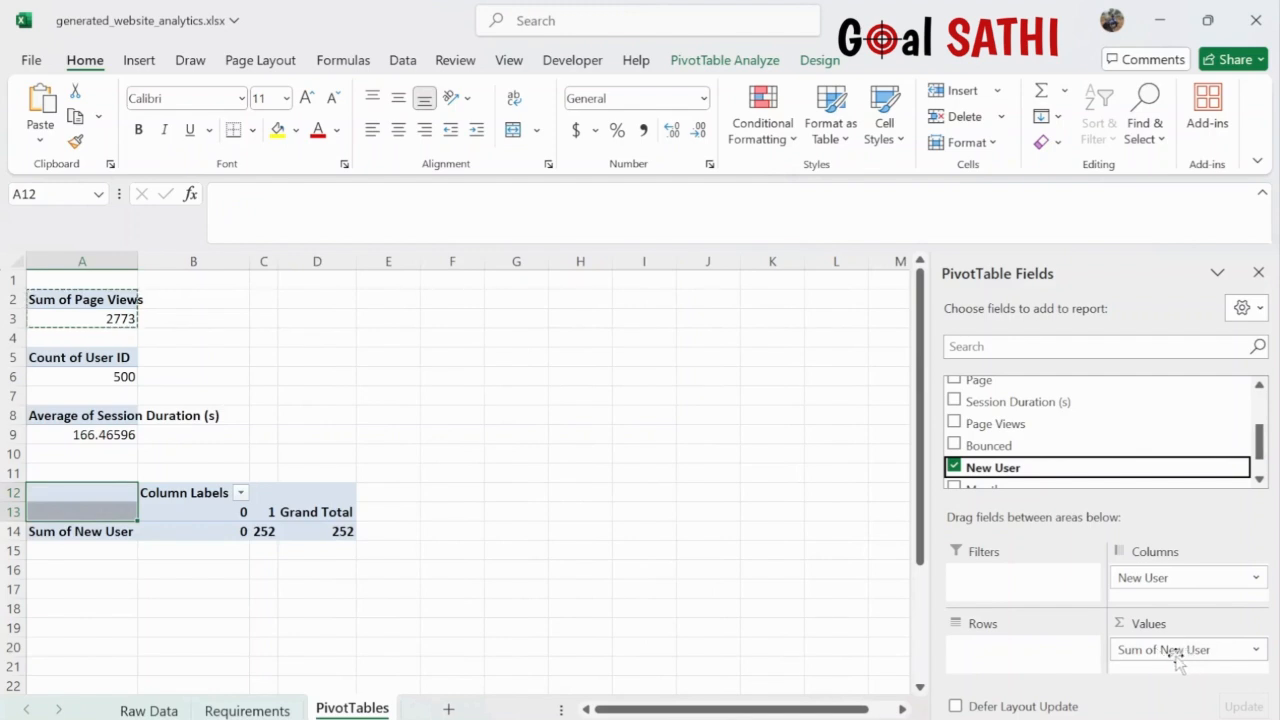
left_click(1256, 652)
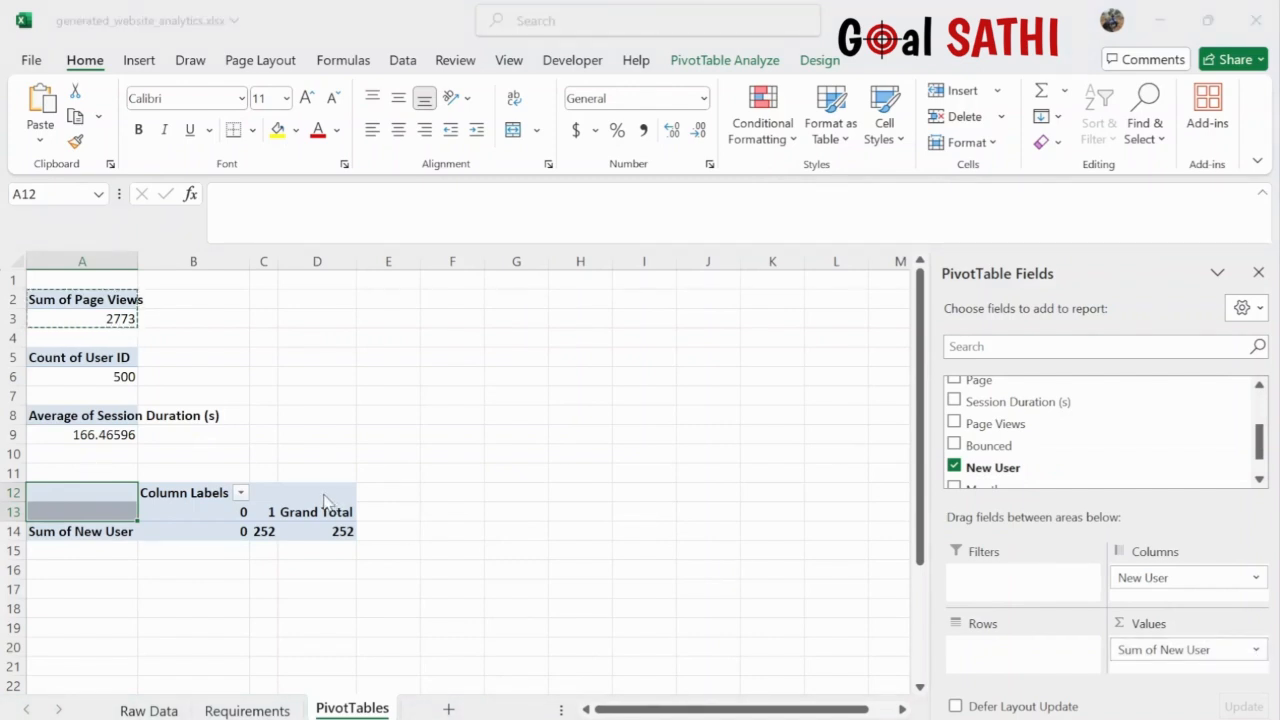
left_click(475, 618)
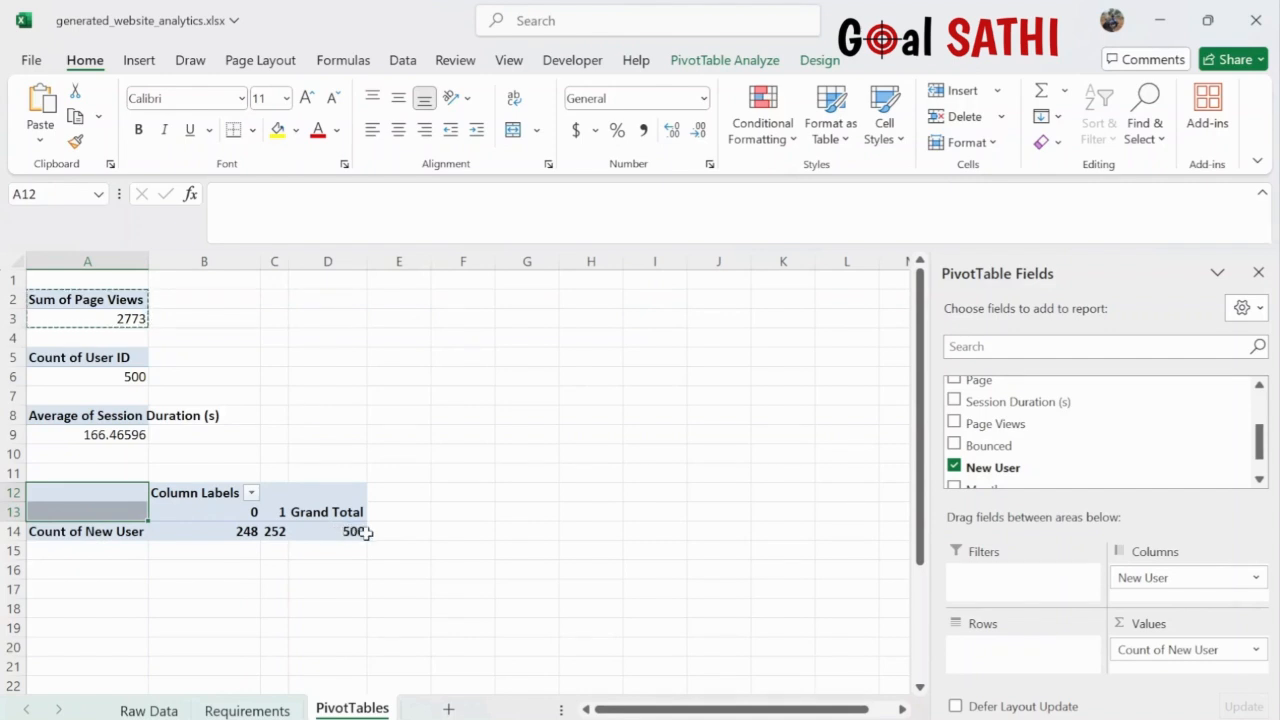
left_click(110, 570)
- Label cell A16 'Returning Users%'
type("Returni")
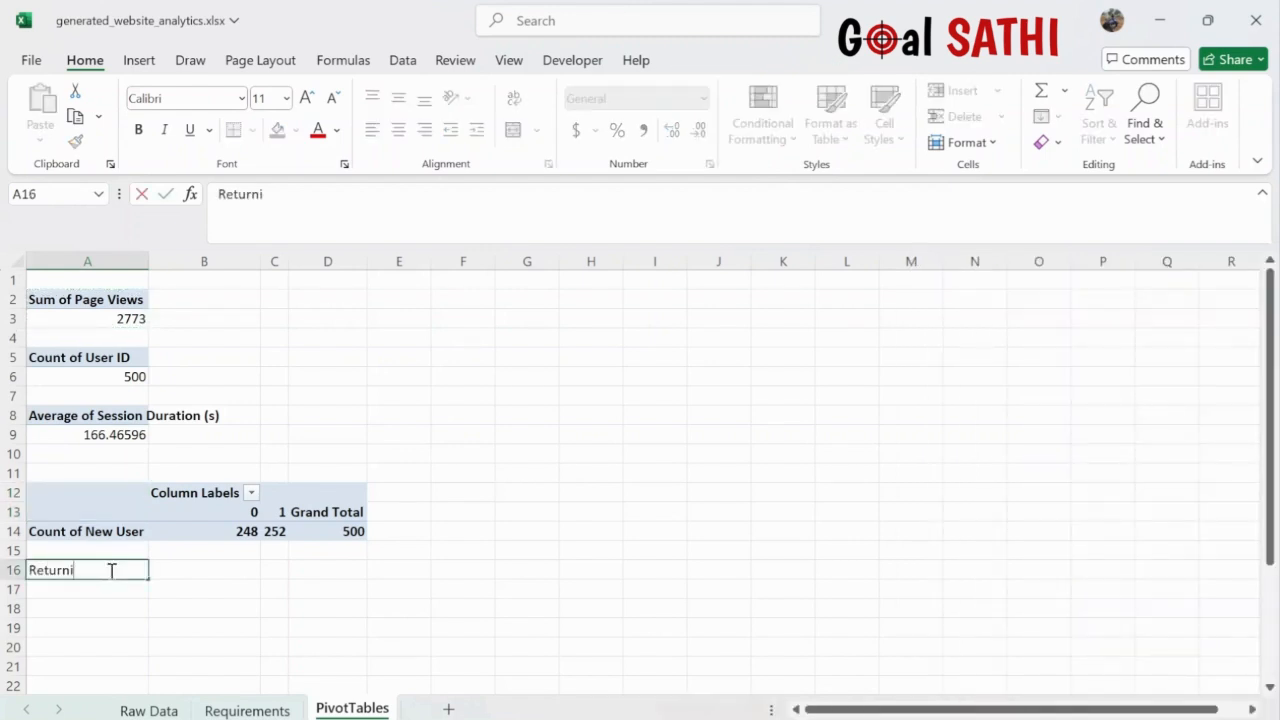
type("ng Users")
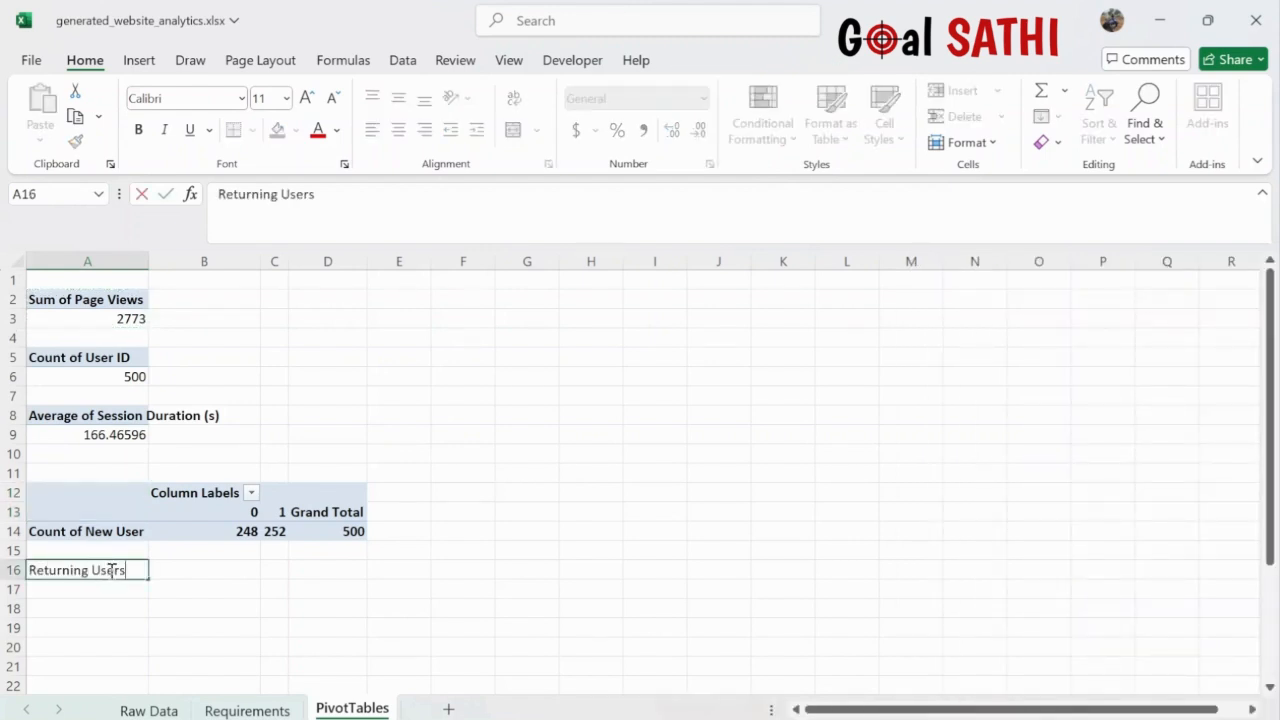
left_click(235, 532)
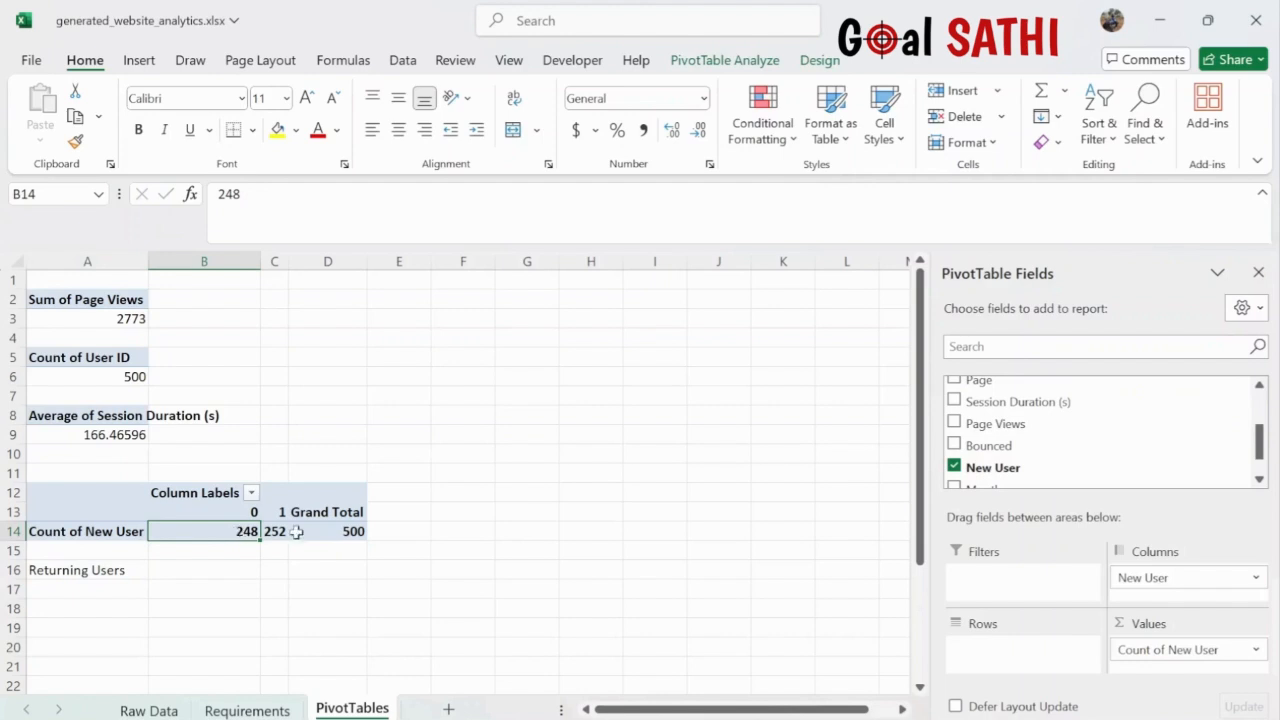
left_click(336, 532)
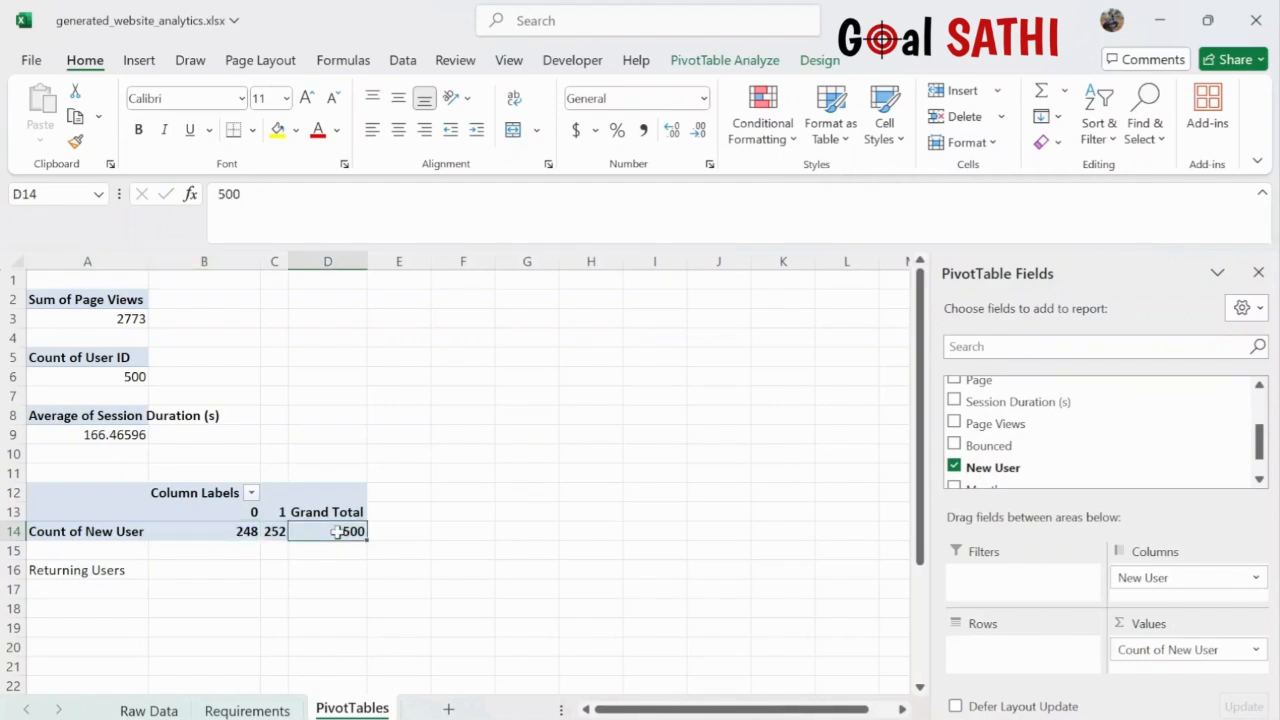
left_click(86, 590)
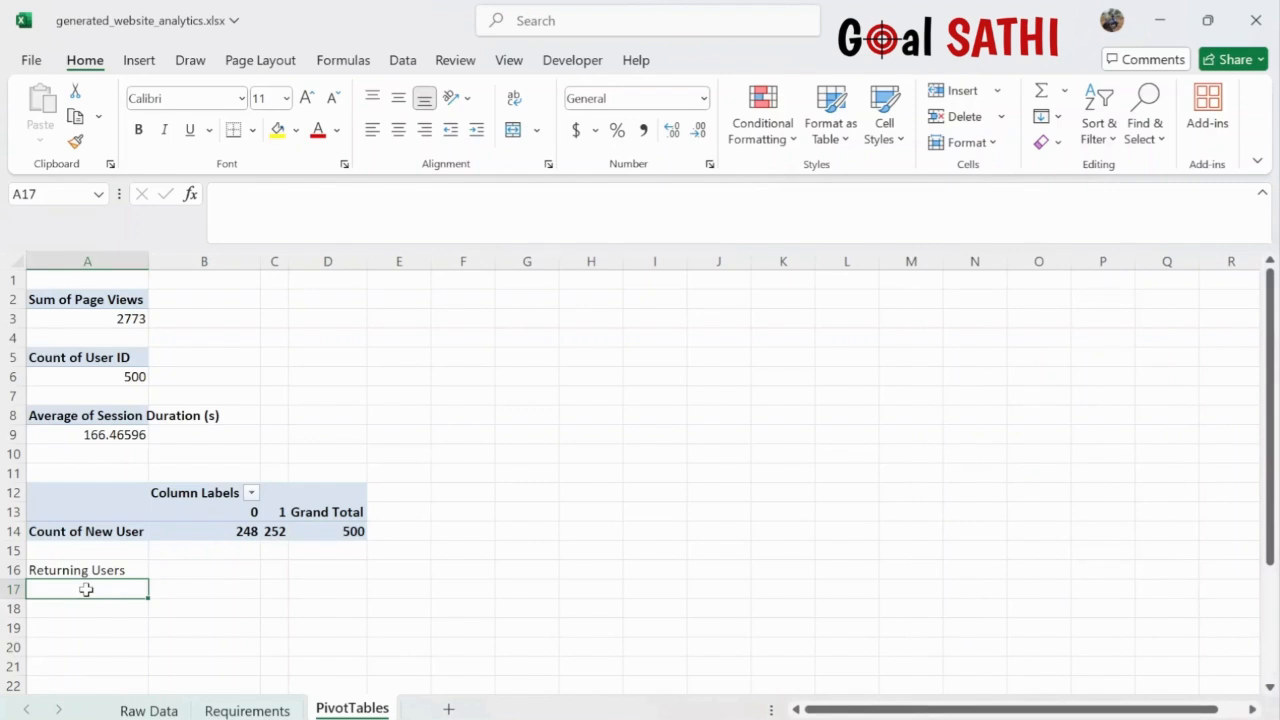
double_click(130, 570)
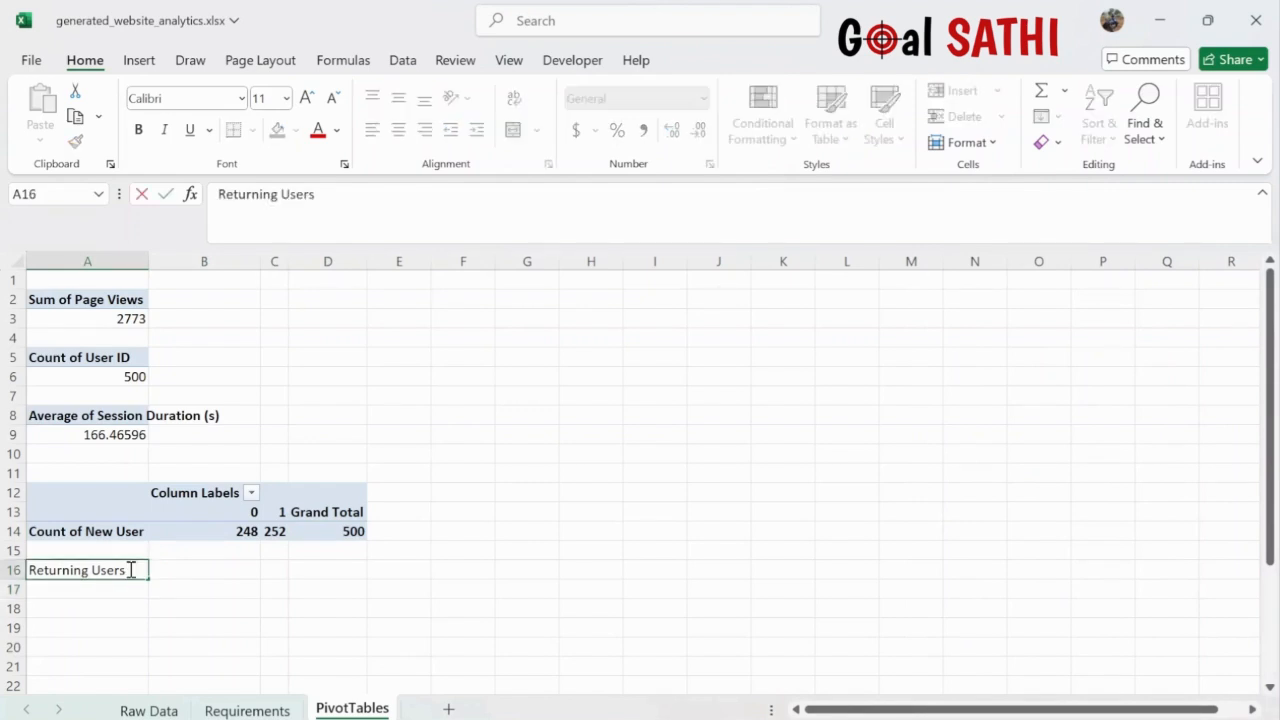
type("%")
left_click(92, 596)
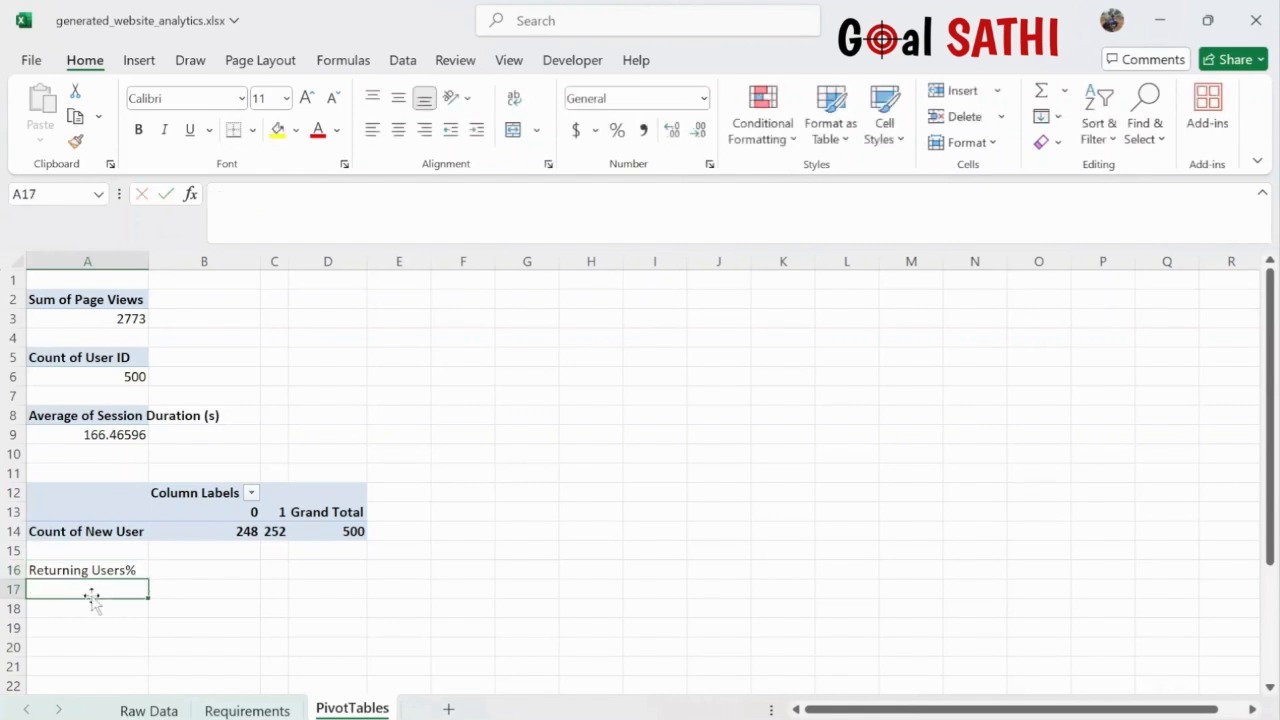
- In A17, divide the returning user count (B14) by the grand total (D14)
type("=")
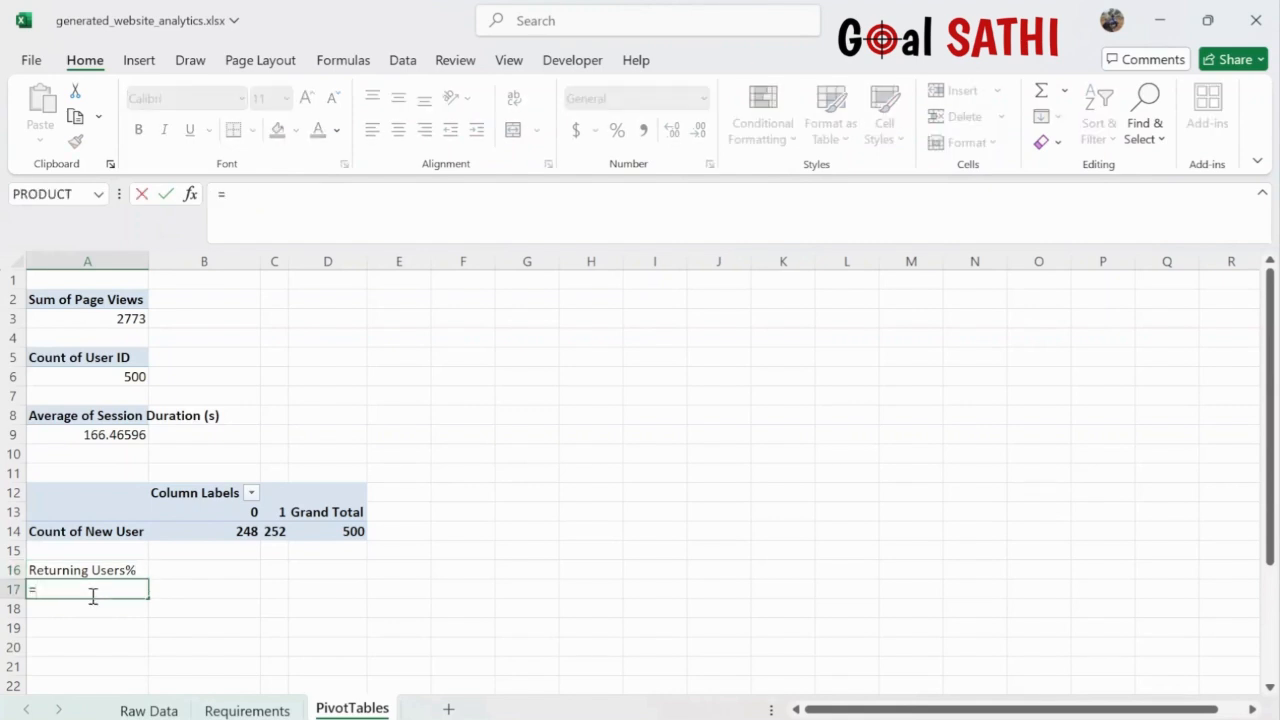
left_click(228, 533)
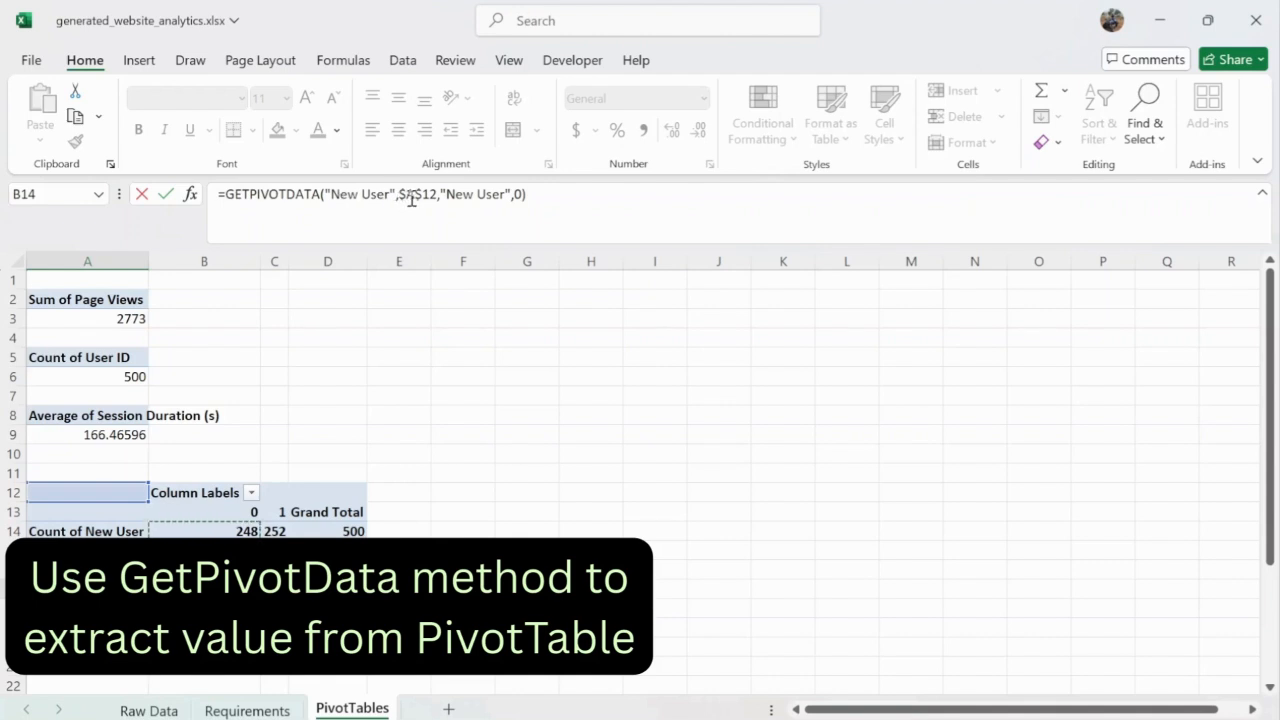
left_click(538, 199)
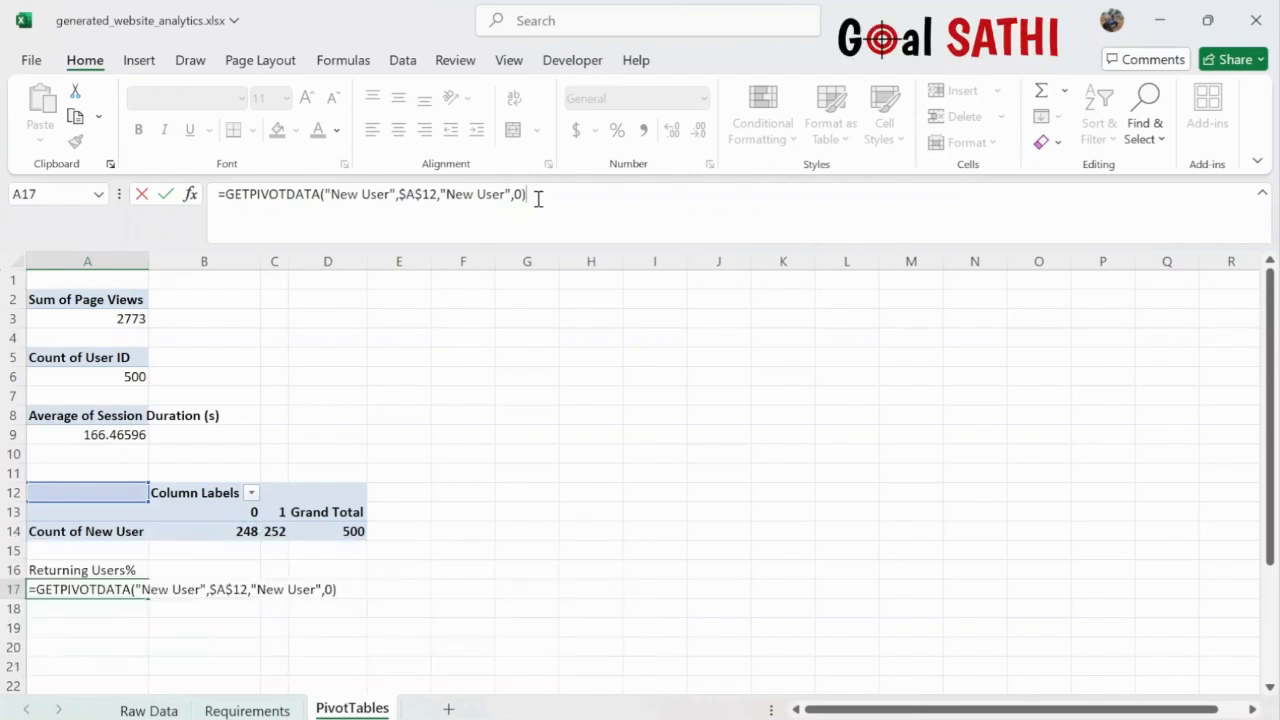
type("/")
left_click(323, 530)
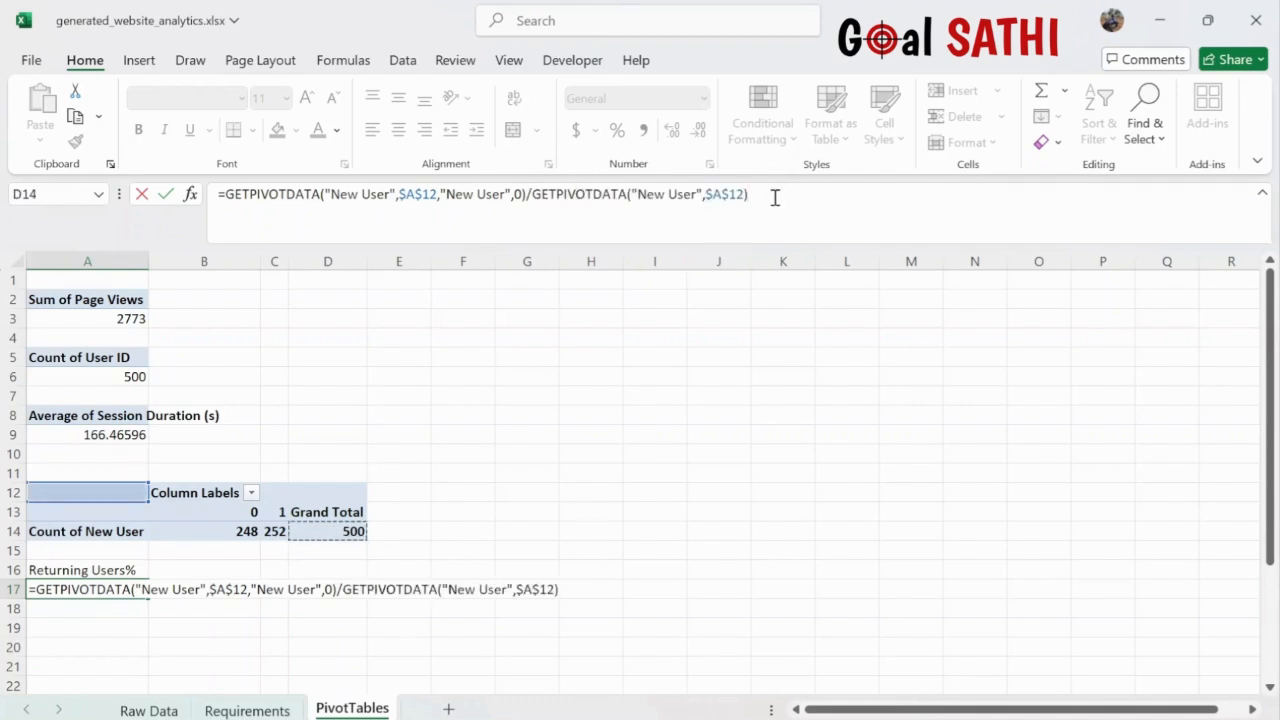
key("Return")
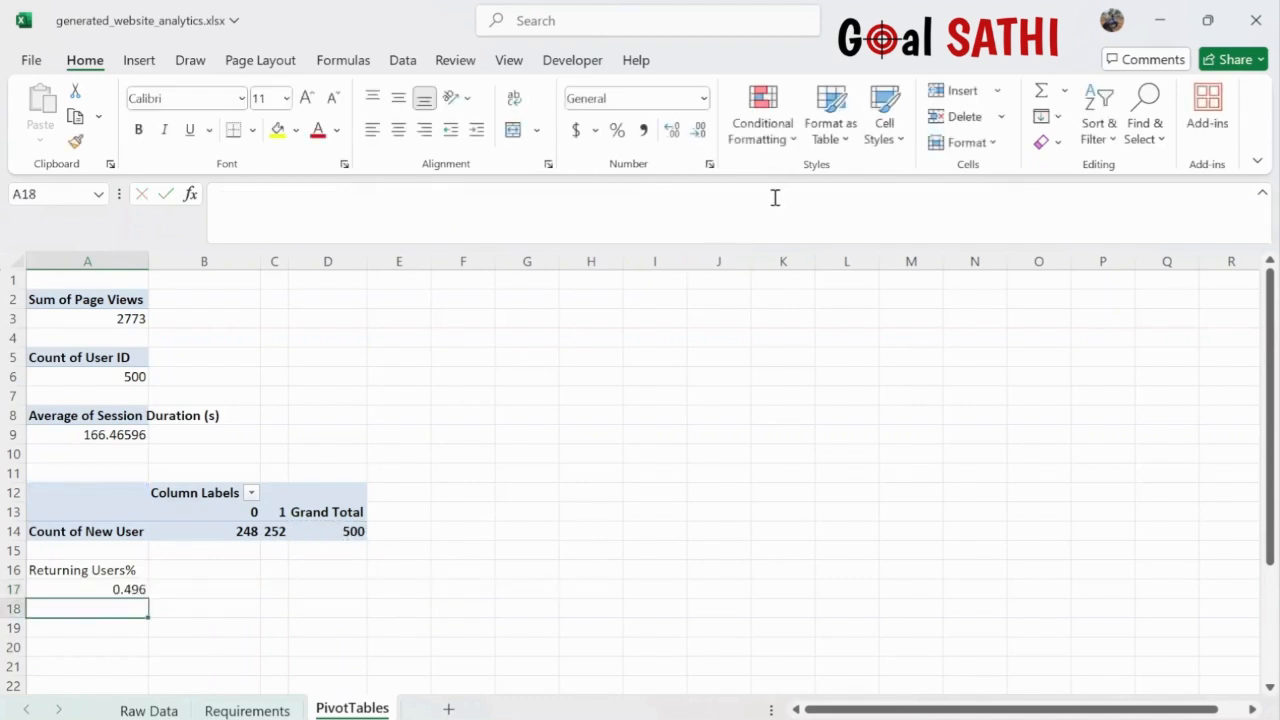
- Format A17 as a one-decimal percentage (49.6%) and bold A16:A17
left_click(134, 590)
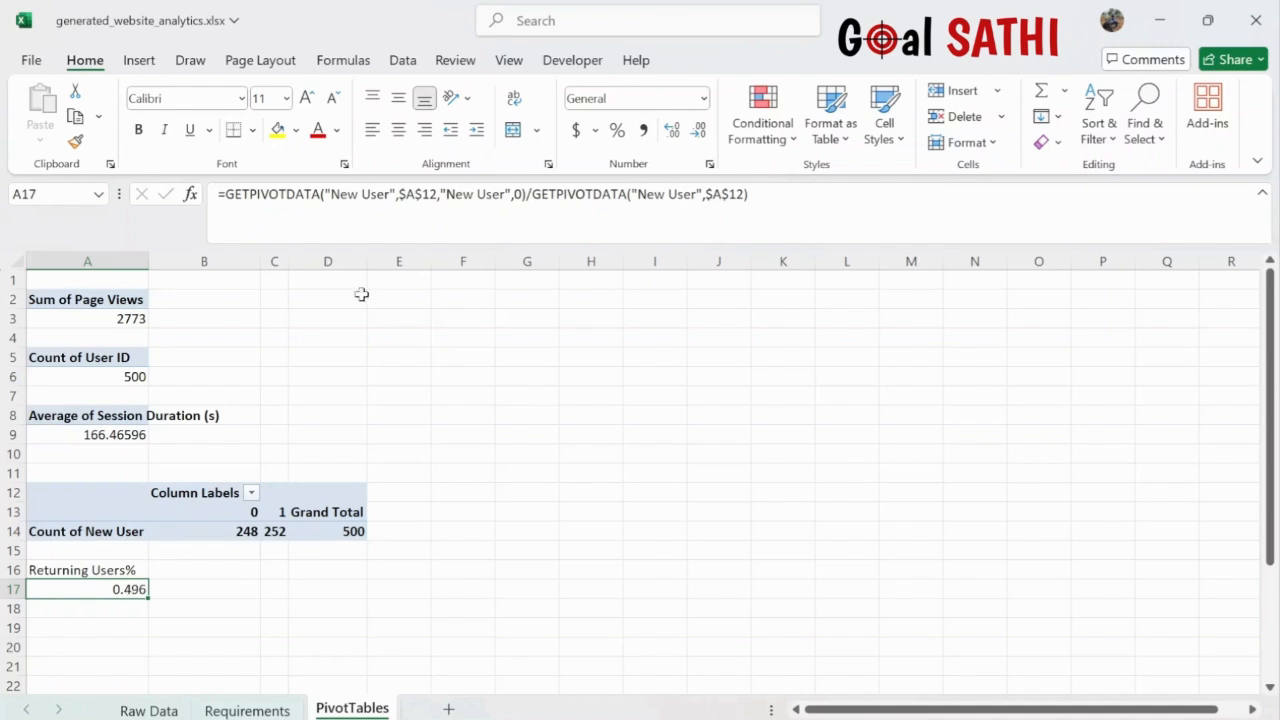
left_click(618, 132)
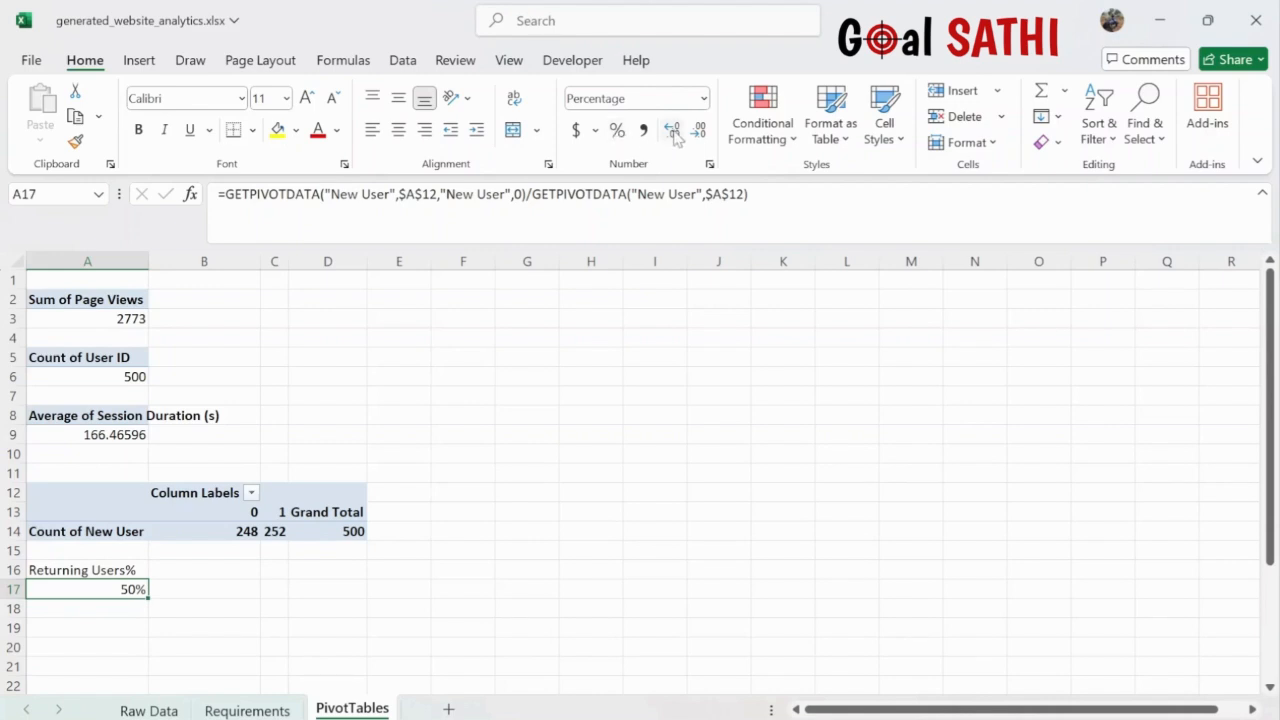
left_click(698, 133)
left_click(672, 133)
left_click(108, 570)
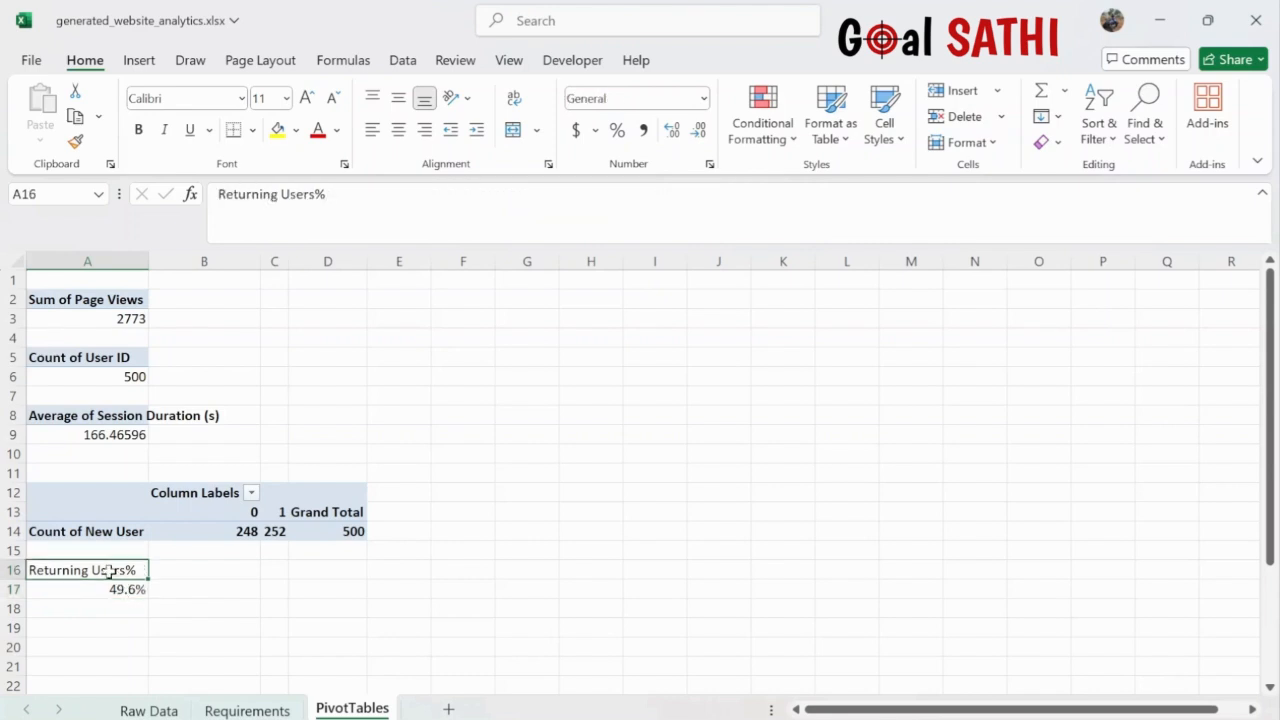
key("shift+Down")
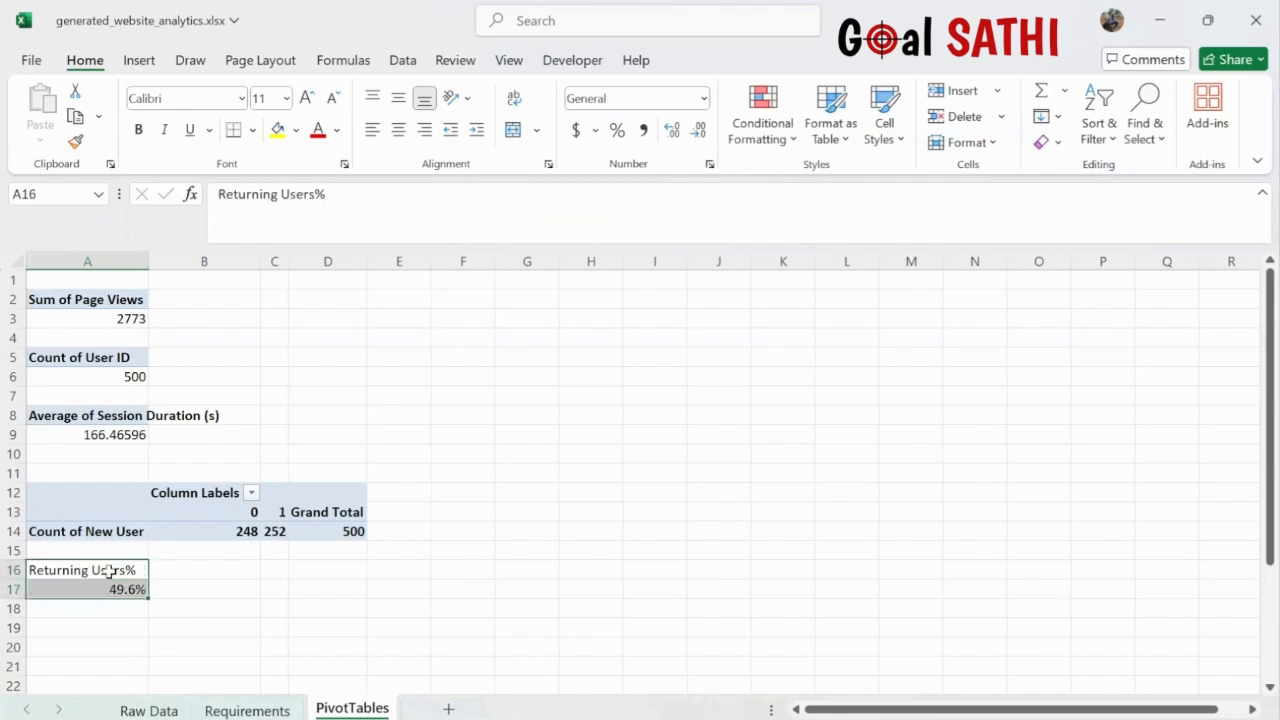
left_click(139, 130)
left_click(404, 352)
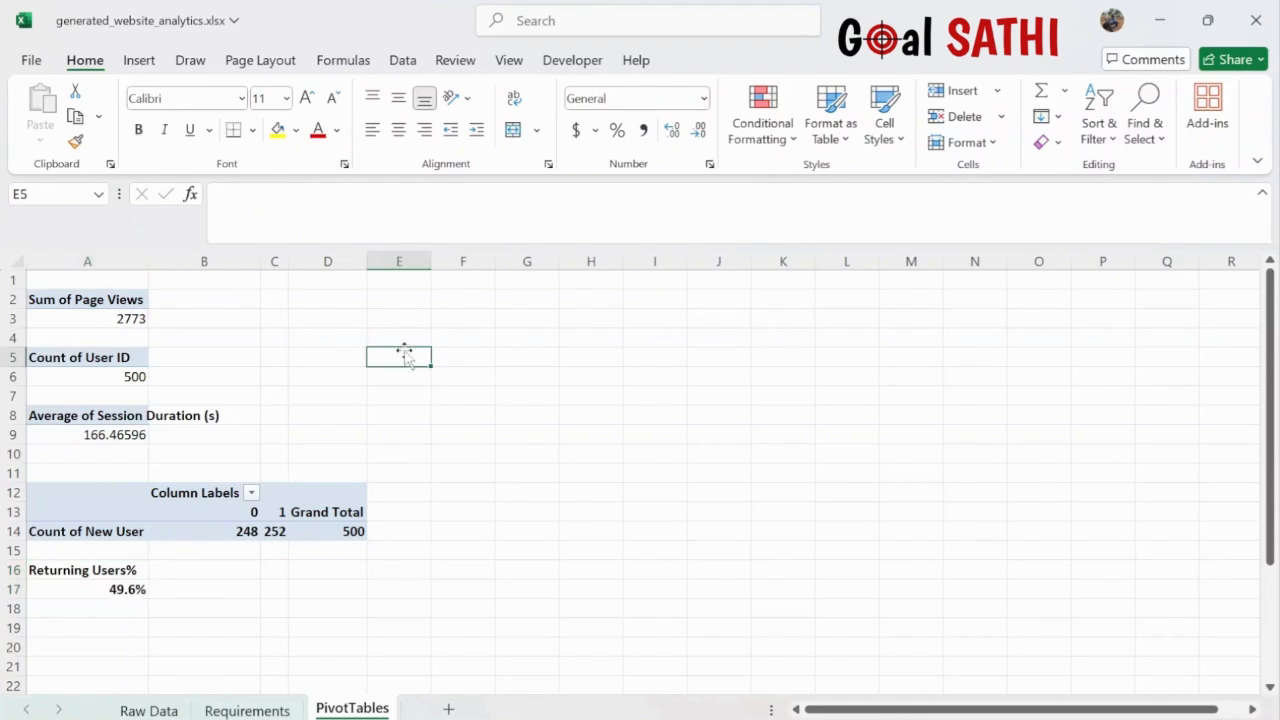
left_click(252, 710)
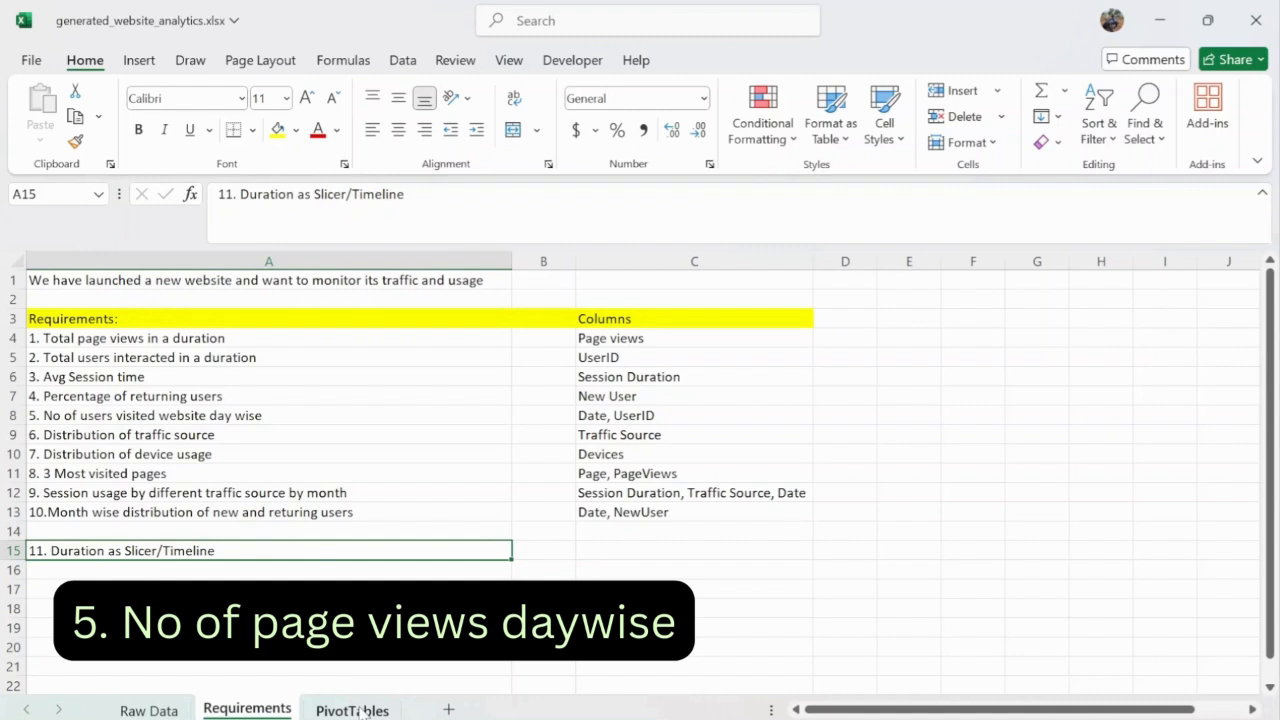
- Edit requirement 5 in A8, replacing the word users with page
double_click(112, 418)
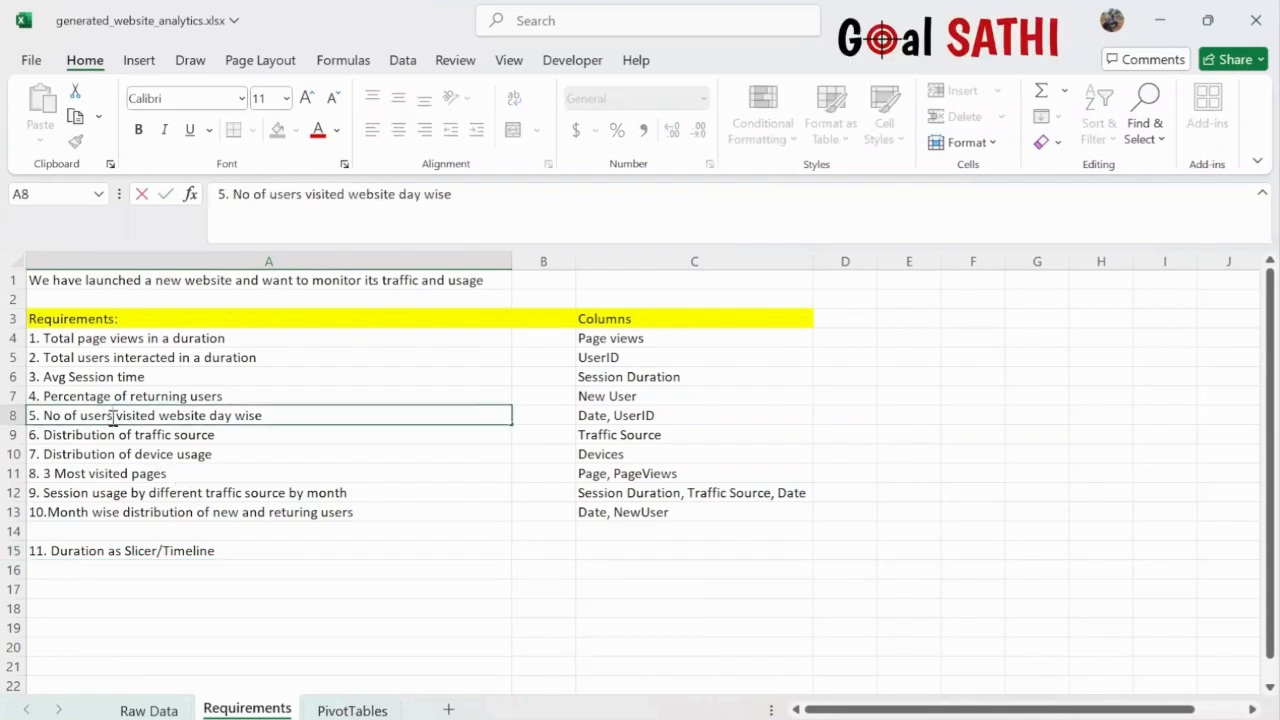
key("BackSpace")
key("BackSpace")
key("BackSpace")
key("BackSpace")
key("BackSpace")
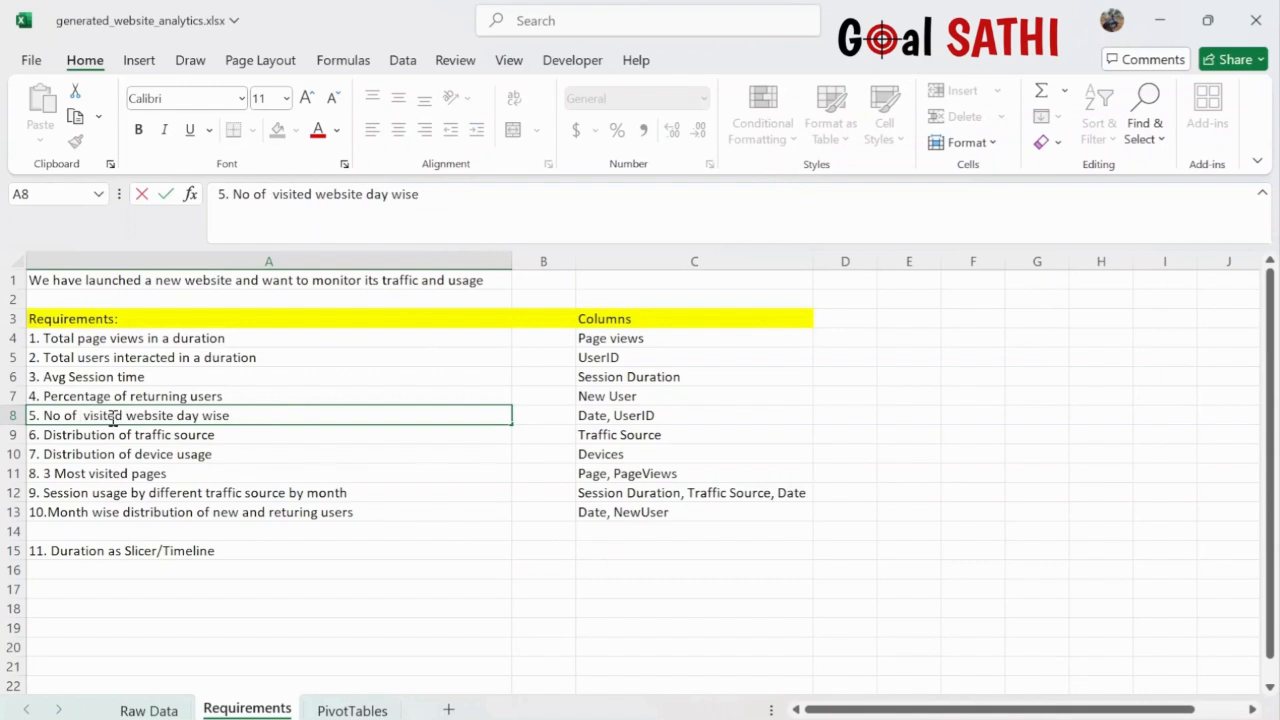
type("page")
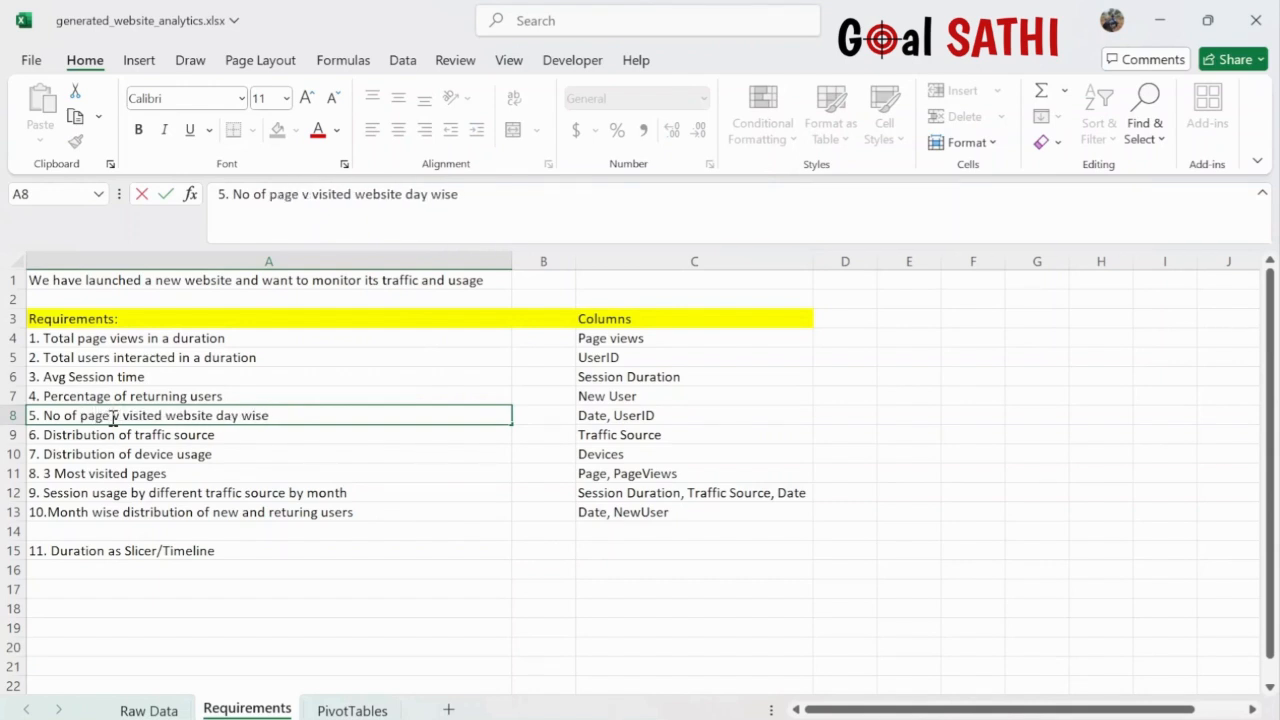
left_click(643, 416)
- Change requirement 5's column note in C8 from UserID to PageViews
triple_click(643, 416)
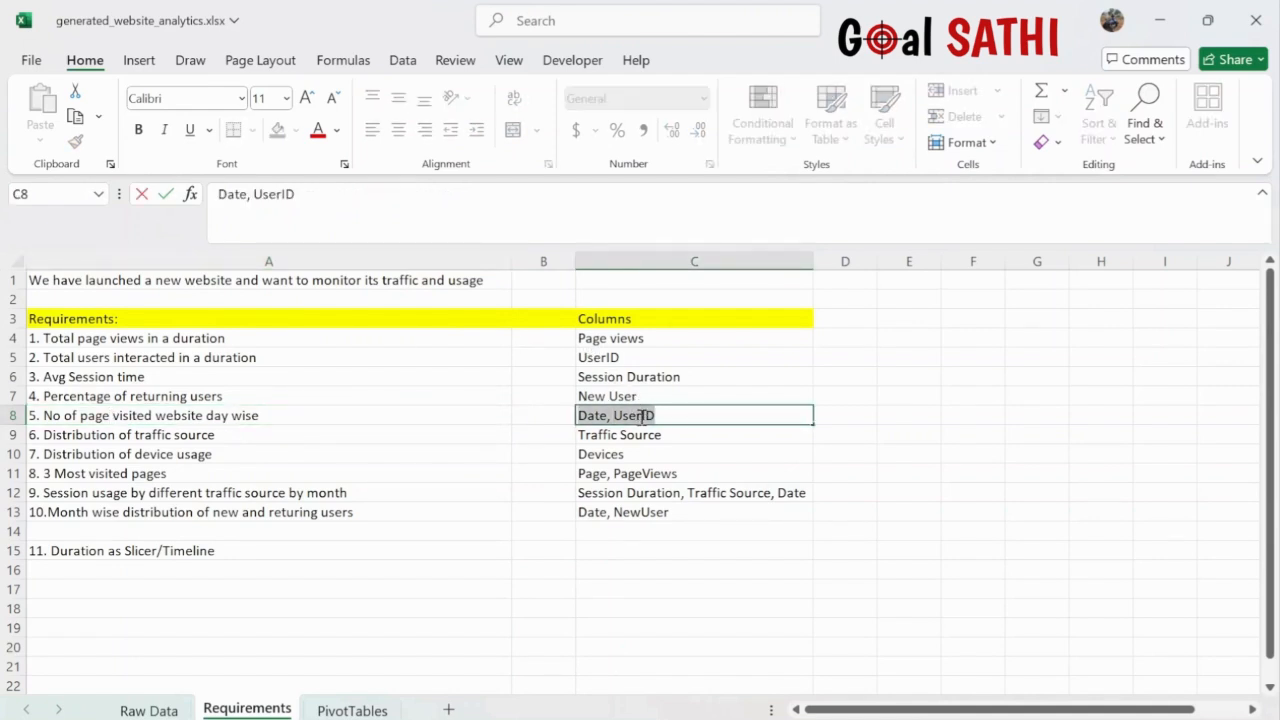
double_click(643, 416)
type("Page")
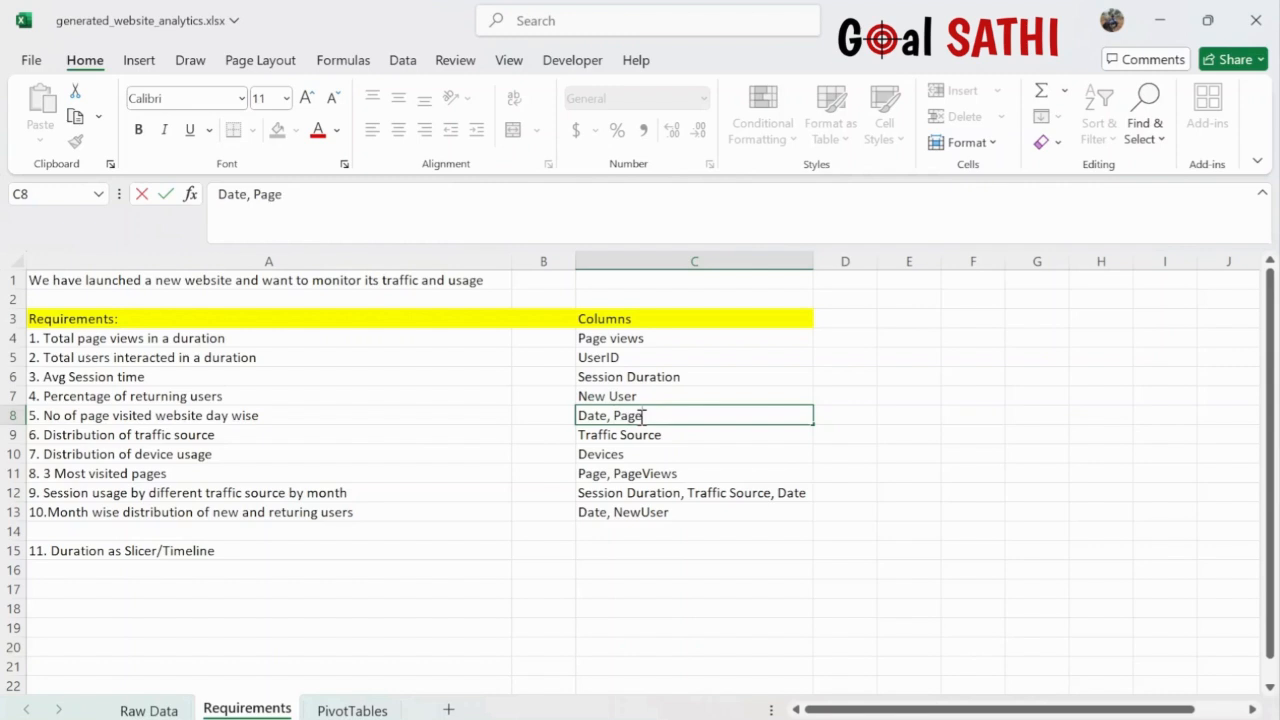
type("Views")
key("ctrl+Return")
left_click(352, 710)
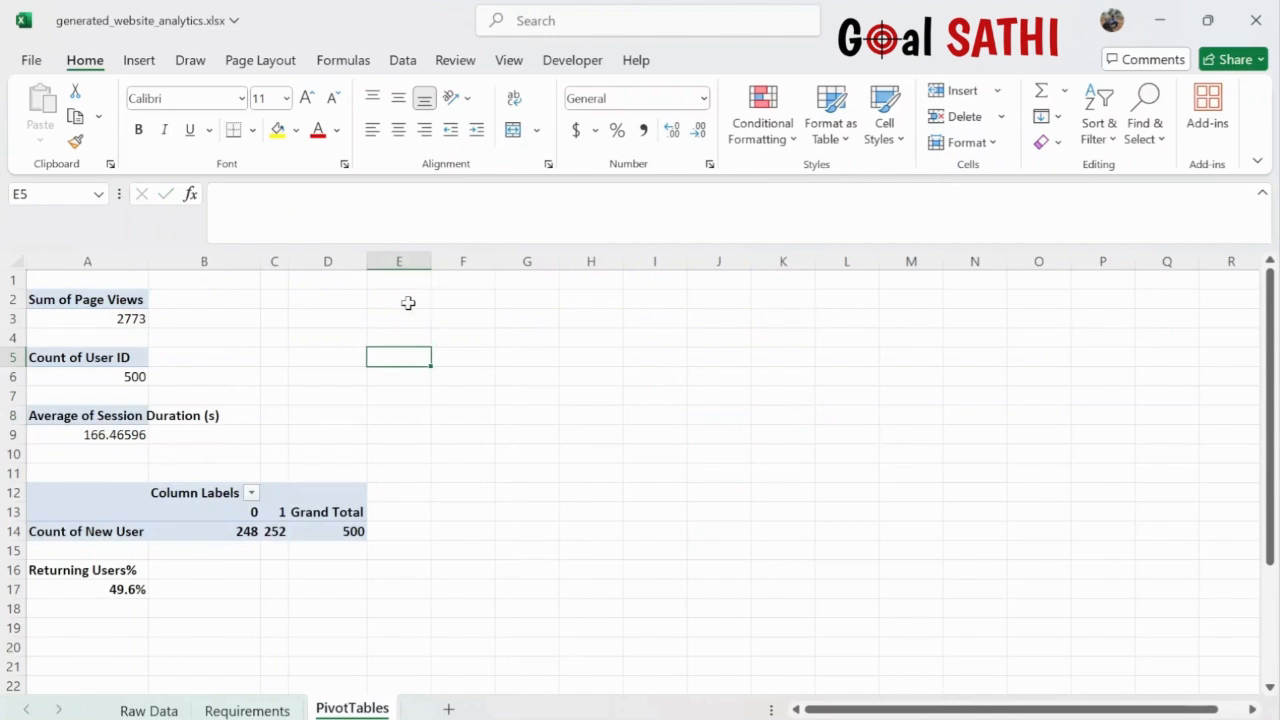
- Create an empty PivotTable from the whole Raw Data table, placed at PivotTables!F2
left_click(148, 710)
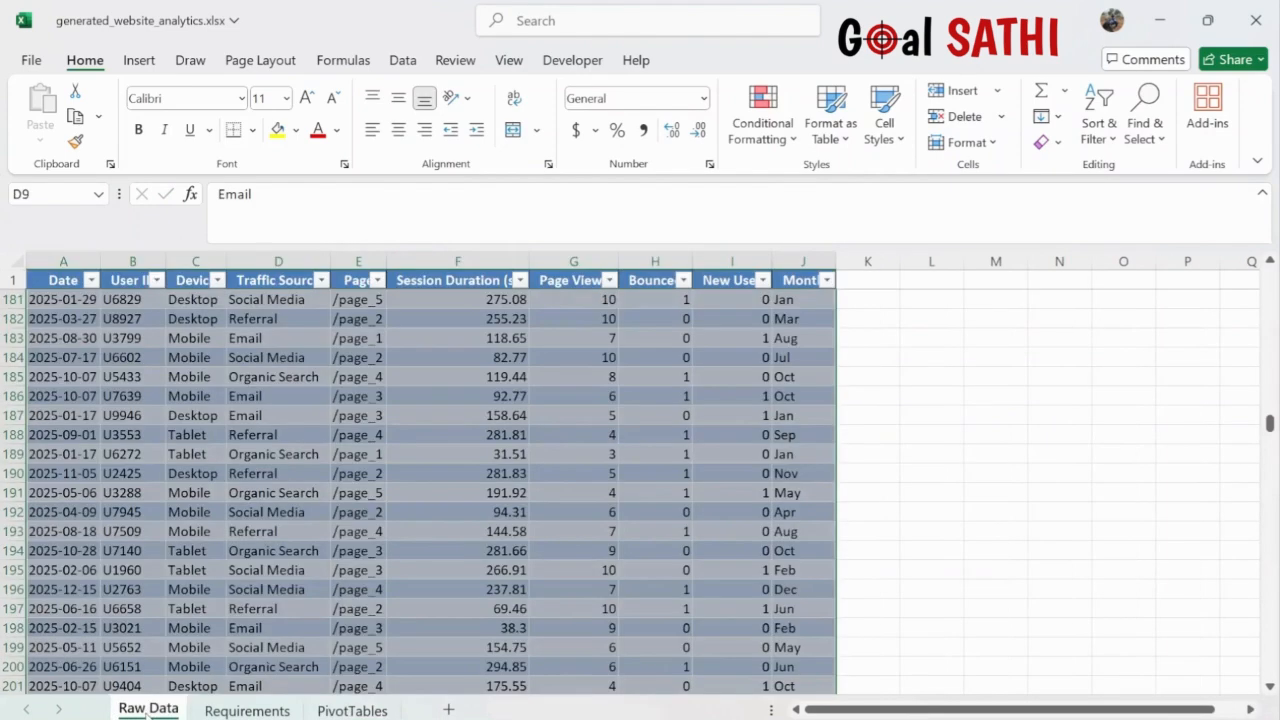
left_click(318, 410)
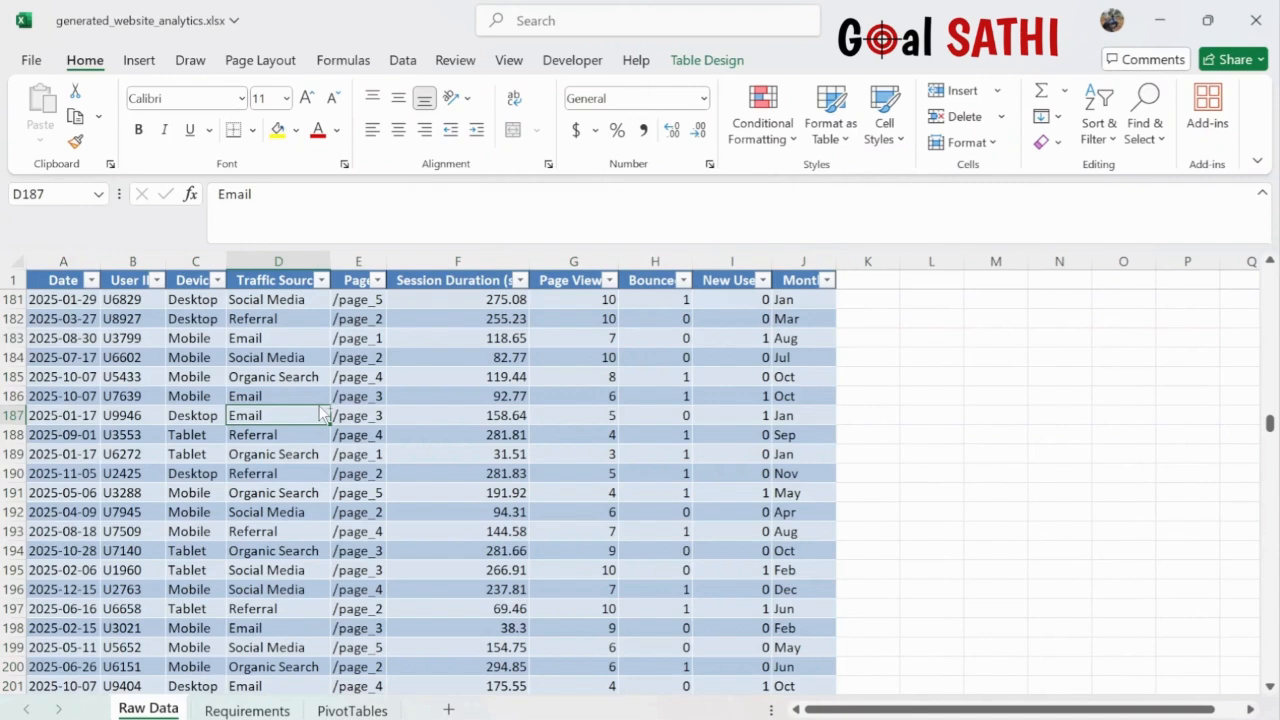
key("ctrl+a")
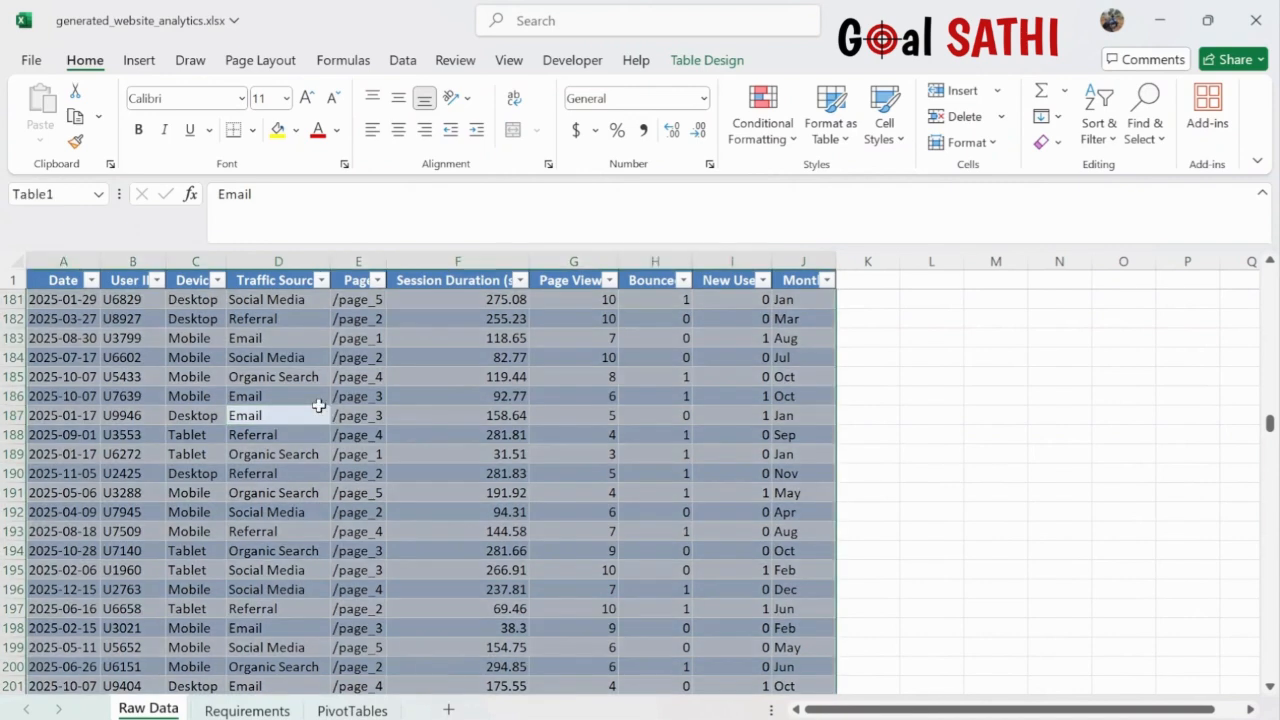
left_click(139, 62)
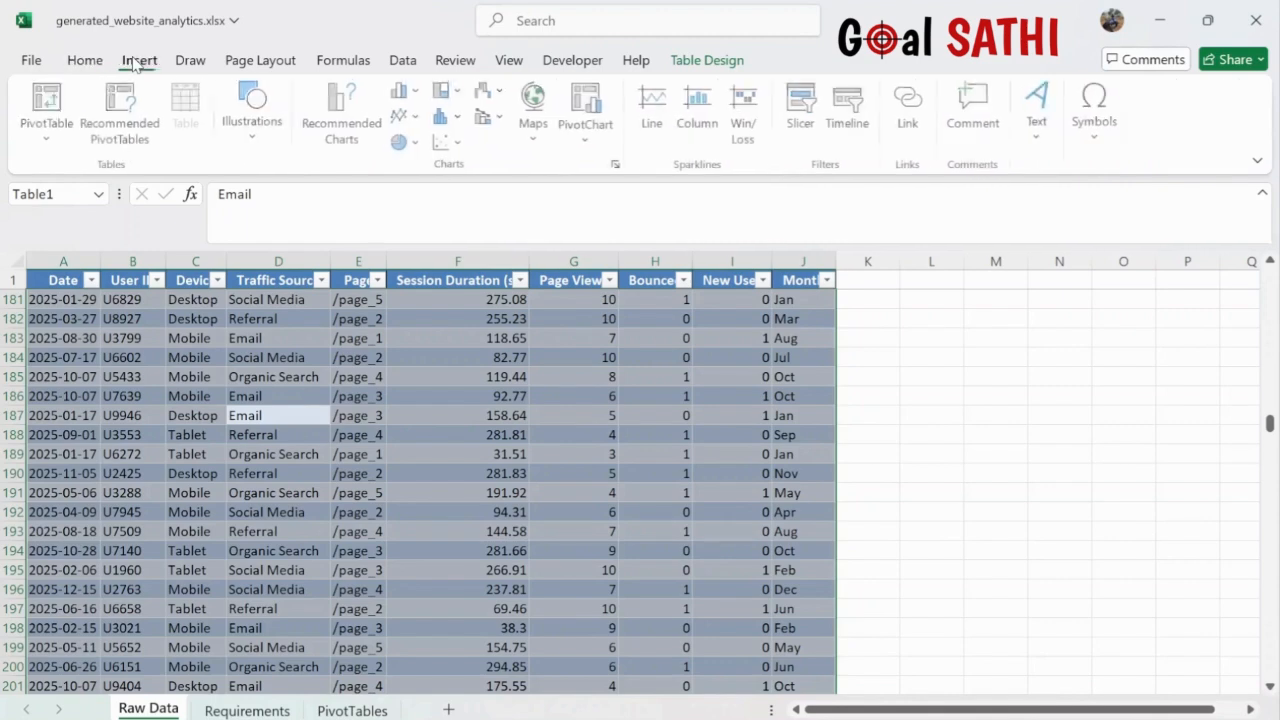
left_click(48, 100)
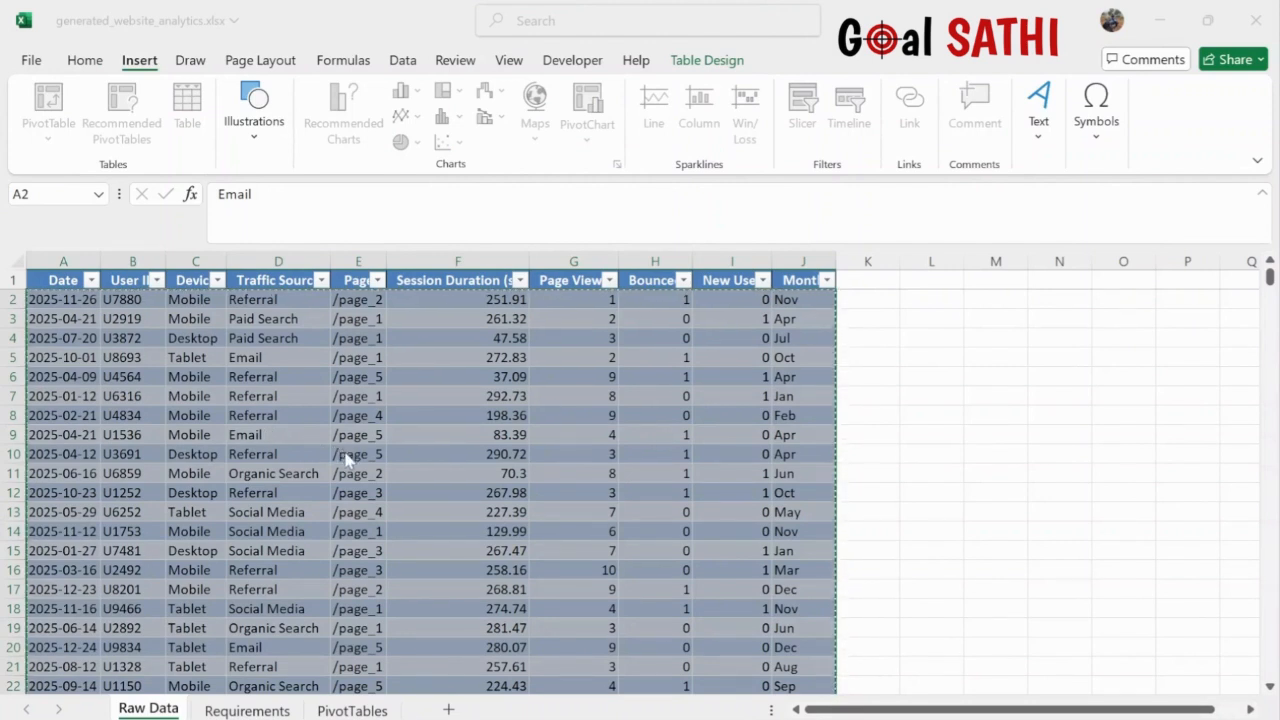
left_click(243, 507)
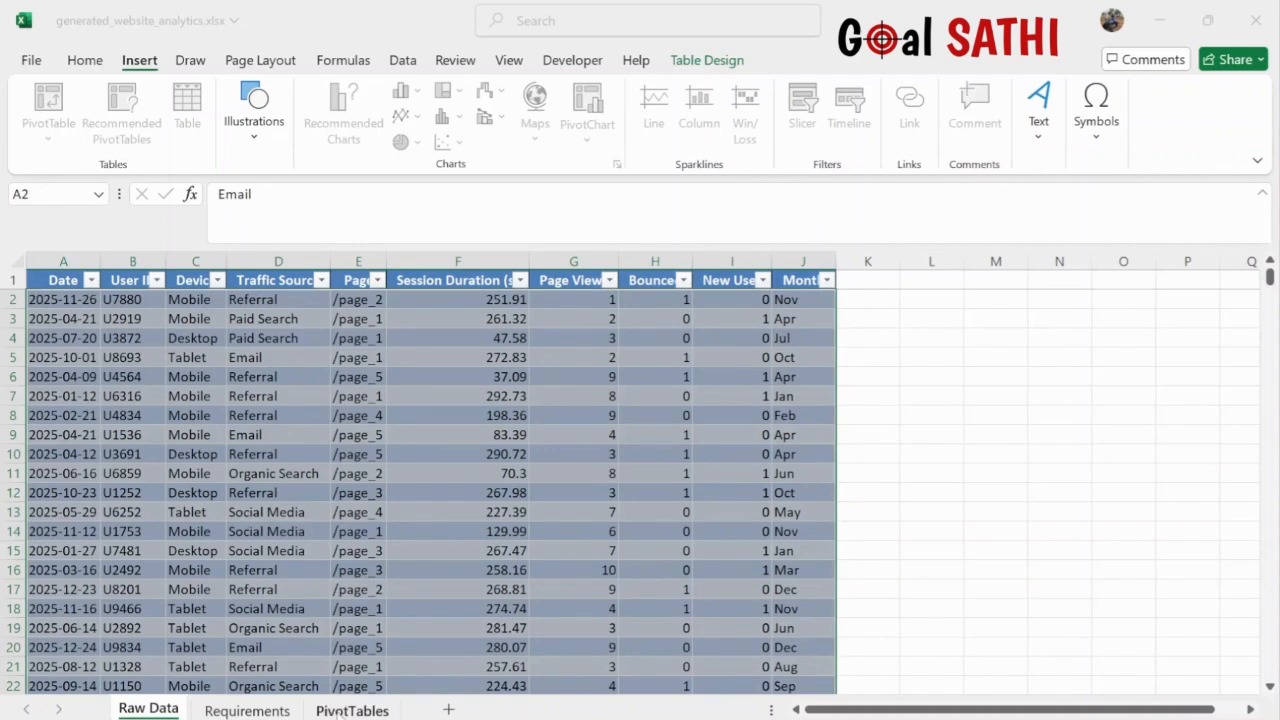
left_click(352, 711)
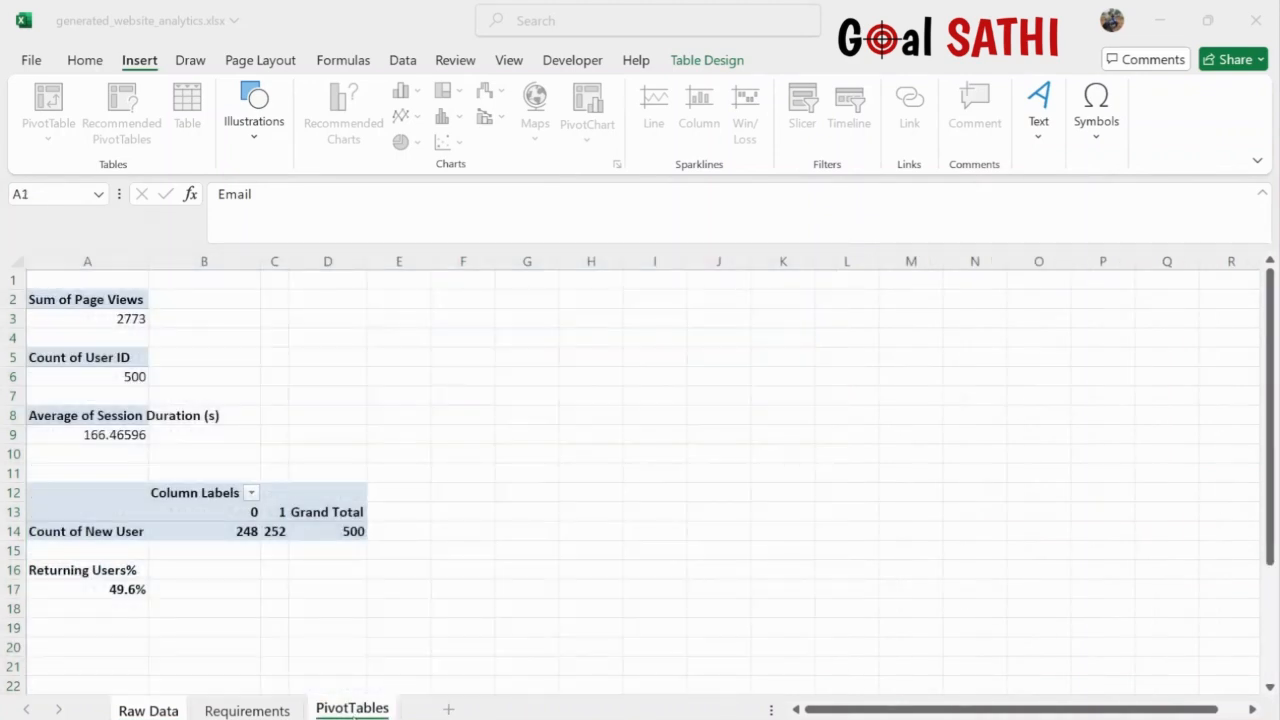
left_click(453, 296)
key("ctrl+c")
key("Return")
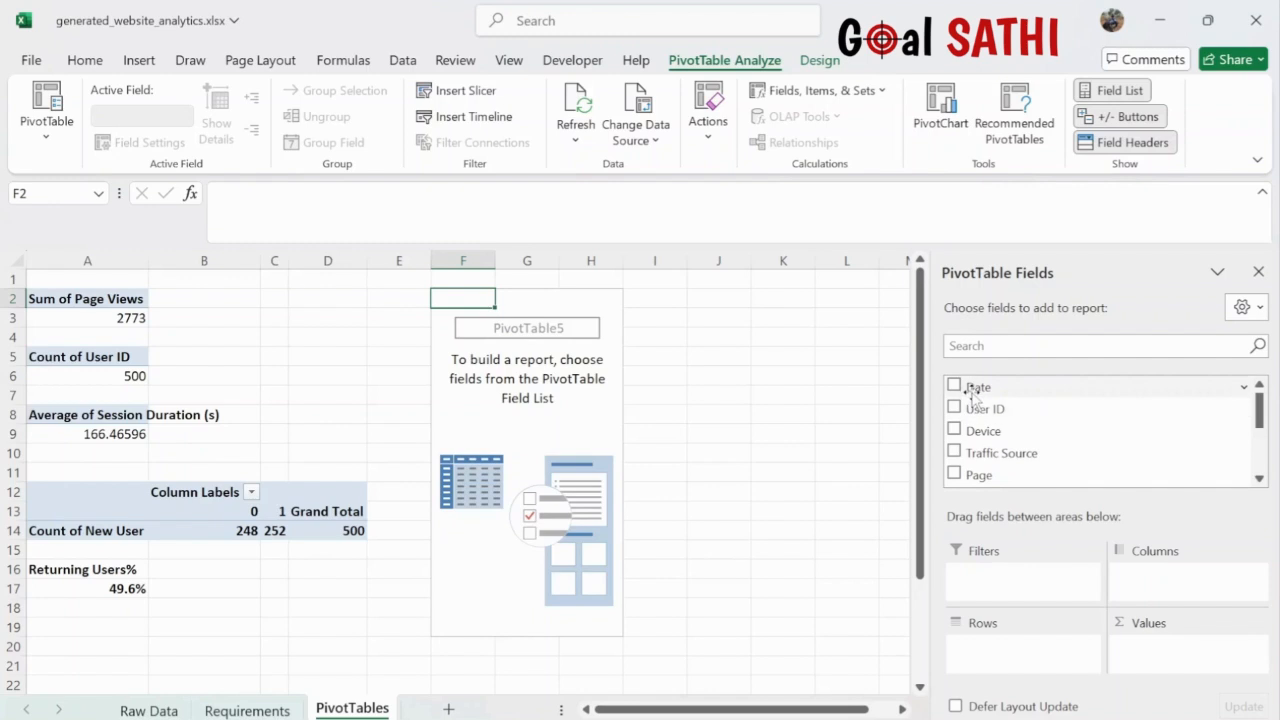
- Put Date in the pivot's Rows and Sum of Page Views in its Values
left_click_drag(982, 388, 997, 651)
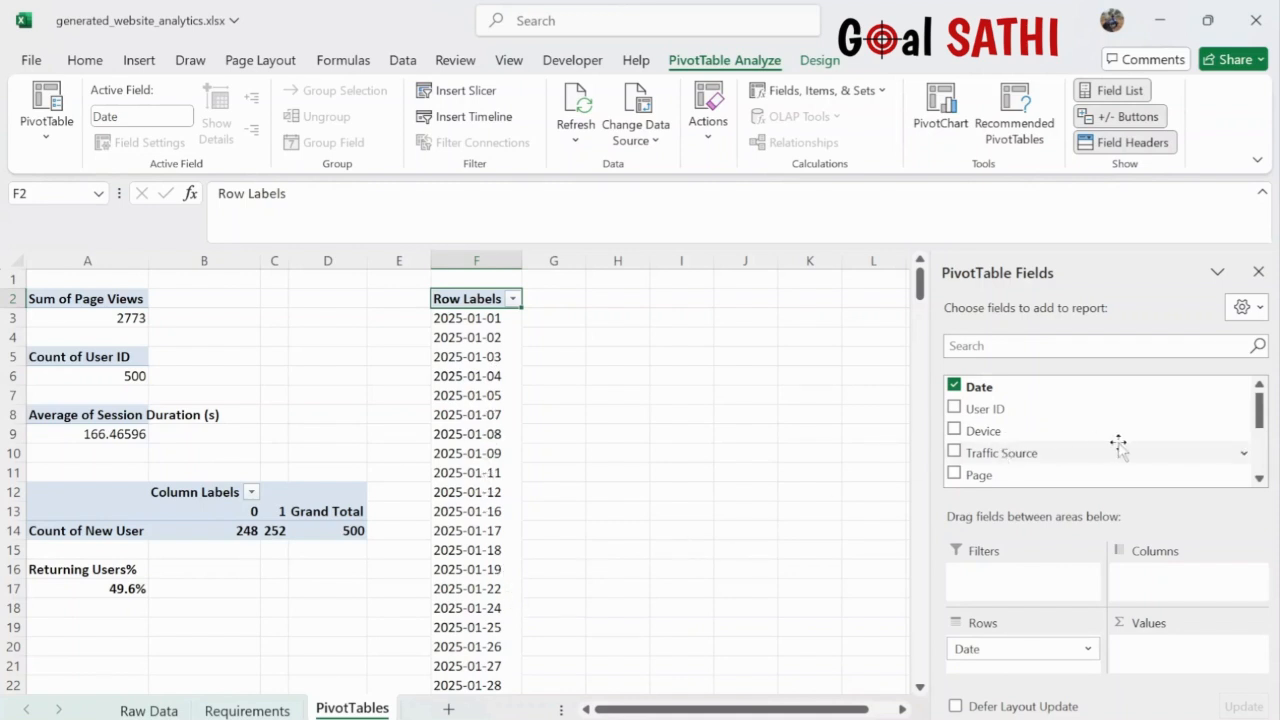
scroll(1266, 456, "down", 2)
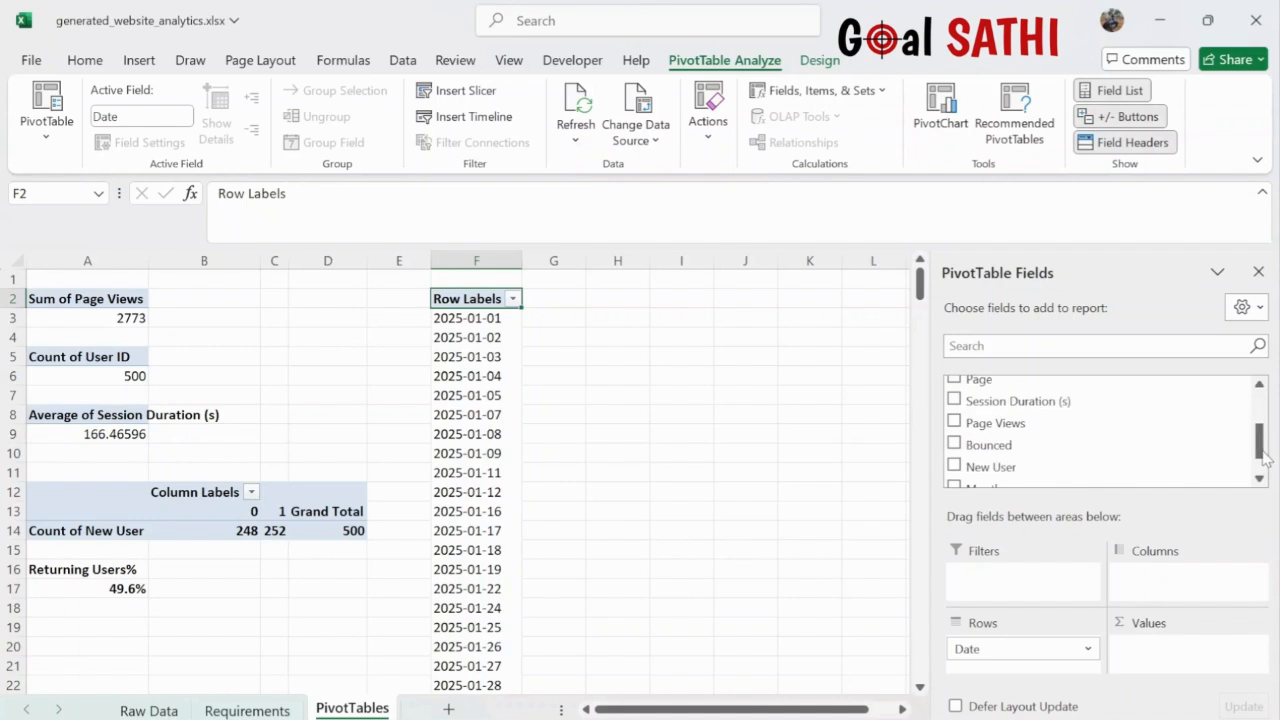
scroll(1266, 468, "down", 1)
mouse_move(1262, 463)
left_mouse_down()
mouse_move(1260, 441)
mouse_move(1261, 456)
left_mouse_up()
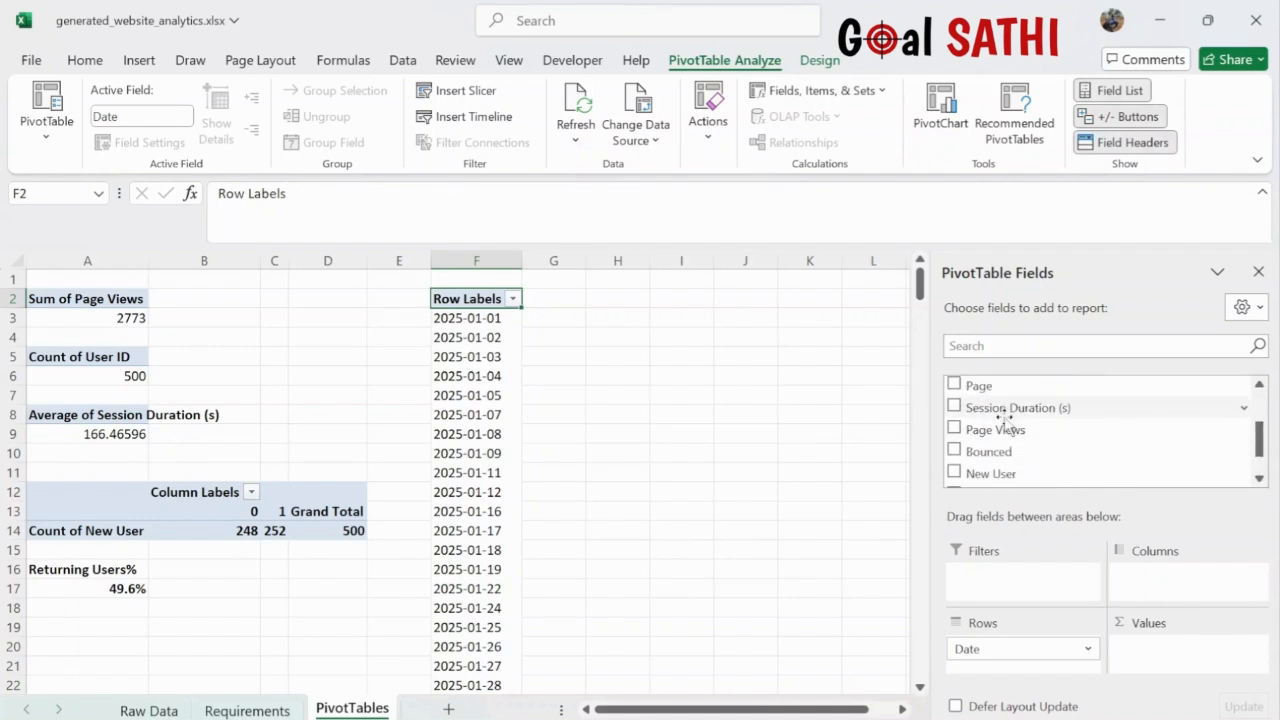
left_click_drag(1012, 432, 1158, 650)
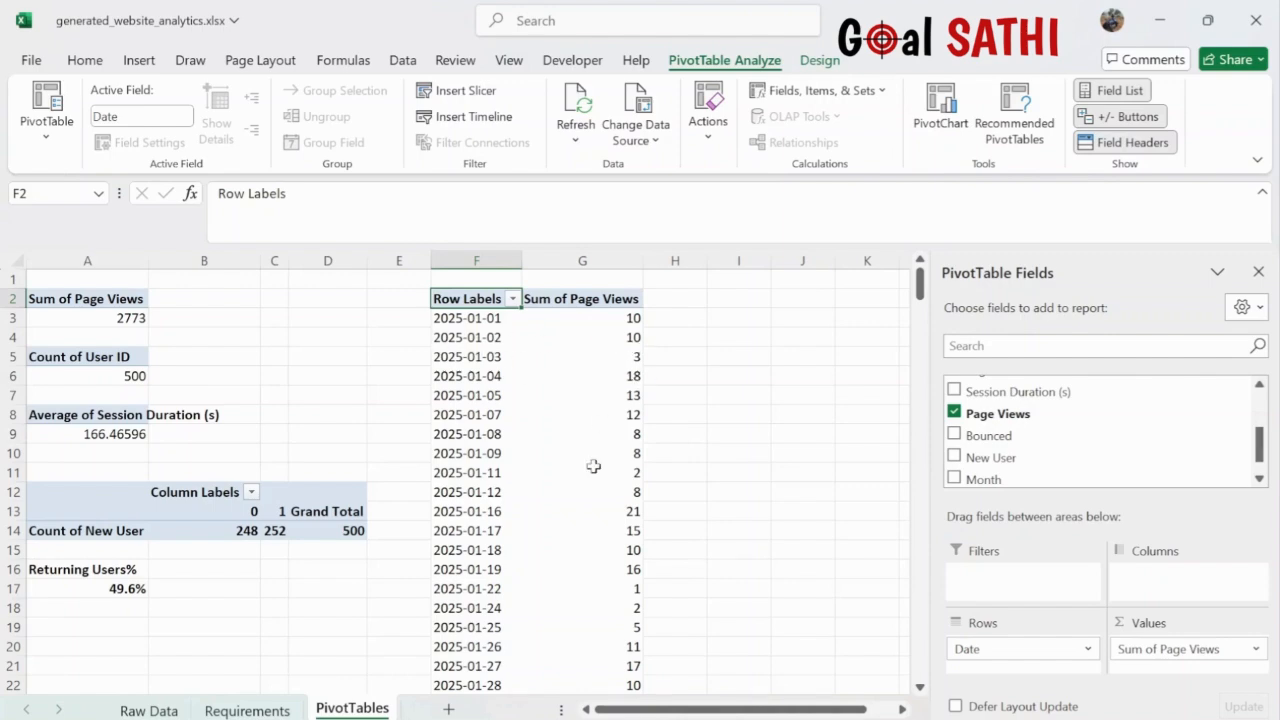
- Delete the pivot's 2773 Grand Total row at F274
scroll(592, 465, "down", 6)
scroll(593, 466, "down", 20)
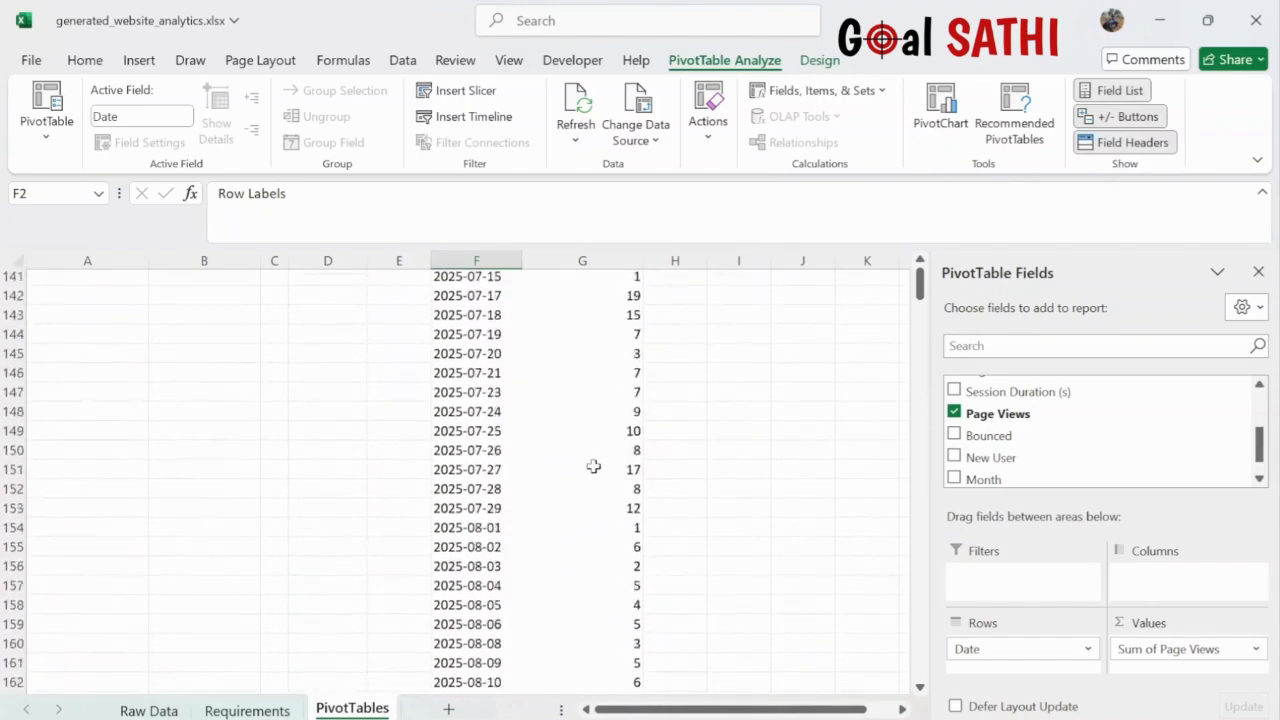
scroll(593, 466, "down", 20)
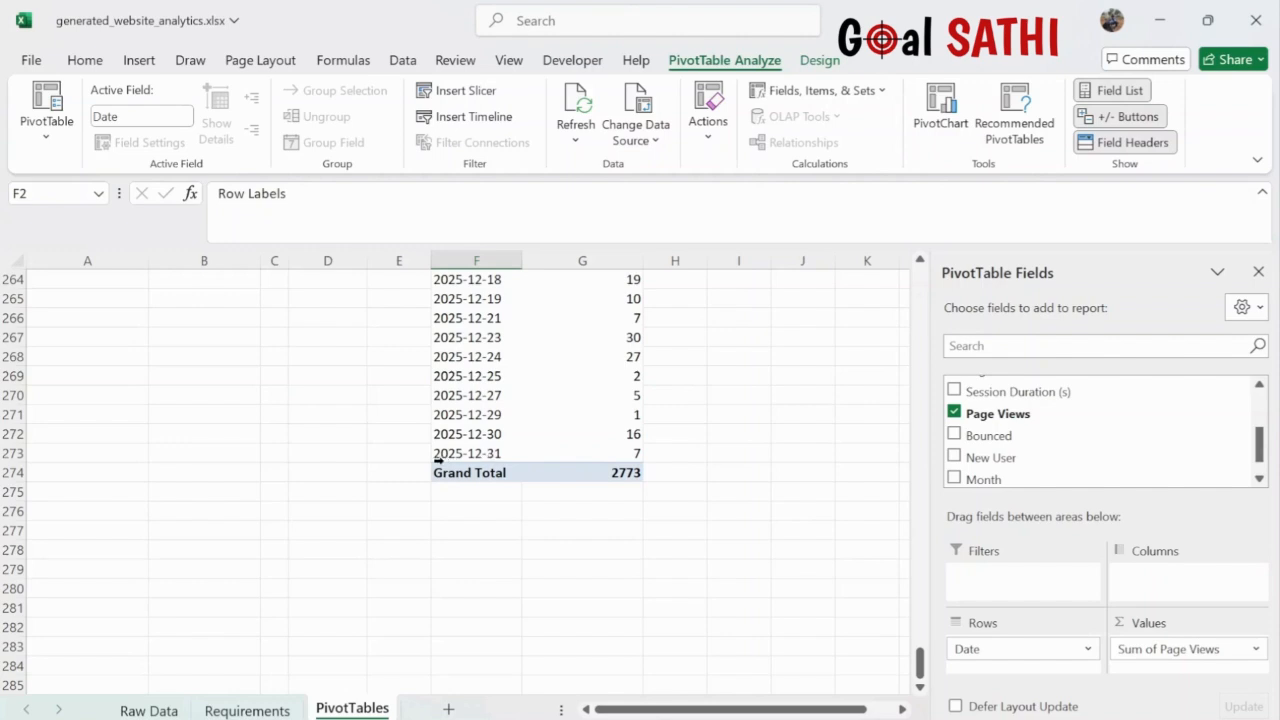
scroll(505, 453, "up", 20)
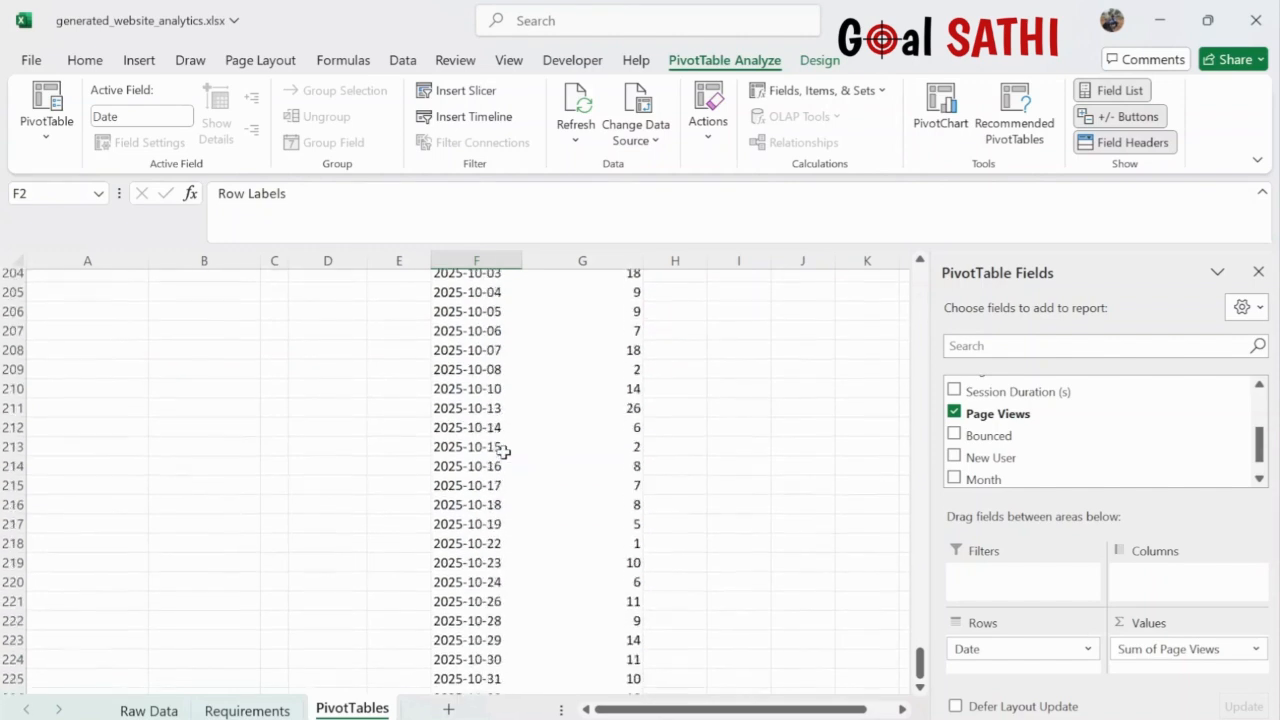
scroll(505, 453, "down", 14)
scroll(505, 453, "down", 8)
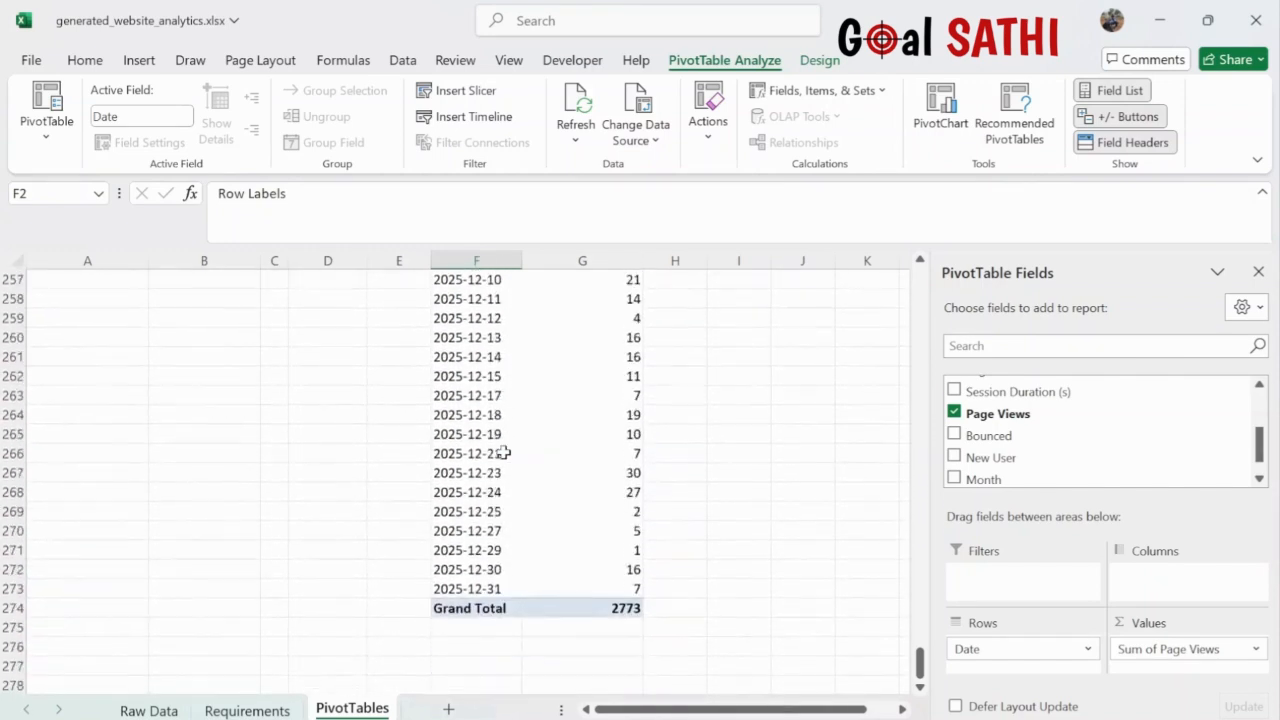
scroll(497, 443, "up", 1)
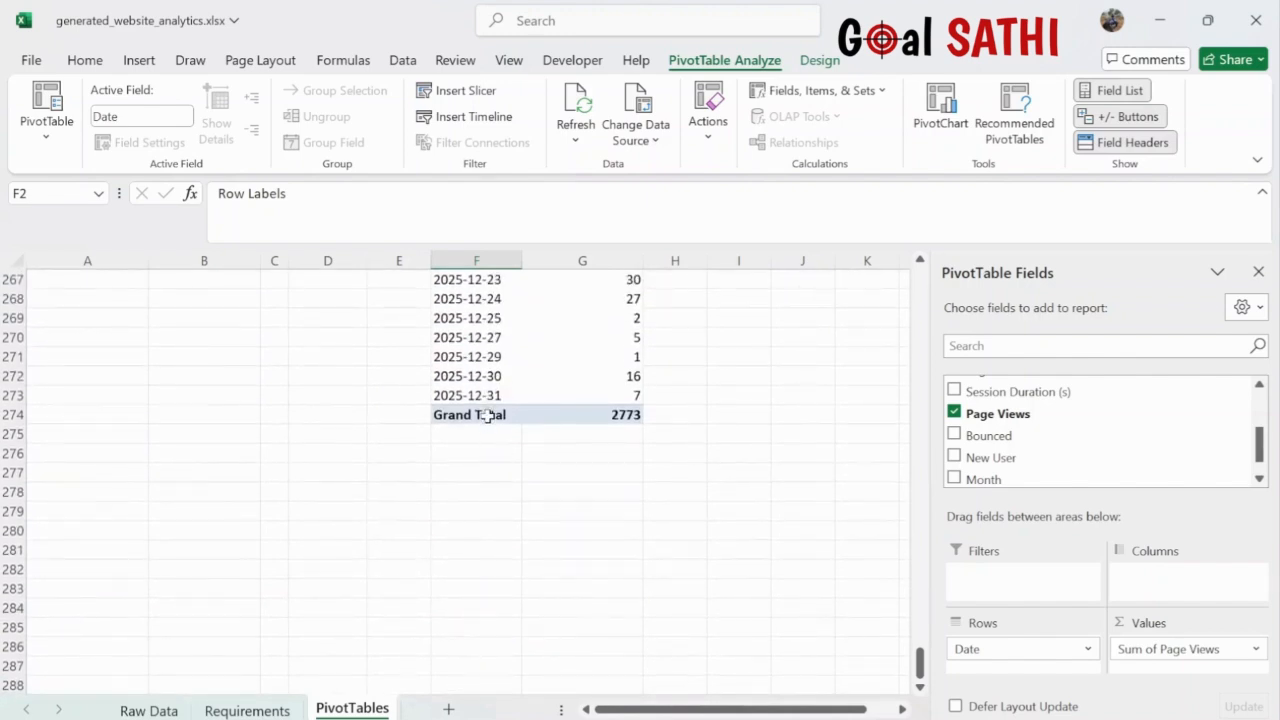
left_click(487, 415)
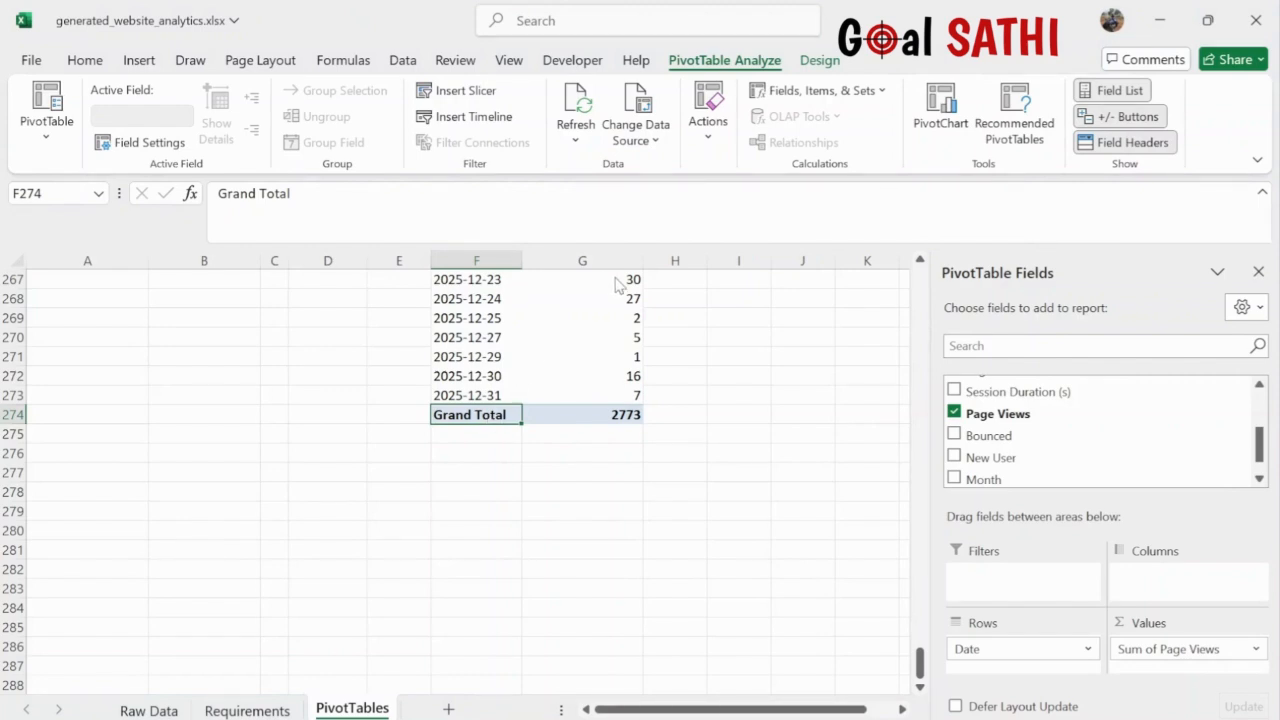
key("Delete")
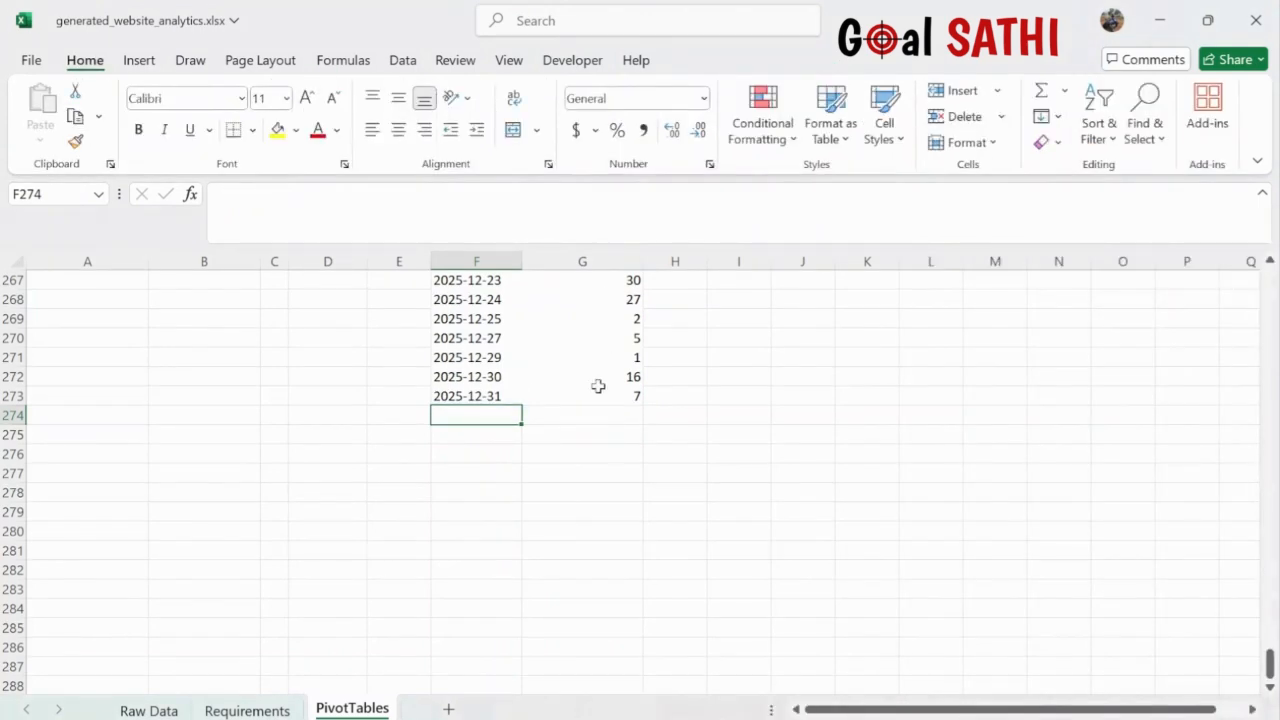
- With cell G5 of the daily page views pivot selected, bring up Recommended Charts
scroll(598, 386, "up", 3)
scroll(598, 386, "up", 20)
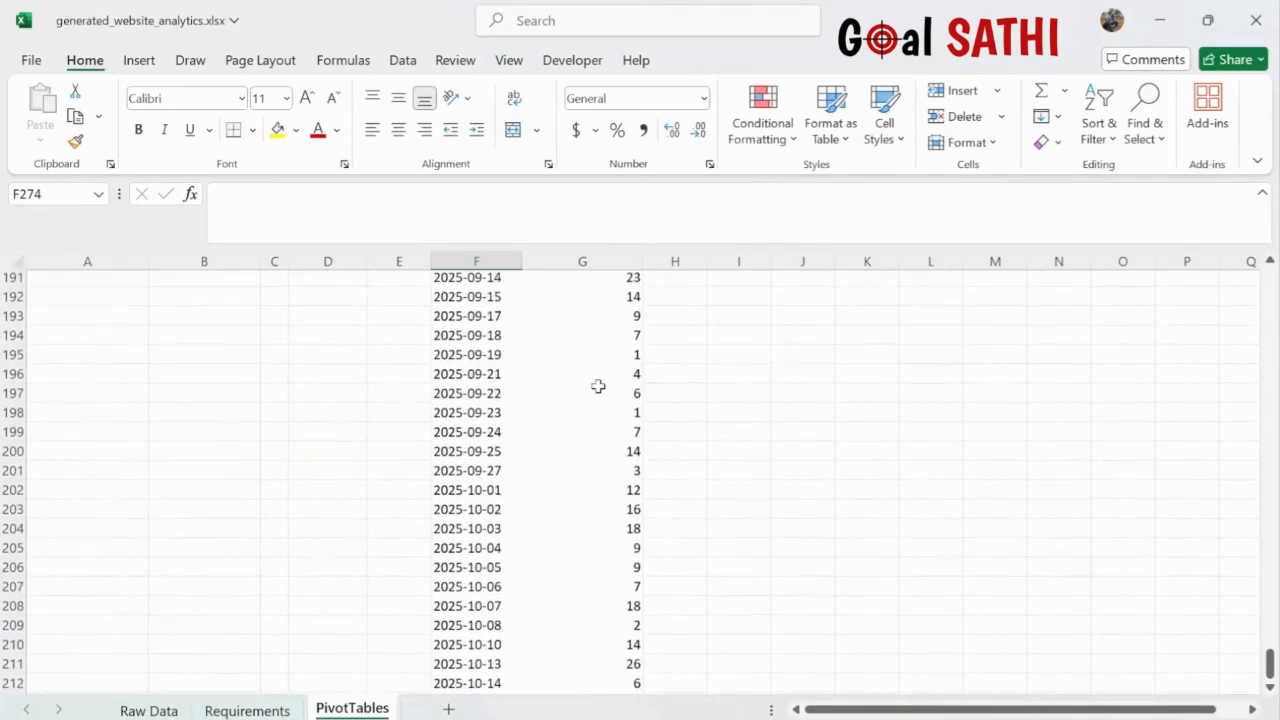
scroll(598, 386, "up", 20)
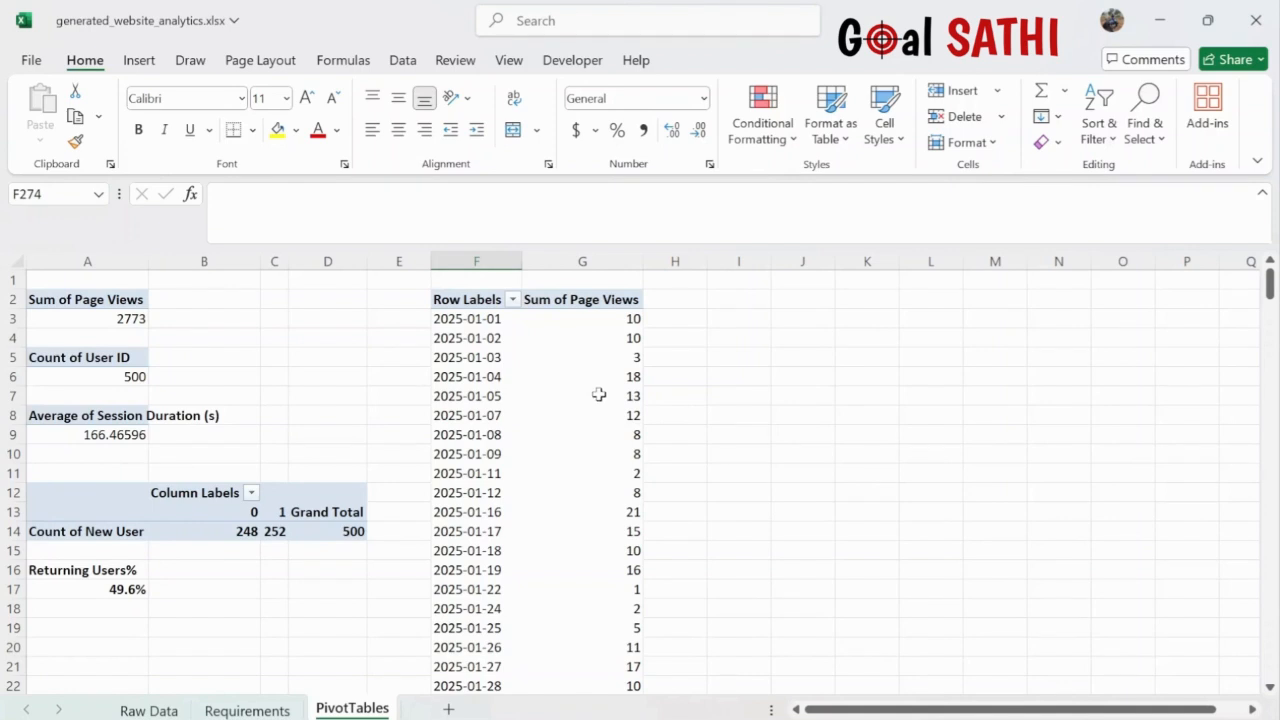
left_click(598, 395)
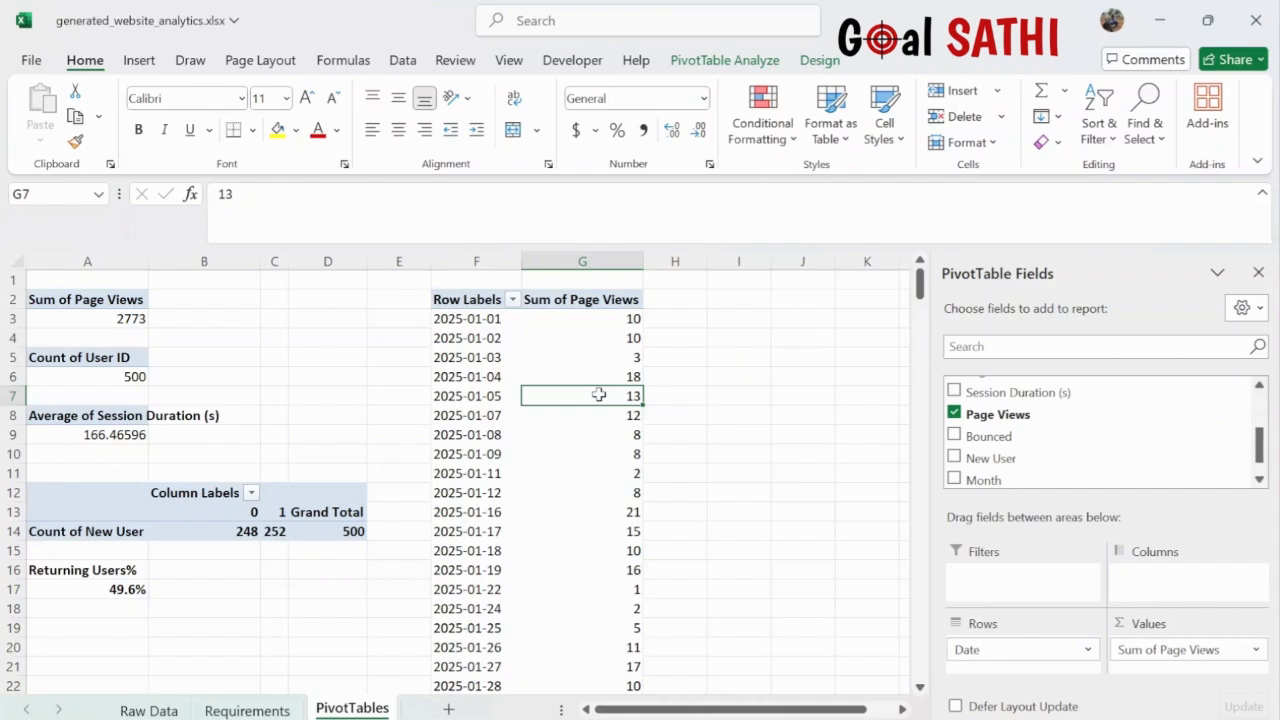
left_click(718, 60)
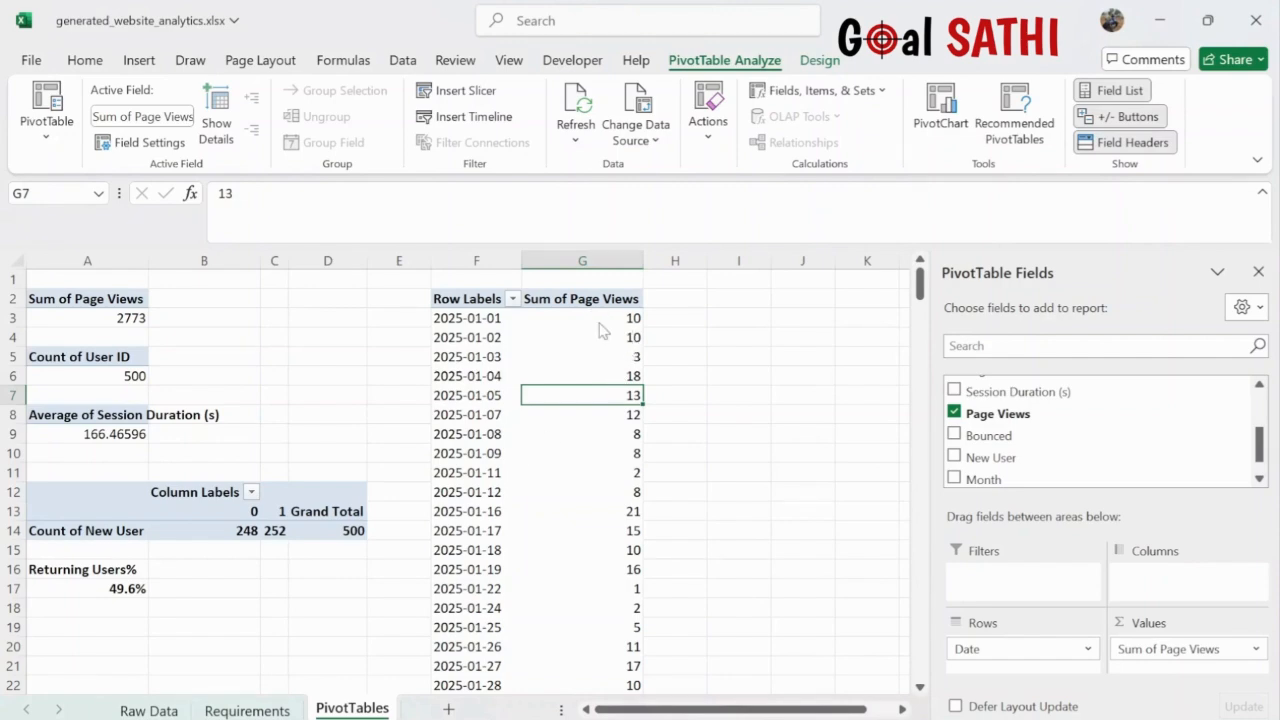
scroll(593, 469, "down", 12)
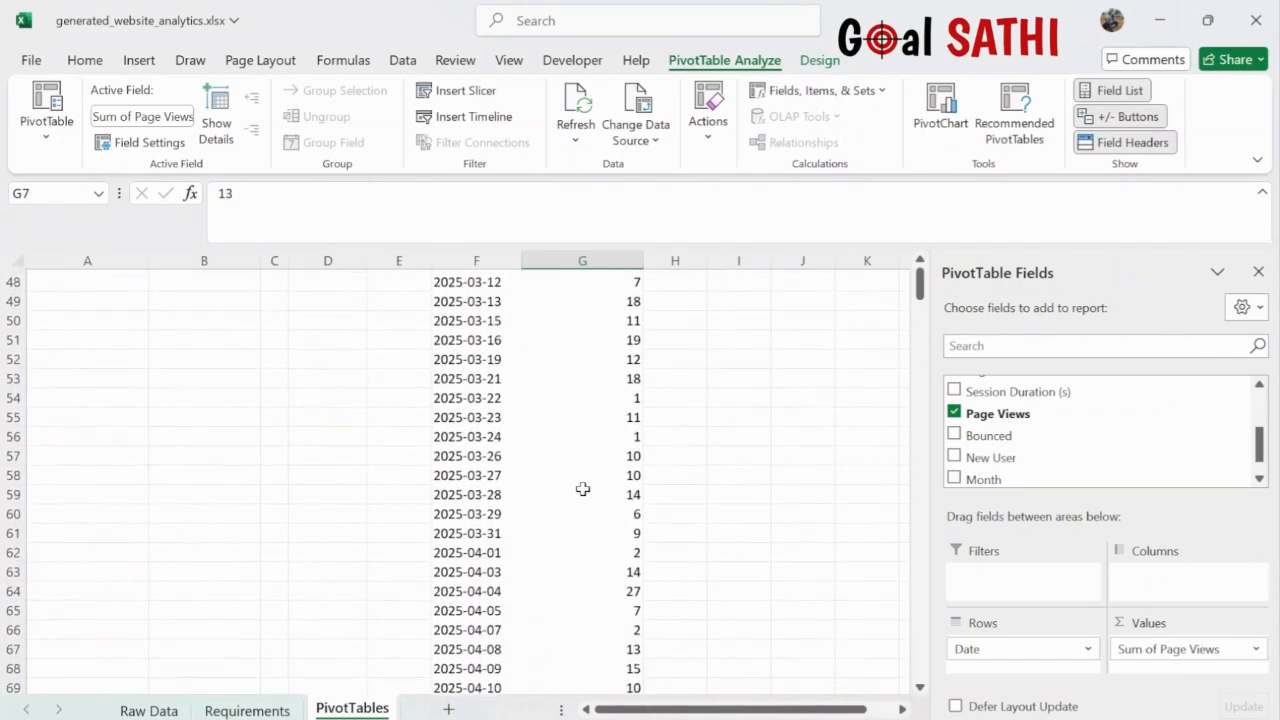
scroll(583, 489, "up", 12)
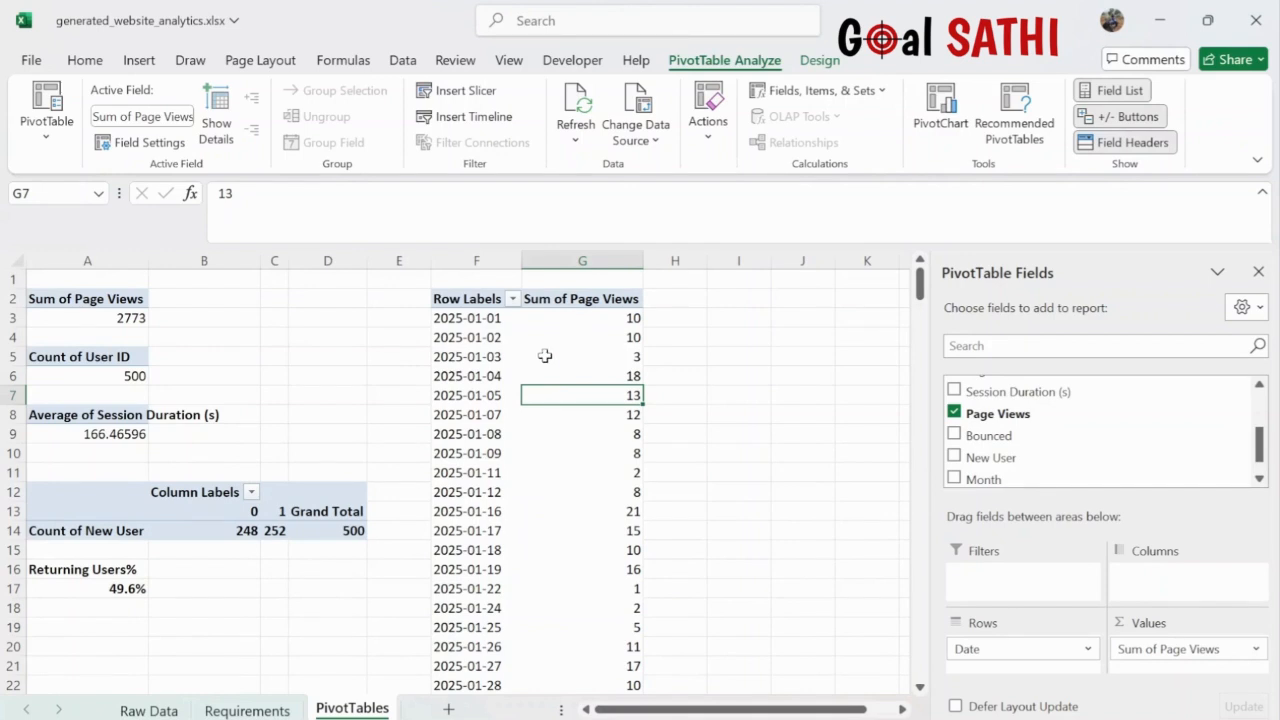
left_click(545, 356)
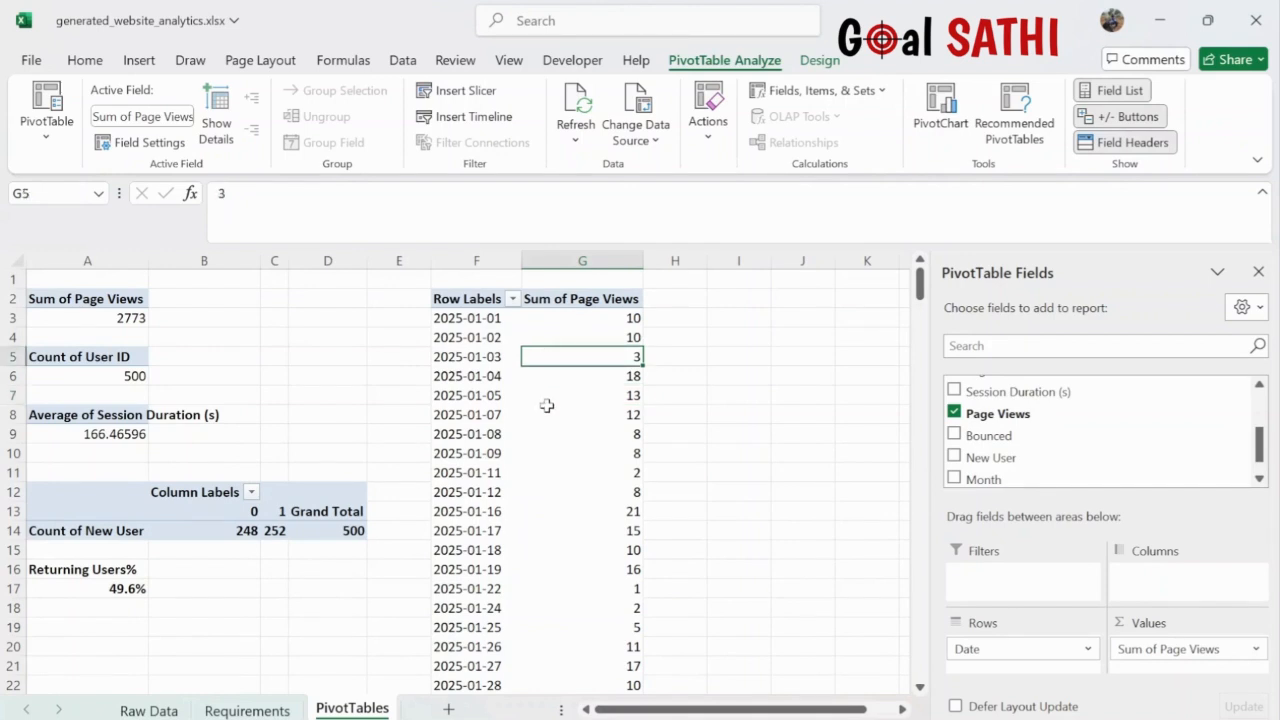
left_click(139, 61)
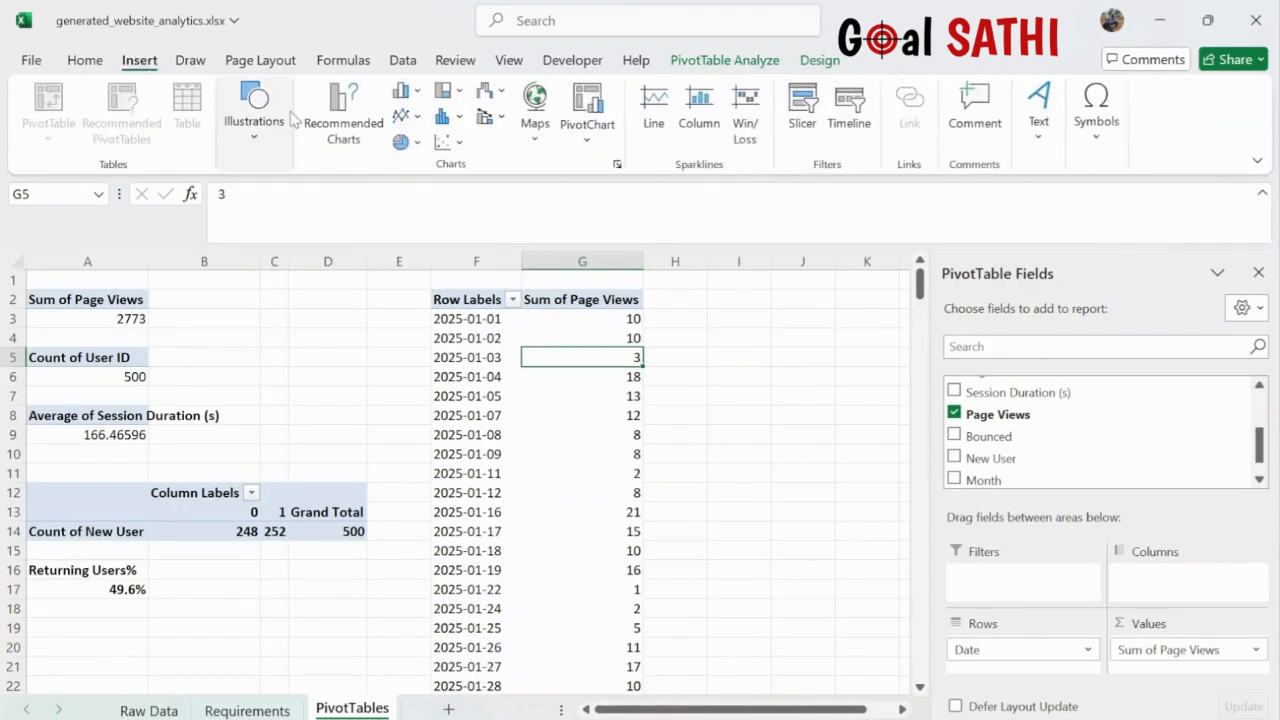
left_click(348, 124)
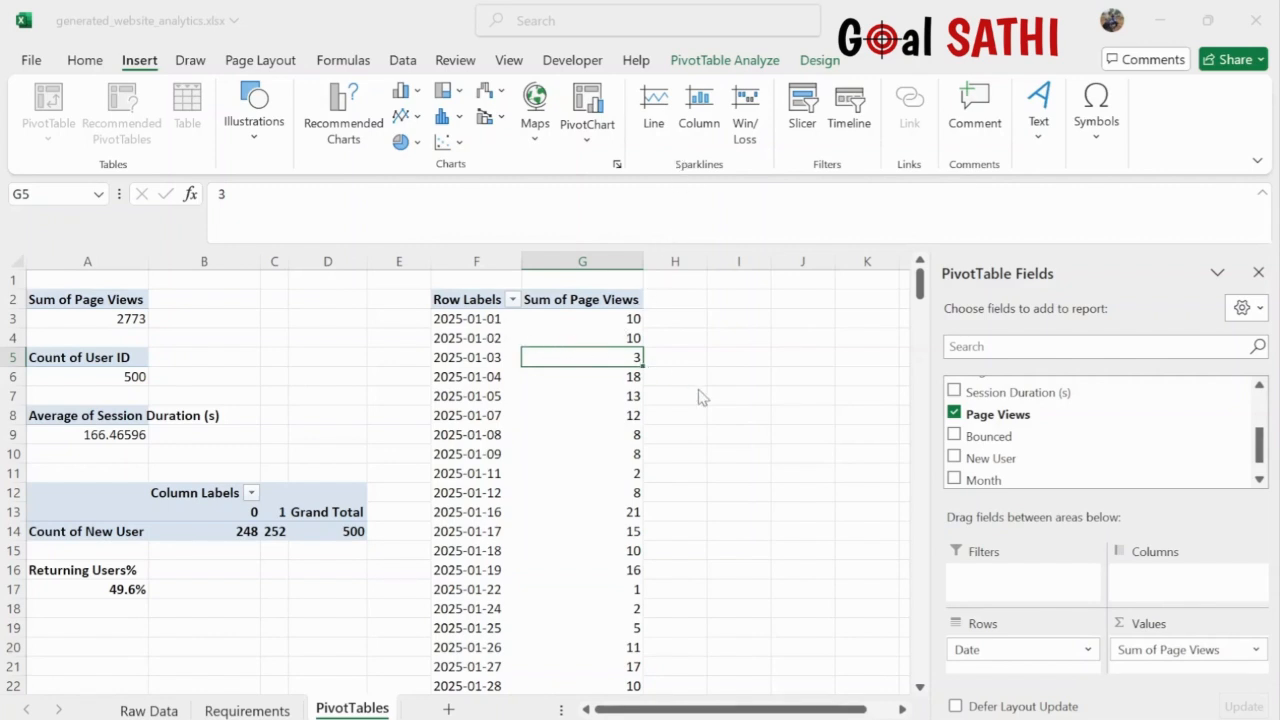
- Insert a line PivotChart of page views by date, widen it, and remove its title and legend
left_click(844, 650)
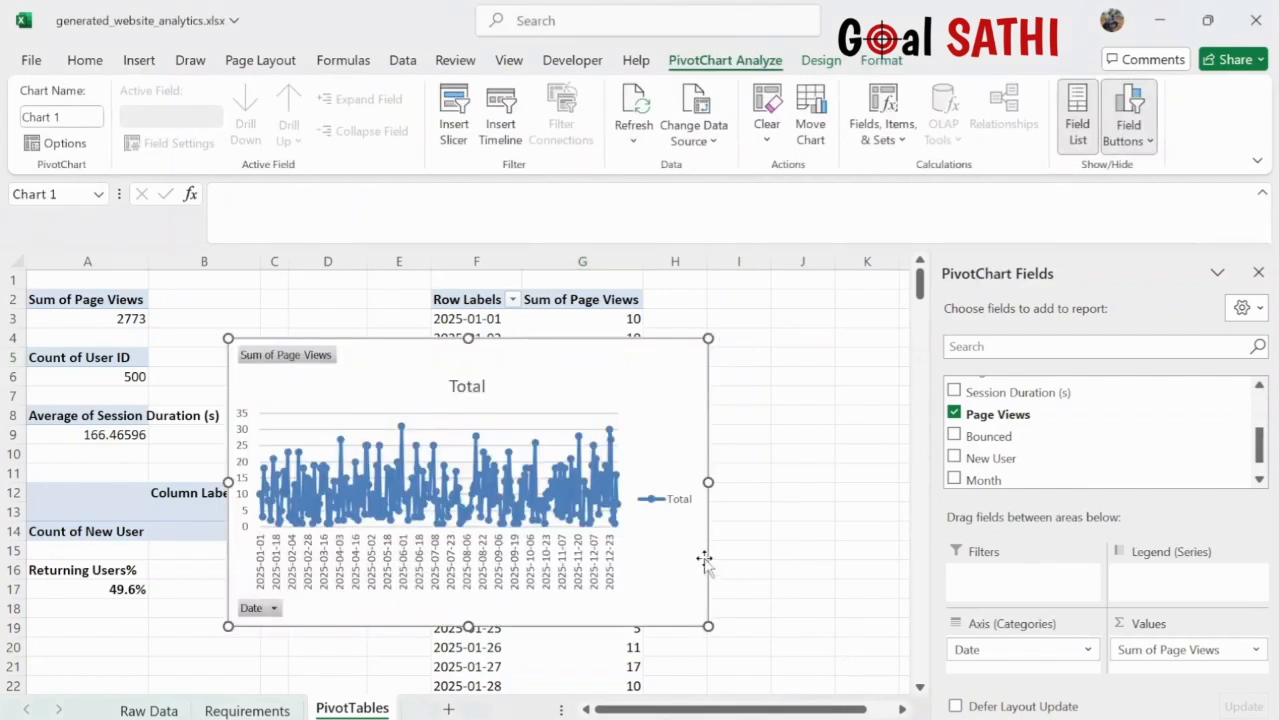
left_click_drag(714, 485, 798, 482)
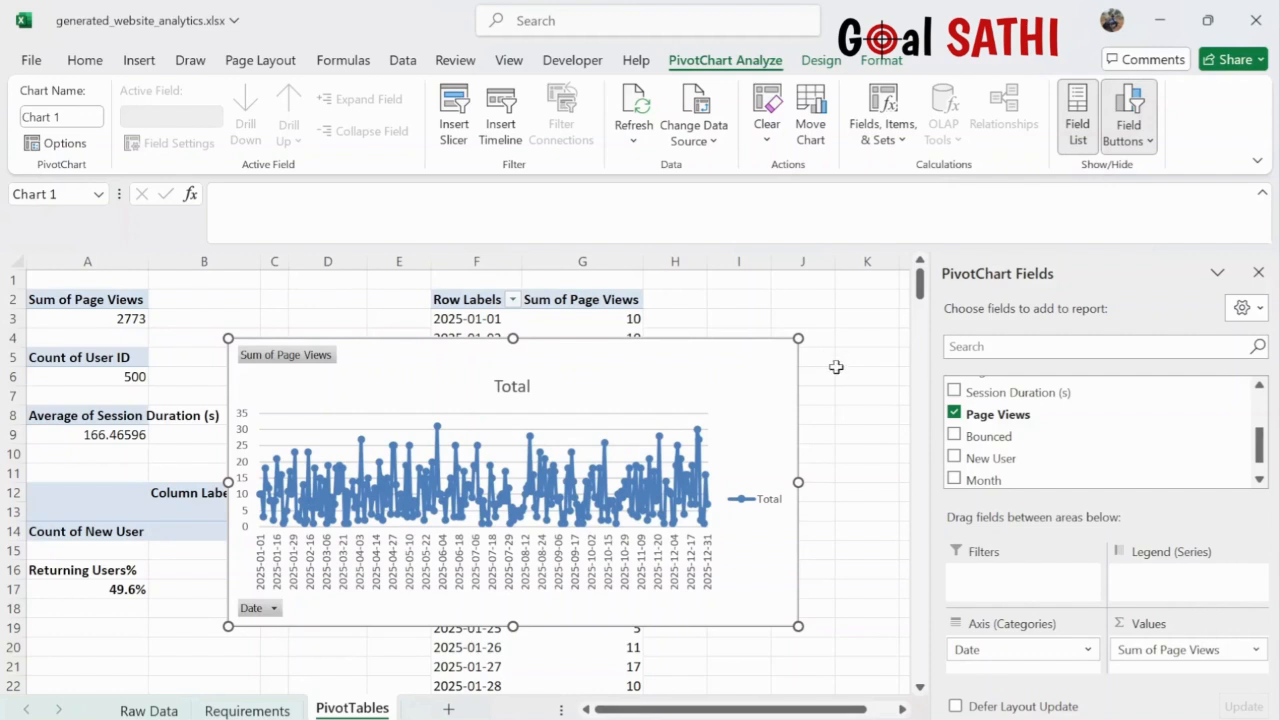
left_click(867, 430)
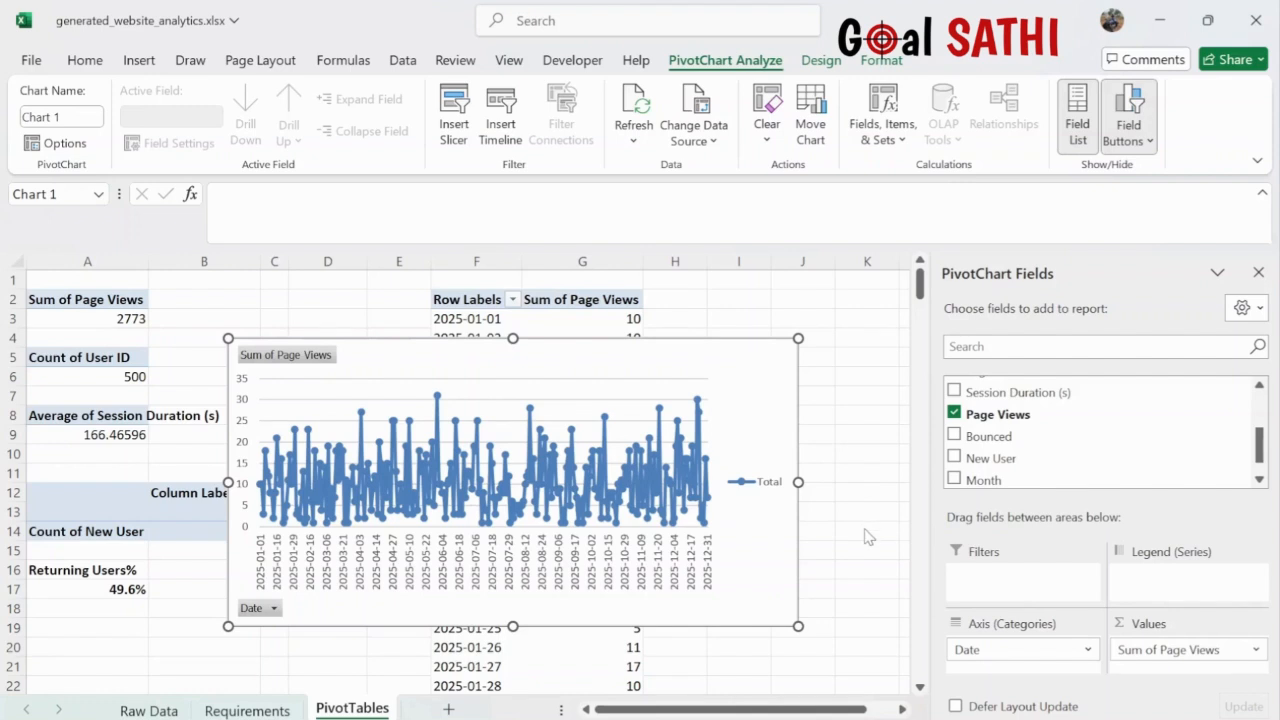
key("Delete")
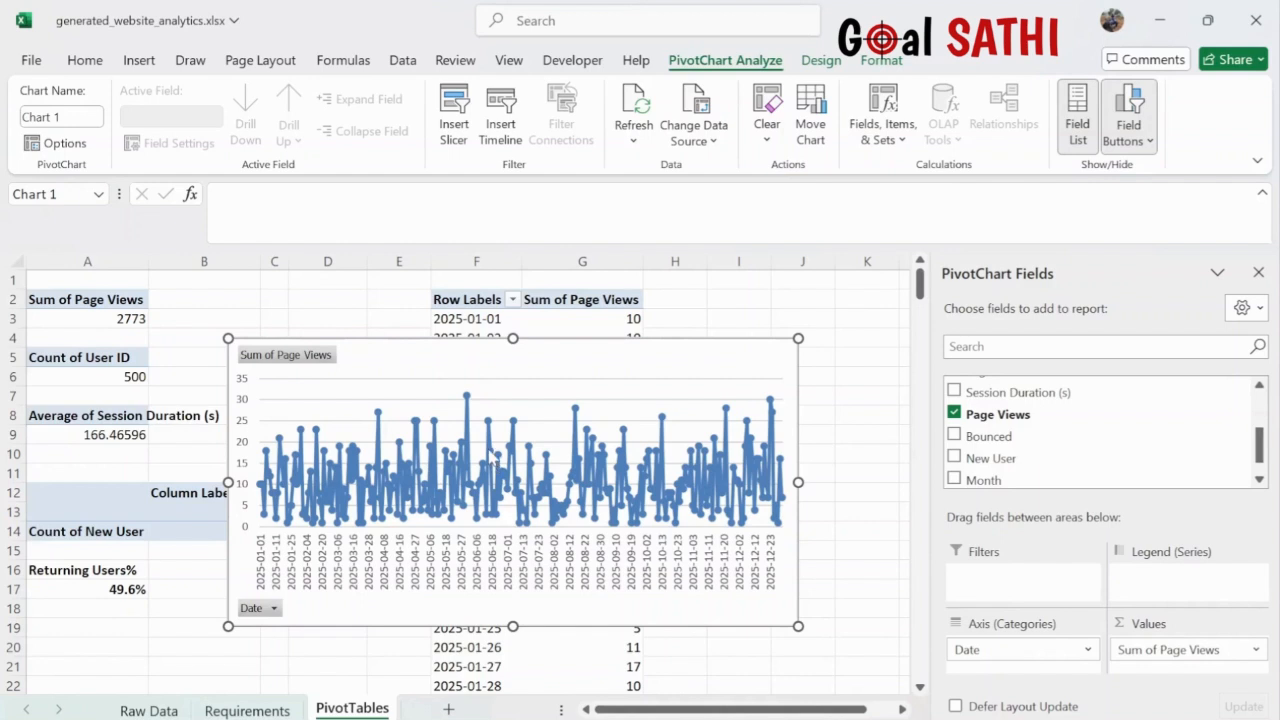
- Close the field list, set the page-views line to a solid line, and move the chart lower
left_click(493, 462)
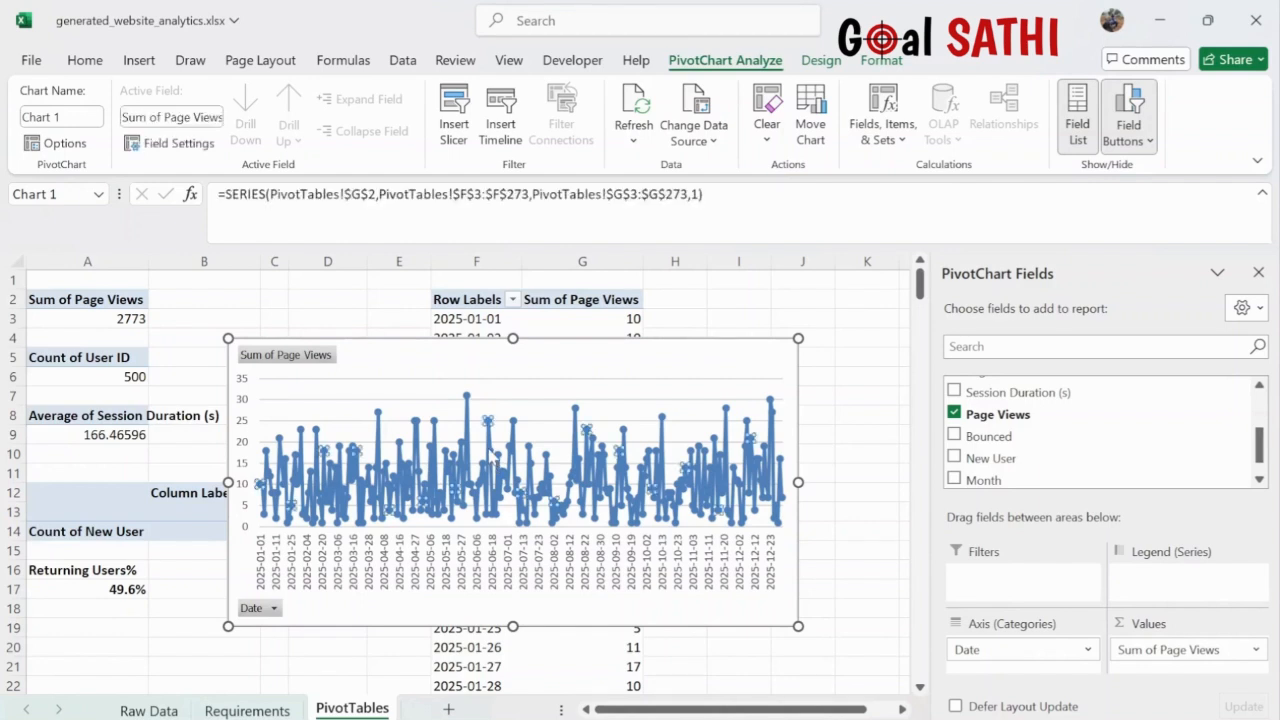
left_click(1258, 272)
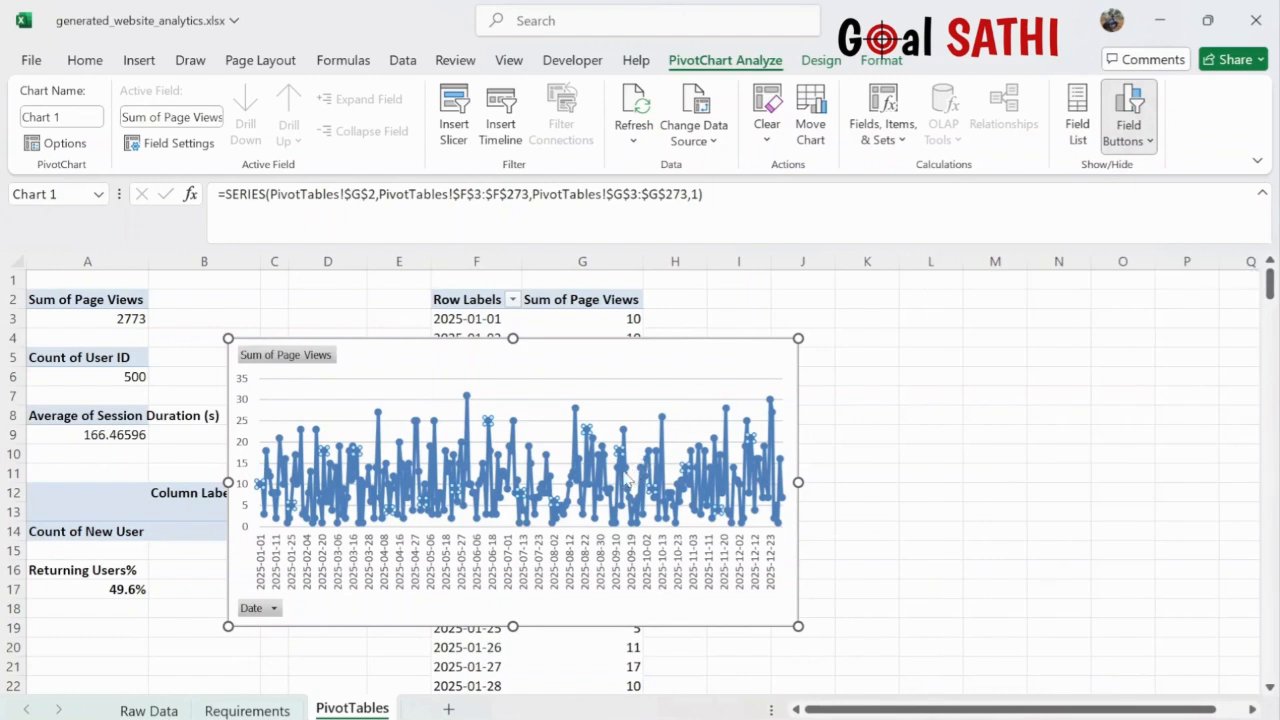
left_click(614, 480)
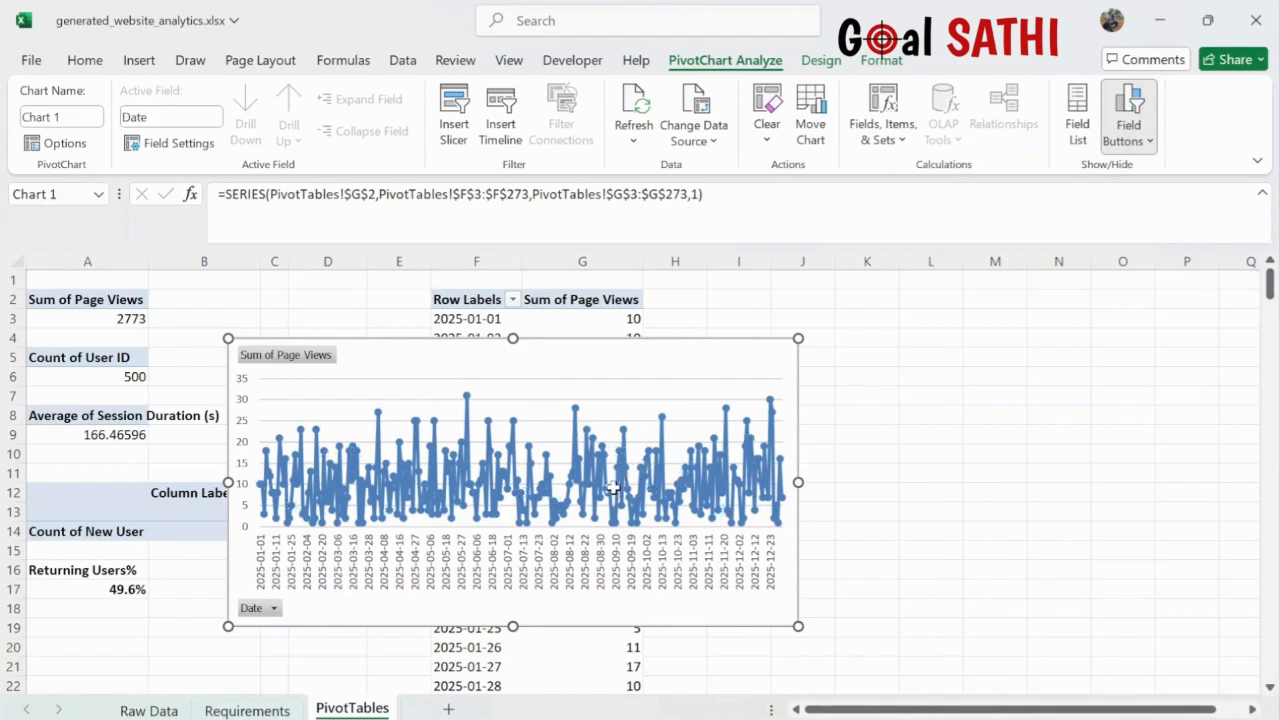
double_click(704, 487)
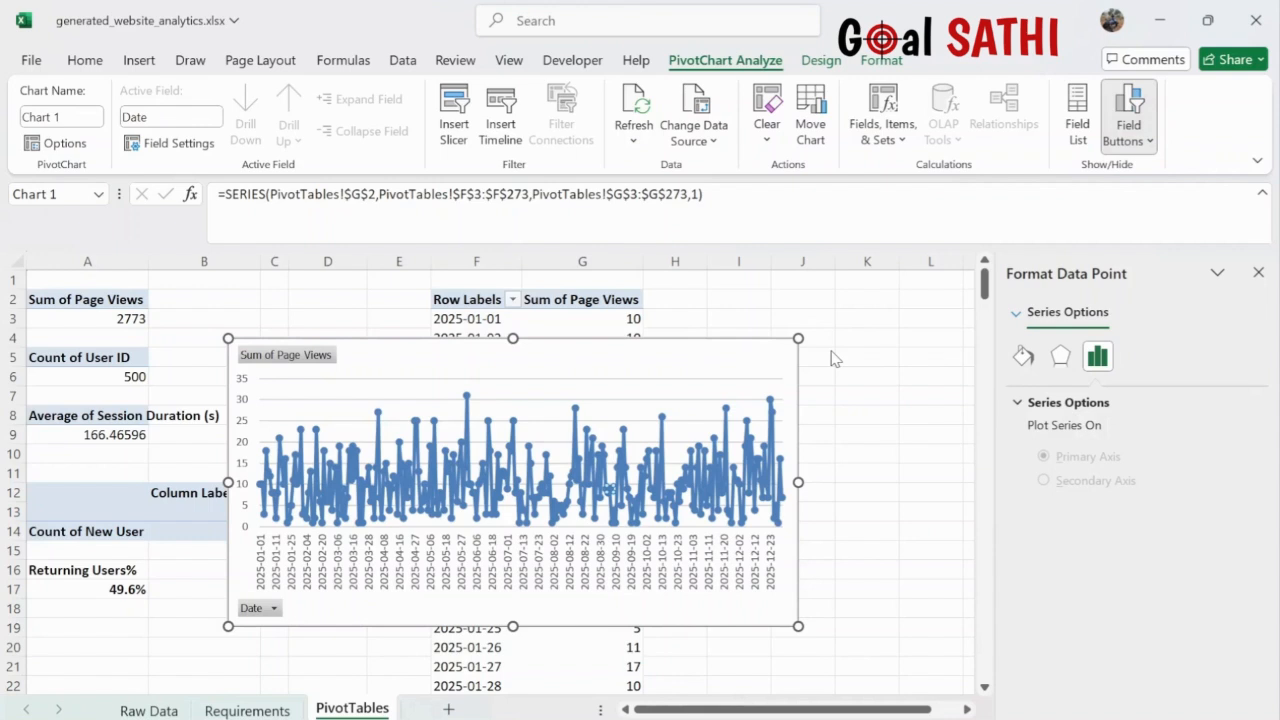
left_click(1025, 357)
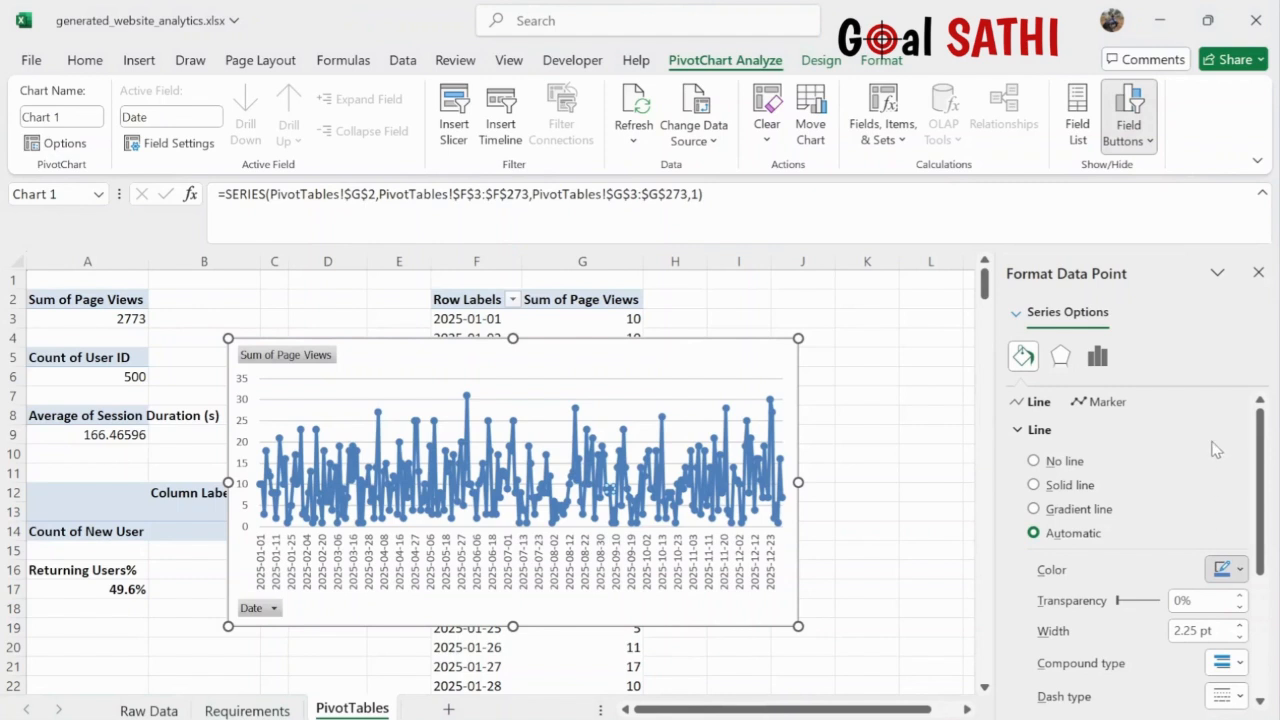
left_click(1178, 412)
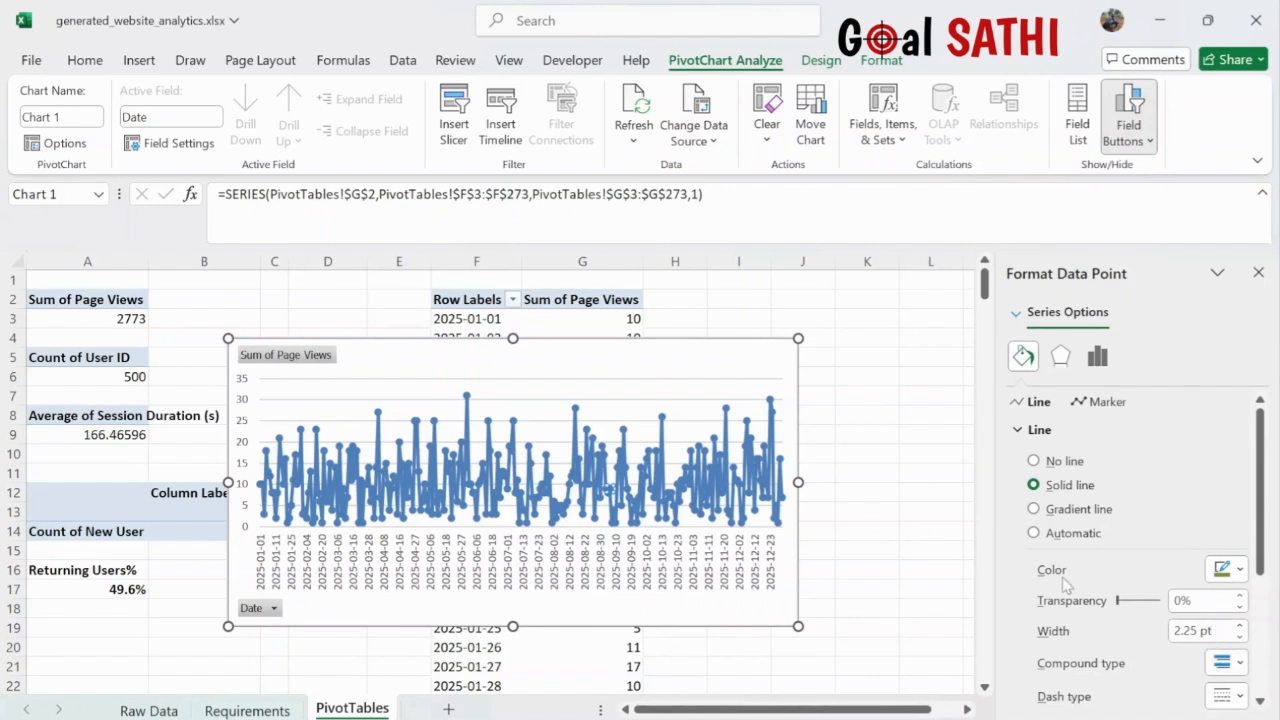
left_click(1034, 532)
left_click(691, 367)
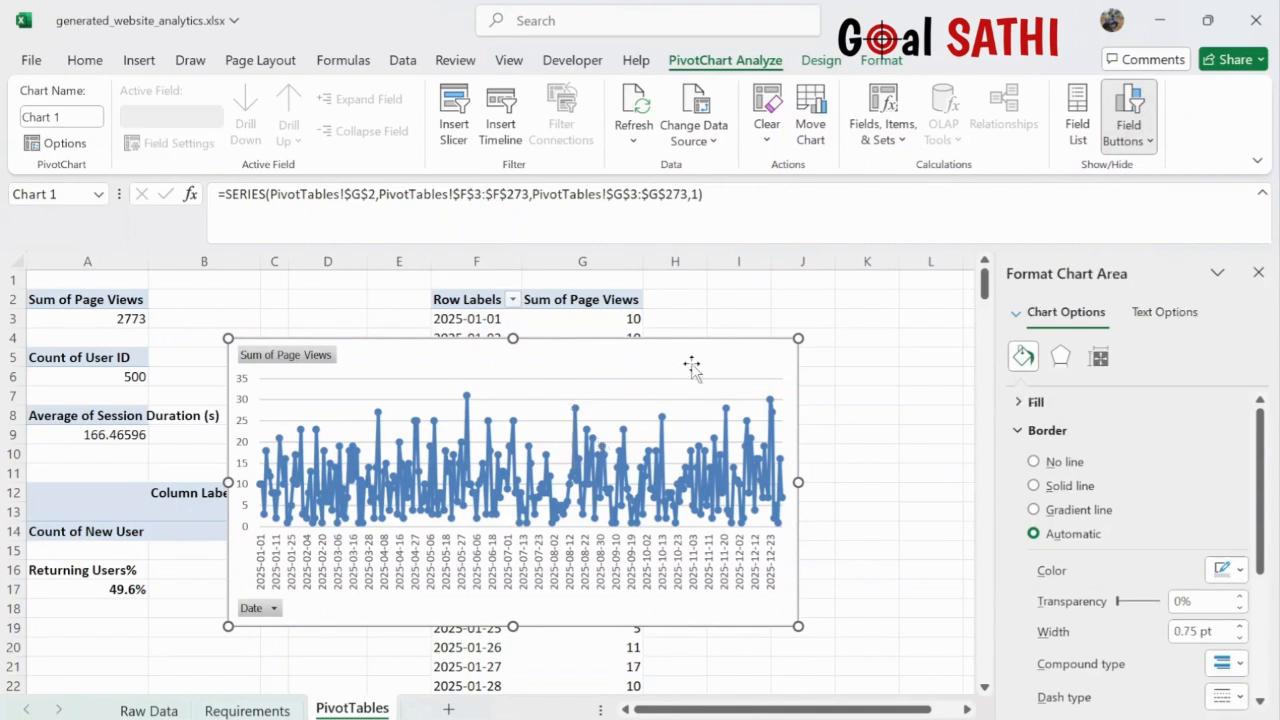
left_click(342, 486)
left_click_drag(256, 500, 350, 606)
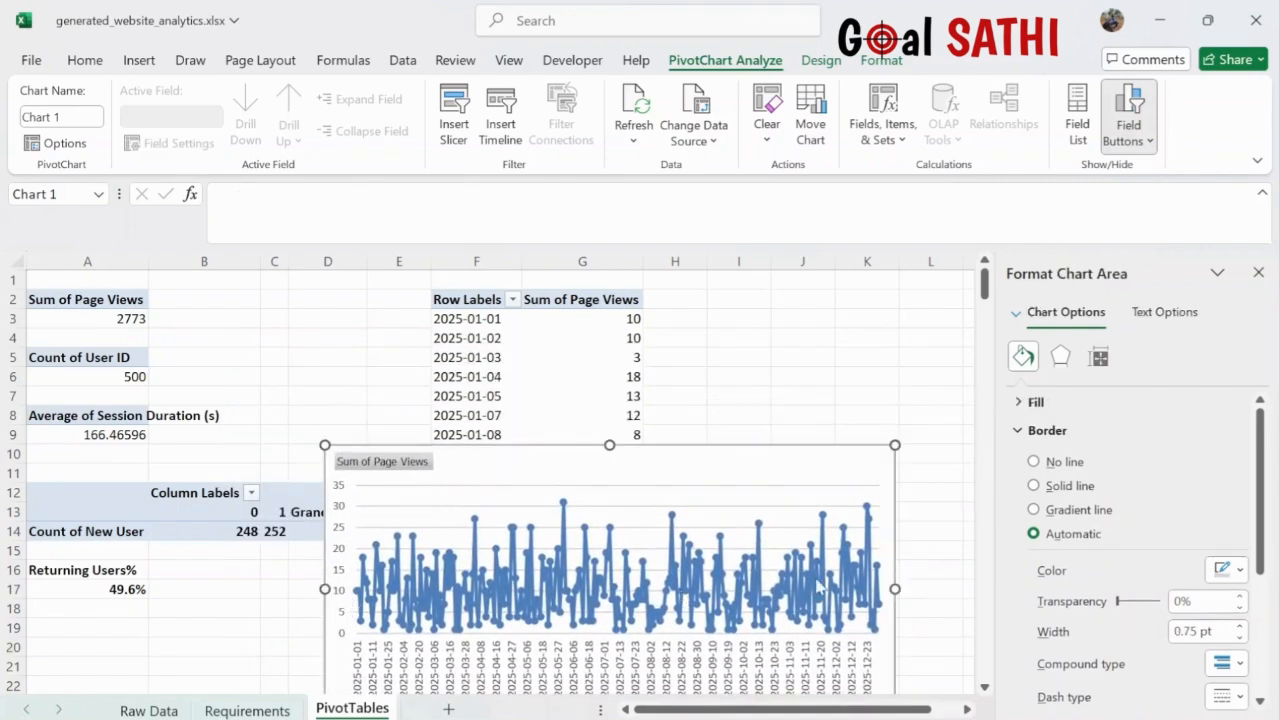
- Colour the whole page-views series green and widen the chart further to the right
left_click(879, 596)
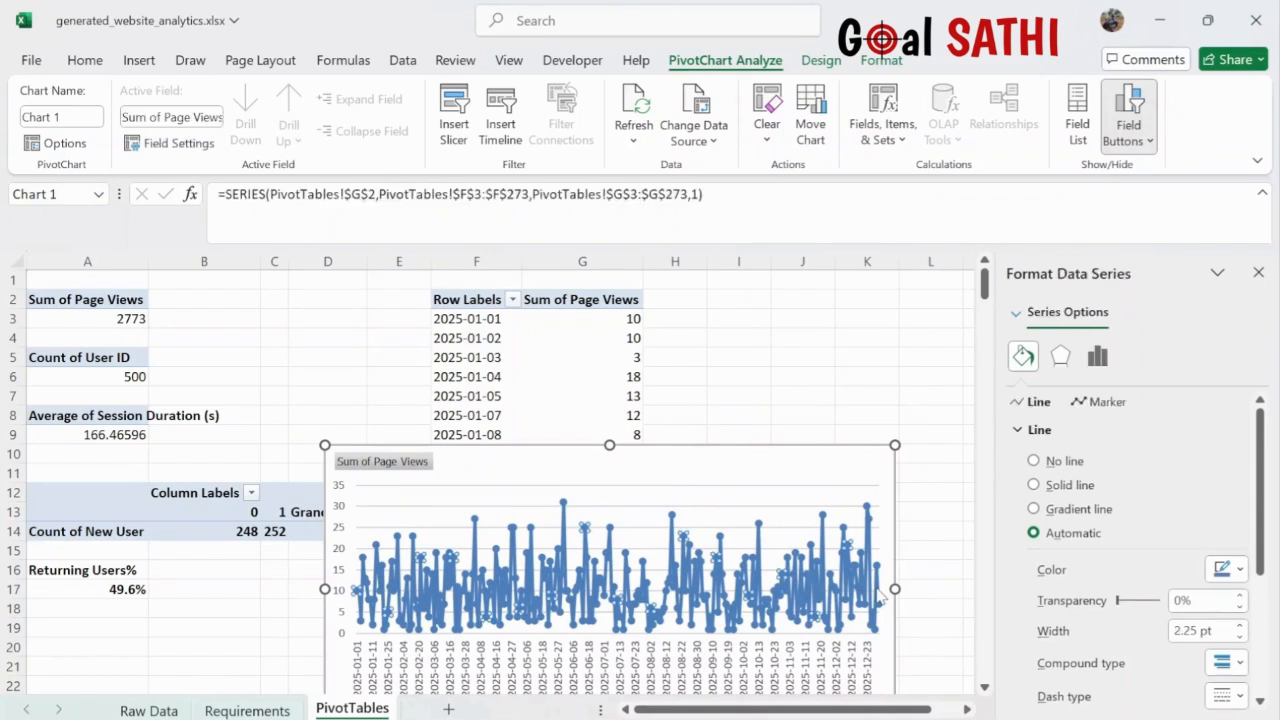
left_click(879, 596)
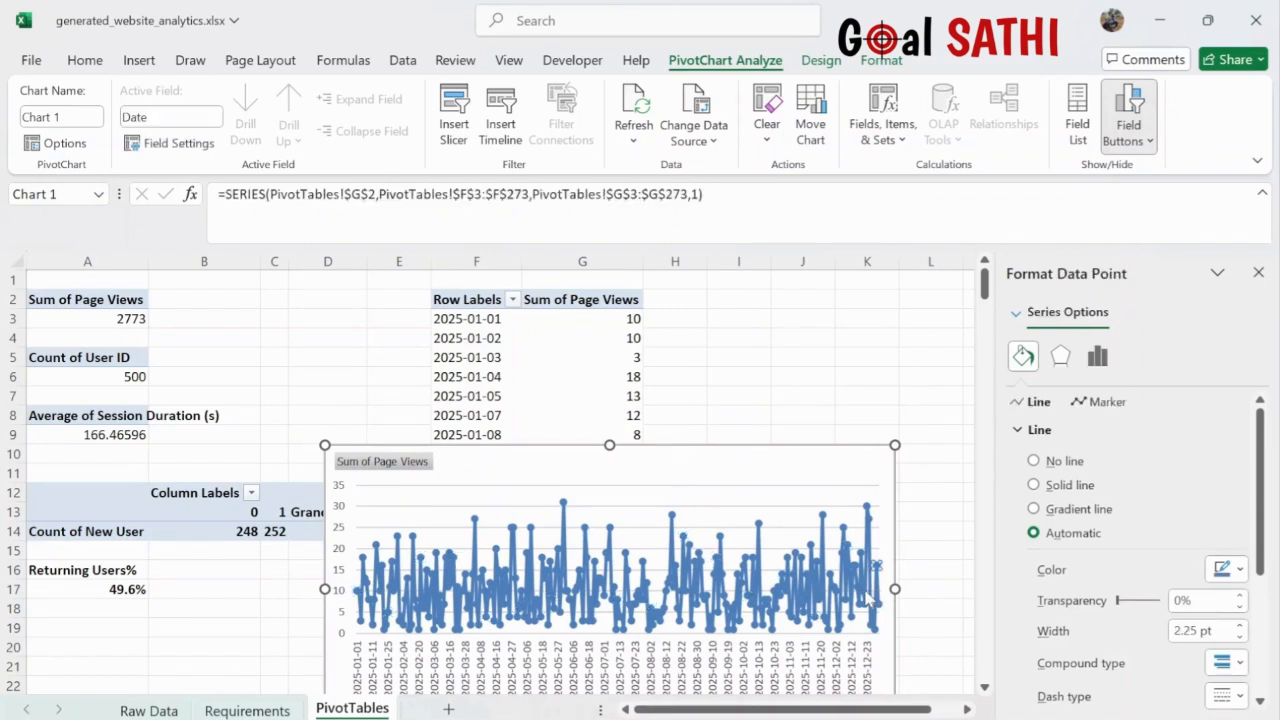
left_click(868, 591)
left_click(873, 586)
left_click(809, 589)
left_click(905, 586)
left_click(878, 590)
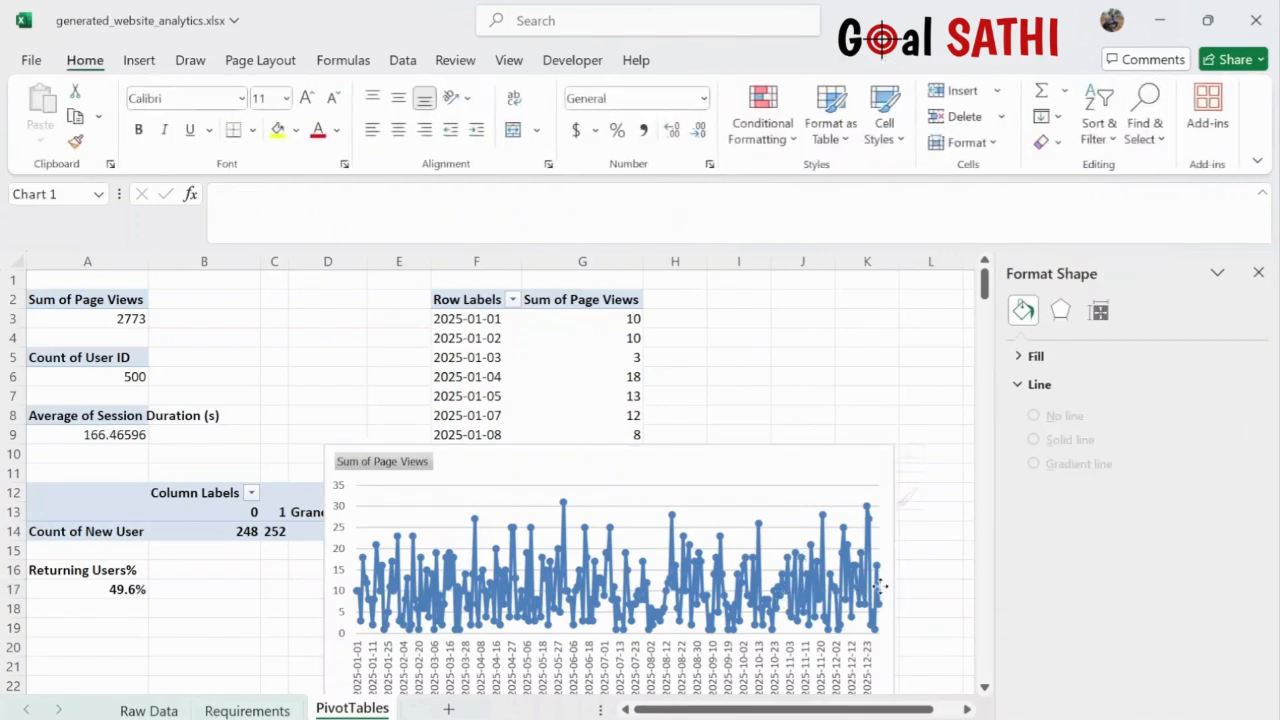
left_click(880, 591)
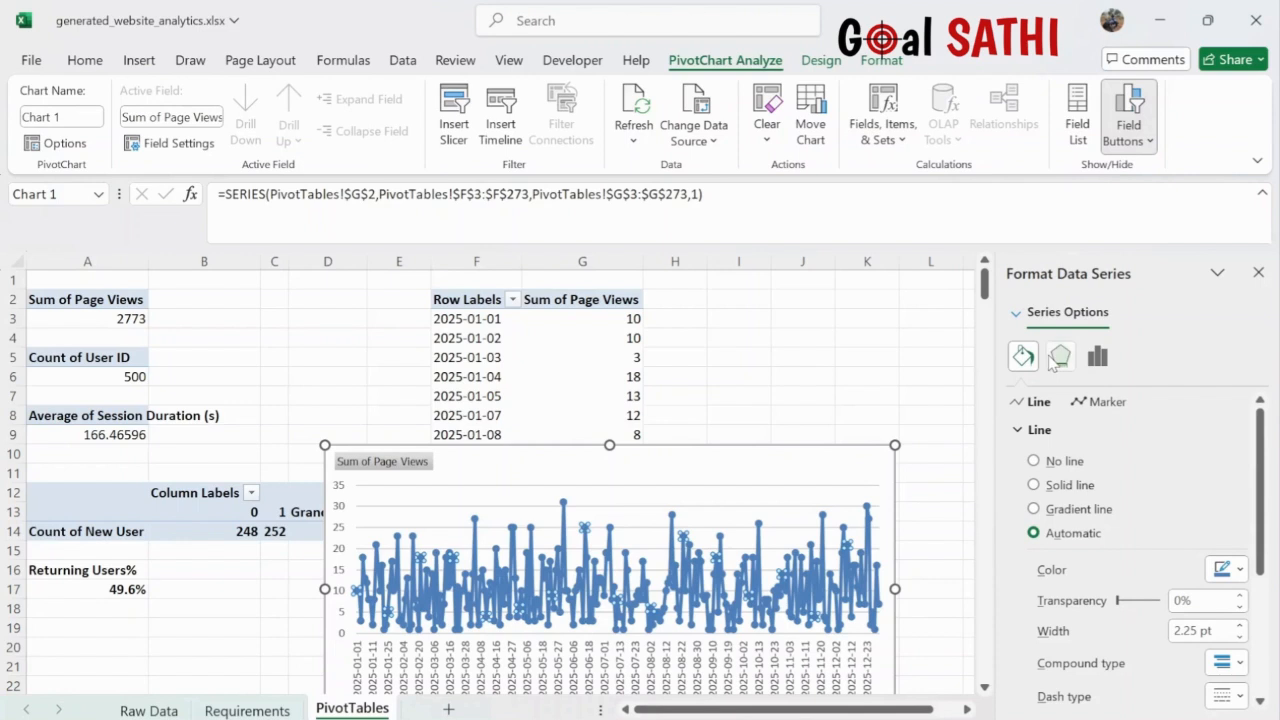
left_click(1241, 574)
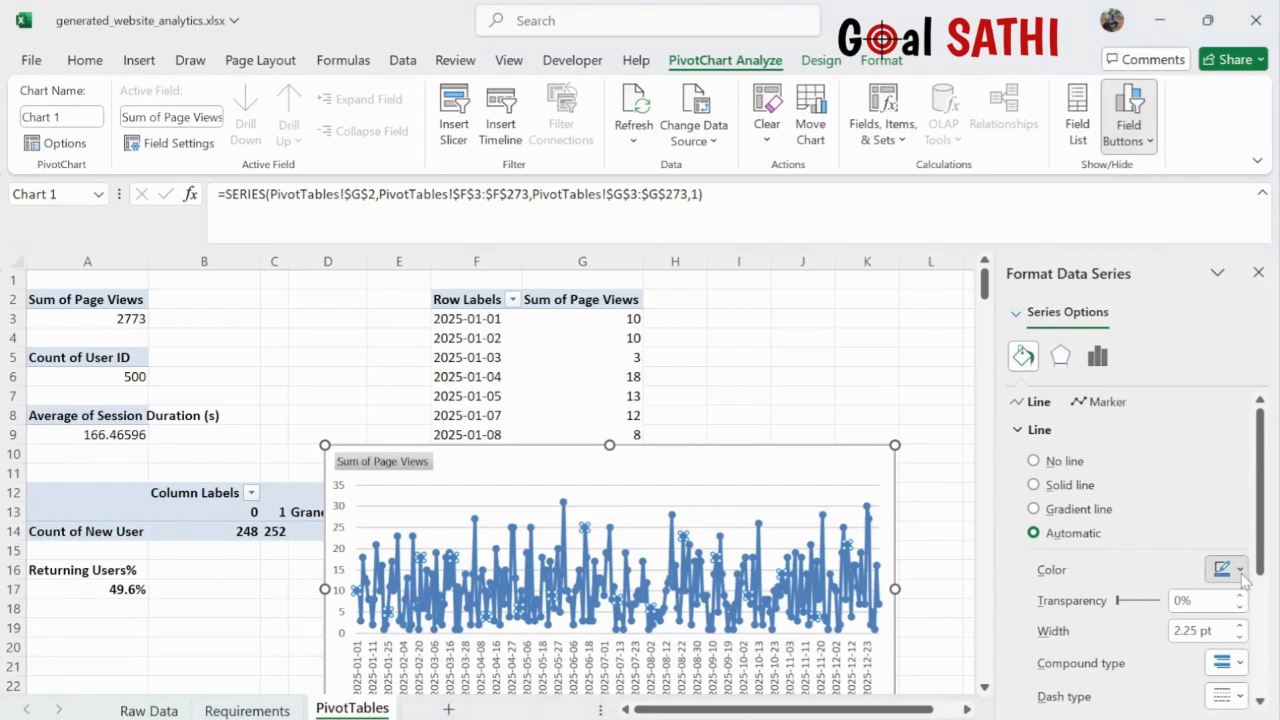
left_click(1182, 424)
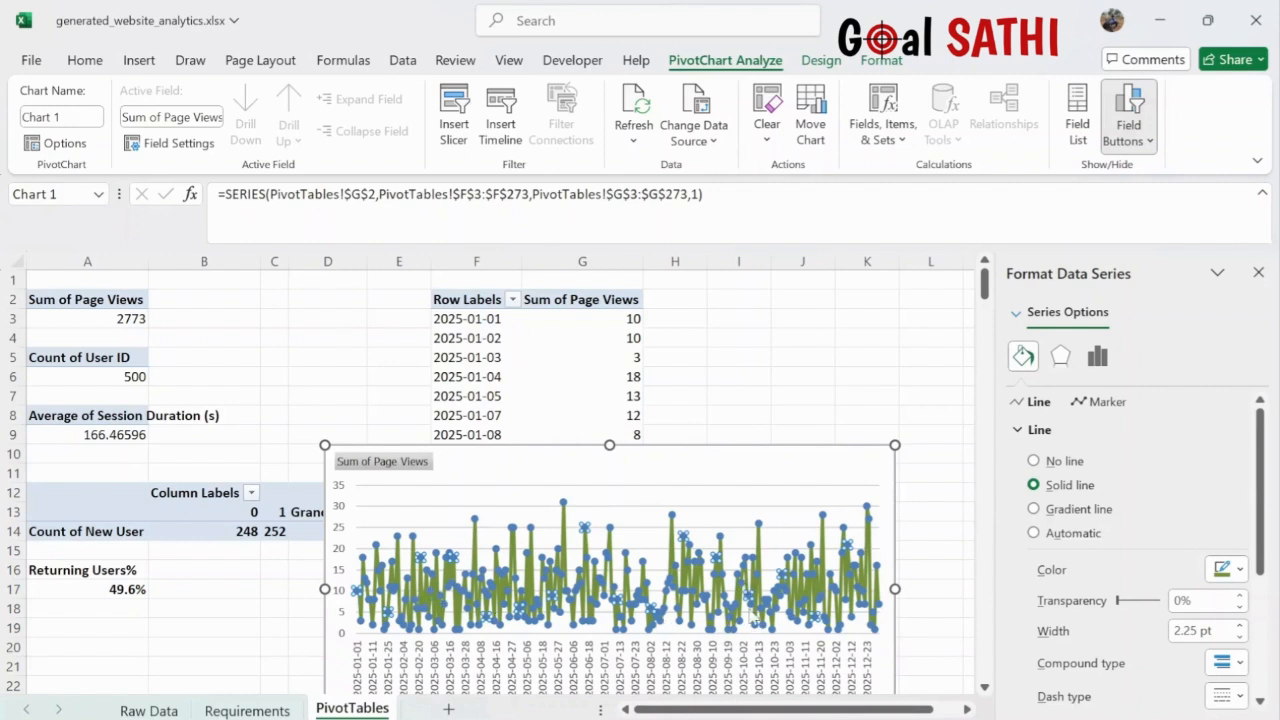
left_click_drag(895, 590, 990, 590)
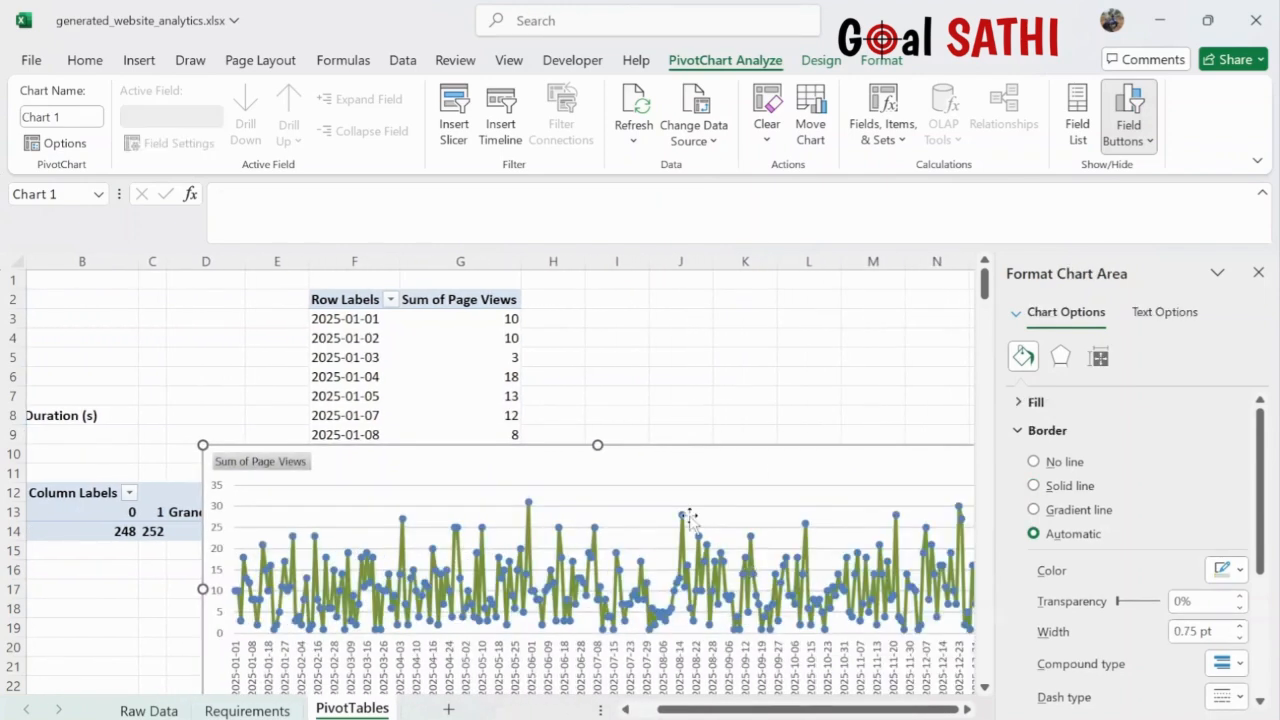
- Hide the field buttons on the page-views chart
scroll(686, 514, "down", 3, "ctrl")
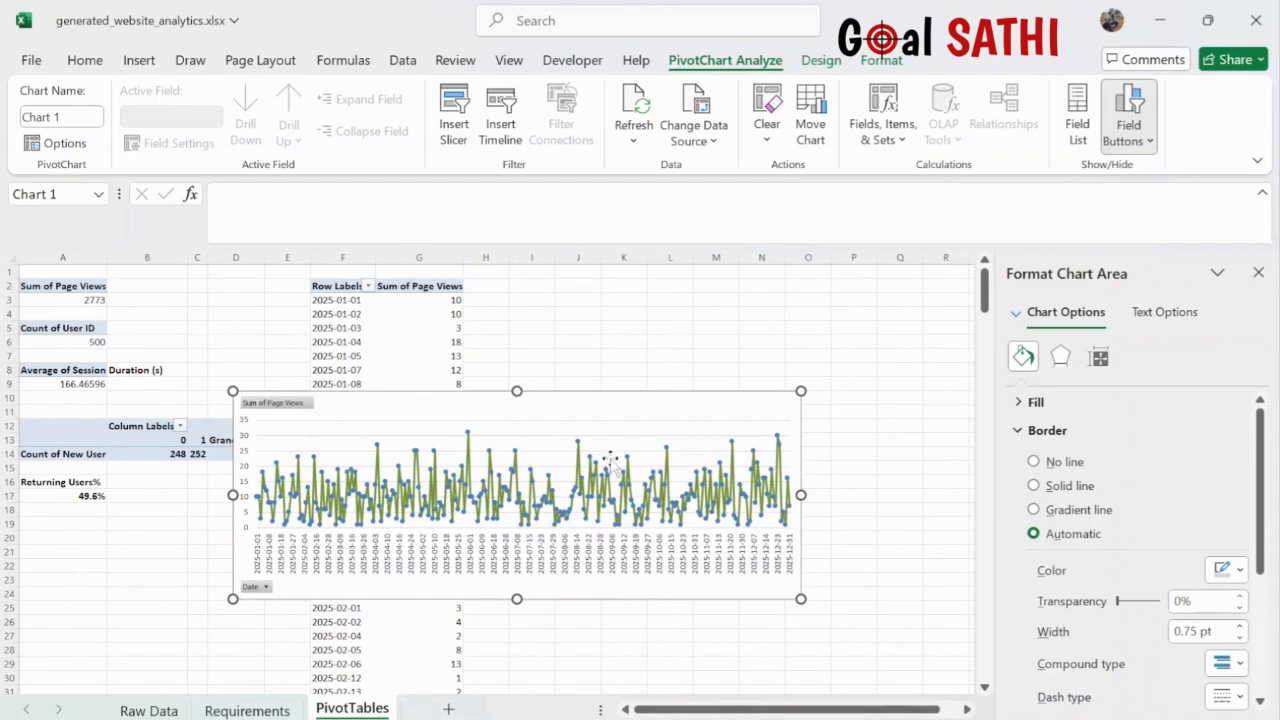
left_click(590, 456)
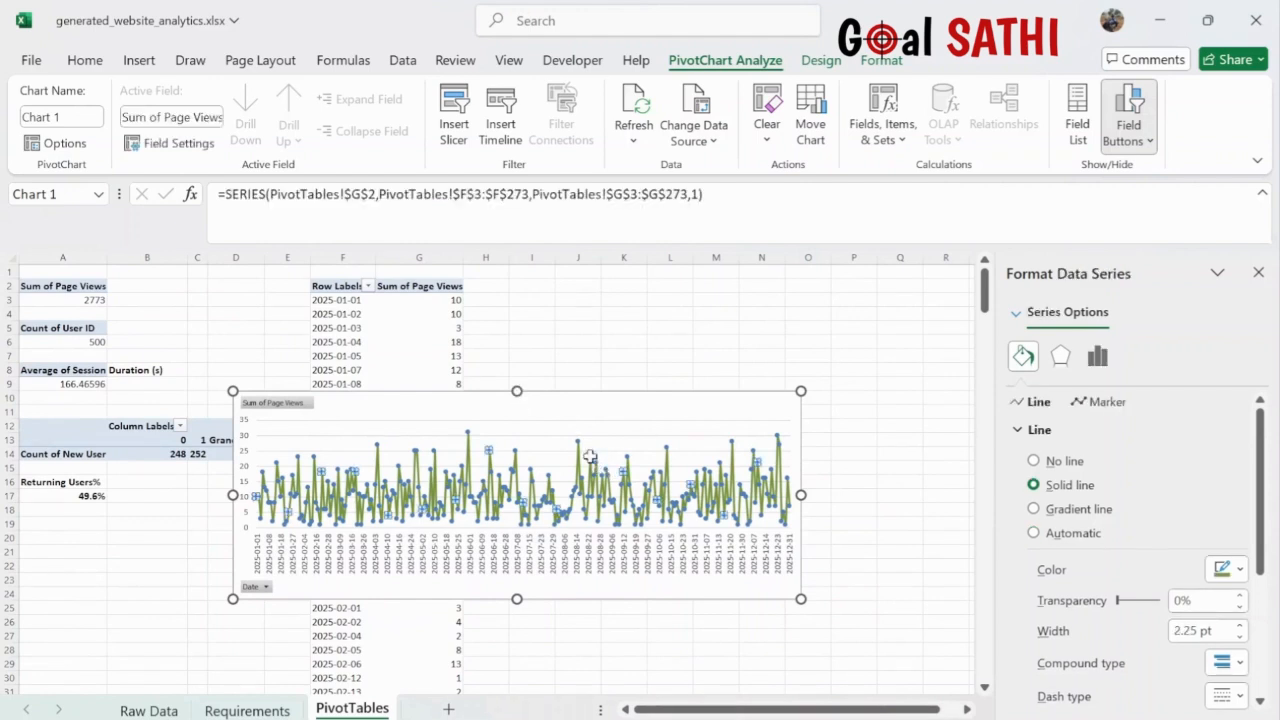
left_click(468, 433)
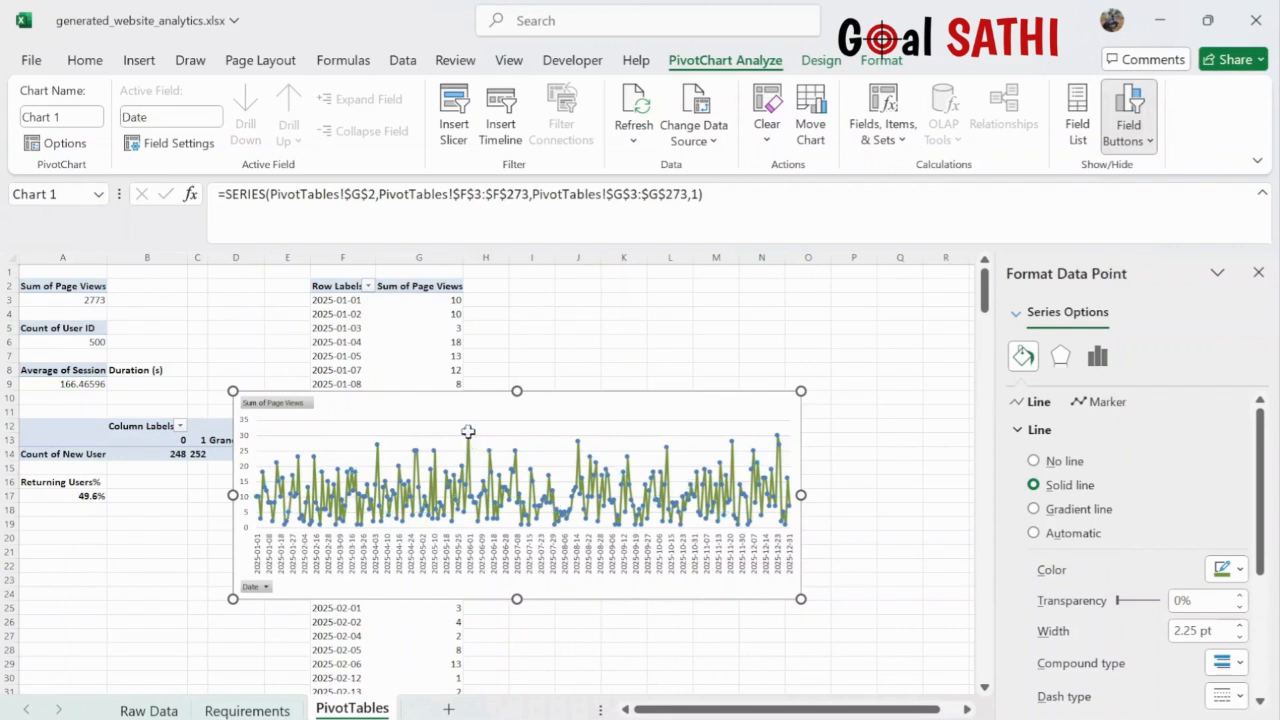
left_click(626, 457)
left_click(286, 412)
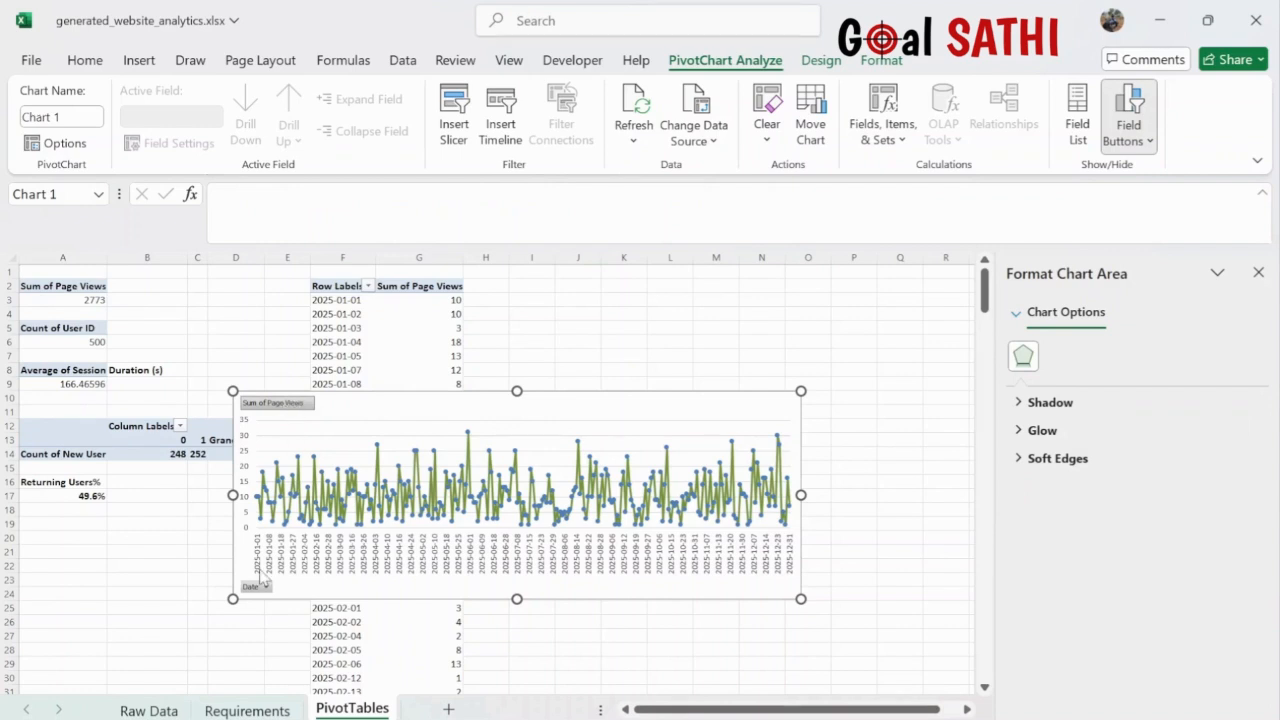
left_click(211, 637)
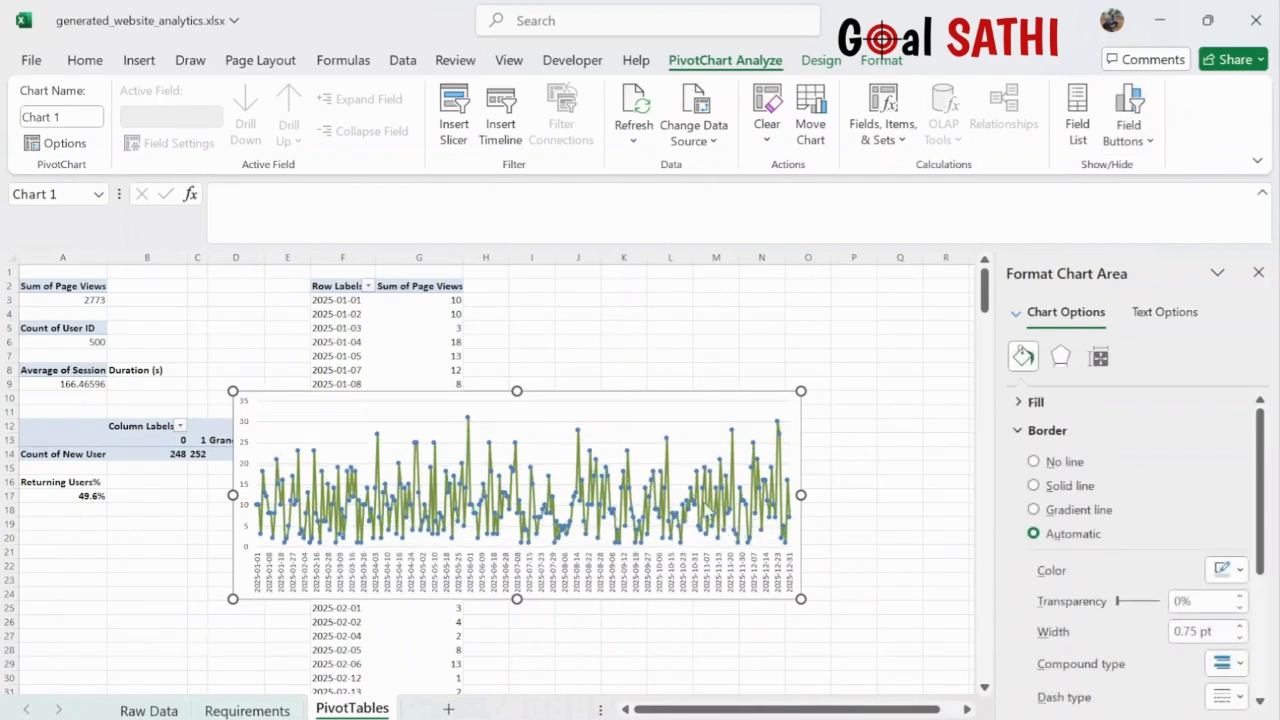
- Move the chart below the tables at column A, around row 22, and shrink it slightly
left_click(628, 410)
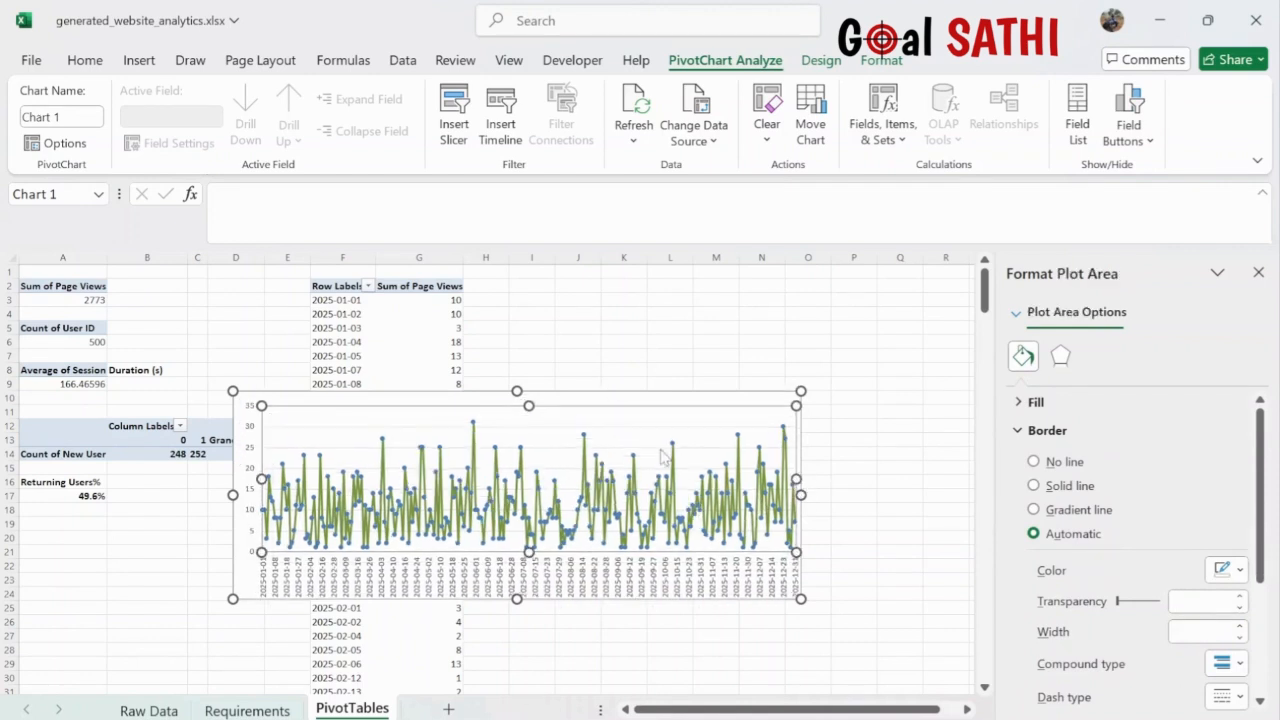
left_click(617, 399)
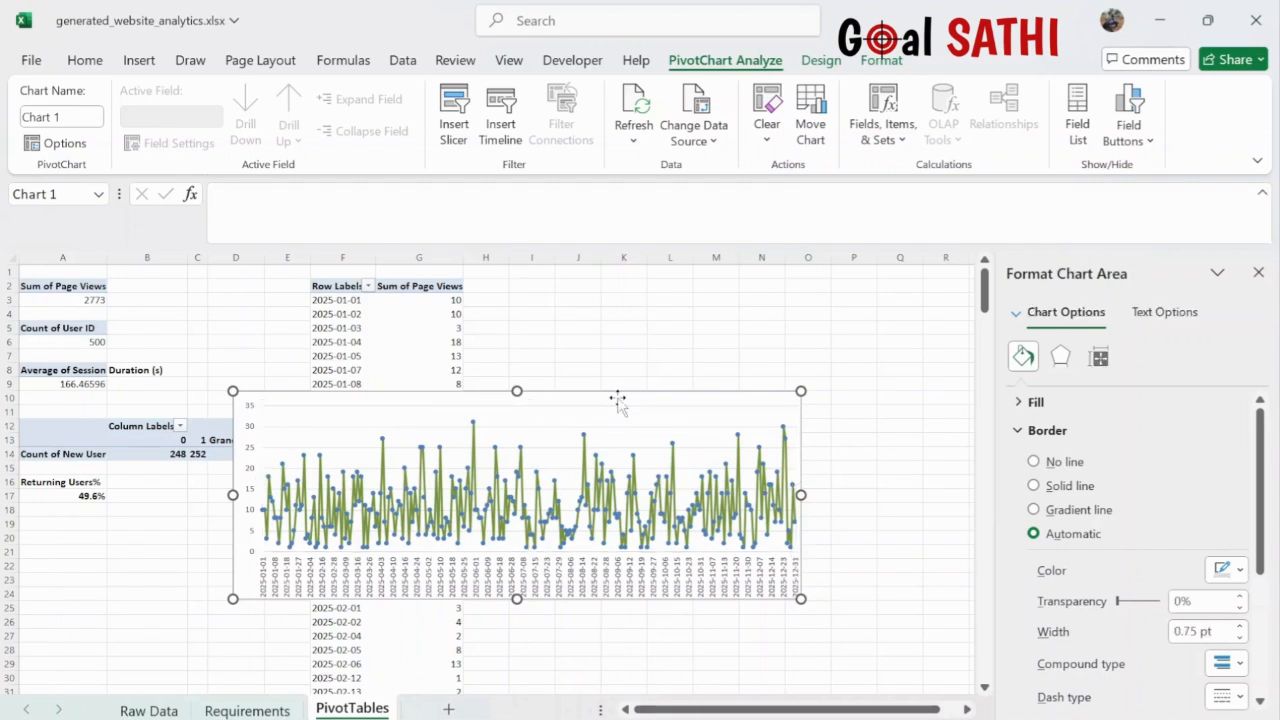
left_click_drag(614, 400, 394, 562)
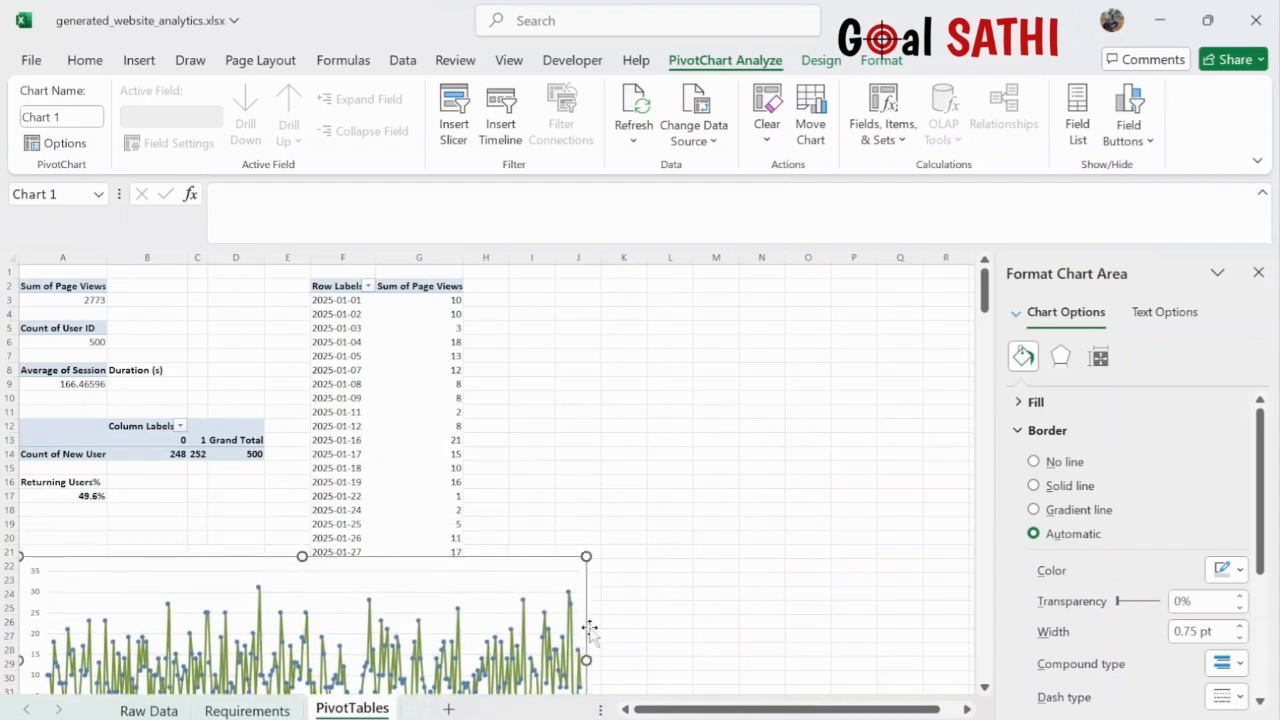
left_click_drag(585, 557, 530, 577)
left_click(580, 452)
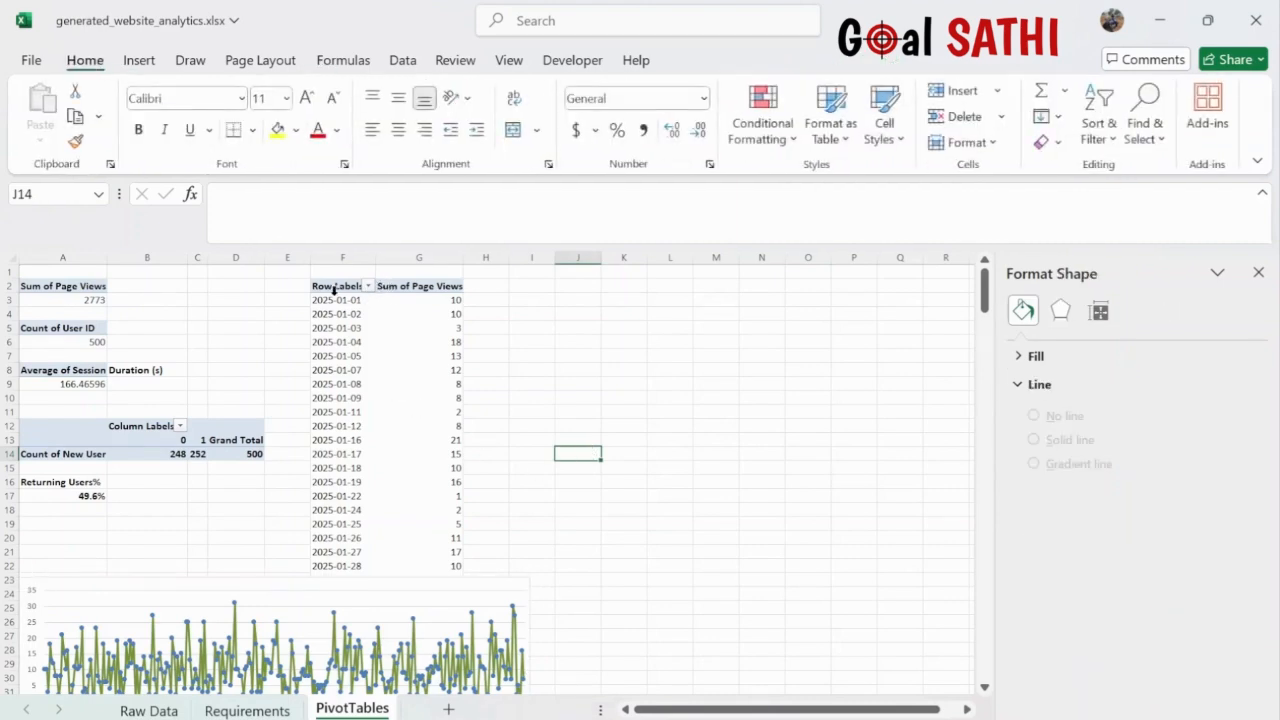
- On the Raw Data sheet, select the whole analytics table with Ctrl+A
left_click(247, 710)
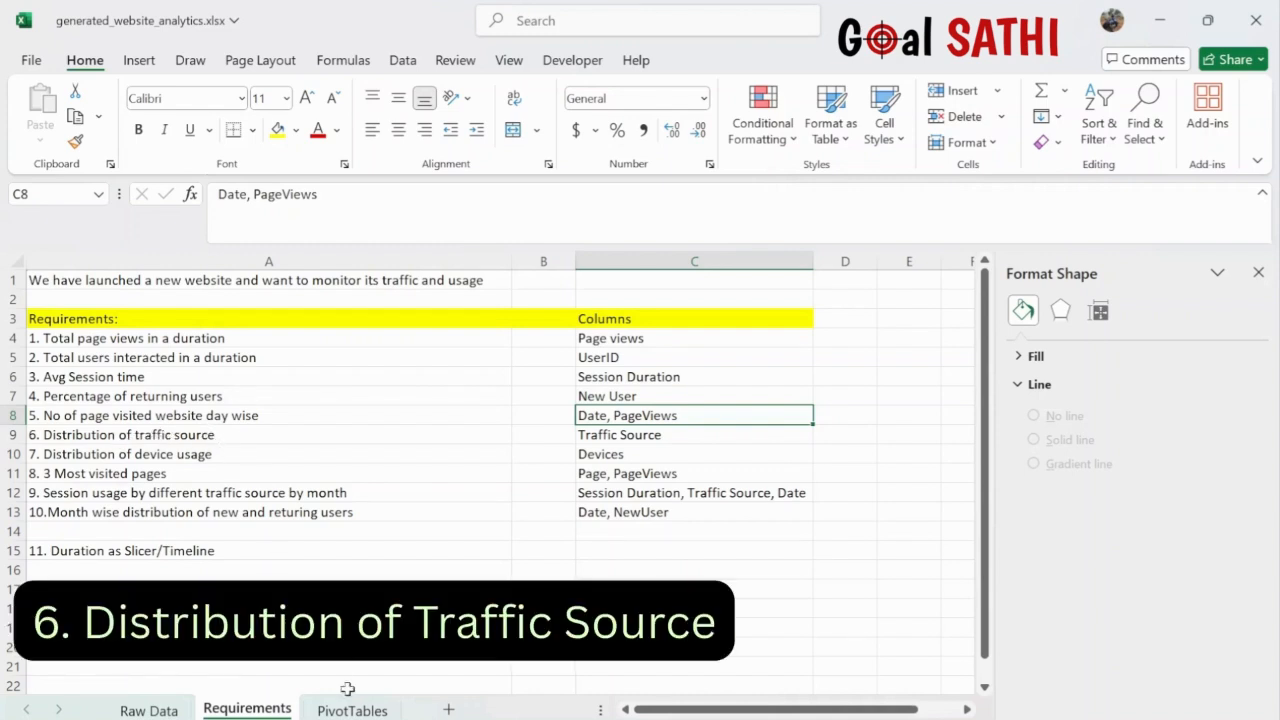
left_click(148, 710)
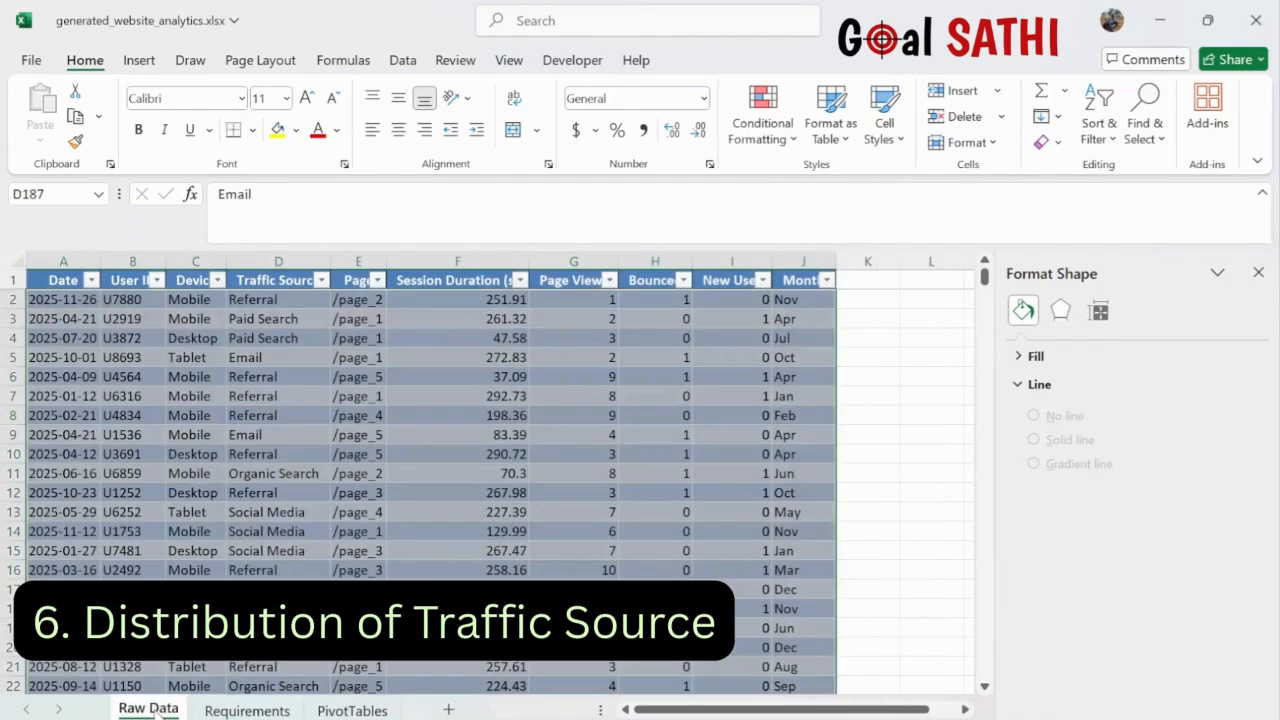
left_click(256, 420)
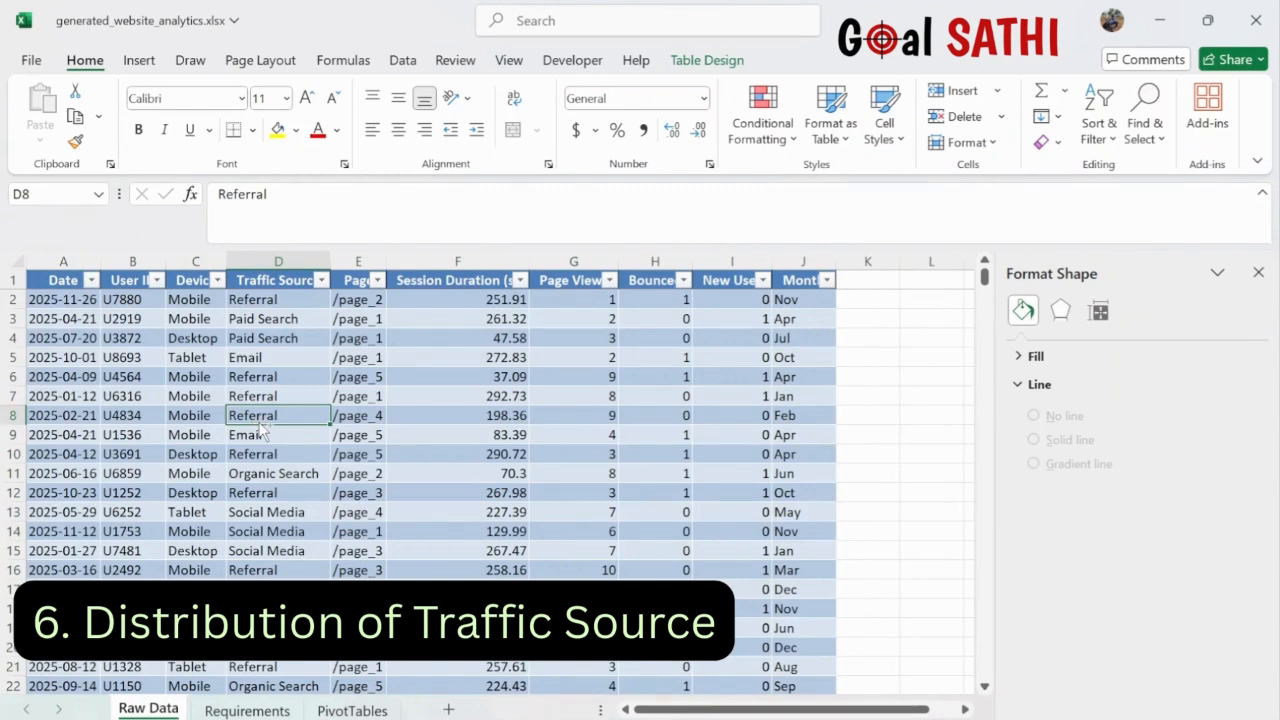
key("ctrl+a")
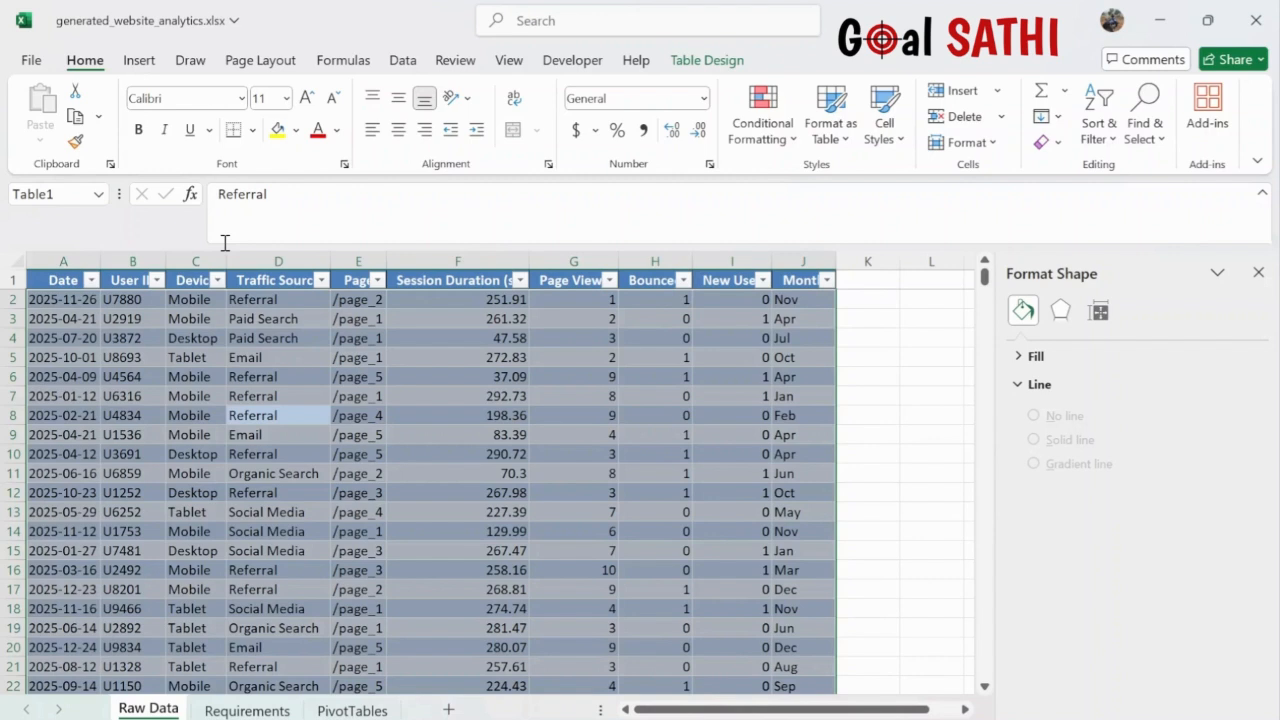
- Create an empty PivotTable at PivotTables!J2 and rename it for traffic source distribution
left_click(139, 62)
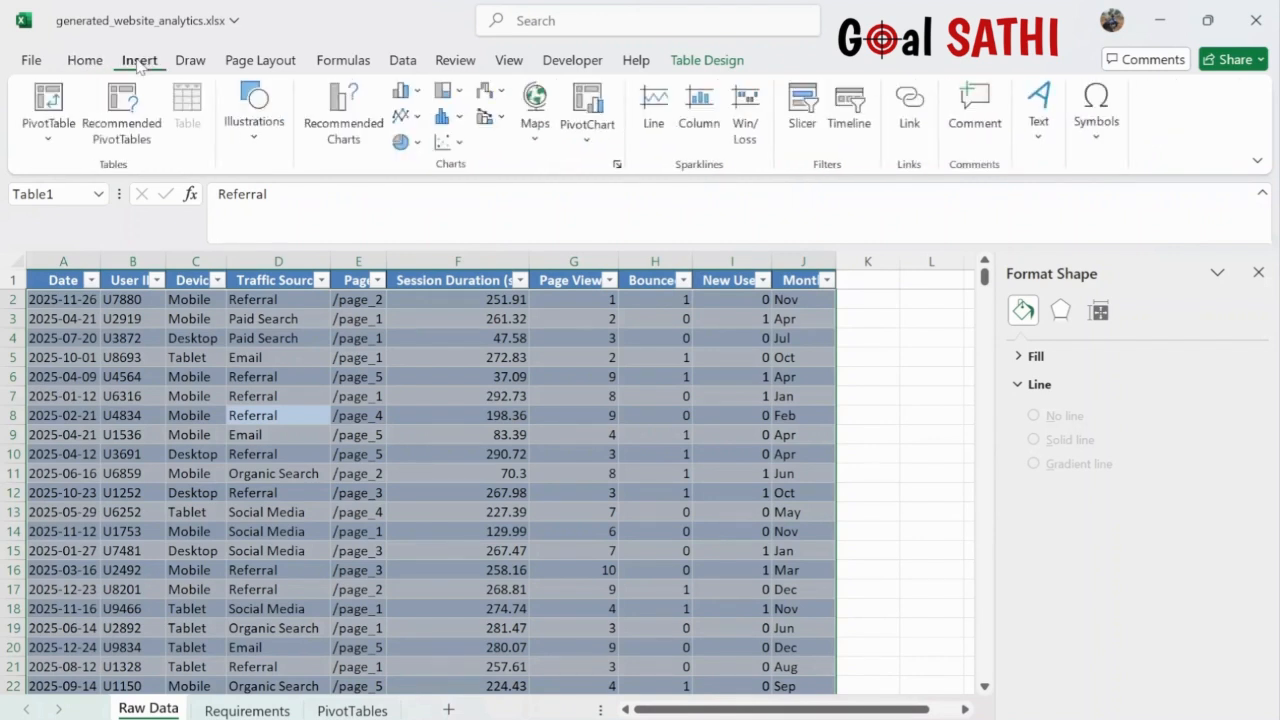
left_click(38, 101)
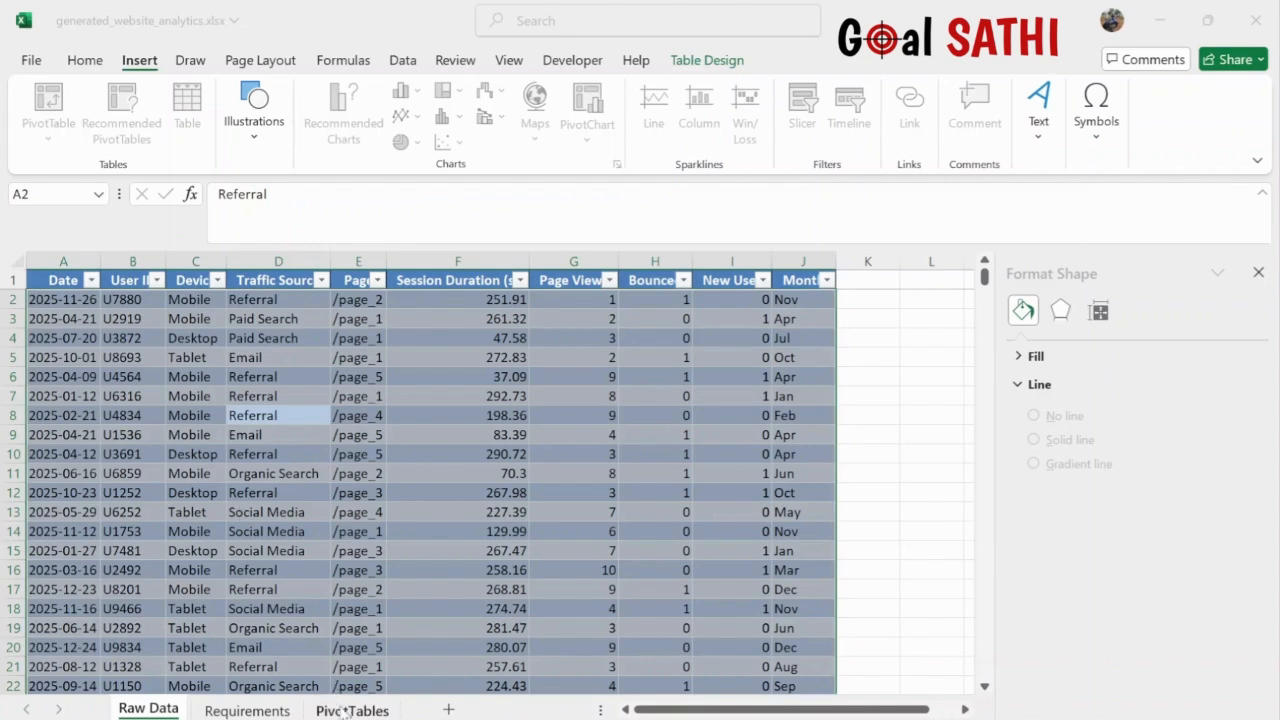
left_click(352, 710)
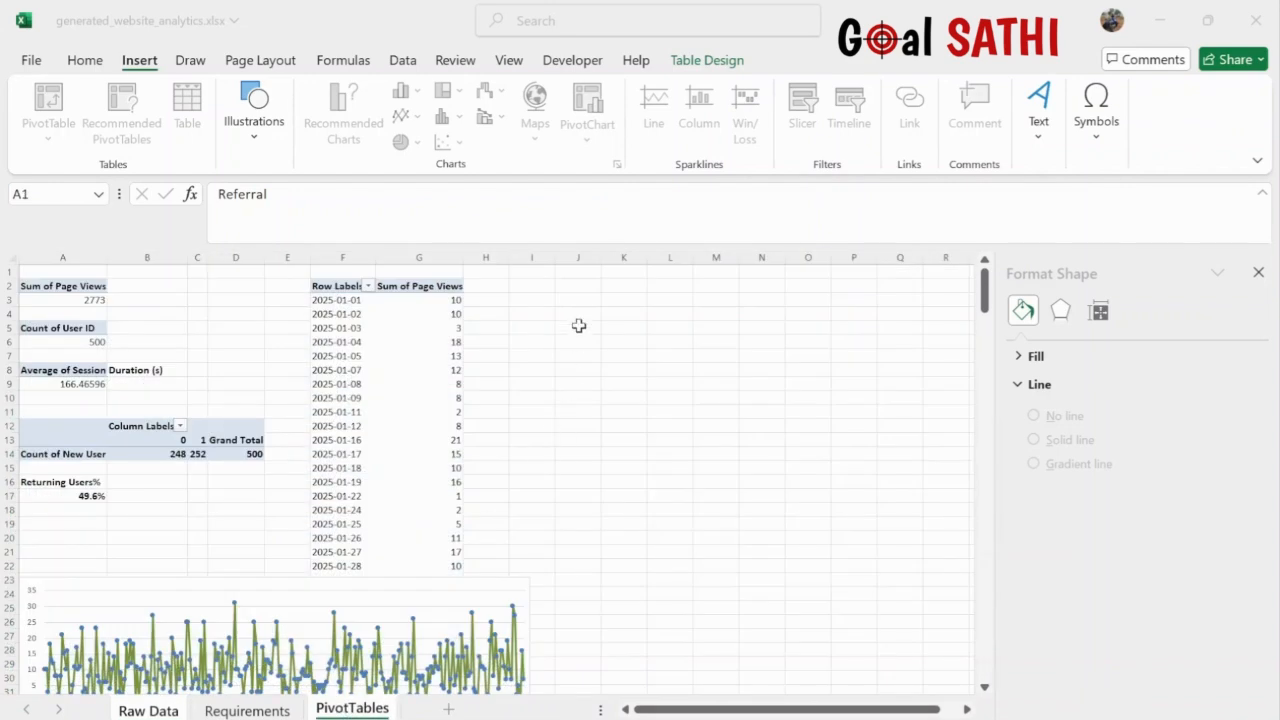
left_click(578, 287)
left_click(492, 606)
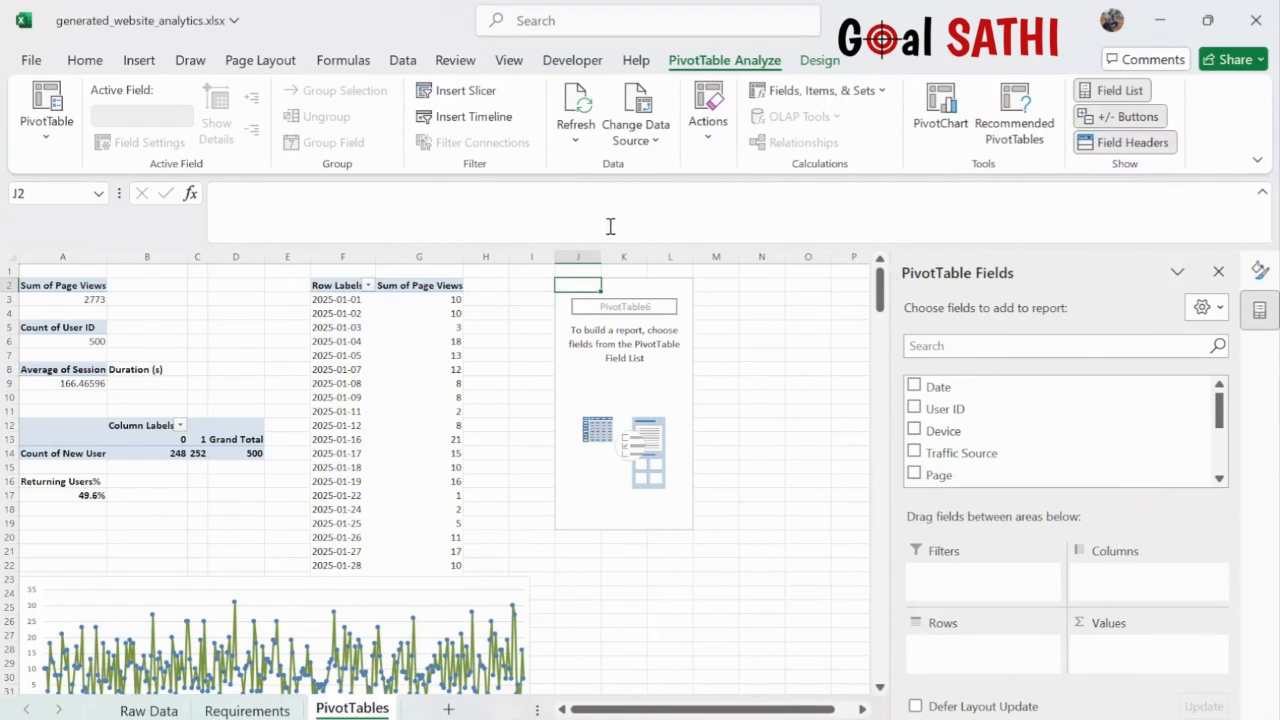
left_click(46, 140)
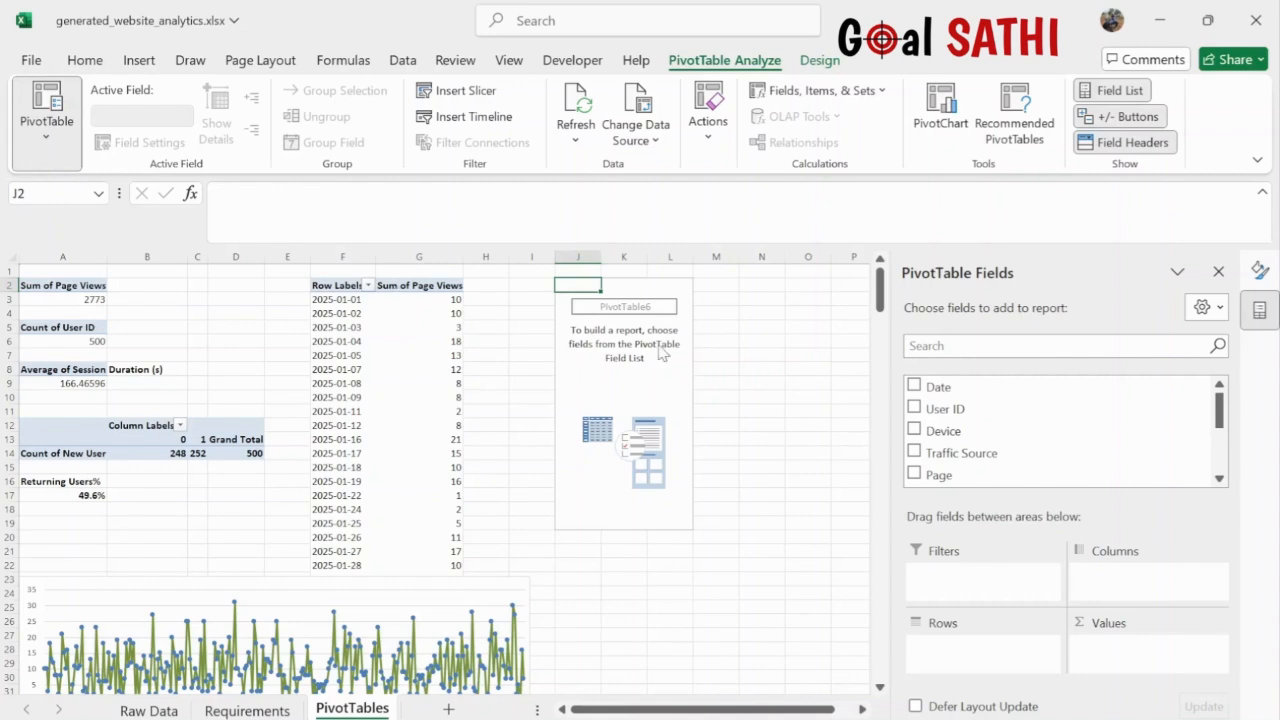
left_click(648, 382)
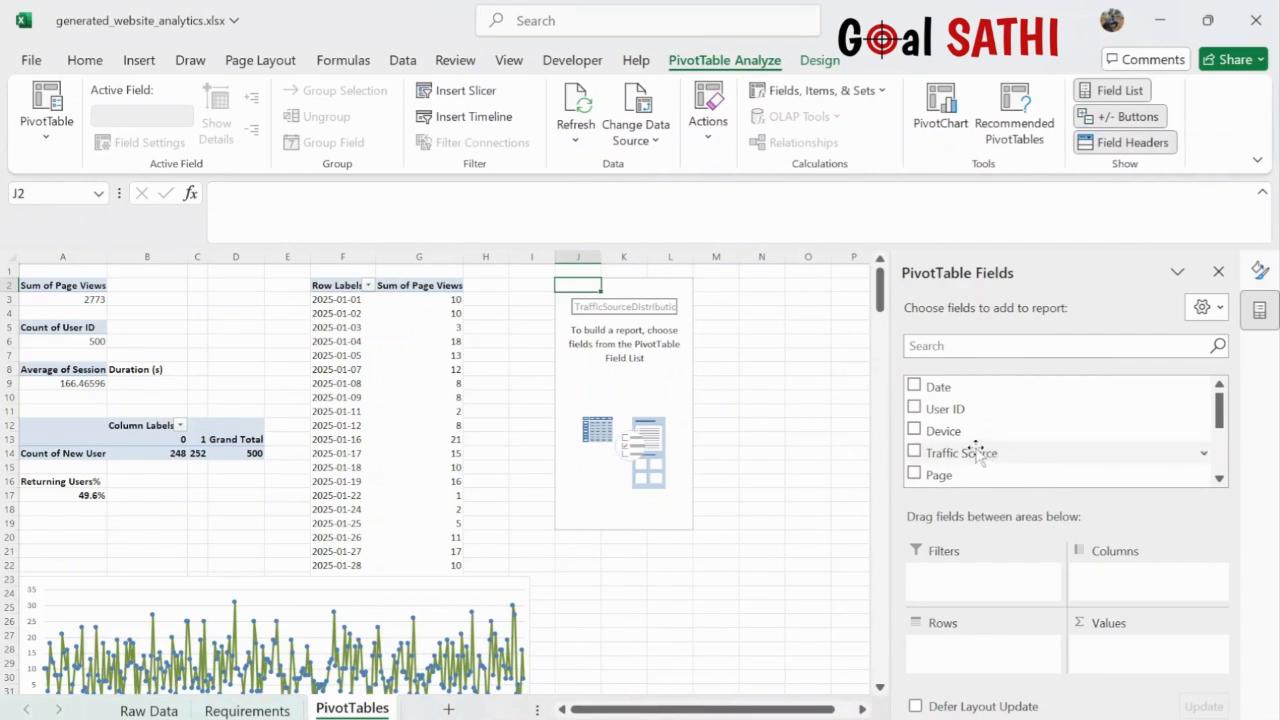
- Put Traffic Source in Rows and its count in Values, totalling 500 with Social Media at 119
left_click_drag(977, 452, 960, 650)
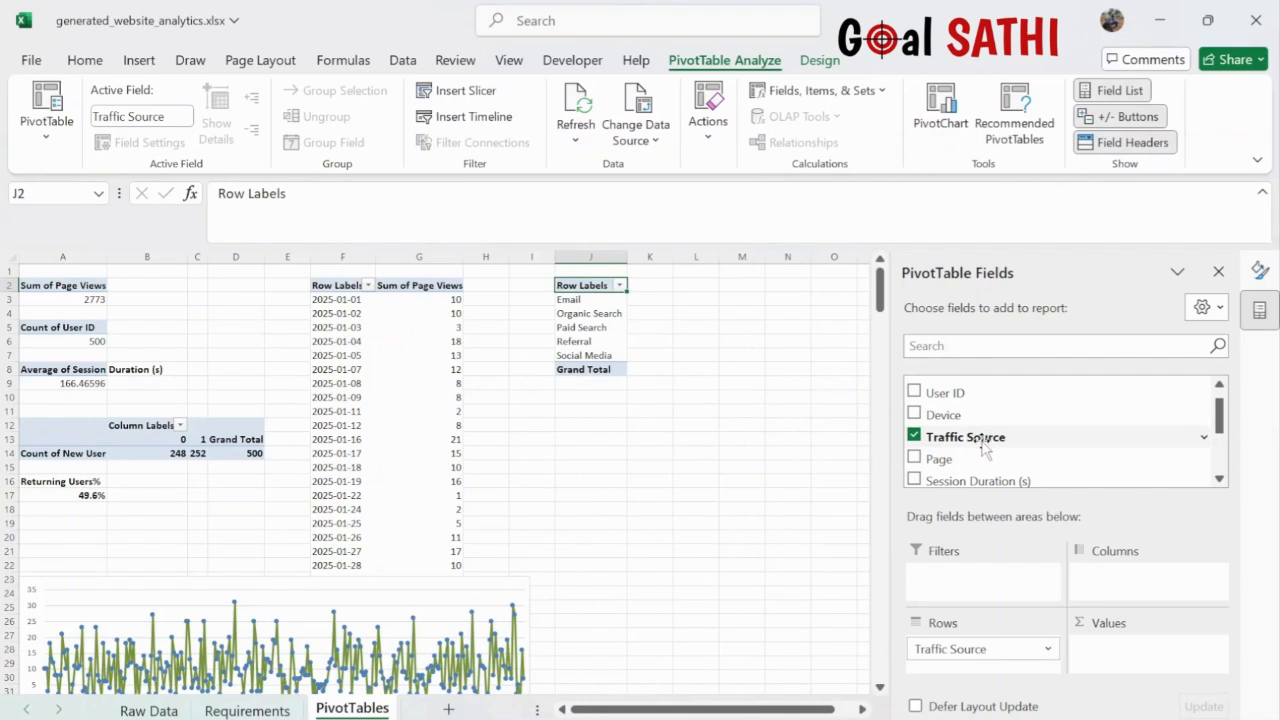
left_click_drag(968, 442, 1124, 652)
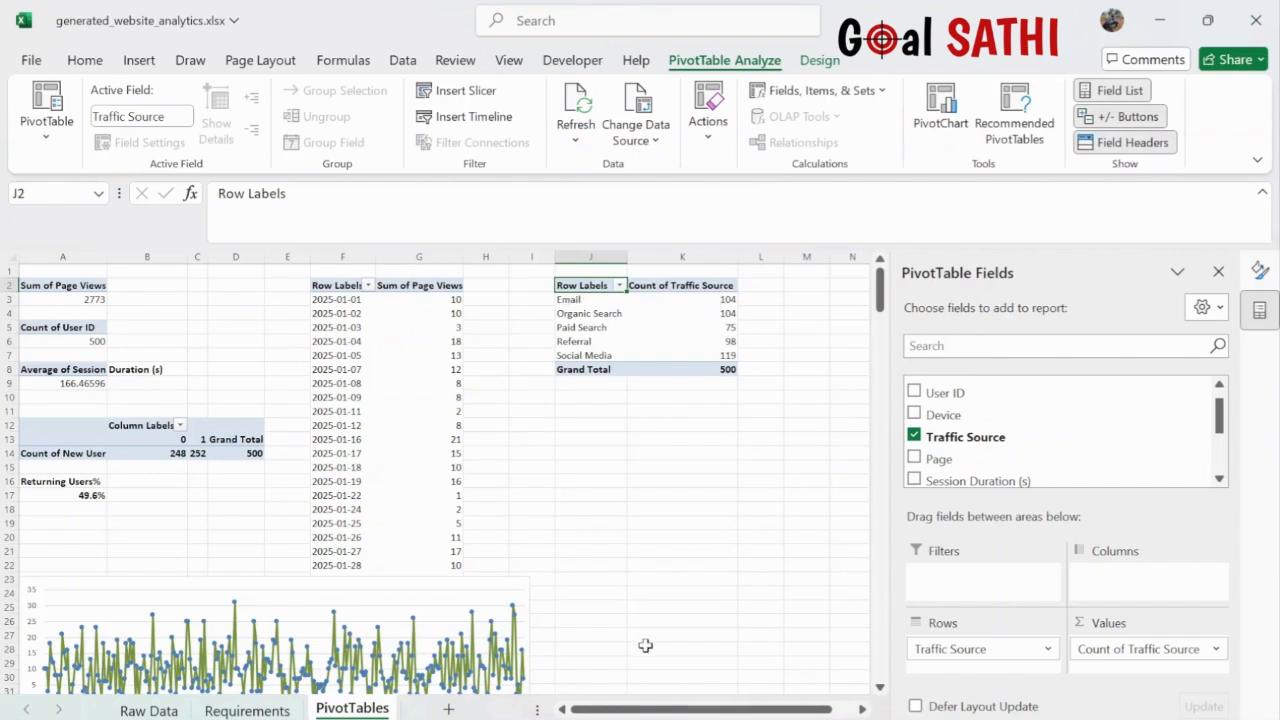
left_click(163, 708)
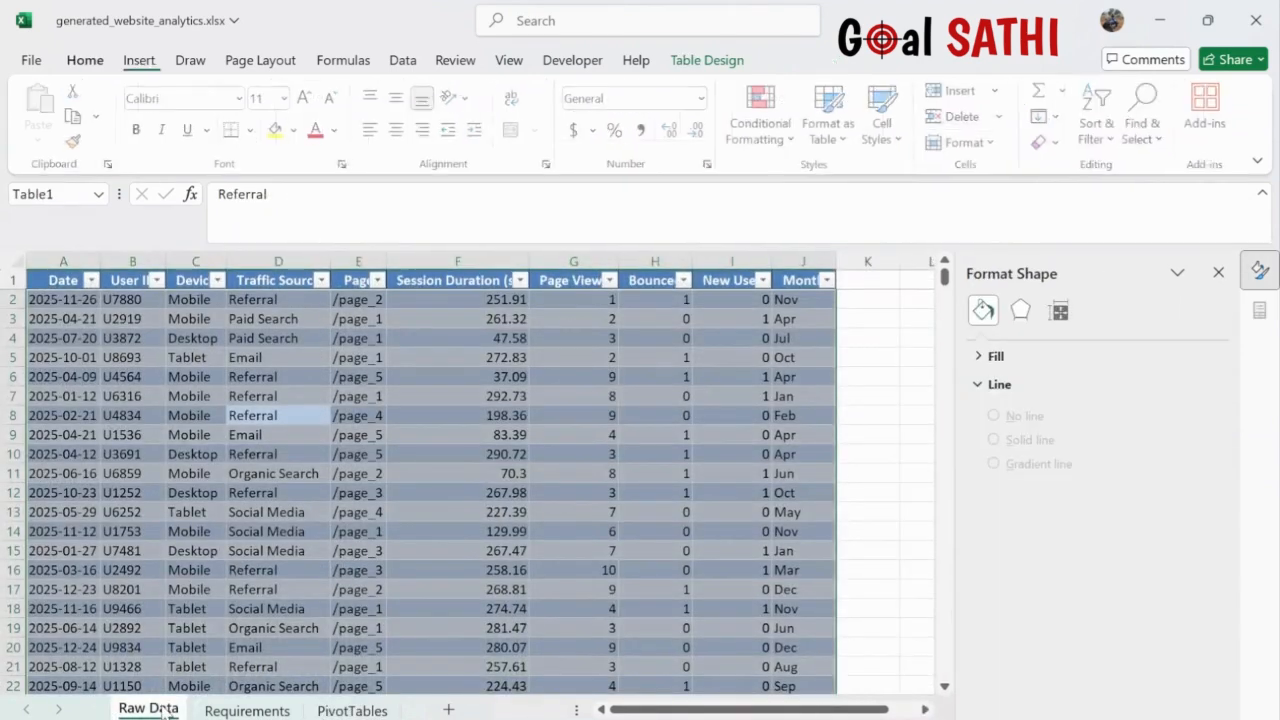
left_click(236, 711)
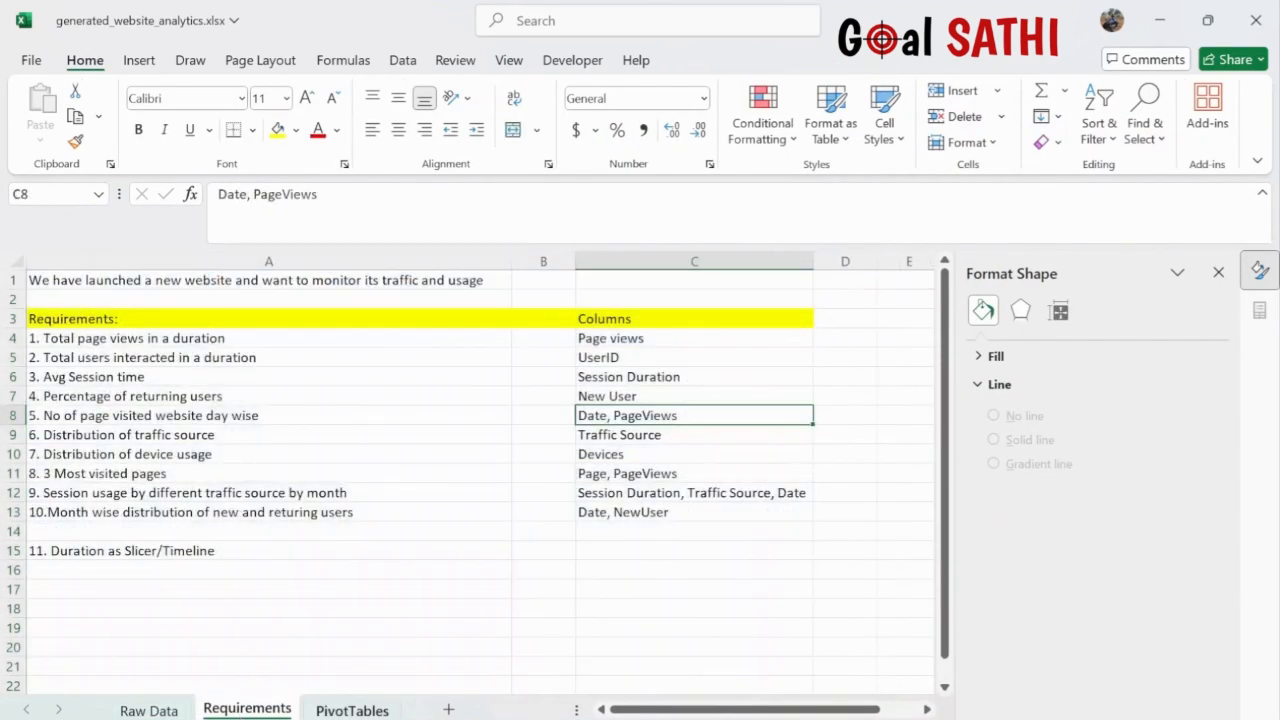
left_click(352, 710)
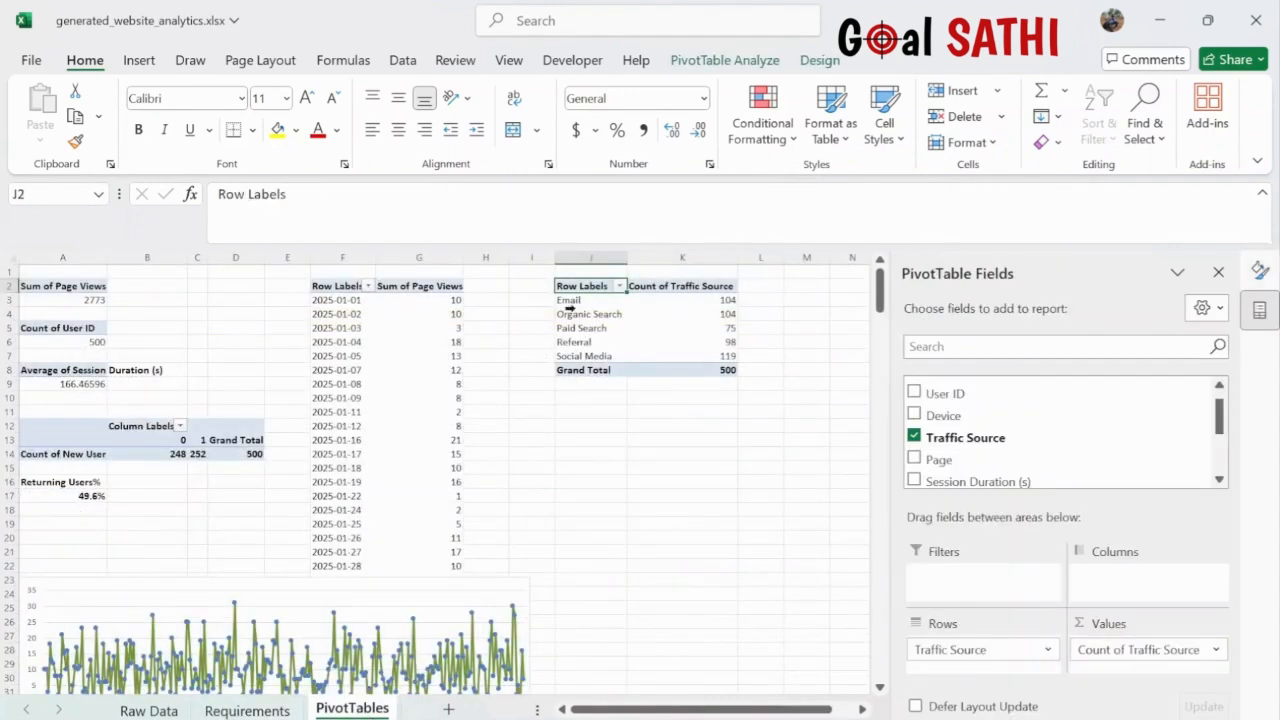
left_click(626, 317)
left_click(694, 327)
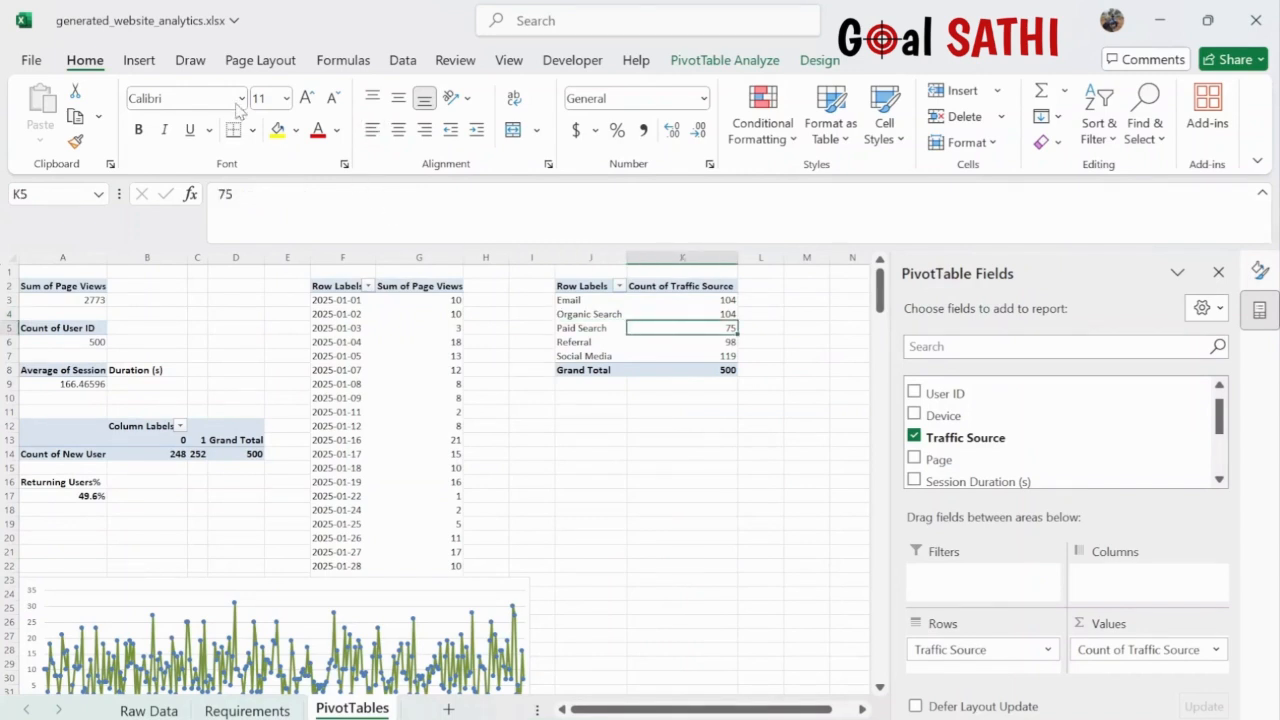
left_click(136, 62)
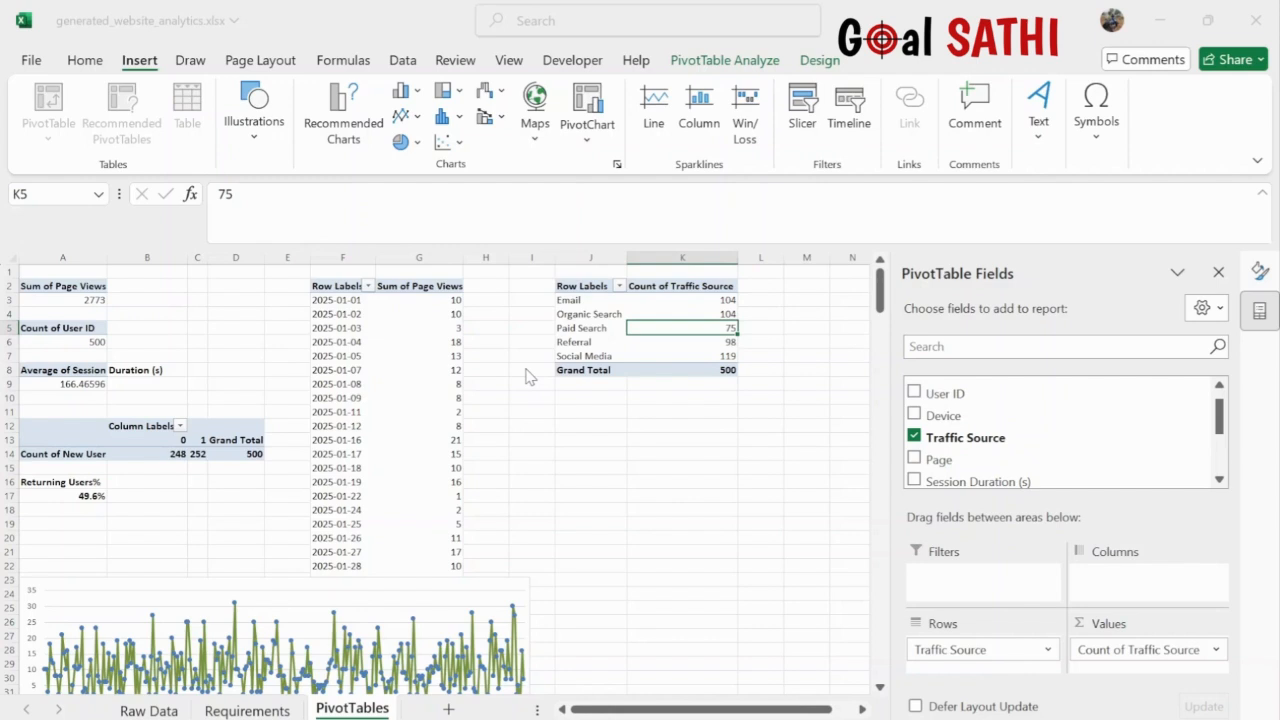
- Insert a pie chart of traffic source counts, shrink it beside the table, and hide field buttons
left_click(836, 649)
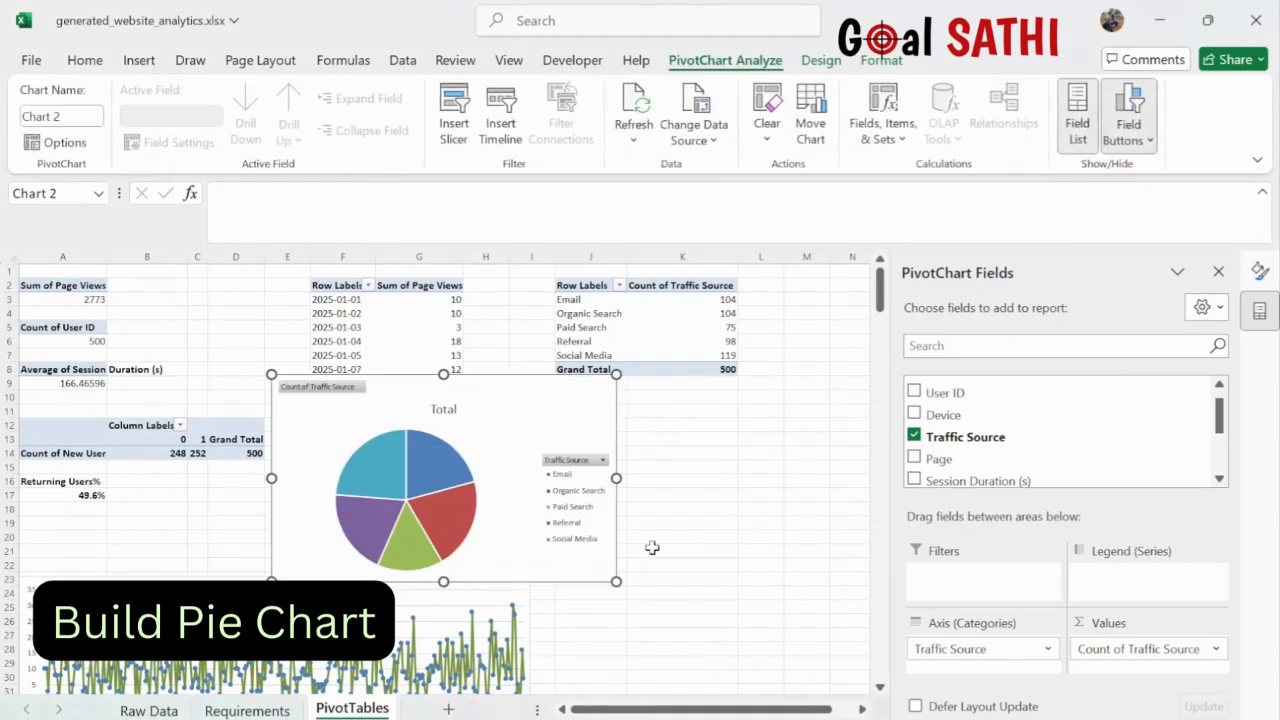
left_click_drag(271, 374, 335, 425)
left_click_drag(520, 446, 719, 465)
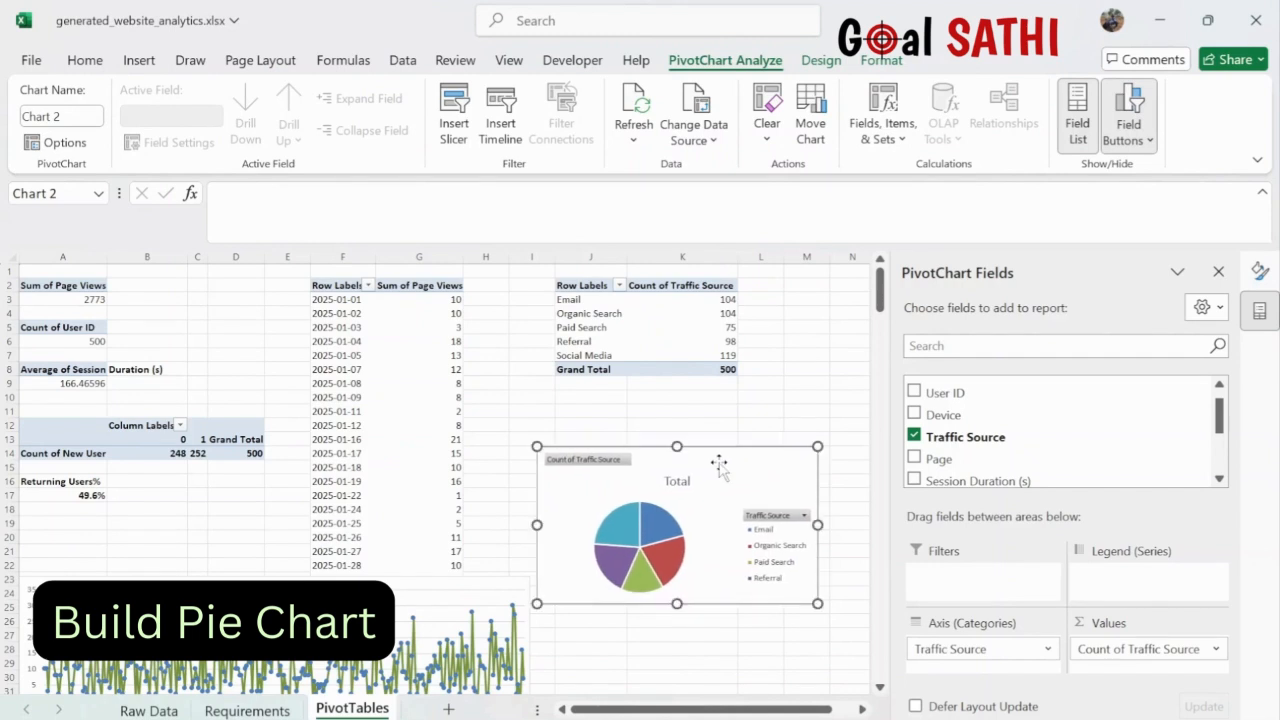
left_click(785, 516)
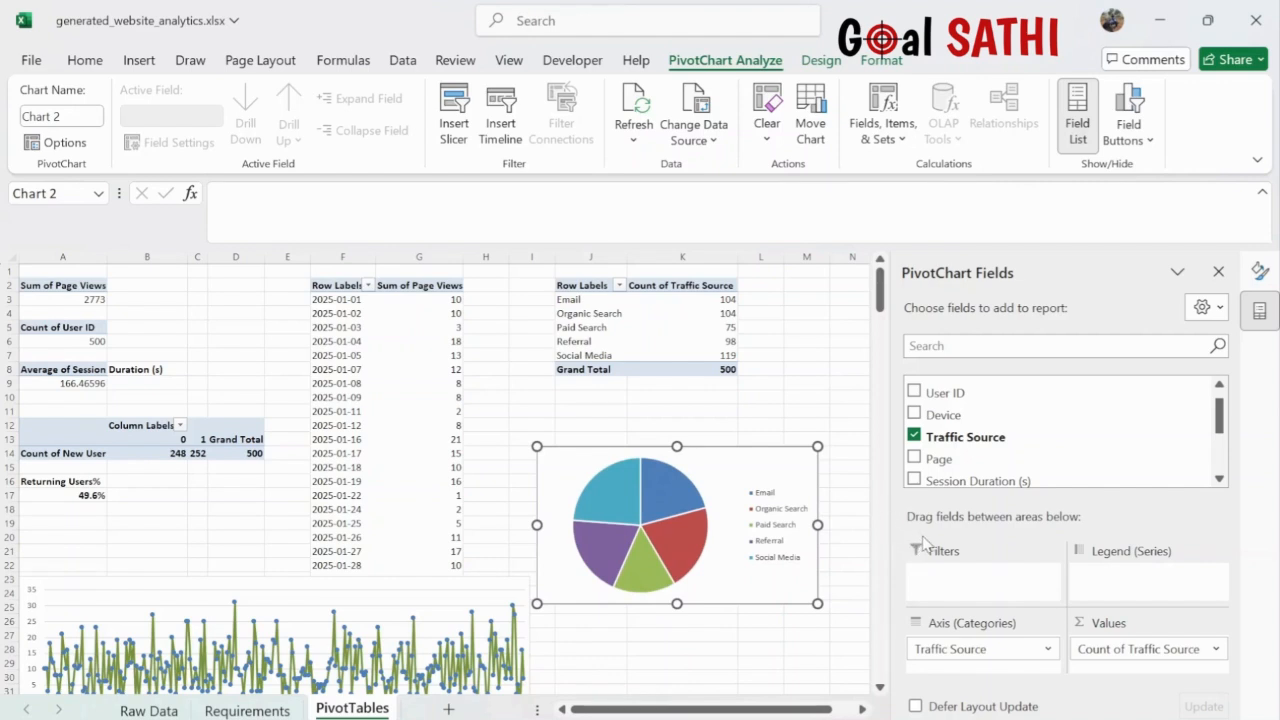
- Pull the legend closer to the pie, narrow the chart, and move it up under the table
left_click(780, 515)
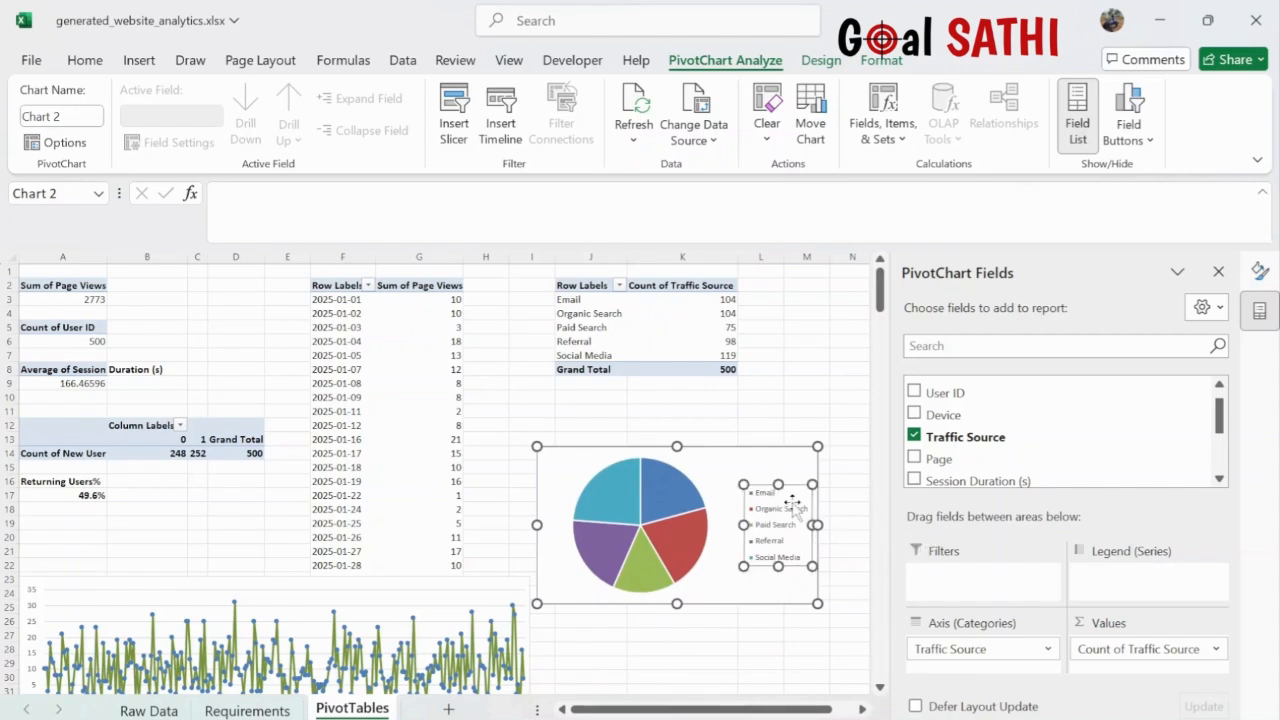
left_click_drag(792, 508, 768, 494)
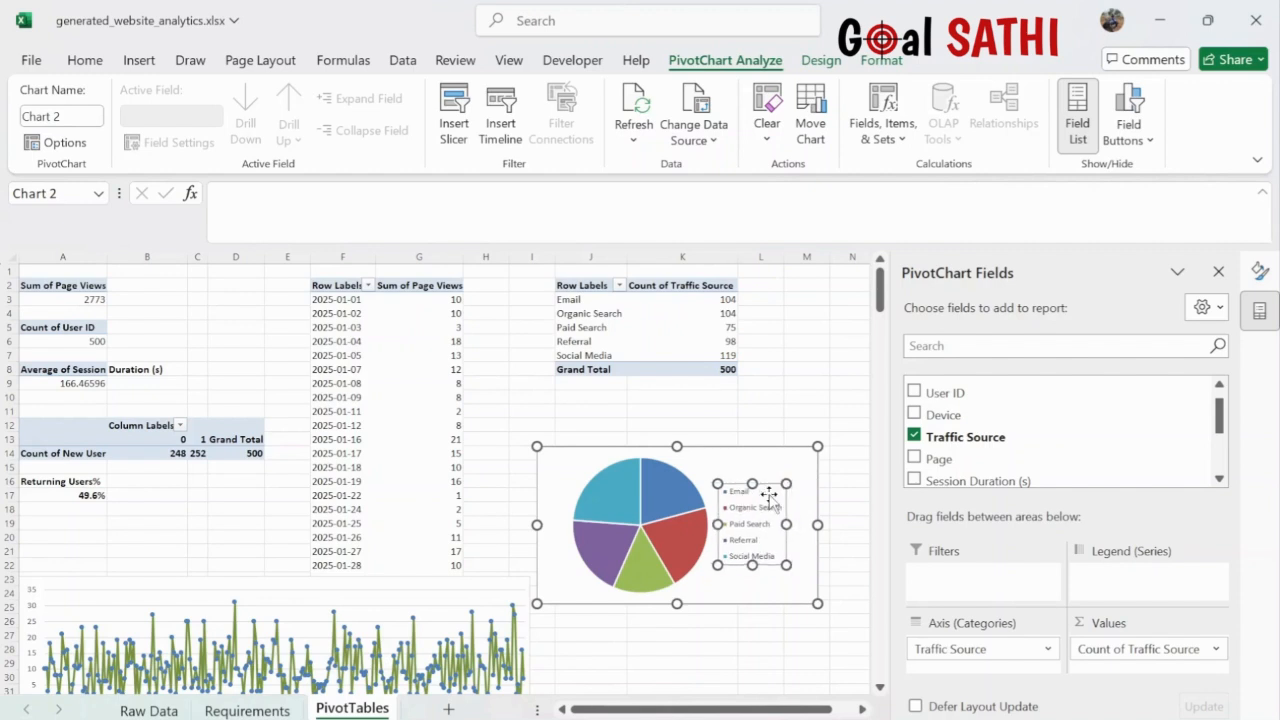
left_click_drag(537, 525, 564, 525)
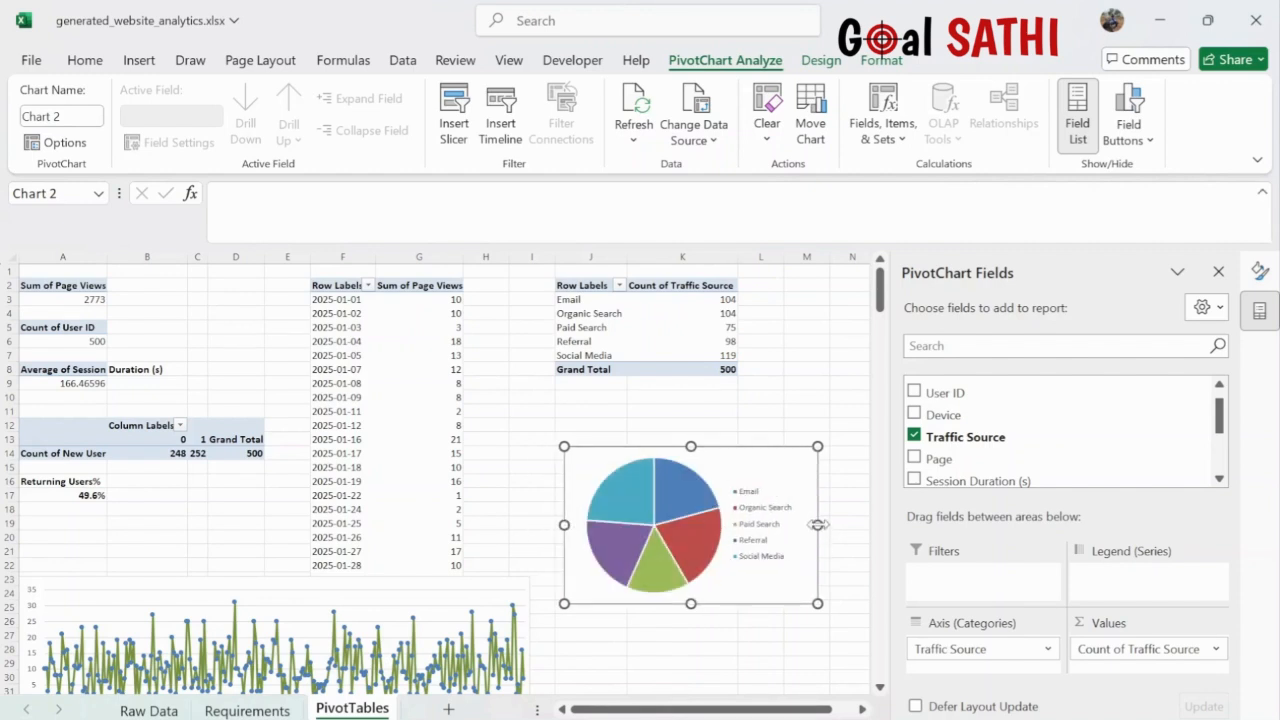
left_click_drag(817, 525, 800, 524)
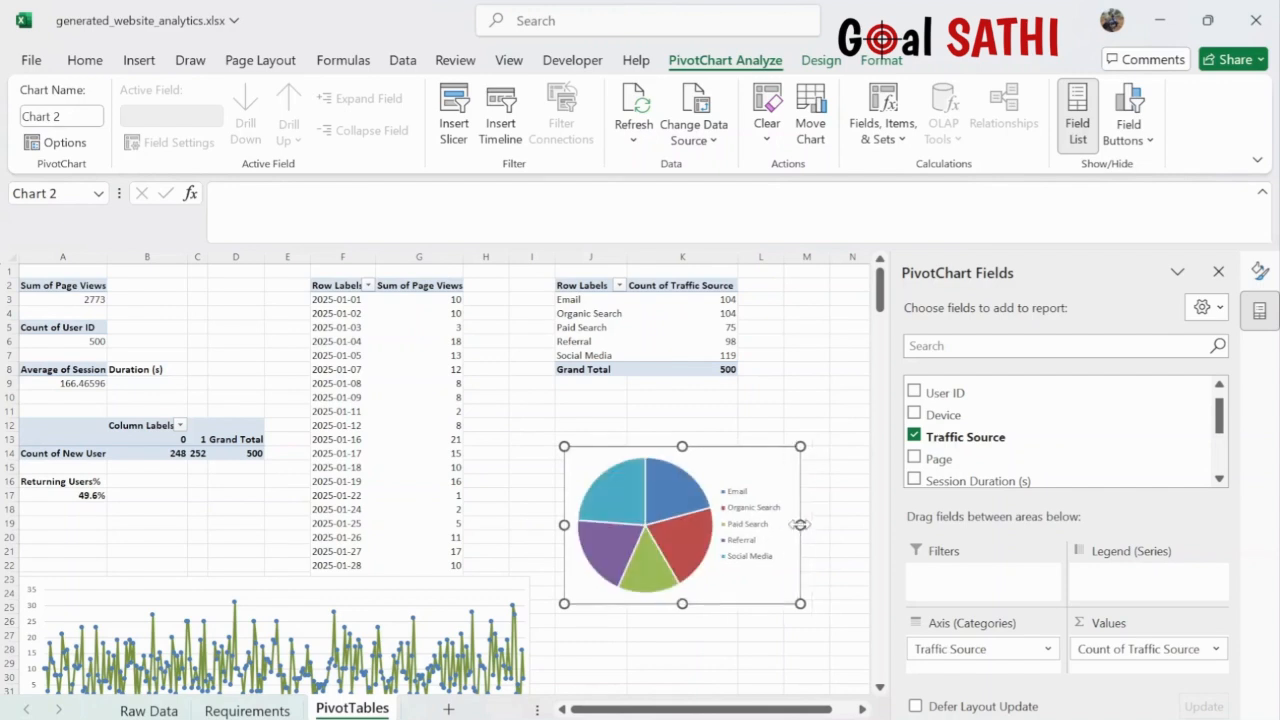
double_click(800, 524)
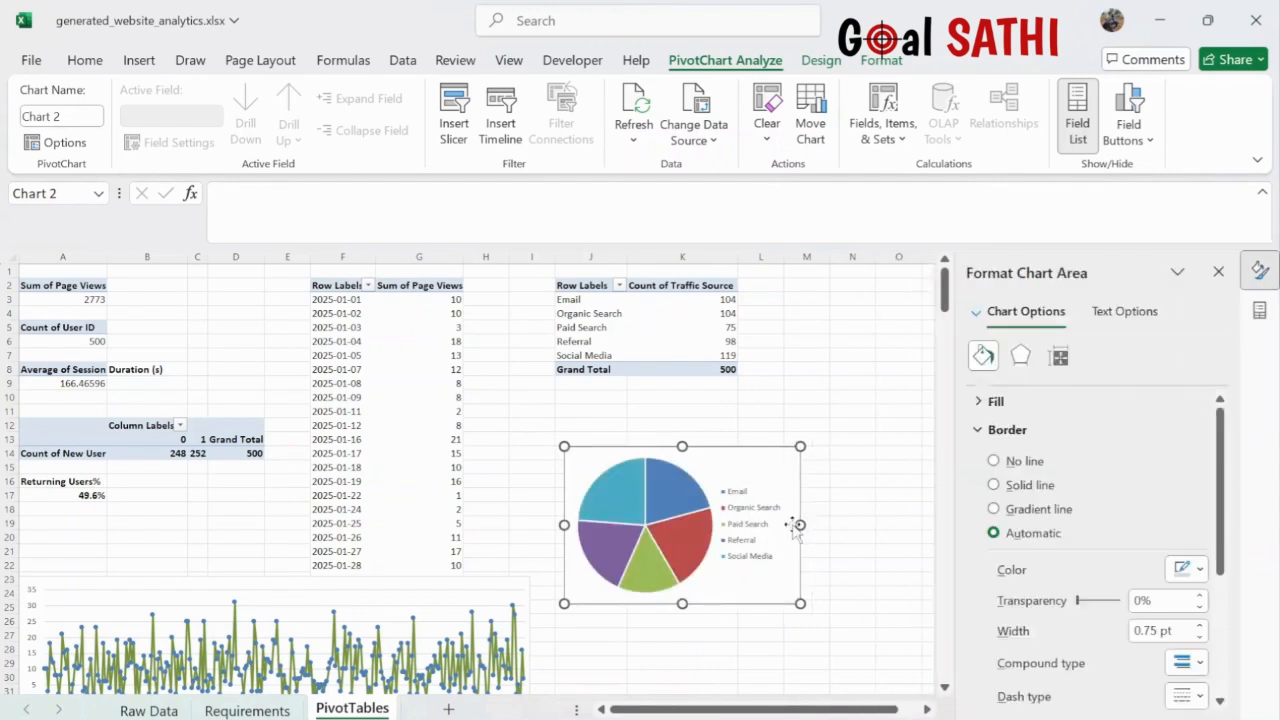
left_click_drag(801, 524, 789, 524)
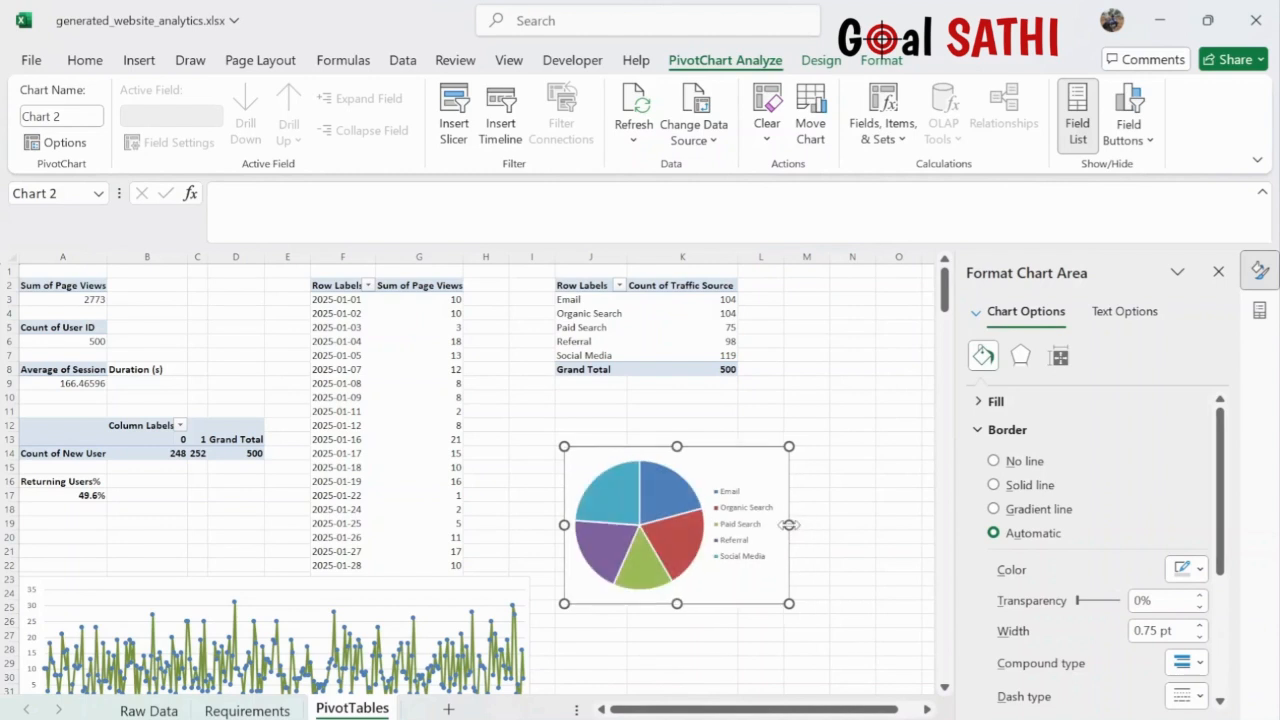
left_click_drag(717, 460, 643, 409)
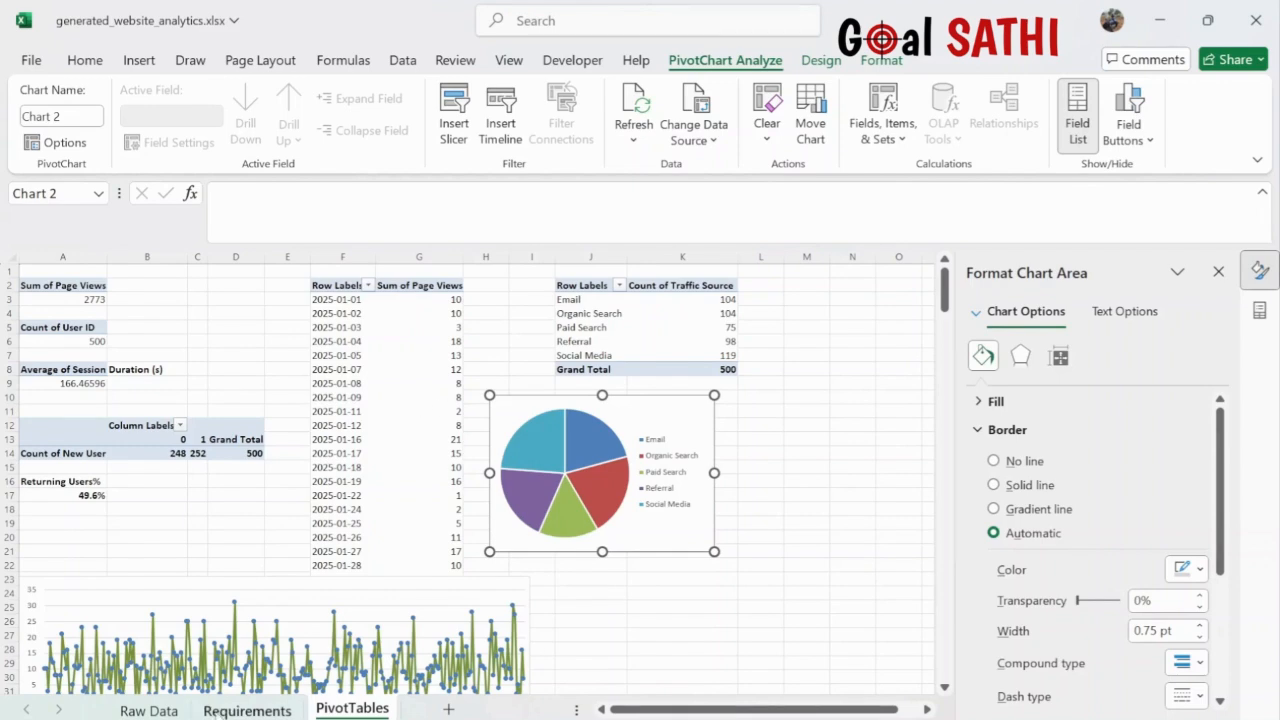
left_click(222, 710)
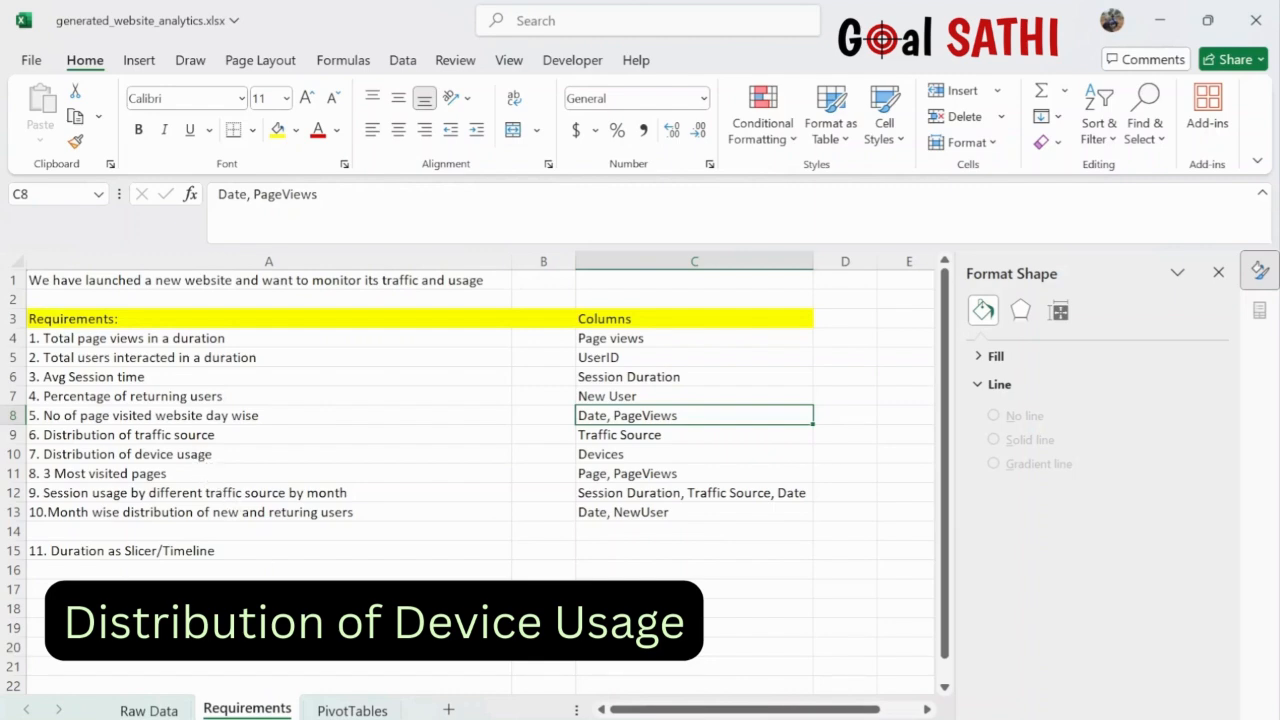
- Copy the traffic source pivot table J2:K8 and paste it at M2
left_click(351, 710)
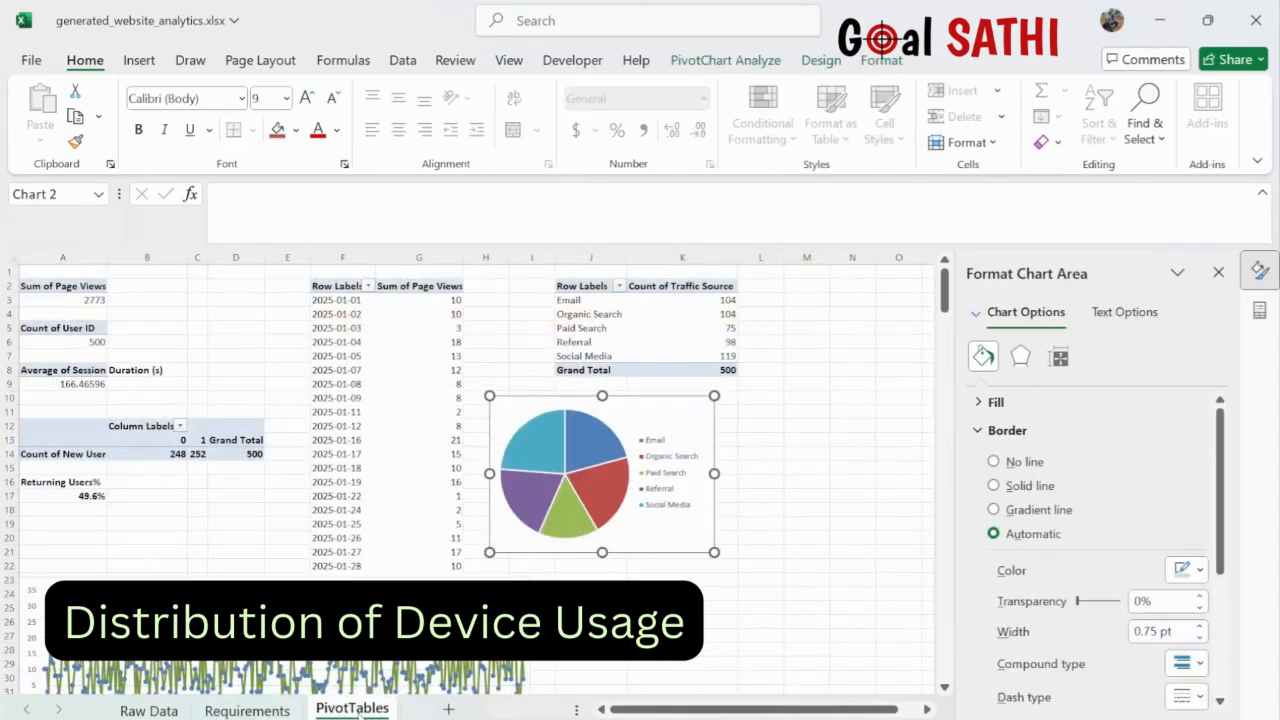
left_click_drag(564, 286, 703, 367)
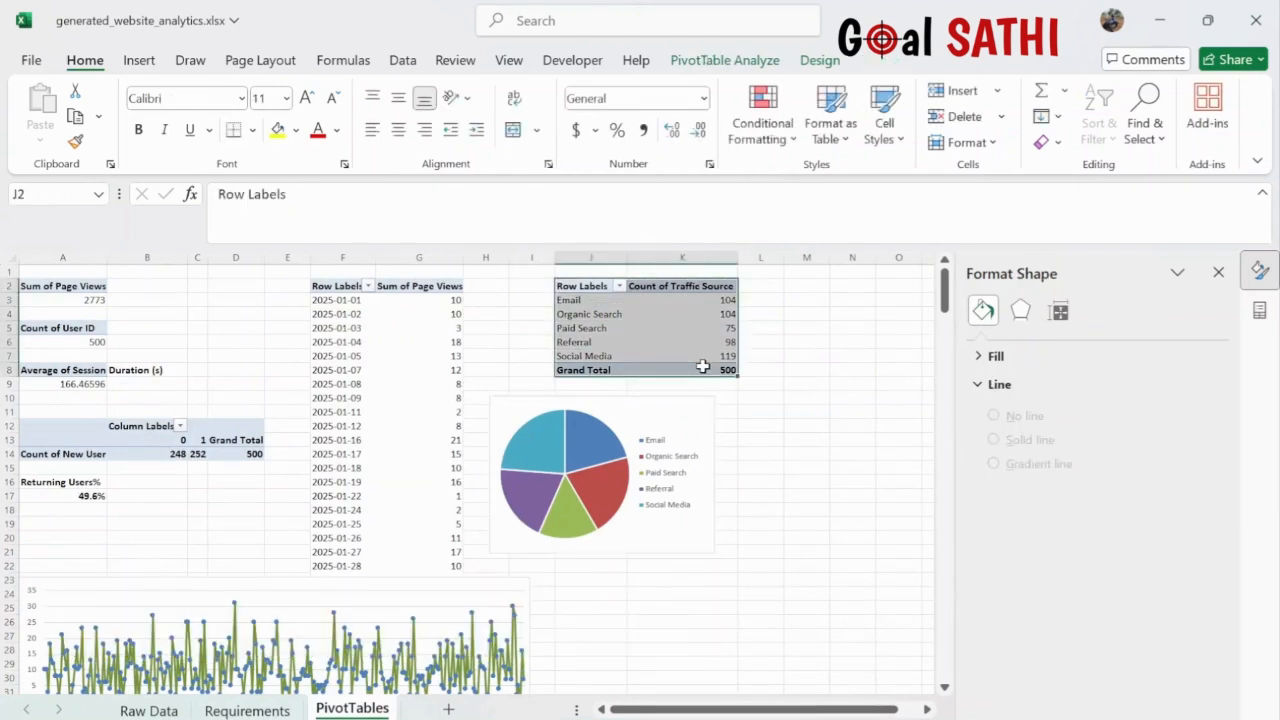
key("ctrl+c")
left_click(818, 287)
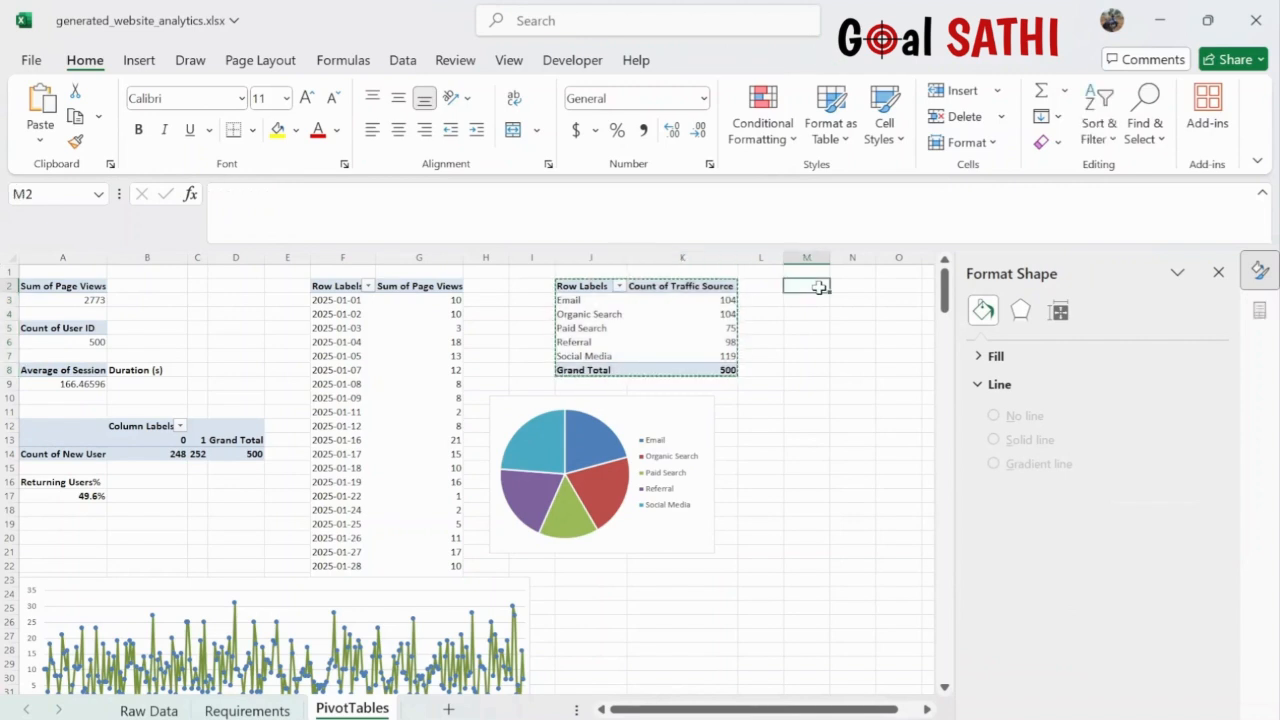
key("ctrl+v")
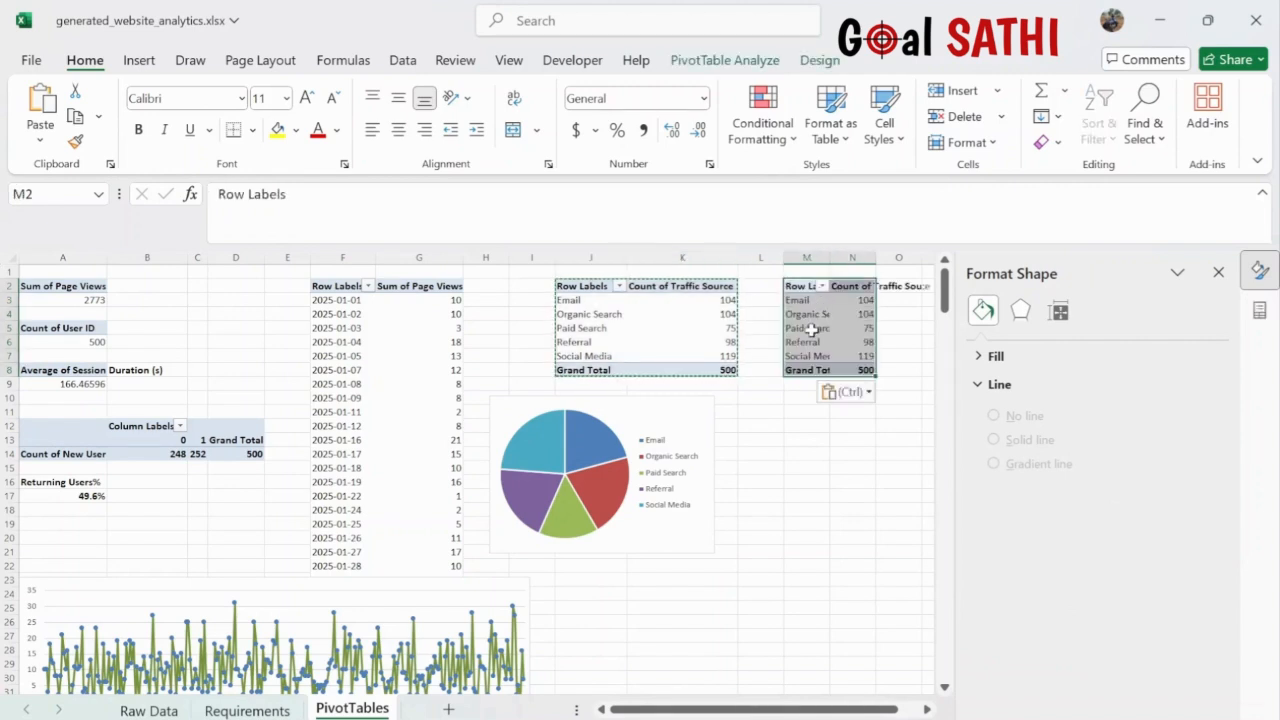
- Replace Traffic Source with Device in the copy's Rows and Values: Desktop 154, Mobile 175, Tablet 171
left_click(811, 328)
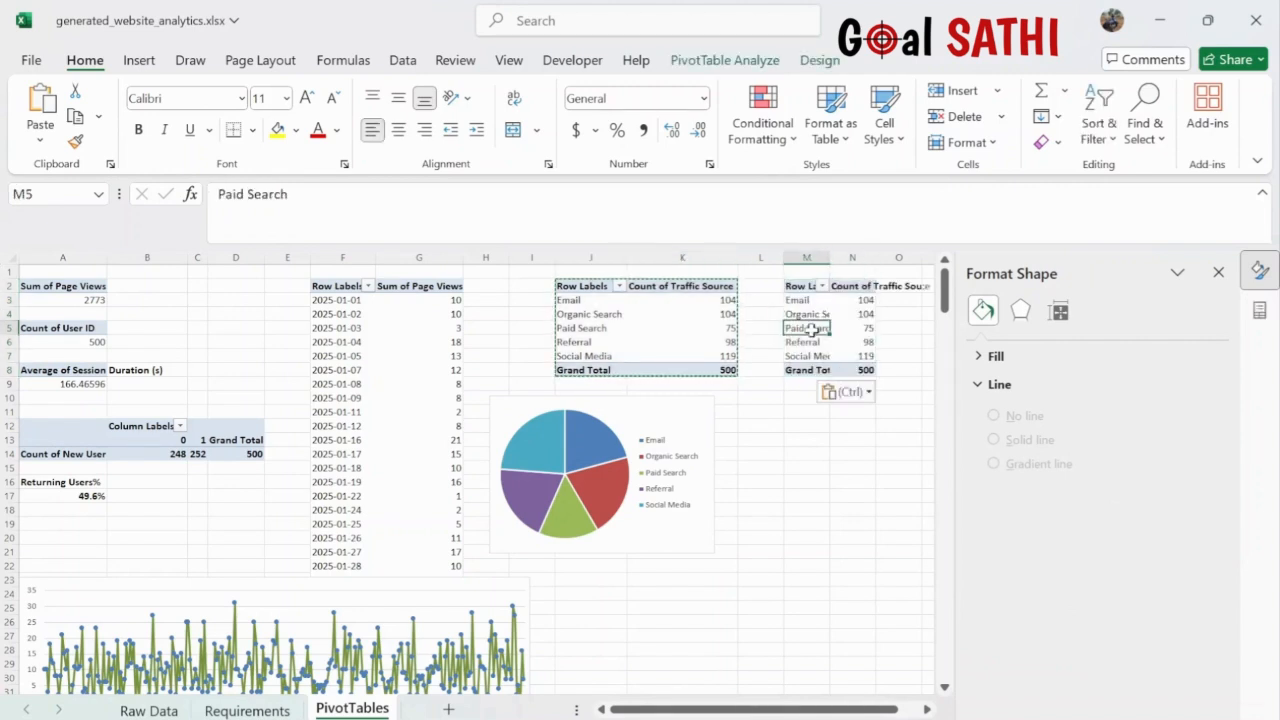
left_click(725, 62)
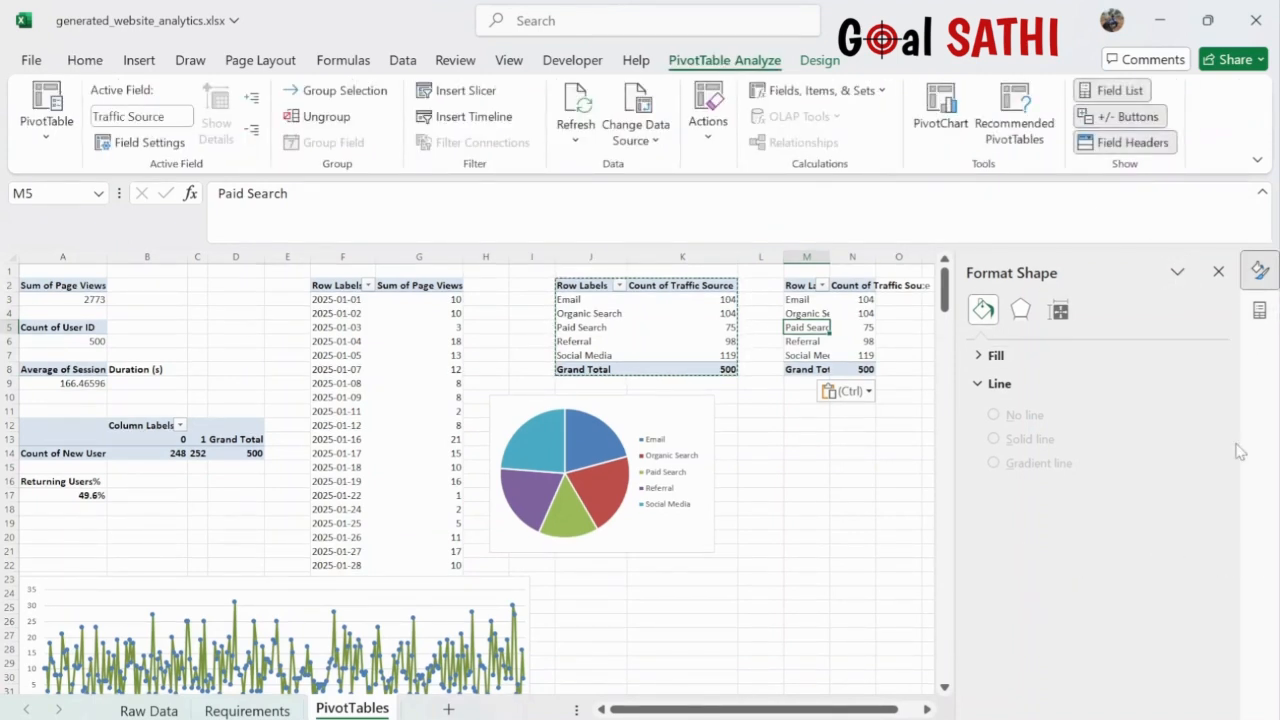
left_click(1218, 273)
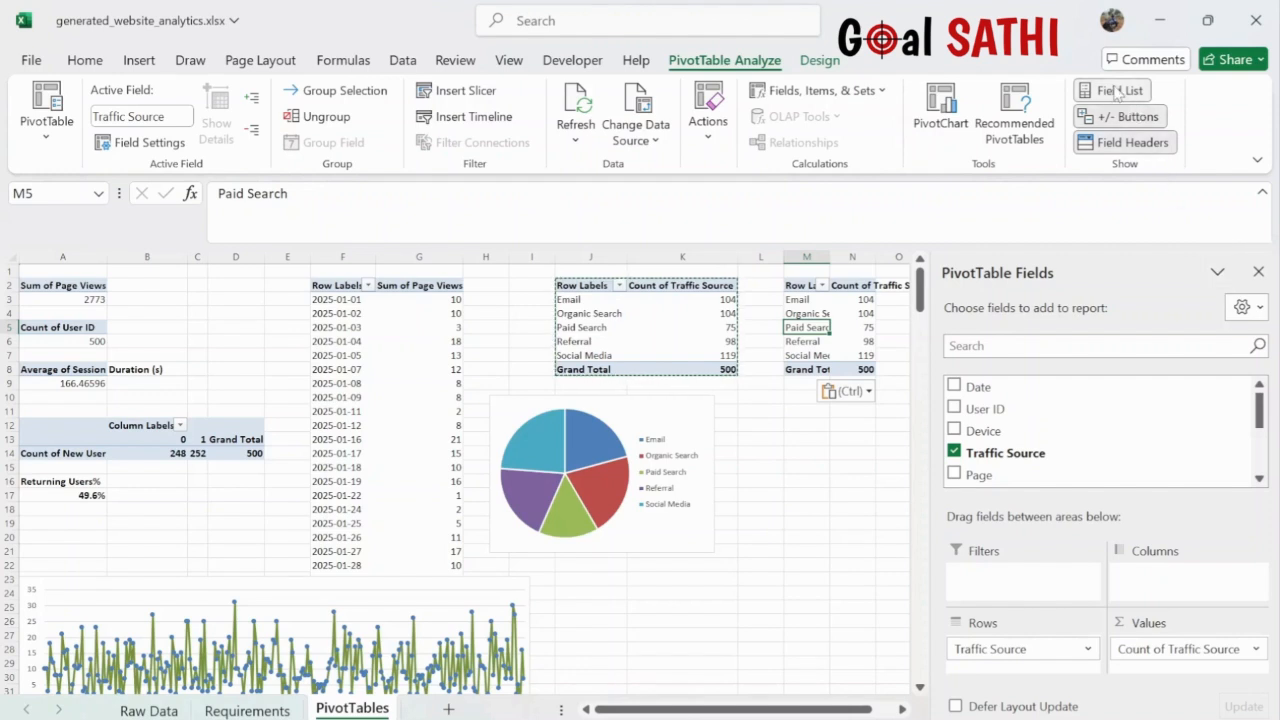
left_click(1258, 271)
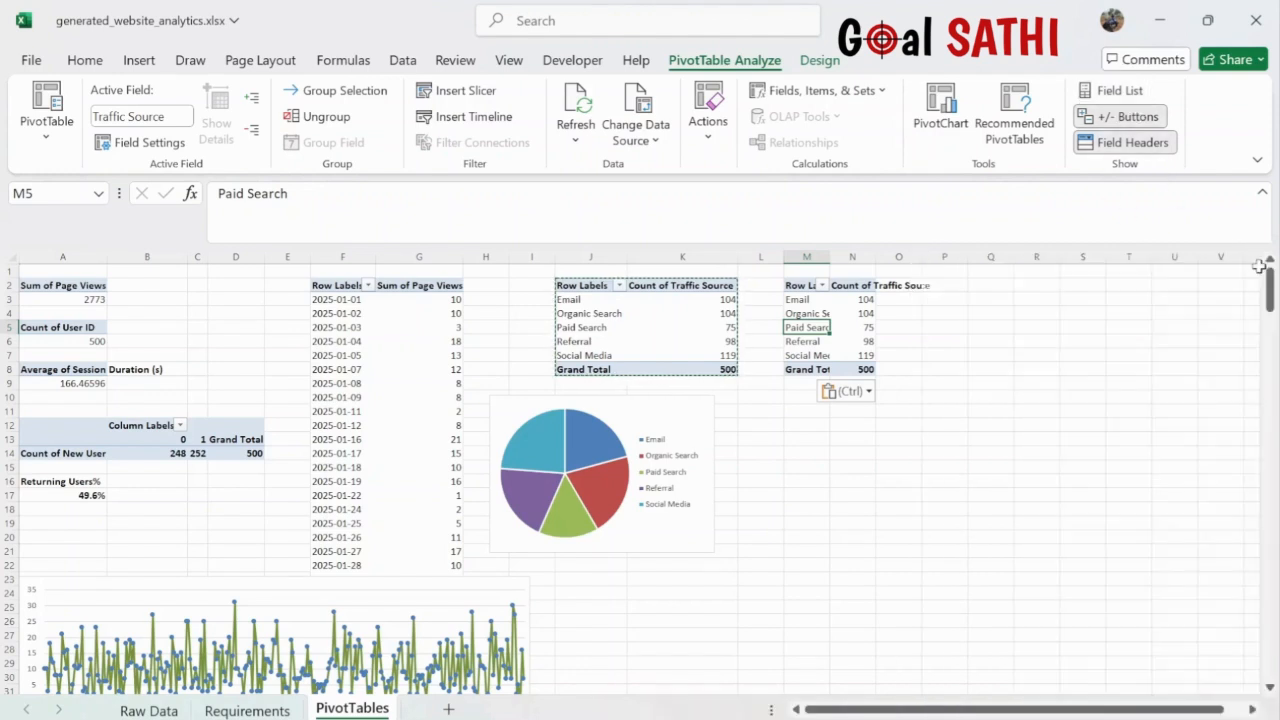
left_click(1118, 92)
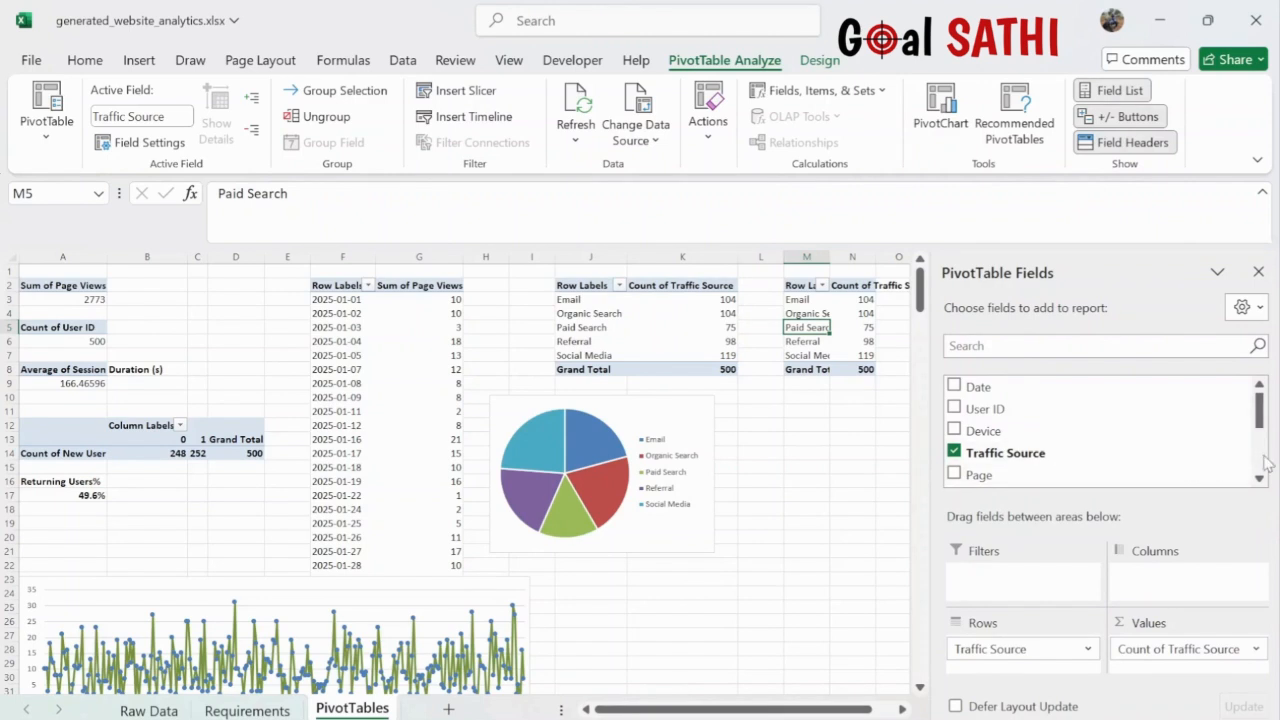
left_click(954, 453)
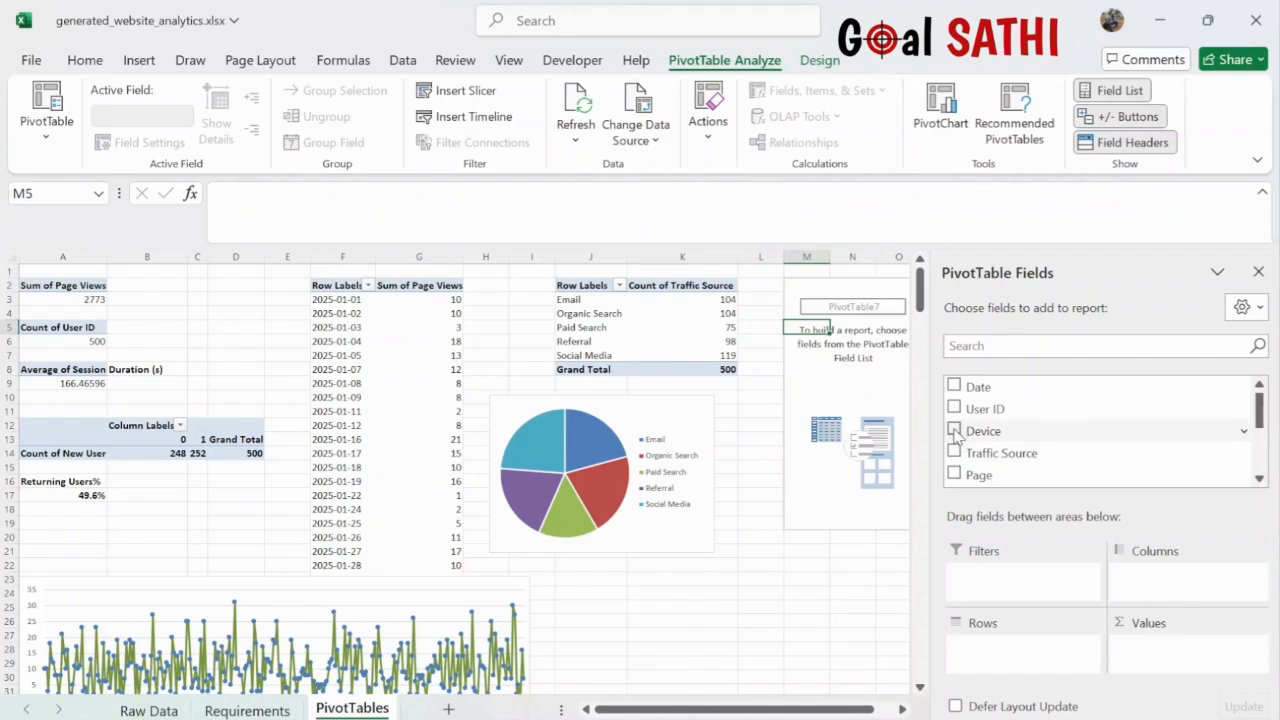
left_click(955, 431)
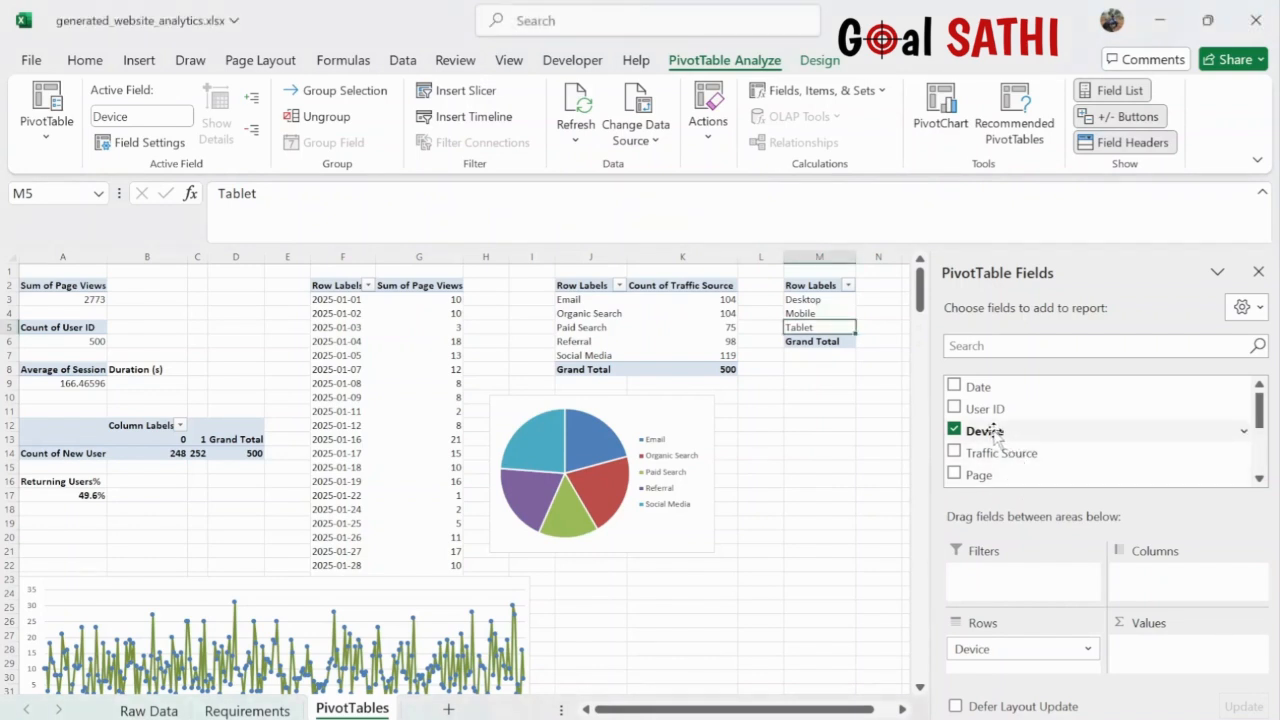
left_click_drag(995, 437, 1167, 655)
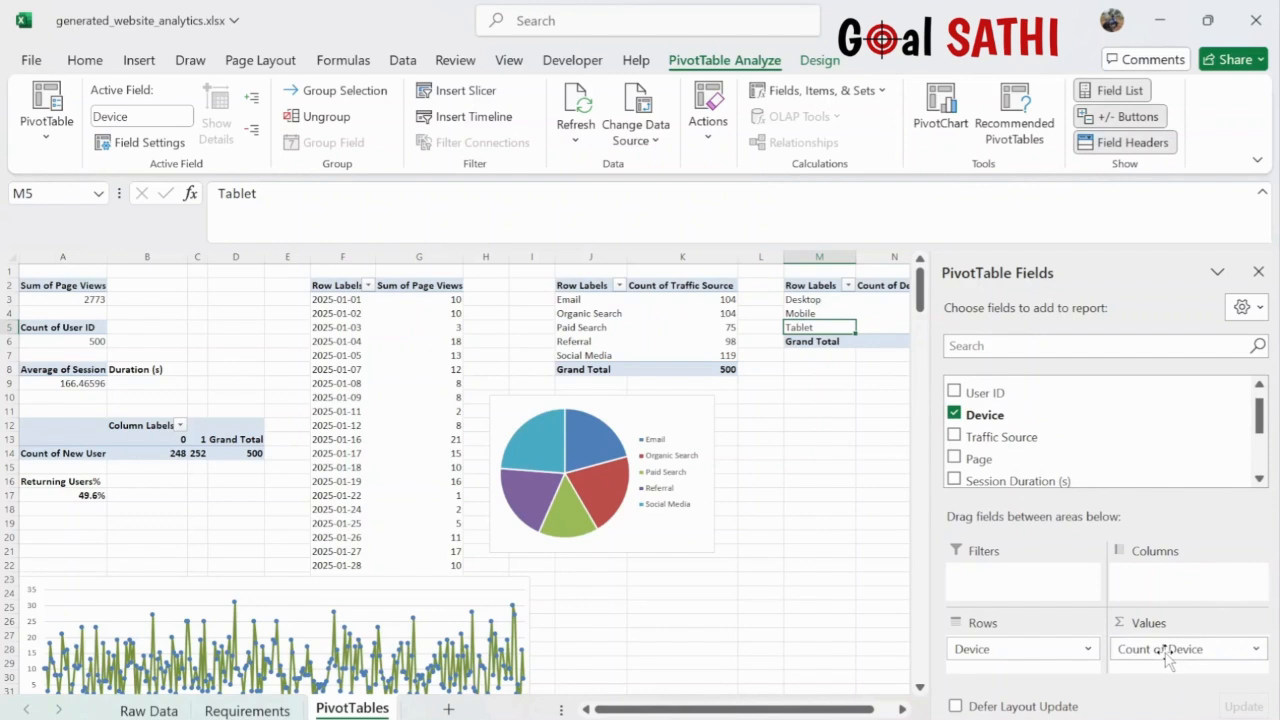
scroll(807, 506, "right", 3)
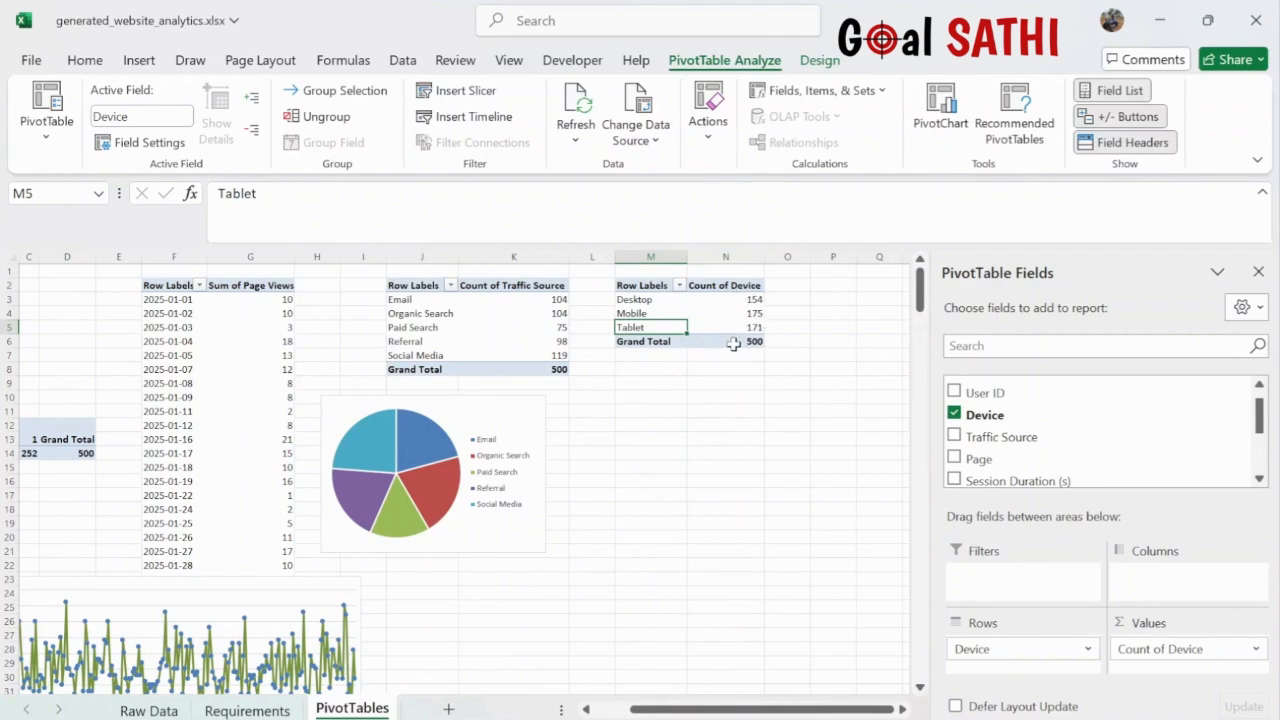
left_click(715, 310)
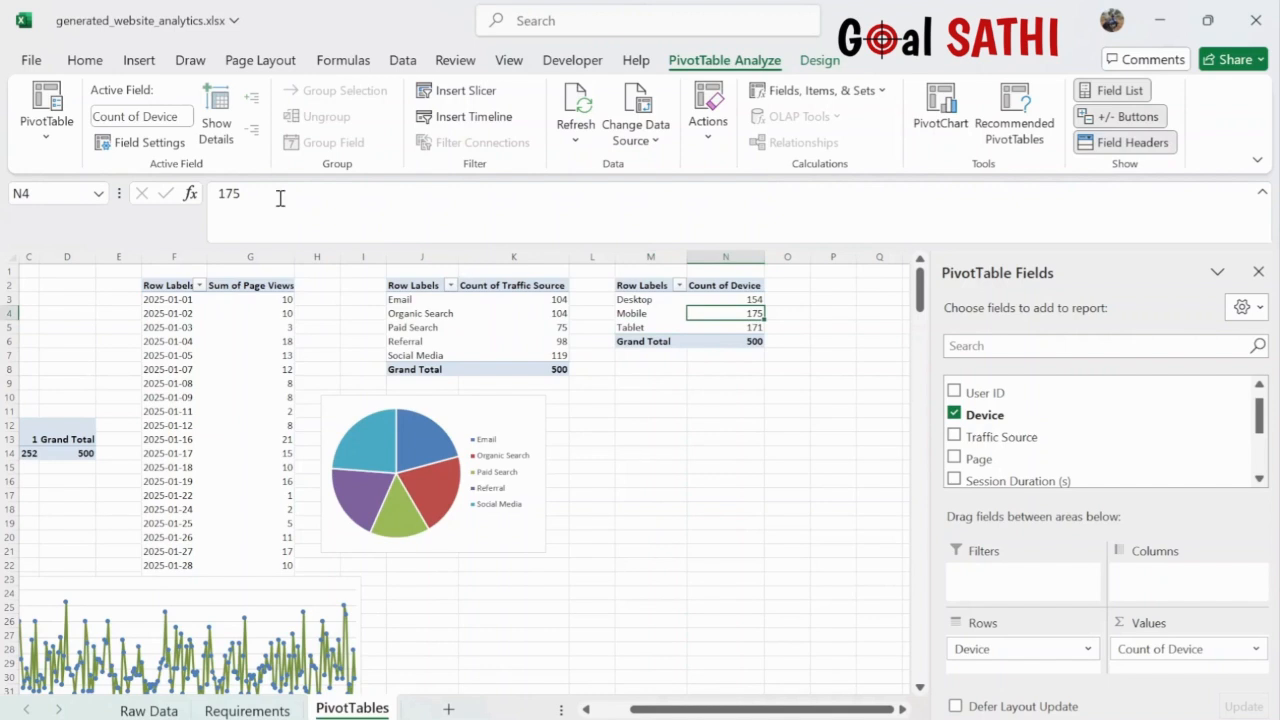
- Insert a doughnut chart of device counts beside the pie, without title or field buttons, legend nearer the ring
left_click(137, 62)
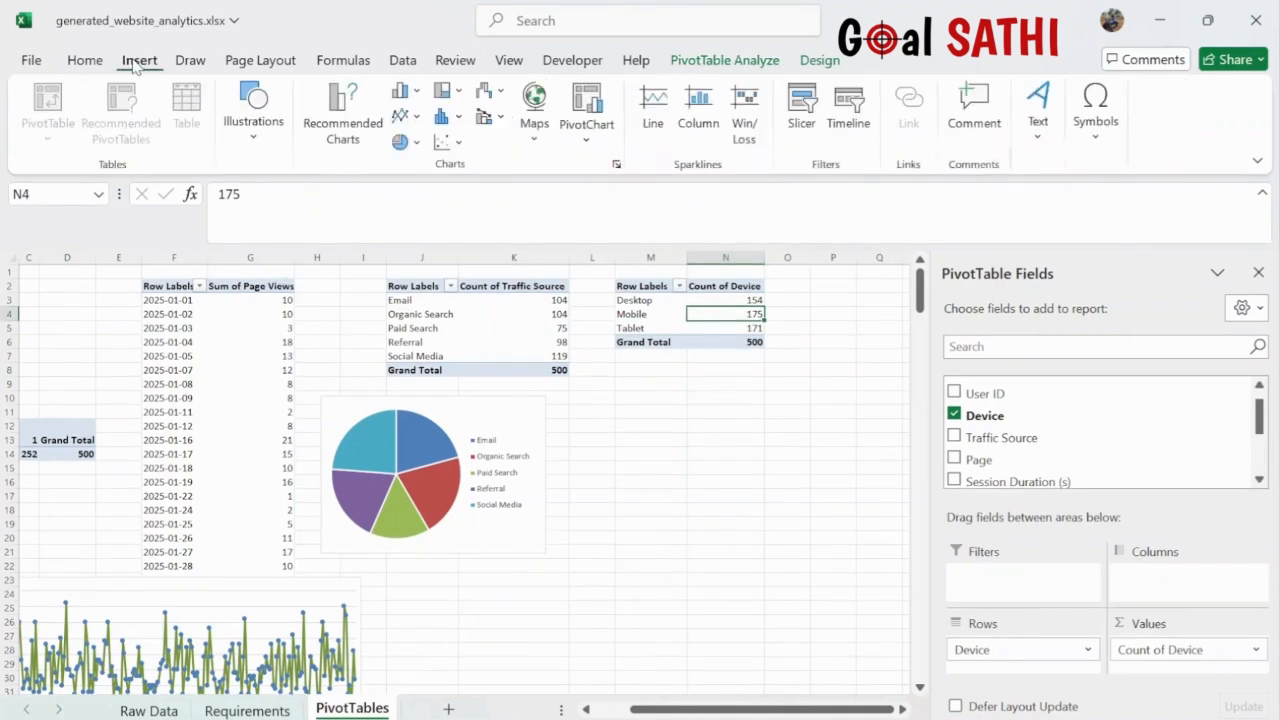
left_click(400, 145)
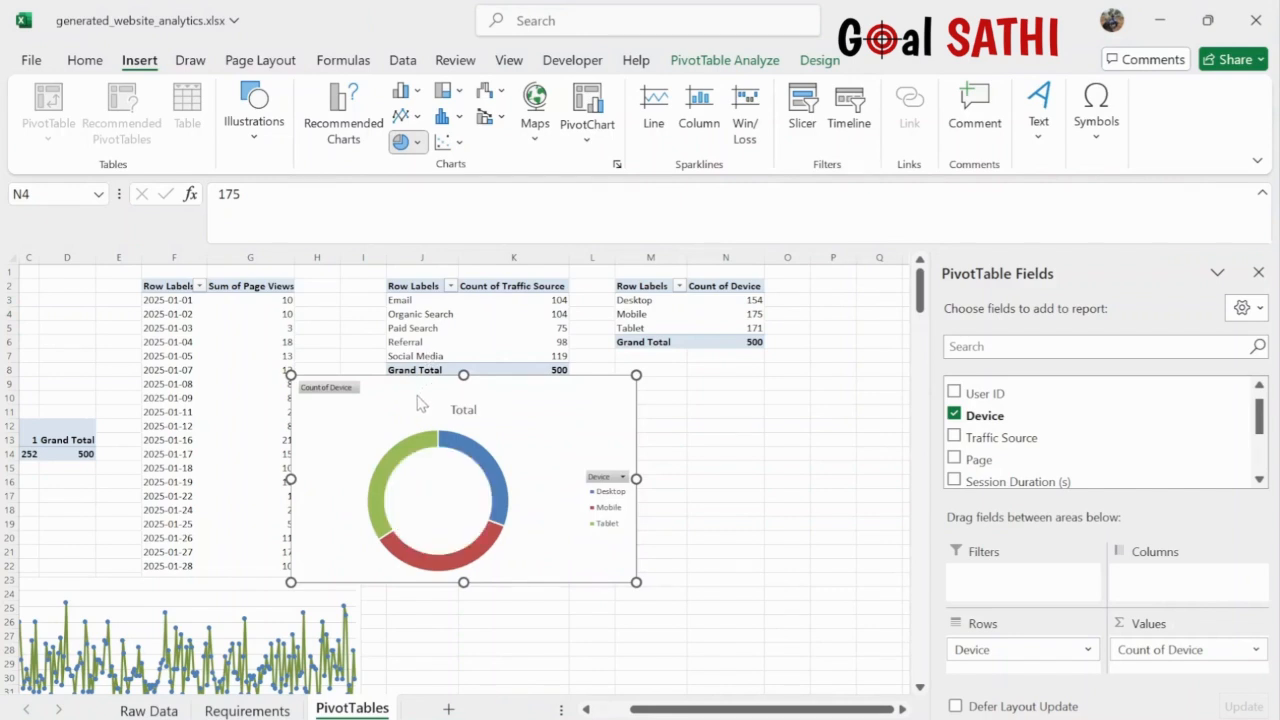
left_click_drag(534, 391, 808, 396)
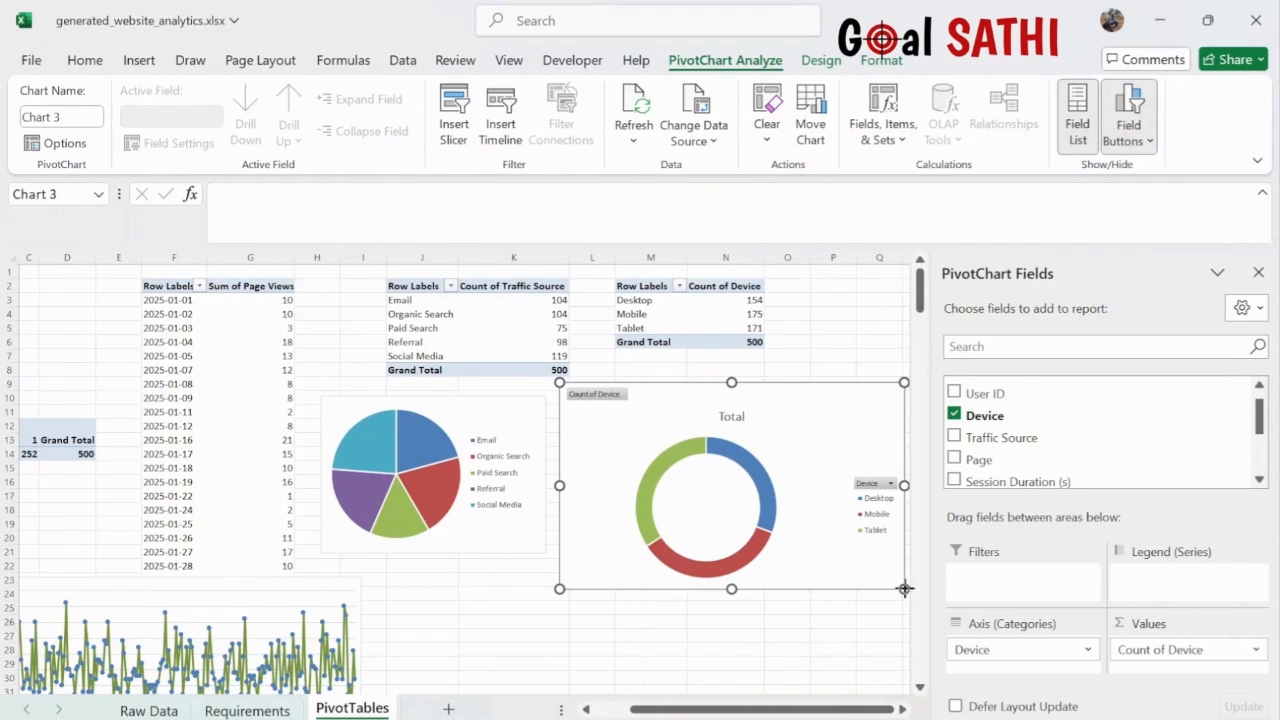
left_click_drag(904, 589, 842, 552)
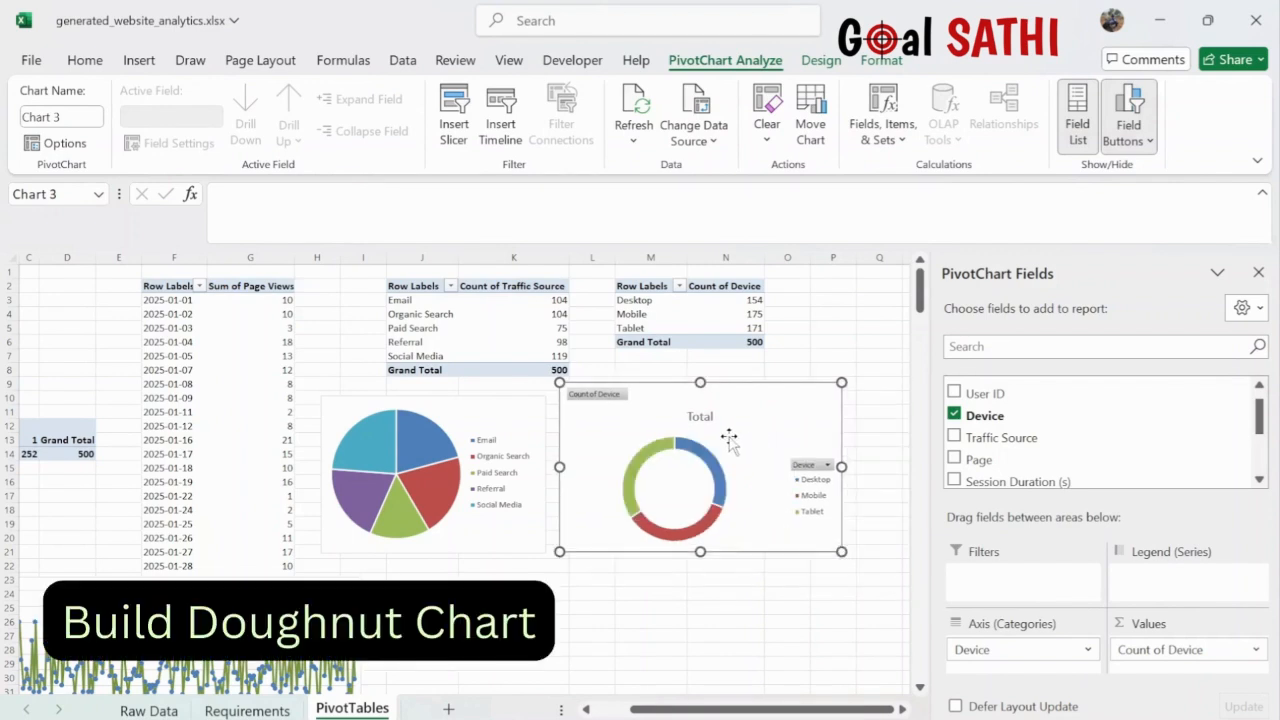
left_click(910, 426)
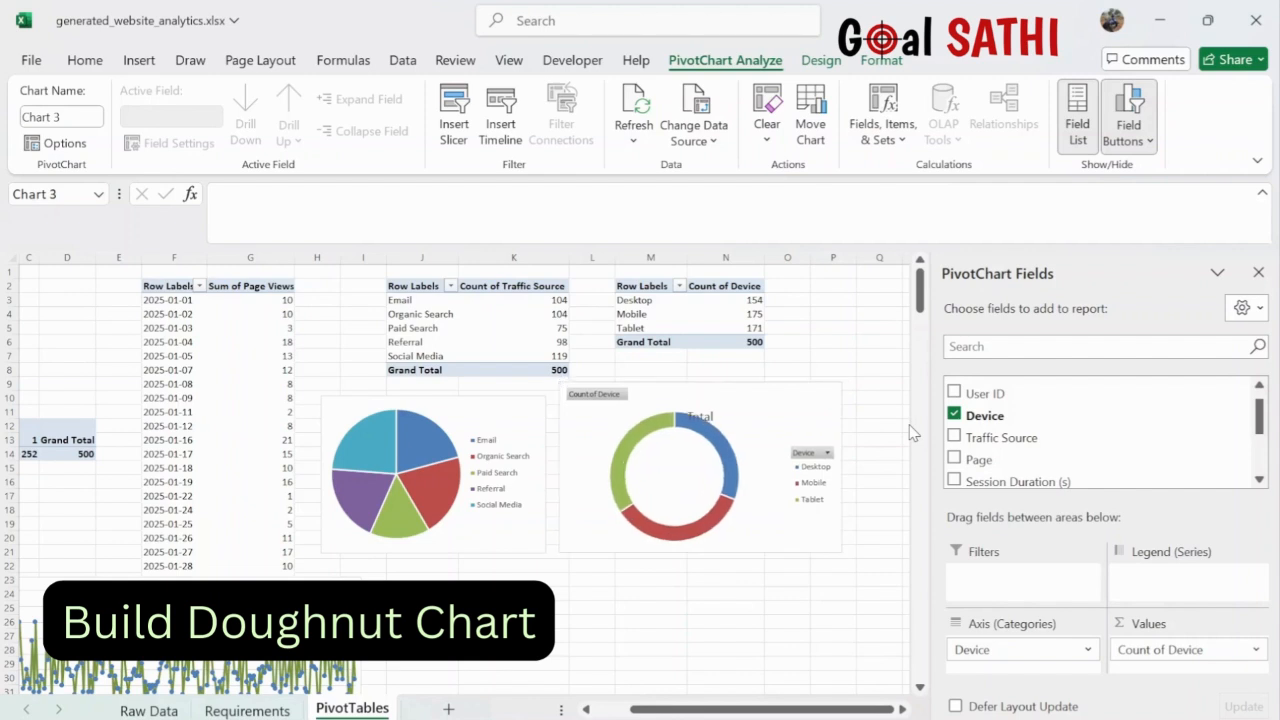
right_click(808, 455)
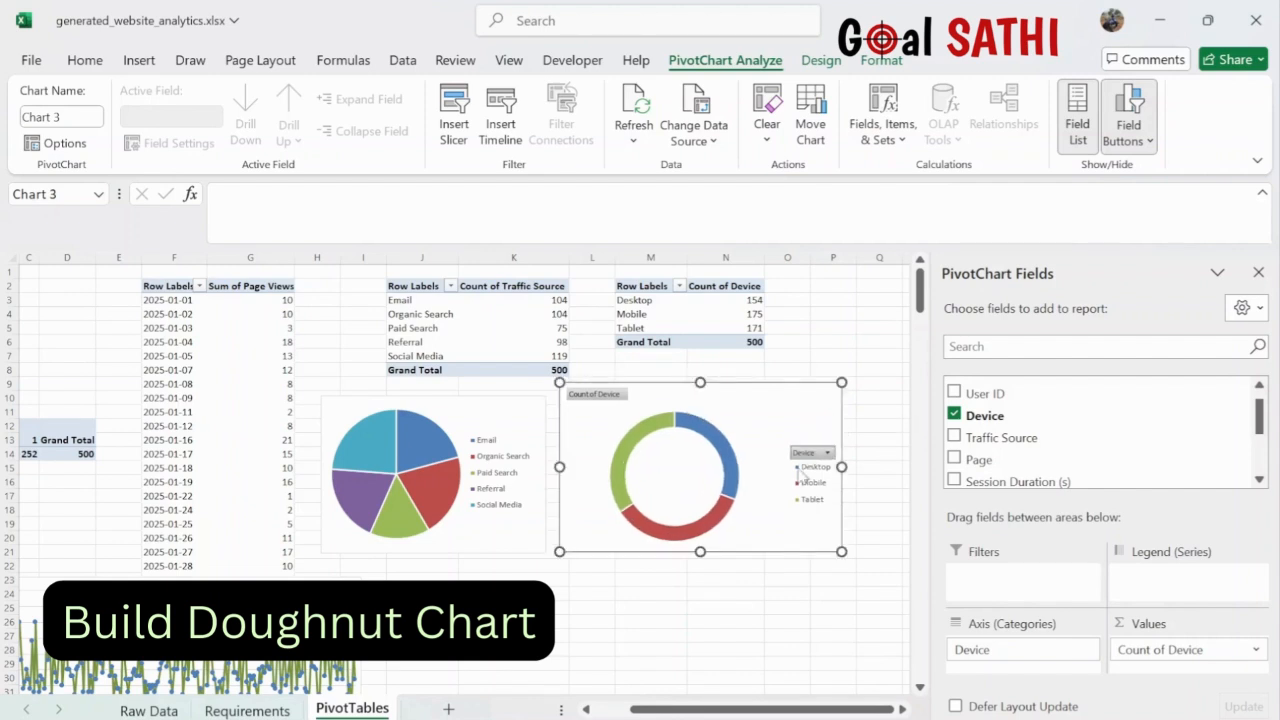
left_click(725, 684)
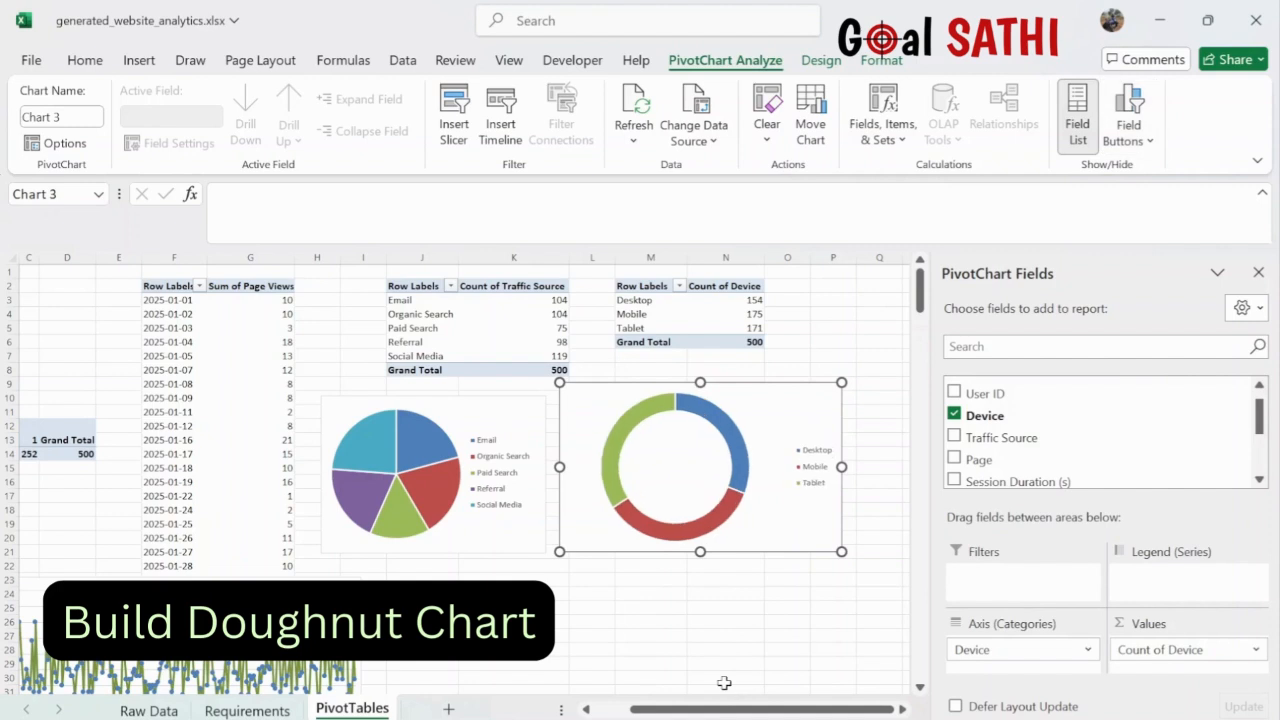
left_click(818, 468)
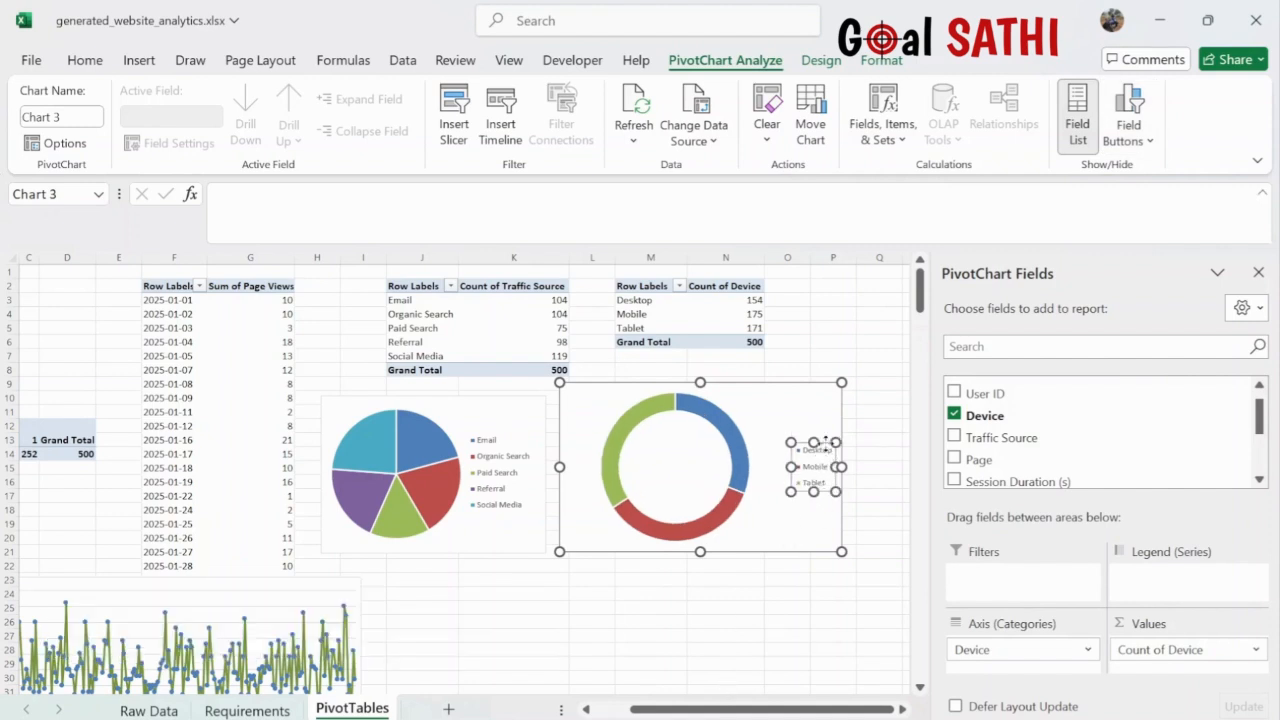
left_click_drag(826, 441, 805, 467)
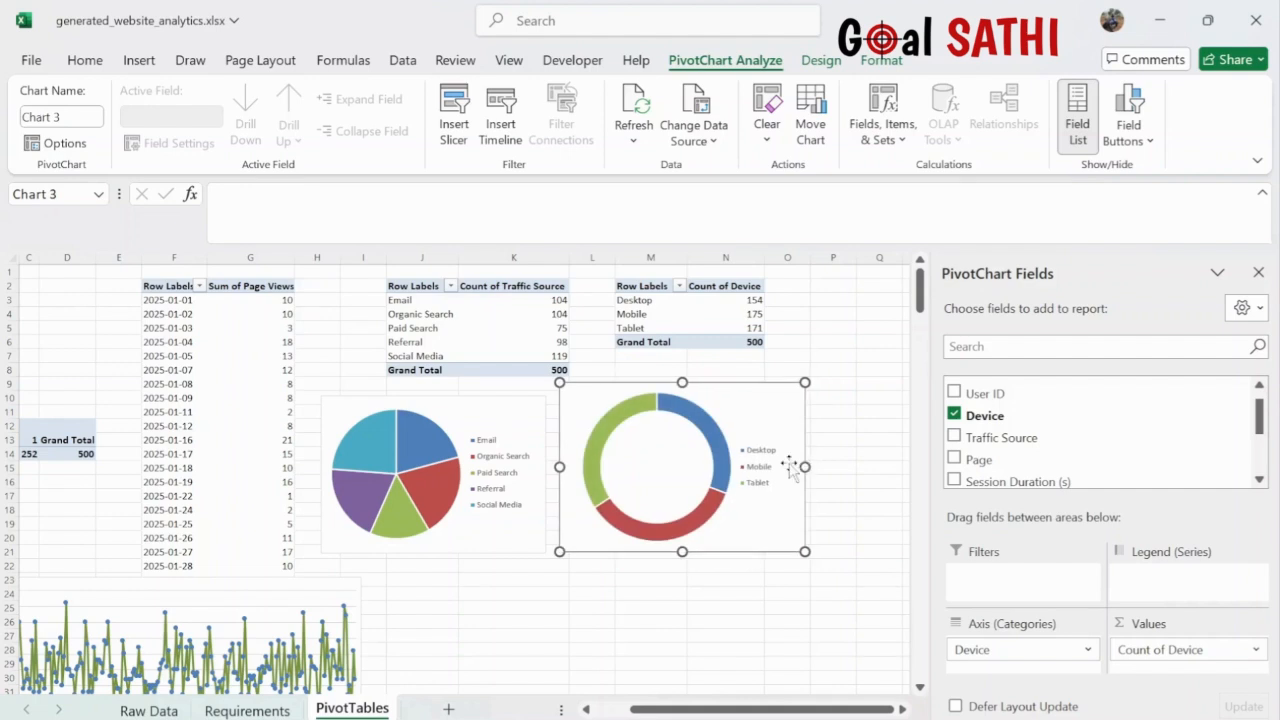
- Fill the doughnut's Desktop segment yellow
left_click(700, 420)
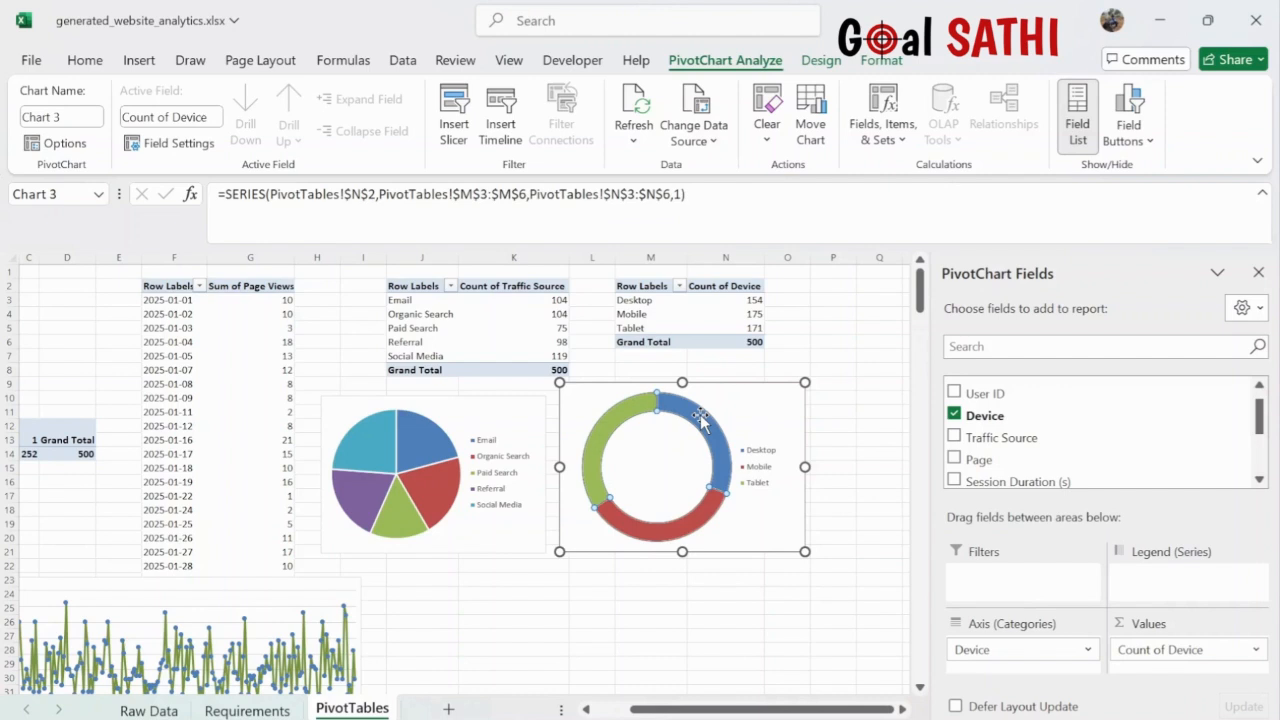
left_click(700, 418)
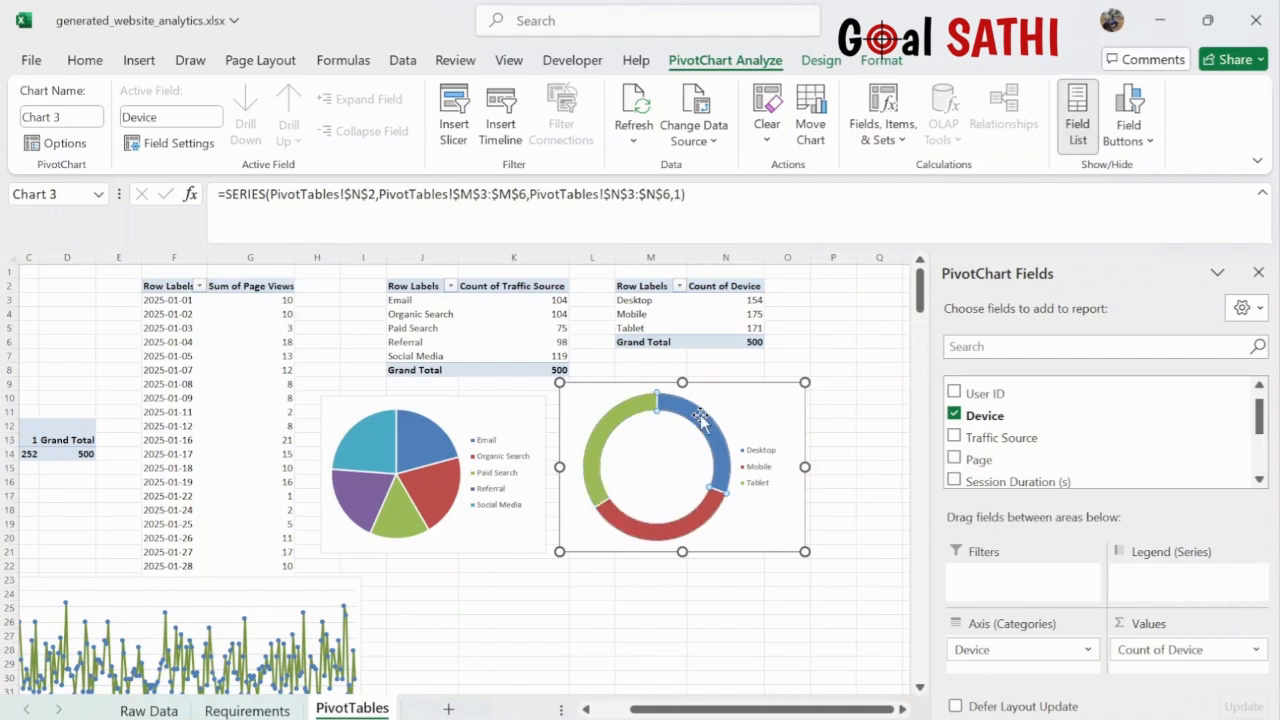
left_click(737, 411)
left_click(704, 428)
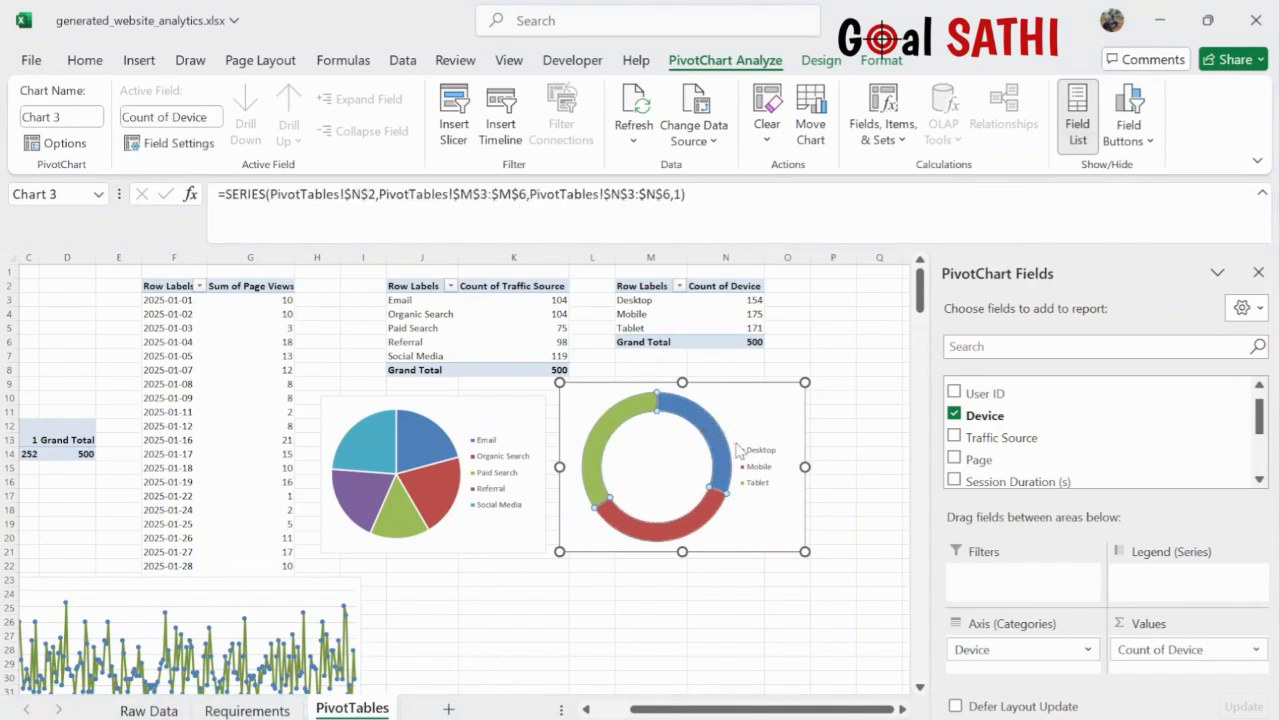
left_click(748, 640)
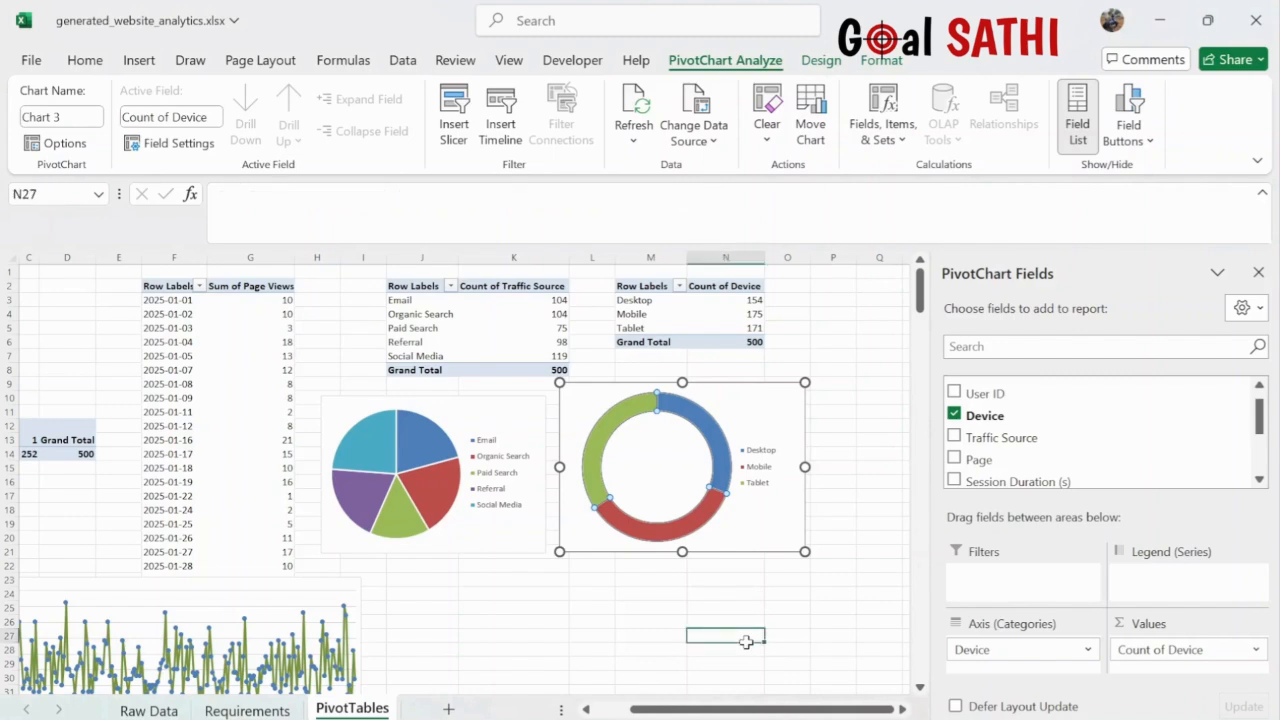
left_click(722, 460)
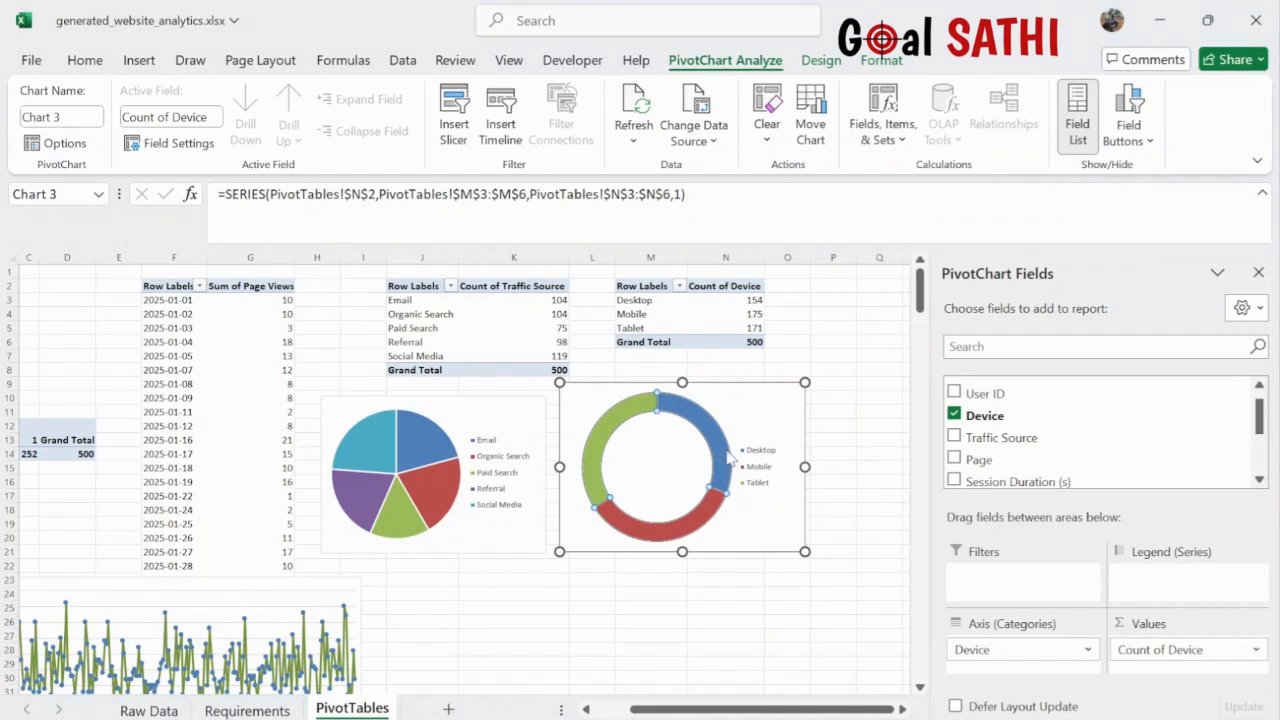
key("ctrl+1")
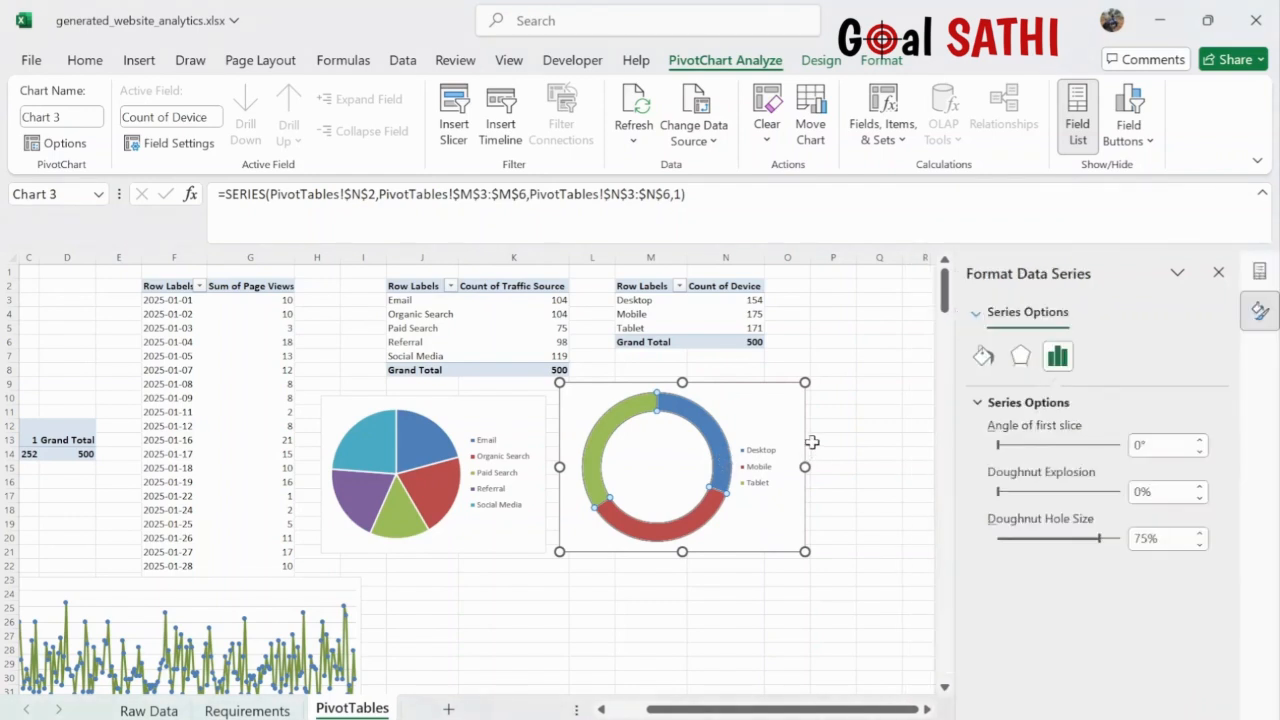
left_click(706, 430)
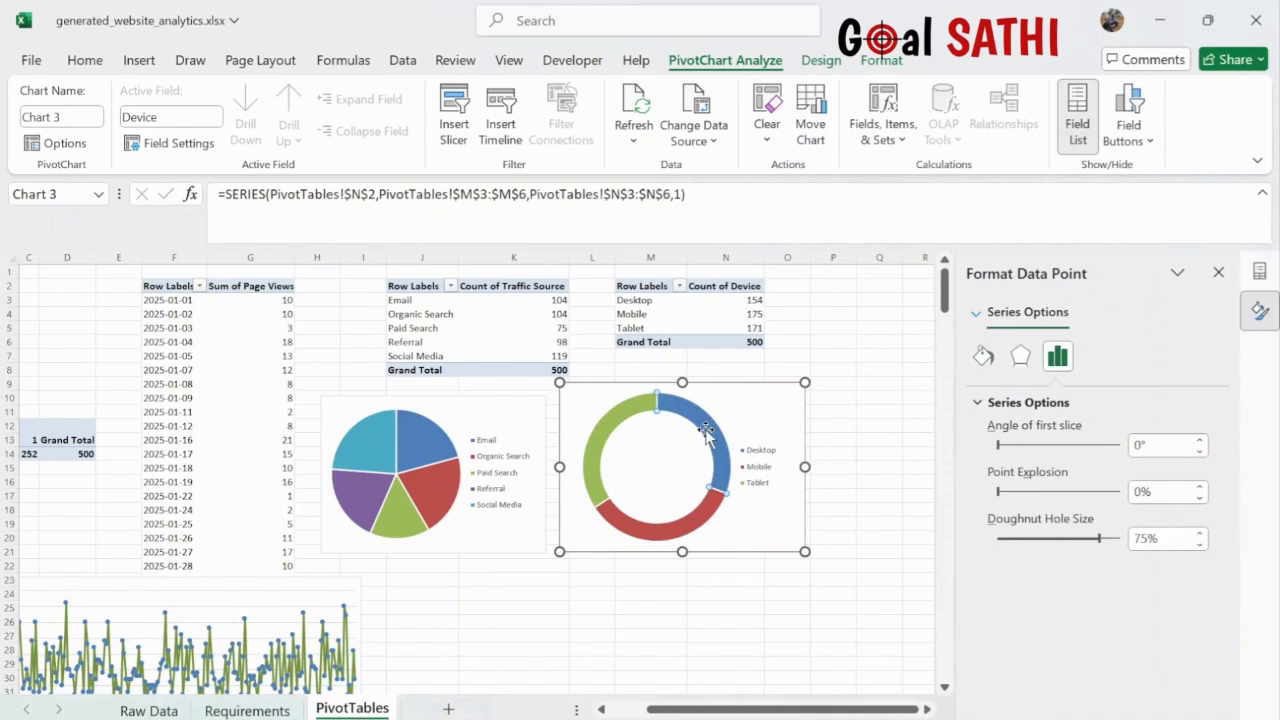
left_click(984, 358)
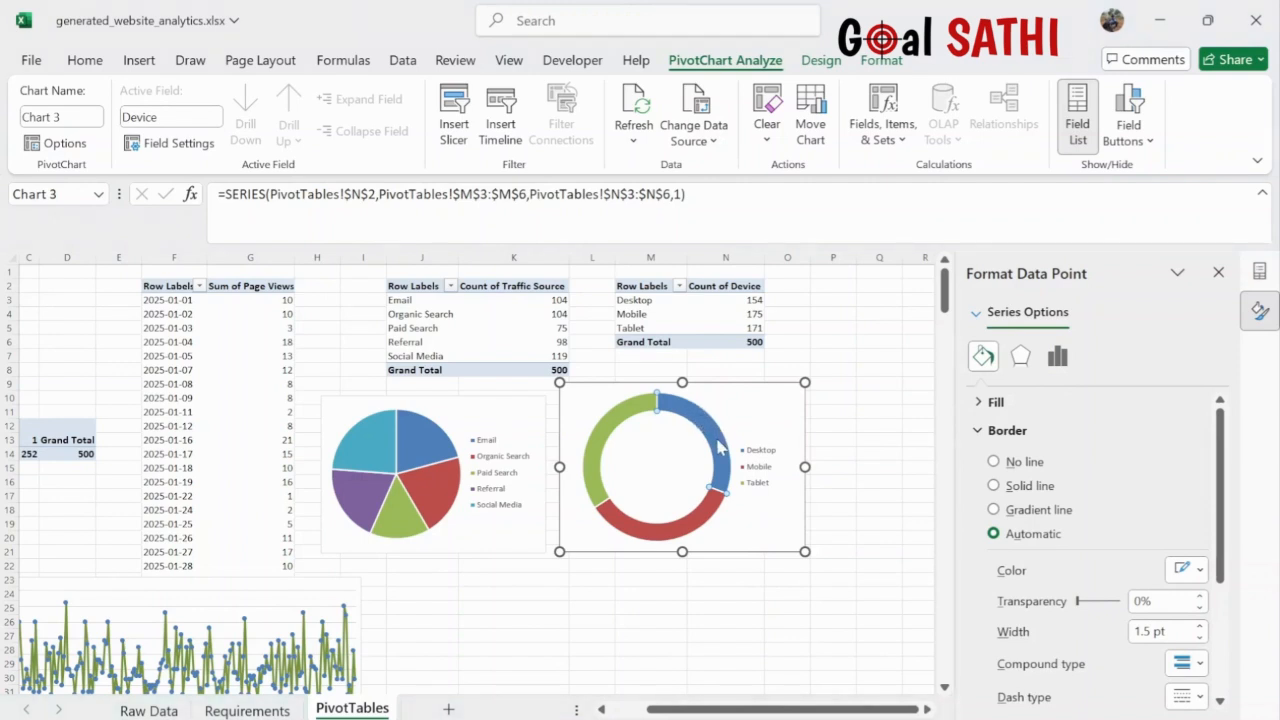
left_click(724, 383)
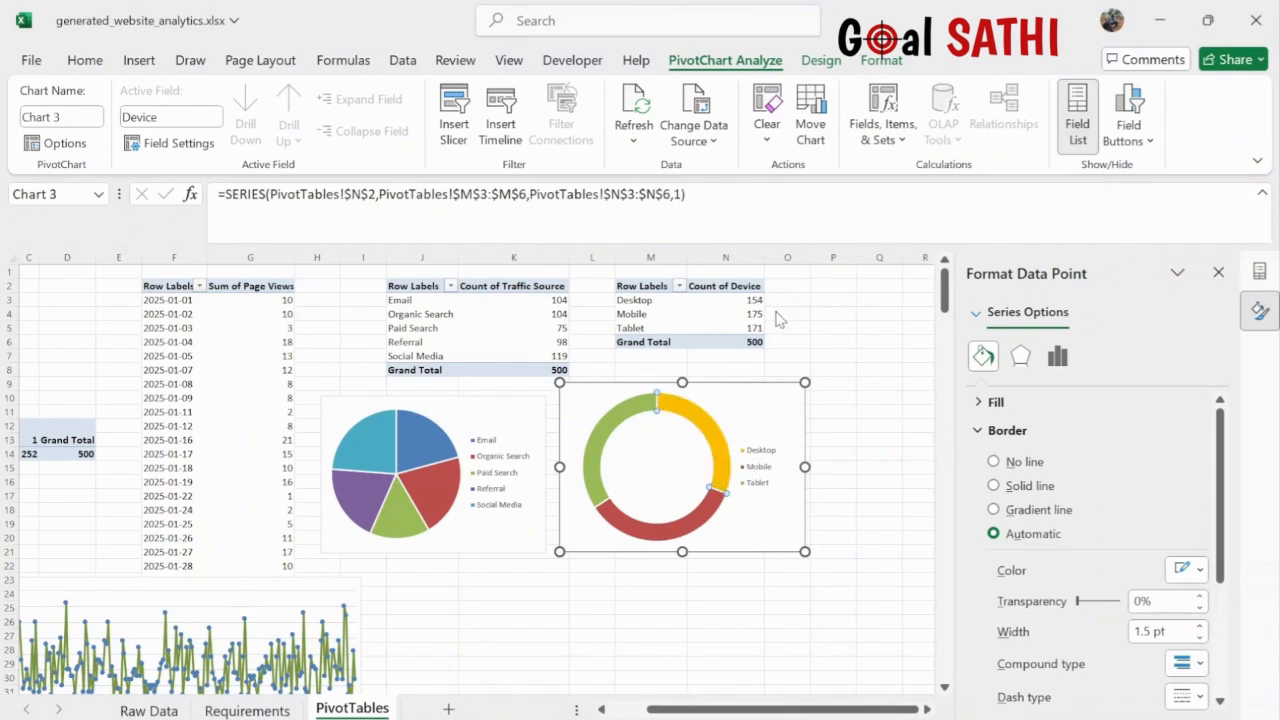
left_click(777, 581)
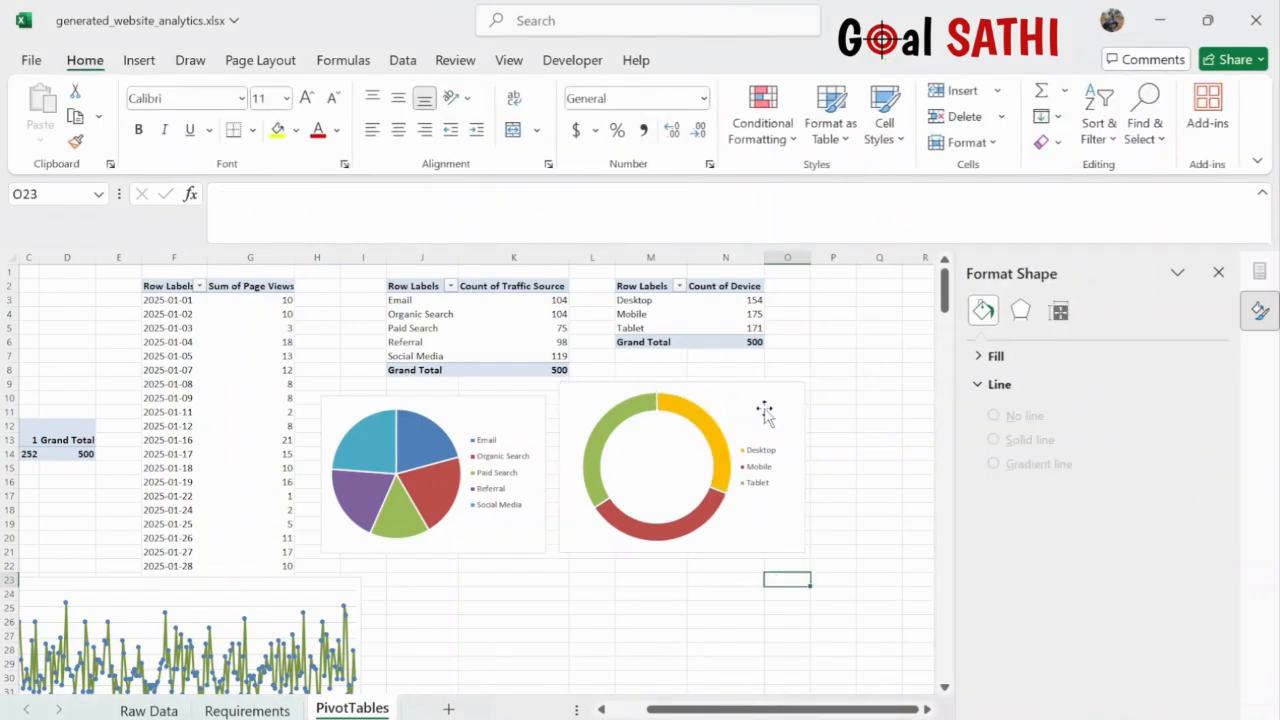
- Nudge the doughnut chart slightly left and down and enlarge its legend box
left_click_drag(754, 391, 745, 415)
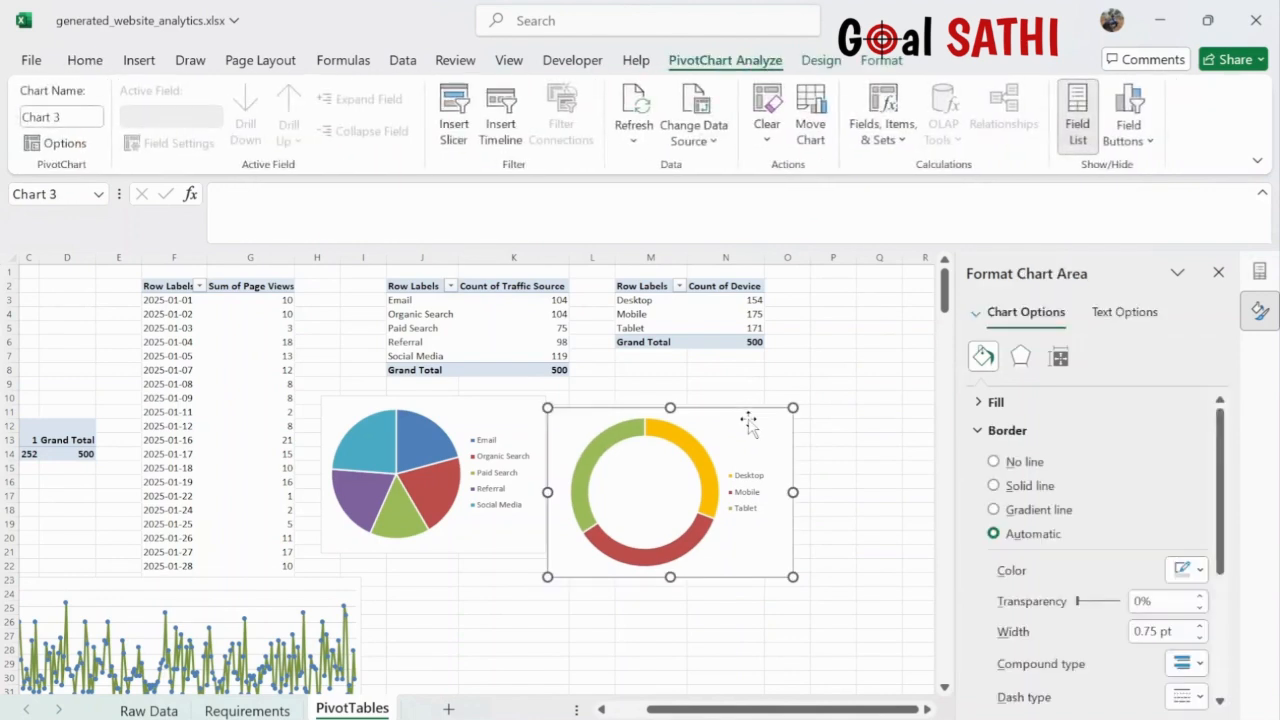
left_click(755, 485)
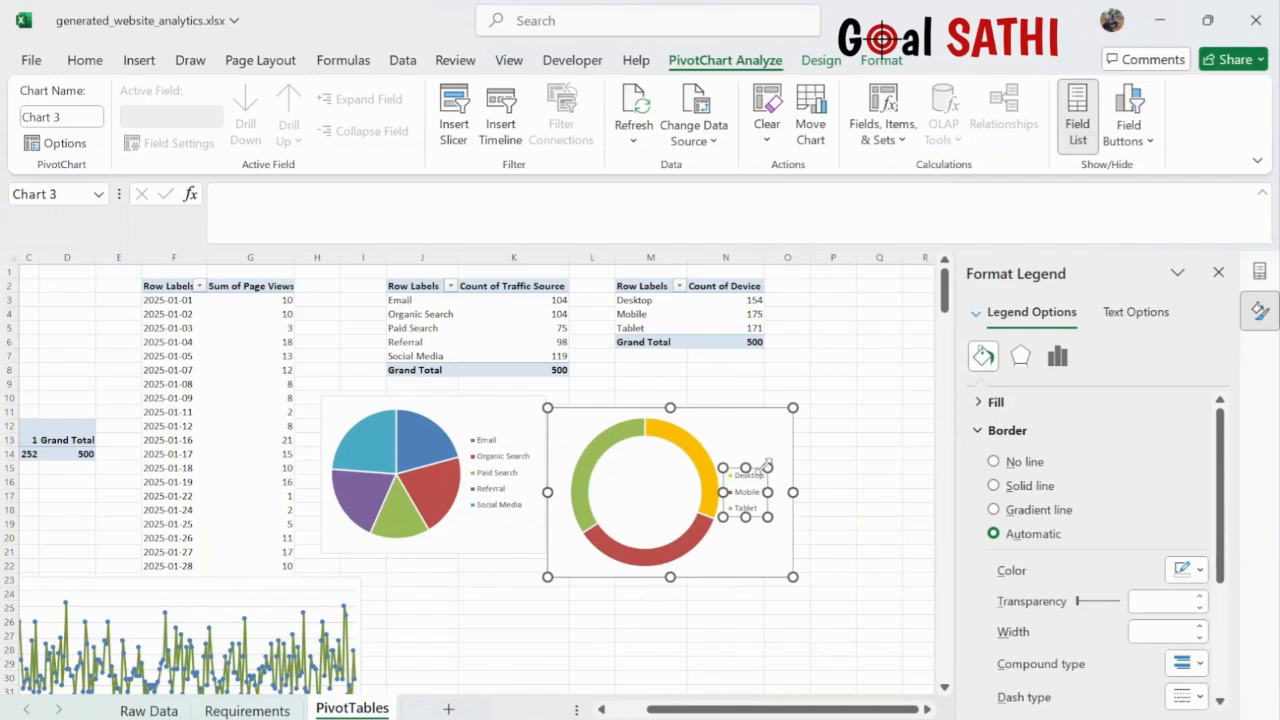
left_click_drag(768, 467, 774, 463)
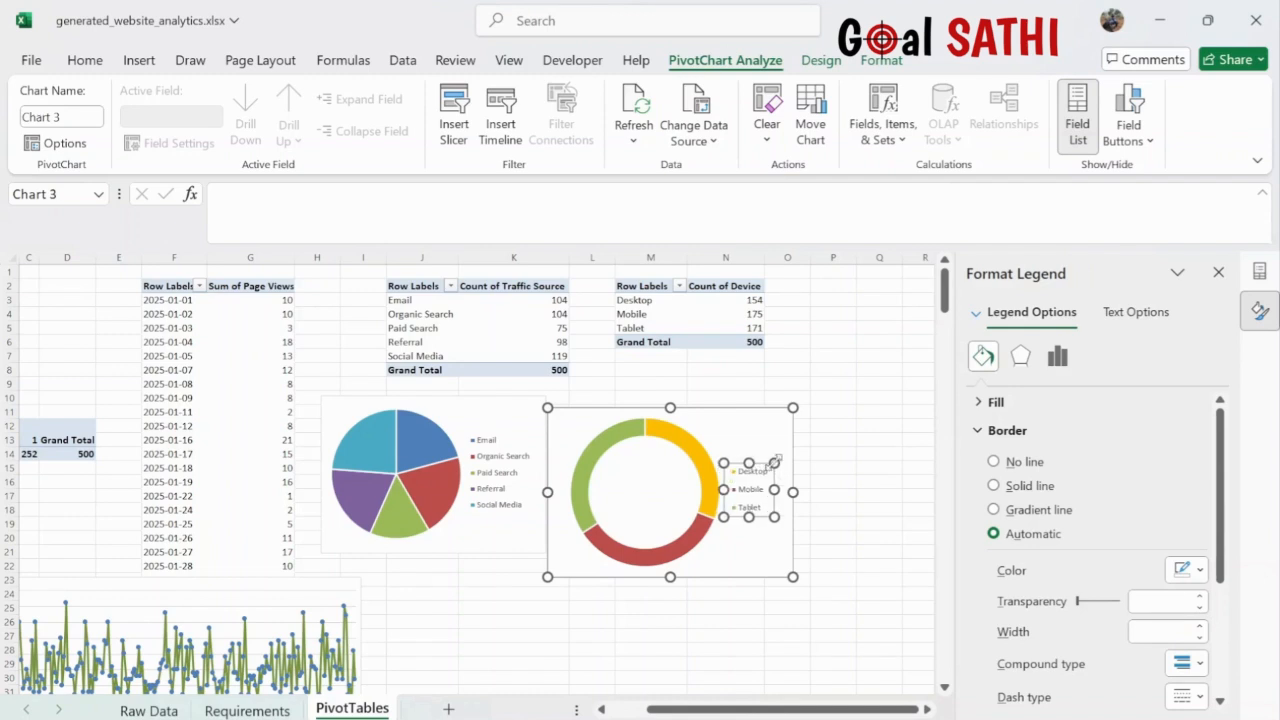
- Increase the legend font size three steps to 11 pt
left_click(87, 62)
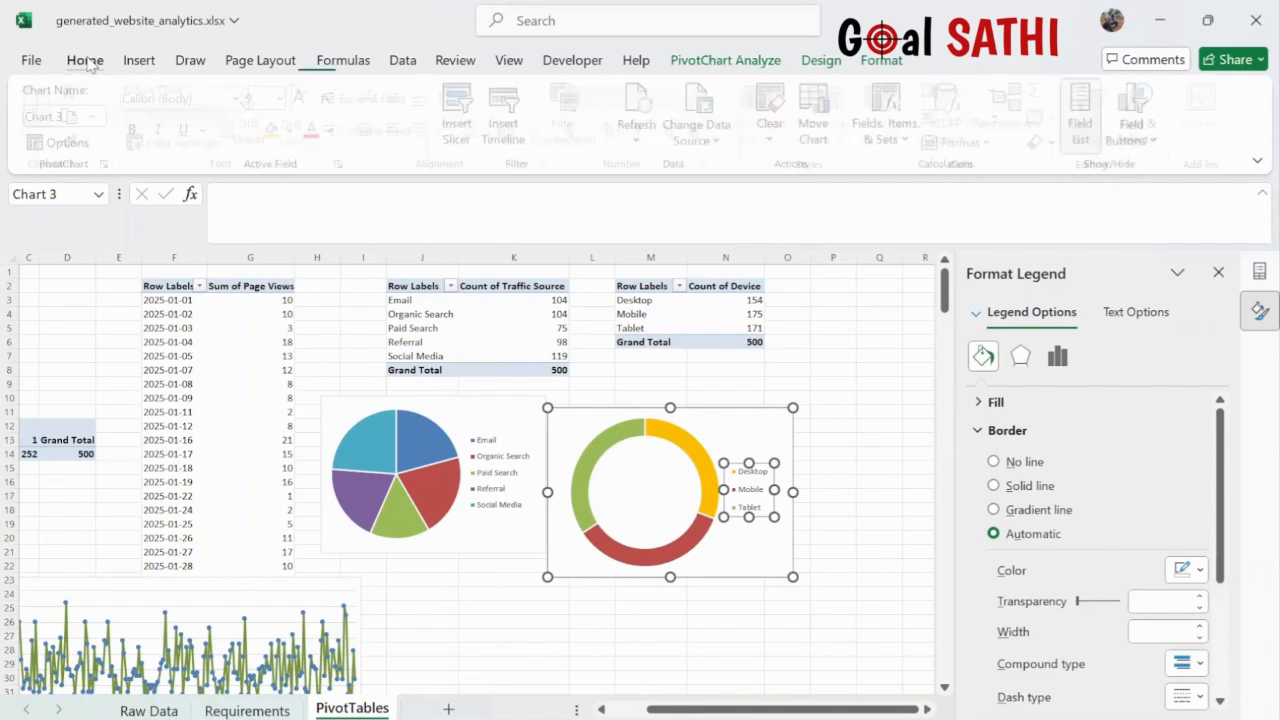
left_click(306, 98)
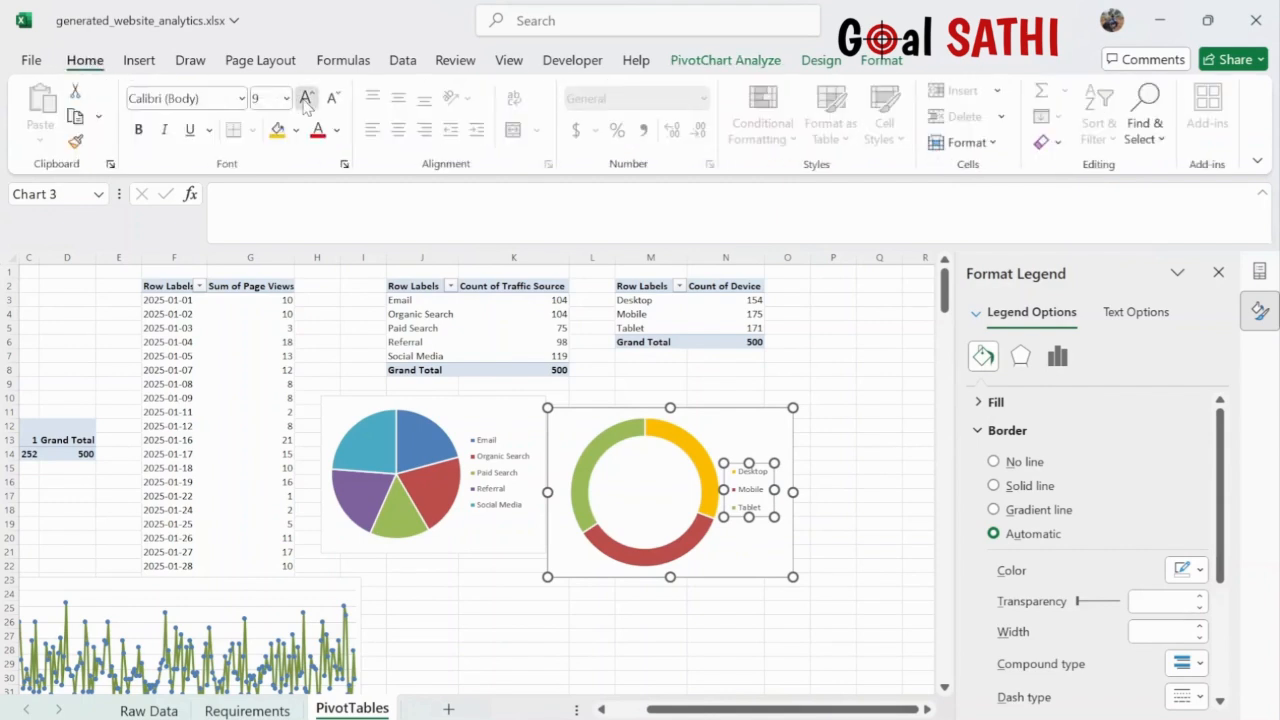
left_click(306, 98)
left_click(306, 98)
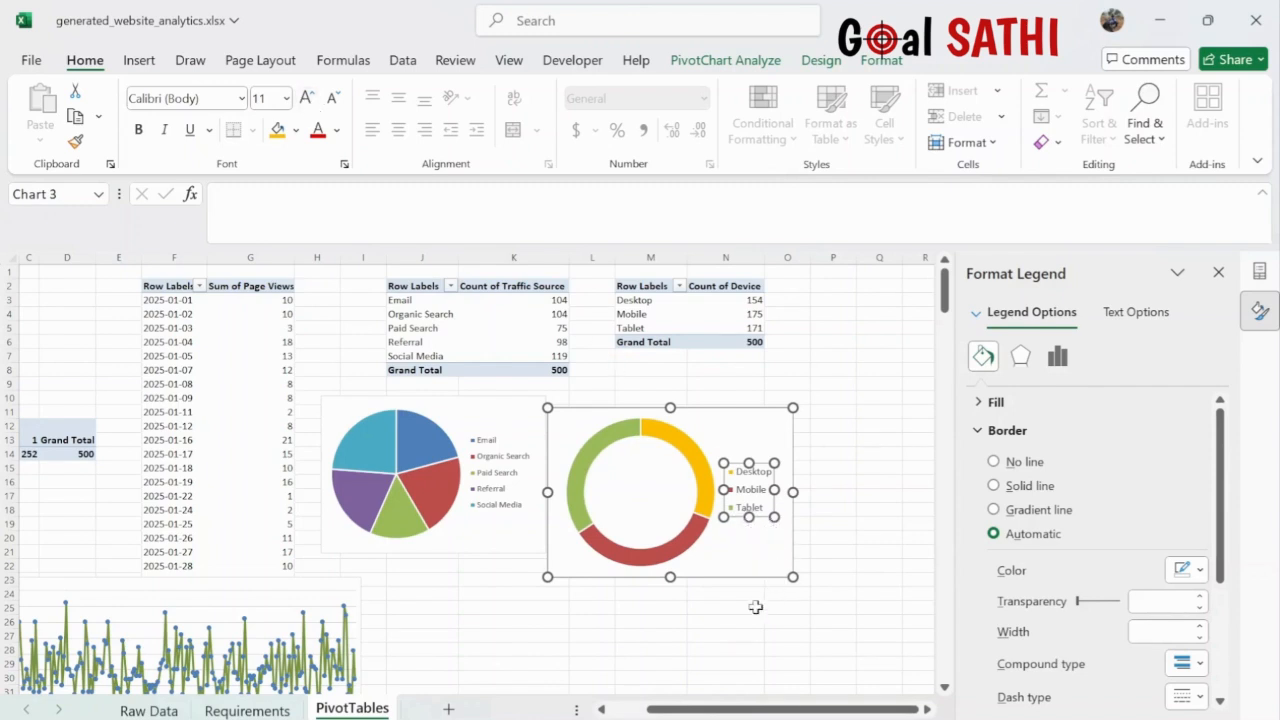
left_click(700, 491)
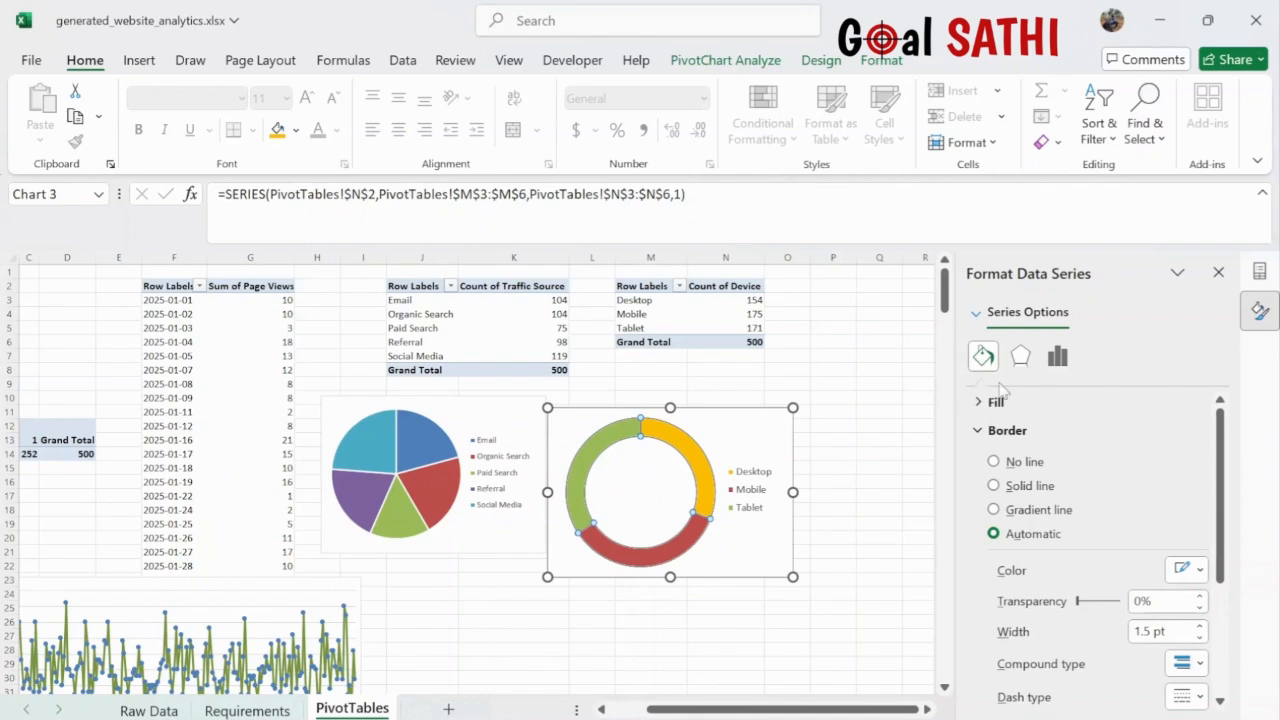
- Reduce the doughnut hole size from 75% to 49%, then return to the Requirements sheet
left_click(1060, 357)
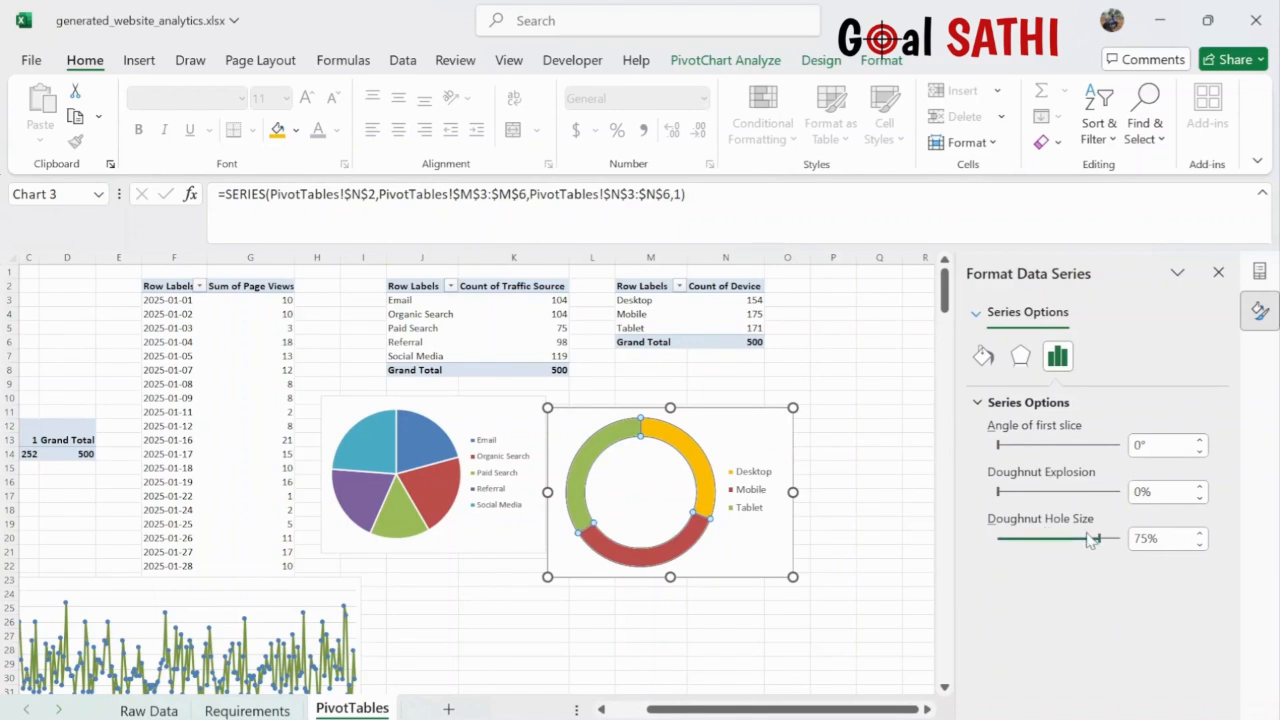
left_click_drag(1101, 541, 1069, 541)
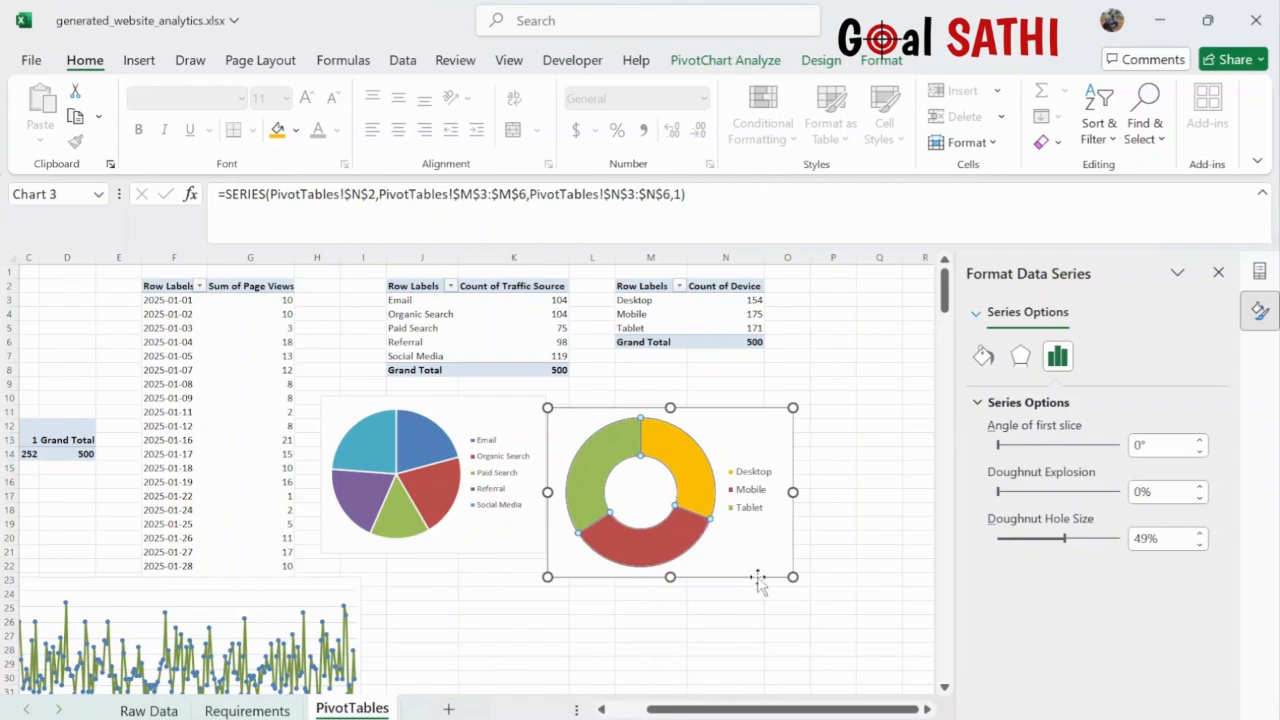
left_click(792, 652)
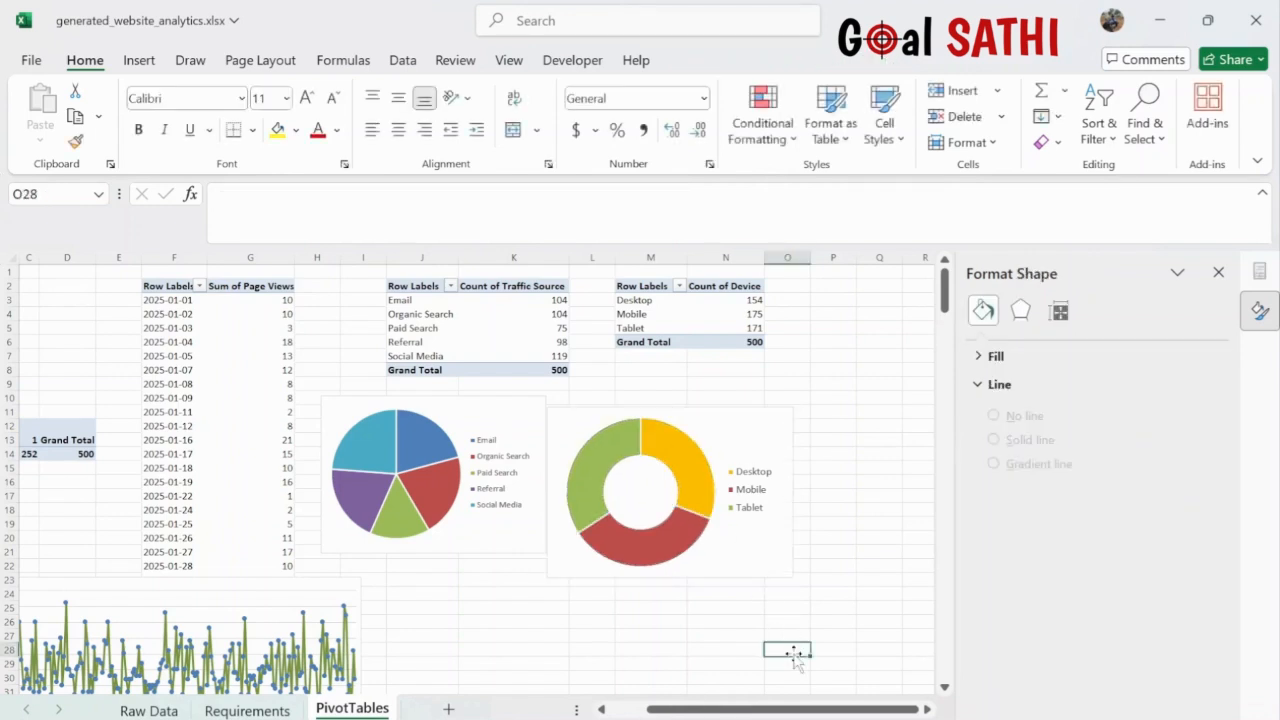
left_click(712, 434)
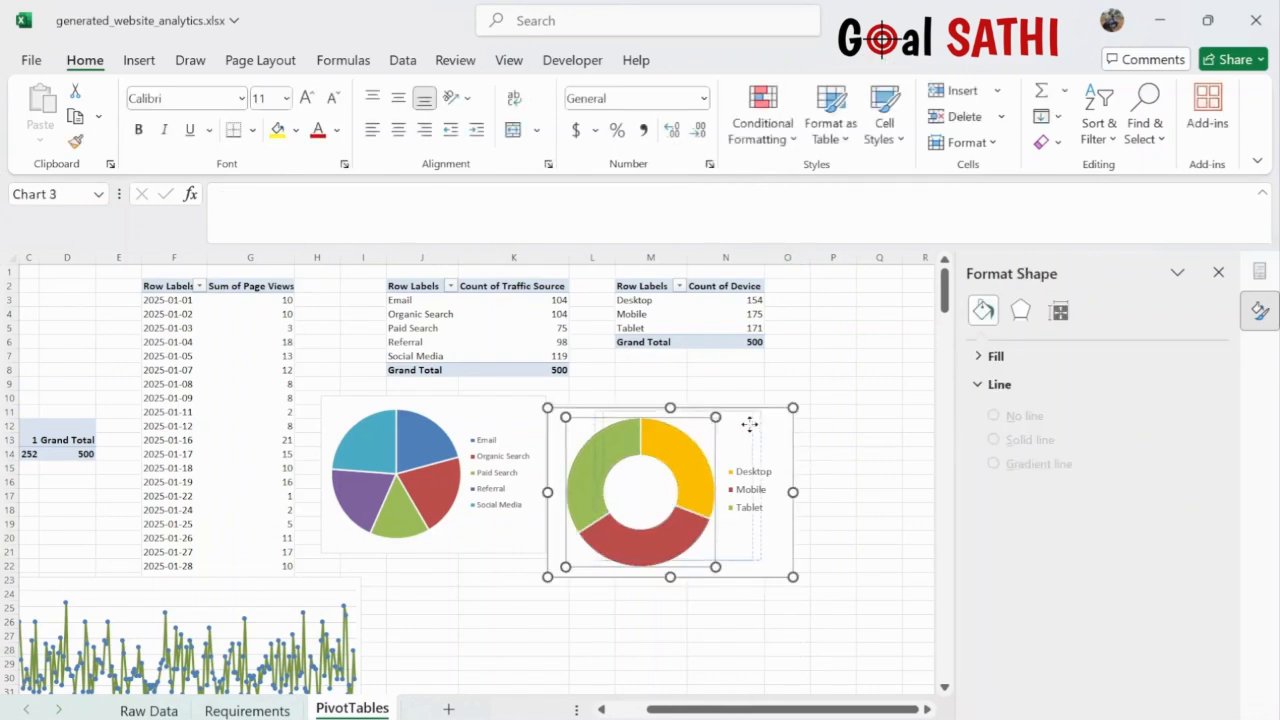
left_click(712, 435)
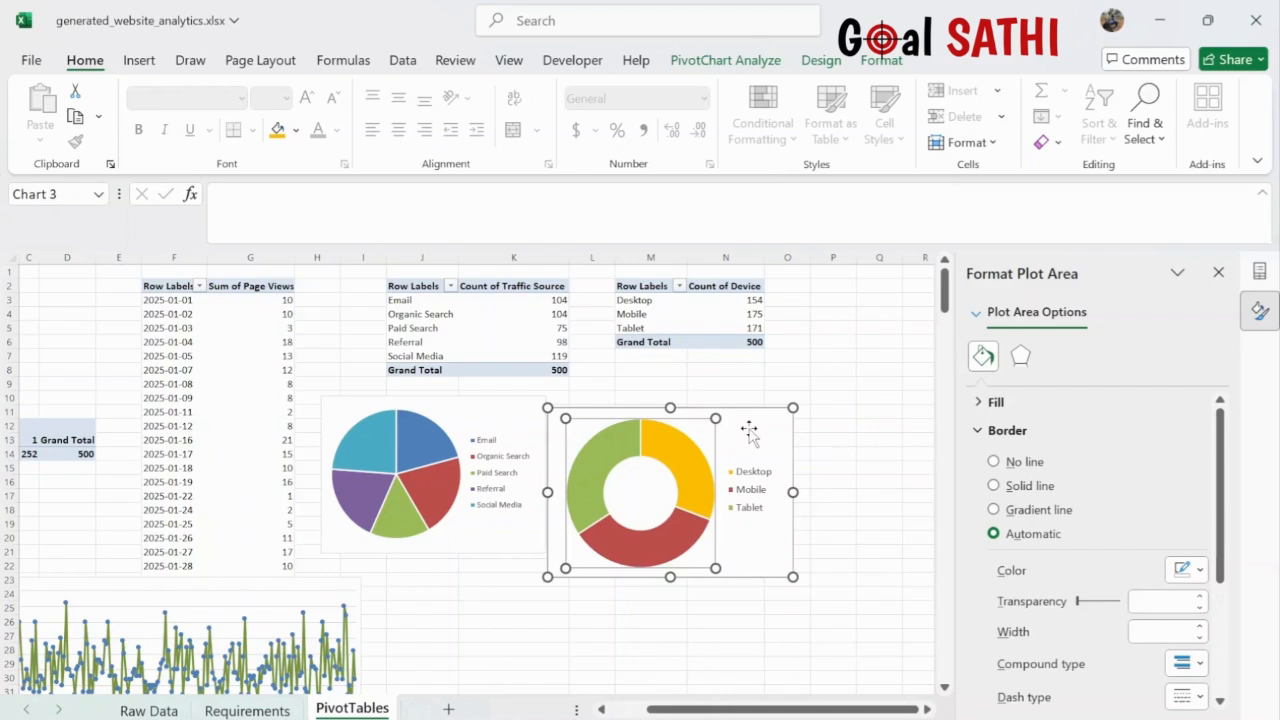
left_click(818, 370)
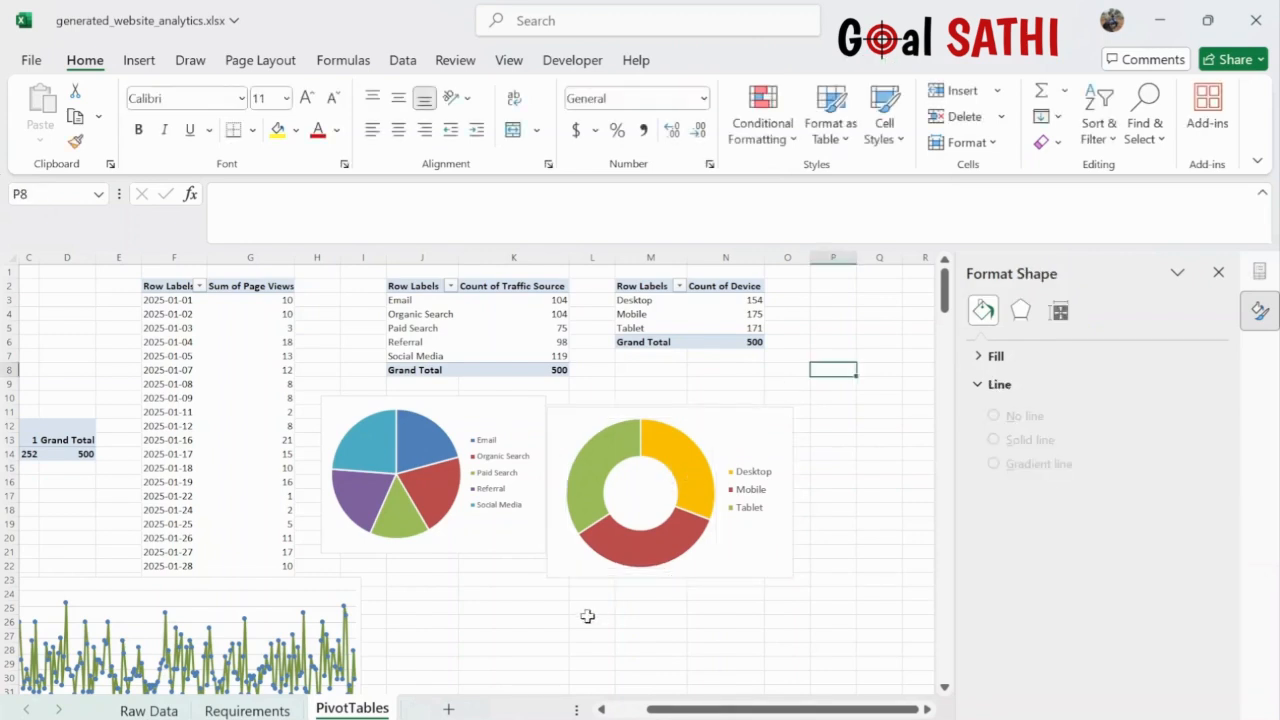
left_click(272, 711)
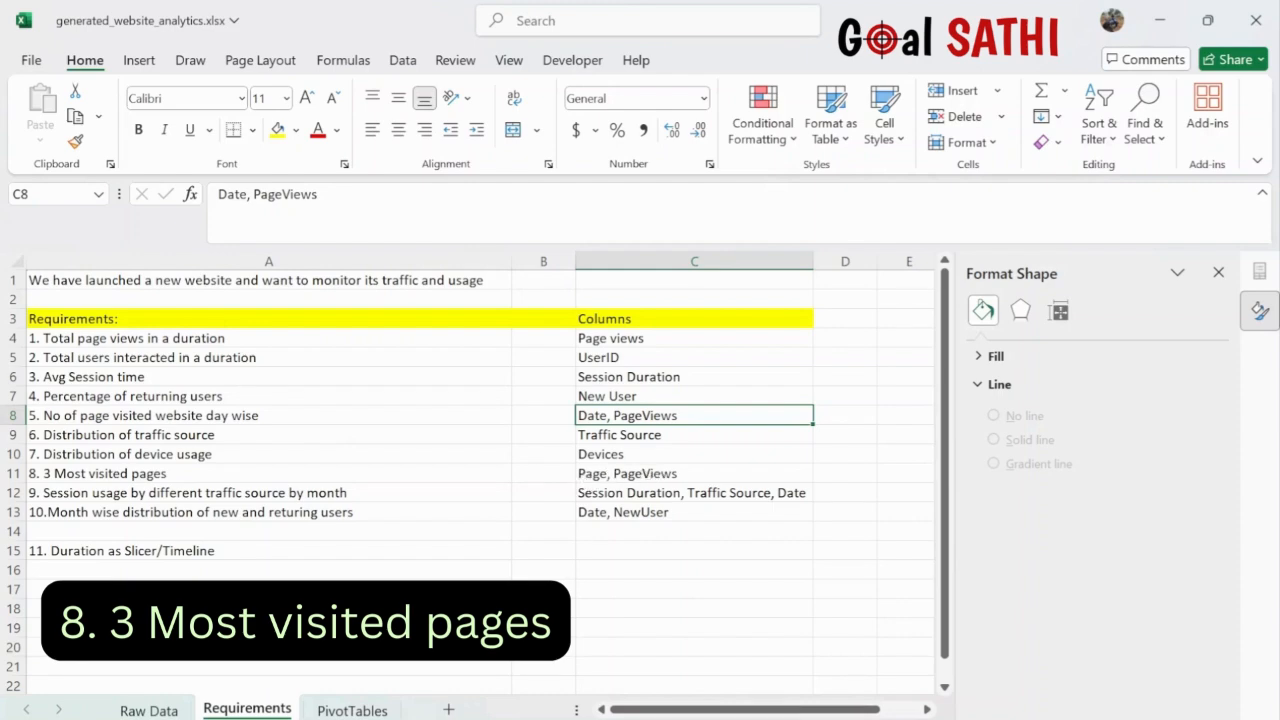
- Go to the Raw Data sheet to find the Page and Page Views columns
left_click(148, 710)
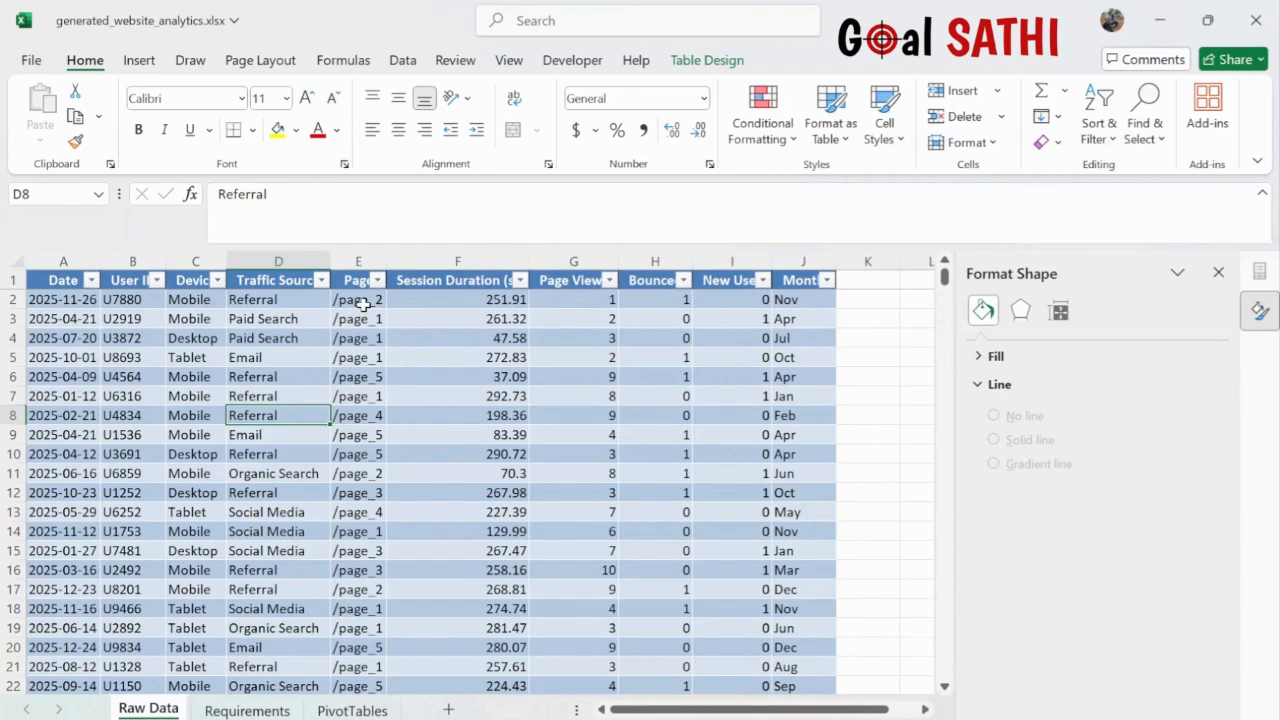
- Insert a PivotTable from the whole raw data table at PivotTables!P2
left_click(346, 331)
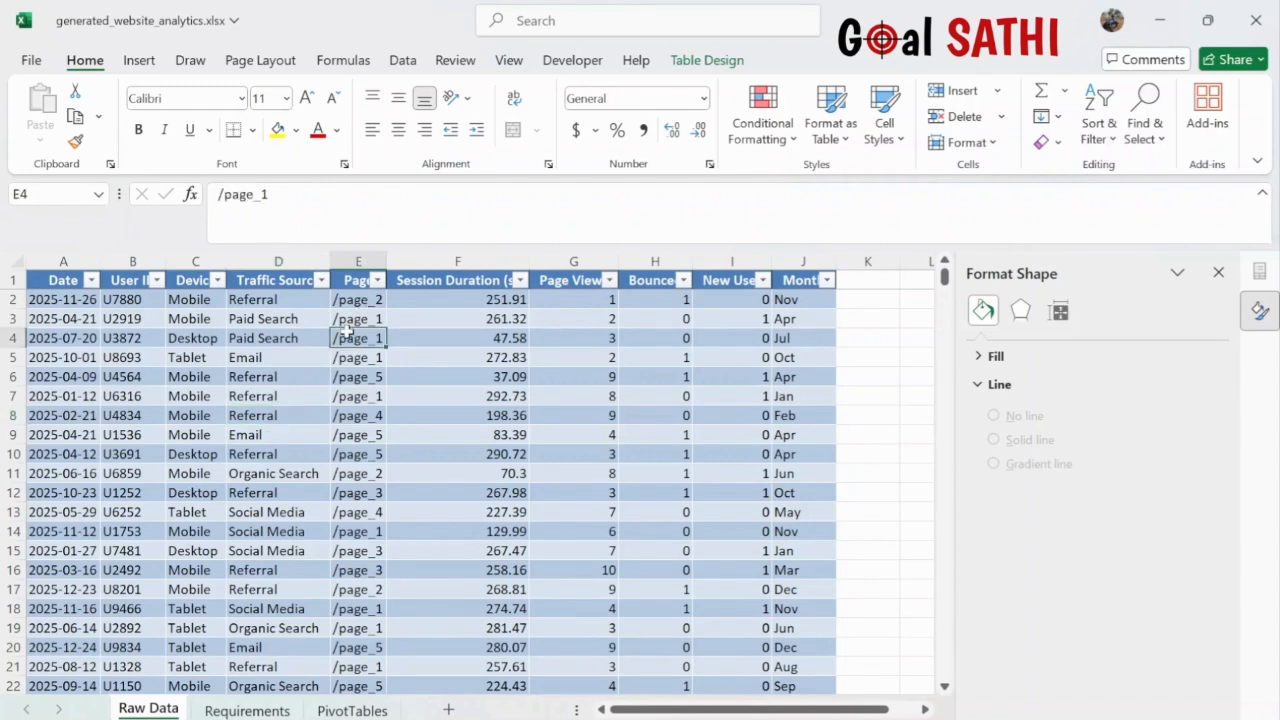
key("ctrl+a")
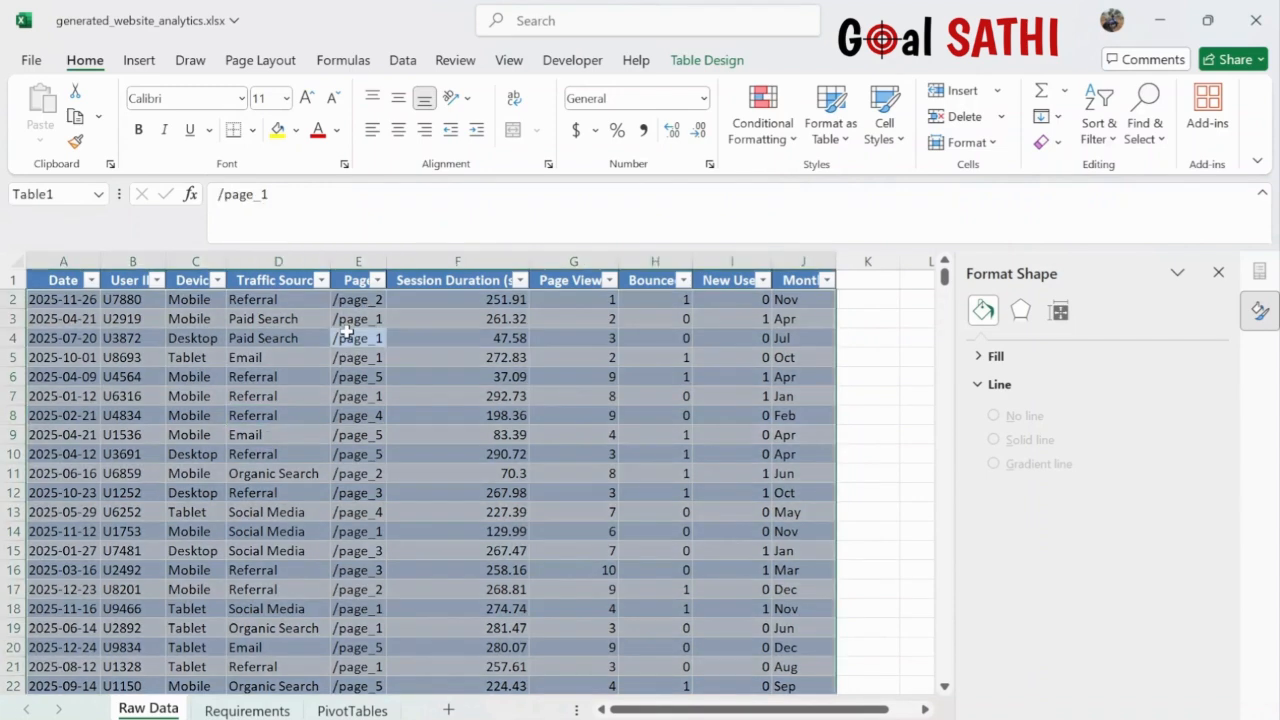
left_click(139, 60)
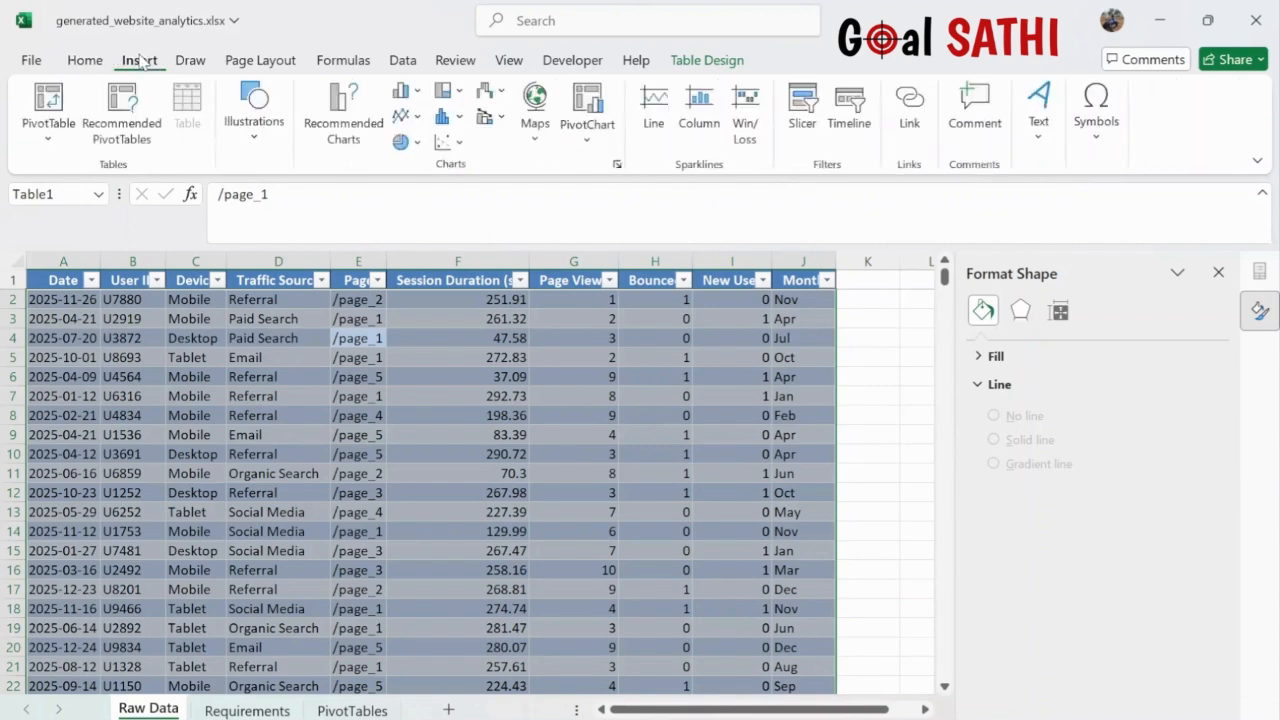
left_click(50, 100)
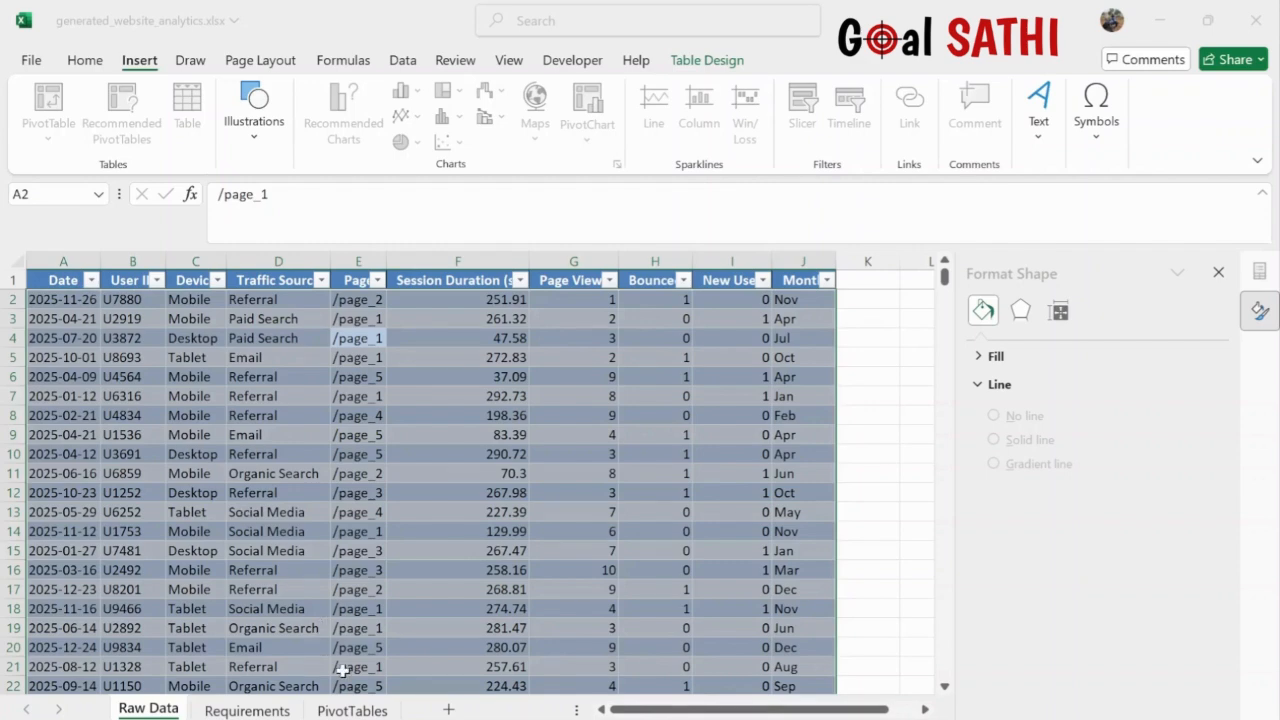
left_click(352, 710)
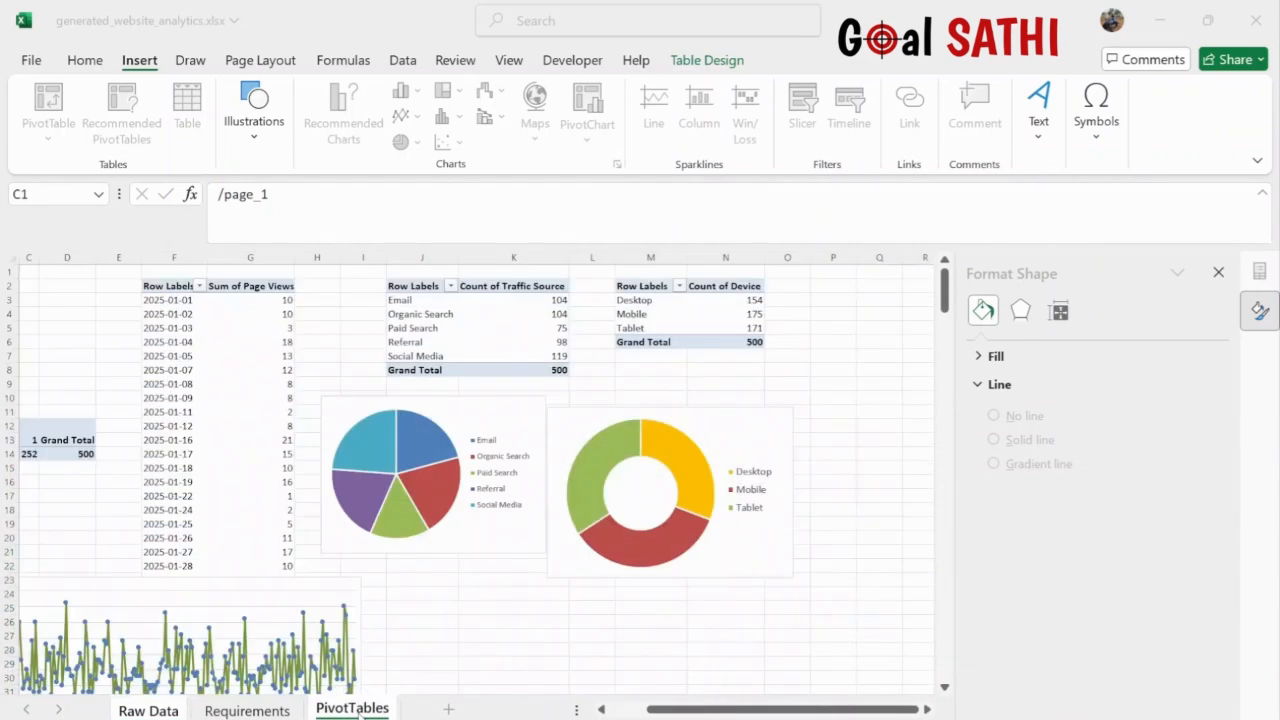
left_click(845, 291)
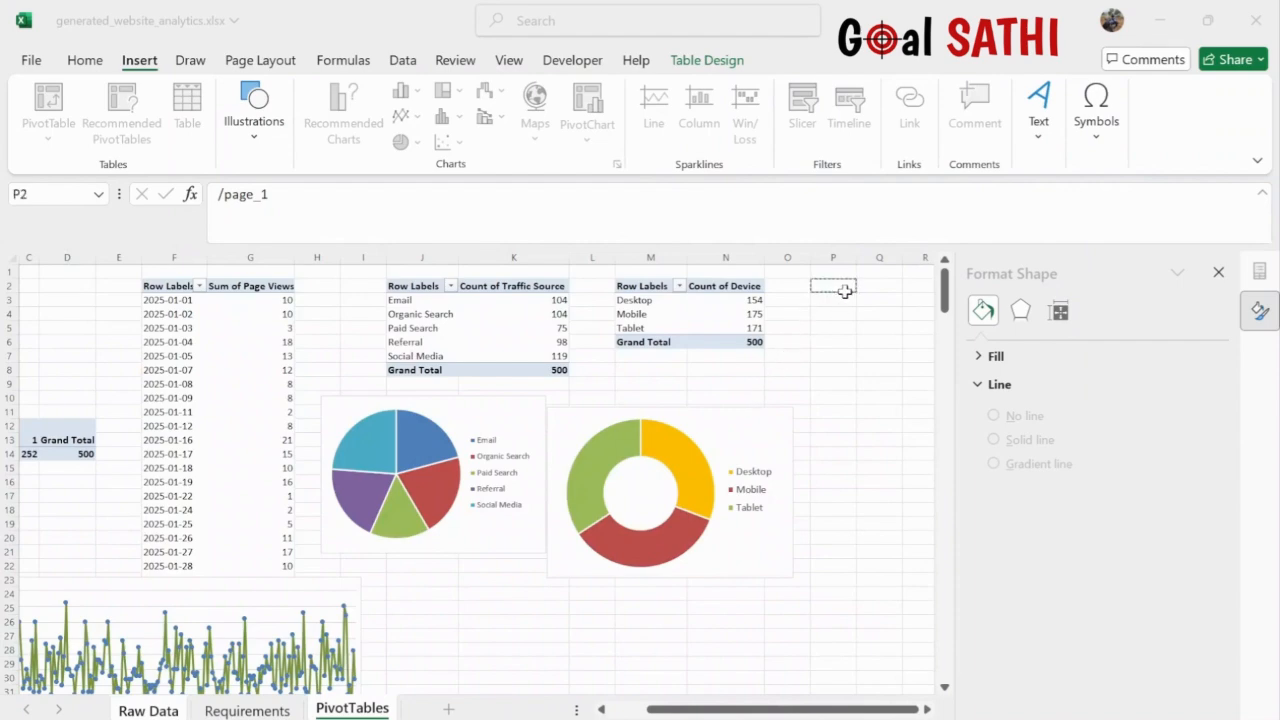
left_click(491, 607)
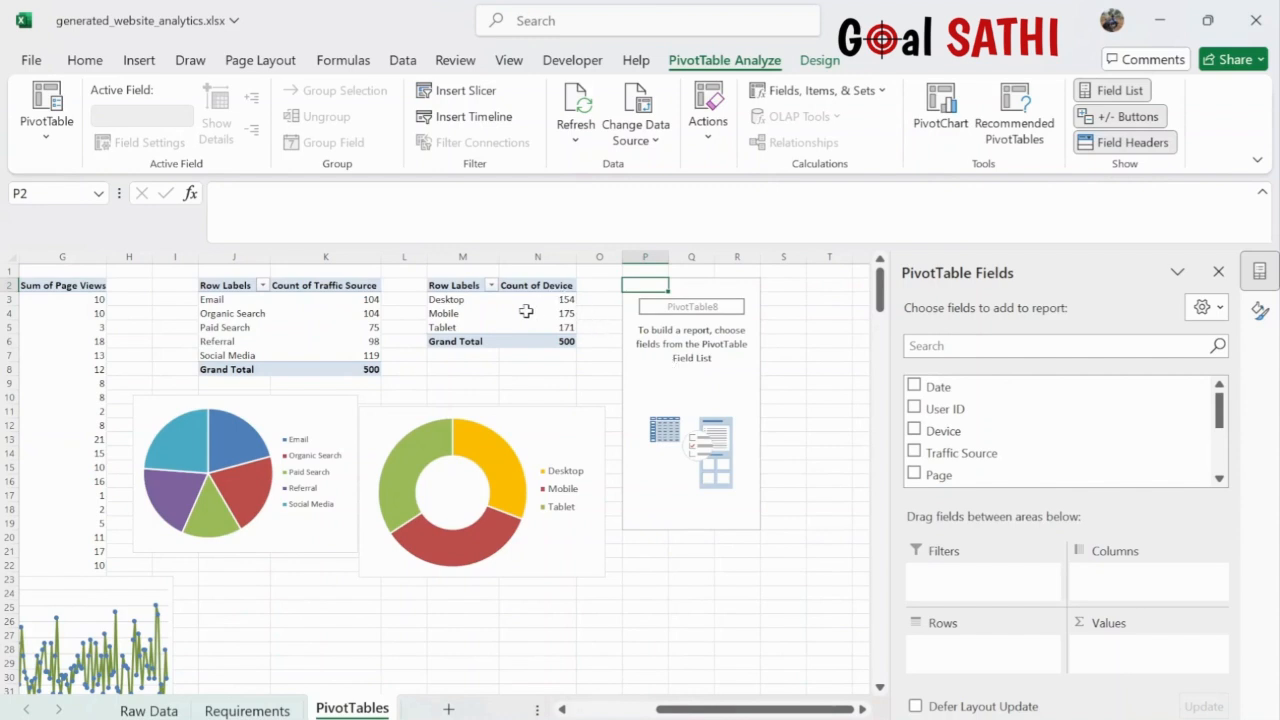
- Compare against the existing device pivot, then name the new pivot table Top3Pages
left_click(526, 312)
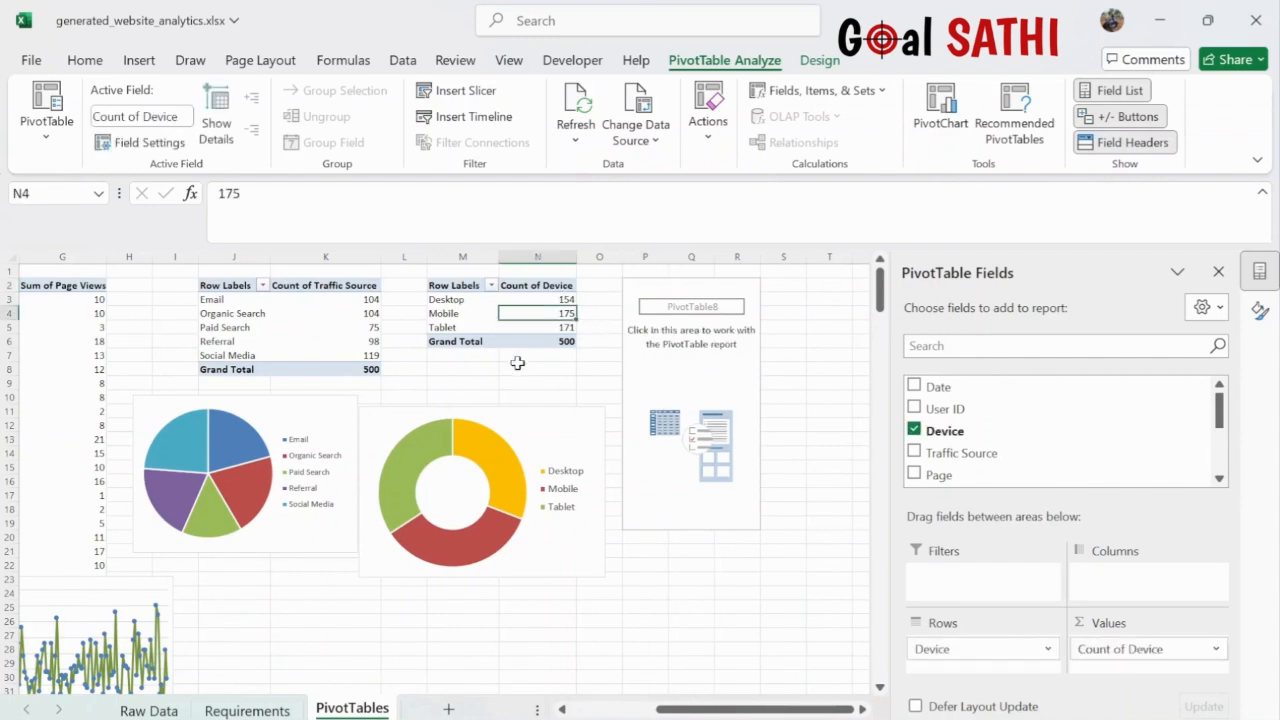
left_click(461, 313)
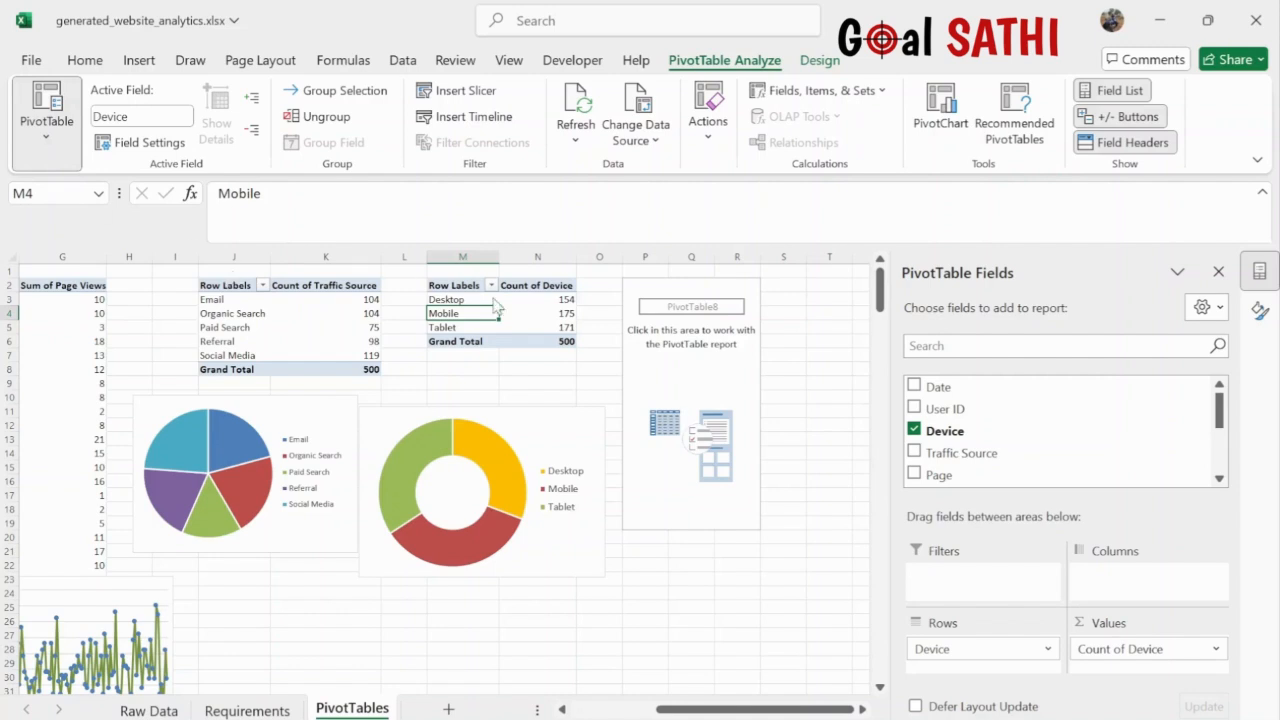
left_click(687, 394)
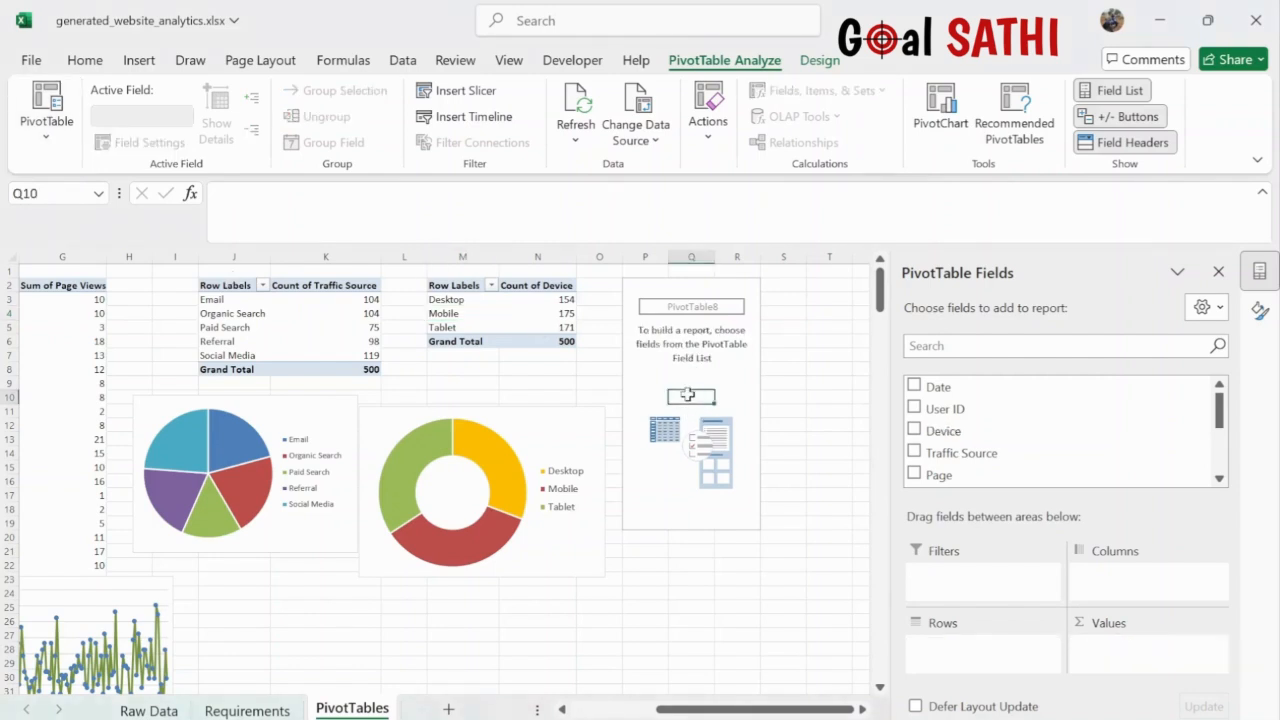
left_click(48, 144)
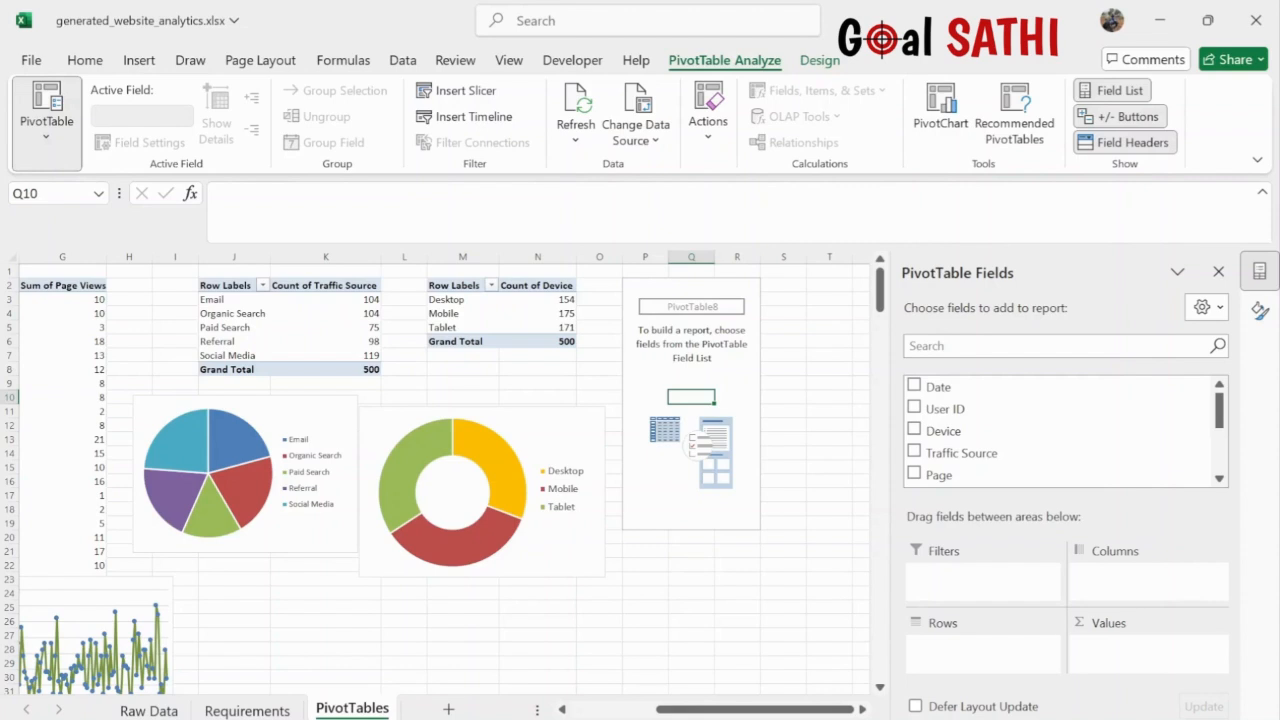
left_click(680, 470)
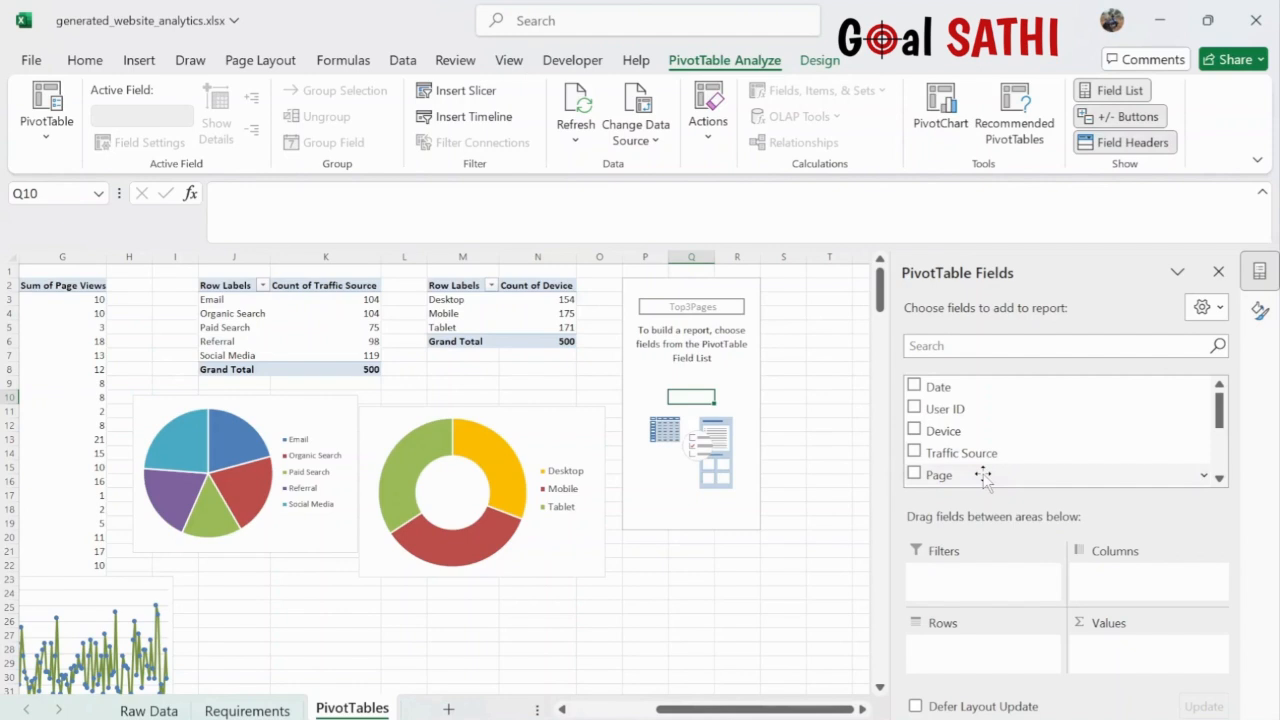
- Put Page in rows and sum Page Views, showing /page_1 682, /page_2 587, /page_3 580
left_click_drag(984, 478, 989, 652)
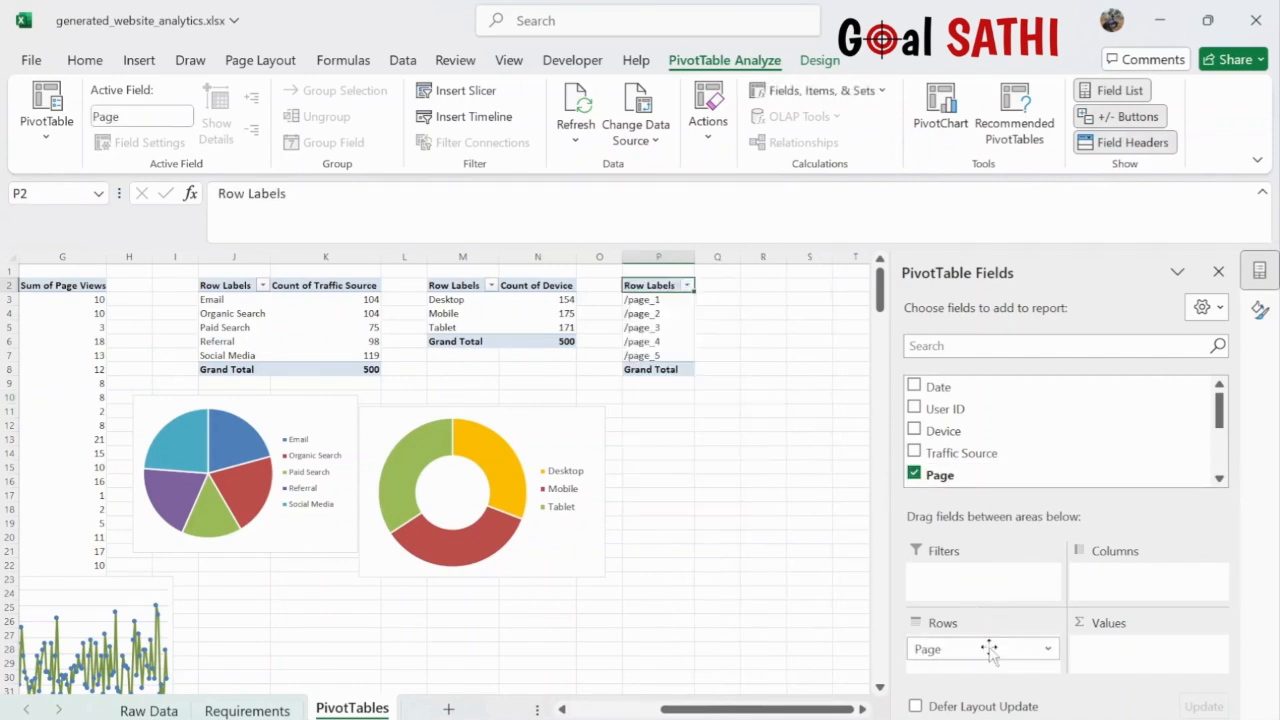
scroll(1040, 452, "down", 3)
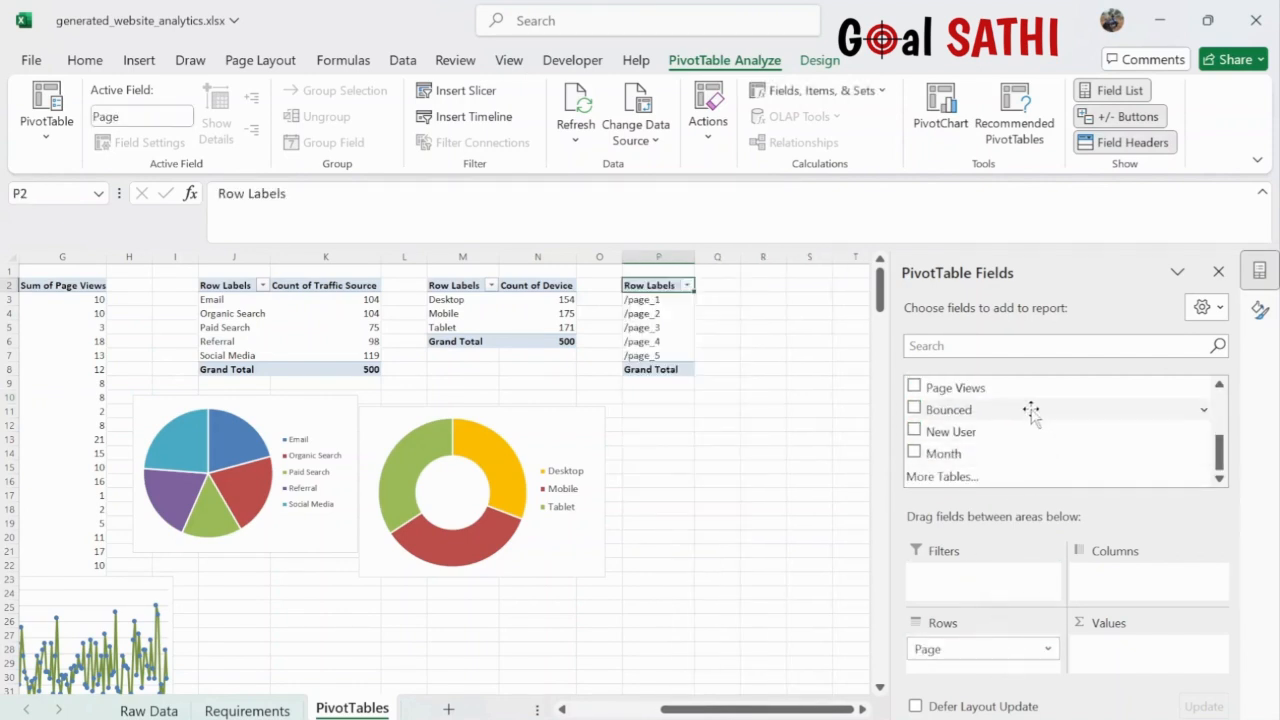
left_click_drag(1023, 389, 1137, 657)
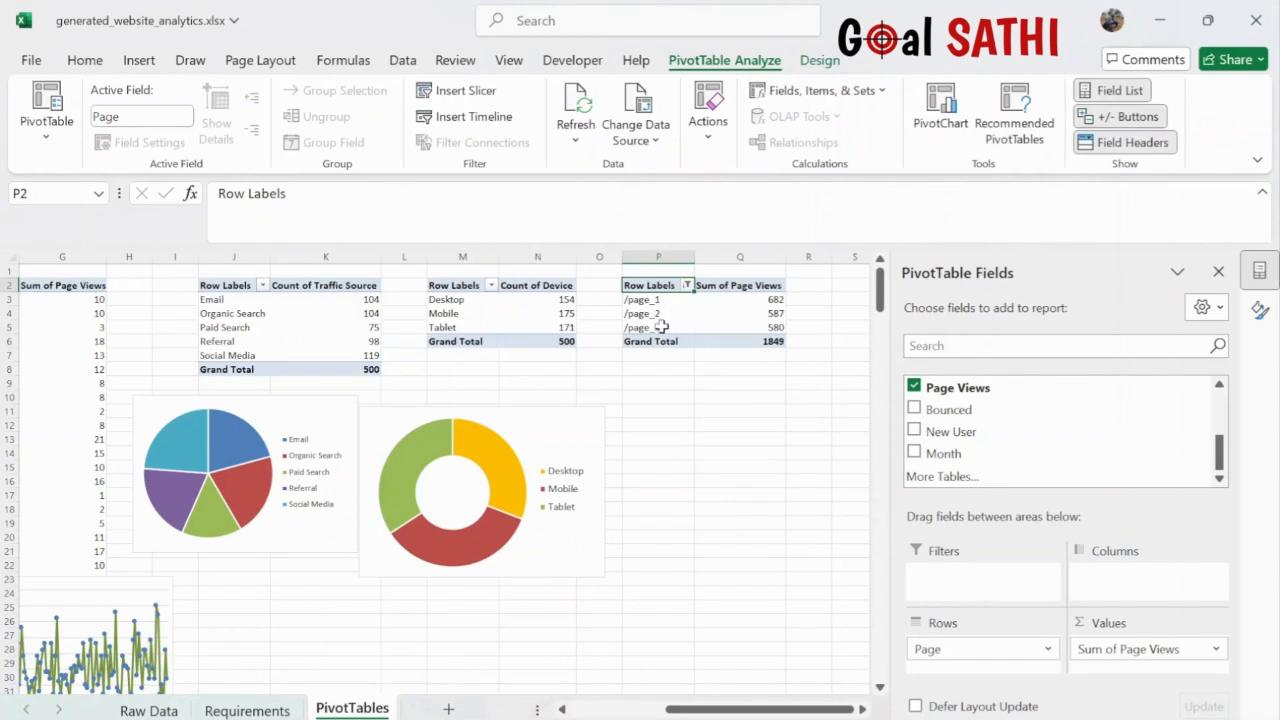
left_click(738, 325)
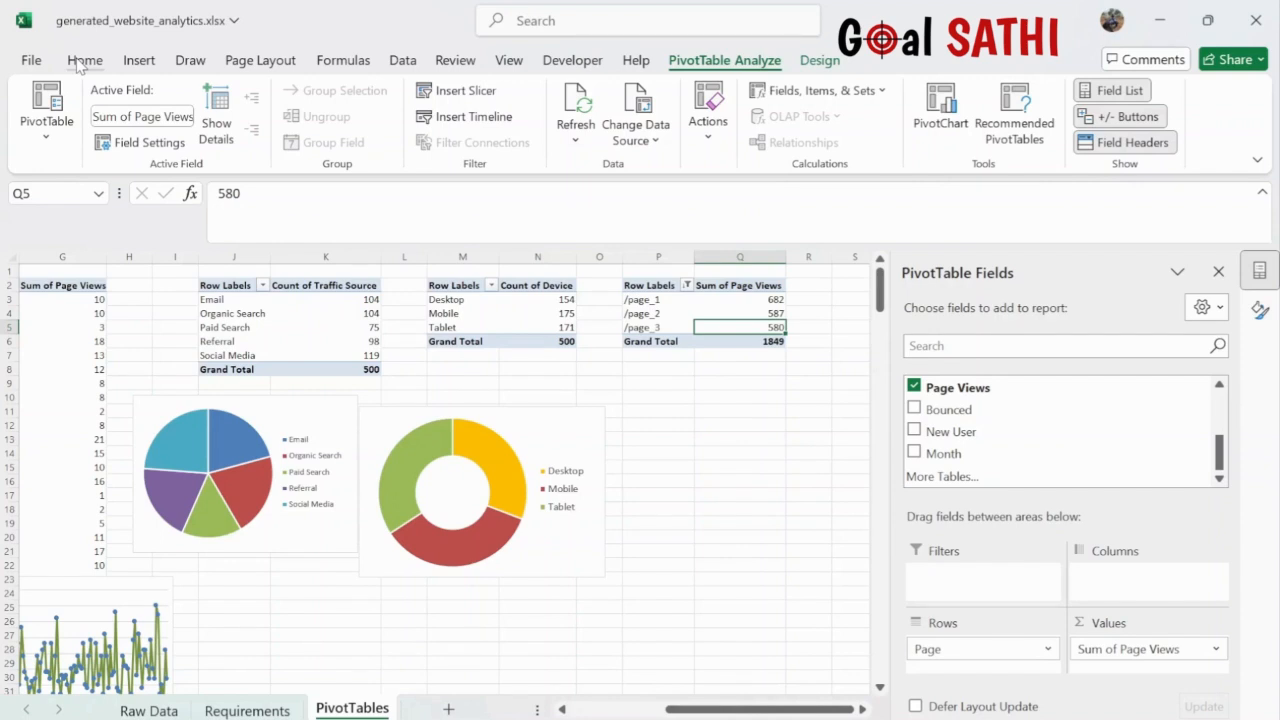
- Insert a recommended bar PivotChart of page views and shrink it beside the device donut chart
left_click(139, 62)
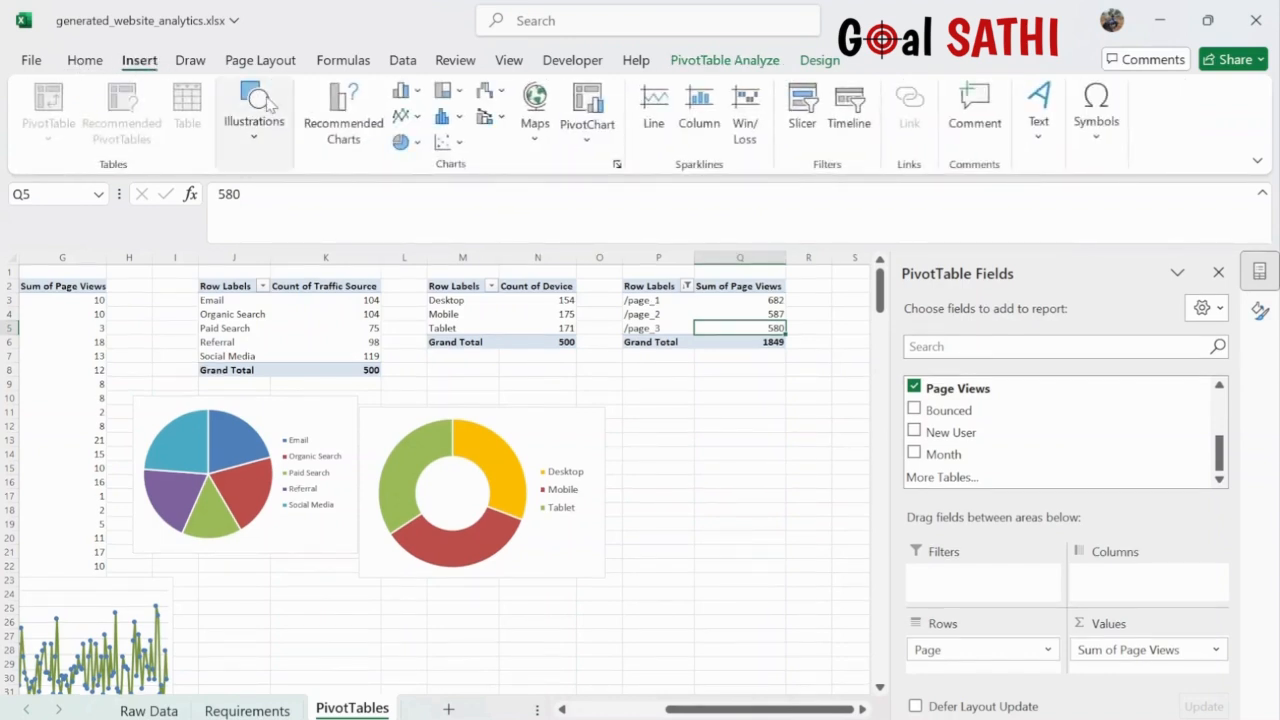
left_click(358, 139)
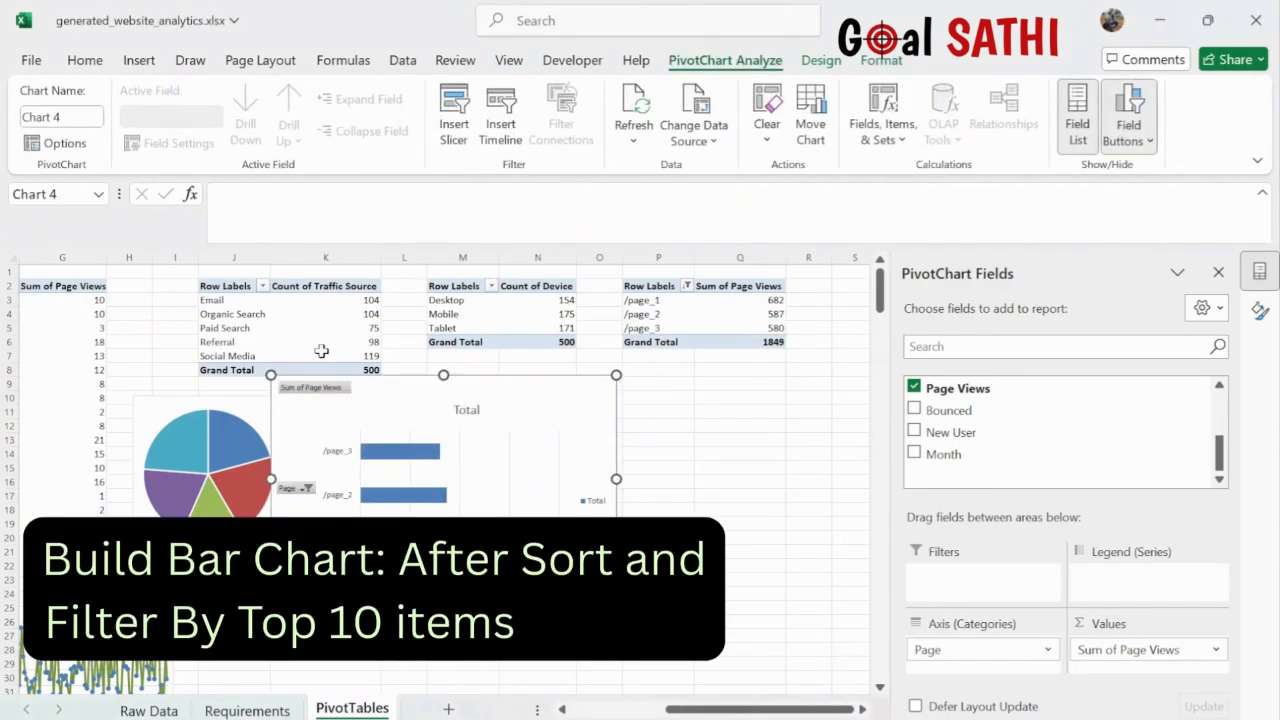
left_click_drag(271, 374, 660, 426)
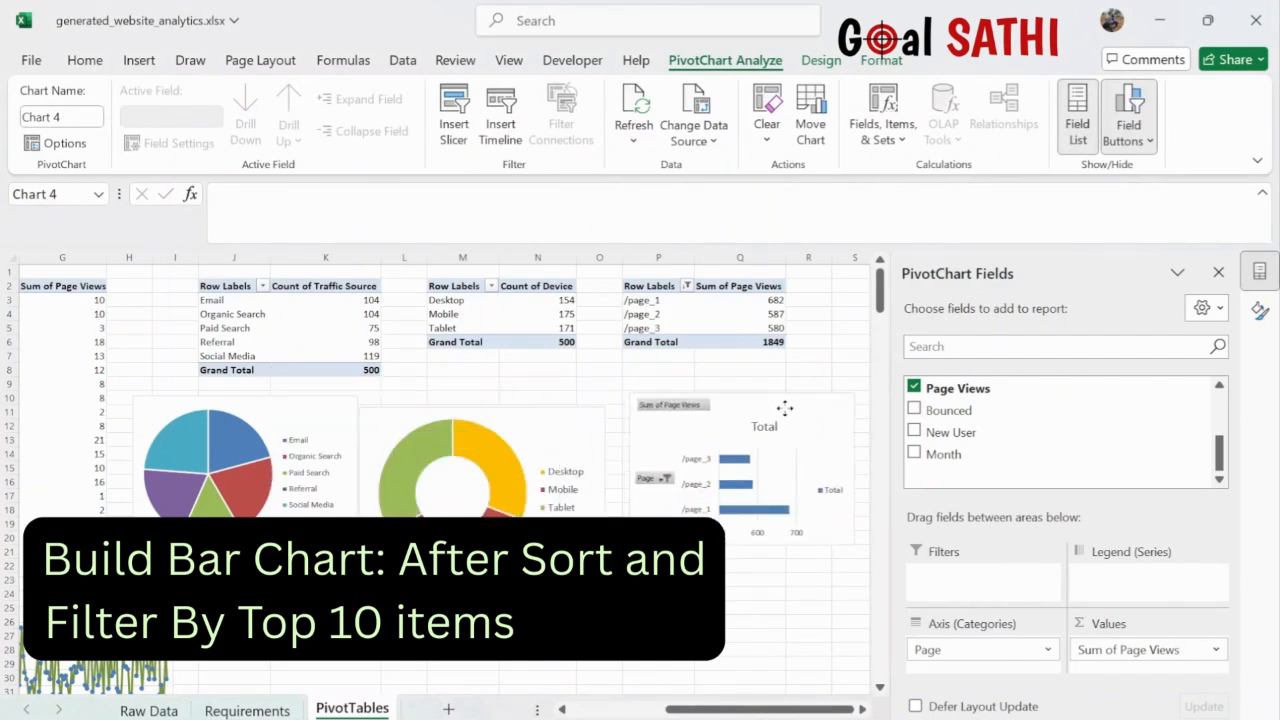
- Select the bar chart and its page-axis labels to examine them
left_click(766, 427)
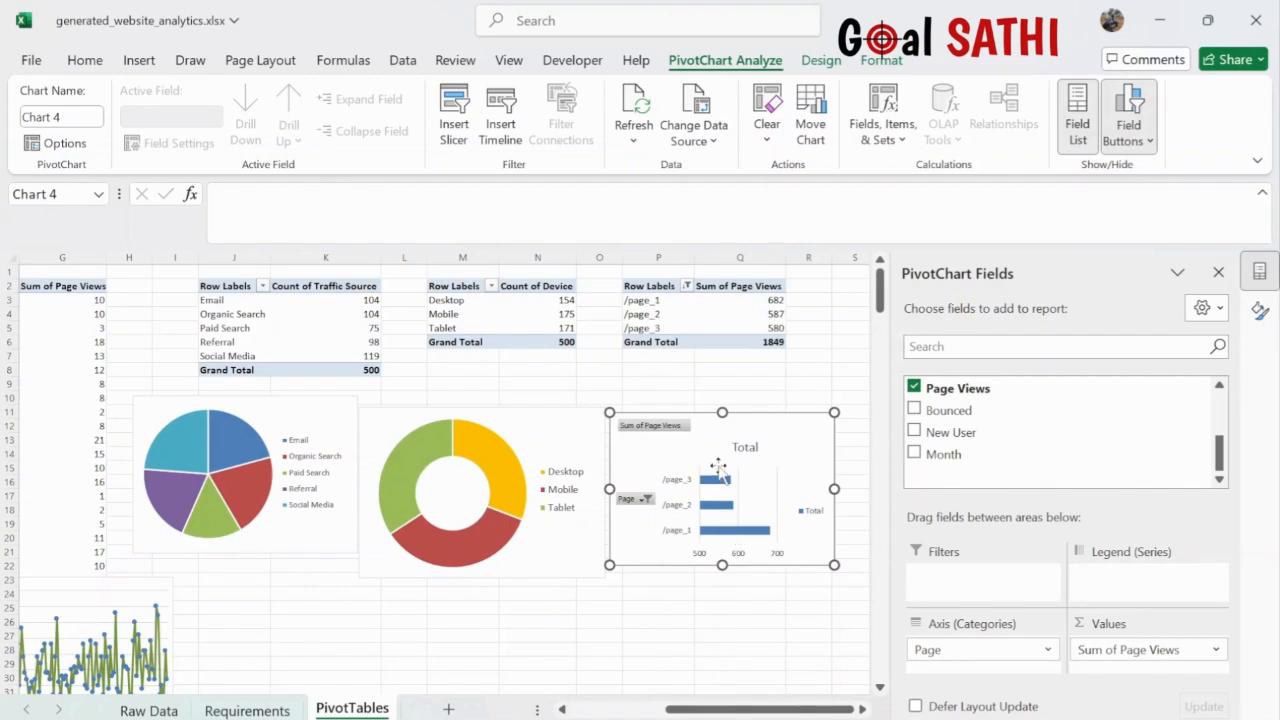
left_click(684, 509)
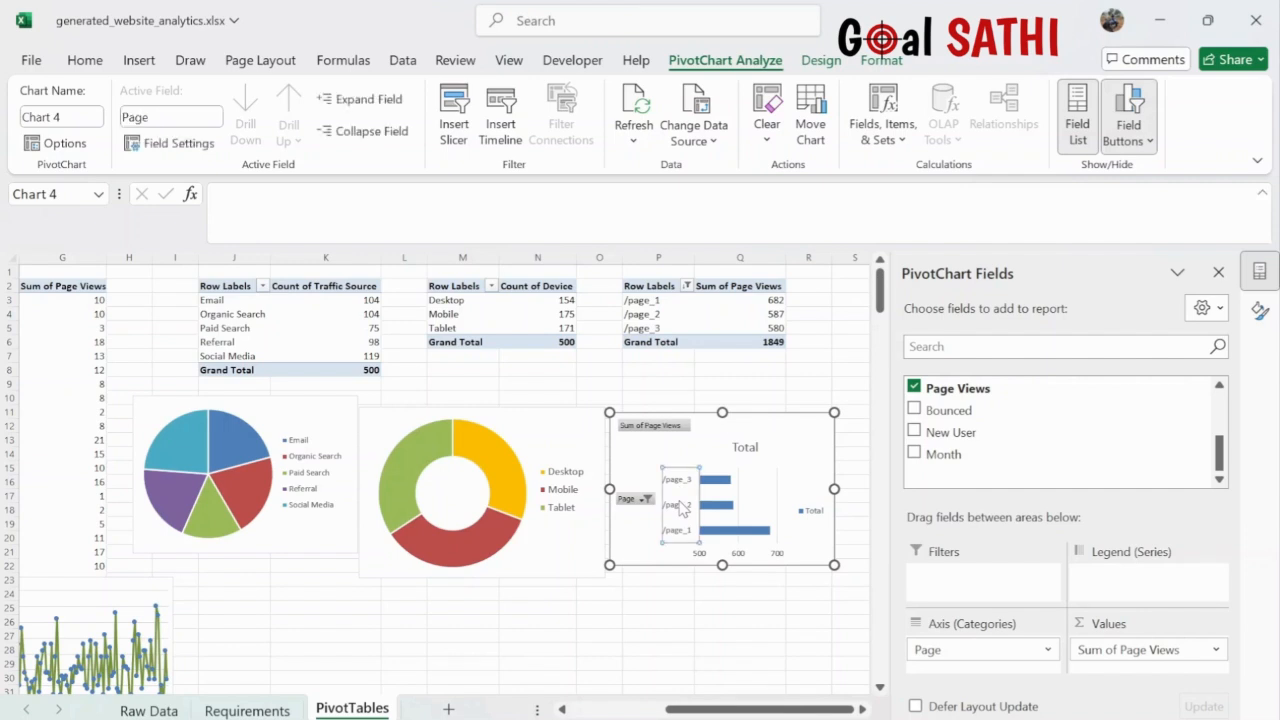
left_click(550, 371)
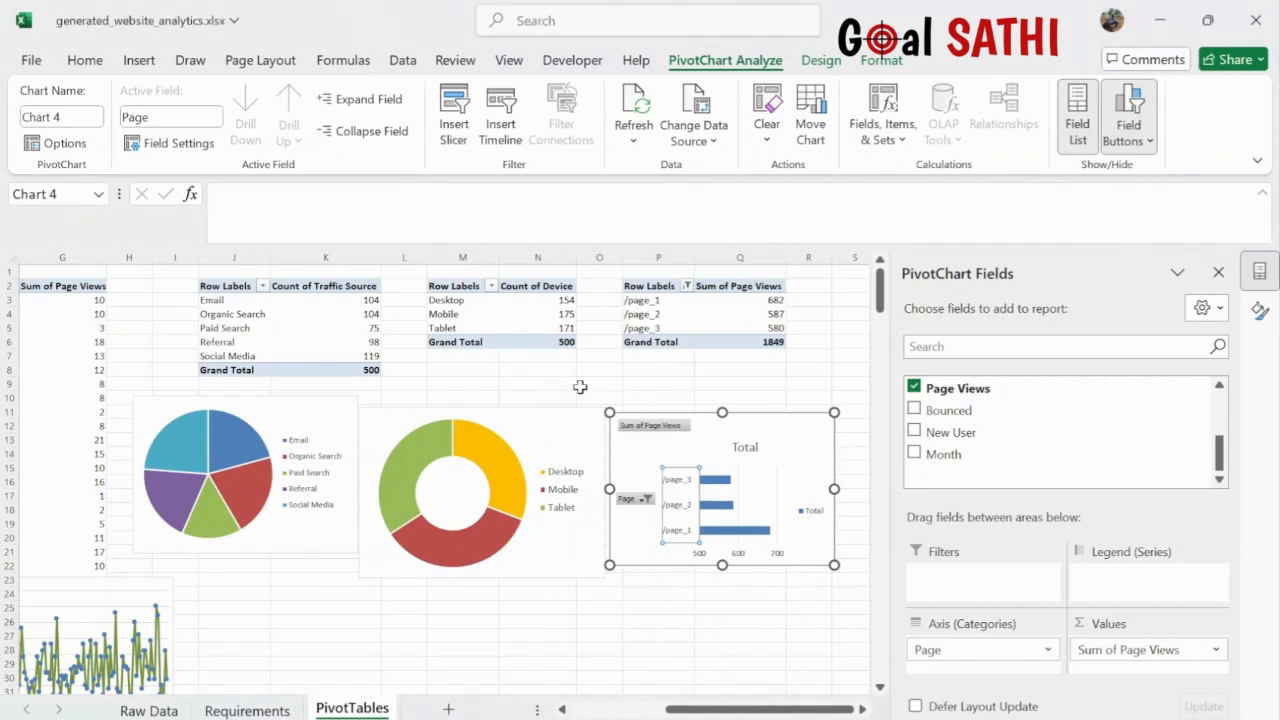
left_click(681, 494)
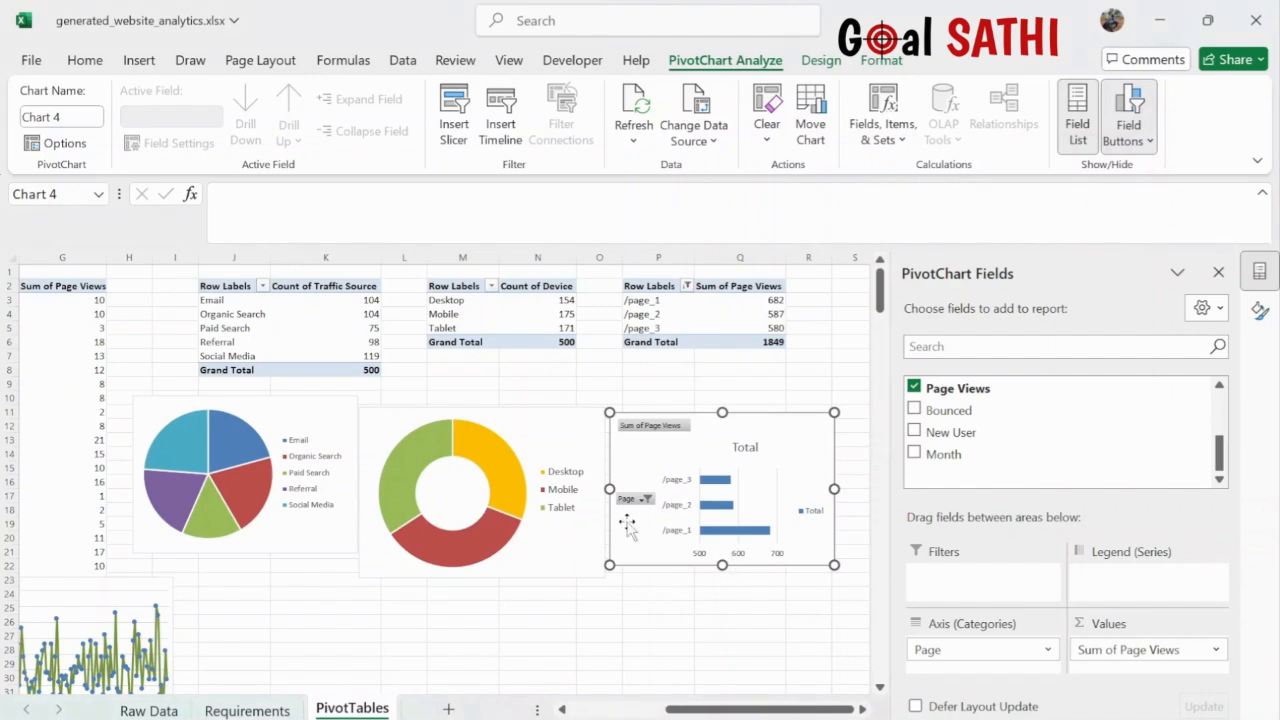
left_click(657, 608)
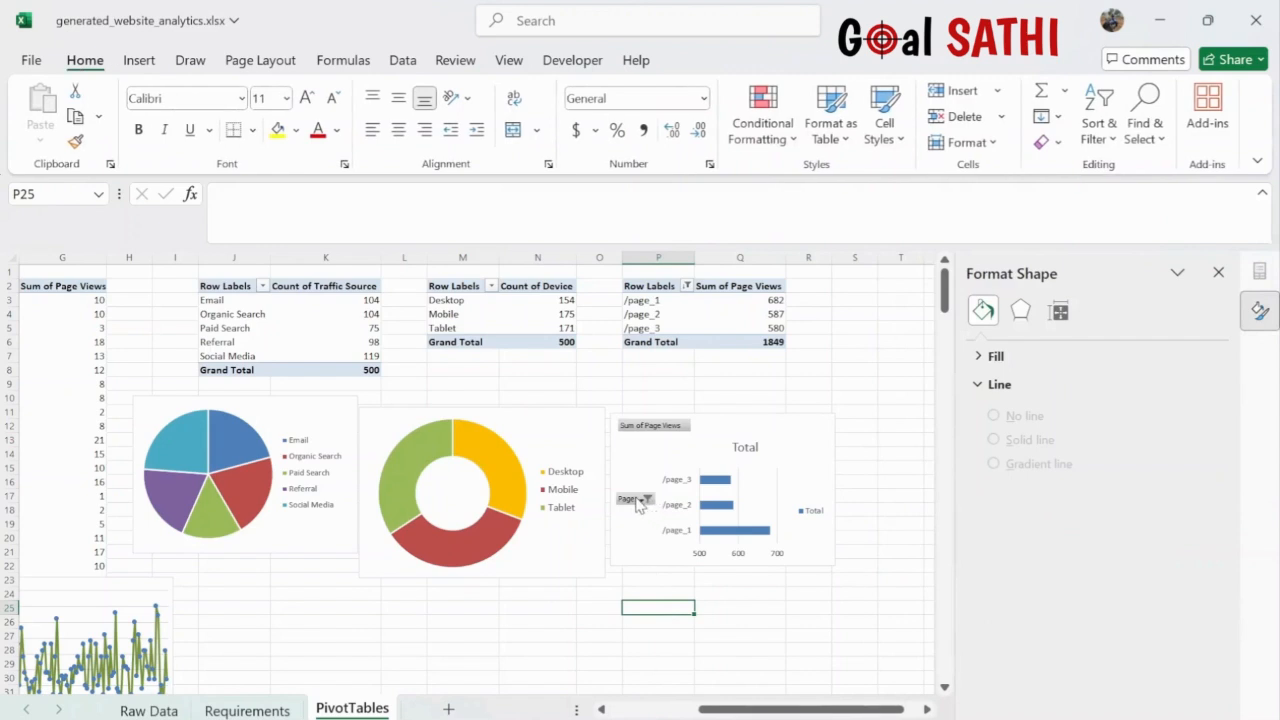
left_click(641, 506)
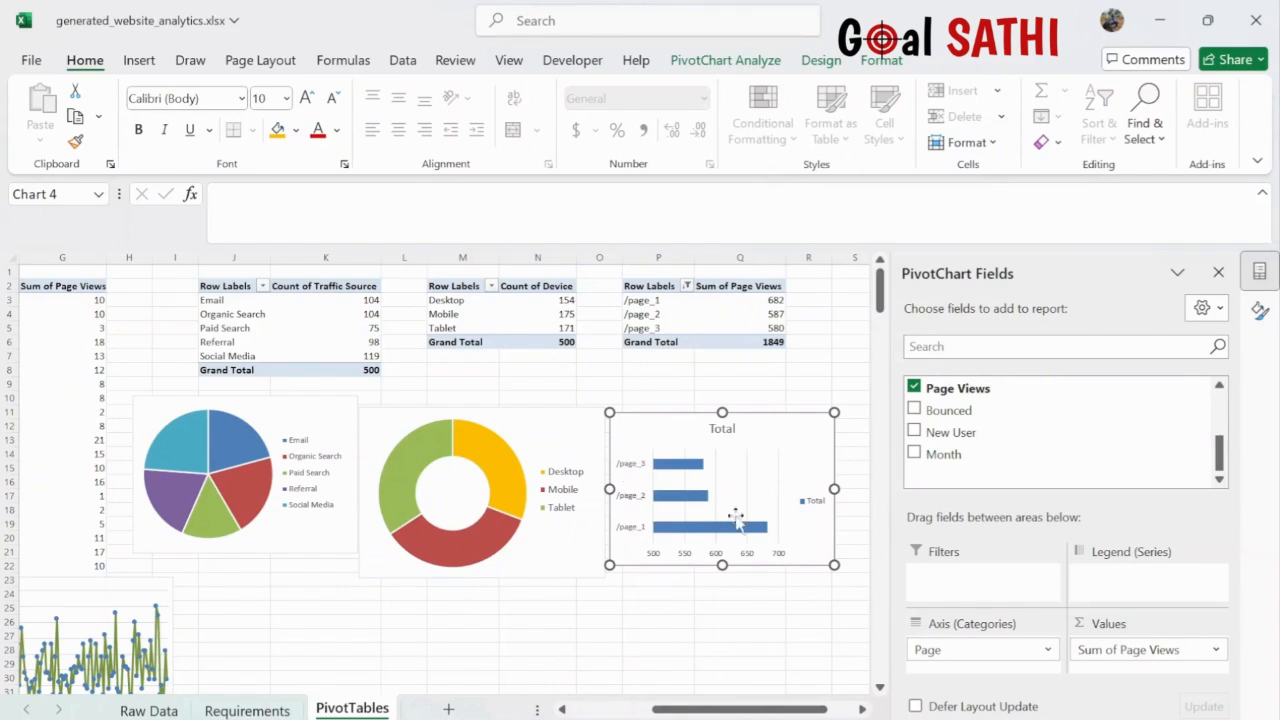
- Zoom in on the chart's page labels and bring up the chart's formatting options
left_click(860, 553)
scroll(860, 553, "up", 5)
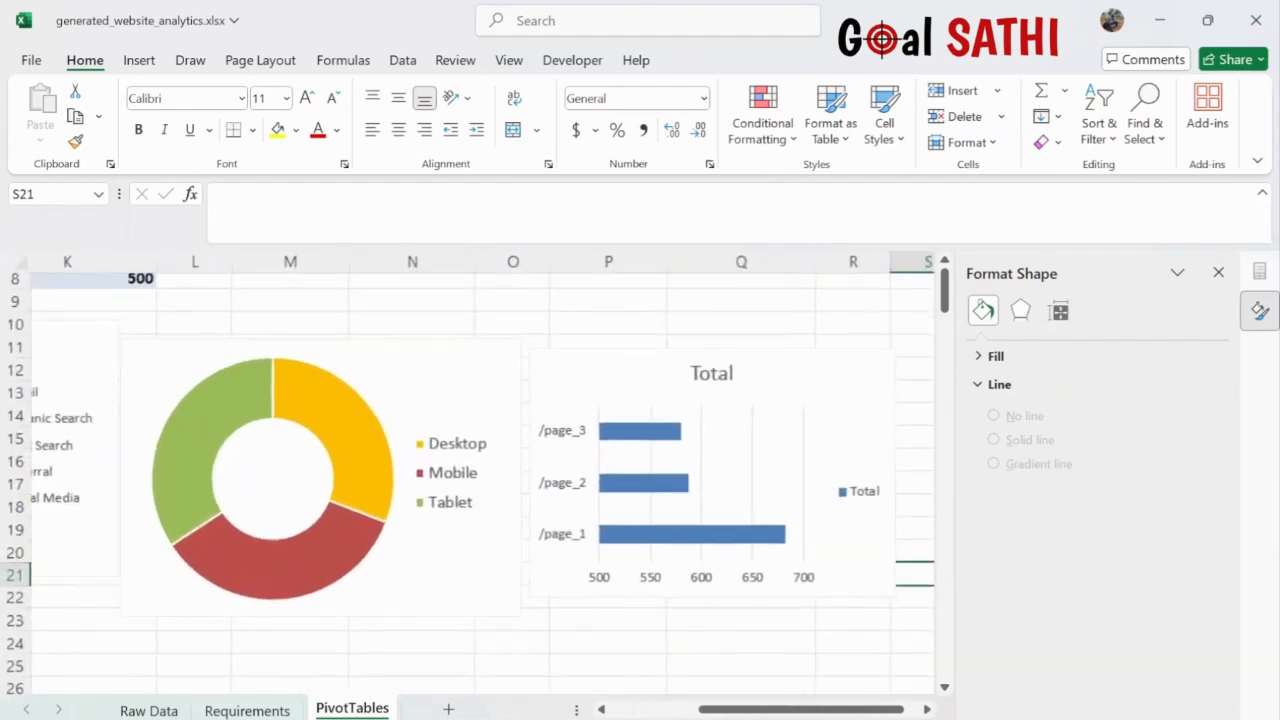
left_click(606, 458)
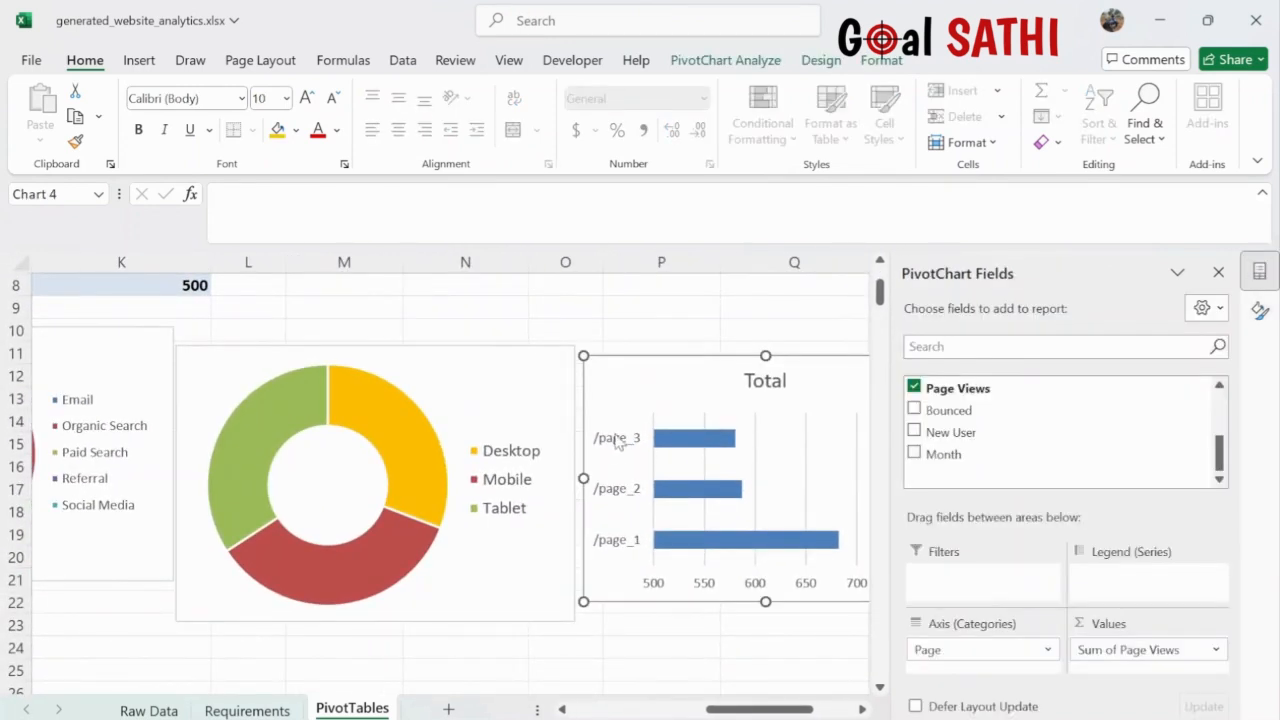
left_click(617, 441)
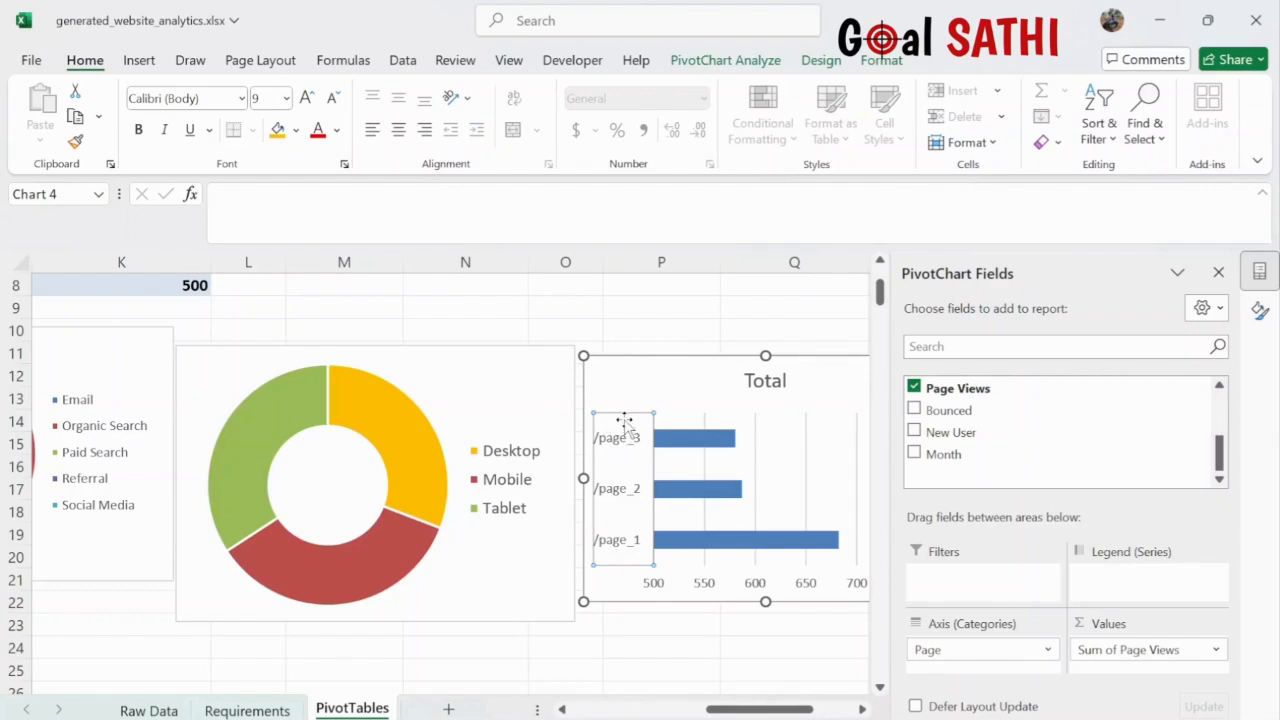
left_click(624, 420)
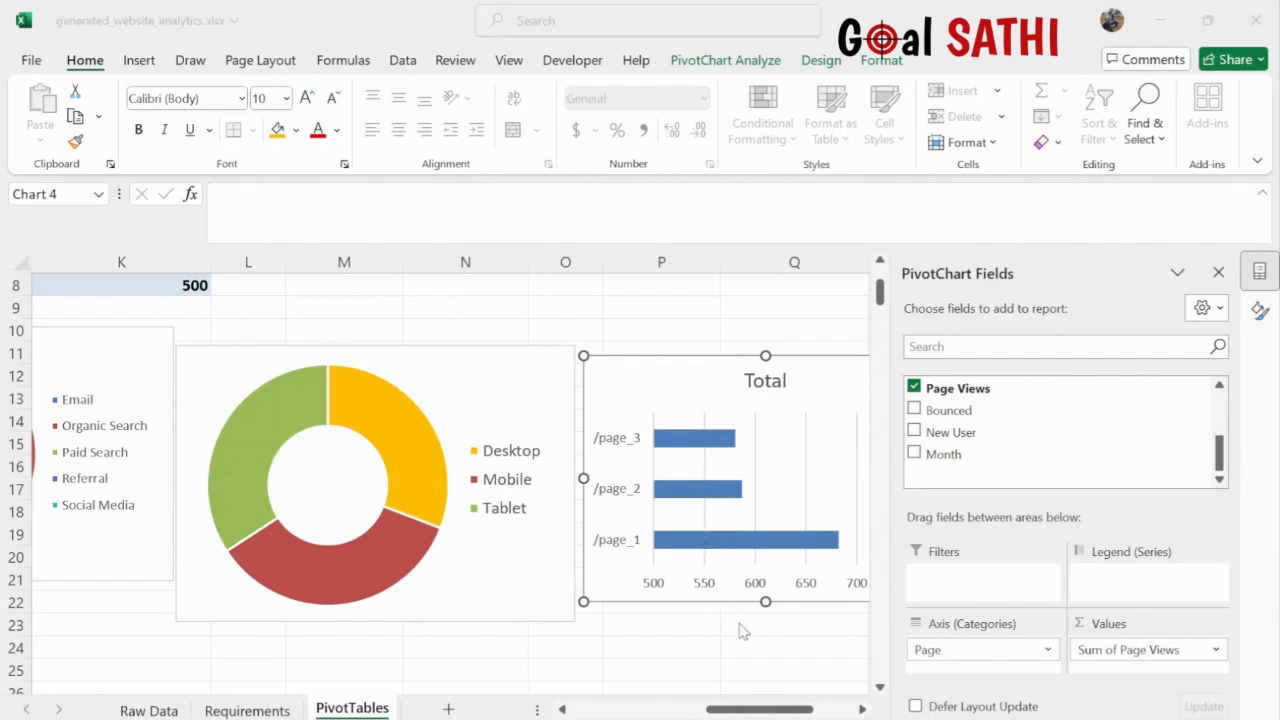
left_click(932, 230)
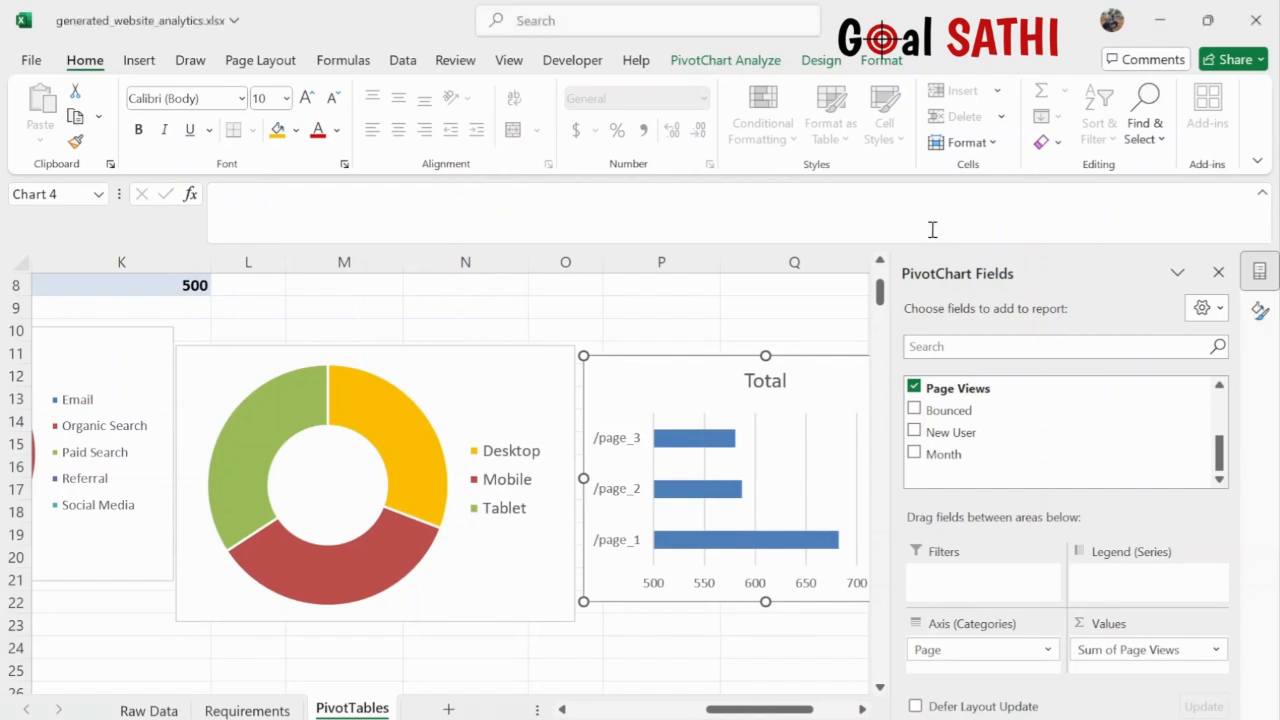
double_click(629, 556)
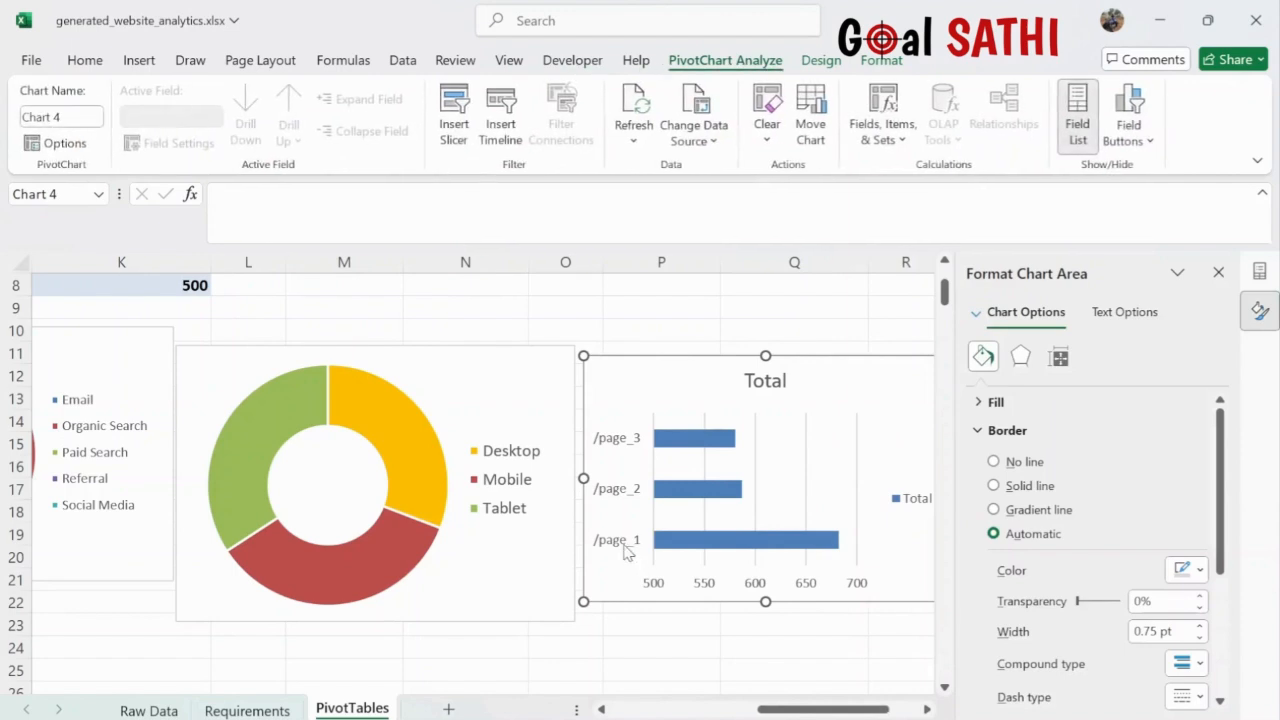
- Select the chart's vertical page axis for formatting
right_click(627, 552)
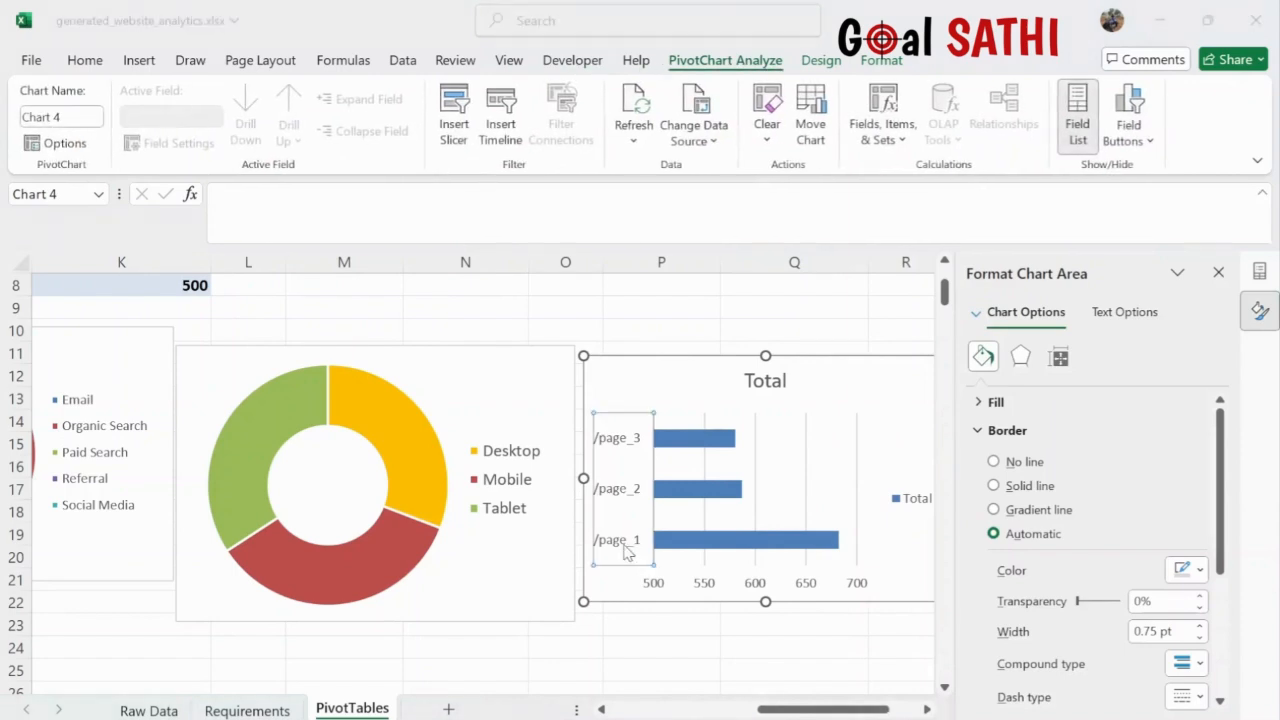
left_click(559, 368)
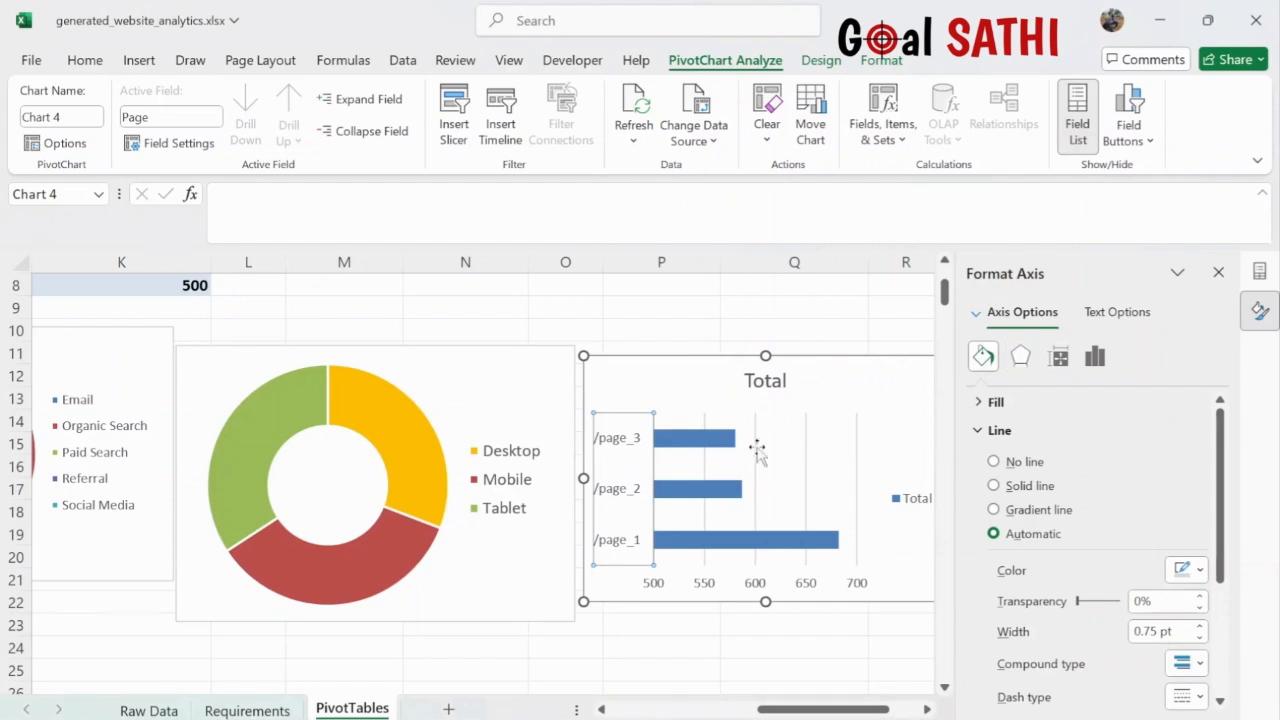
right_click(629, 543)
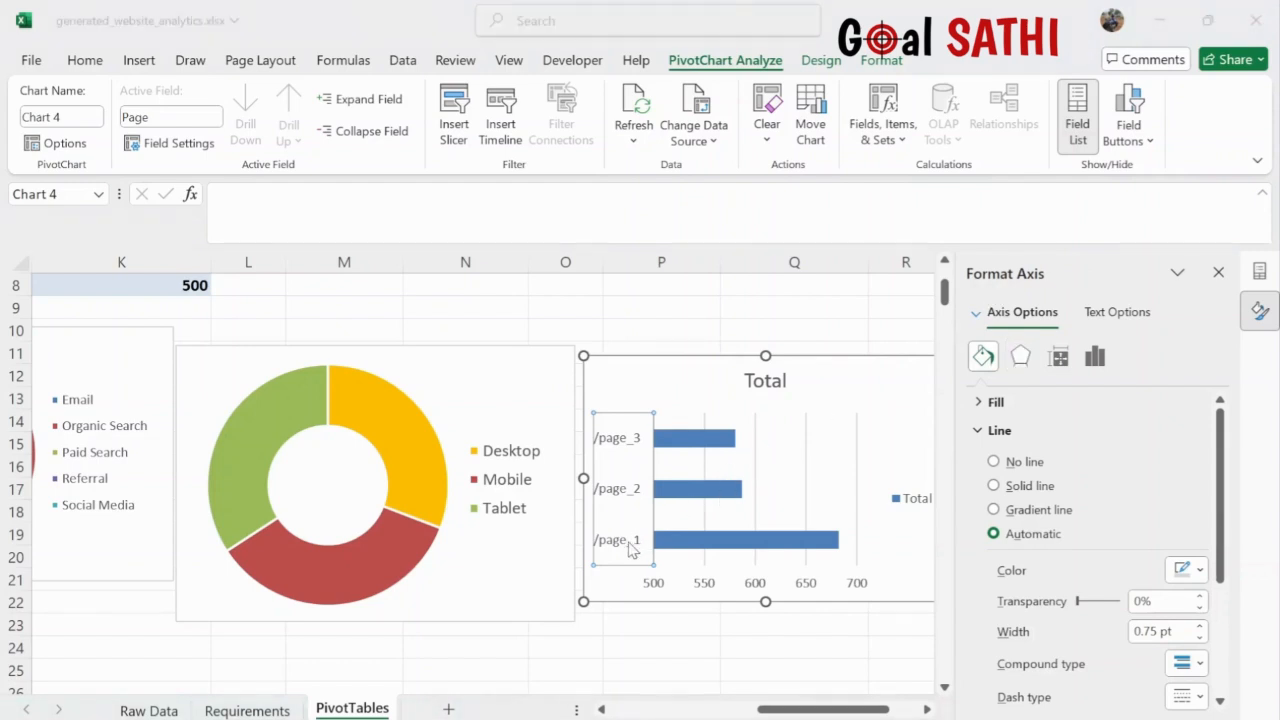
left_click(557, 372)
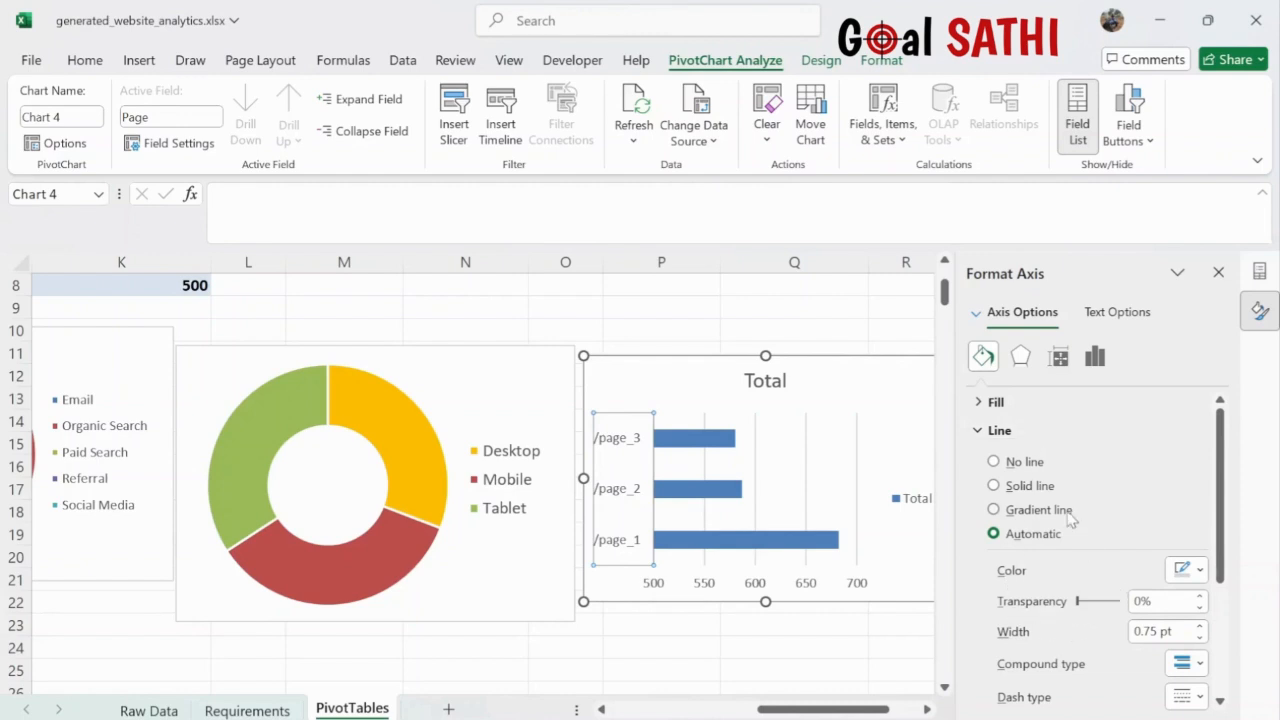
scroll(1050, 525, "down", 3)
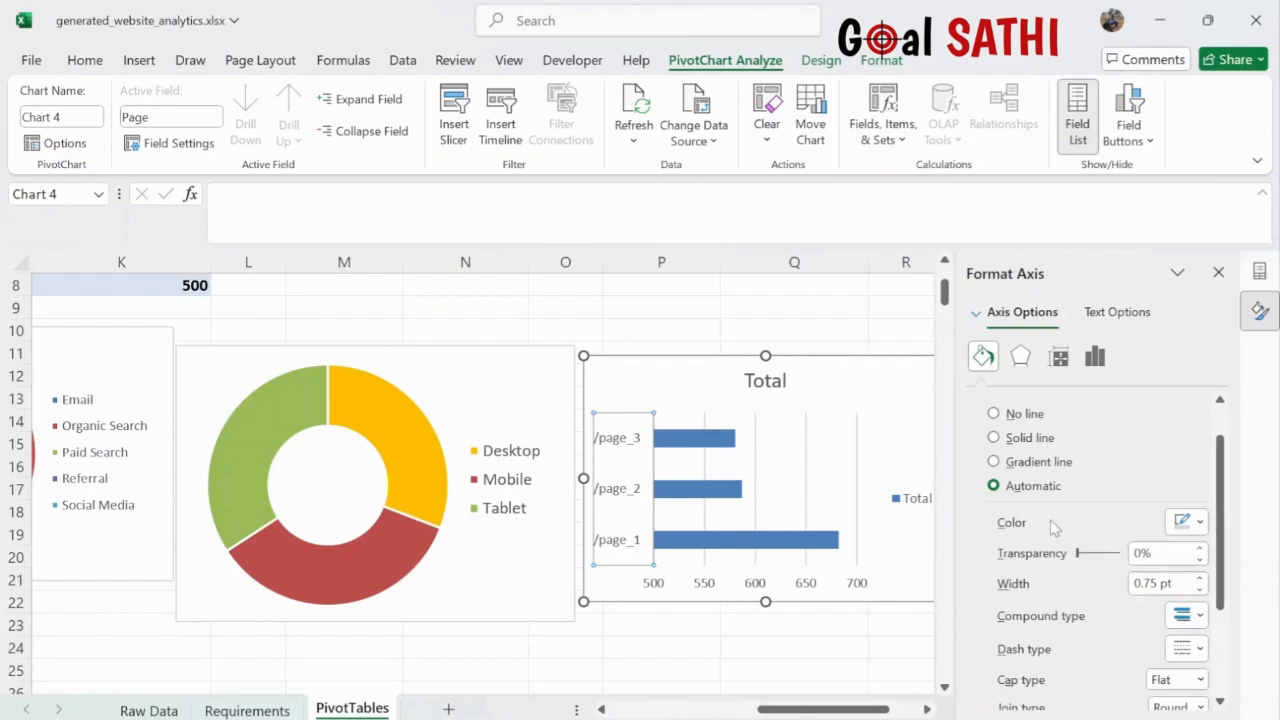
scroll(1053, 528, "down", 1)
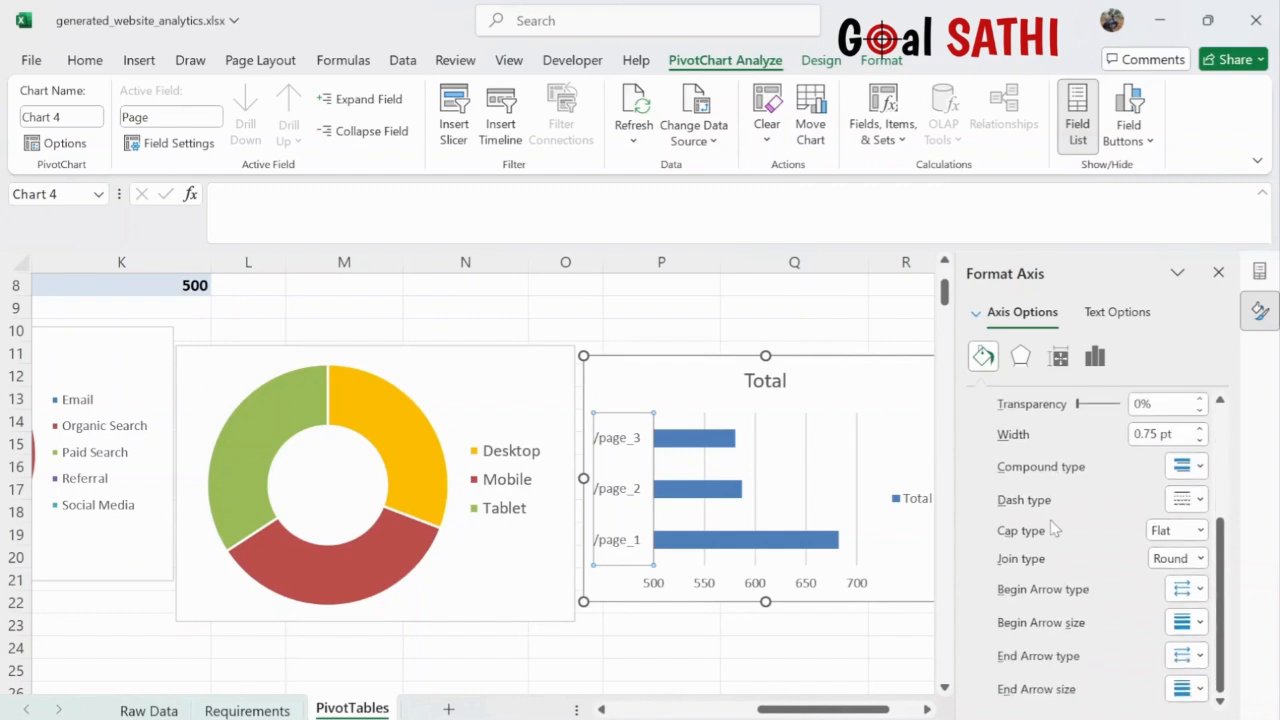
scroll(1053, 528, "up", 4)
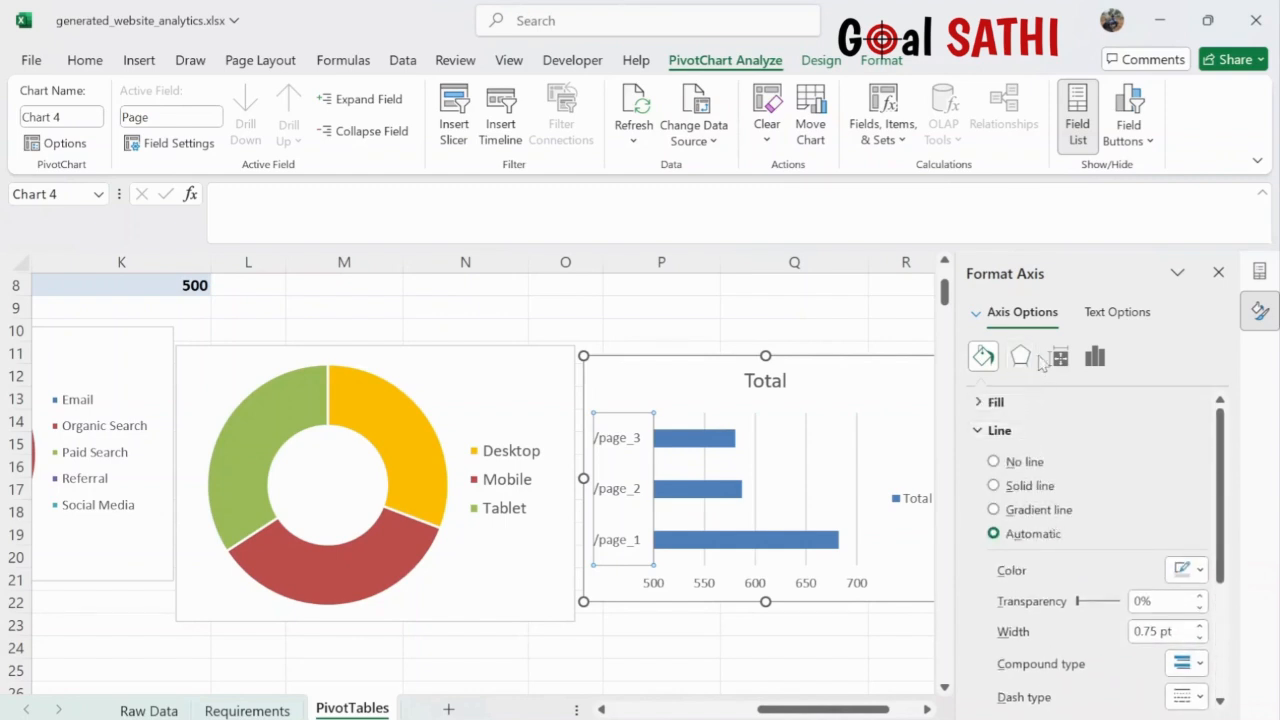
- Tick Categories in reverse order in Axis Options so /page_1 sits at the top
left_click(1097, 357)
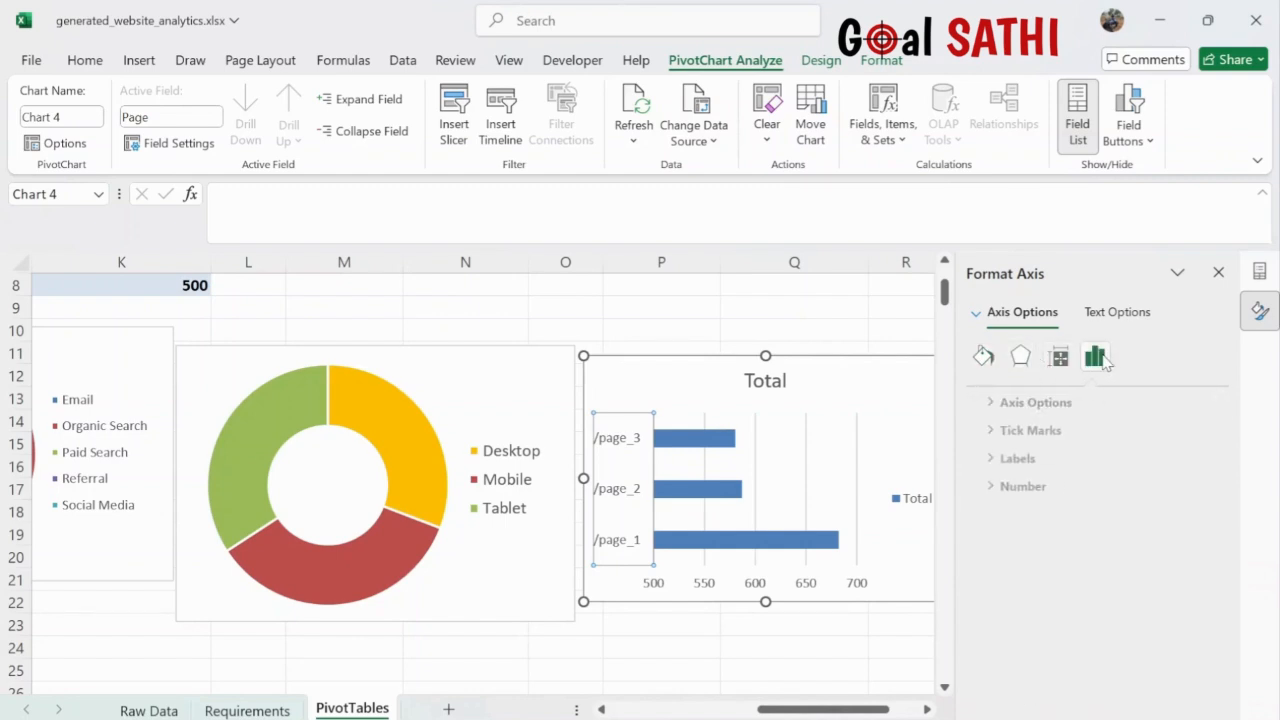
left_click(1010, 402)
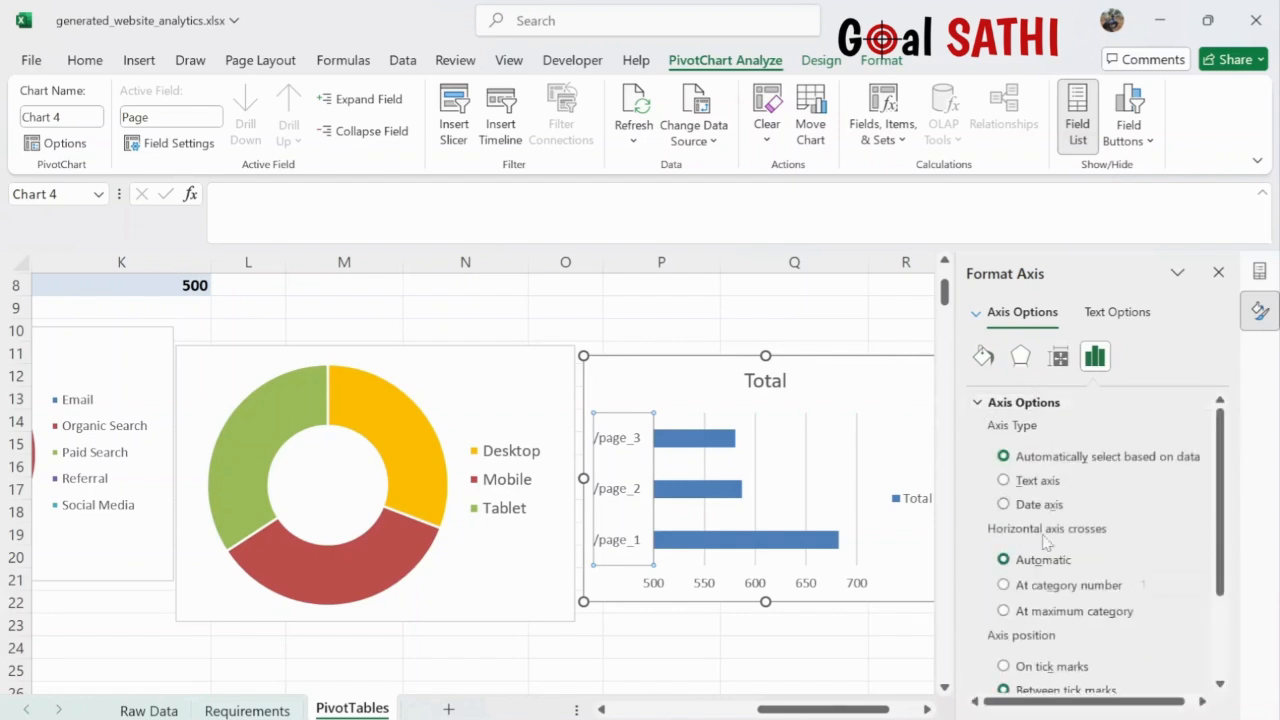
scroll(1046, 558, "down", 3)
scroll(1046, 558, "up", 3)
scroll(1064, 515, "down", 3)
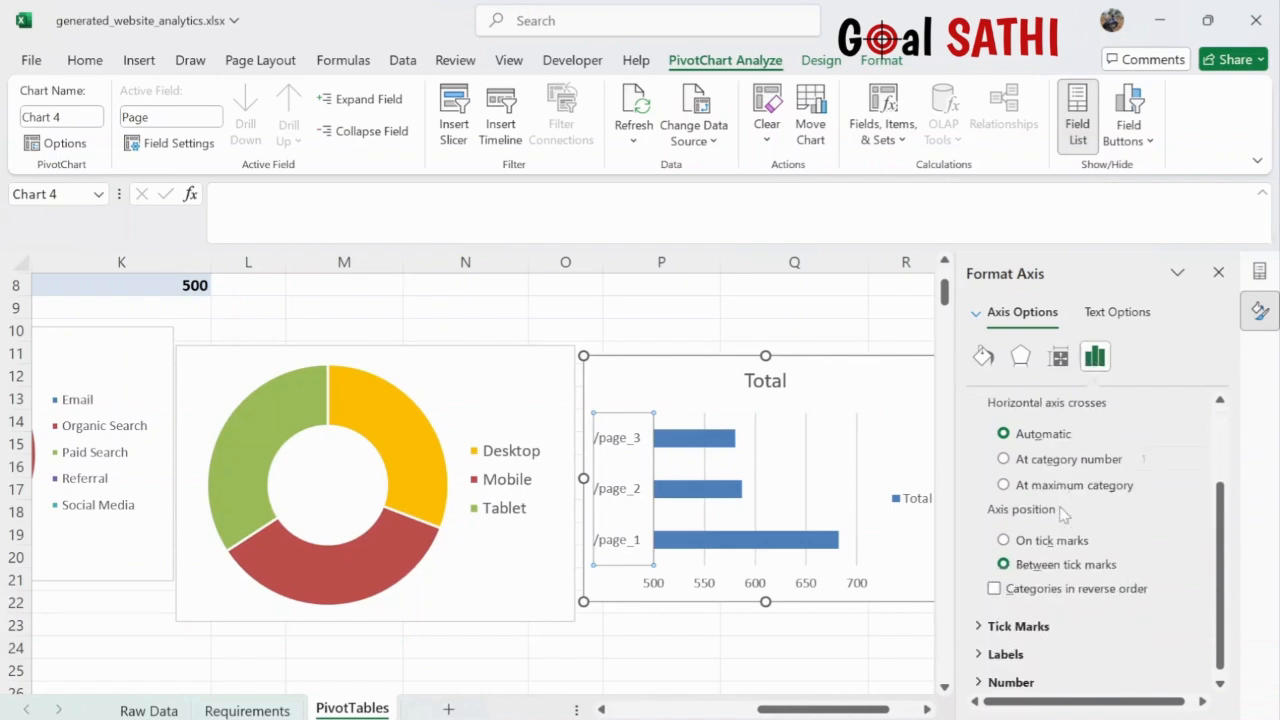
left_click(994, 589)
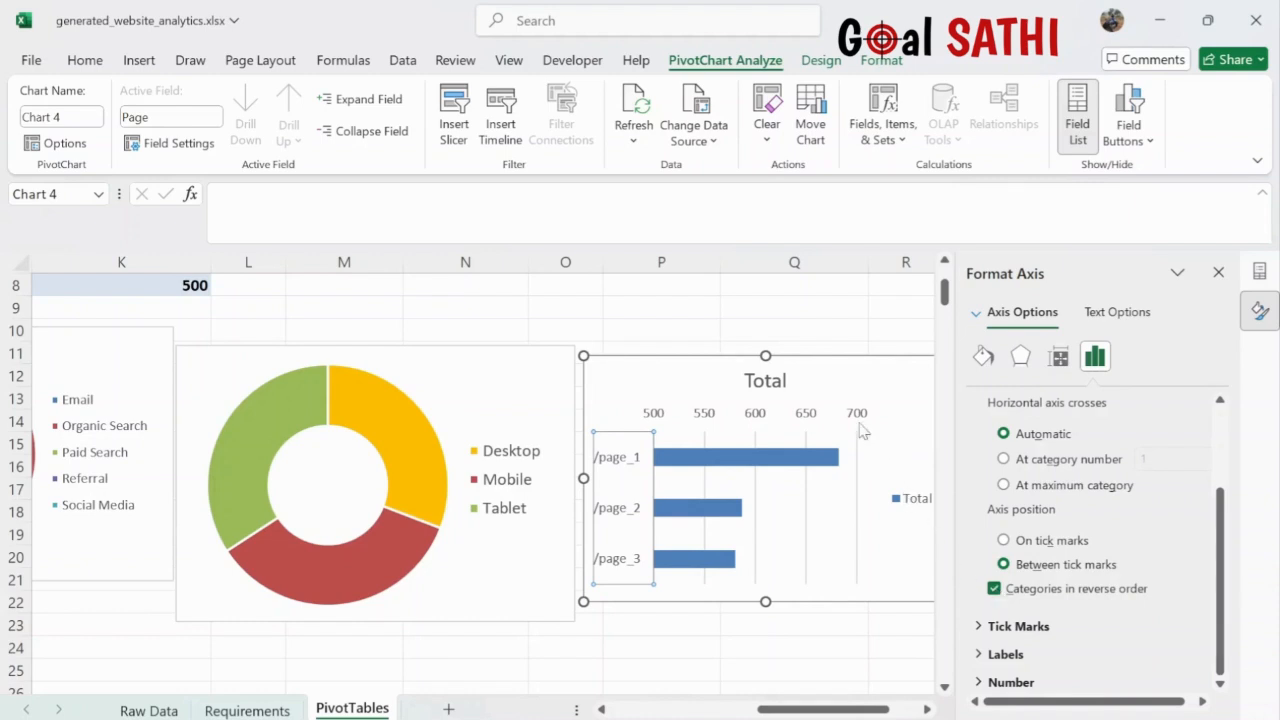
left_click(877, 381)
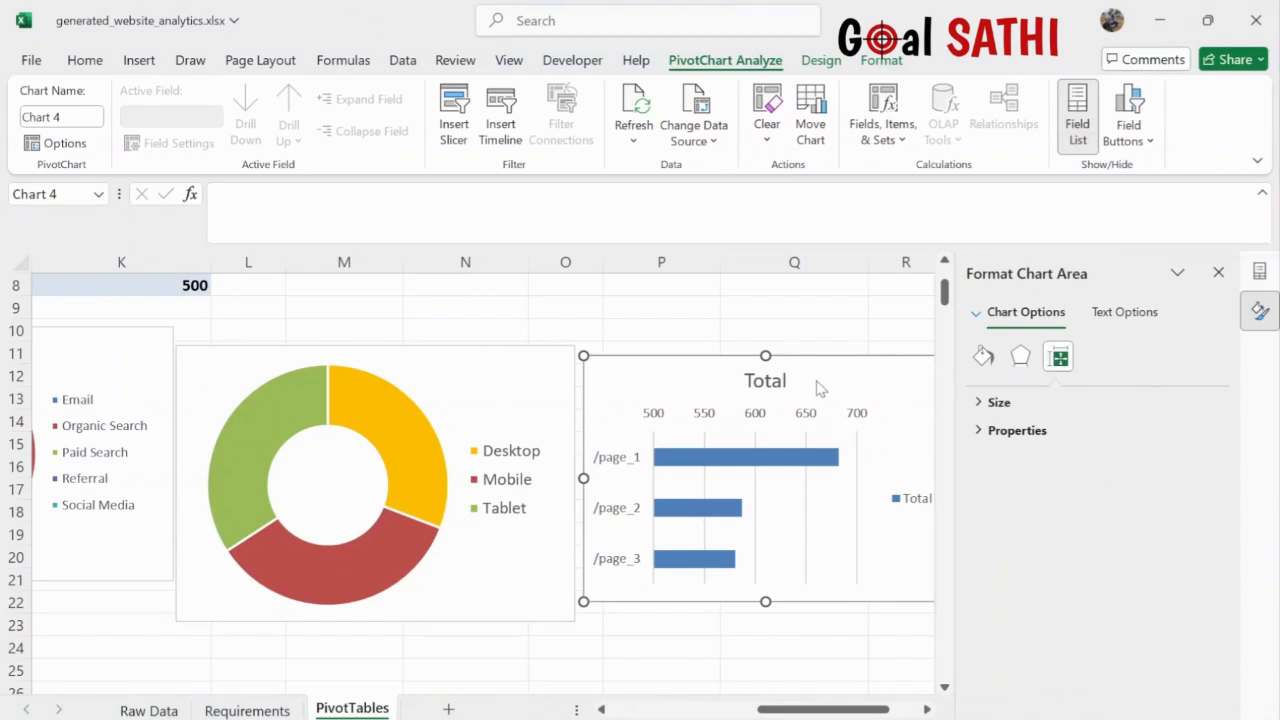
- Remove the Total title and Total legend from the bar chart
scroll(817, 381, "right", 3)
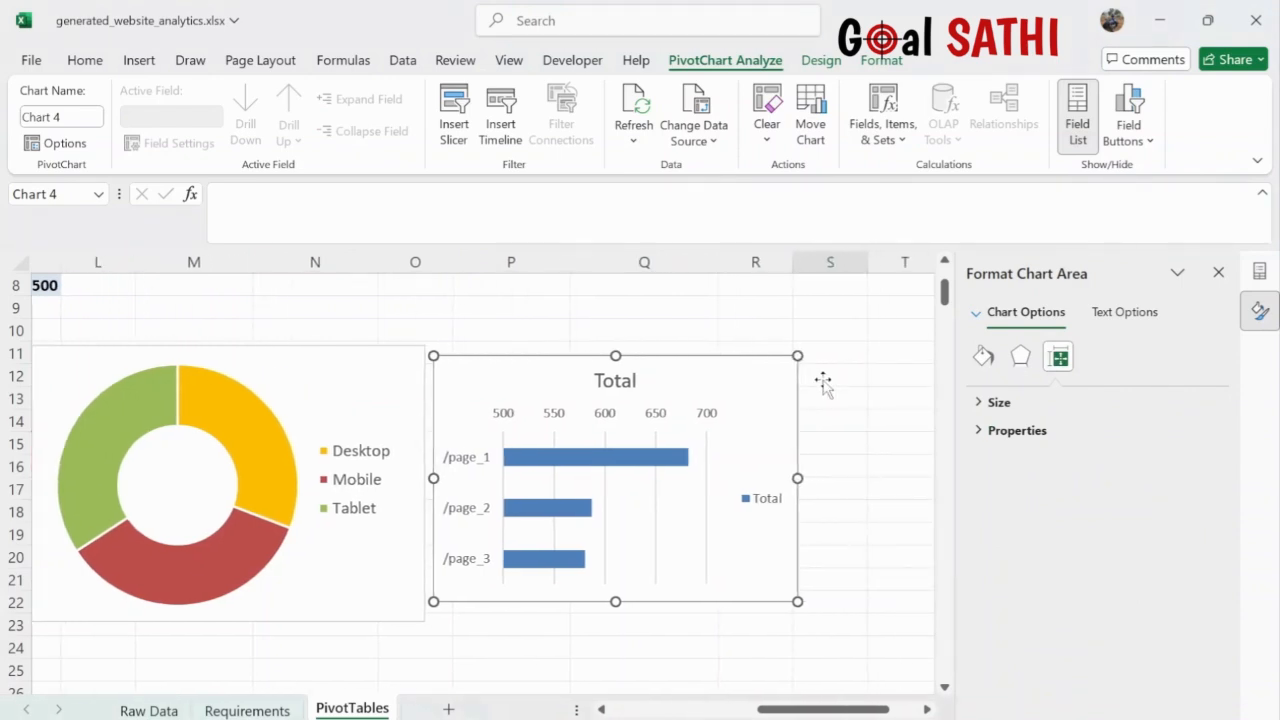
scroll(822, 379, "down", 3)
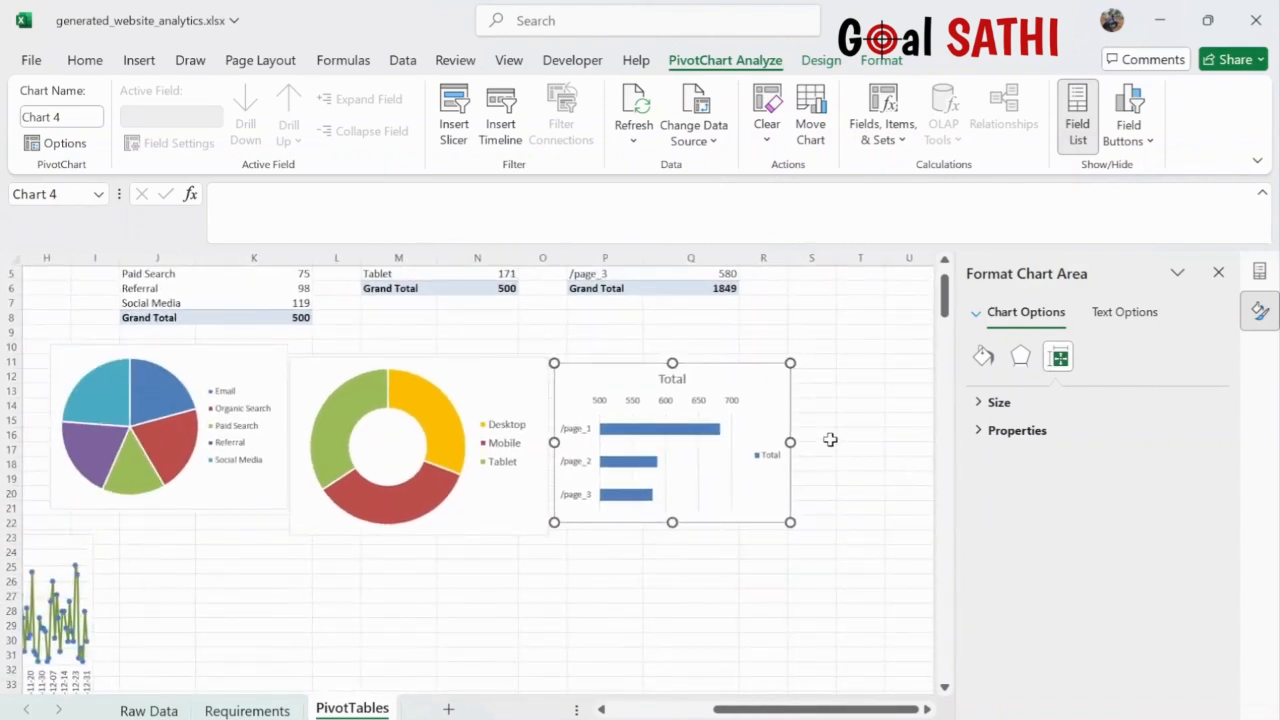
left_click(859, 451)
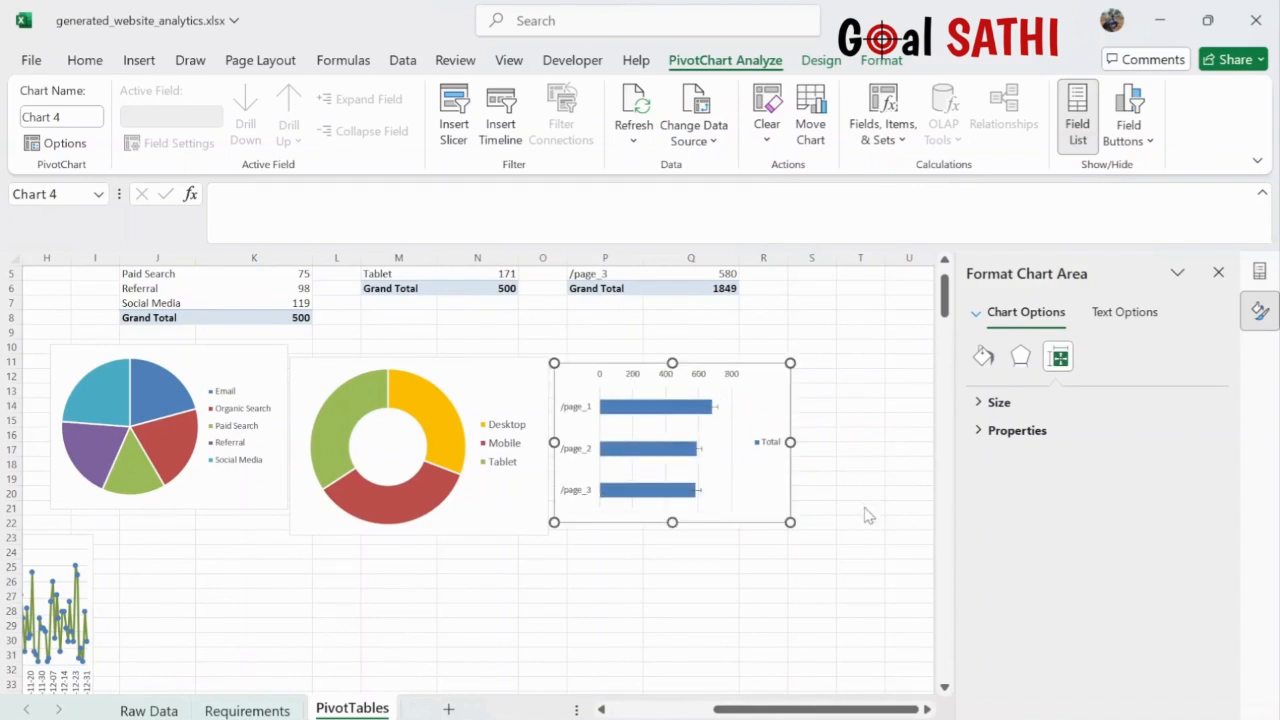
left_click(863, 558)
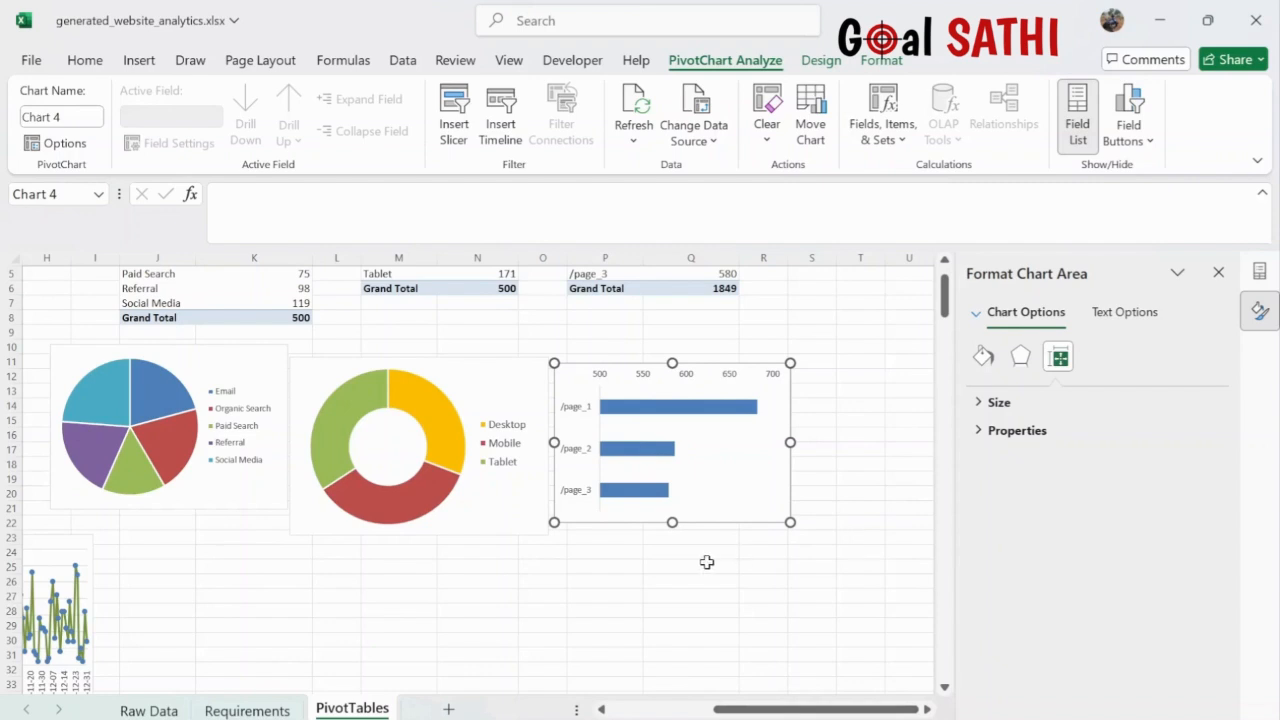
- Make the bar chart narrower and taller, then go to the Requirements sheet
left_click(615, 583)
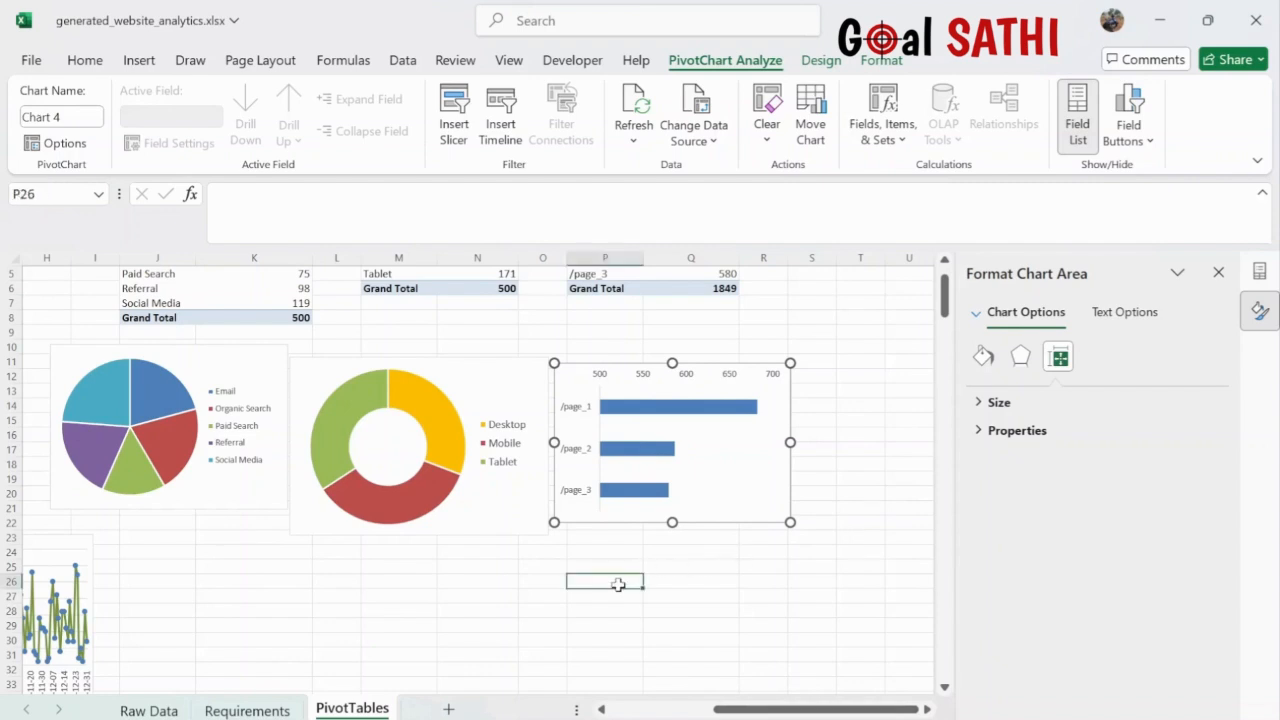
left_click(766, 450)
left_click_drag(792, 443, 731, 443)
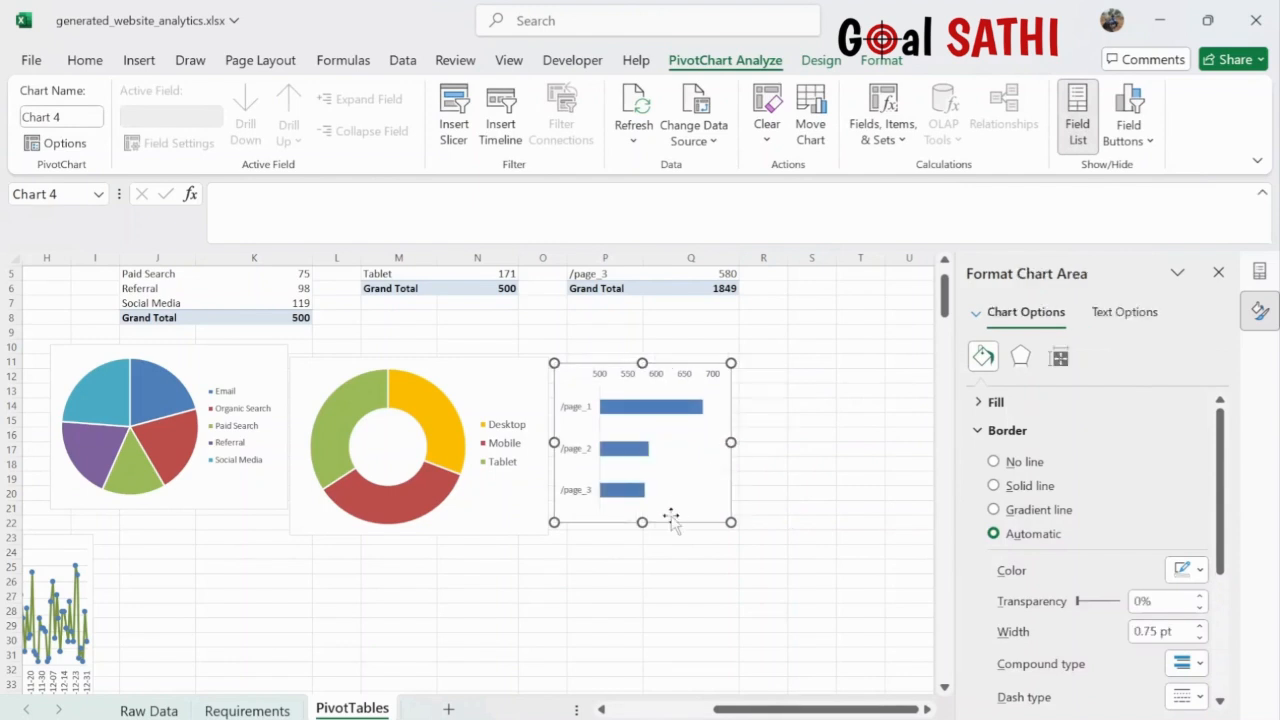
left_click_drag(642, 522, 642, 557)
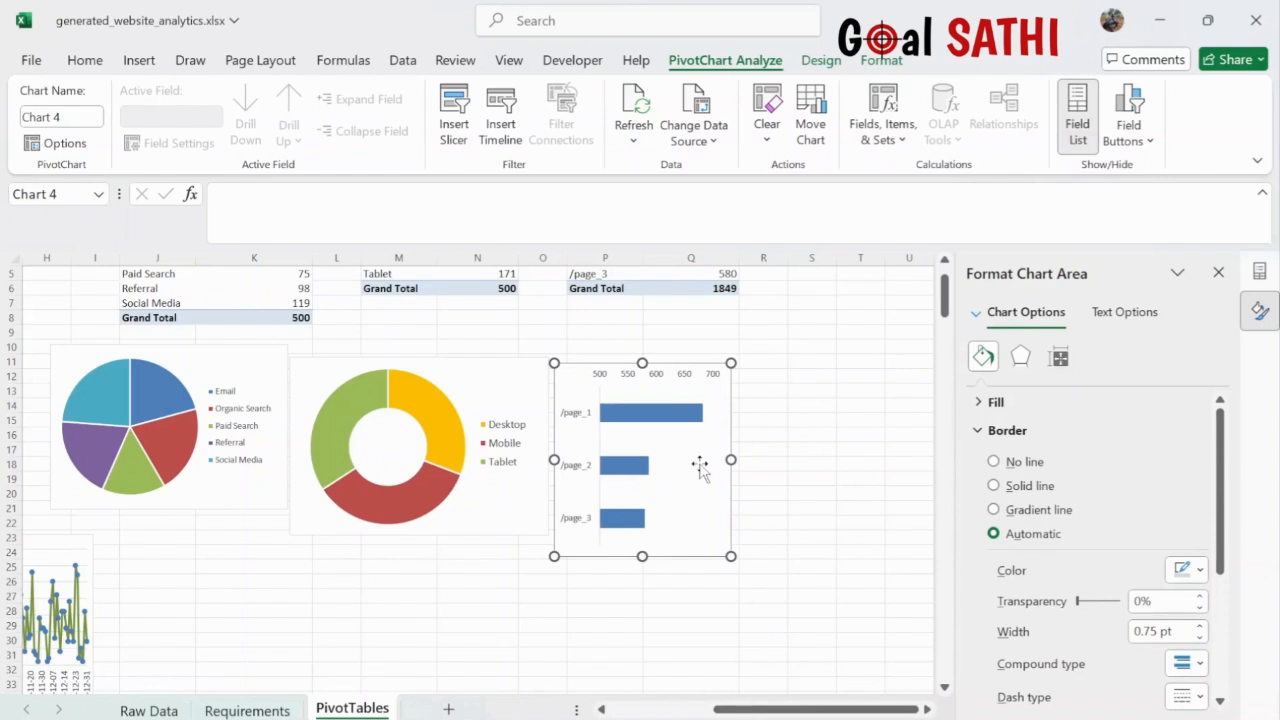
scroll(700, 467, "up", 2)
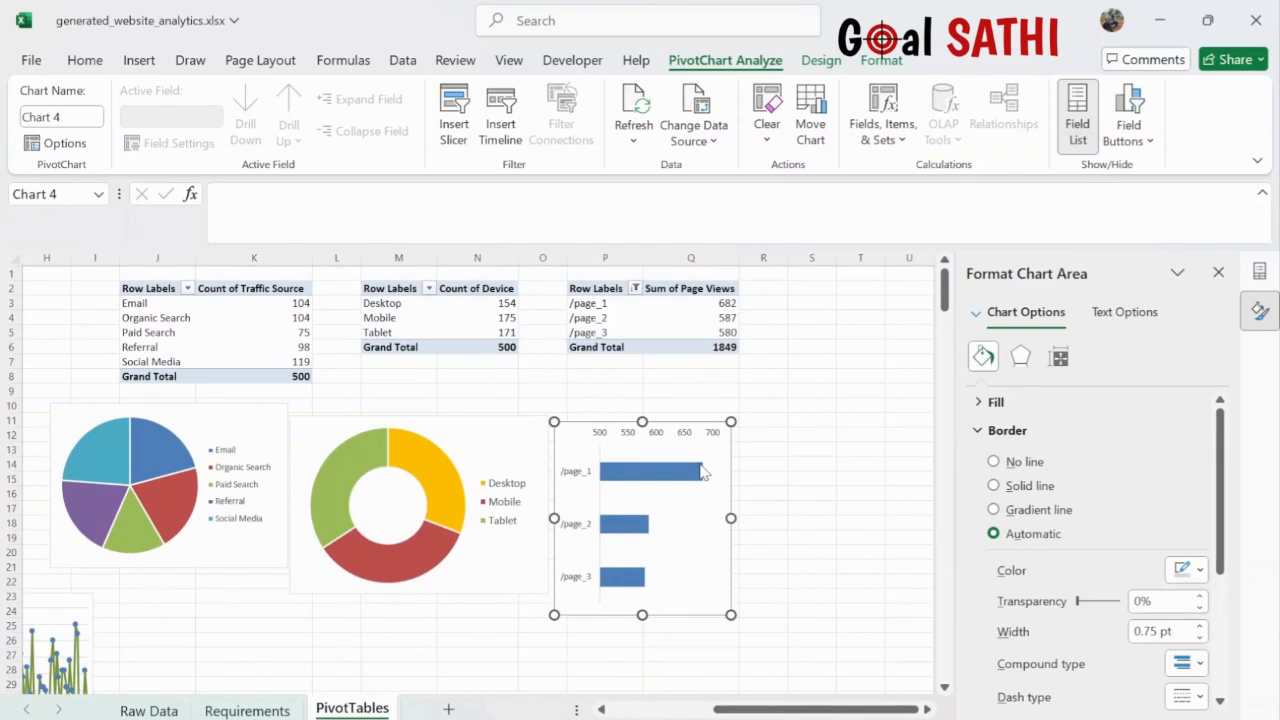
scroll(703, 473, "down", 2, "ctrl")
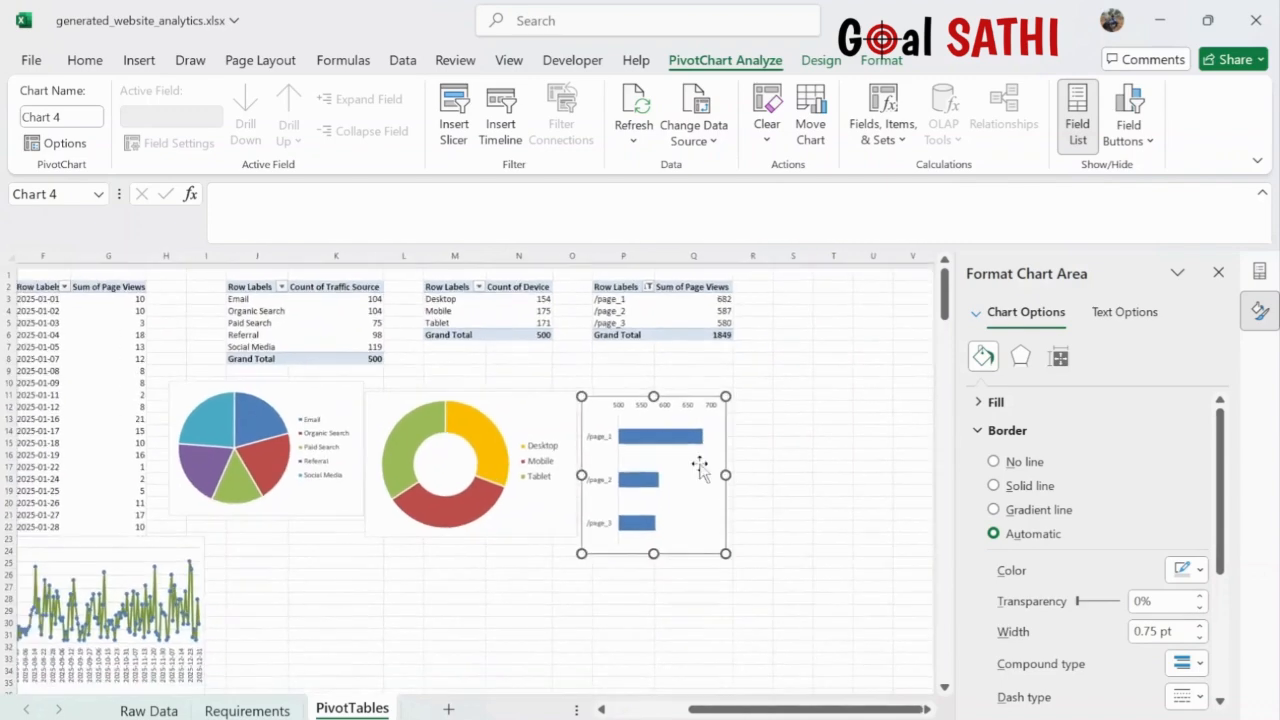
scroll(702, 466, "right", 1)
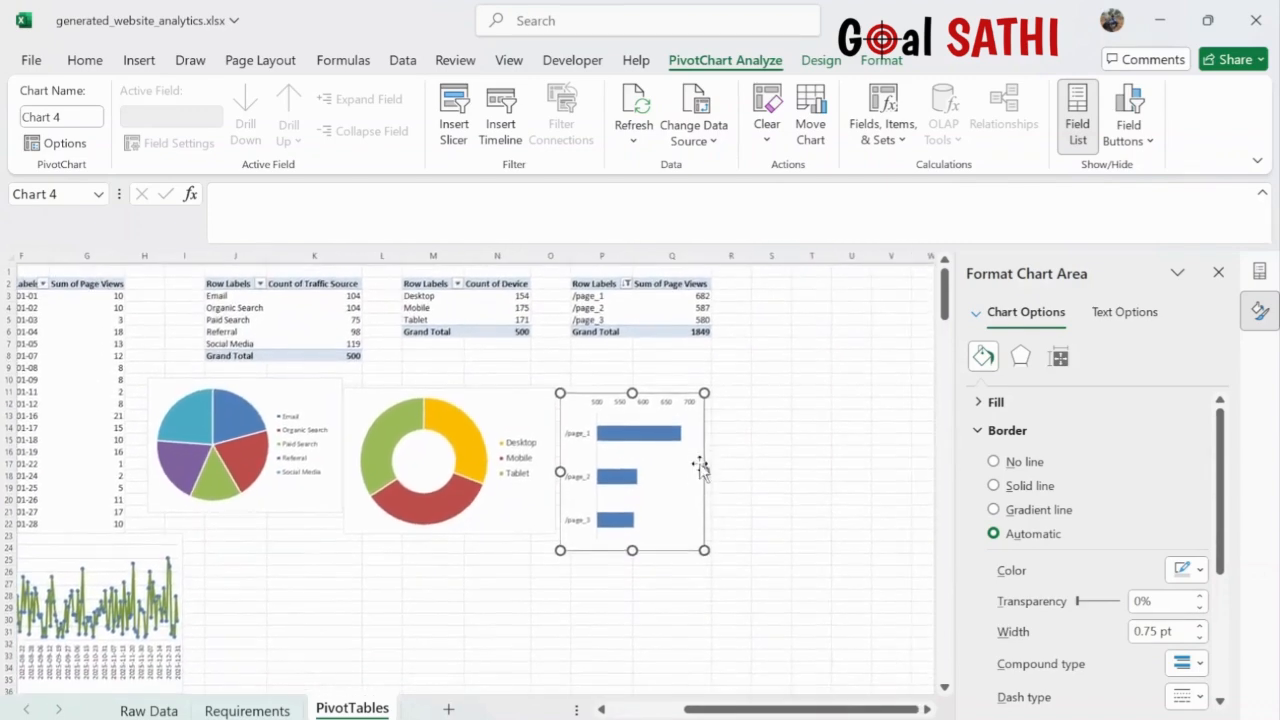
scroll(654, 451, "up", 2)
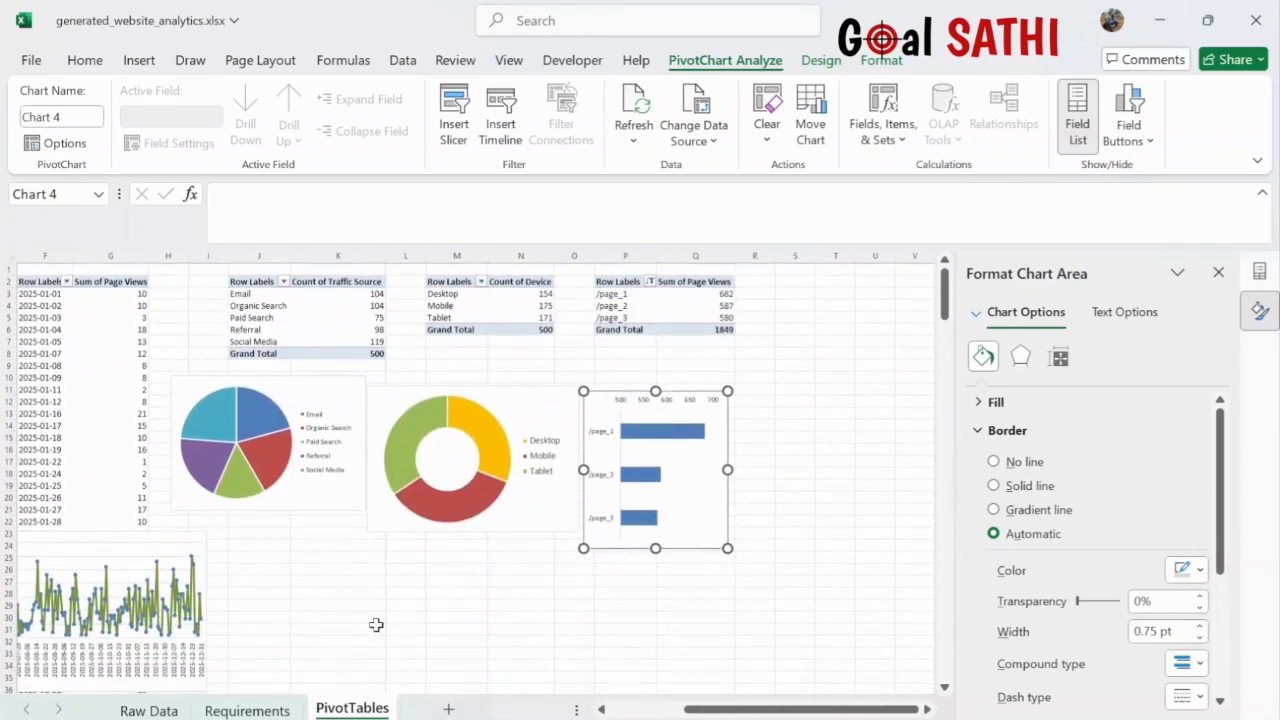
left_click(247, 710)
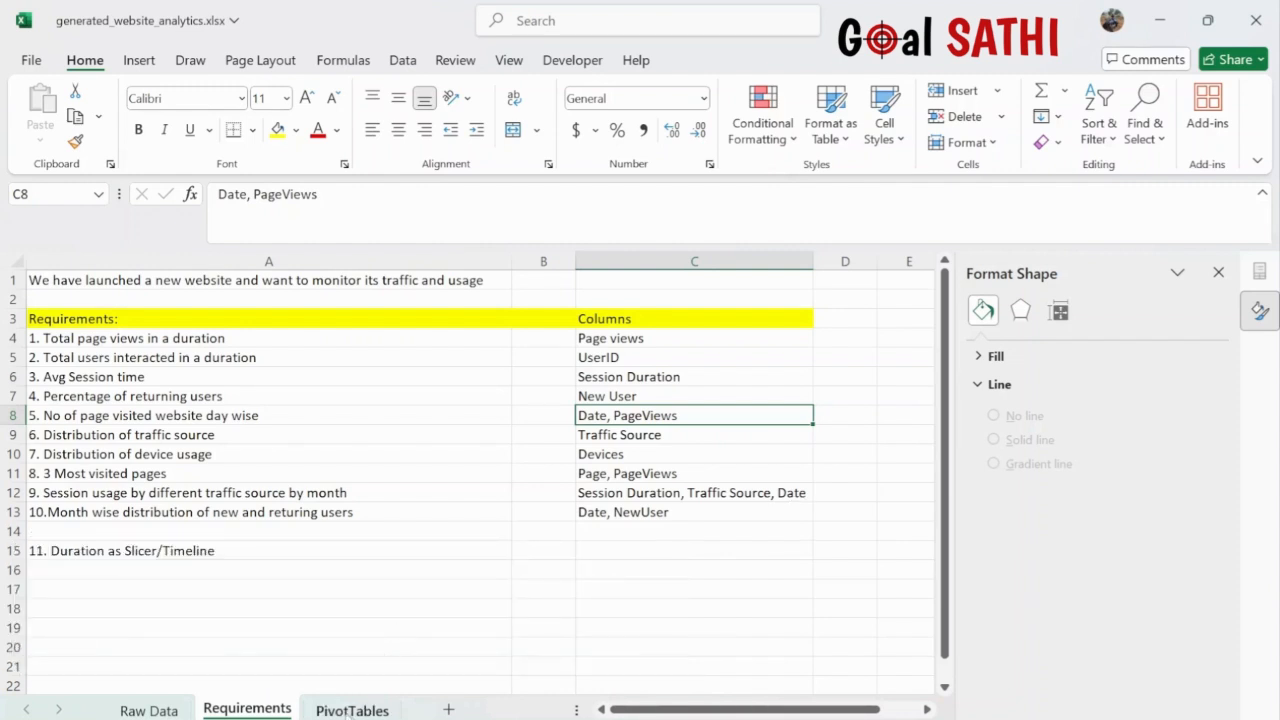
- Return to the PivotTables sheet, then move to the Raw Data sheet
left_click(346, 710)
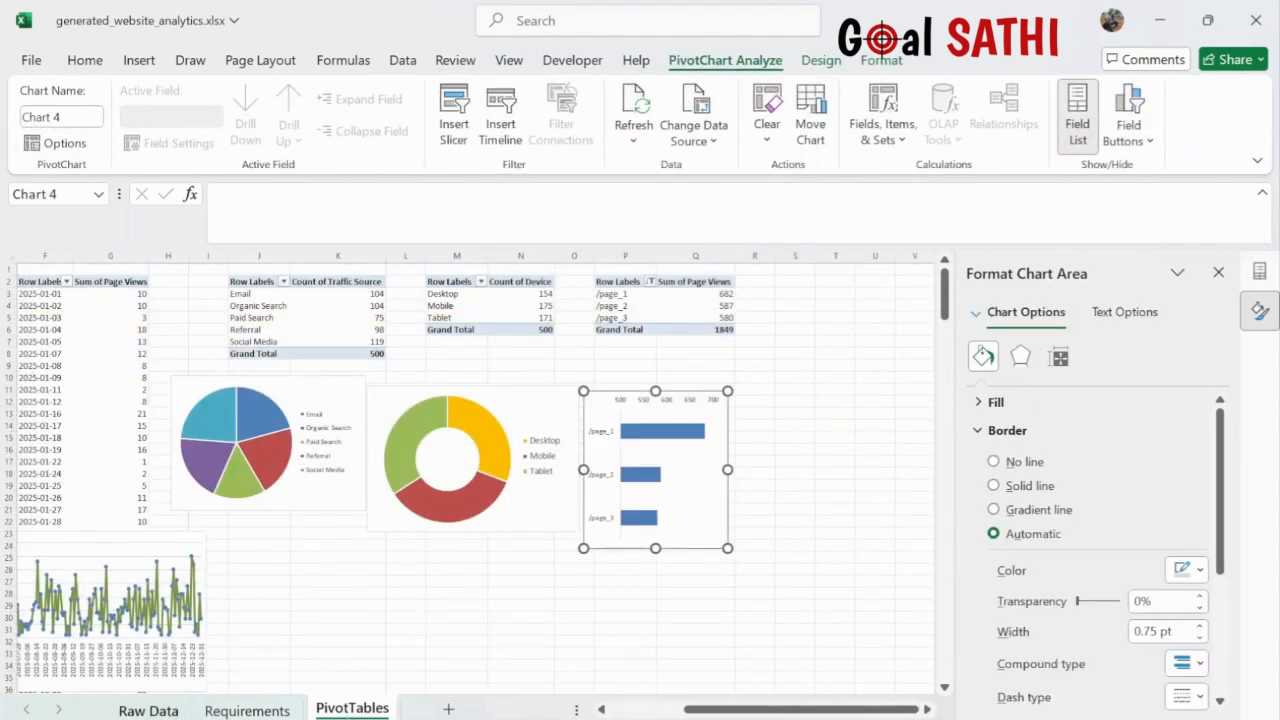
left_click(149, 710)
- Insert a PivotTable from the whole raw data table at PivotTables!S2
left_click(235, 477)
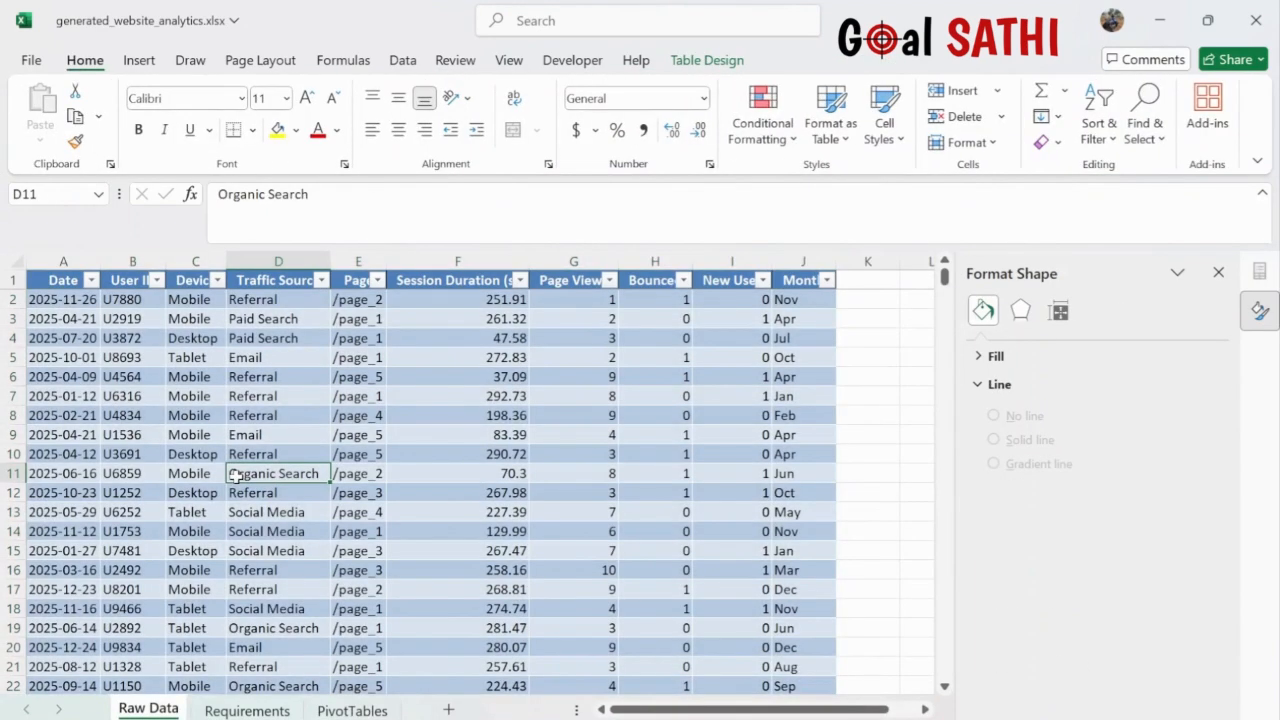
key("ctrl+a")
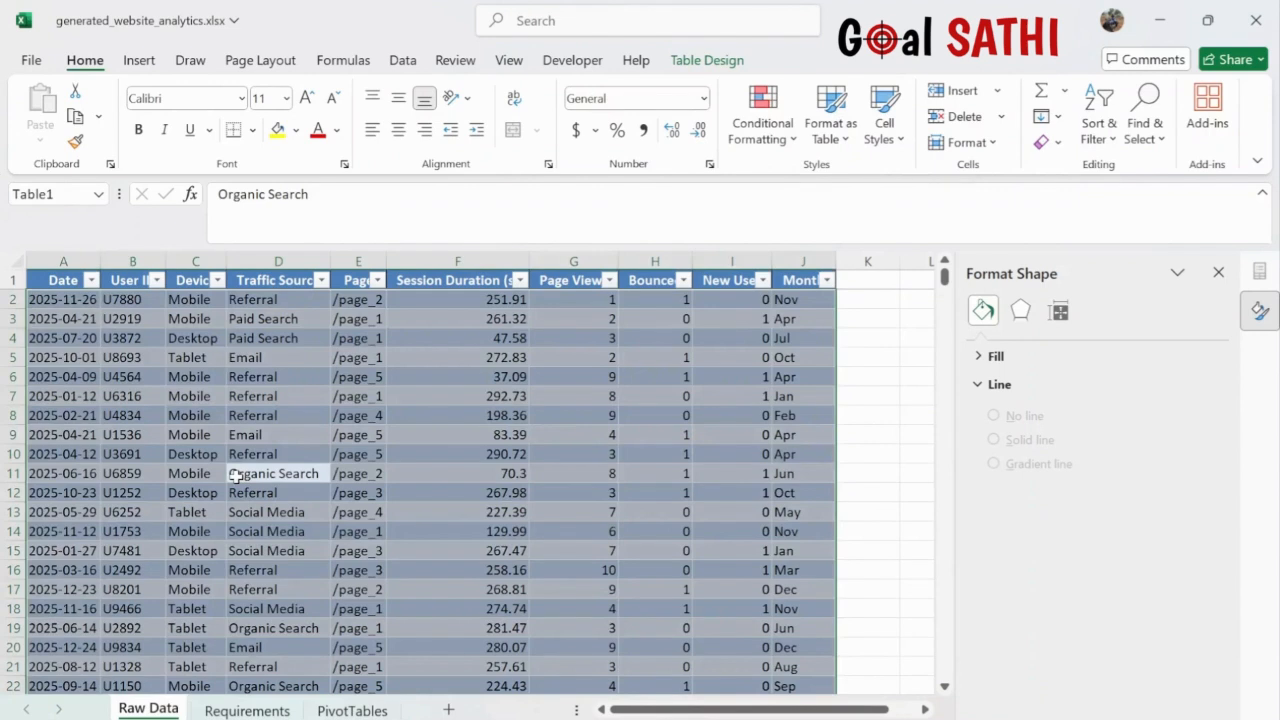
left_click(136, 62)
left_click(55, 100)
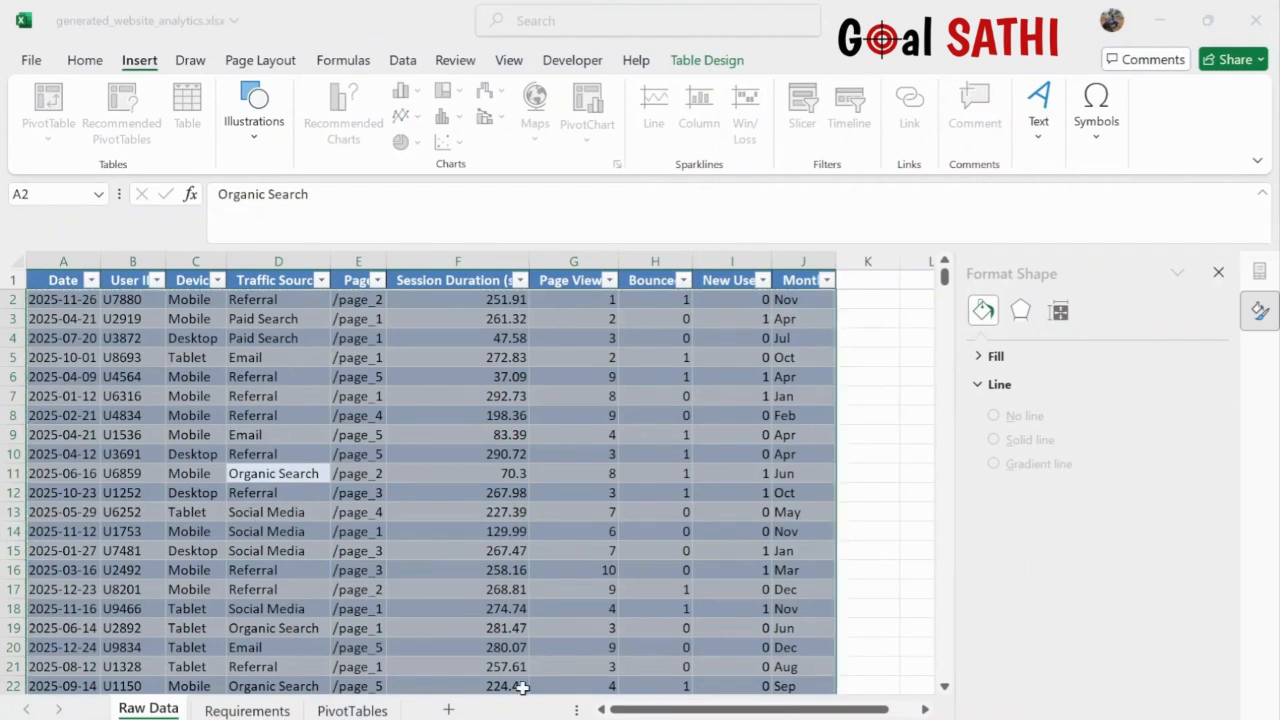
left_click(349, 711)
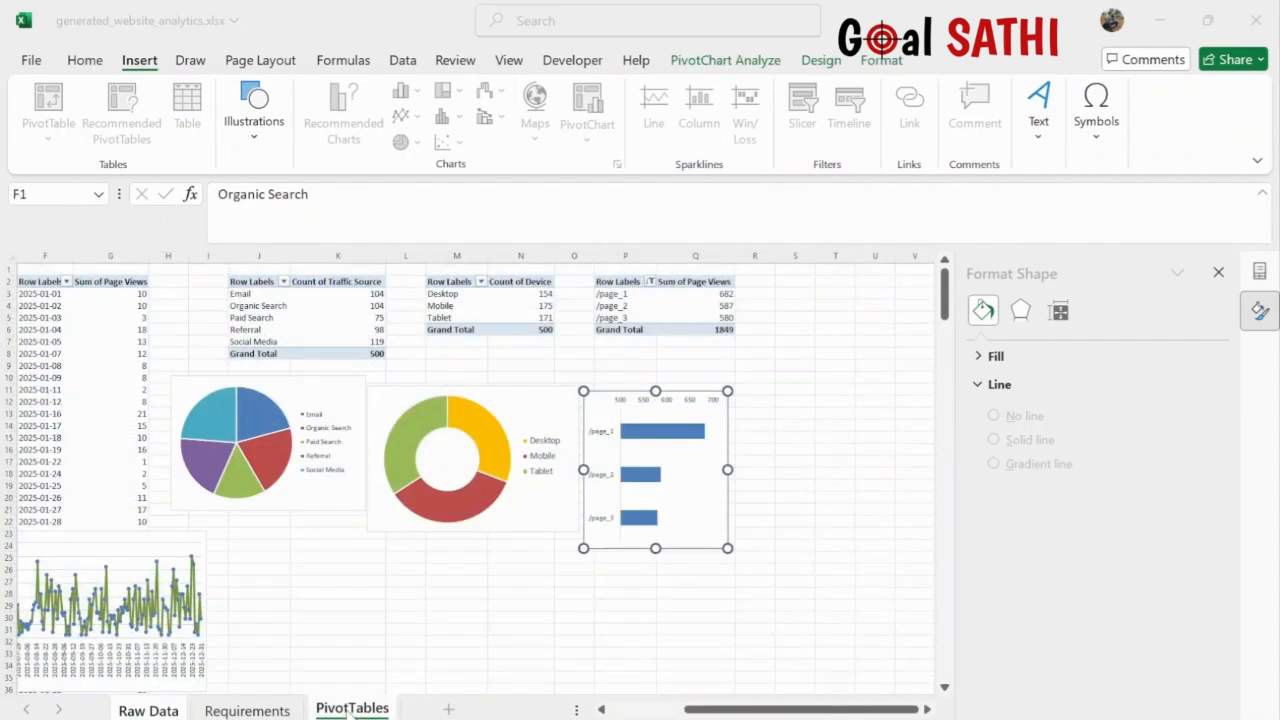
left_click(800, 282)
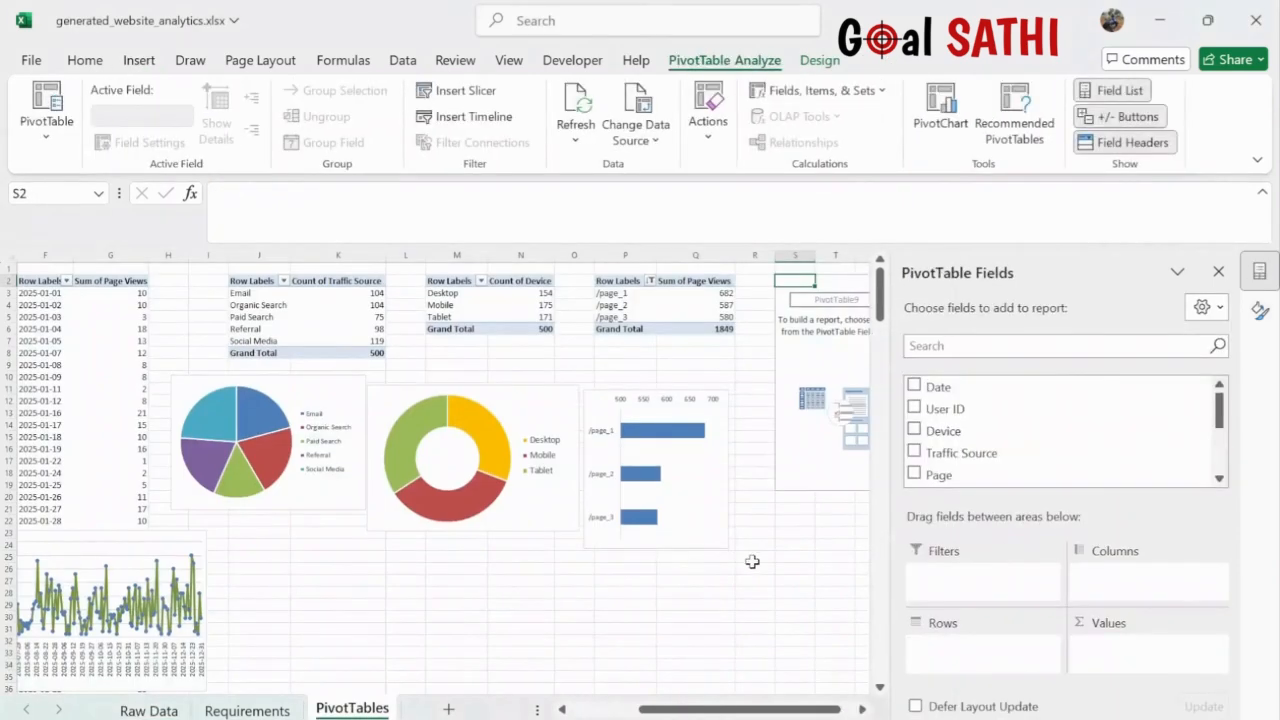
scroll(752, 562, "right", 3)
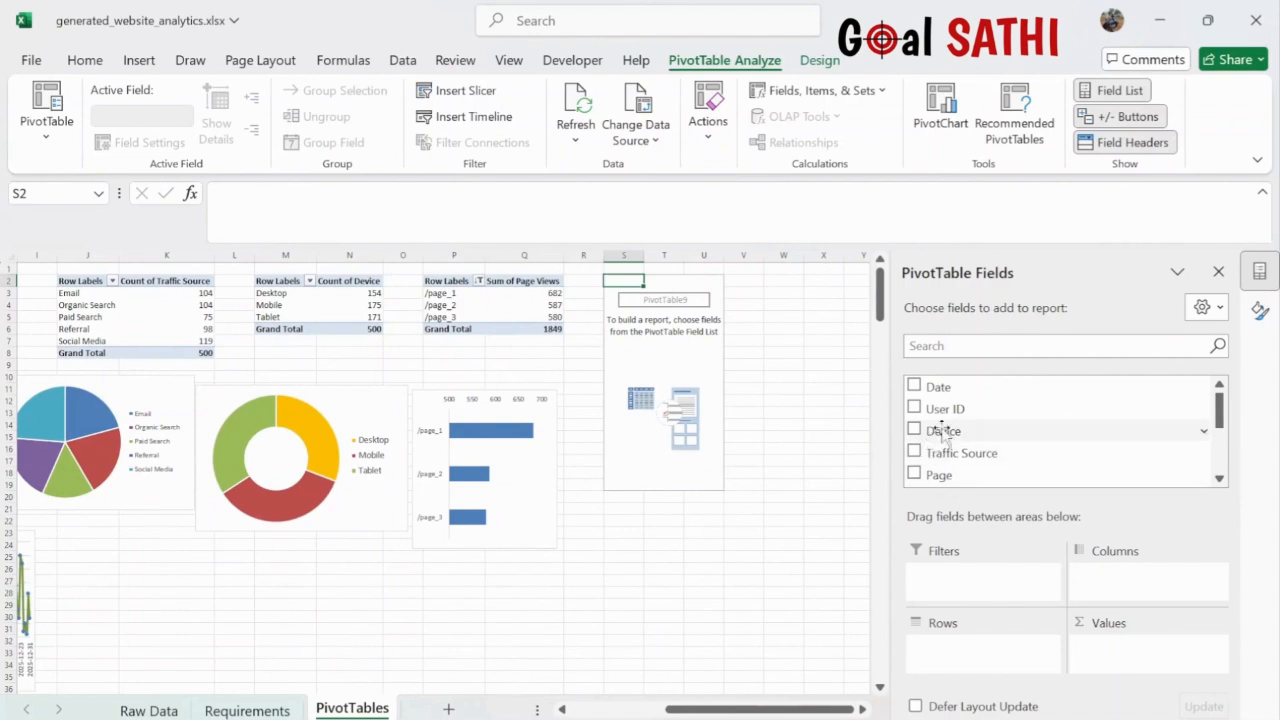
- Set Month (Jan–Dec) as the pivot rows, replacing a mistakenly added Date field
left_click_drag(951, 385, 975, 646)
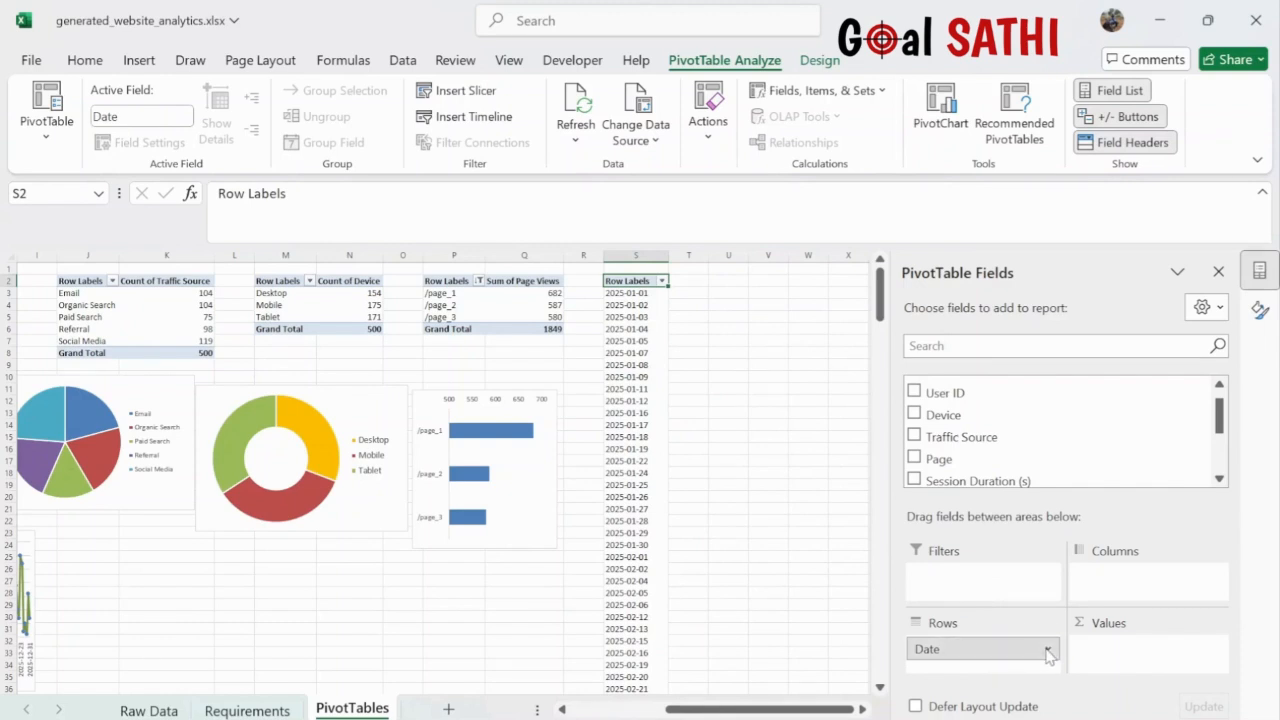
left_click_drag(1045, 652, 1027, 415)
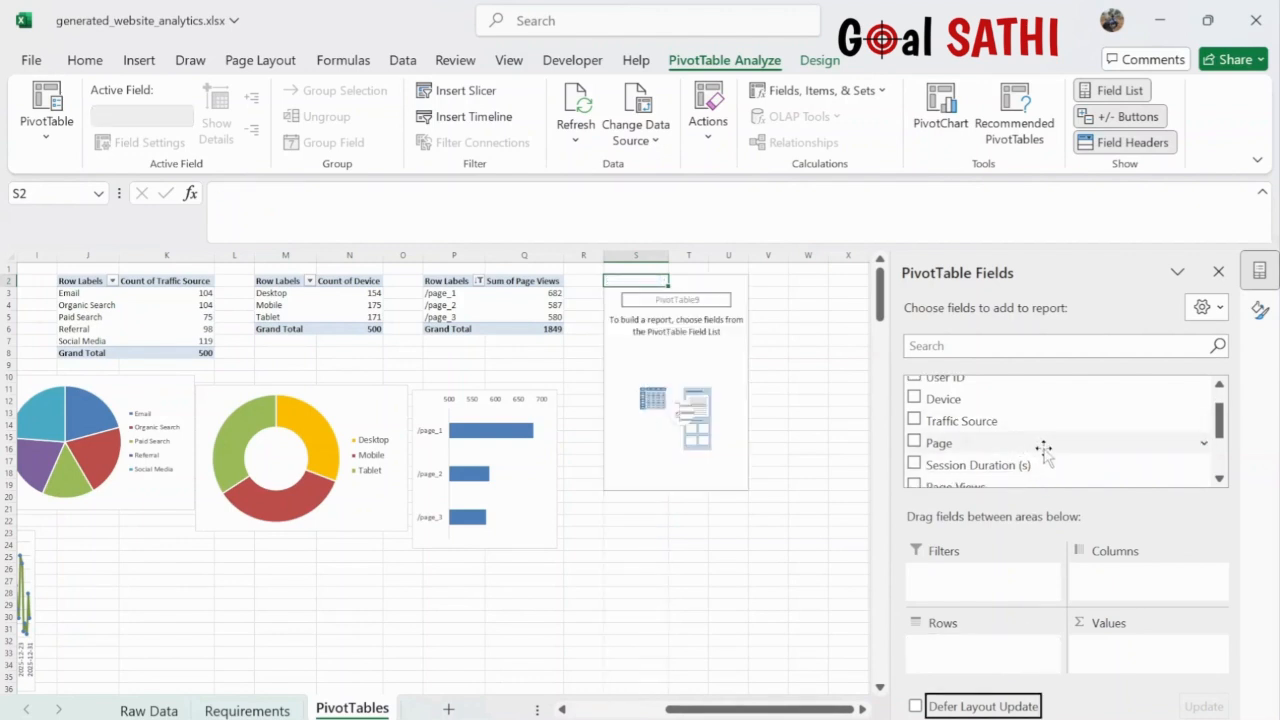
scroll(1040, 447, "down", 2)
left_click_drag(997, 455, 991, 651)
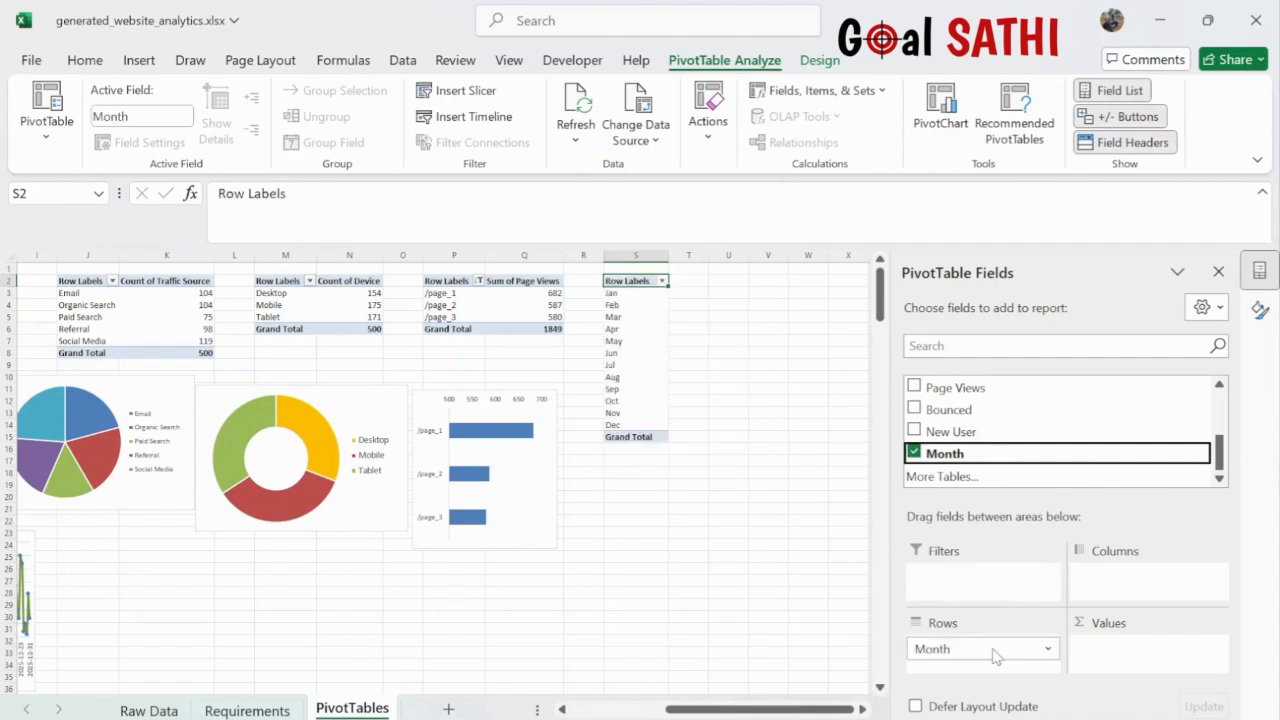
scroll(1011, 396, "up", 2)
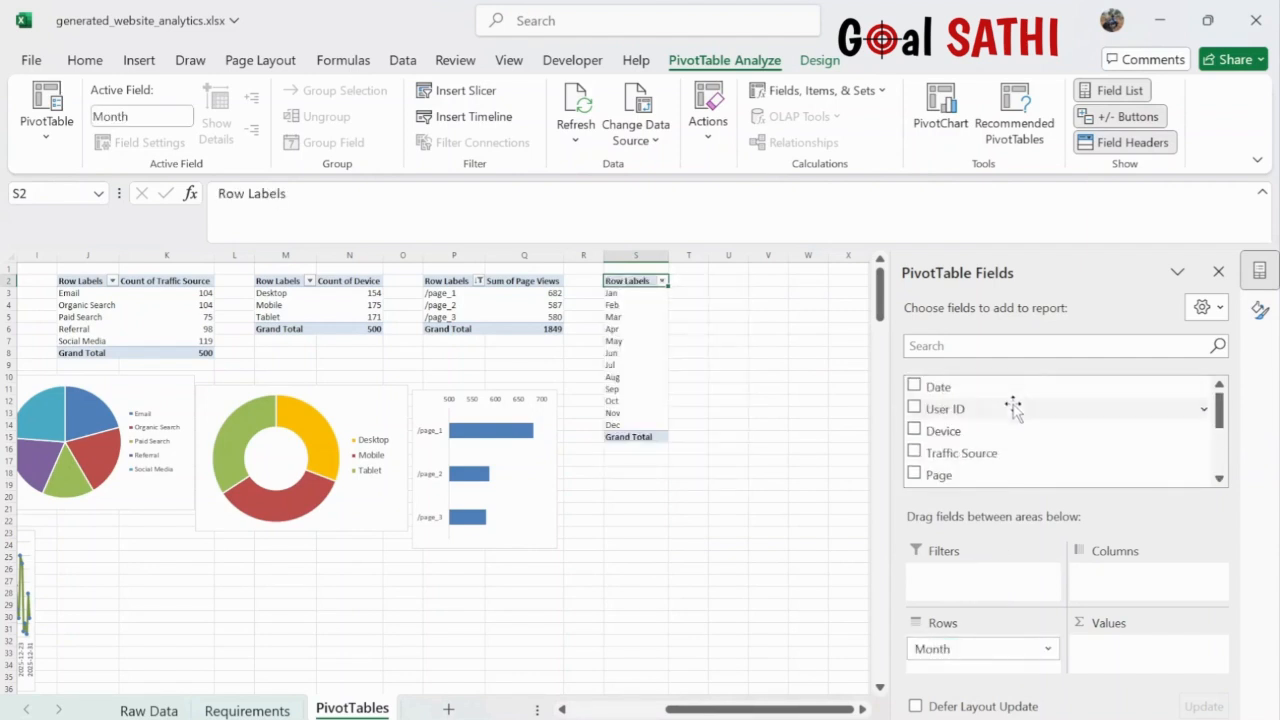
- Add Traffic Source as columns and summed Session Duration as values, grand total 83232.98
left_click_drag(991, 455, 1124, 586)
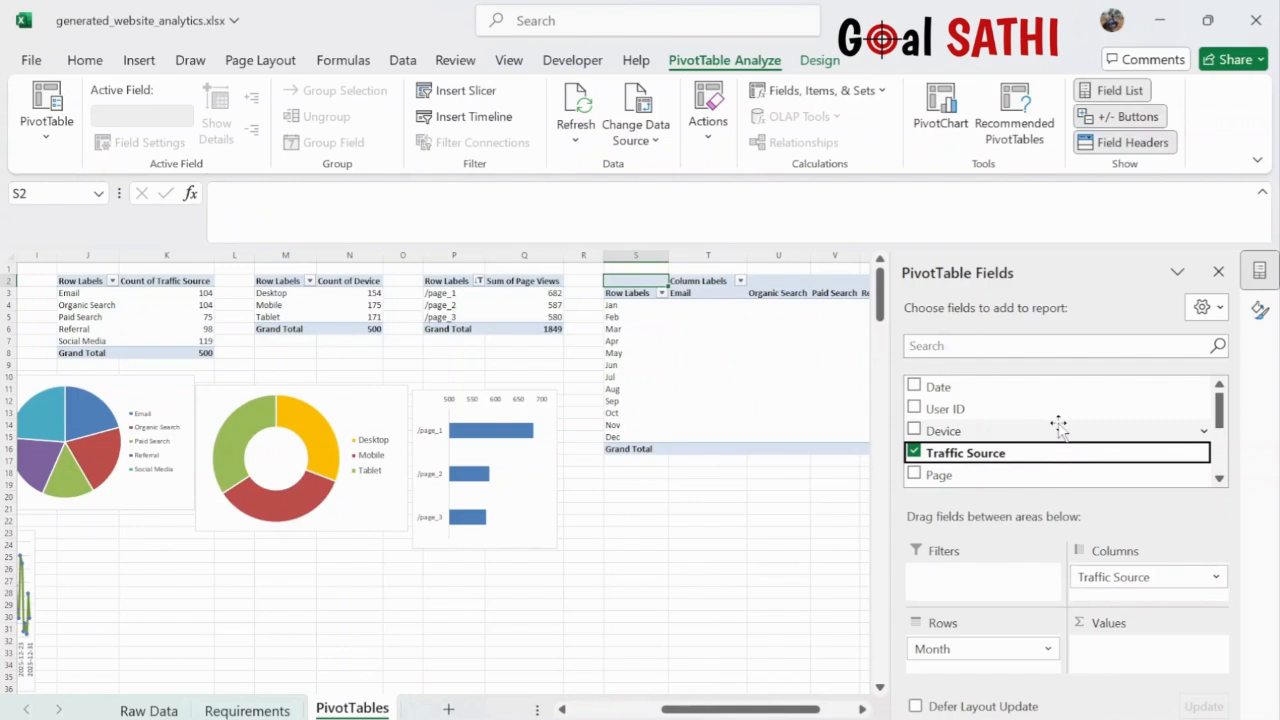
scroll(1006, 445, "down", 1)
scroll(1006, 445, "down", 1)
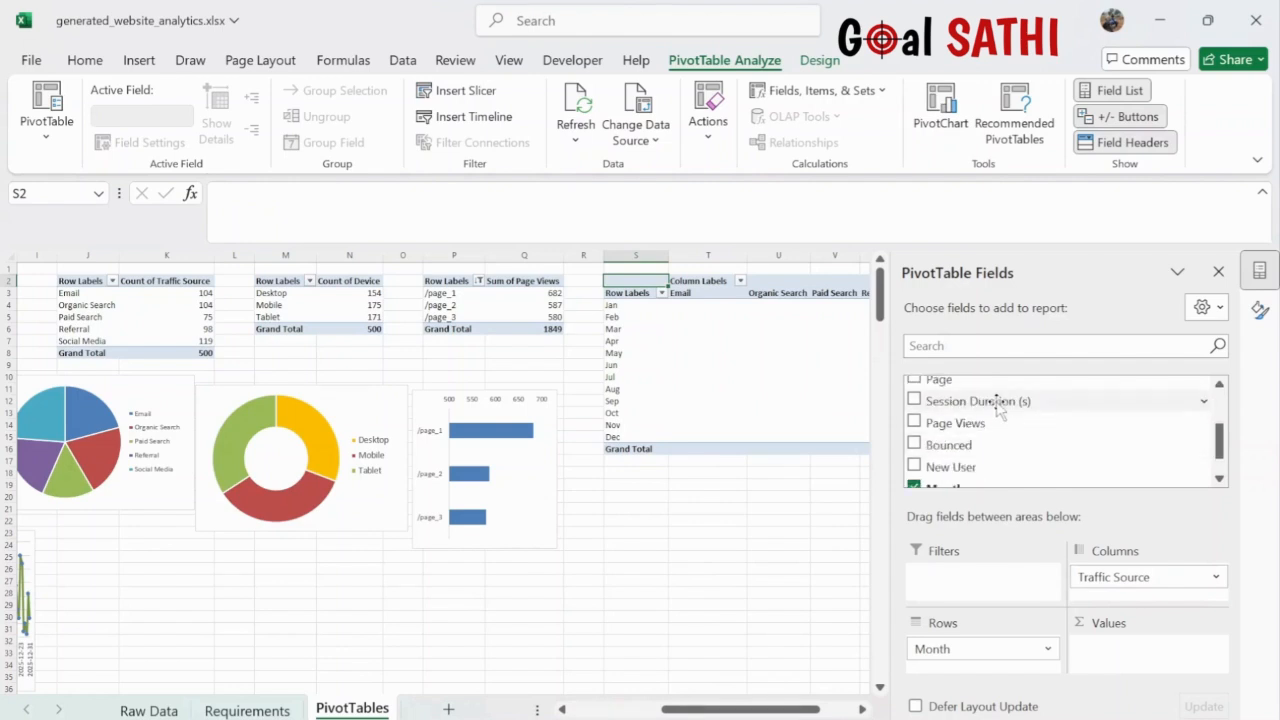
left_click_drag(997, 400, 1137, 655)
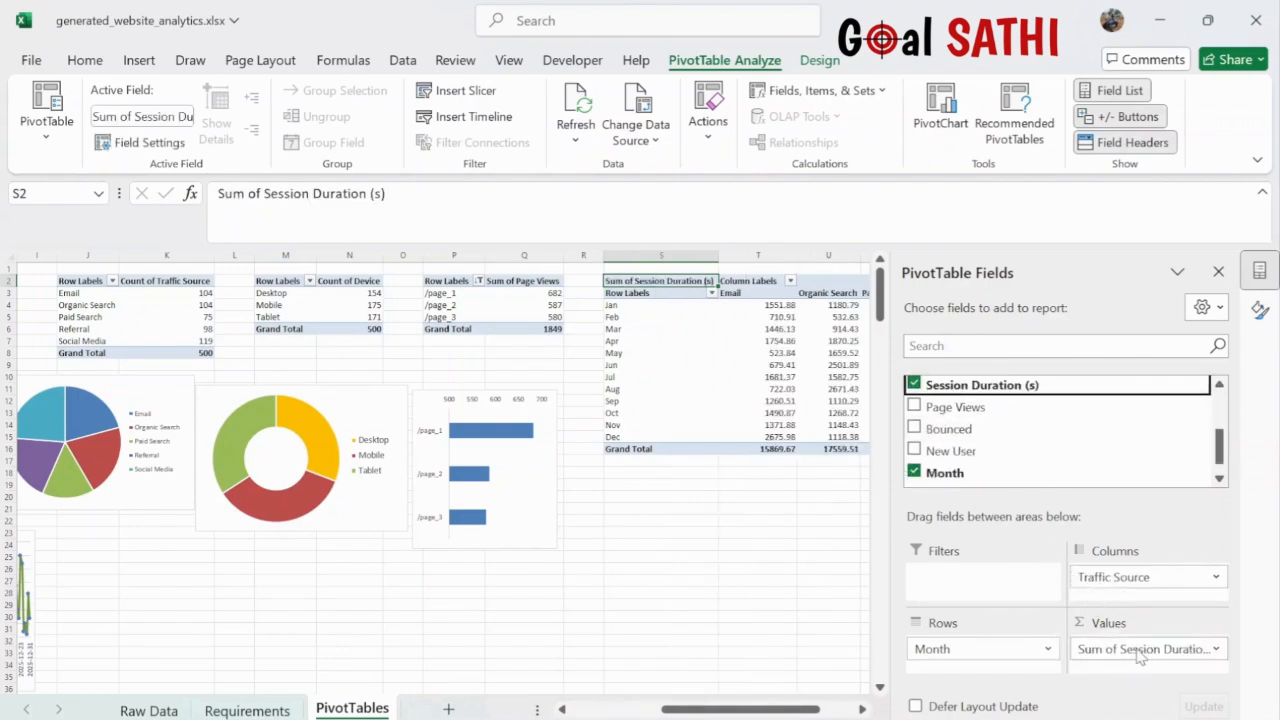
scroll(766, 541, "right", 5)
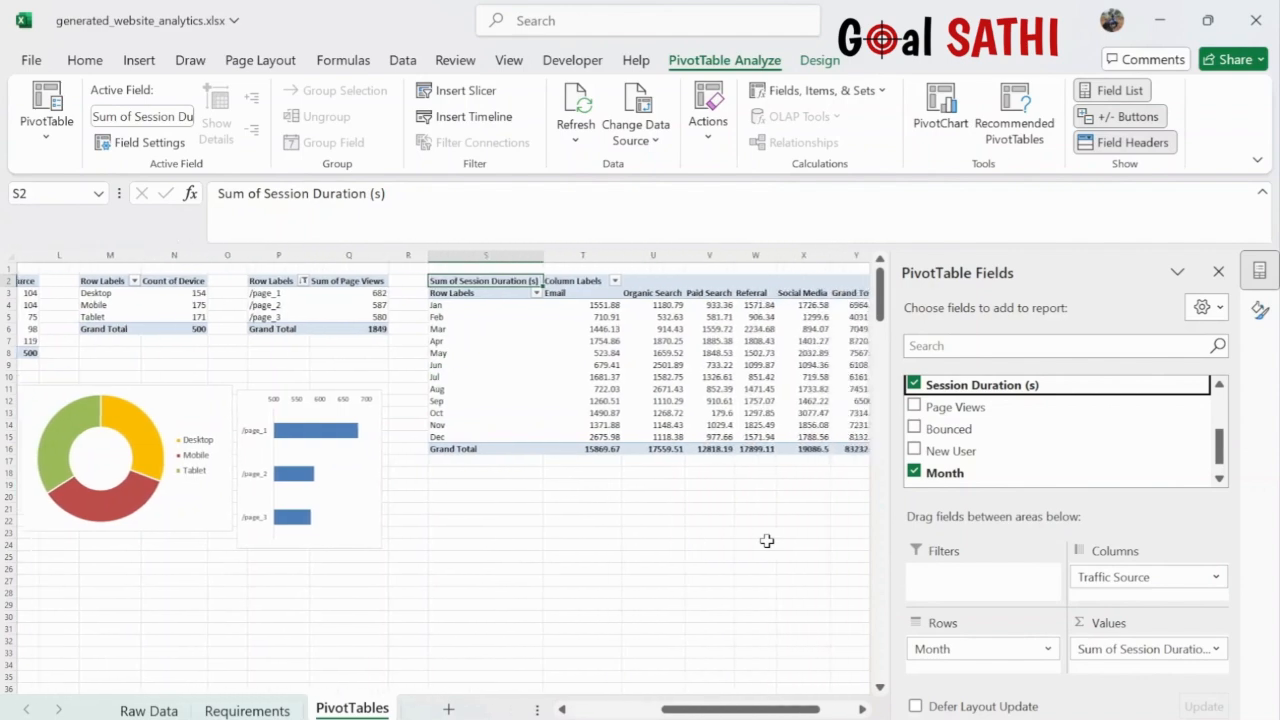
scroll(766, 541, "right", 1)
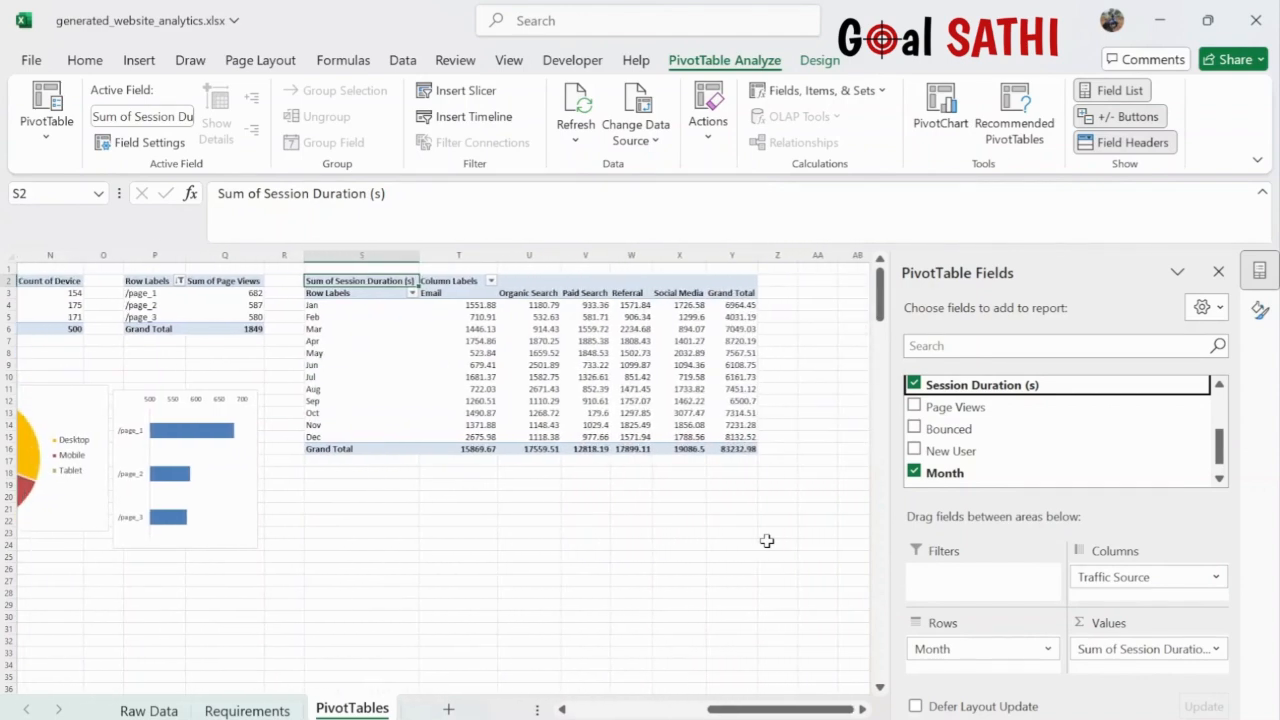
scroll(766, 541, "left", 10)
scroll(766, 541, "right", 10)
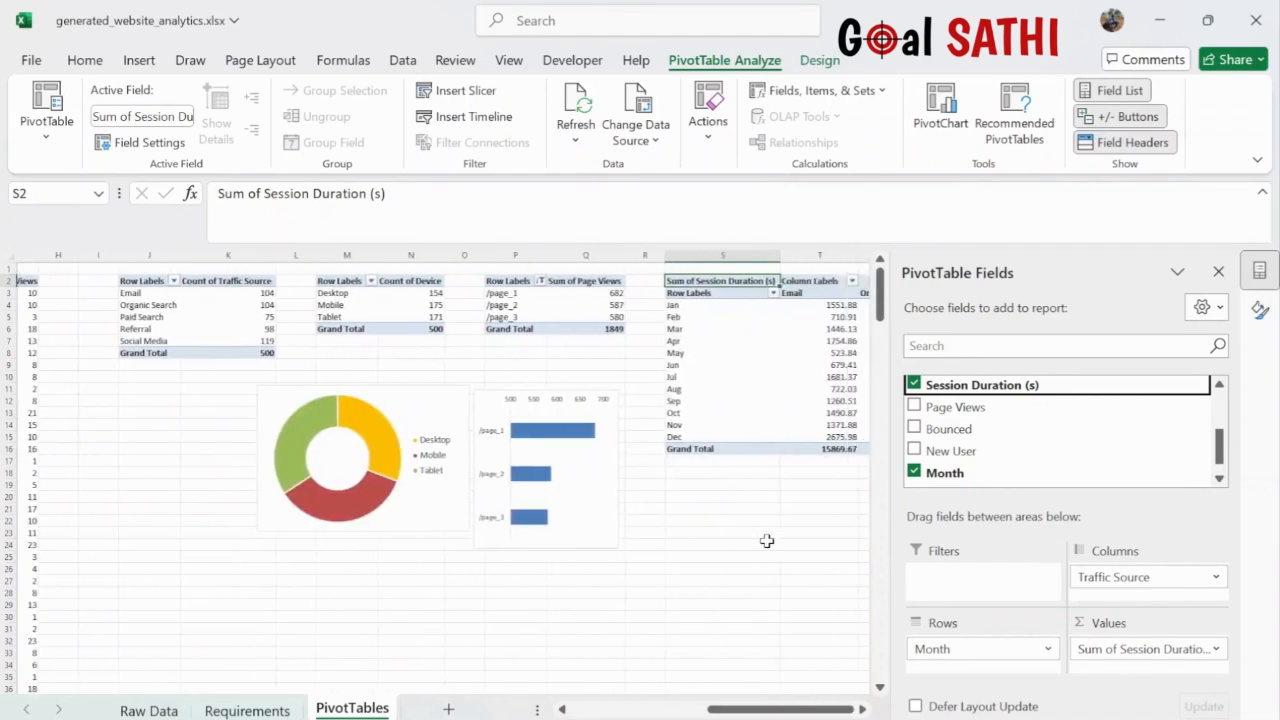
scroll(766, 541, "left", 1)
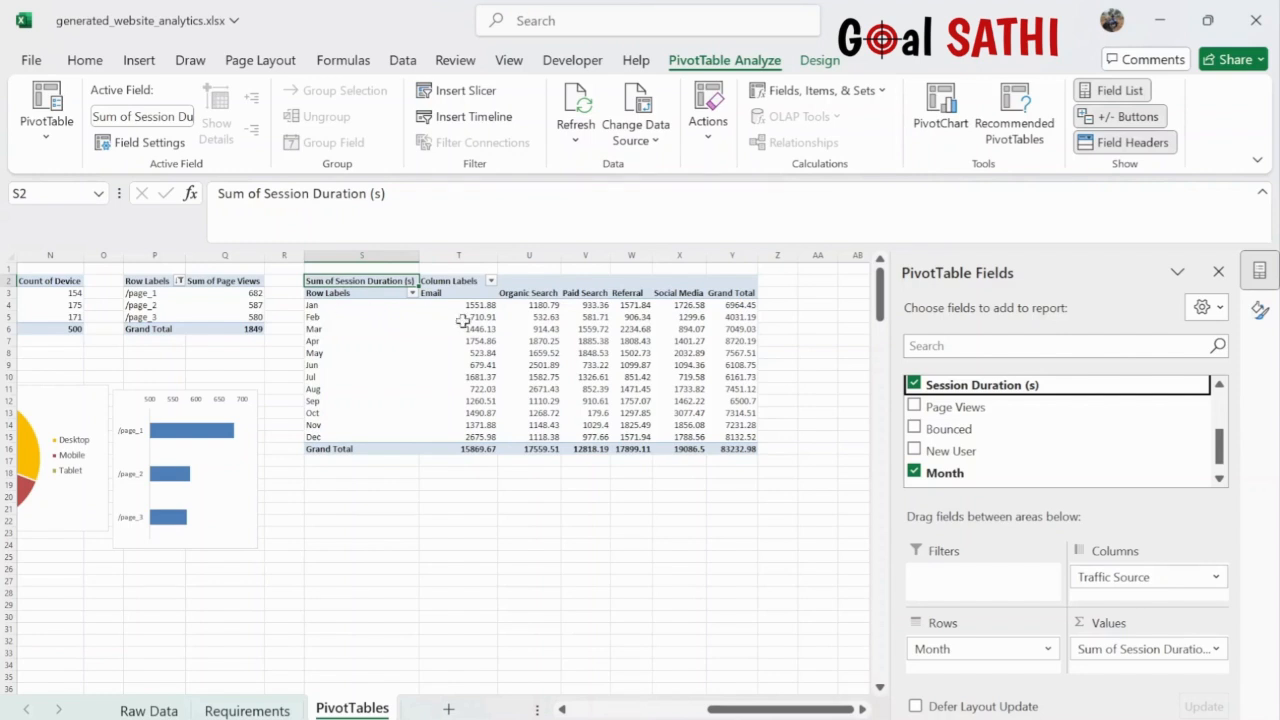
left_click(567, 377)
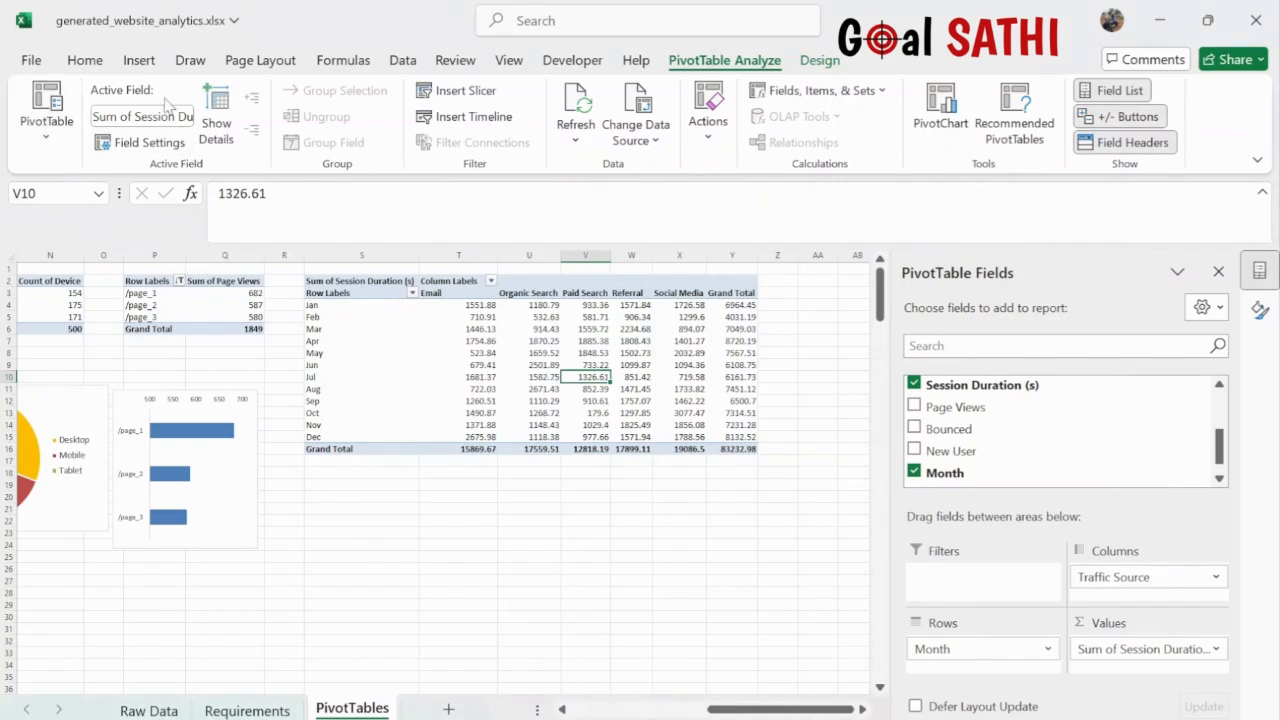
left_click(139, 62)
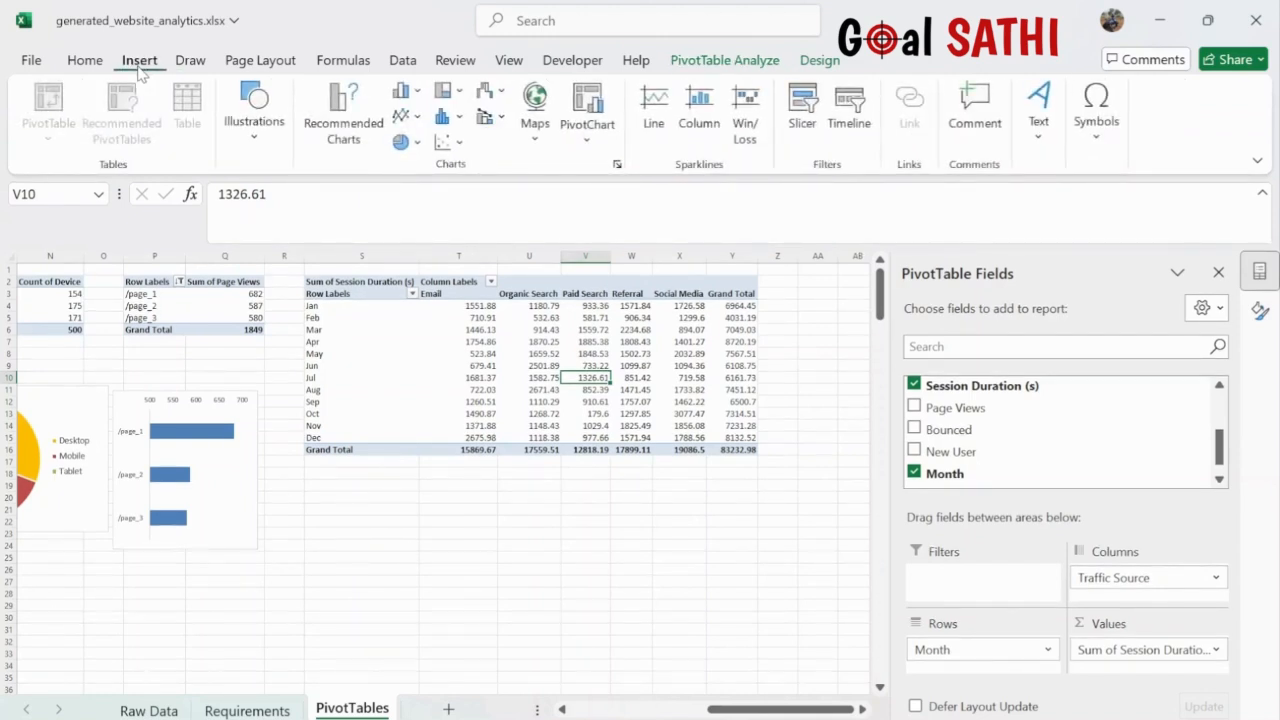
- Open Recommended Charts for the S2 session-duration pivot table
left_click(346, 121)
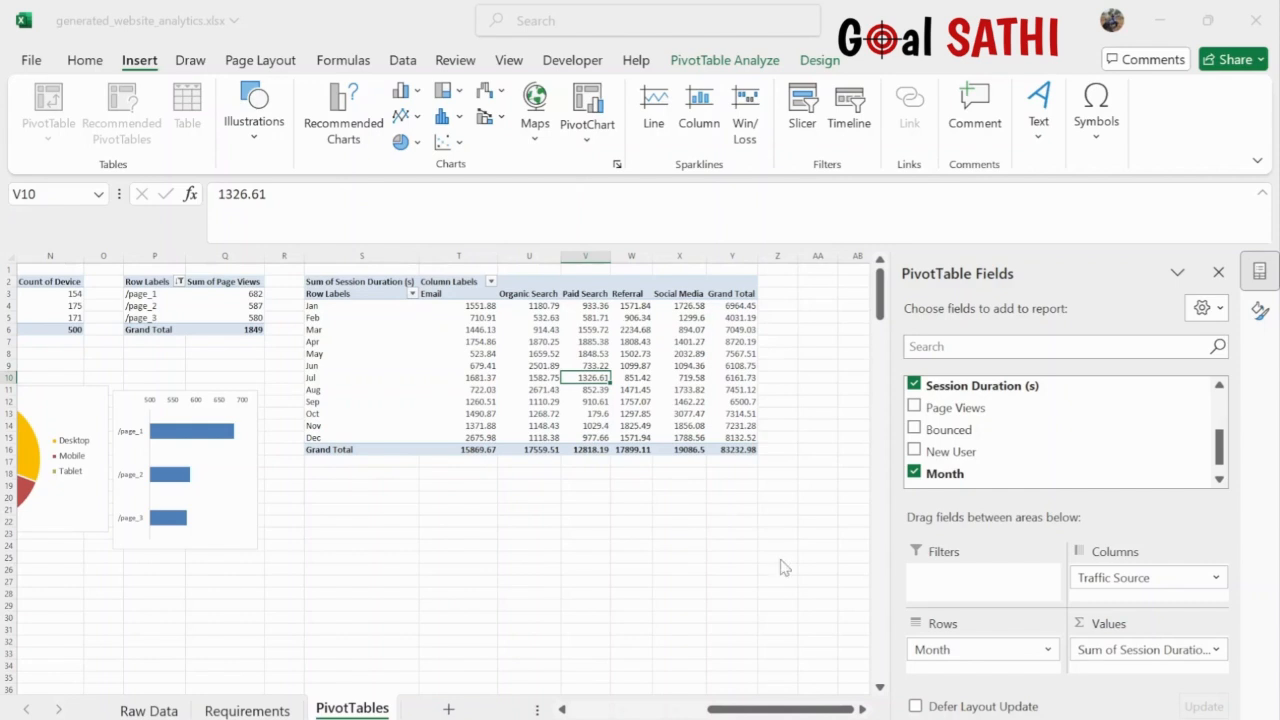
- Insert the stacked column pivot chart below the pivot table and hide all its field buttons
left_click(832, 648)
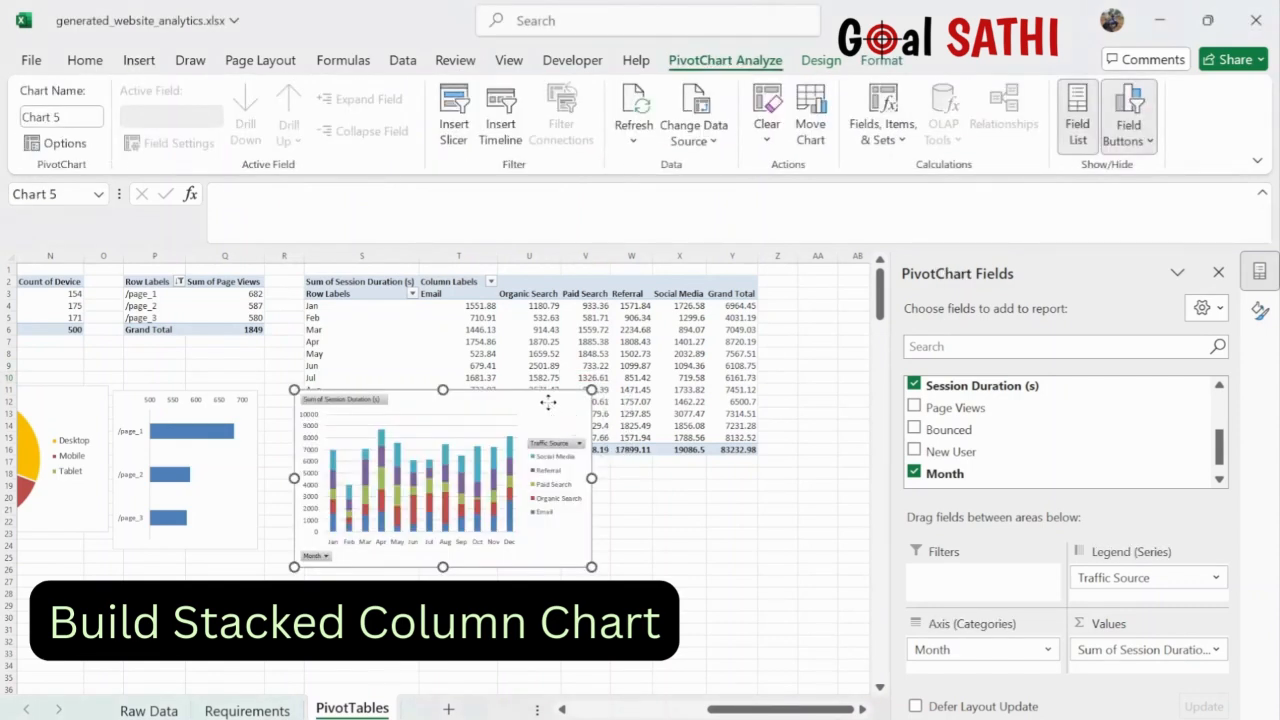
left_click_drag(549, 407, 606, 500)
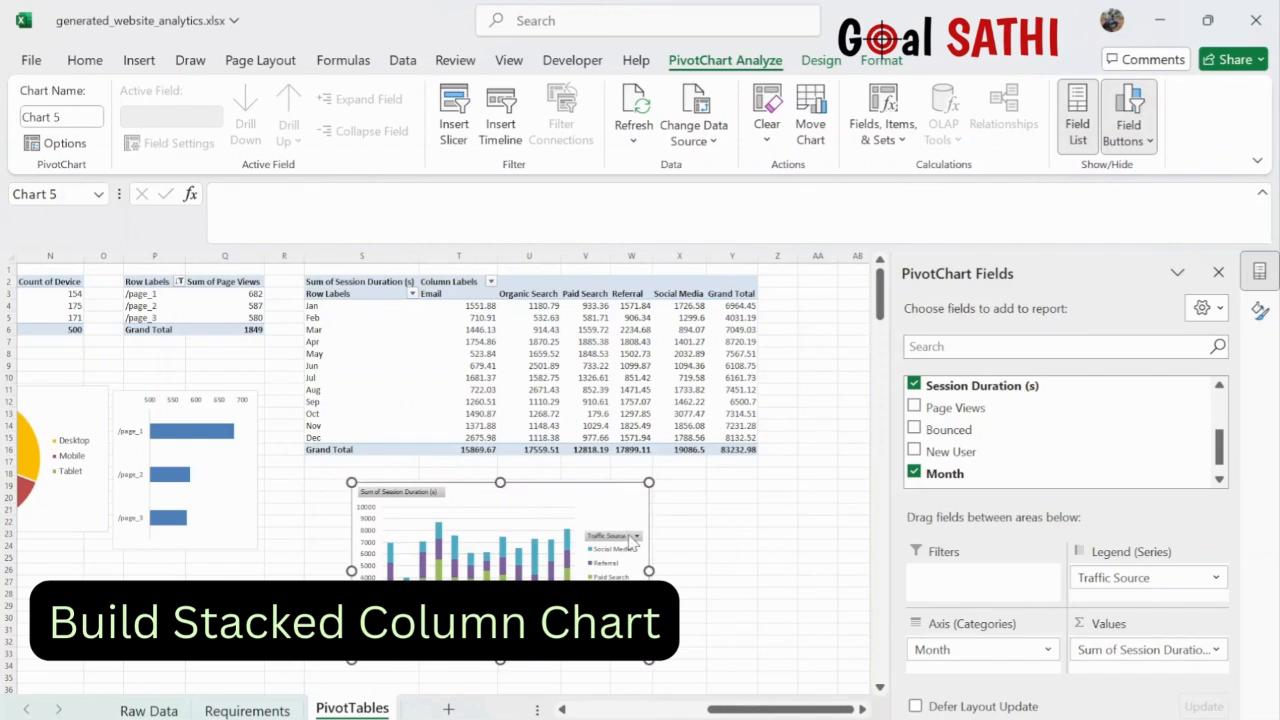
right_click(632, 540)
left_click(546, 473)
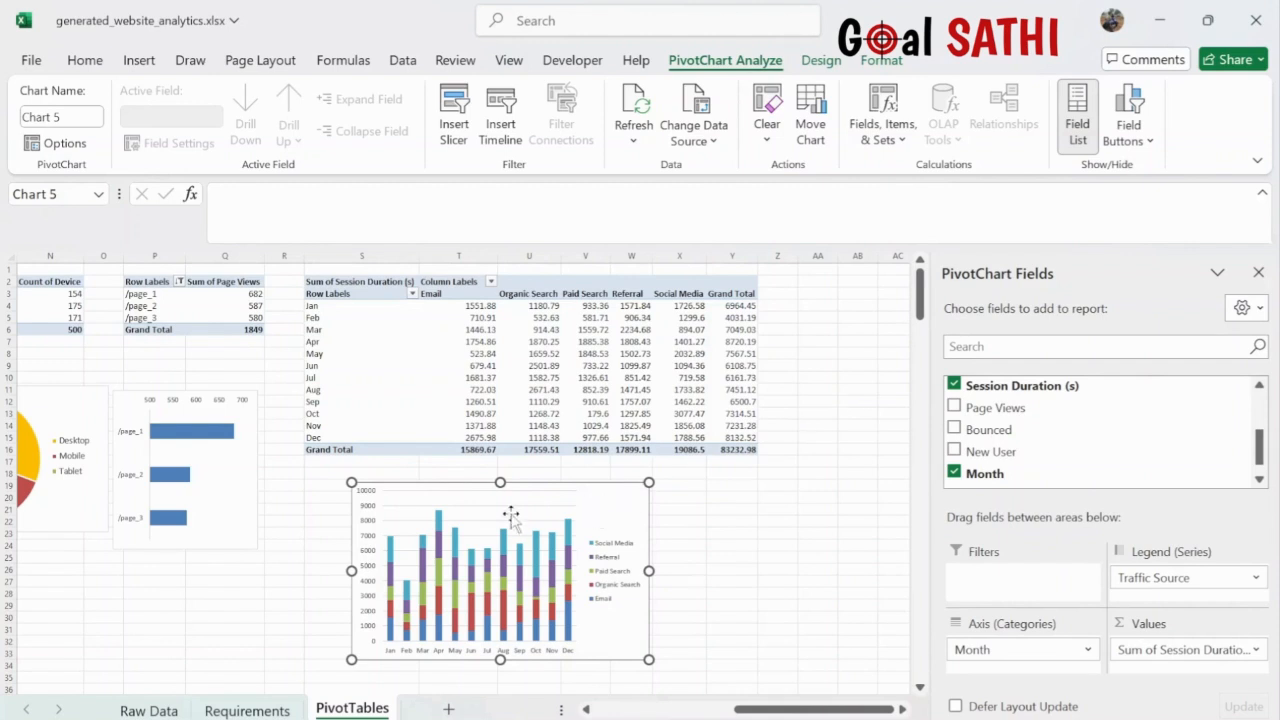
- Widen the chart on both left and right sides, then go to the Requirements sheet
left_click_drag(351, 483, 324, 482)
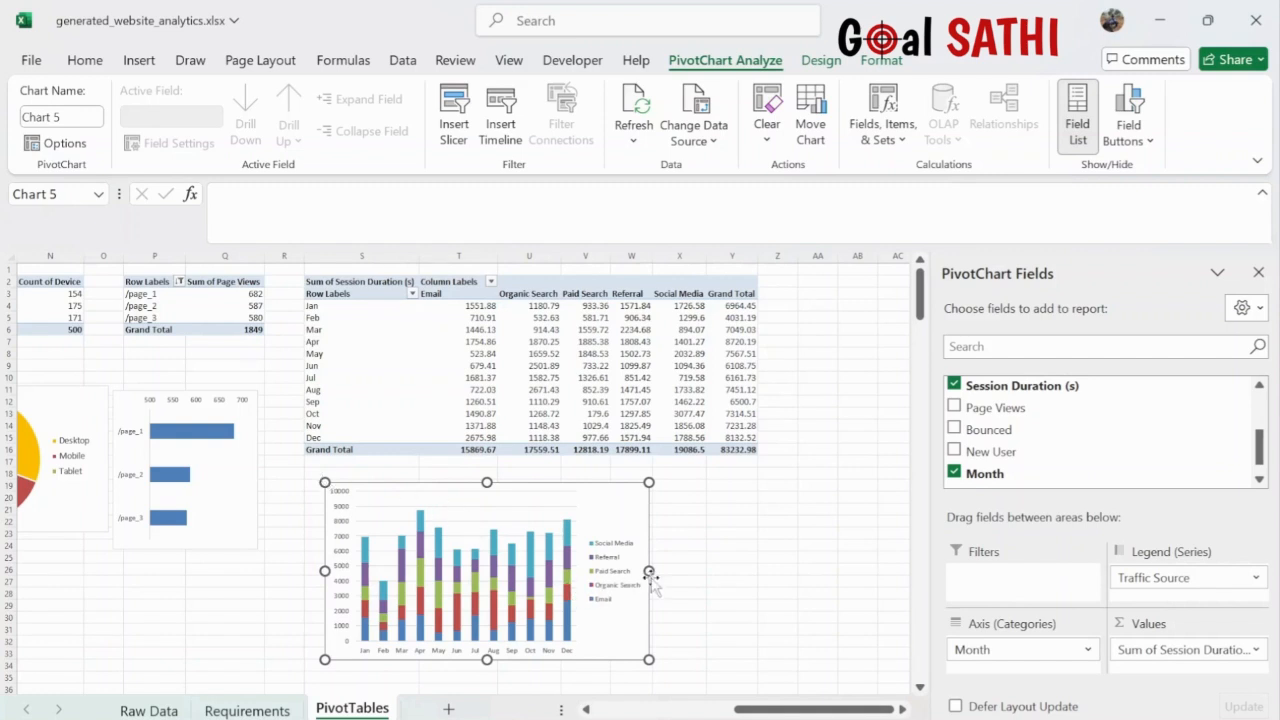
left_click_drag(648, 571, 674, 571)
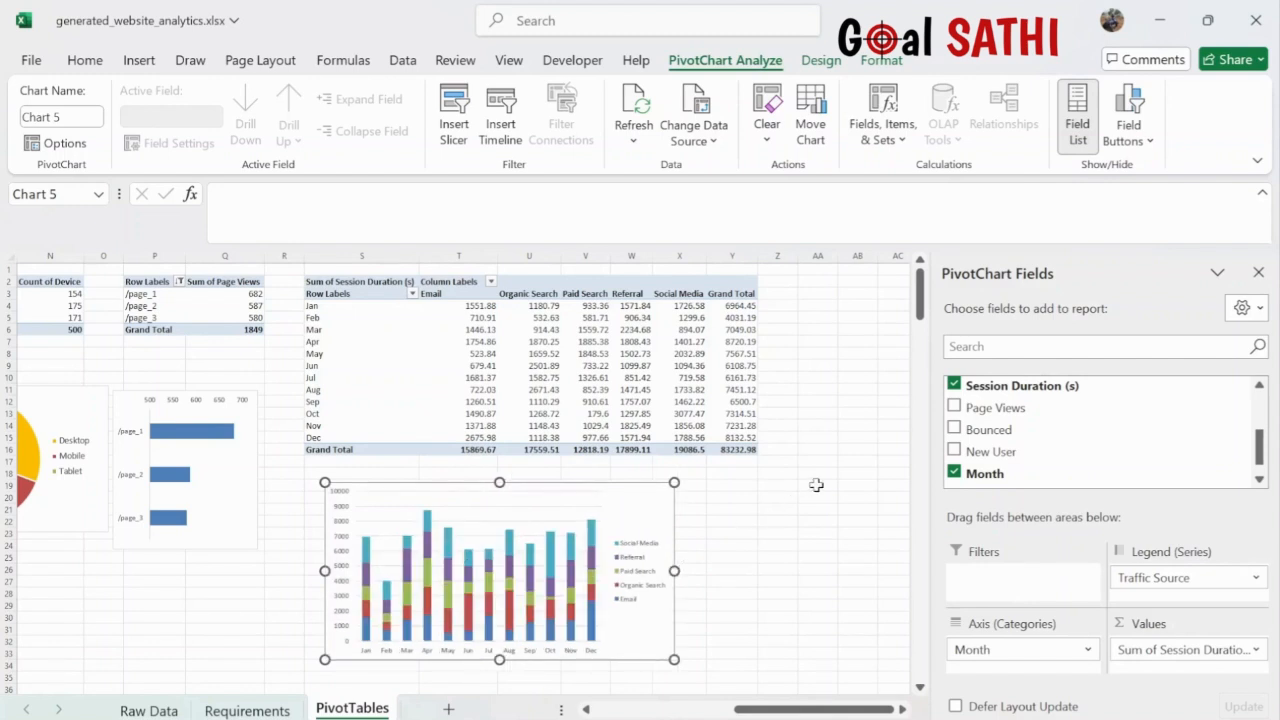
scroll(816, 485, "right", 3)
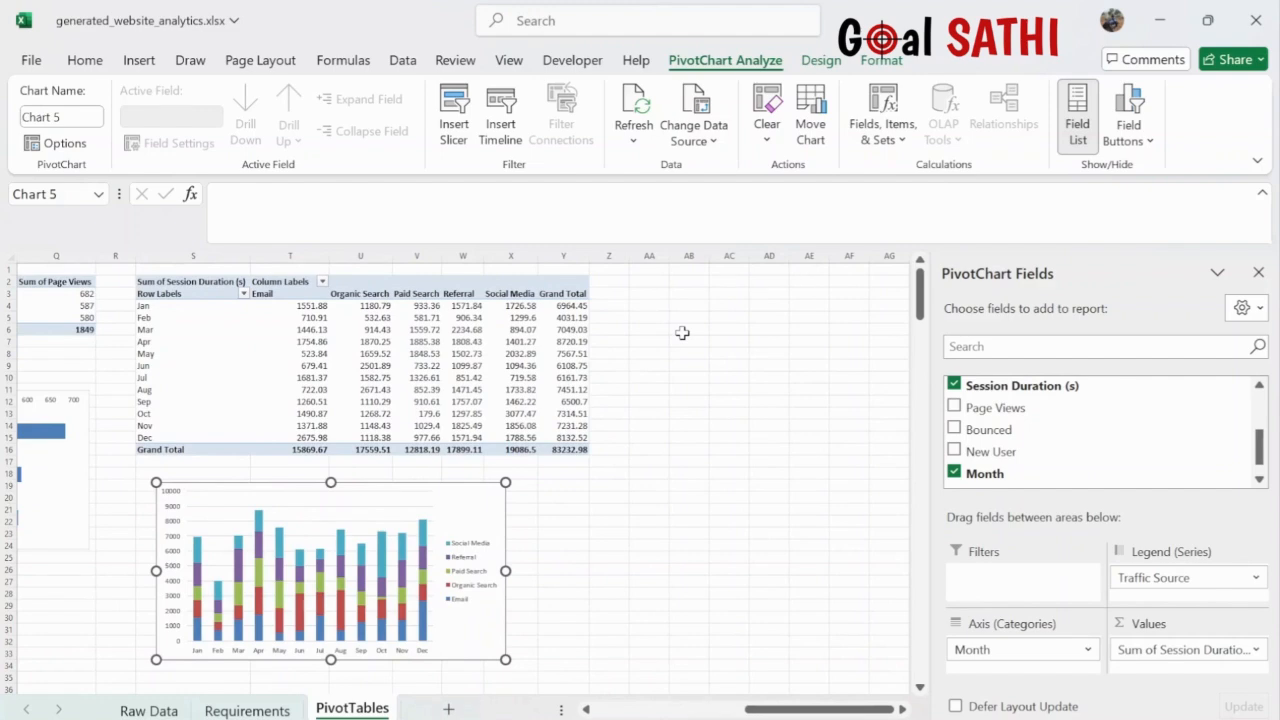
left_click(238, 710)
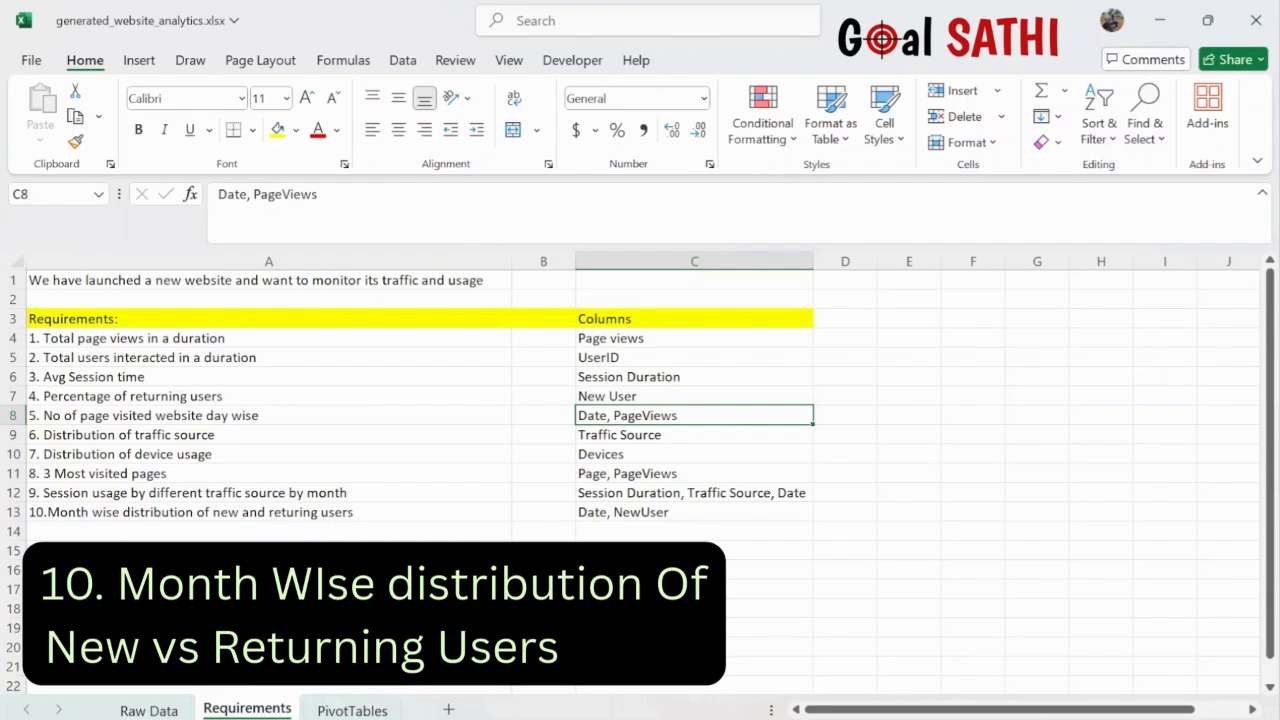
- Create a PivotTable from the entire Raw Data table, placed at PivotTables!AA2
left_click(148, 709)
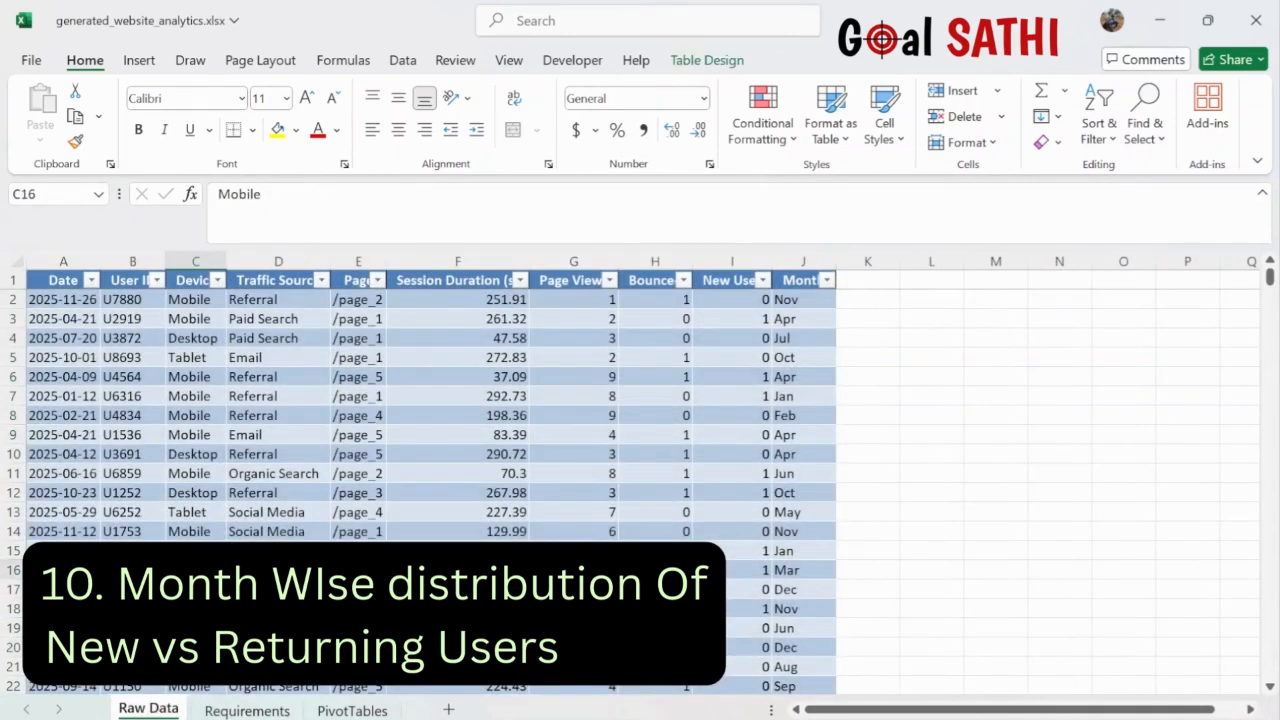
key("ctrl+a")
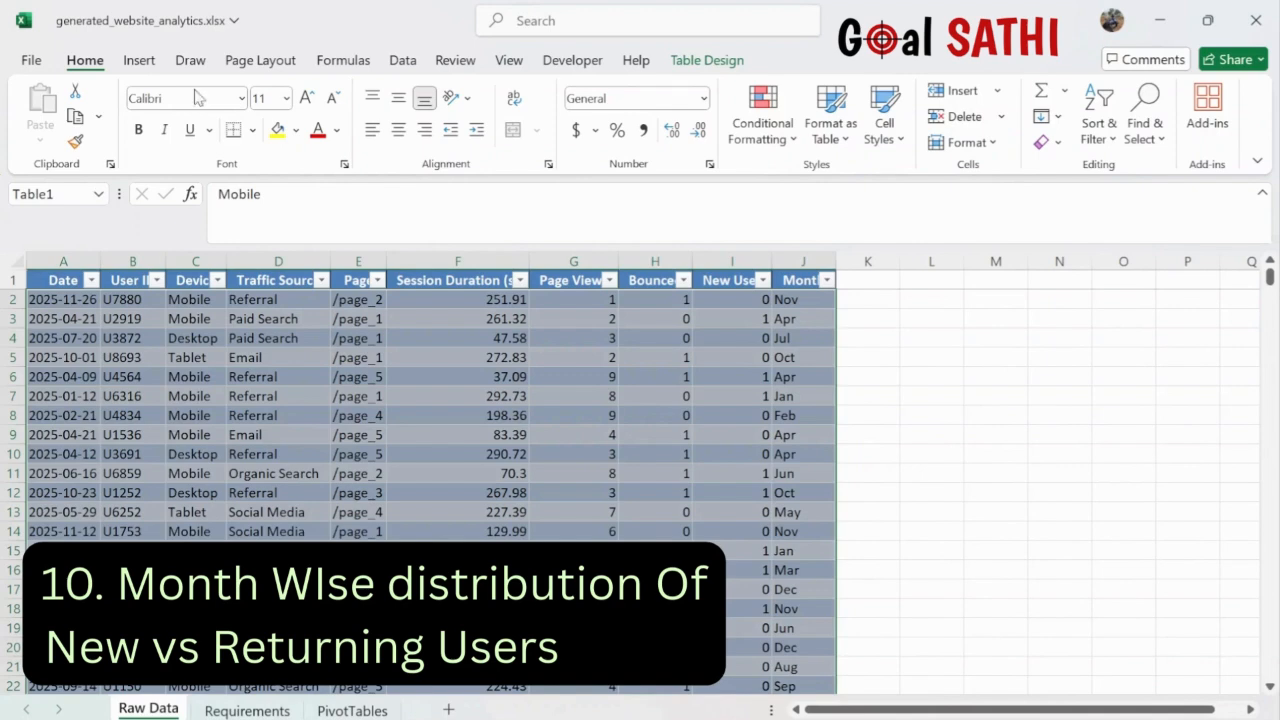
left_click(139, 60)
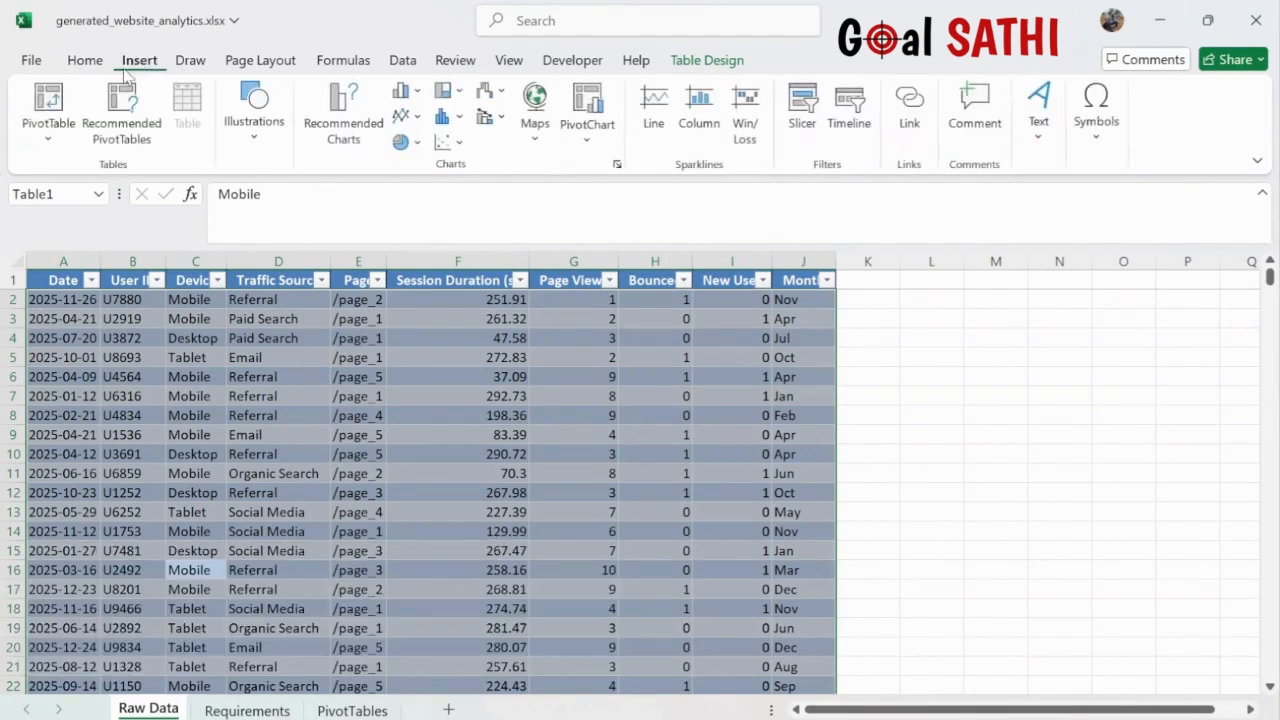
left_click(48, 100)
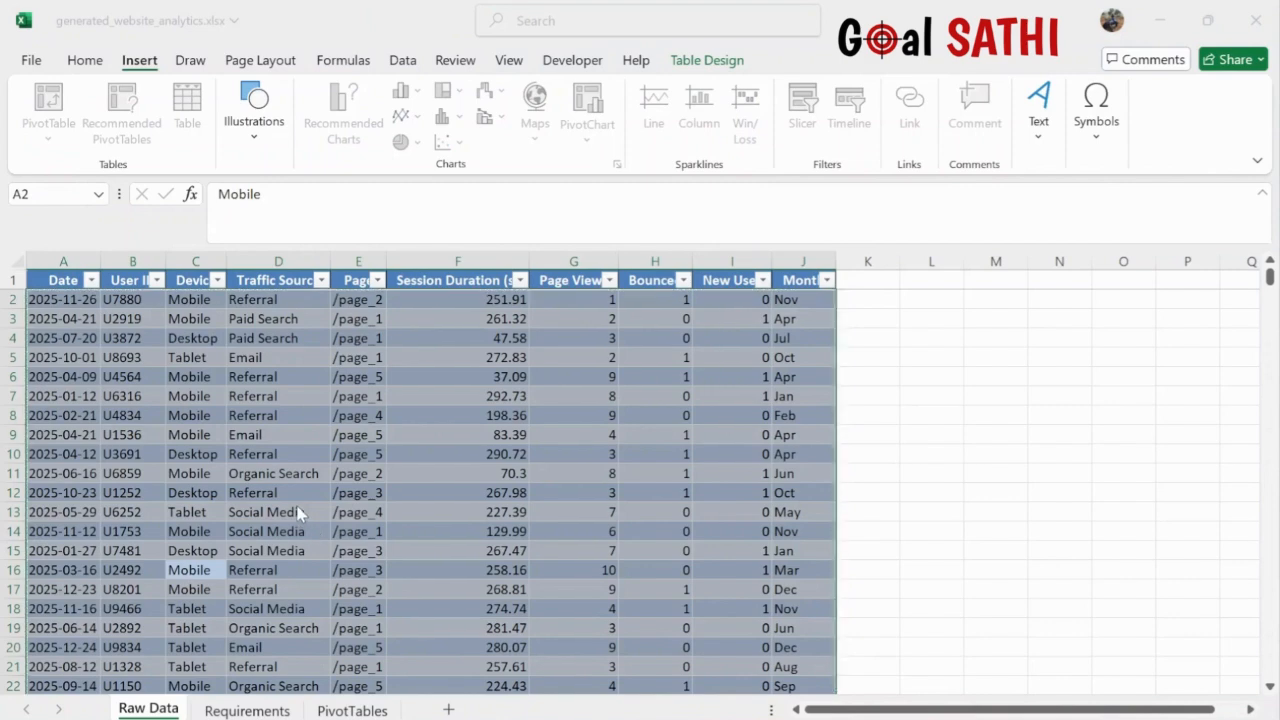
left_click(352, 710)
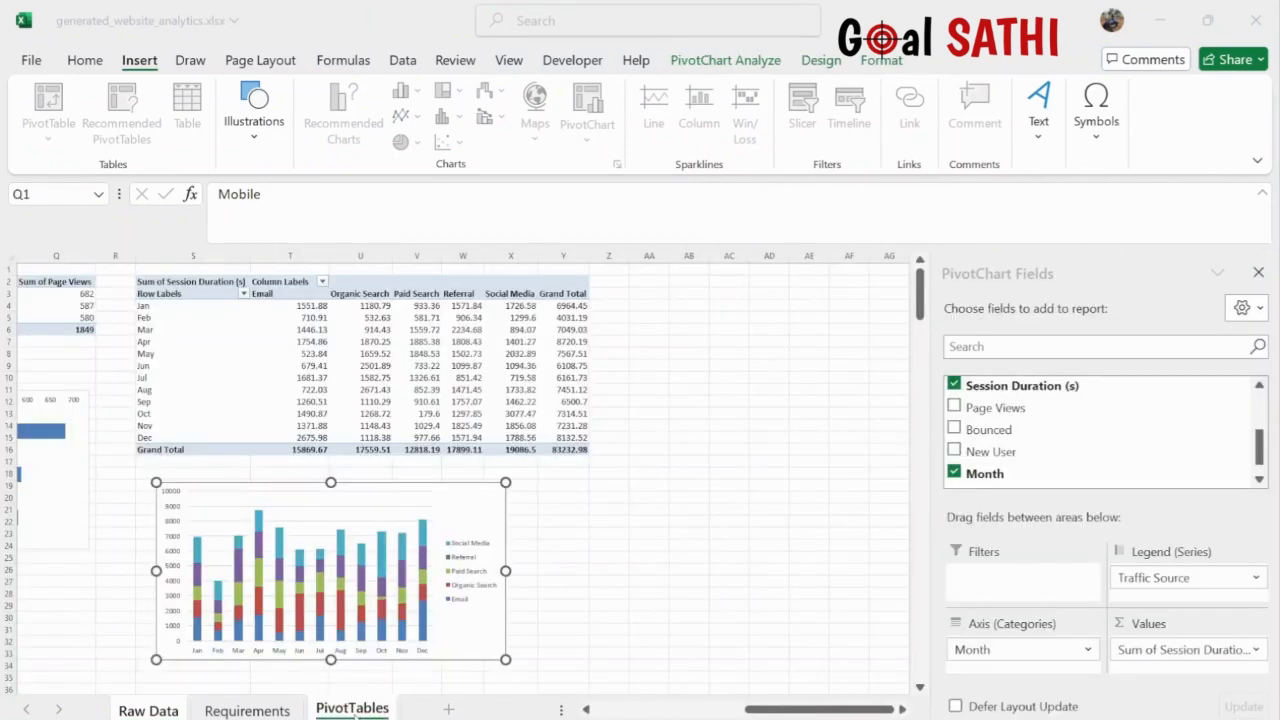
left_click(651, 289)
left_click(648, 279)
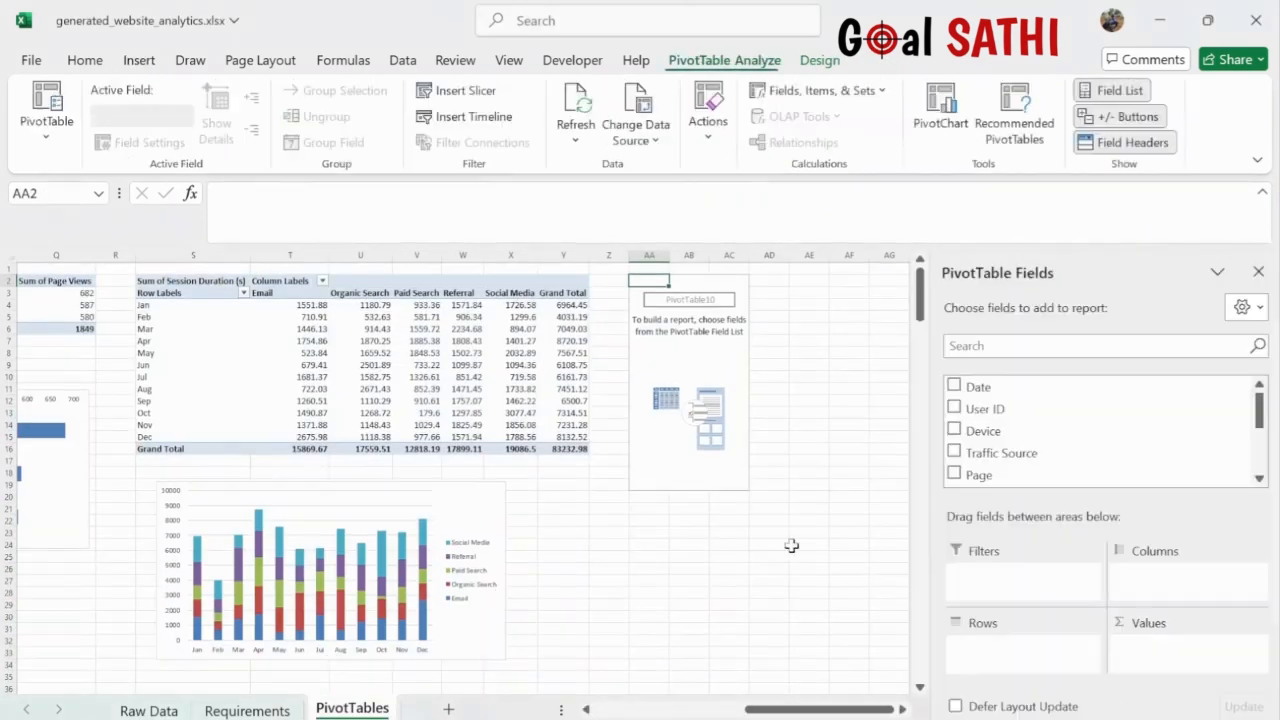
- Put Month in Rows, New User in Columns, and Count of New User in Values
scroll(823, 554, "right", 2)
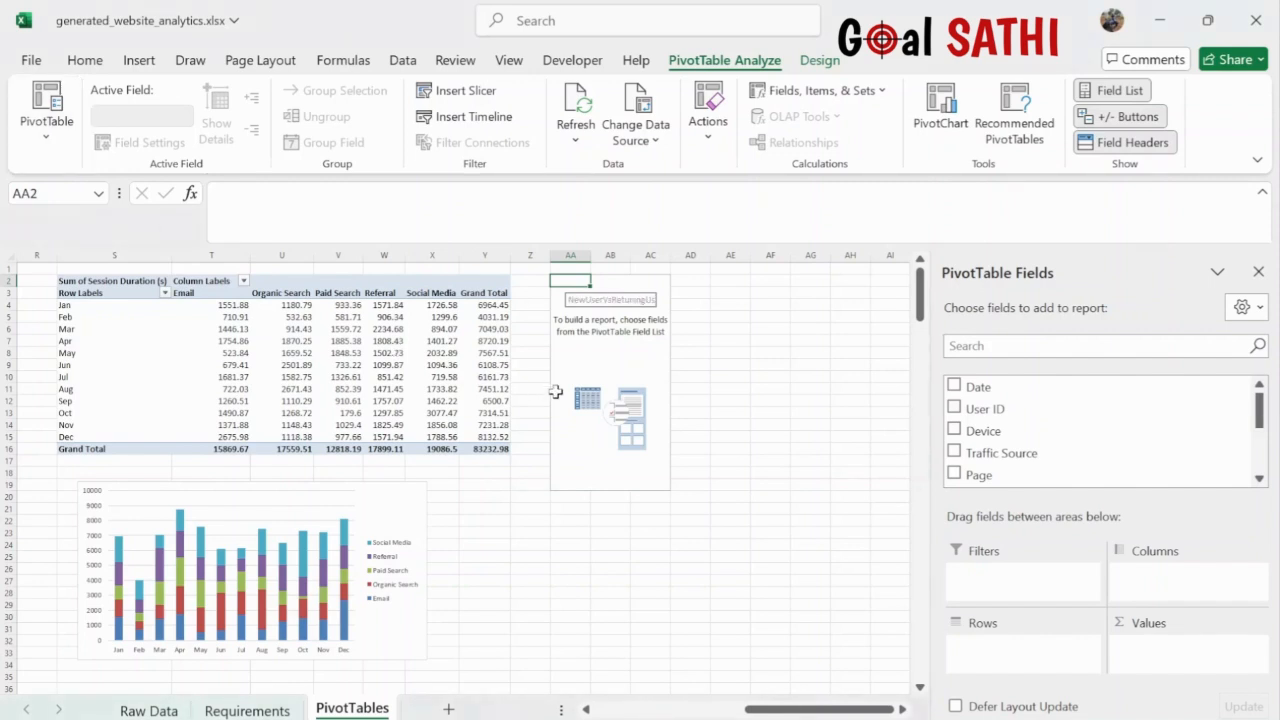
scroll(1260, 462, "down", 2)
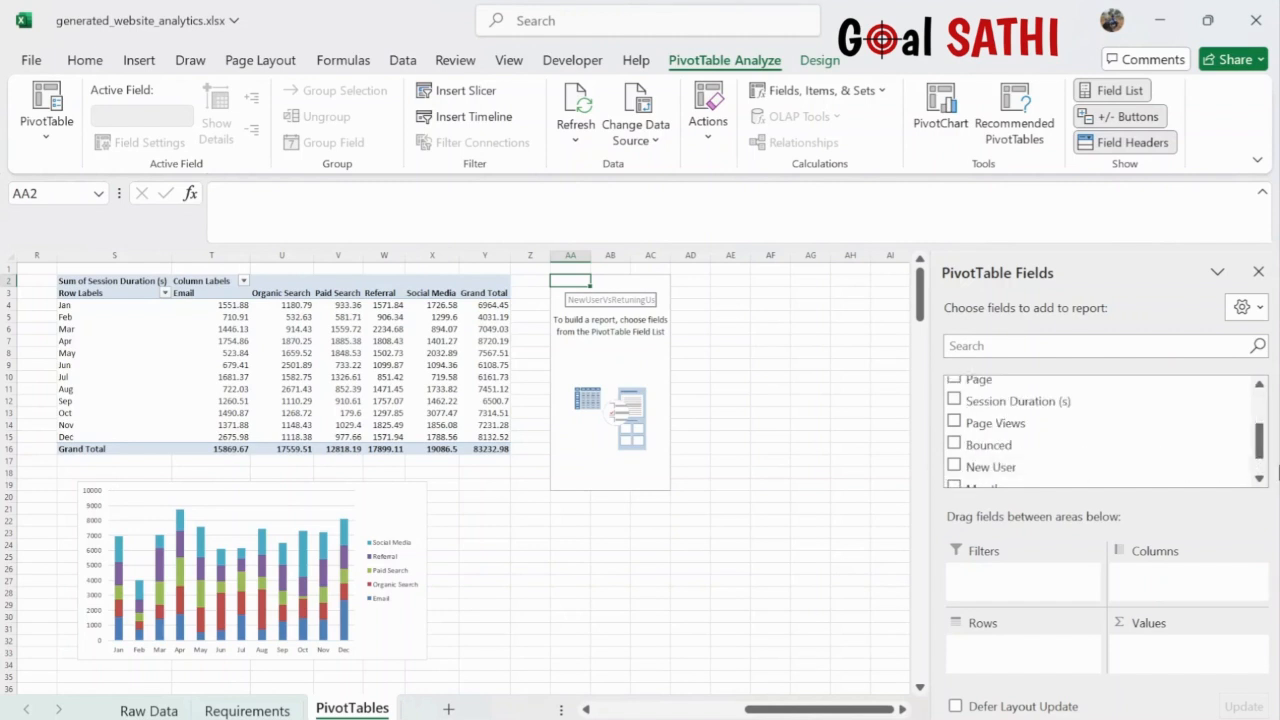
left_click(1260, 478)
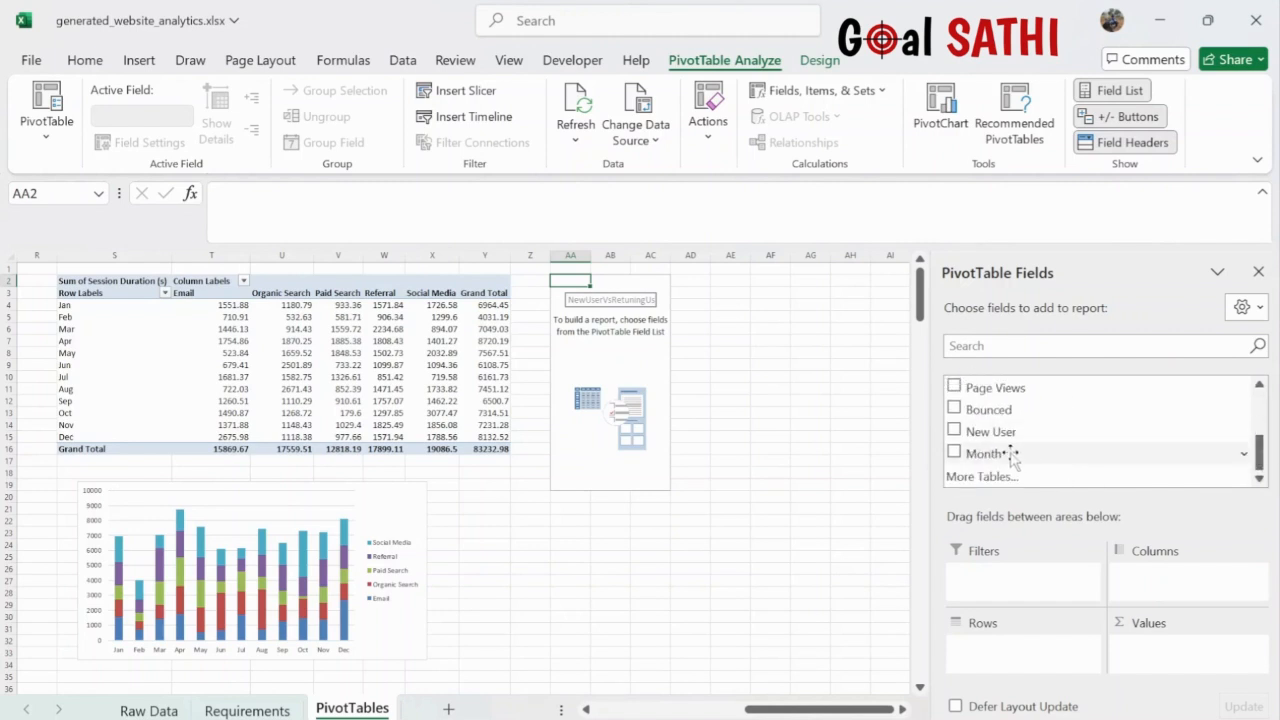
left_click_drag(1006, 453, 1015, 655)
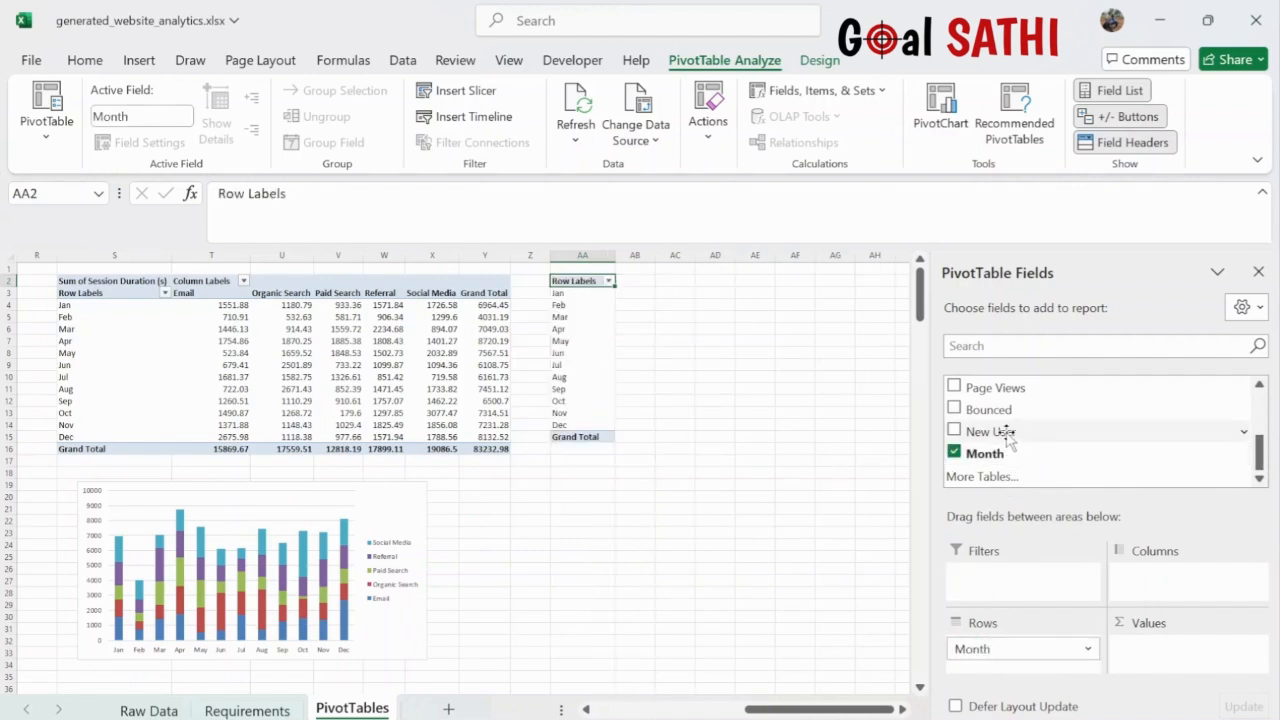
left_click_drag(1005, 437, 1150, 582)
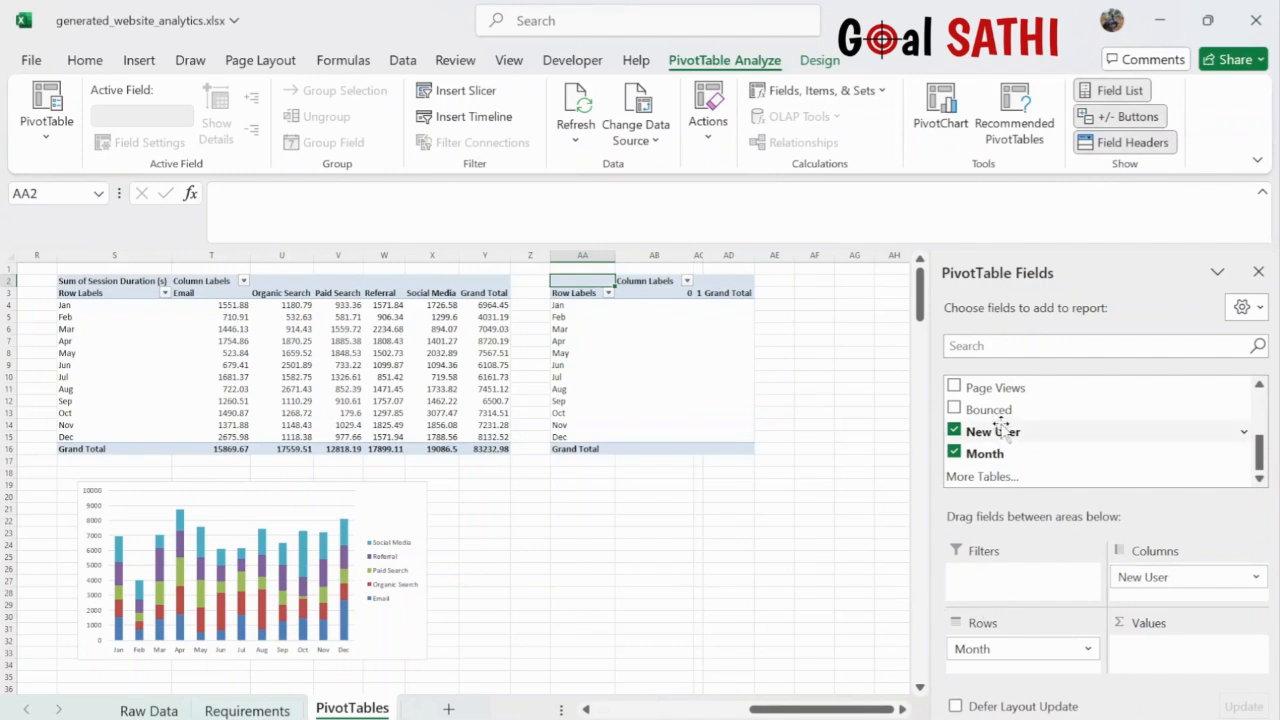
left_click_drag(995, 431, 1152, 650)
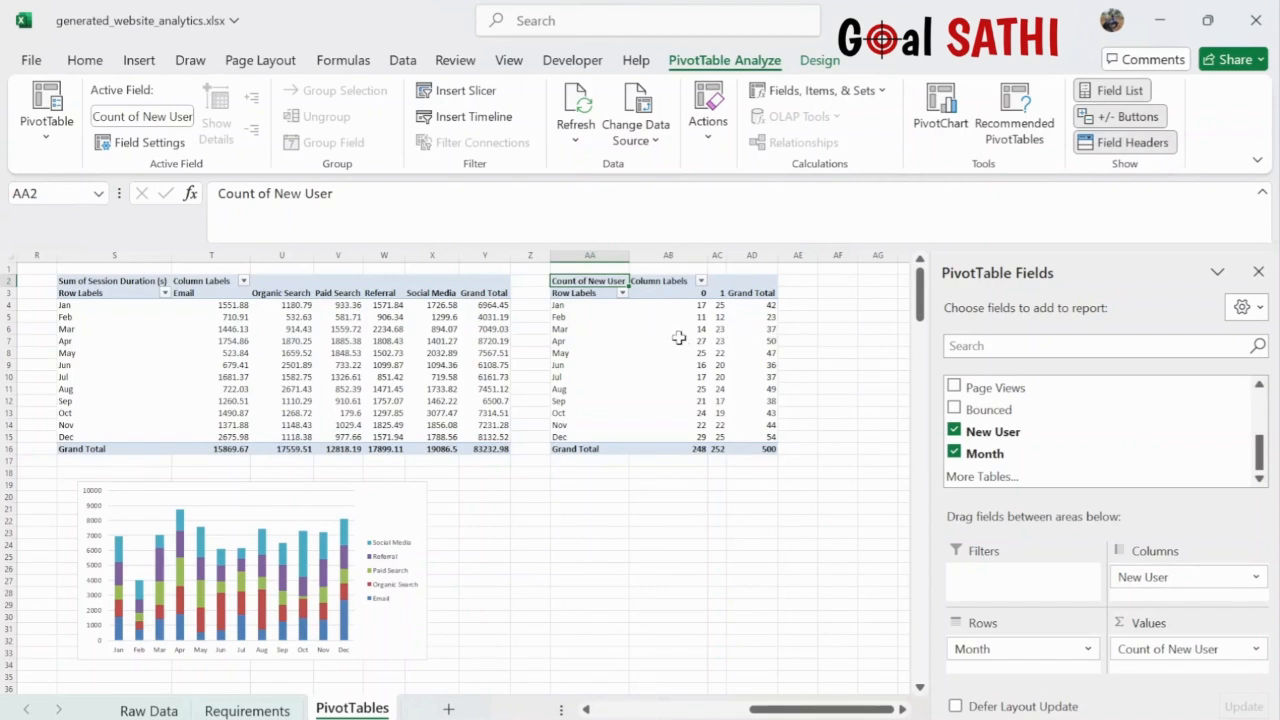
- Rename the pivot's 0 column header to 'Returning' and the 1 header to 'New User'
left_click(693, 293)
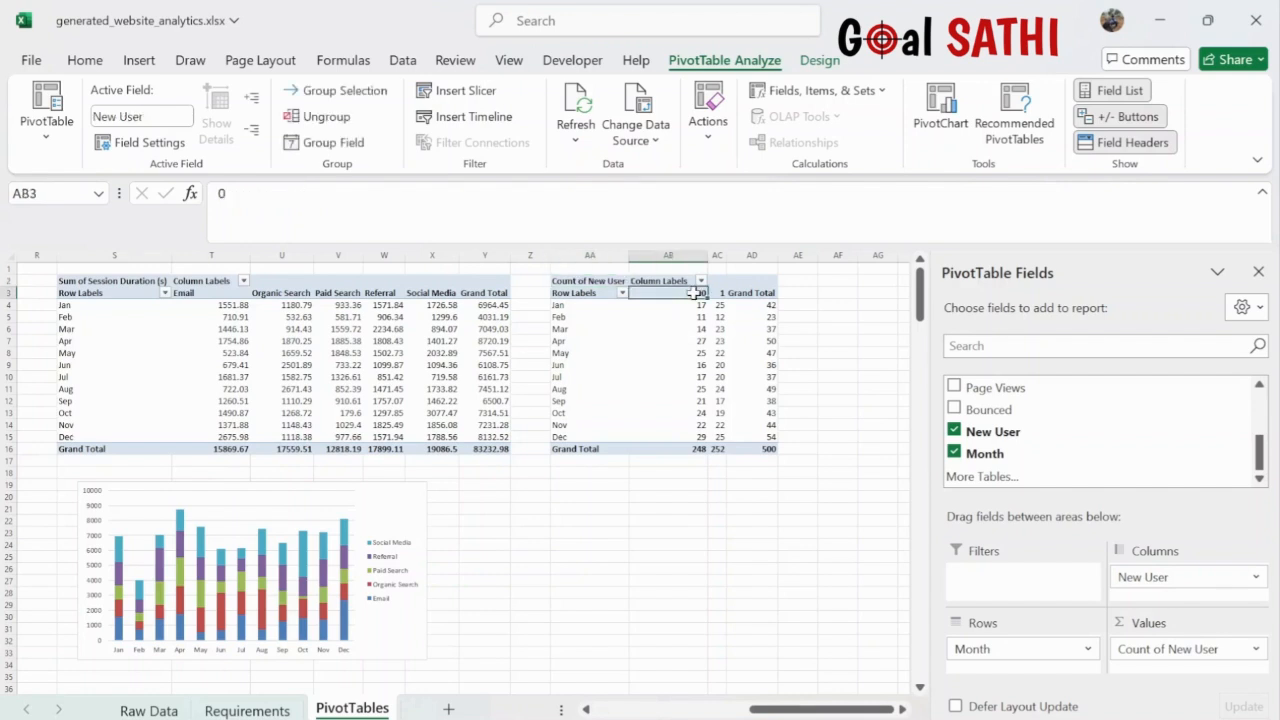
left_click(568, 203)
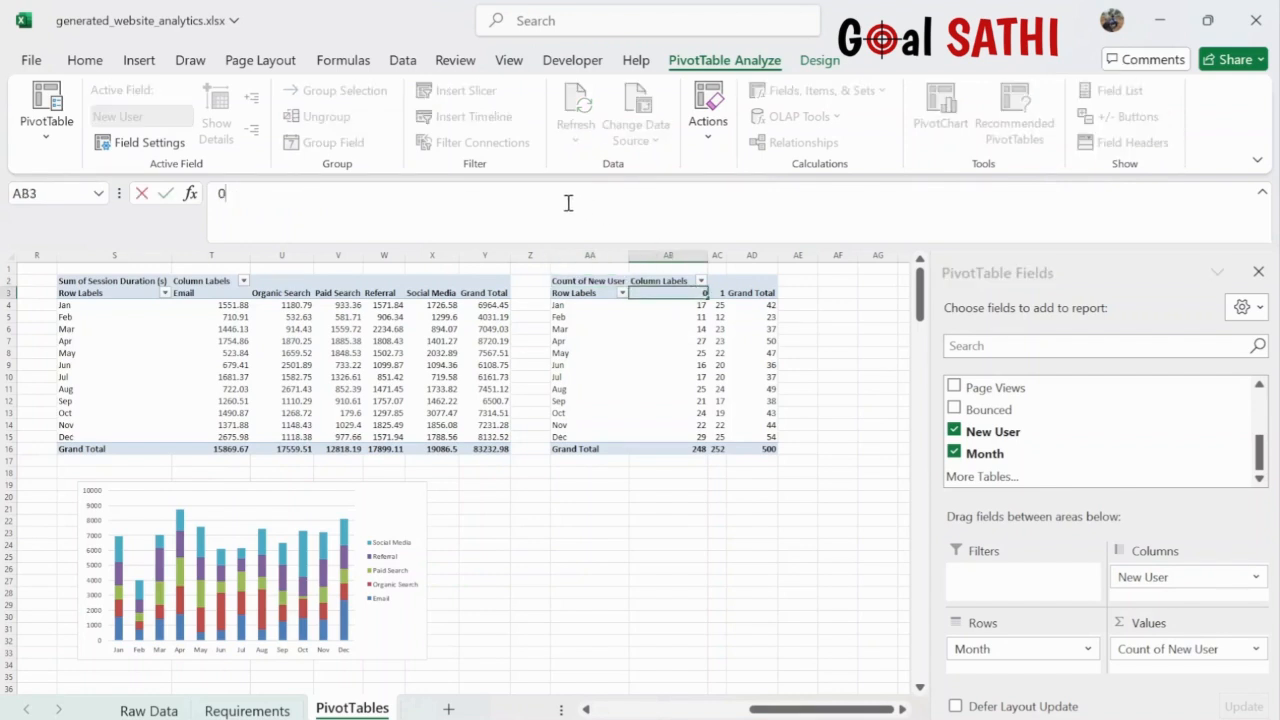
key("BackSpace")
type("Returning")
left_click(713, 292)
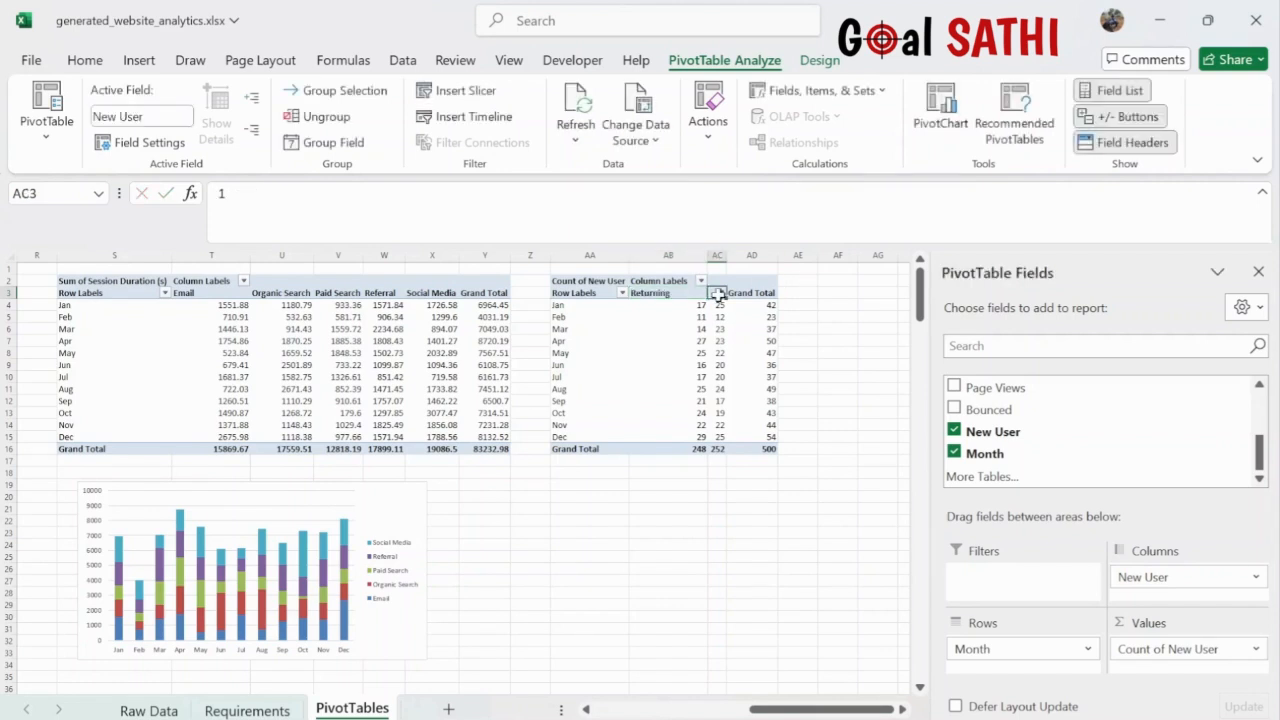
left_click(543, 207)
key("BackSpace")
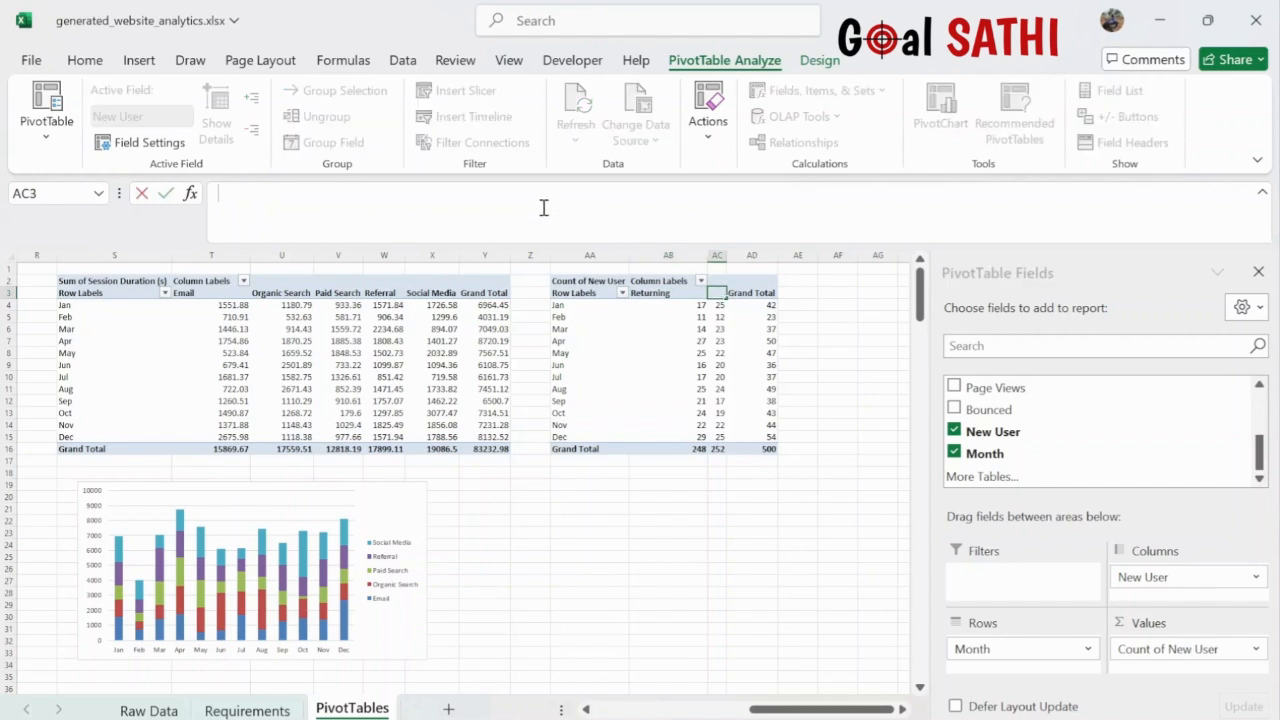
type("New User")
left_click(695, 545)
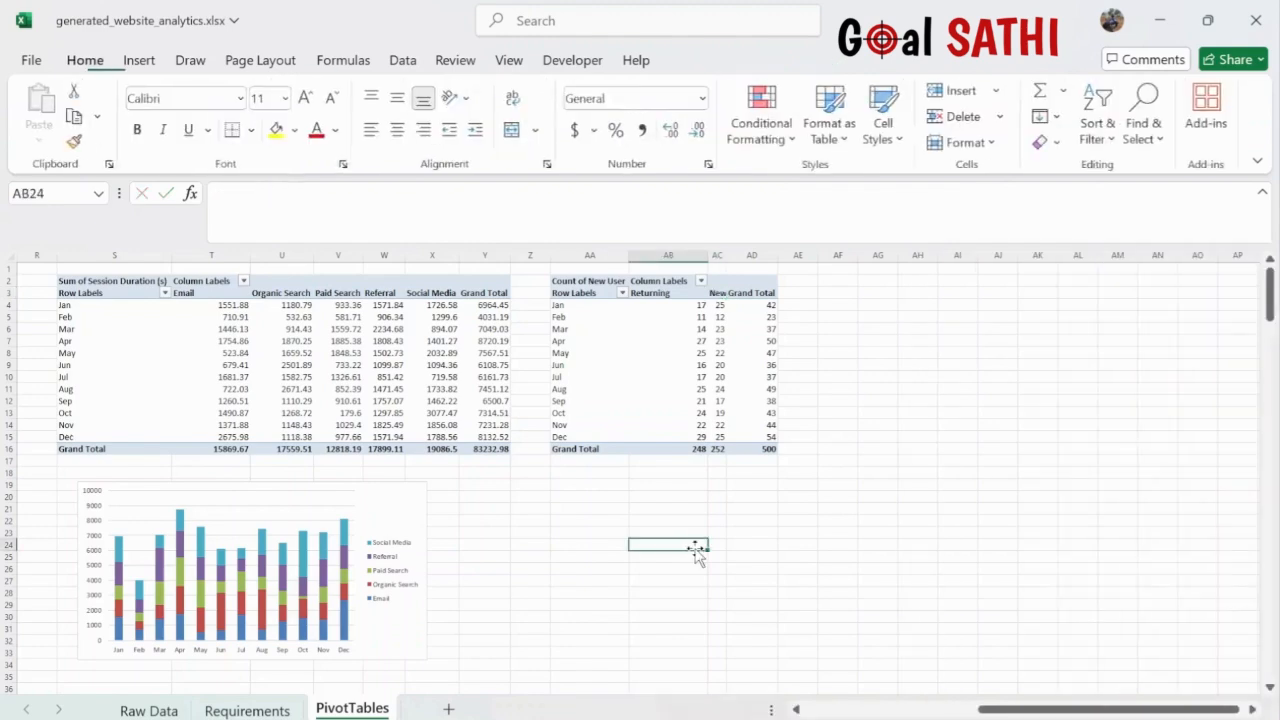
- Delete the pivot's Grand Total column and Grand Total row
left_click(757, 293)
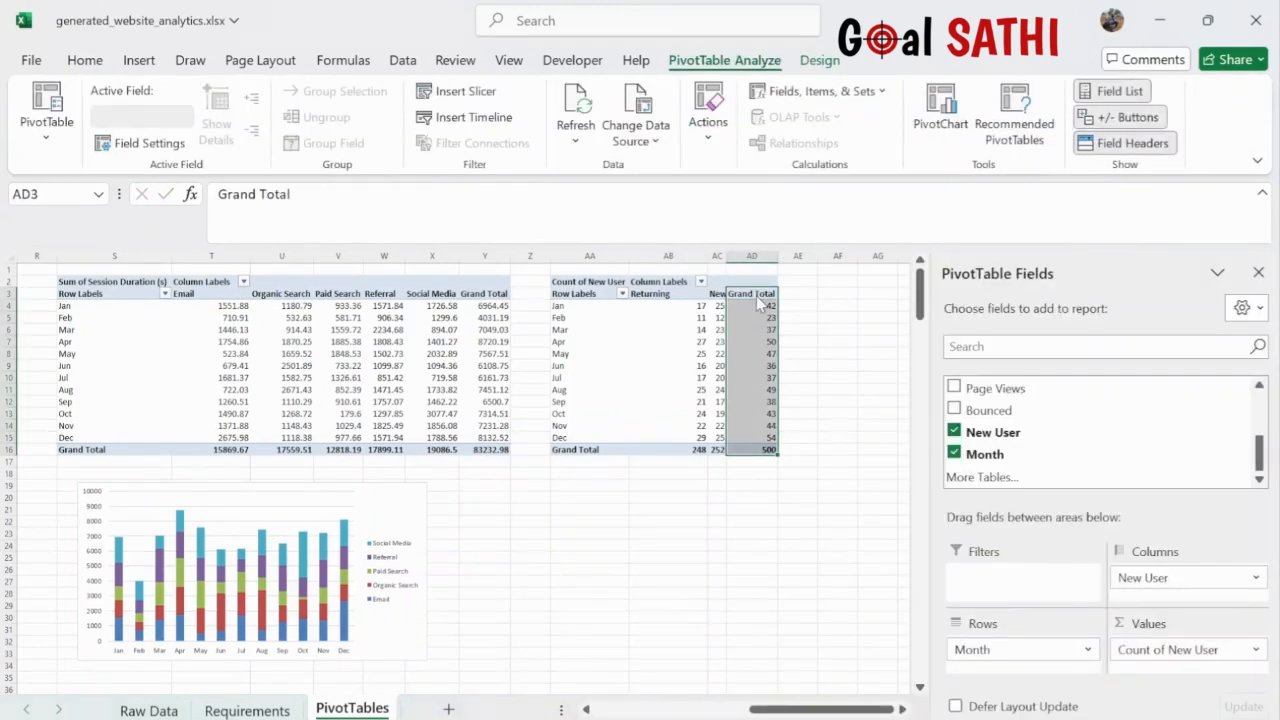
key("Delete")
left_click(578, 449)
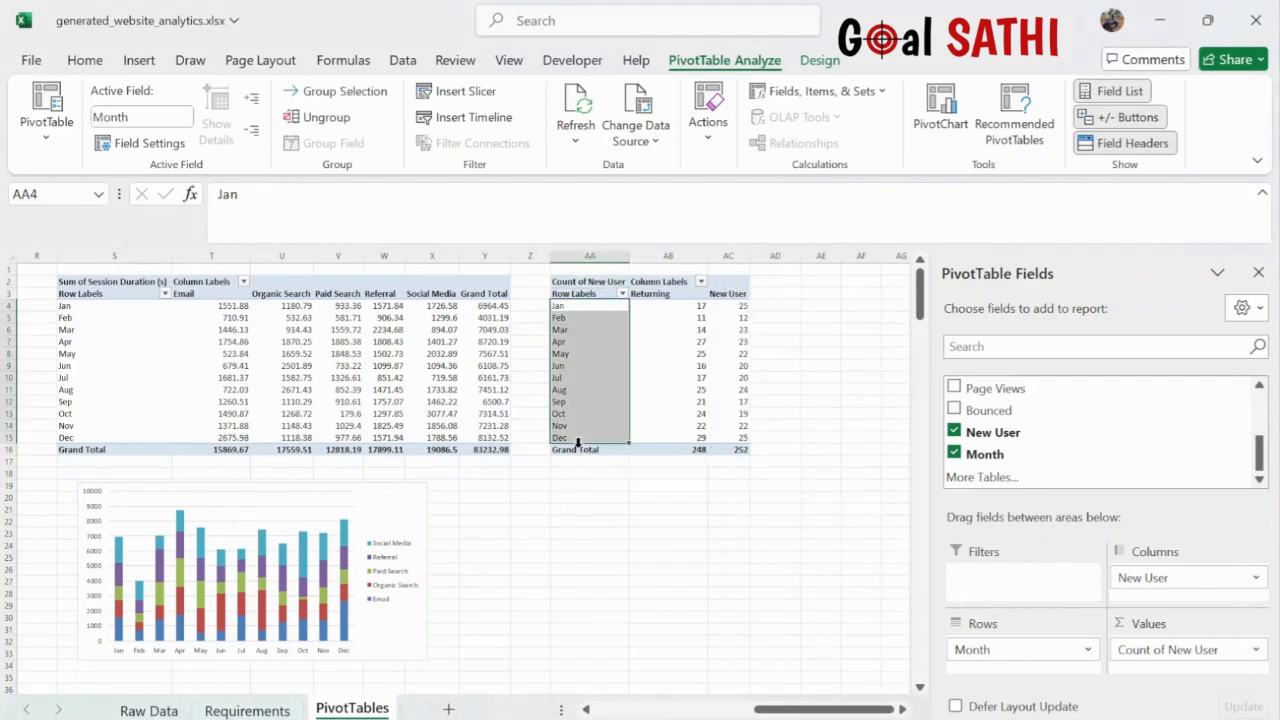
left_click(578, 450)
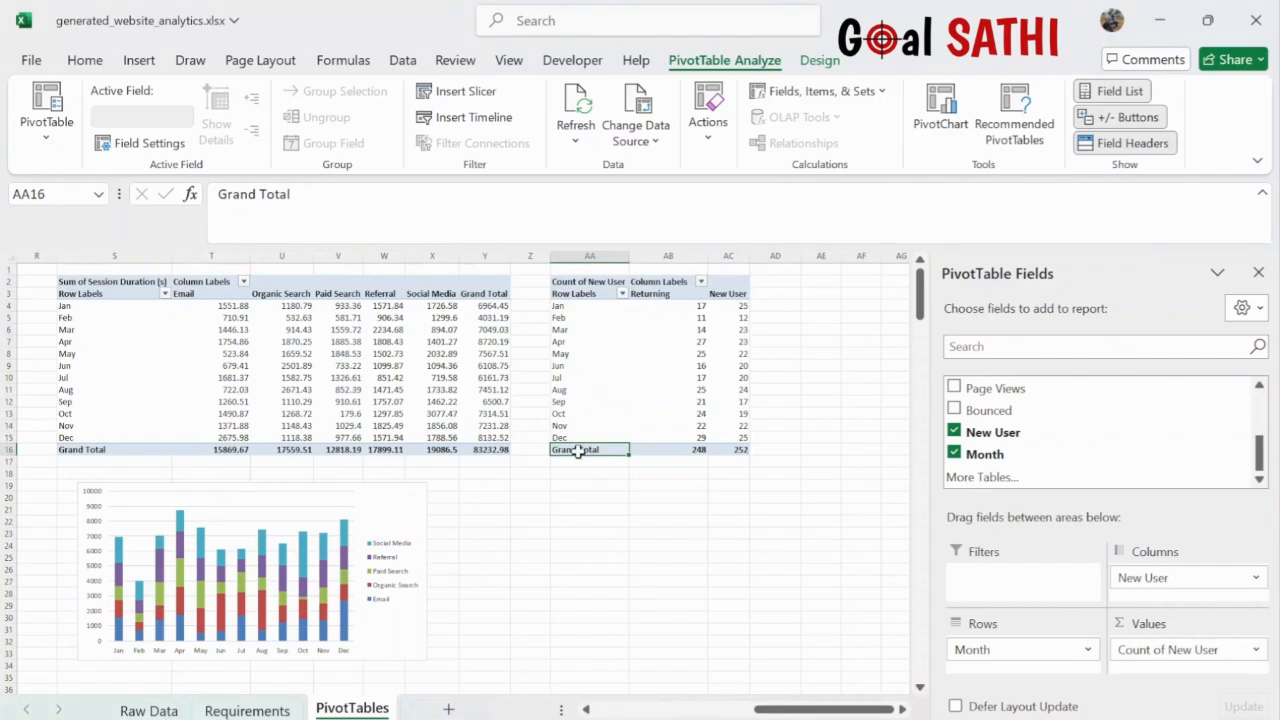
left_click(653, 317)
key("Delete")
left_click(689, 497)
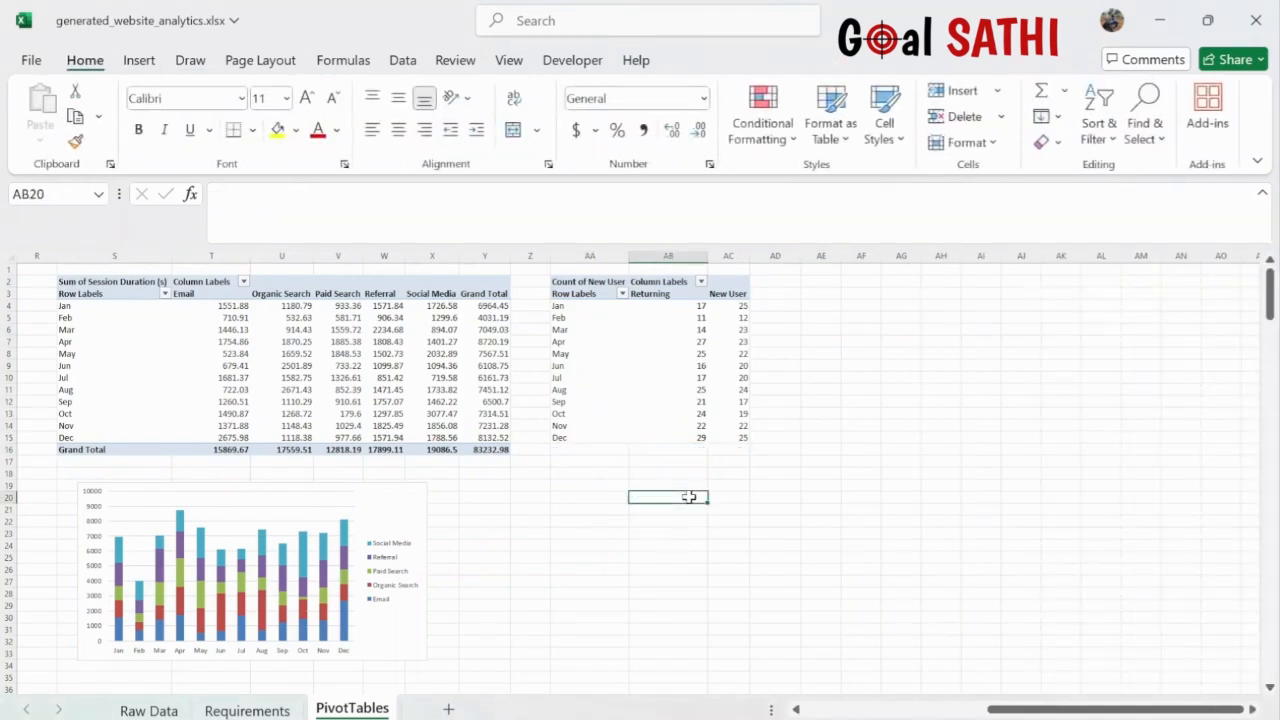
- With a cell in the new pivot selected, bring up Recommended Charts
left_click(689, 354)
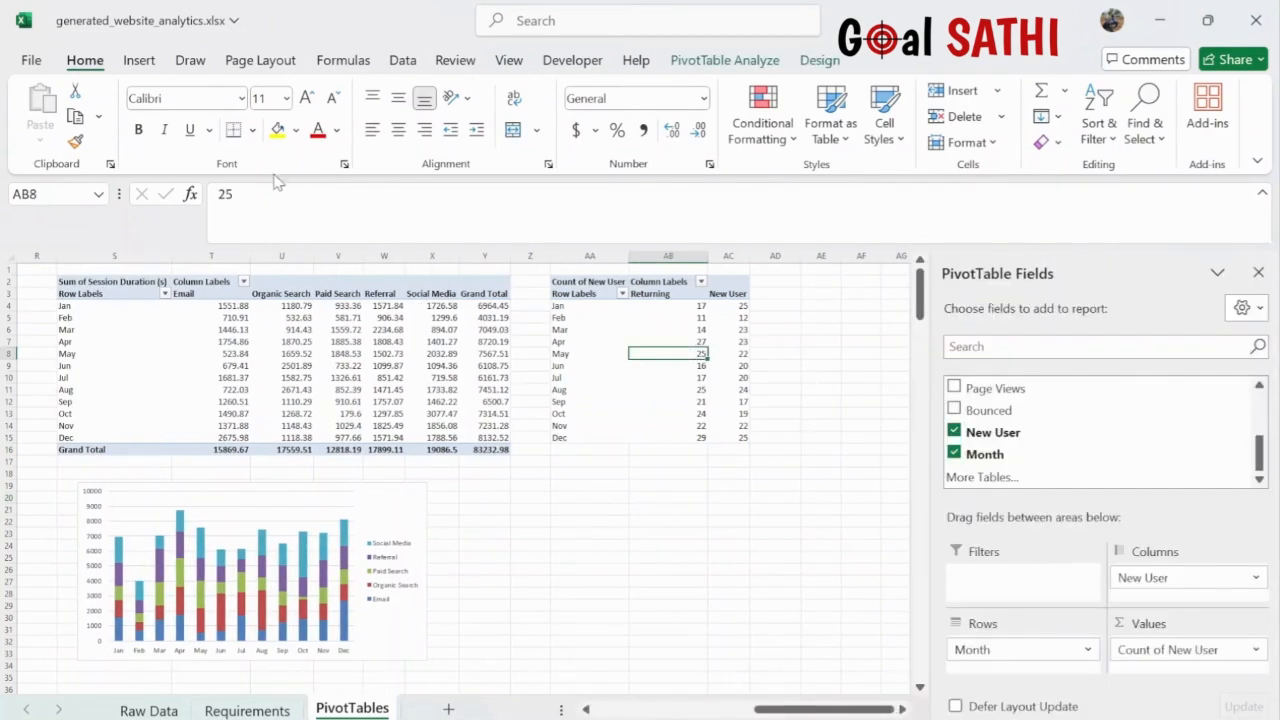
left_click(140, 62)
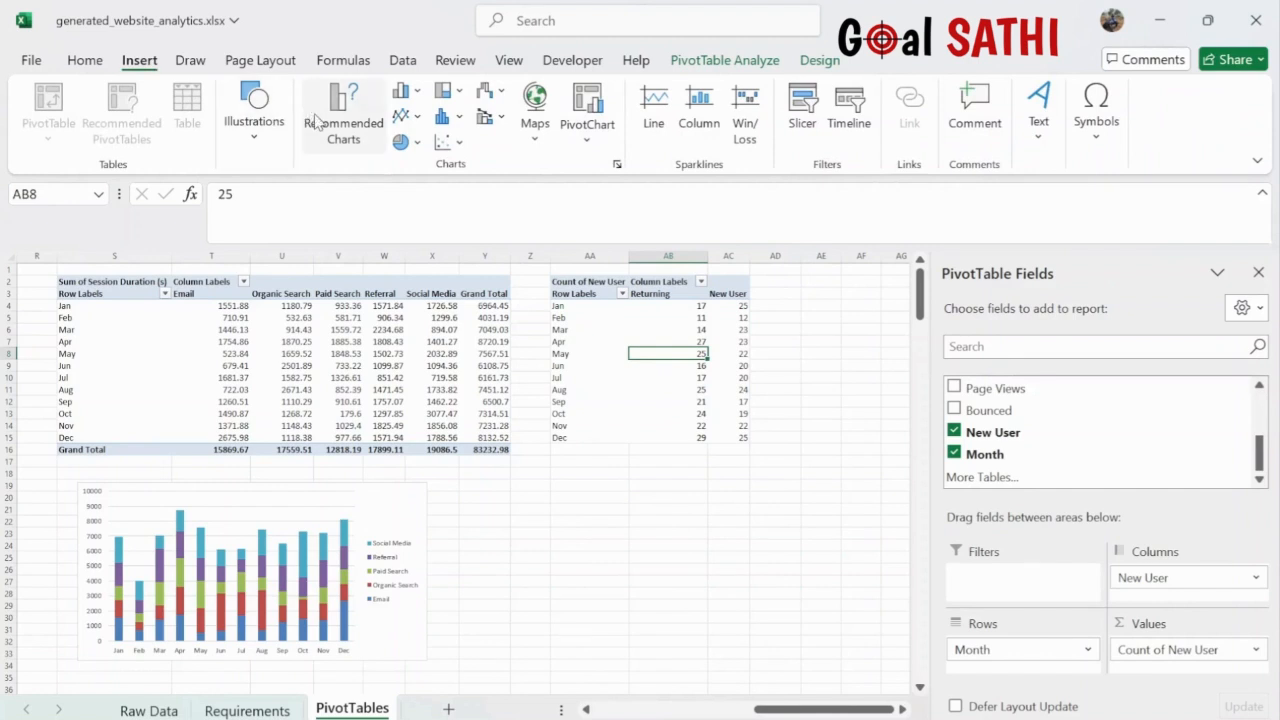
left_click(360, 135)
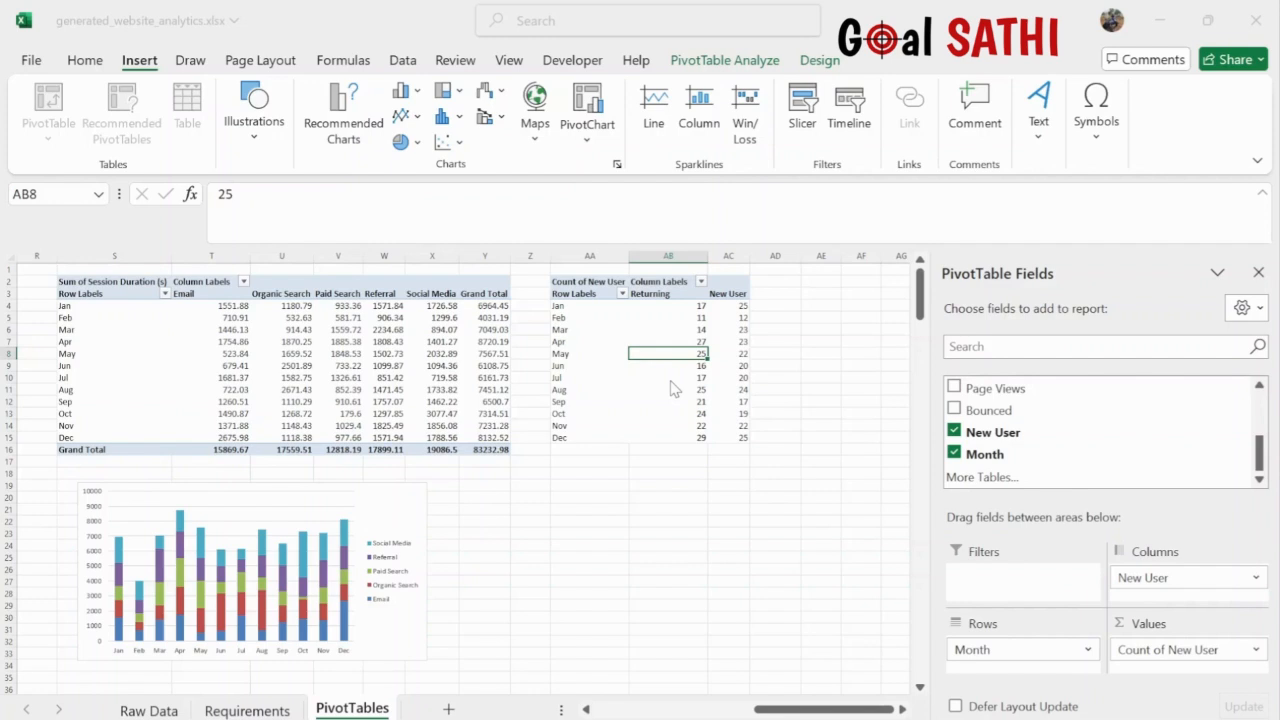
- Insert a stacked area pivot chart of new versus returning users and place it beside the column chart
left_click(827, 654)
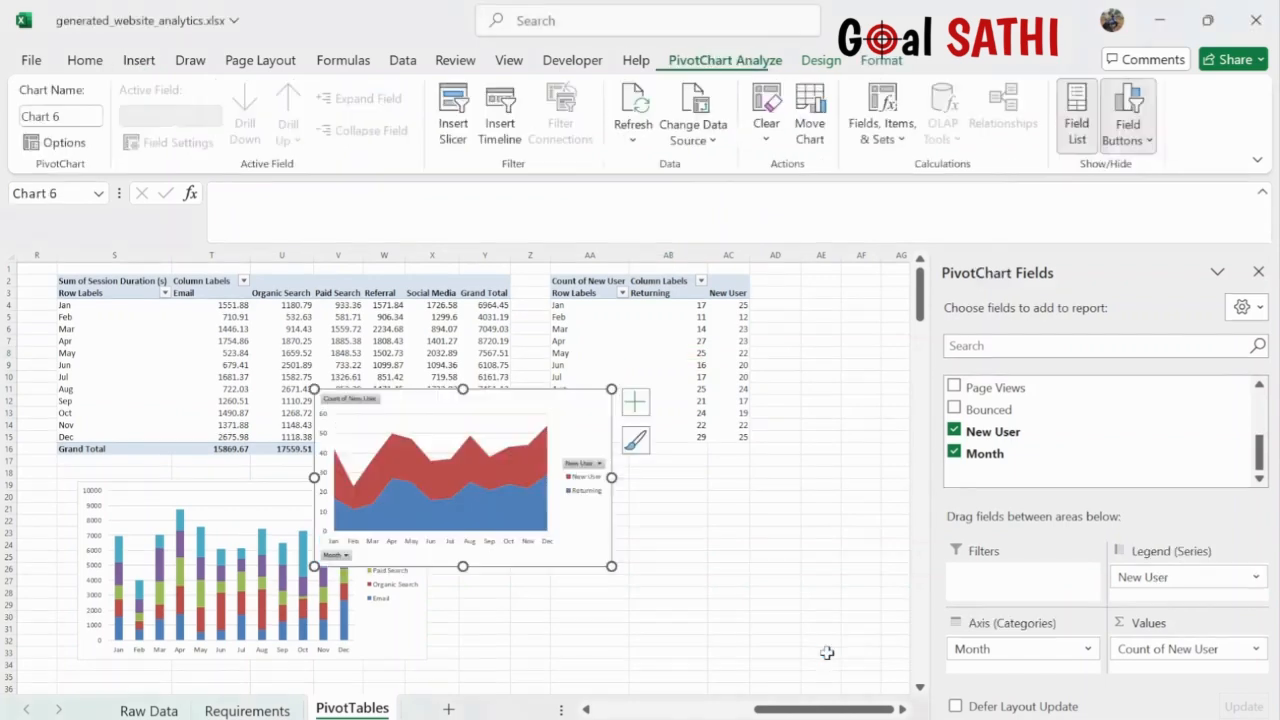
left_click_drag(565, 405, 704, 498)
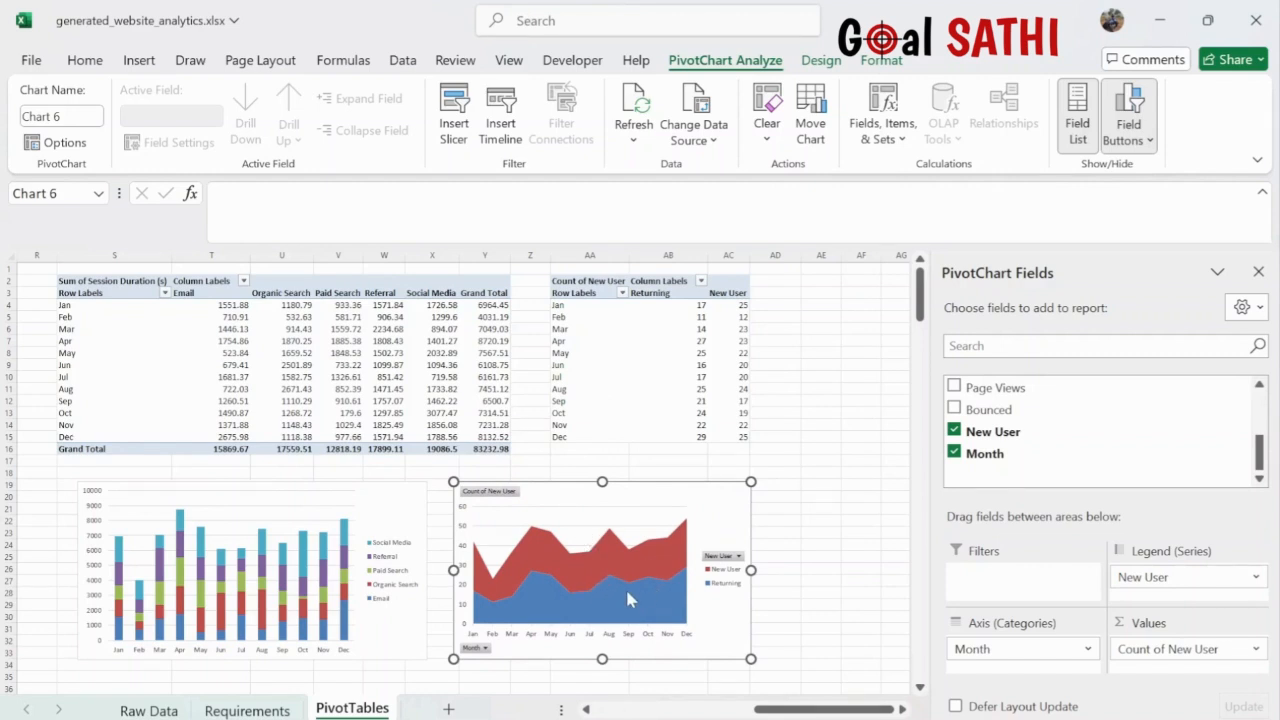
left_click(534, 600)
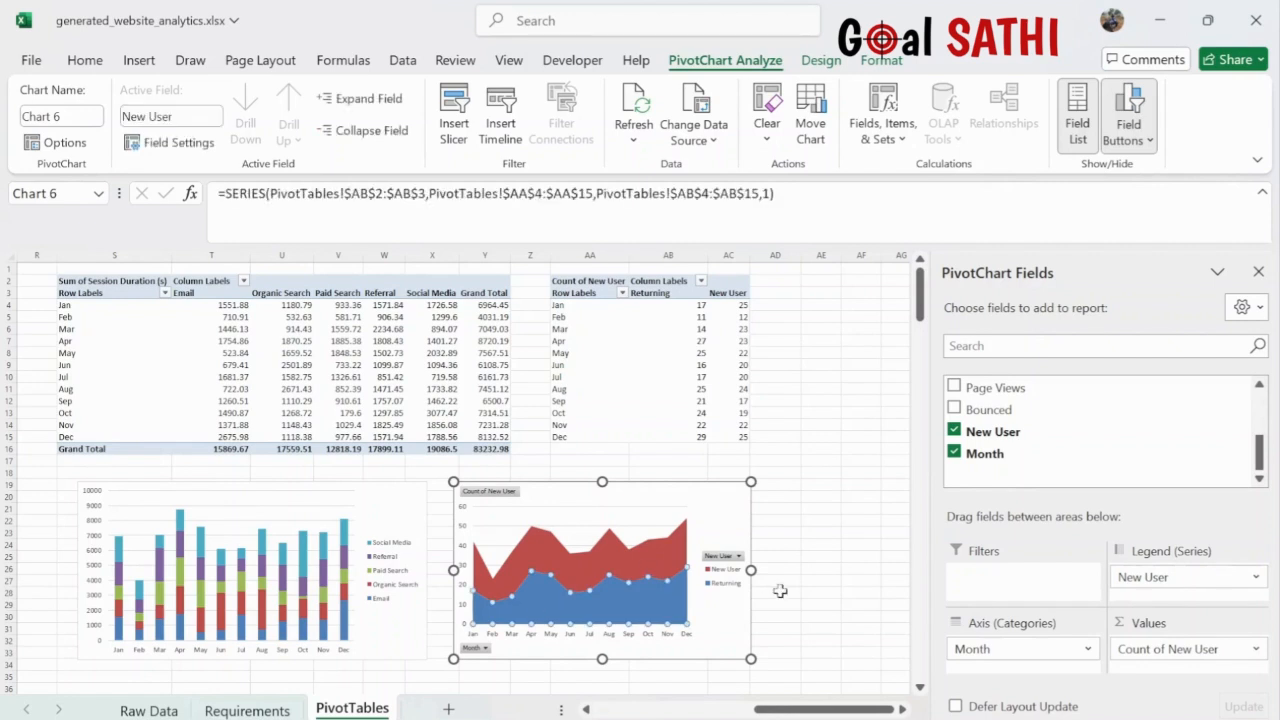
left_click(747, 621)
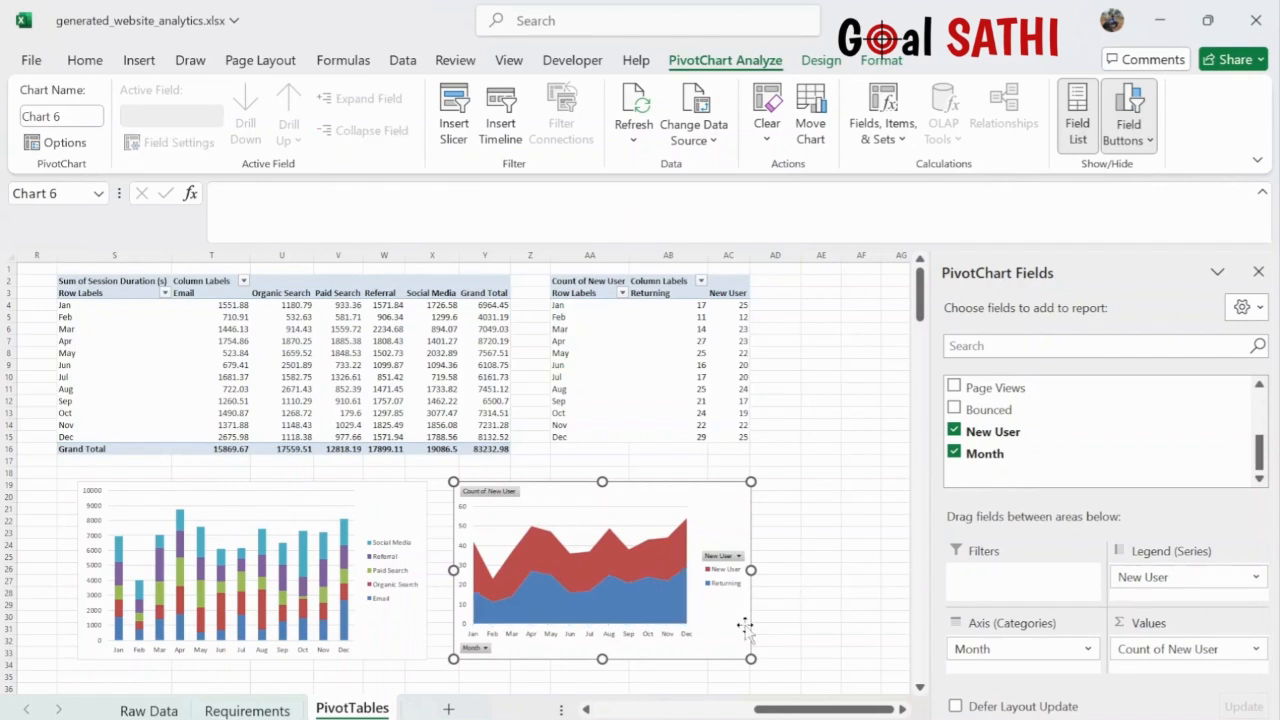
- Hide all field buttons on the area chart
right_click(730, 556)
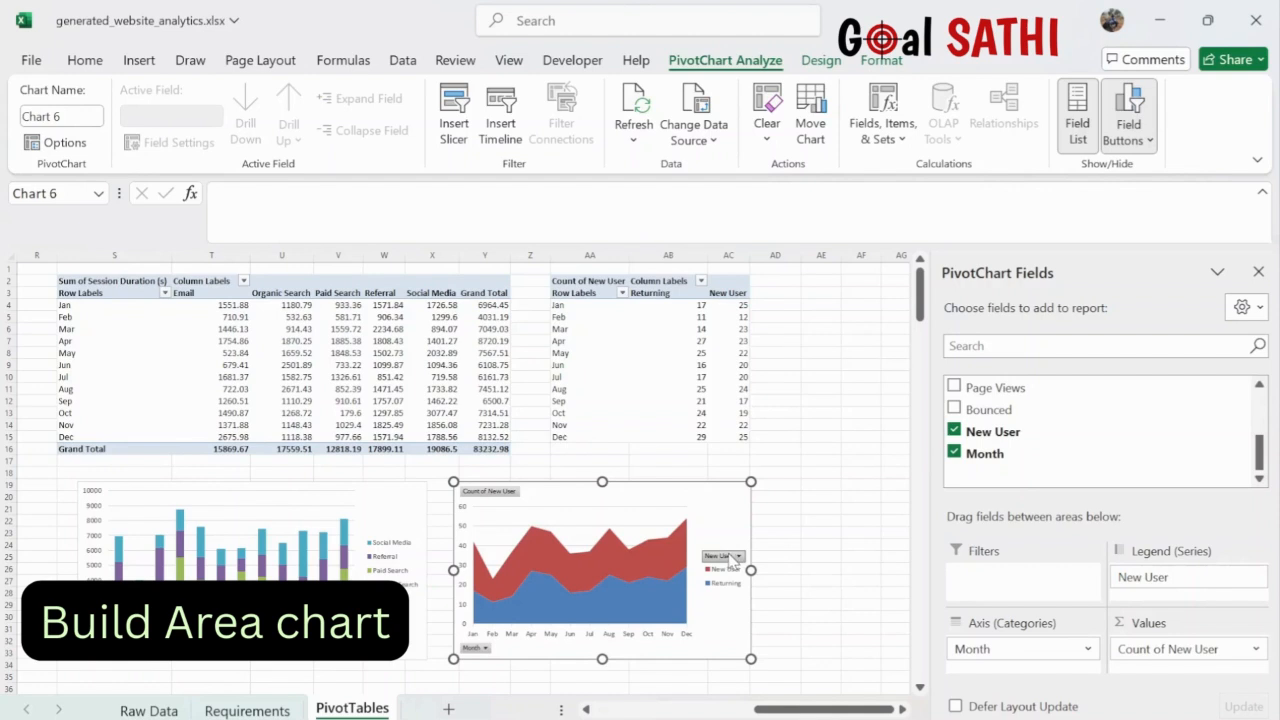
left_click(648, 489)
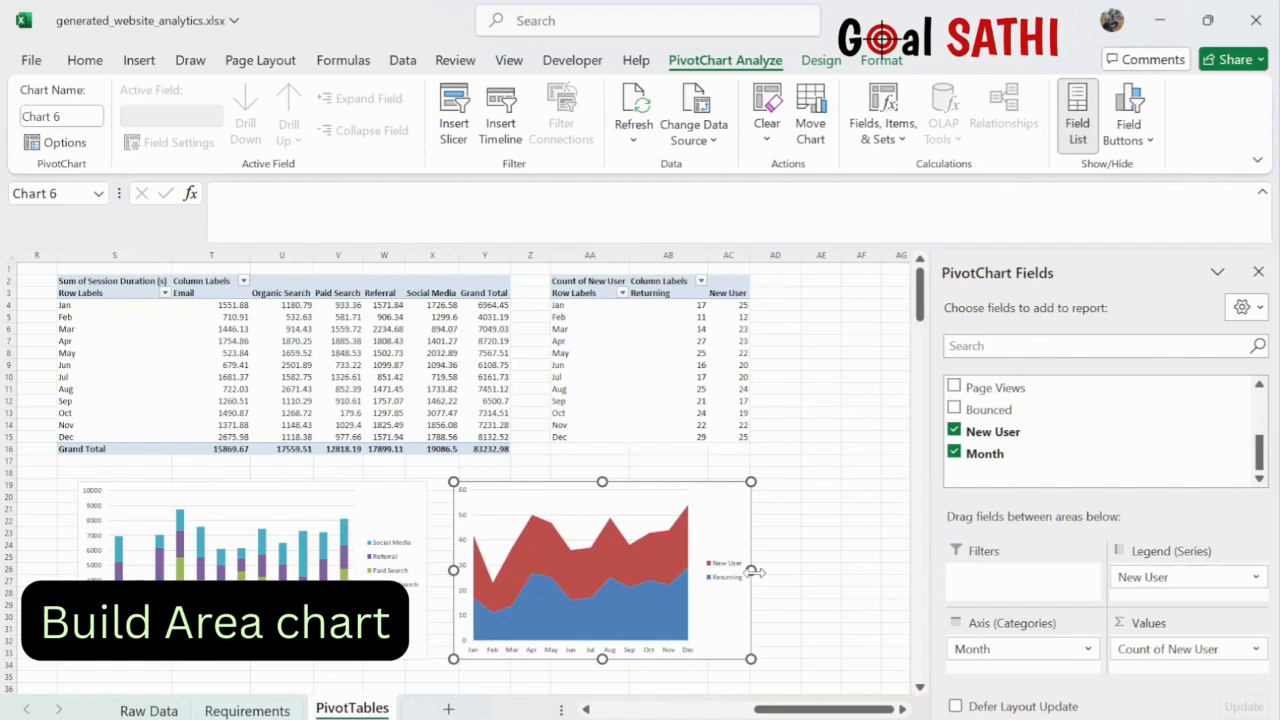
scroll(752, 572, "down", 4)
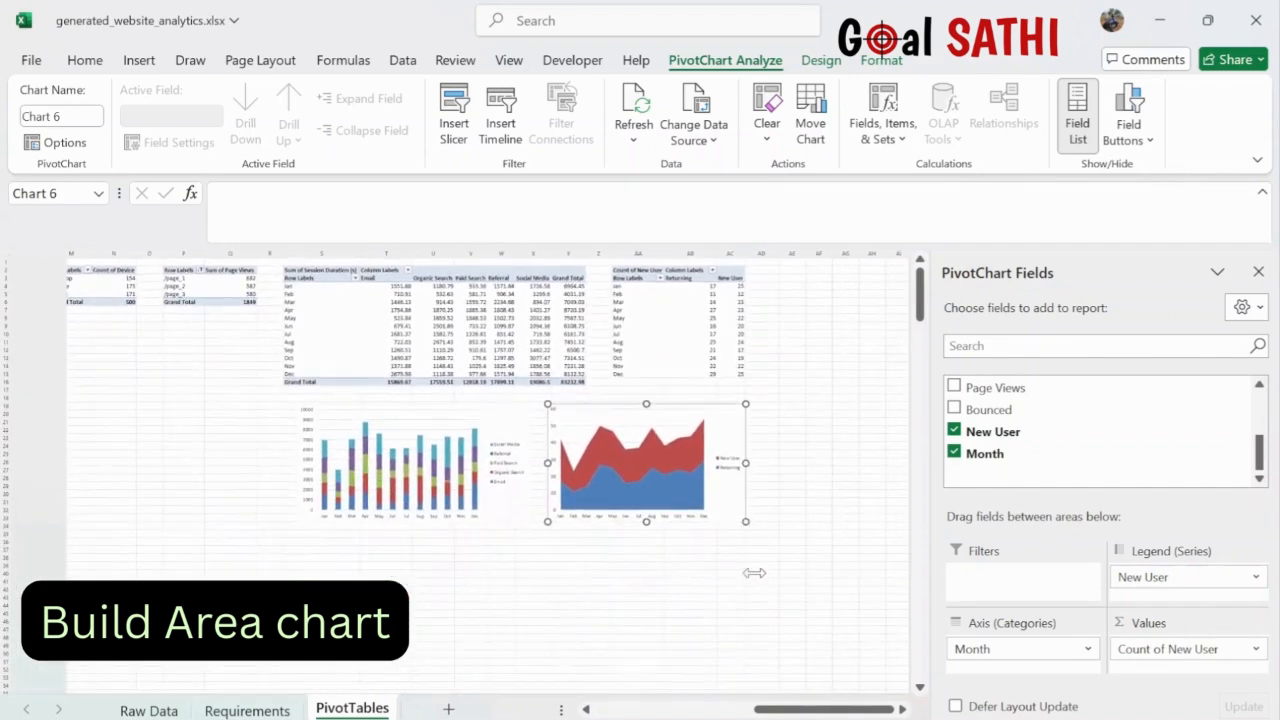
scroll(756, 573, "left", 6)
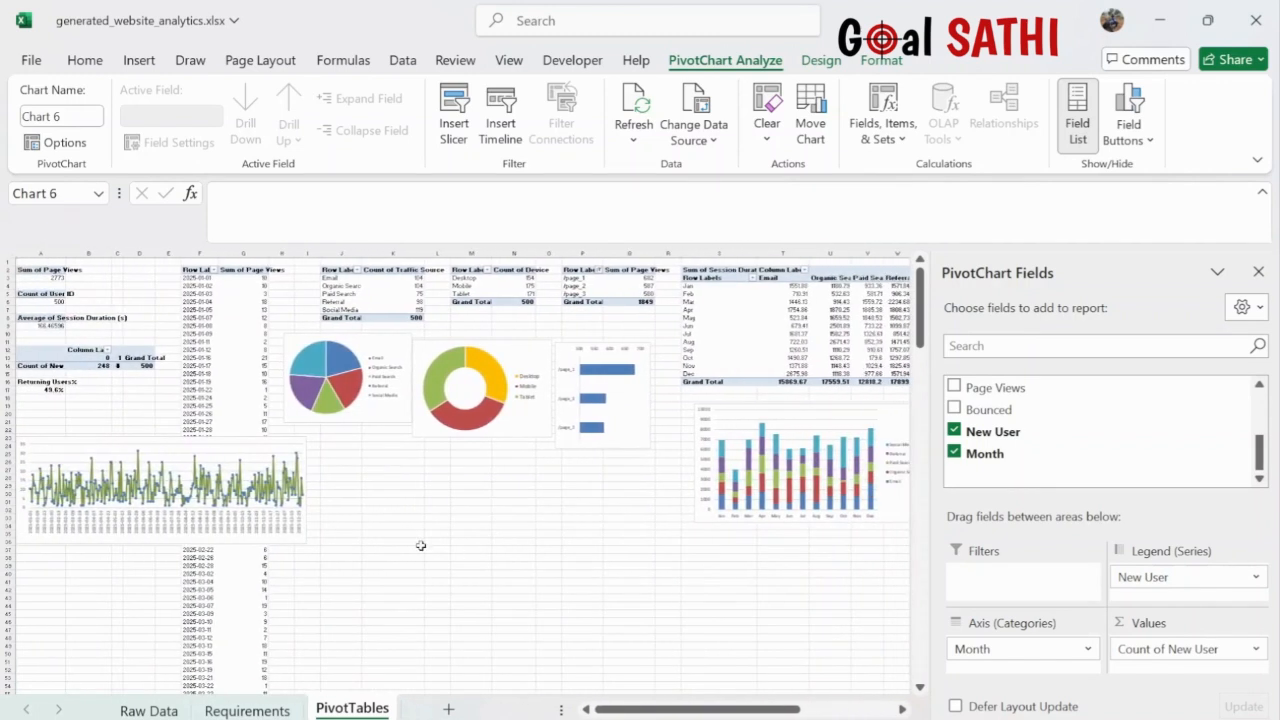
left_click(50, 277)
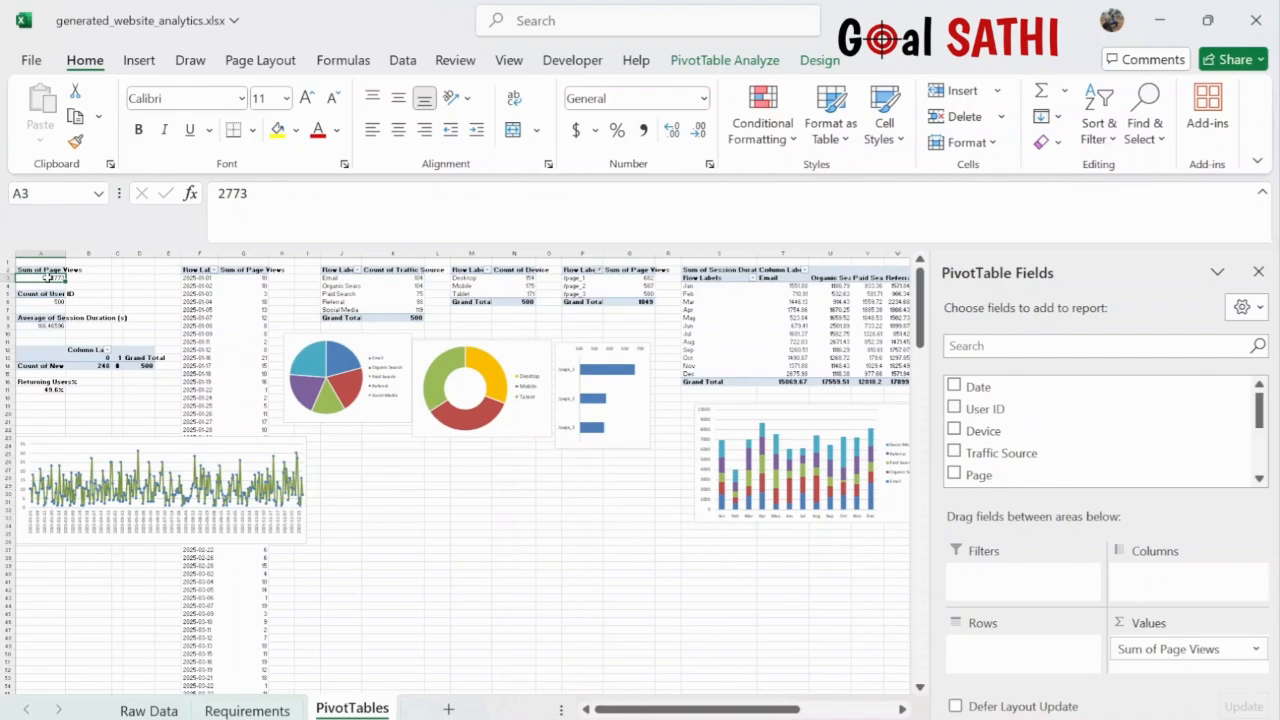
left_click(139, 60)
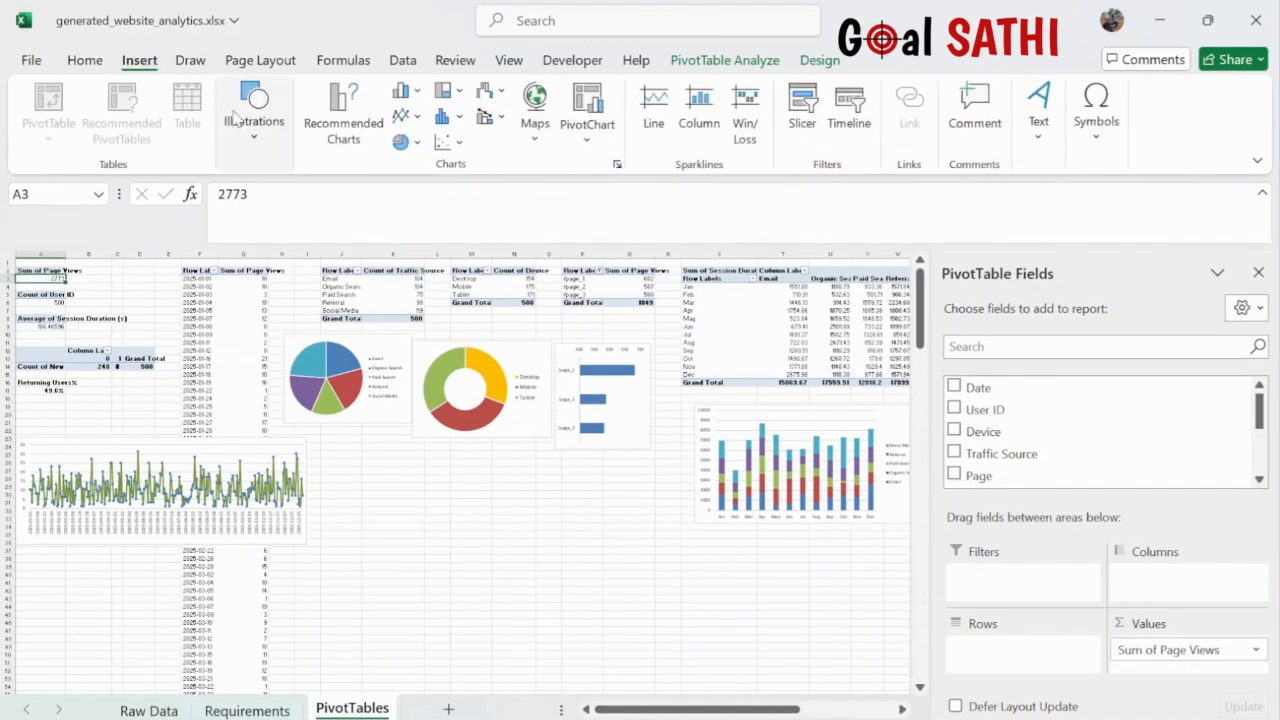
left_click(339, 131)
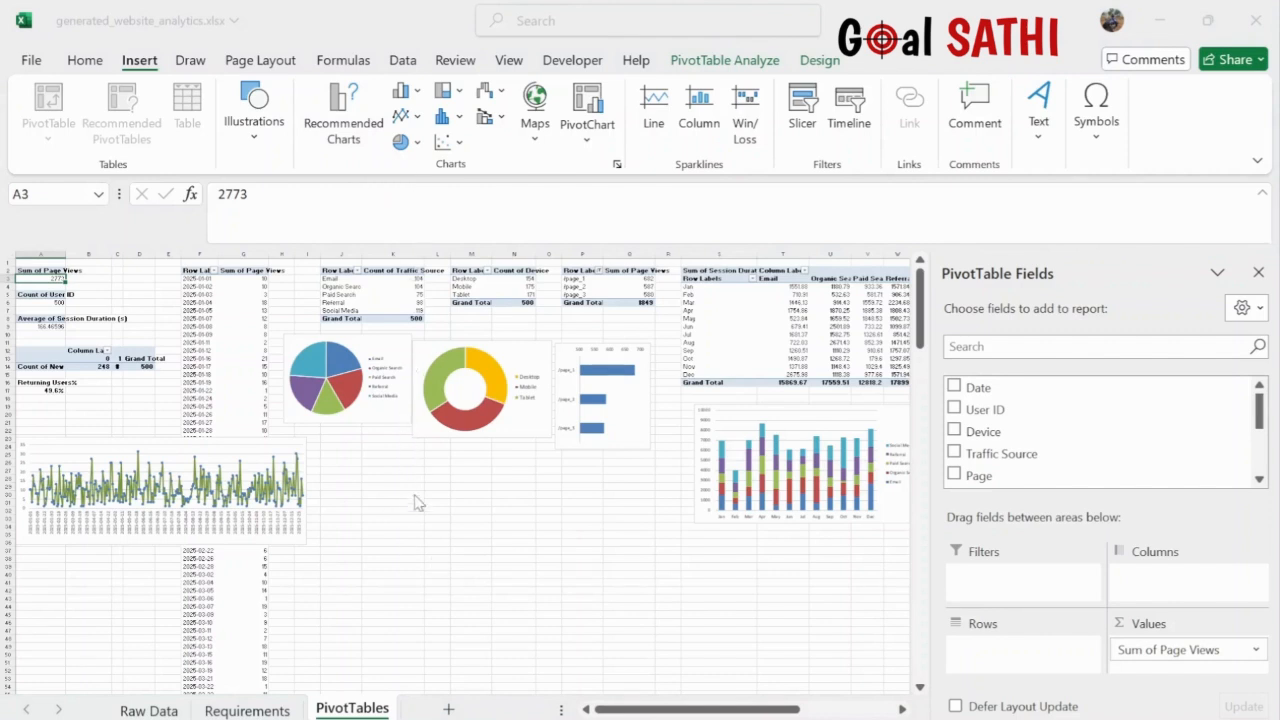
left_click(939, 77)
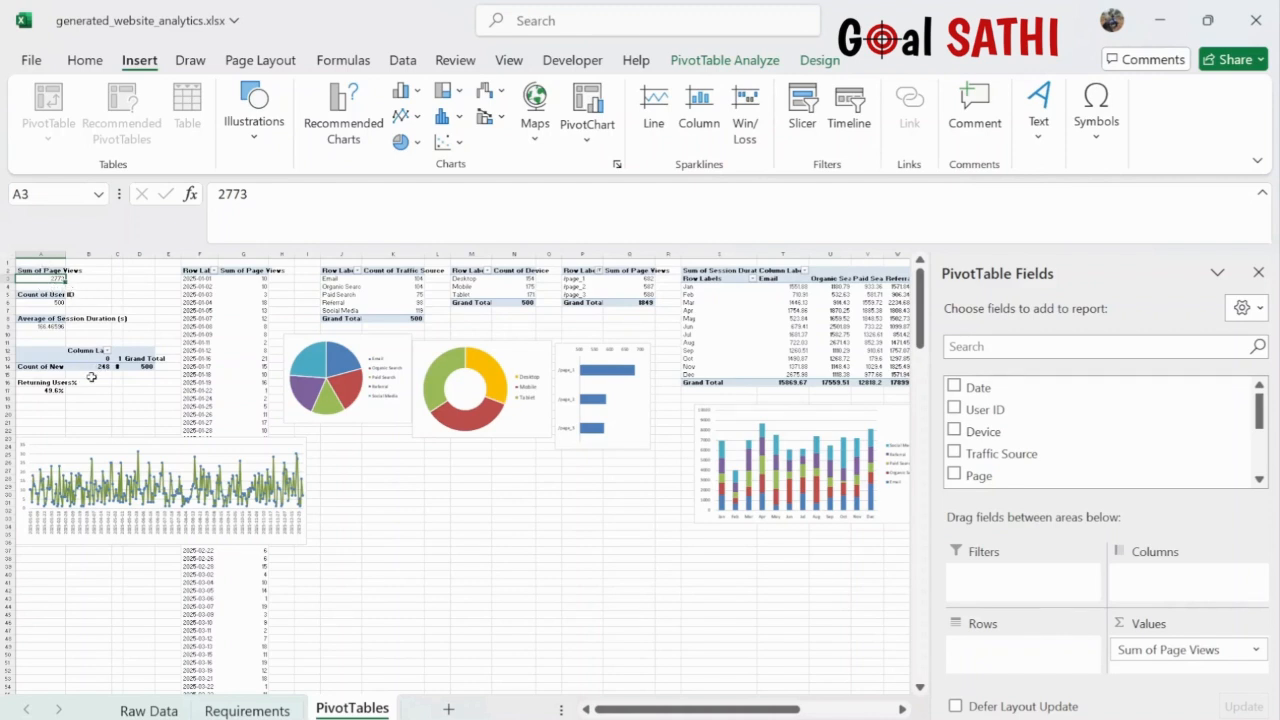
left_click(244, 446)
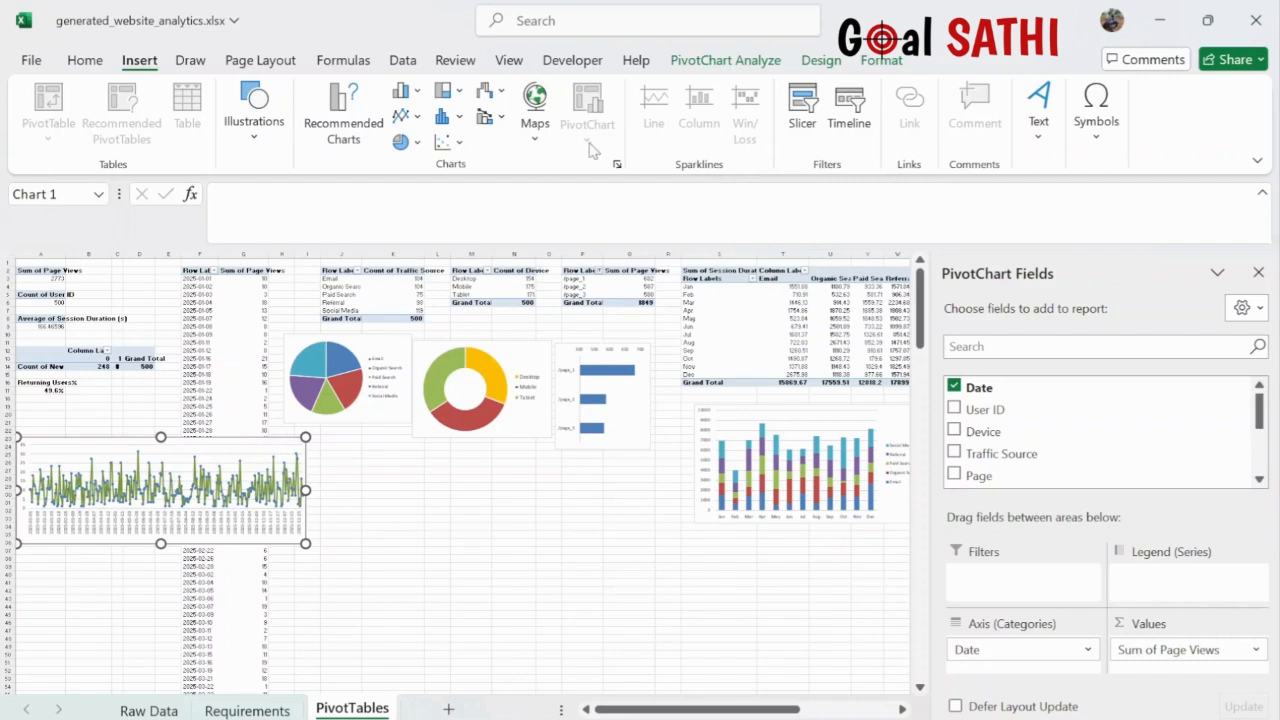
left_click(720, 60)
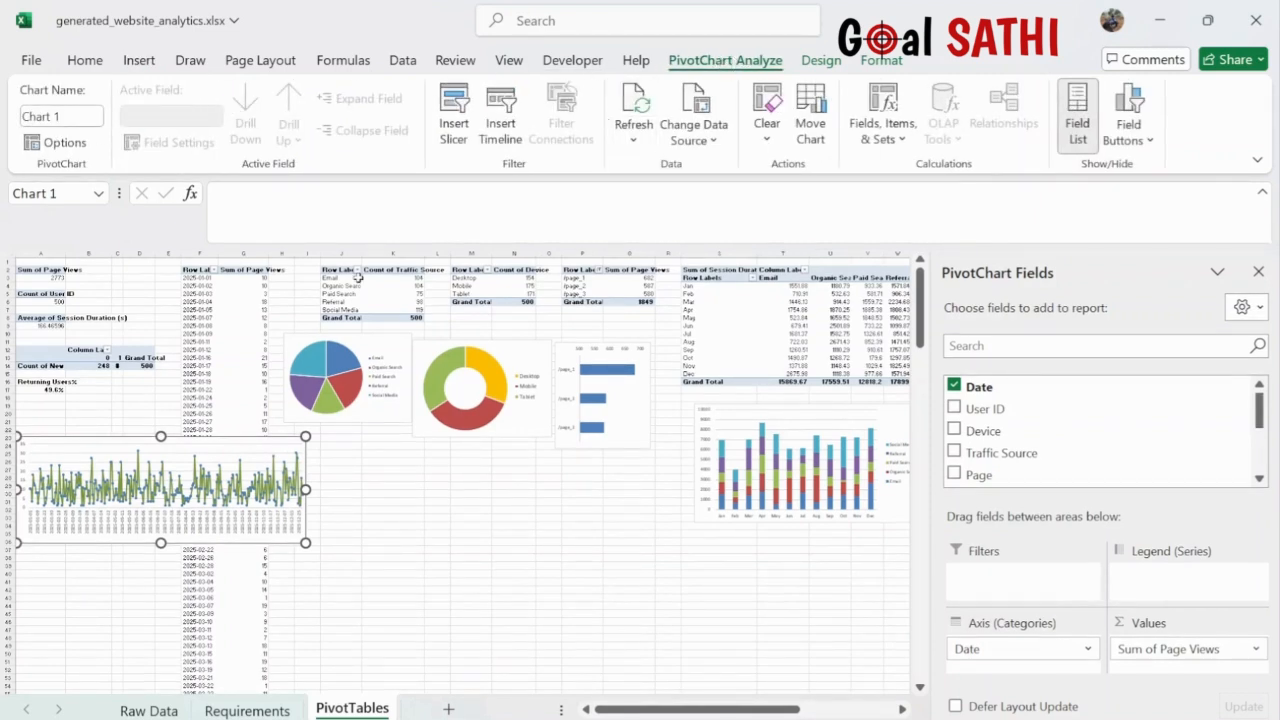
left_click(212, 310)
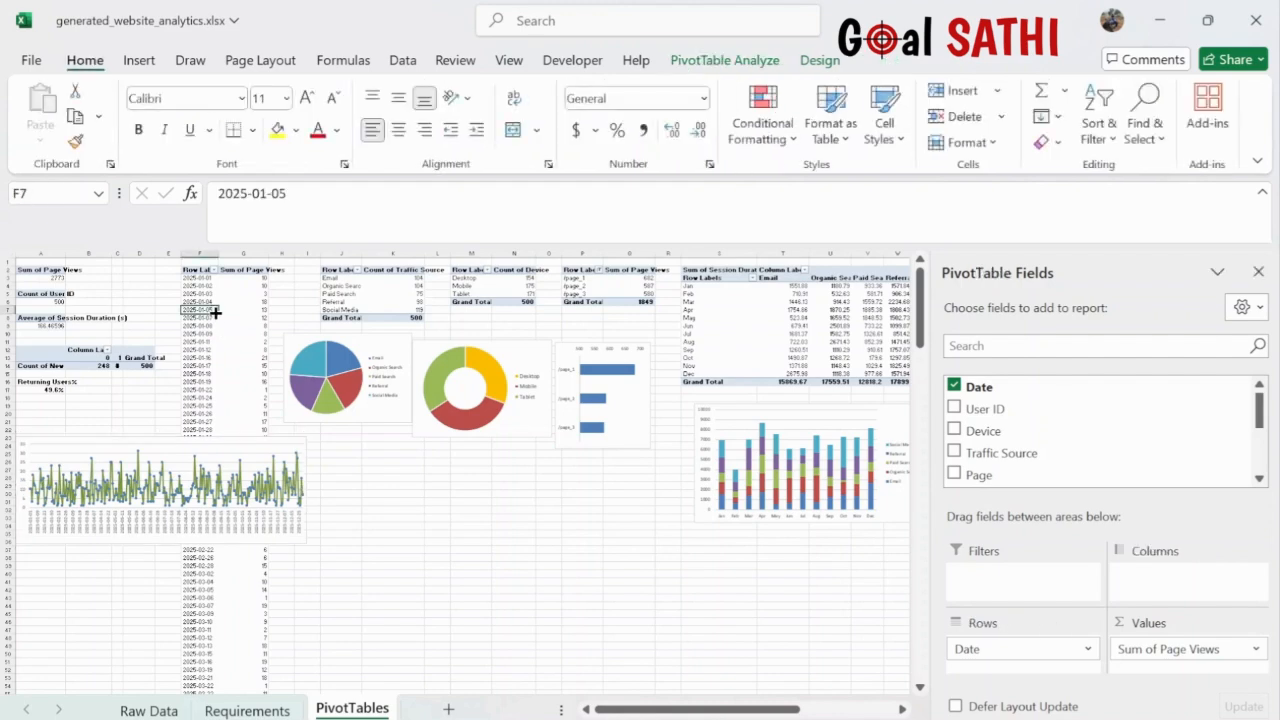
left_click(724, 61)
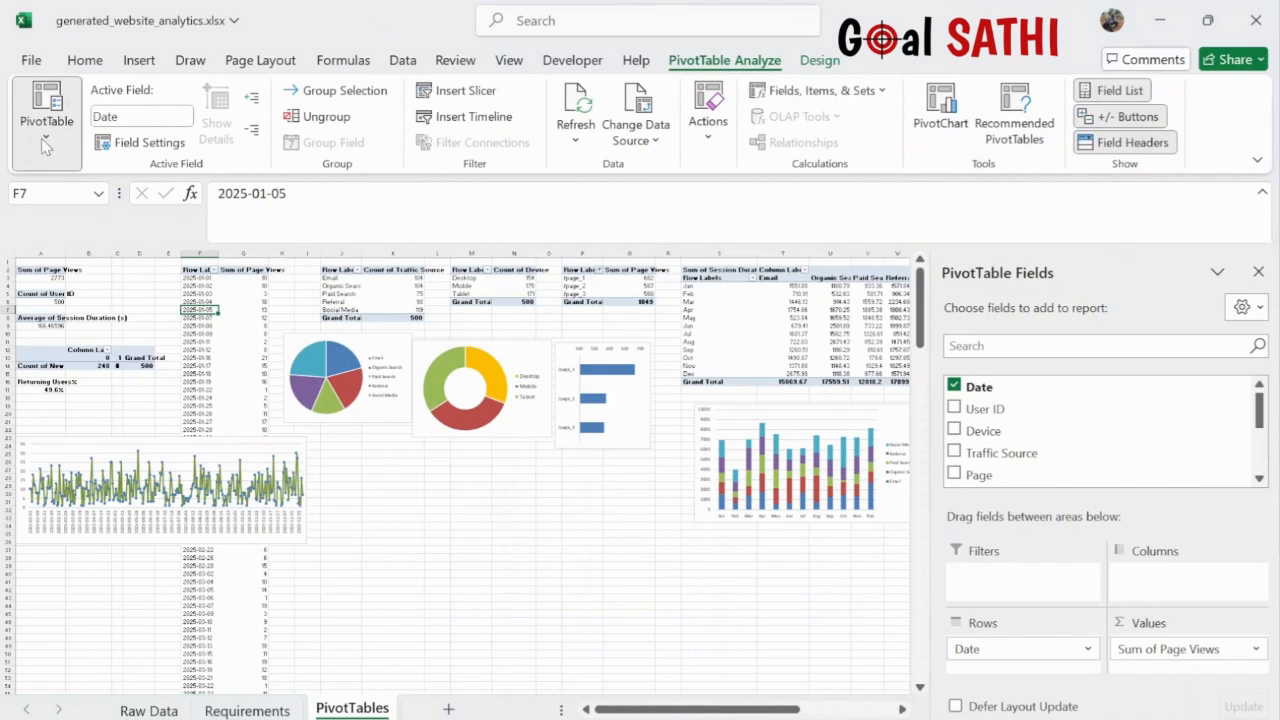
left_click(387, 339)
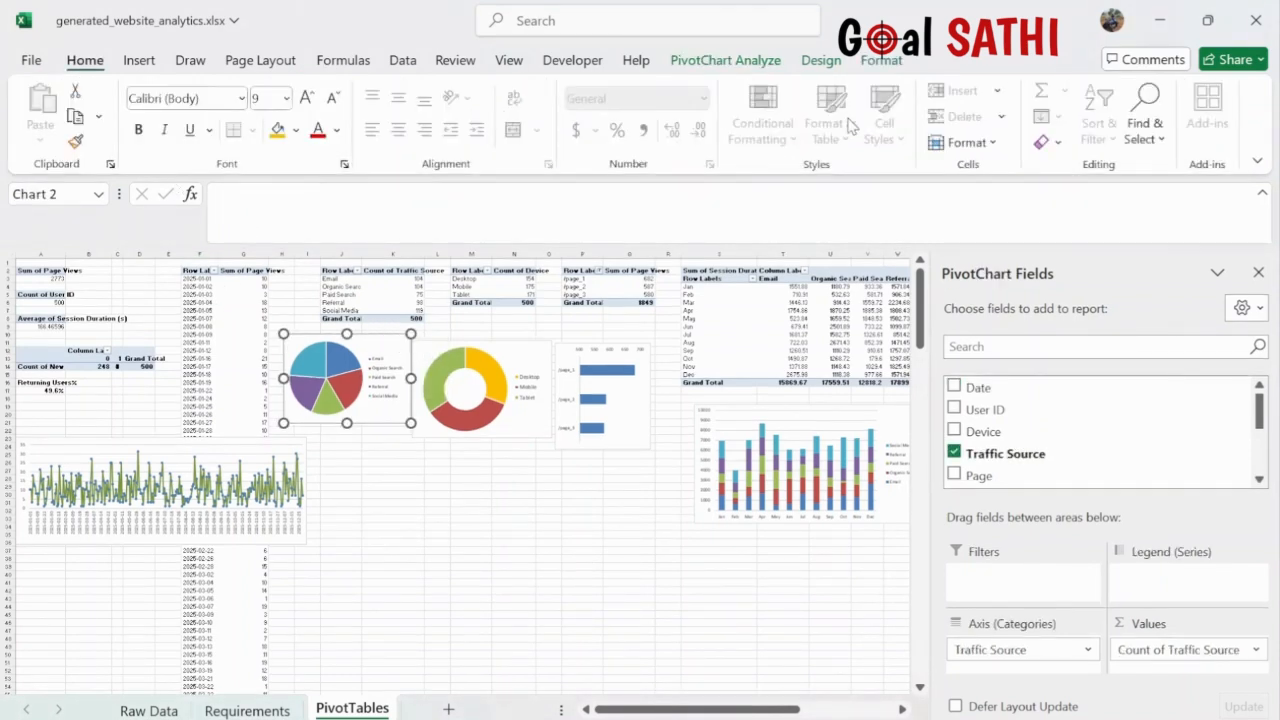
left_click(728, 62)
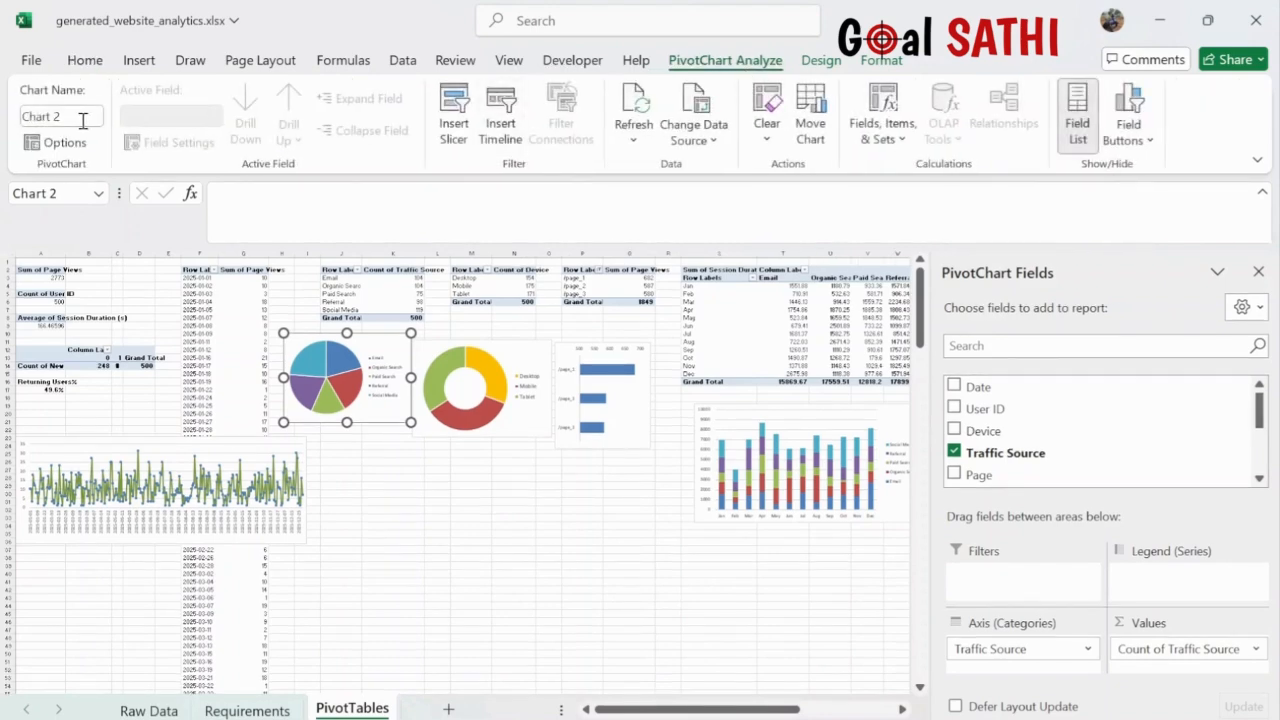
left_click(374, 293)
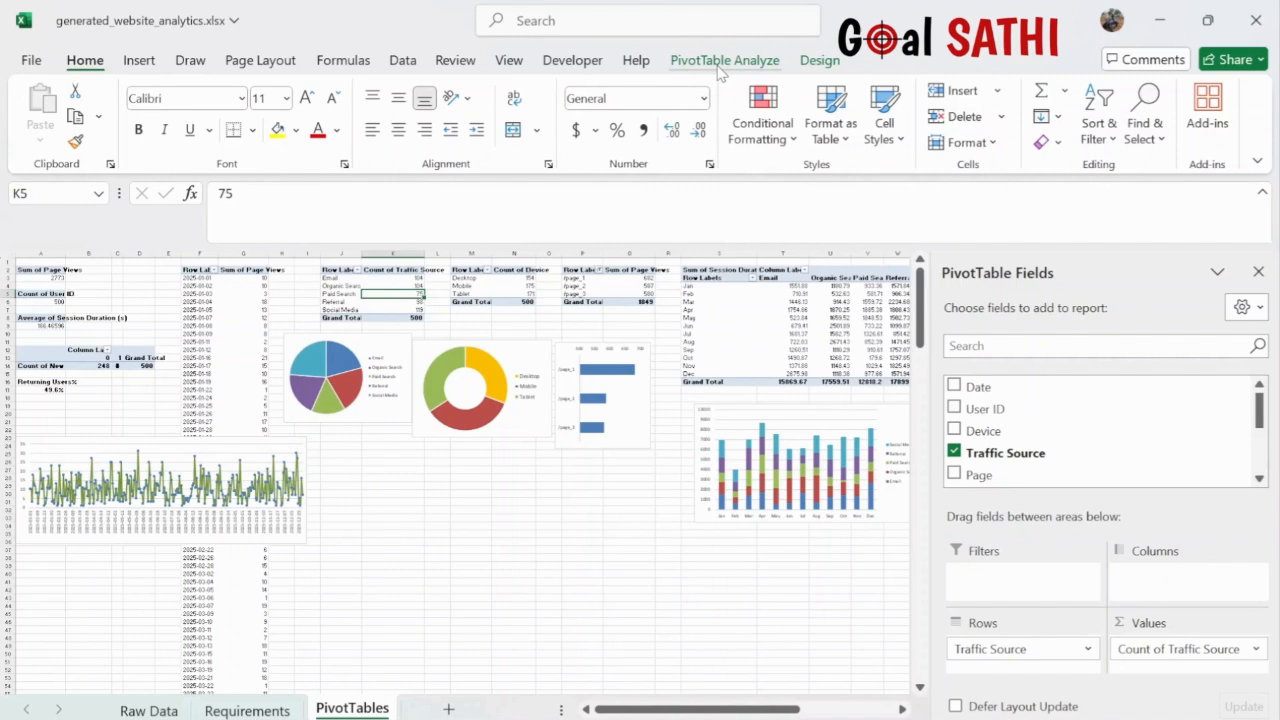
left_click(724, 62)
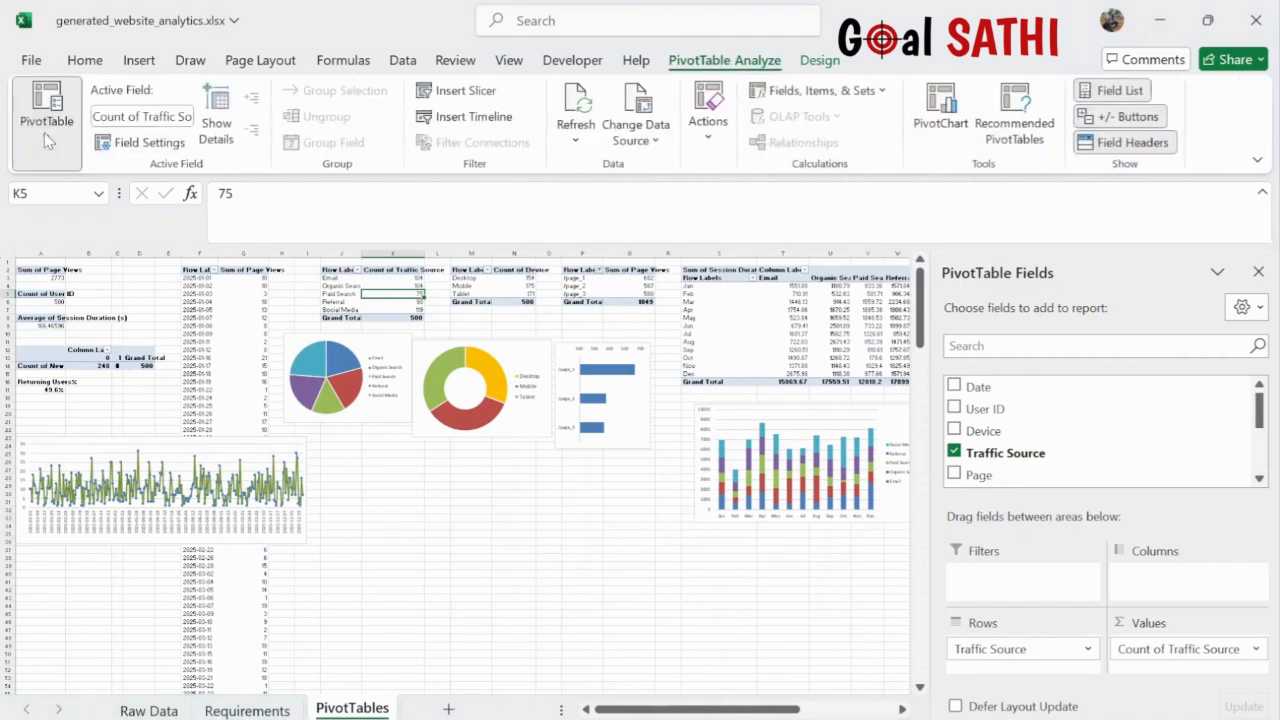
left_click(504, 279)
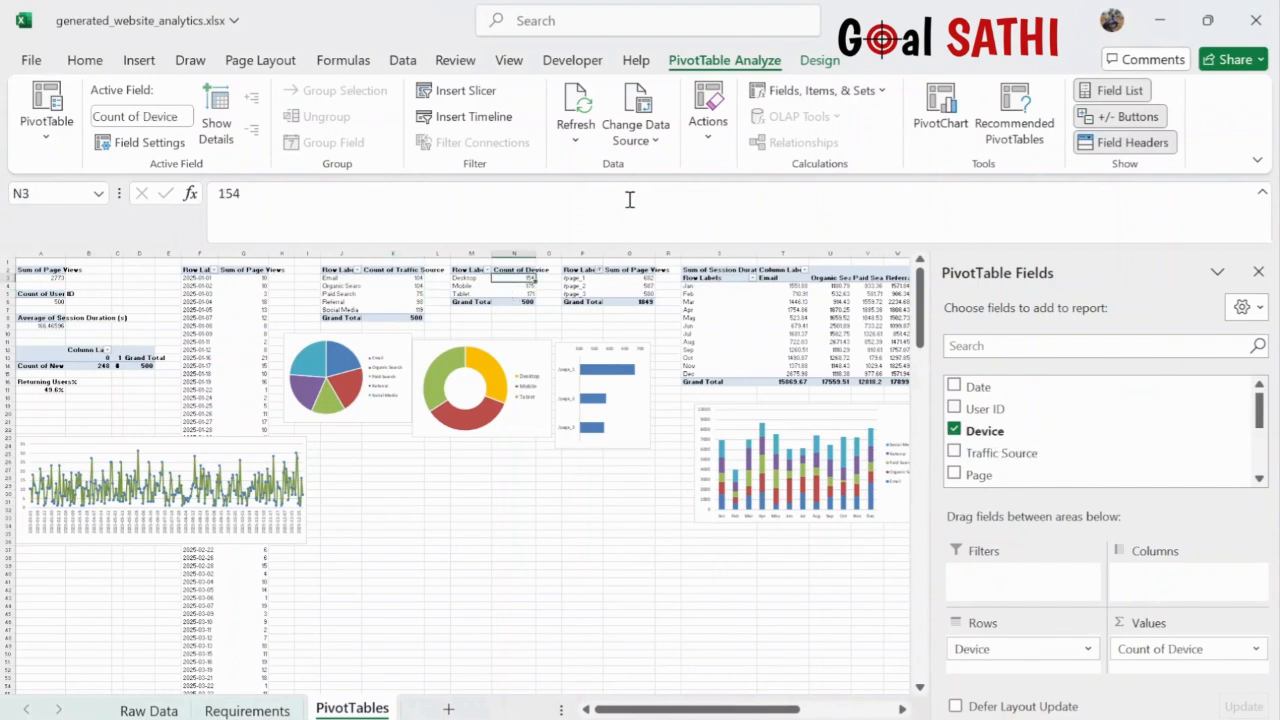
left_click(48, 138)
left_click(821, 318)
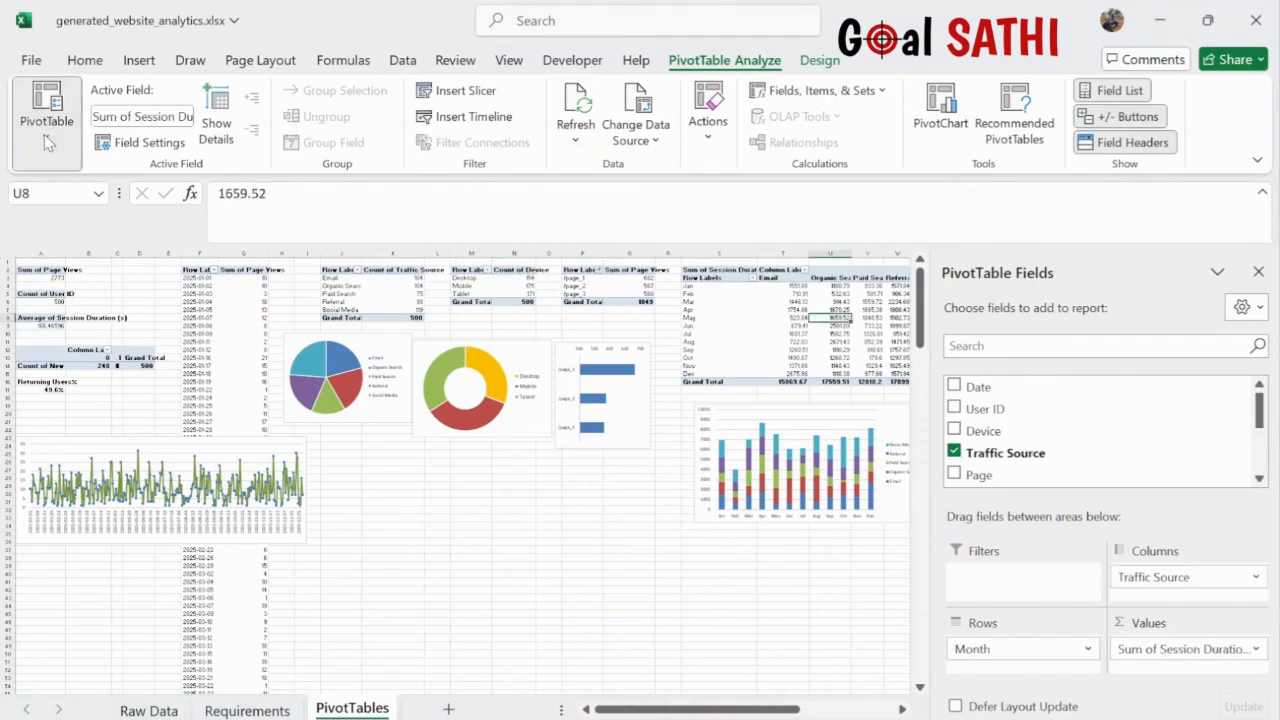
scroll(660, 350, "right", 5)
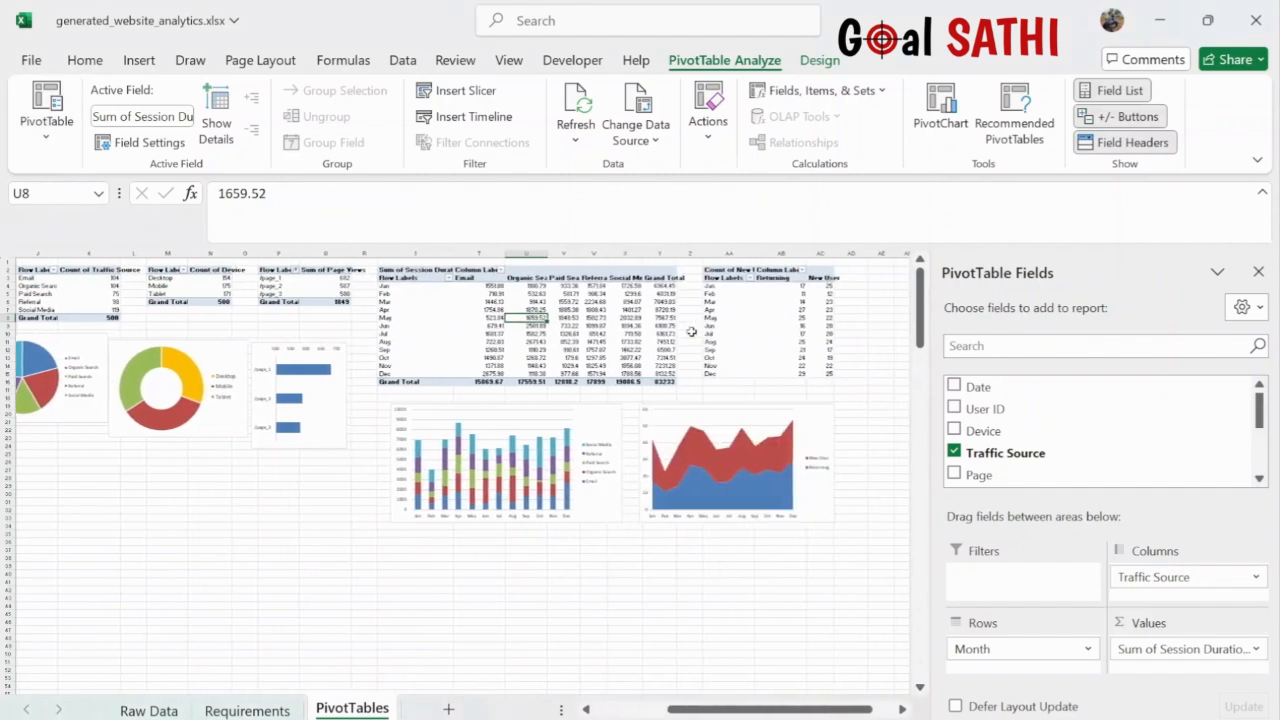
- Check the pivot values: Average of Session Duration, Count of User ID, Sum of Page Views, Count of New User
left_click(775, 318)
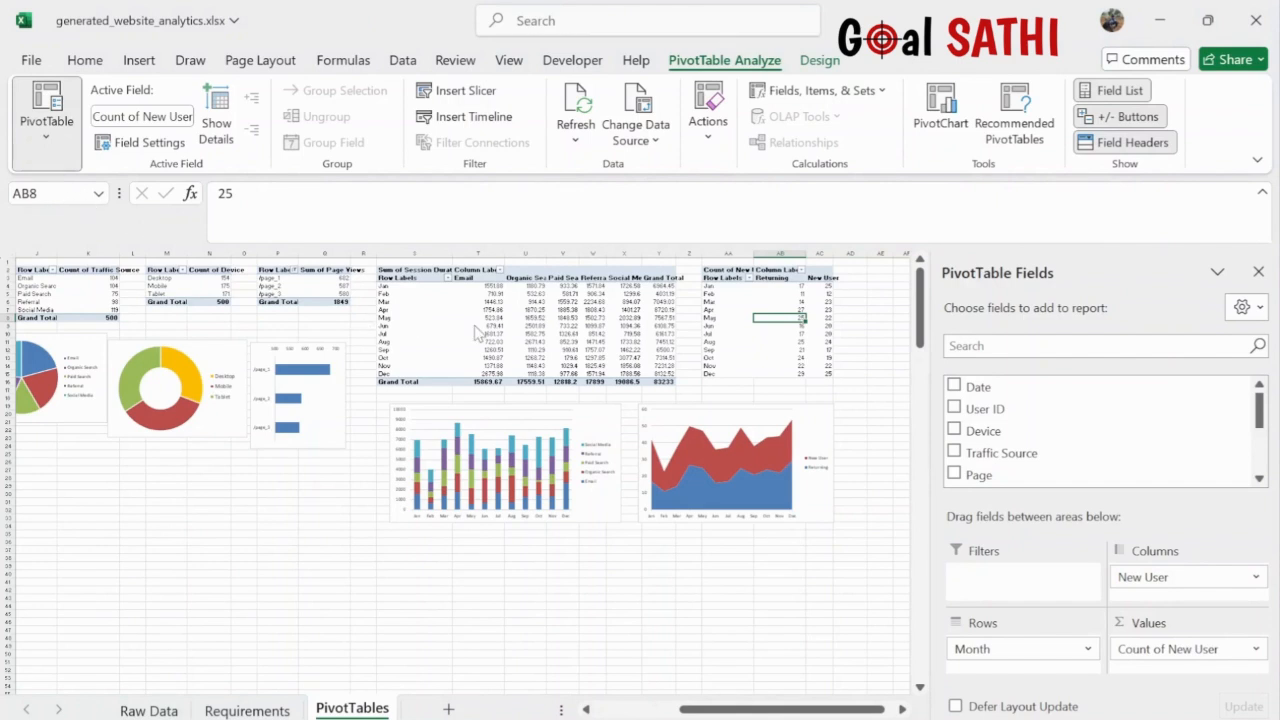
scroll(366, 320, "left", 6)
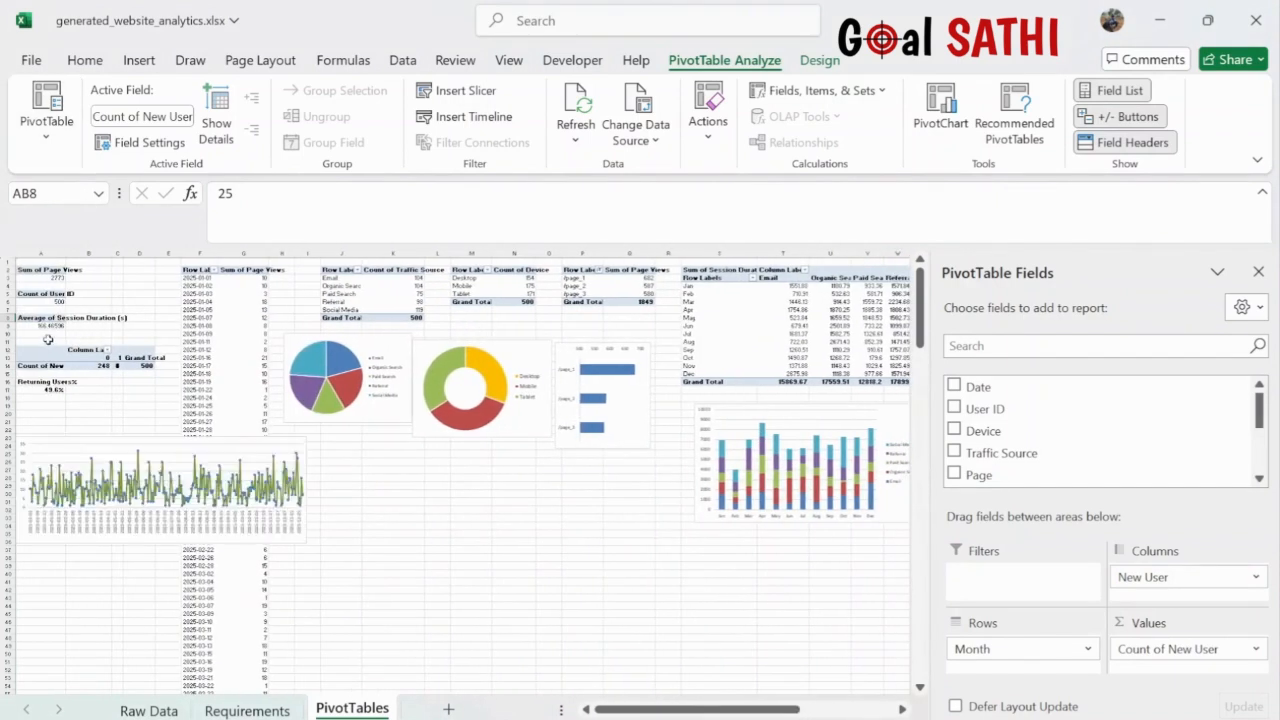
left_click(43, 325)
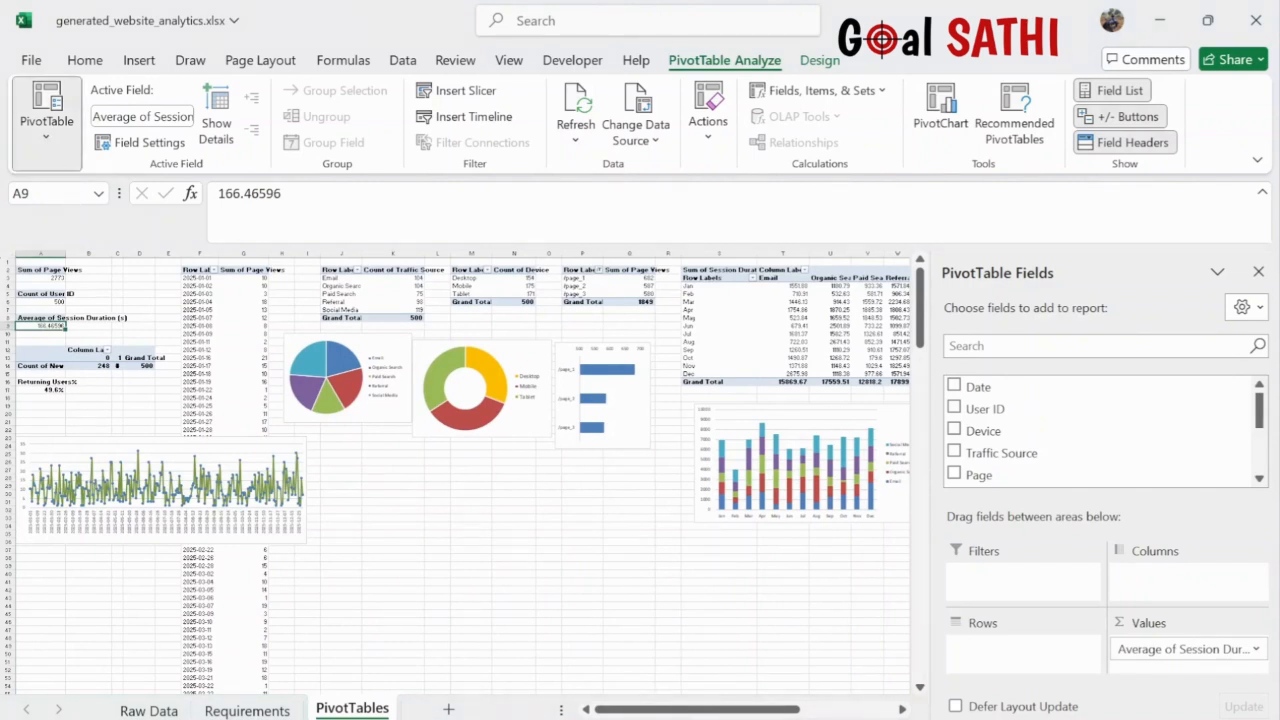
left_click(45, 301)
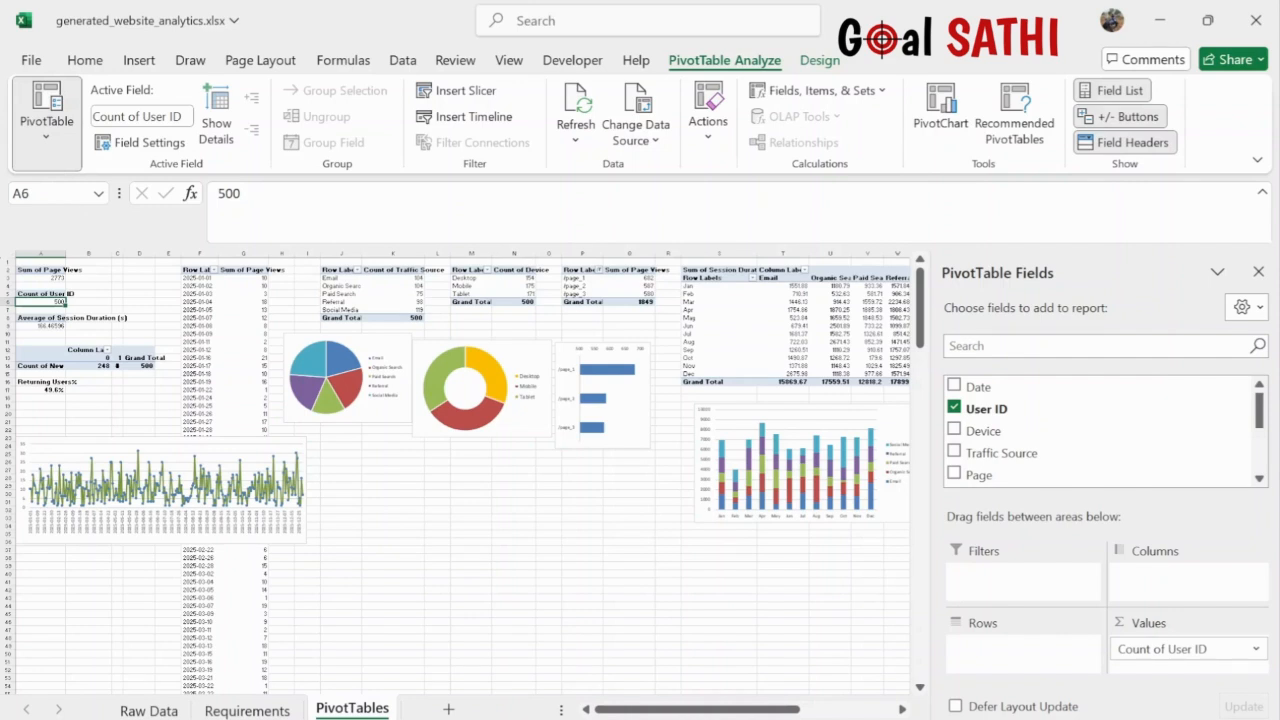
left_click(41, 278)
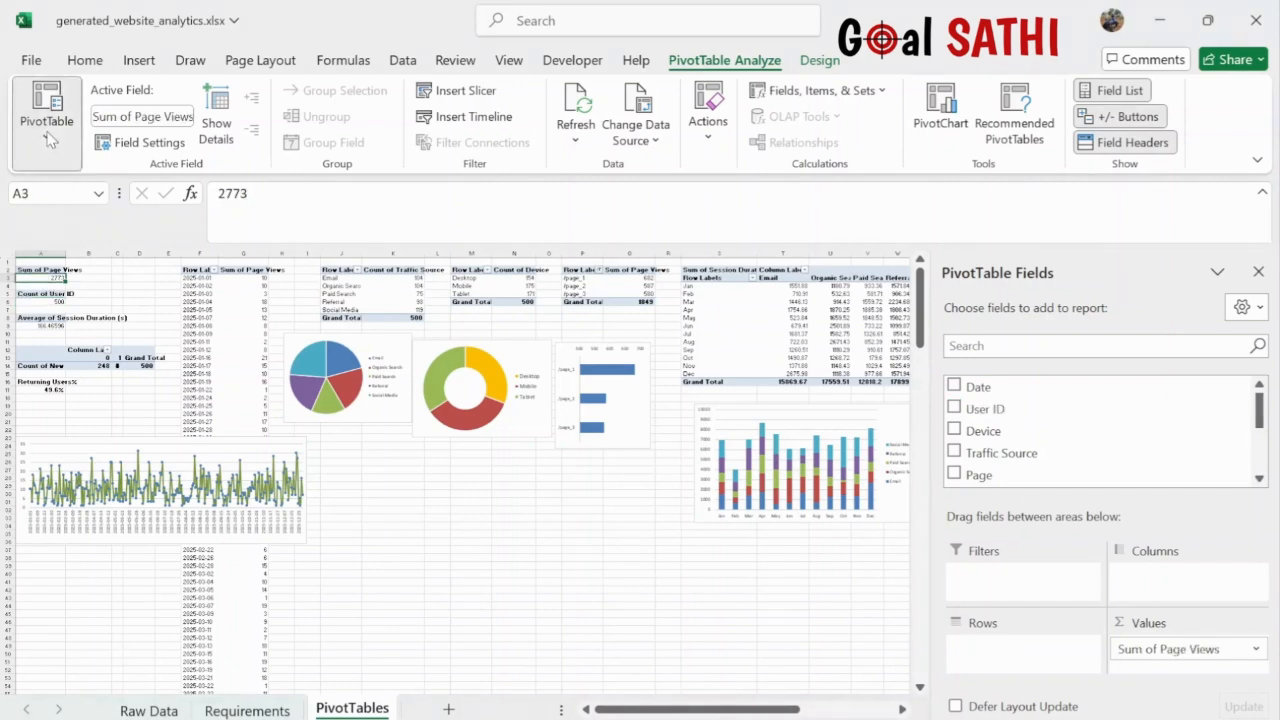
left_click(45, 358)
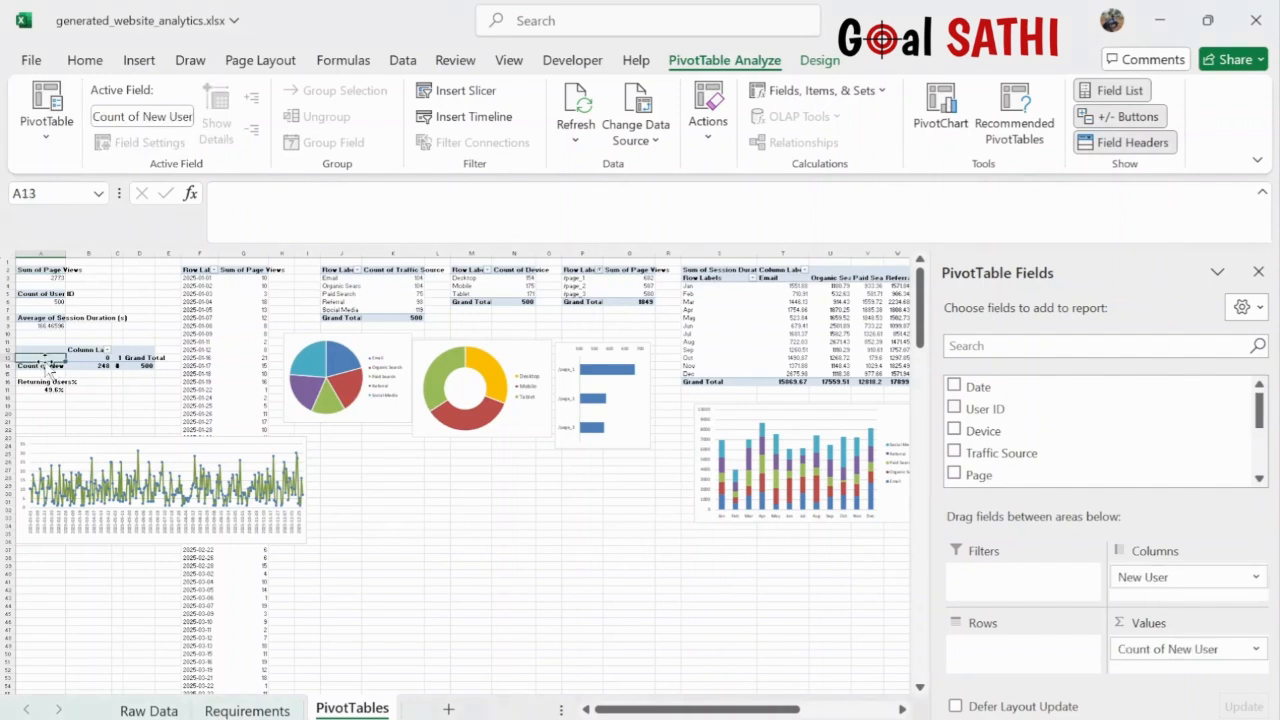
left_click(45, 366)
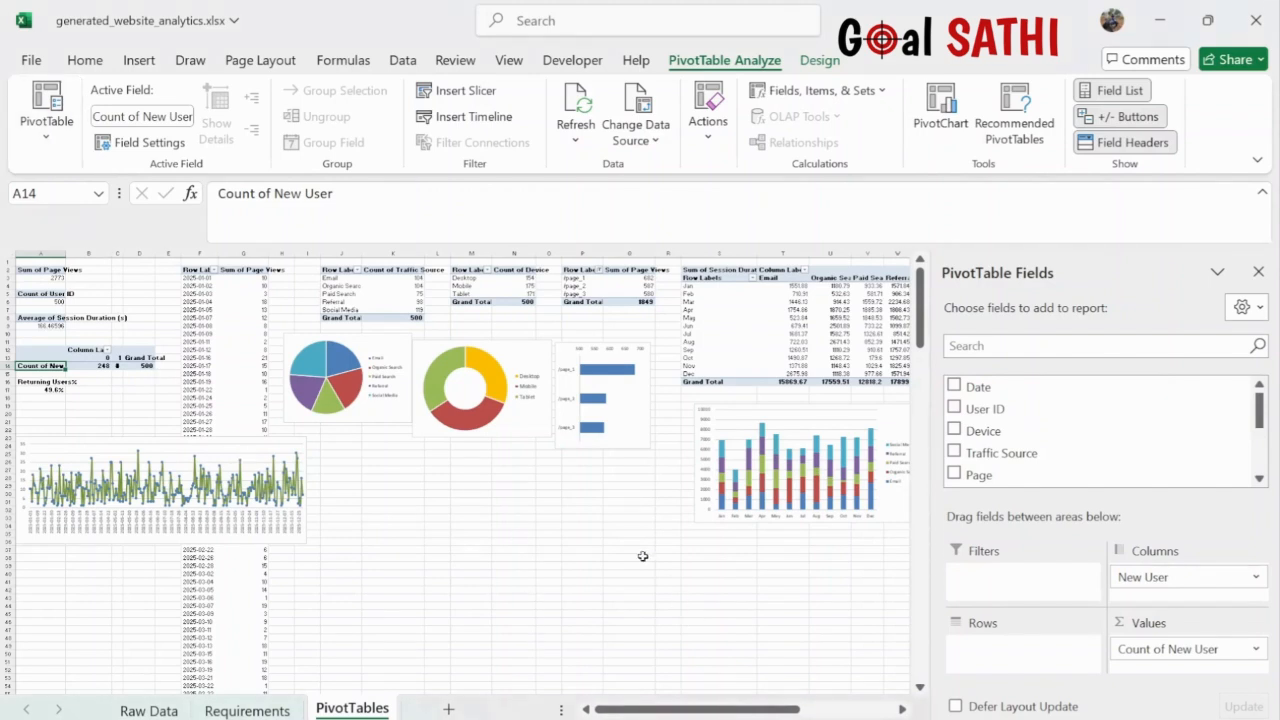
scroll(642, 556, "right", 4)
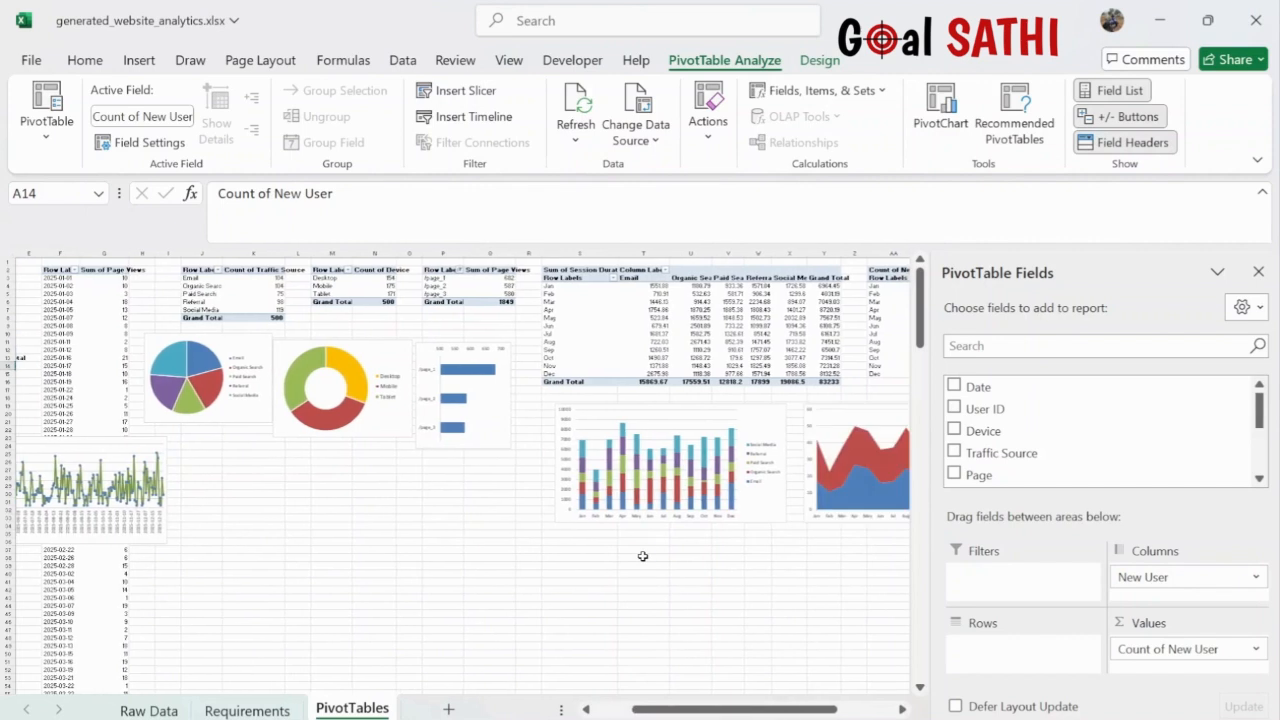
- Save the workbook and add a new blank worksheet after PivotTables
key("ctrl+s")
scroll(319, 556, "left", 4)
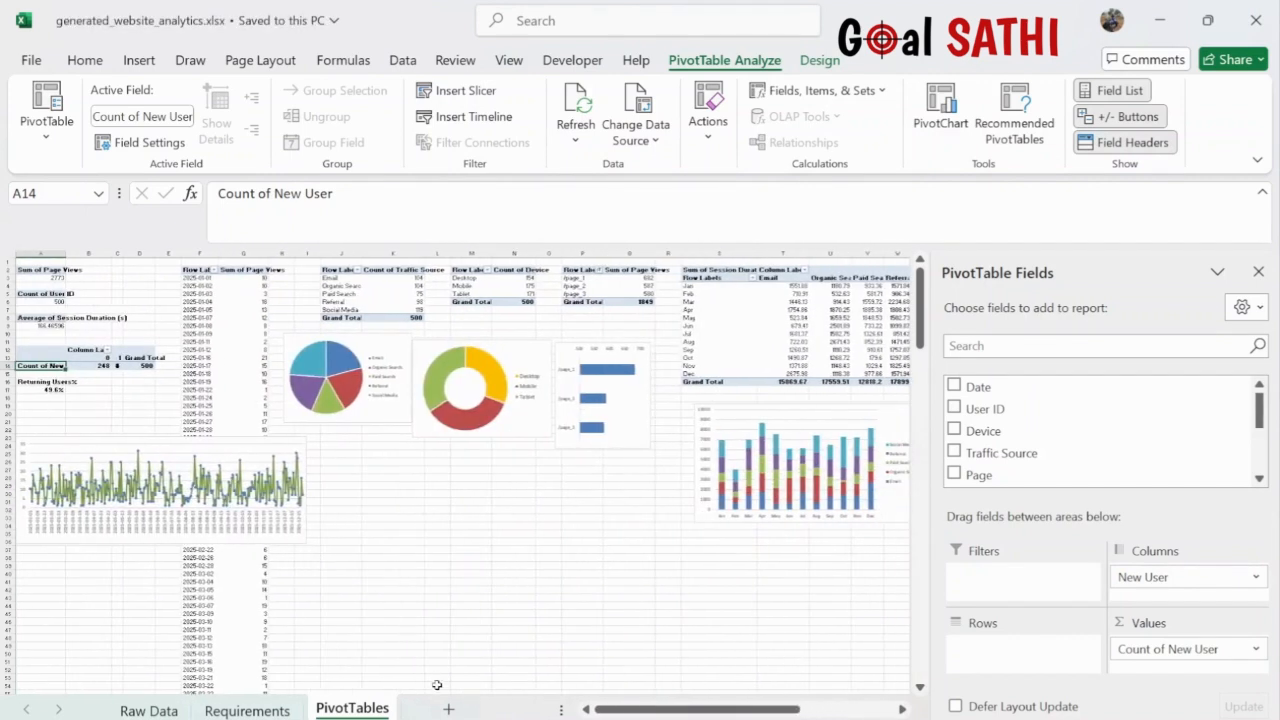
left_click(449, 709)
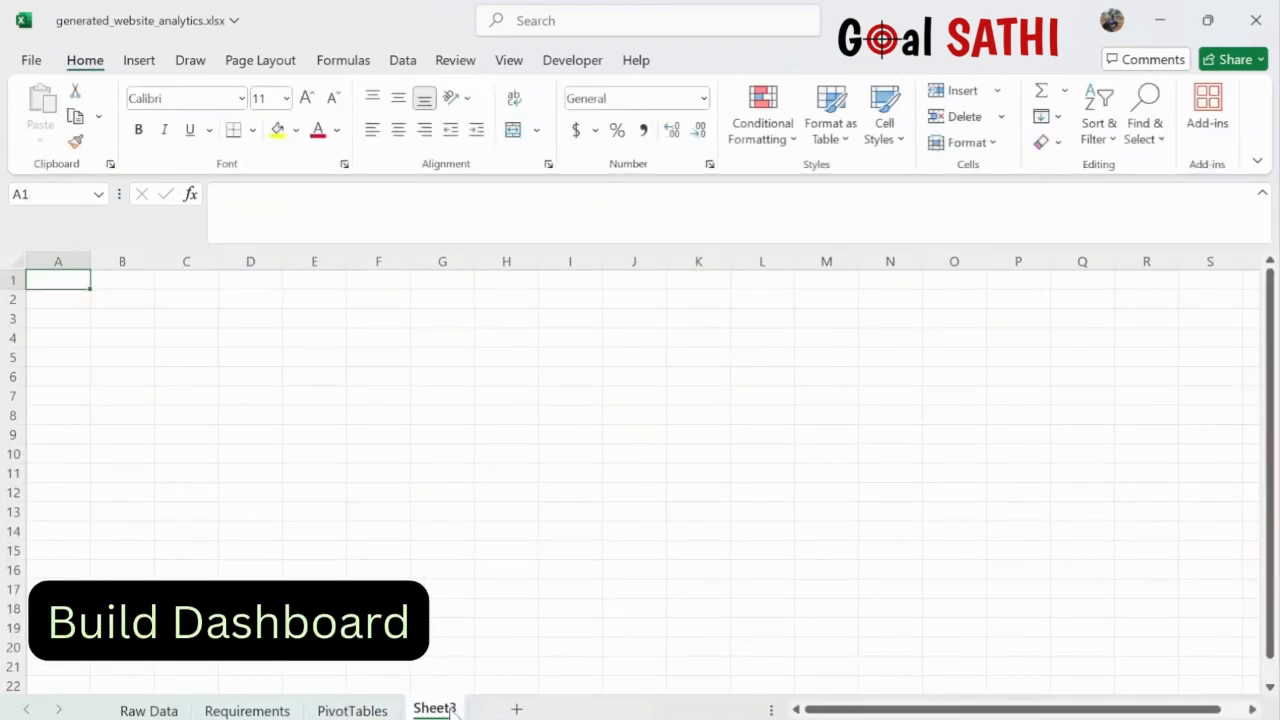
- Rename Sheet3 to 'Dashboard' and bring up the Insert commands
double_click(434, 708)
key("BackSpace")
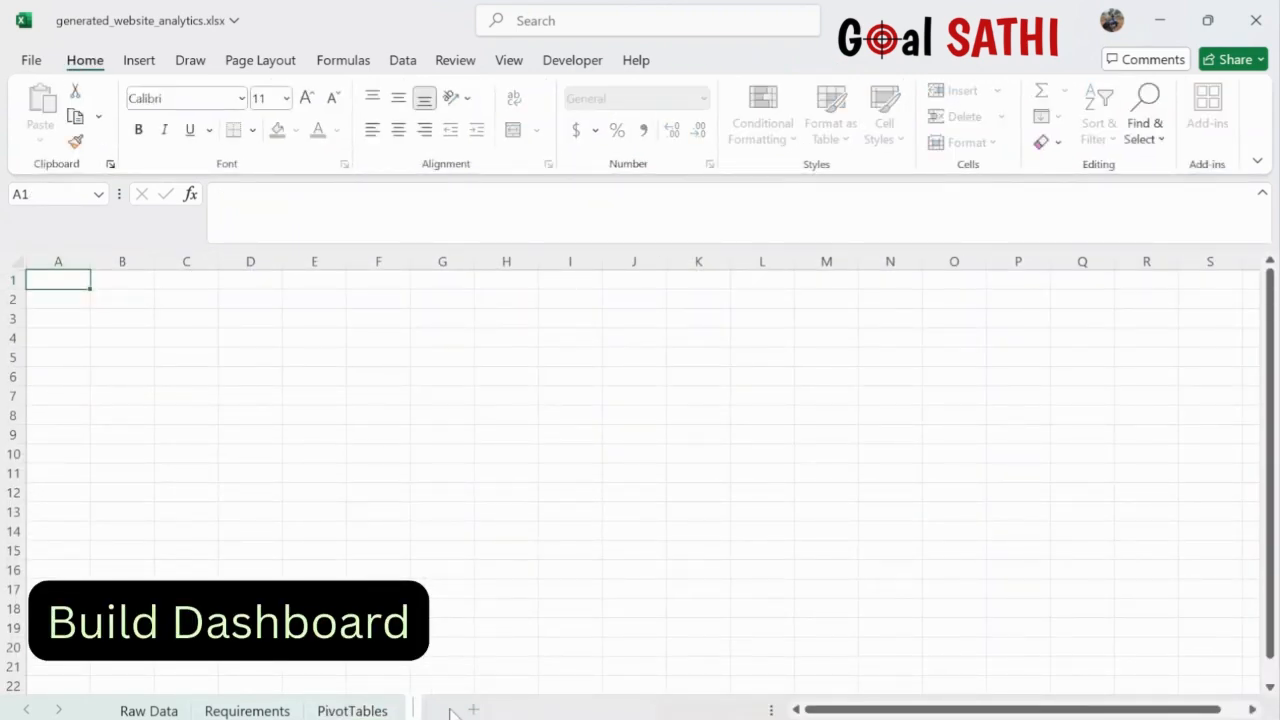
type("Dashboard")
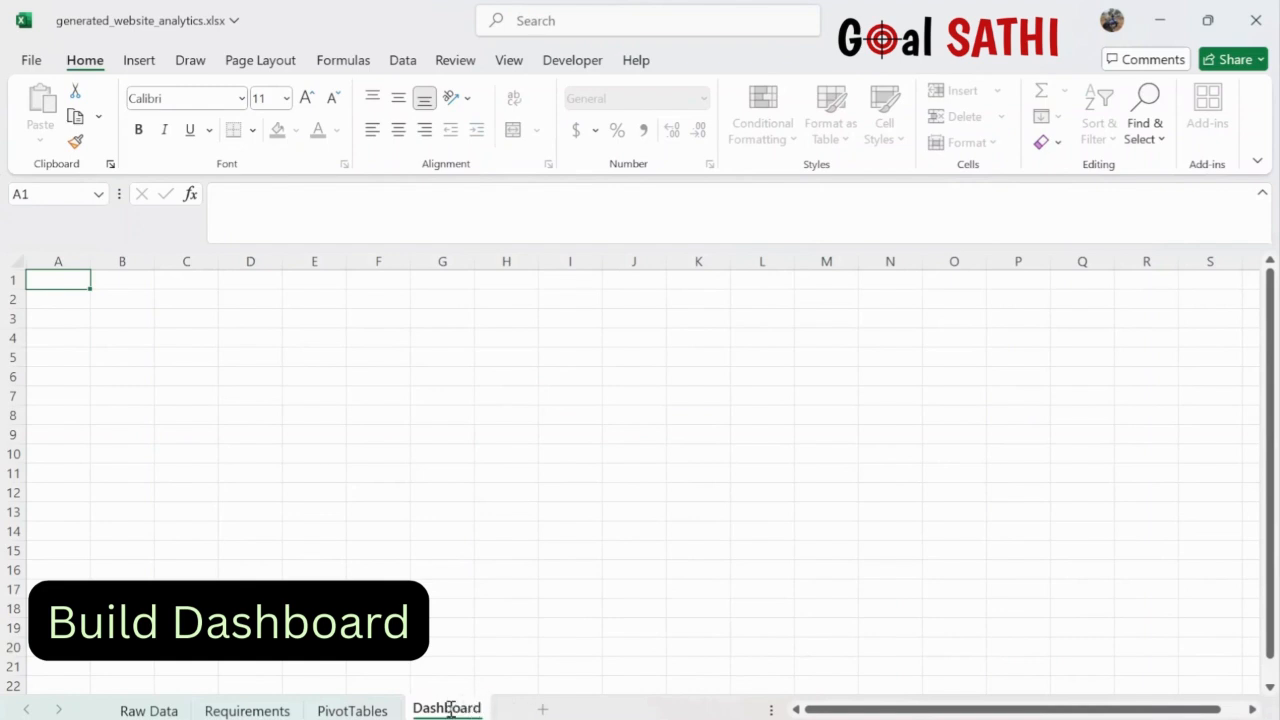
key("Return")
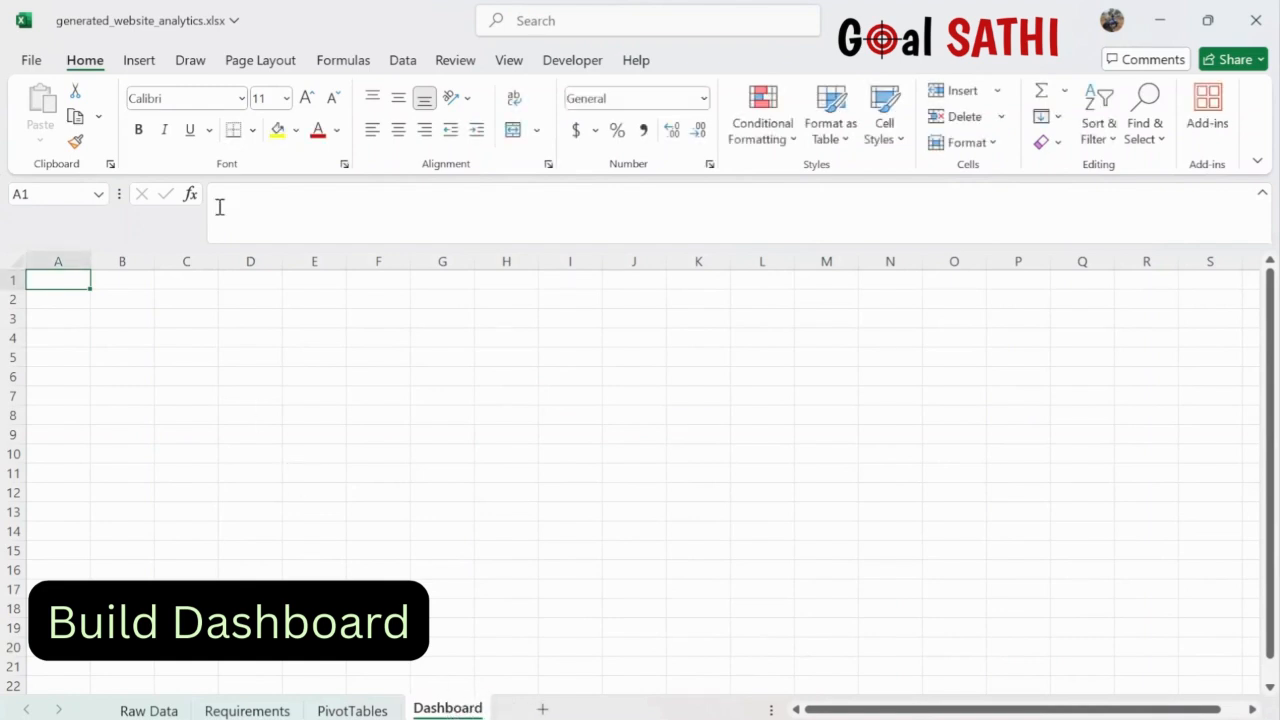
left_click(138, 62)
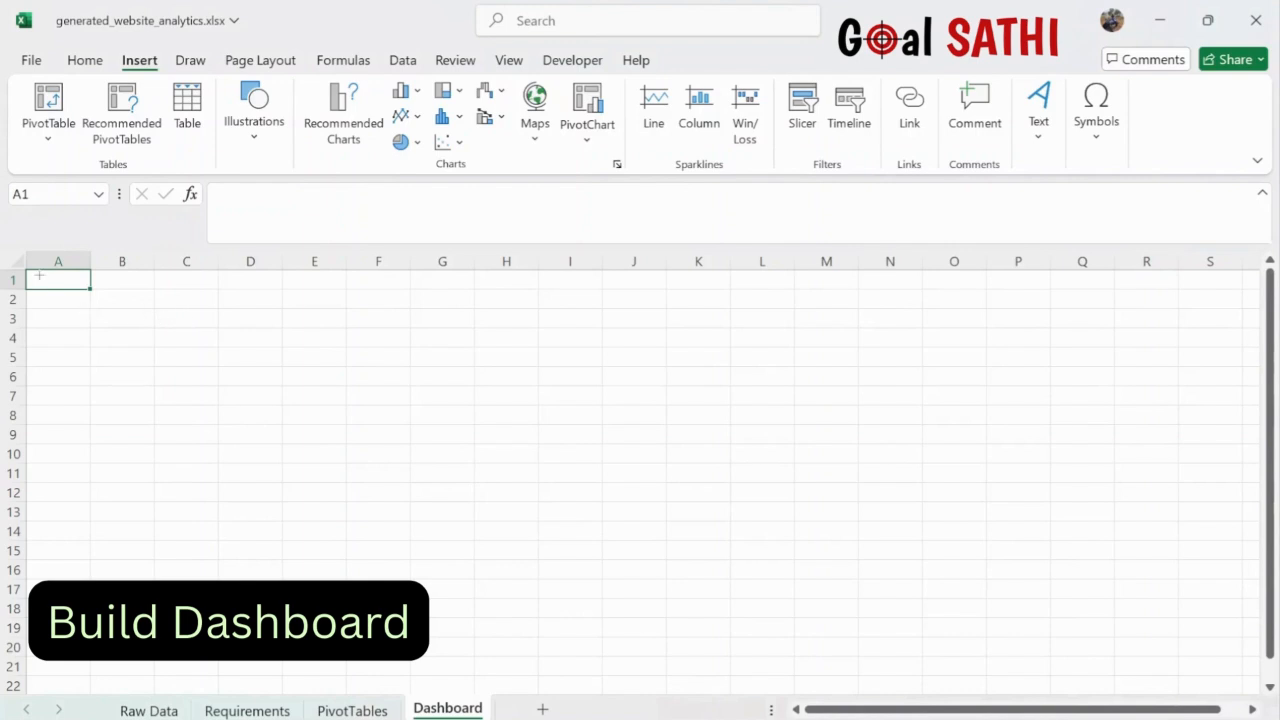
- Draw a rounded rectangle panel from A1 to about row 23 and reduce its corner rounding
mouse_move(39, 275)
left_mouse_down()
mouse_move(909, 671)
mouse_move(883, 677)
left_mouse_up()
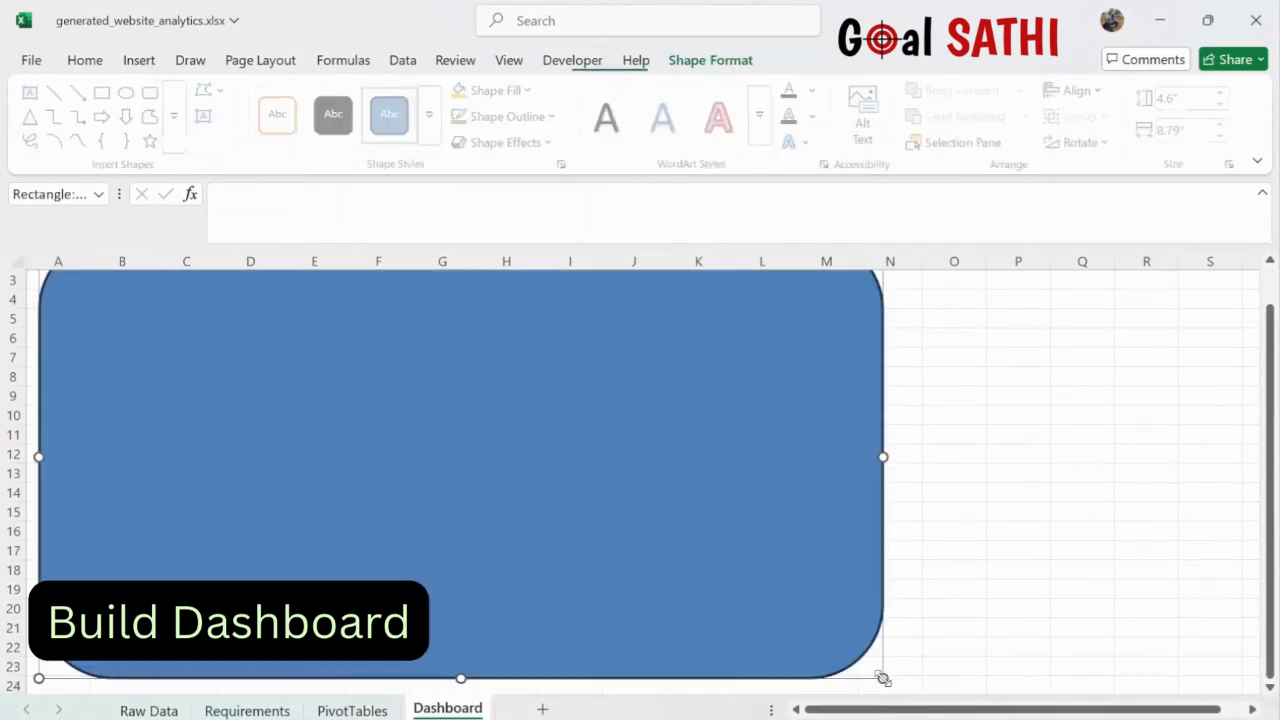
scroll(1034, 538, "down", 2)
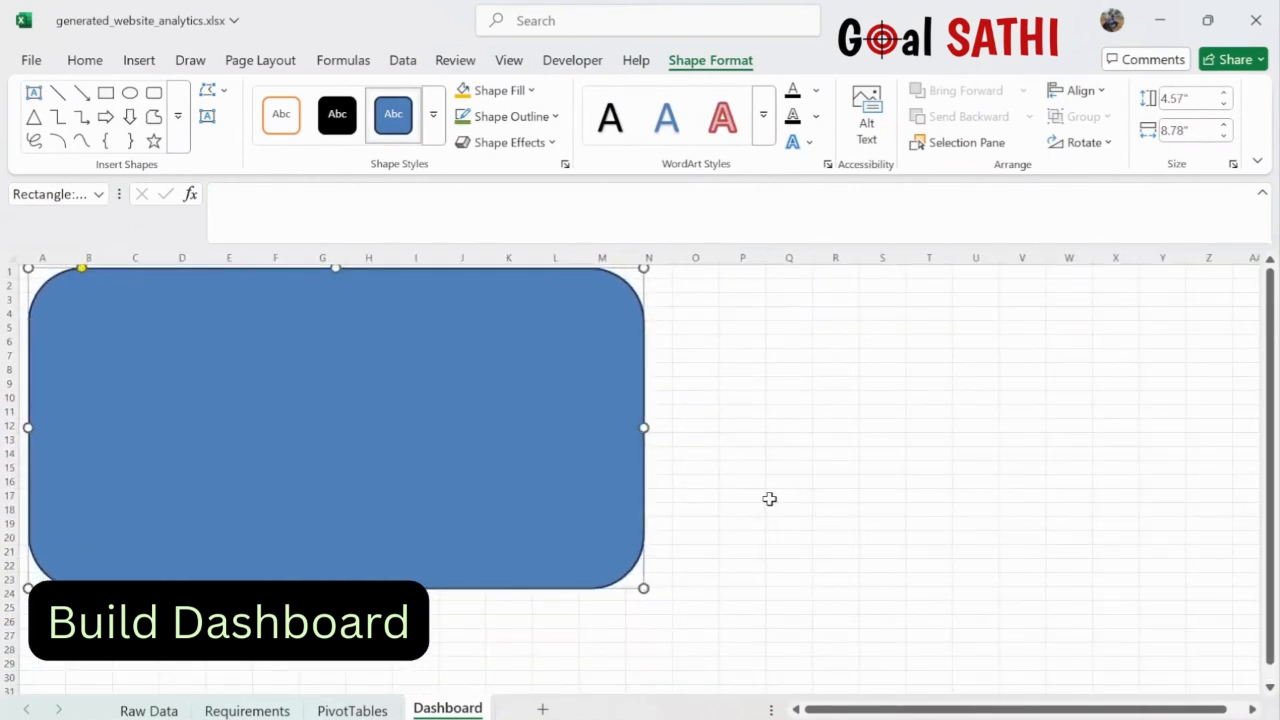
scroll(900, 470, "up", 3)
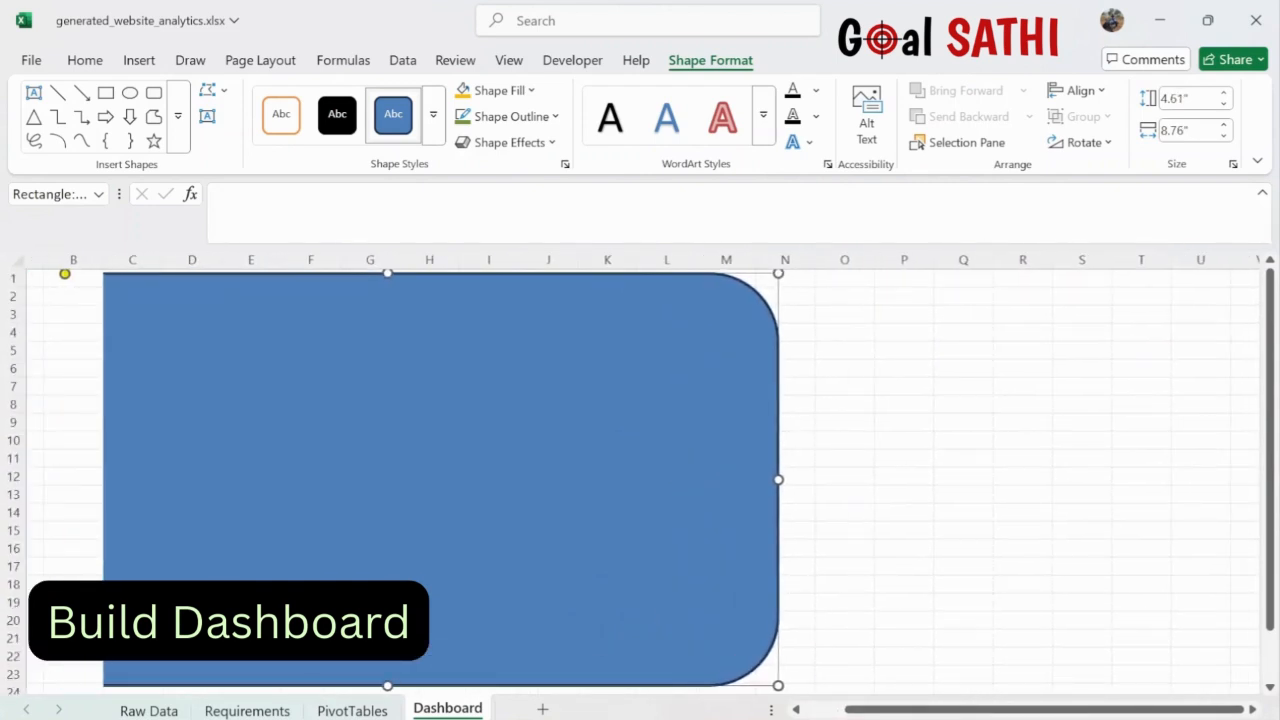
scroll(623, 436, "left", 1)
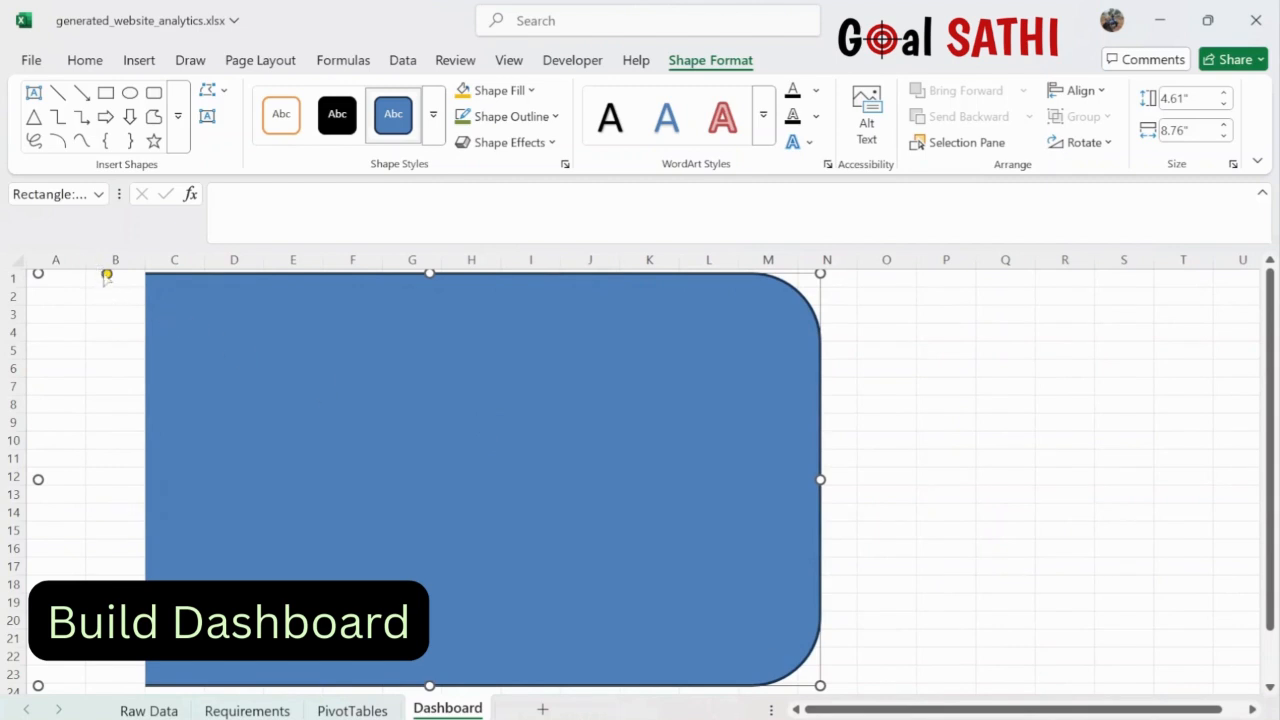
left_click_drag(106, 276, 58, 280)
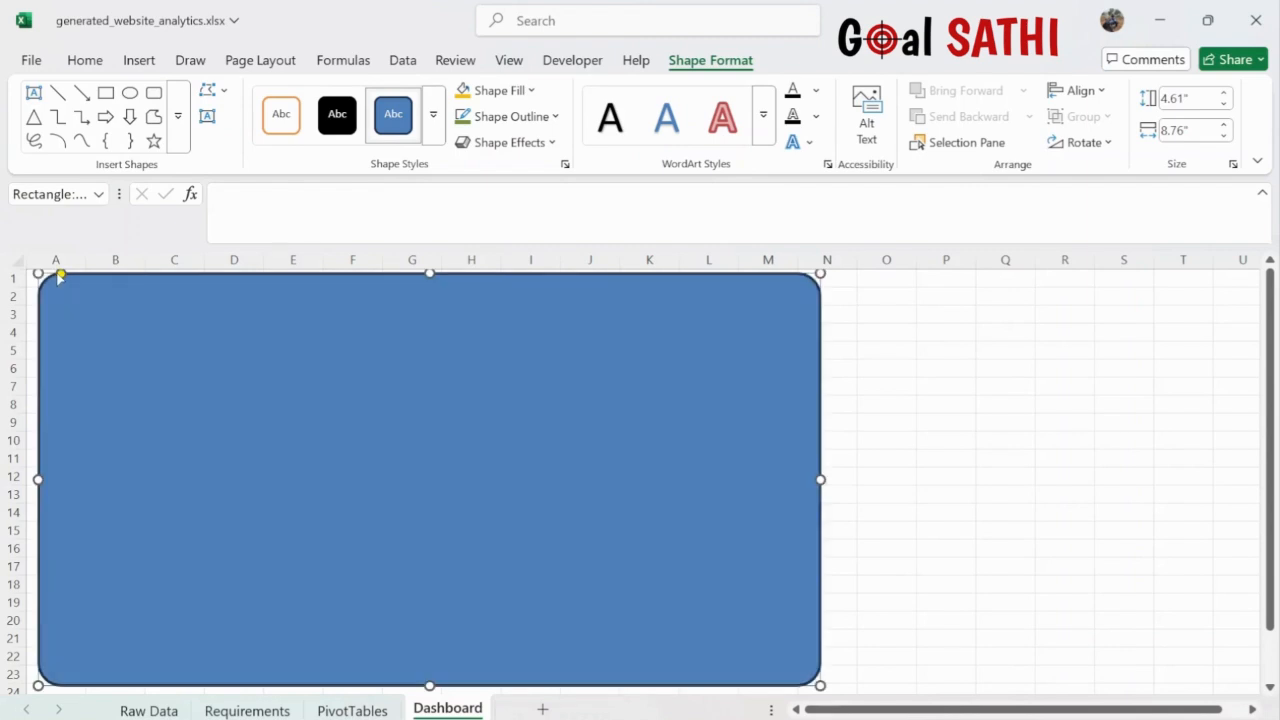
- Fill the large panel with dark teal and give it no outline
left_click(532, 90)
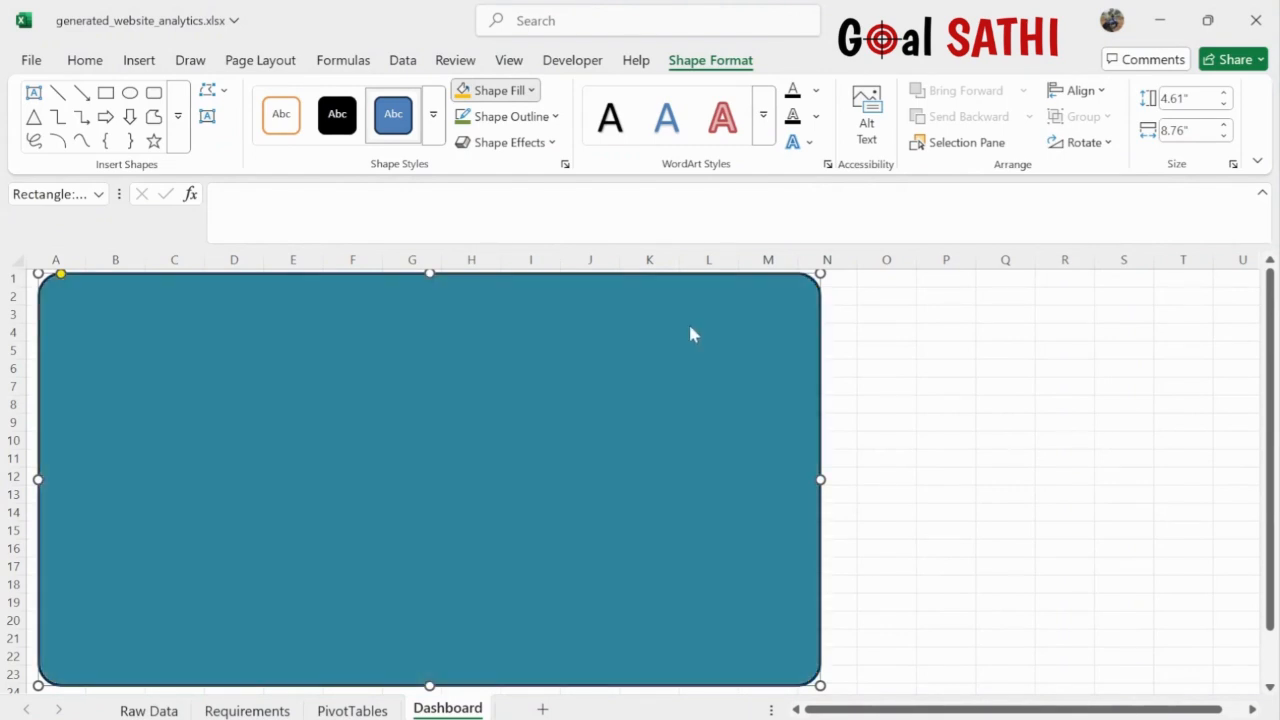
left_click(690, 333)
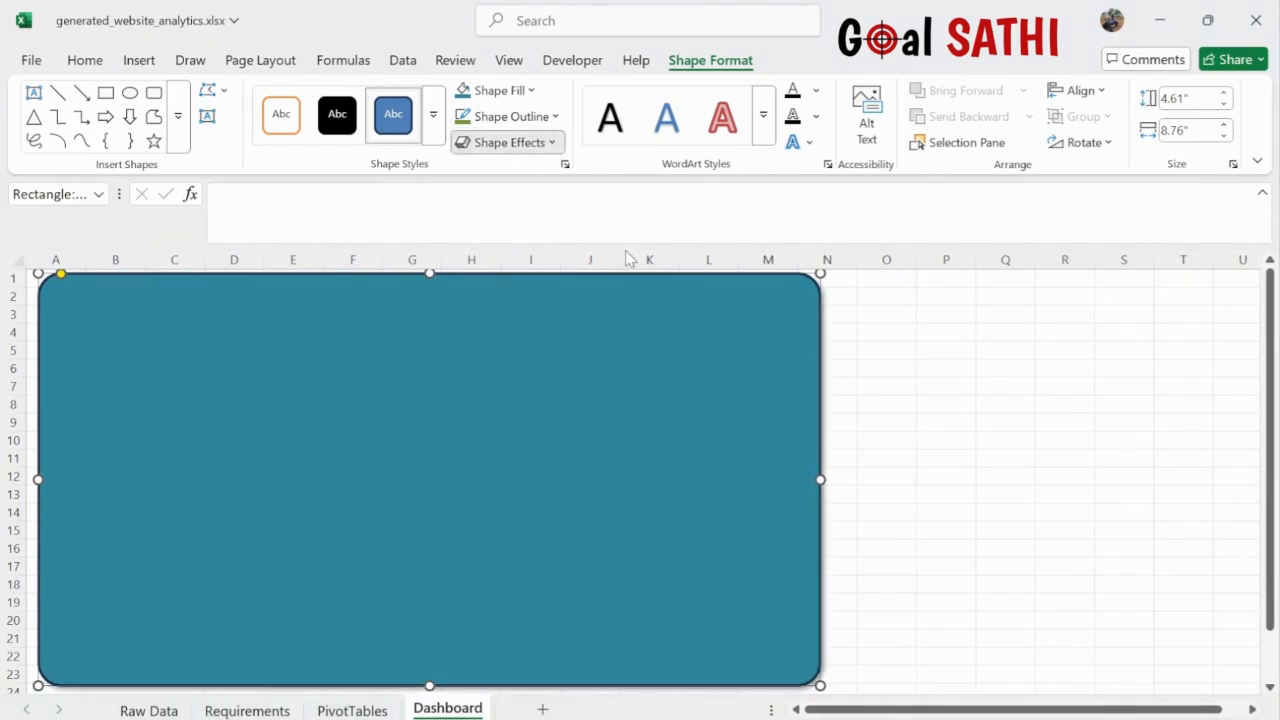
left_click(553, 120)
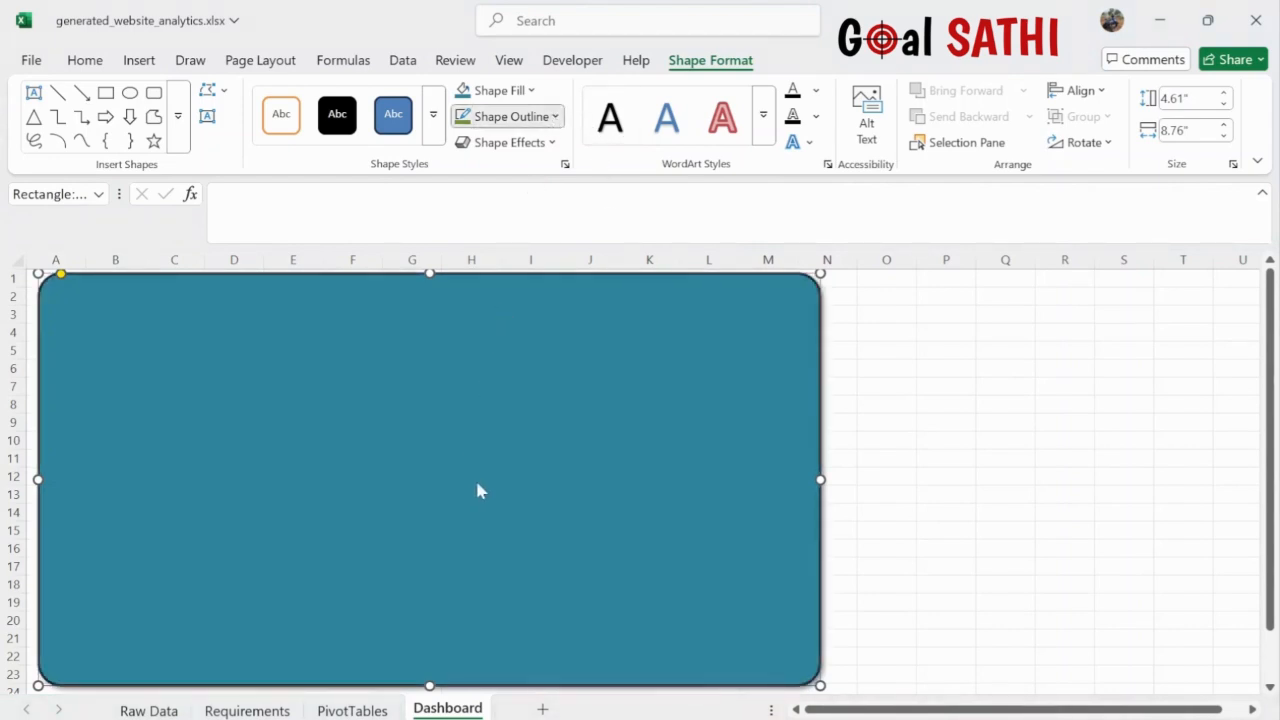
left_click(958, 453)
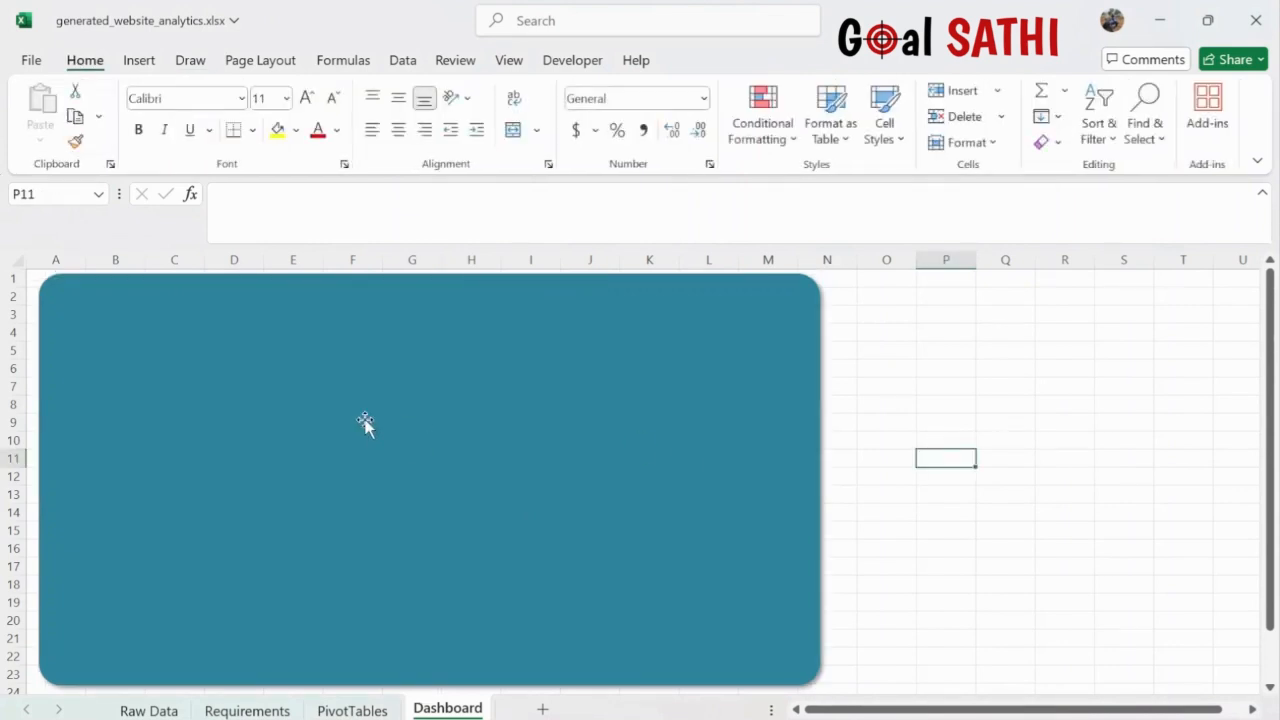
- Draw a light blue rounded header bar across the panel's top and duplicate it
left_click(139, 62)
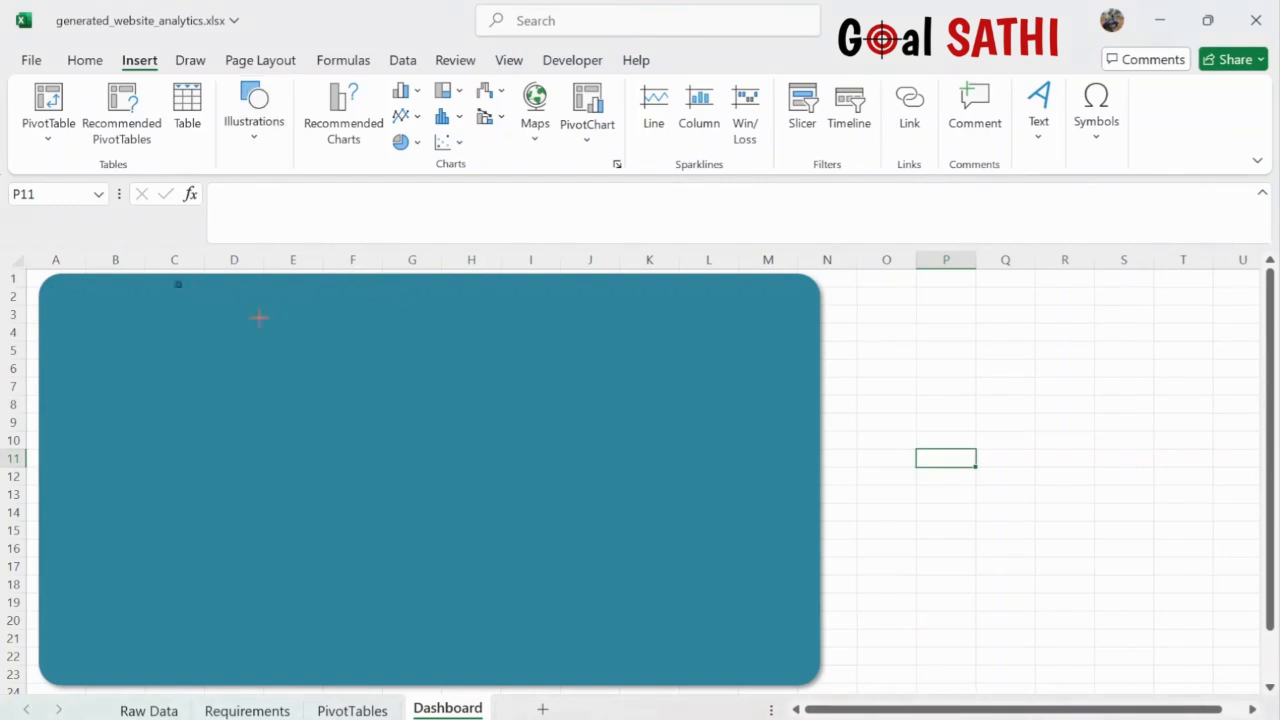
mouse_move(176, 283)
left_mouse_down()
mouse_move(640, 334)
mouse_move(703, 323)
left_mouse_up()
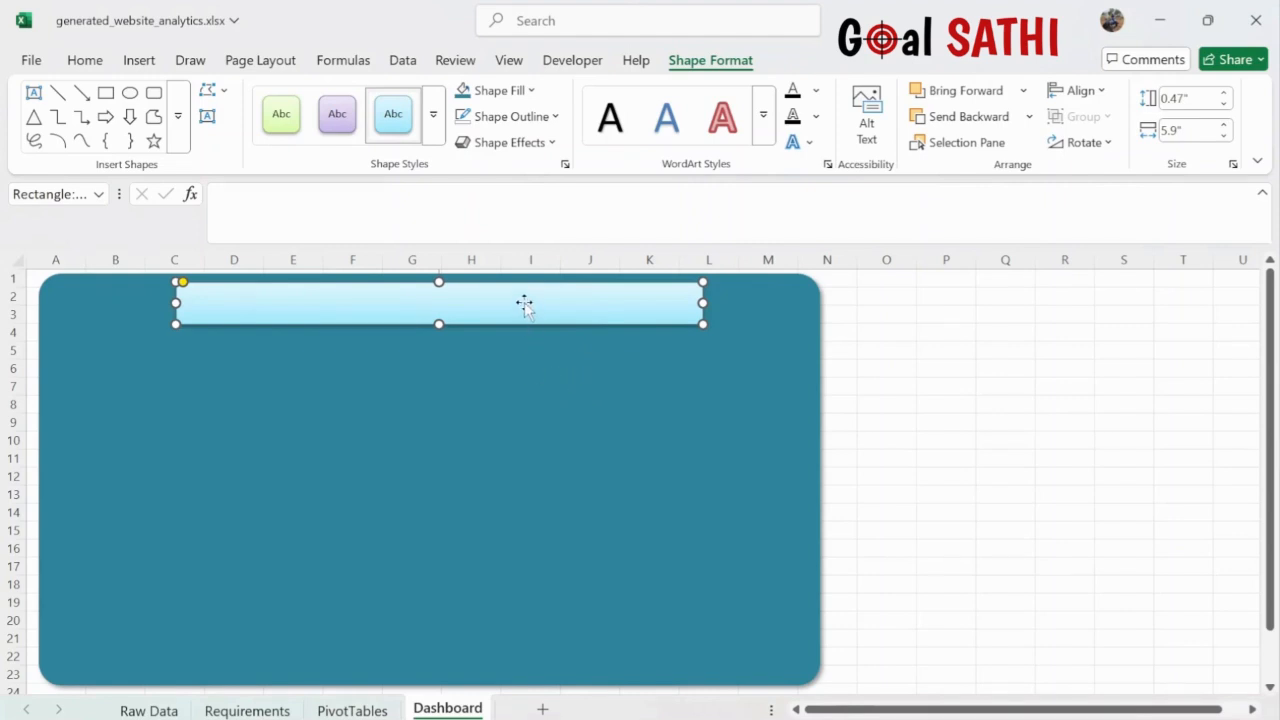
left_click(580, 410)
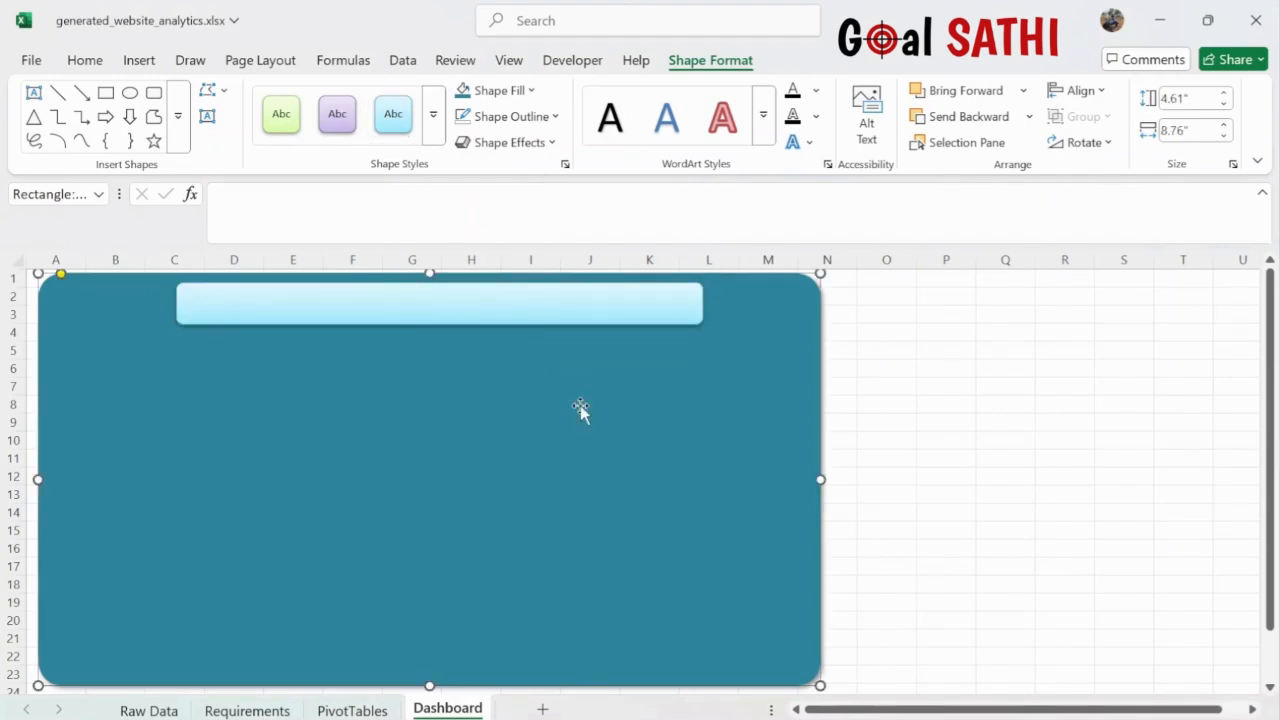
left_click(516, 304)
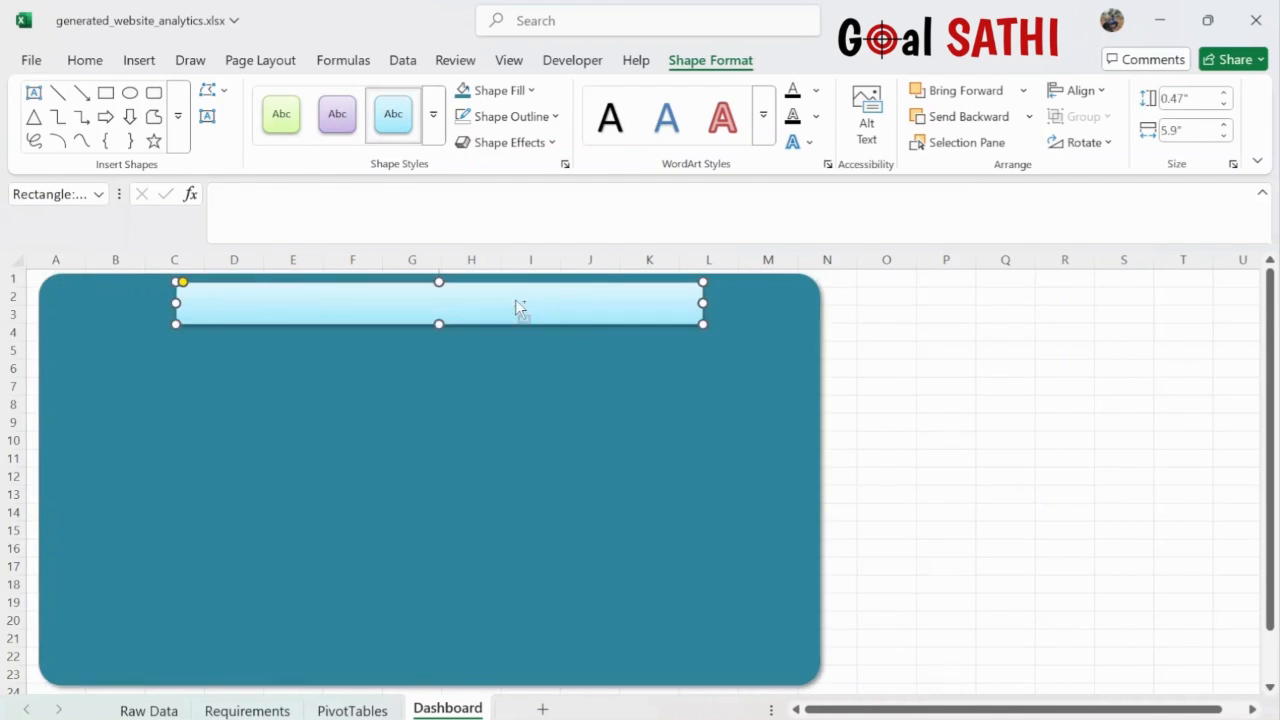
key("ctrl+d")
- Shrink the copy into a small box below, and move the header bar to column A, making it taller
left_click_drag(520, 320, 420, 372)
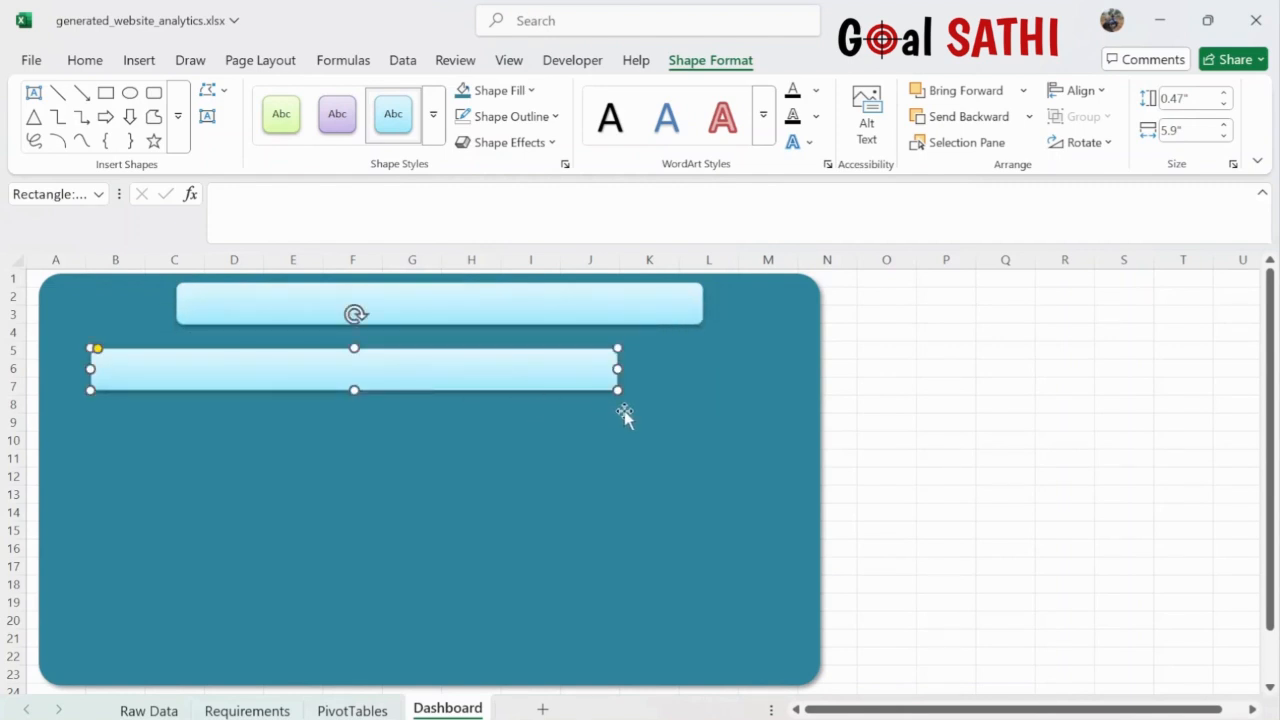
left_click_drag(617, 391, 117, 368)
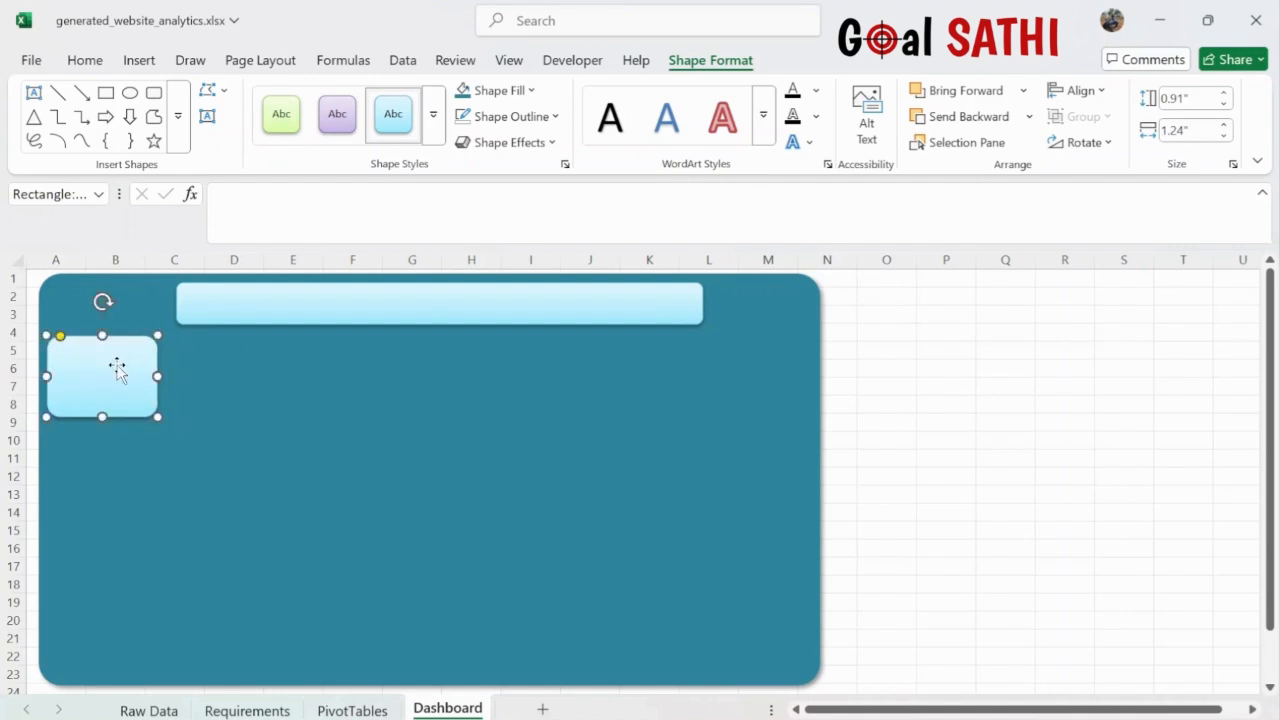
left_click(326, 308)
left_click_drag(326, 308, 197, 305)
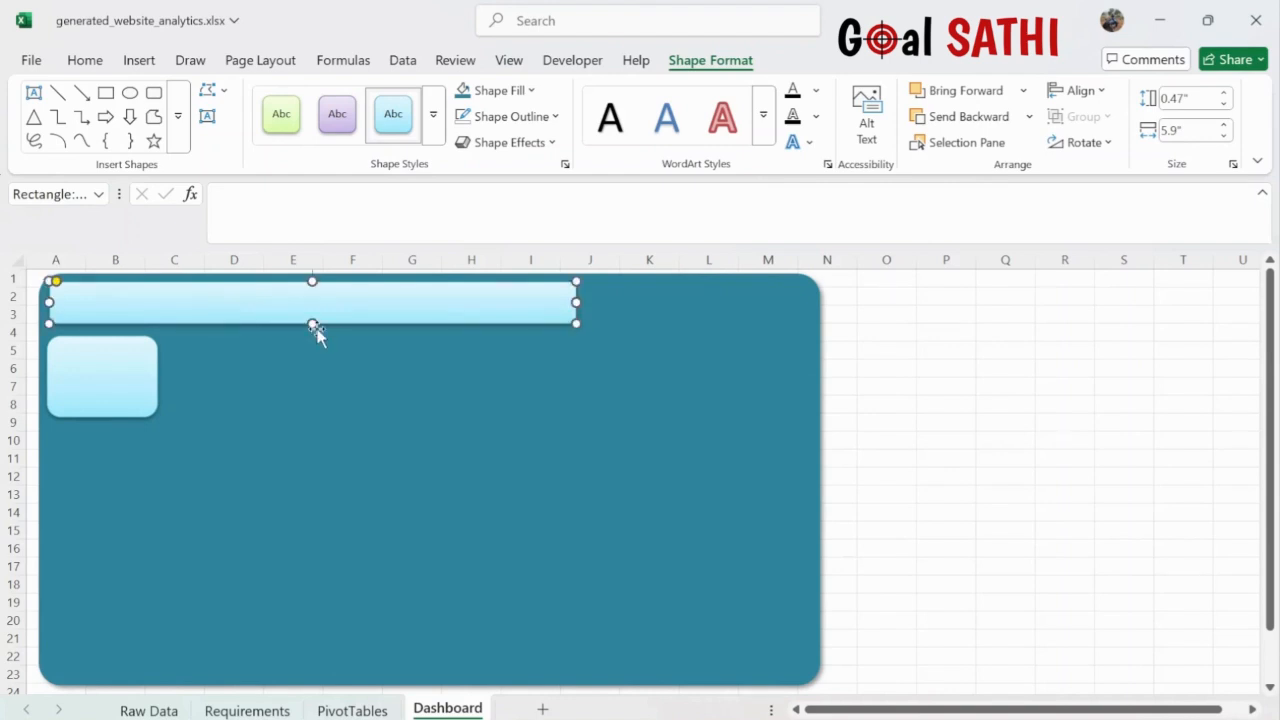
left_click_drag(312, 322, 311, 343)
left_click_drag(106, 374, 101, 398)
- Shorten the header bar to end near column G, then return to the PivotTables sheet
left_click(509, 310)
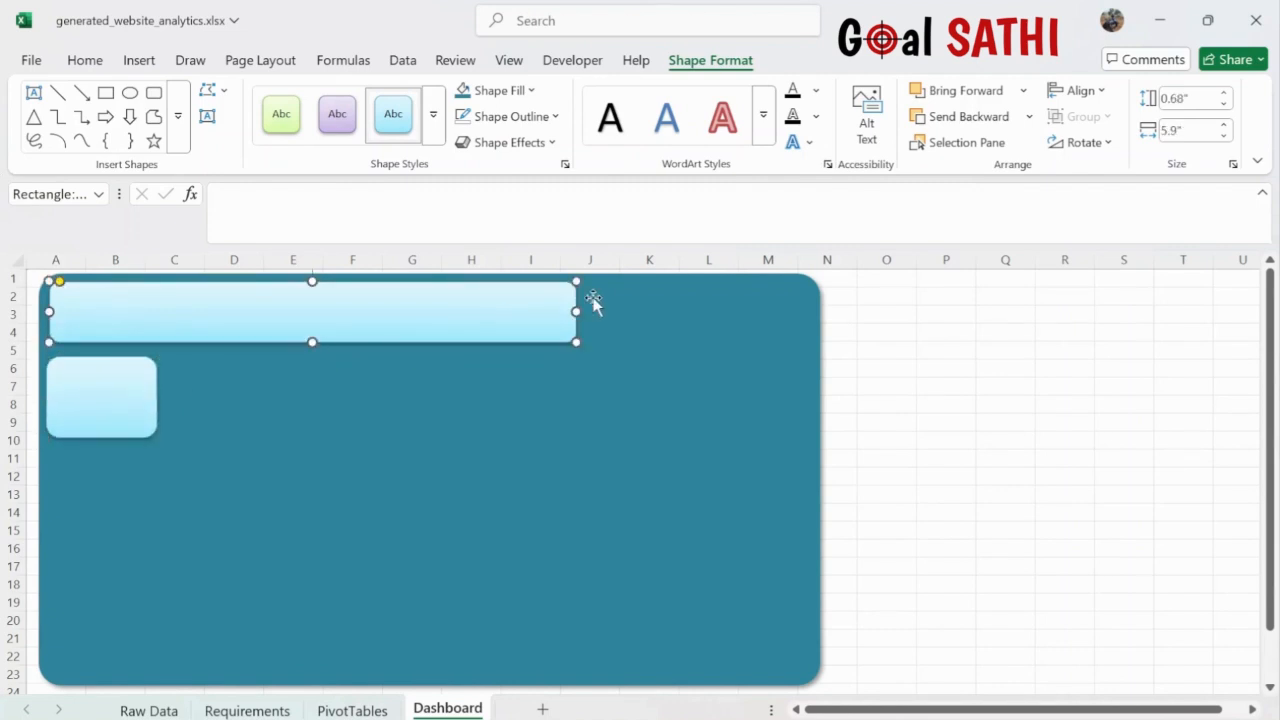
left_click_drag(576, 311, 401, 303)
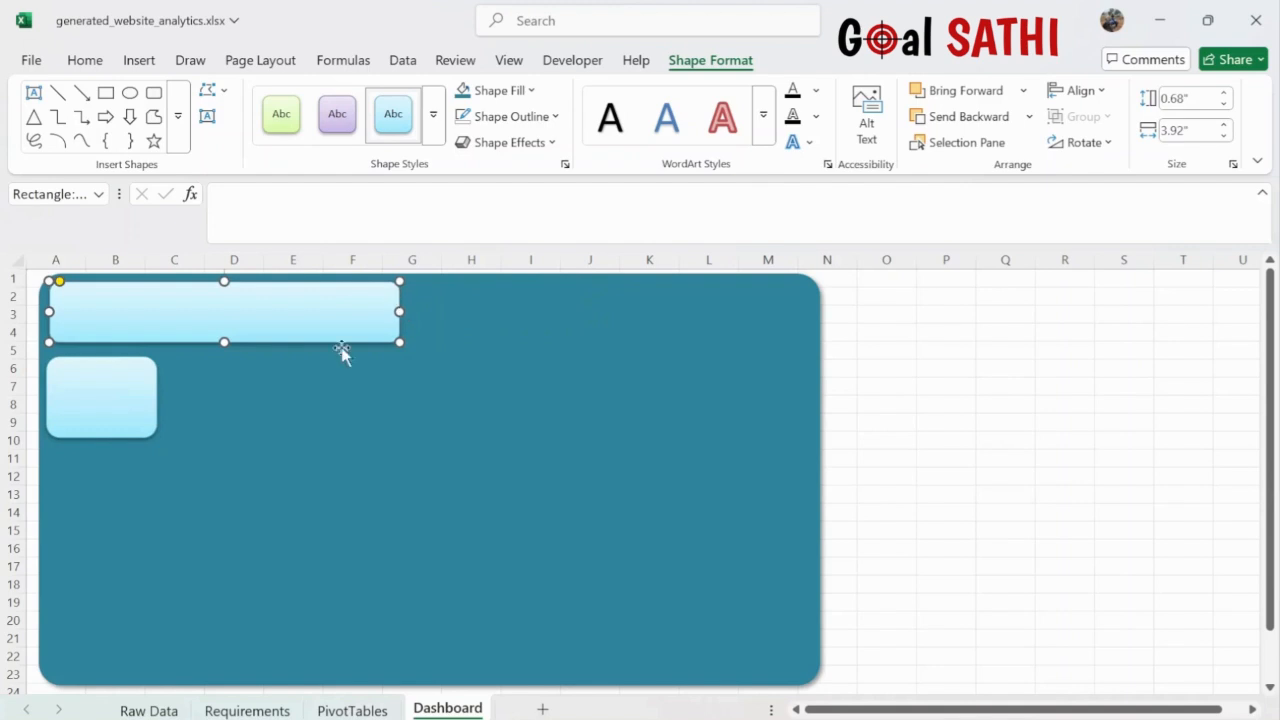
left_click(122, 400)
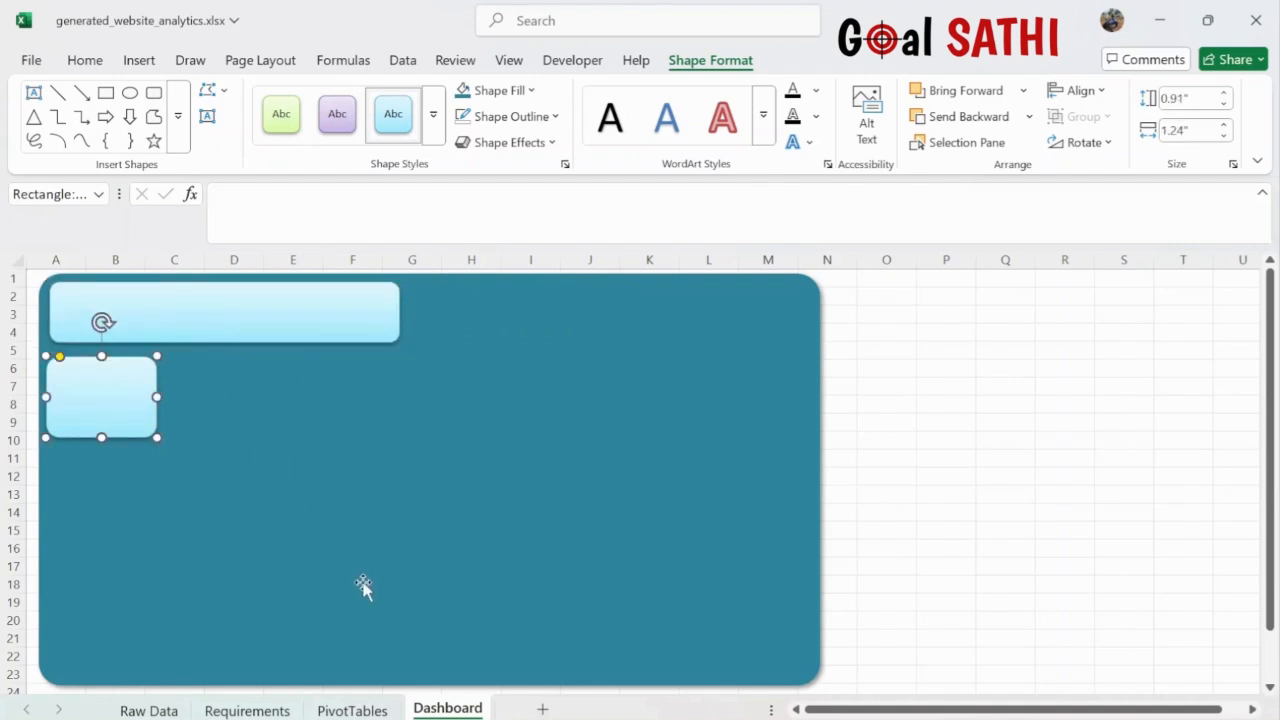
left_click(352, 709)
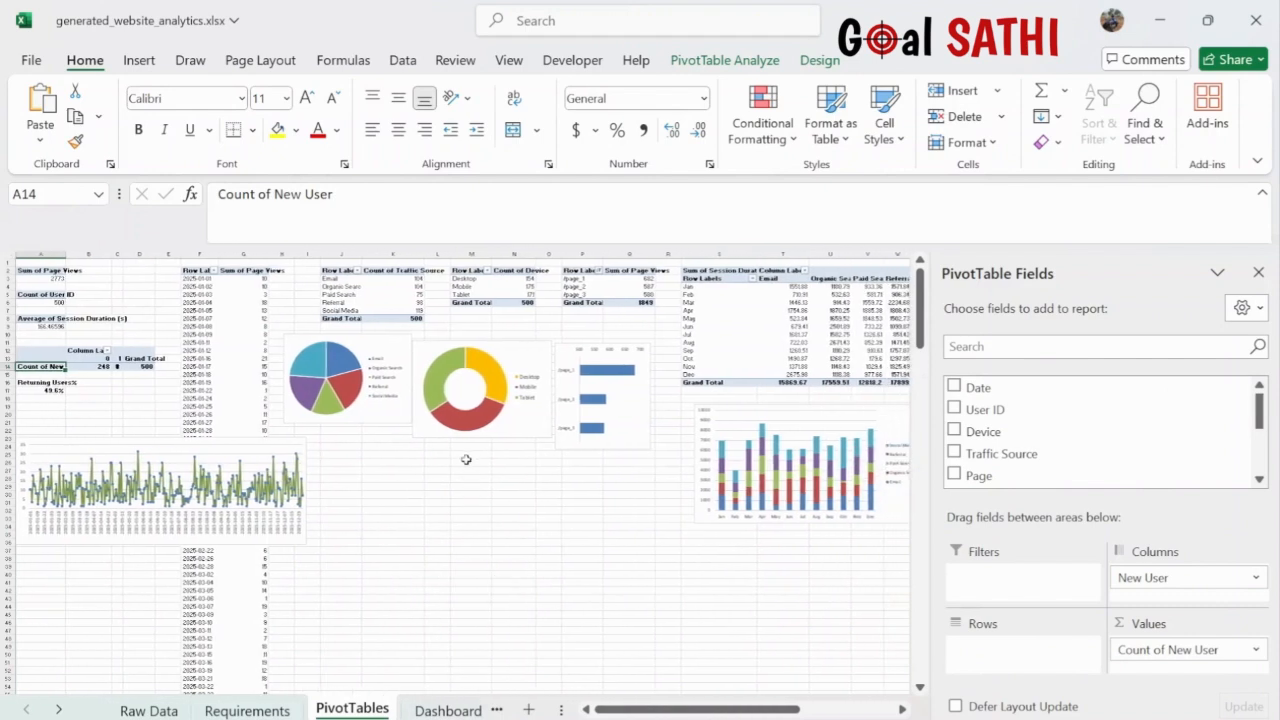
- Insert a Month slicer for the page-views-by-Date pivot table
left_click(238, 324)
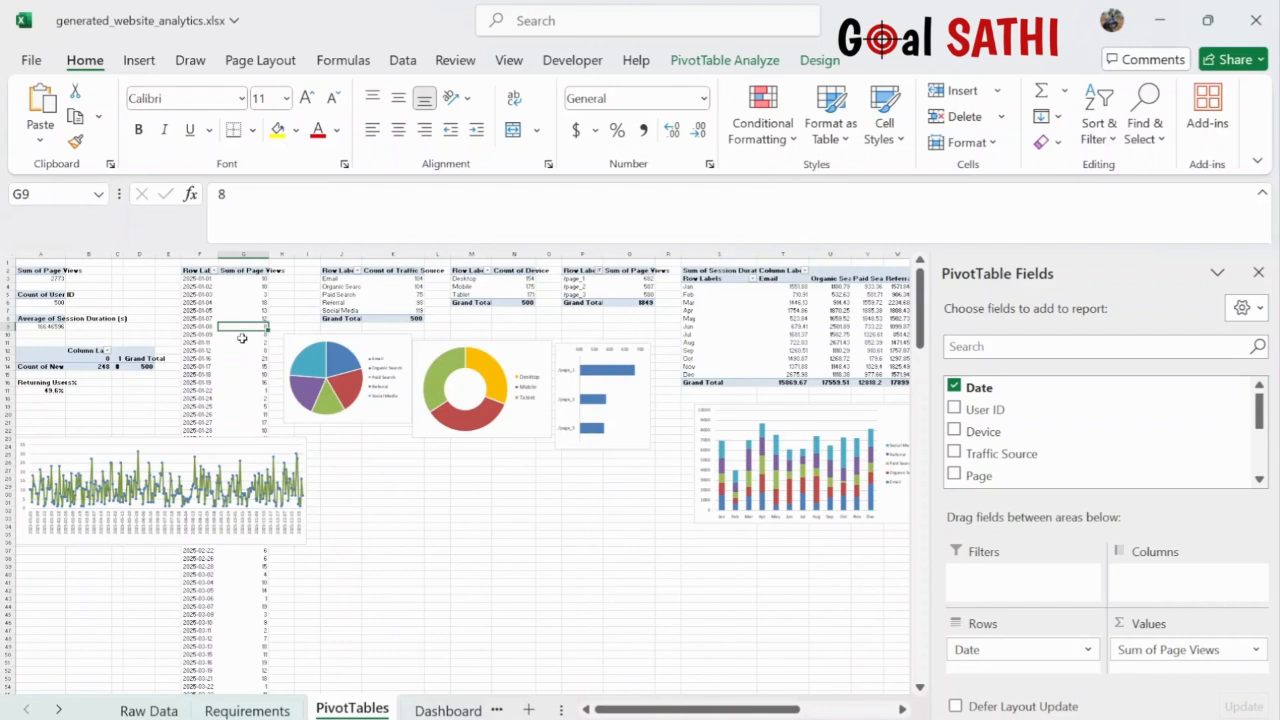
left_click(138, 62)
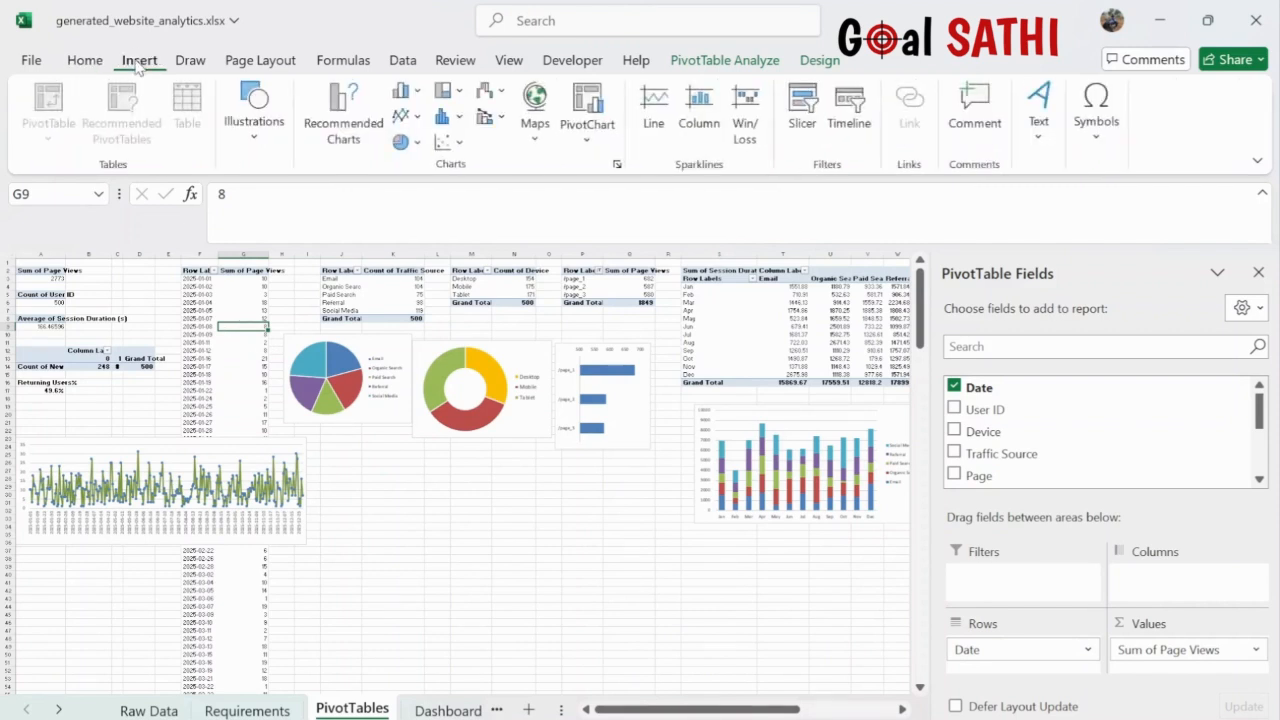
left_click(803, 117)
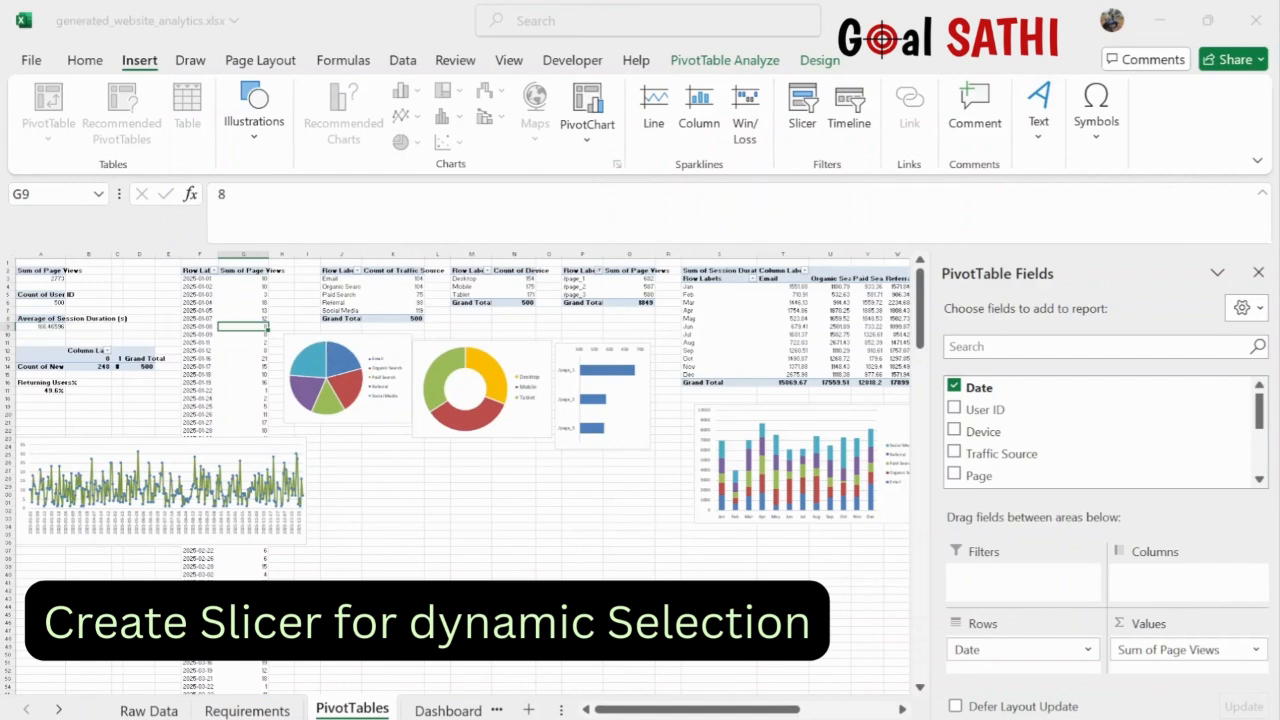
left_click(404, 695)
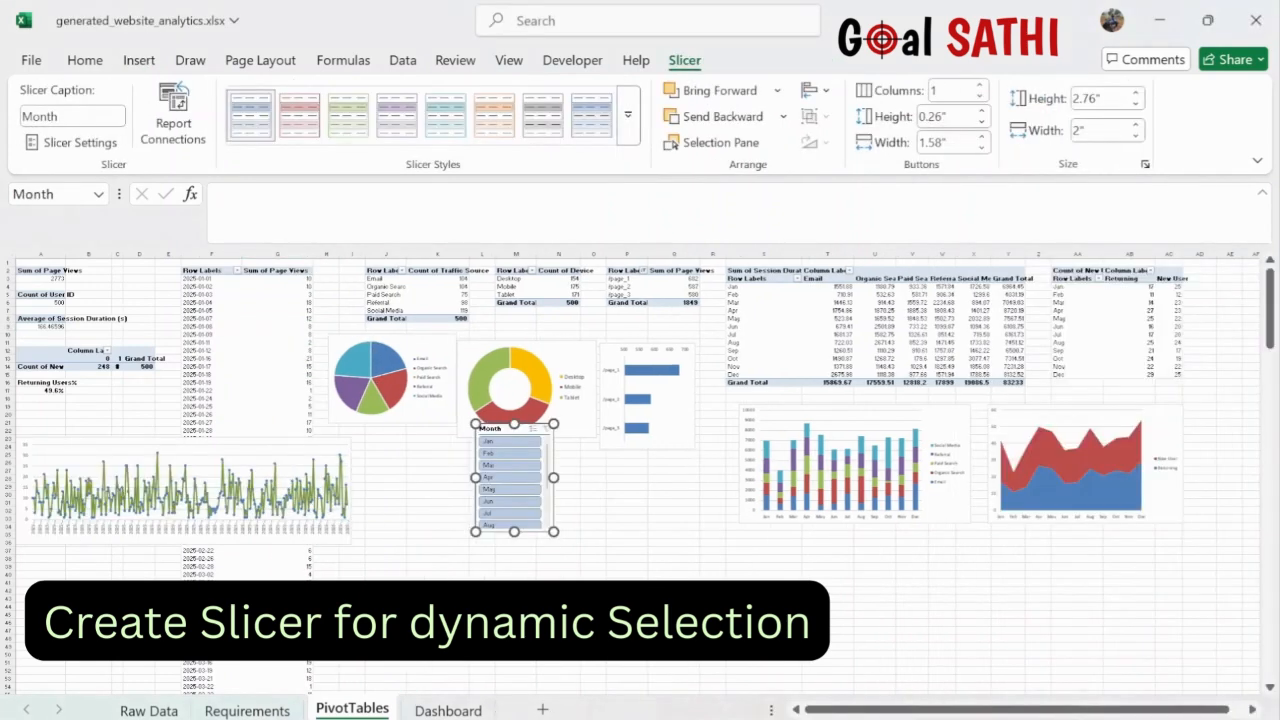
- Lengthen the Month slicer to list all months, place it under the donut chart, and filter to Jun
left_click_drag(524, 538, 531, 640)
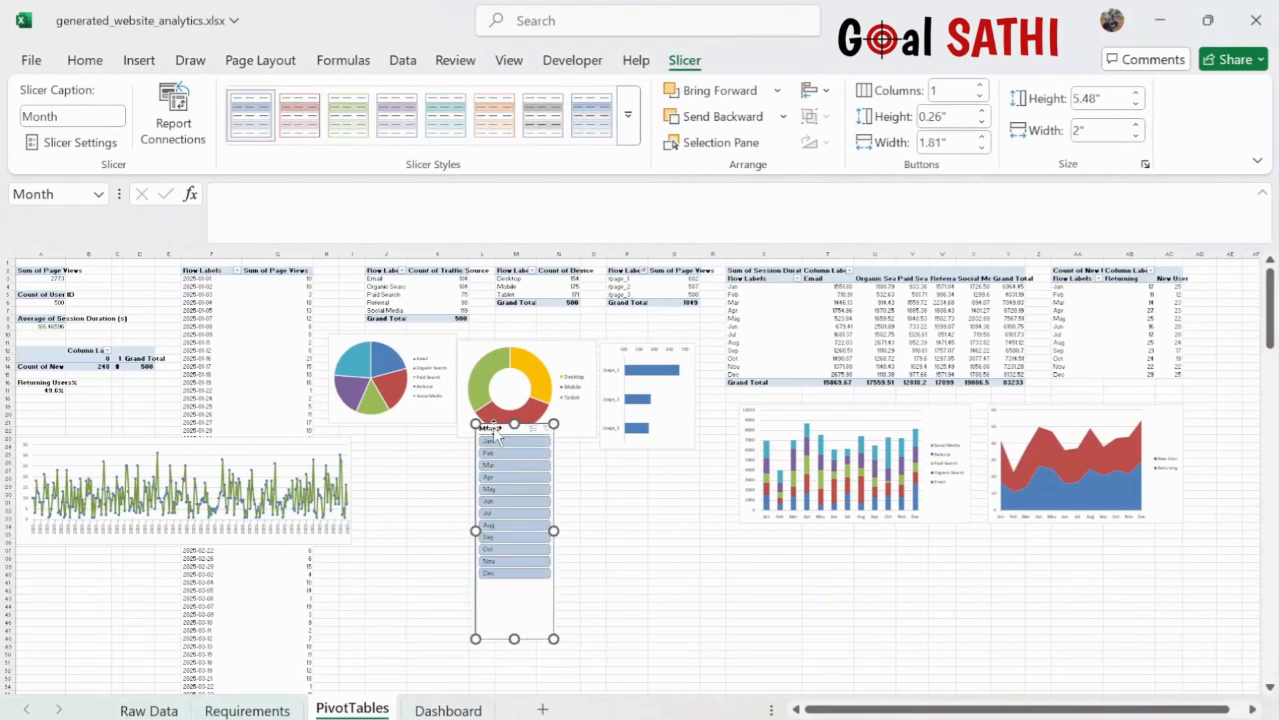
left_click_drag(493, 428, 451, 463)
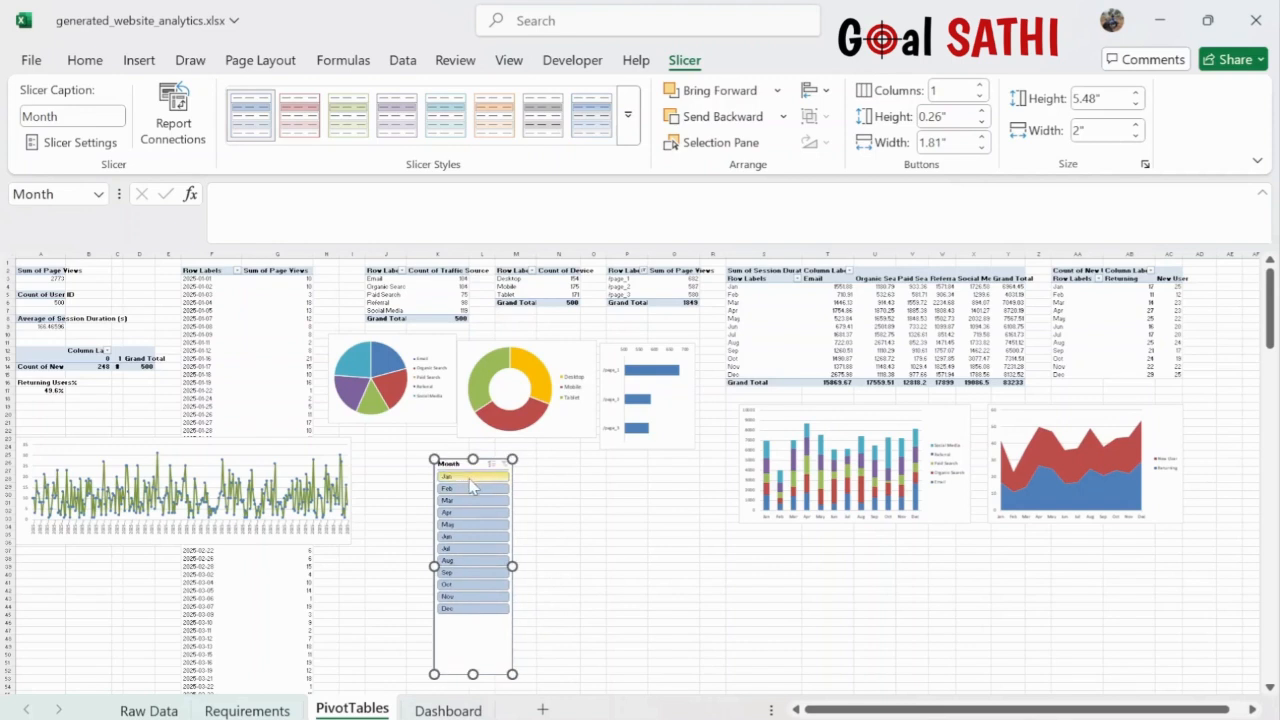
left_click(472, 478)
left_click(481, 501)
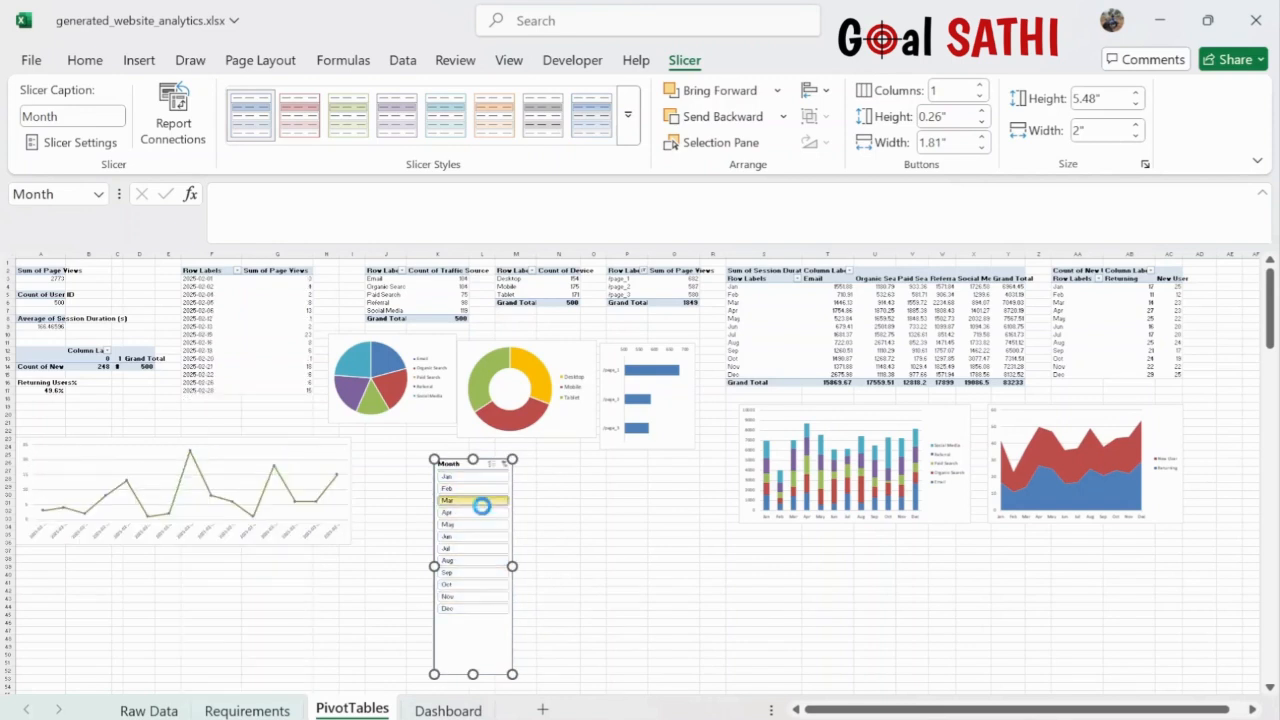
left_click(478, 561)
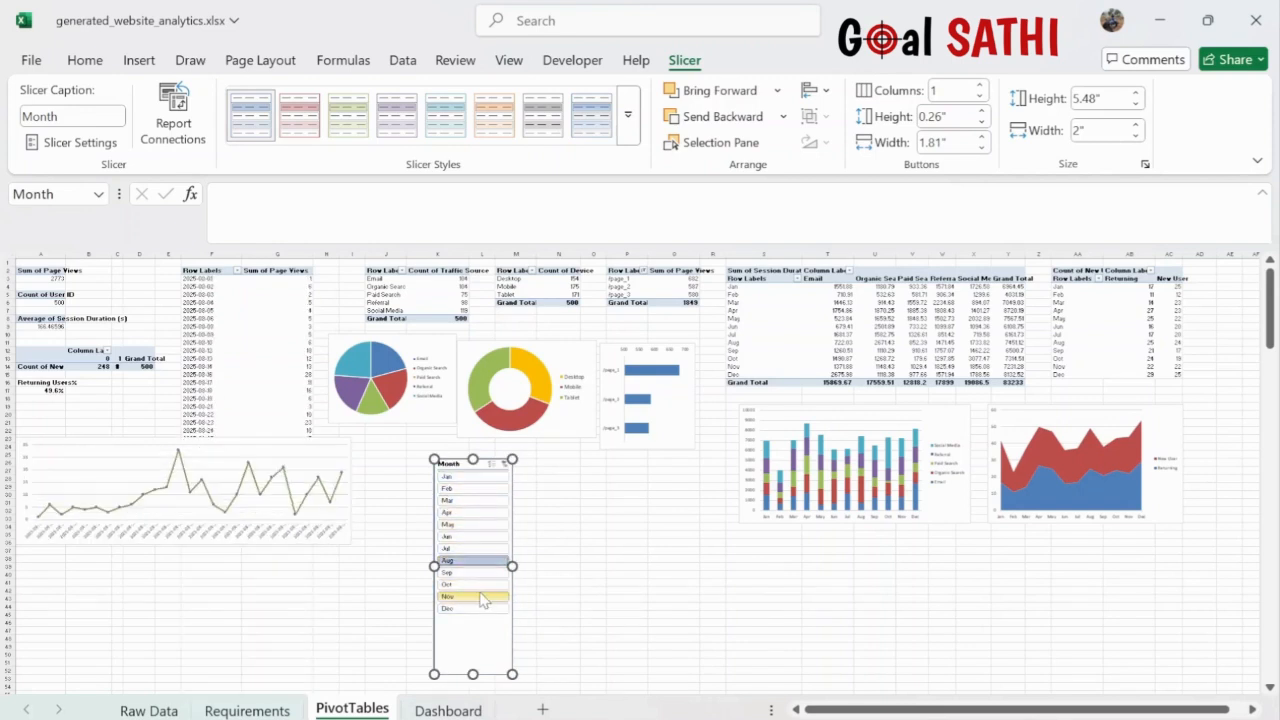
left_click(472, 536)
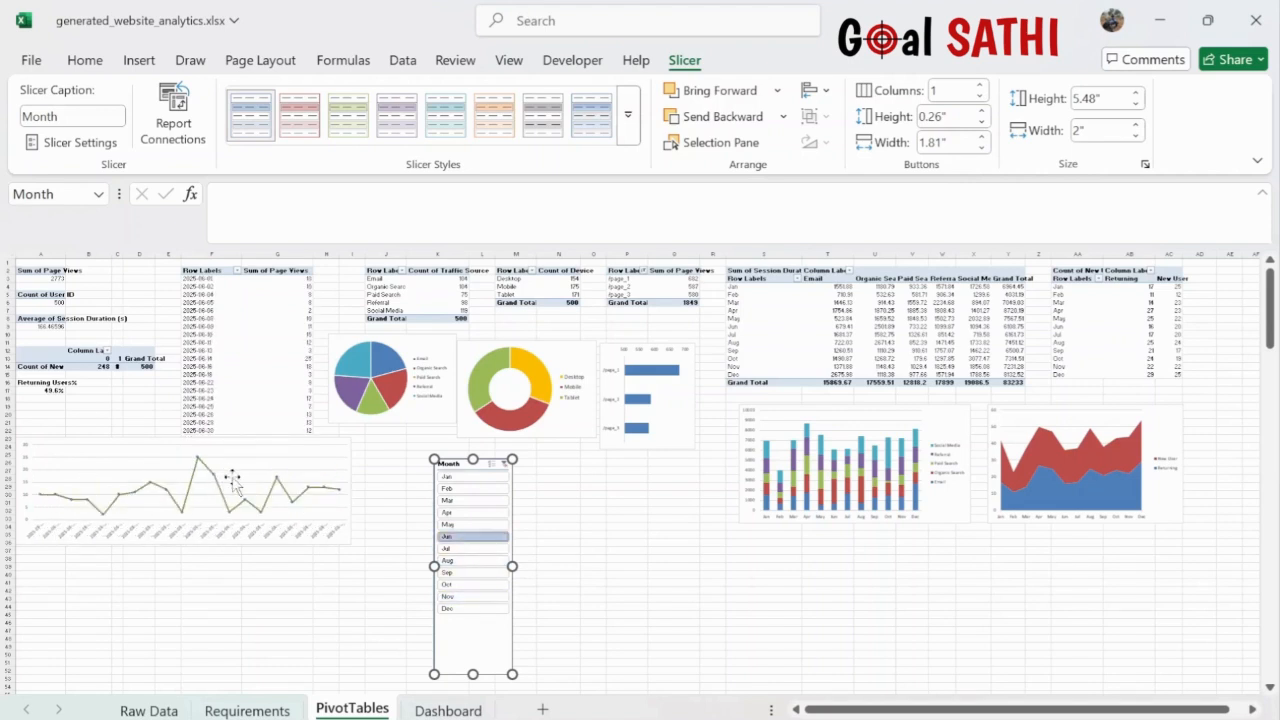
left_click(455, 502)
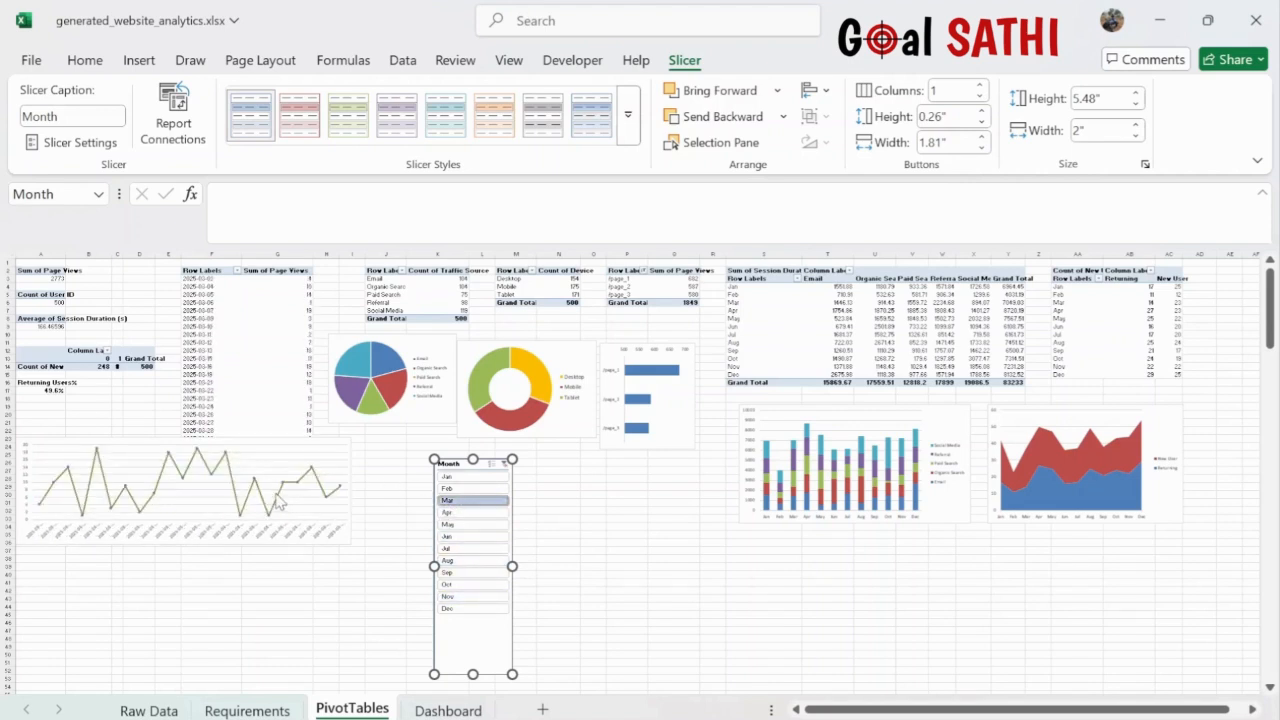
left_click(472, 537)
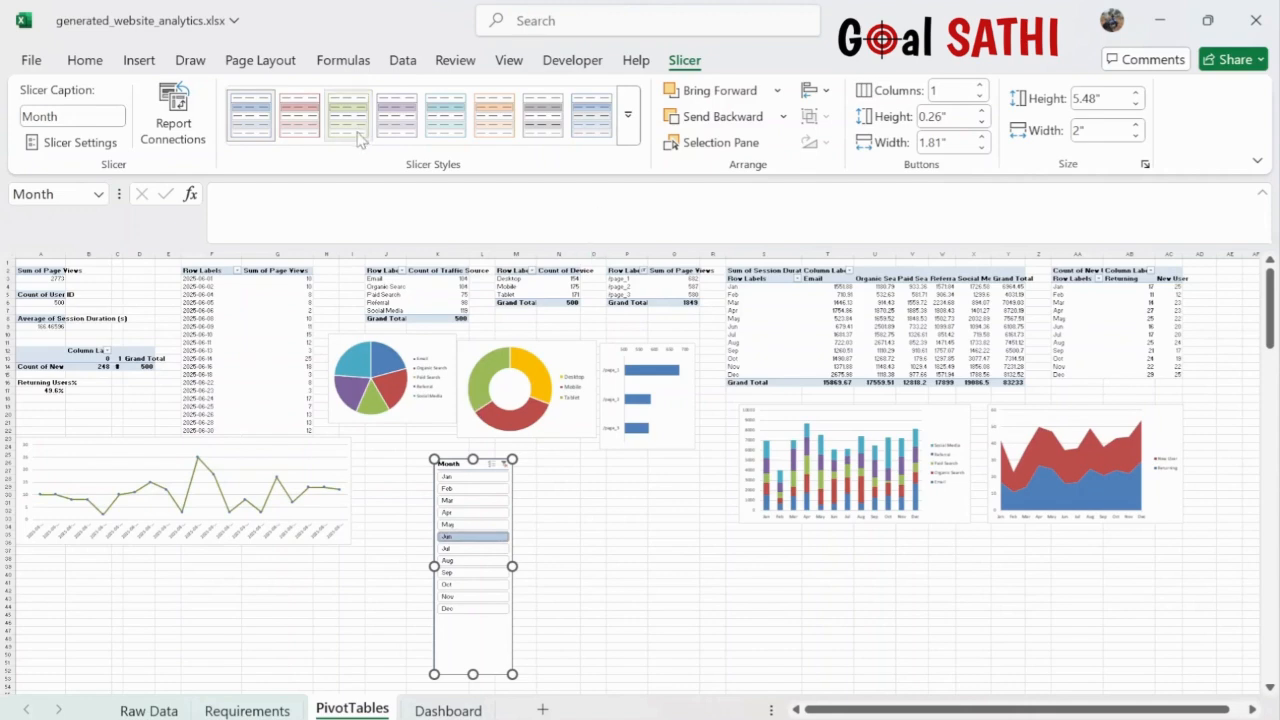
left_click(254, 326)
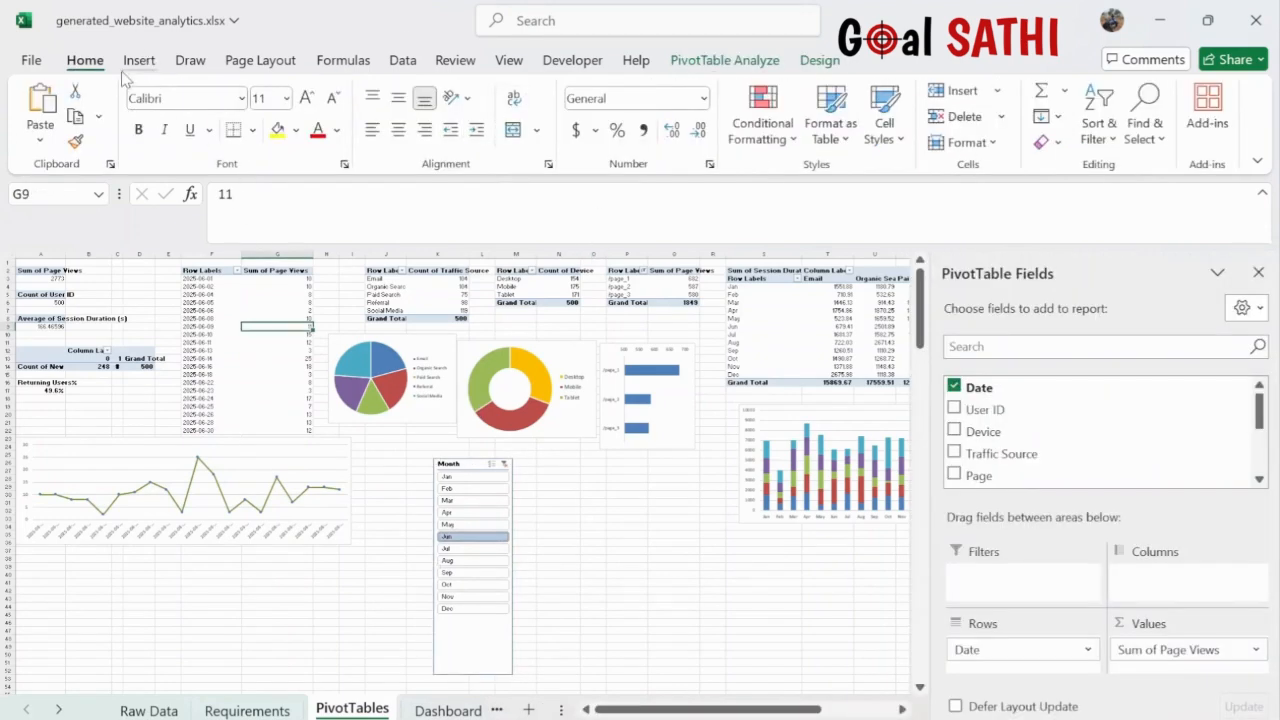
left_click(139, 62)
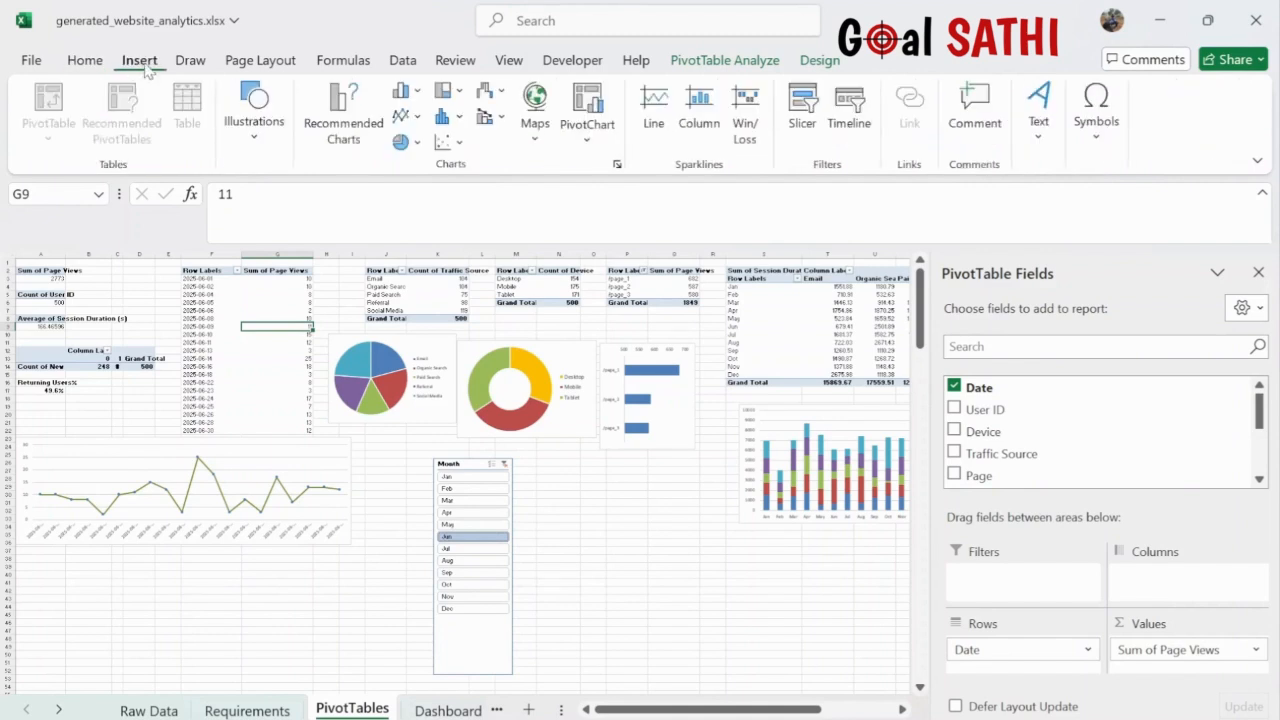
left_click(848, 105)
left_click(205, 351)
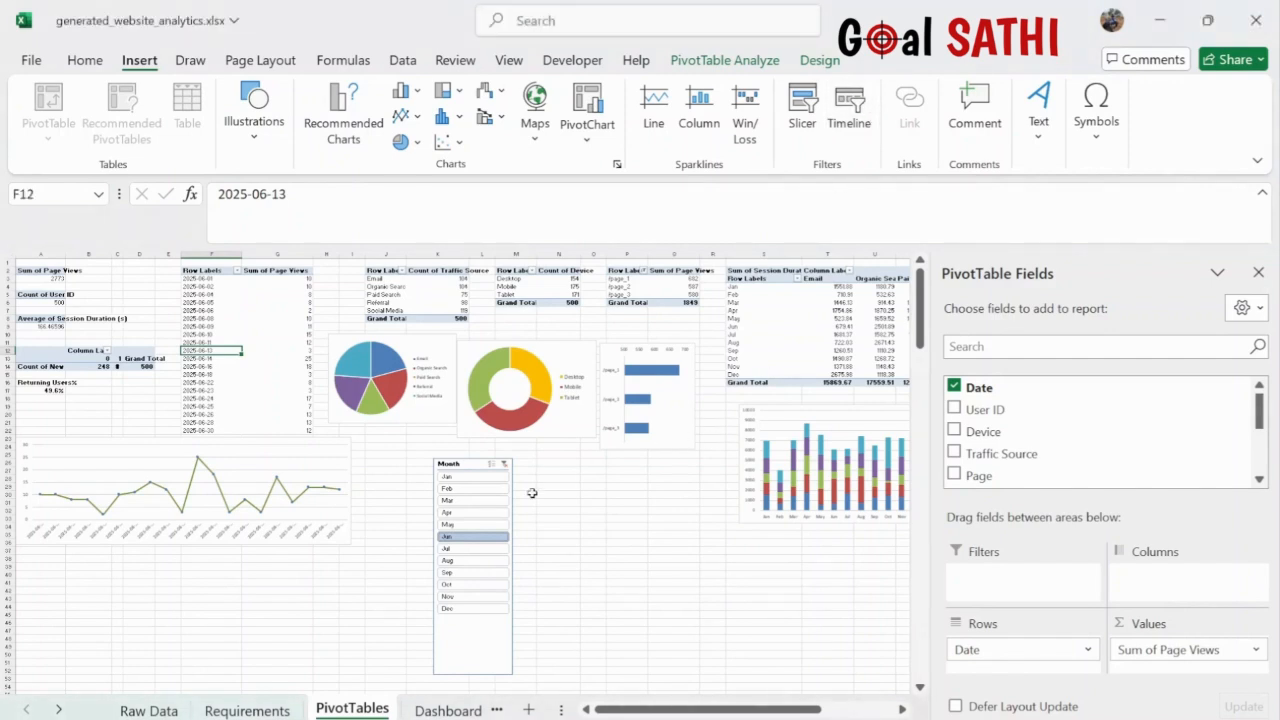
left_click(486, 663)
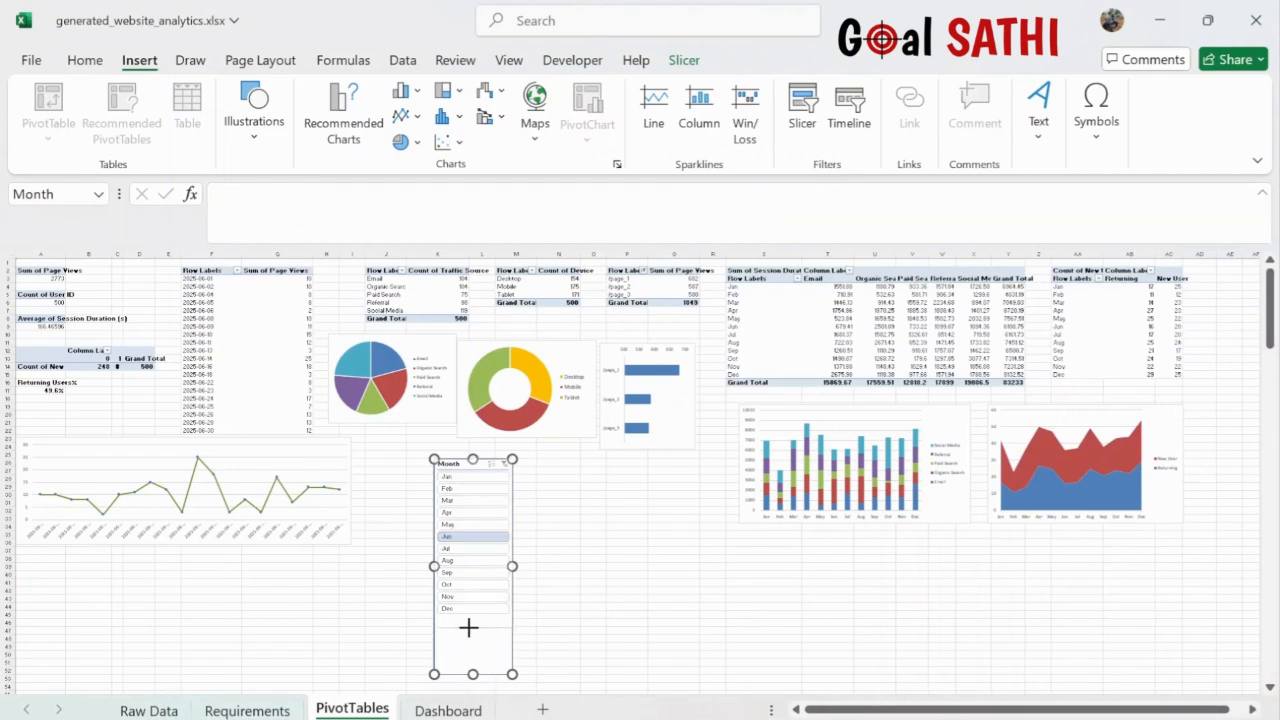
- Shorten the Month slicer from the bottom and nudge it slightly right and down
left_click_drag(469, 625, 472, 625)
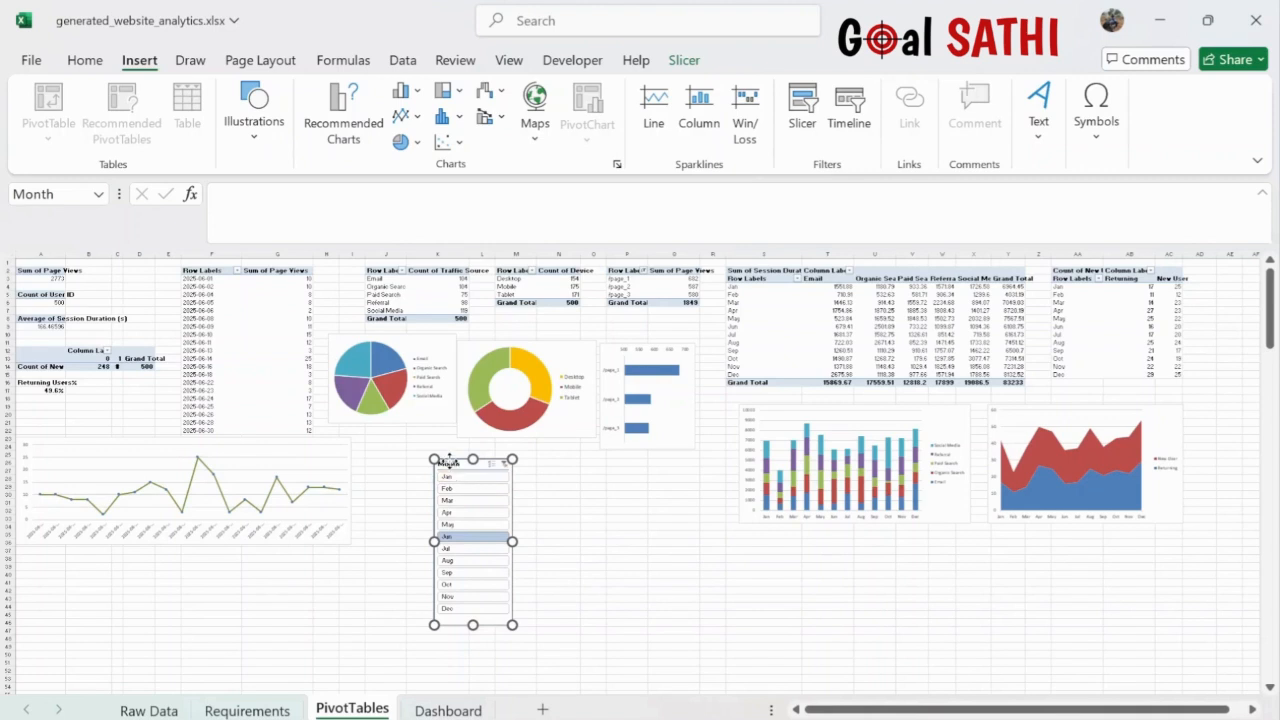
left_click_drag(449, 457, 488, 478)
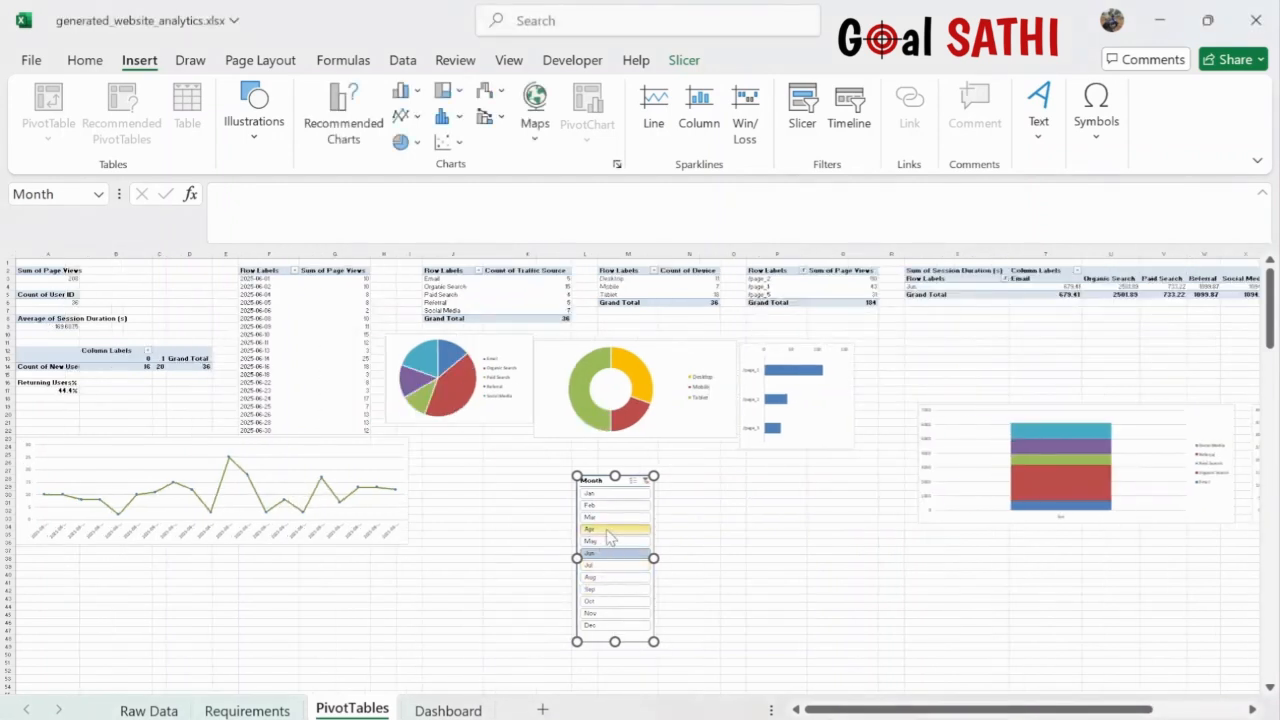
- Test the Month slicer by filtering to single months: March, May, September, January
left_click(610, 517)
left_click(612, 541)
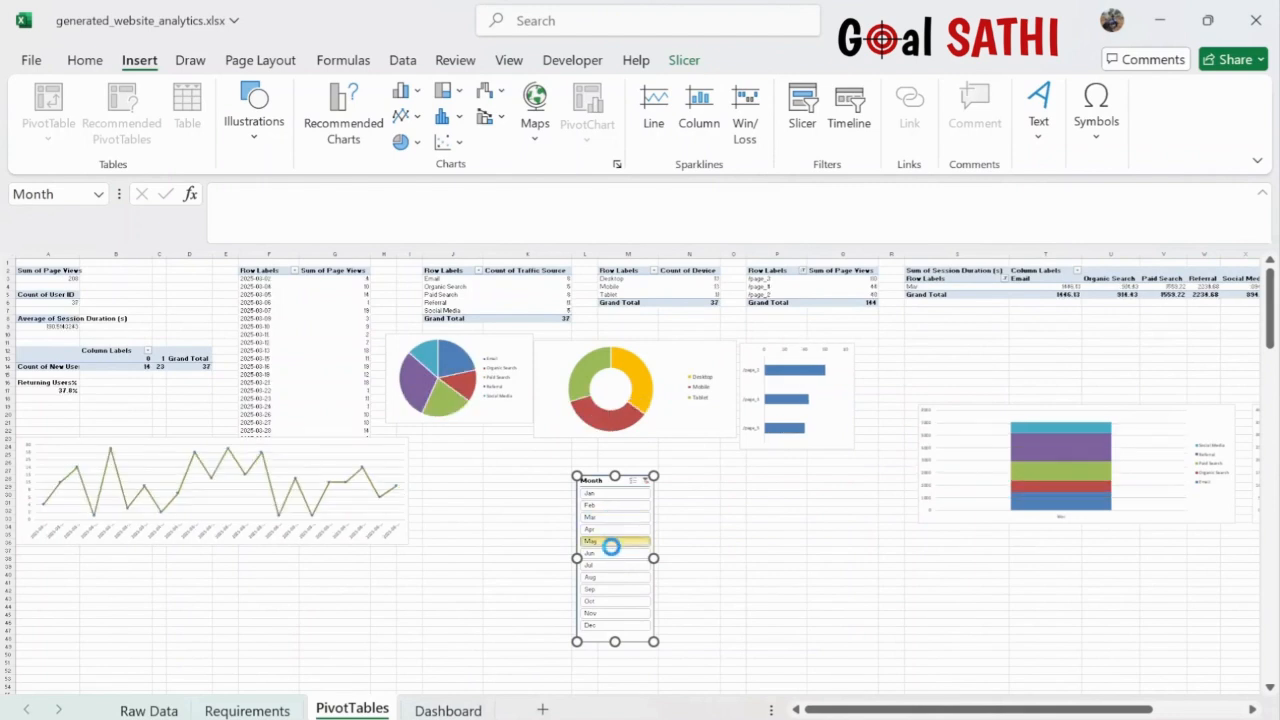
left_click(623, 592)
left_click(621, 545)
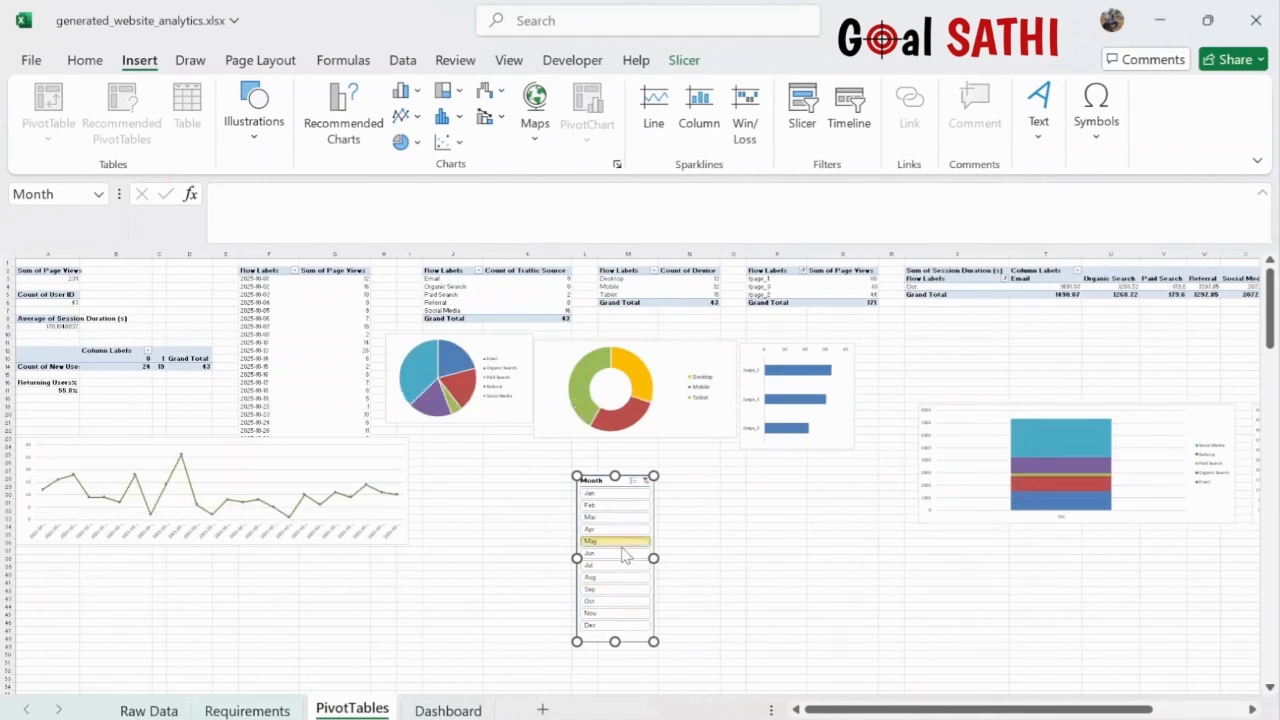
left_click(614, 517)
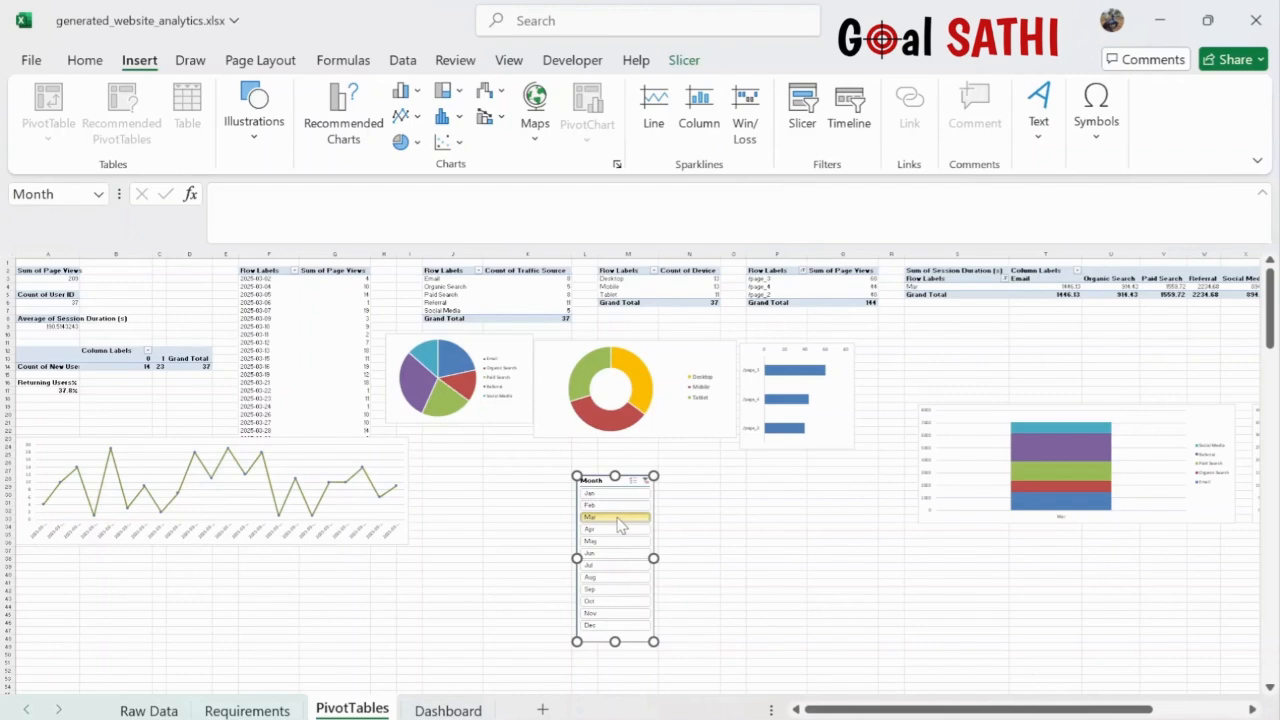
left_click(617, 496)
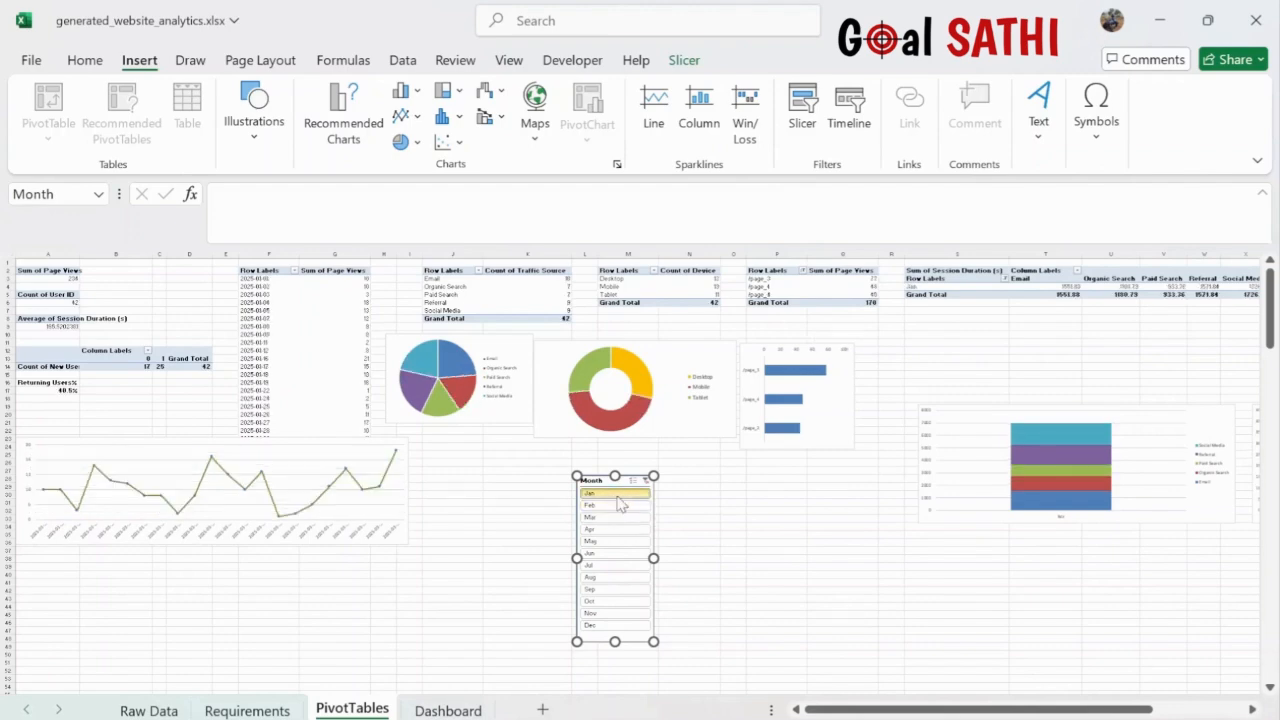
left_click(617, 590)
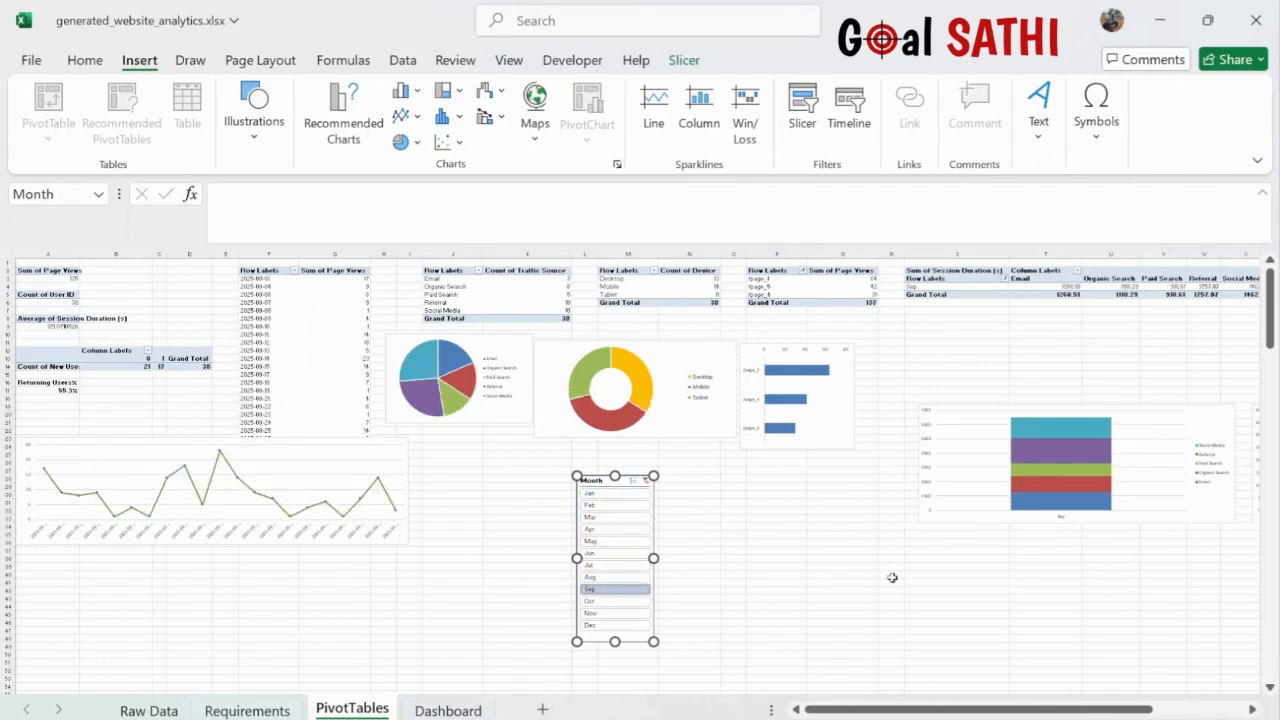
scroll(892, 577, "down", 5)
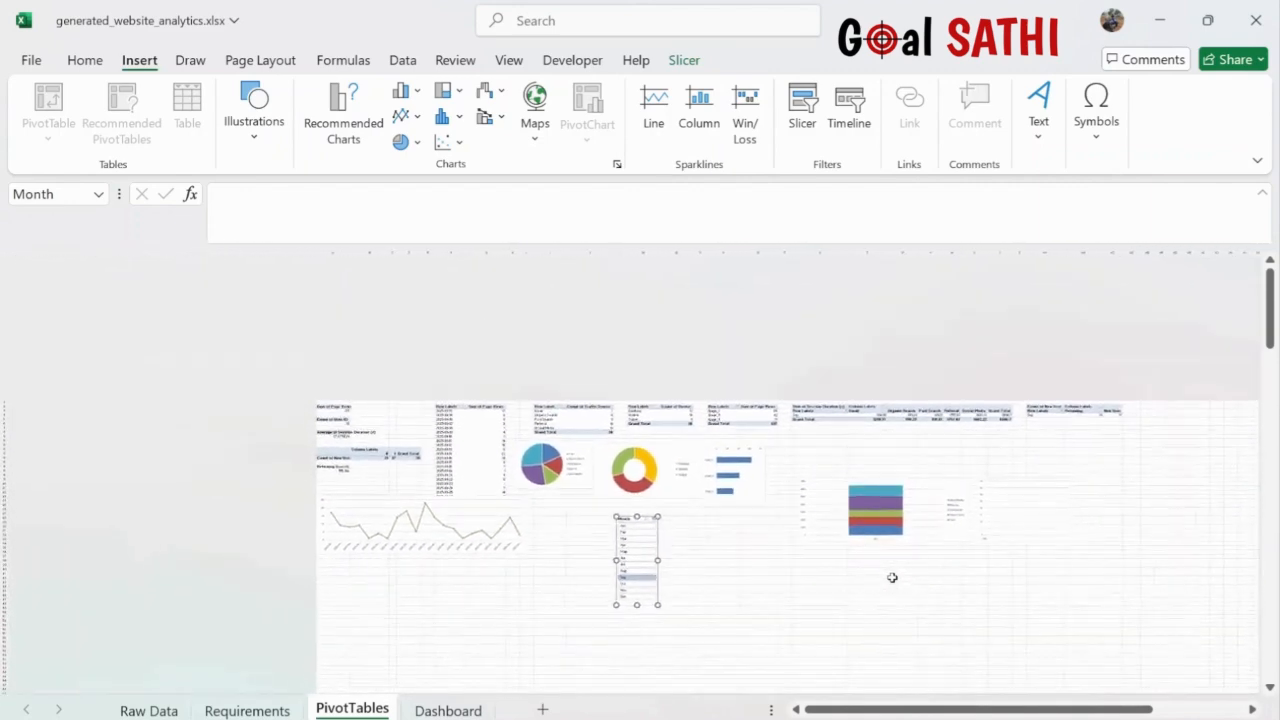
scroll(892, 577, "up", 3)
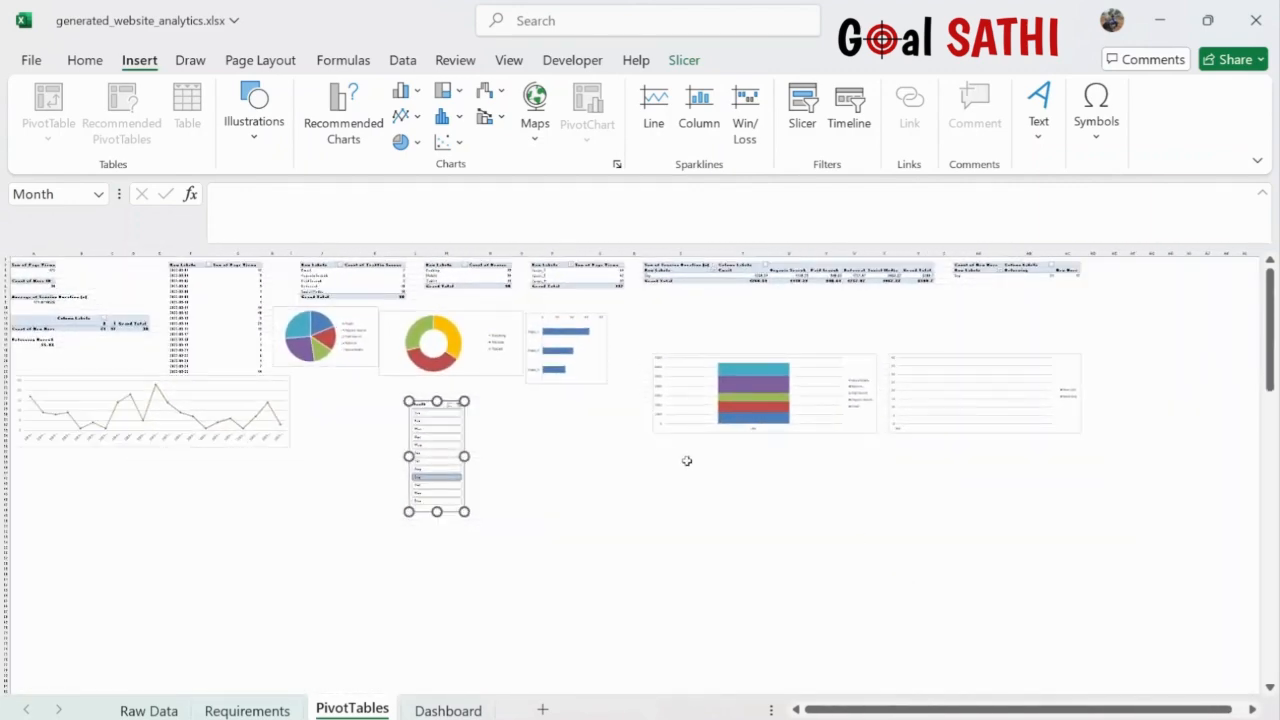
- Pick a single month, then add four more so the slicer filters five months
left_click(430, 432)
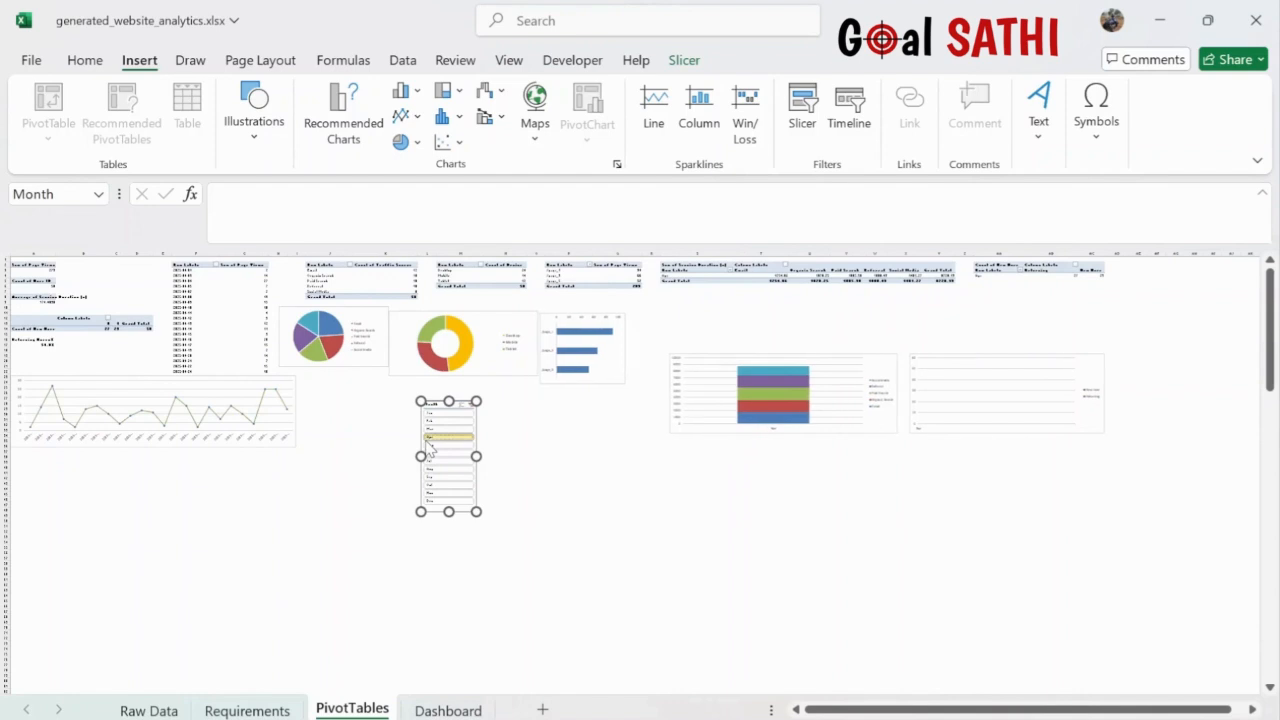
left_click(429, 422)
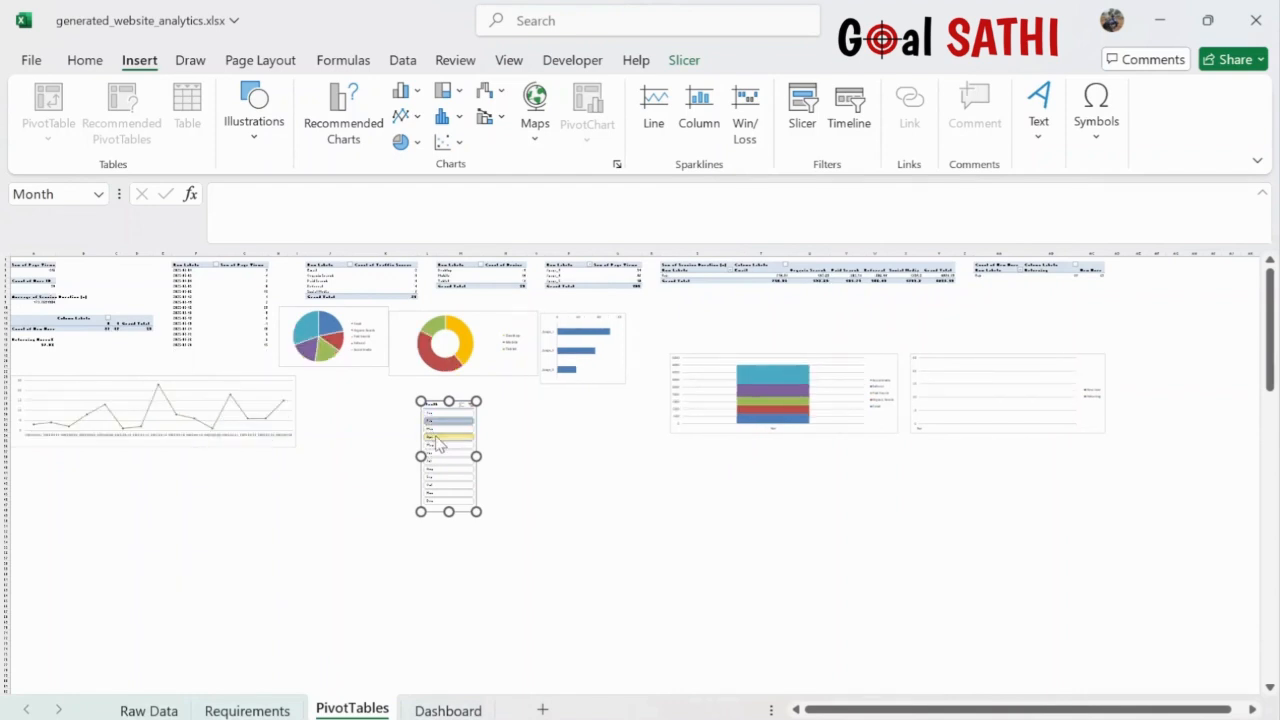
left_click(436, 438)
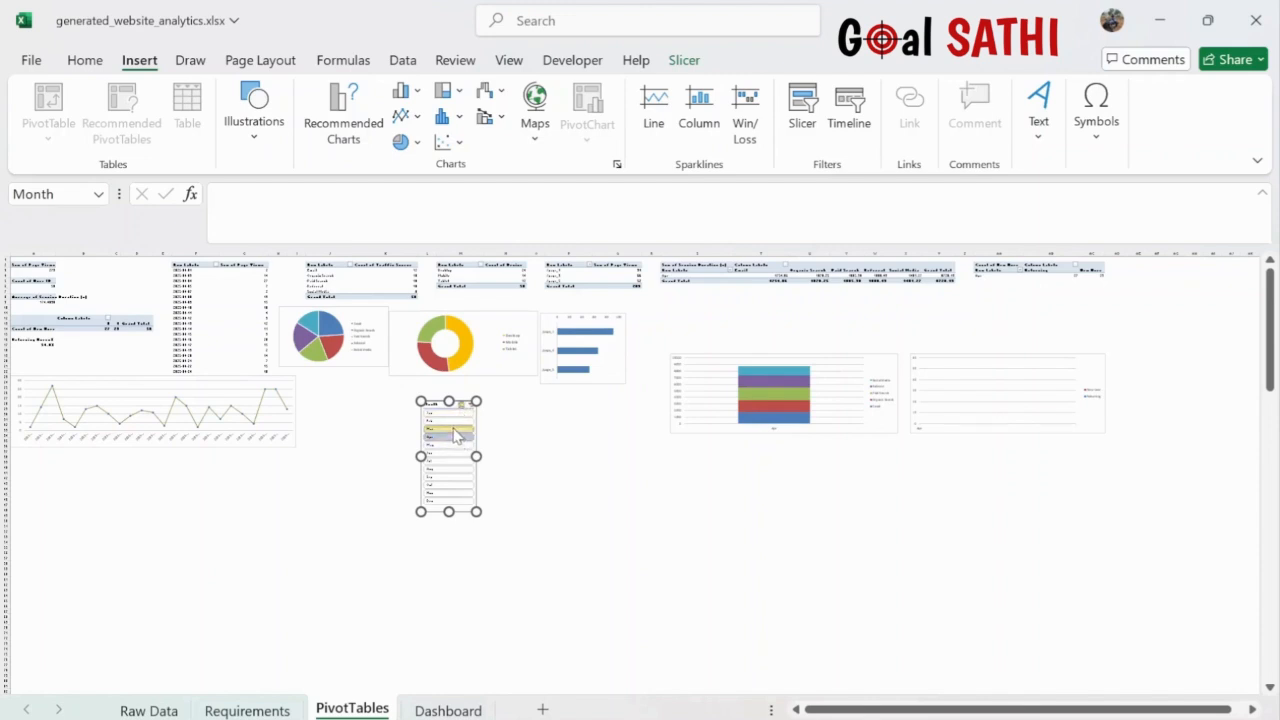
left_click(455, 435, "ctrl")
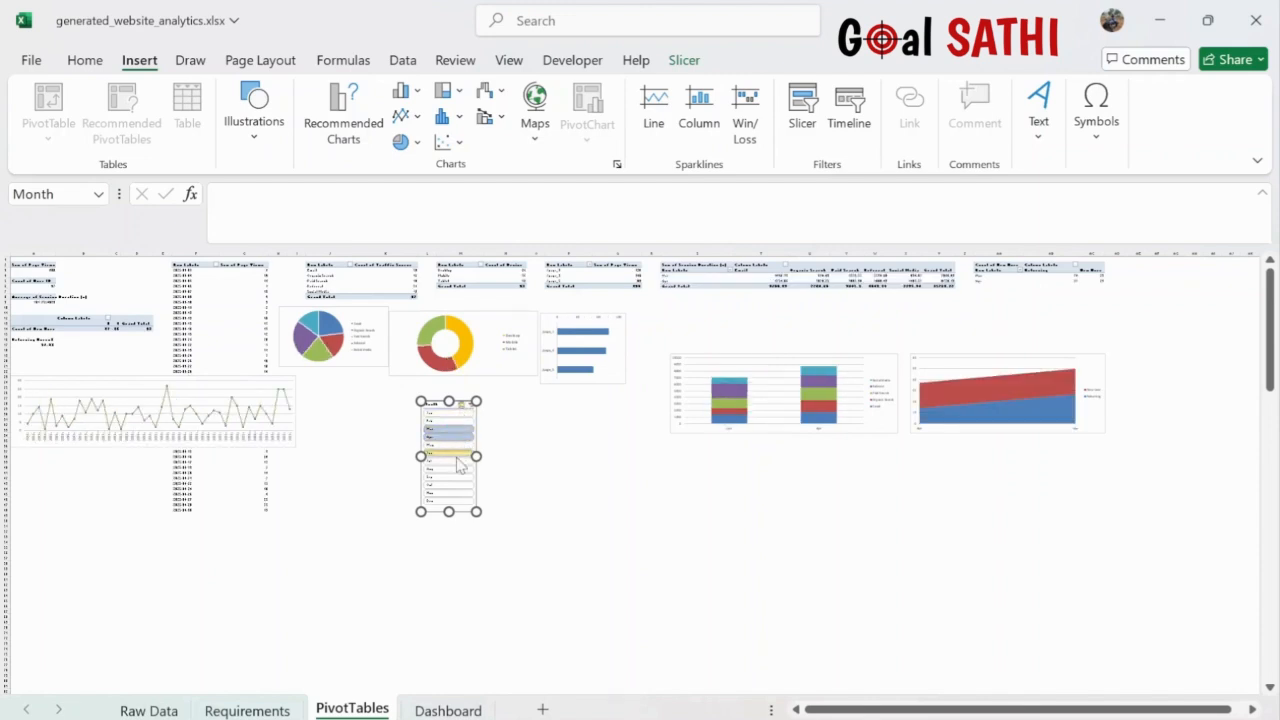
left_click(457, 454, "ctrl")
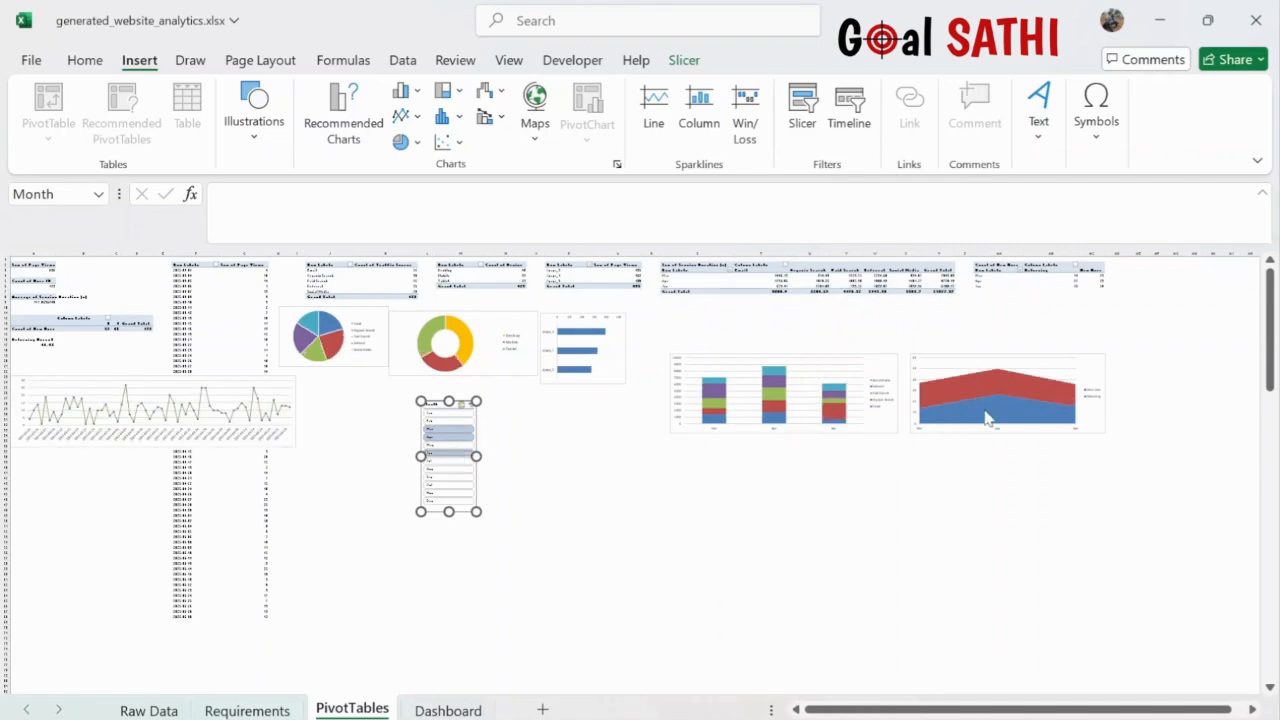
left_click(450, 445, "ctrl")
left_click(462, 470, "ctrl")
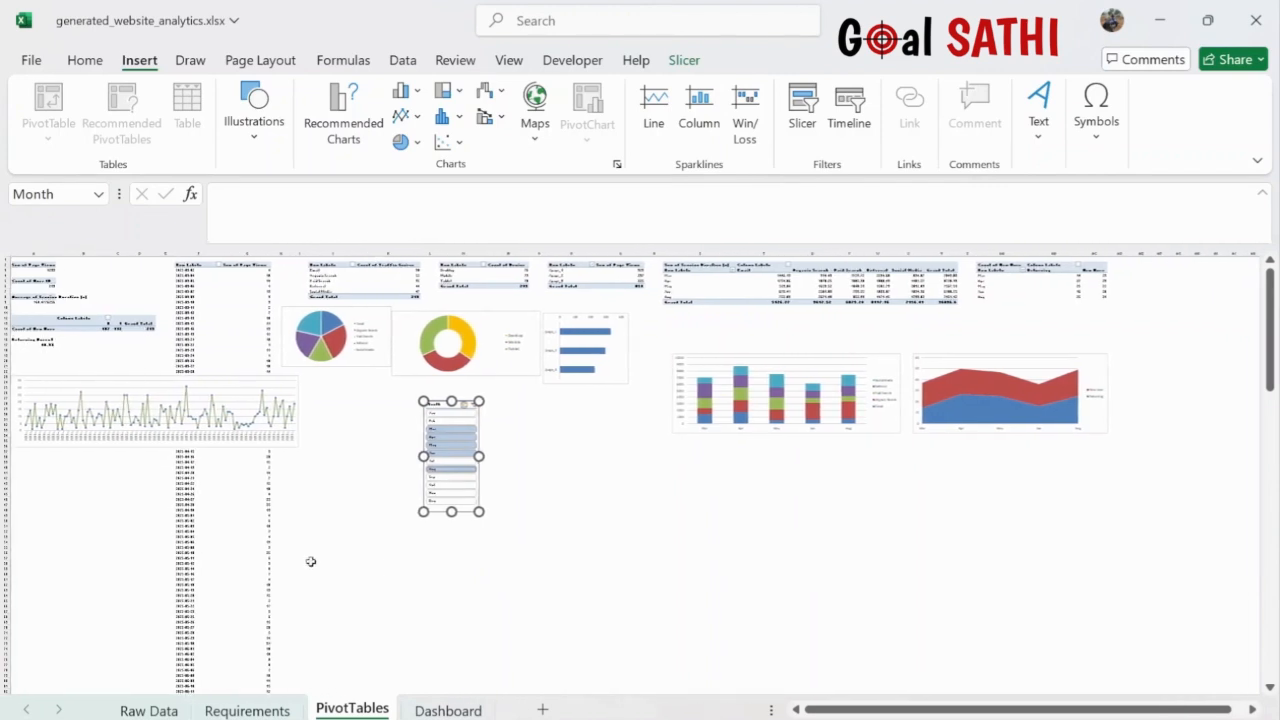
- On Dashboard, stretch the sidebar to row 23, narrow it to column B, and widen the header to column M
left_click(447, 710)
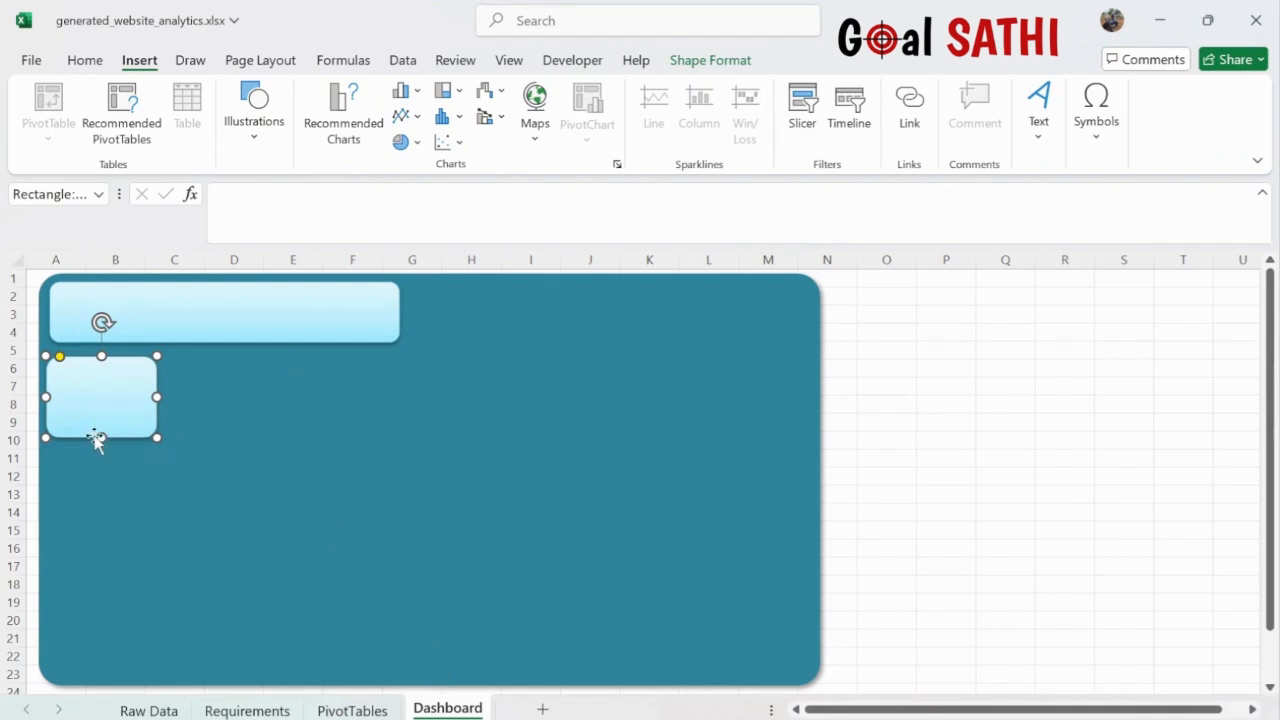
left_click_drag(98, 448, 110, 682)
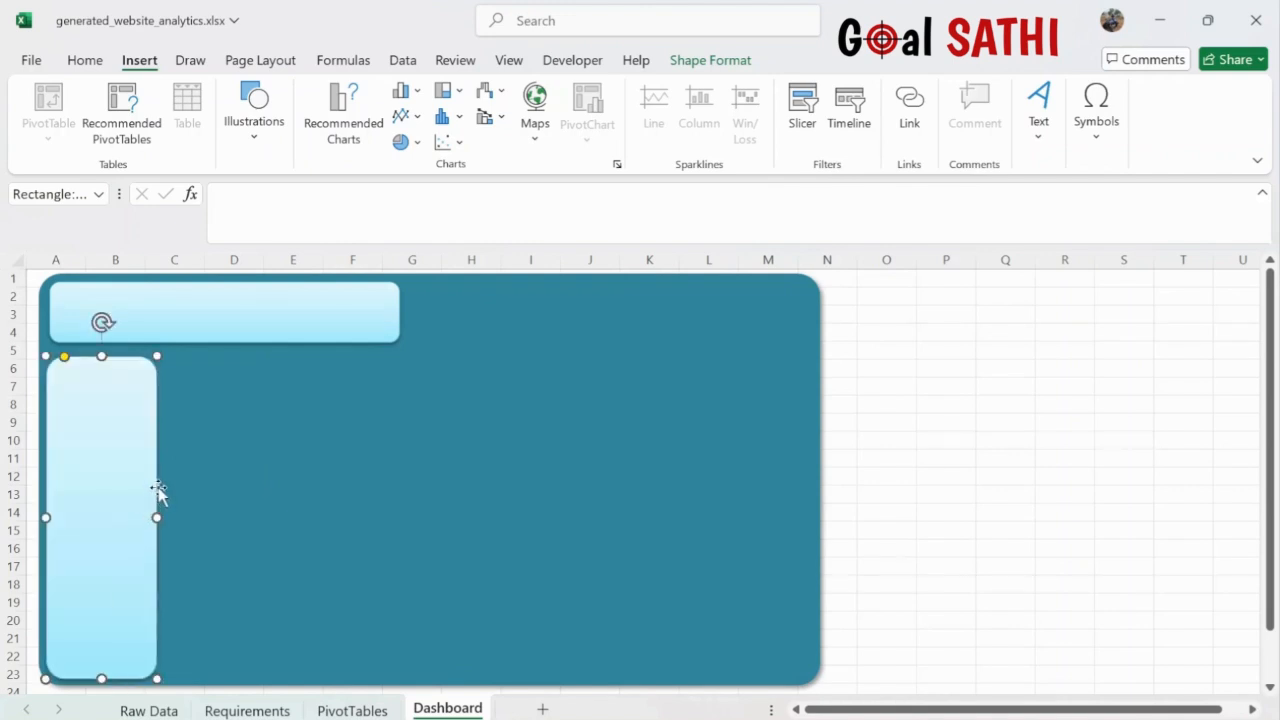
left_click_drag(156, 517, 114, 516)
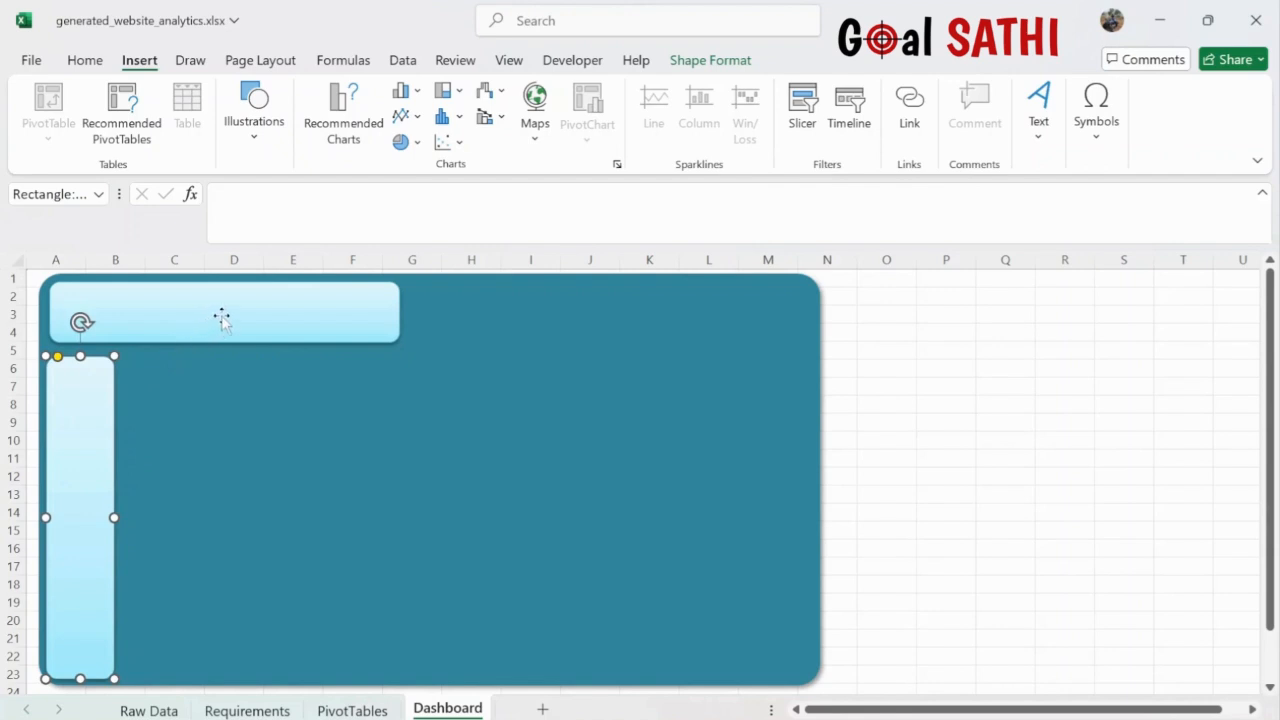
left_click(250, 307)
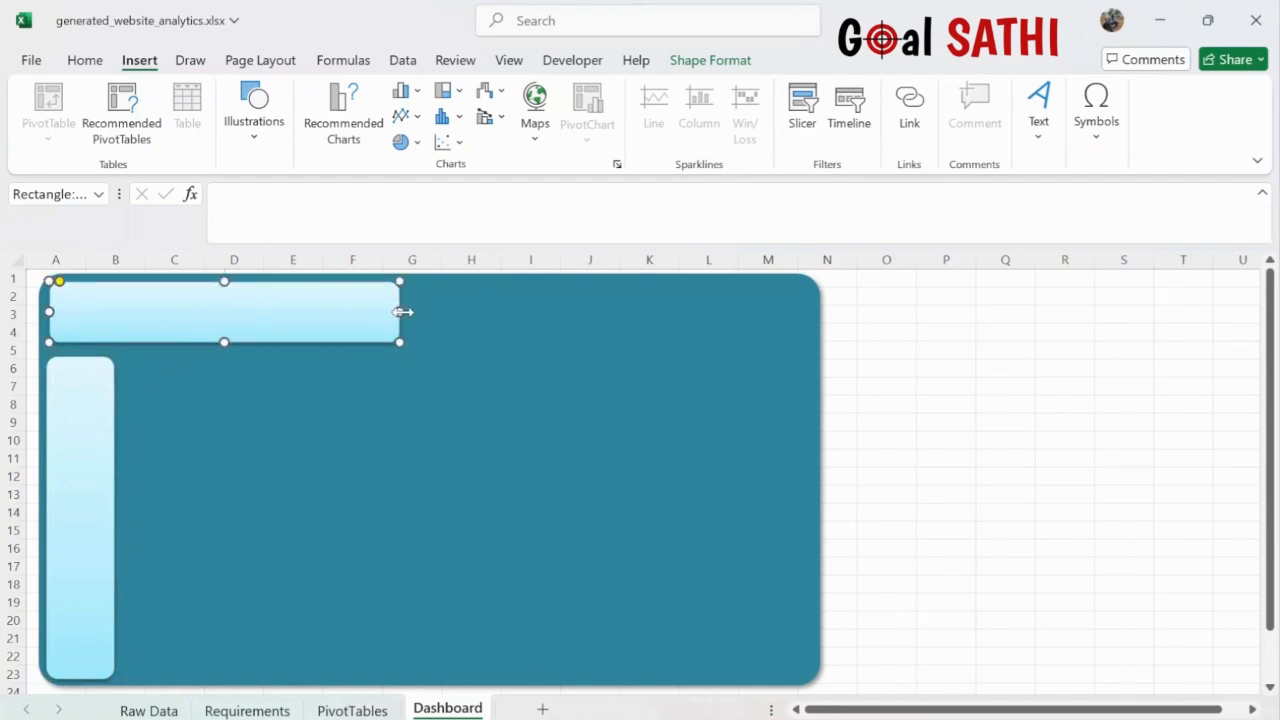
left_click_drag(402, 312, 810, 290)
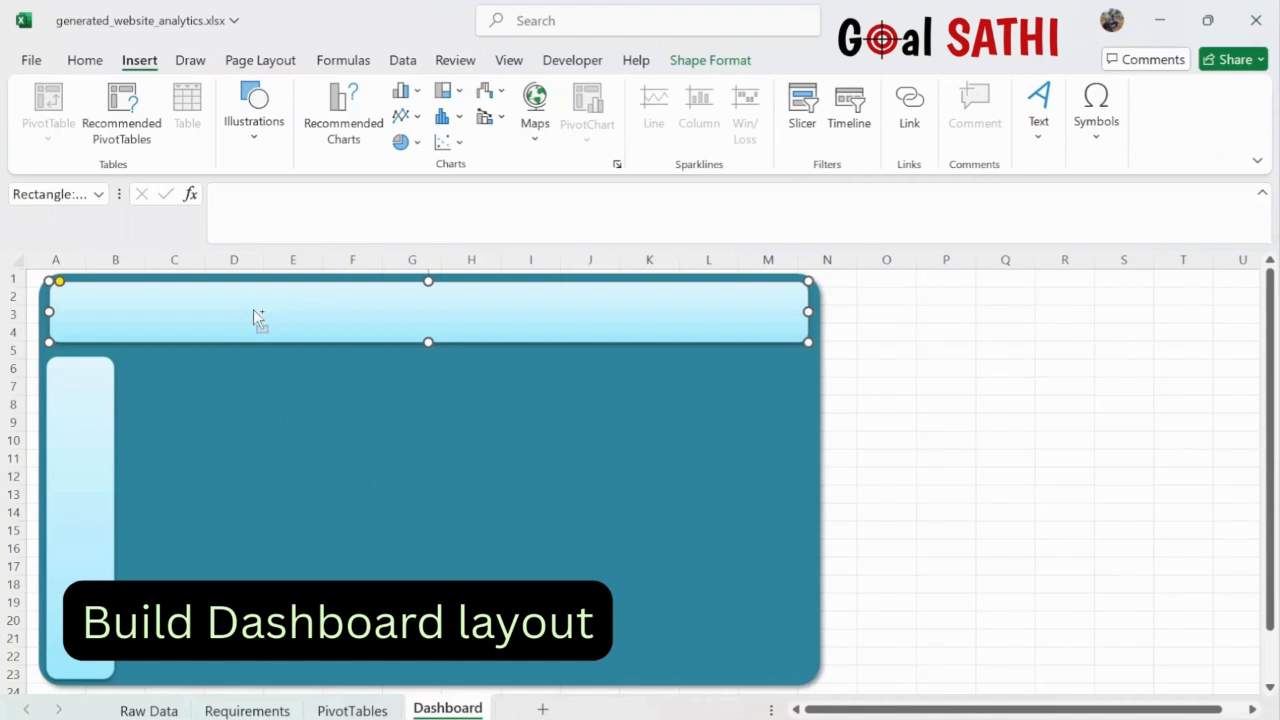
- Duplicate the header into small boxes placed side by side below it
key("ctrl+d")
left_click_drag(265, 326, 314, 374)
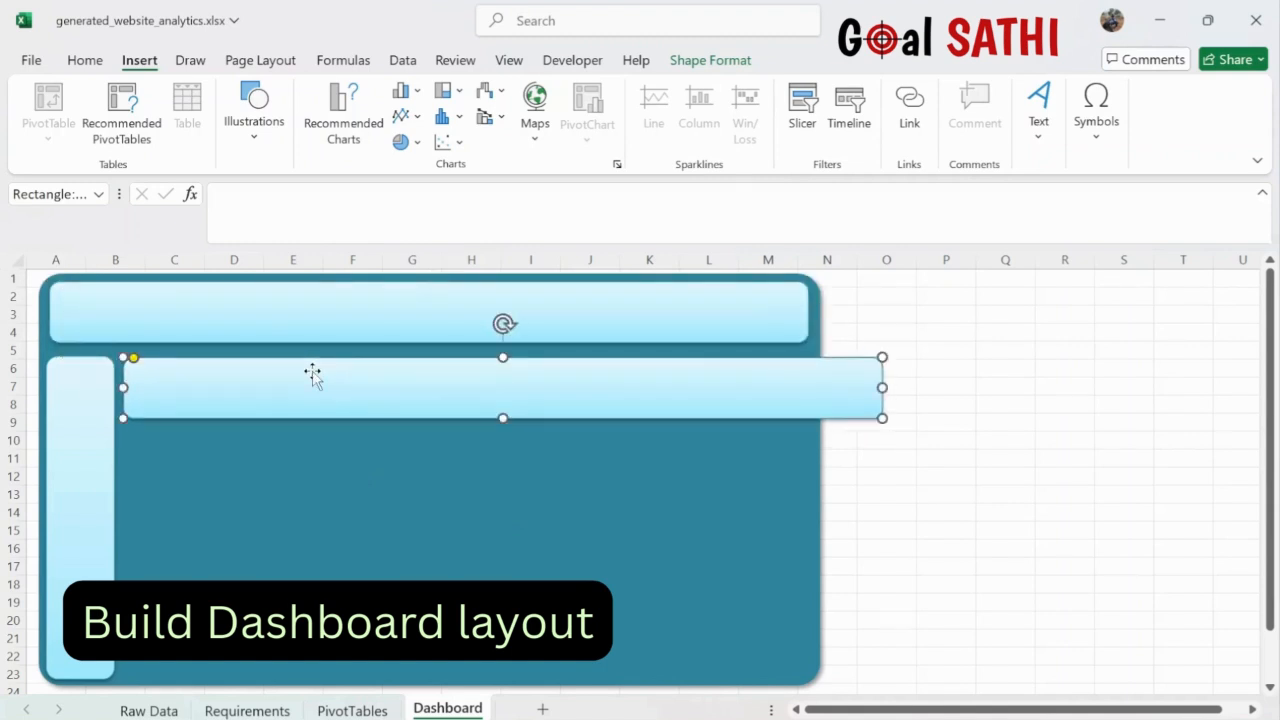
left_click_drag(882, 387, 232, 402)
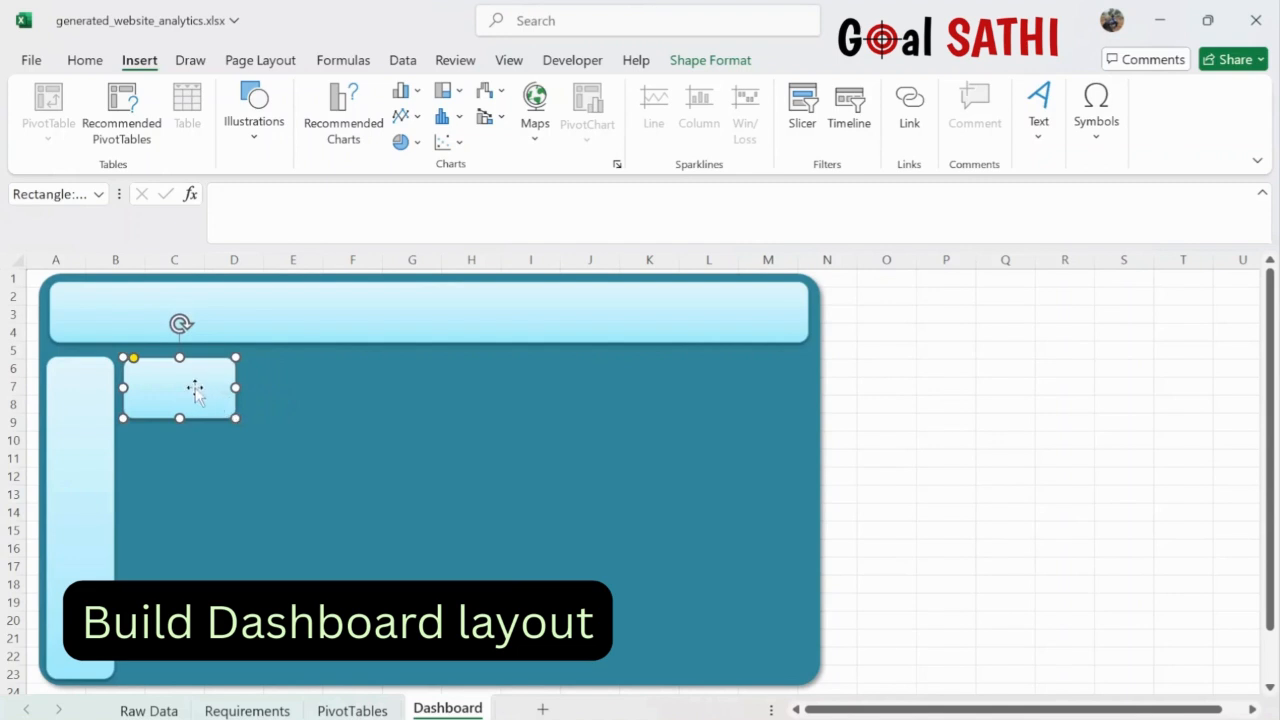
key("ctrl+d")
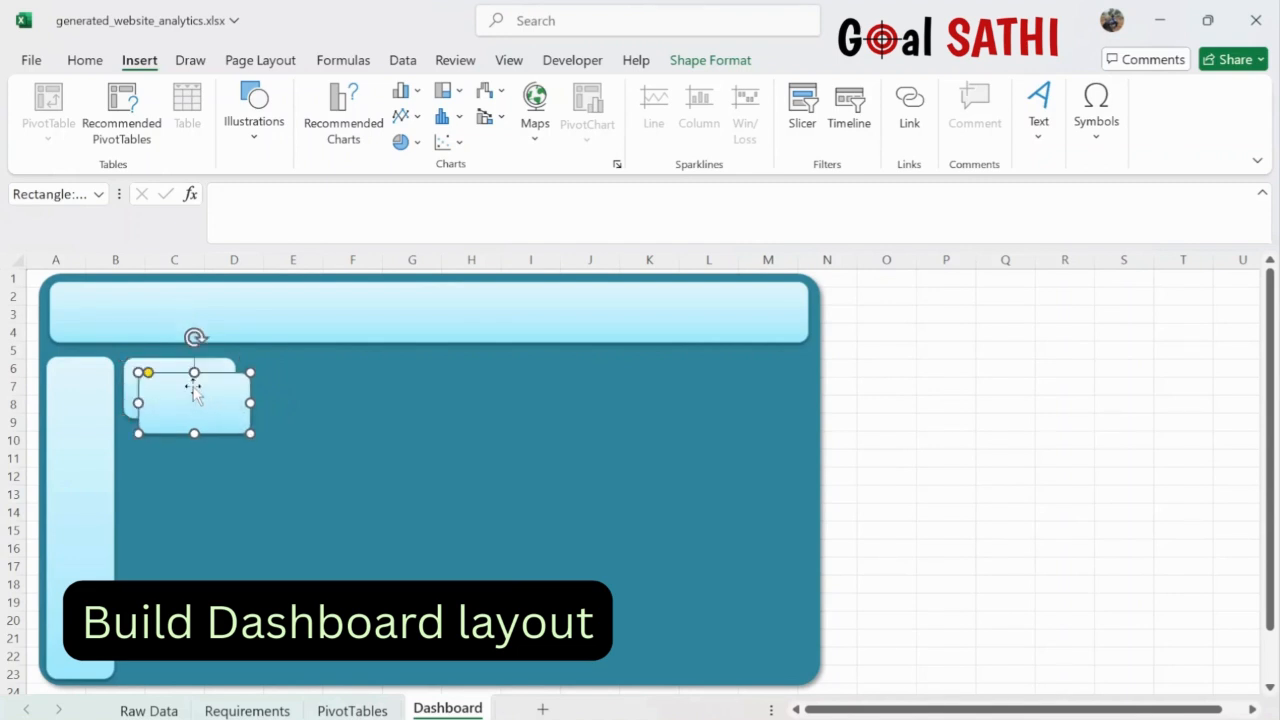
left_click_drag(193, 387, 562, 380)
key("ctrl+d")
key("ctrl+d")
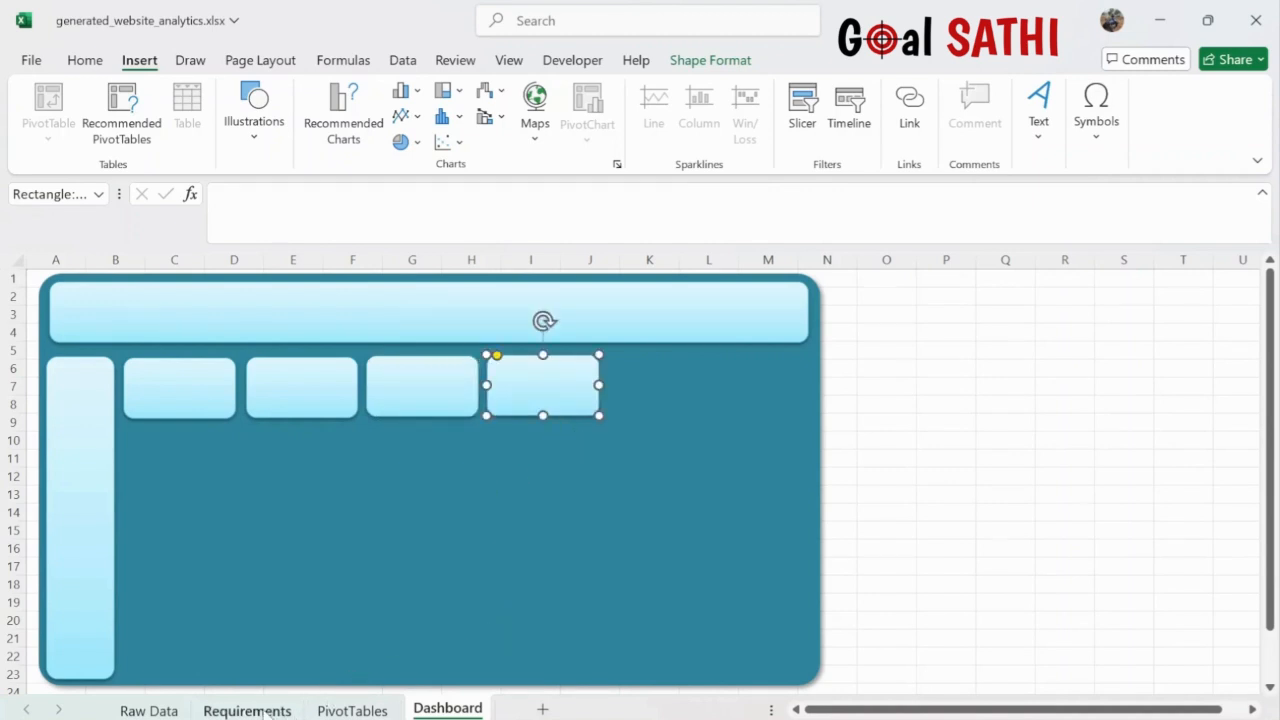
- Duplicate a small box into a wide, taller panel below the row of boxes
left_click(355, 710)
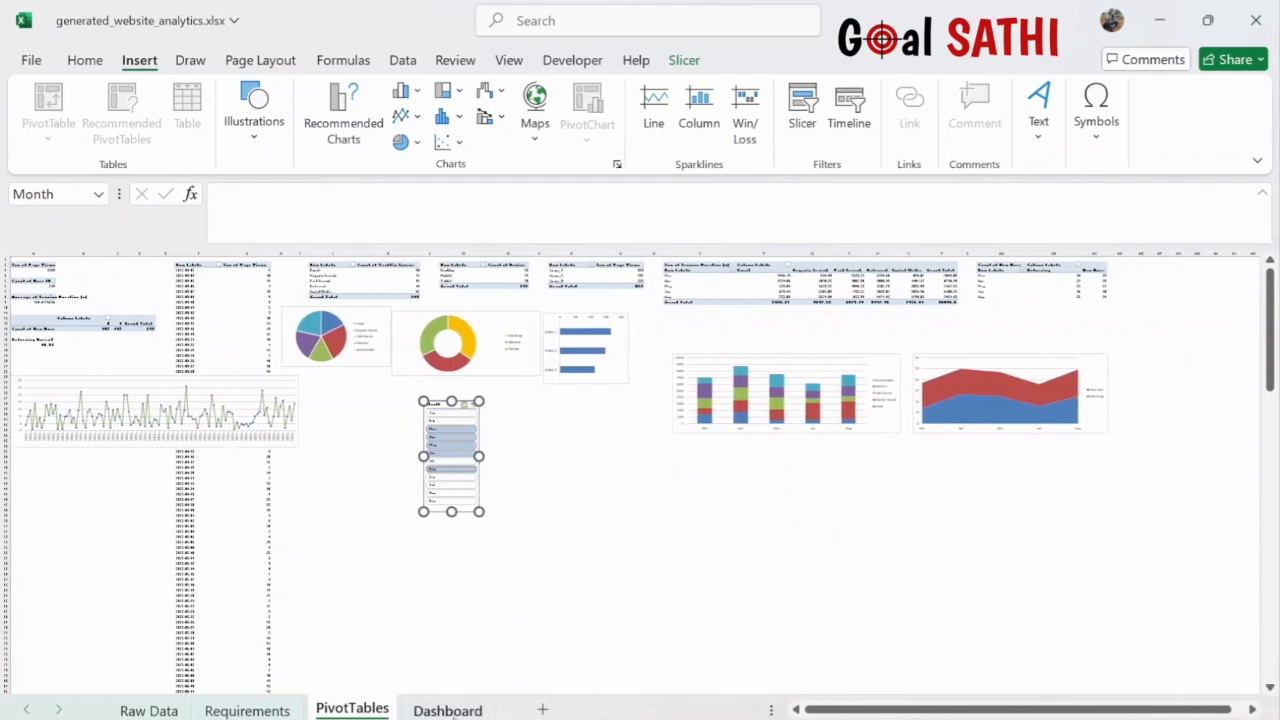
left_click(448, 710)
left_click(211, 397)
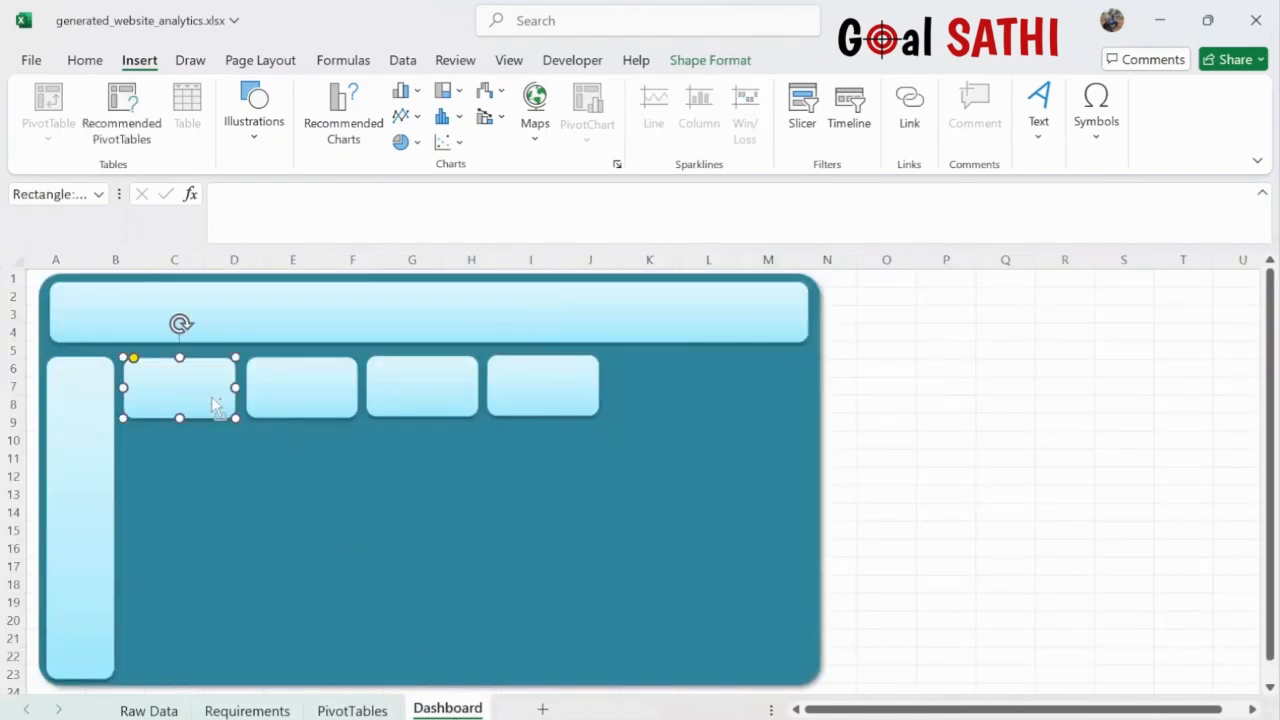
key("ctrl+d")
left_click_drag(212, 400, 601, 461)
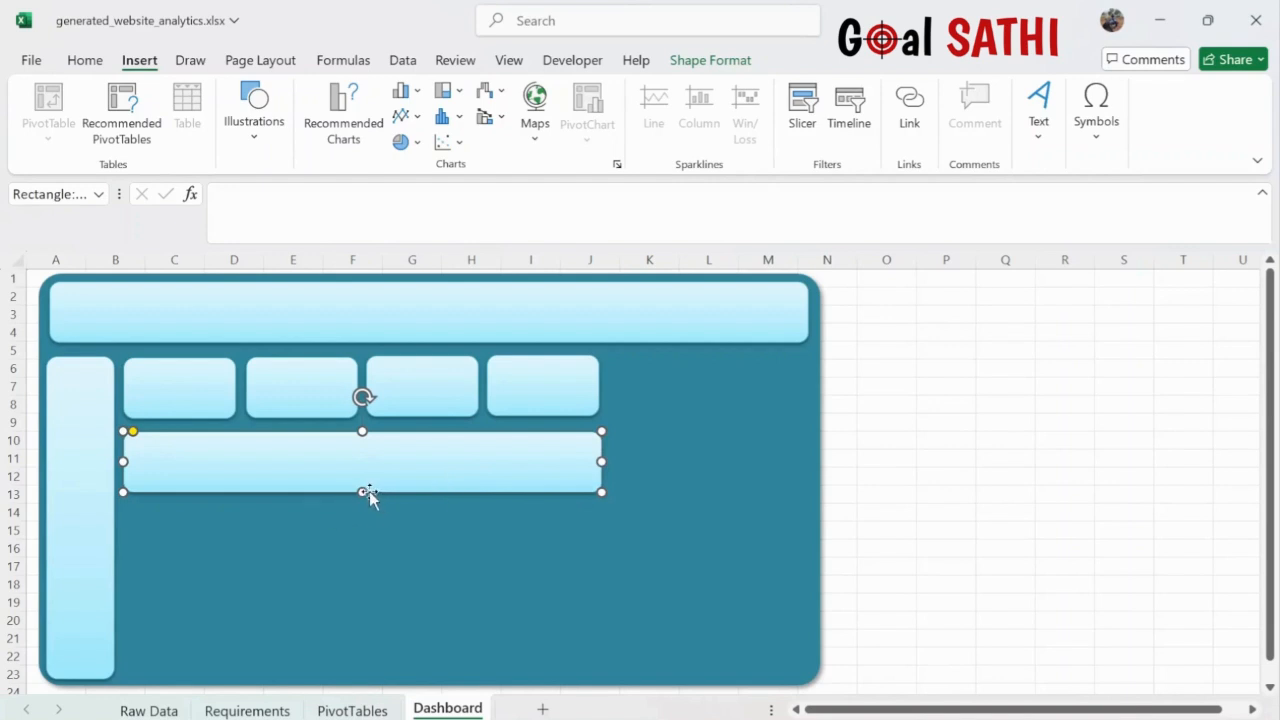
left_click_drag(366, 493, 370, 569)
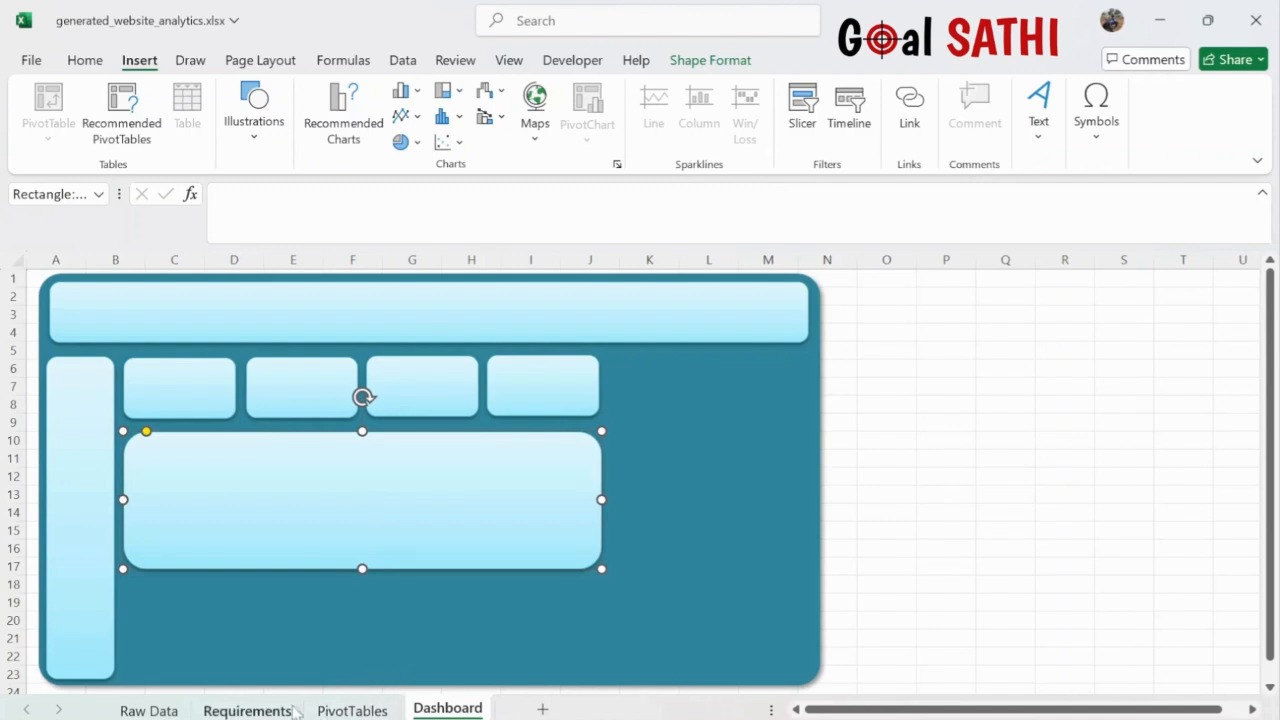
- Duplicate the wide panel below it and narrow the copy to about column E
left_click(338, 711)
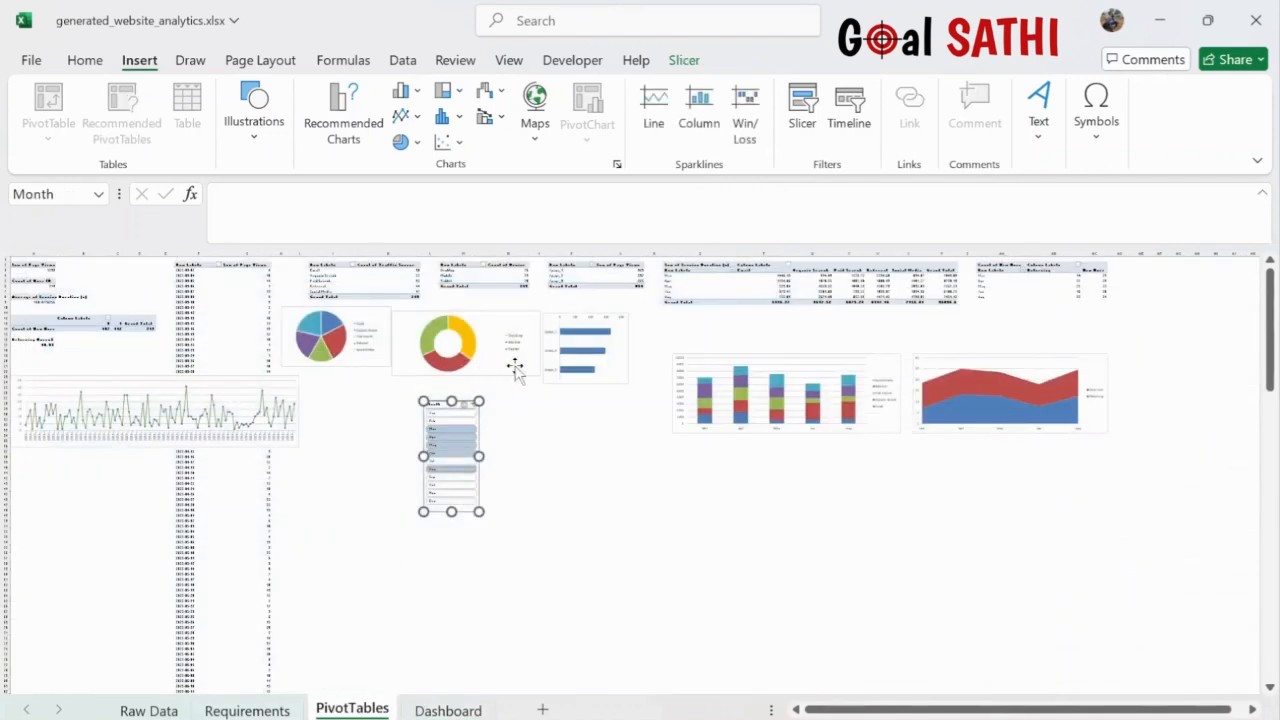
left_click(440, 710)
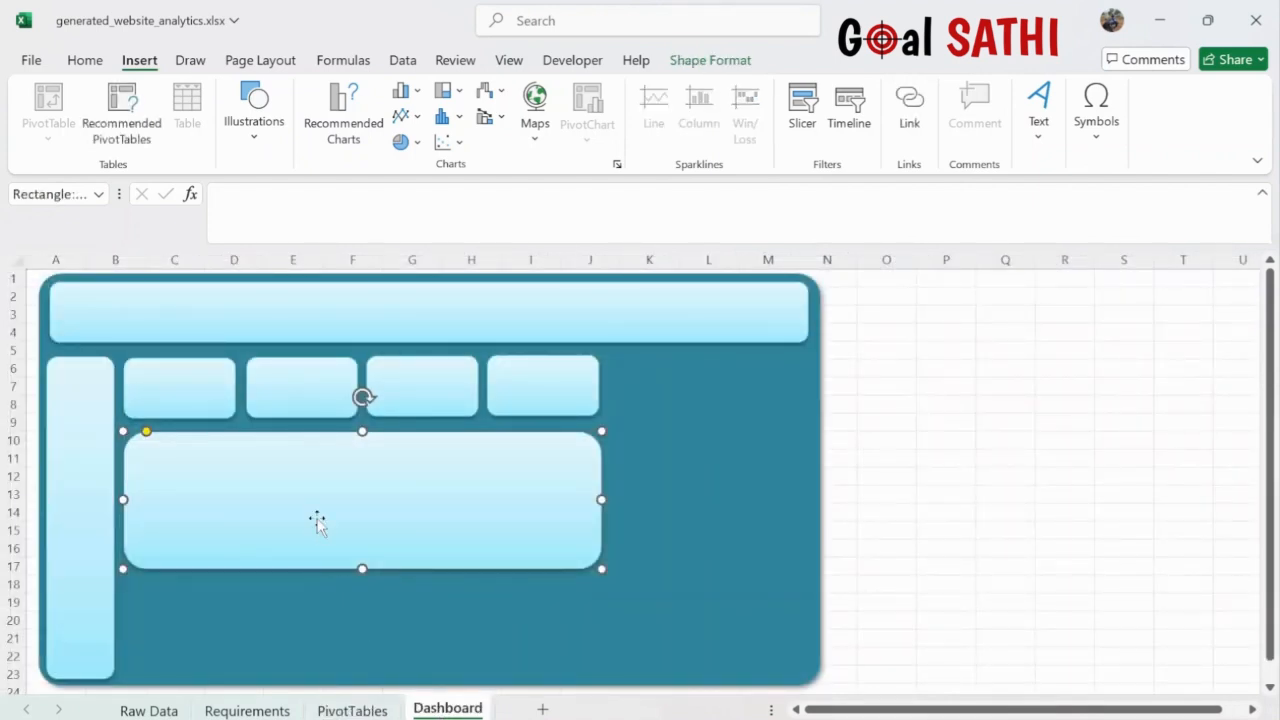
key("ctrl+d")
left_click_drag(316, 517, 302, 650)
left_click(608, 651)
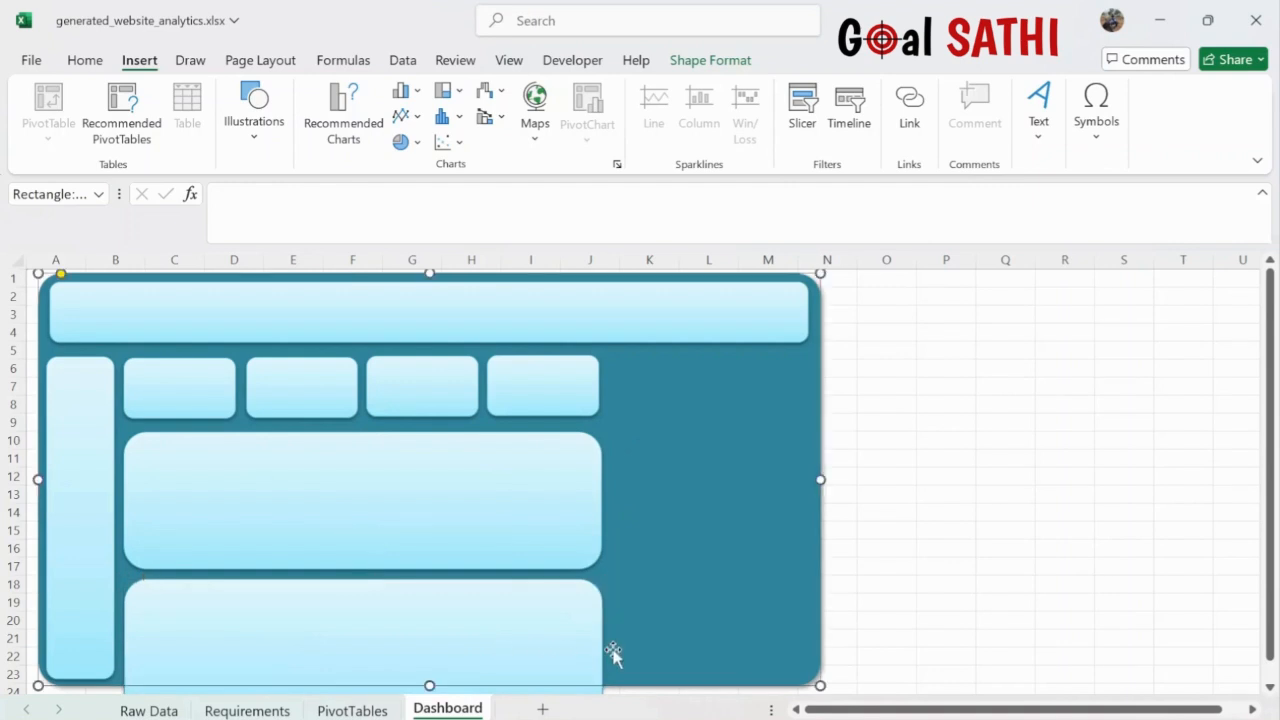
left_click(597, 646)
left_click_drag(600, 647, 291, 644)
- Extend the teal background and sidebar down to row 26, with the sidebar's top at row 6
scroll(291, 644, "down", 2)
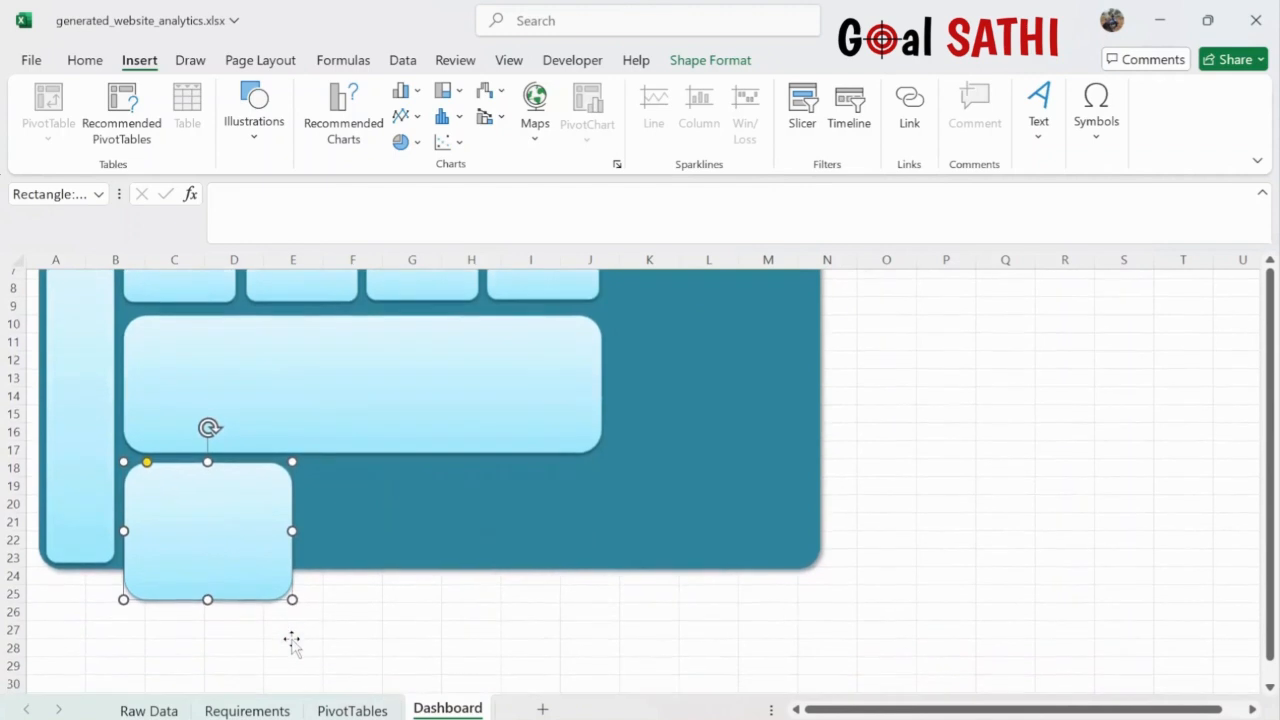
left_click(417, 514)
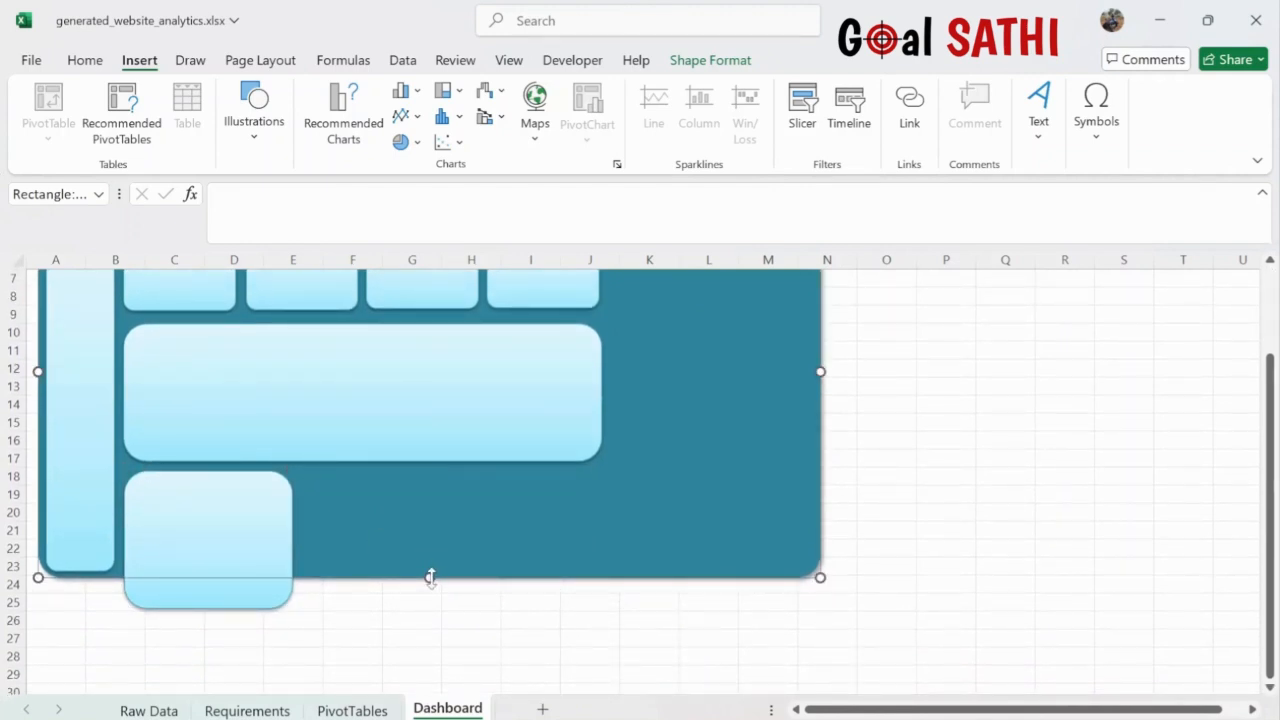
left_click_drag(429, 579, 432, 618)
left_click(83, 562)
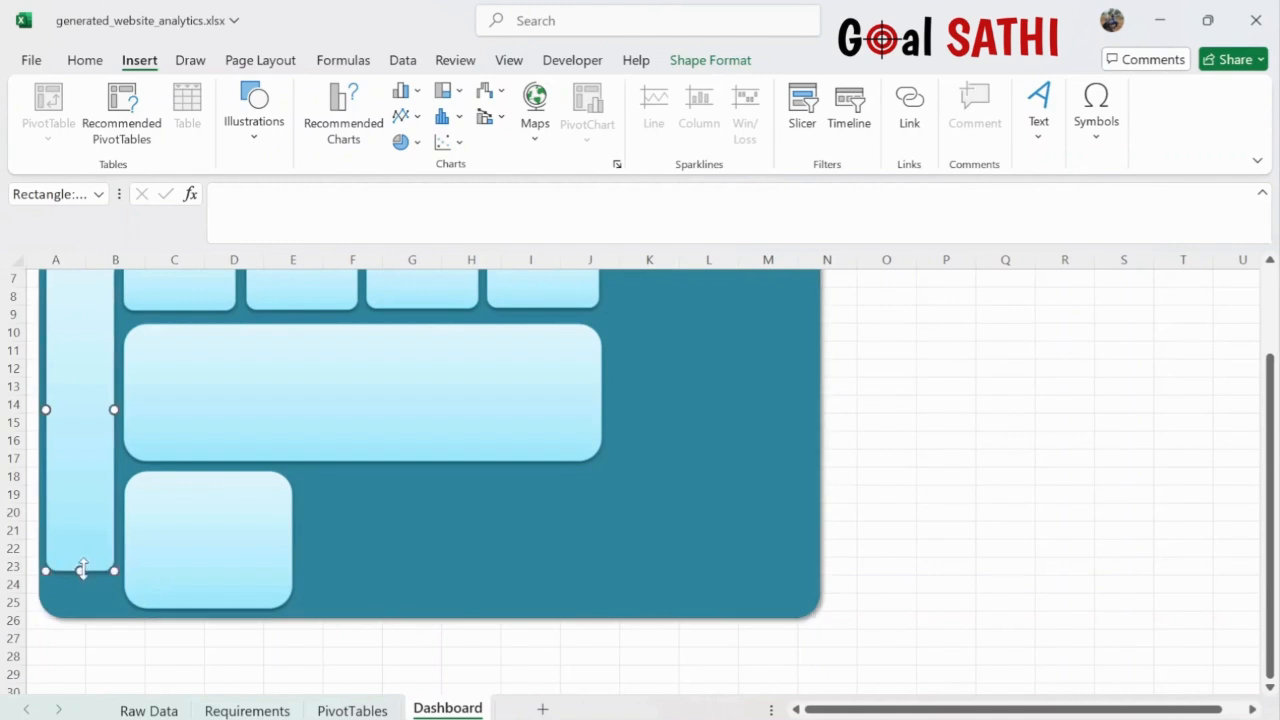
left_click_drag(80, 570, 86, 607)
scroll(471, 503, "up", 2)
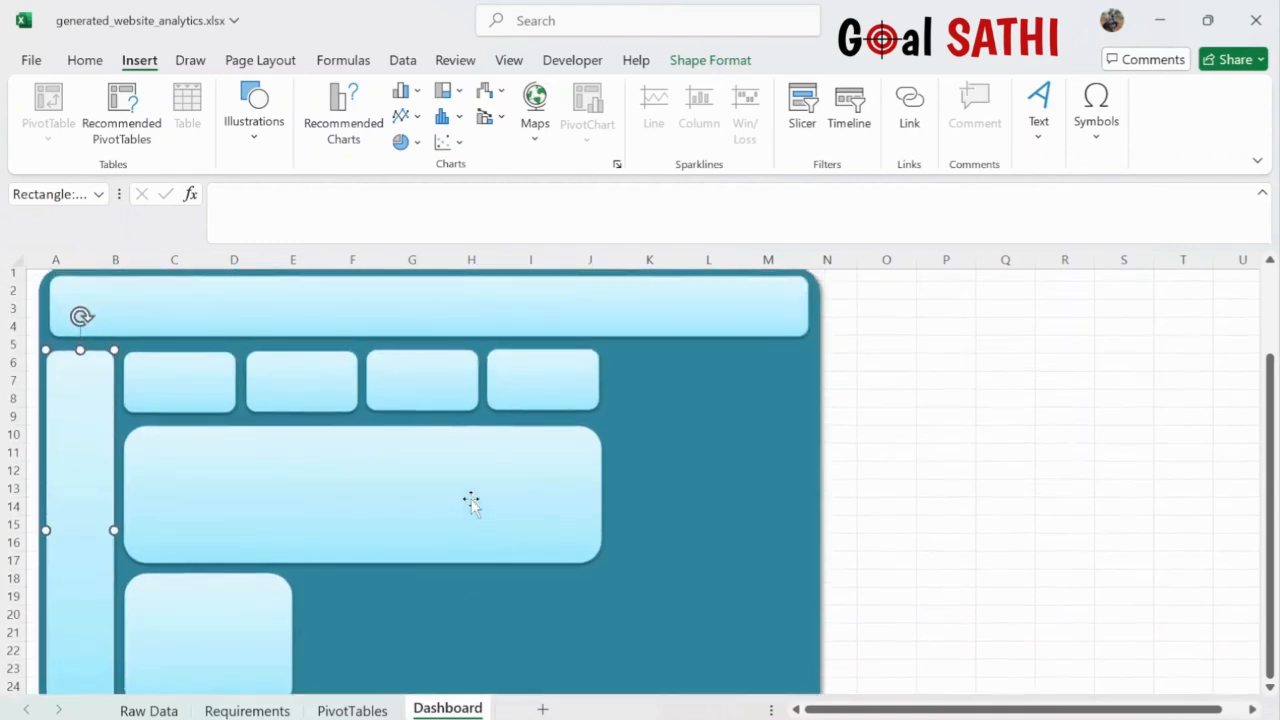
left_click_drag(80, 357, 81, 370)
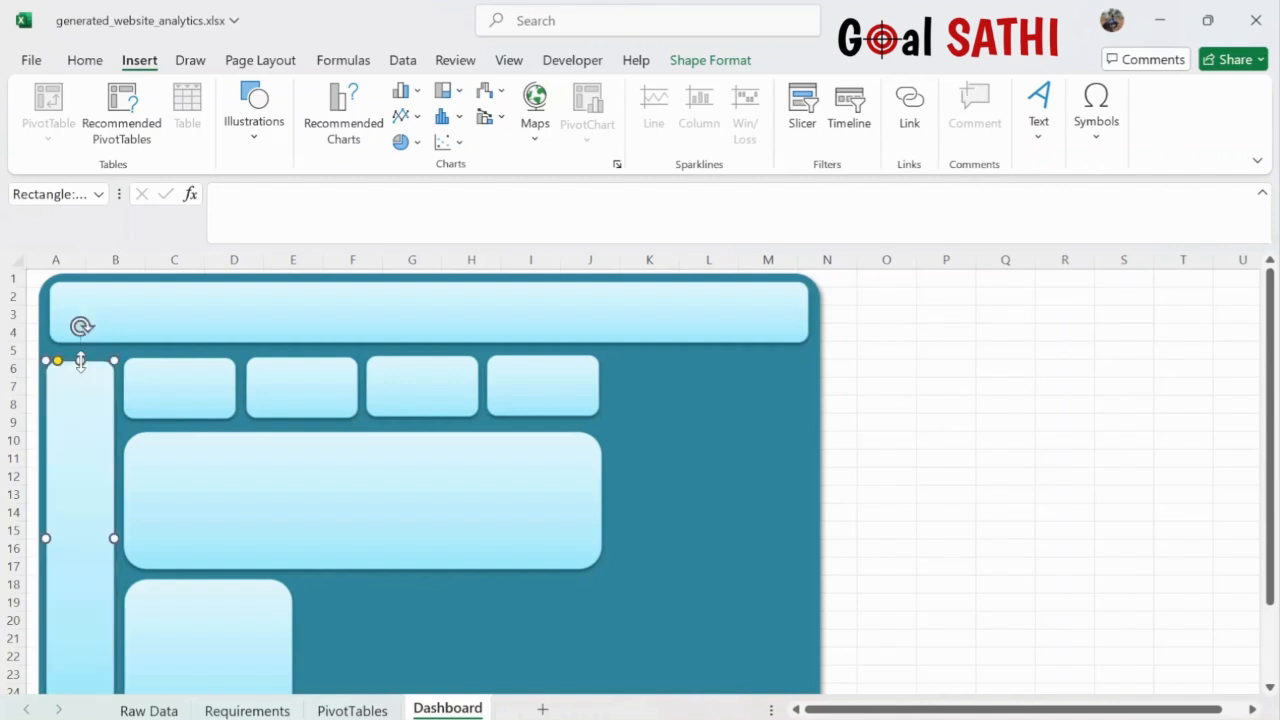
scroll(357, 543, "down", 2)
- Copy the lower-left panel twice and resize the three bottom boxes with even gaps
left_click(267, 584)
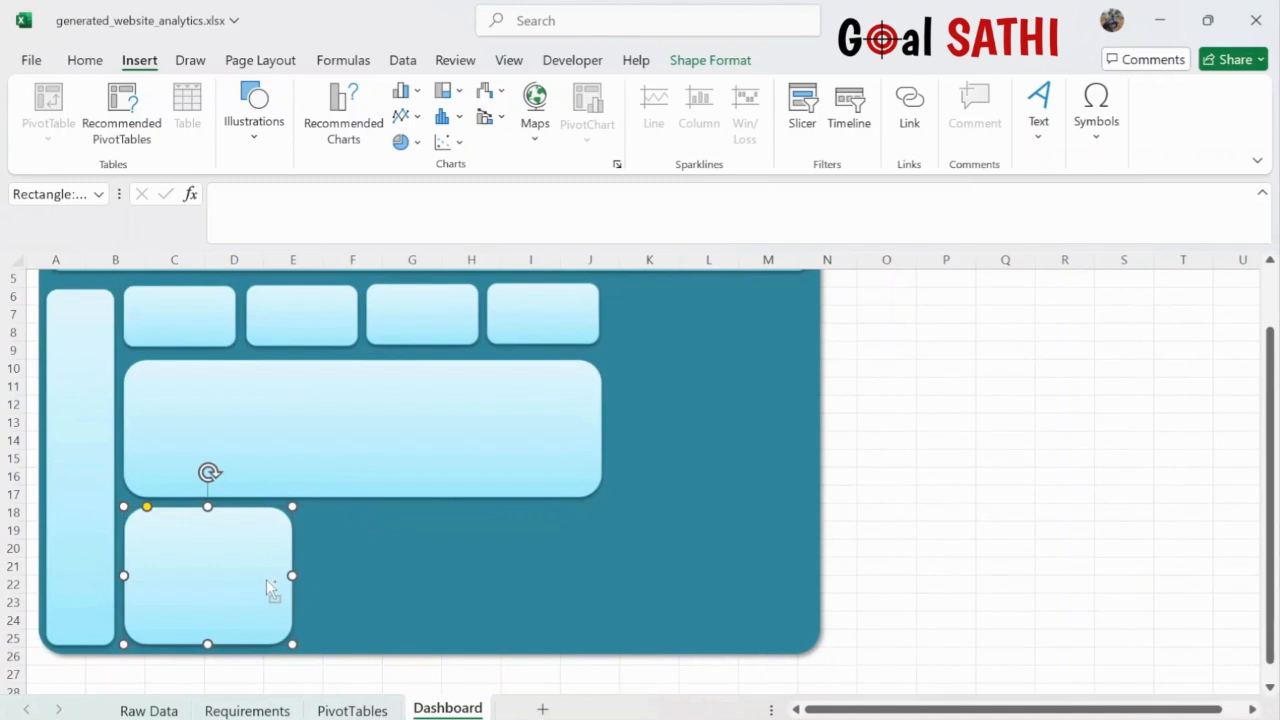
left_click_drag(266, 579, 579, 547)
key("ctrl+d")
left_click(271, 566)
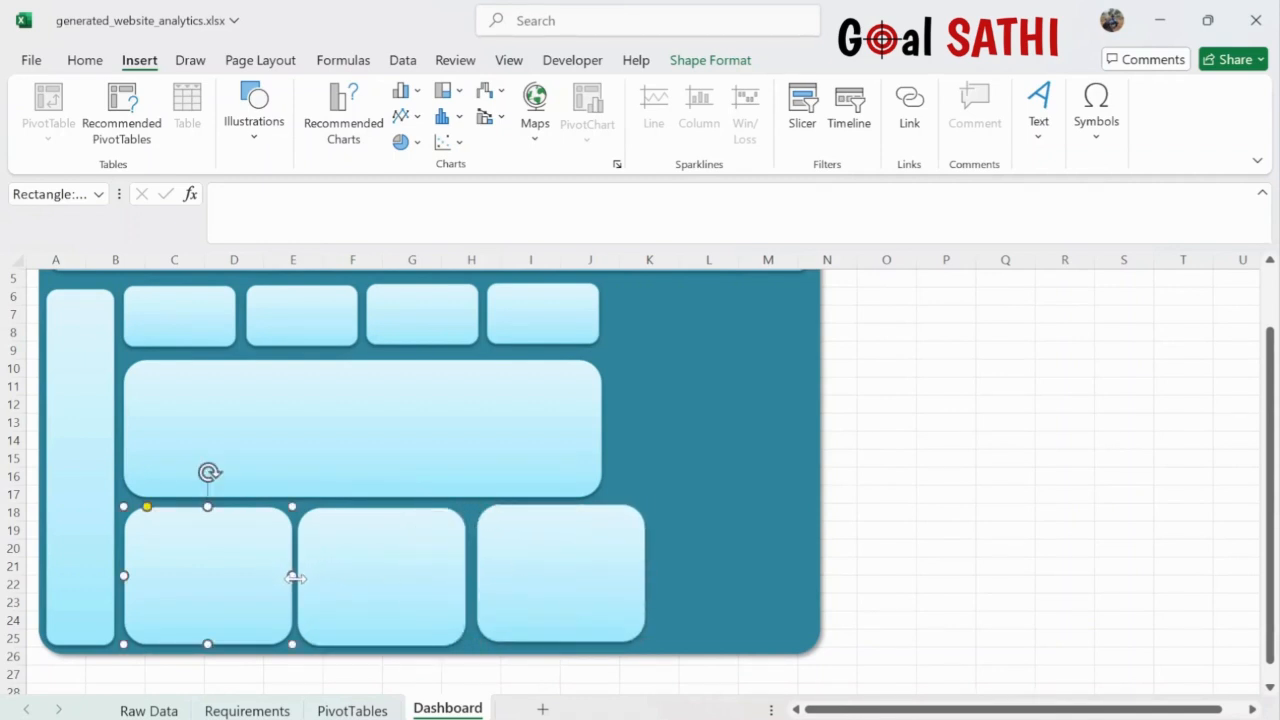
left_click_drag(293, 577, 332, 576)
left_click(347, 581)
left_click(511, 580)
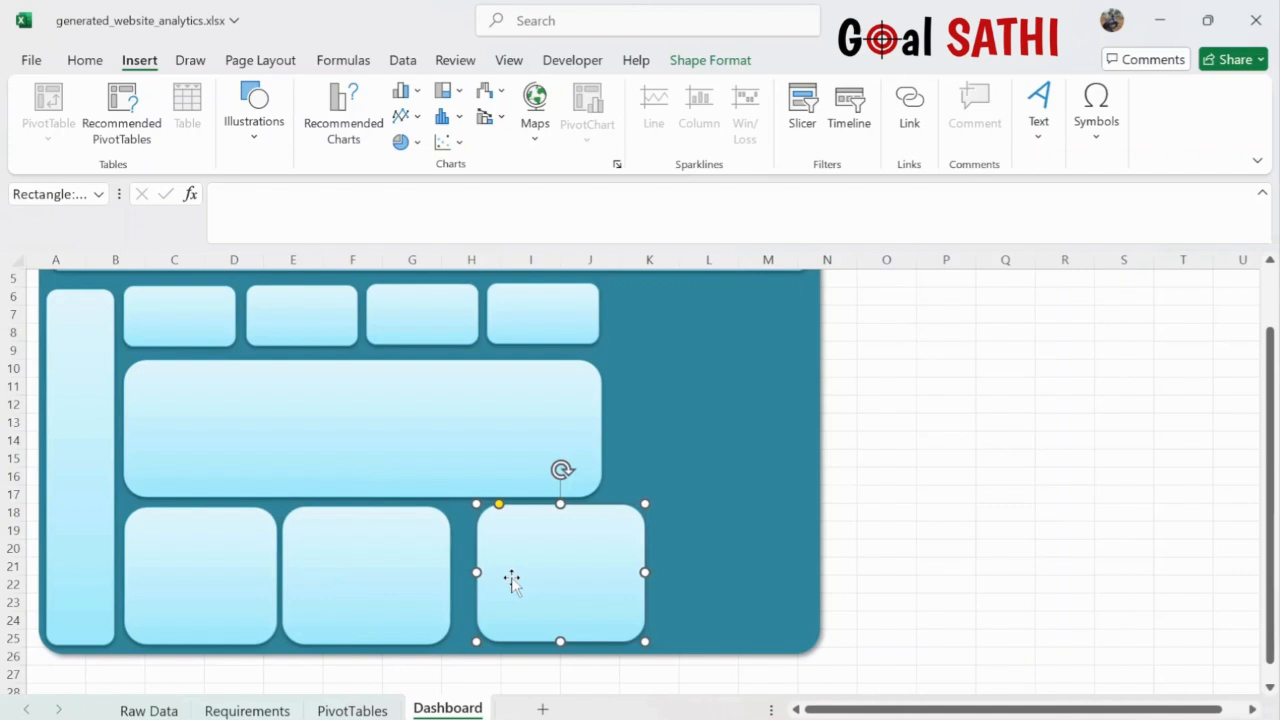
left_click_drag(547, 571, 526, 574)
left_click(426, 583)
left_click_drag(429, 580, 434, 579)
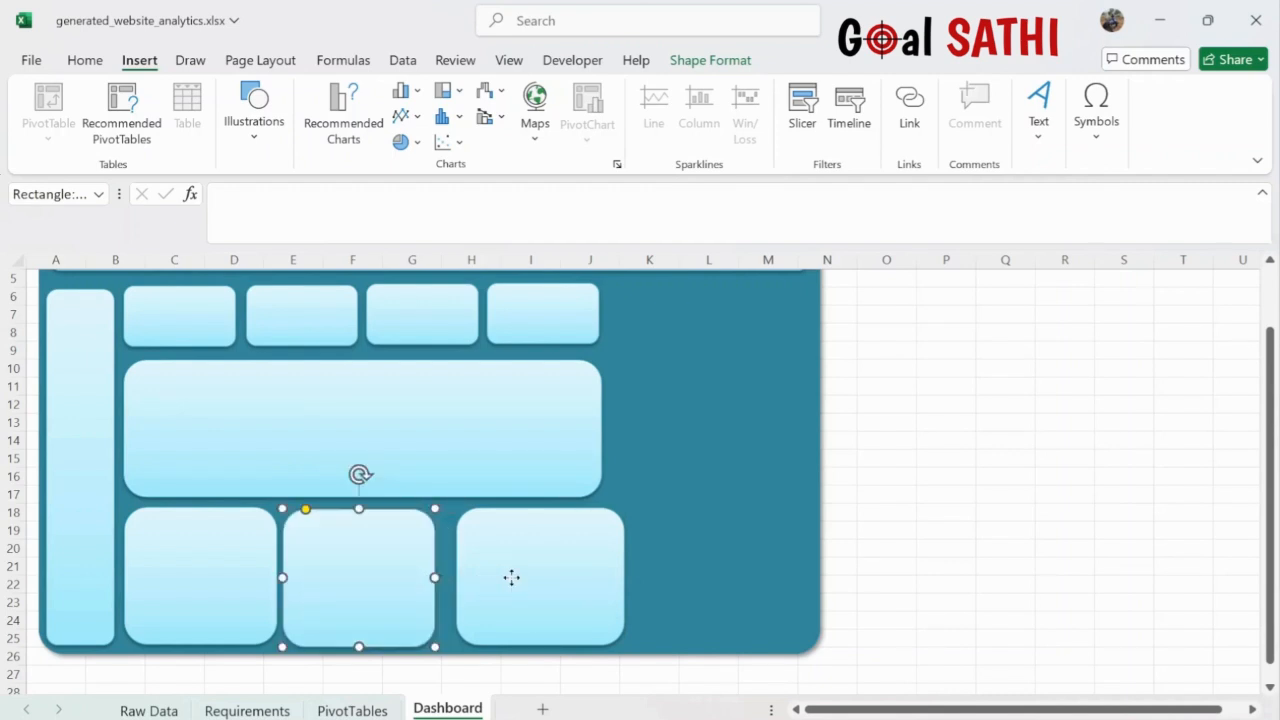
left_click_drag(511, 577, 497, 577)
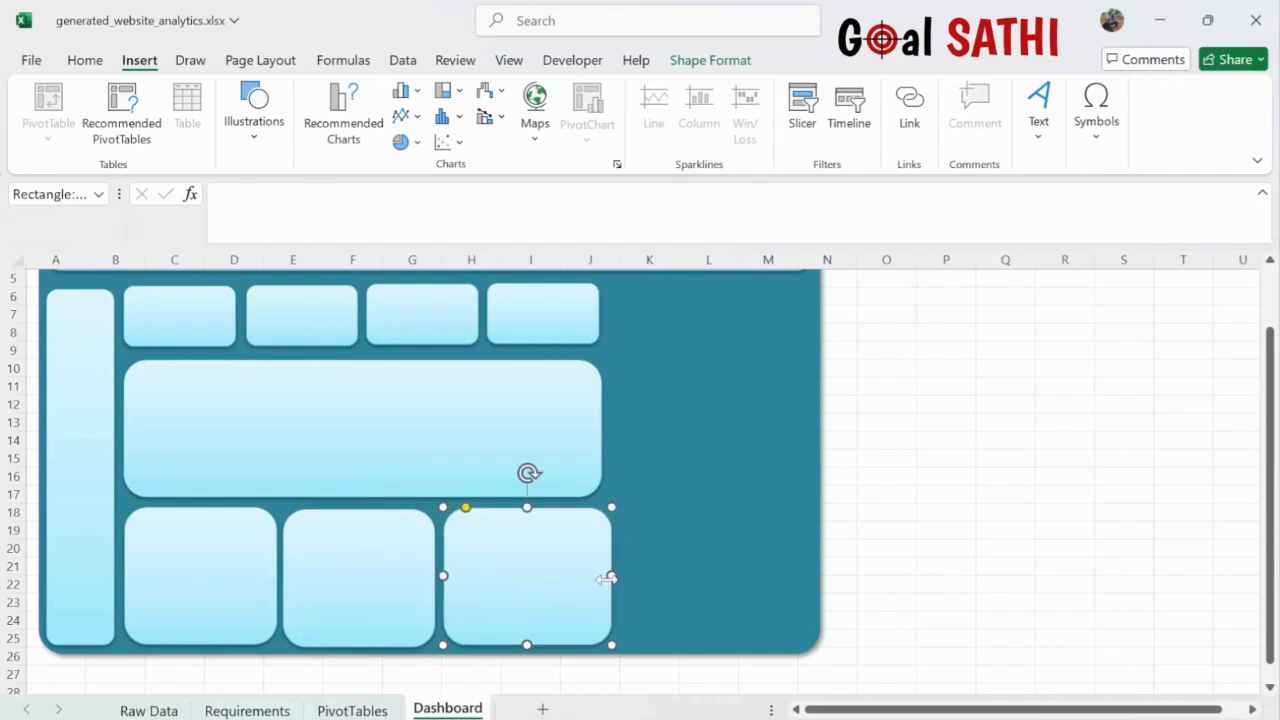
left_click_drag(612, 576, 593, 574)
- Widen the teal background and the header panel to the right
scroll(797, 489, "up", 1)
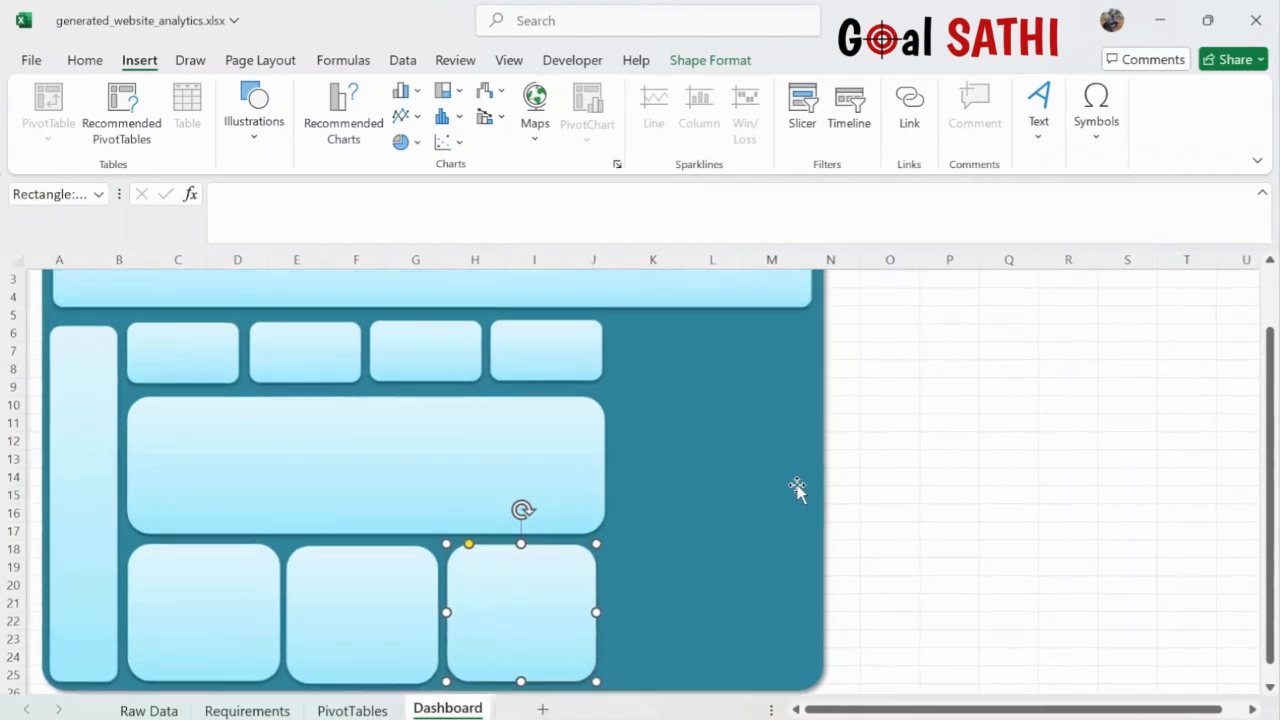
left_click(816, 484)
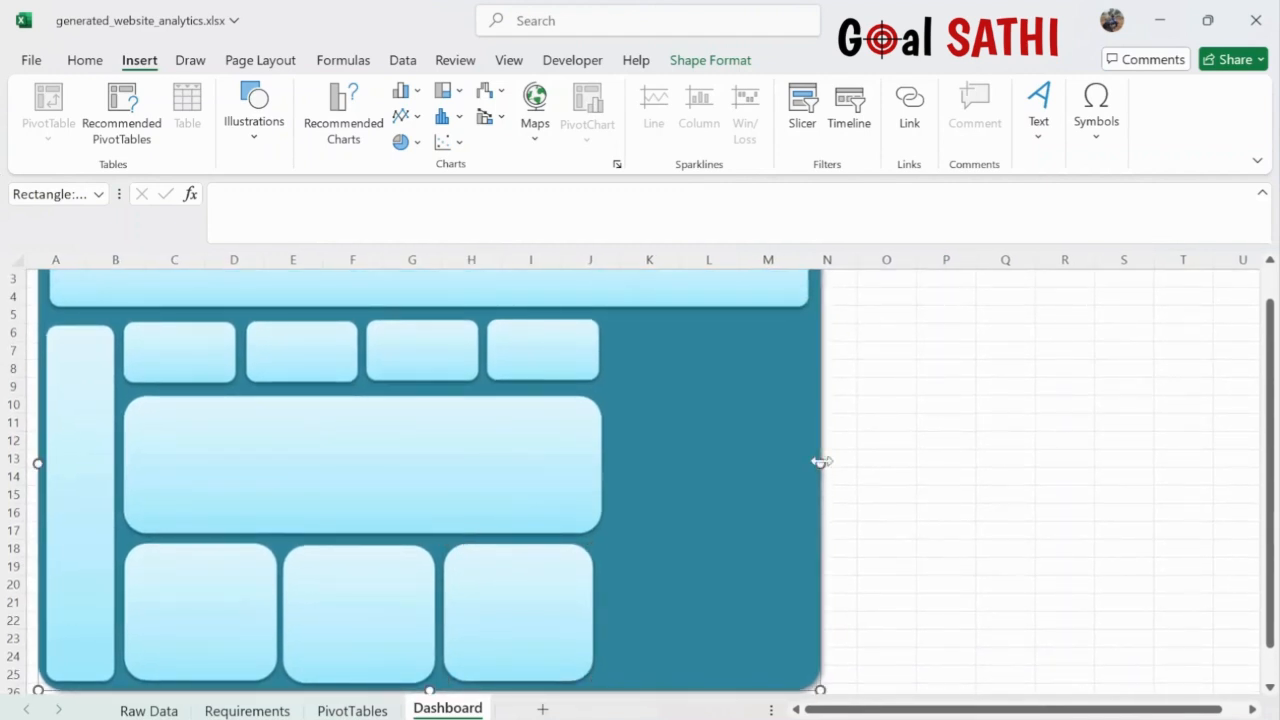
left_click_drag(820, 463, 880, 460)
left_click(790, 304)
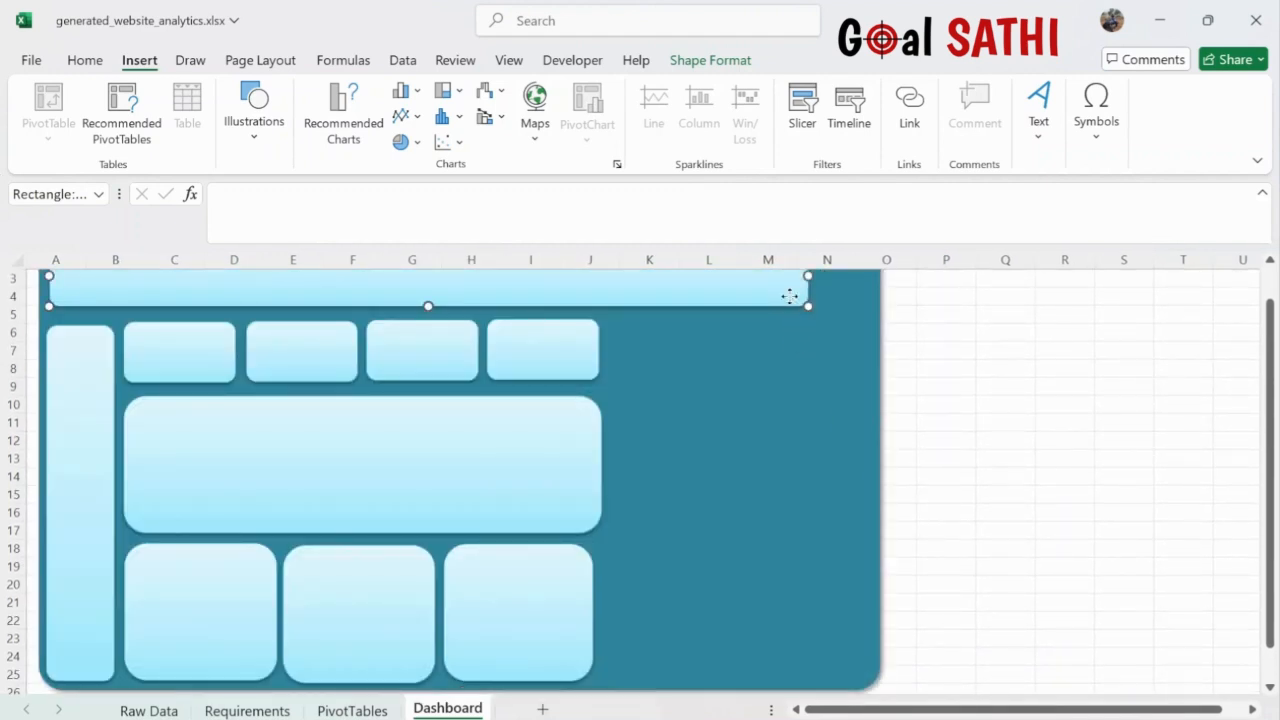
left_click_drag(806, 290, 870, 280)
- Copy the large panel into two stacked right-side panels, then cut the Month slicer from PivotTables
left_click(550, 487)
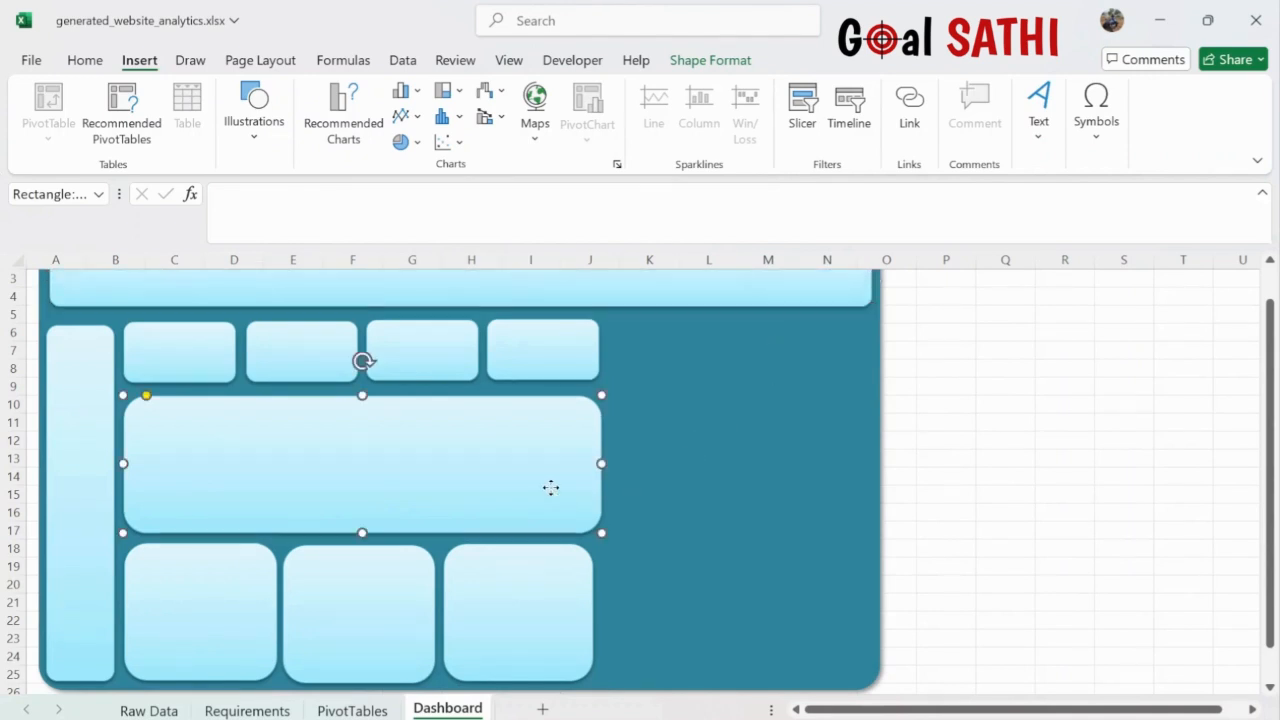
left_click_drag(555, 497, 1021, 398)
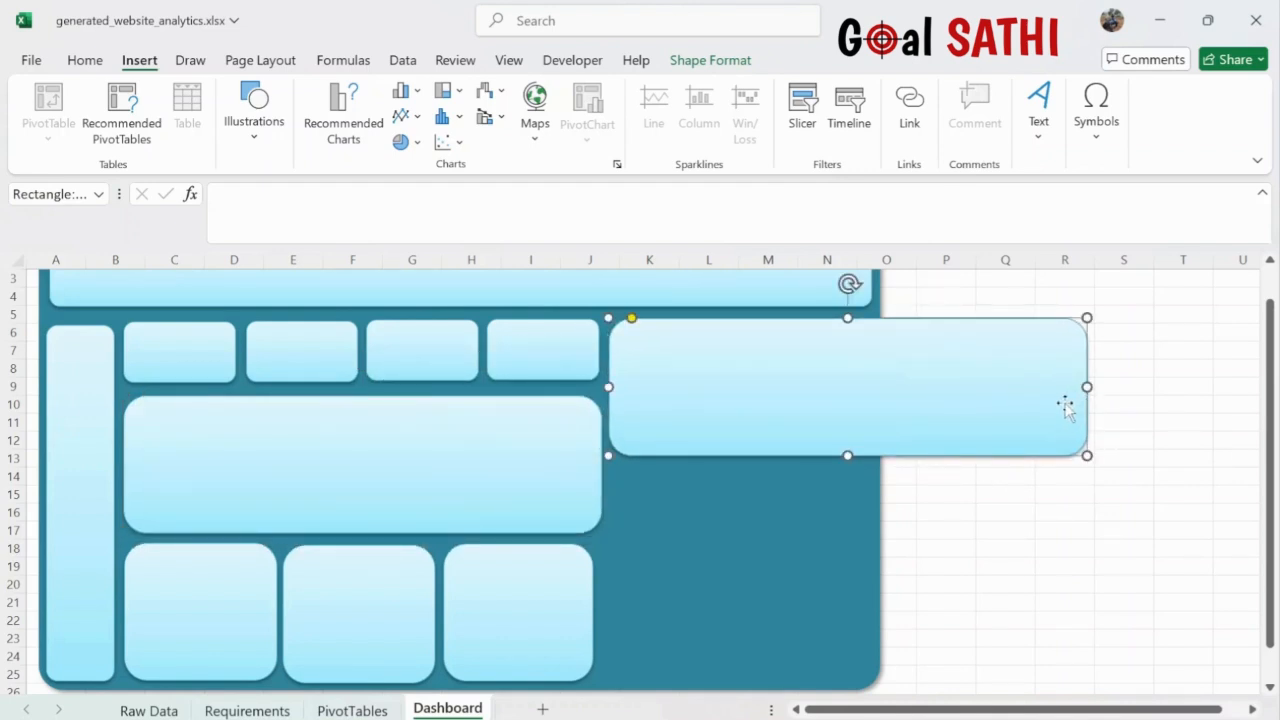
left_click_drag(1089, 390, 868, 408)
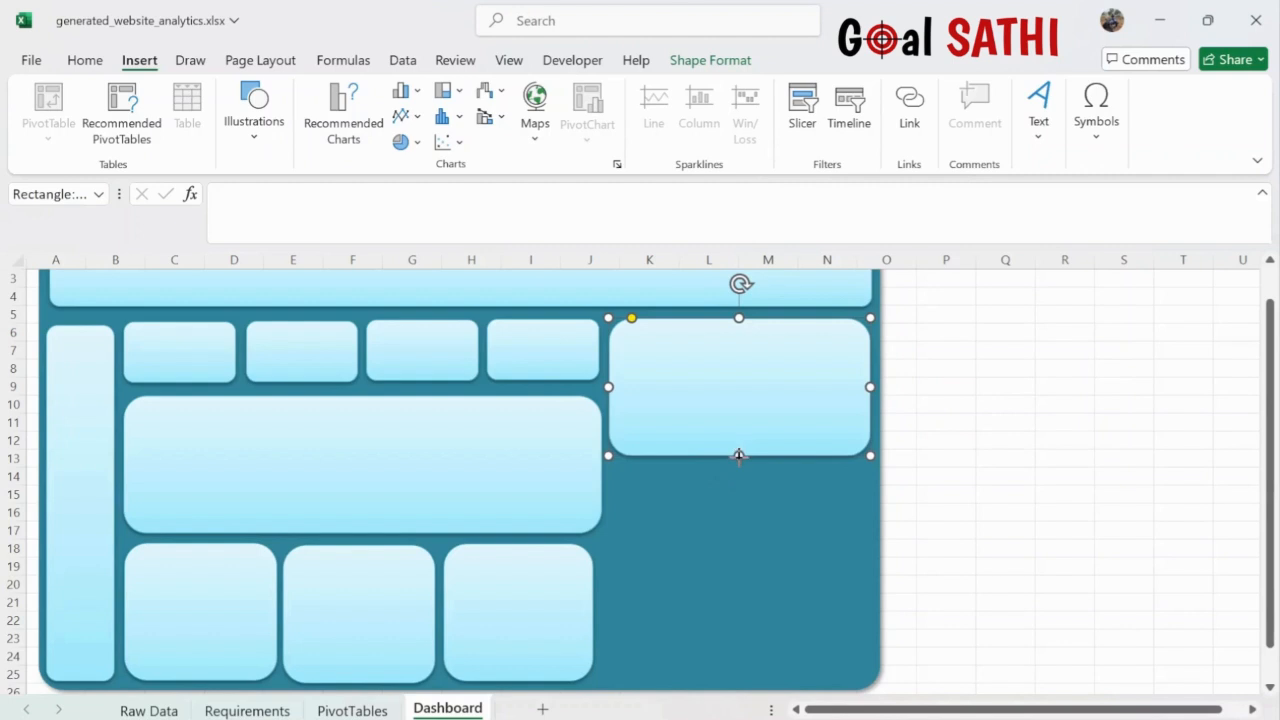
left_click_drag(739, 456, 740, 486)
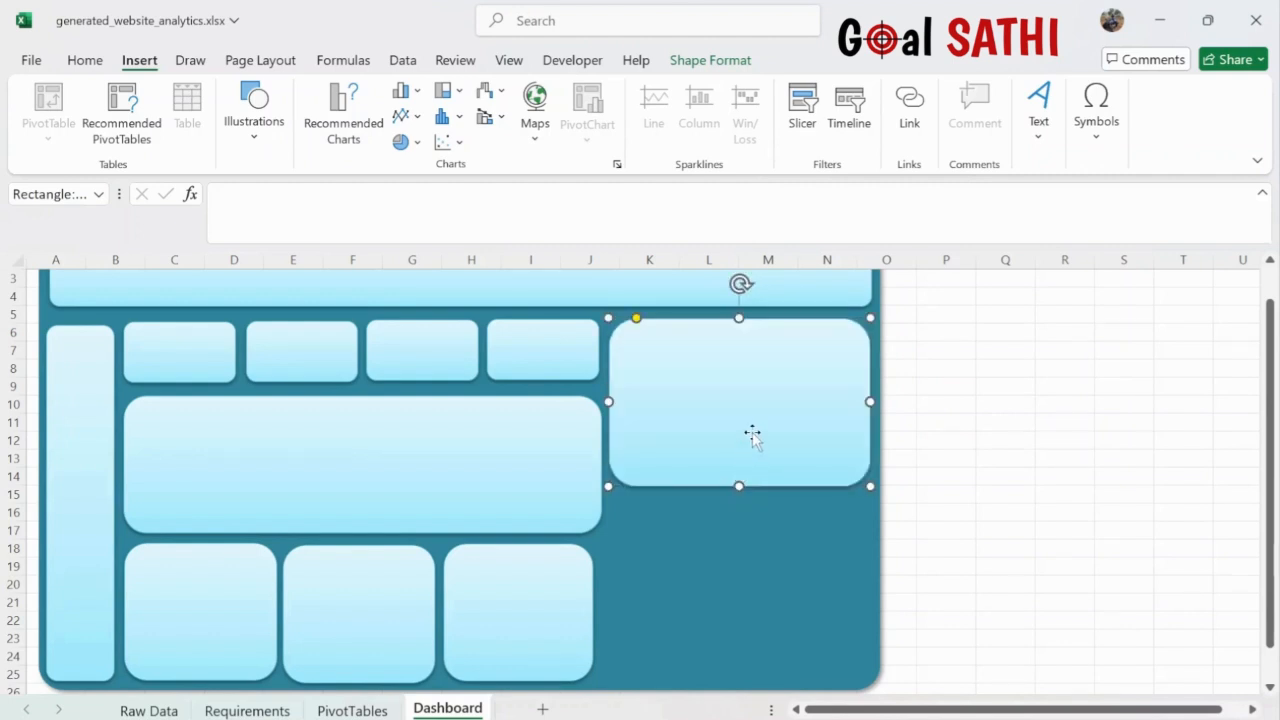
left_click_drag(754, 437, 736, 609)
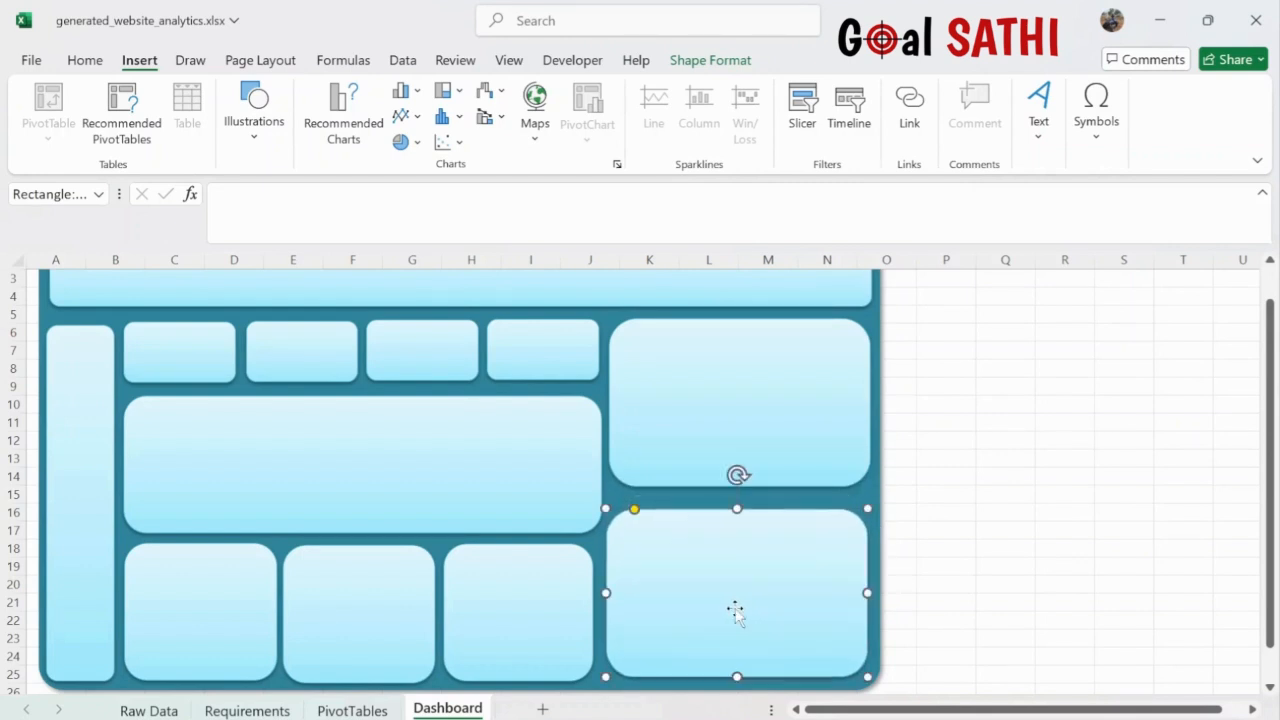
left_click(737, 451)
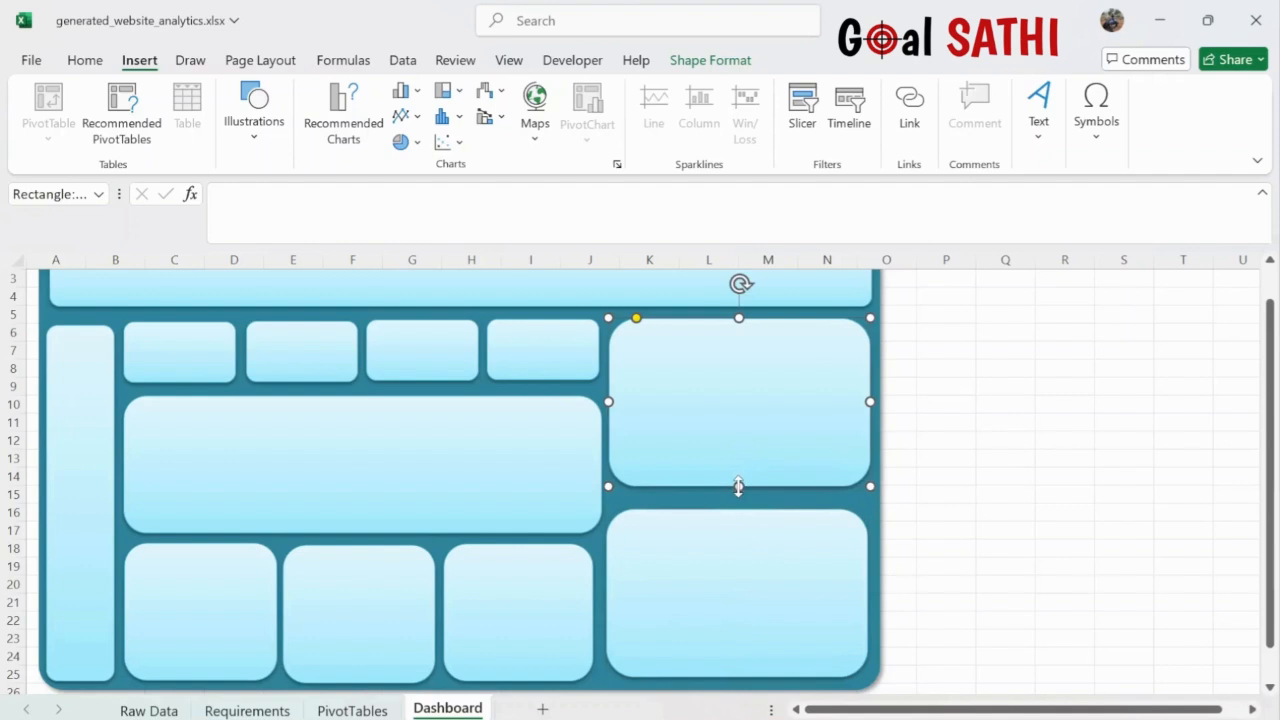
left_click_drag(738, 486, 739, 497)
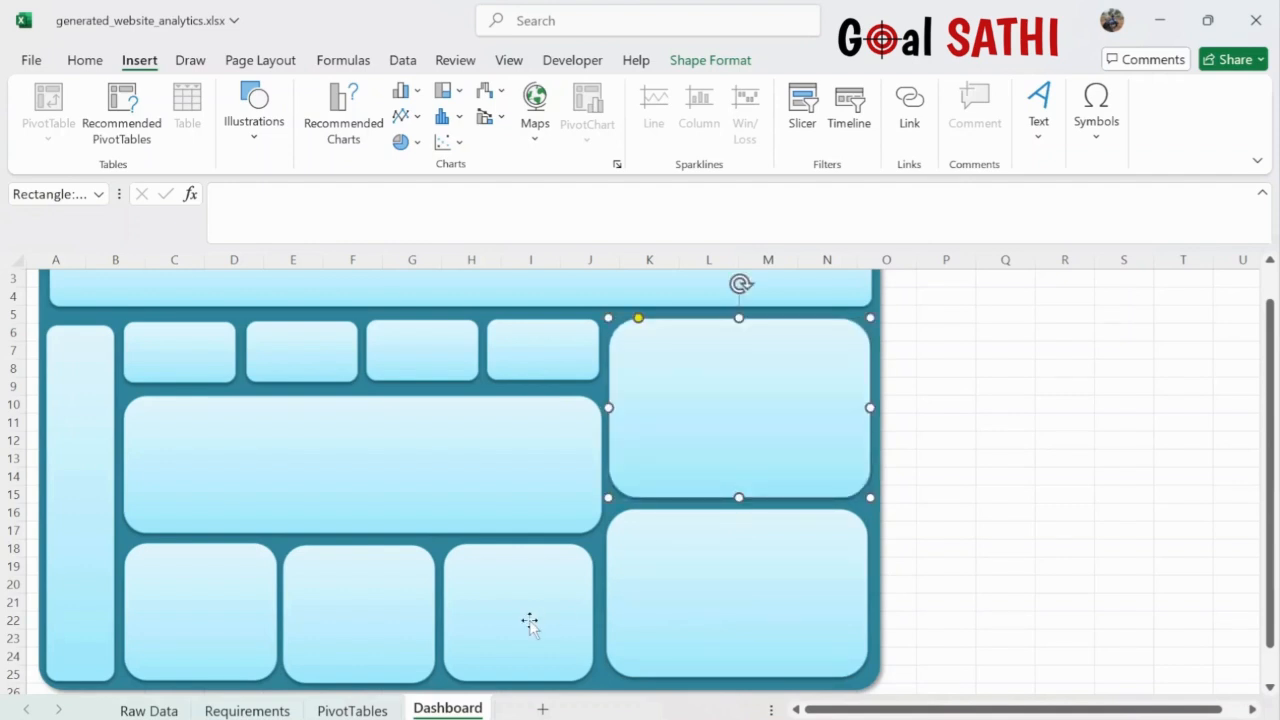
left_click(353, 710)
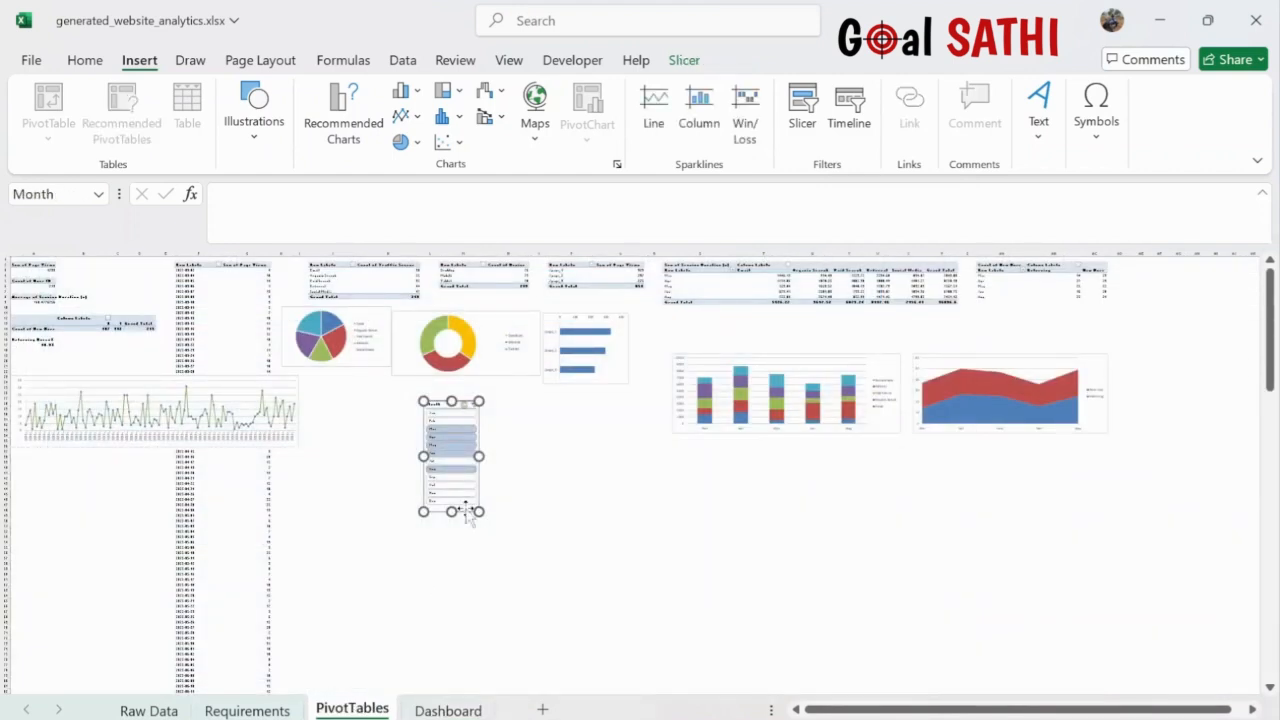
key("ctrl+x")
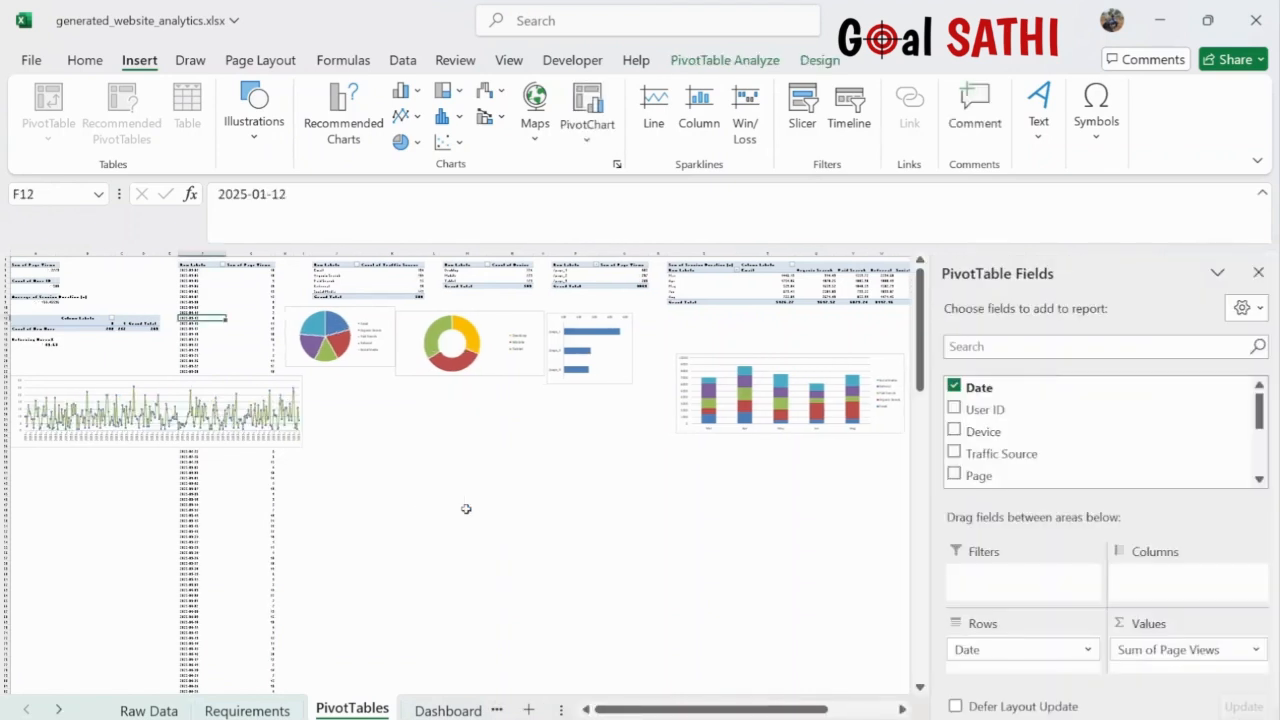
- Paste the Month slicer onto the Dashboard and resize it to fit inside the tall left sidebar
left_click(448, 710)
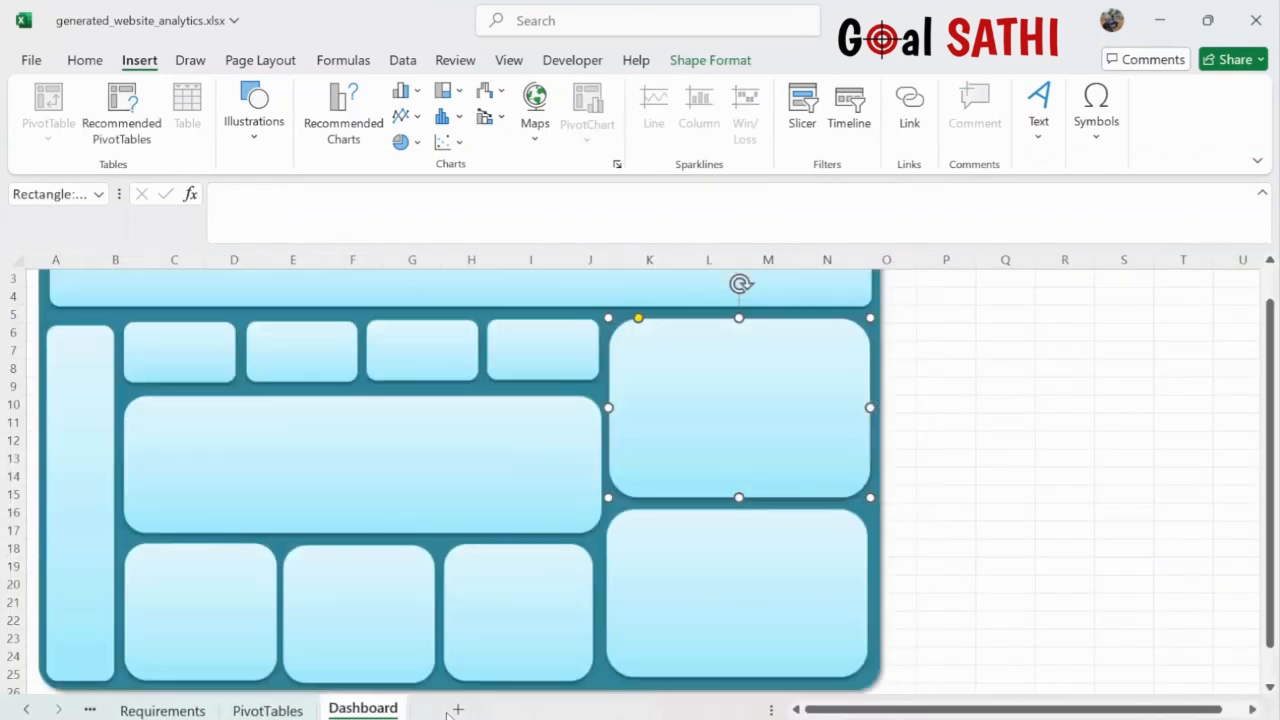
left_click(85, 476)
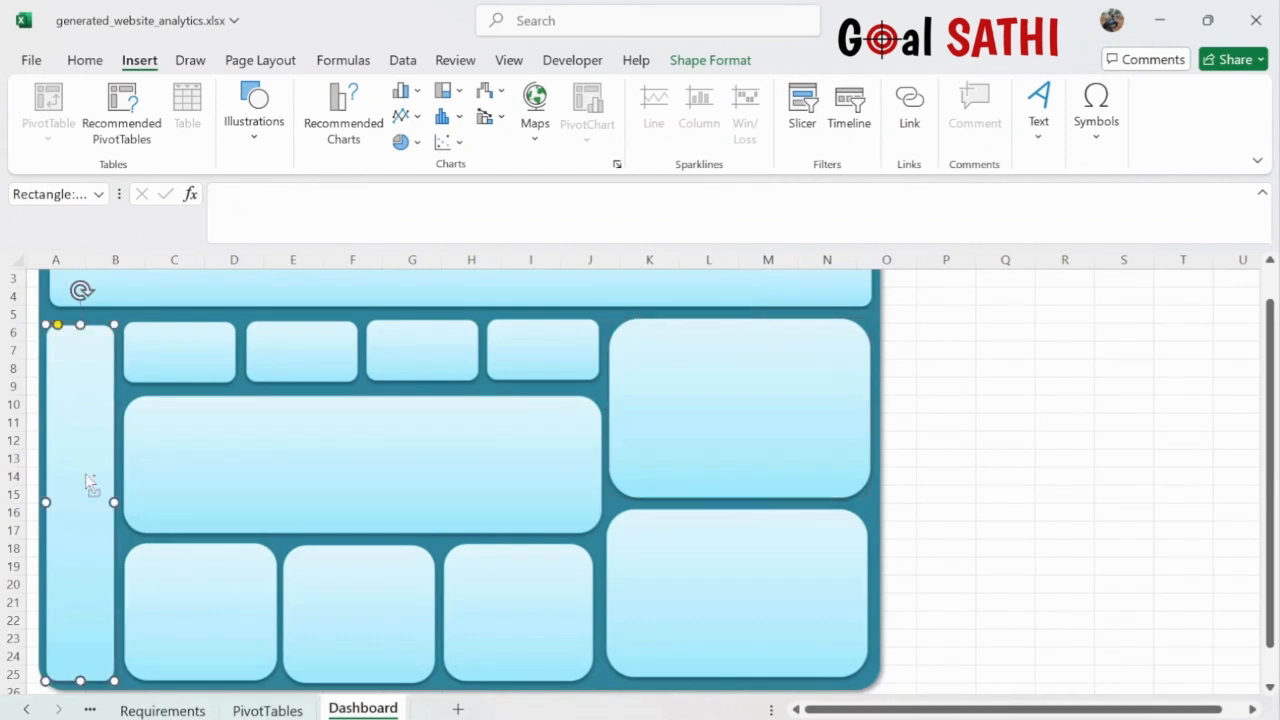
key("ctrl+v")
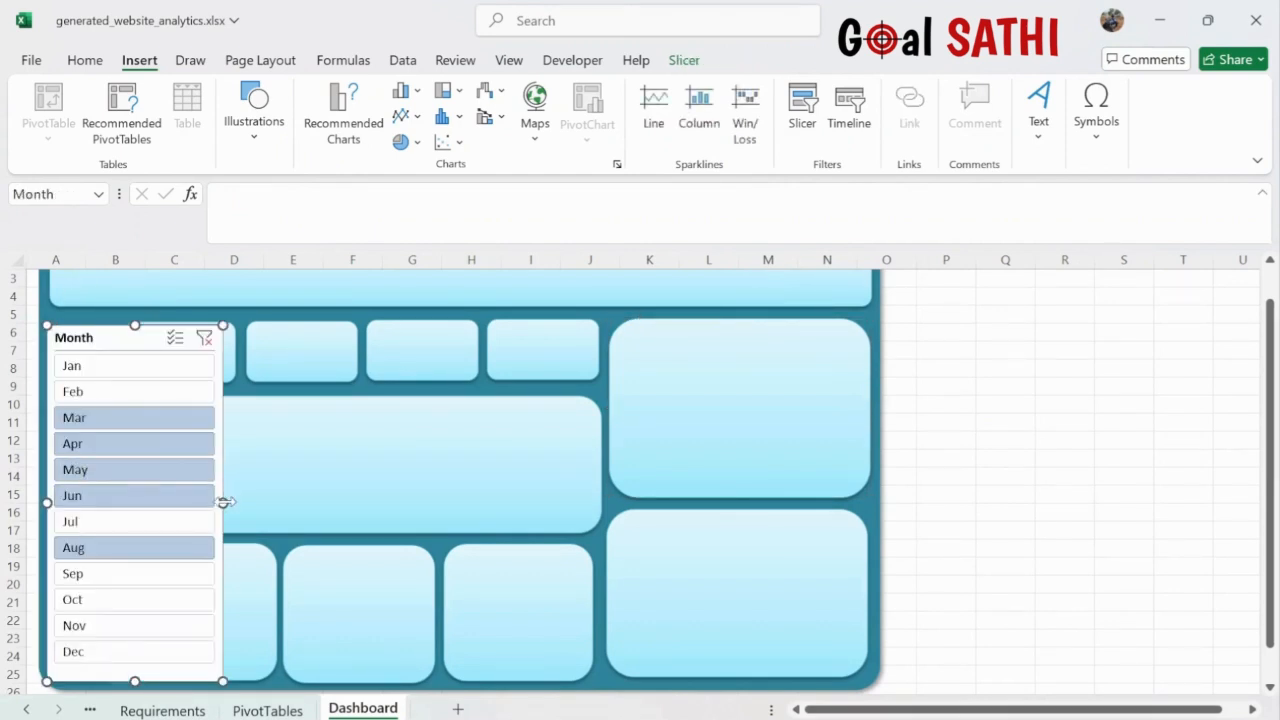
left_click_drag(224, 502, 115, 496)
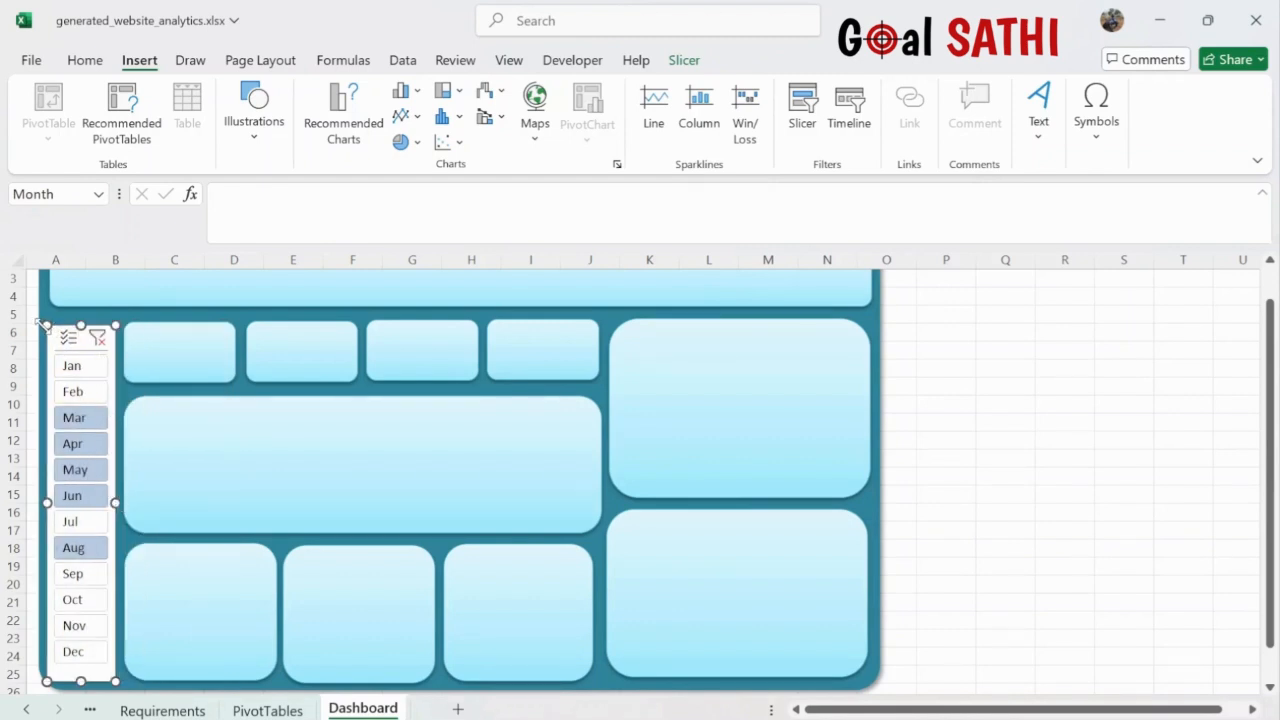
left_click_drag(47, 325, 52, 332)
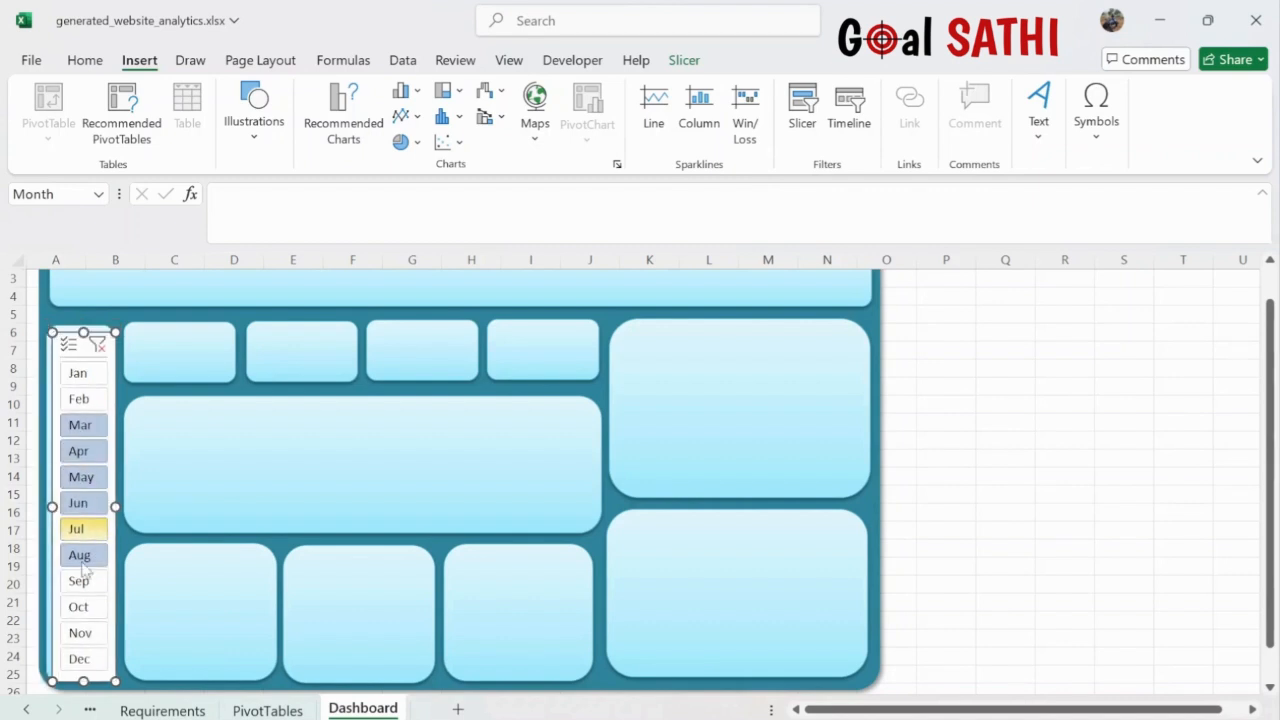
left_click_drag(114, 681, 105, 676)
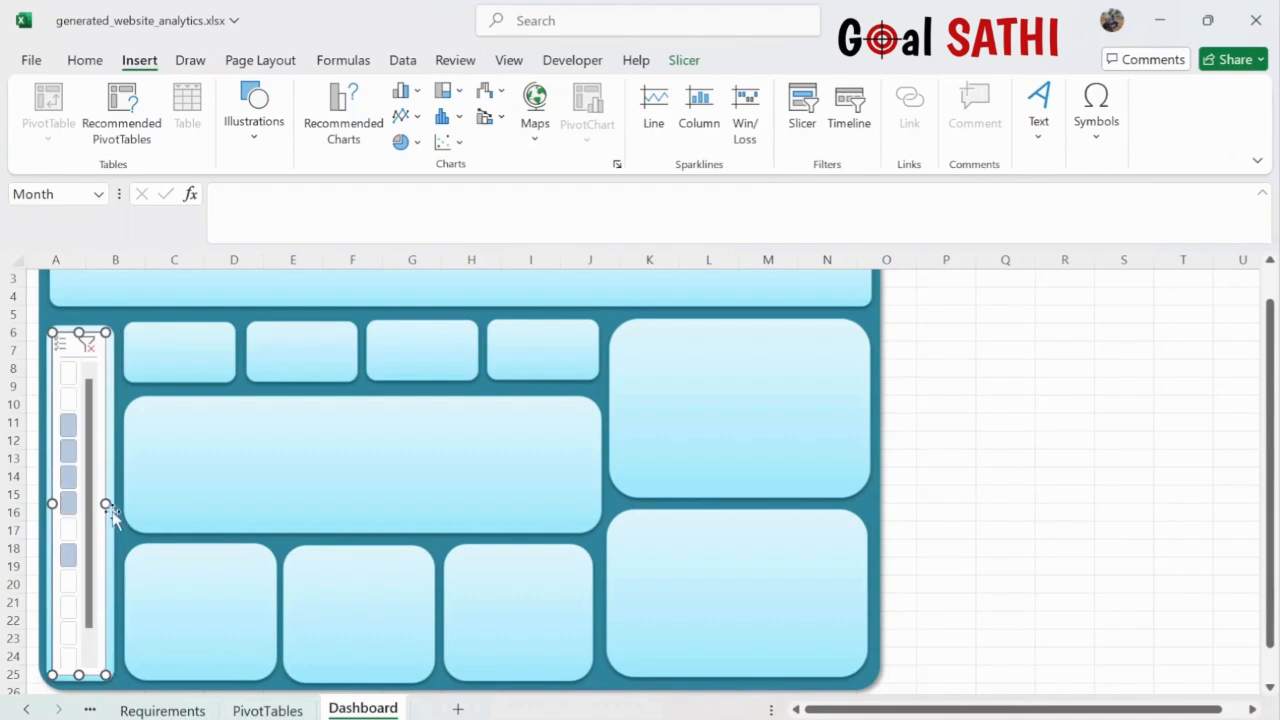
left_click_drag(107, 504, 110, 505)
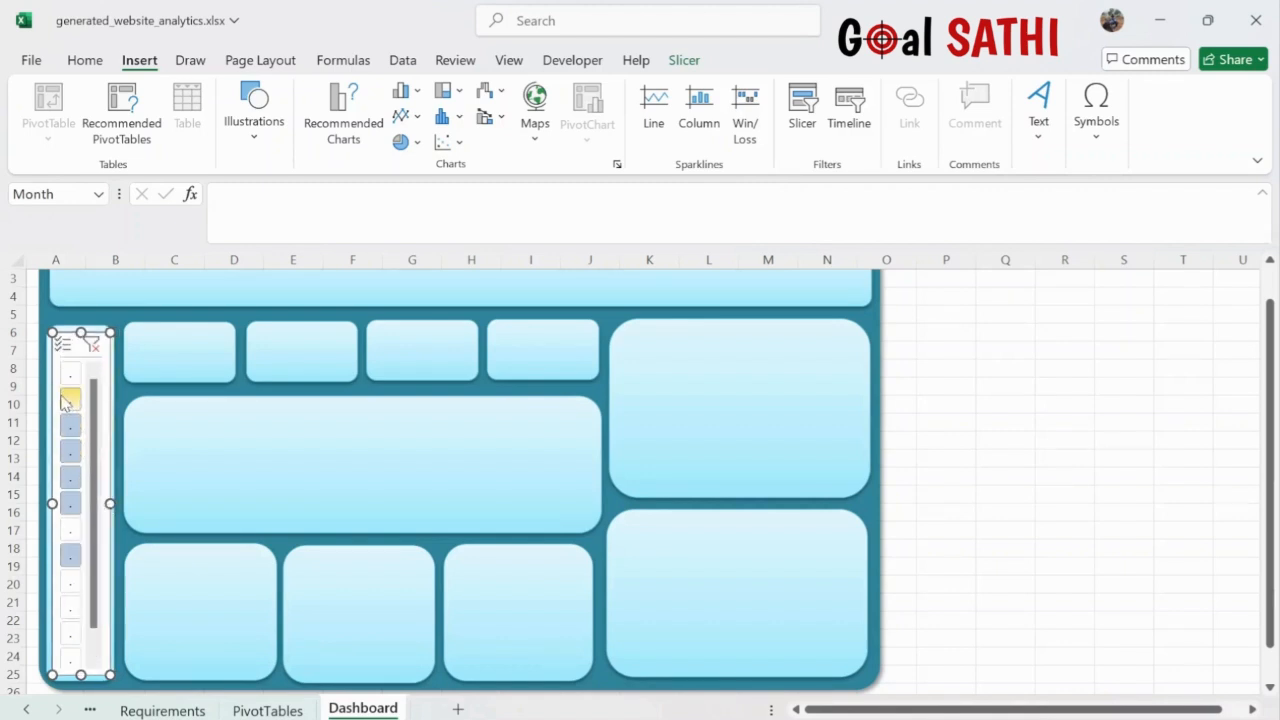
- Try narrower slicer buttons, then revert to a 4" × 0.78" slicer with 0.59" buttons
left_click(684, 61)
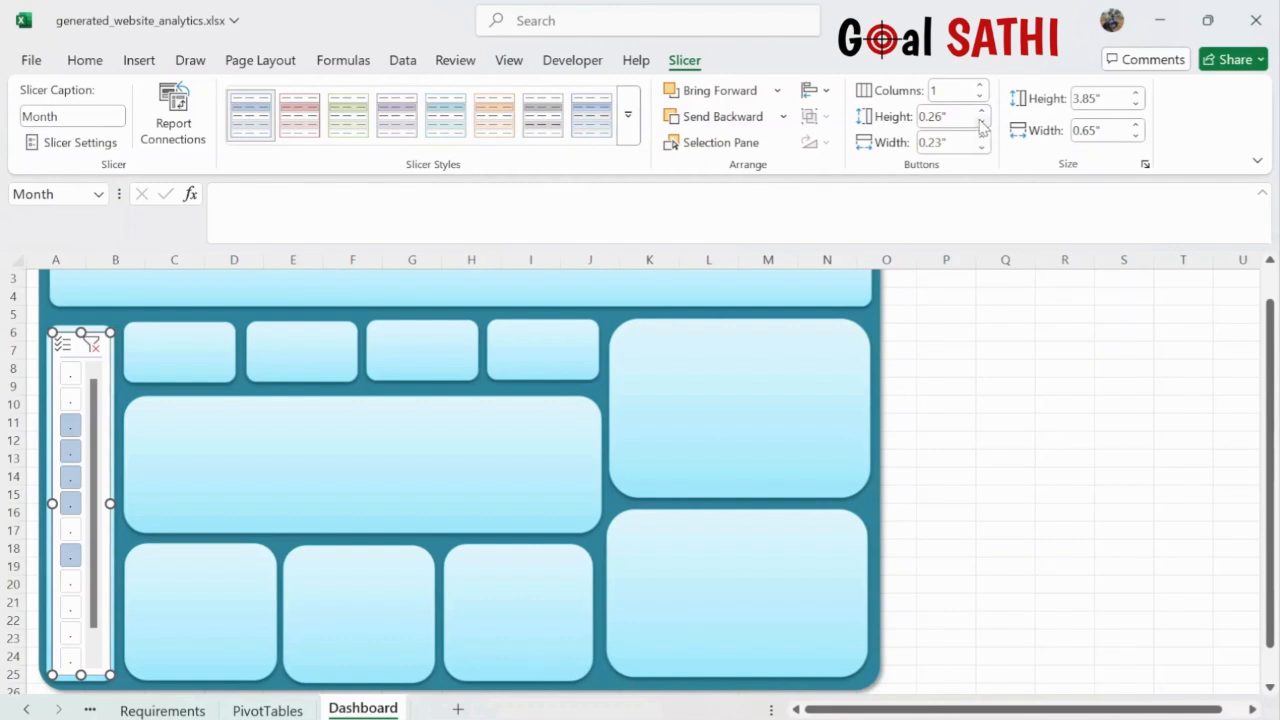
left_click(982, 148)
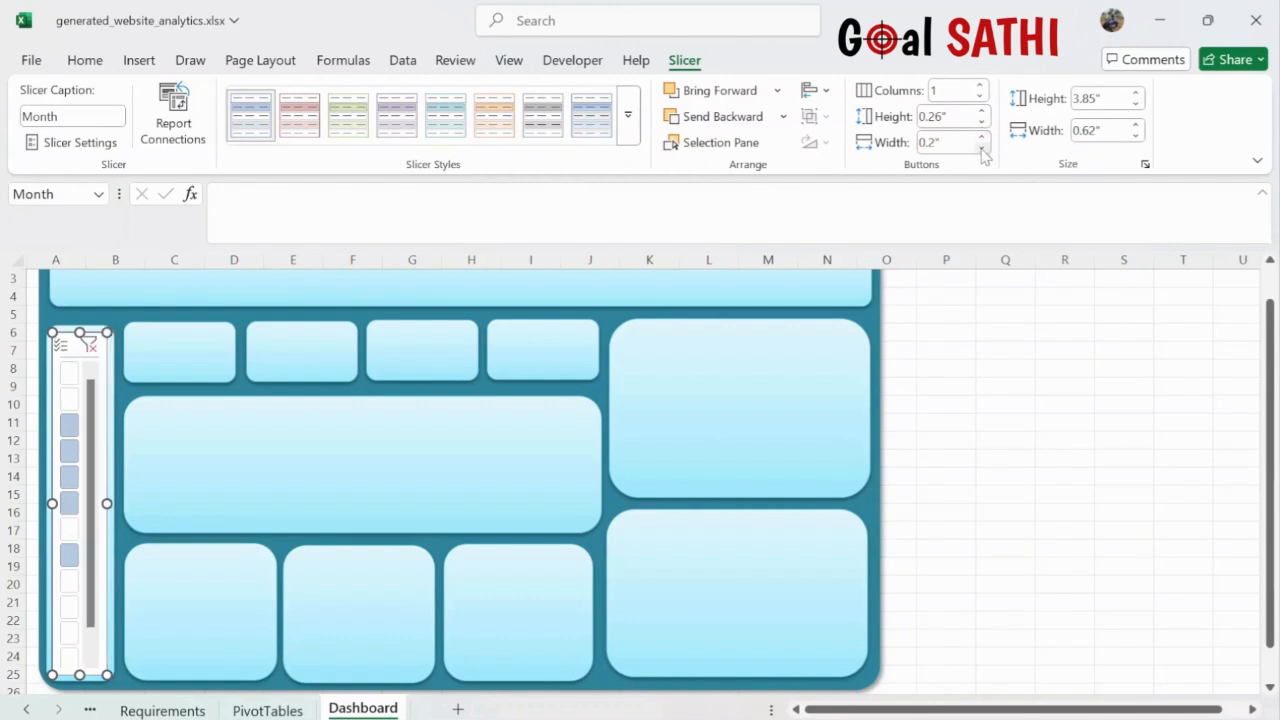
left_click(982, 148)
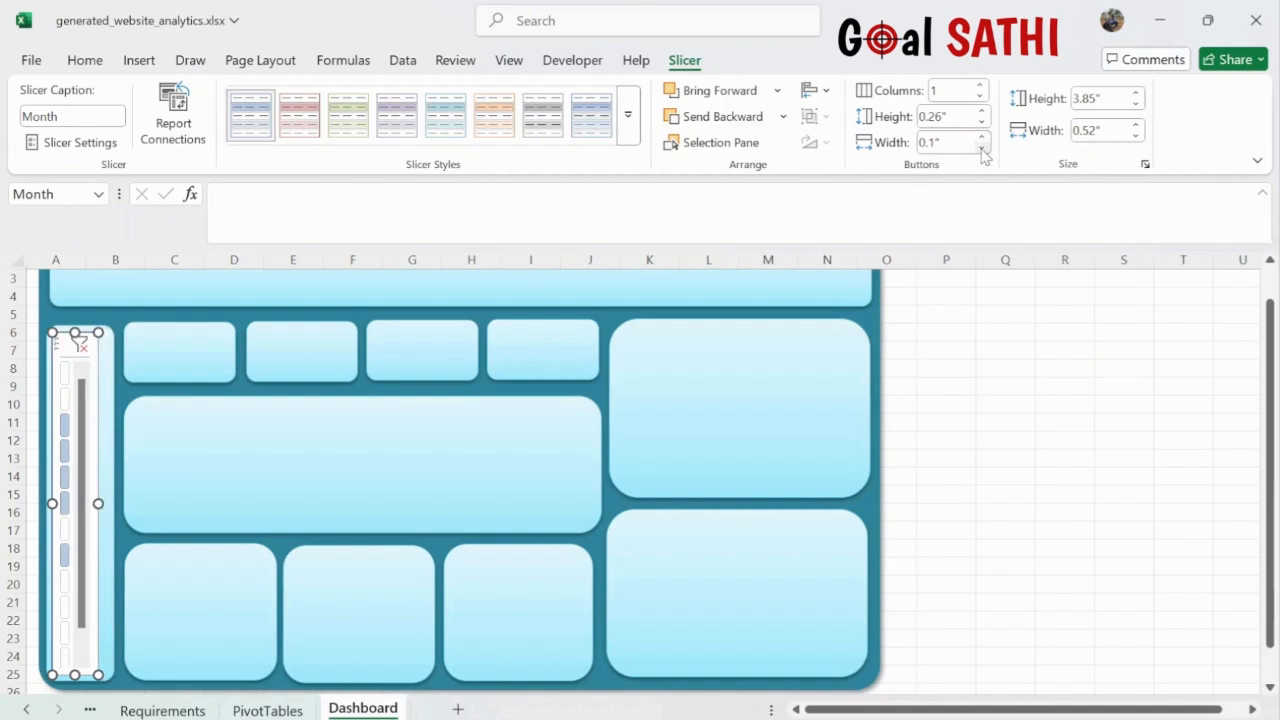
left_click(982, 137)
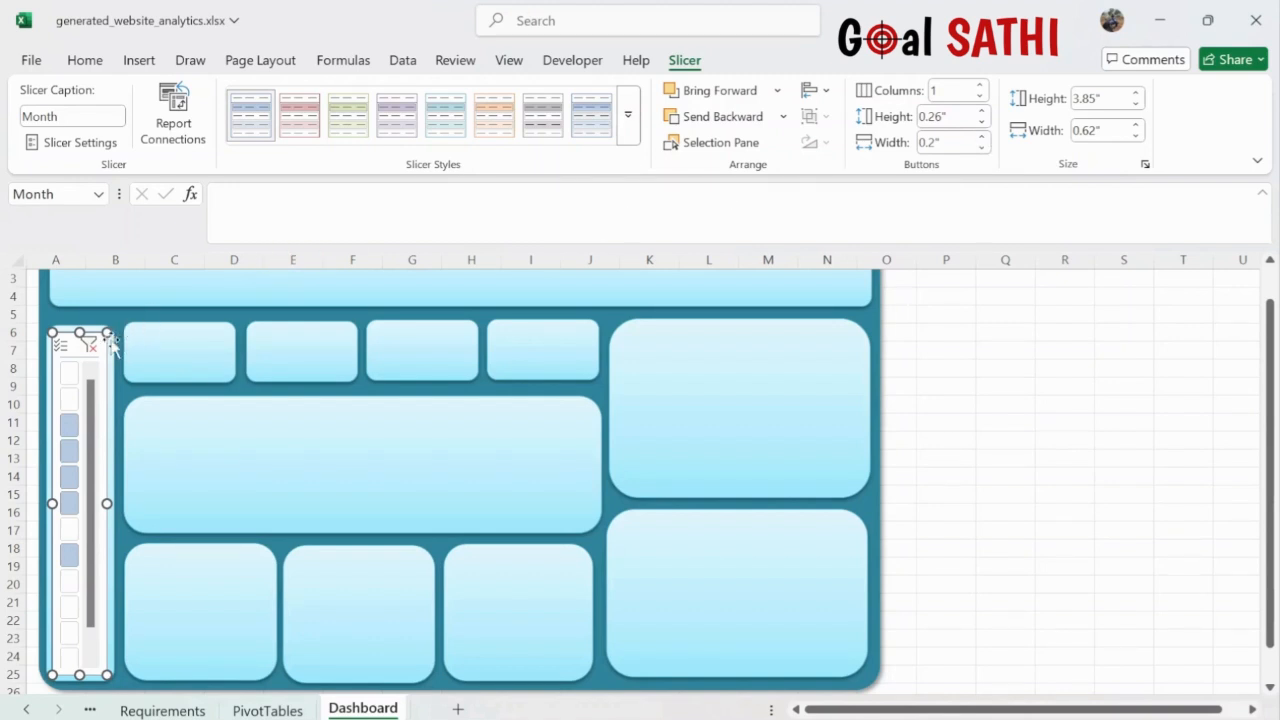
key("ctrl+z")
key("ctrl+z")
key("ctrl+z")
key("ctrl+z")
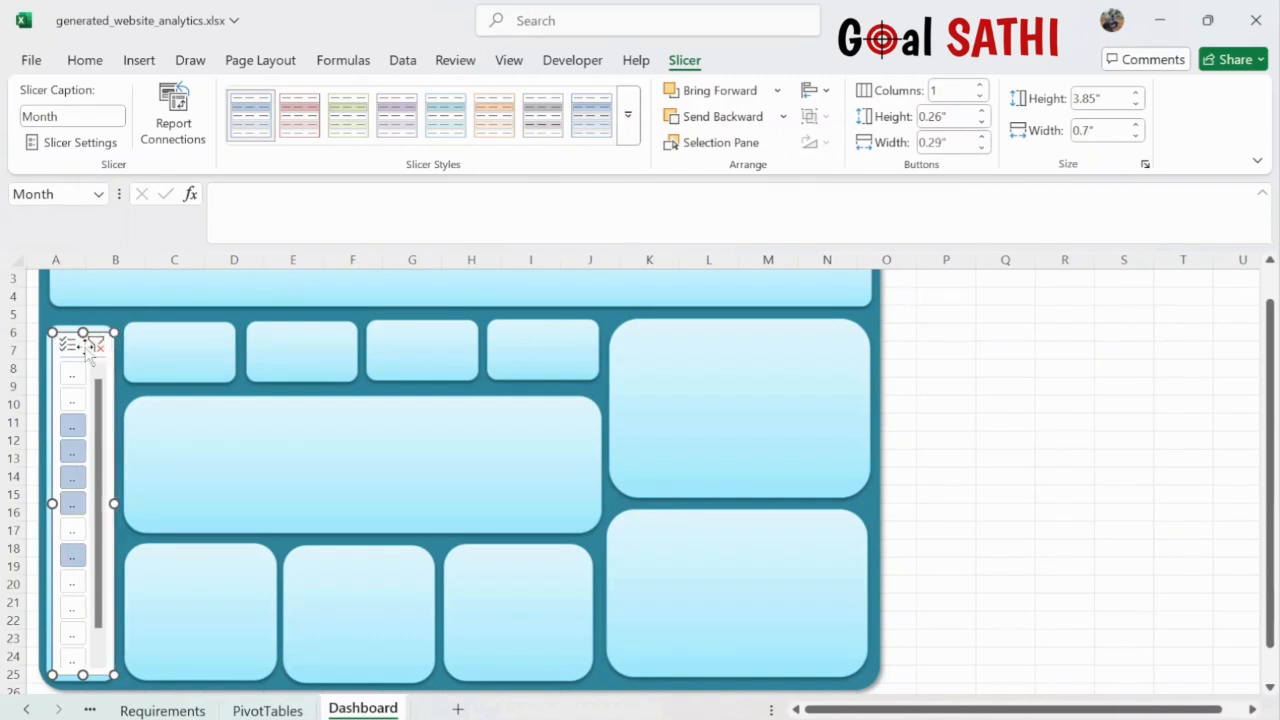
key("ctrl+z")
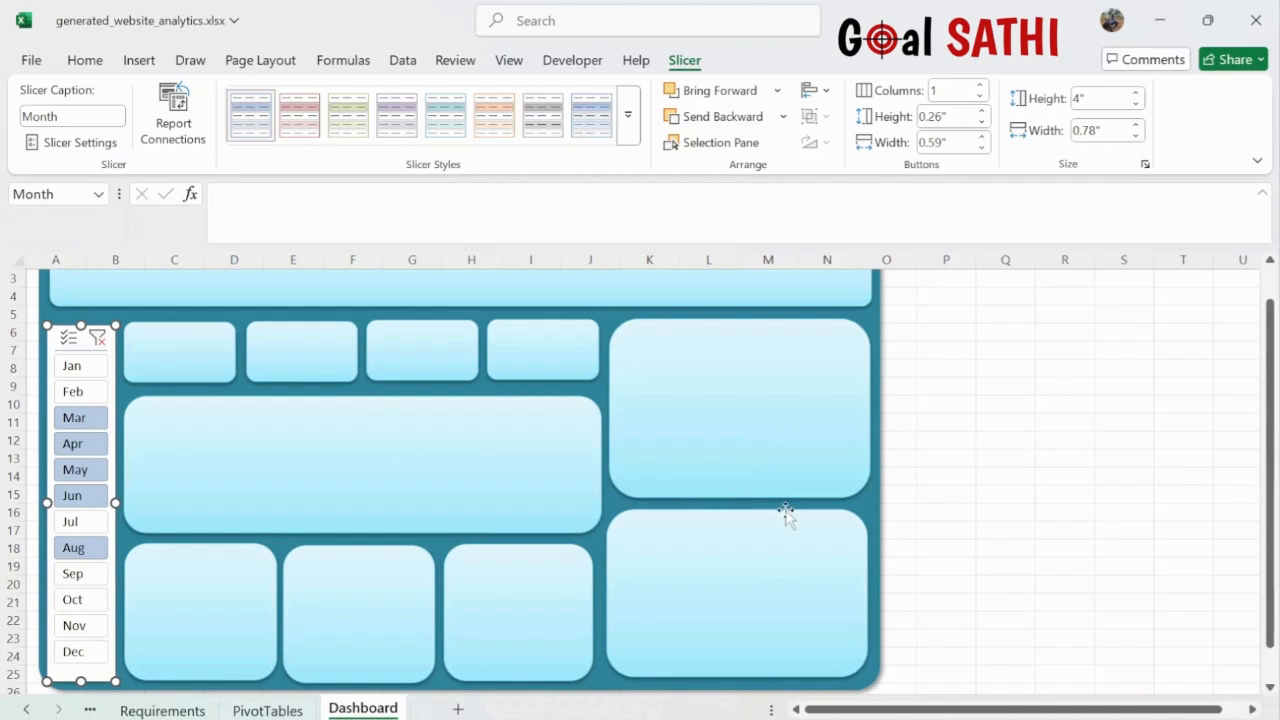
left_click(1006, 475)
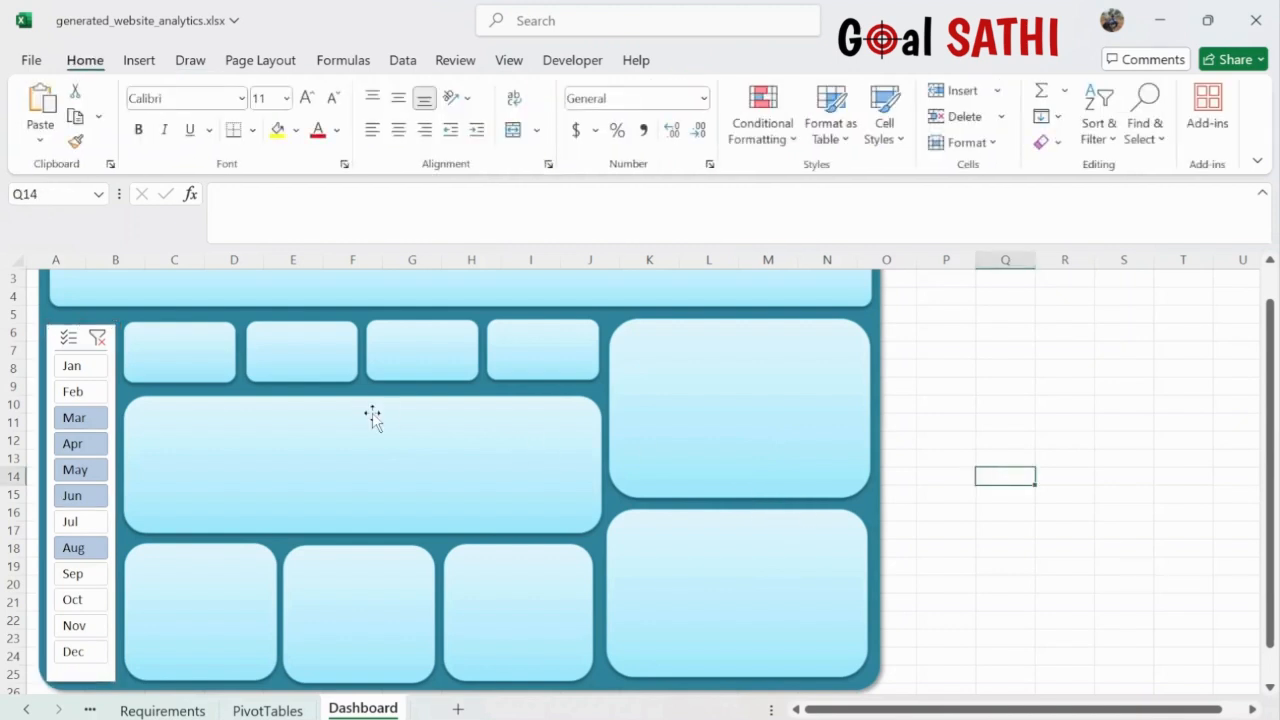
- Apply the custom teal slicer style to the Month slicer
left_click(48, 329)
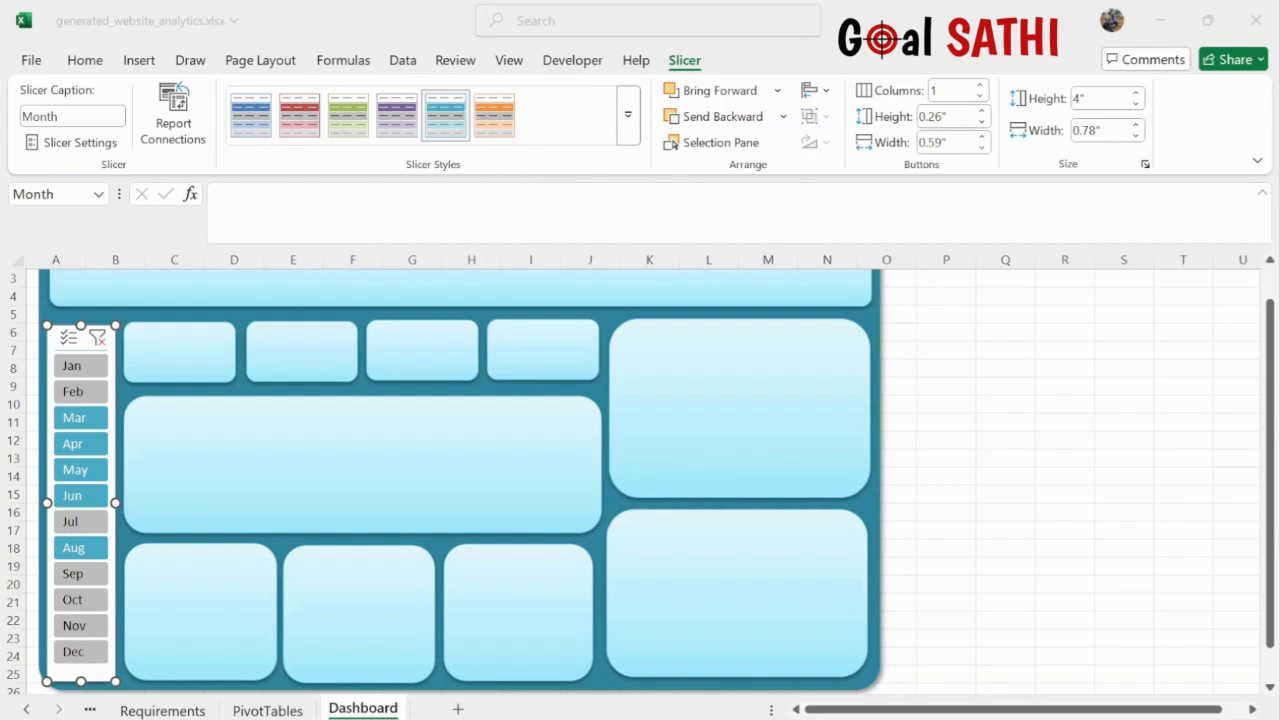
left_click(271, 268)
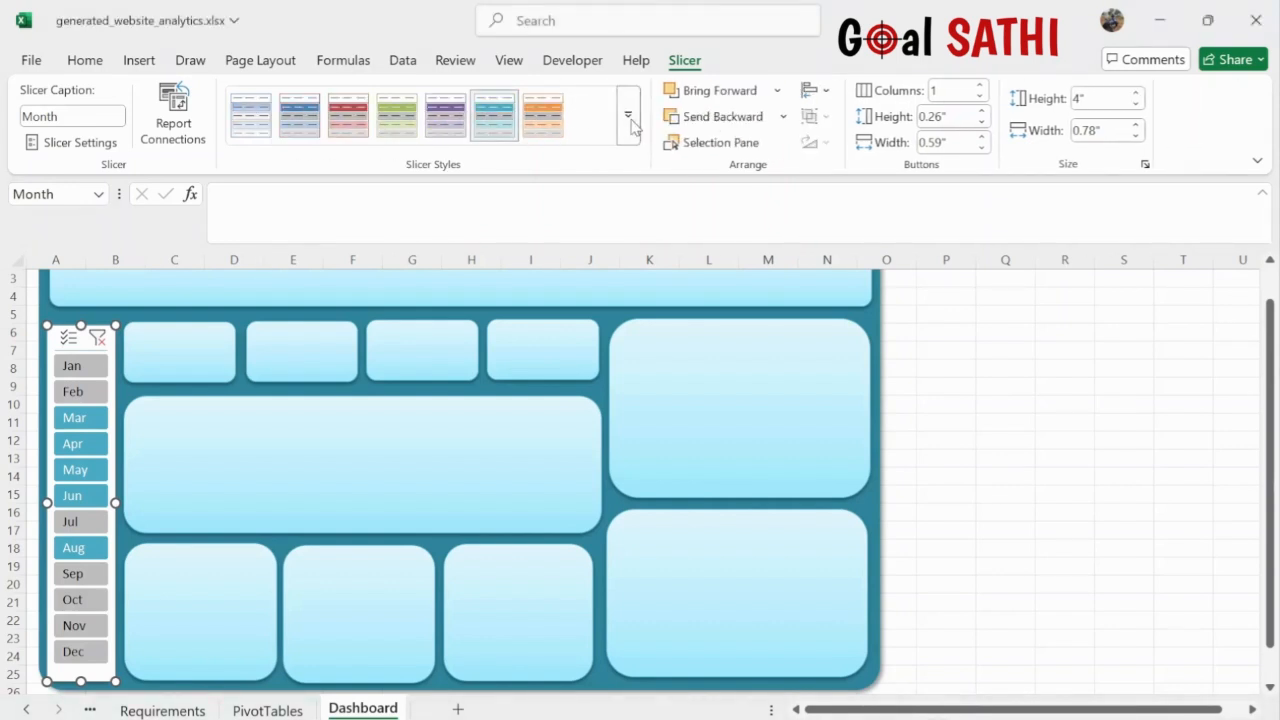
left_click(256, 130)
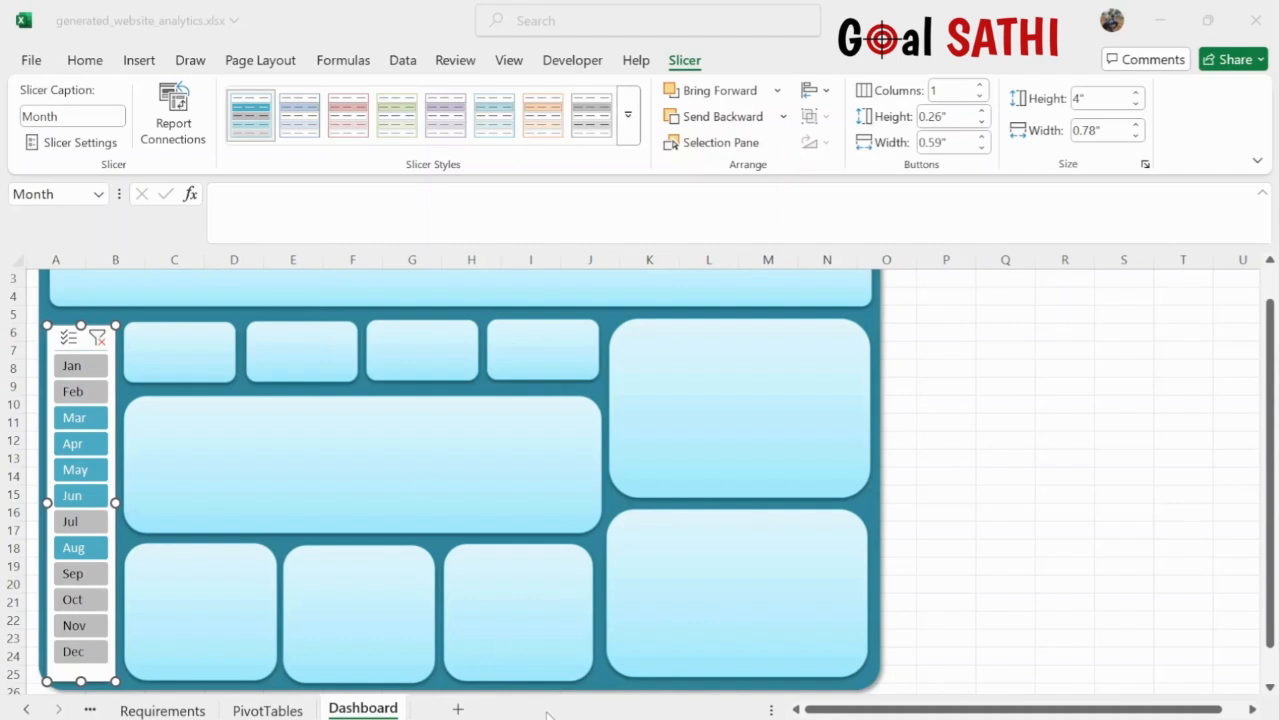
left_click(577, 712)
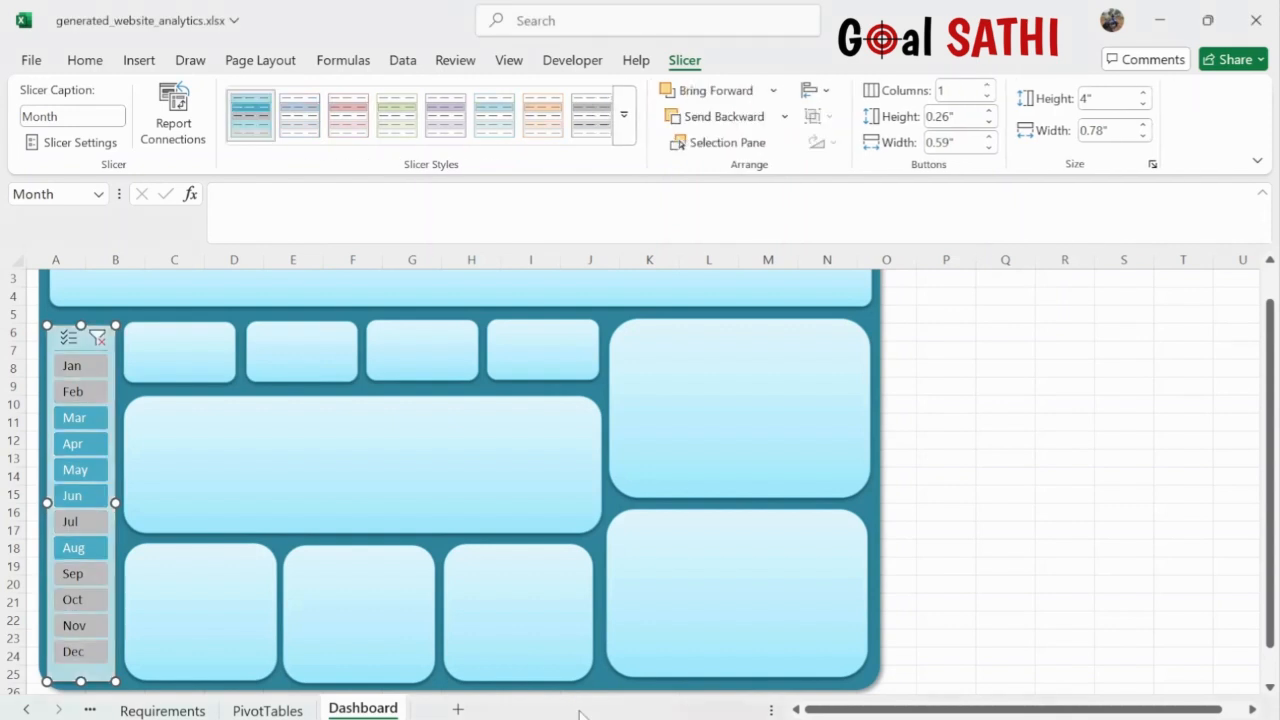
- Filter the slicer through Jan and Feb to Mar only, then view the PivotTables sheet
left_click(80, 366)
left_click(82, 393)
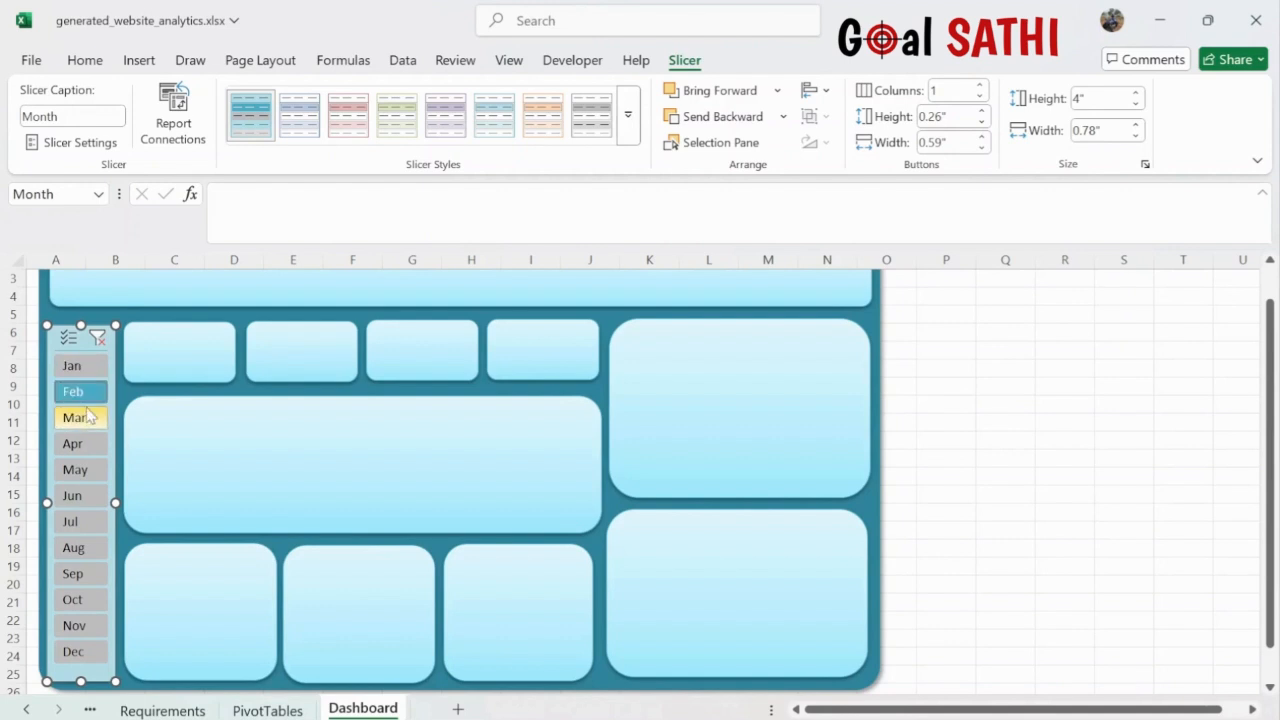
left_click(88, 420)
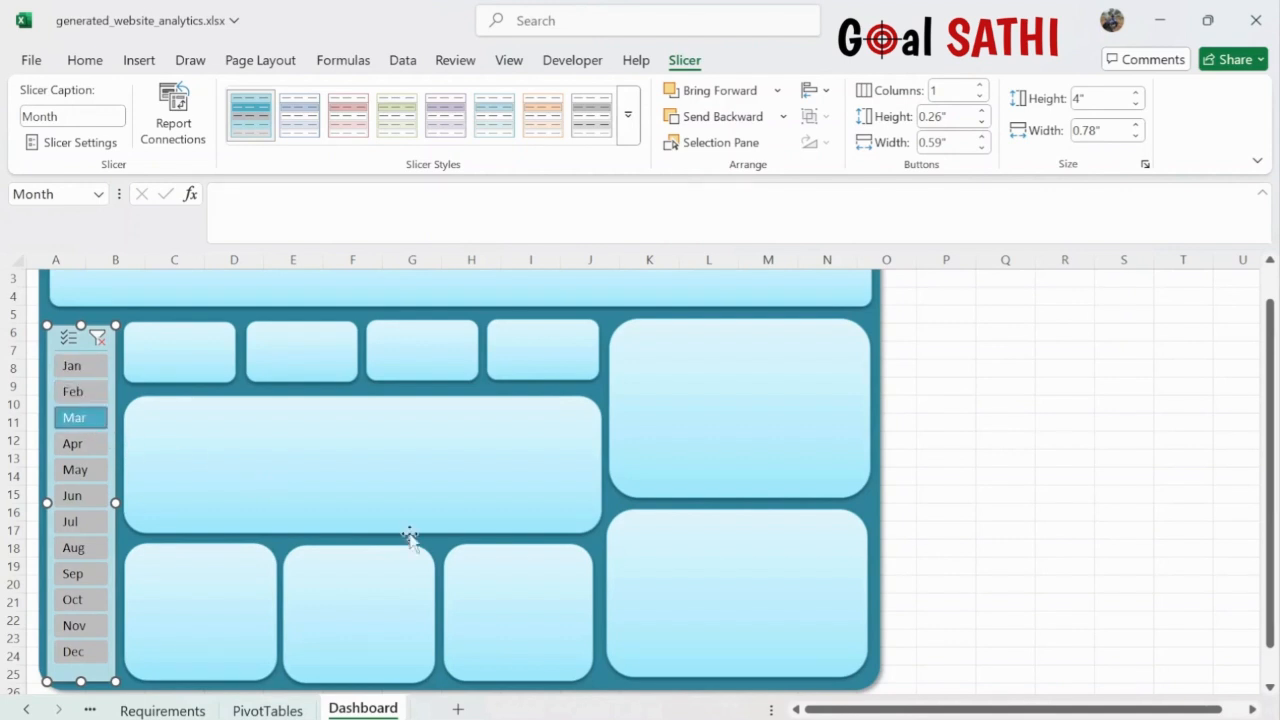
left_click(268, 710)
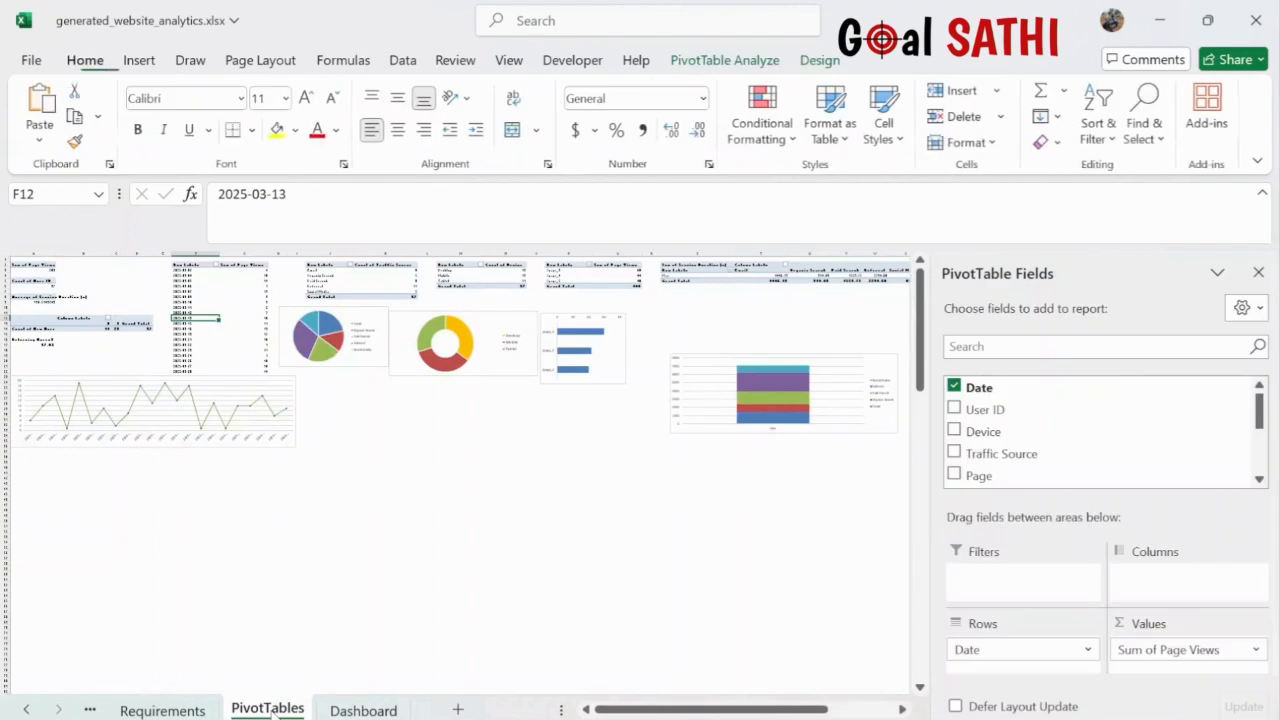
- Move the daily page-views line chart from PivotTables onto the Dashboard
left_click(280, 446)
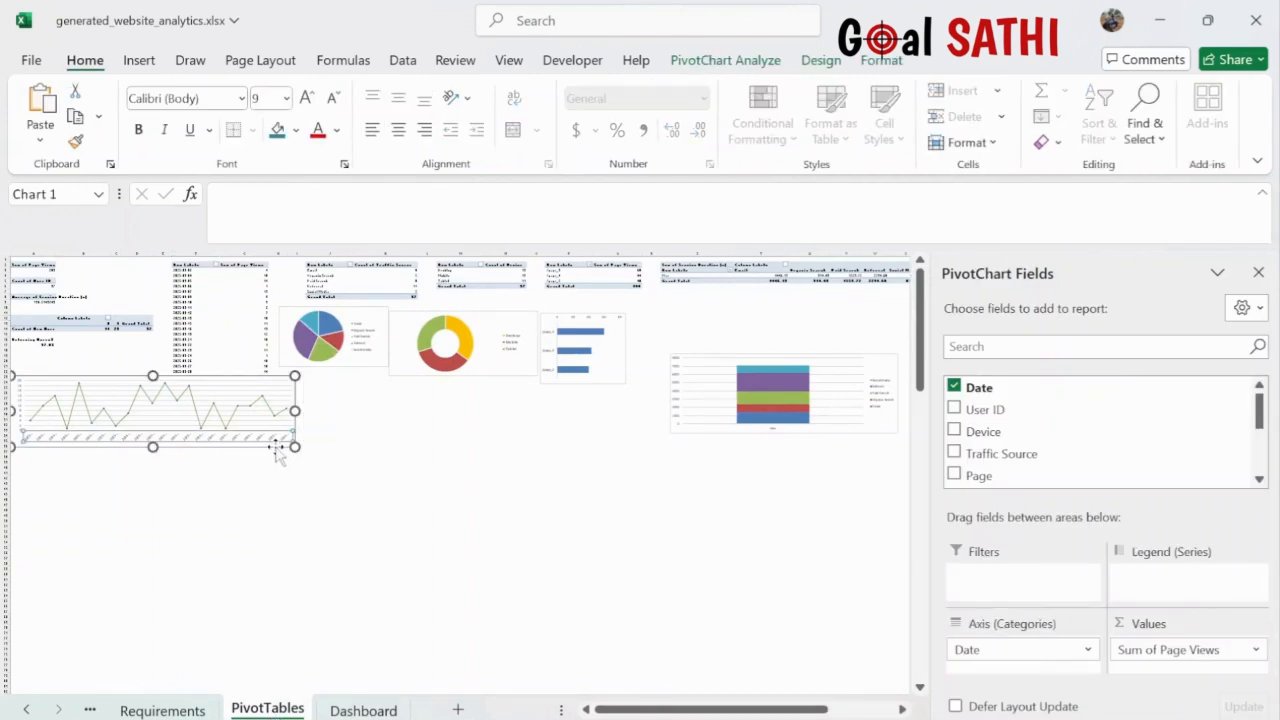
left_click(279, 448)
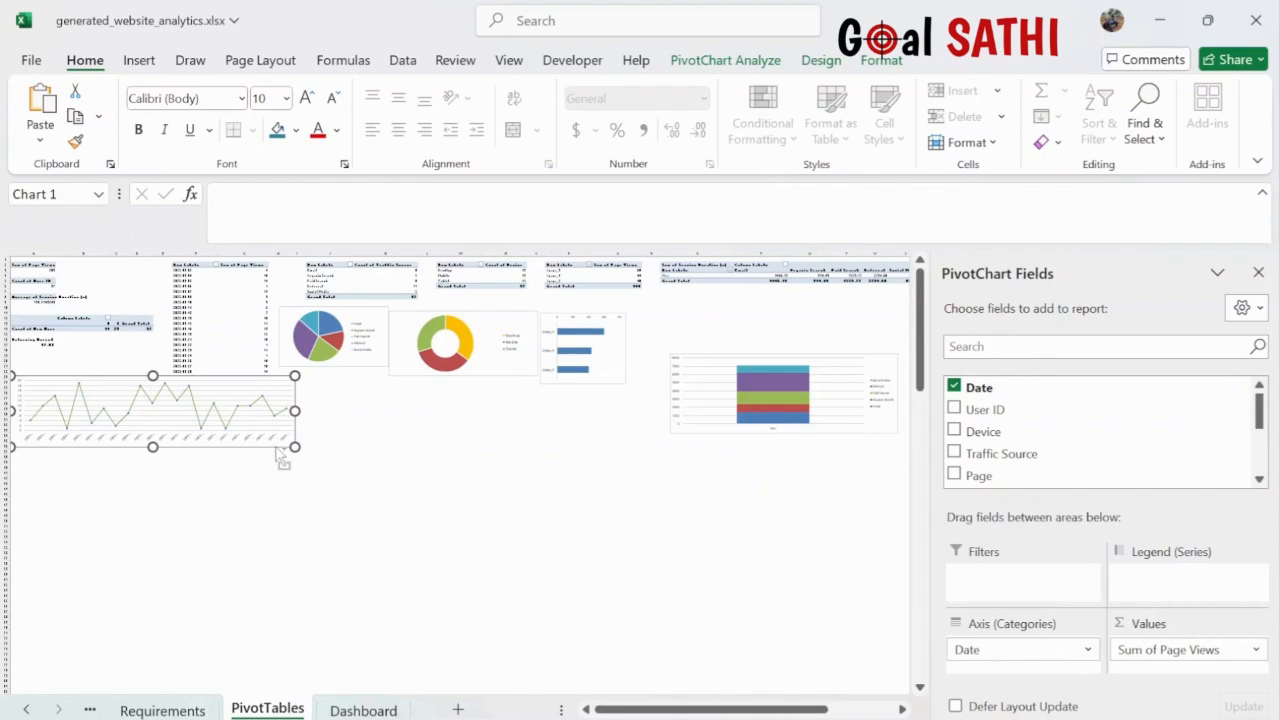
key("ctrl+x")
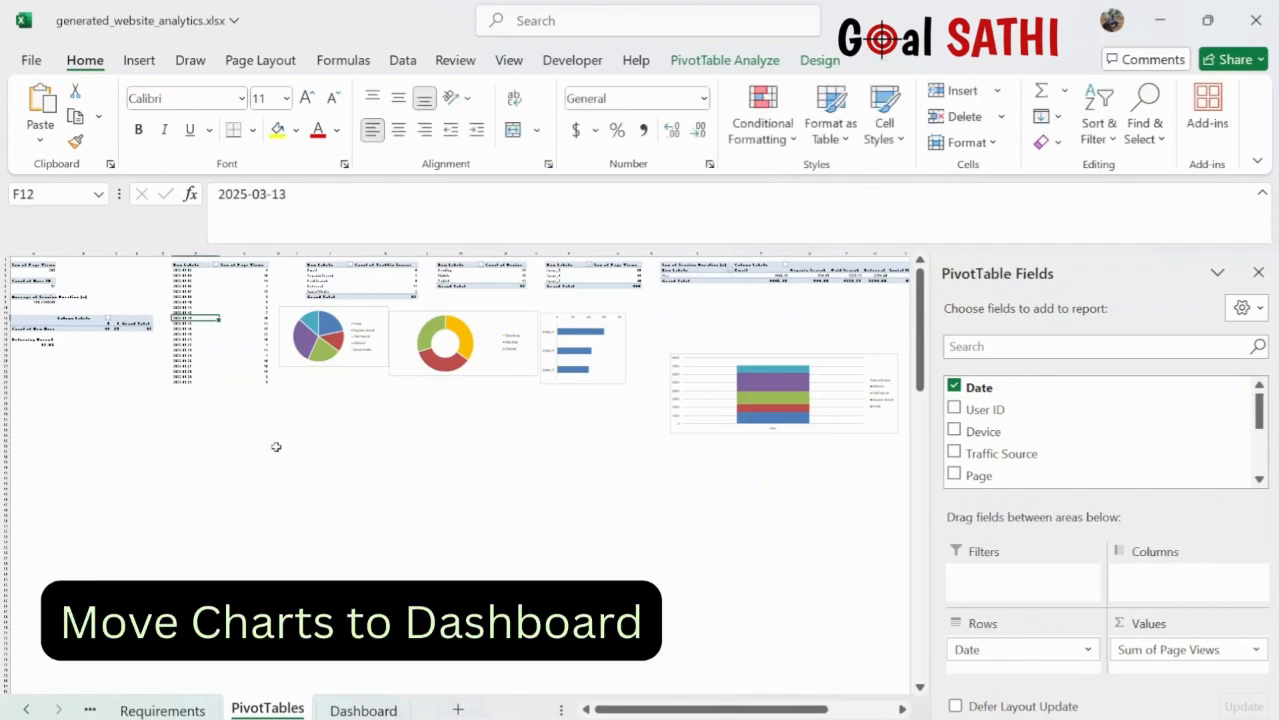
left_click(363, 710)
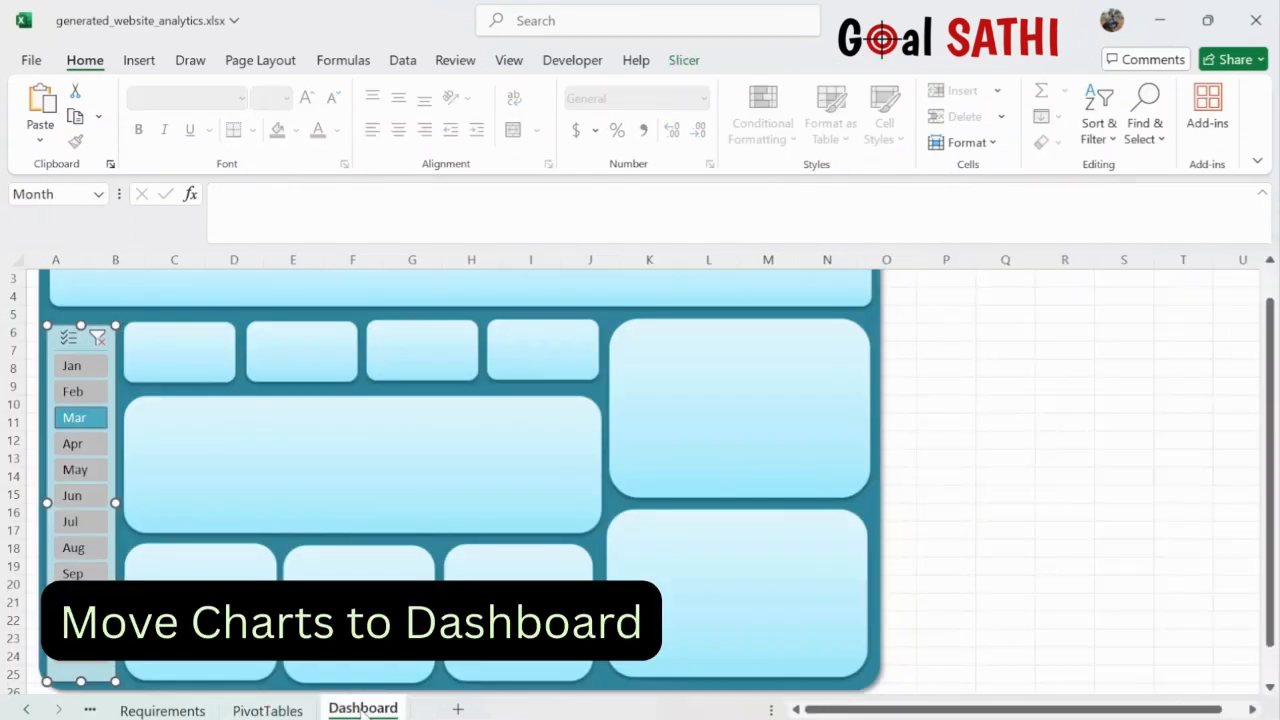
left_click(343, 456, "ctrl")
left_click(343, 456)
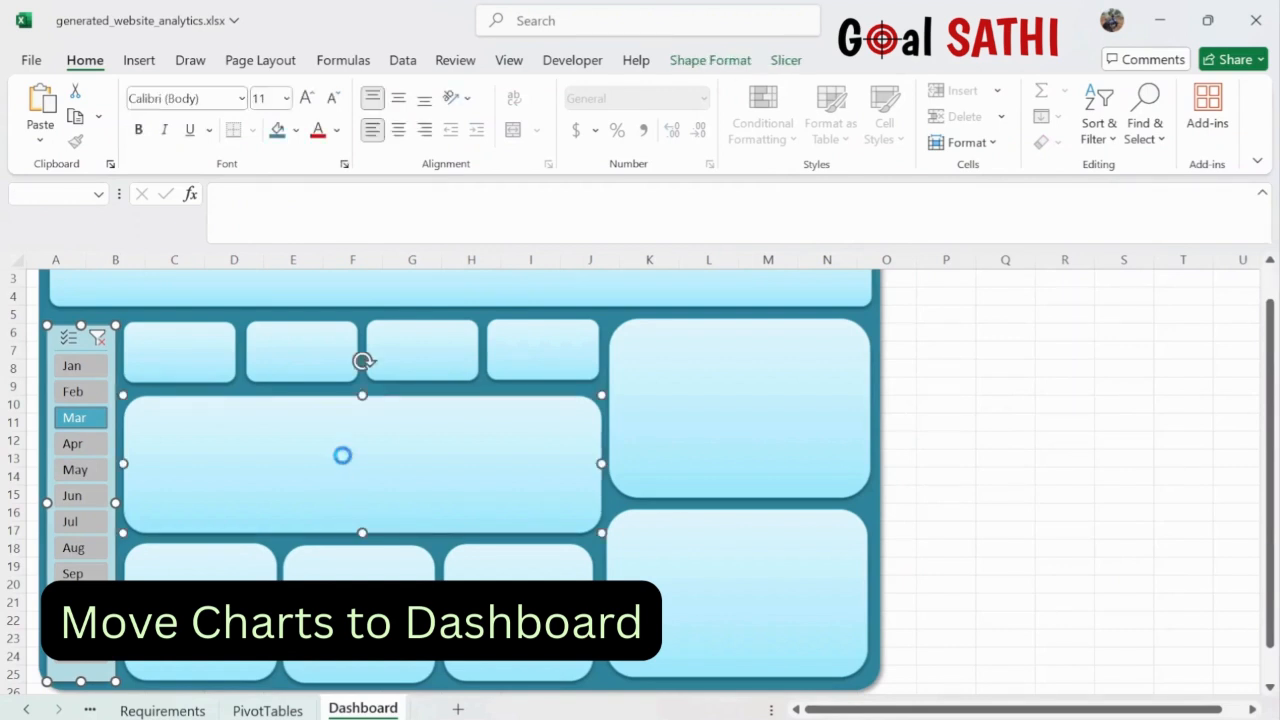
key("ctrl+v")
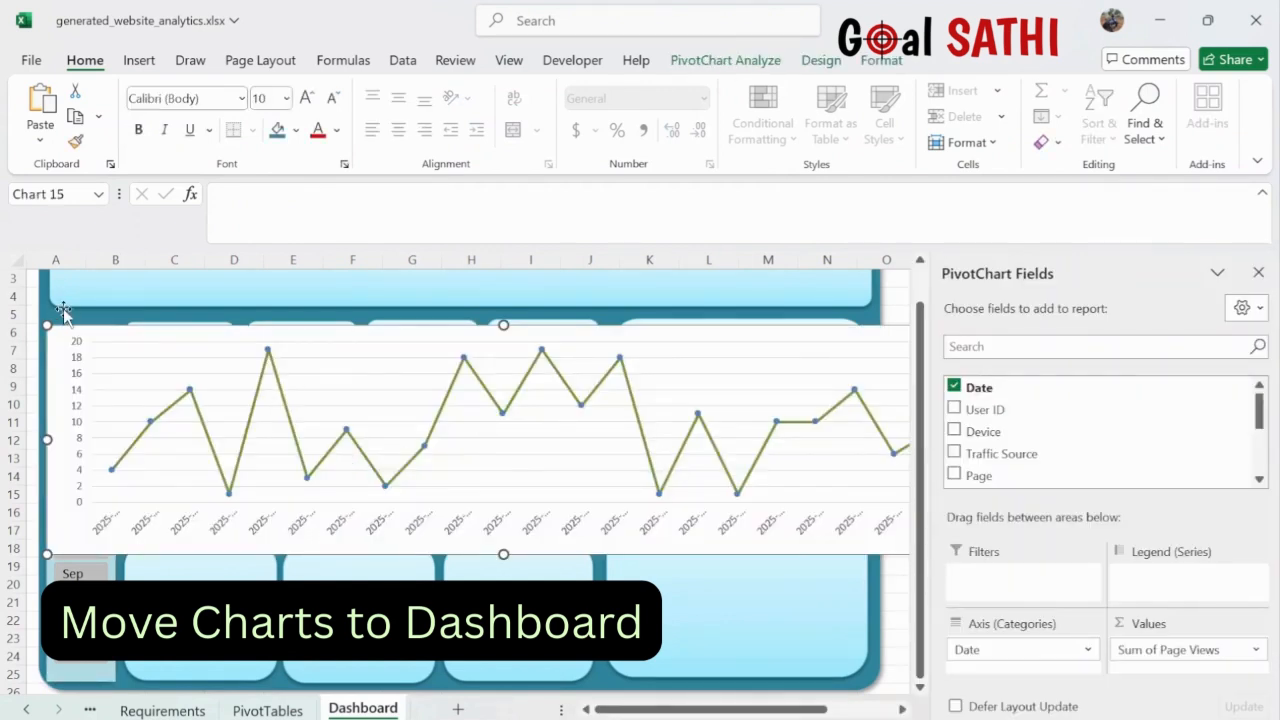
- Shrink the line chart so dates read clearly and place it in the wide rounded panel
left_click_drag(47, 325, 240, 374)
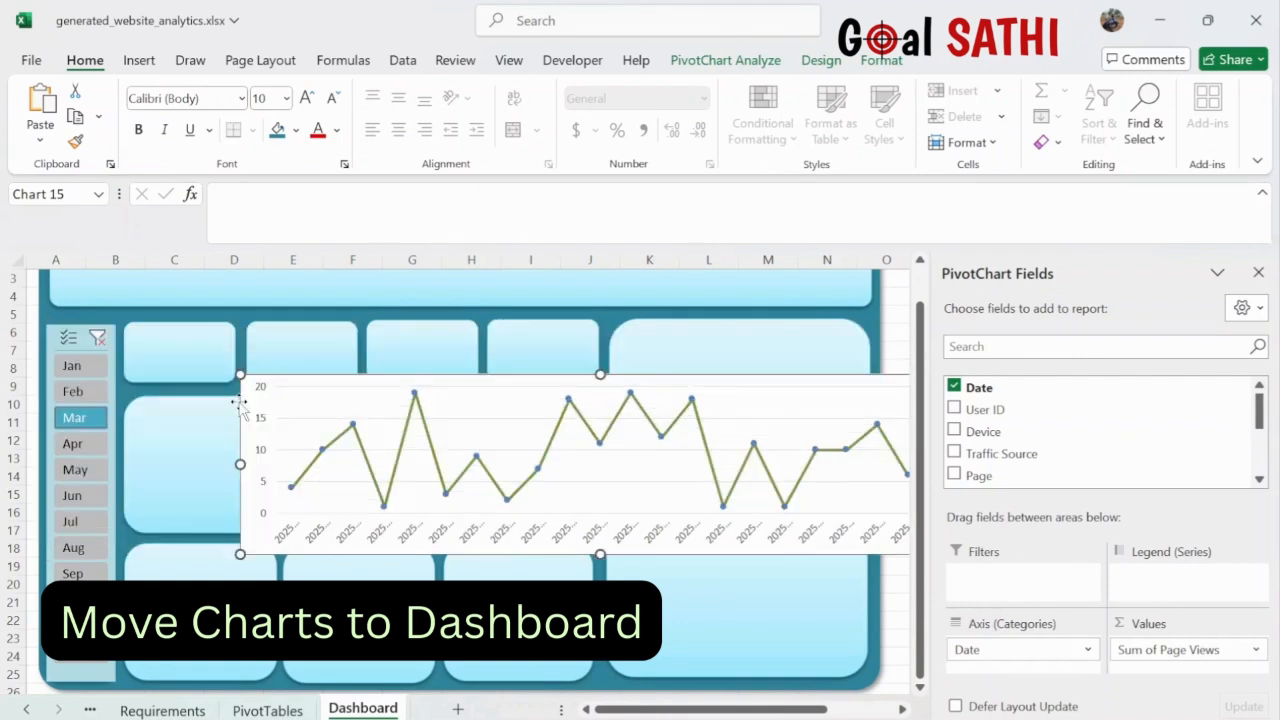
left_click_drag(817, 404, 674, 390)
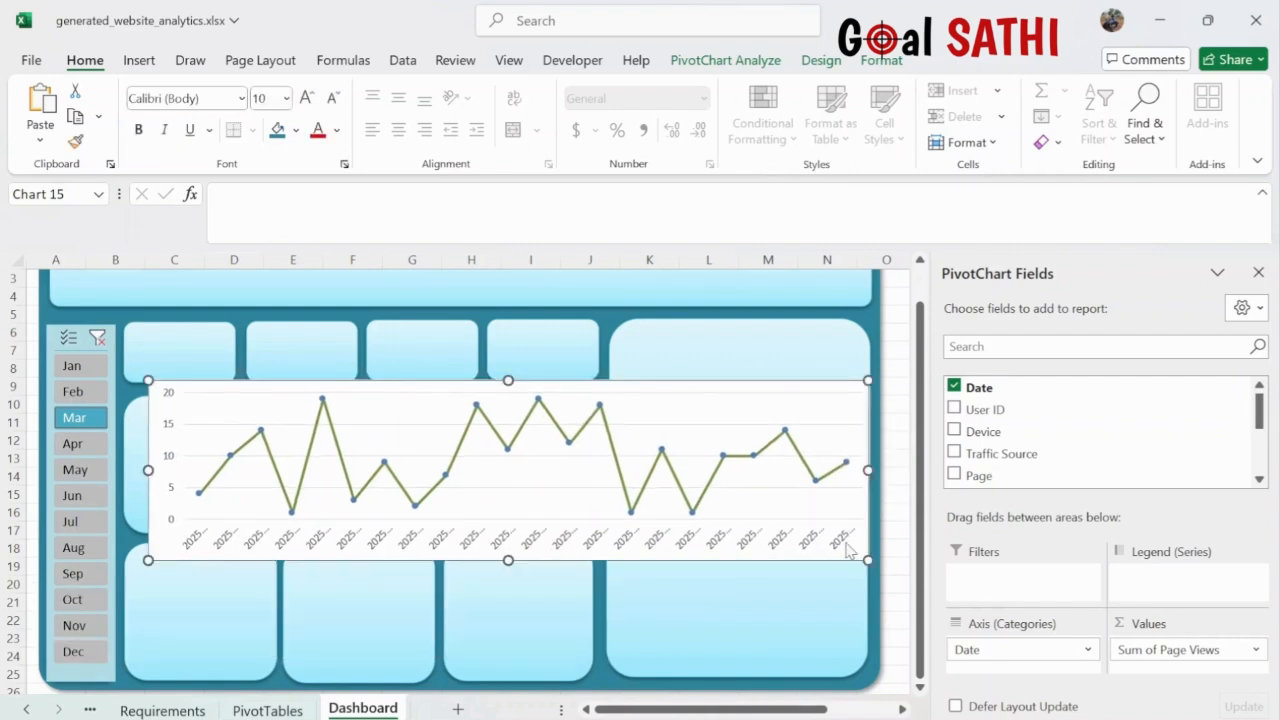
left_click_drag(866, 562, 596, 492)
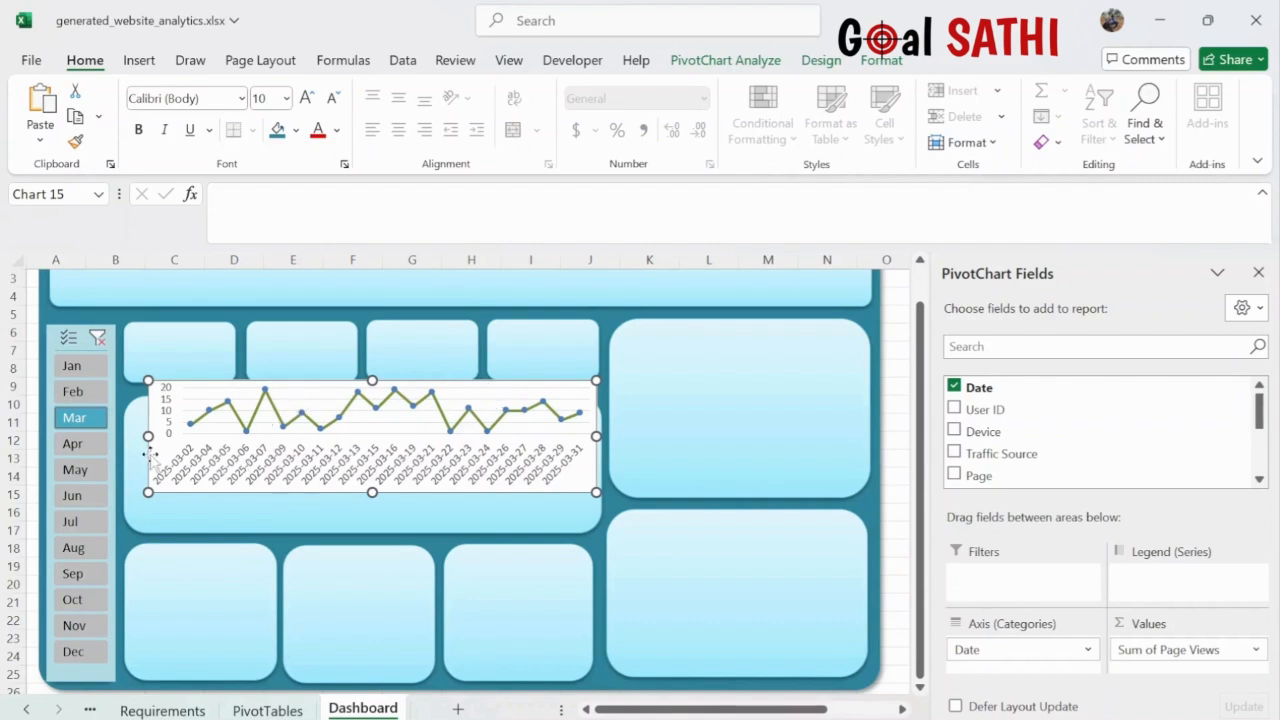
left_click_drag(148, 455, 137, 482)
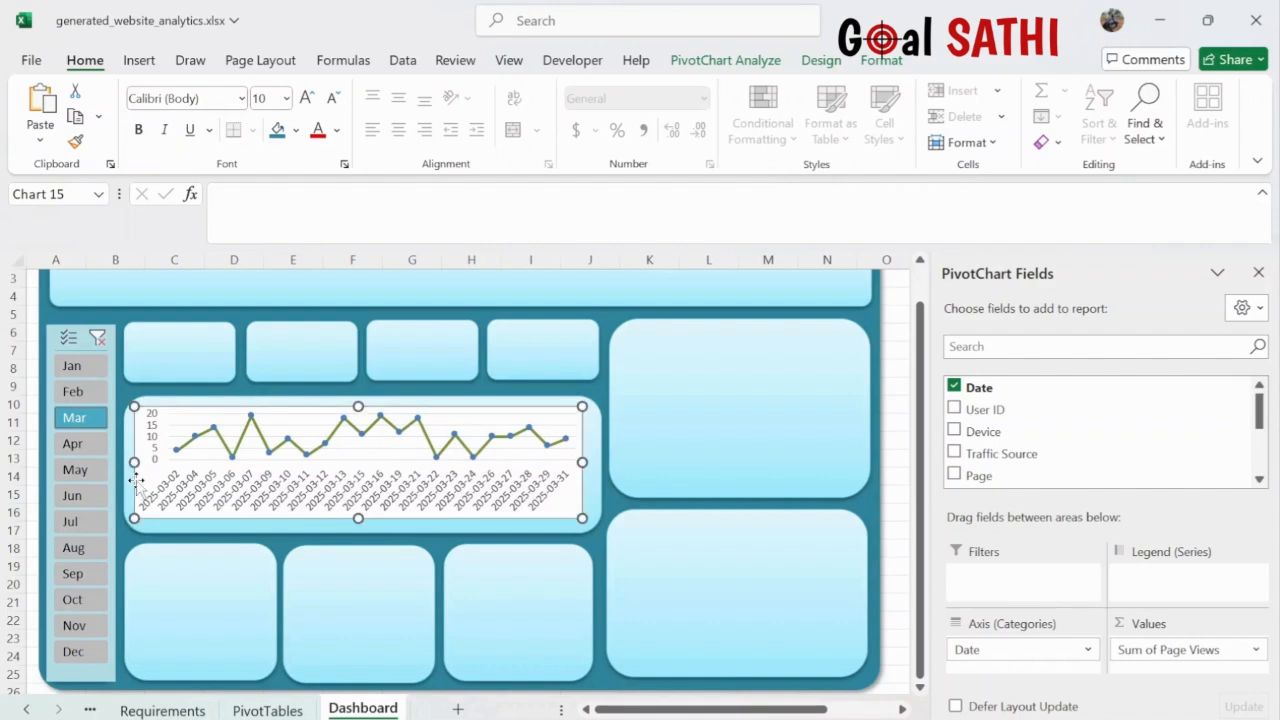
left_click(445, 549)
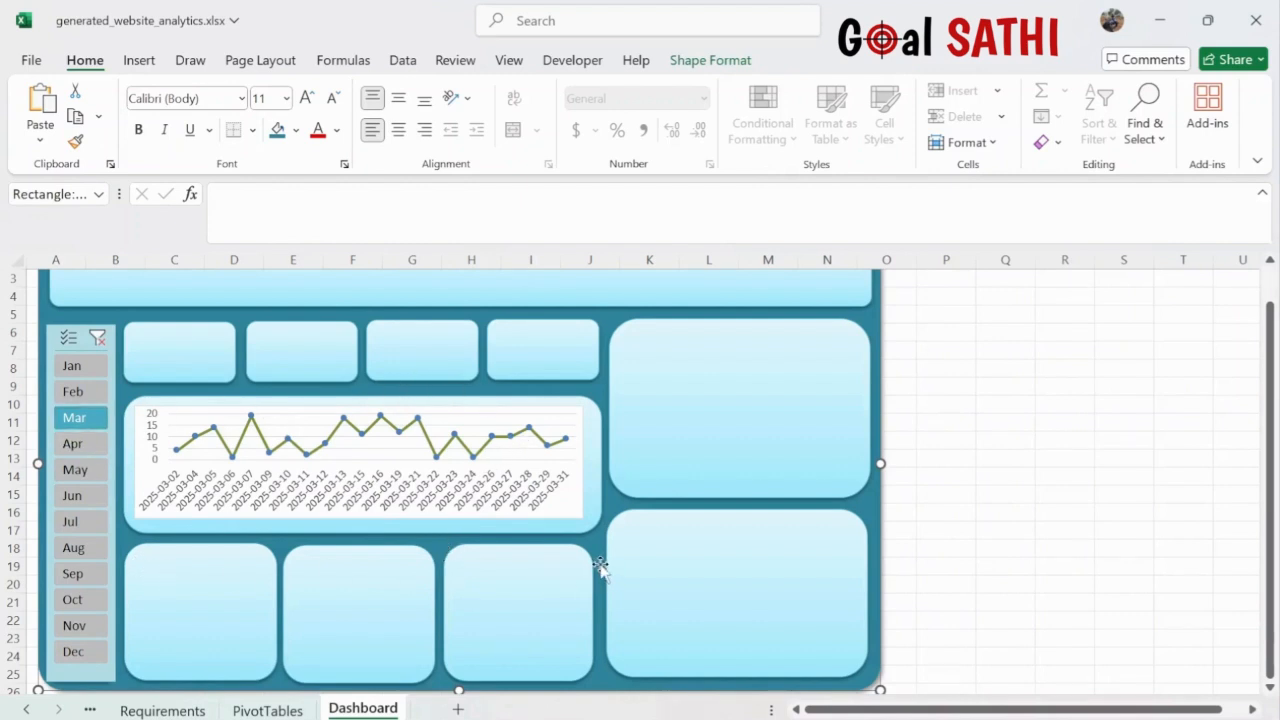
- Close the PivotChart field list and bring up Format Chart Area for the line chart
left_click(576, 512)
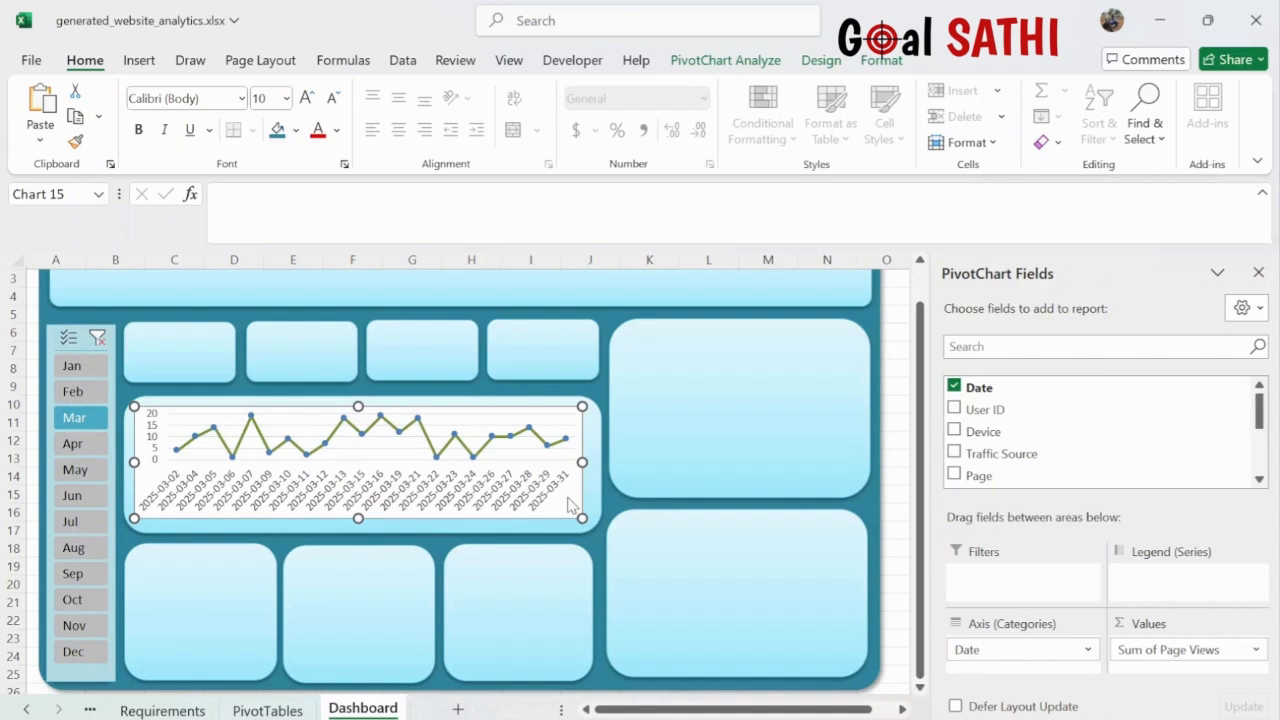
left_click(1258, 273)
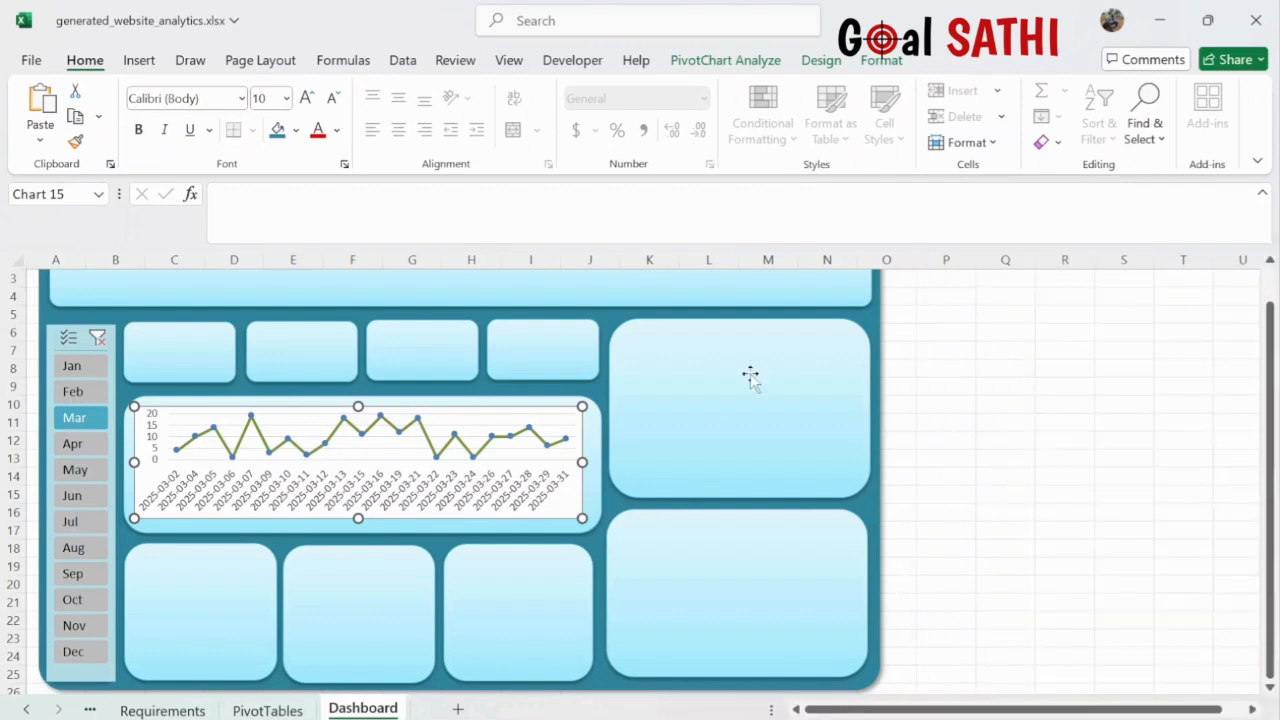
double_click(575, 513)
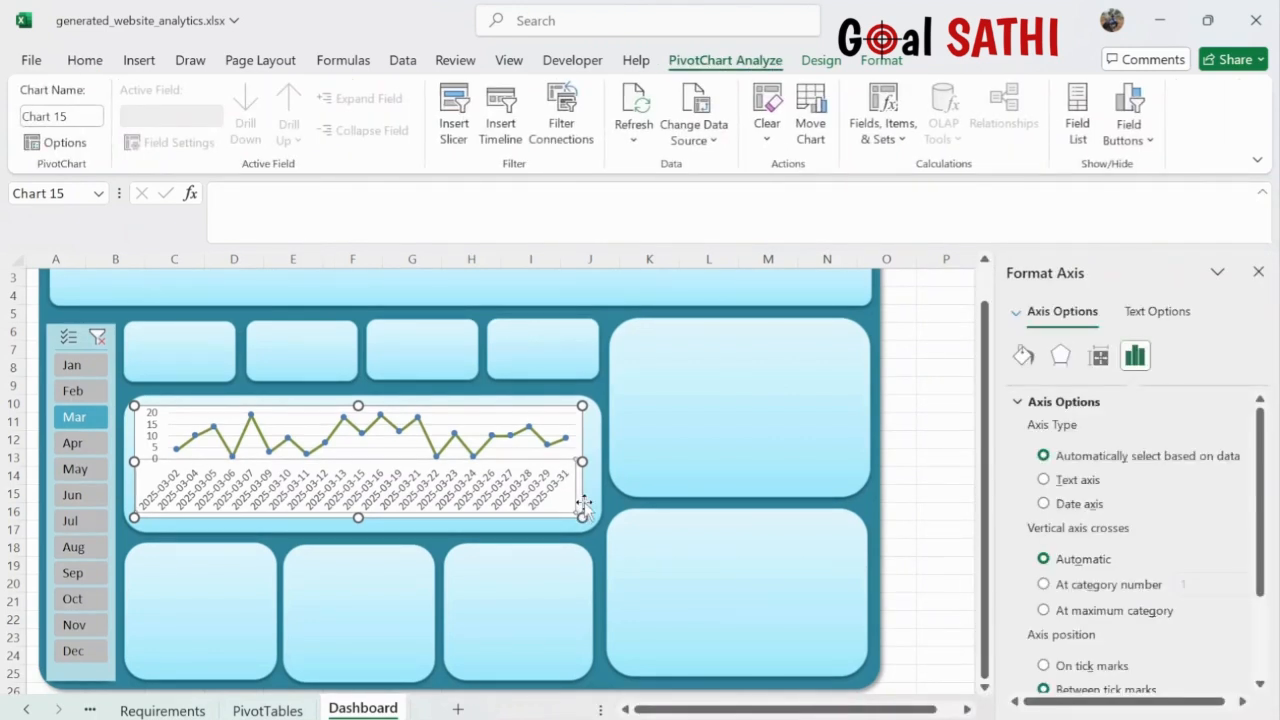
left_click(578, 501)
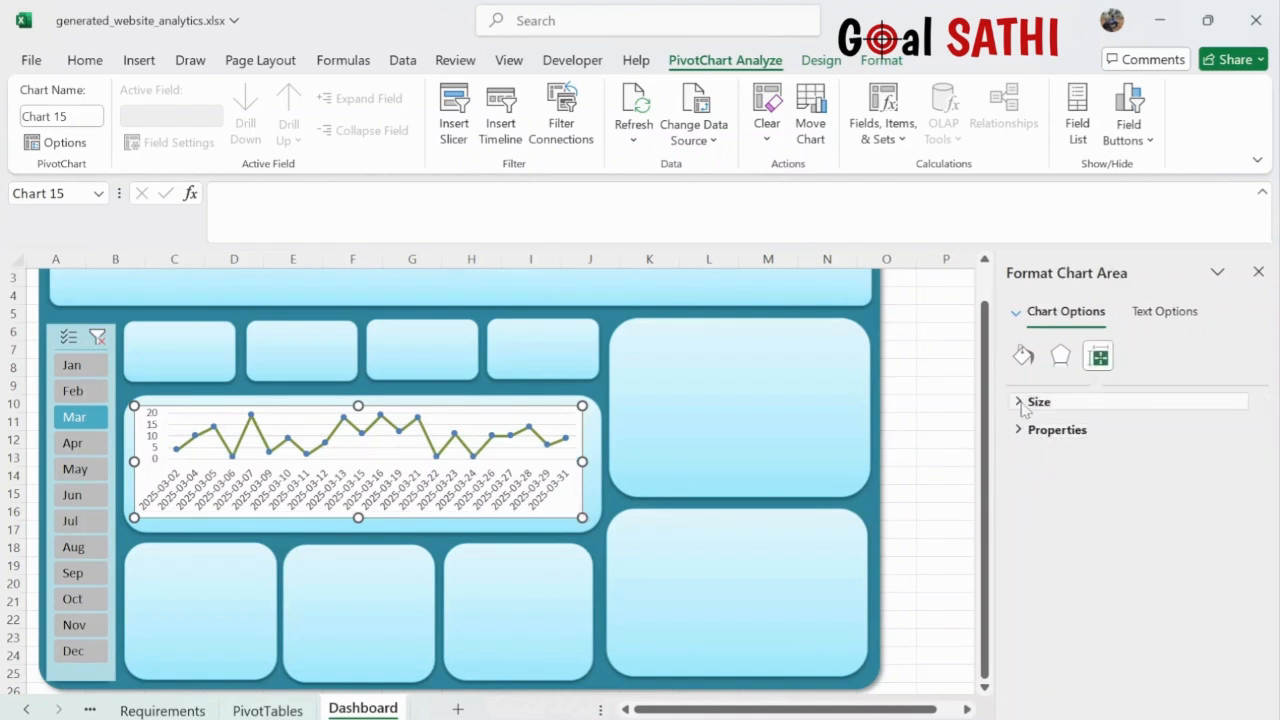
left_click(1023, 357)
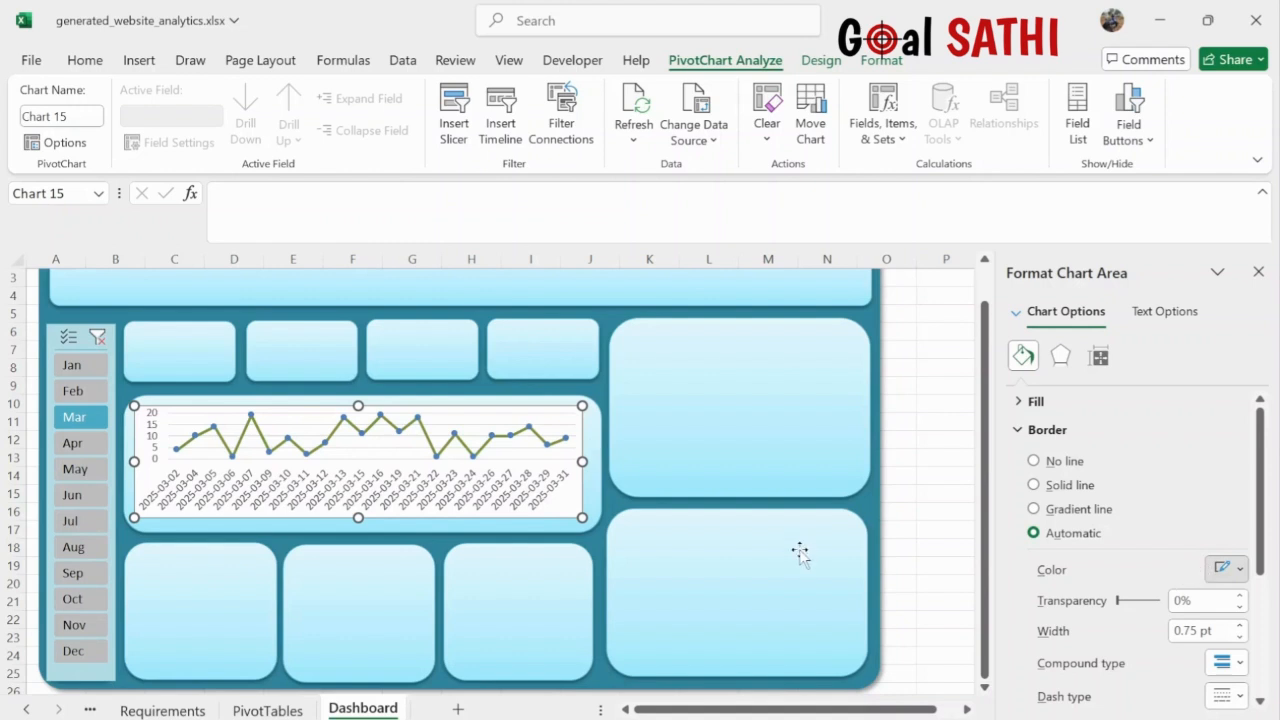
left_click(575, 512)
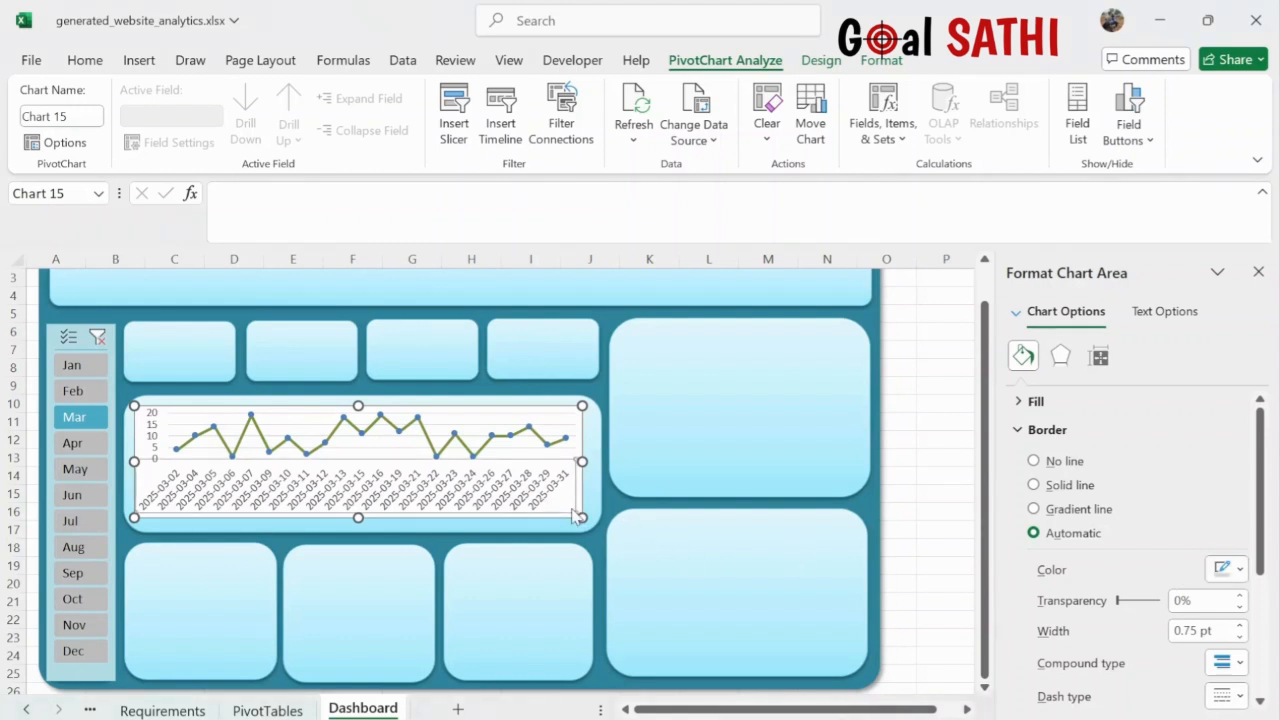
left_click(542, 415)
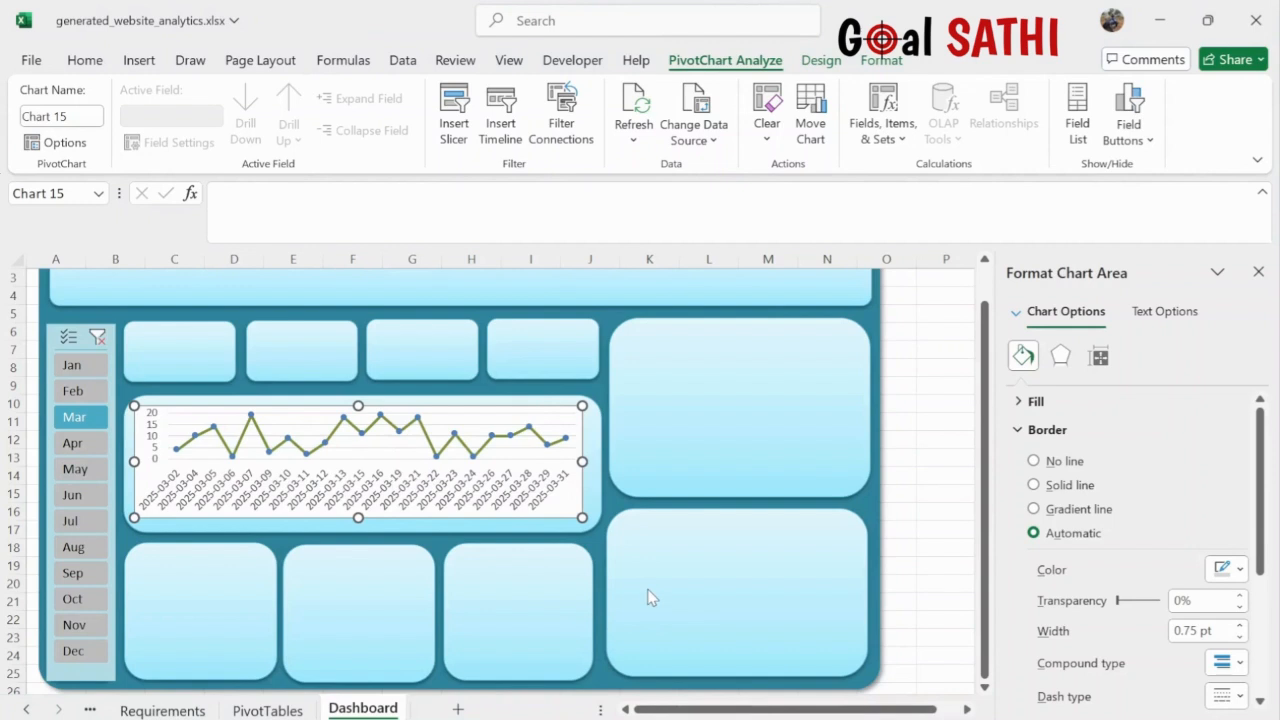
- Set the chart area to No fill and No line border, then check the transparent result
left_click(1020, 402)
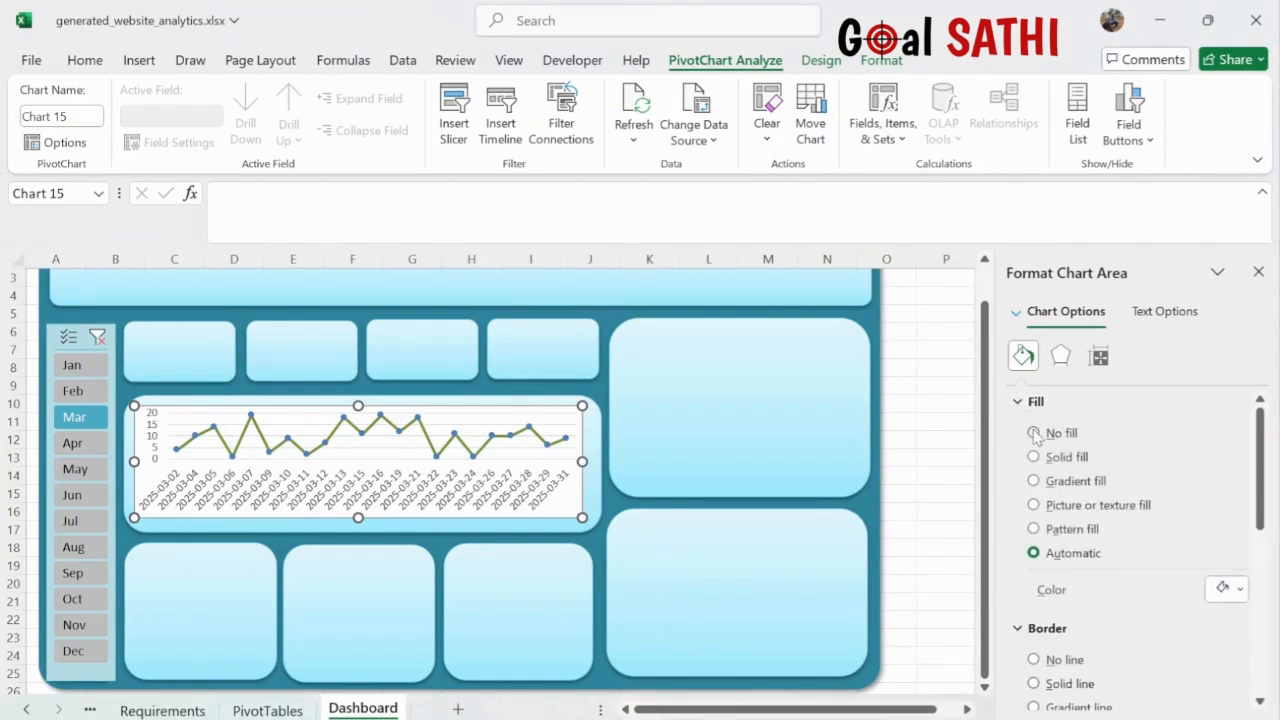
left_click(1034, 433)
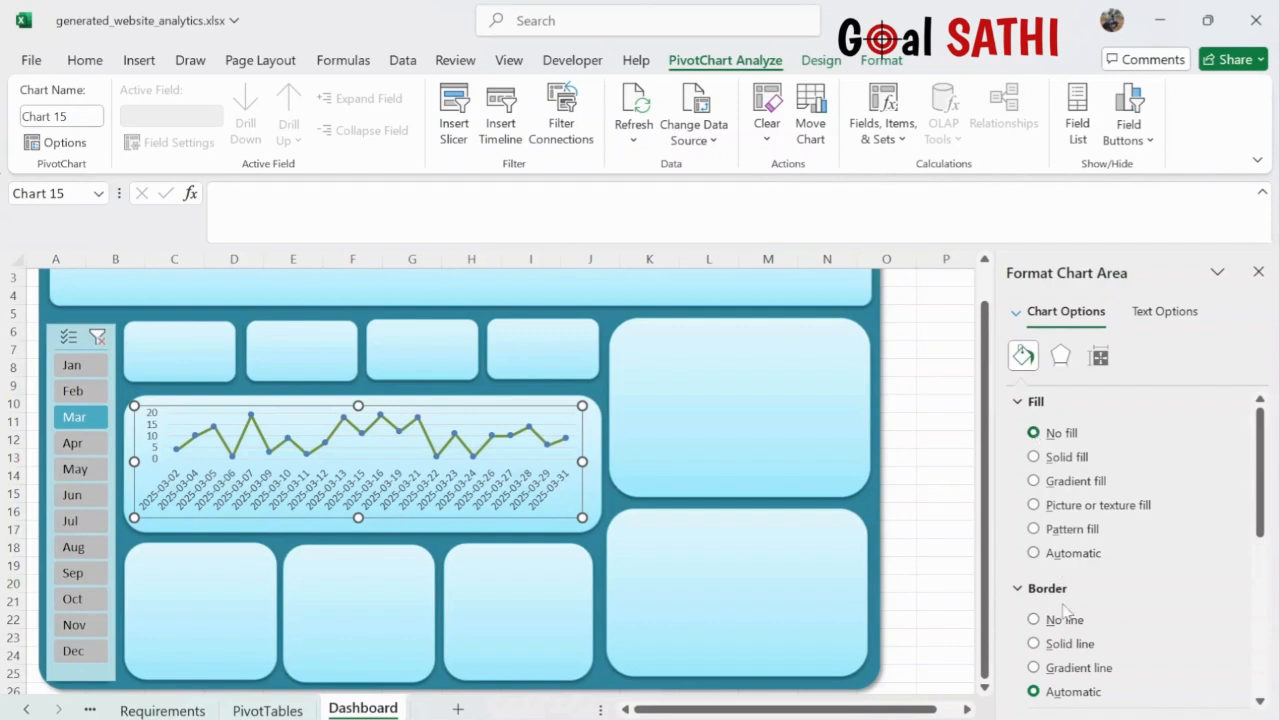
left_click(1034, 620)
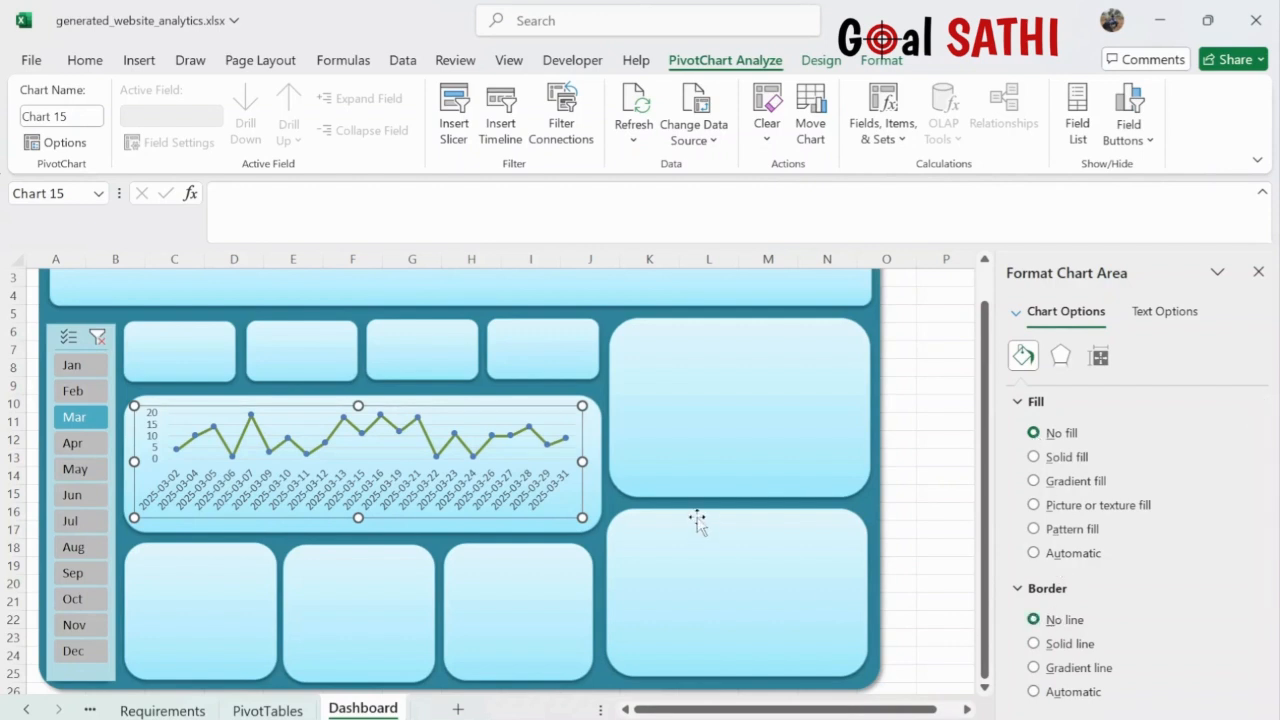
left_click(902, 520)
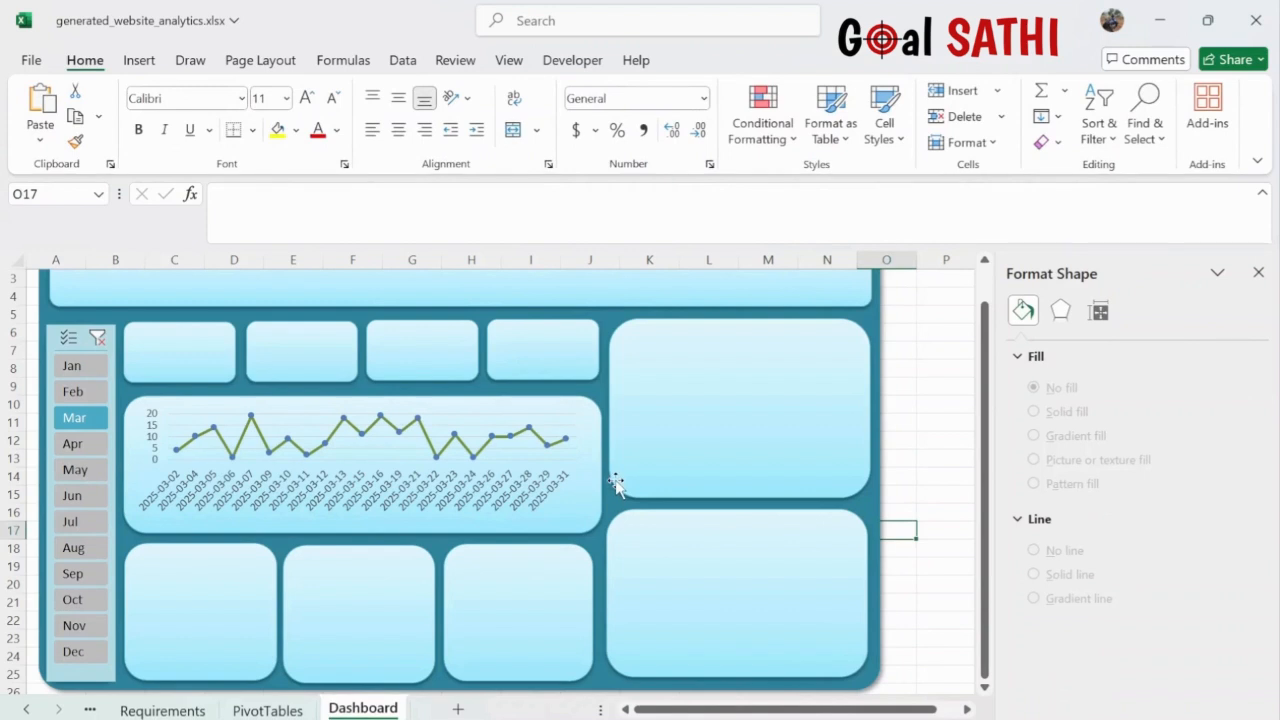
left_click(432, 445)
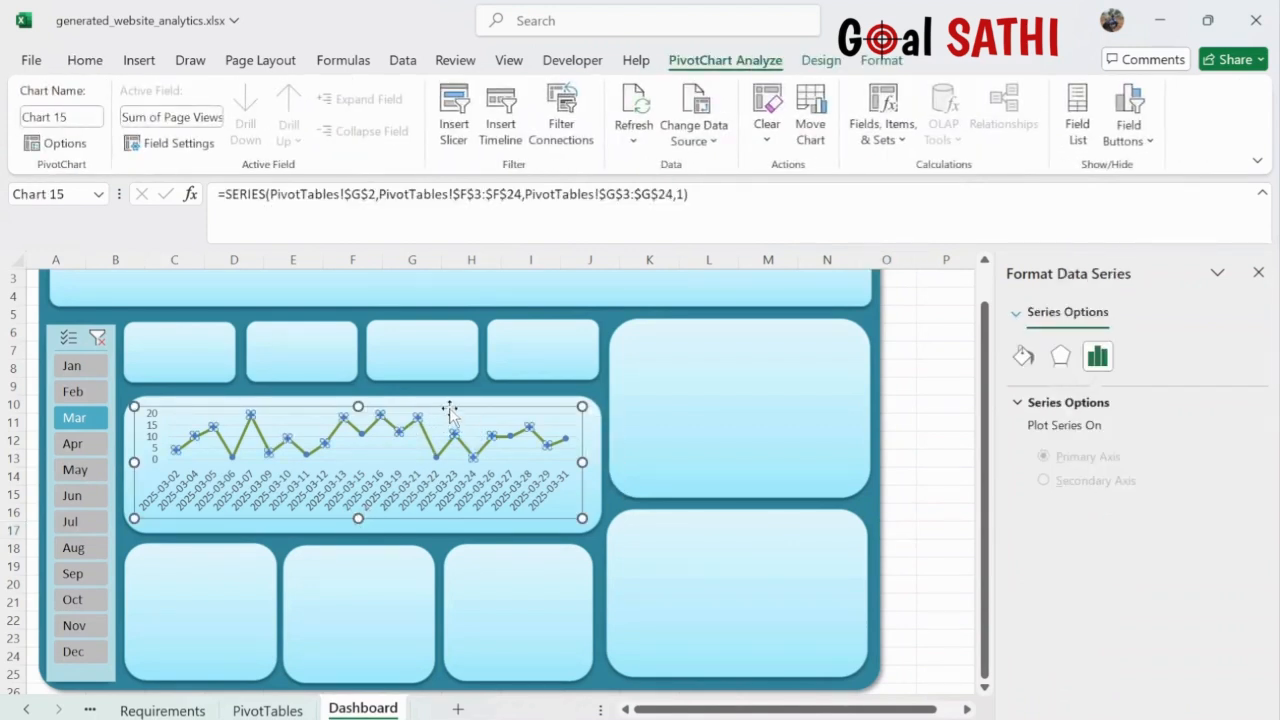
left_click(449, 428)
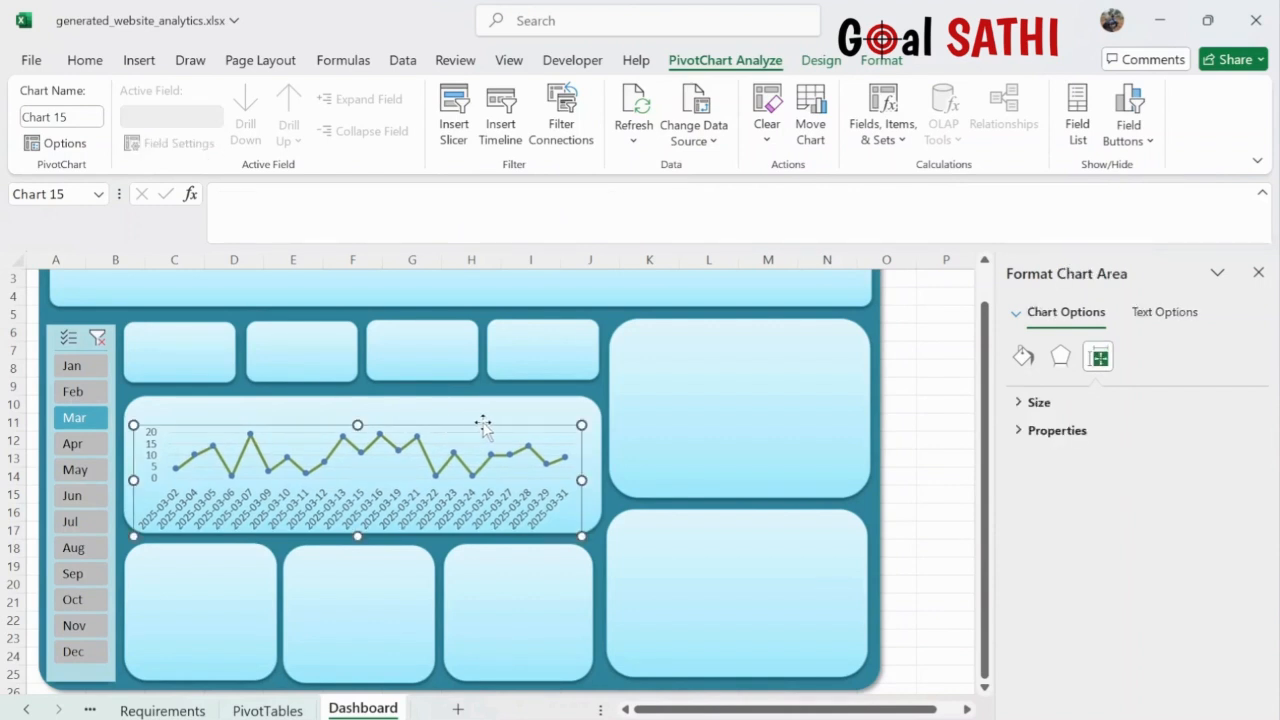
left_click(909, 544)
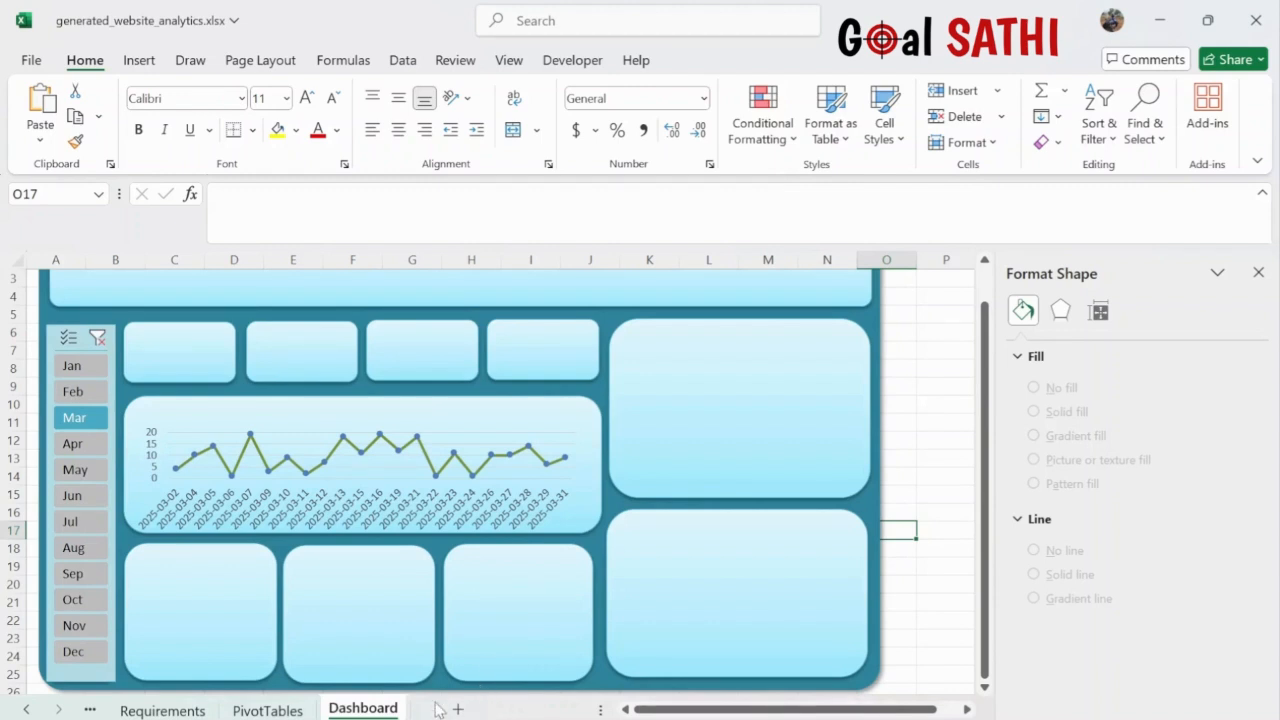
- Move the traffic-source pie chart from the PivotTables sheet onto the Dashboard
left_click(267, 709)
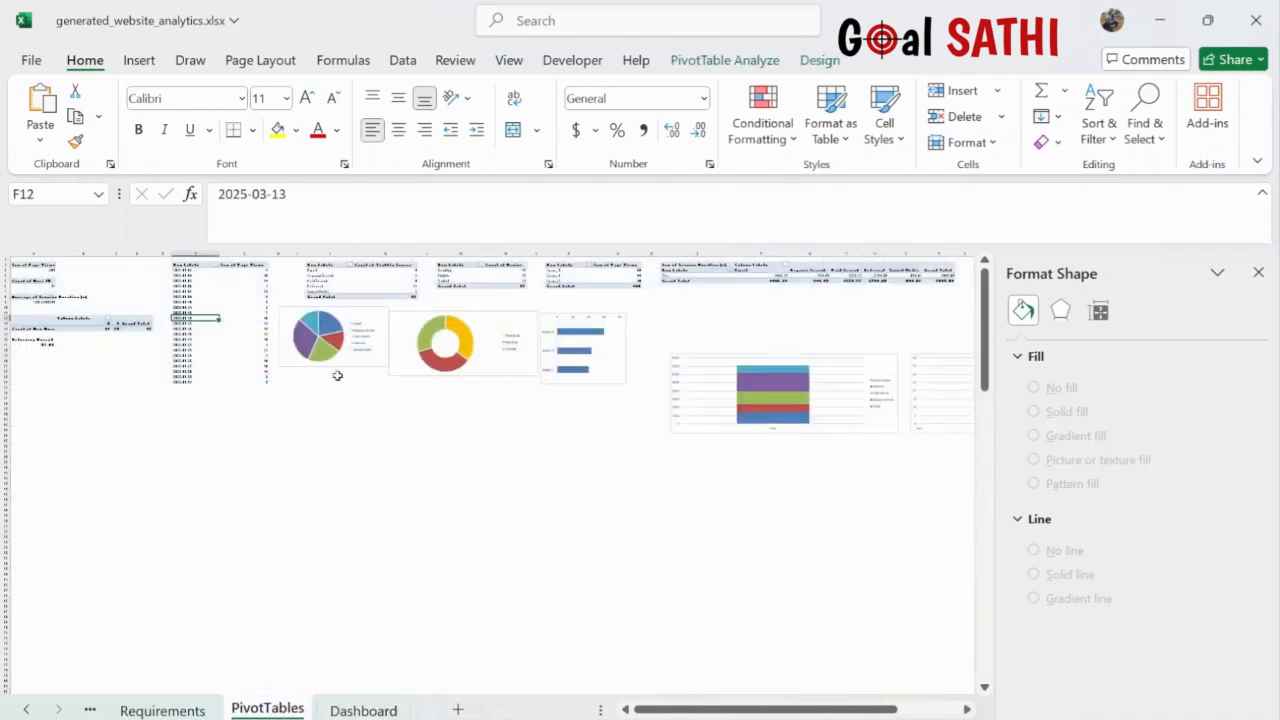
left_click(290, 363)
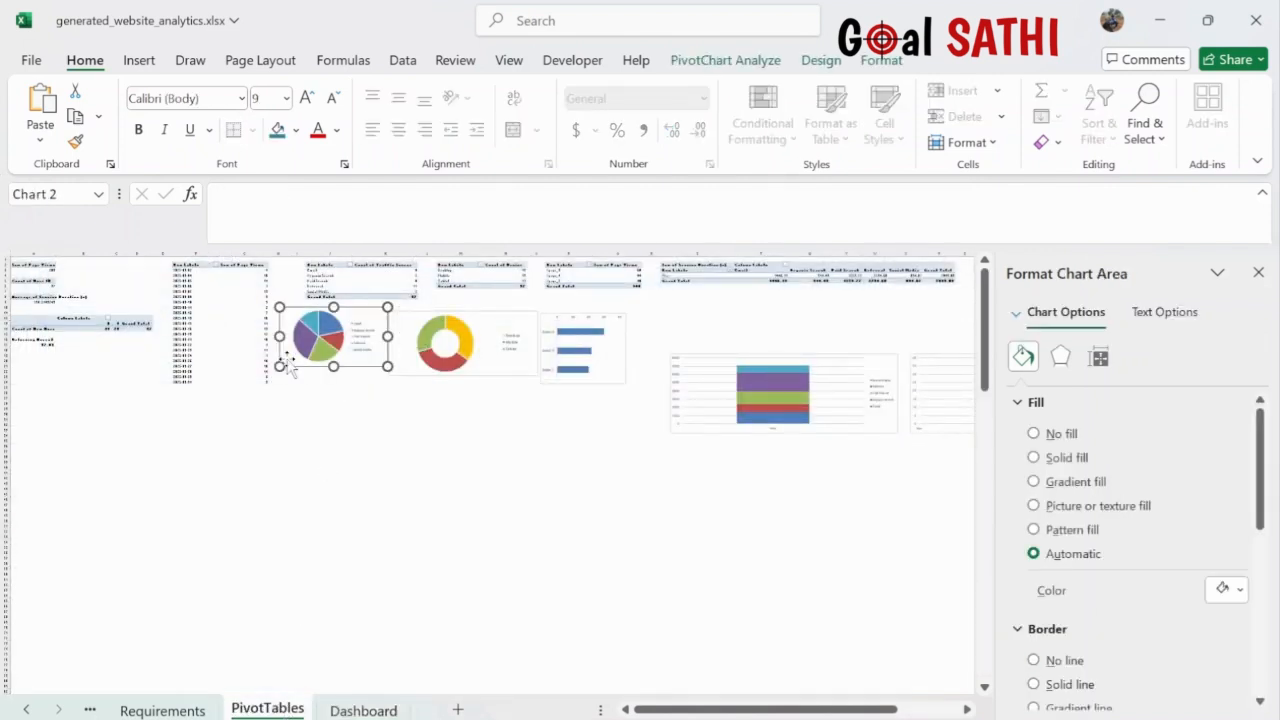
key("Delete")
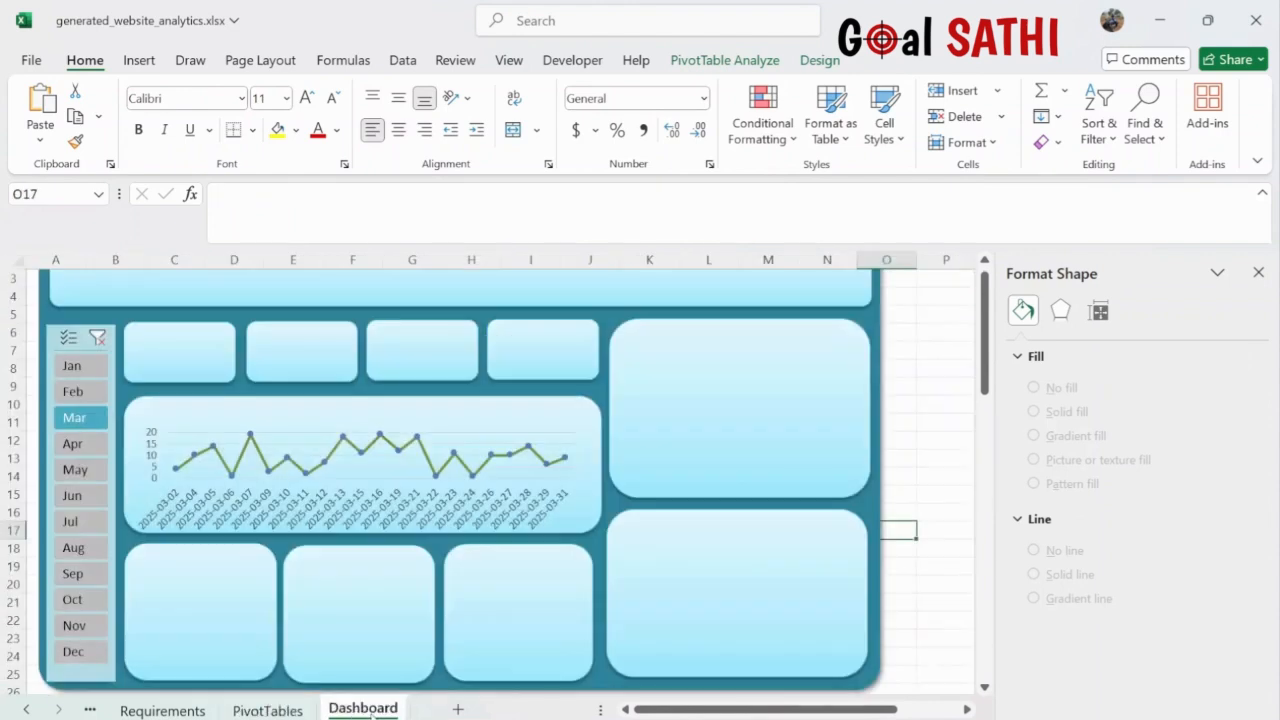
left_click(360, 710)
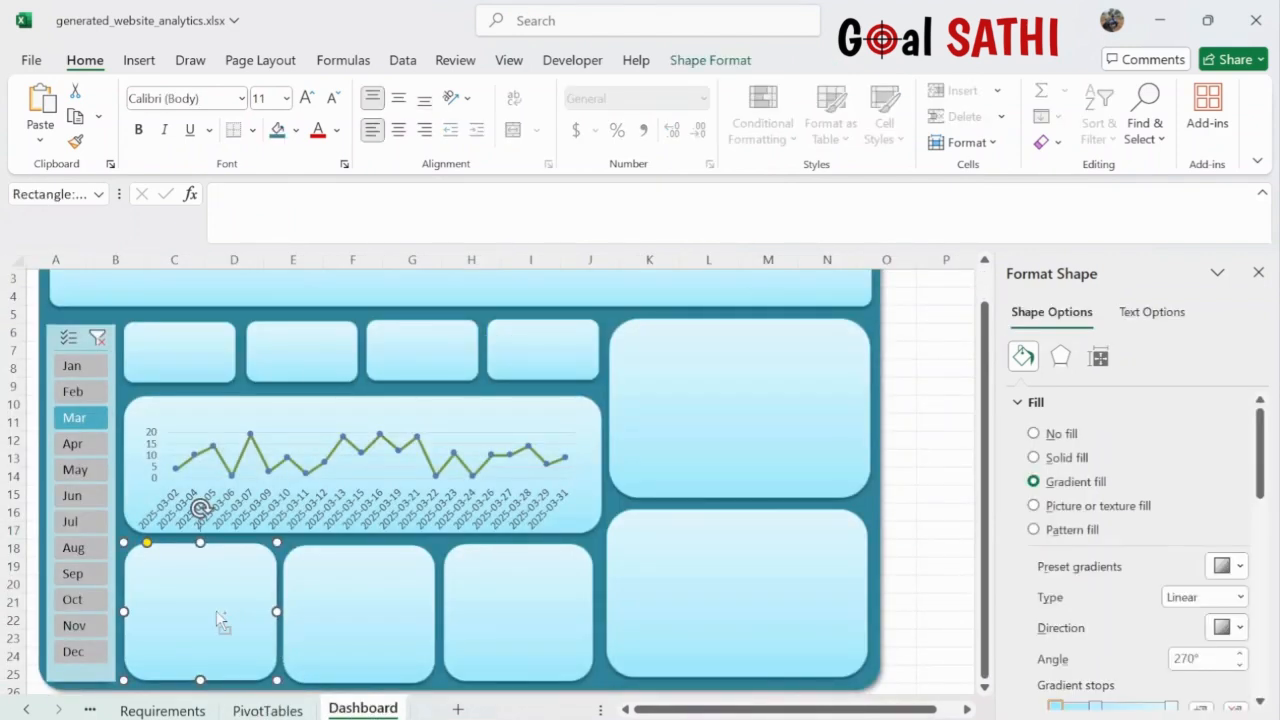
key("ctrl+v")
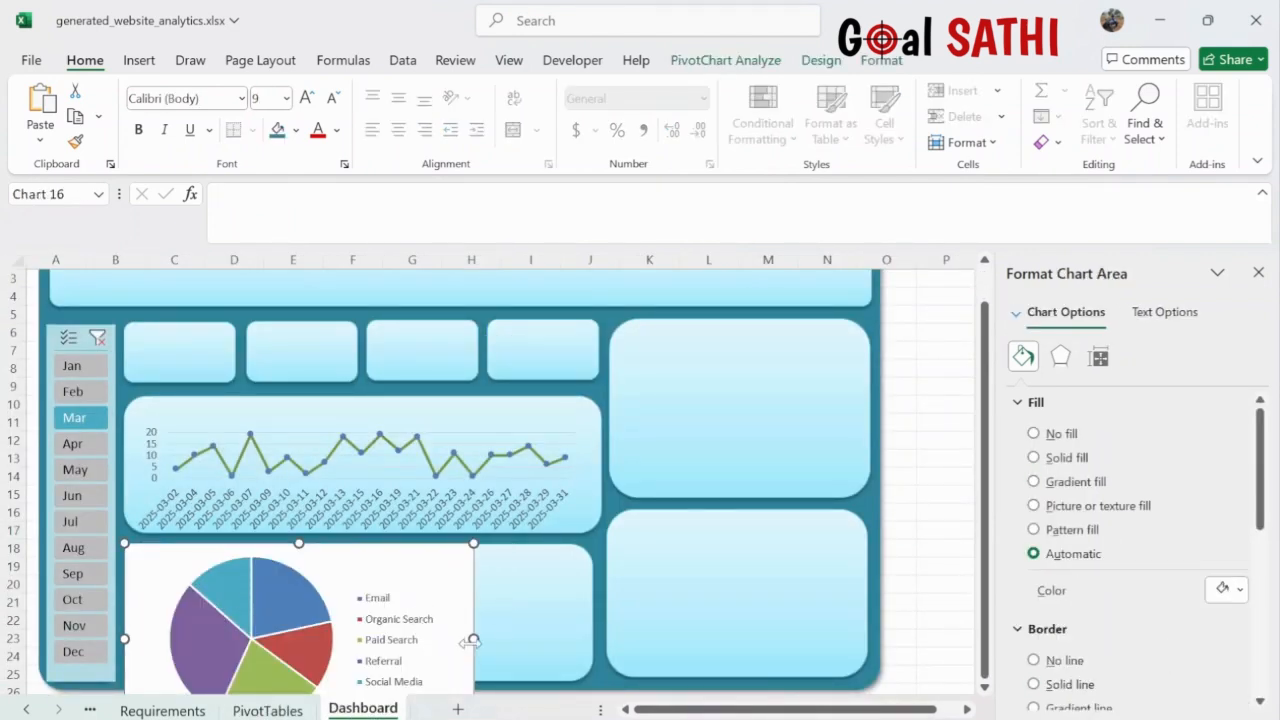
- Resize the pie chart so it sits over the bottom-left panel
left_click_drag(473, 638, 291, 638)
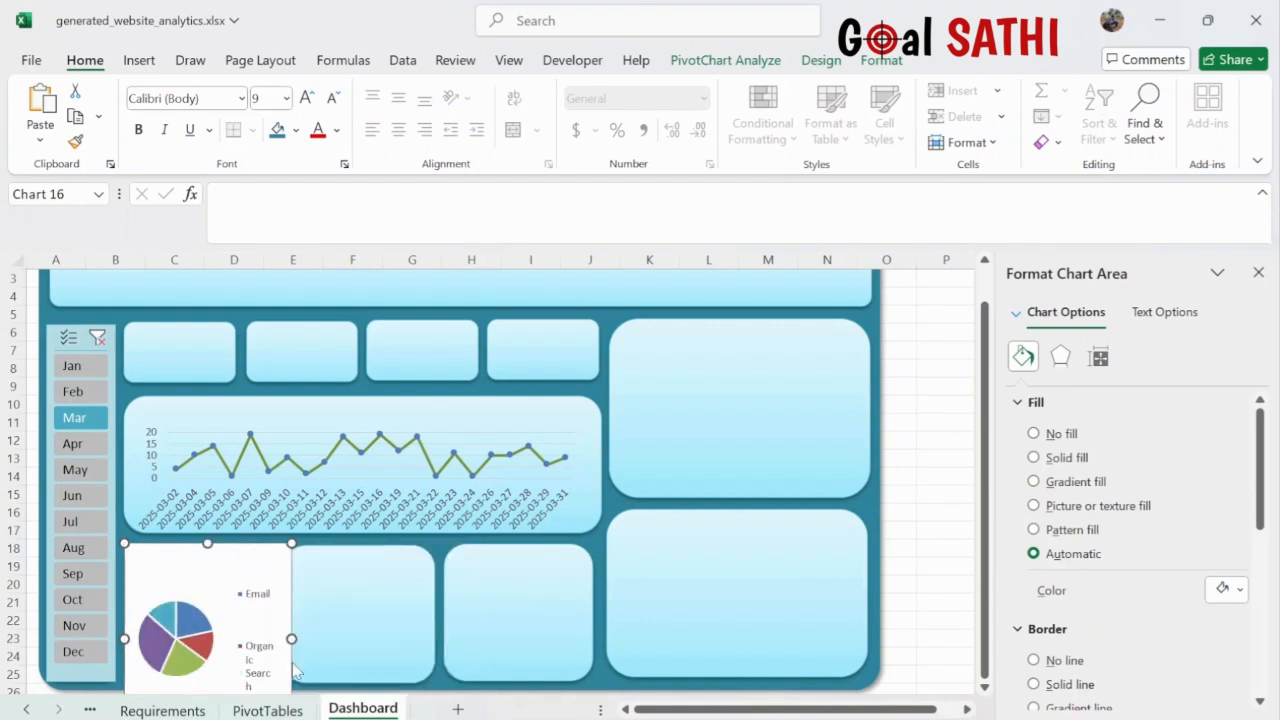
left_click_drag(206, 545, 212, 630)
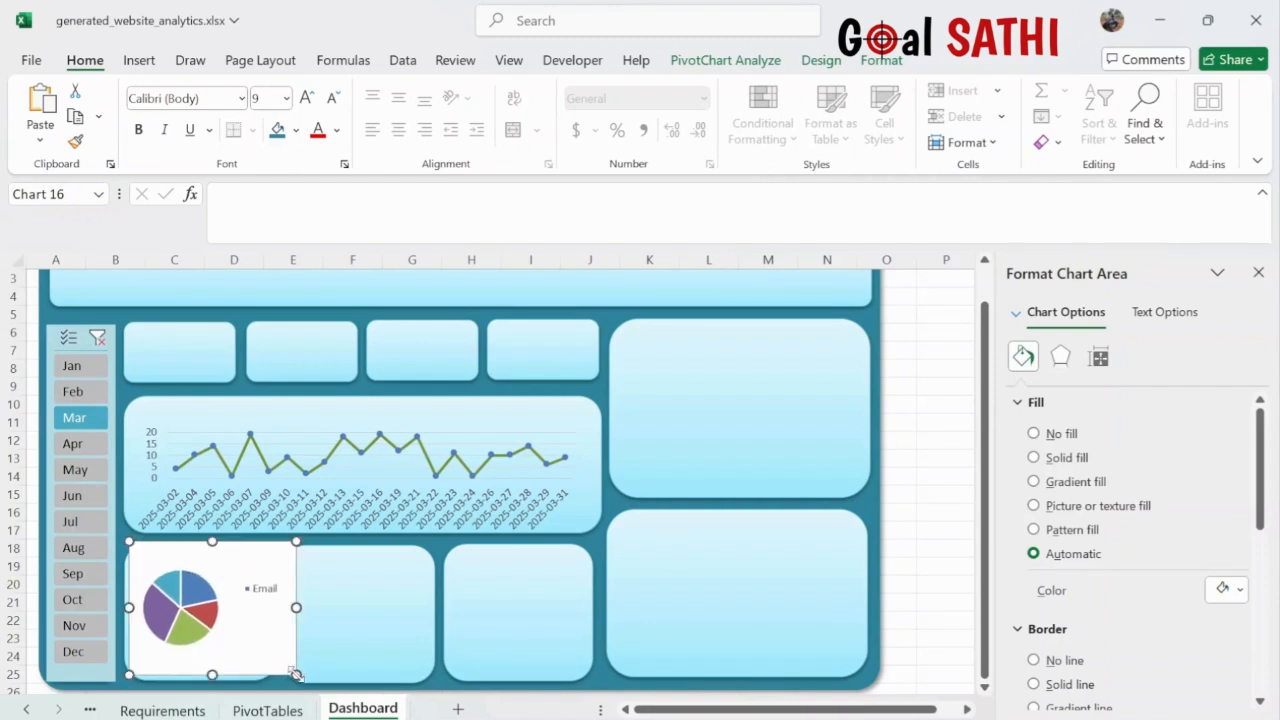
left_click_drag(296, 674, 259, 669)
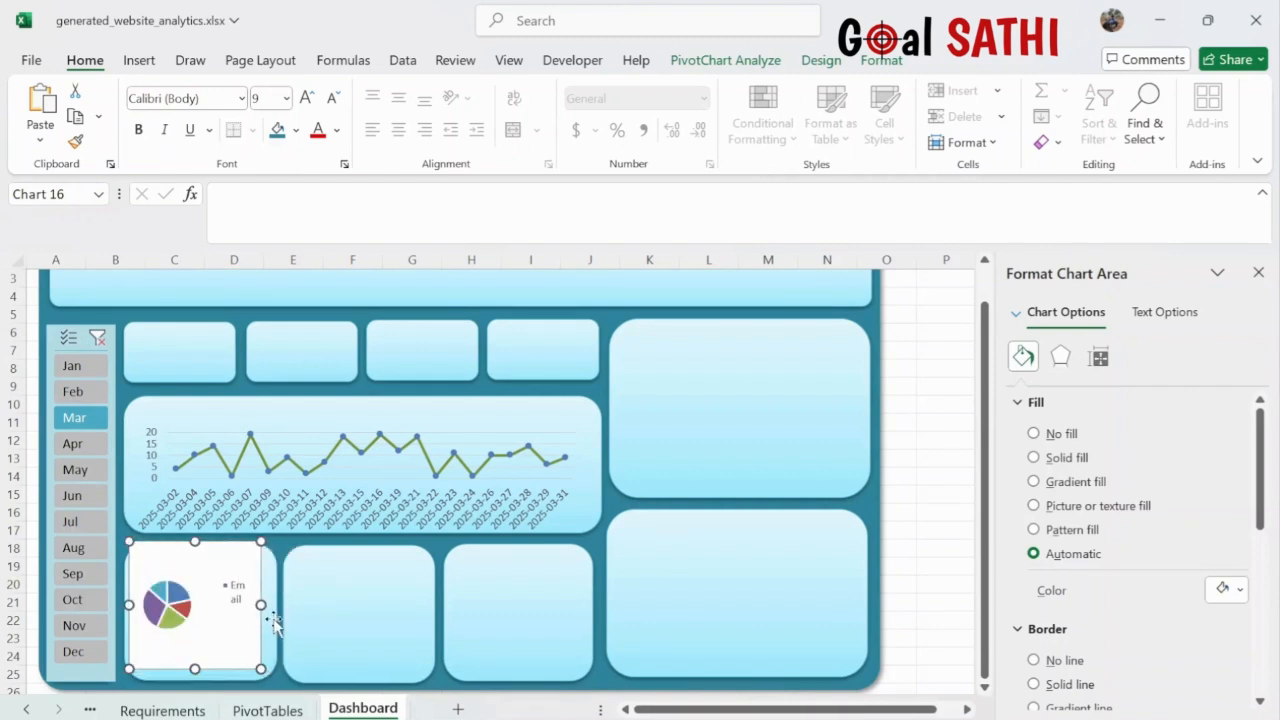
left_click_drag(261, 604, 348, 604)
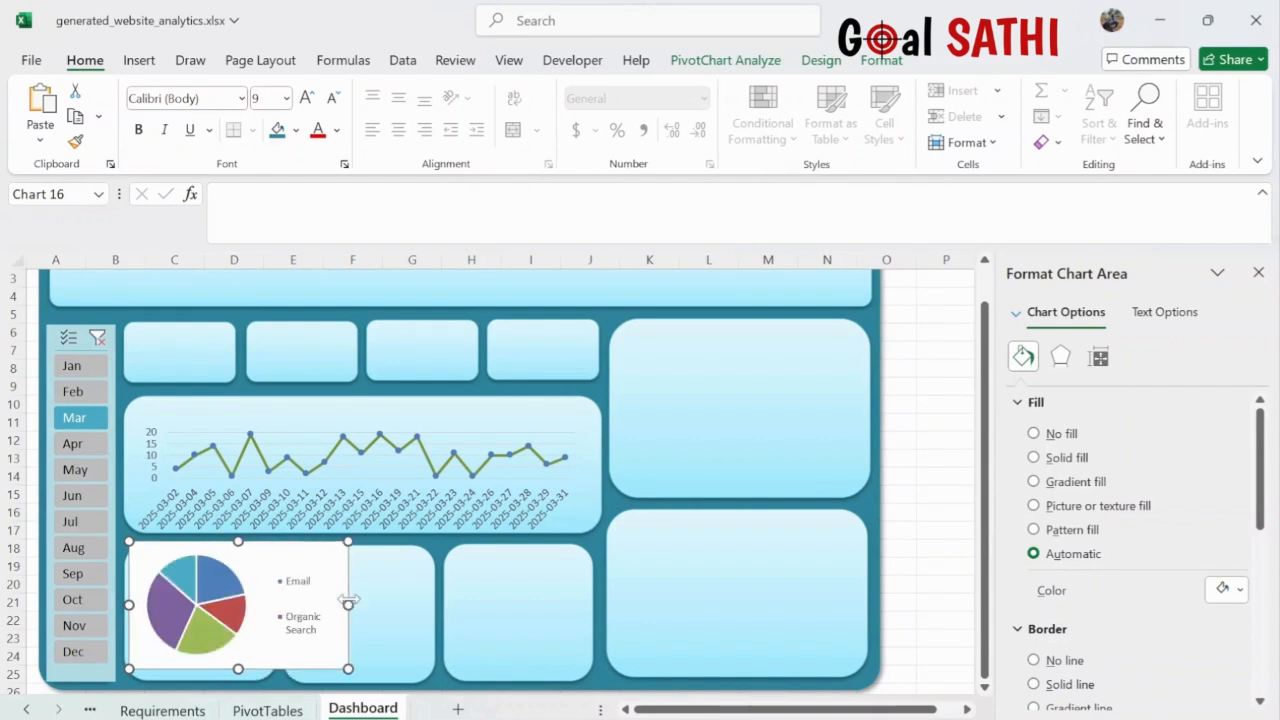
- Reduce the legend font three steps, then narrow the pie chart and nudge it into its panel
left_click(306, 590)
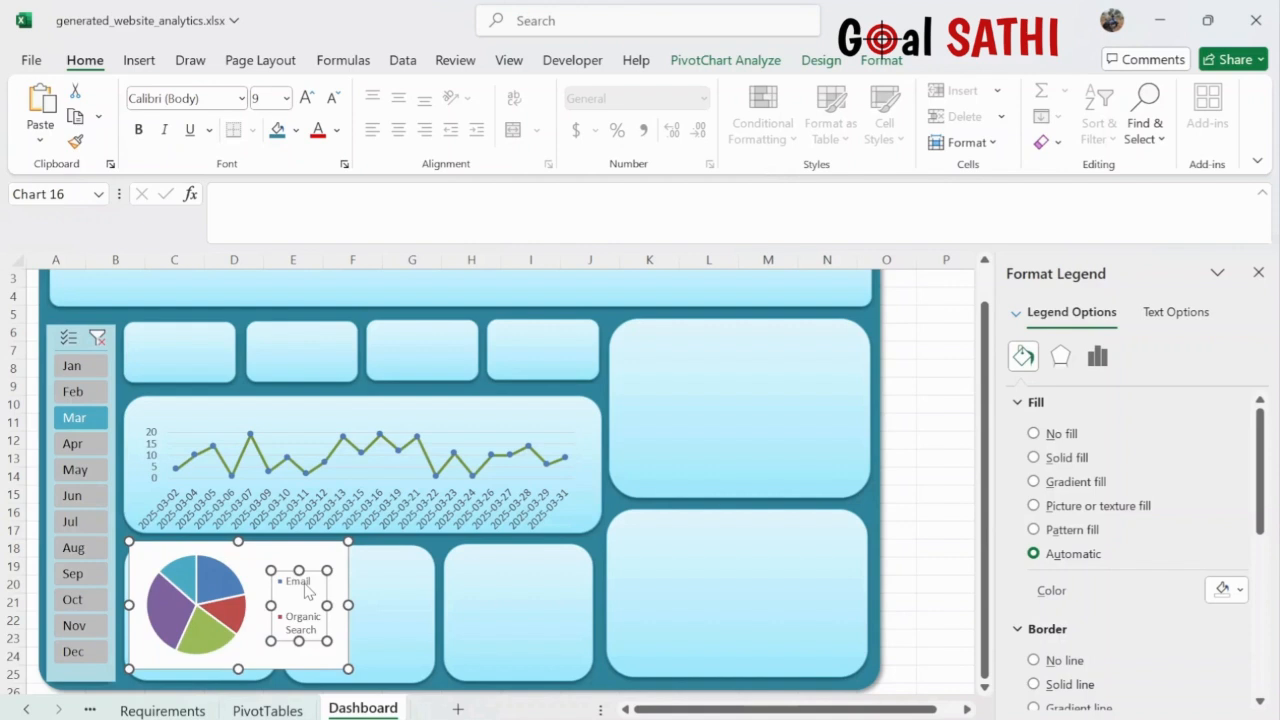
left_click(334, 98)
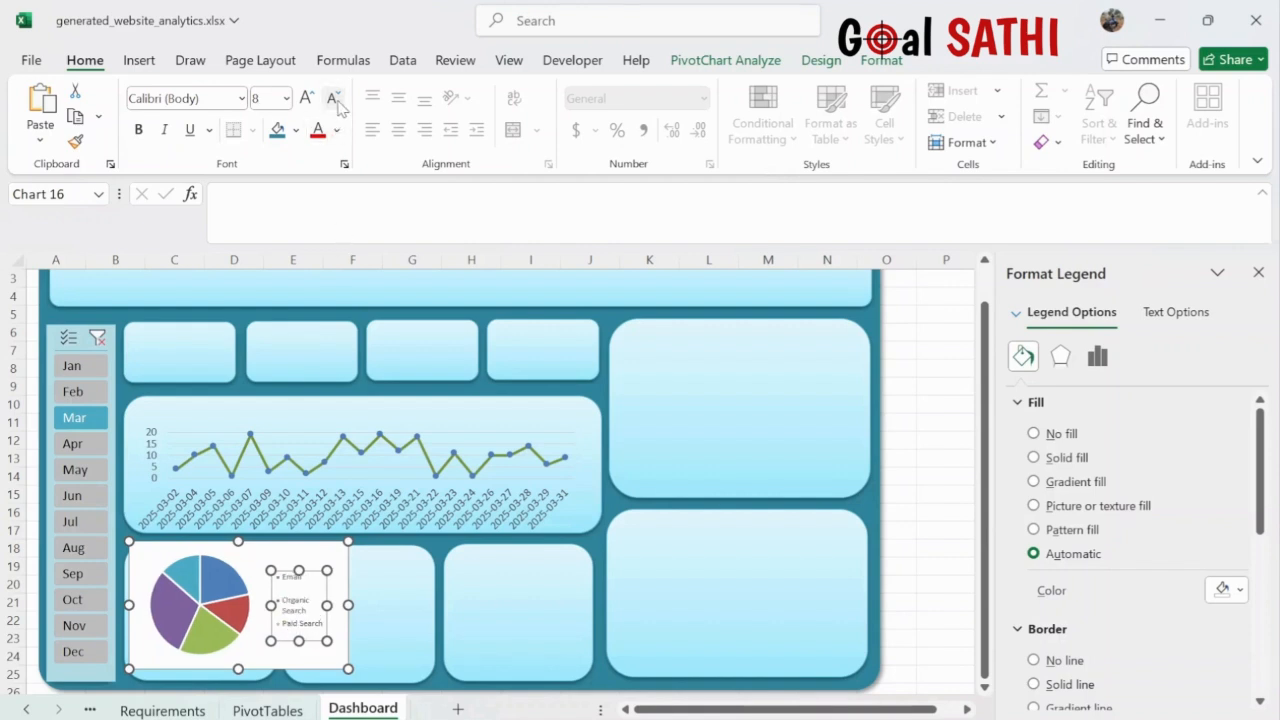
left_click(334, 98)
left_click(334, 98)
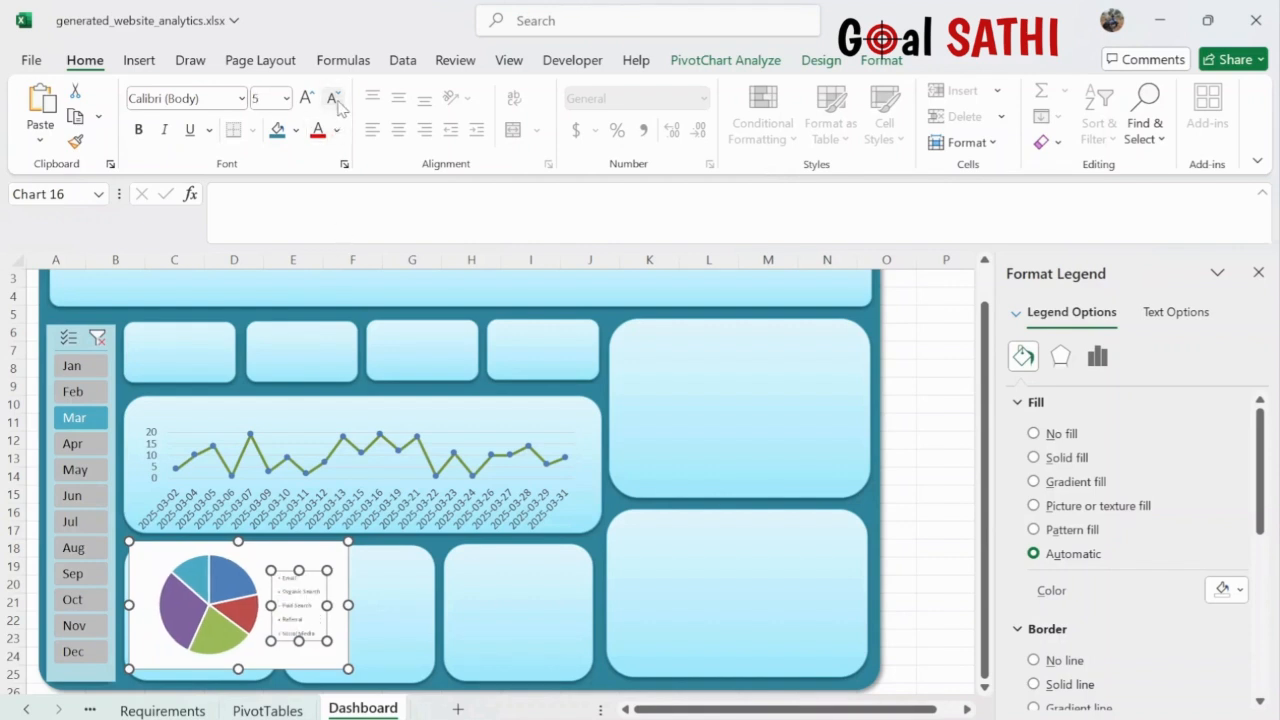
left_click(350, 606)
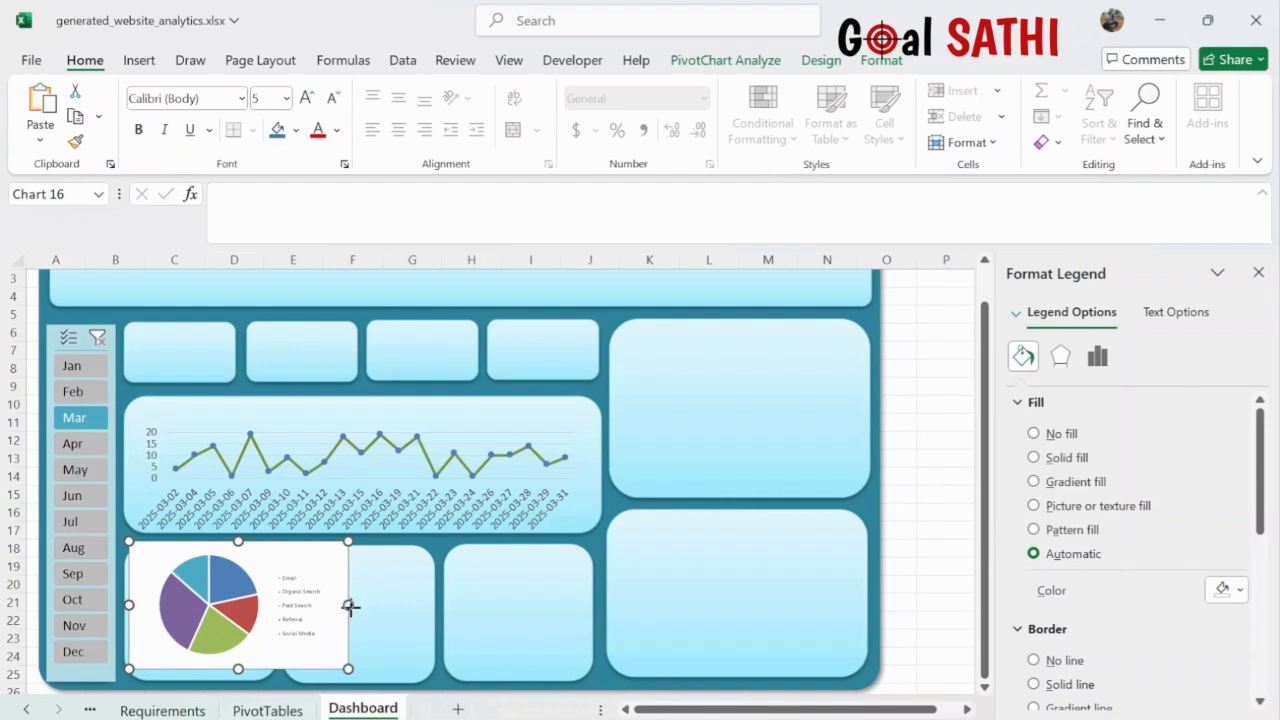
left_click_drag(350, 606, 277, 605)
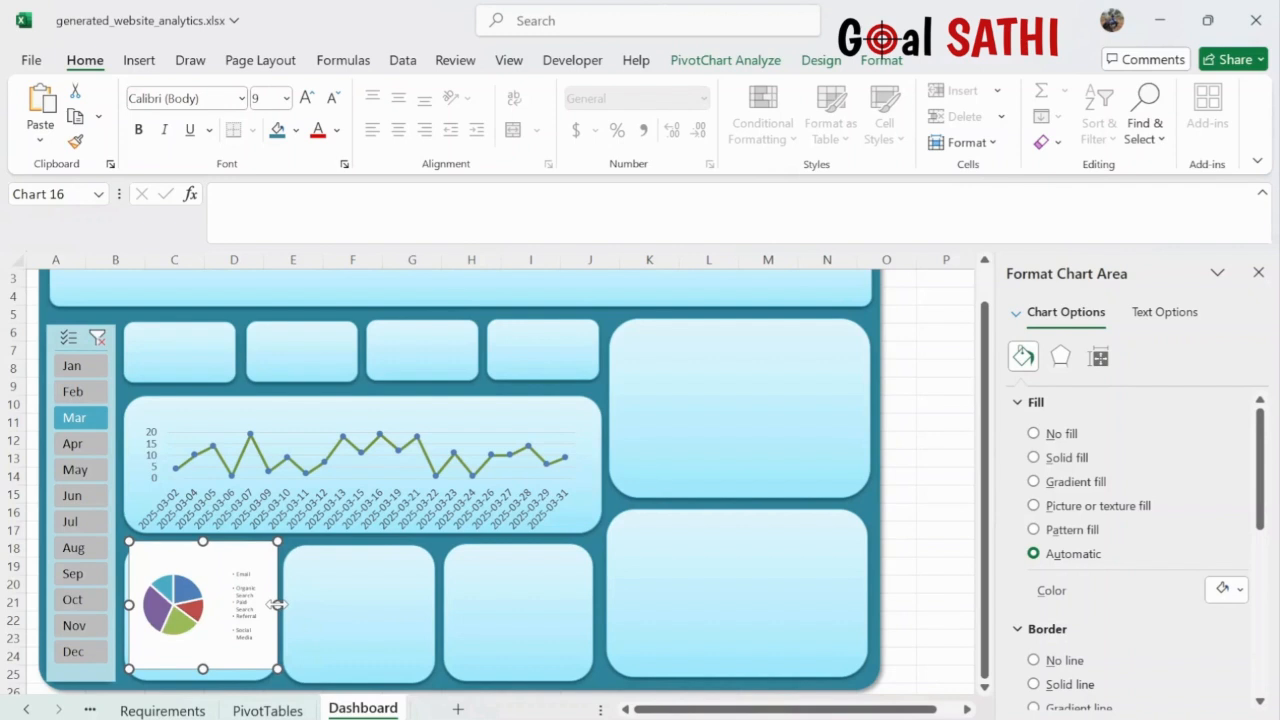
left_click_drag(193, 559, 189, 570)
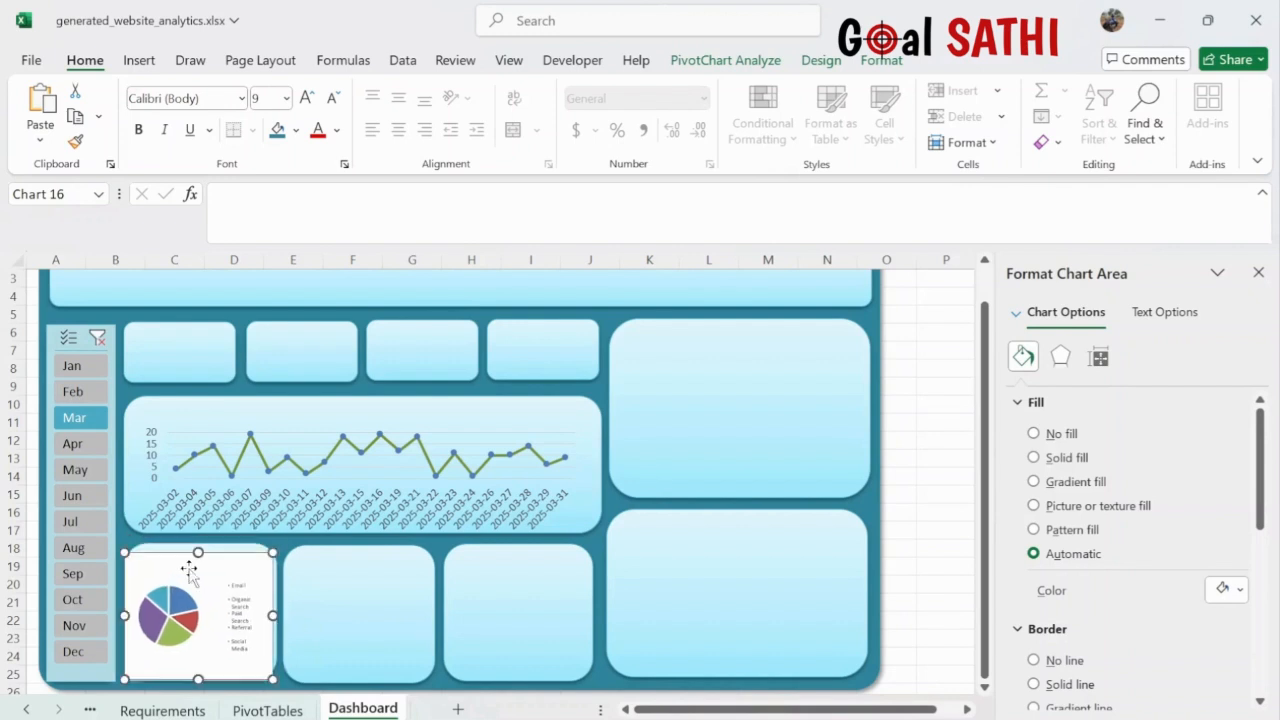
- Enlarge the legend box so Email, Organic Search, Paid Search, Referral and Social Media each fit one line
left_click(240, 613)
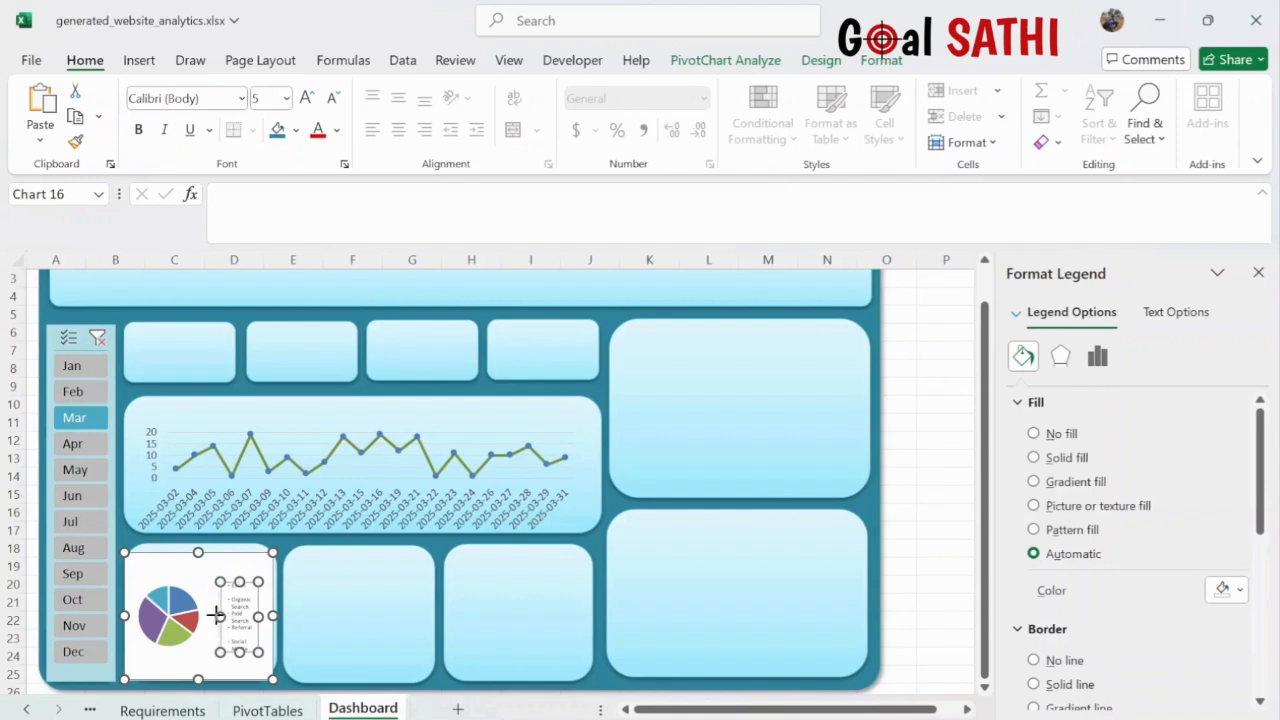
left_click_drag(208, 613, 208, 615)
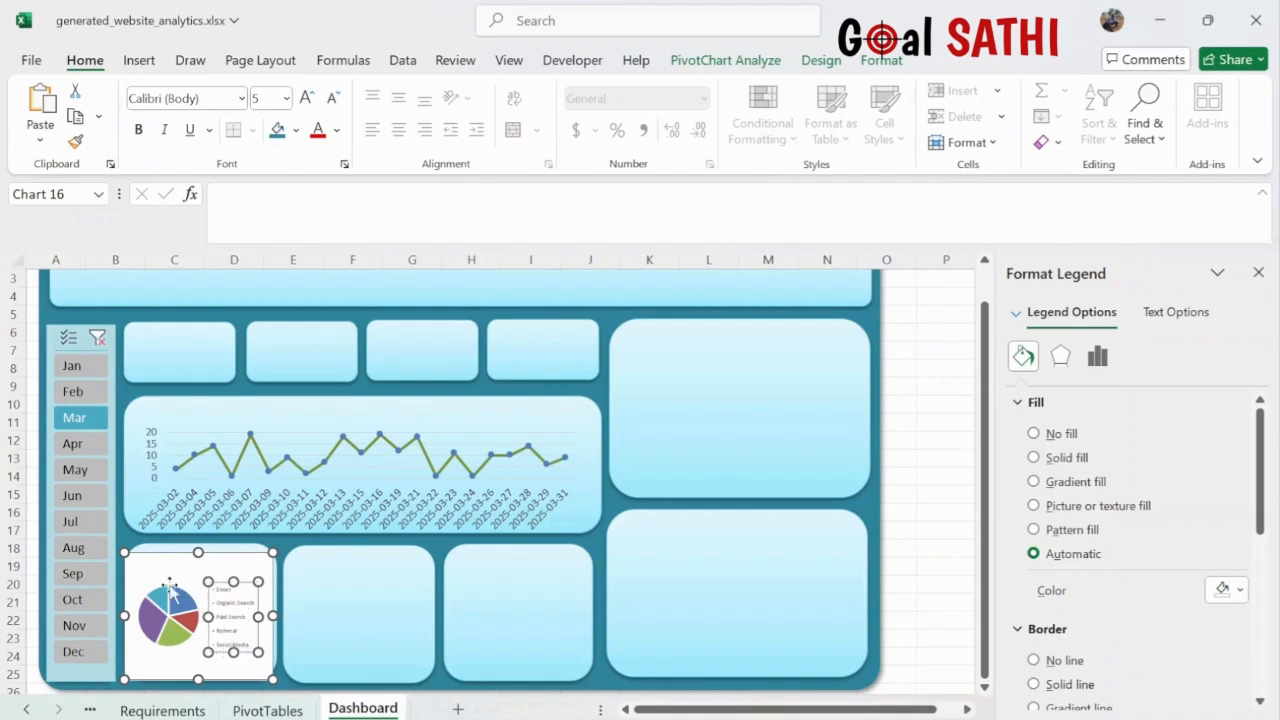
scroll(390, 538, "up", 5)
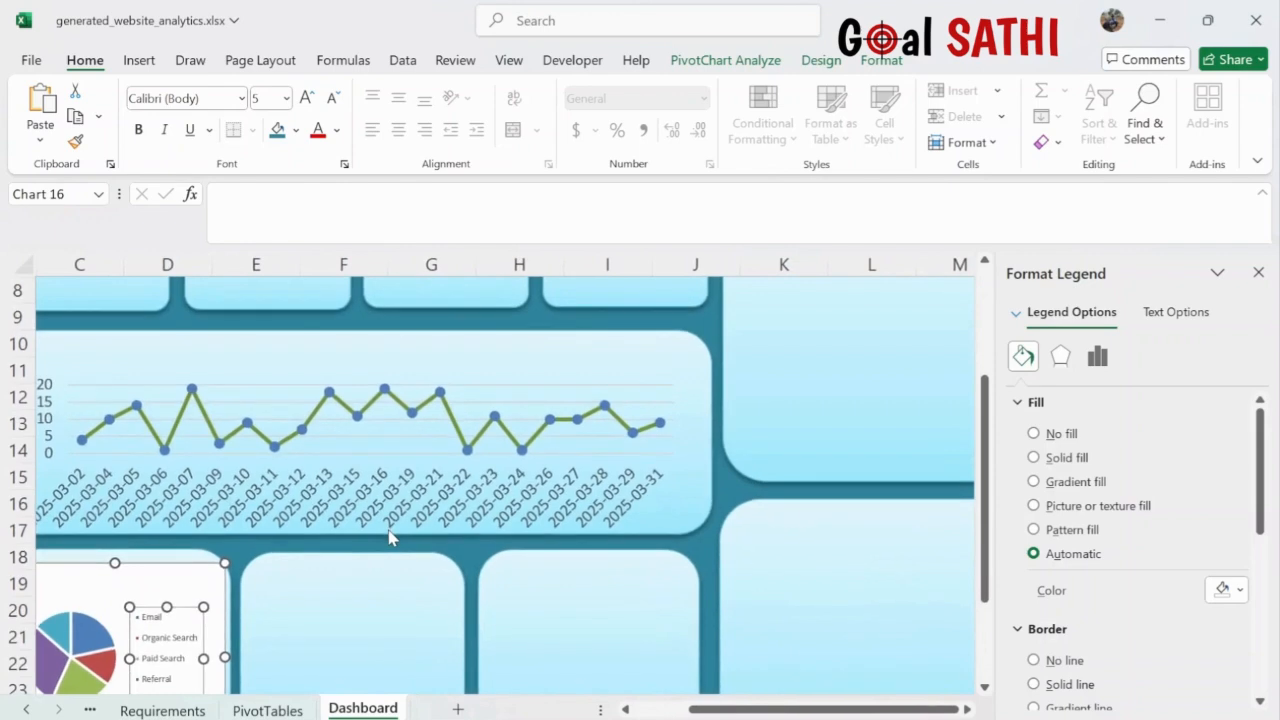
scroll(462, 440, "down", 2)
scroll(413, 452, "down", 2)
scroll(413, 452, "left", 2)
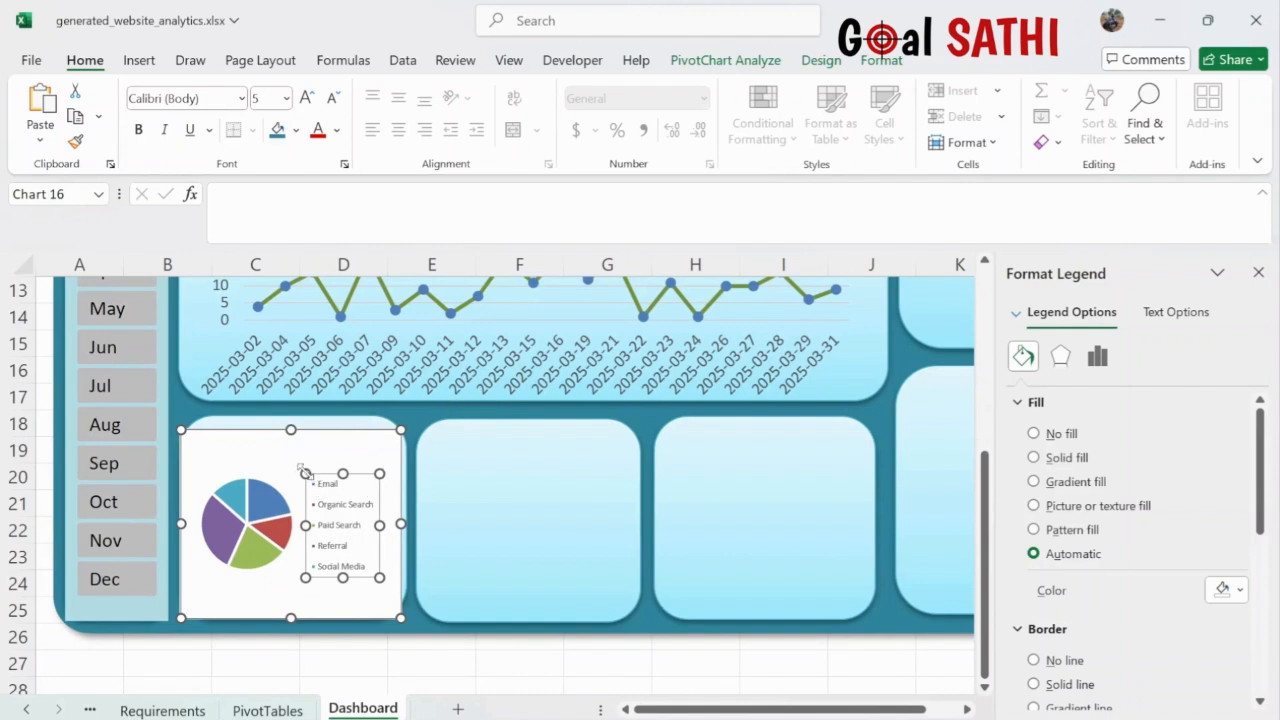
left_click_drag(305, 472, 290, 466)
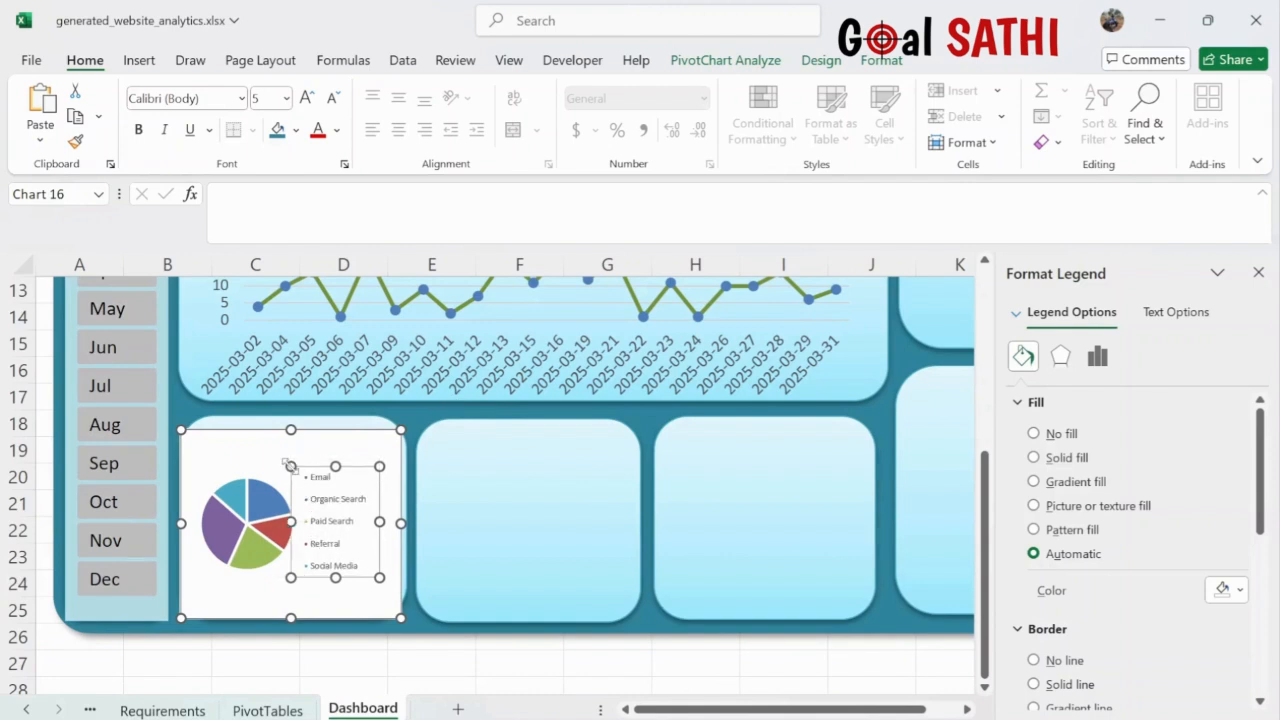
left_click(283, 455)
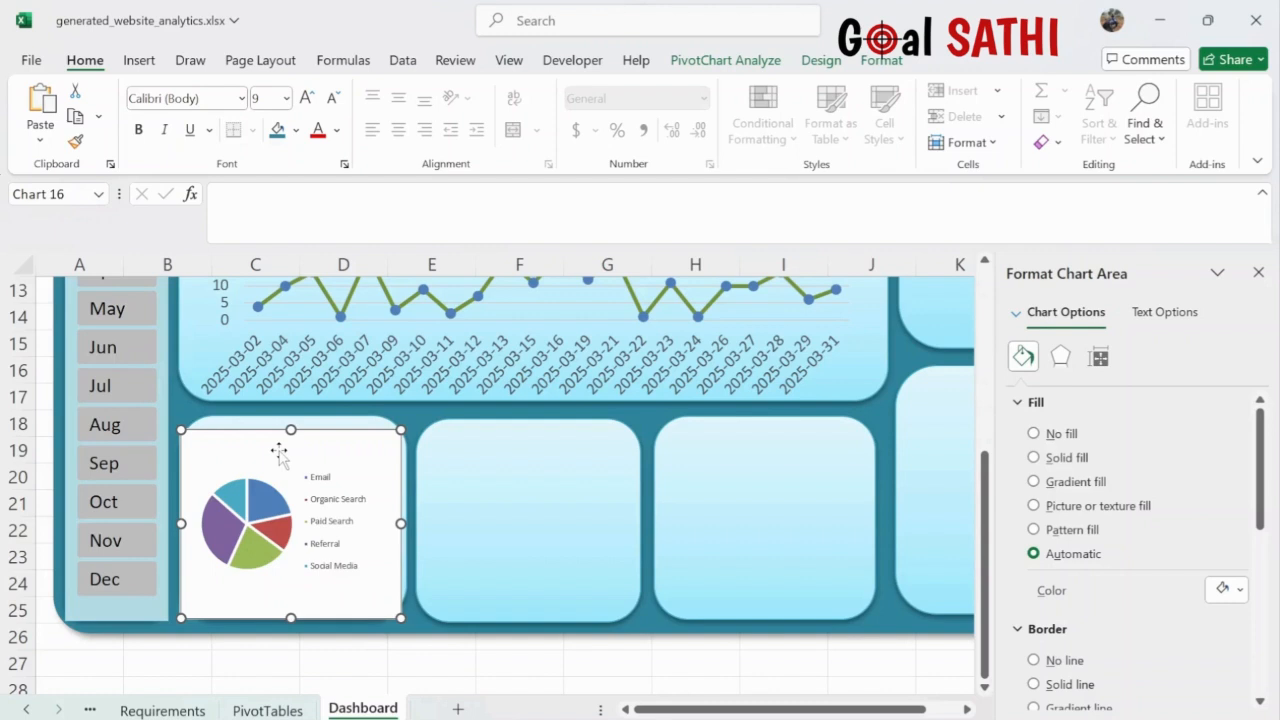
- Set the pie chart area to No fill and No line, then widen and lower it slightly
left_click(1033, 434)
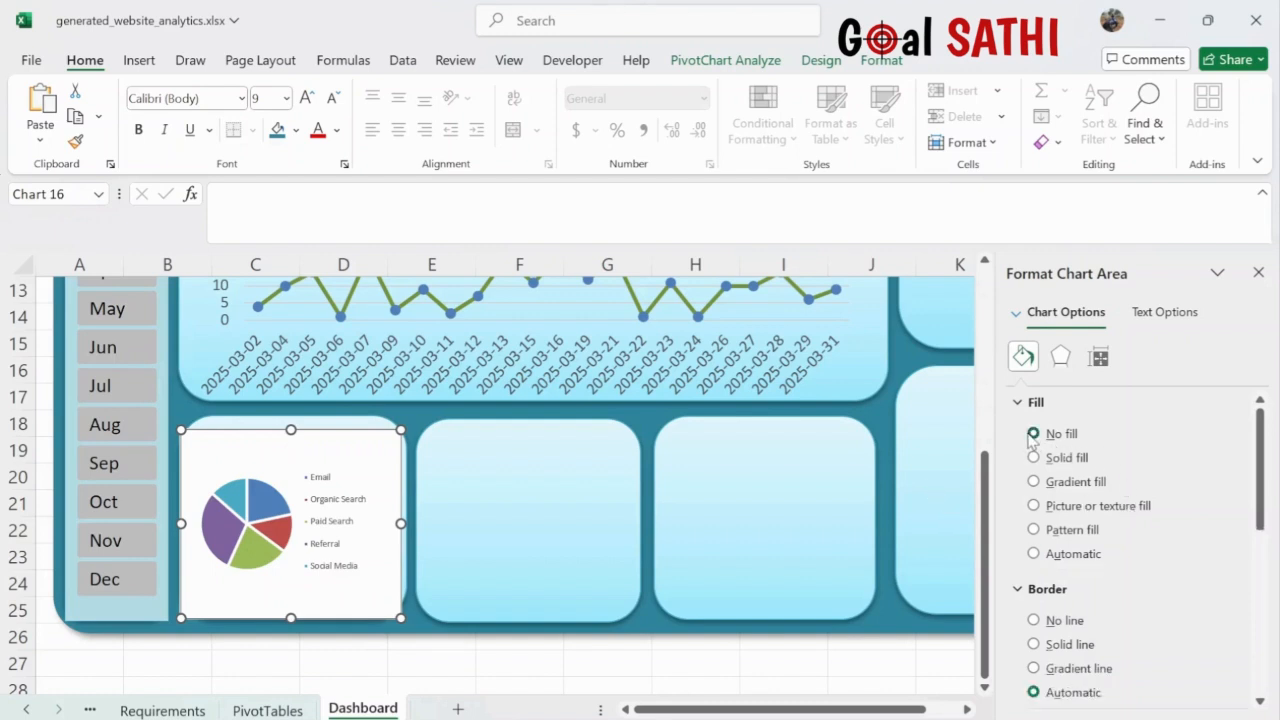
left_click(1033, 621)
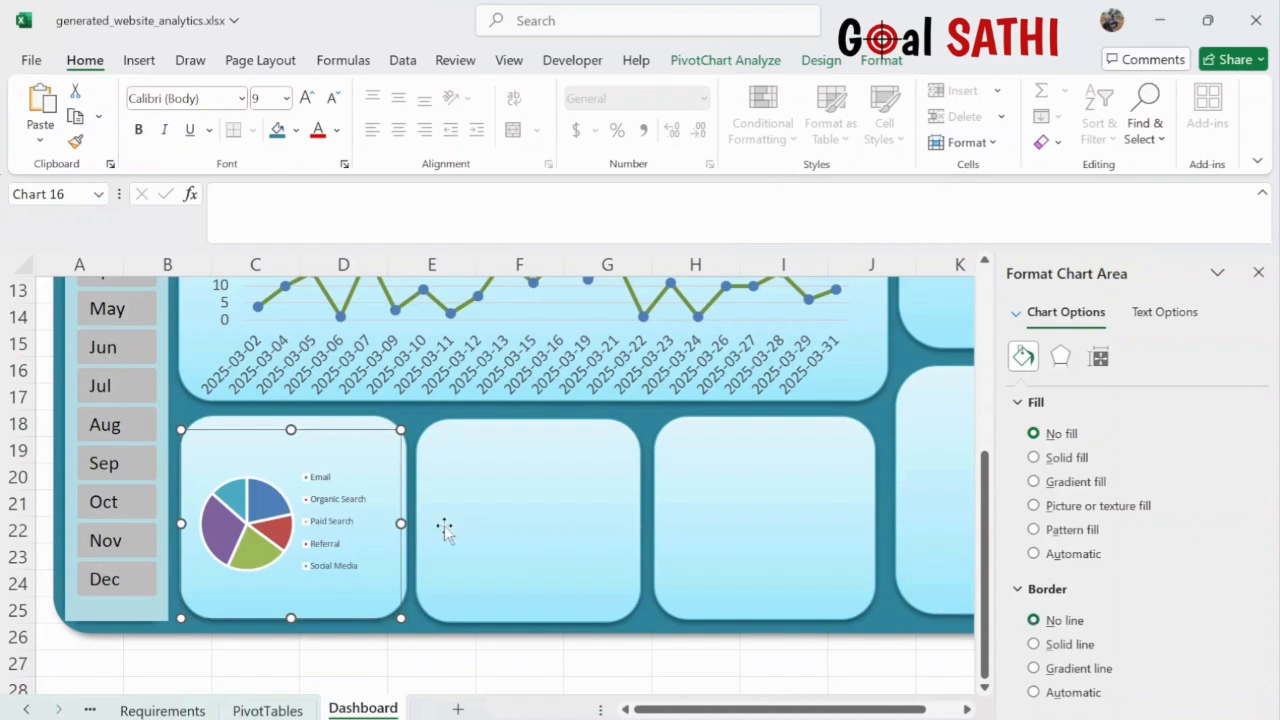
left_click_drag(401, 523, 432, 525)
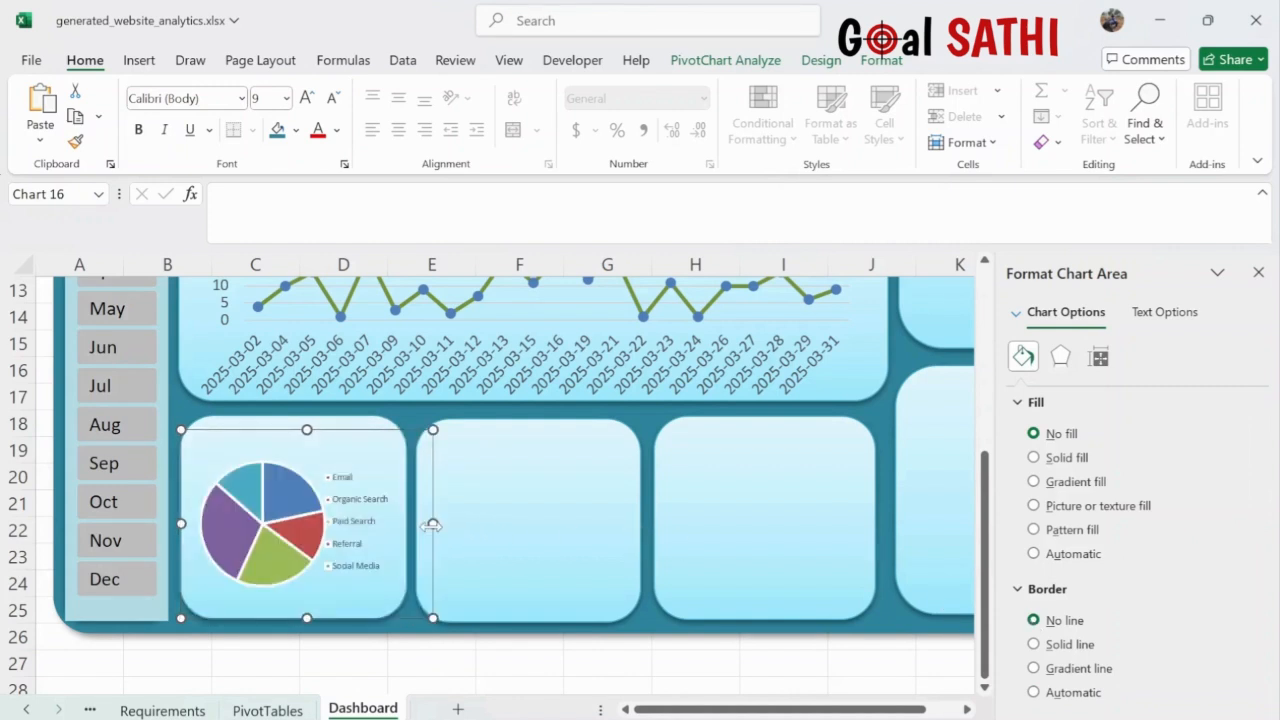
left_click_drag(339, 445, 339, 452)
- Shift the pie legend slightly right and increase its font size to 6
left_click(347, 491)
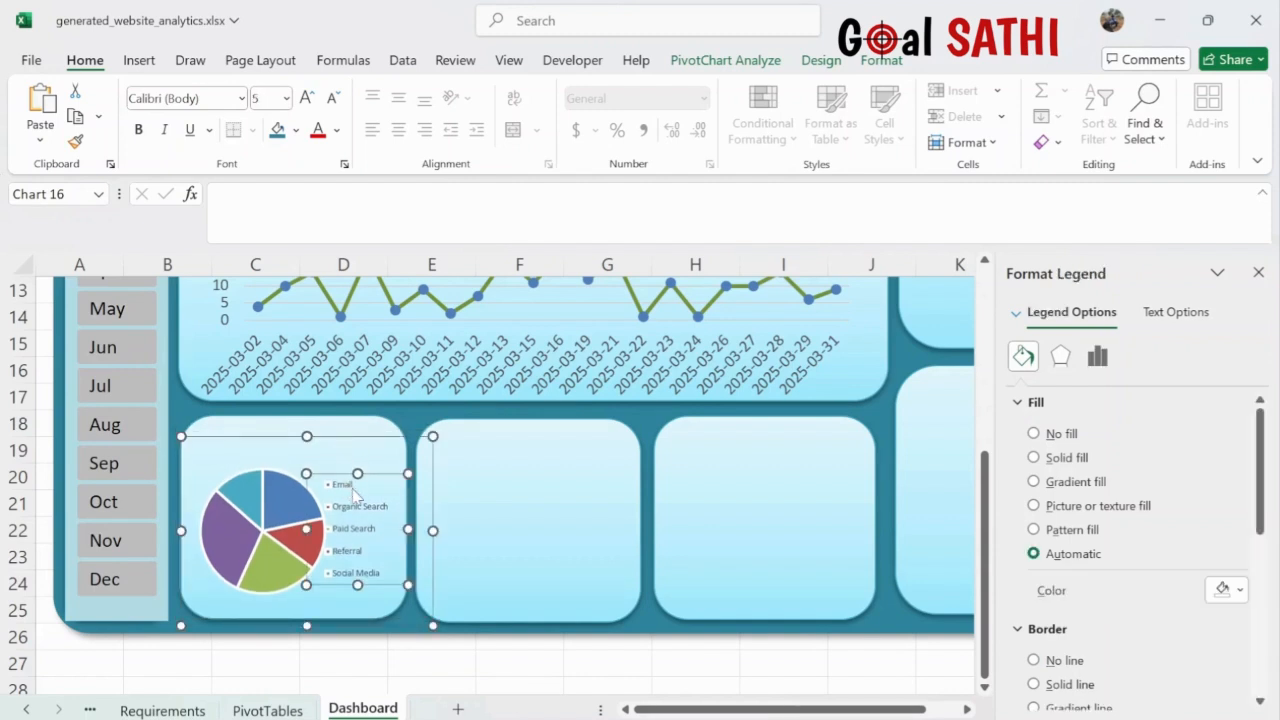
left_click_drag(367, 491, 374, 491)
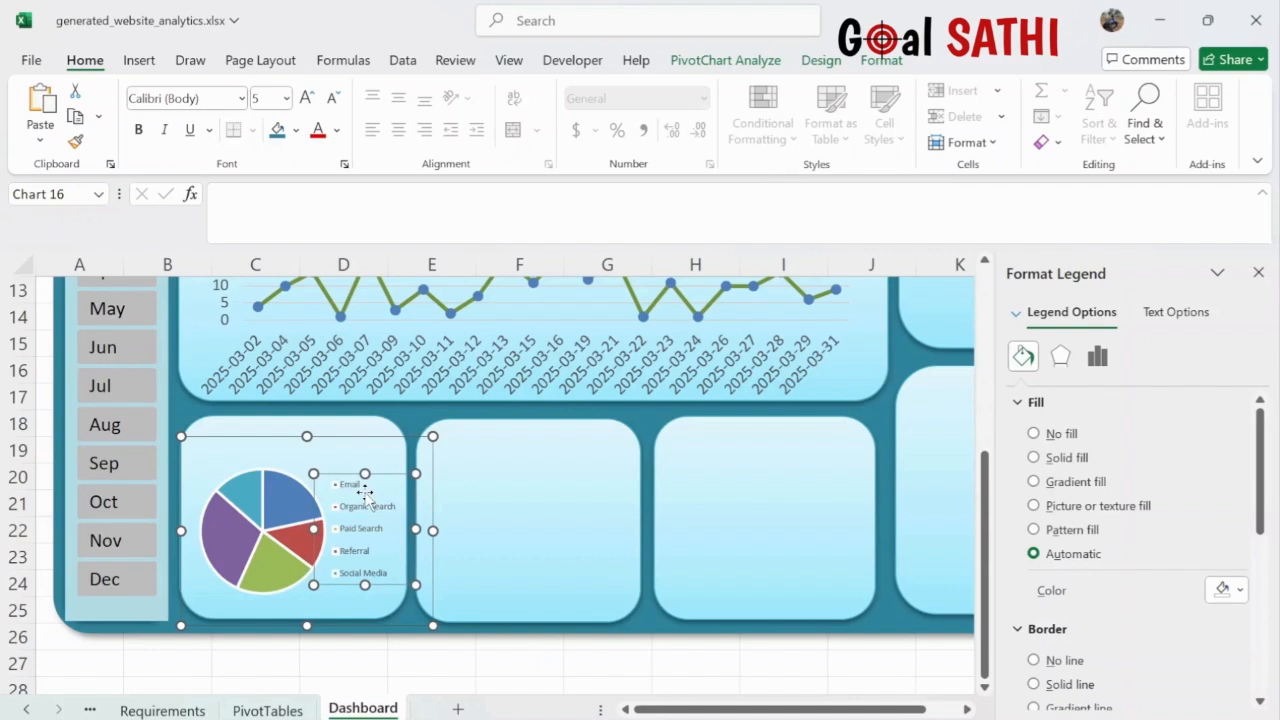
left_click(306, 98)
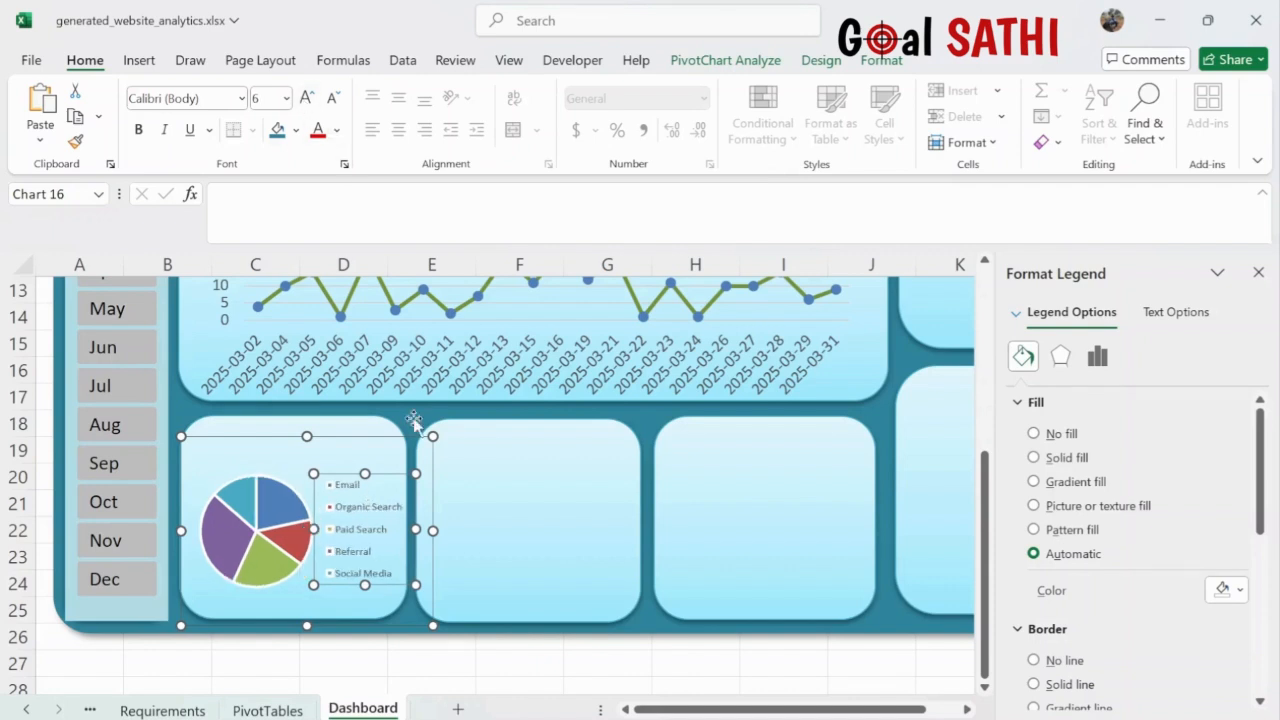
left_click(542, 573)
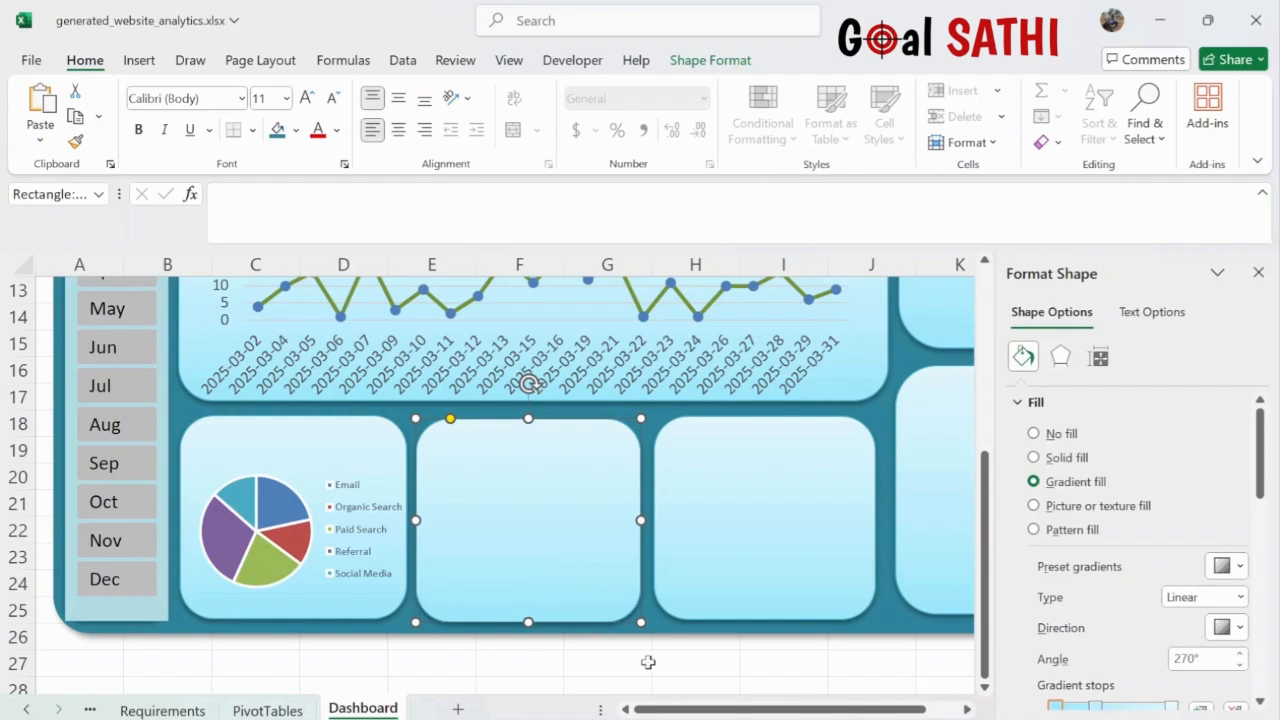
- Cut the device donut chart from PivotTables and paste it onto the Dashboard
left_click(274, 709)
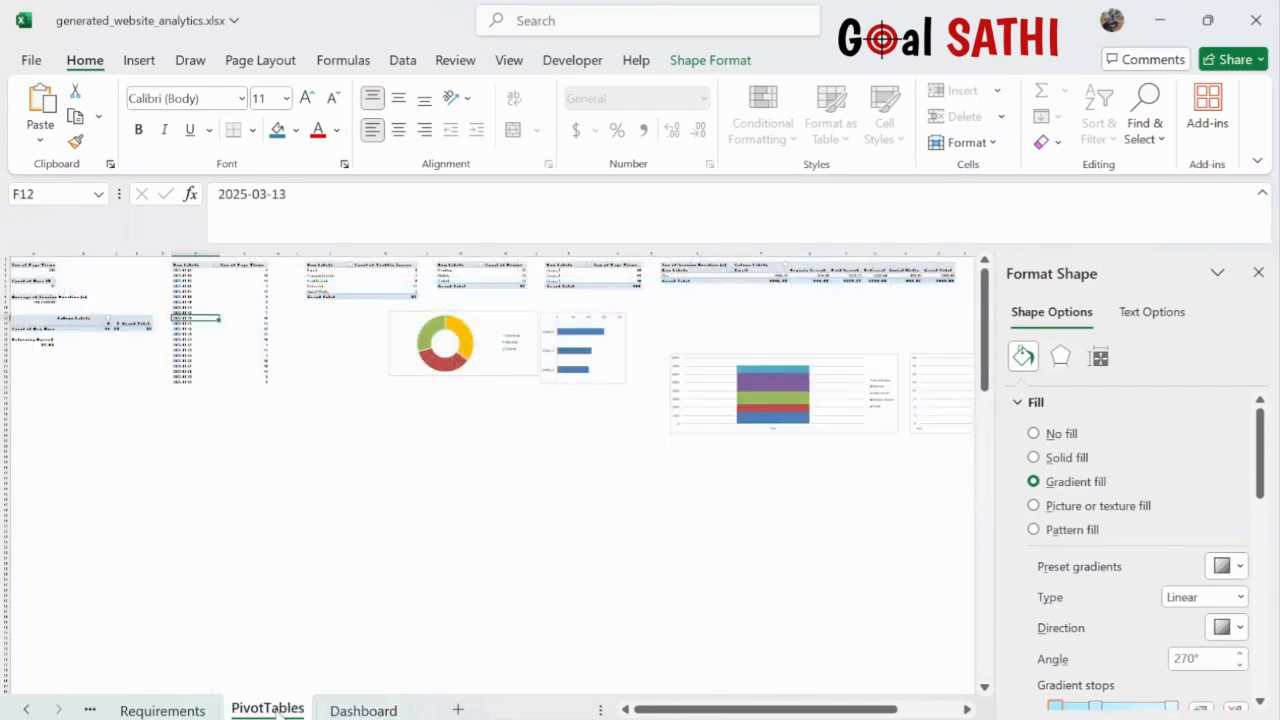
left_click(482, 331)
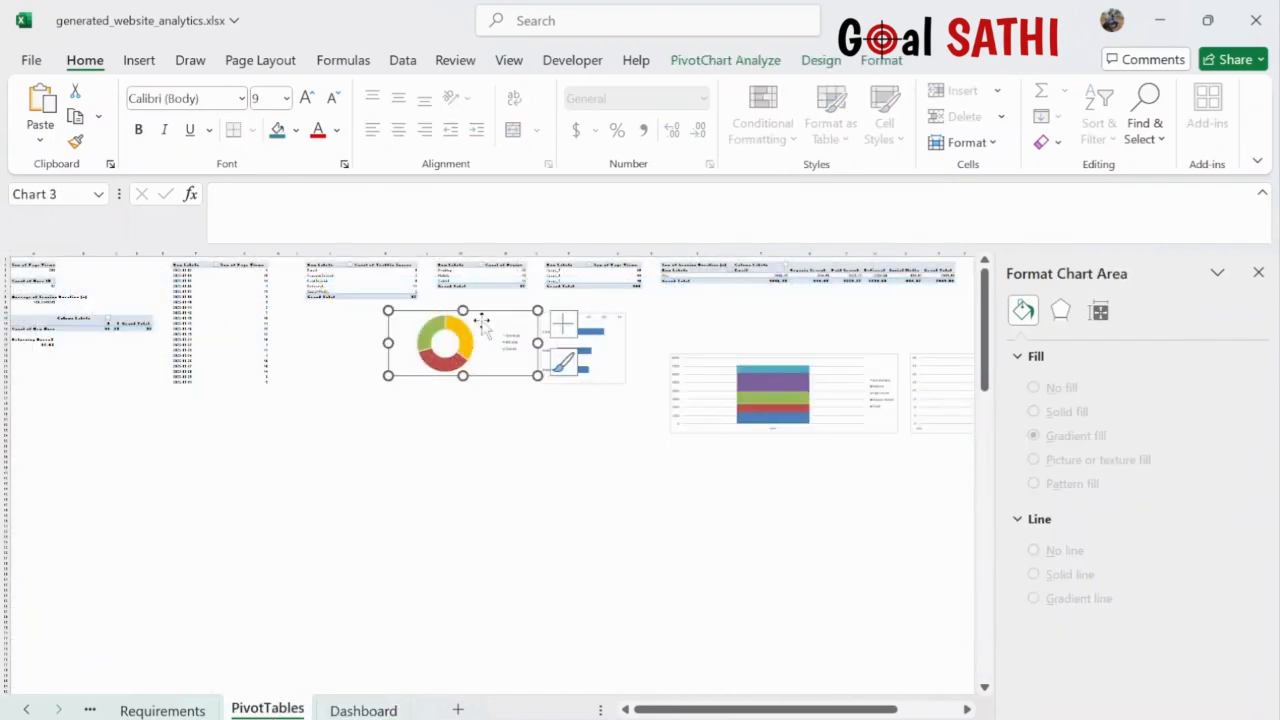
key("ctrl+x")
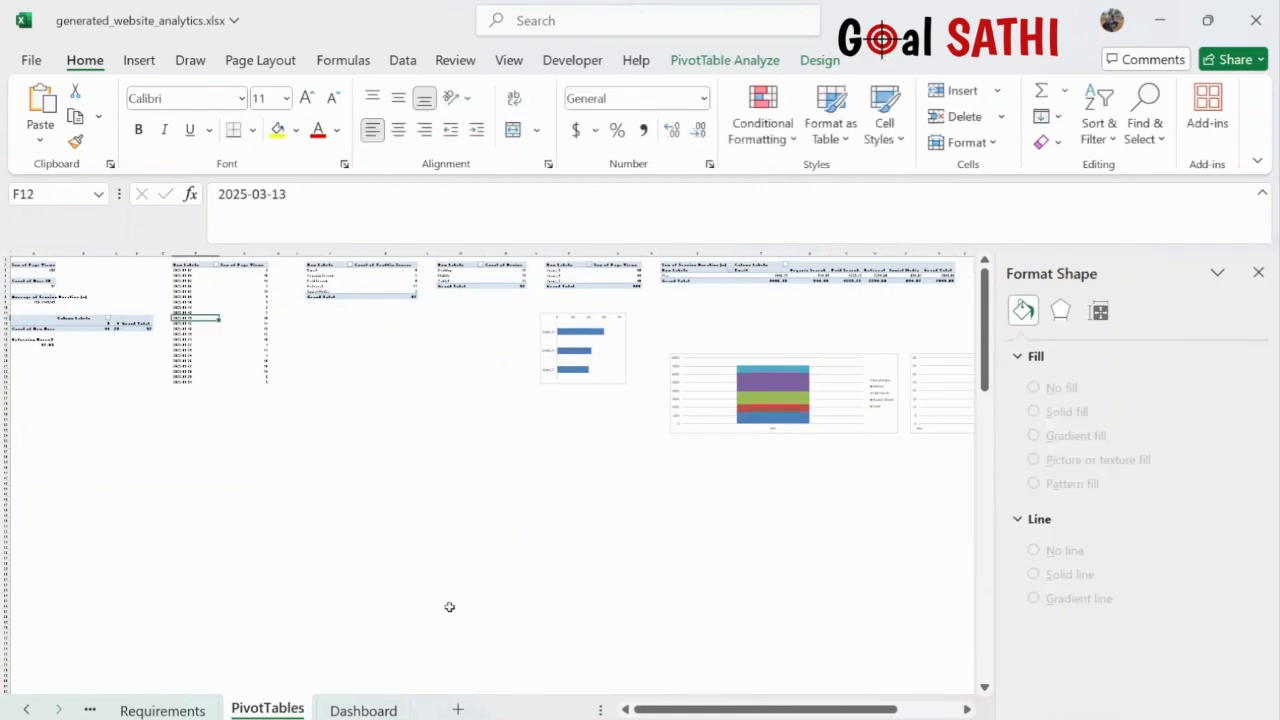
left_click(360, 709)
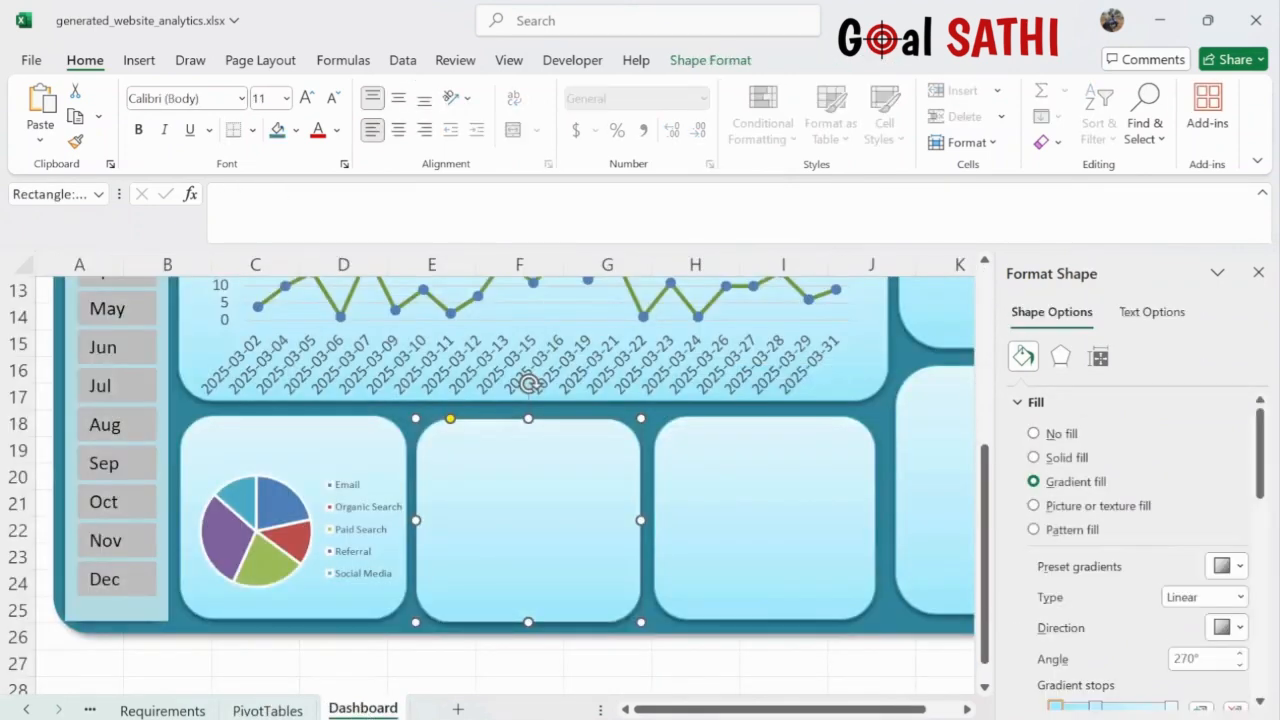
key("ctrl+v")
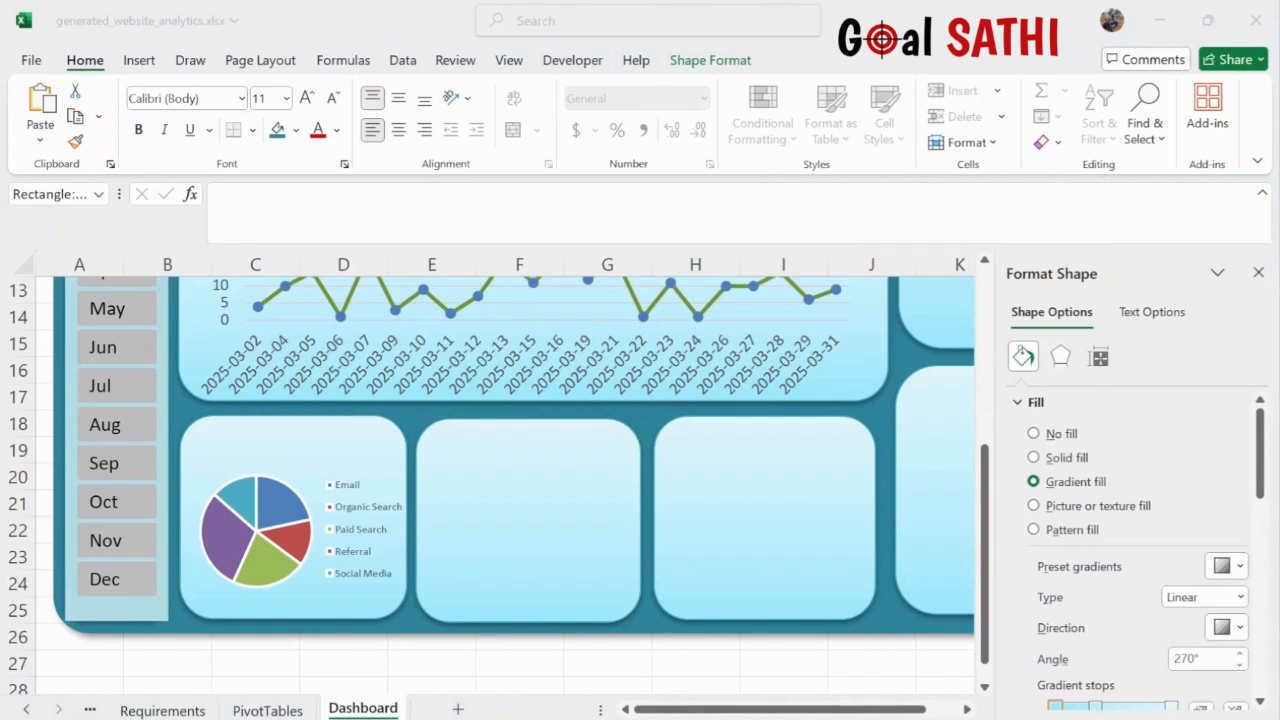
key("ctrl+v")
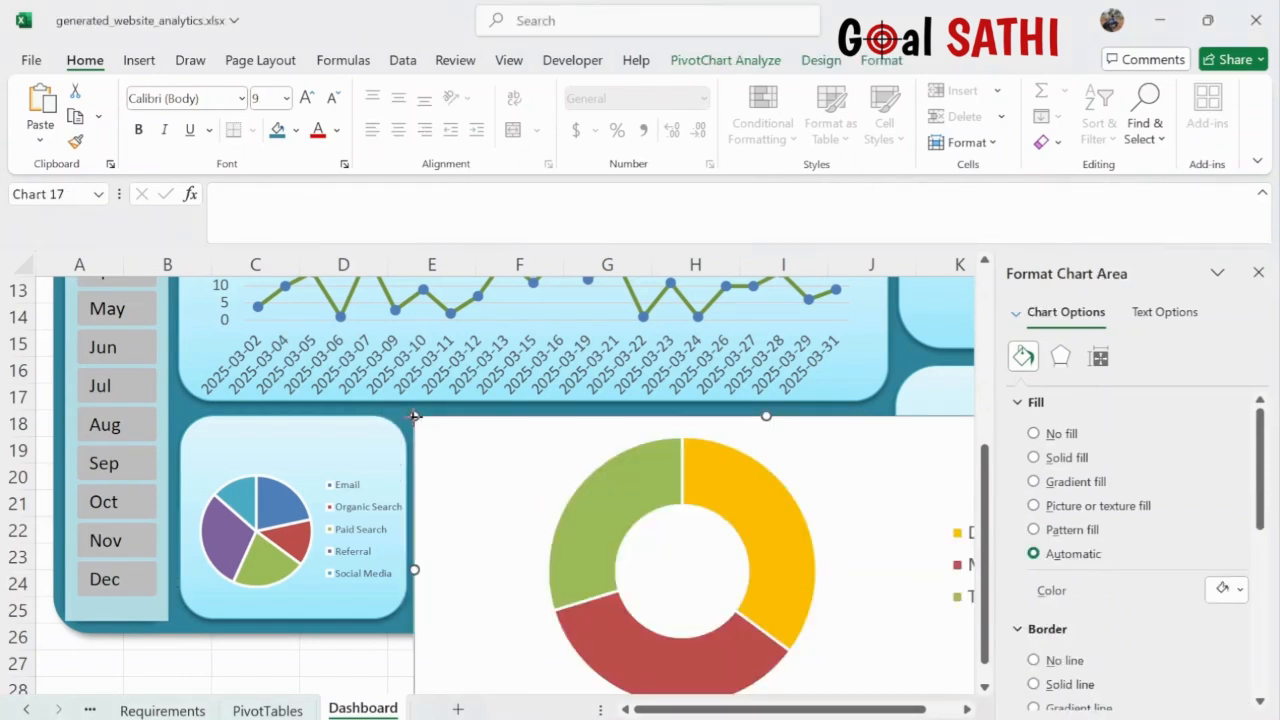
- Shrink and position the donut chart over the middle bottom panel
left_click_drag(414, 416, 613, 575)
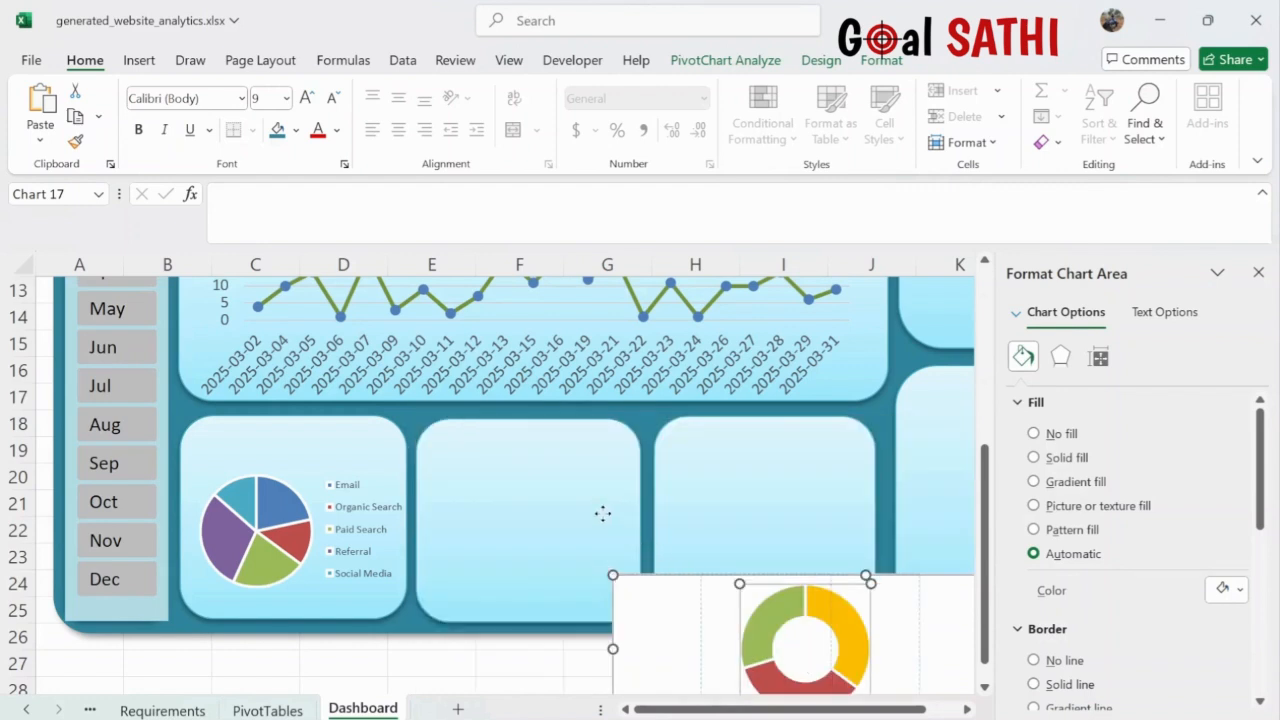
left_click(651, 591)
left_click_drag(666, 614, 495, 468)
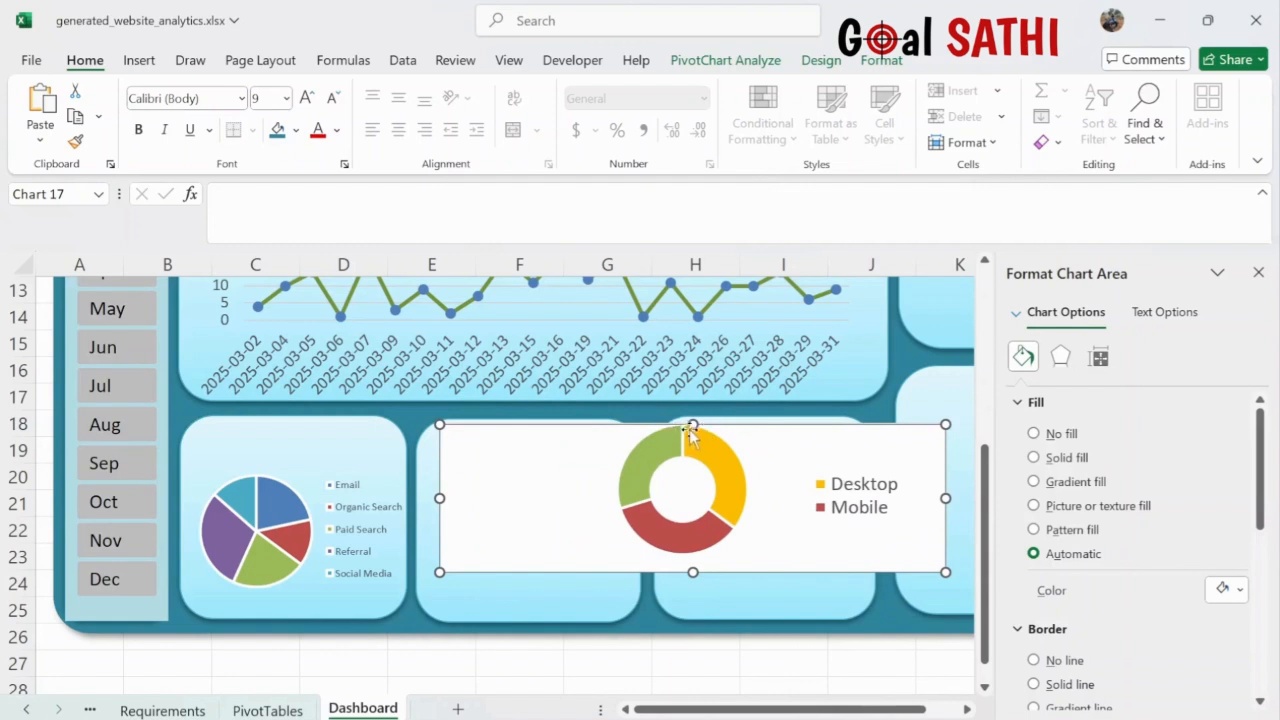
left_click_drag(692, 424, 692, 393)
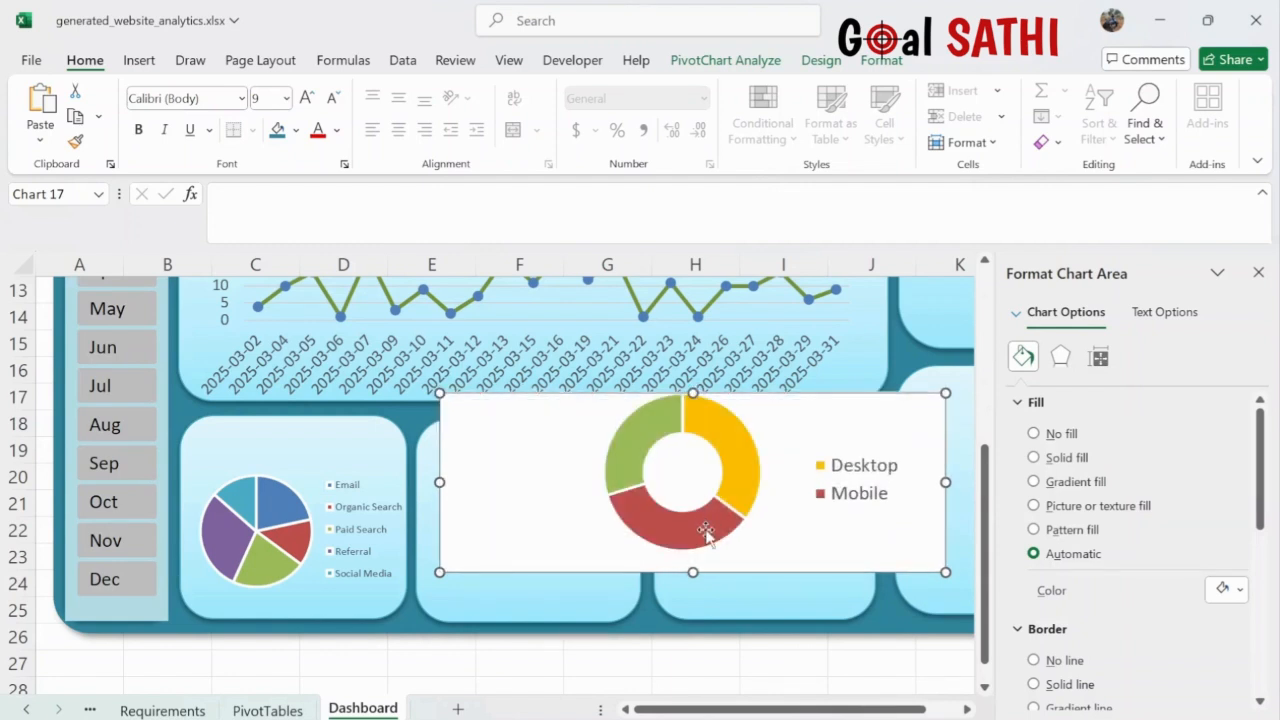
left_click_drag(692, 574, 693, 621)
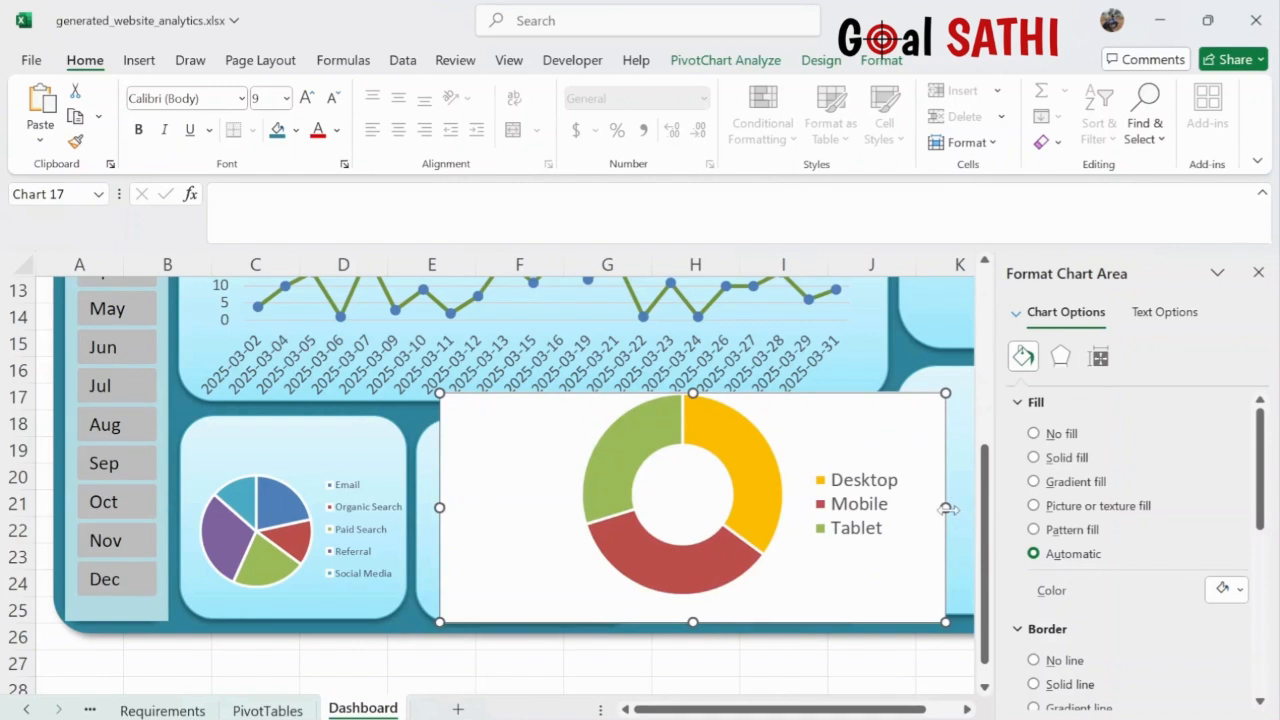
left_click_drag(946, 509, 777, 506)
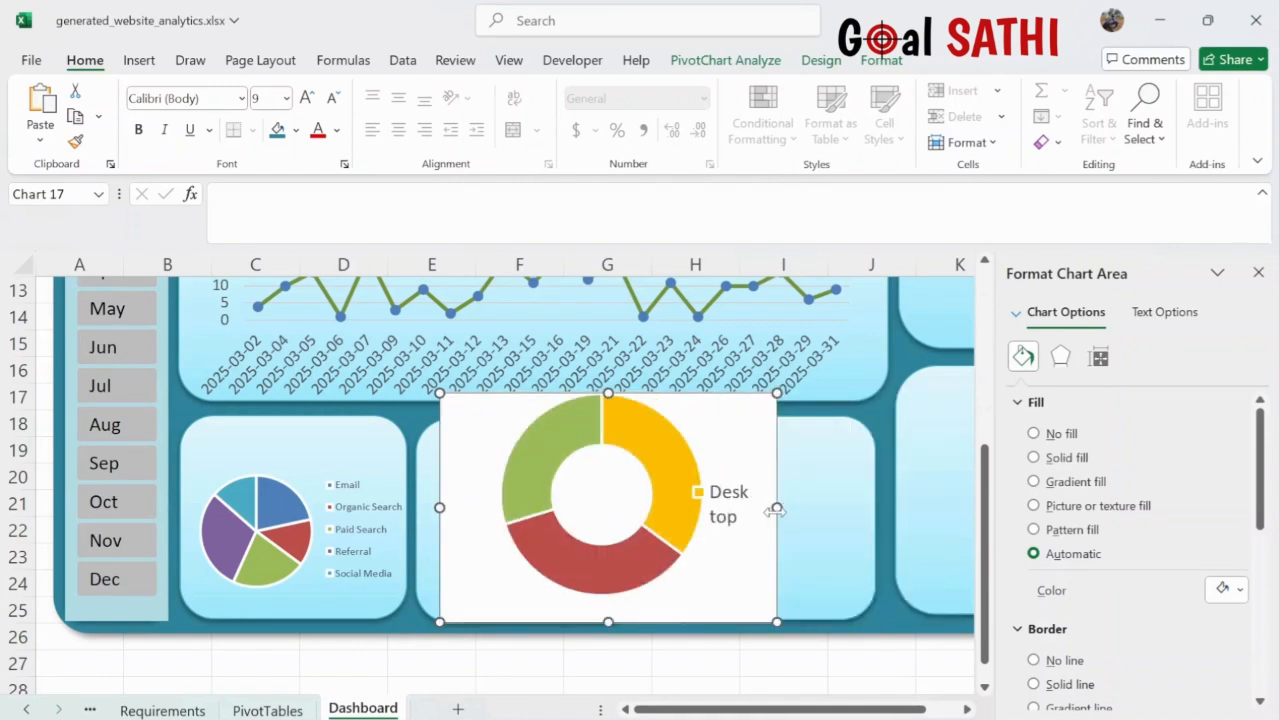
key("ctrl+z")
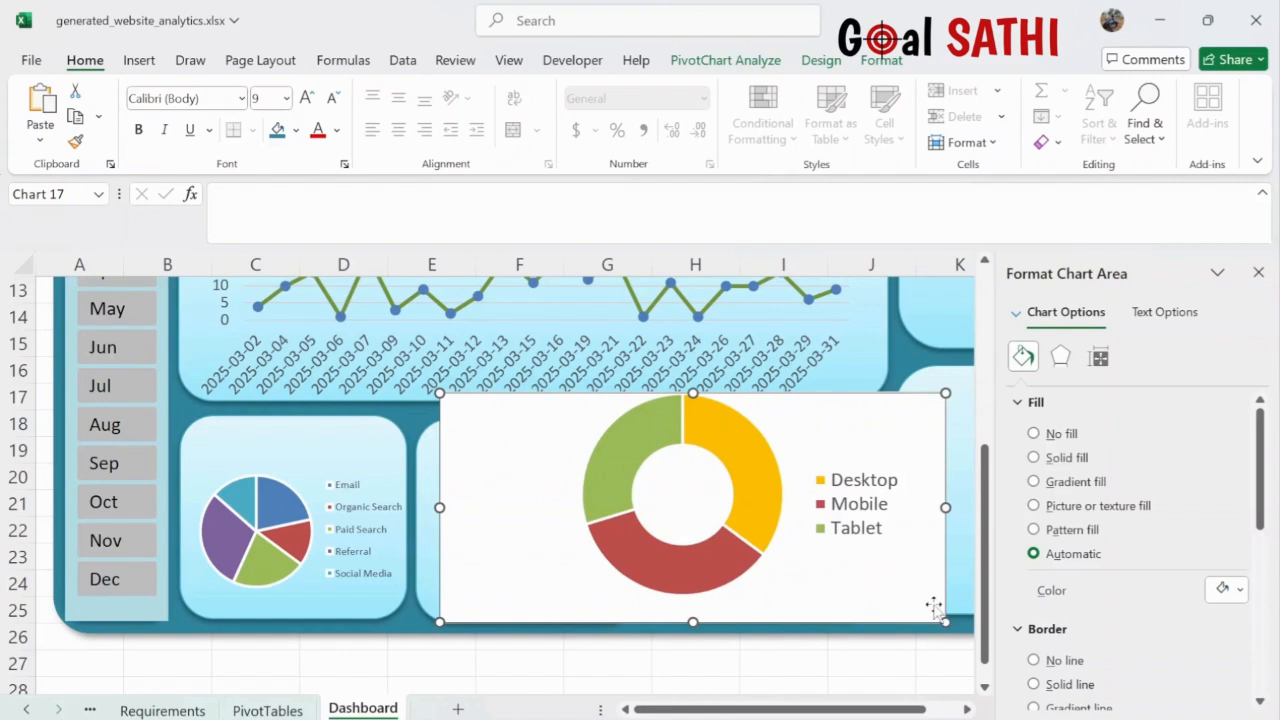
left_click_drag(945, 621, 788, 550)
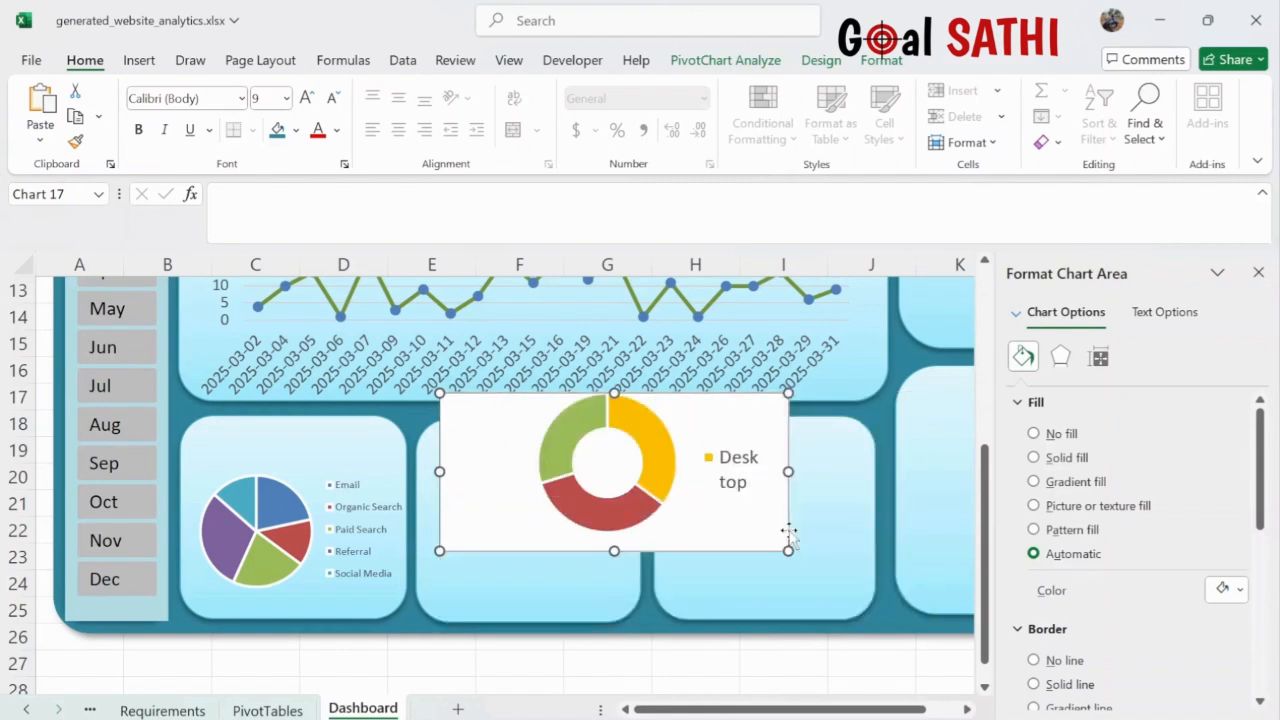
left_click_drag(698, 416, 681, 481)
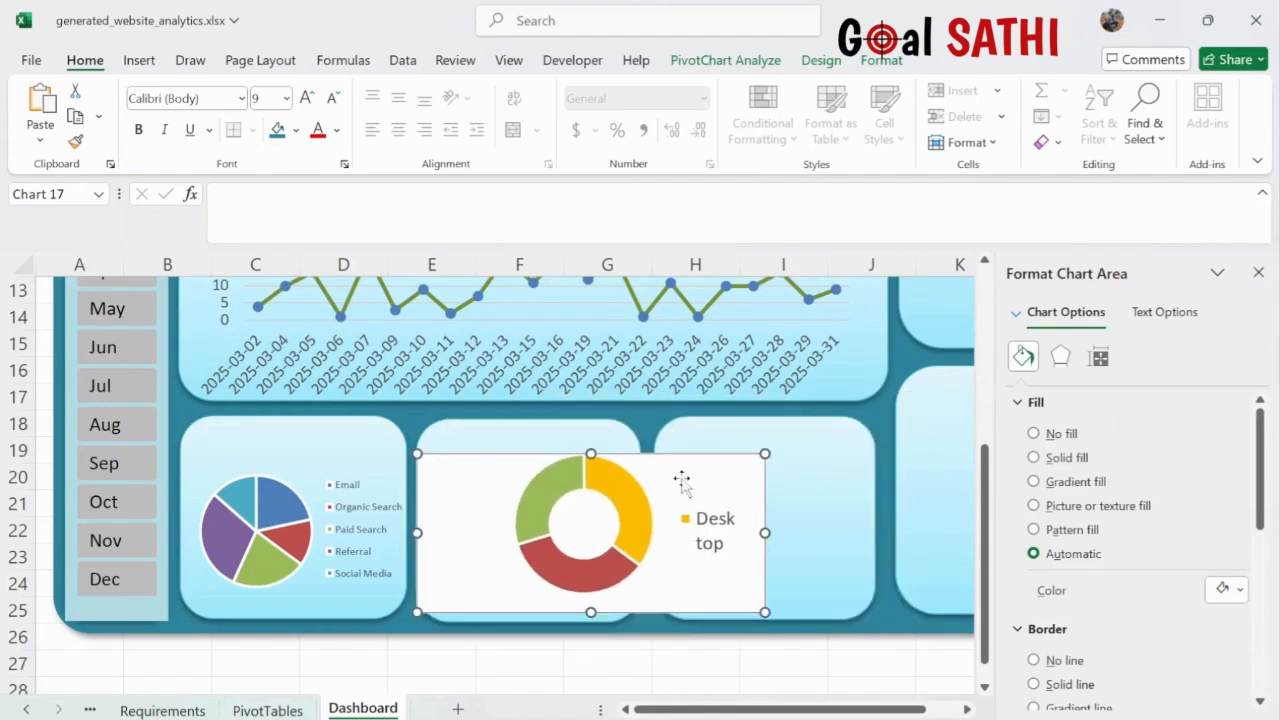
left_click_drag(766, 612, 700, 582)
- Decrease the donut legend font six steps, then increase it one step
left_click(672, 525)
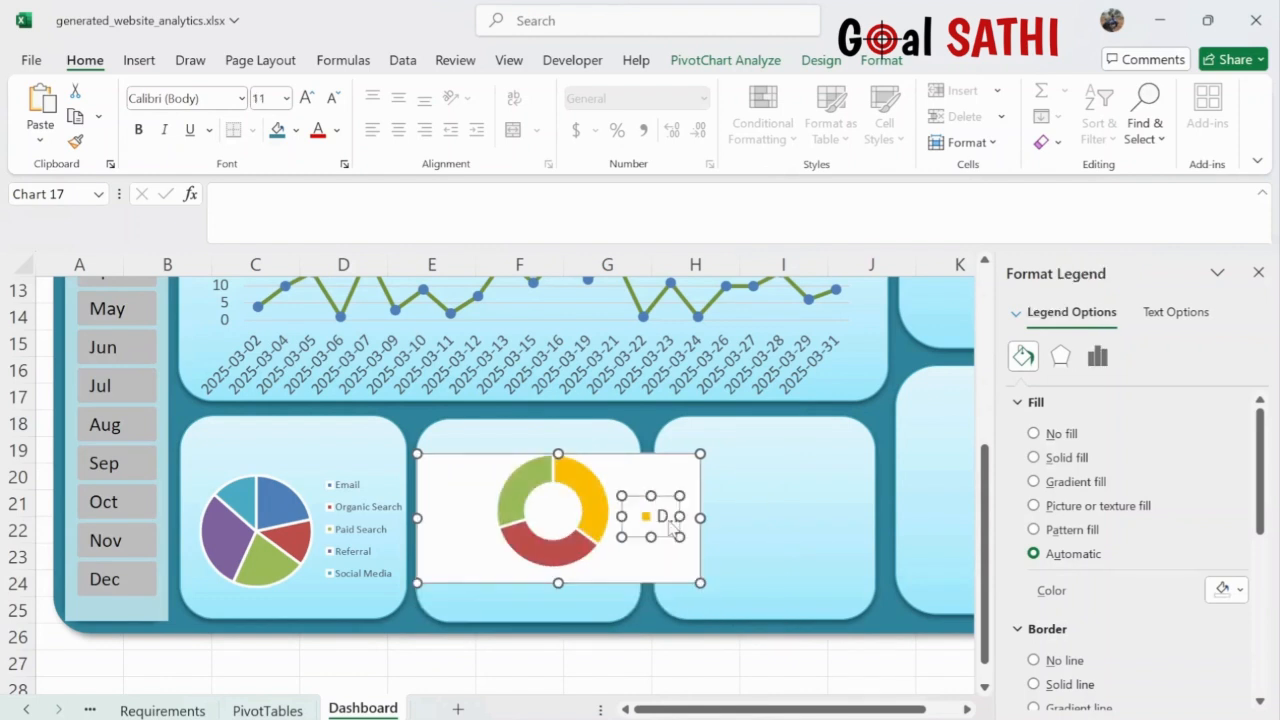
left_click(331, 101)
left_click(331, 101)
left_click(331, 101)
left_click(331, 101)
left_click(331, 101)
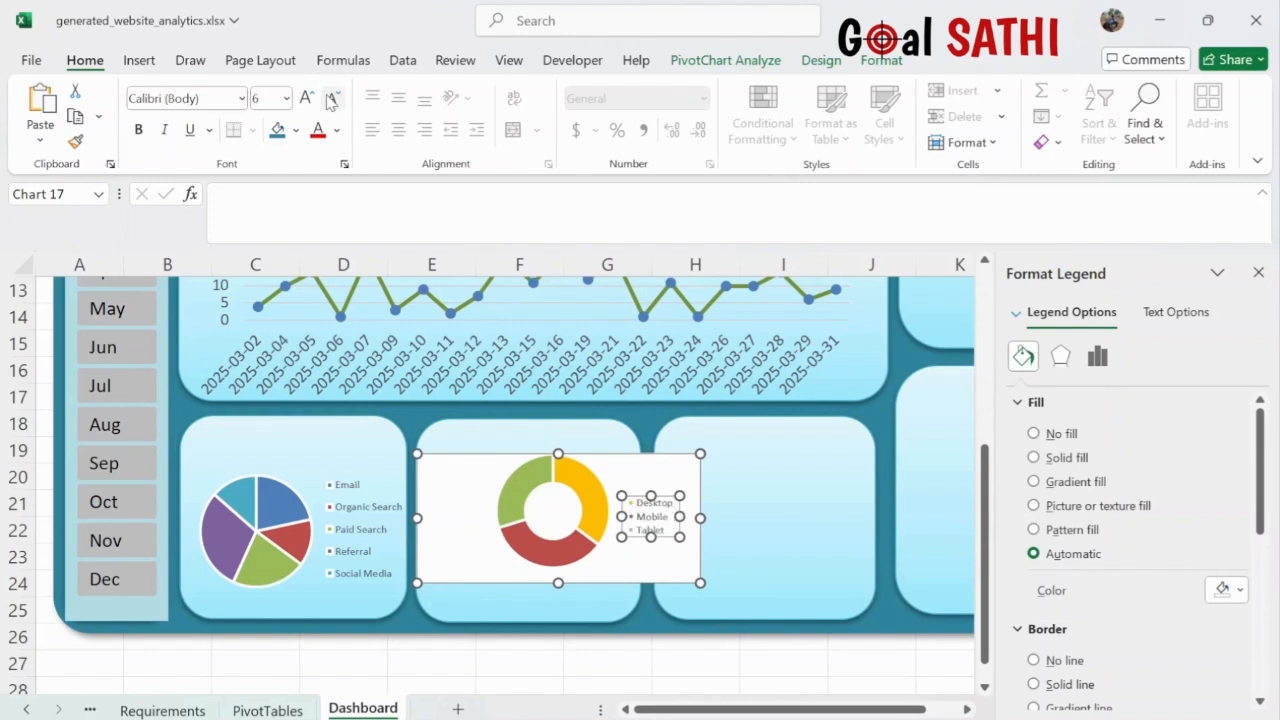
left_click(331, 101)
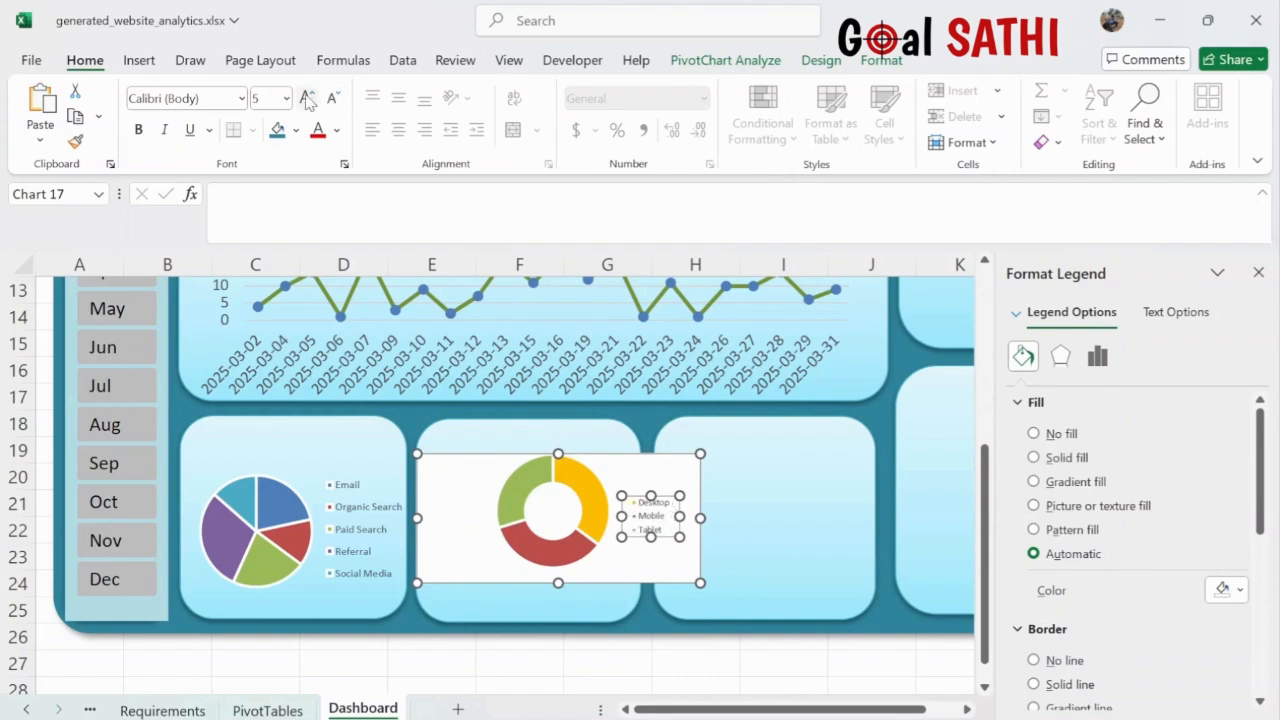
left_click(306, 98)
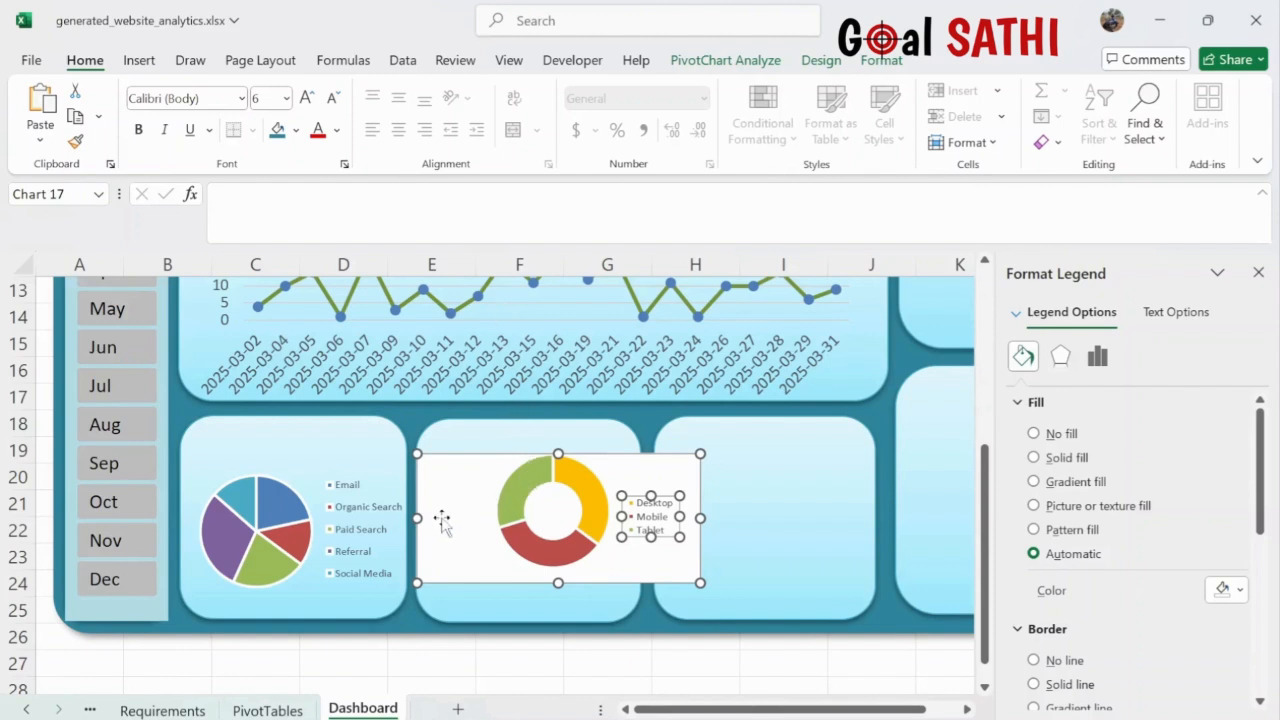
- Narrow the chart from the left, shift the ring left, and enlarge the legend box to show Desktop, Mobile, Tablet
left_click_drag(417, 518, 514, 518)
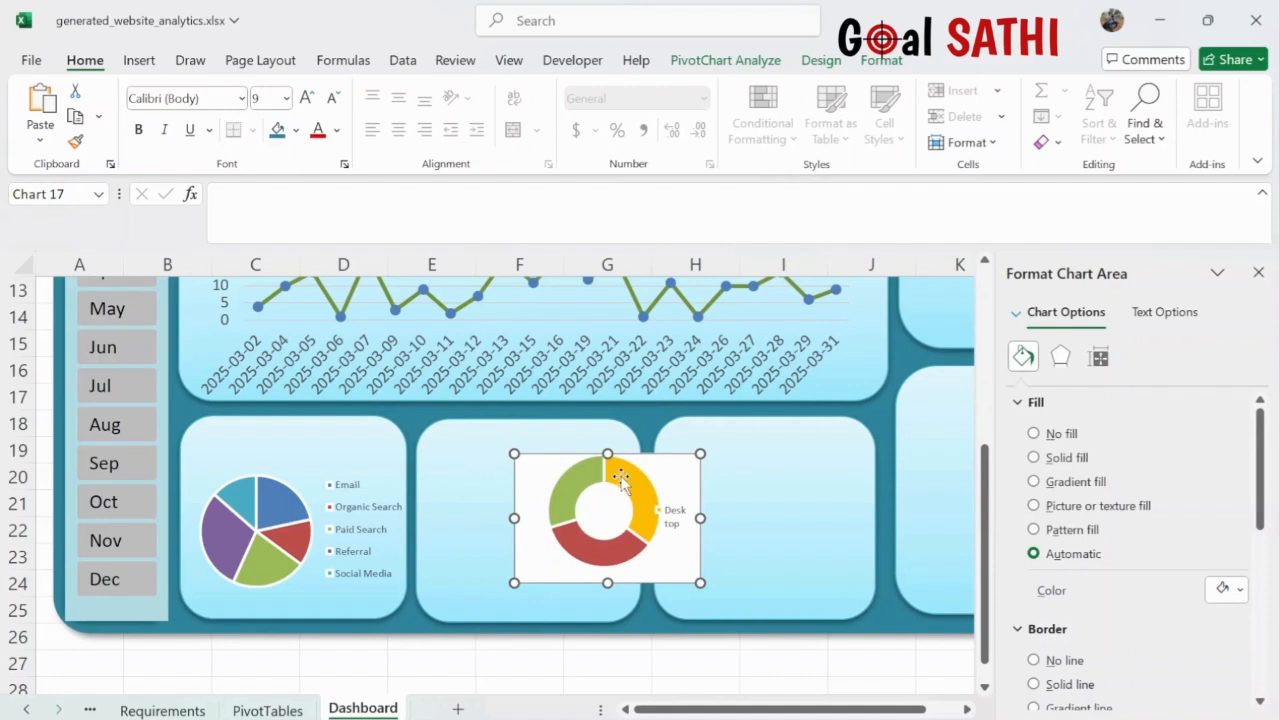
left_click(582, 482)
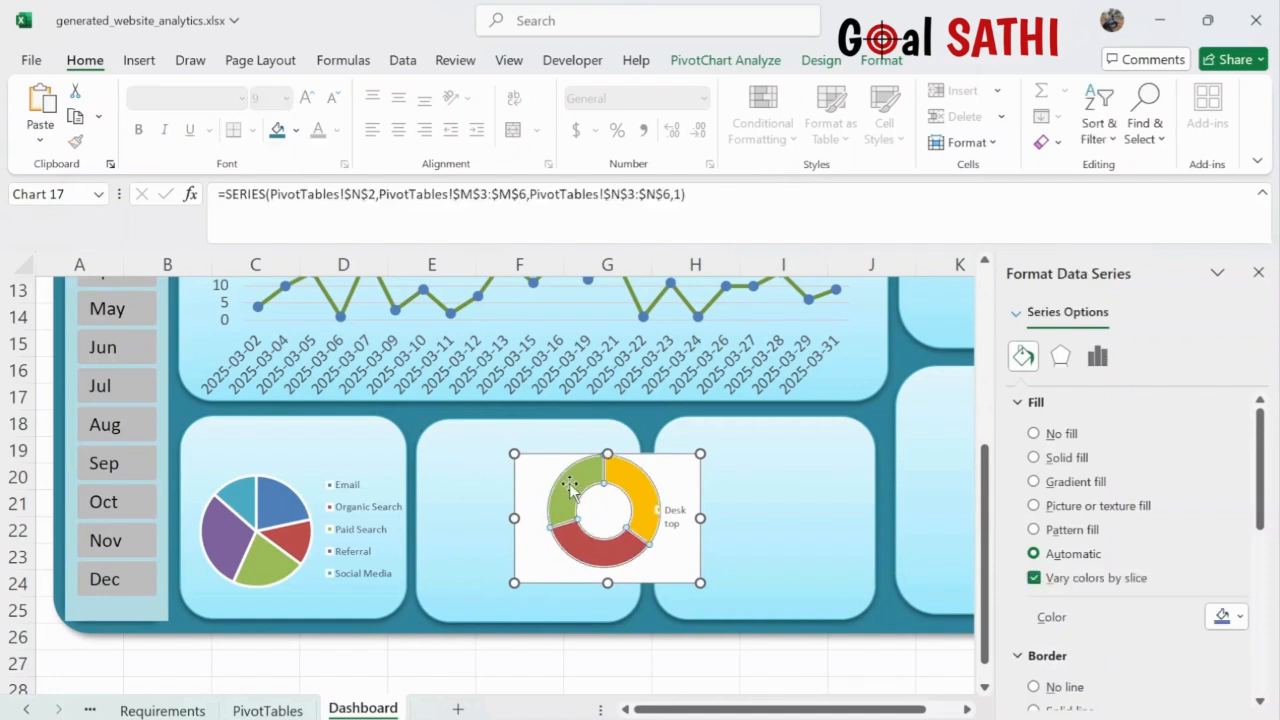
left_click(543, 485)
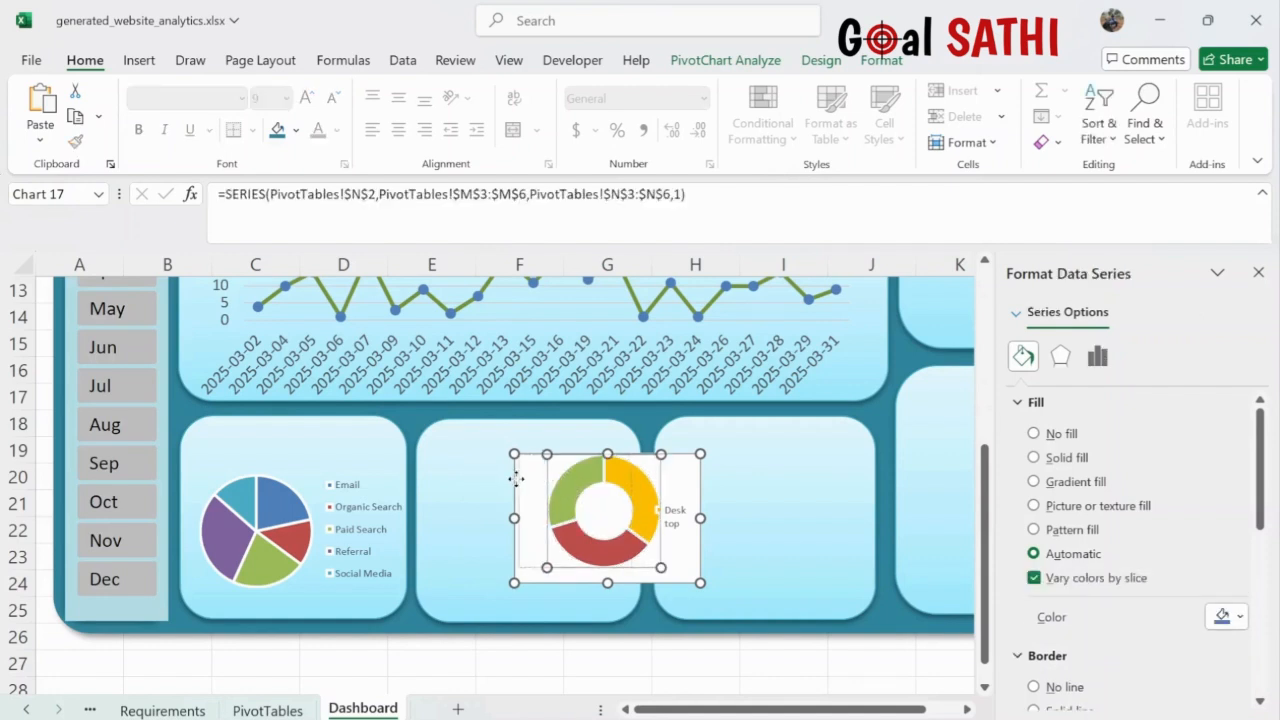
left_click_drag(512, 483, 514, 478)
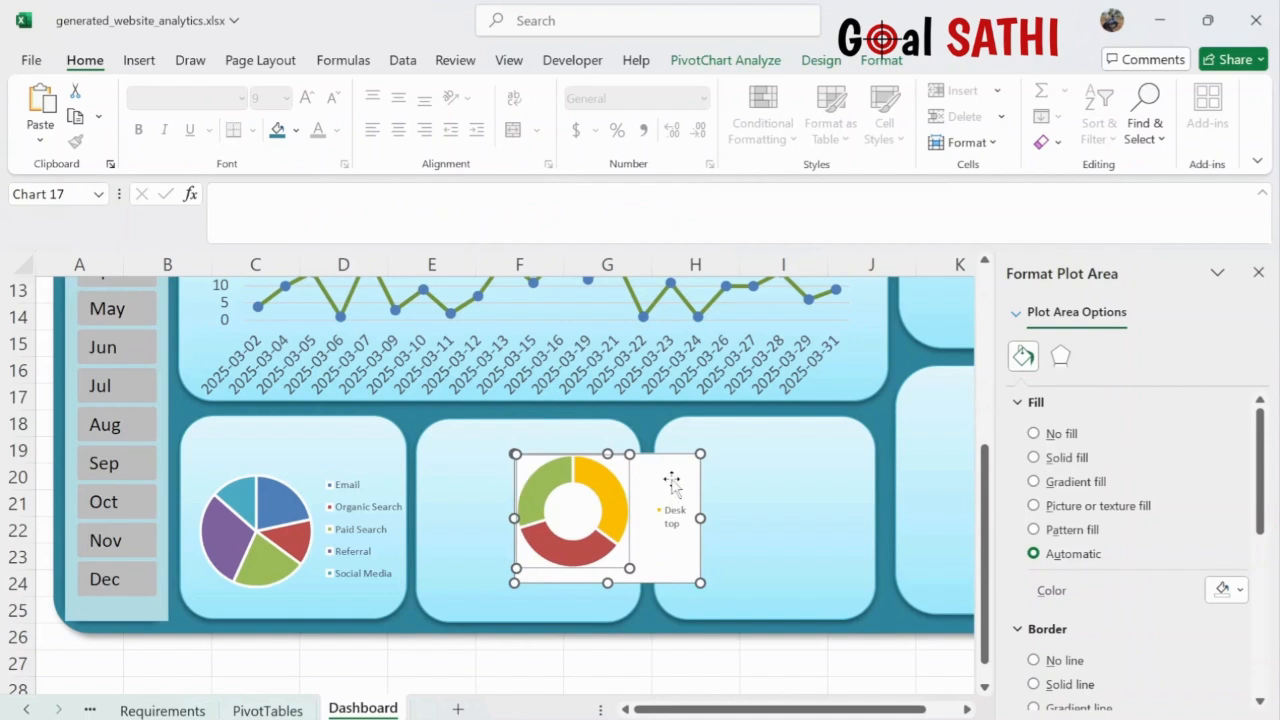
left_click(673, 519)
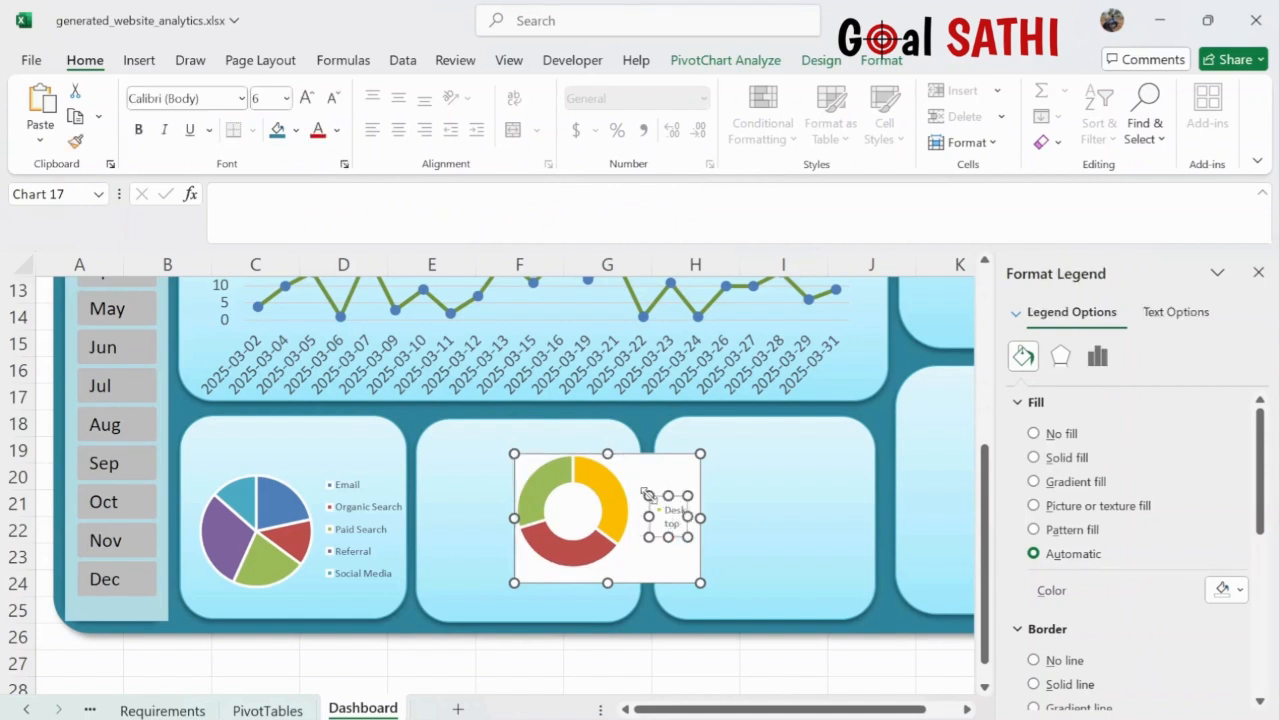
left_click_drag(628, 476, 563, 480)
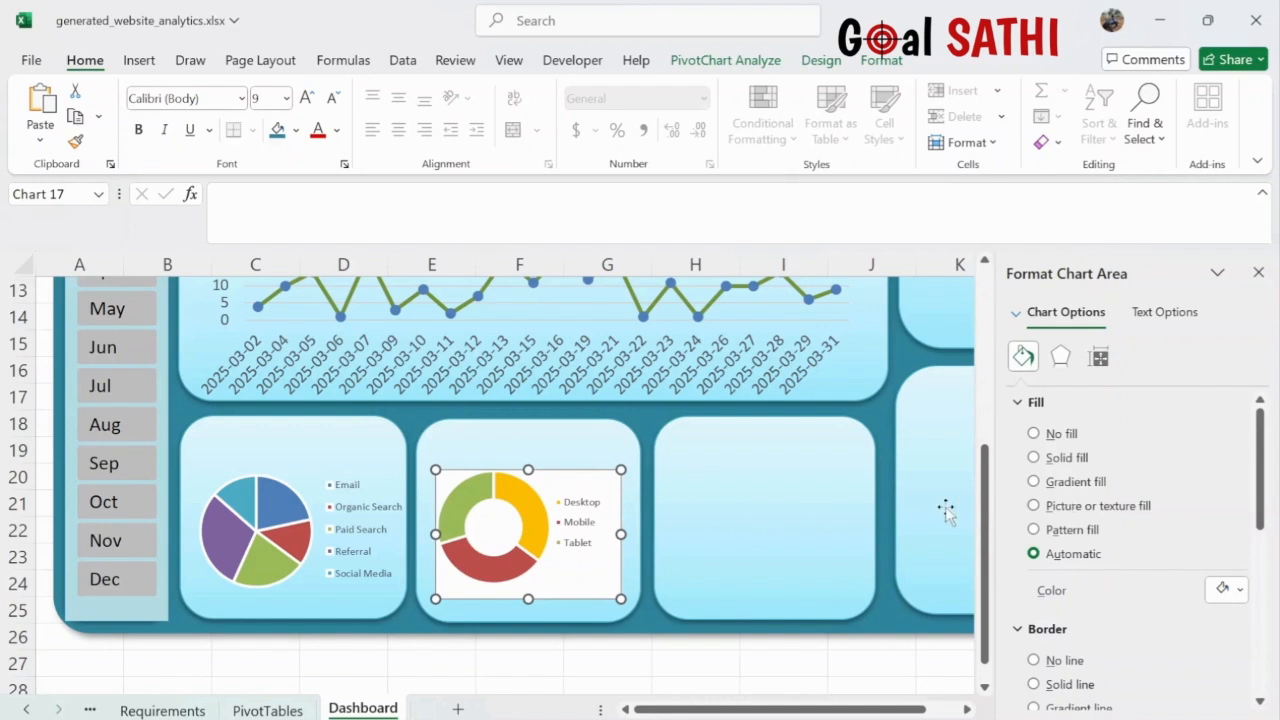
- Give the donut chart area No fill and No line
left_click(1034, 434)
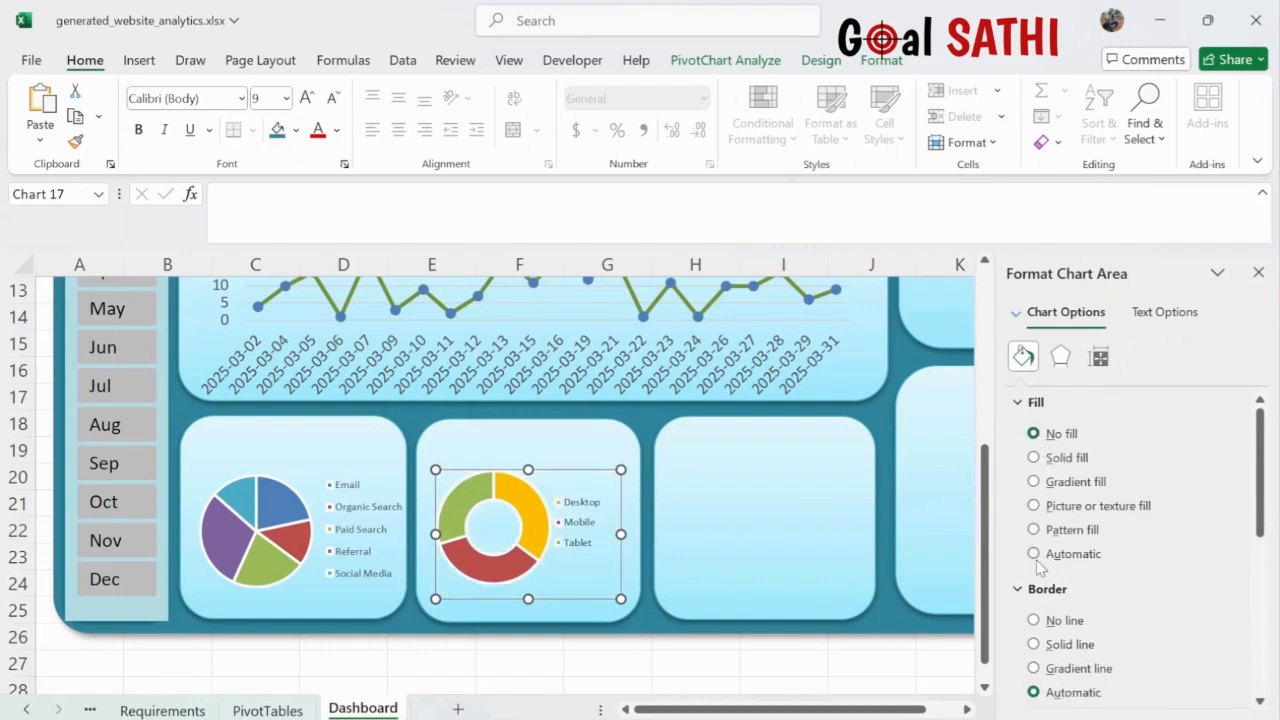
left_click(1034, 621)
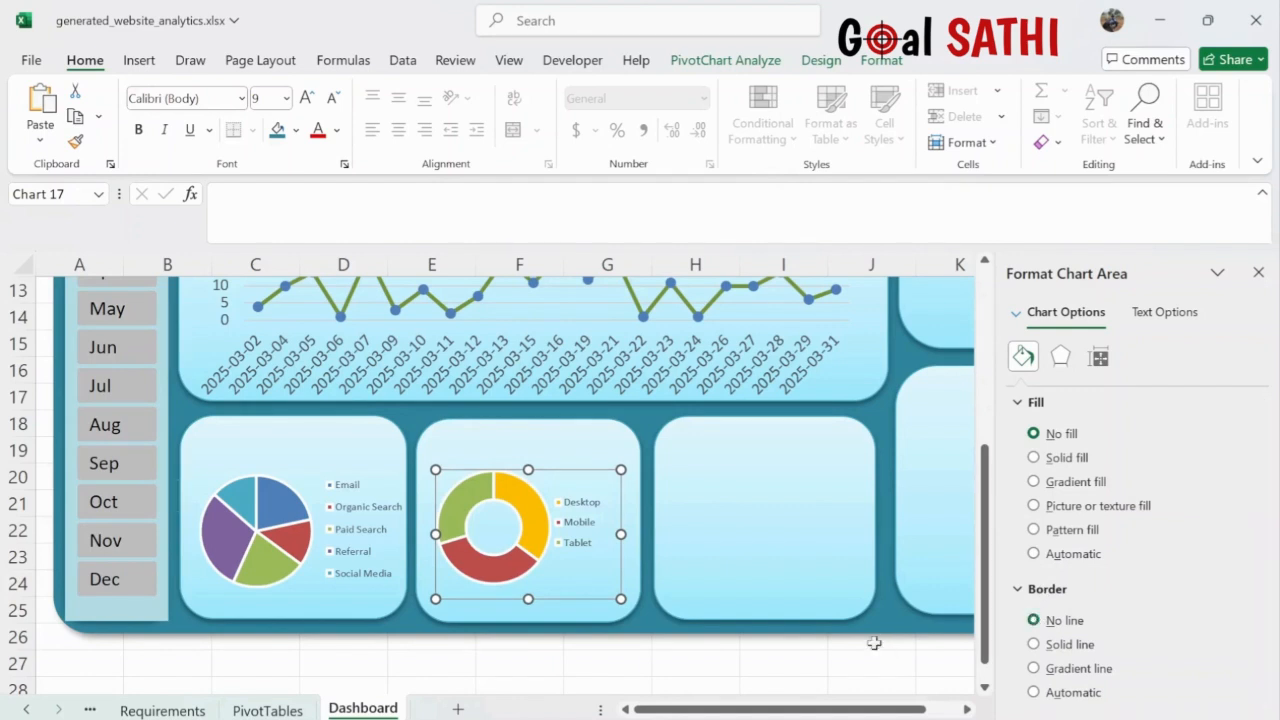
left_click(812, 660)
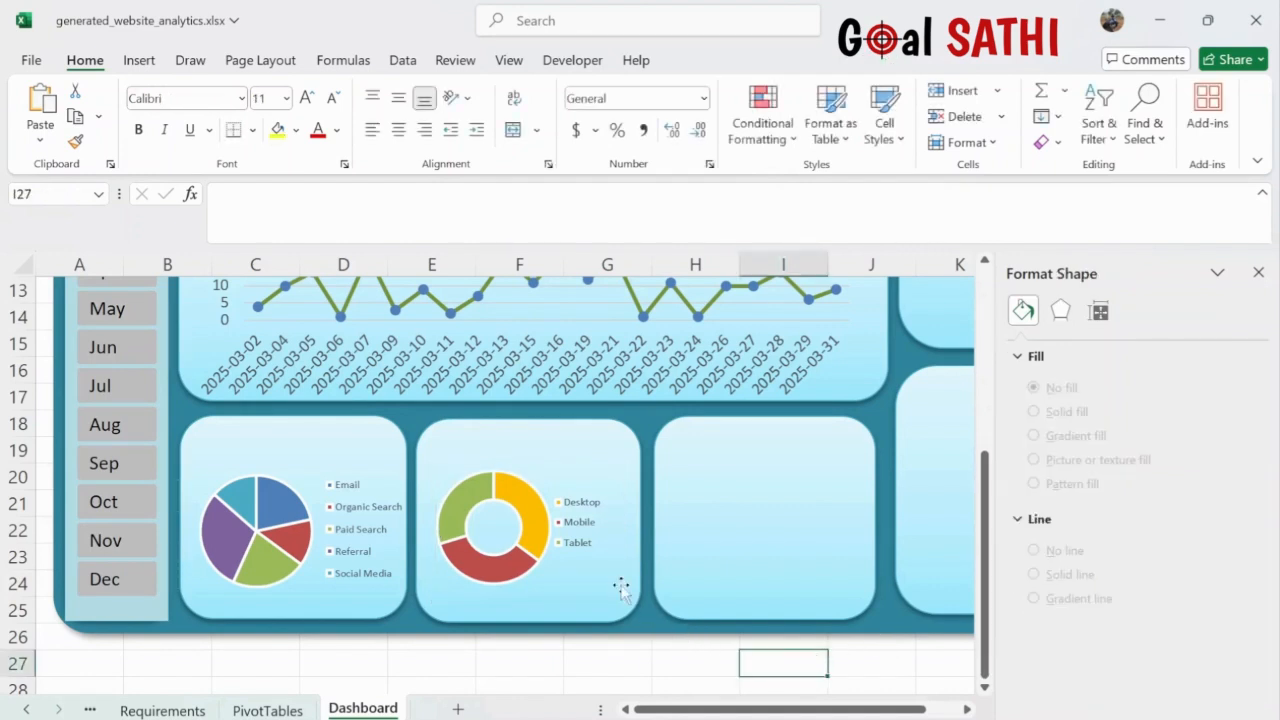
- Raise the donut legend font one net step and enlarge the chart to fill its panel
left_click(586, 514)
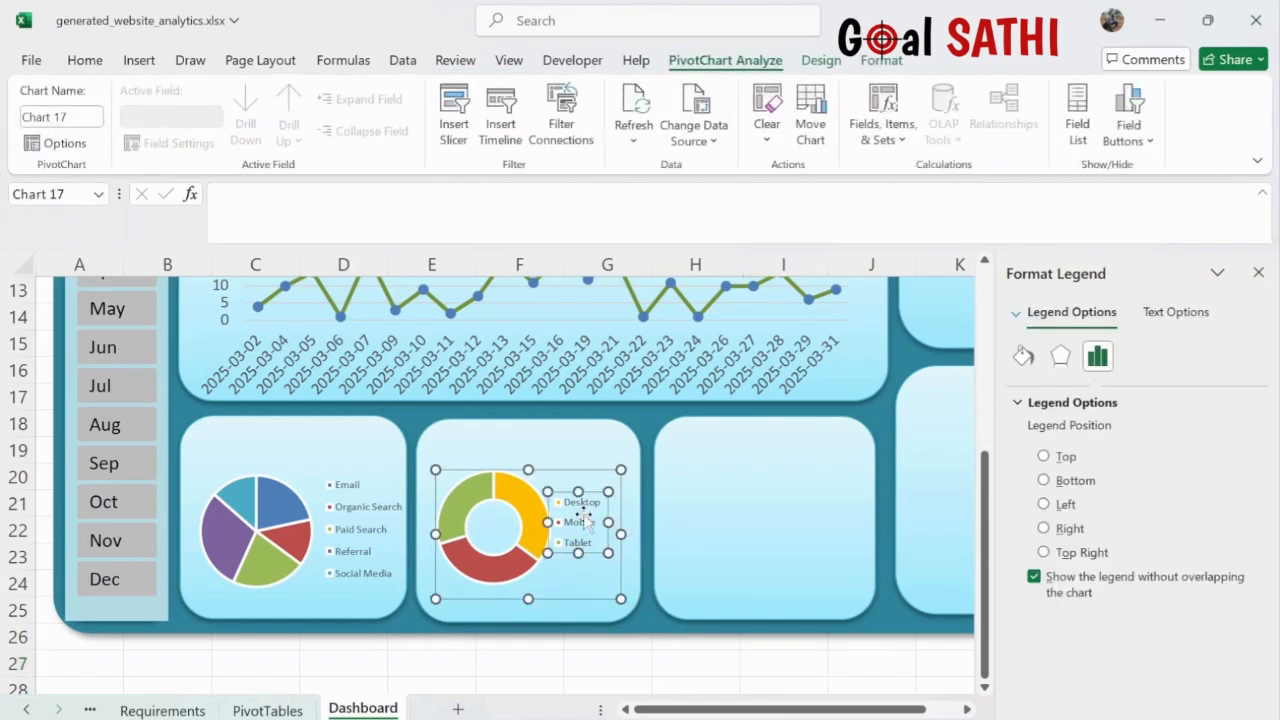
left_click(671, 669)
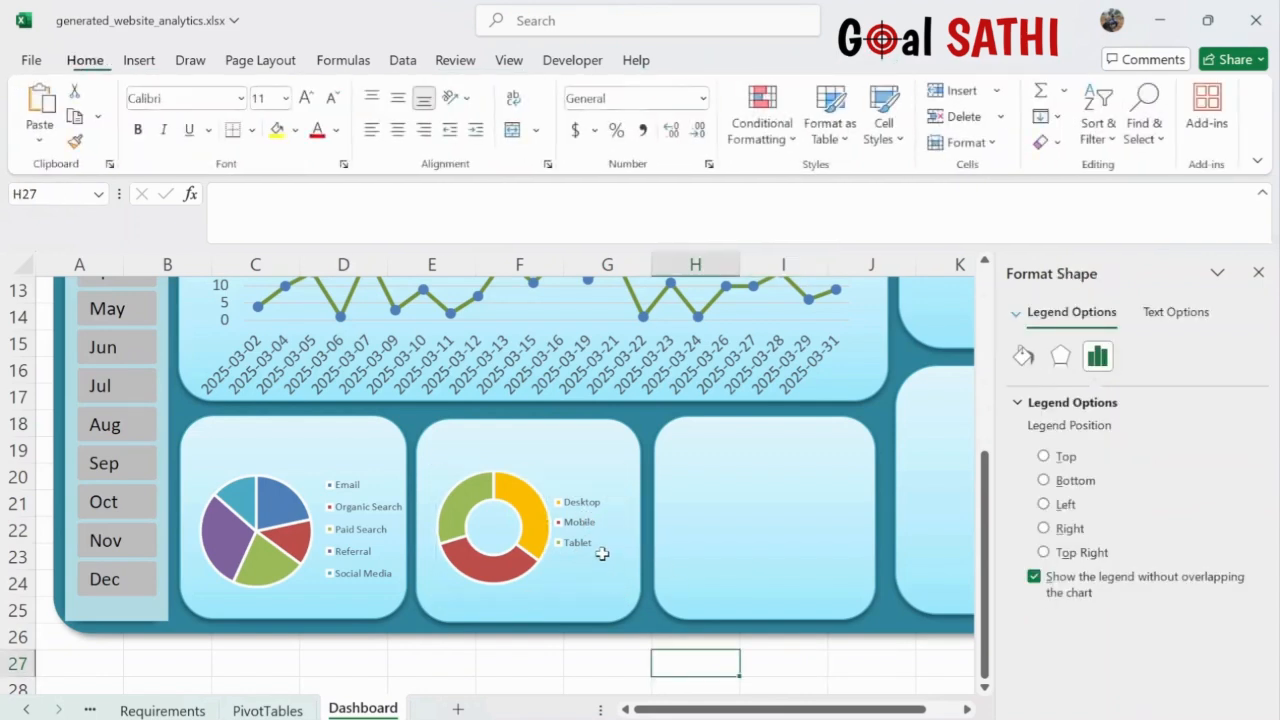
left_click(580, 528)
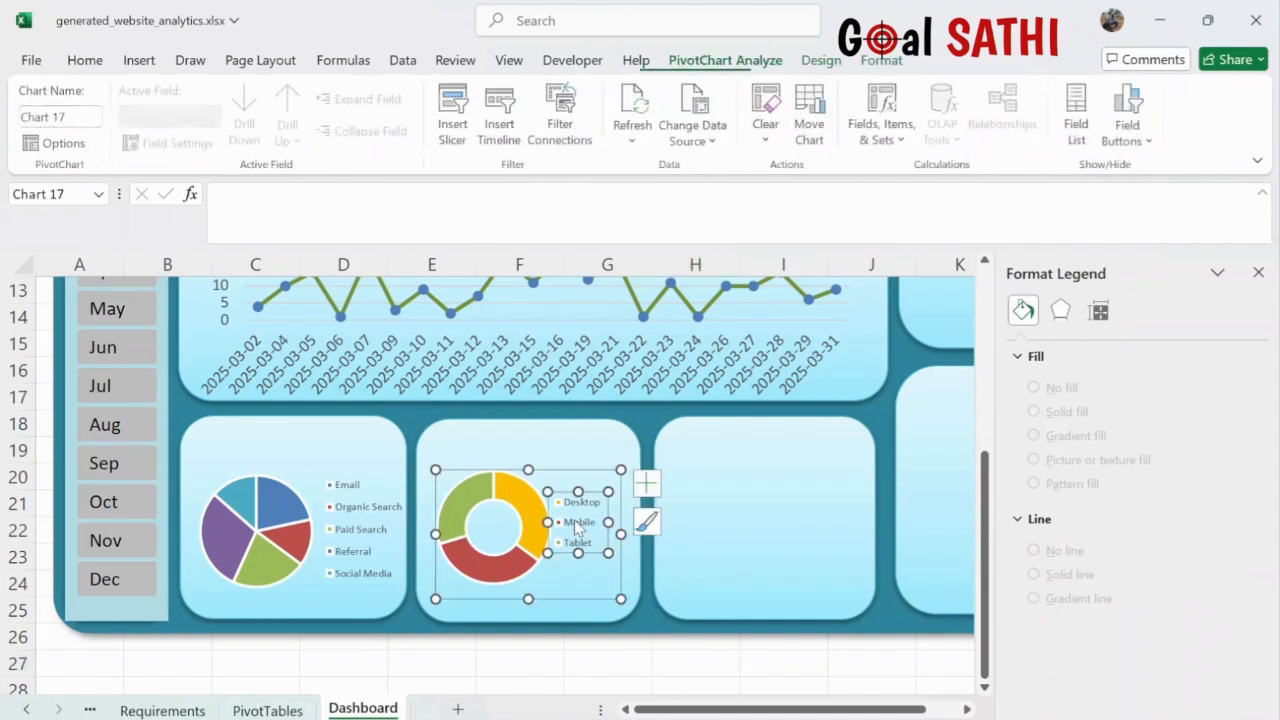
left_click(85, 62)
left_click(306, 100)
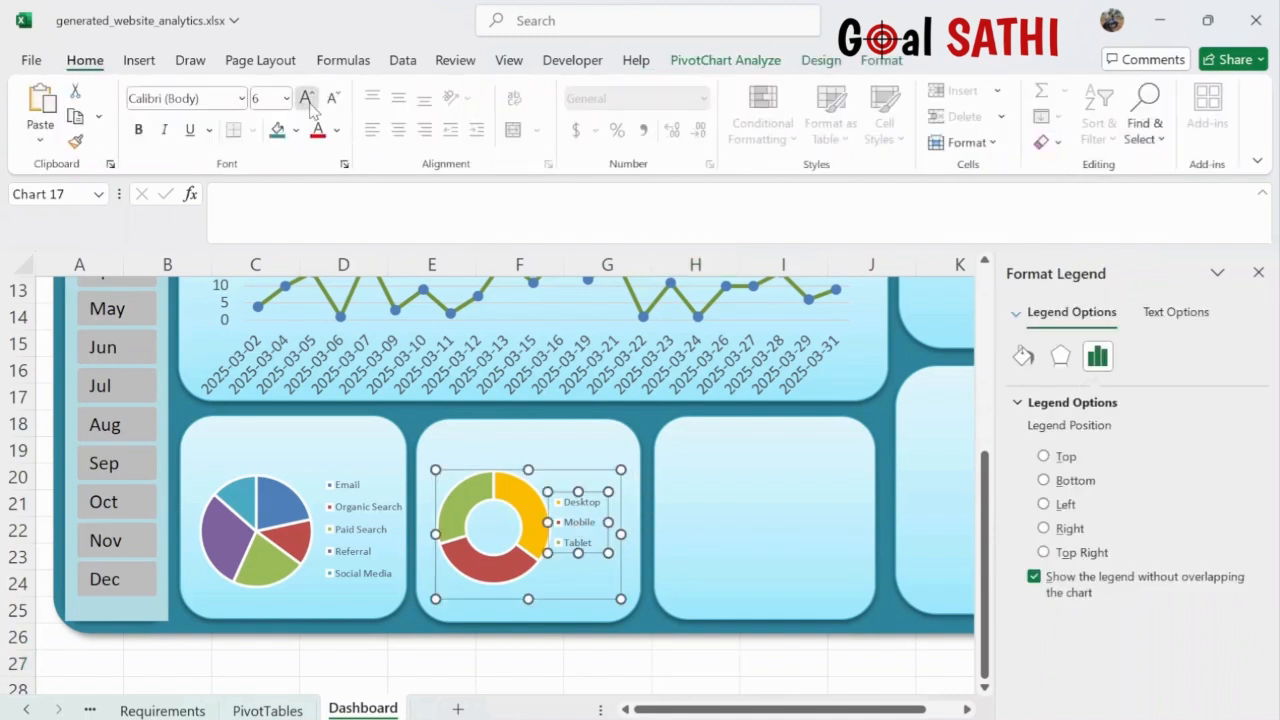
left_click(308, 100)
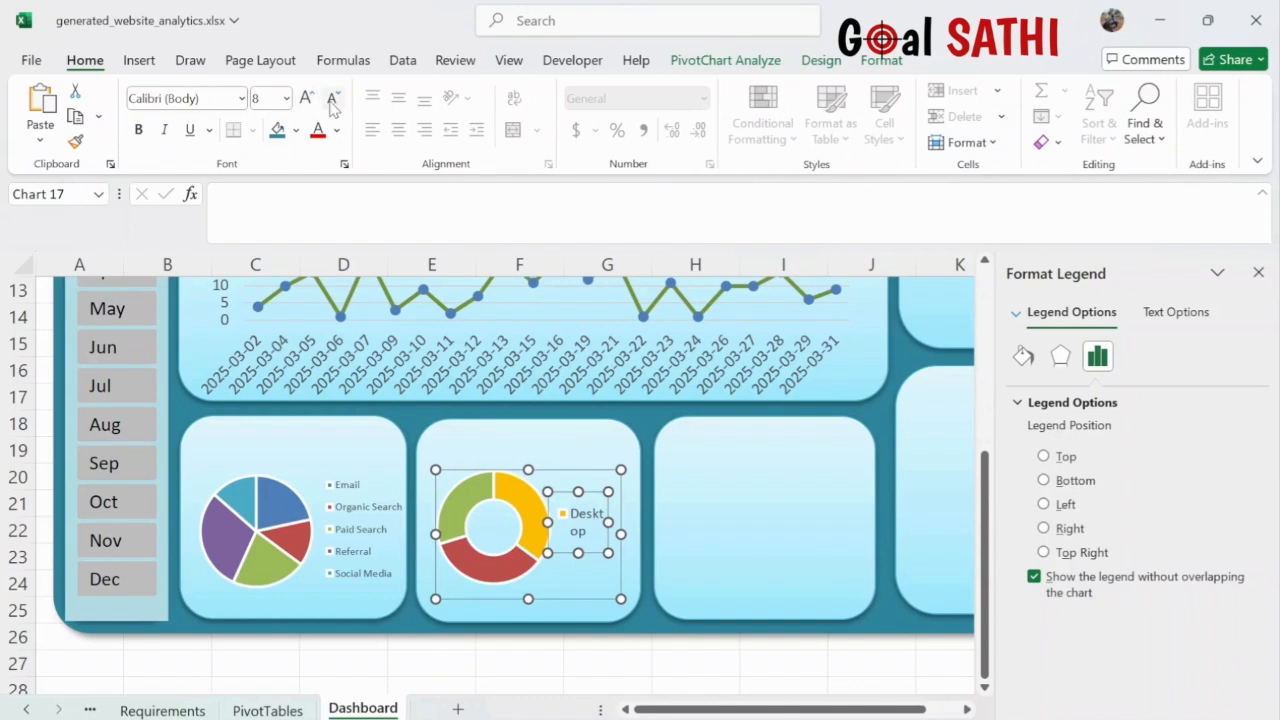
left_click(332, 98)
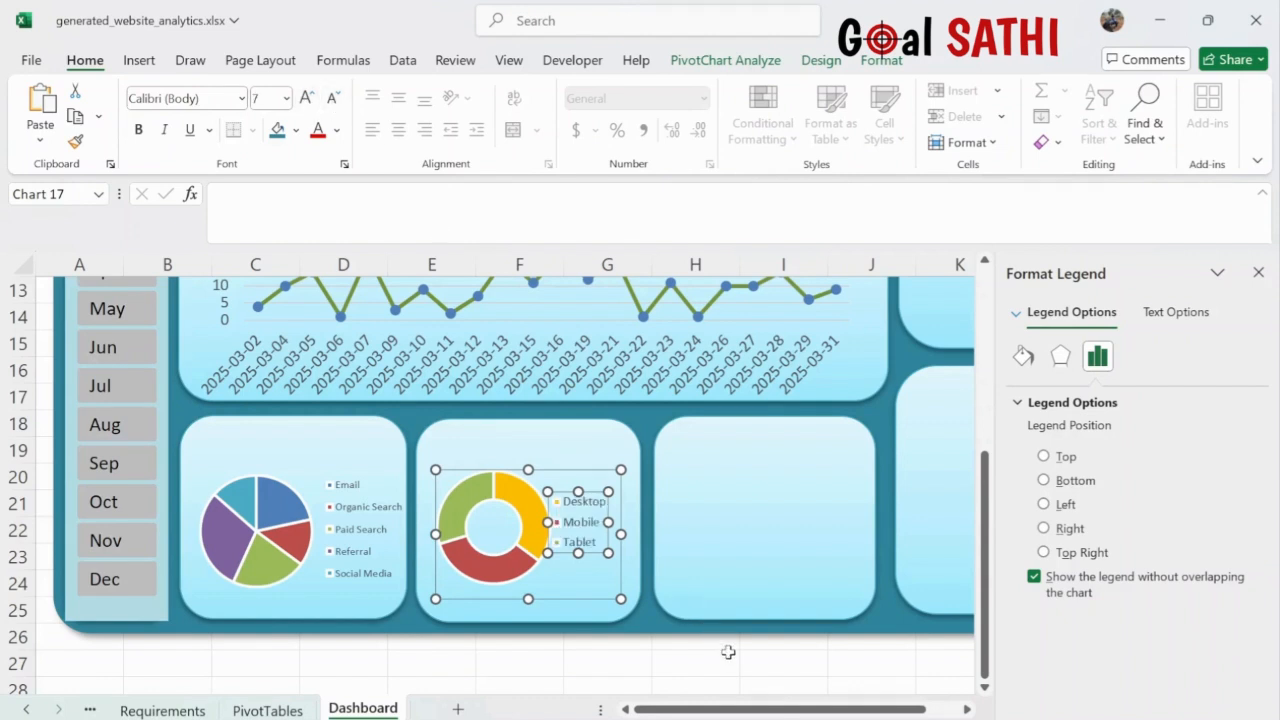
left_click_drag(621, 598, 631, 606)
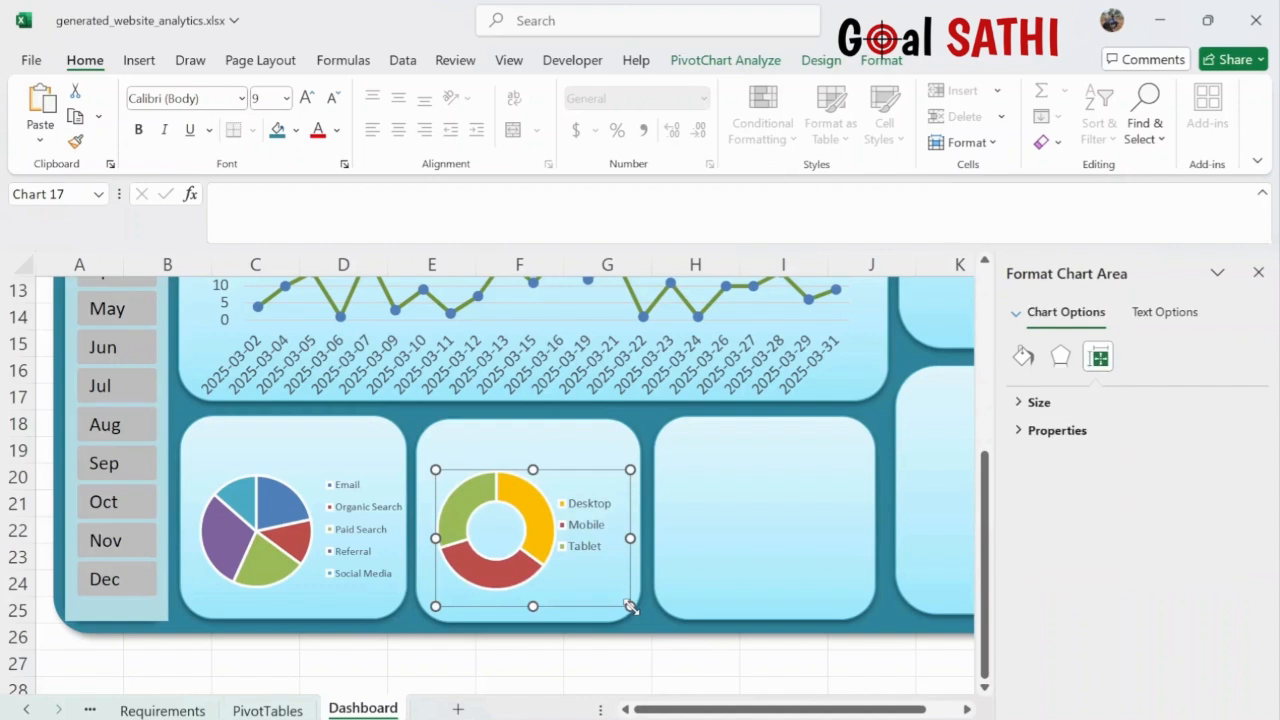
left_click(760, 666)
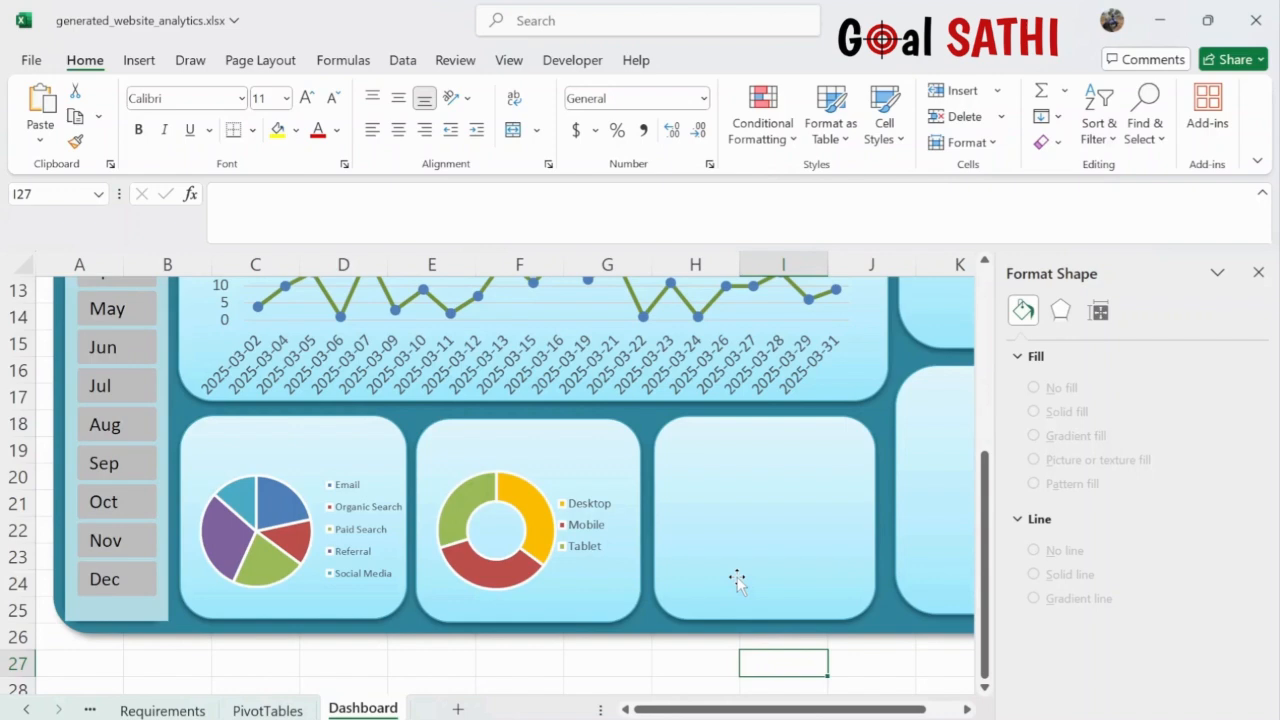
left_click(267, 709)
- Move the top-pages bar chart from PivotTables onto the Dashboard's third bottom panel
left_click(620, 369)
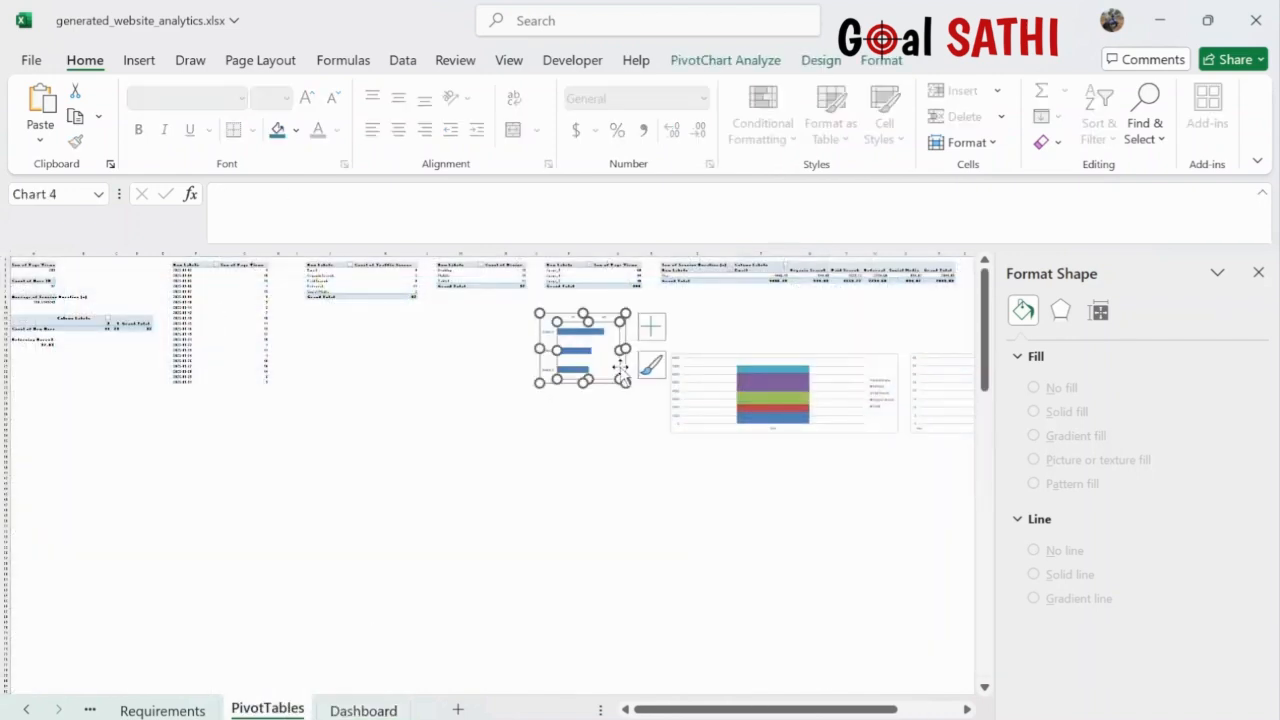
key("Delete")
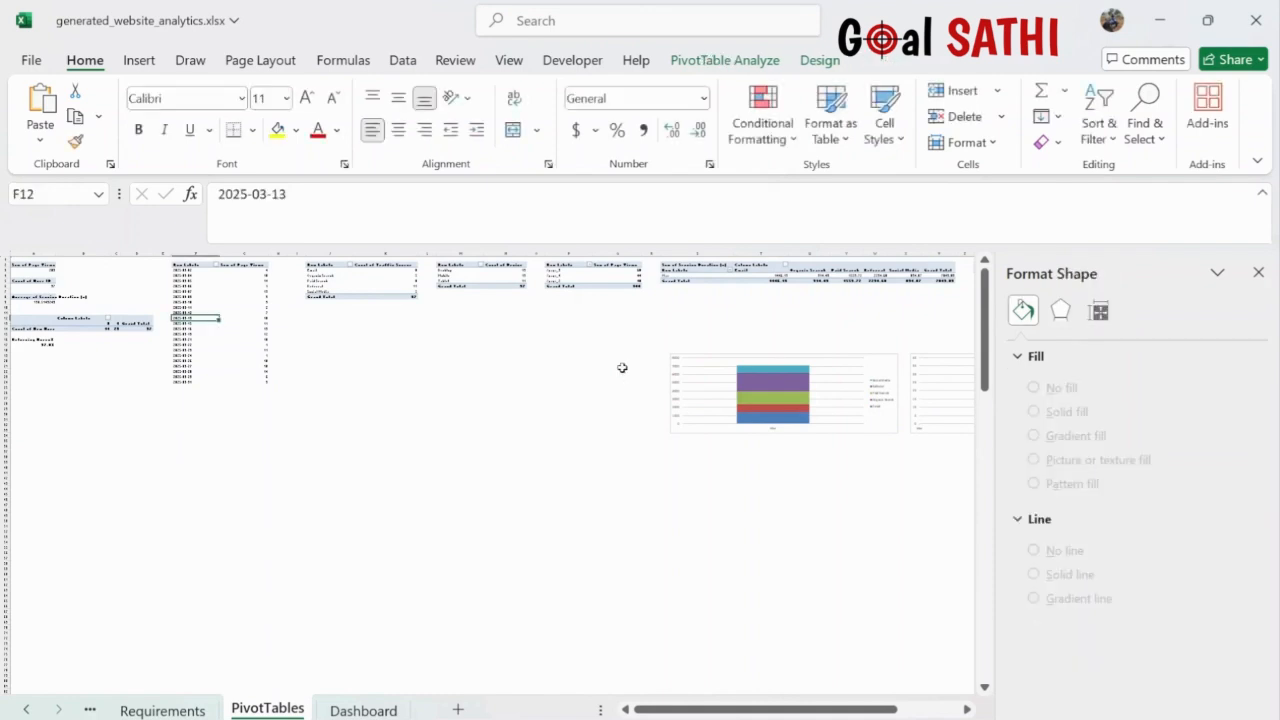
left_click(358, 710)
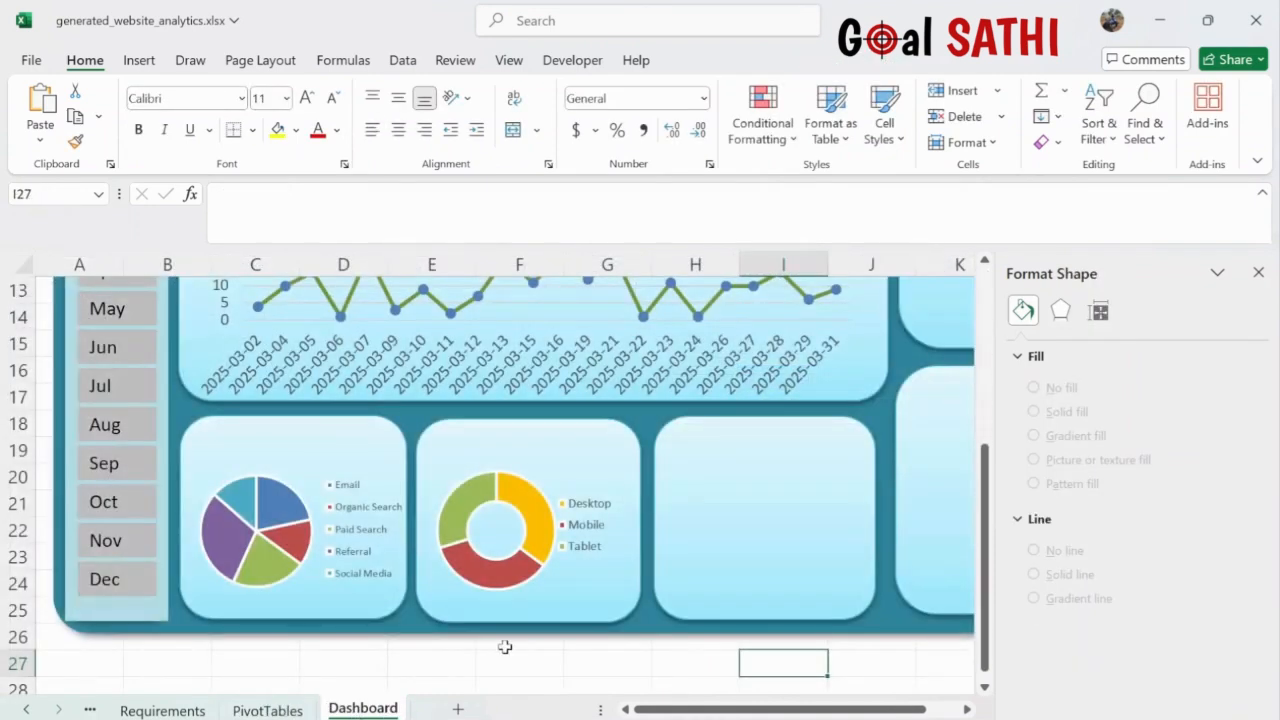
left_click(800, 547)
key("ctrl+v")
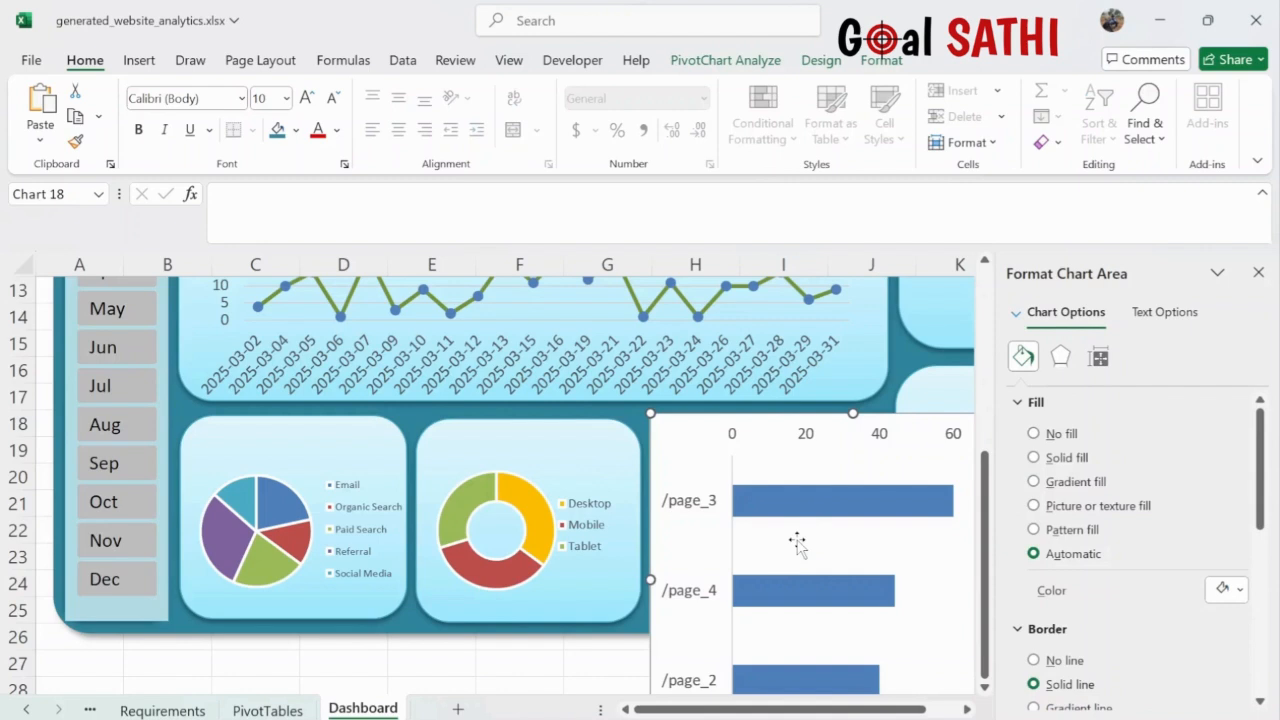
- Shrink, narrow and lower the bar chart to fit inside the third panel
left_click_drag(651, 414, 731, 457)
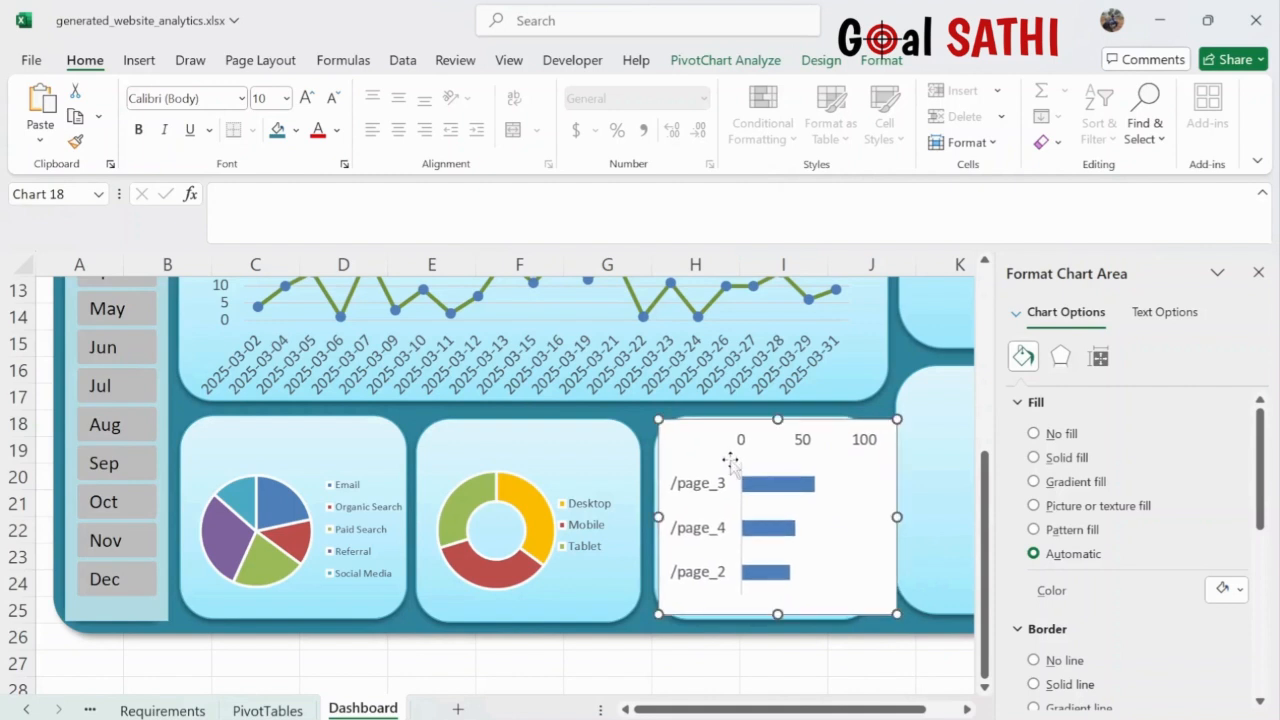
left_click_drag(897, 516, 868, 515)
left_click(785, 443)
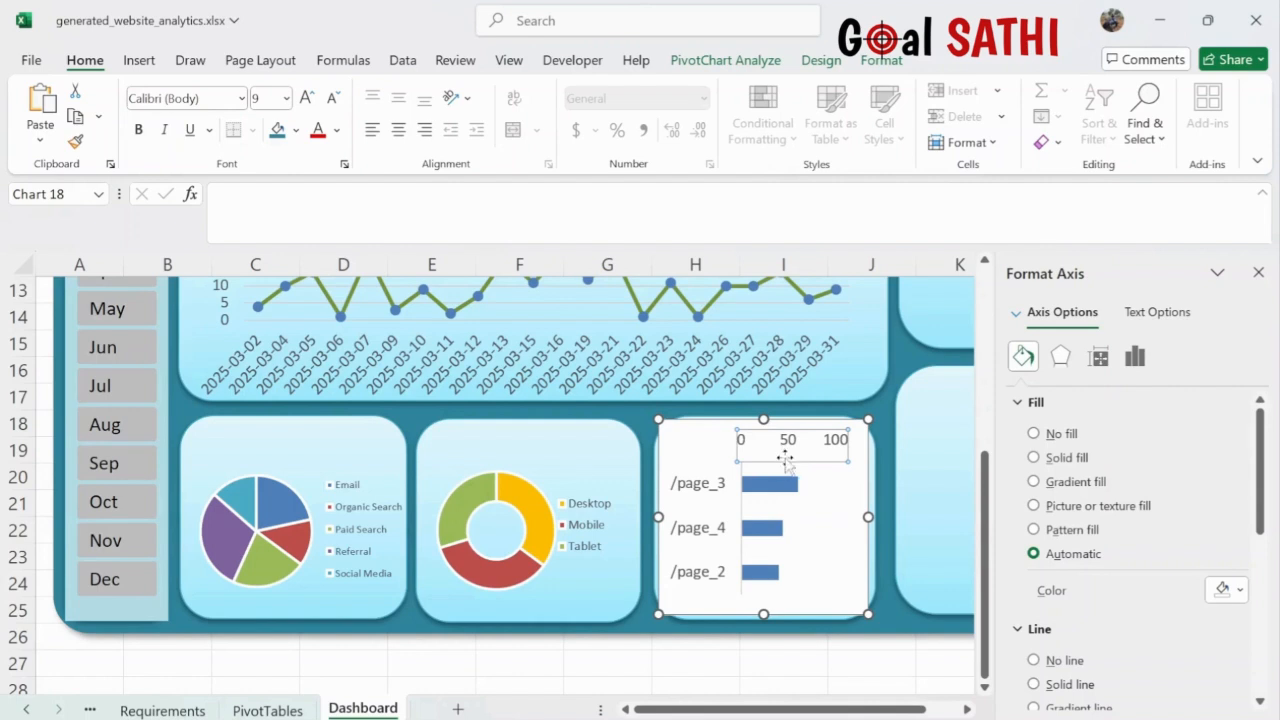
left_click_drag(785, 457, 785, 471)
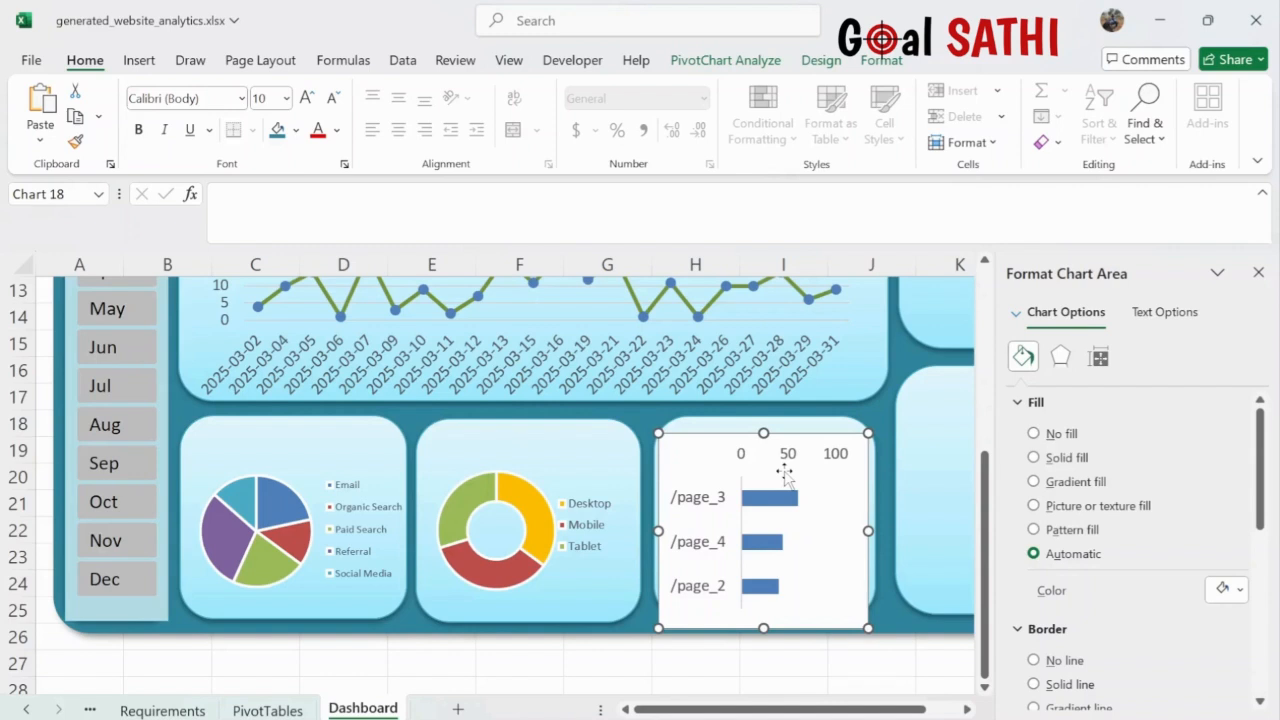
- Set the bar chart area to No fill and No line, keeping its value axis after an undone delete
left_click(1034, 434)
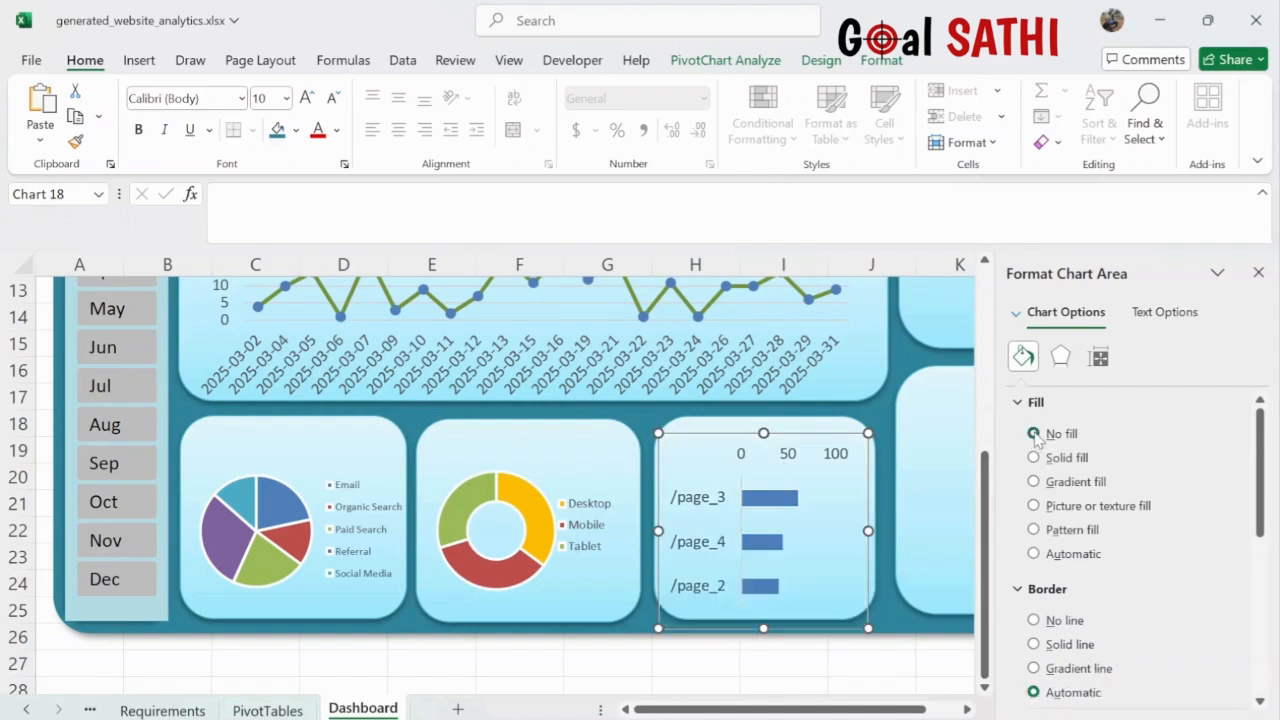
left_click(1034, 621)
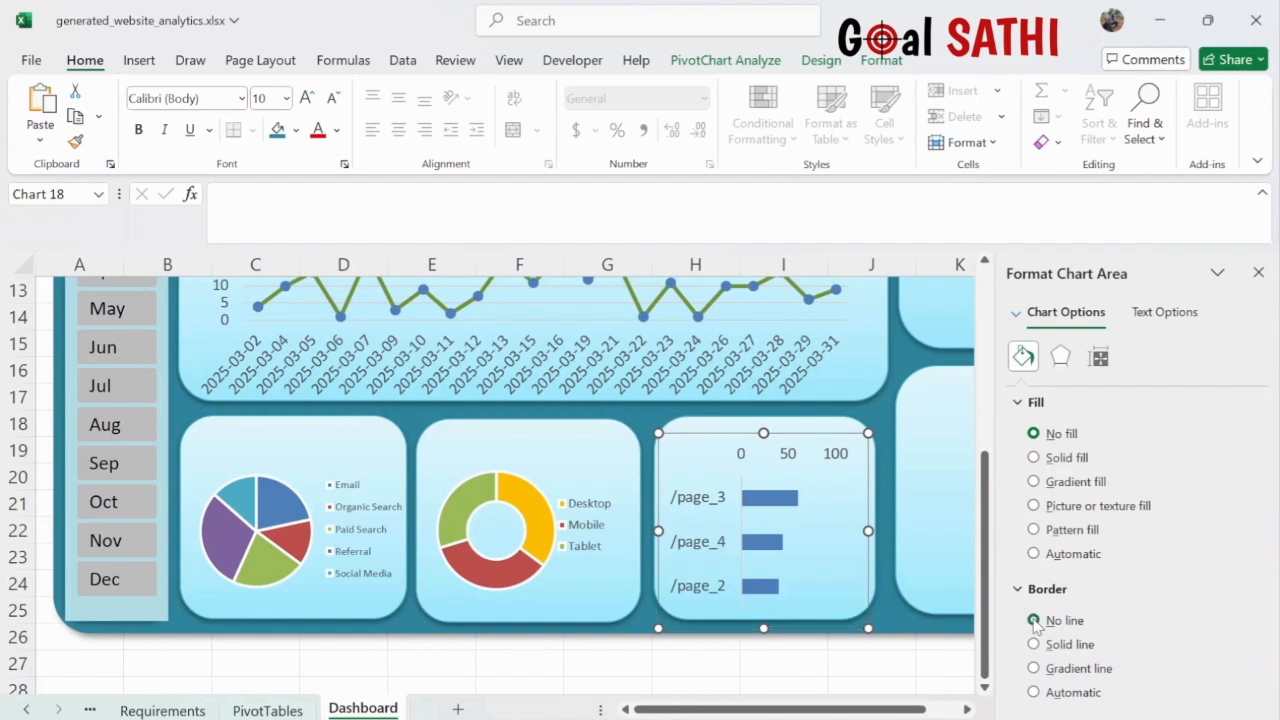
left_click(807, 457)
left_click(789, 458)
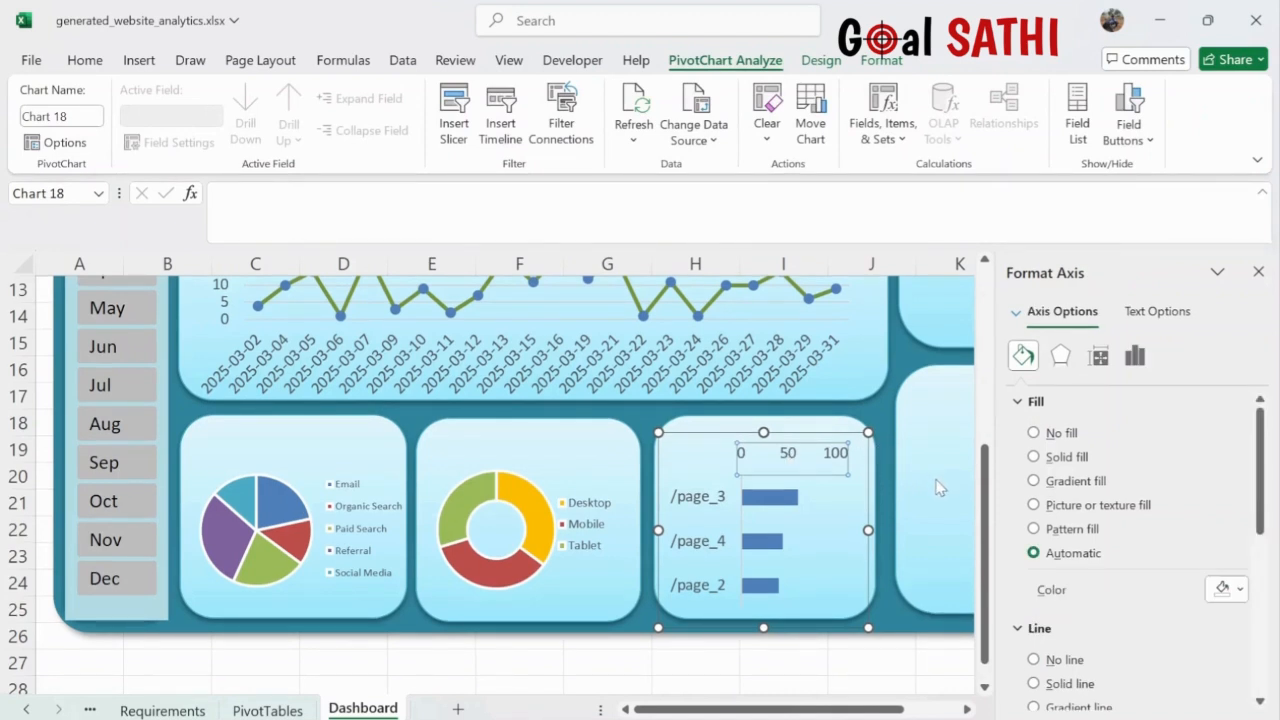
key("Delete")
key("ctrl+z")
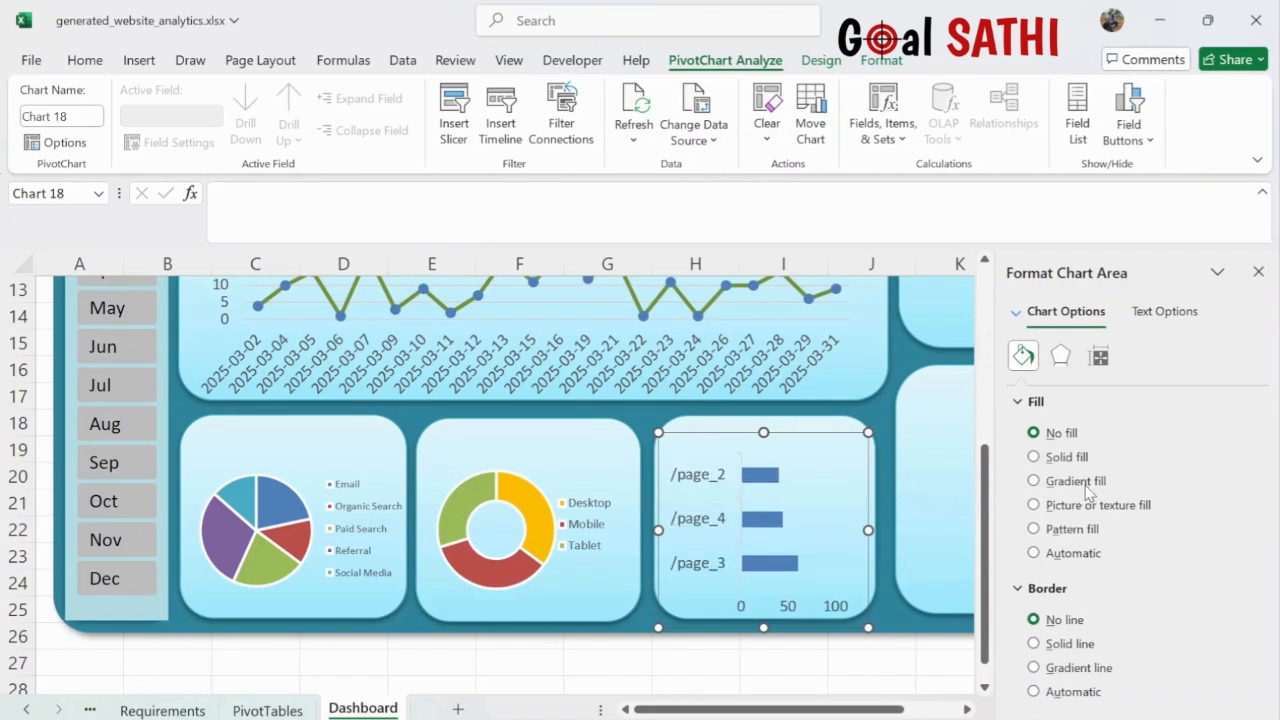
- Deselect the bar chart by selecting the dashboard background, and scroll the view right and down
left_click(887, 611)
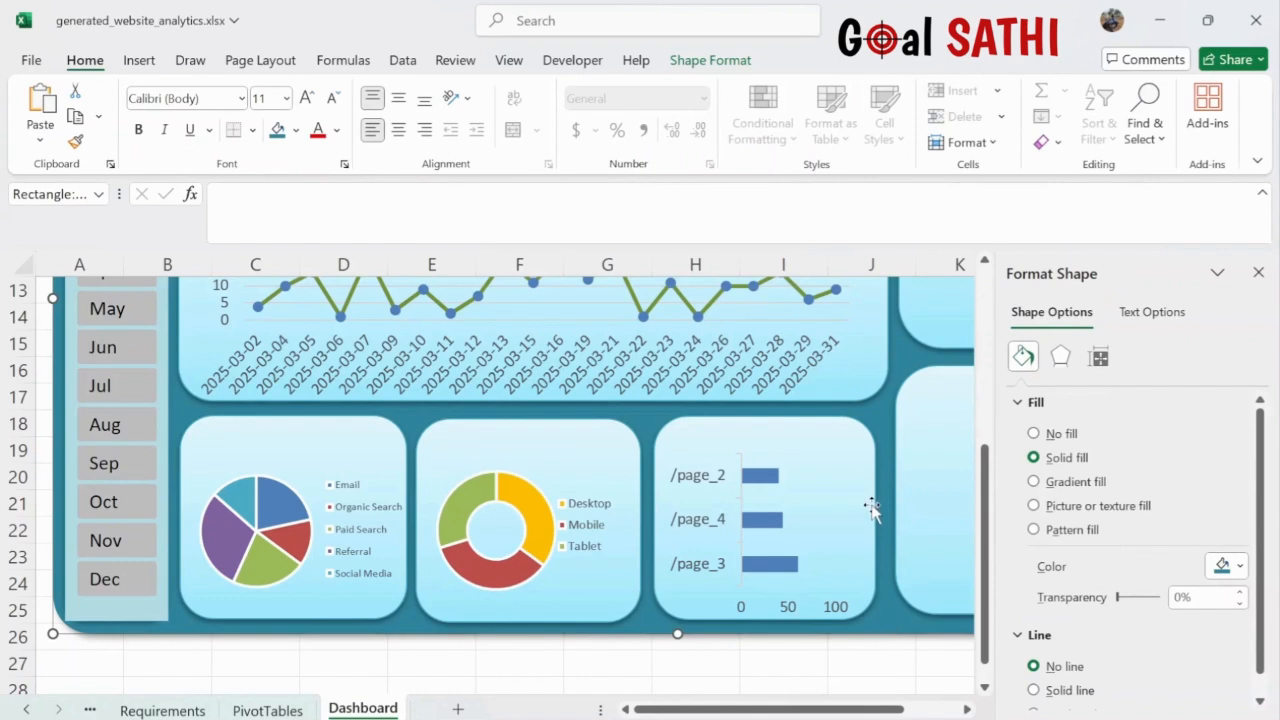
scroll(871, 508, "right", 4)
scroll(871, 508, "down", 5)
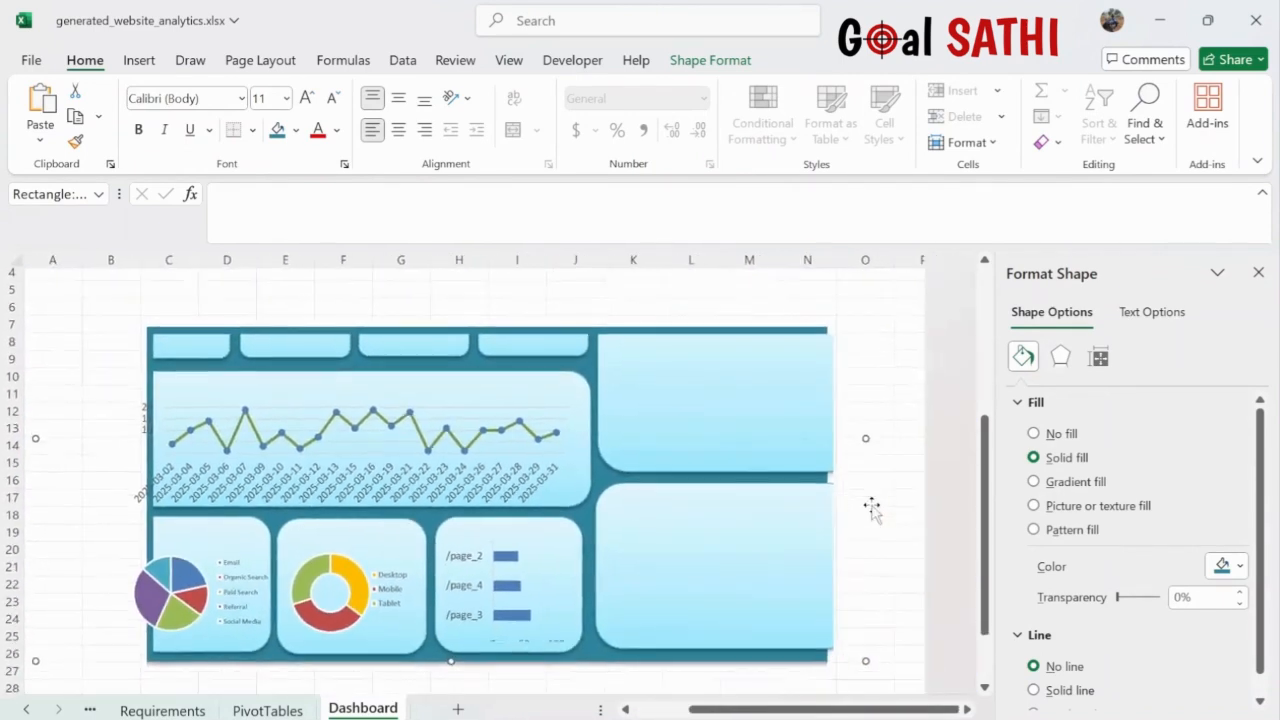
- Move the stacked traffic-source column chart from PivotTables onto the Dashboard
left_click(267, 709)
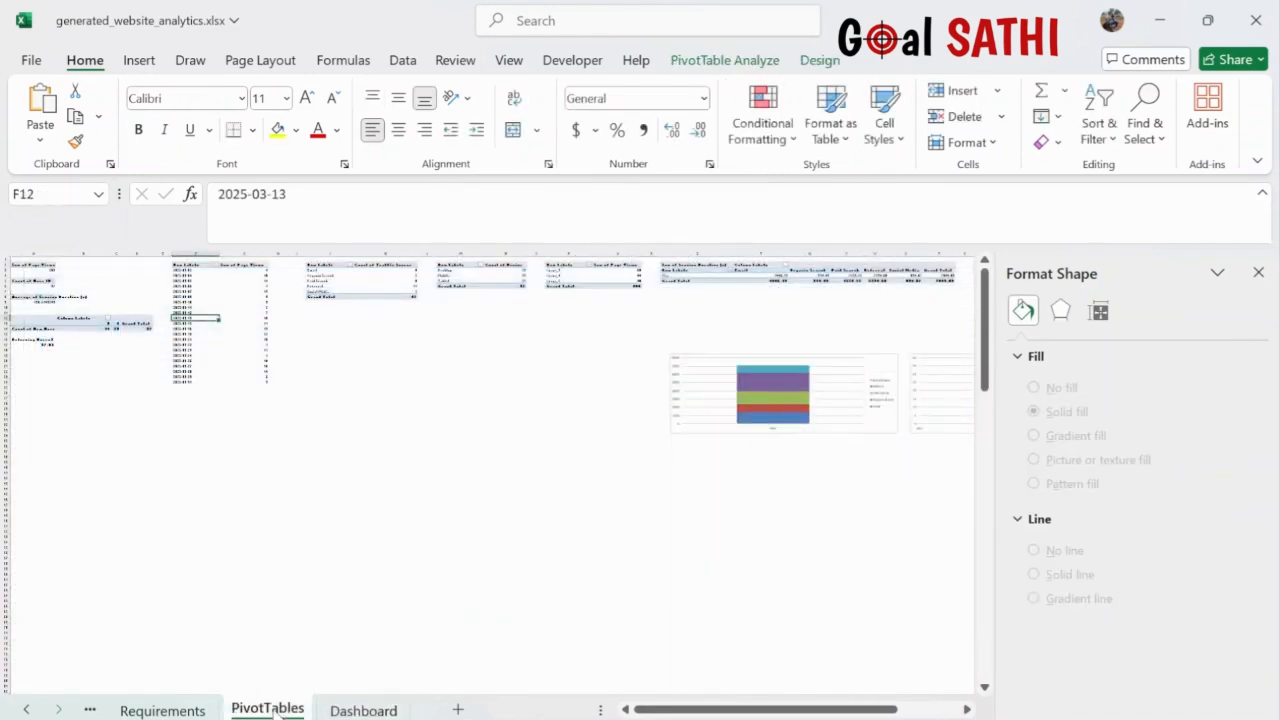
scroll(623, 571, "right", 3)
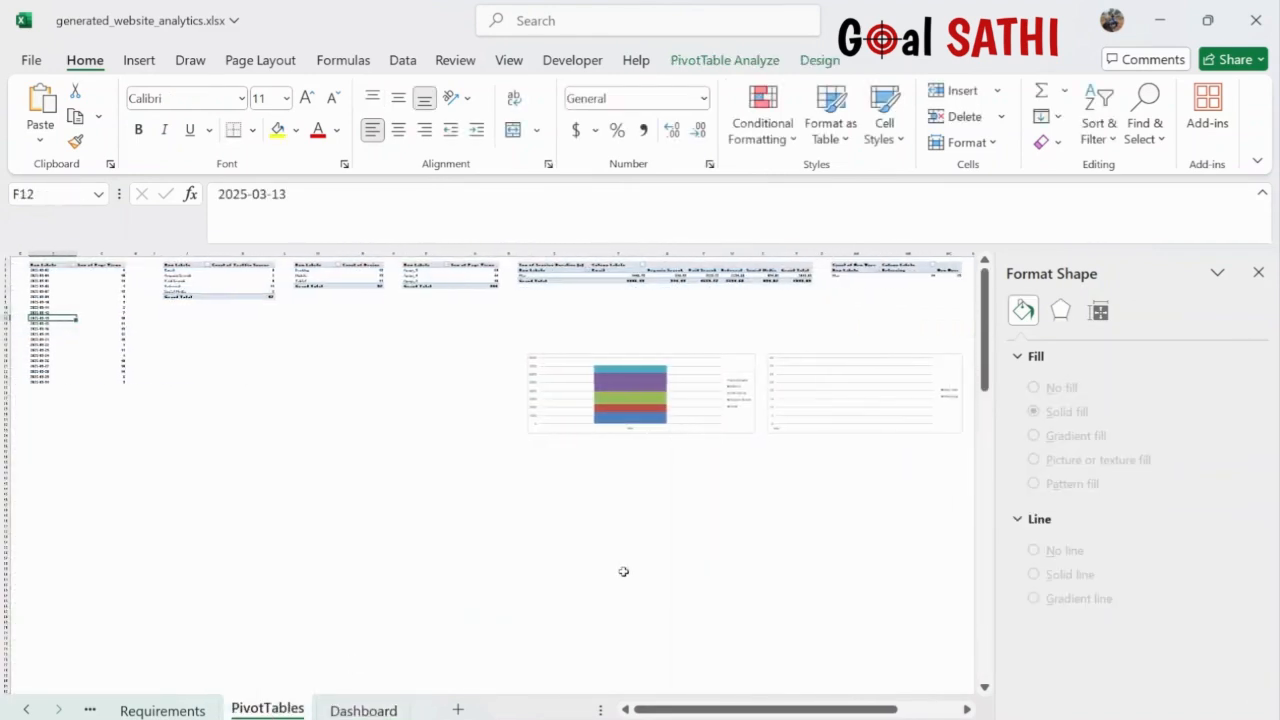
left_click(734, 358)
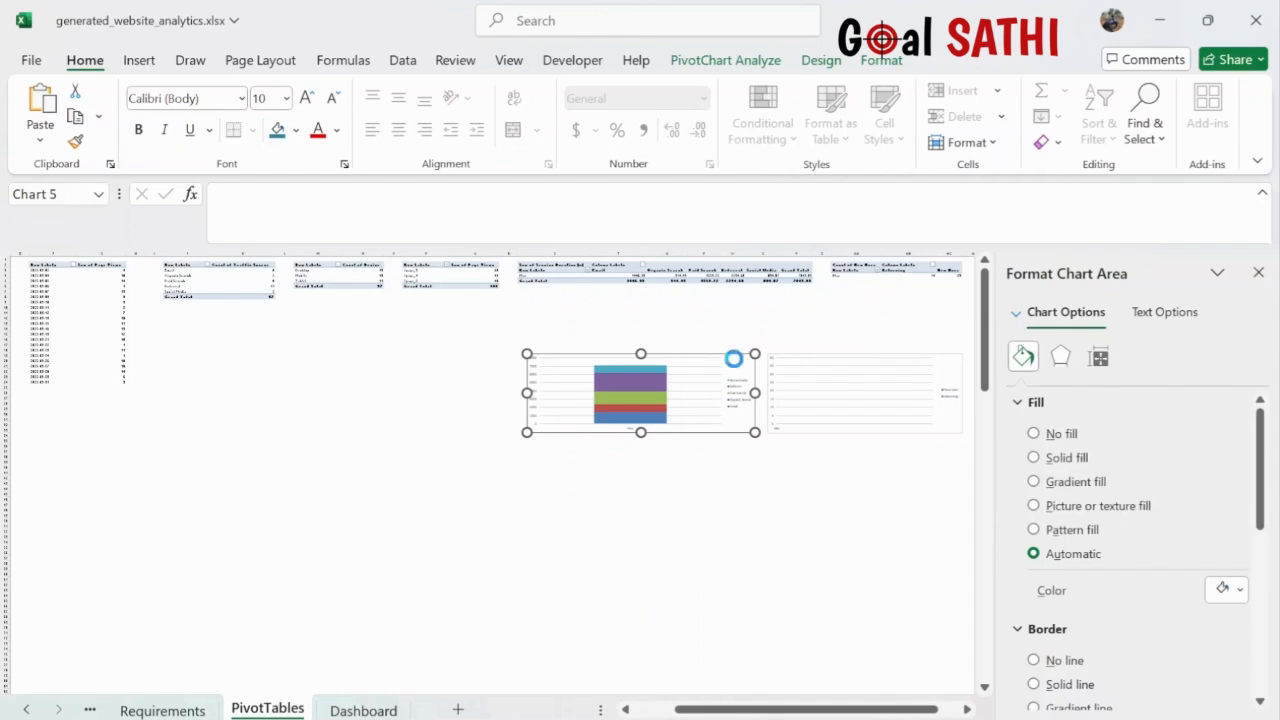
key("Delete")
left_click(363, 710)
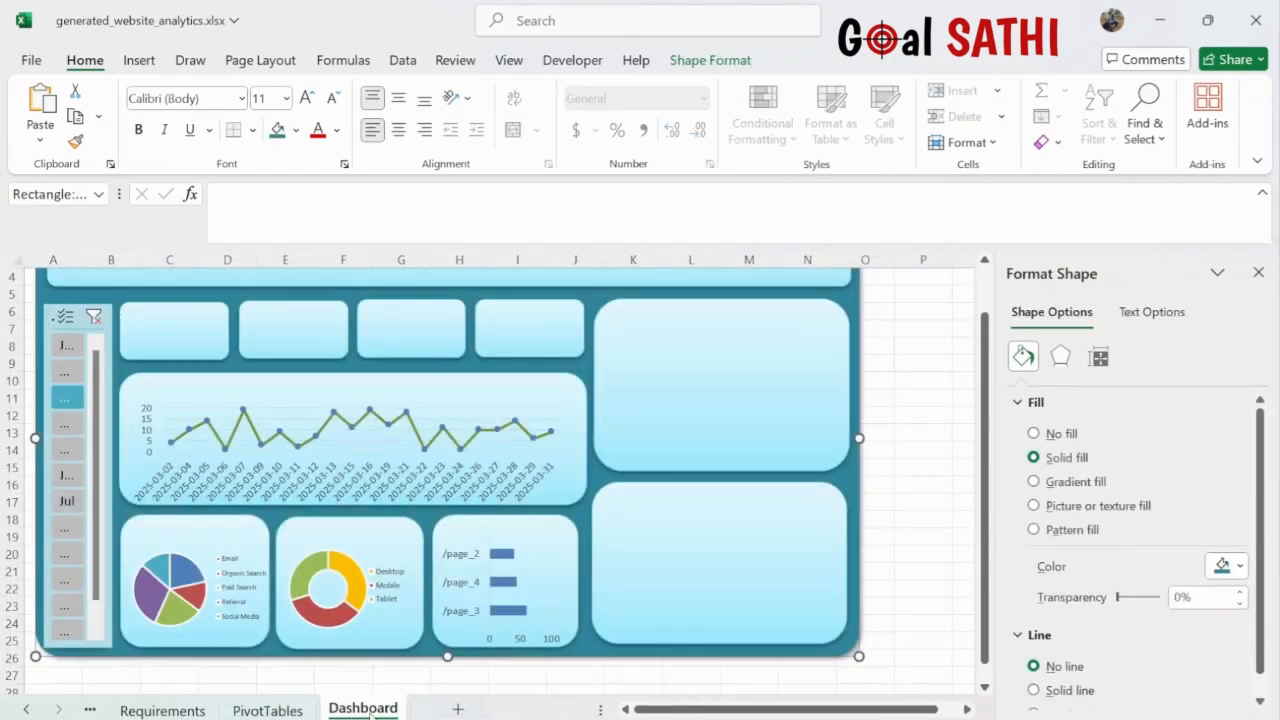
key("ctrl+v")
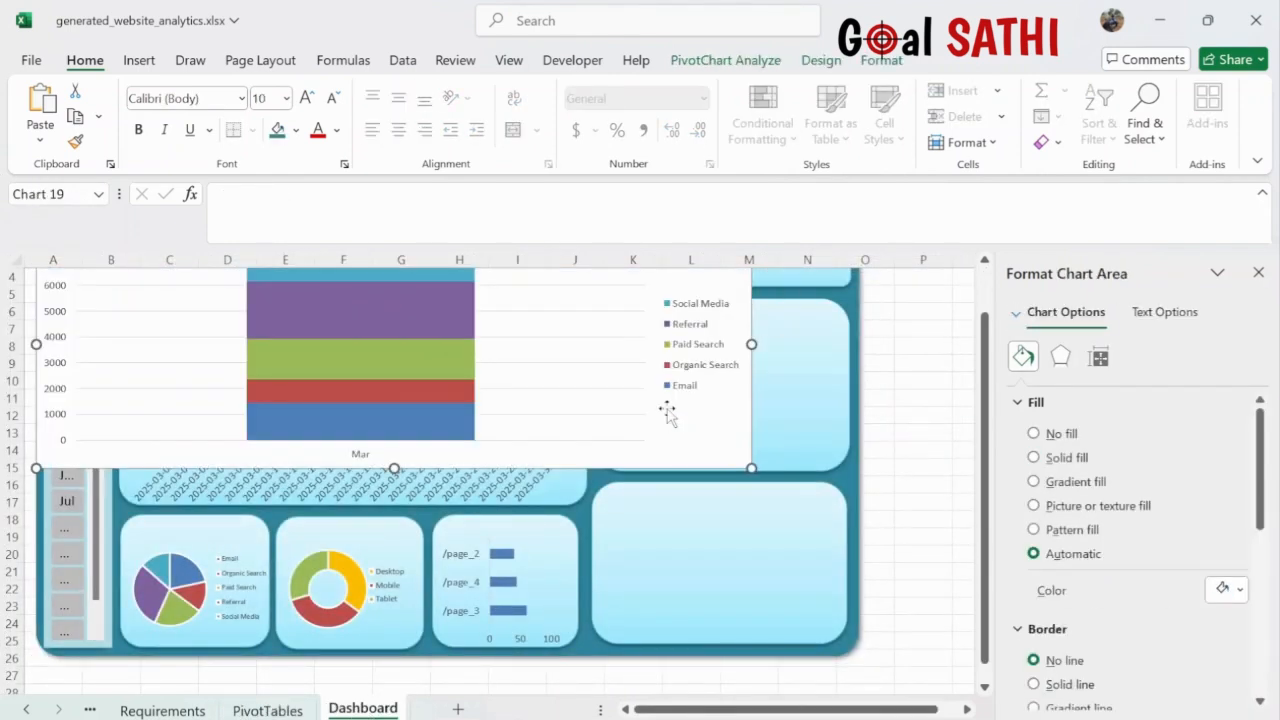
- Shrink, narrow and position the pasted chart inside the upper-right tile
left_click_drag(870, 486, 868, 486)
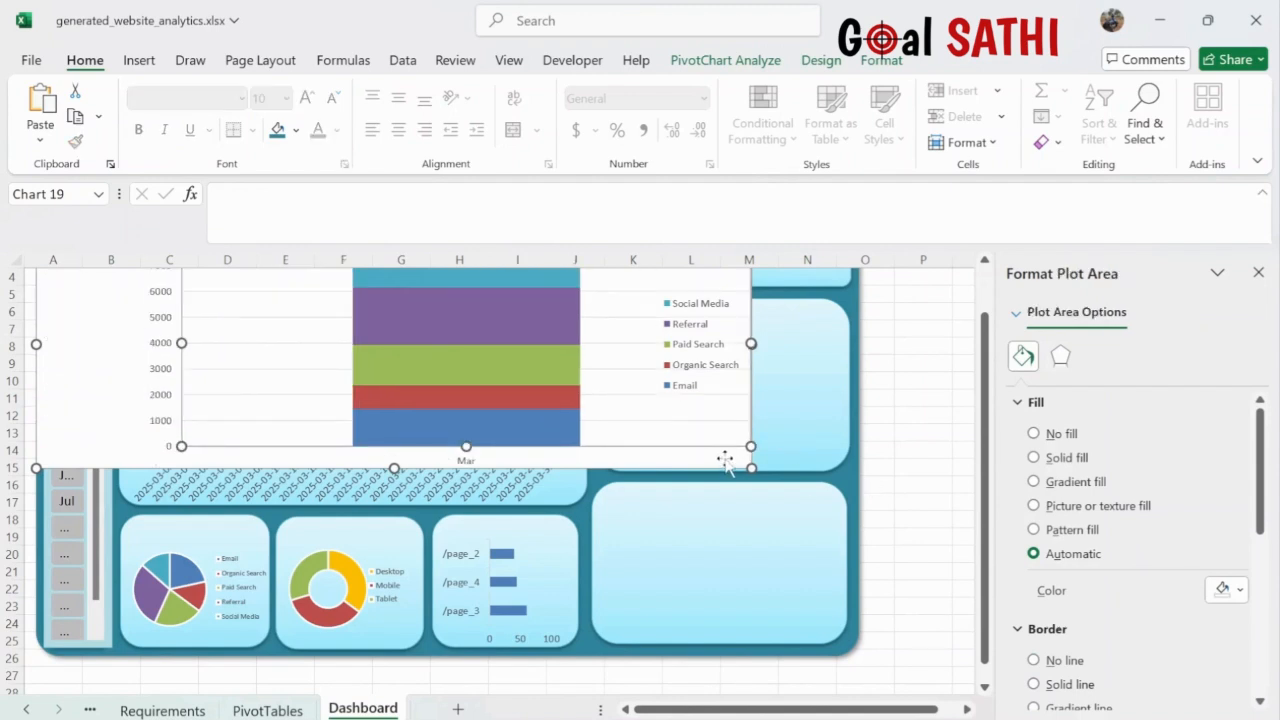
key("ctrl+z")
left_click_drag(706, 434, 848, 514)
key("ctrl+z")
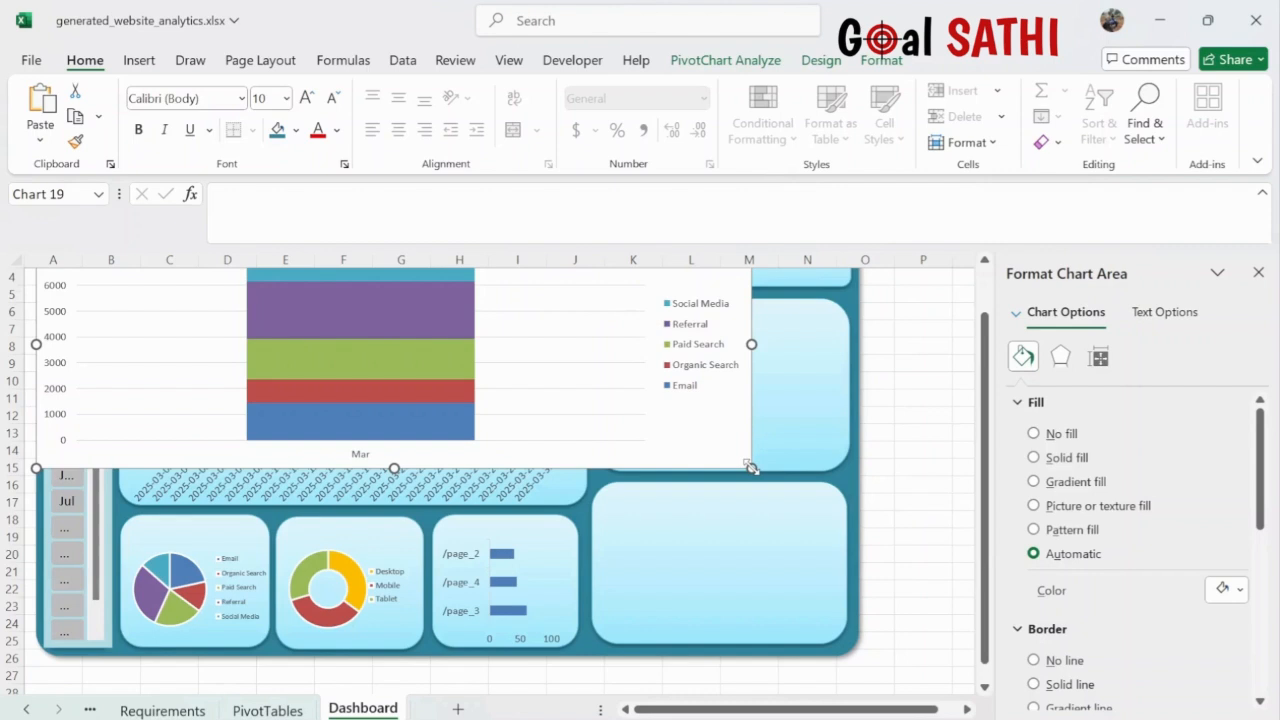
left_click_drag(752, 468, 437, 358)
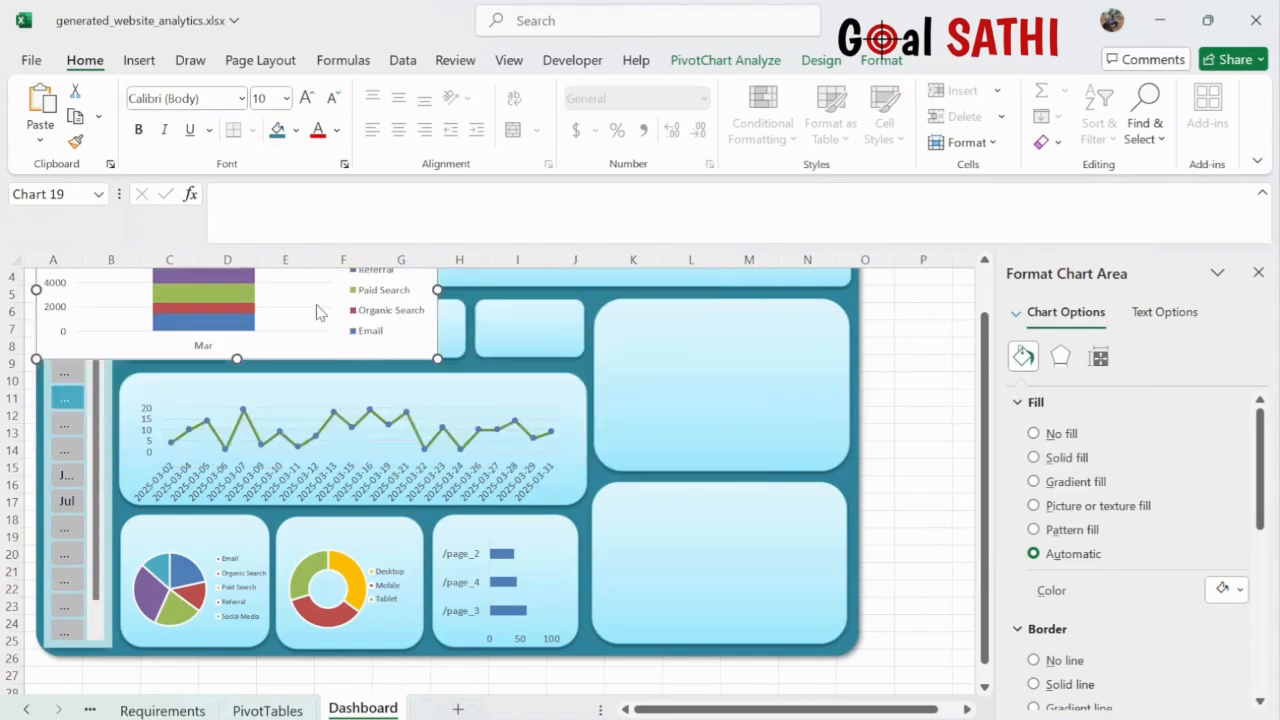
left_click_drag(409, 348, 931, 463)
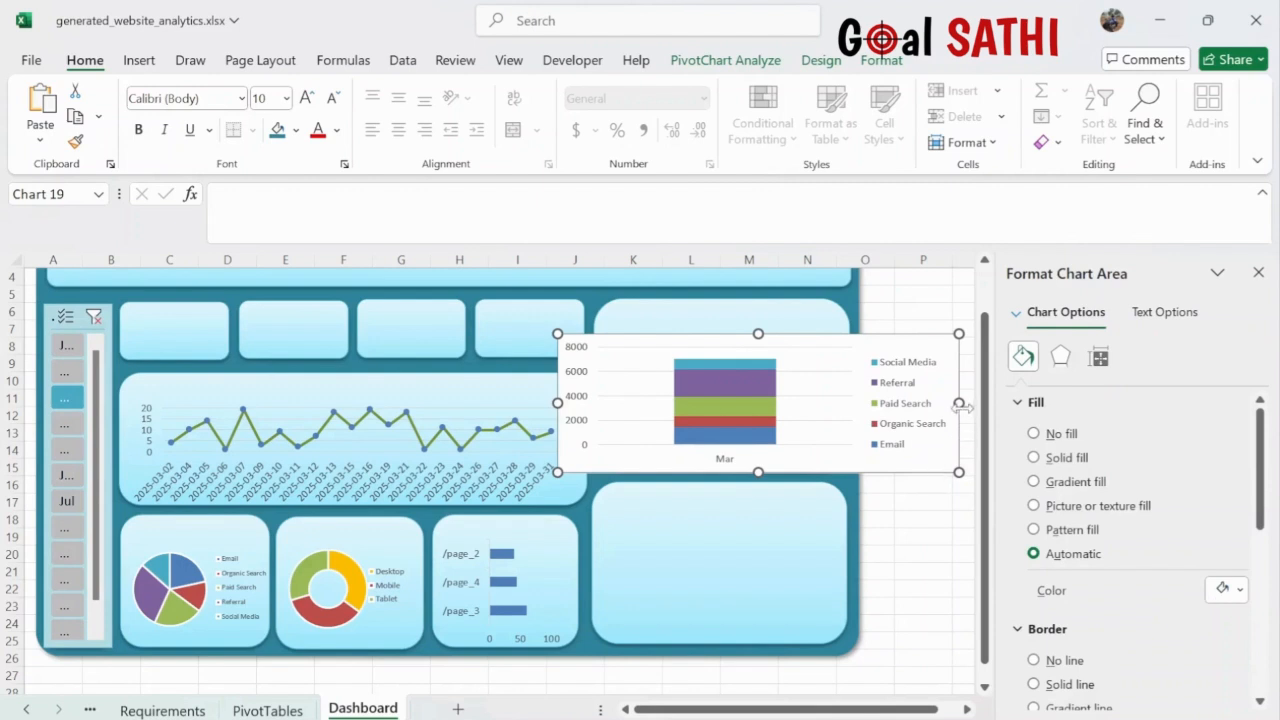
left_click_drag(959, 403, 845, 402)
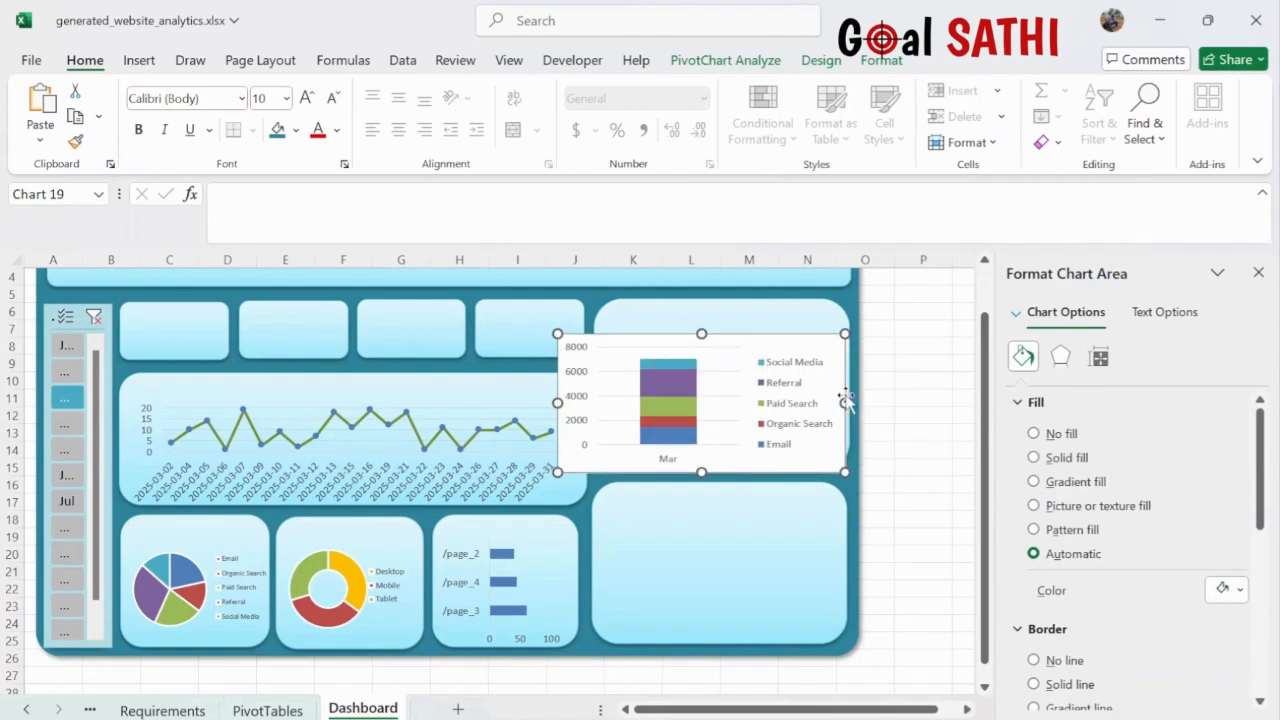
left_click_drag(557, 403, 596, 402)
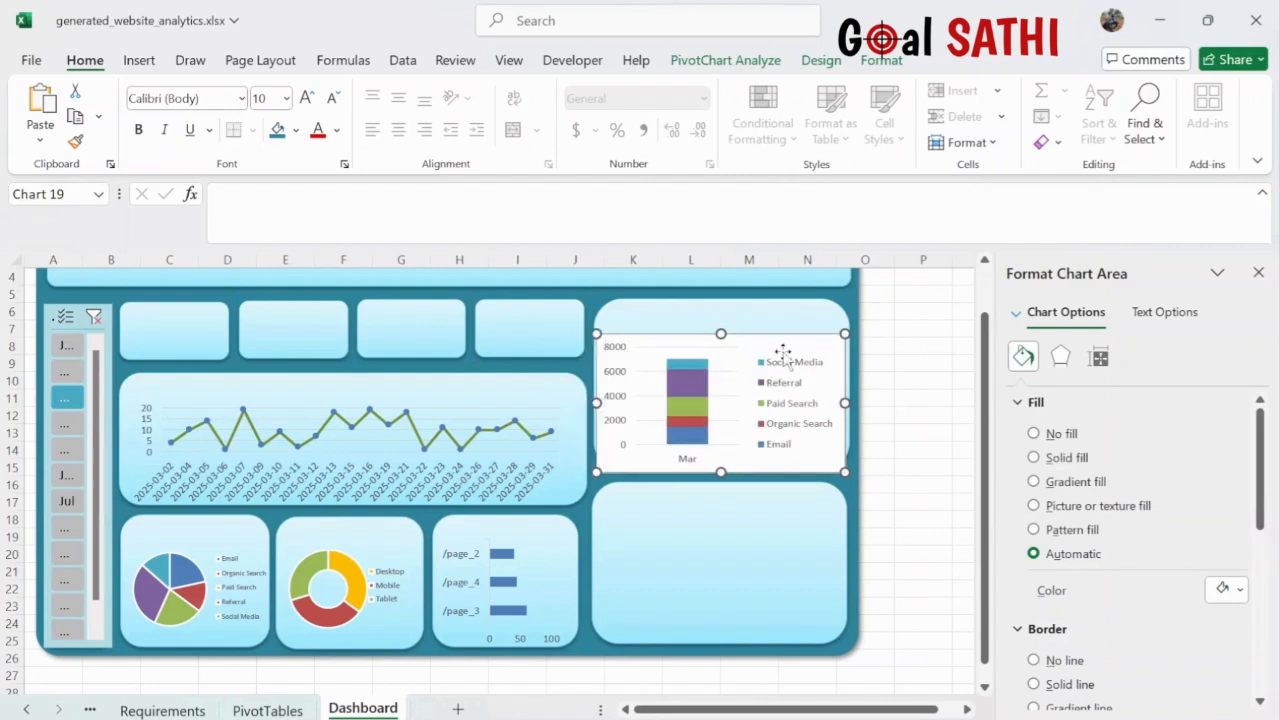
left_click_drag(789, 341, 793, 323)
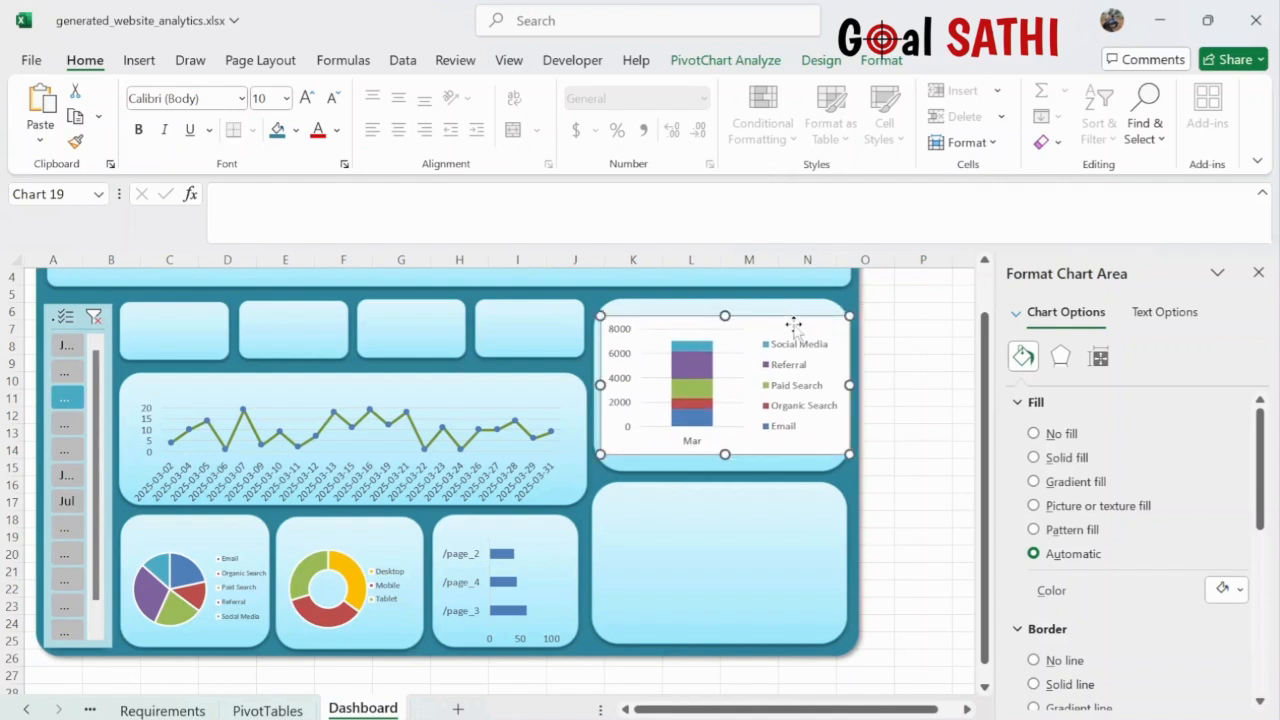
- Clear the Month slicer filter, then widen the traffic chart and its tile to fit twelve months
left_click(94, 320)
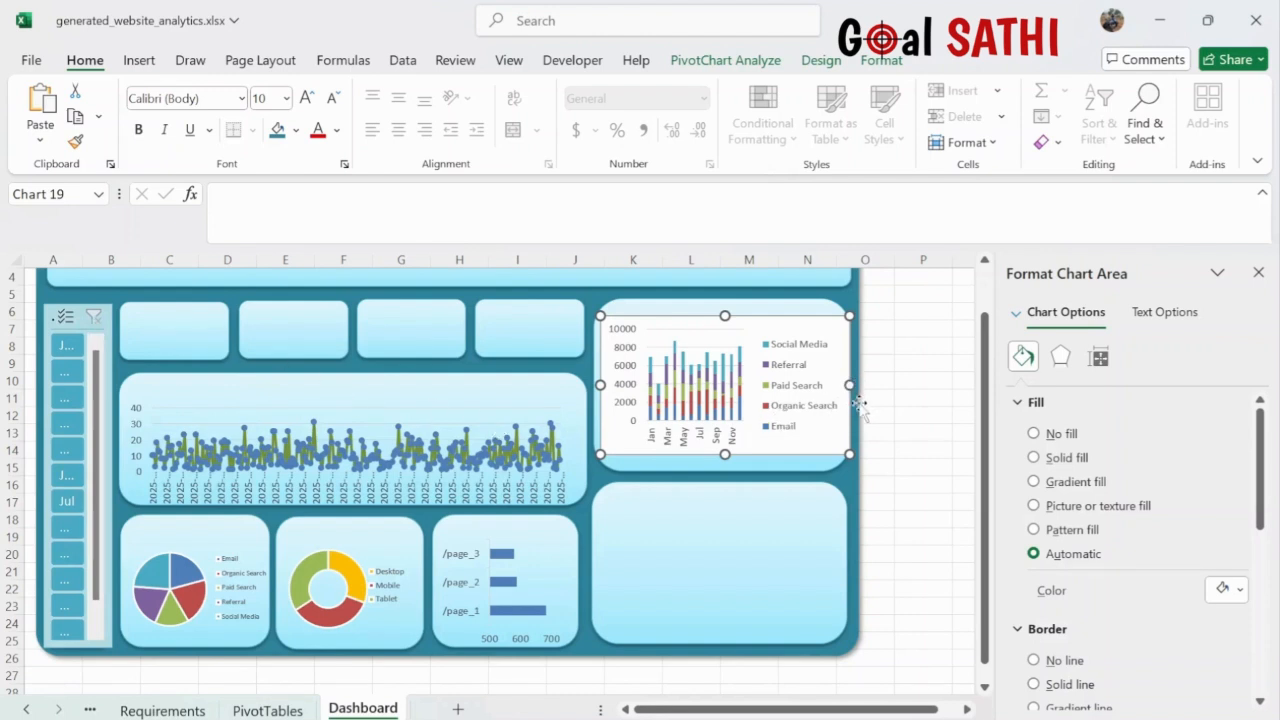
left_click_drag(849, 385, 929, 392)
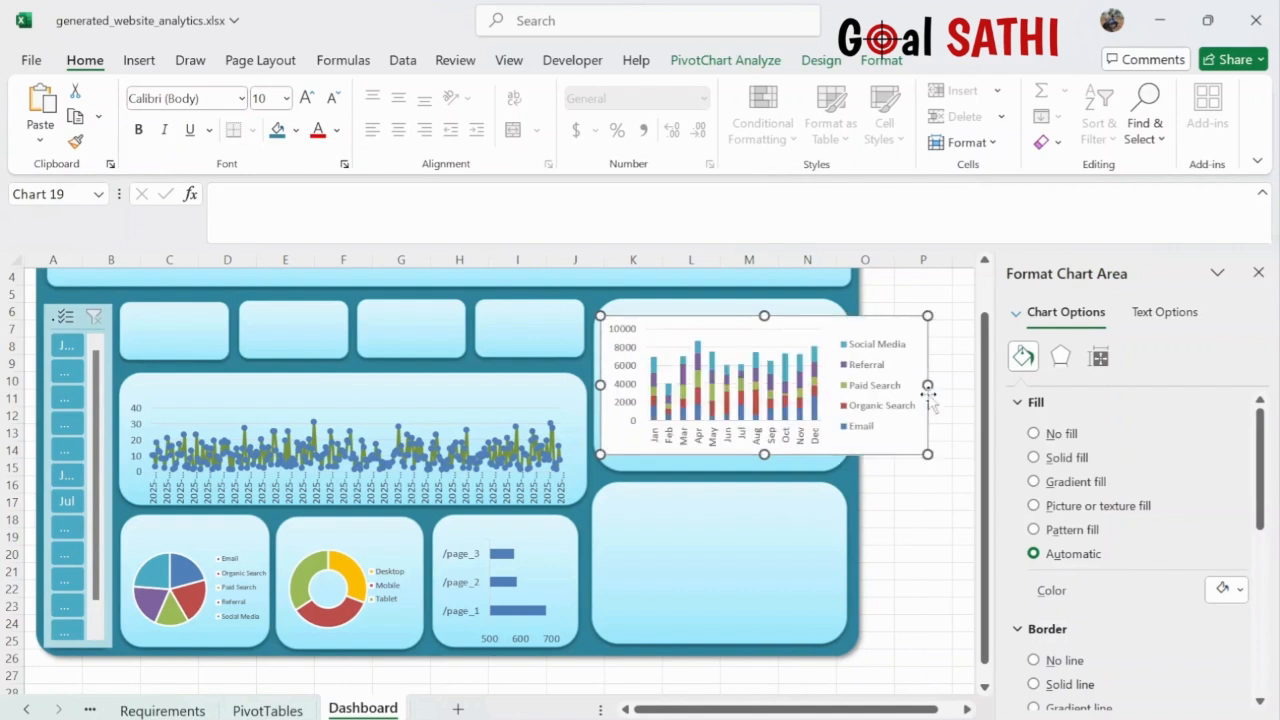
left_click(830, 468)
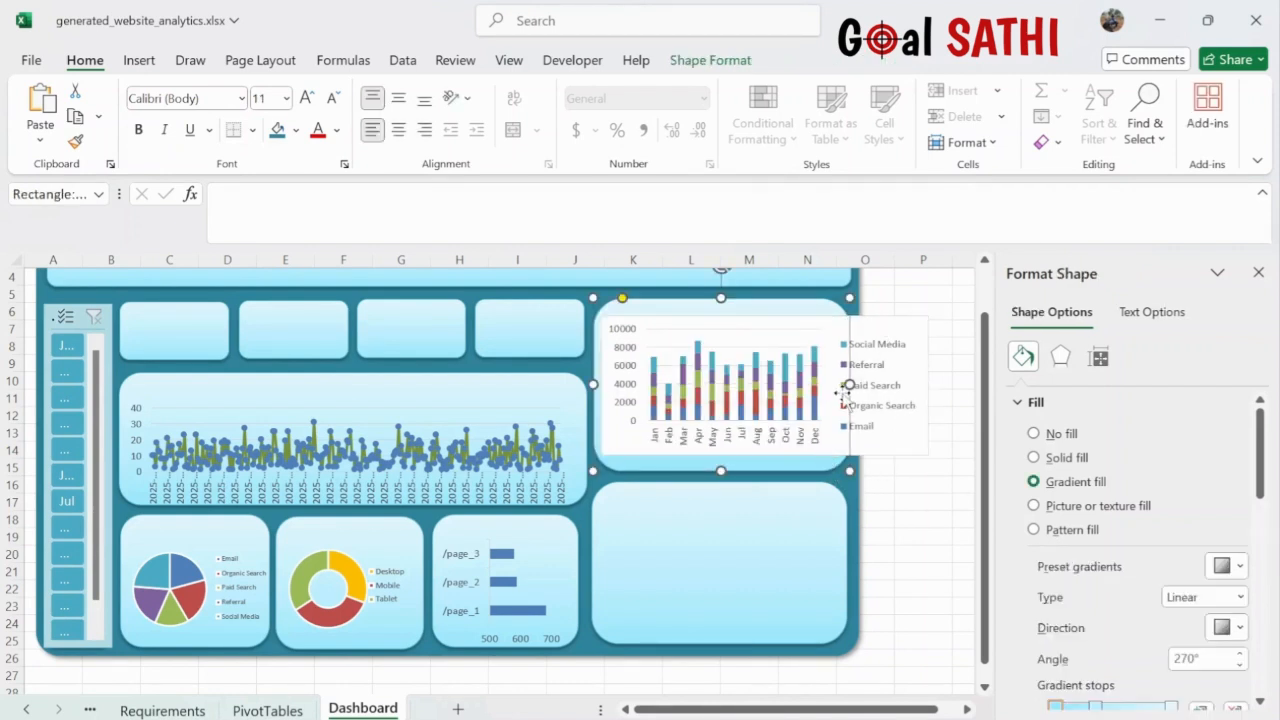
left_click_drag(849, 384, 935, 384)
- Widen the lower-right tile, teal background and header banner to line up with the chart
left_click(826, 527)
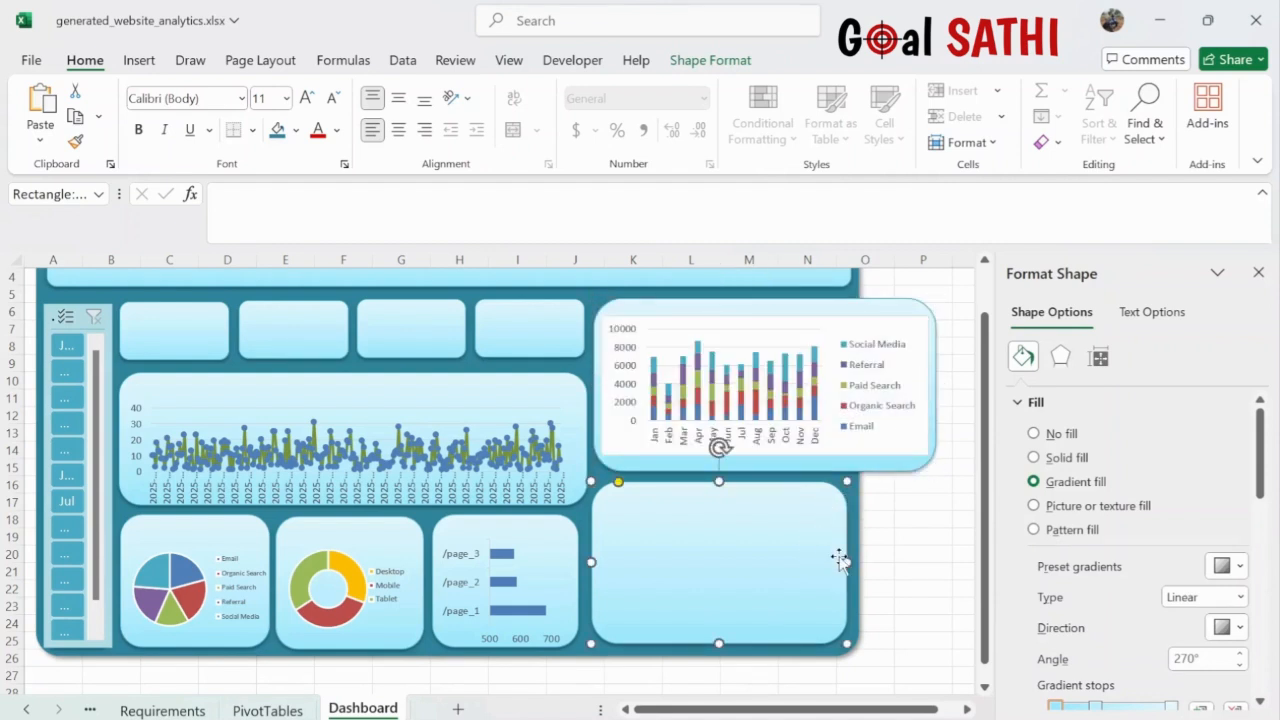
left_click_drag(846, 563, 932, 563)
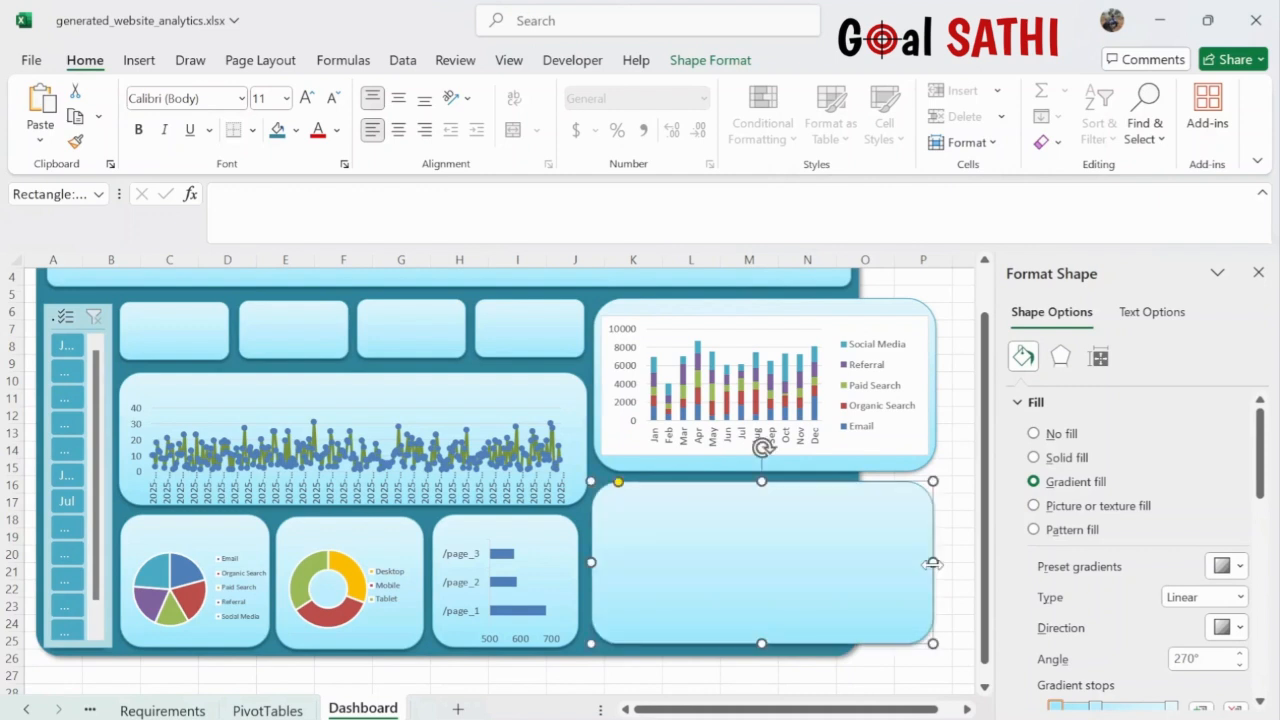
left_click(850, 292)
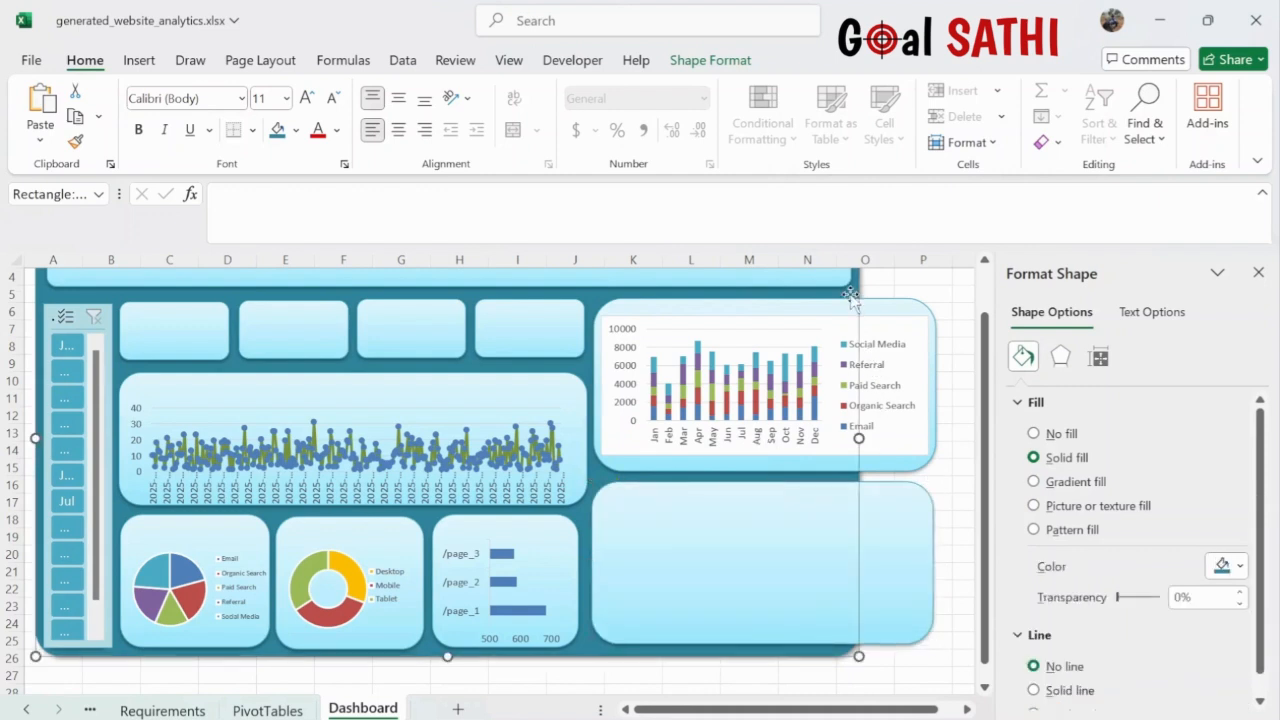
left_click_drag(859, 438, 948, 442)
scroll(900, 420, "up", 2)
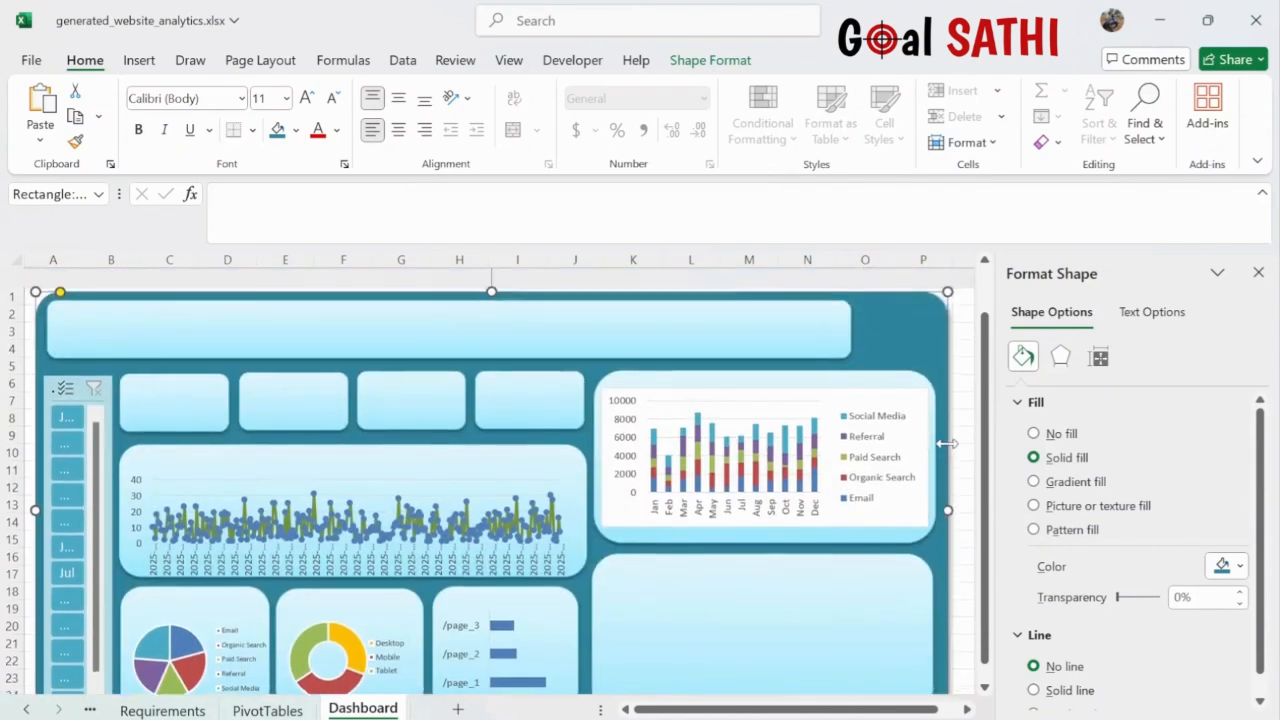
left_click(822, 291)
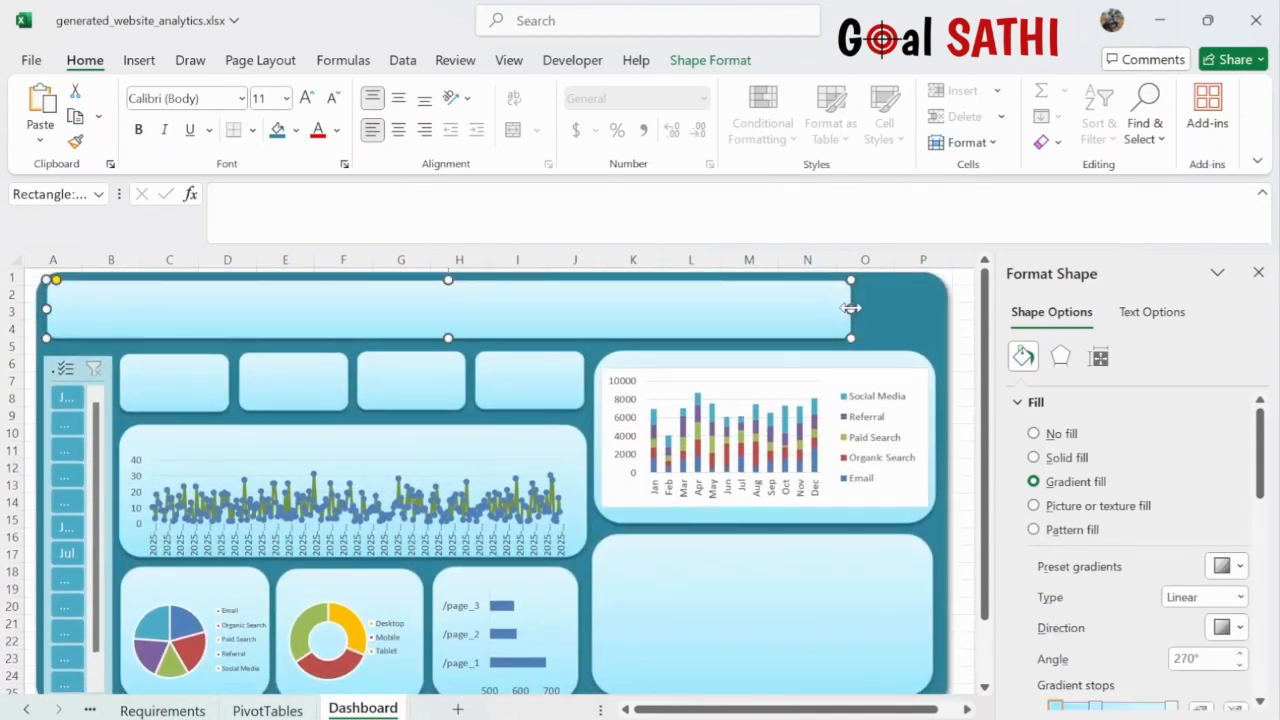
left_click_drag(850, 309, 934, 310)
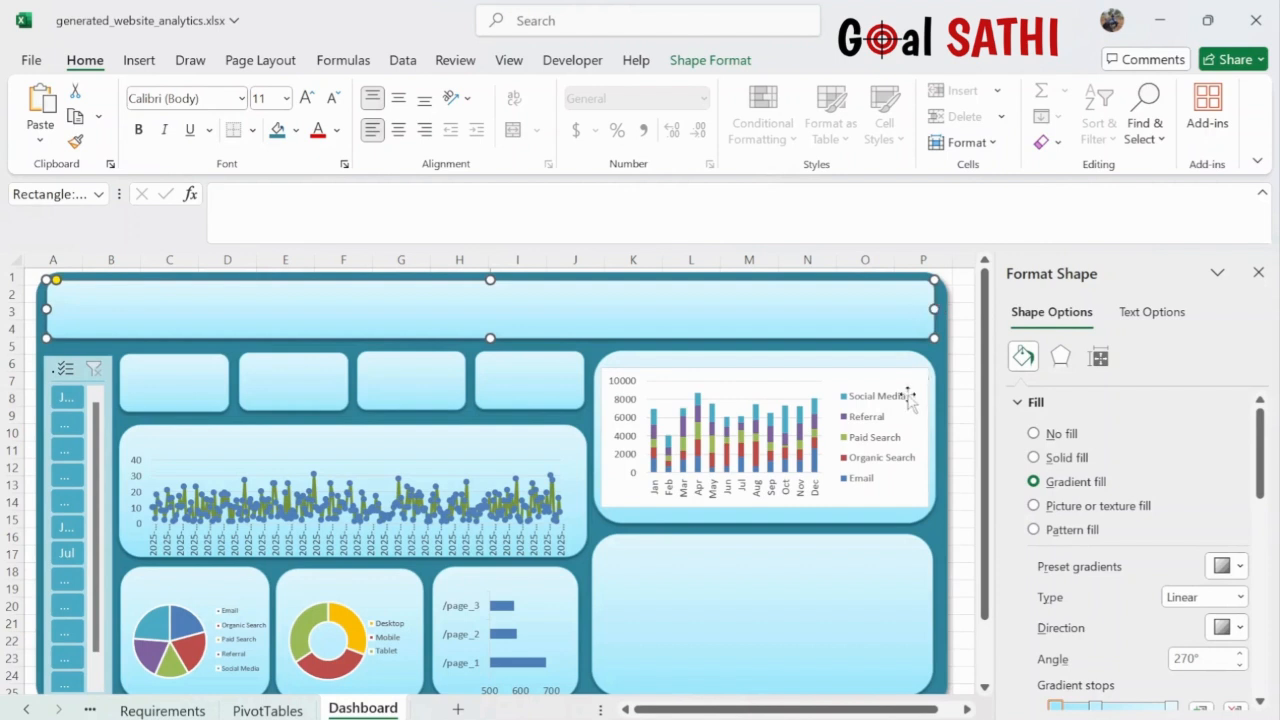
left_click(854, 378)
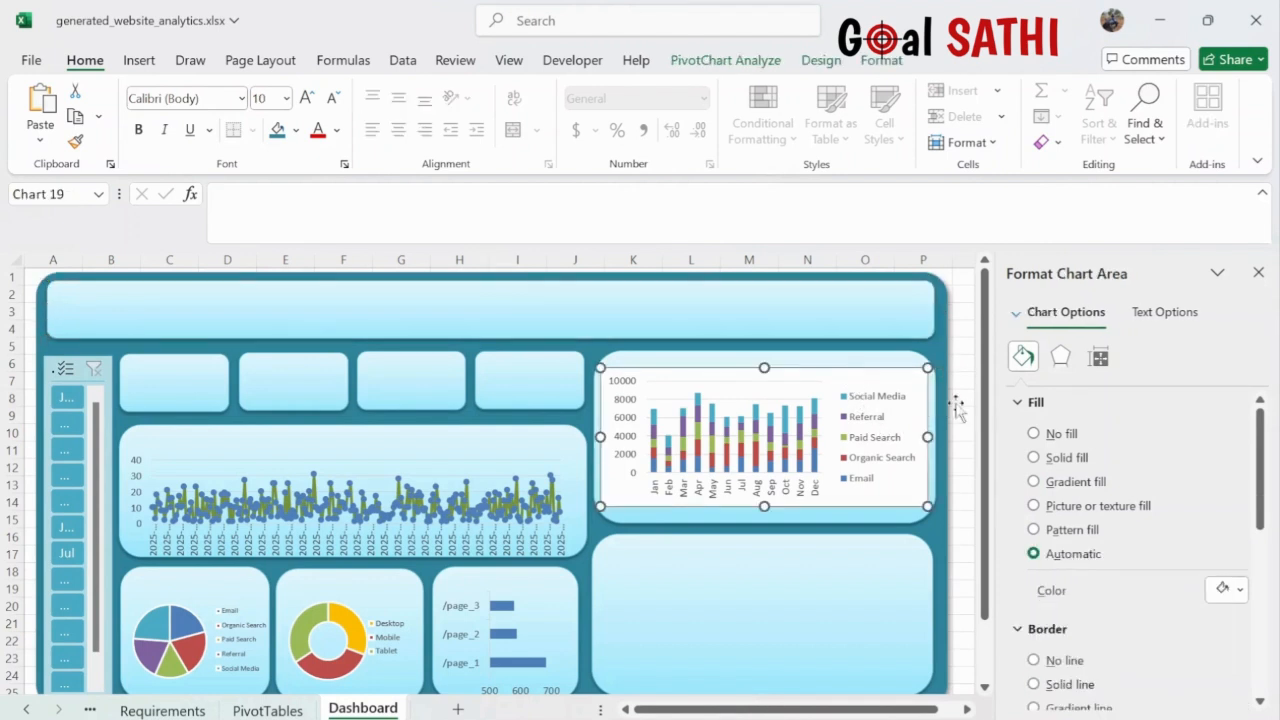
- Give the traffic-source chart No fill and No line
left_click(1036, 436)
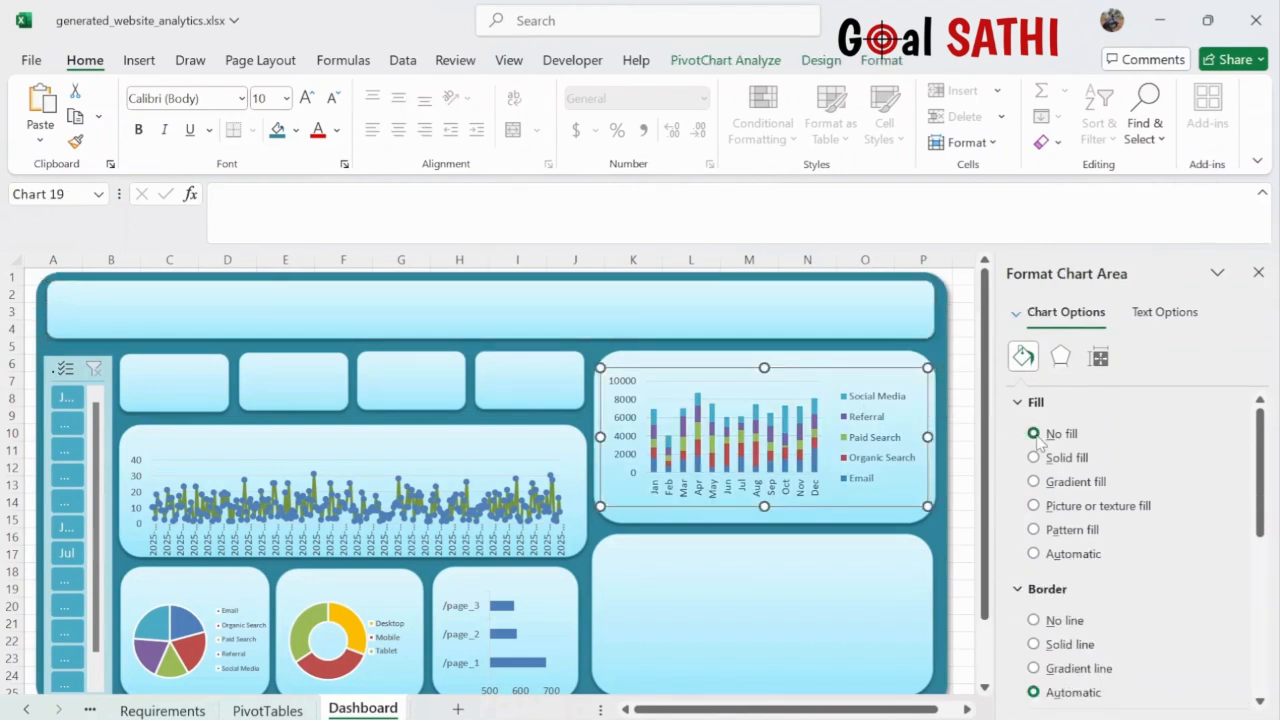
scroll(1068, 508, "down", 3)
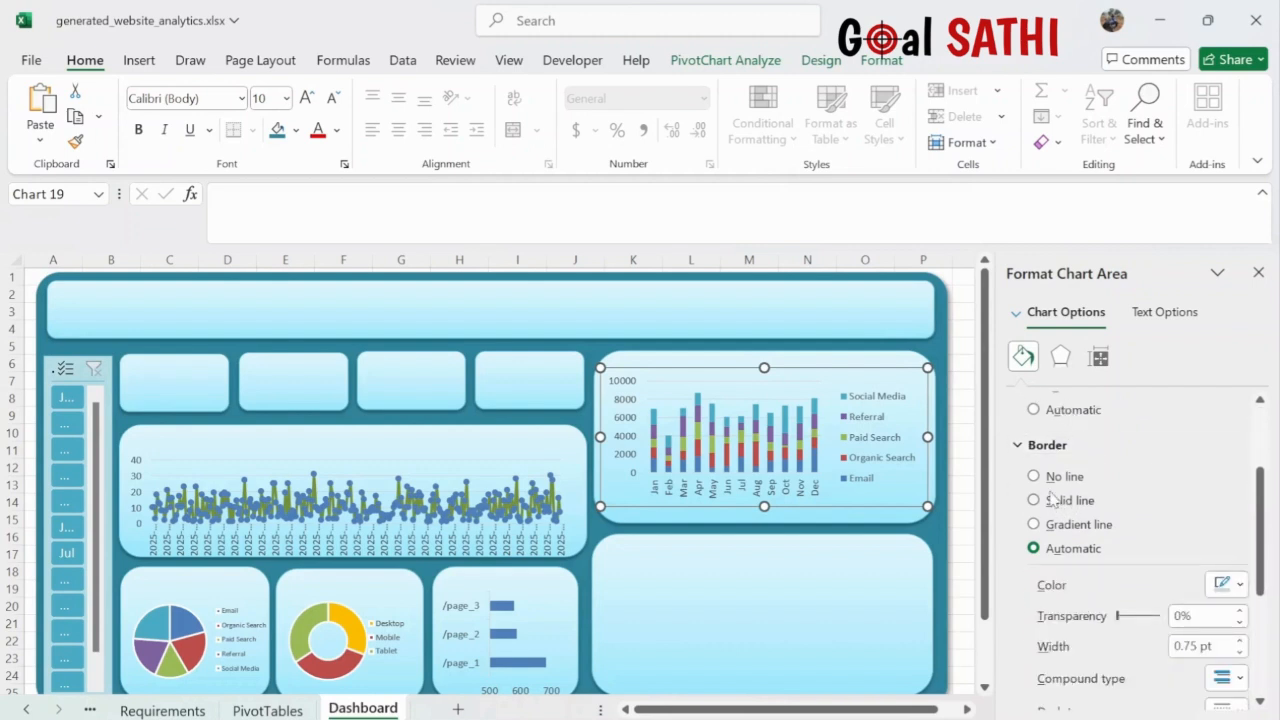
left_click(1035, 477)
left_click(862, 628)
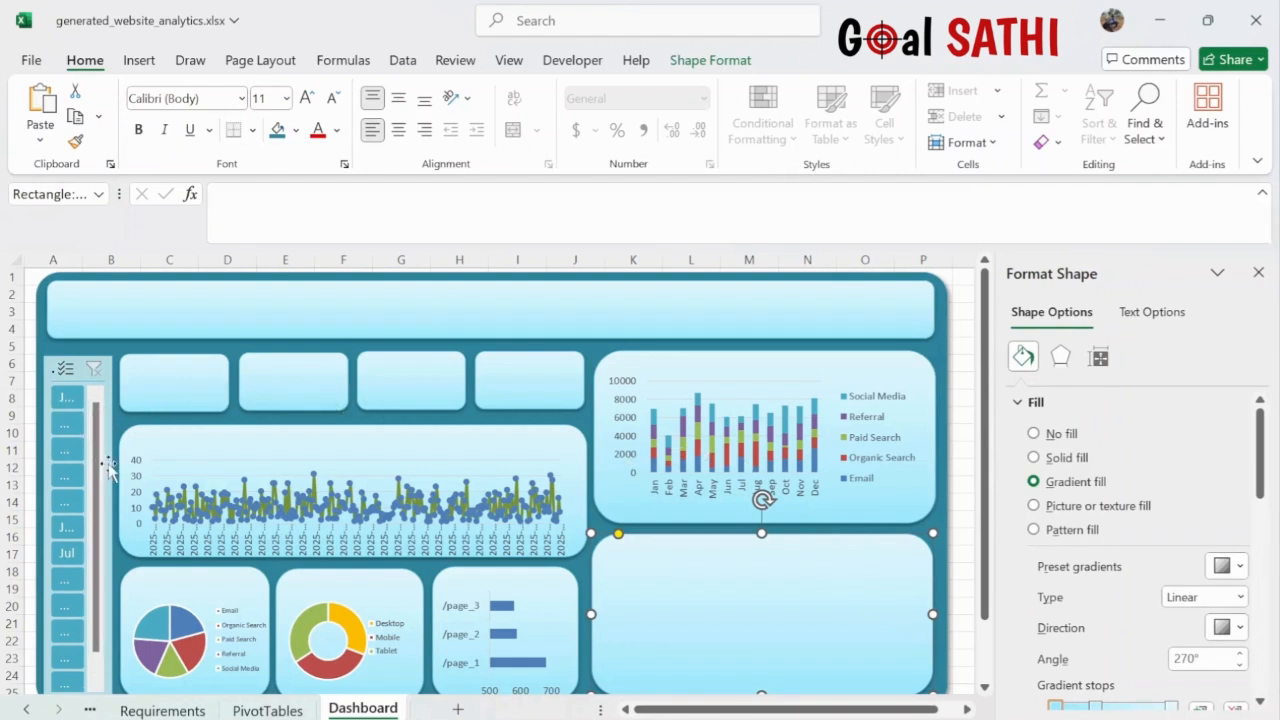
- Widen the Month slicer to show full month names
left_click(110, 470)
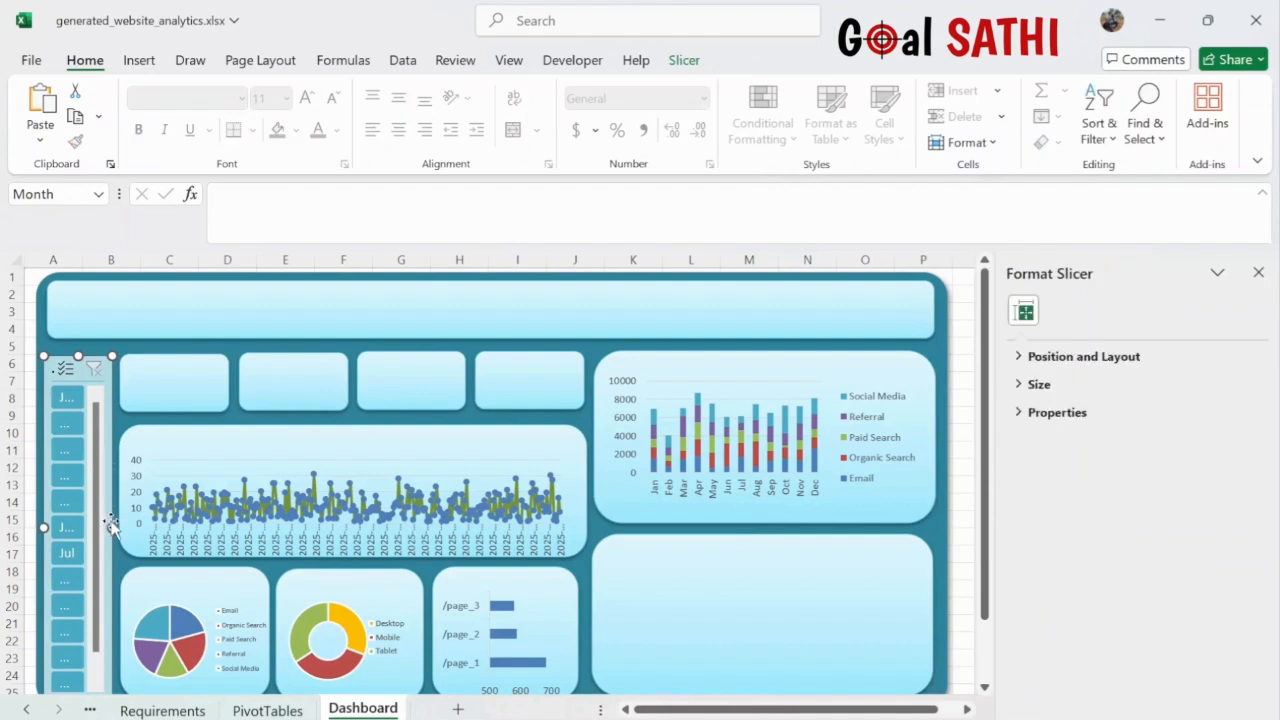
left_click_drag(112, 527, 122, 527)
scroll(80, 600, "down", 2)
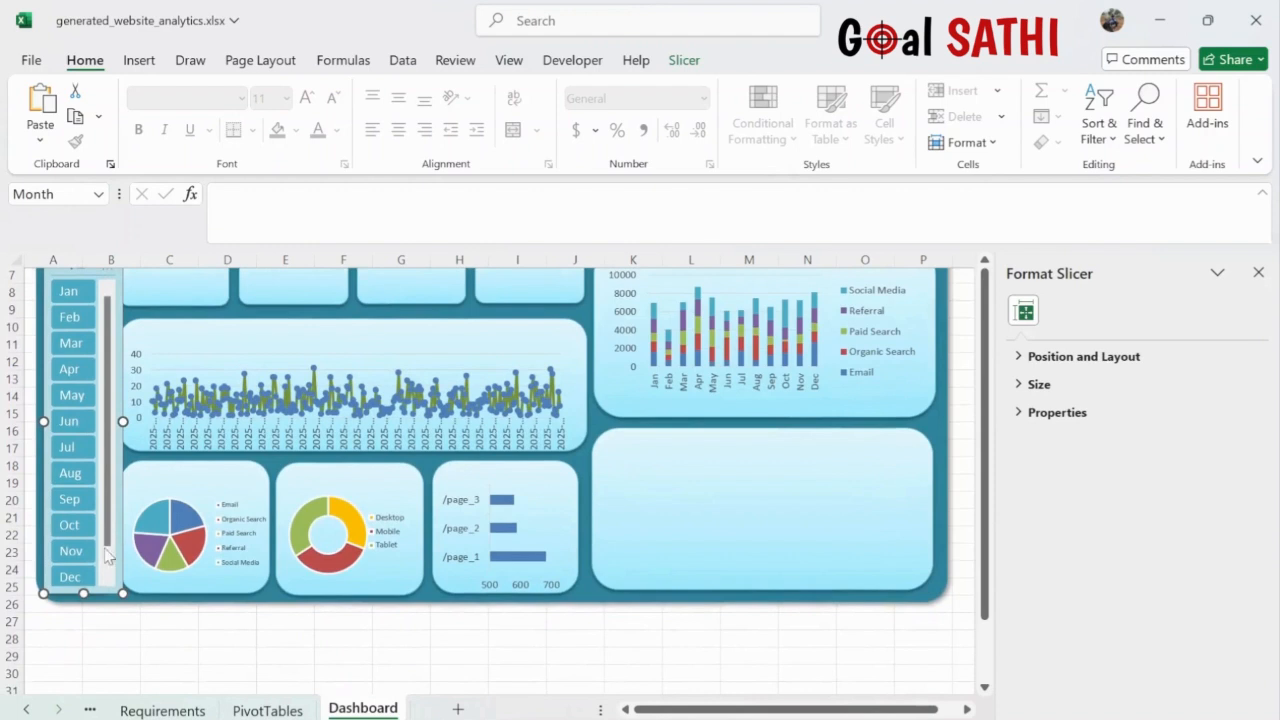
left_click_drag(80, 599, 83, 604)
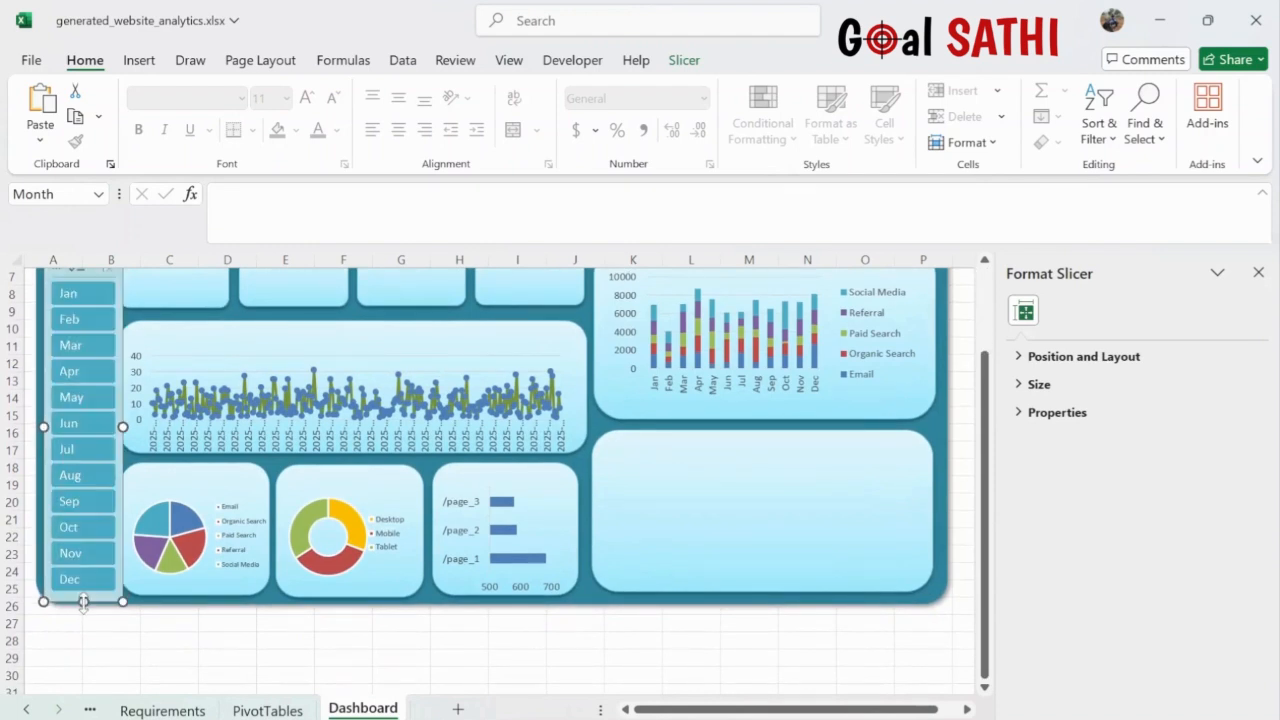
- Extend the teal background panel slightly lower and make the Month slicer slightly narrower
left_click(157, 600)
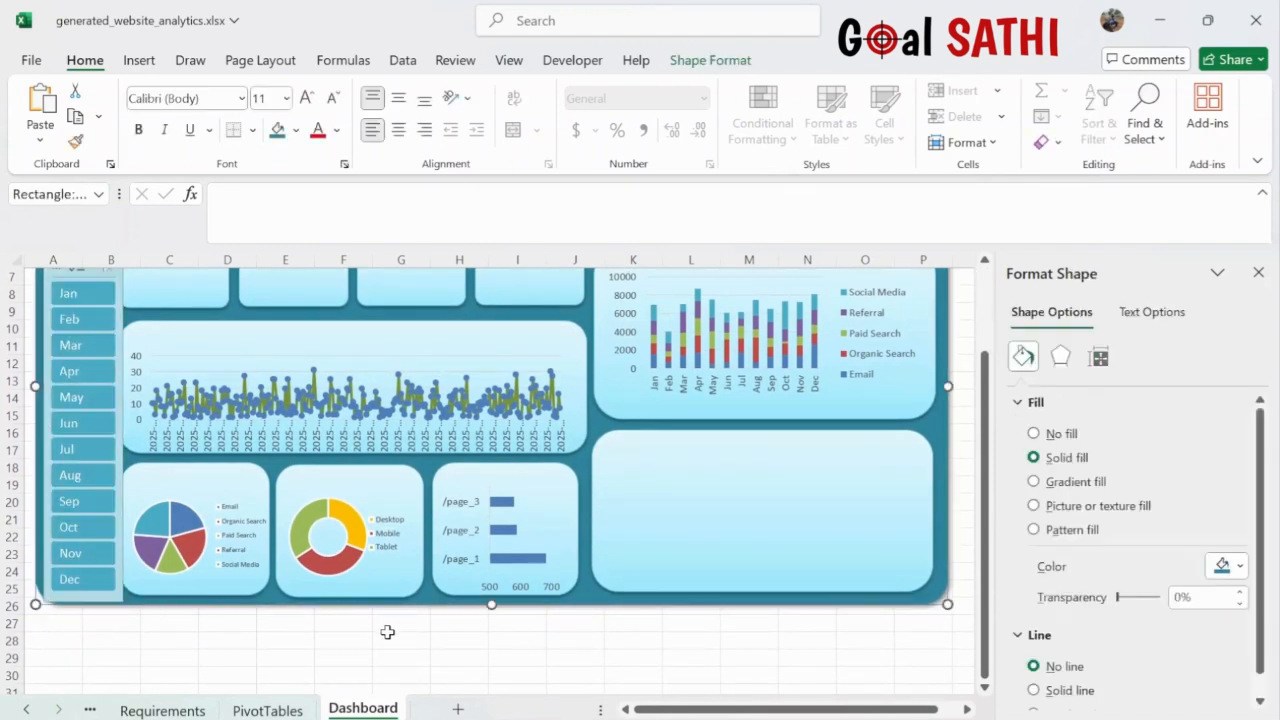
left_click_drag(491, 604, 491, 617)
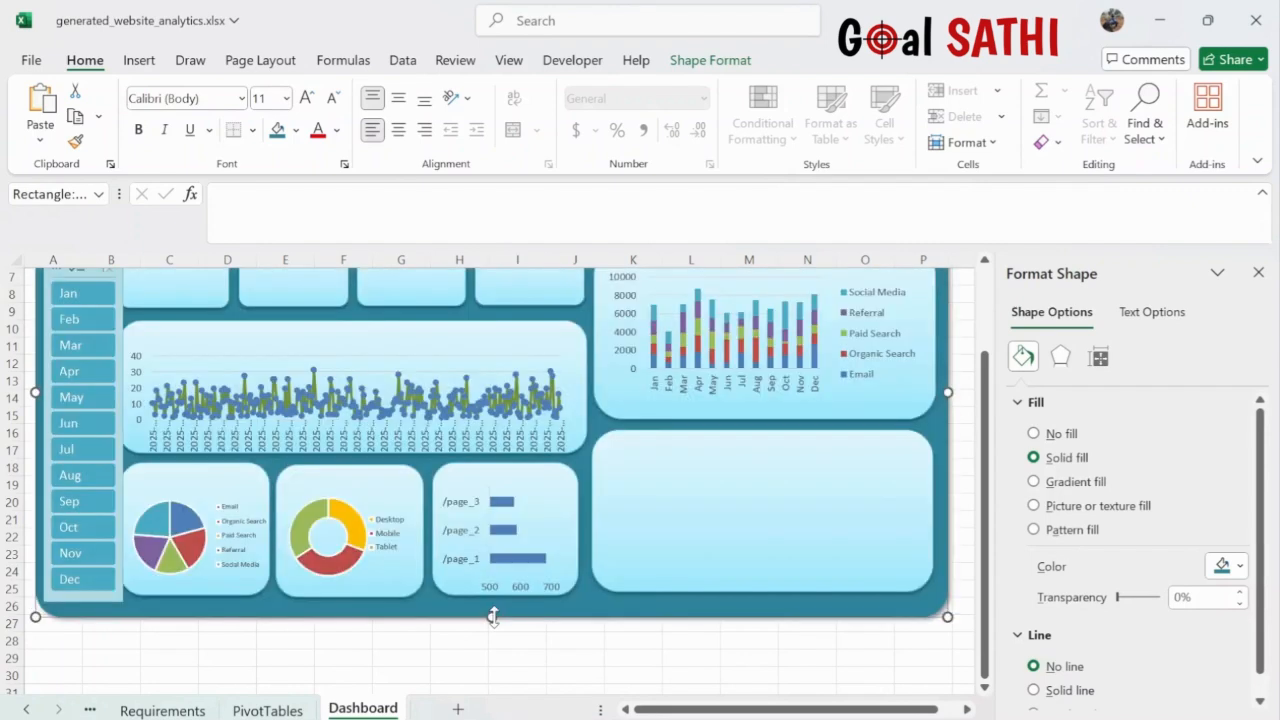
left_click(125, 402)
left_click_drag(121, 427, 115, 427)
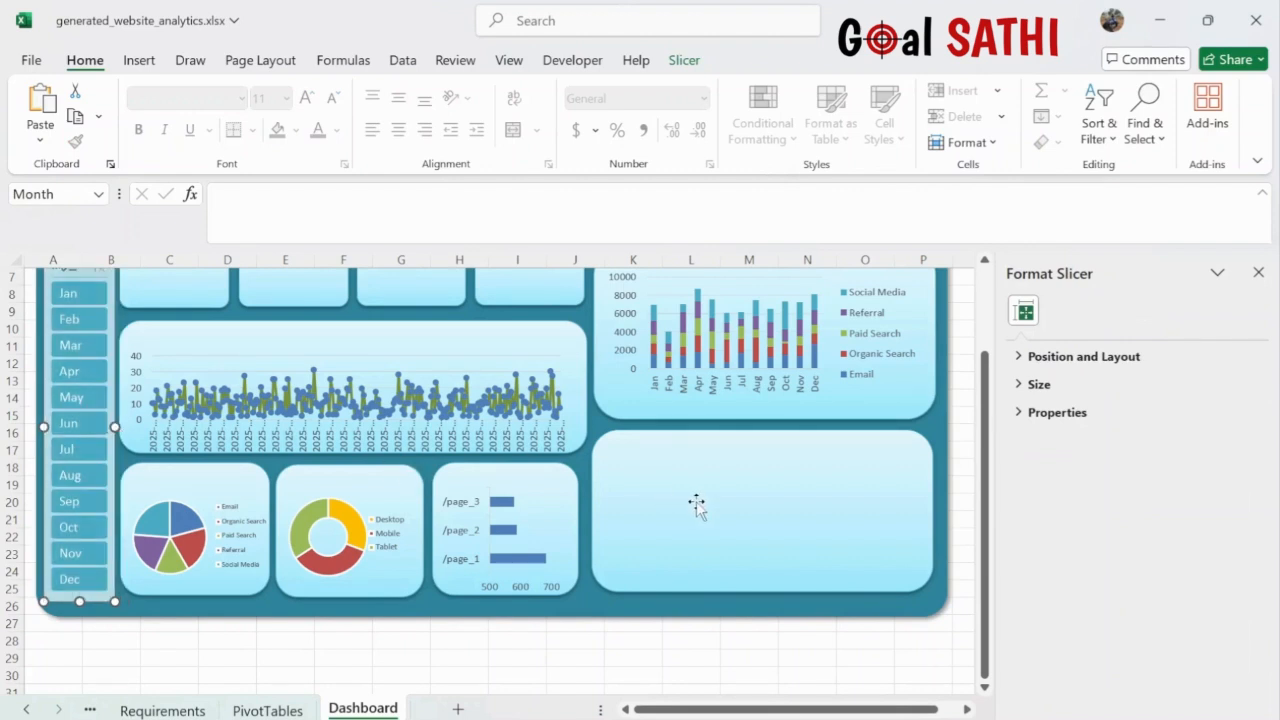
scroll(694, 506, "up", 1)
left_click(960, 358)
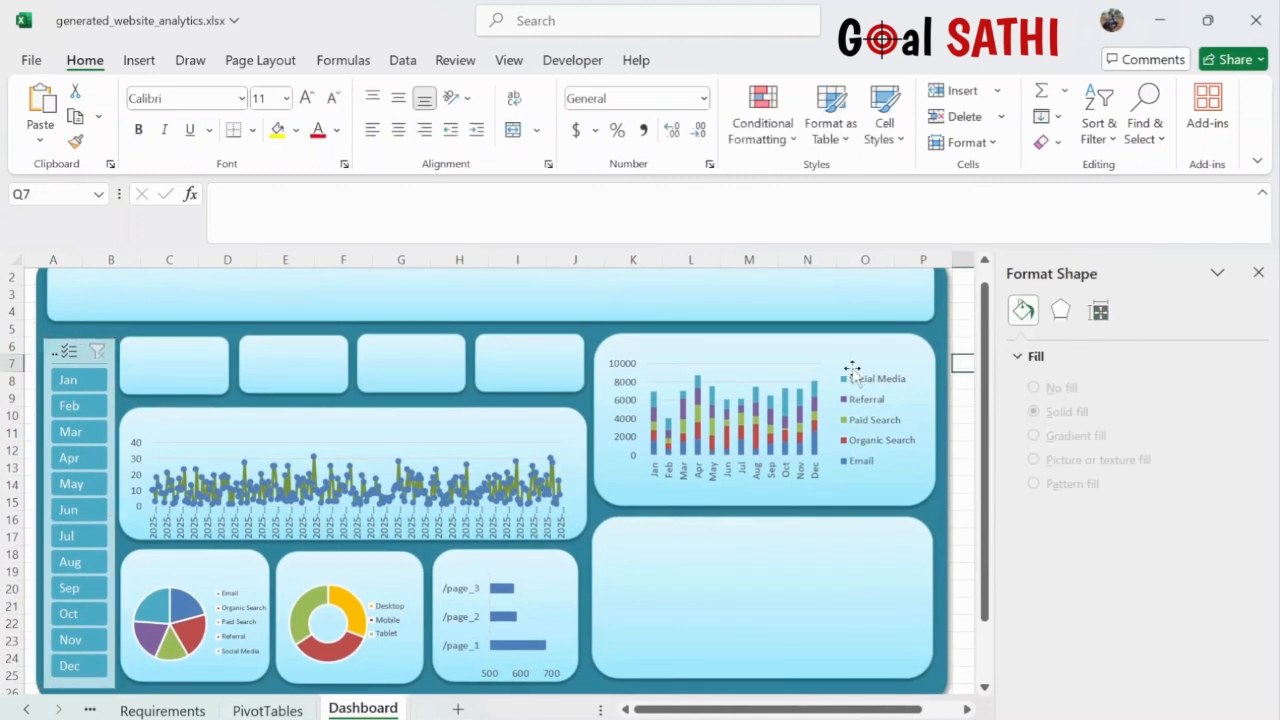
- Move the New User/Returning area chart from PivotTables onto the Dashboard
scroll(851, 370, "up", 1)
scroll(851, 370, "down", 2)
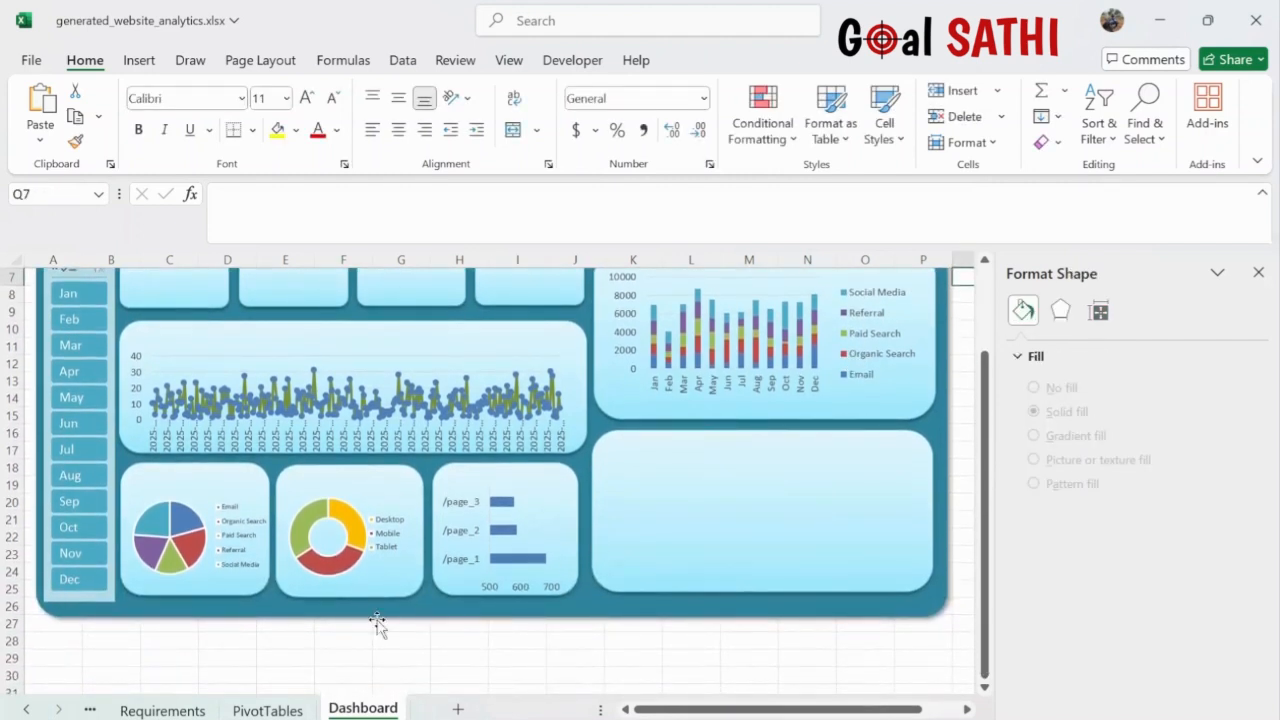
left_click(272, 710)
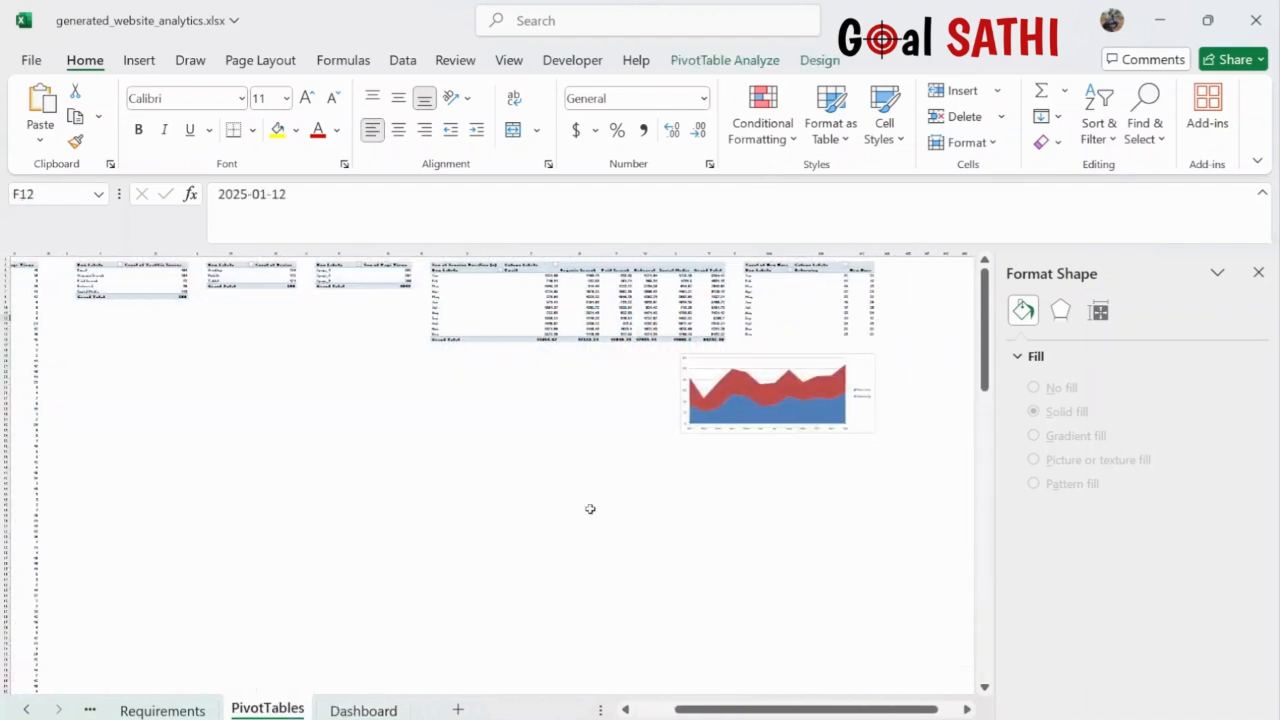
scroll(789, 366, "right", 1)
left_click(837, 368)
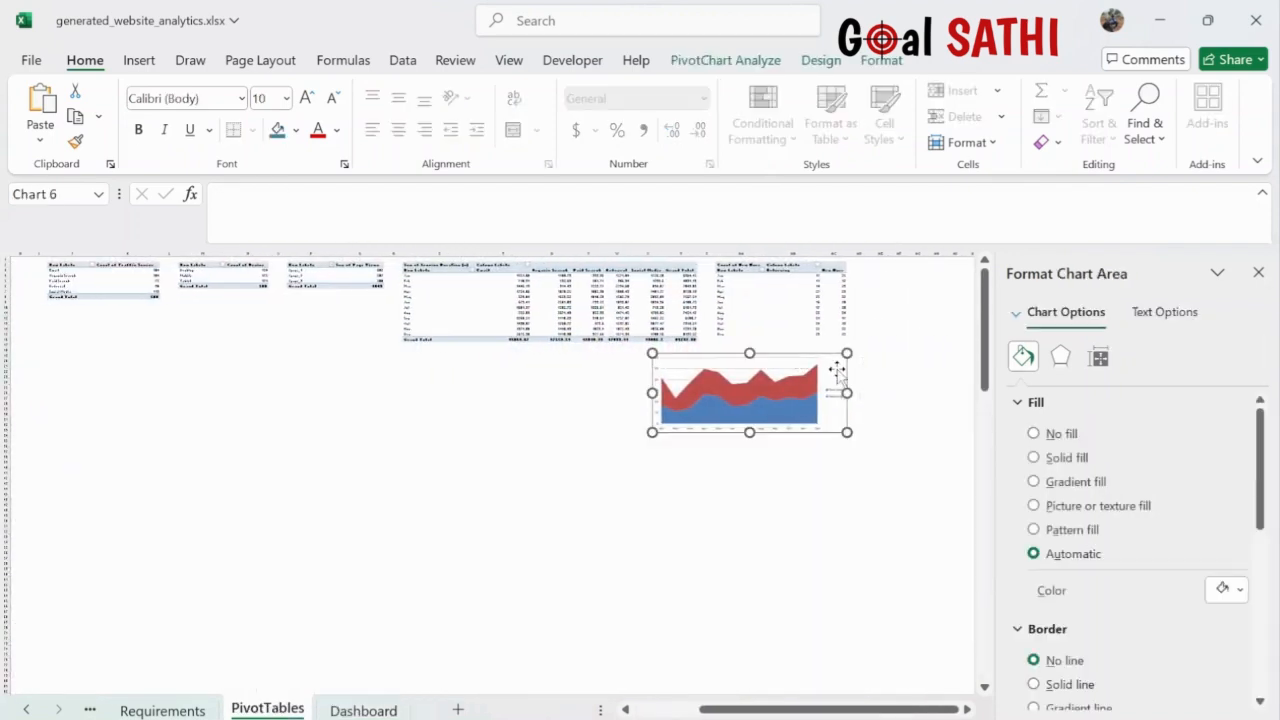
key("ctrl+x")
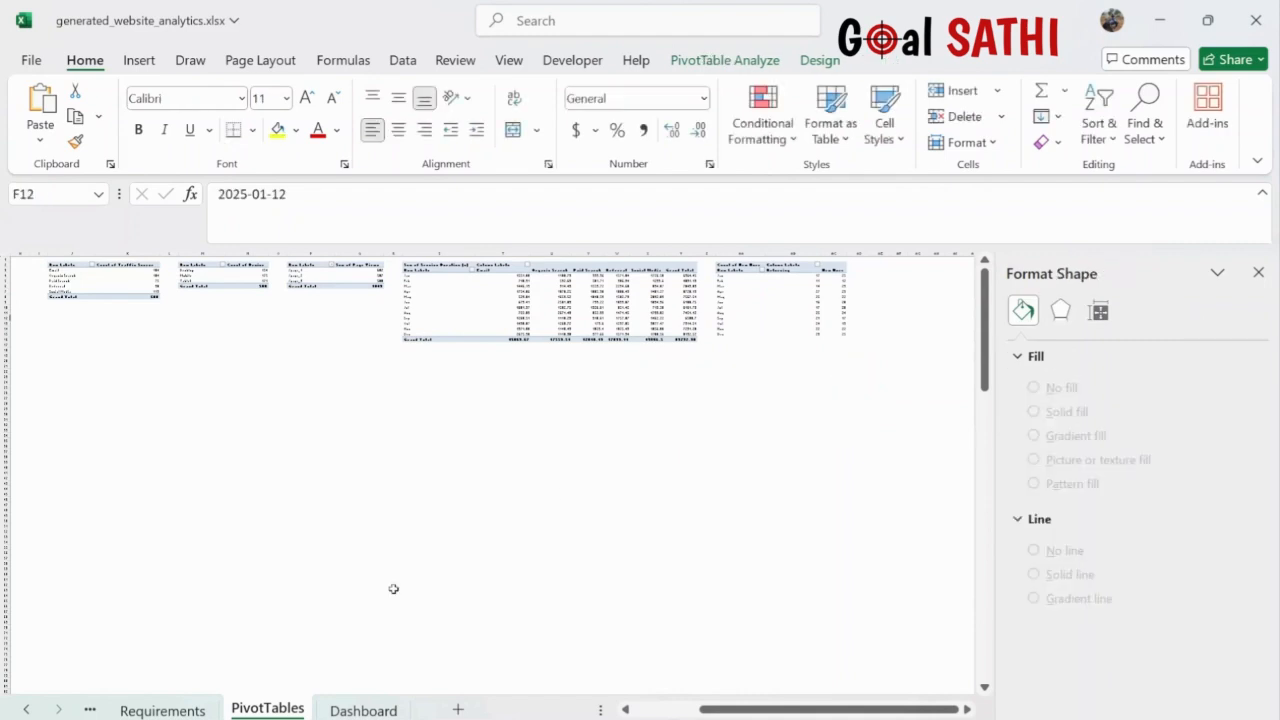
left_click(370, 710)
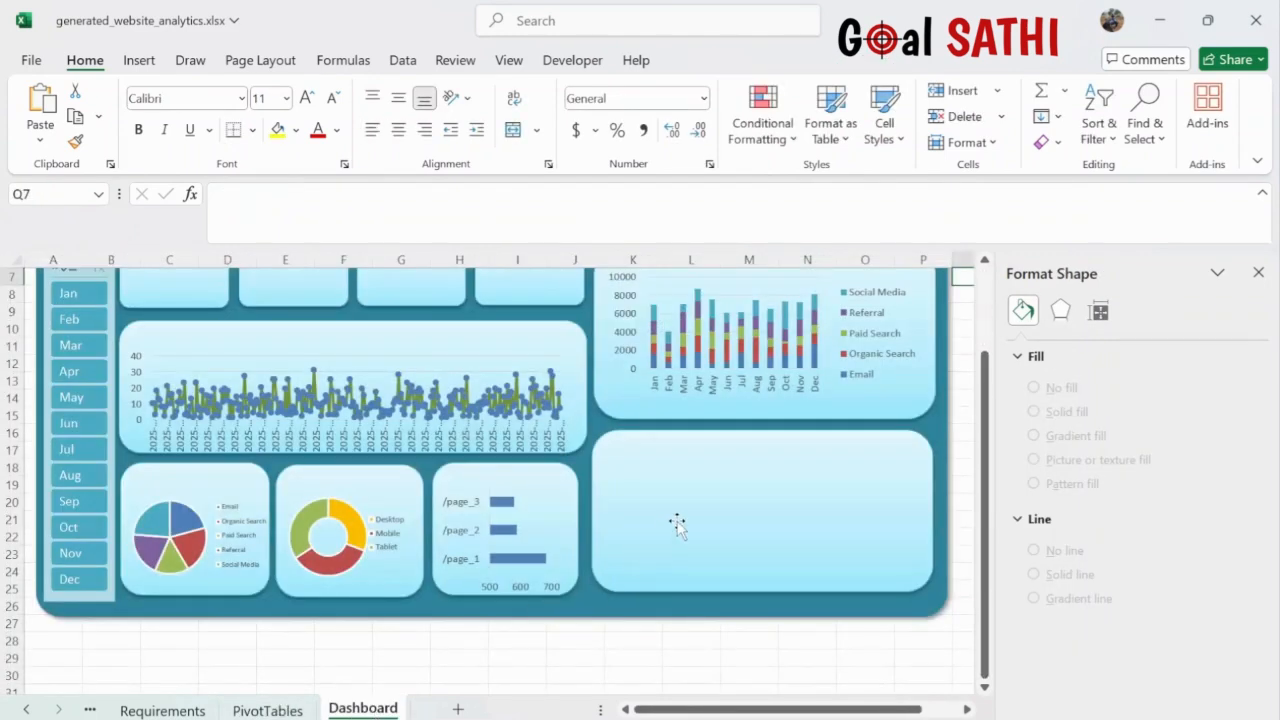
key("ctrl+v")
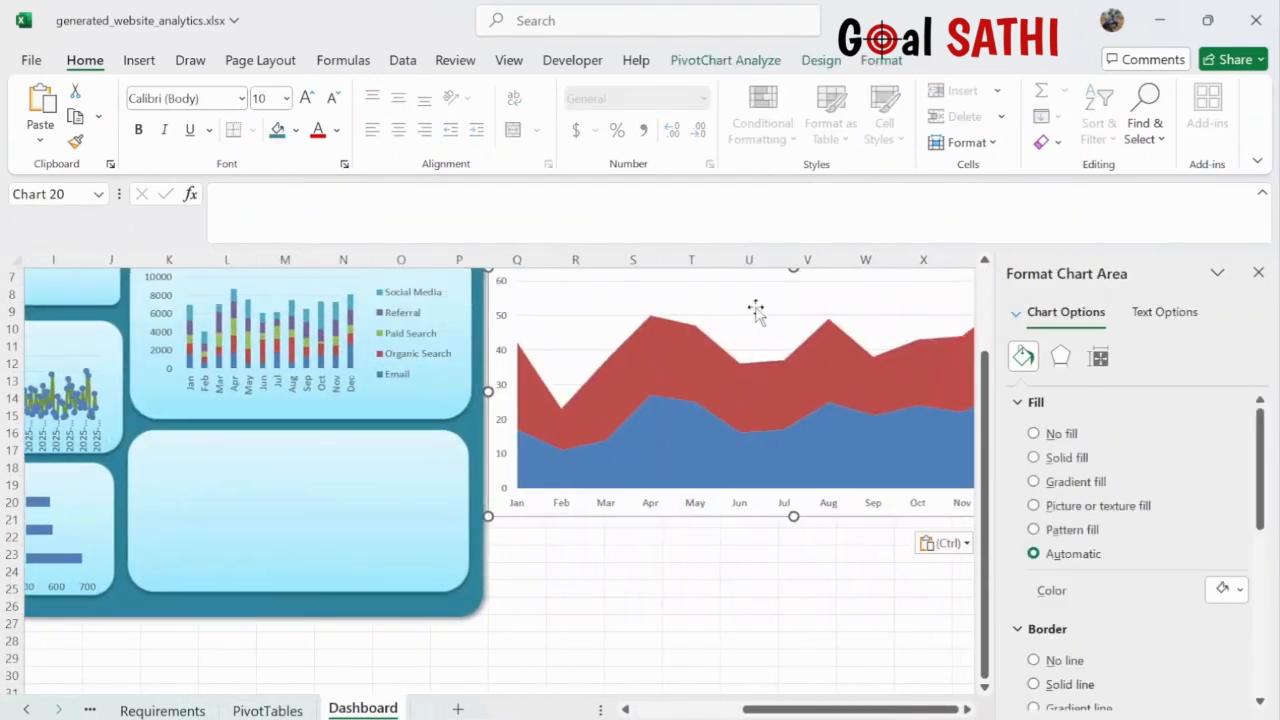
- Shrink and narrow the area chart to fit the empty lower-right card
left_click(612, 336)
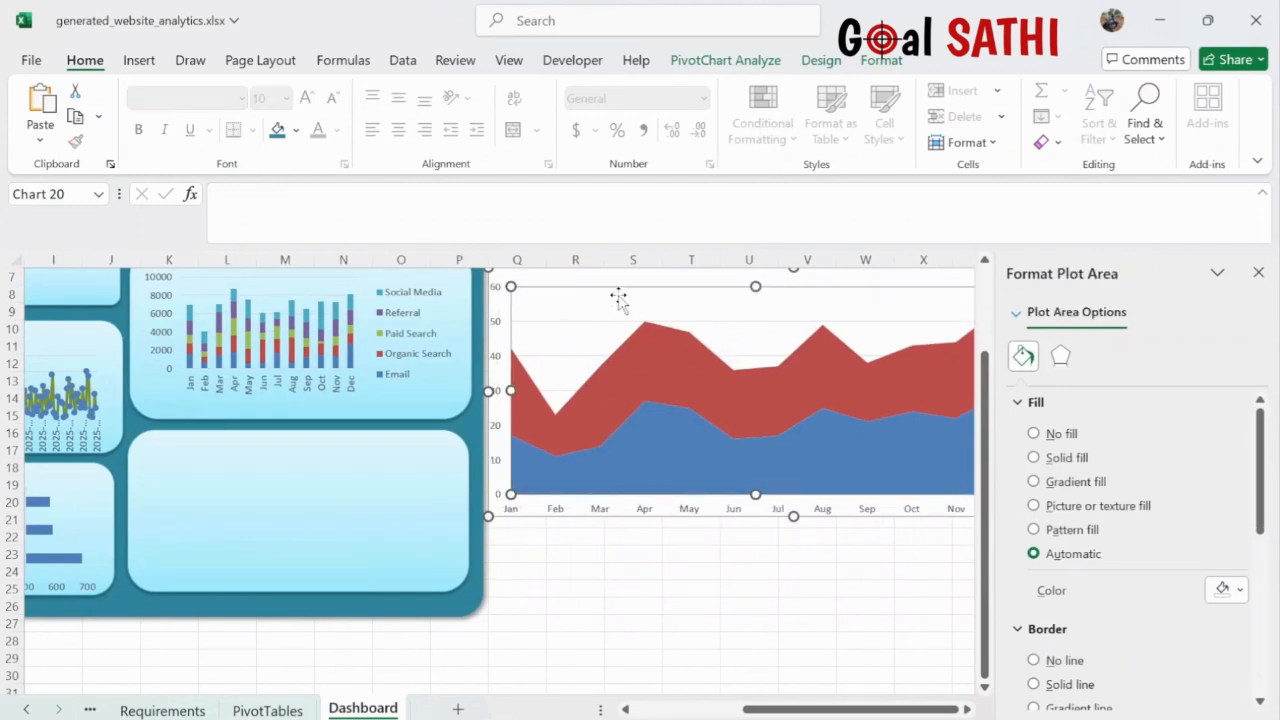
left_click_drag(621, 289, 266, 434)
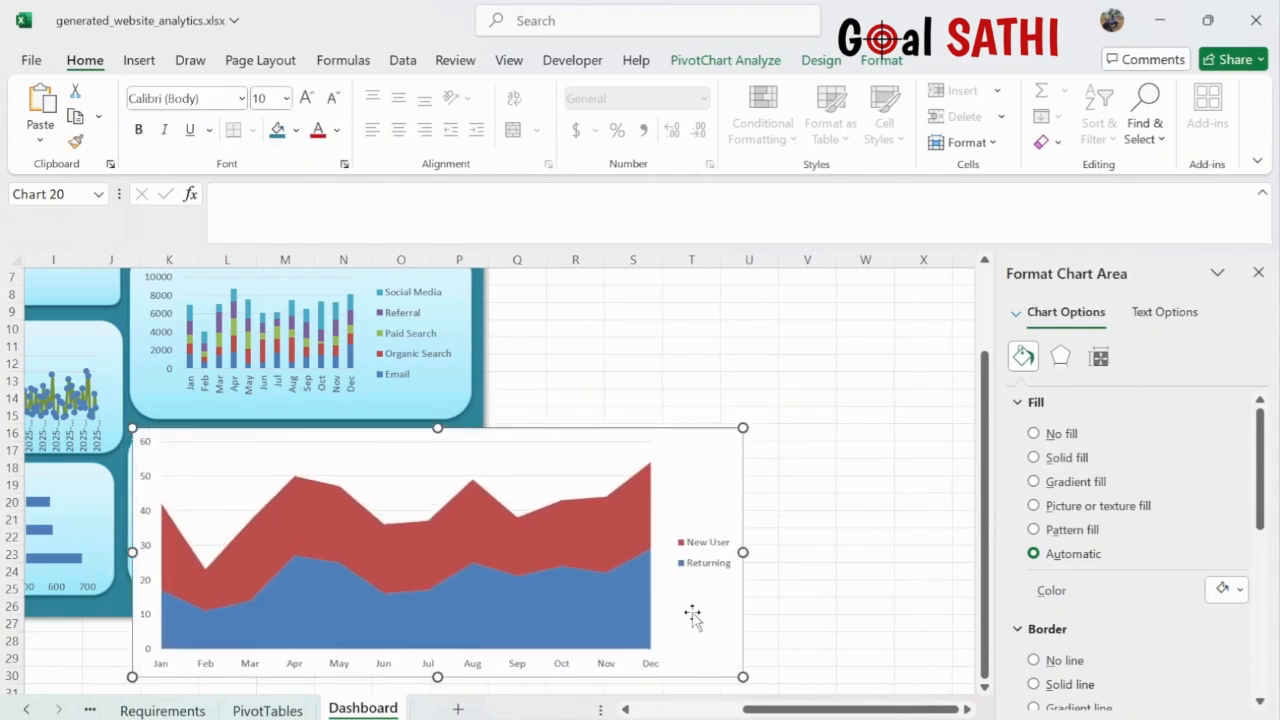
left_click_drag(743, 677, 380, 581)
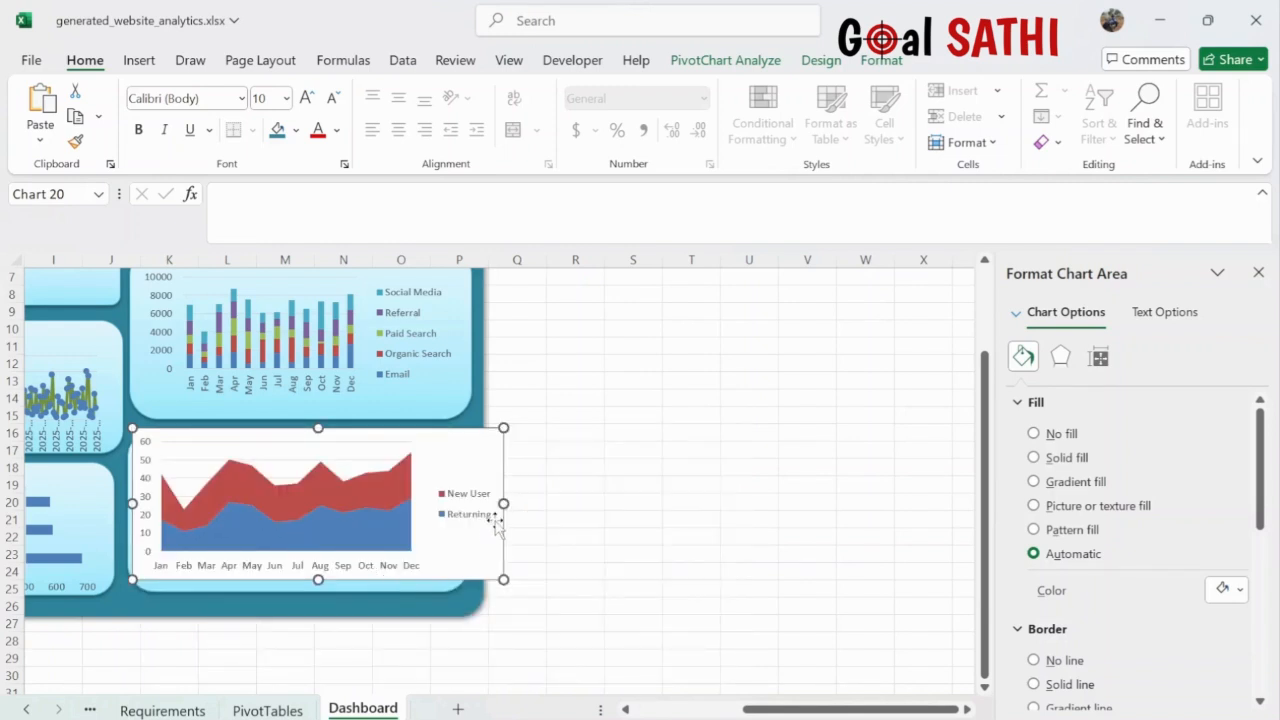
left_click_drag(503, 504, 459, 519)
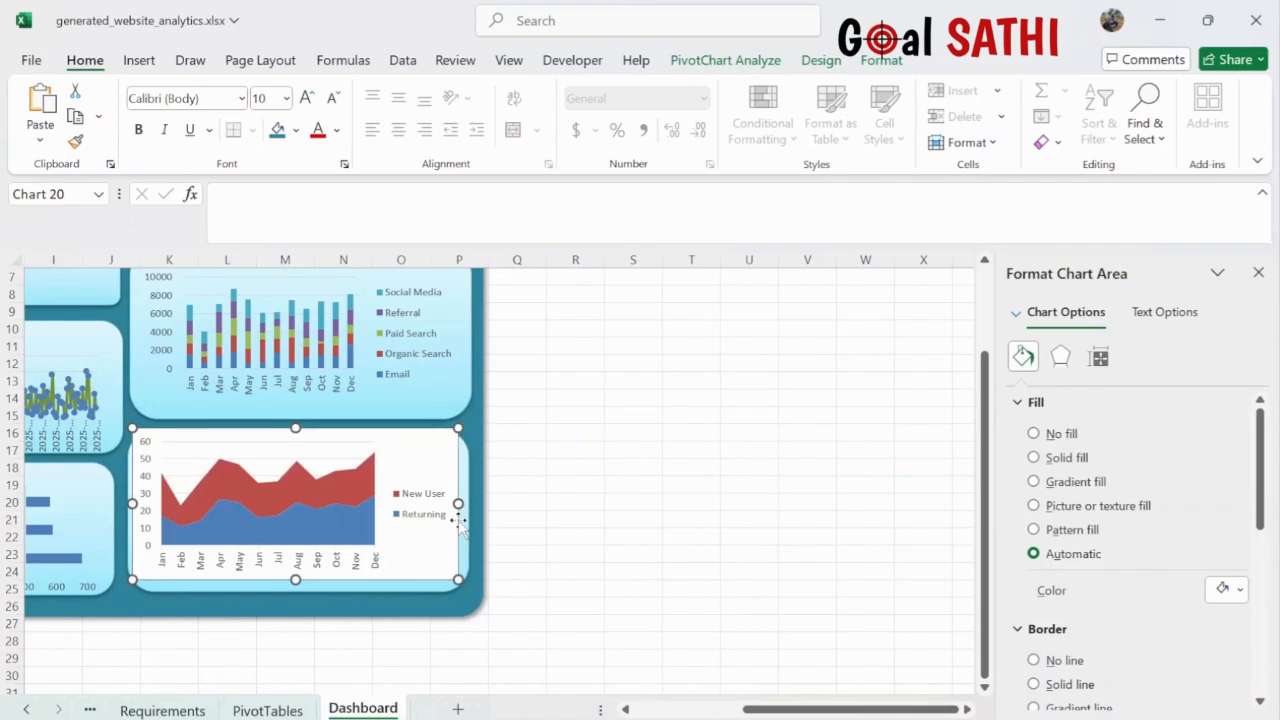
left_click_drag(416, 443, 422, 448)
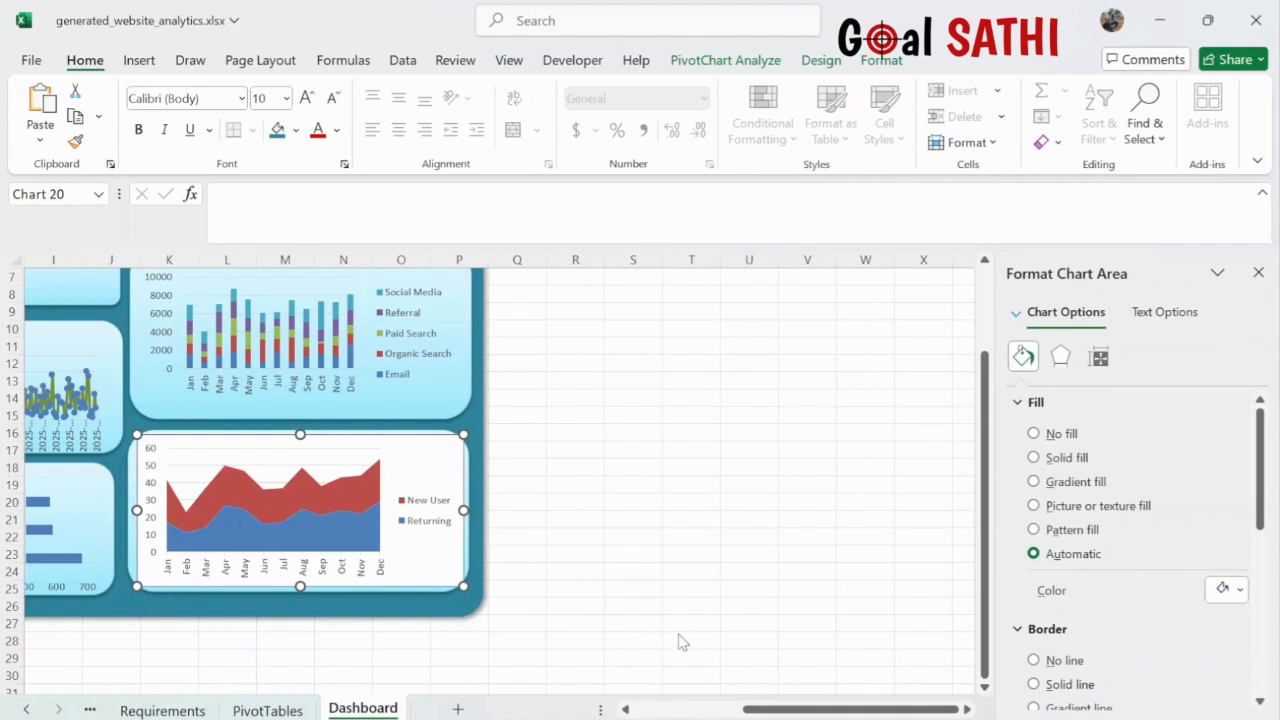
- Put the area chart's legend at the bottom and set No fill and No line
left_click(700, 706)
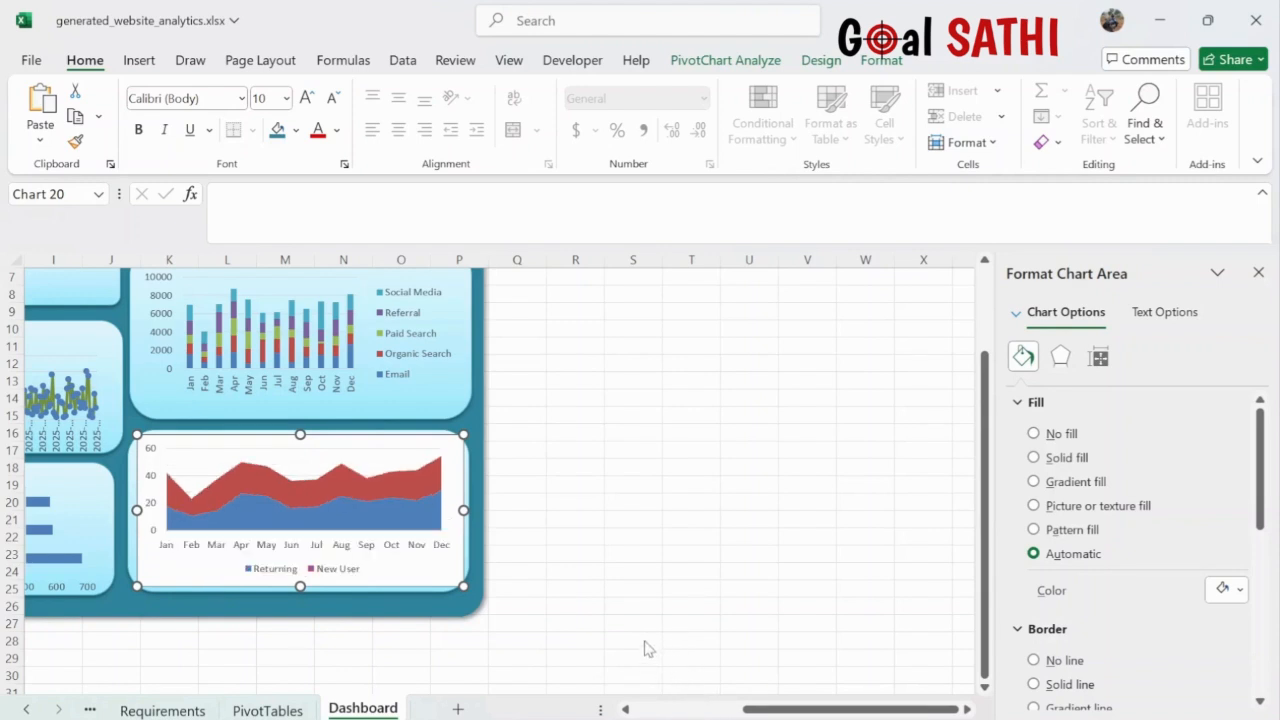
scroll(450, 365, "up", 1)
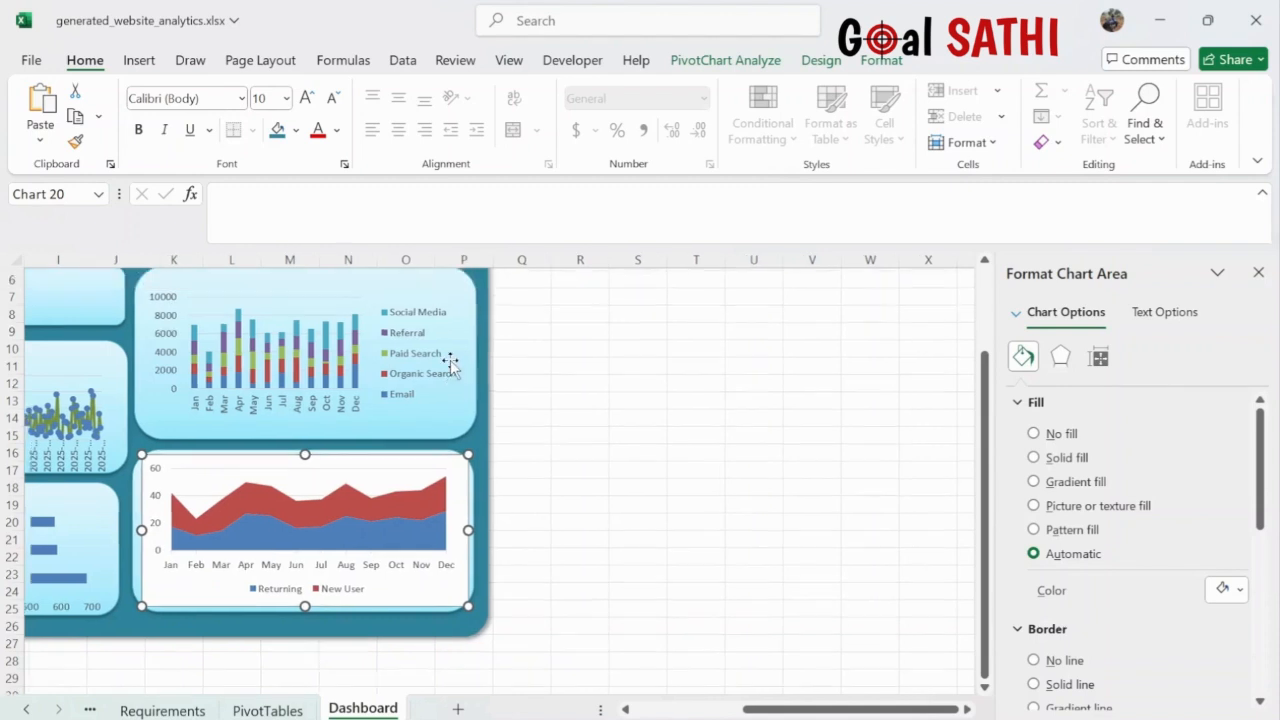
scroll(450, 365, "up", 1)
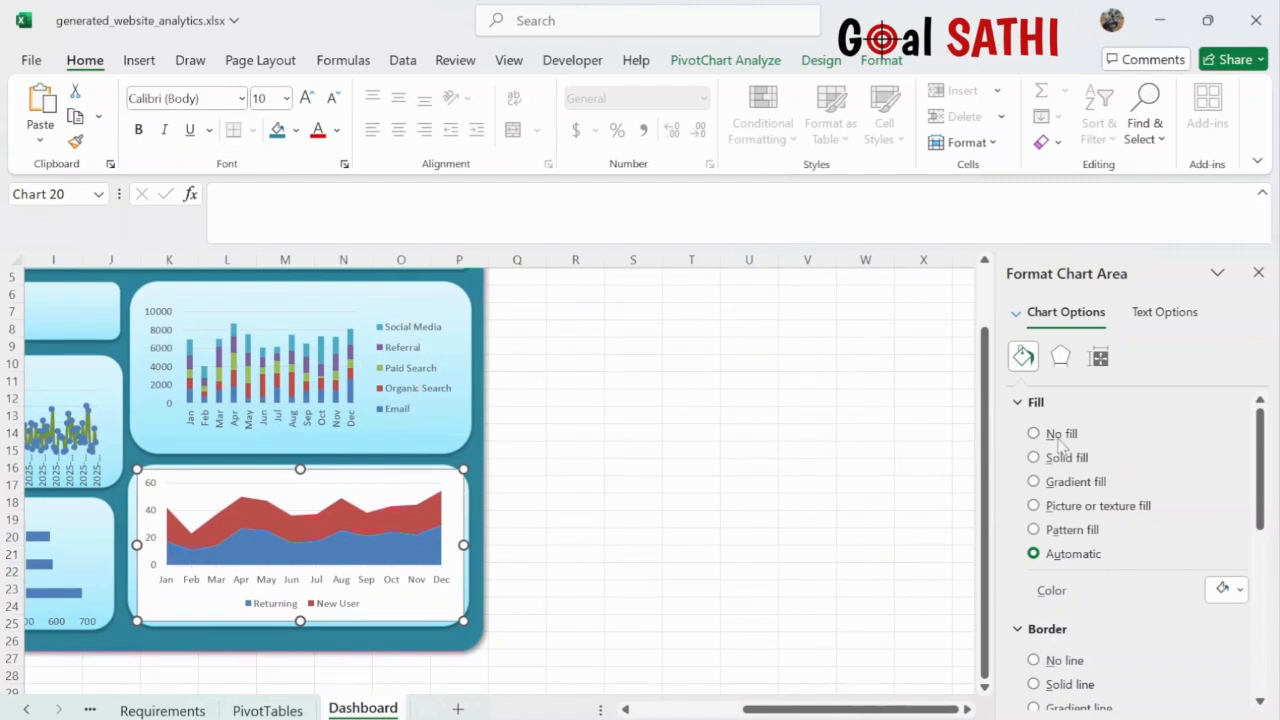
left_click(1034, 434)
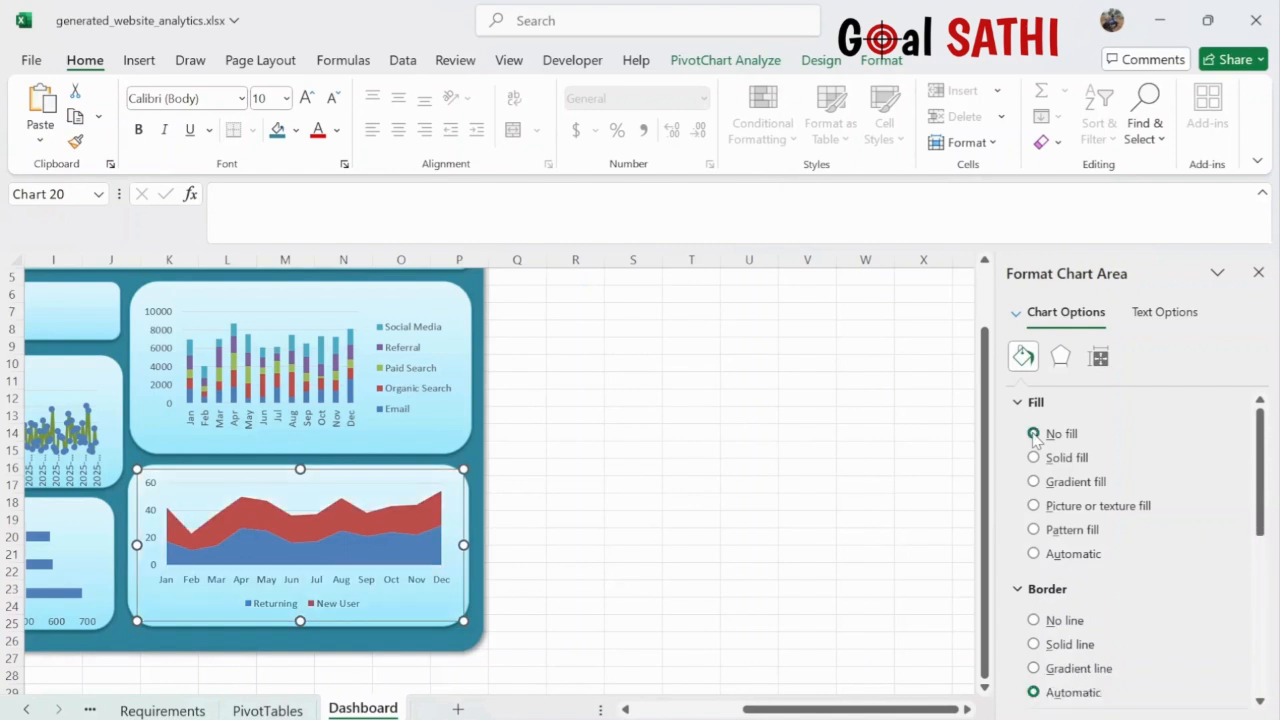
left_click(1034, 621)
left_click(602, 576)
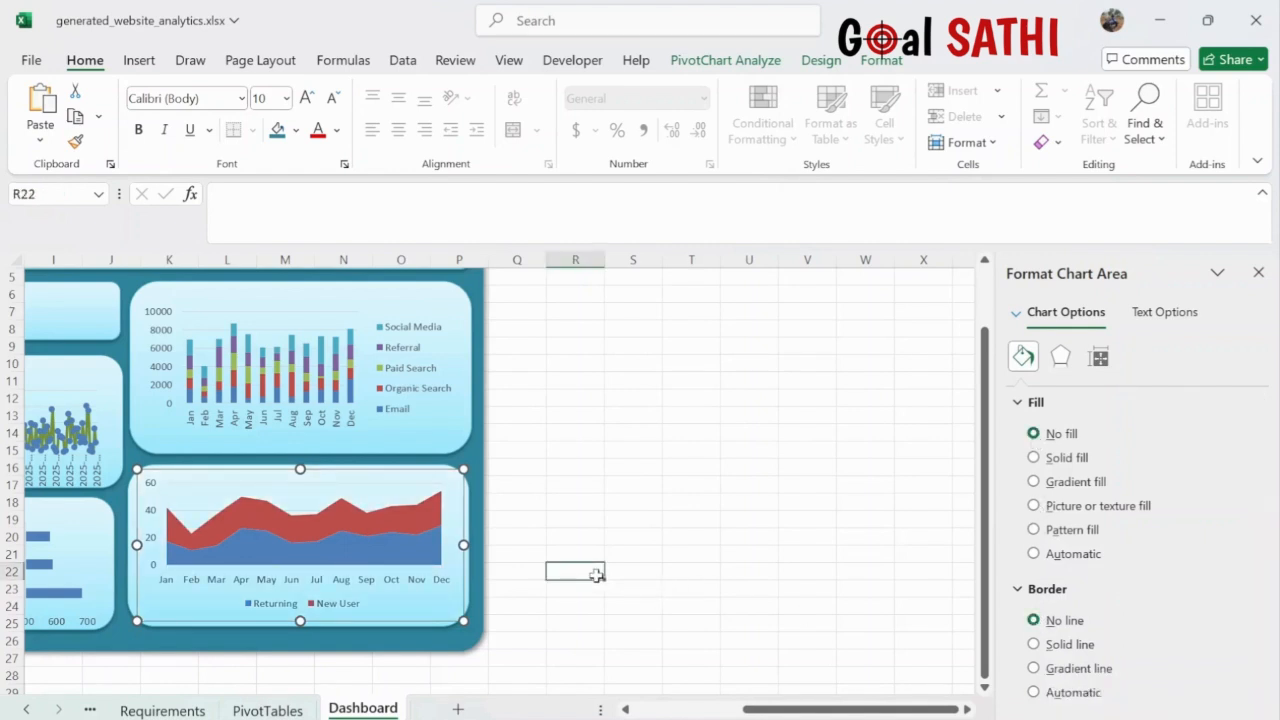
scroll(602, 576, "down", 3, "ctrl")
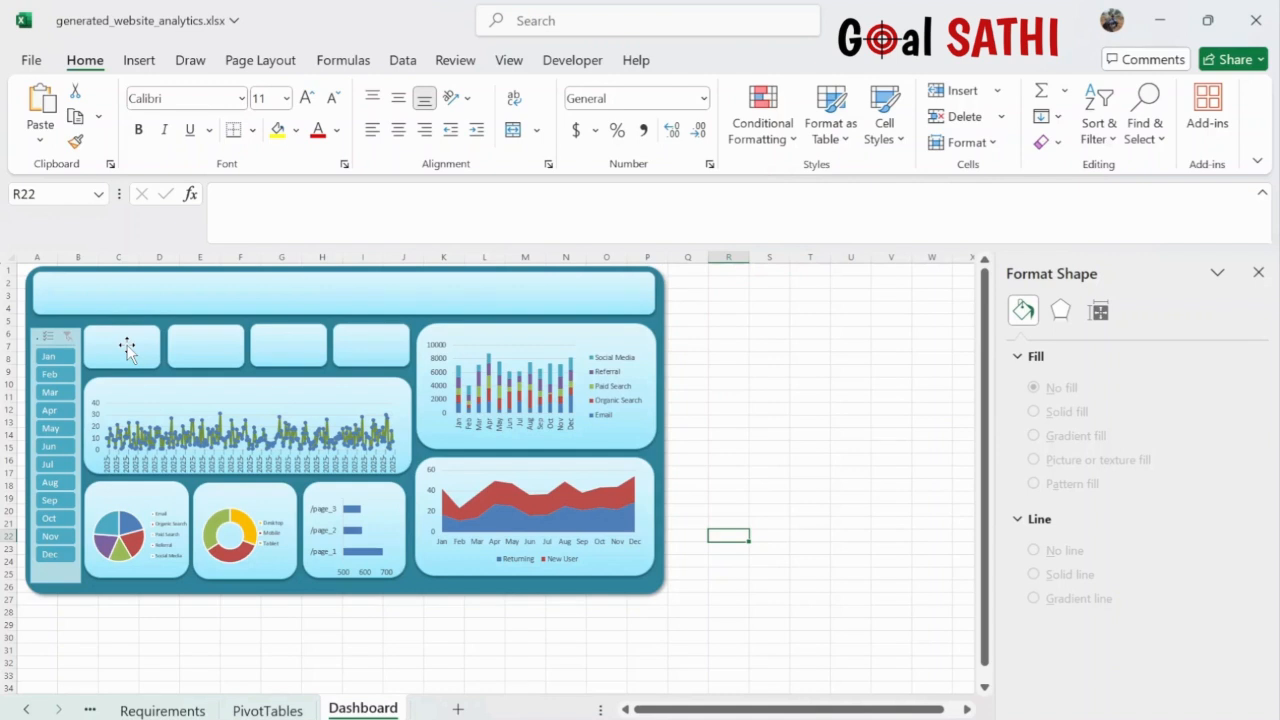
- Draw a text box in the first KPI card and link it to the Page Views pivot total
left_click(141, 62)
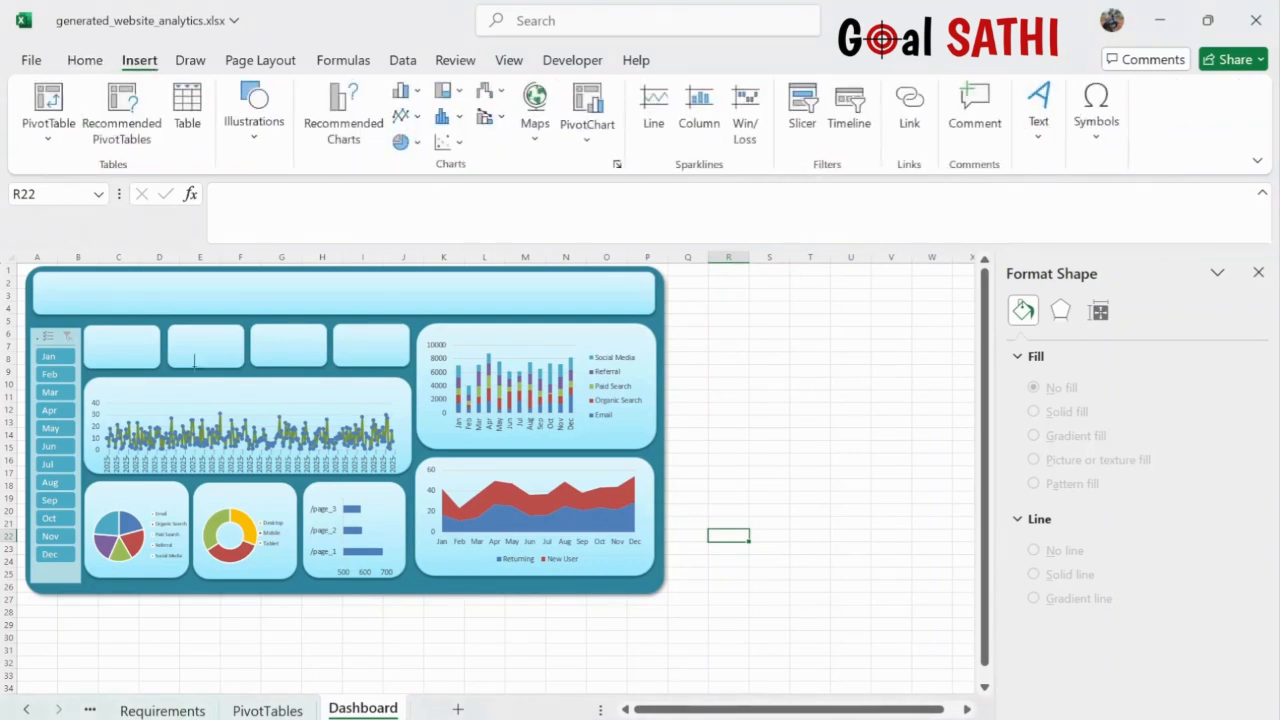
left_click_drag(94, 361, 158, 373)
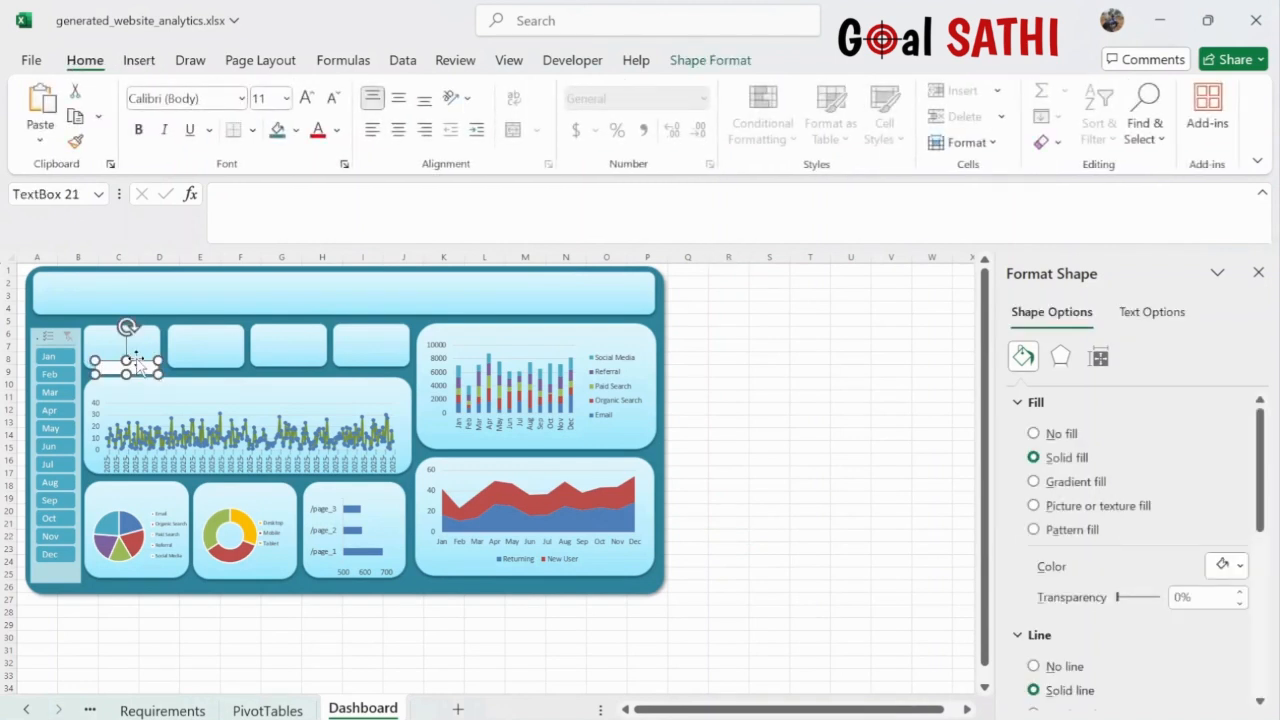
left_click_drag(136, 360, 133, 355)
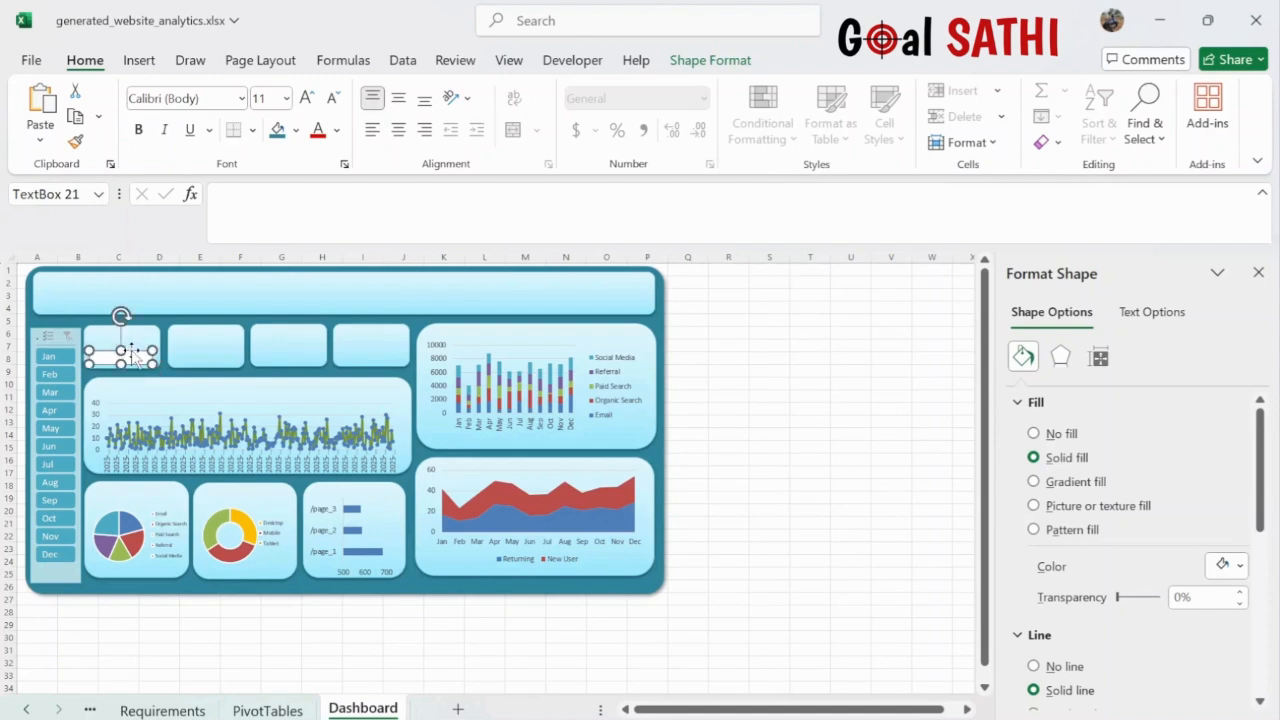
left_click(251, 200)
type("=")
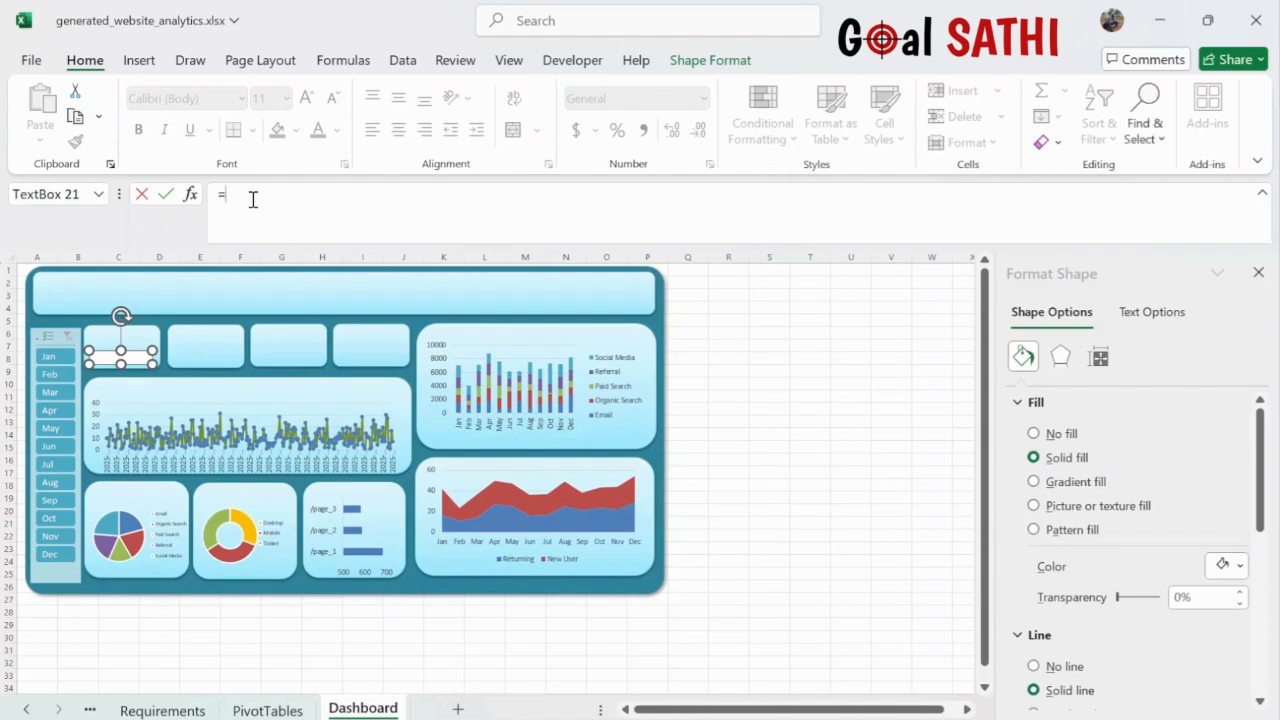
left_click(267, 708)
scroll(234, 460, "left", 5)
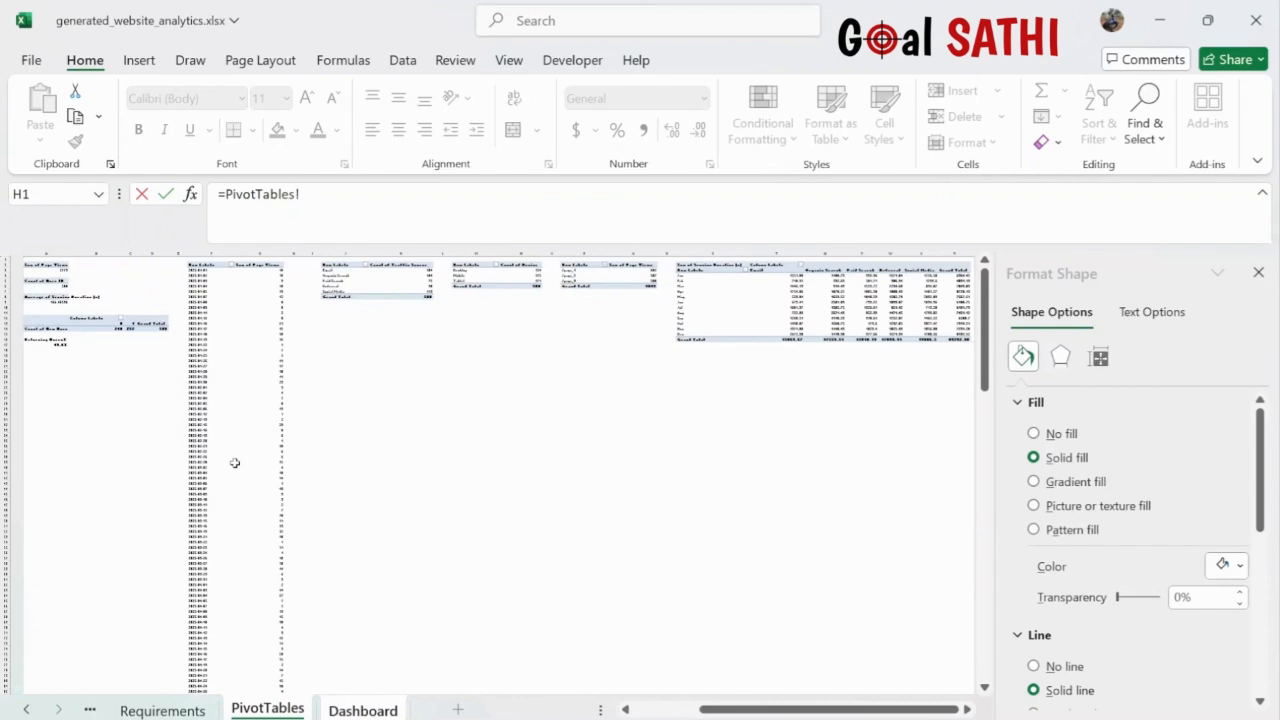
left_click(44, 268)
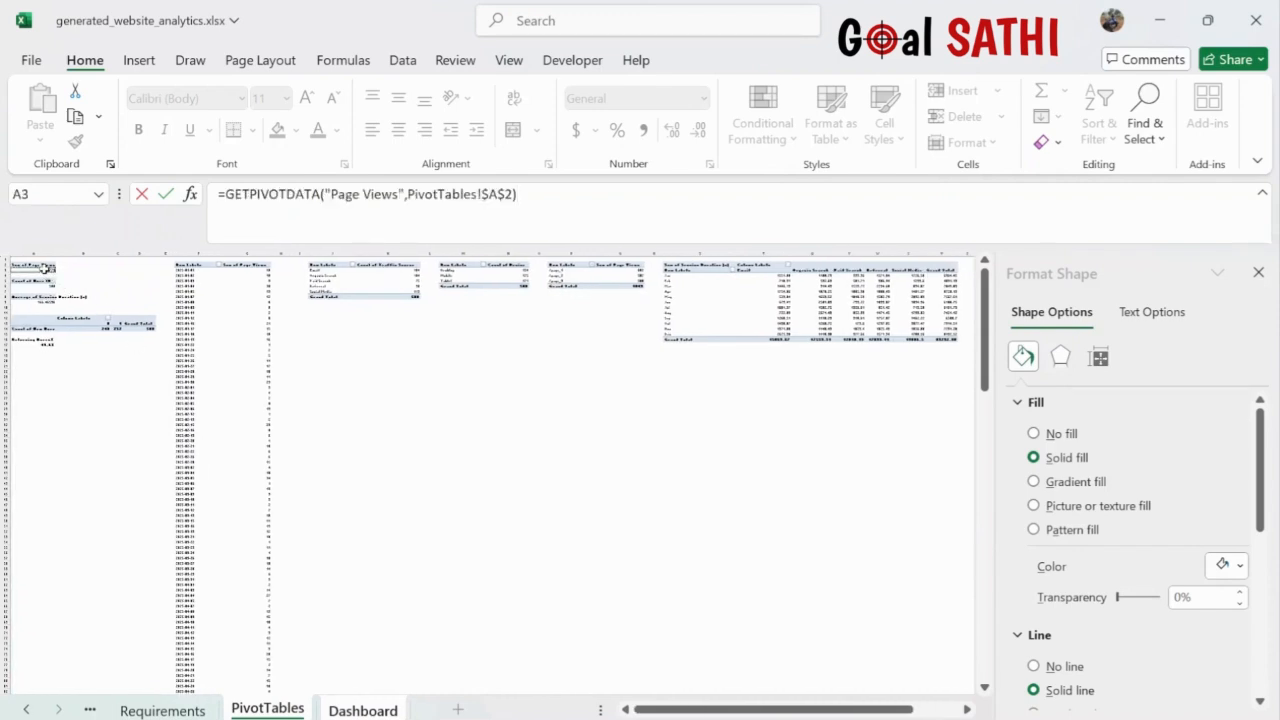
key("Return")
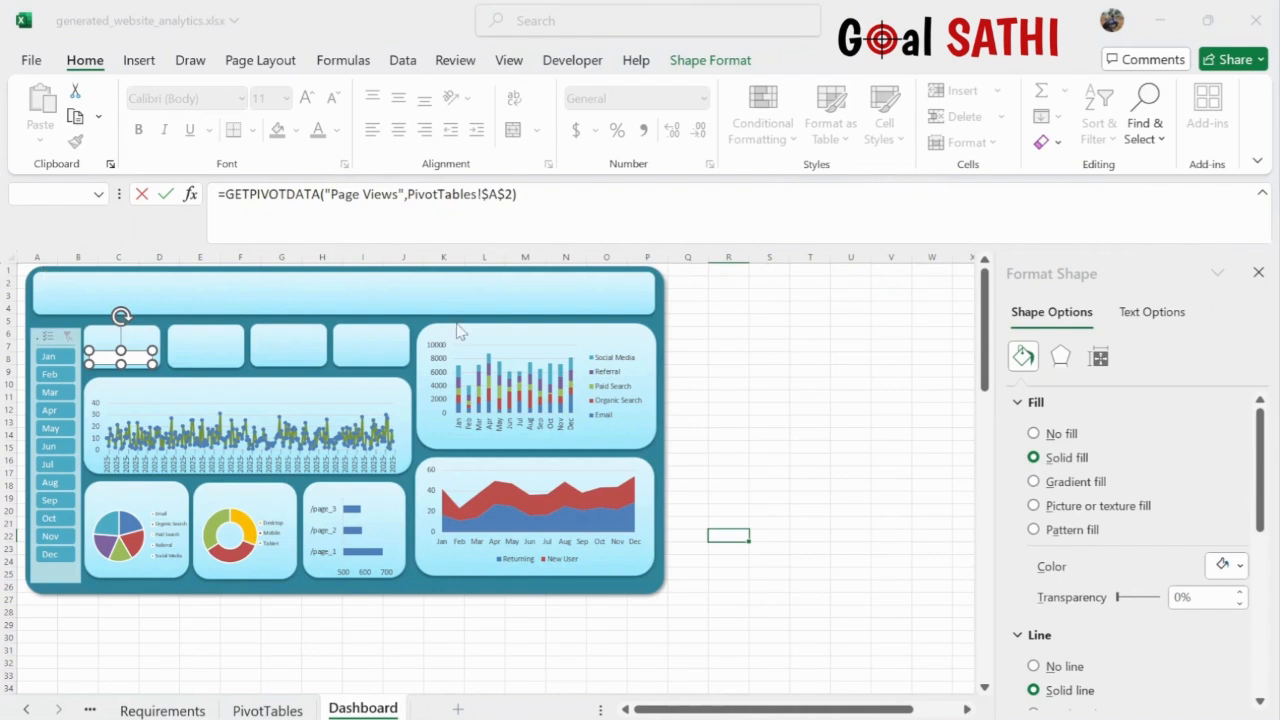
- Dismiss the formula errors and erase the GETPIVOTDATA formula from the text box
left_click(657, 443)
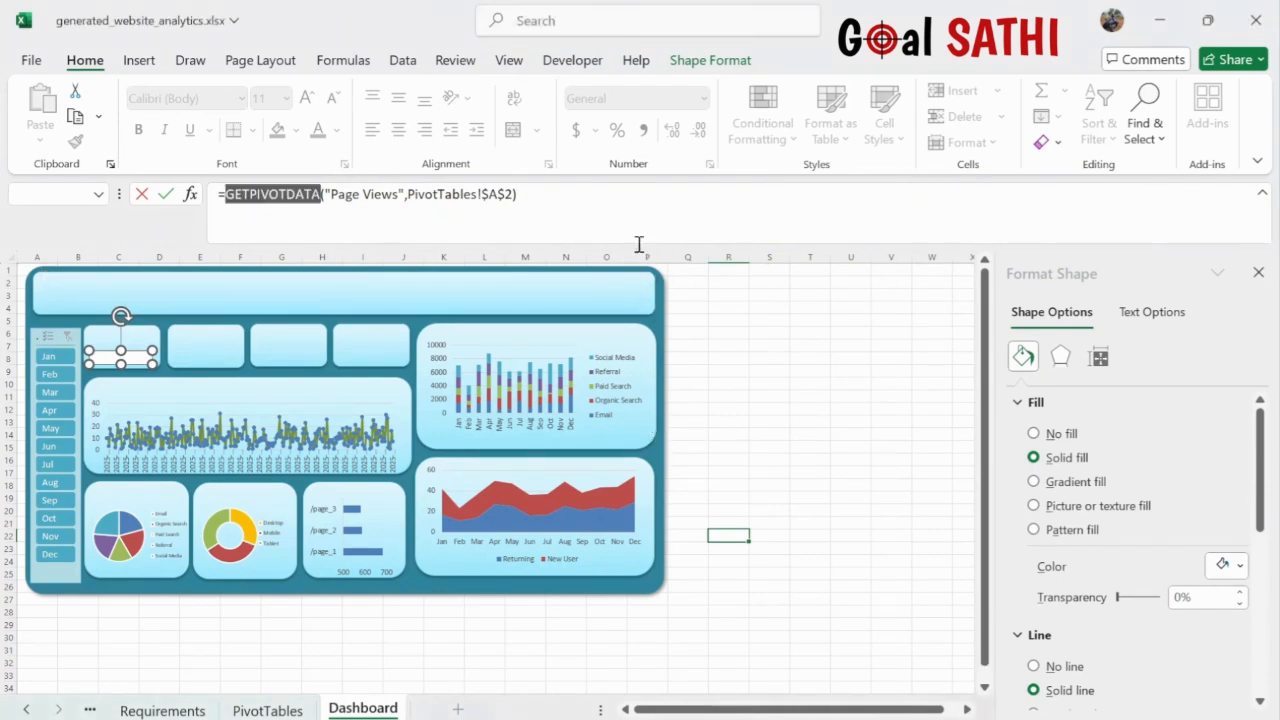
left_click(631, 189)
key("Return")
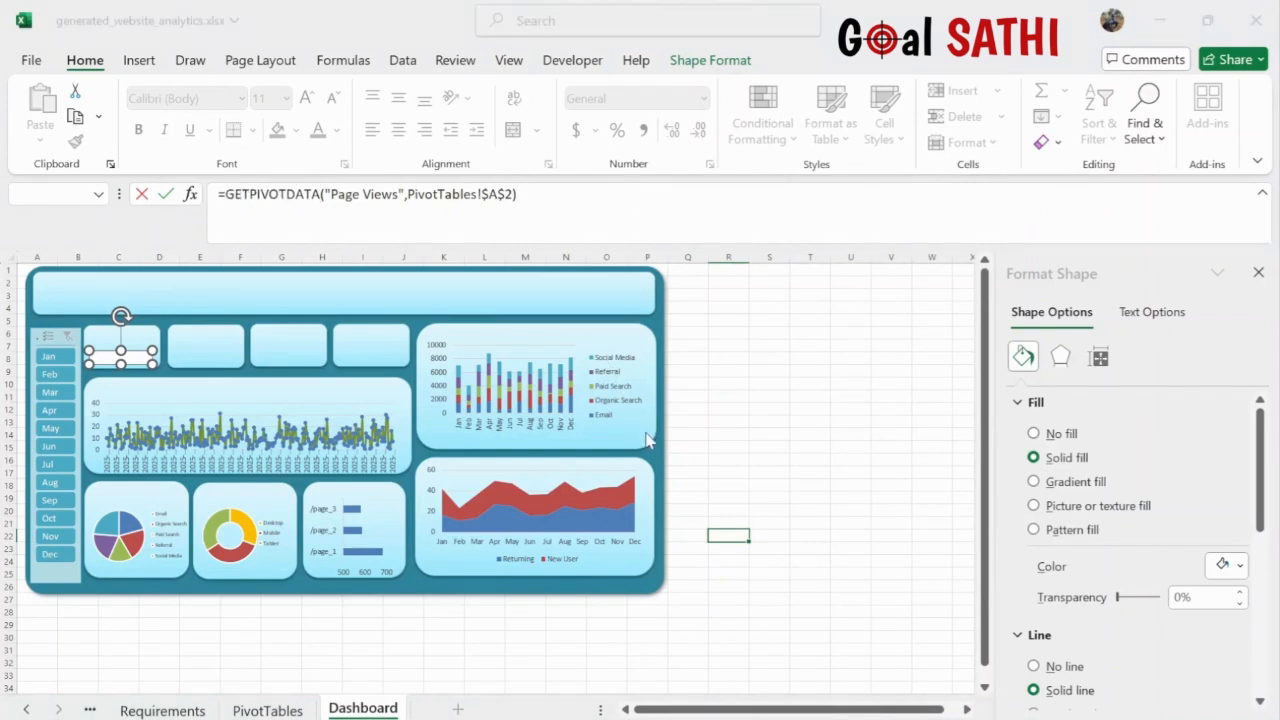
key("Return")
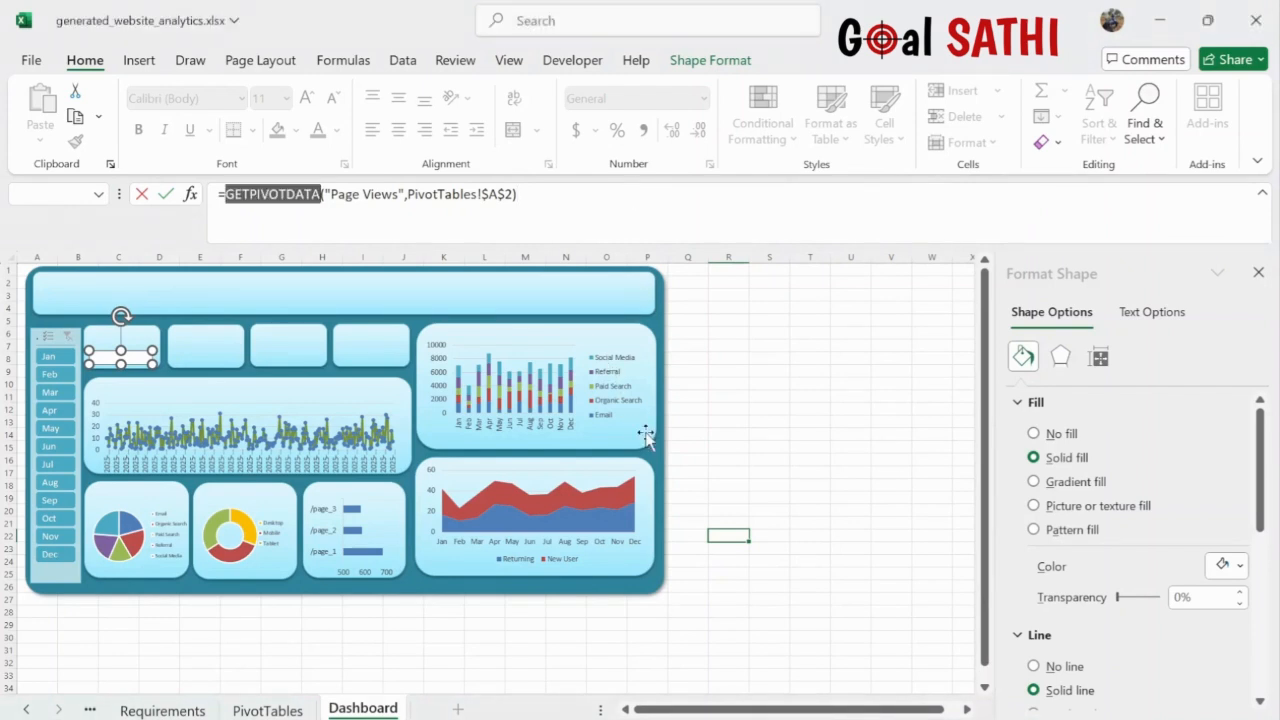
left_click(139, 357)
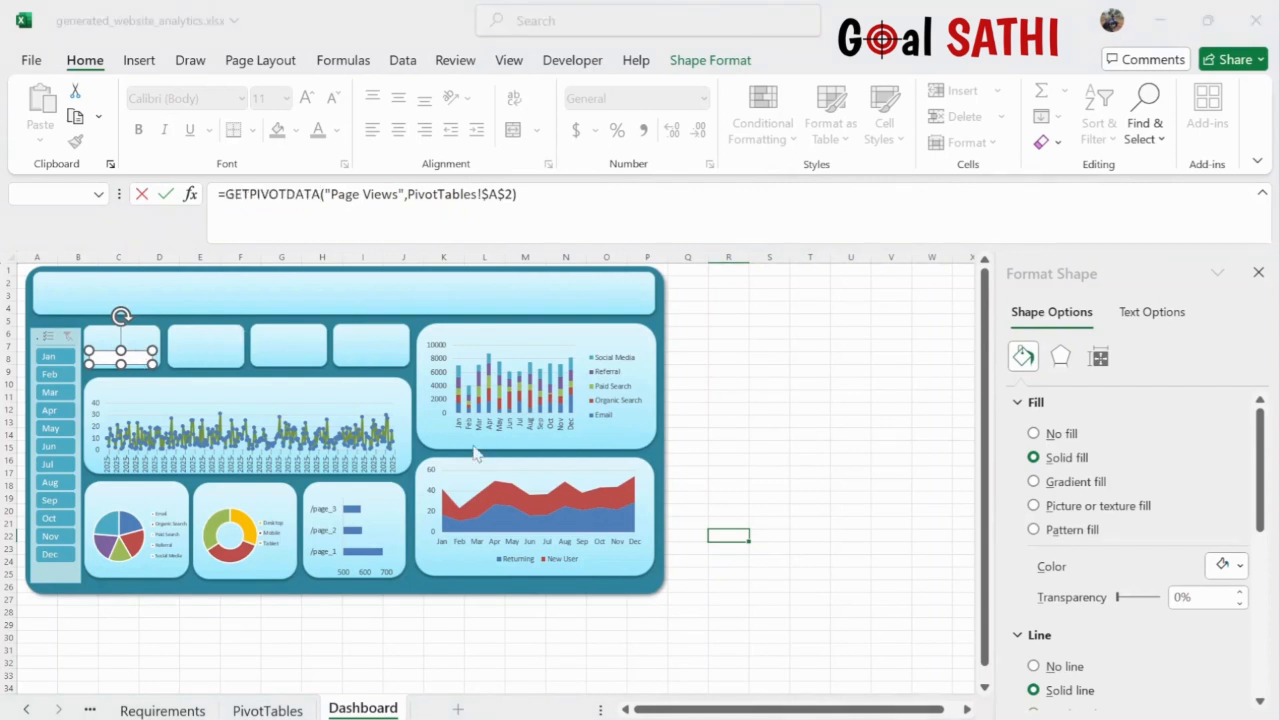
left_click(668, 442)
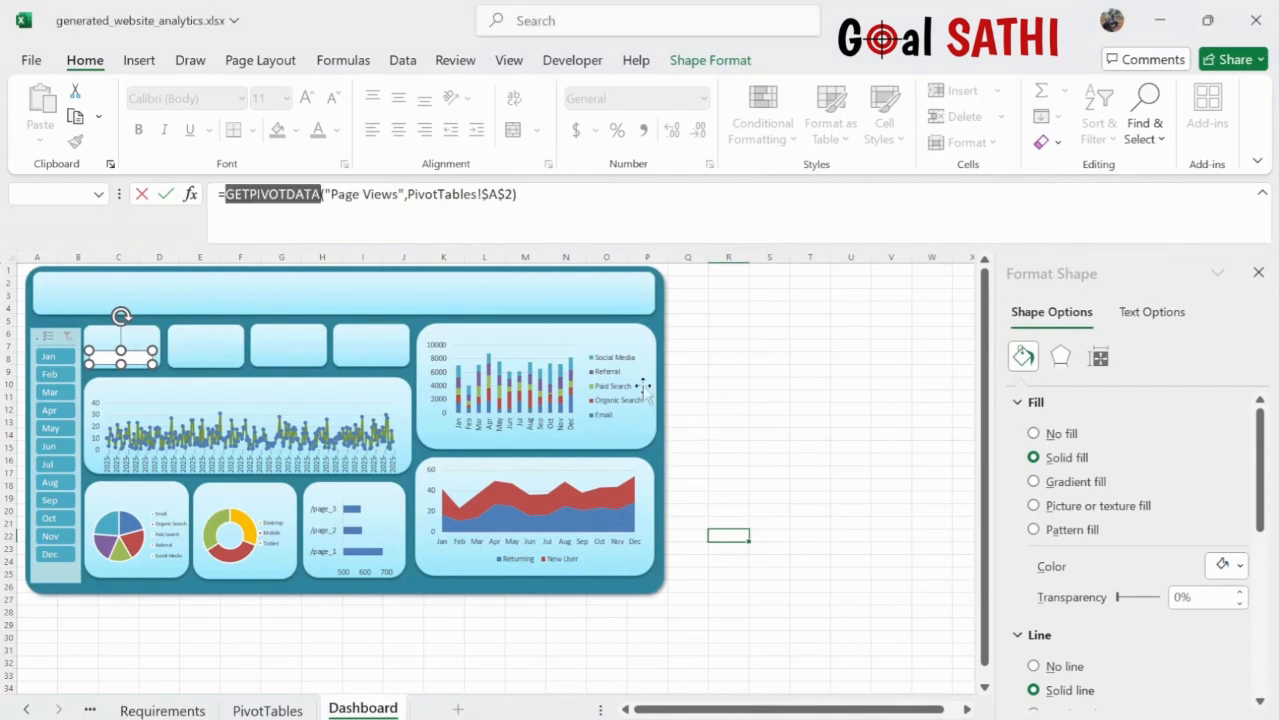
left_click(579, 206)
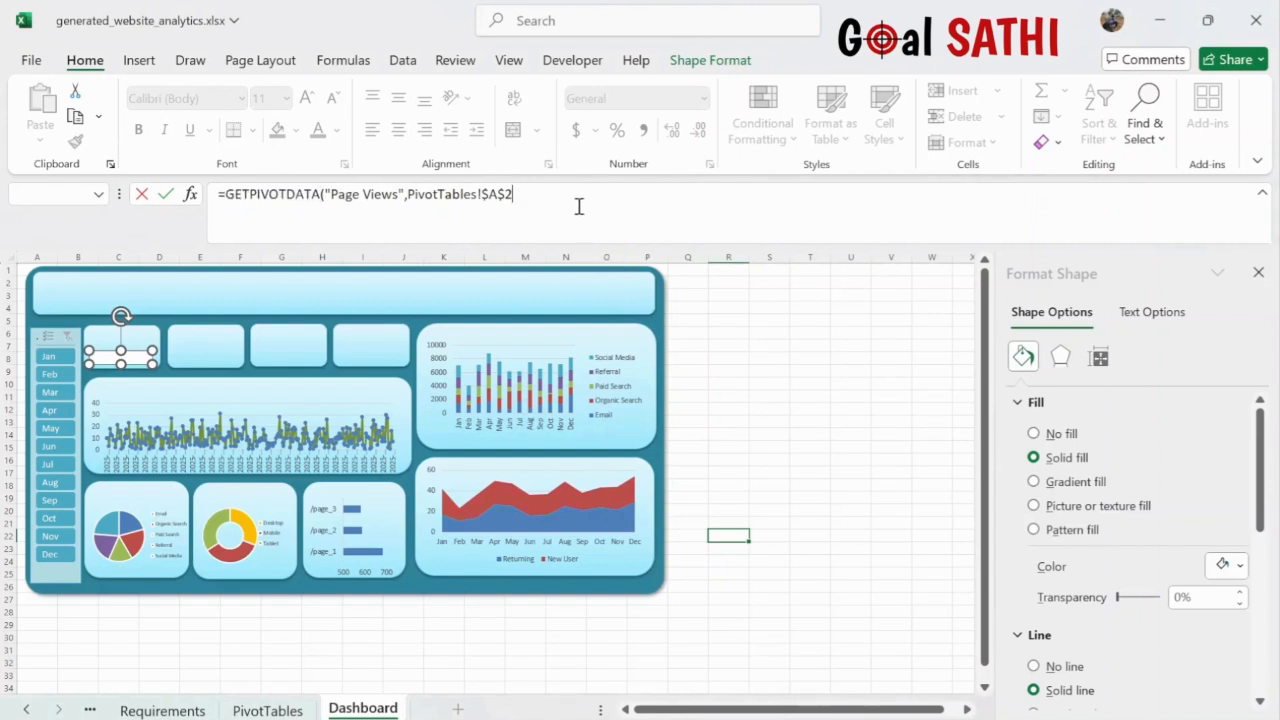
key("BackSpace")
key("BackSpace")
key("BackSpace")
key("BackSpace")
key("BackSpace")
key("BackSpace")
key("BackSpace")
key("BackSpace")
key("BackSpace")
key("BackSpace")
key("BackSpace")
key("BackSpace")
key("BackSpace")
key("BackSpace")
key("BackSpace")
key("BackSpace")
key("BackSpace")
key("BackSpace")
key("BackSpace")
key("BackSpace")
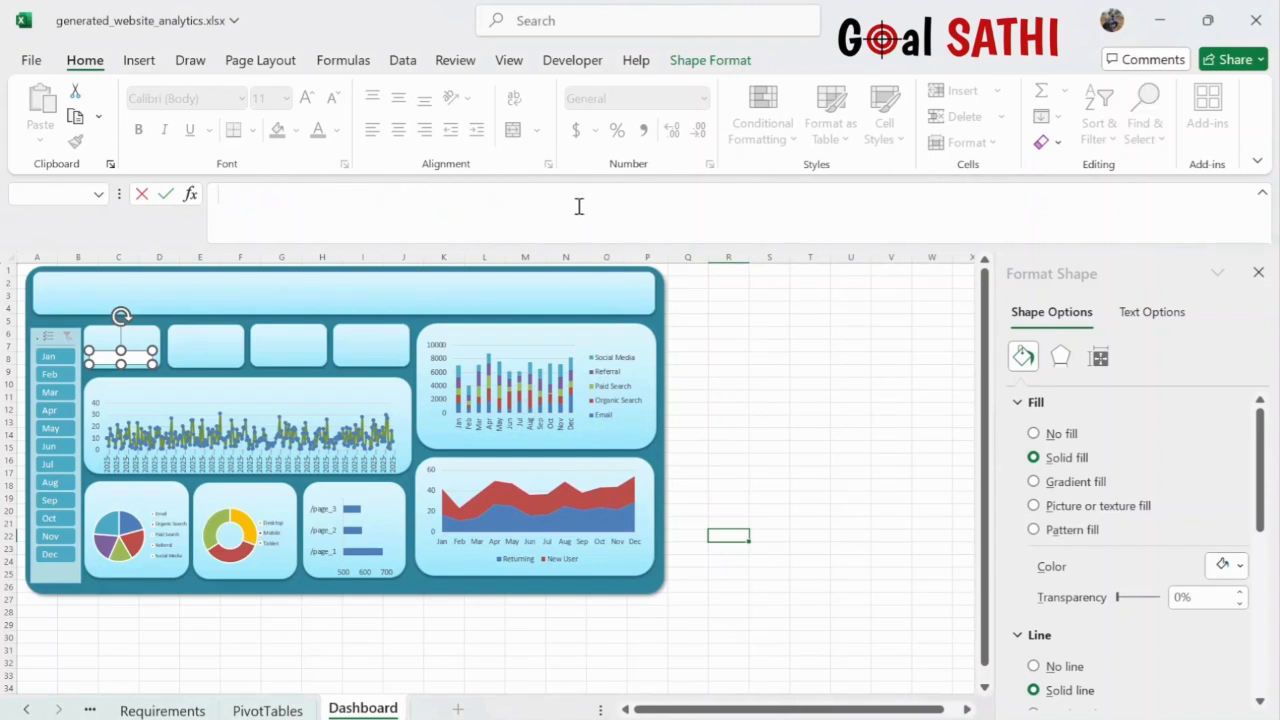
- Check the 2773 page-views total in PivotTables cell A3
left_click(280, 710)
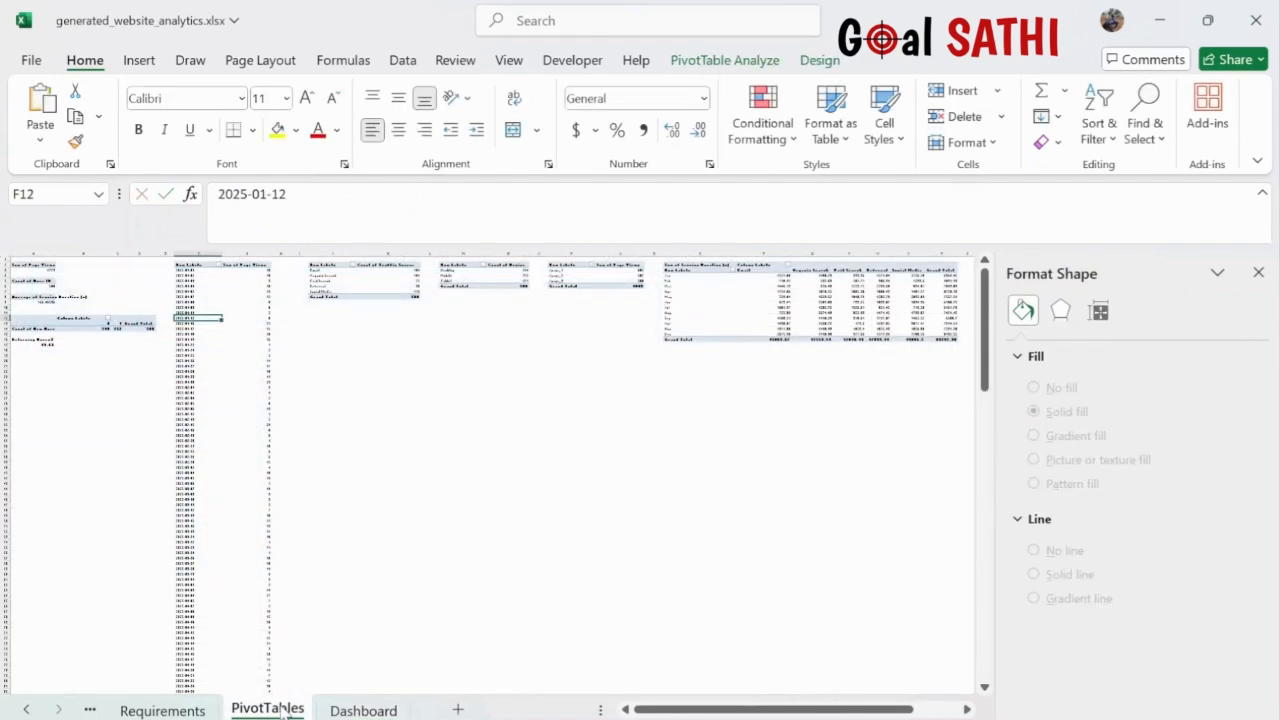
scroll(361, 444, "up", 4, "ctrl")
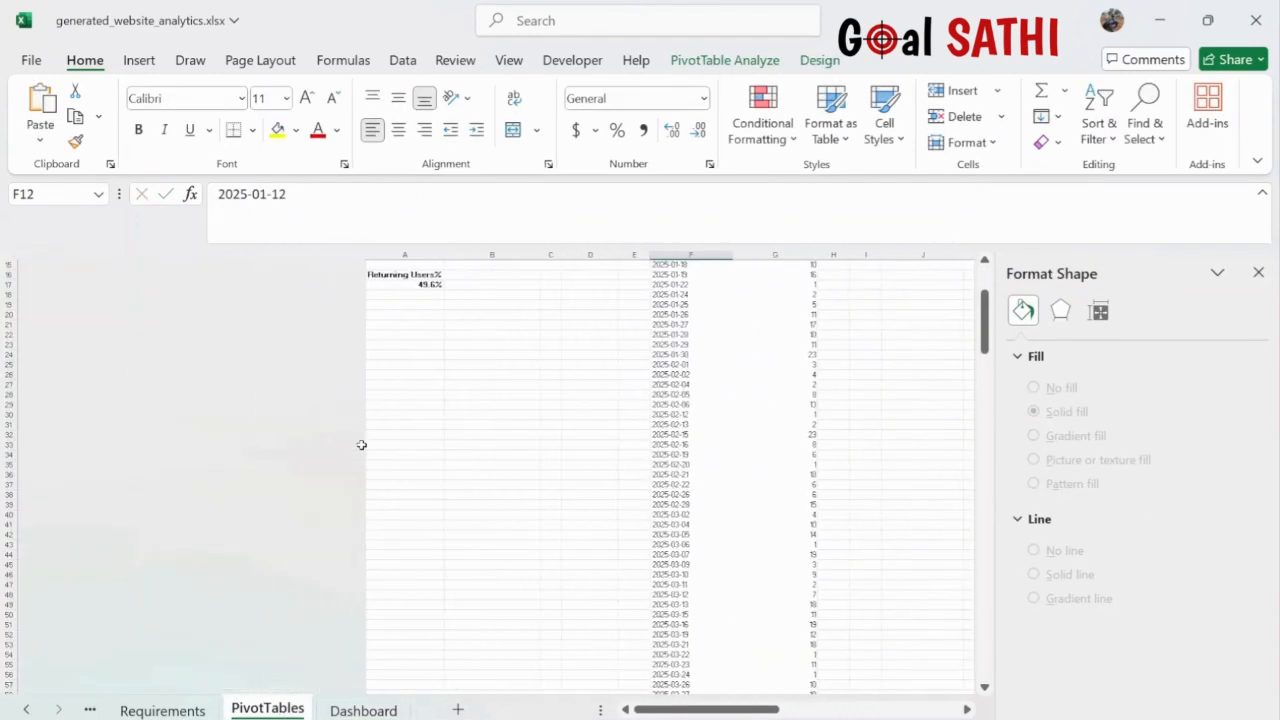
left_click(446, 448)
scroll(446, 448, "up", 4)
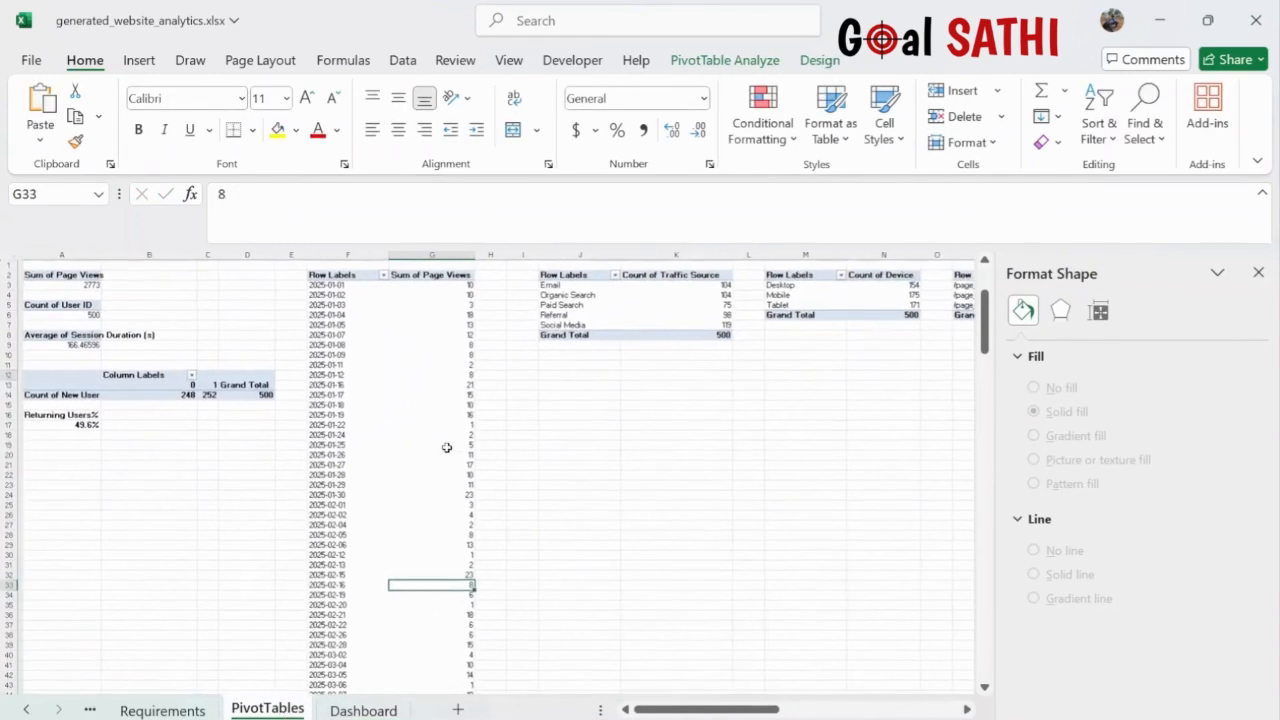
left_click(80, 285)
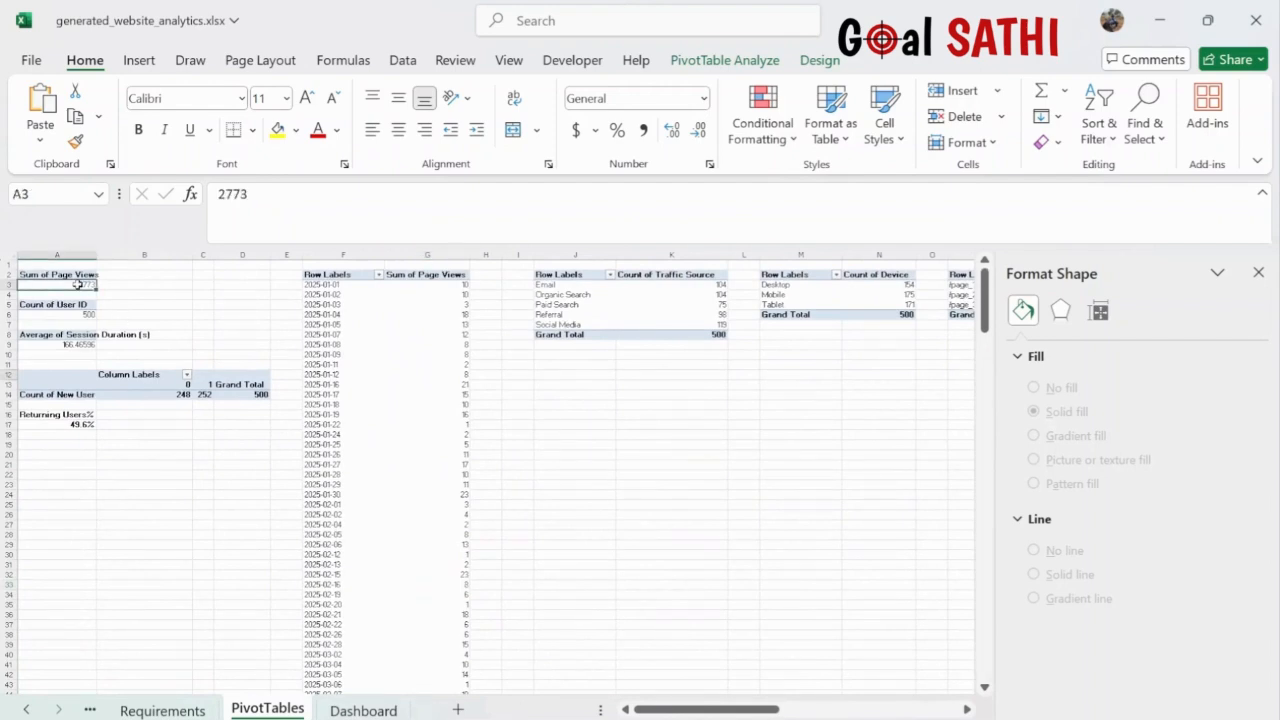
- Link the first KPI text box to PivotTables!A3 again, then delete that formula
left_click(363, 710)
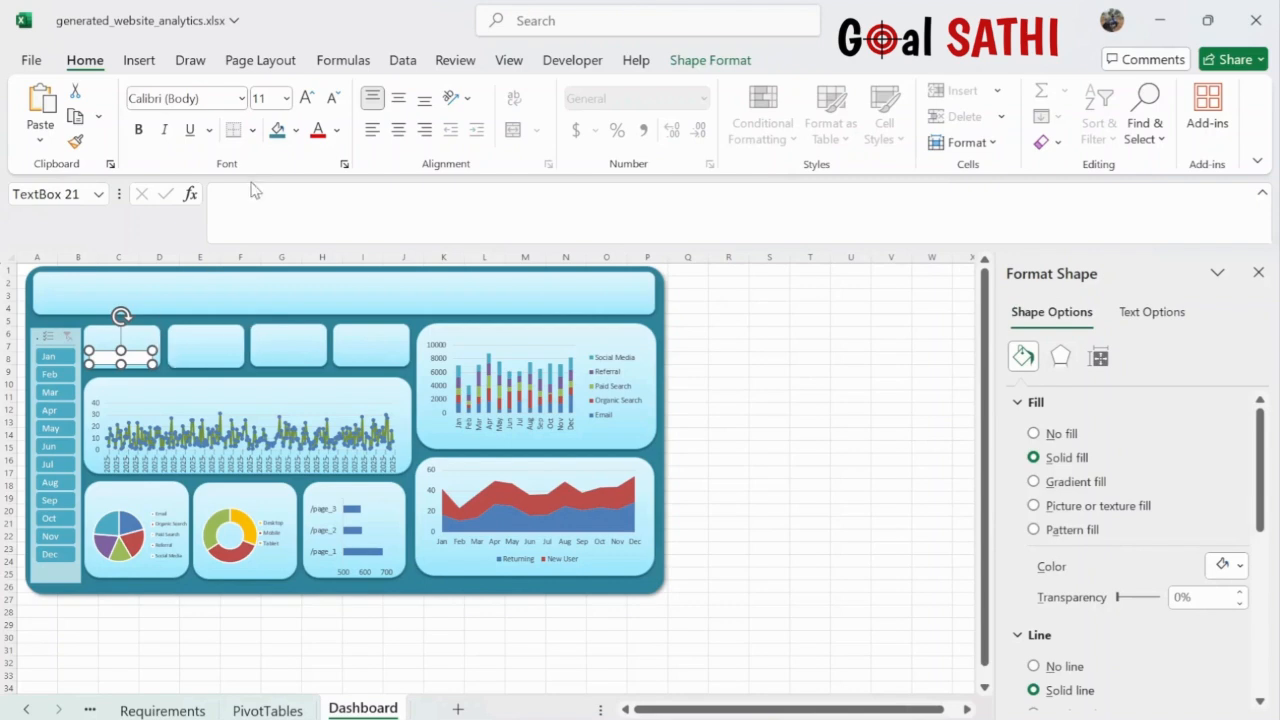
left_click(267, 221)
type("=")
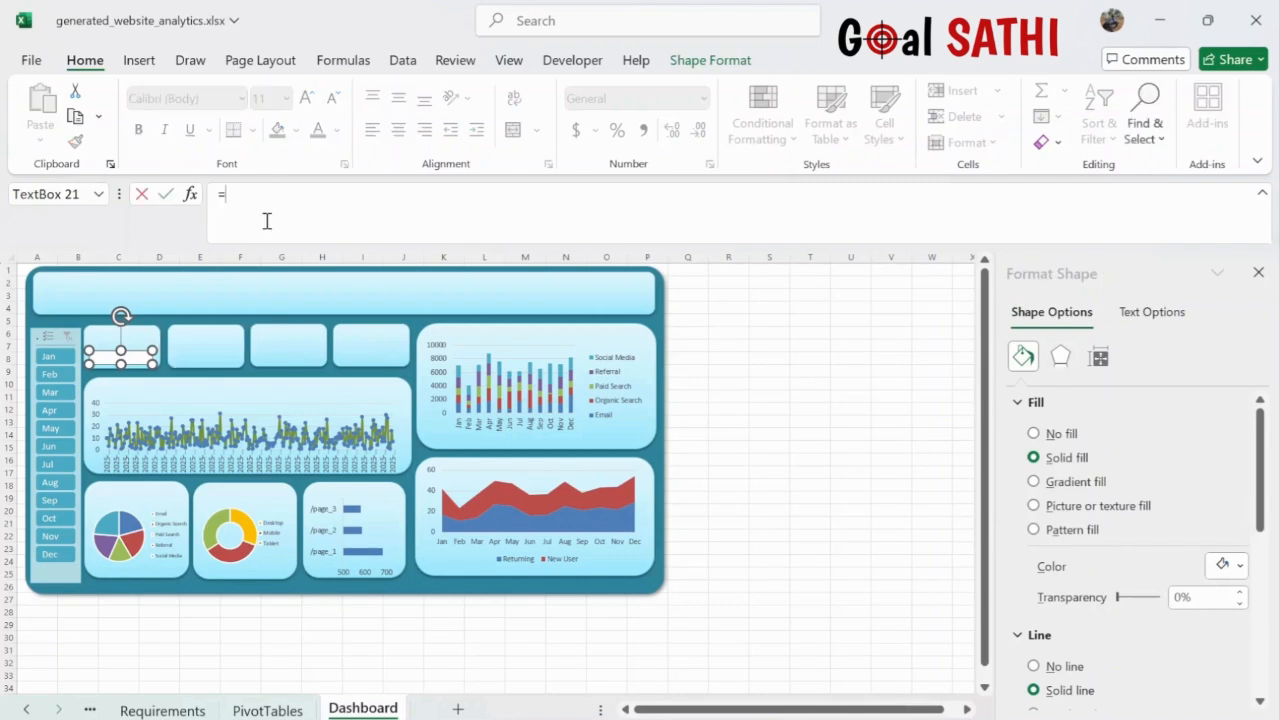
left_click(280, 711)
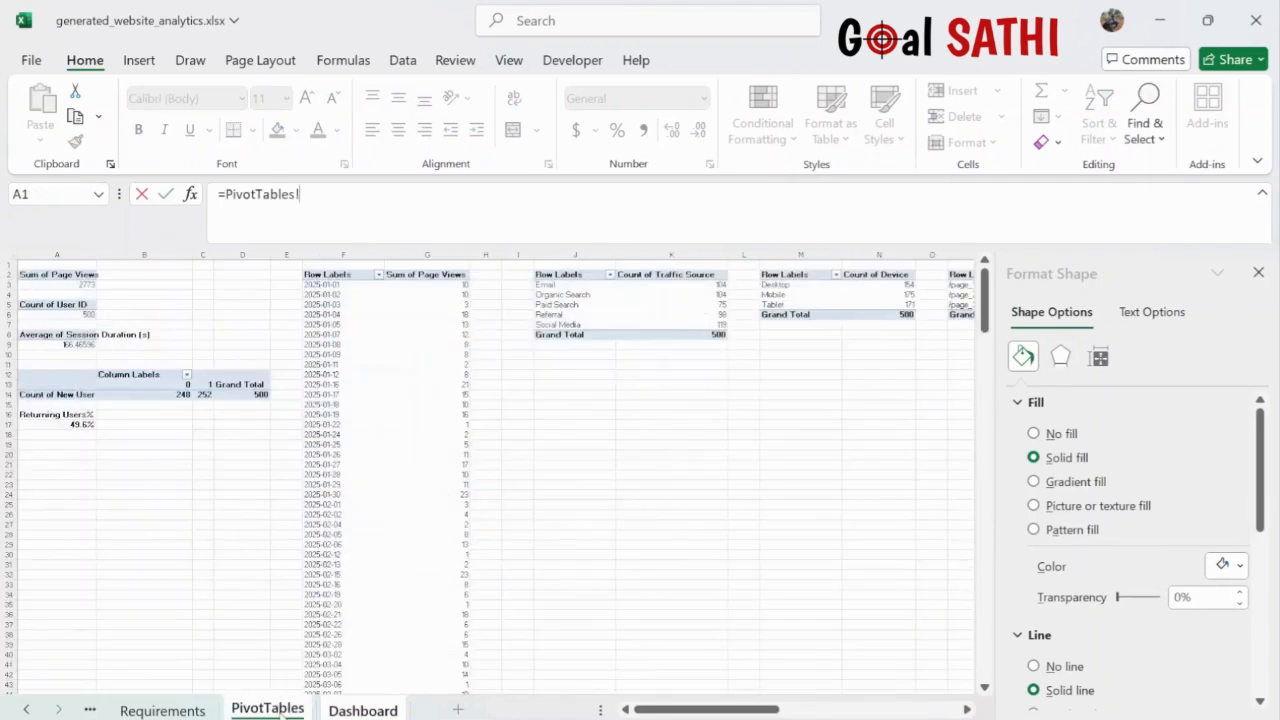
left_click(81, 285)
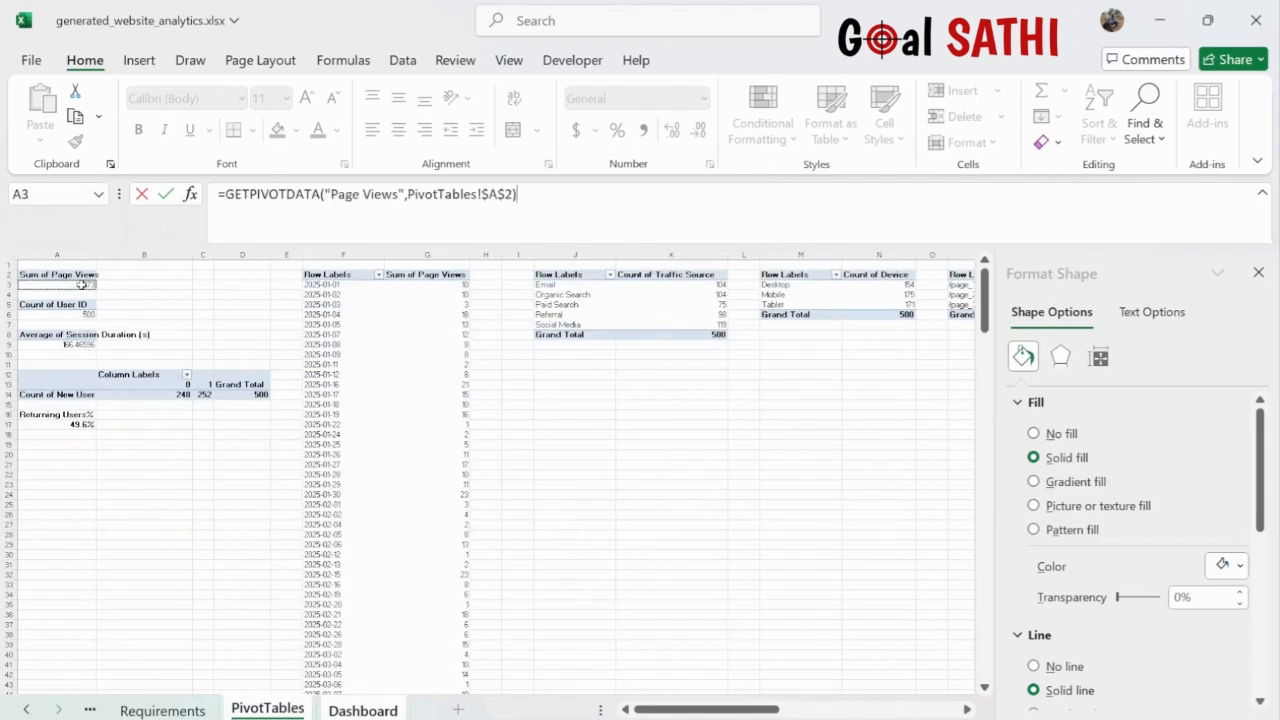
key("Return")
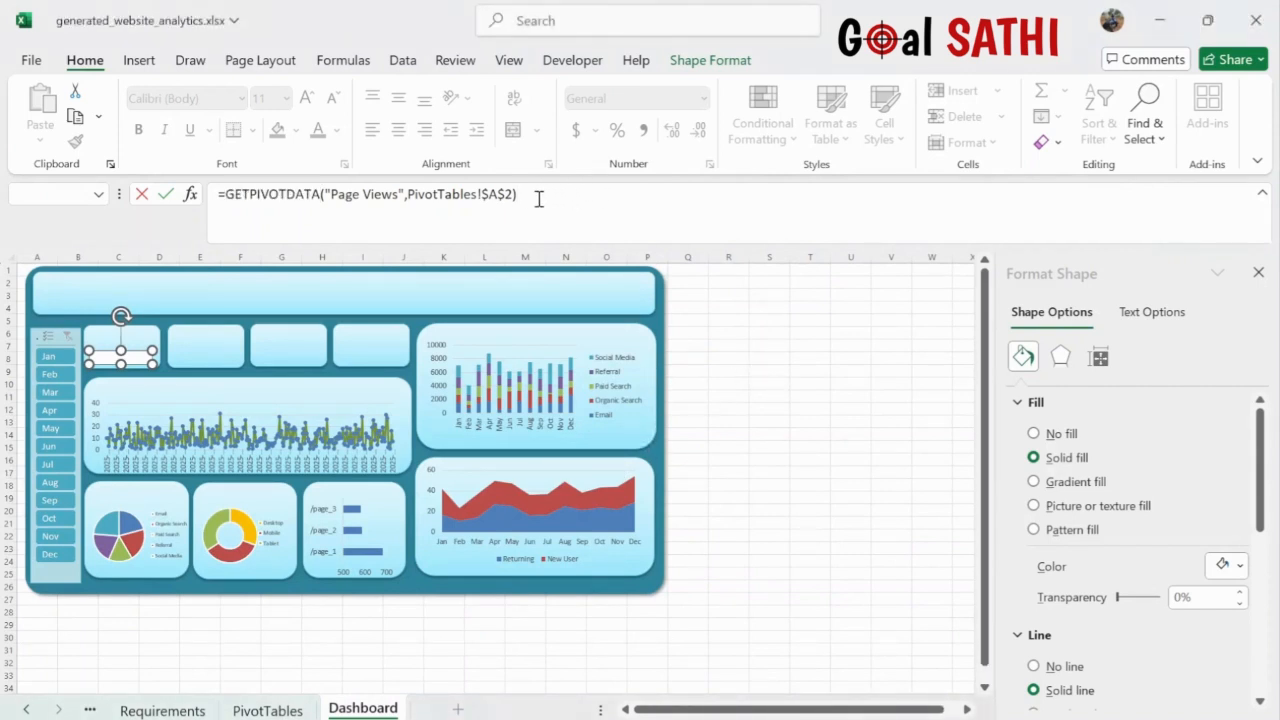
left_click_drag(540, 197, 199, 197)
key("BackSpace")
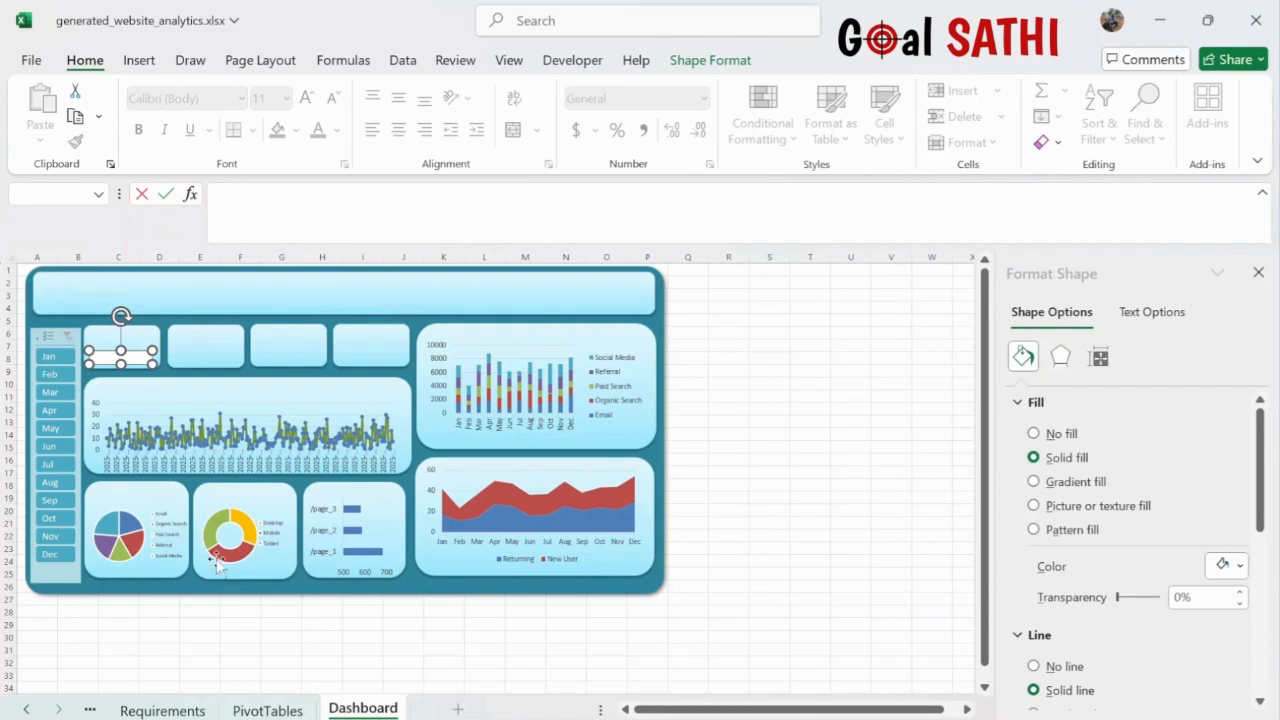
left_click(268, 710)
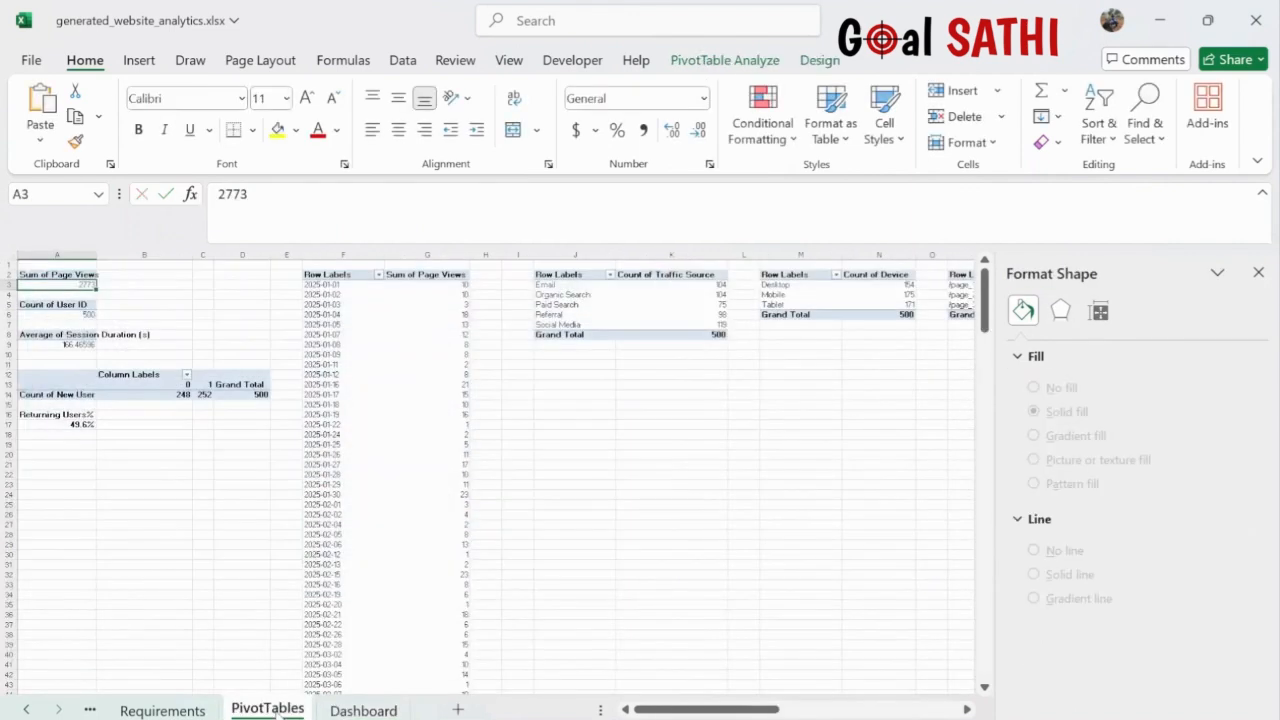
- Link B3, B6 and B9 to the page views, user count and session duration values in A3, A6, A9
left_click(148, 285)
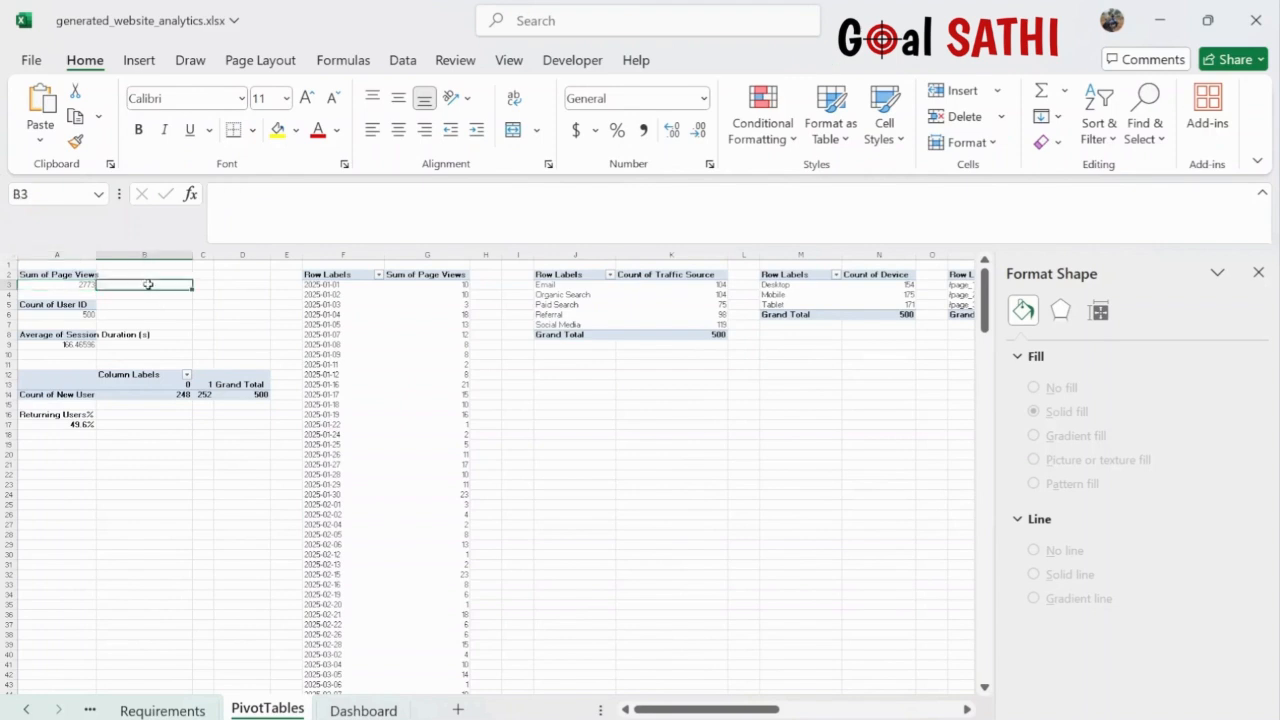
type("=")
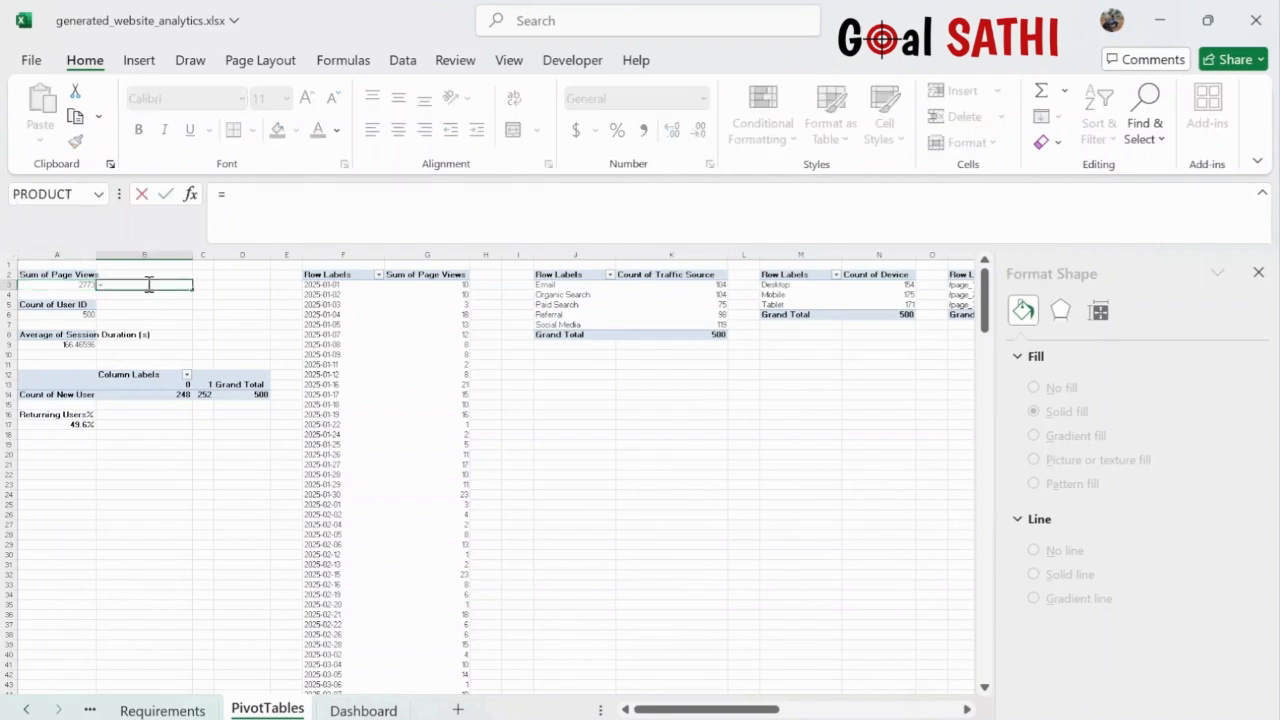
left_click(74, 285)
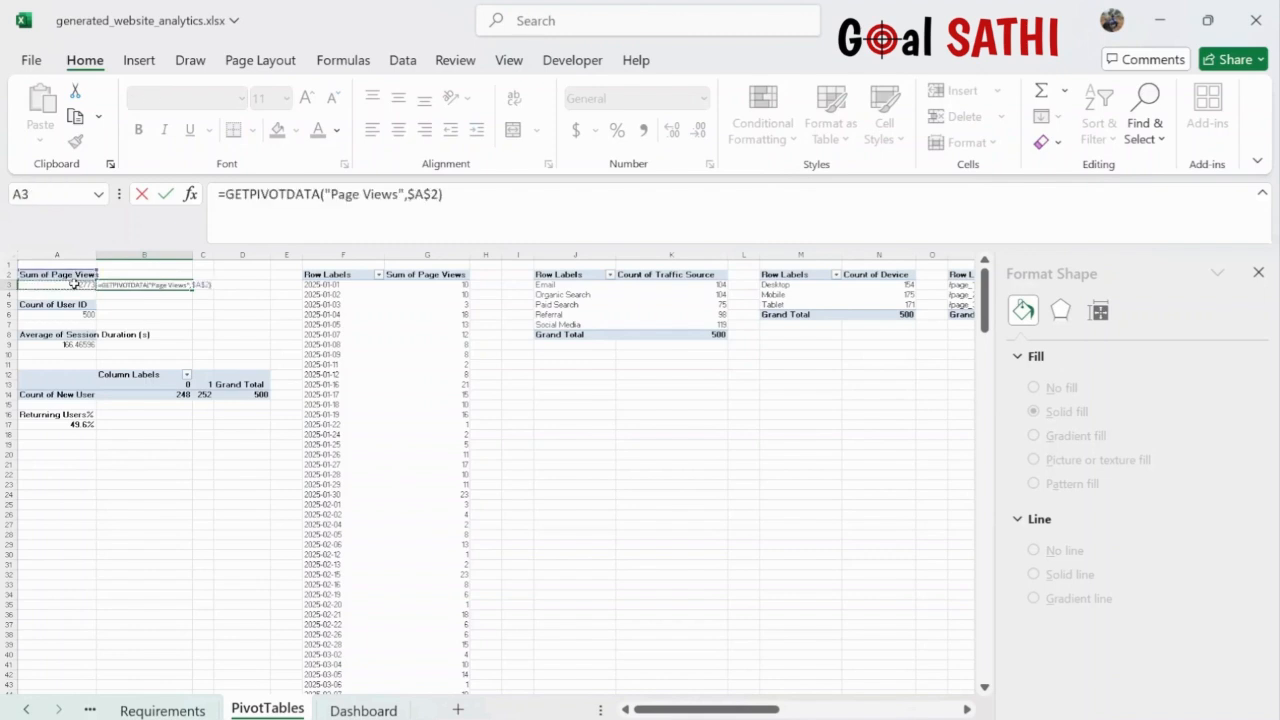
key("Return")
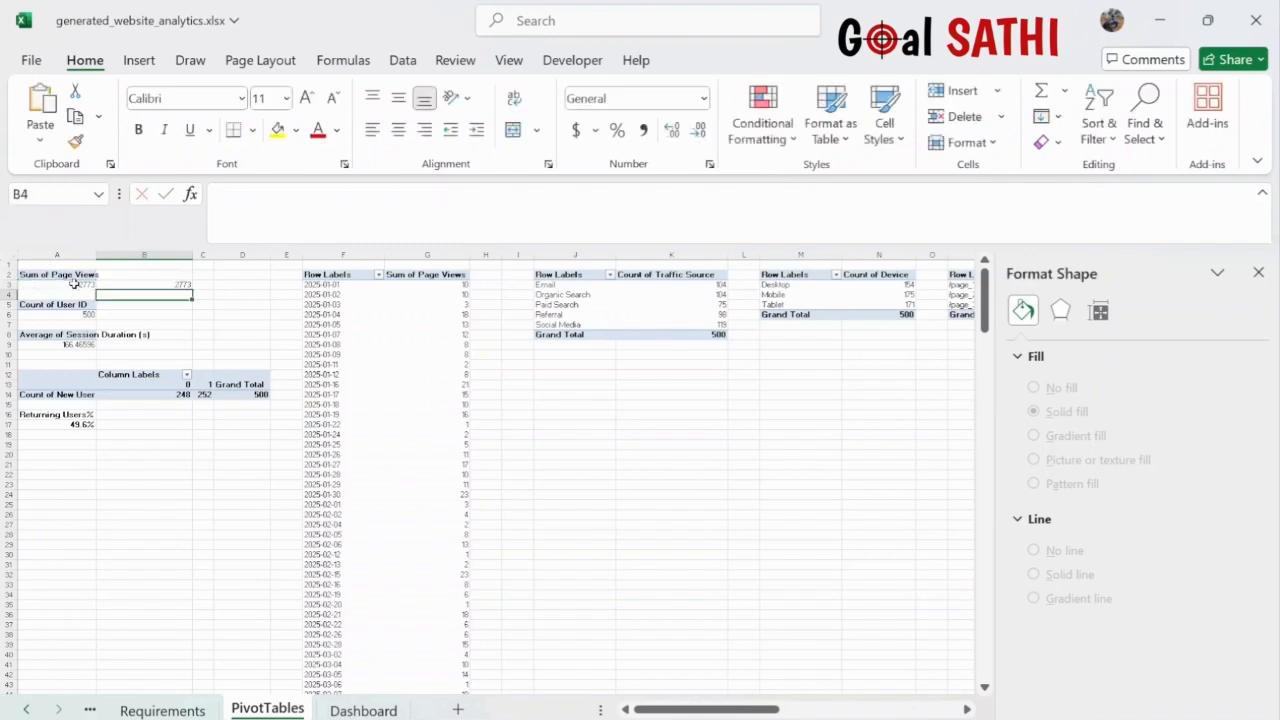
left_click(154, 317)
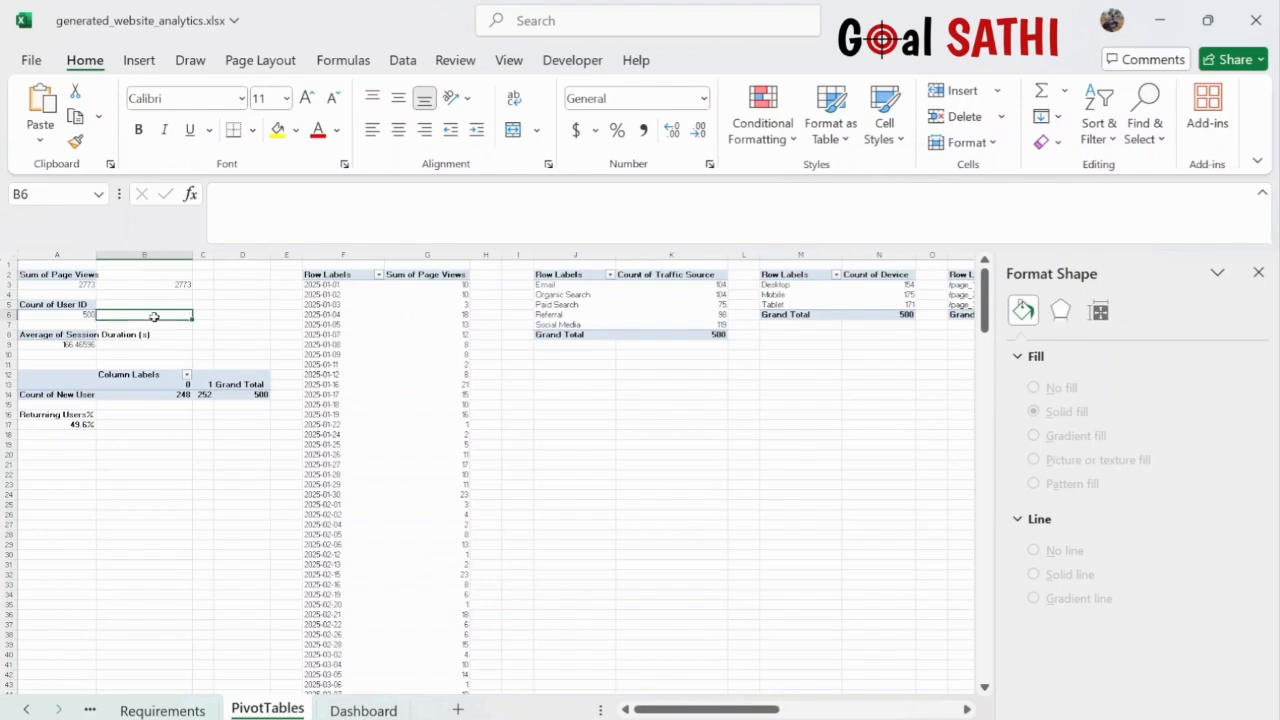
type("=")
left_click(86, 314)
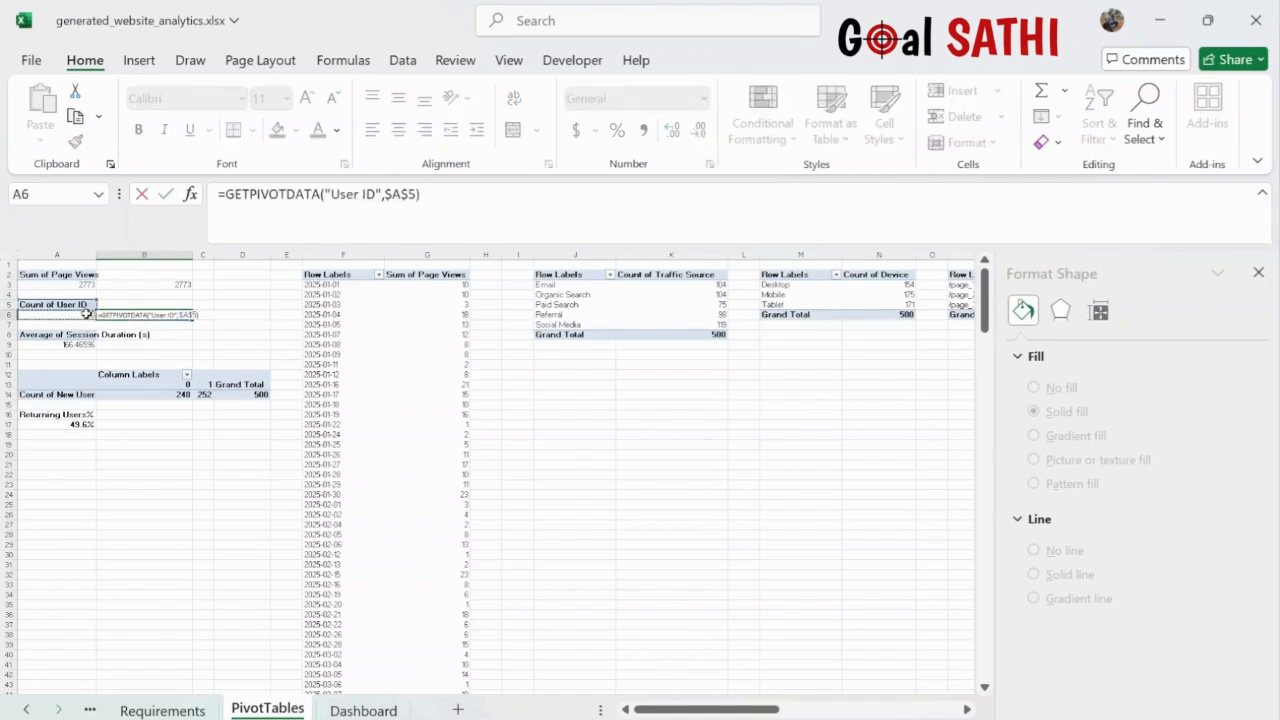
key("Return")
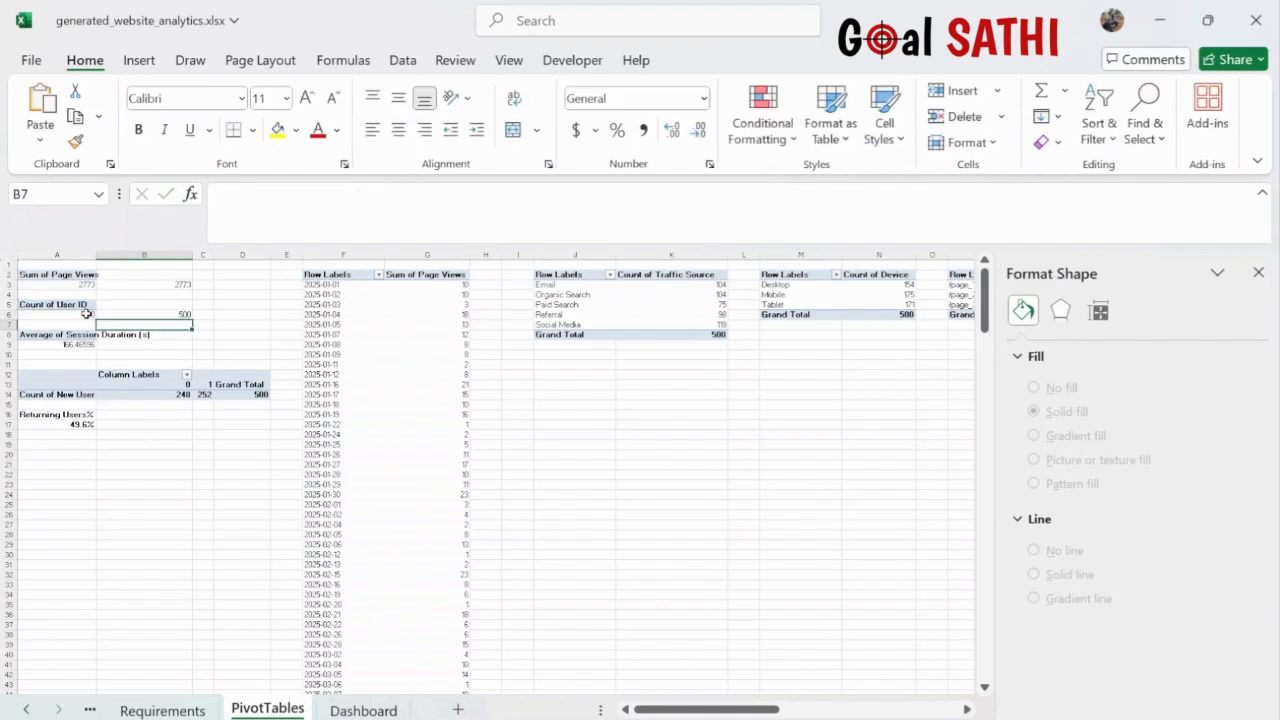
left_click(145, 345)
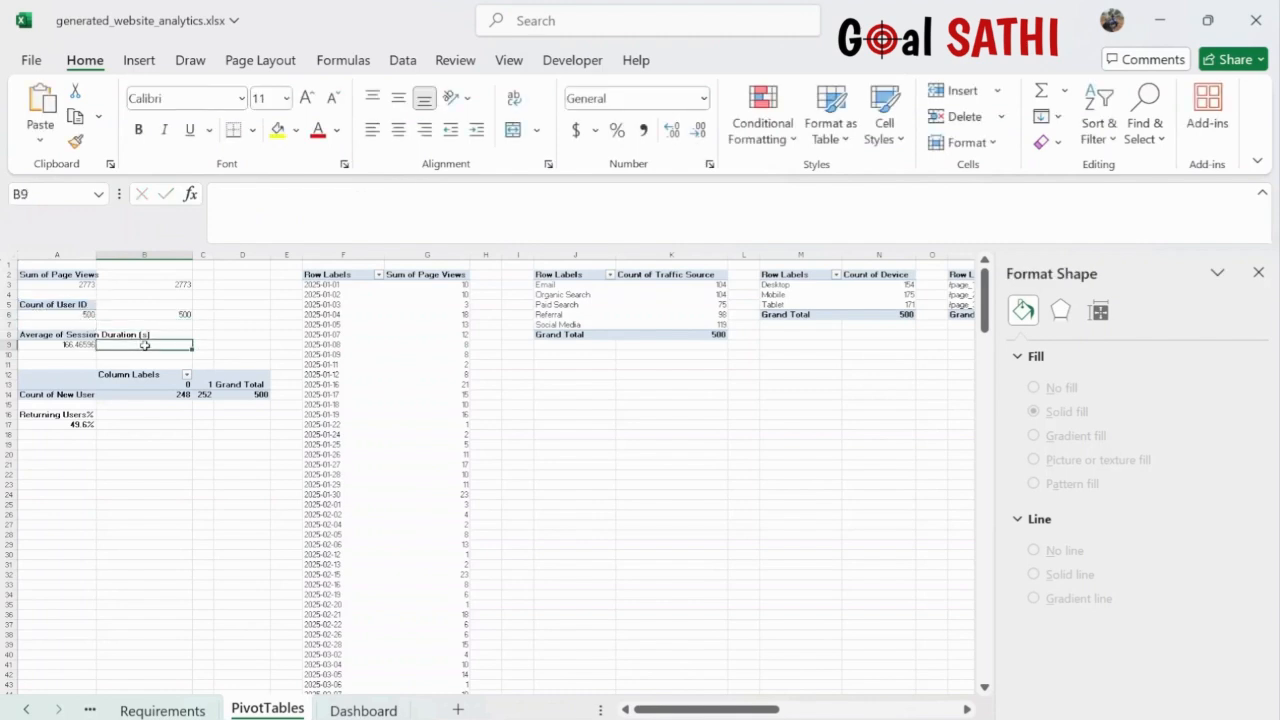
type("=")
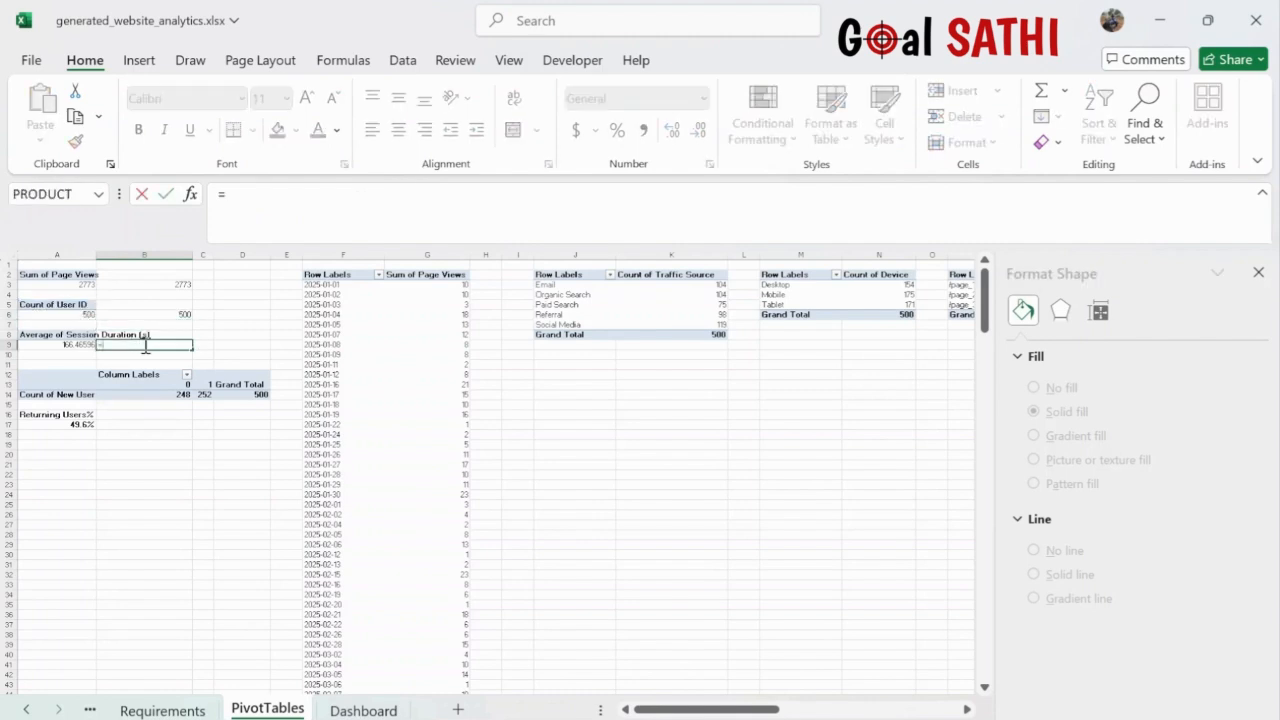
left_click(70, 345)
key("Return")
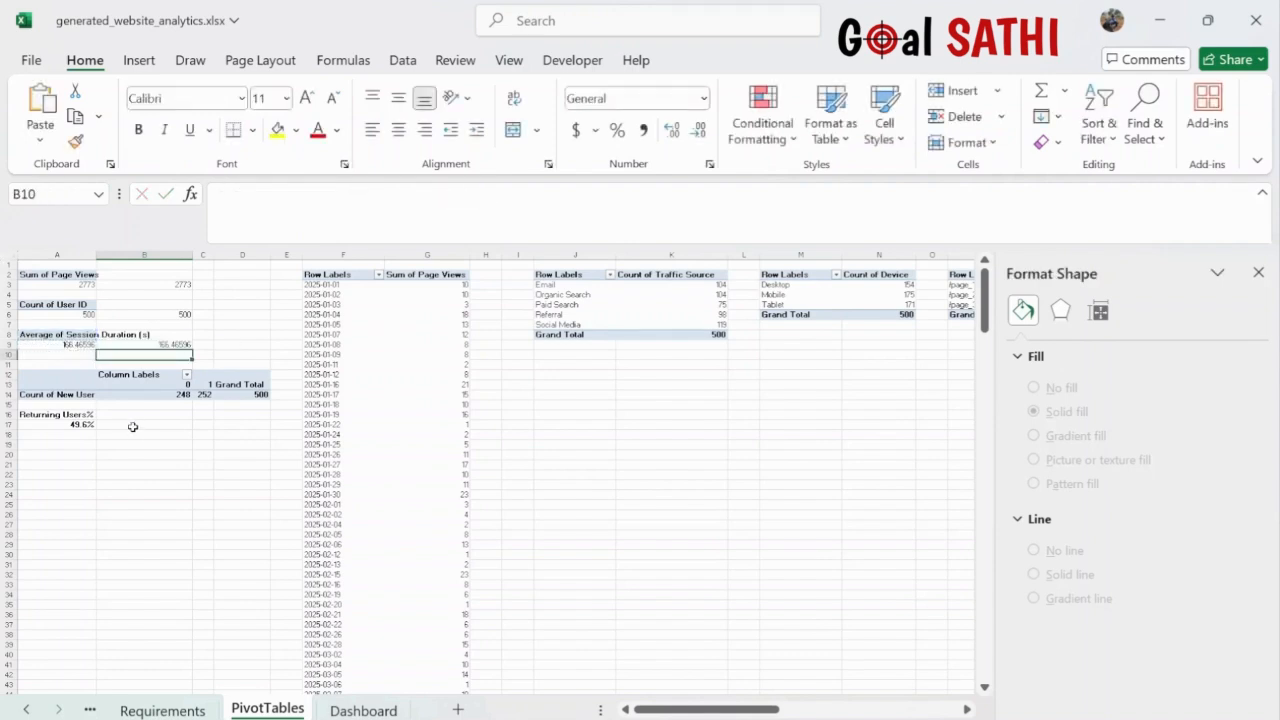
- Enter =A17 in B17 to mirror the 49.6% returning users share
left_click(59, 424)
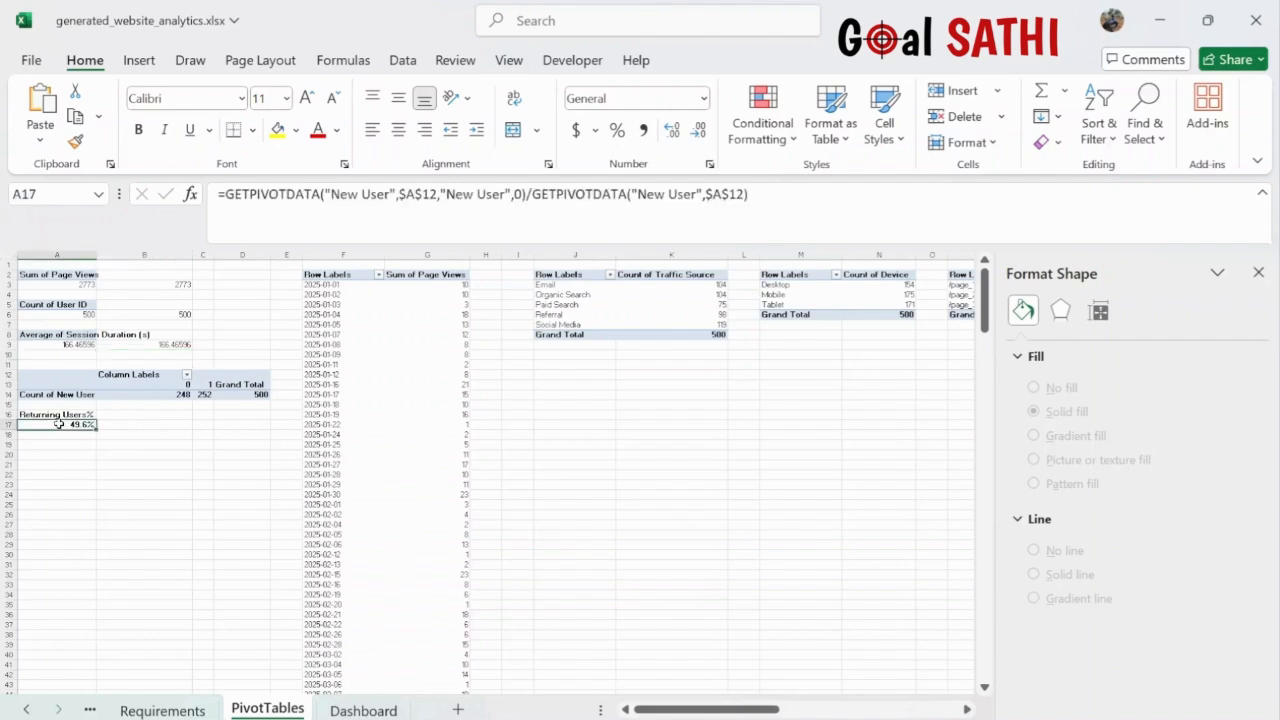
left_click(135, 427)
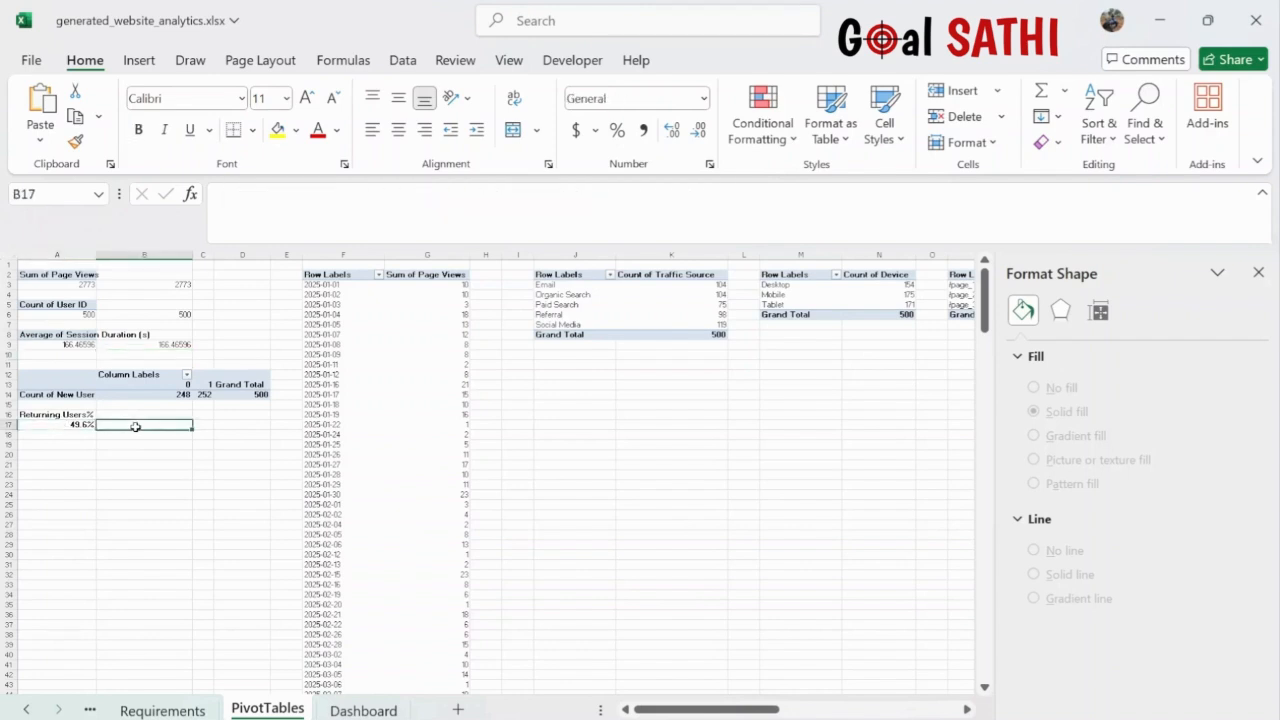
type("=")
left_click(68, 424)
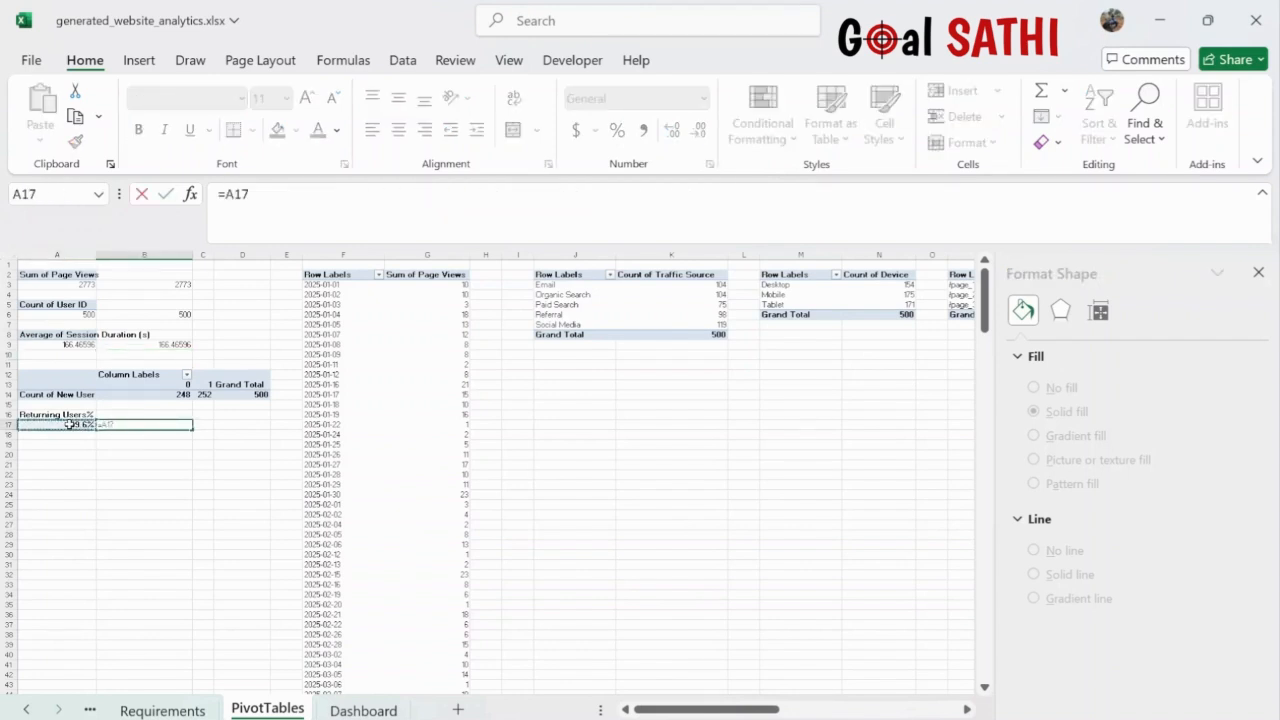
key("Return")
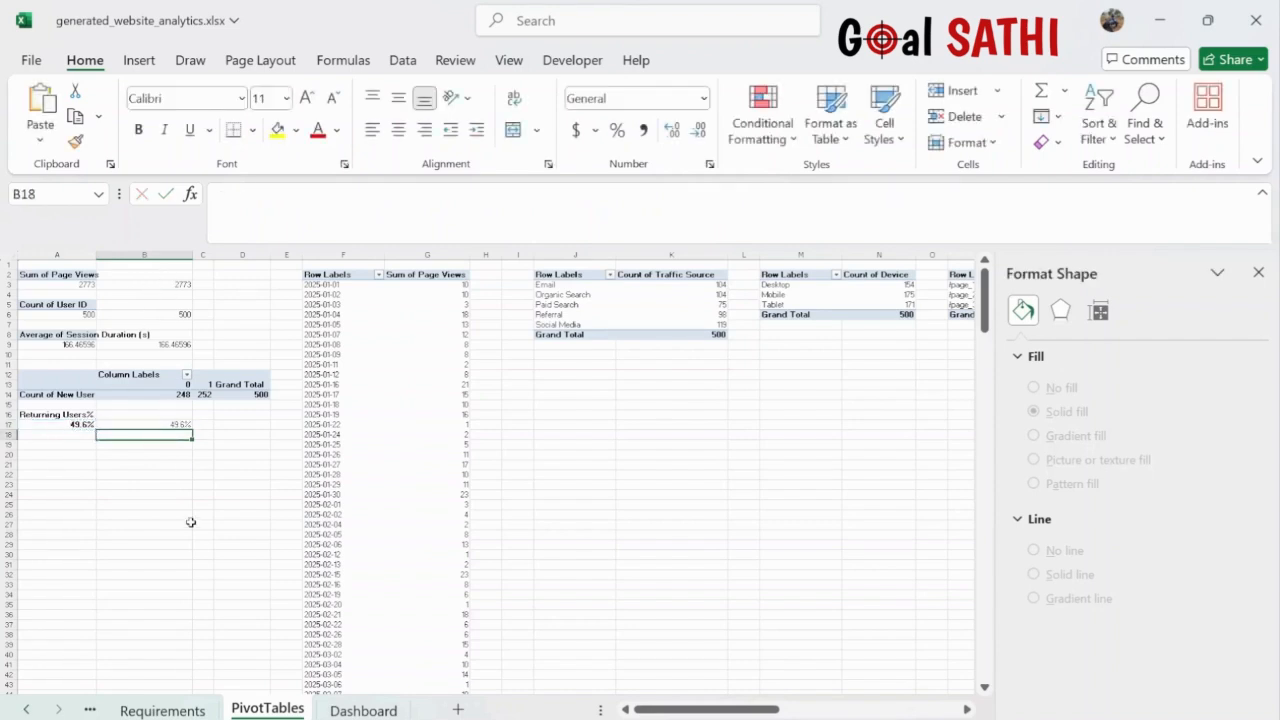
left_click(363, 710)
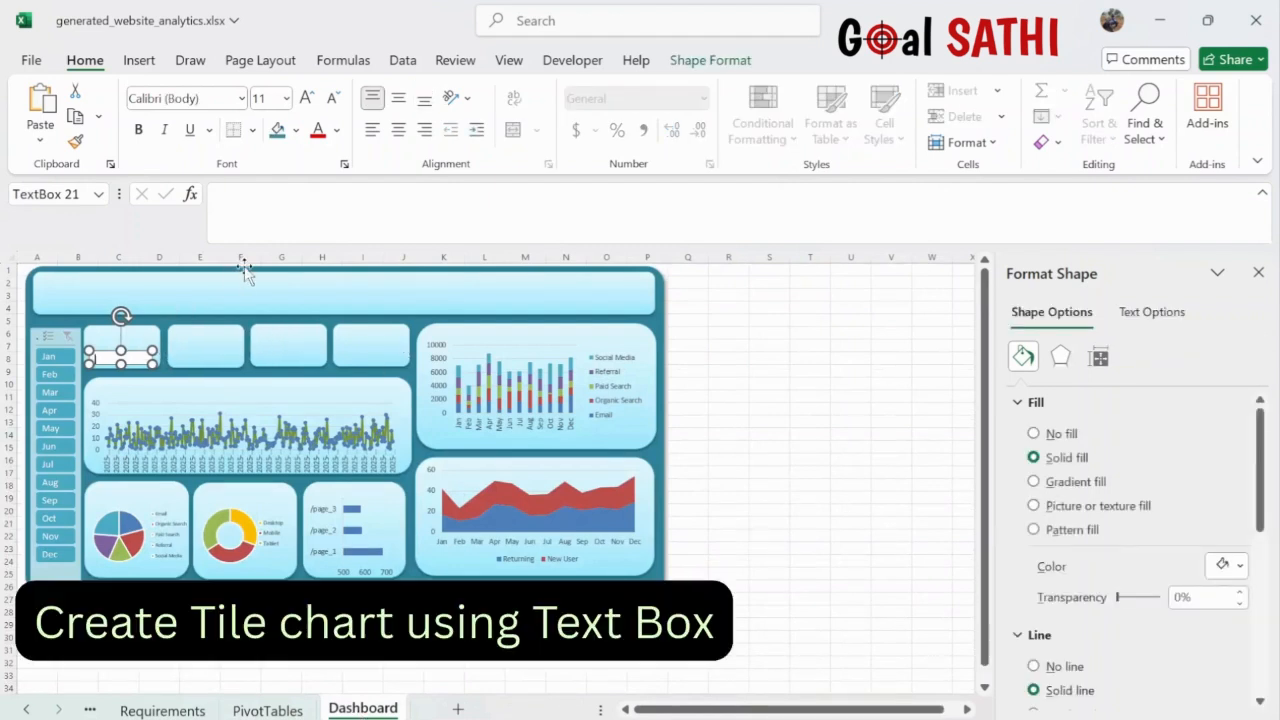
- Set the text box formula to =PivotTables!B3 so it shows 2773, then apply No fill and No line
left_click(266, 207)
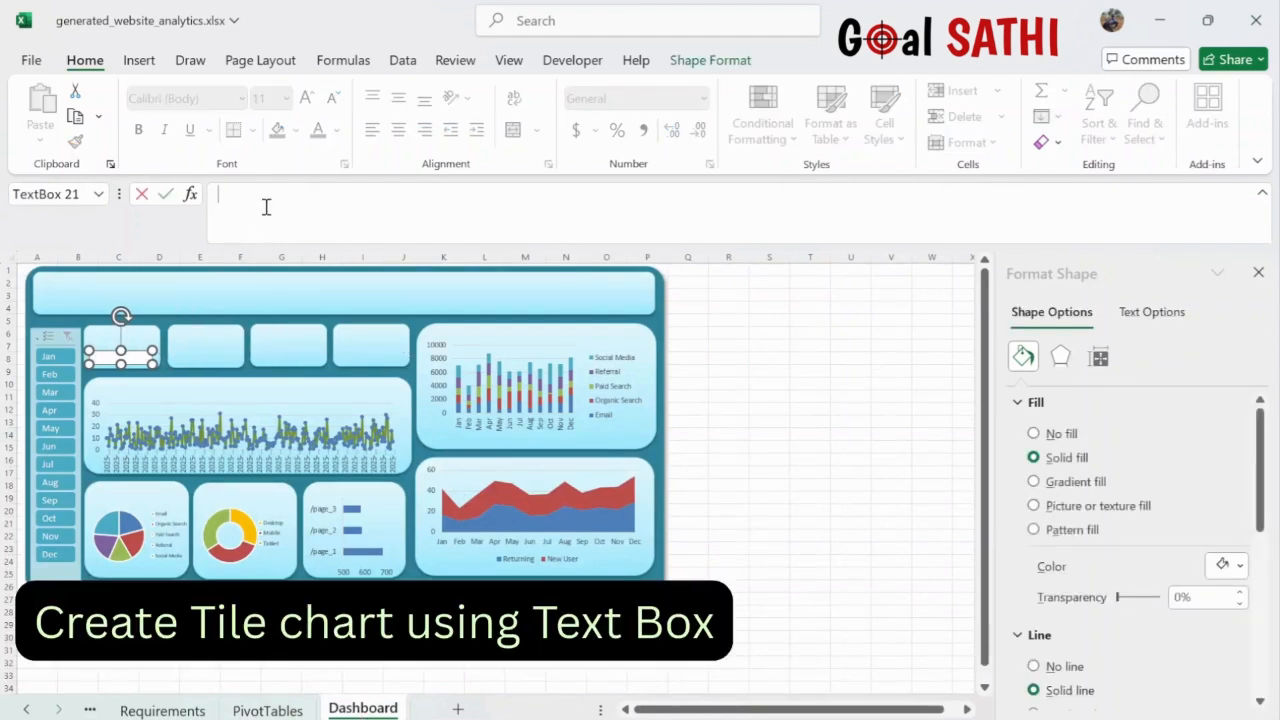
type("=")
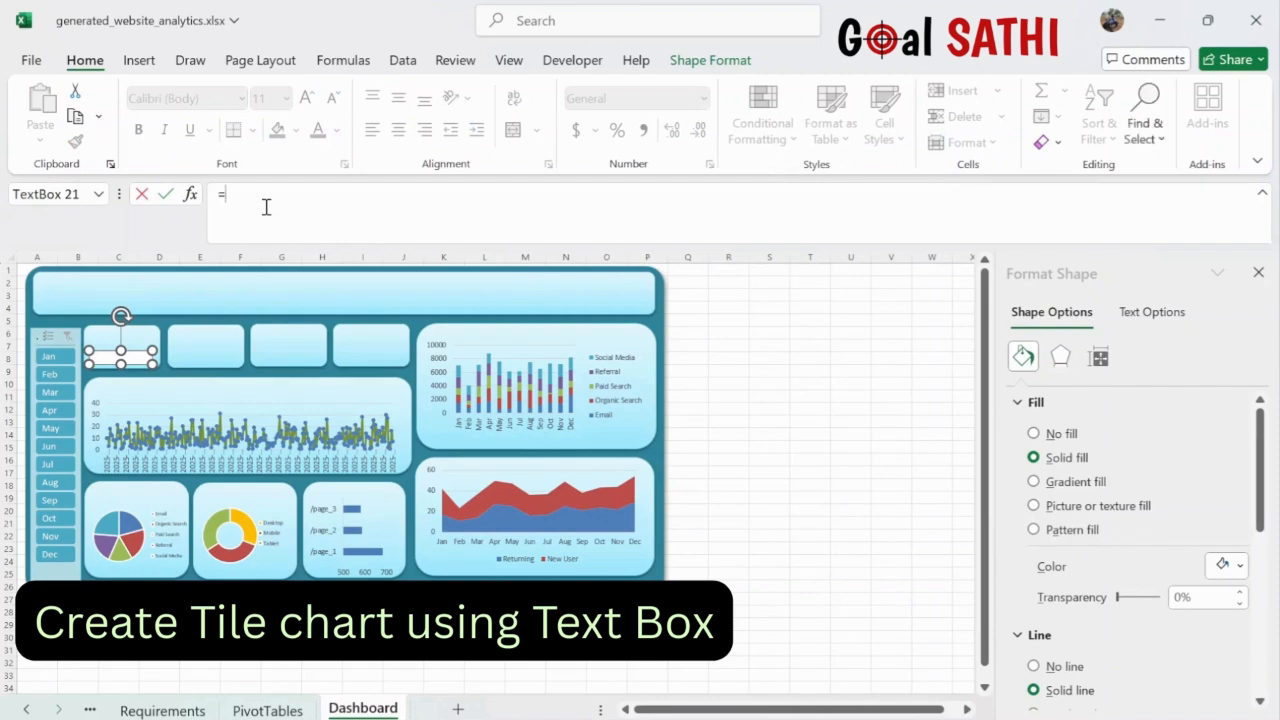
left_click(276, 711)
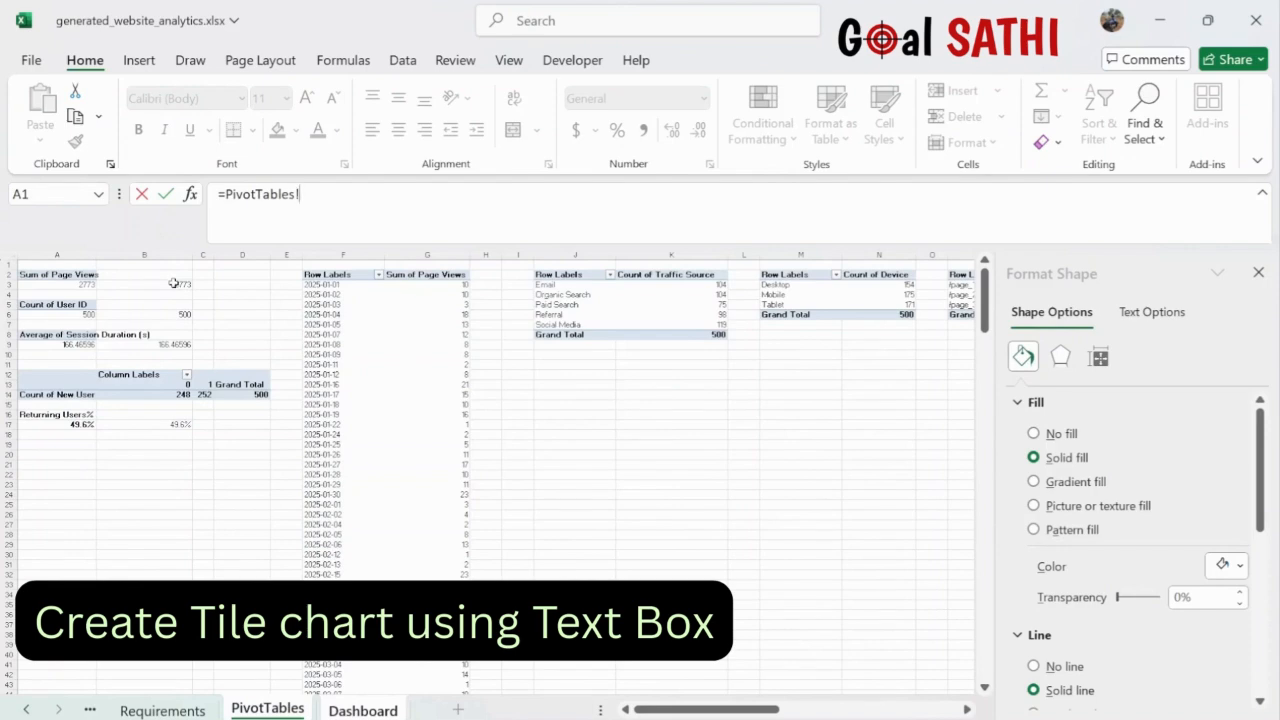
left_click(176, 285)
key("Return")
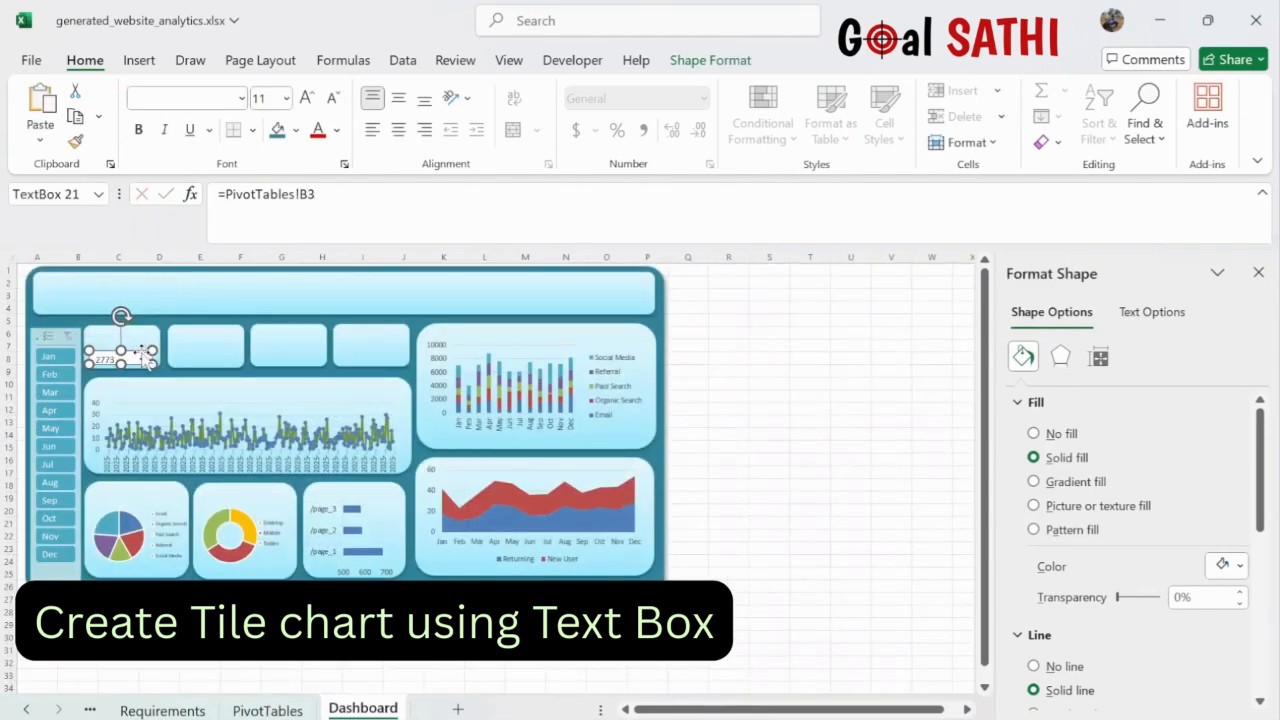
mouse_move(137, 351)
left_mouse_down()
mouse_move(146, 345)
mouse_move(138, 352)
left_mouse_up()
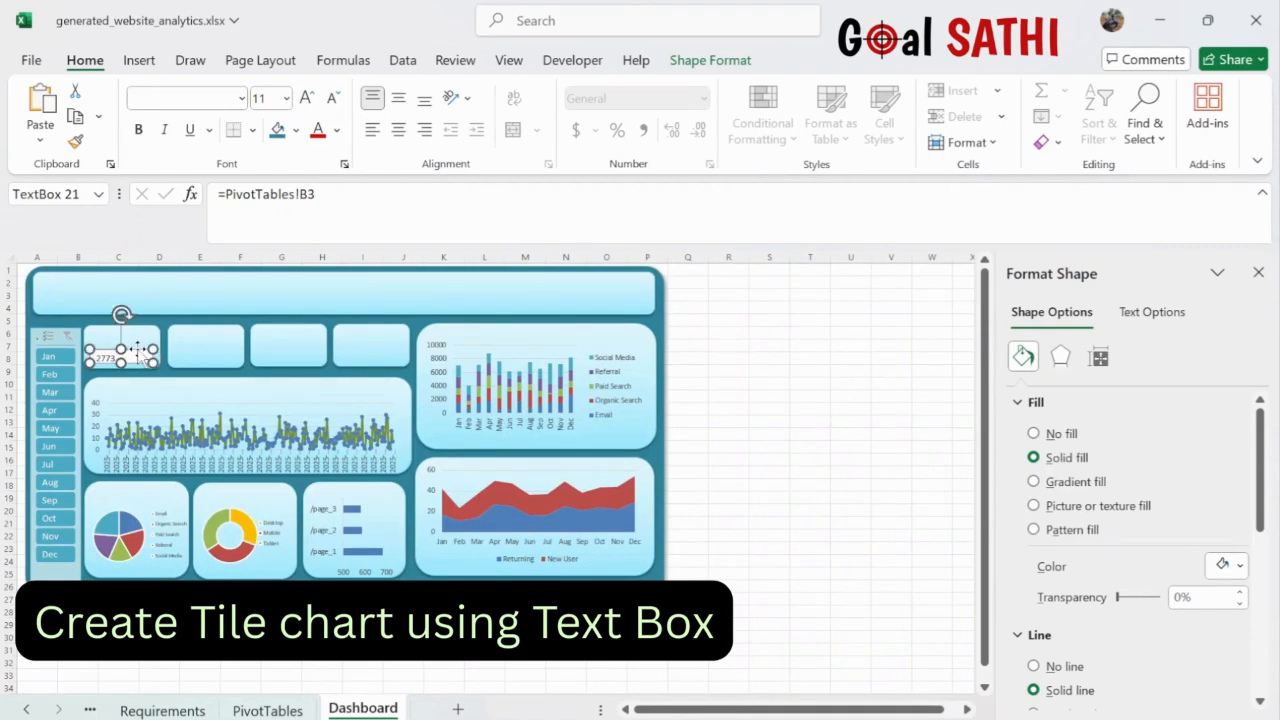
left_click(1034, 433)
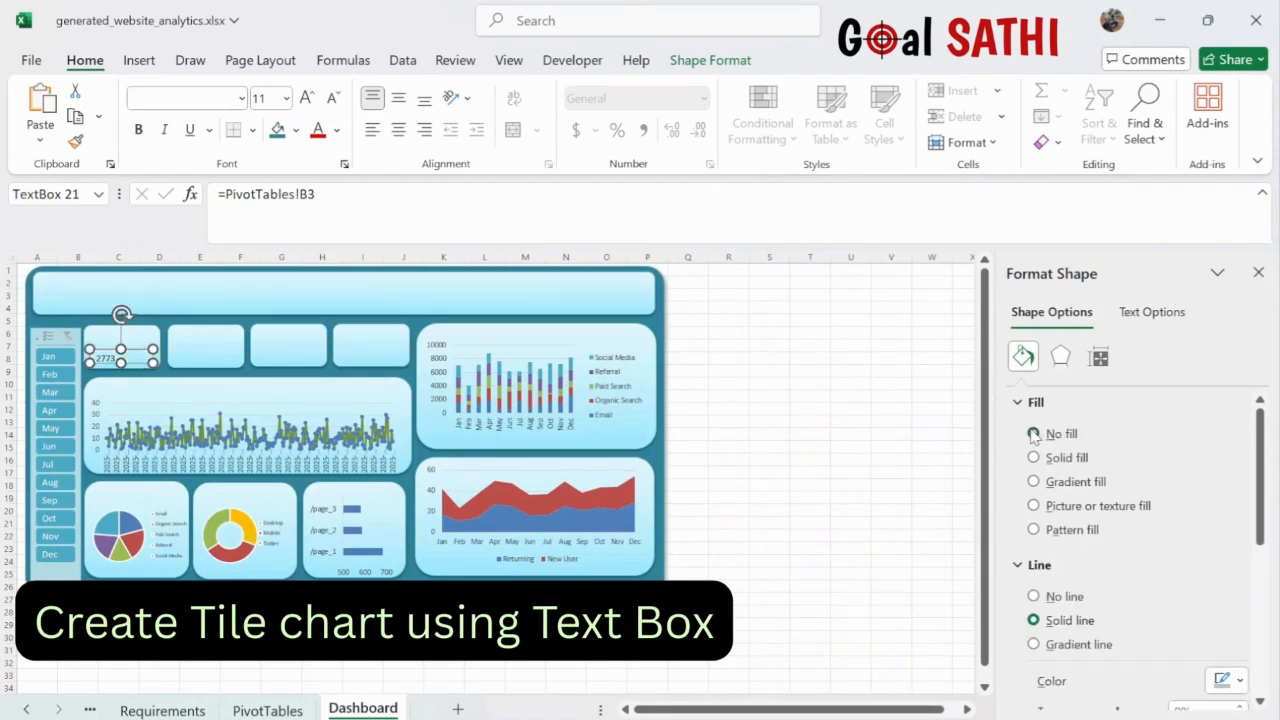
left_click(1034, 596)
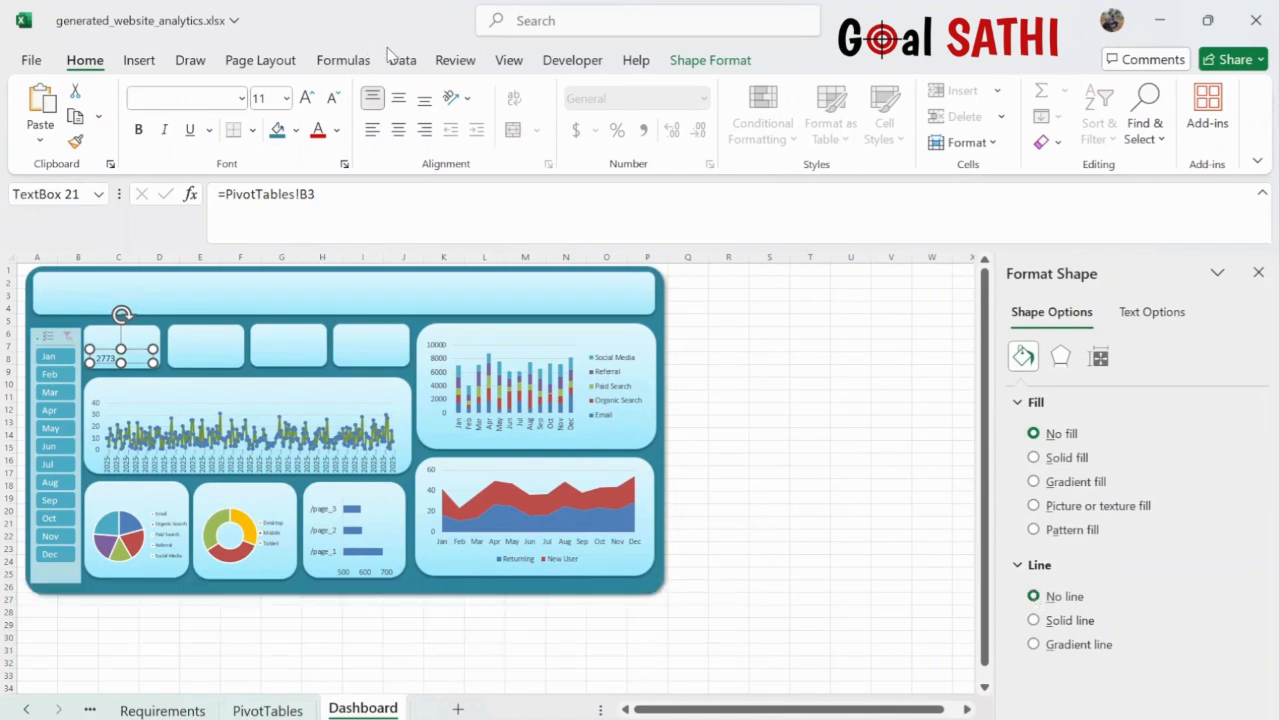
- Centre the 2773 value, enlarge it to size 16 and make the text box taller
left_click(398, 130)
left_click(398, 130)
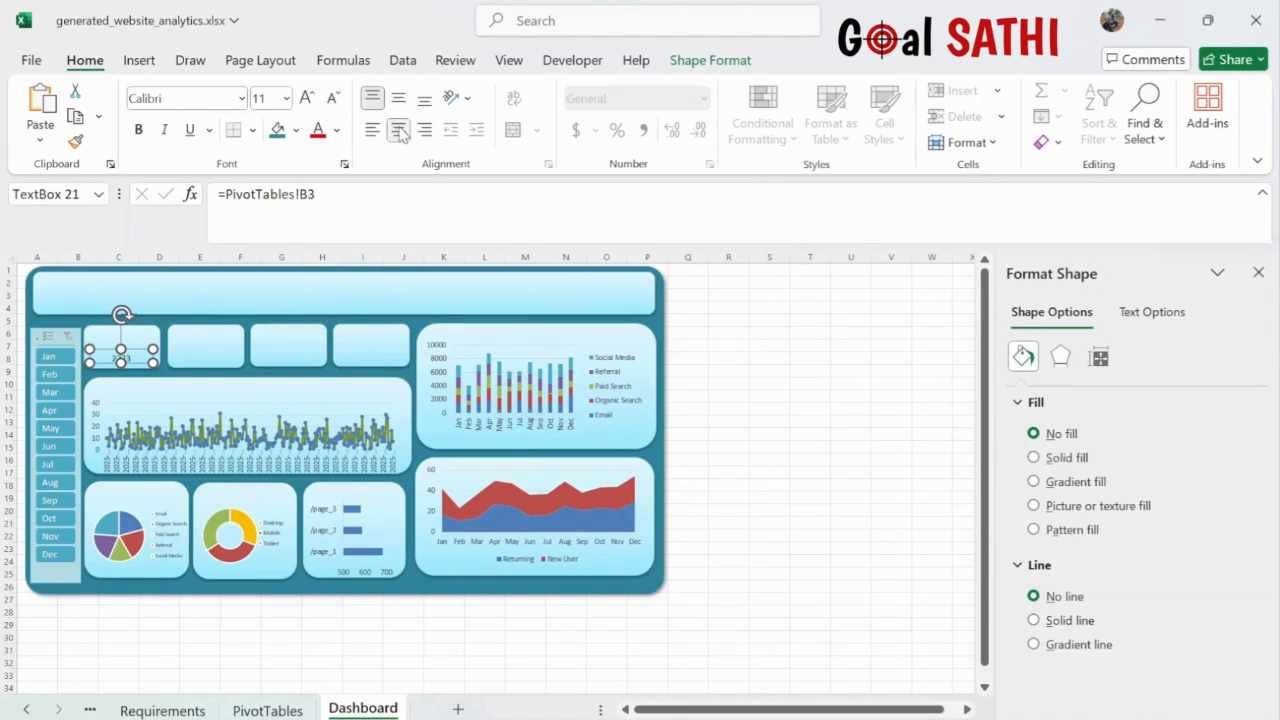
left_click(306, 99)
left_click(306, 99)
left_click(306, 99)
left_click_drag(120, 348, 120, 342)
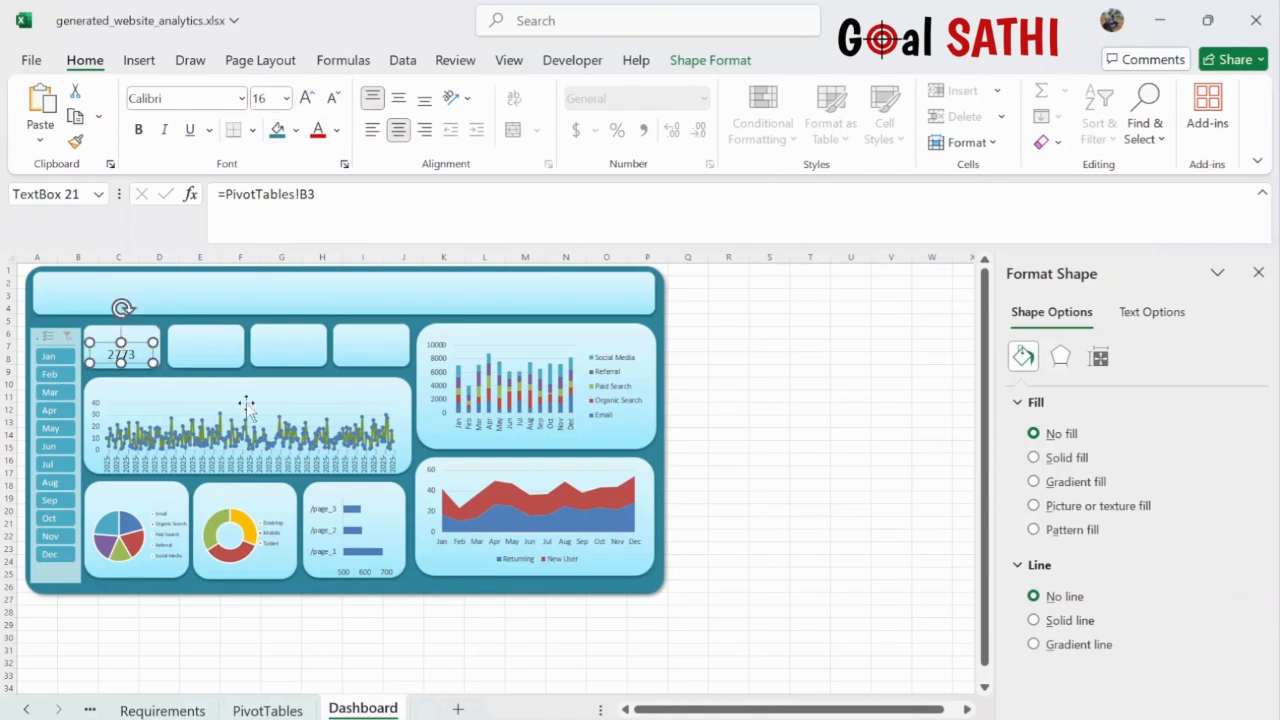
left_click(730, 446)
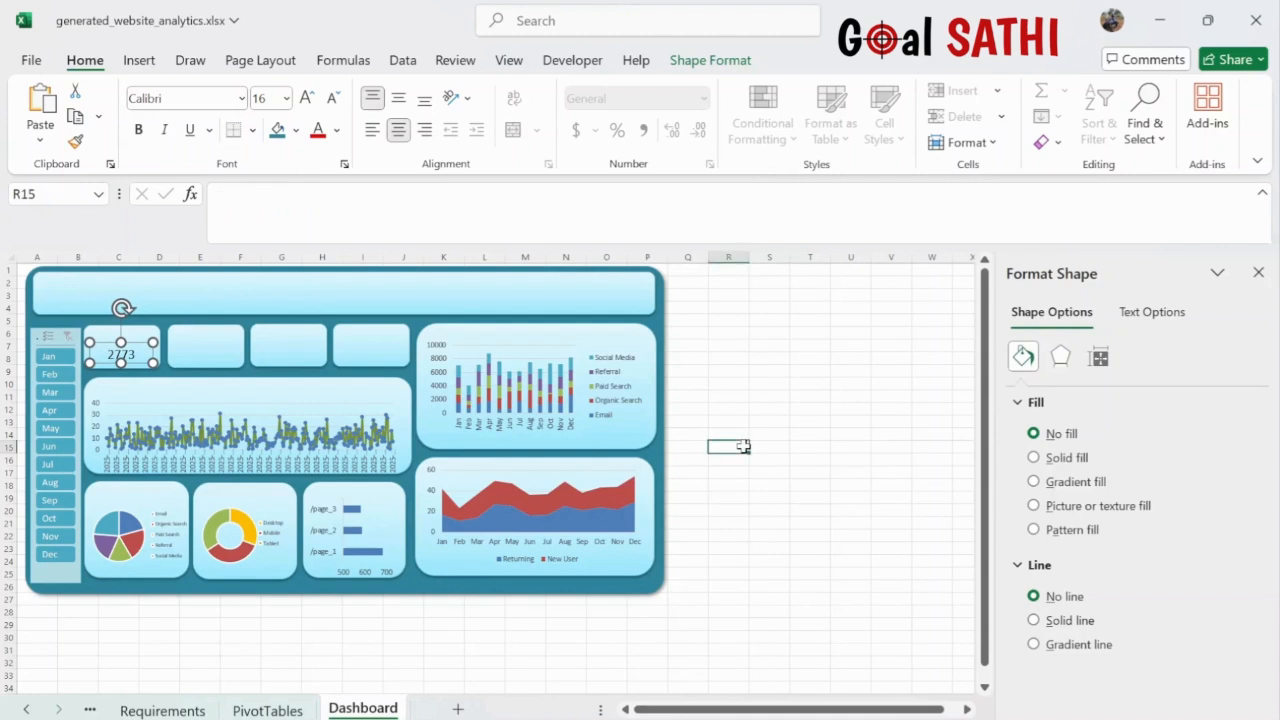
left_click(138, 356)
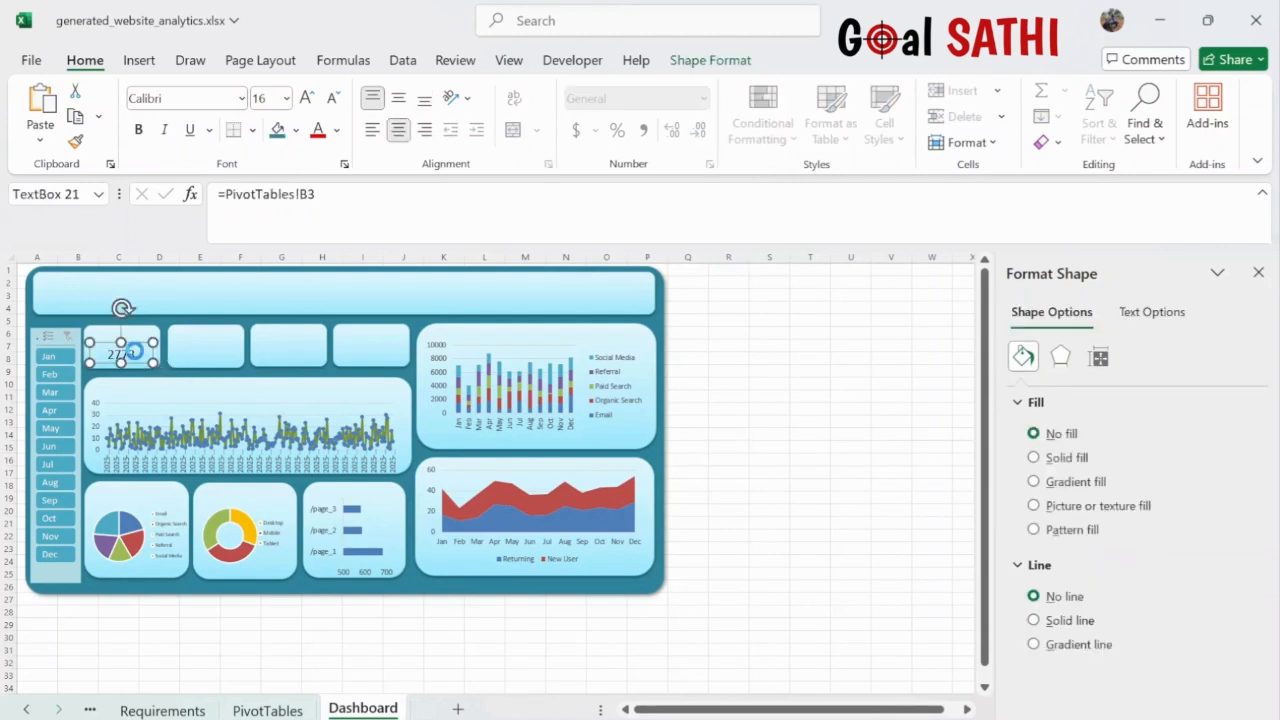
- Duplicate the 2773 text box three times and place copies in KPI tiles two to four
key("ctrl+d")
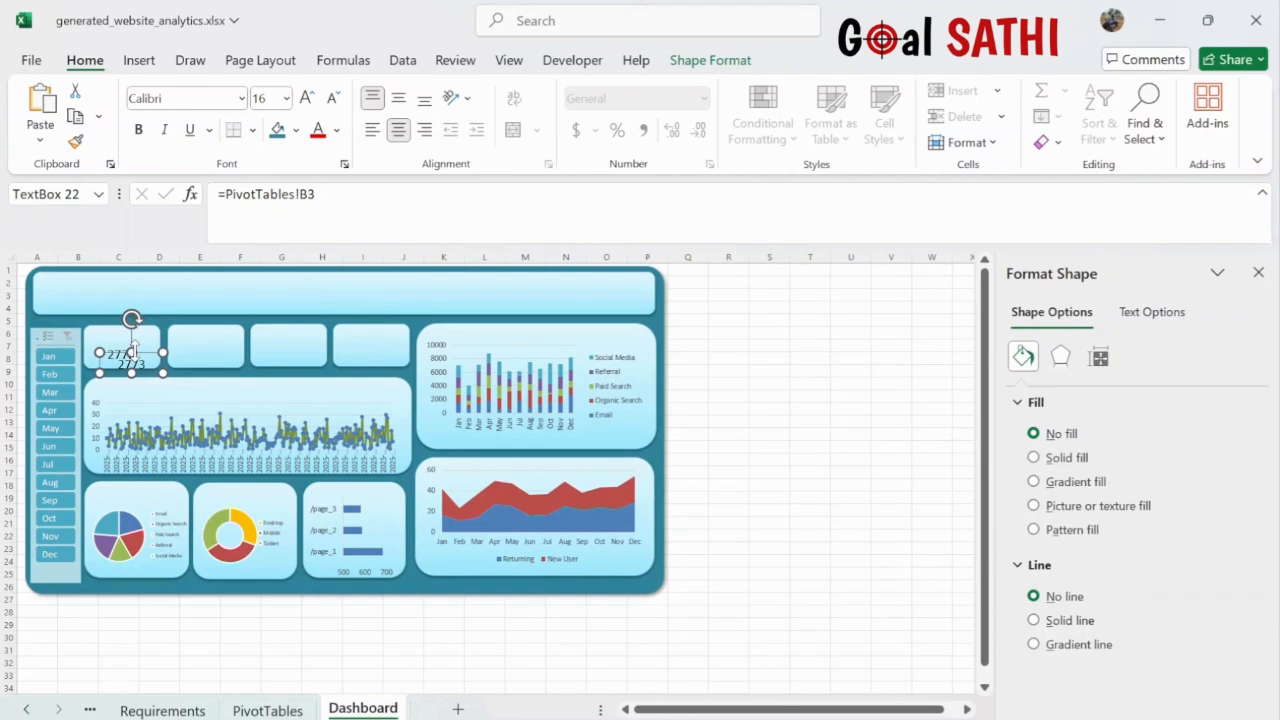
key("ctrl+d")
key("ctrl+d")
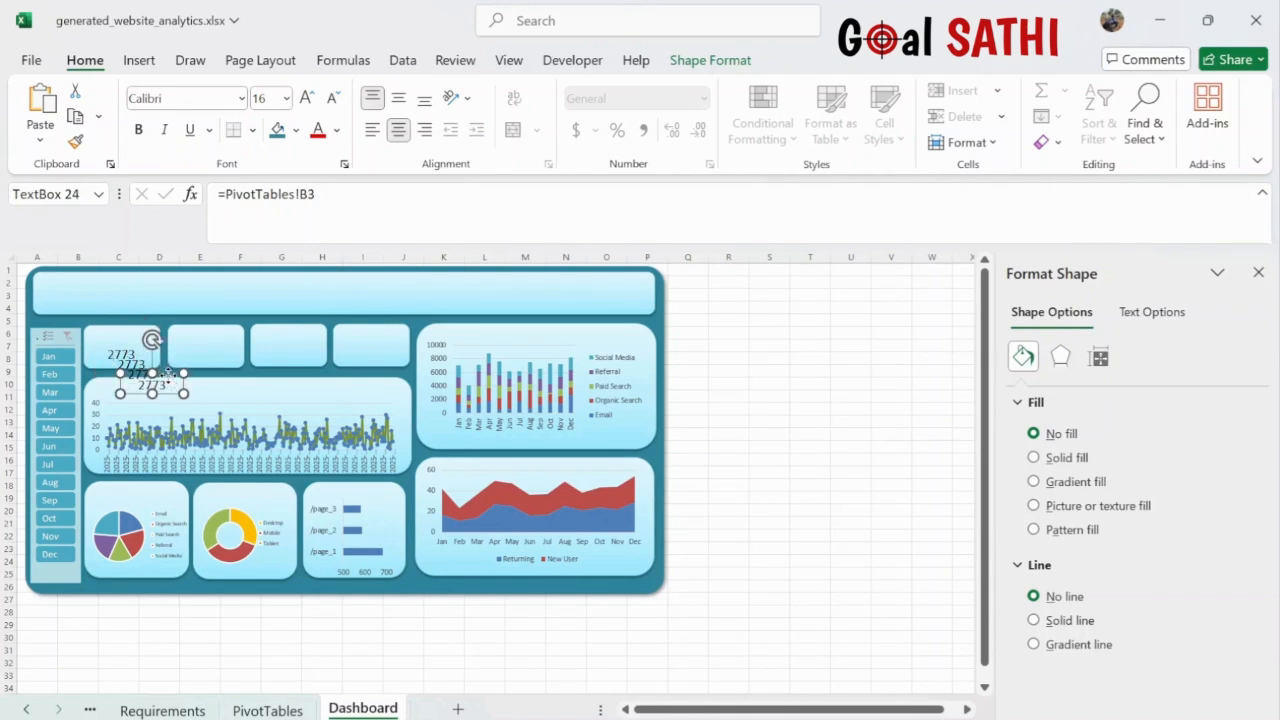
left_click_drag(170, 376, 383, 345)
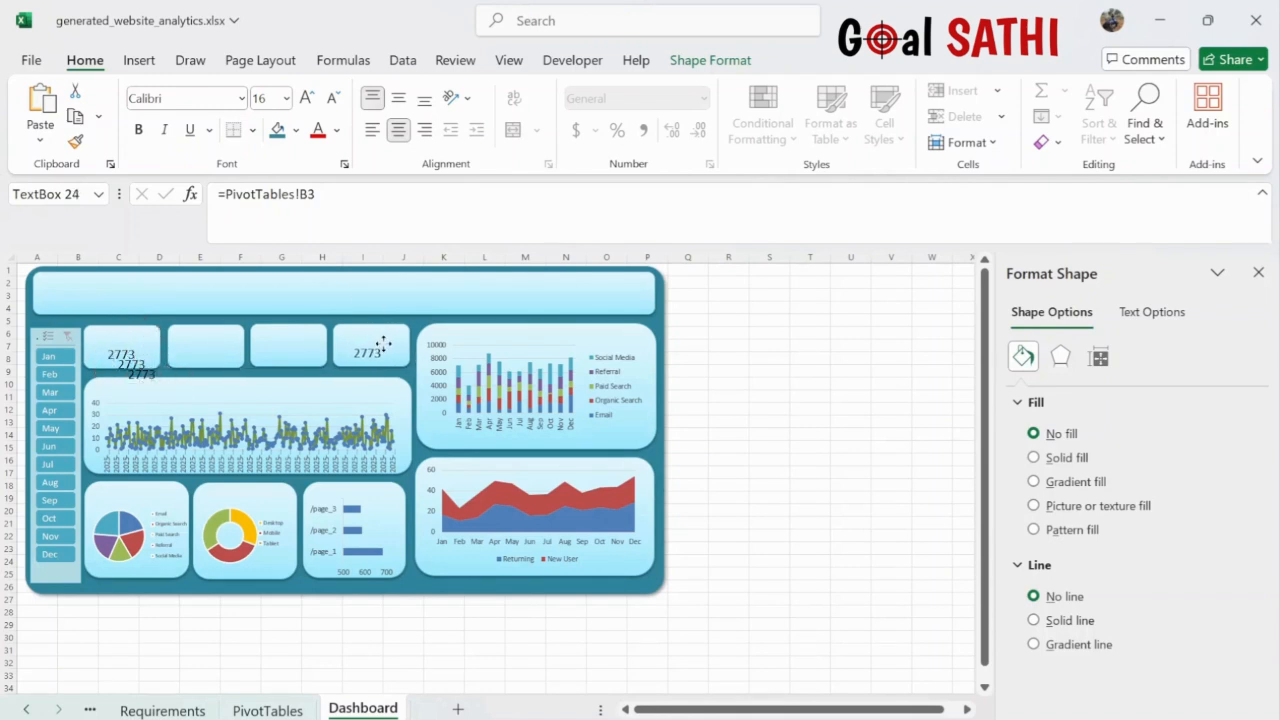
left_click(147, 369)
left_click_drag(147, 369, 289, 349)
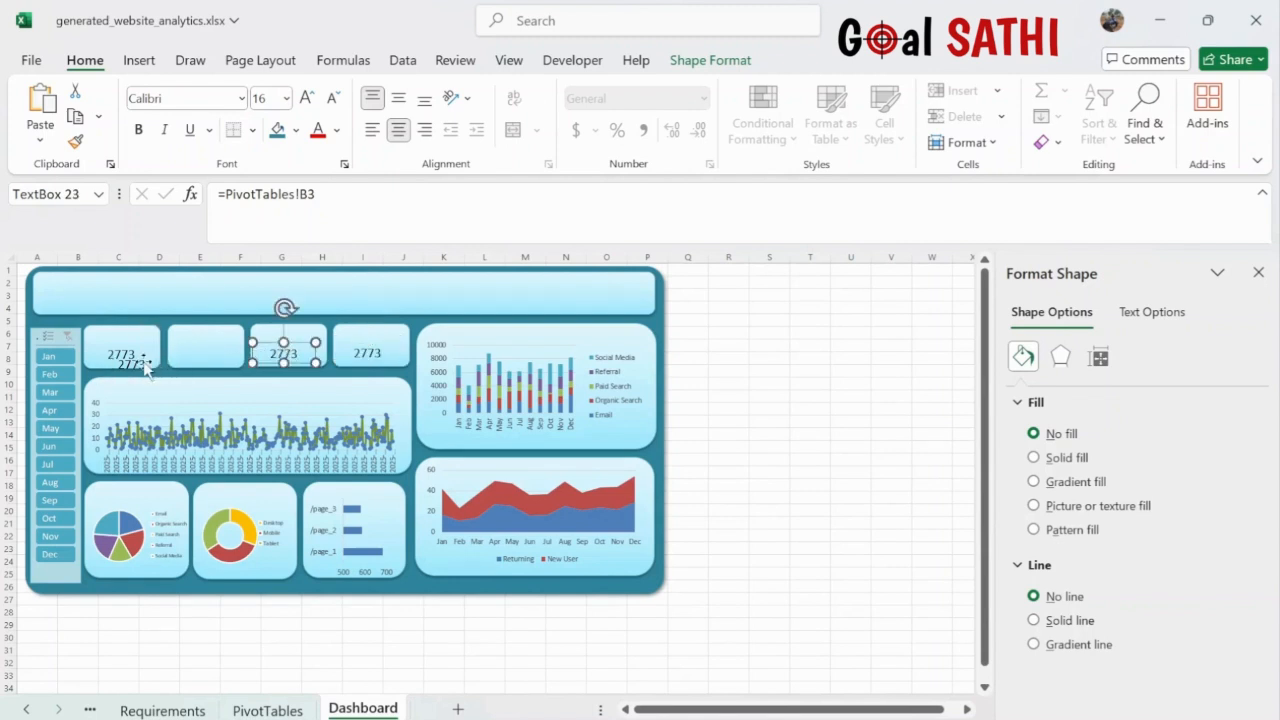
left_click_drag(133, 367, 199, 361)
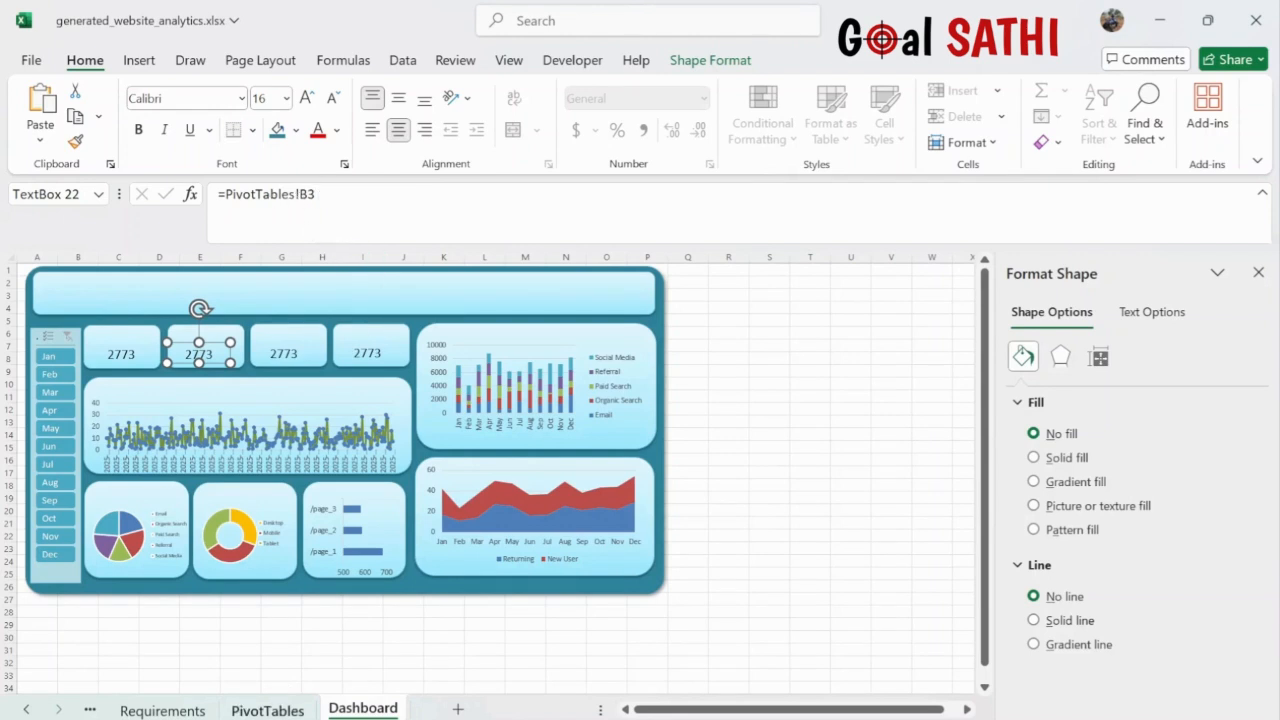
left_click(278, 711)
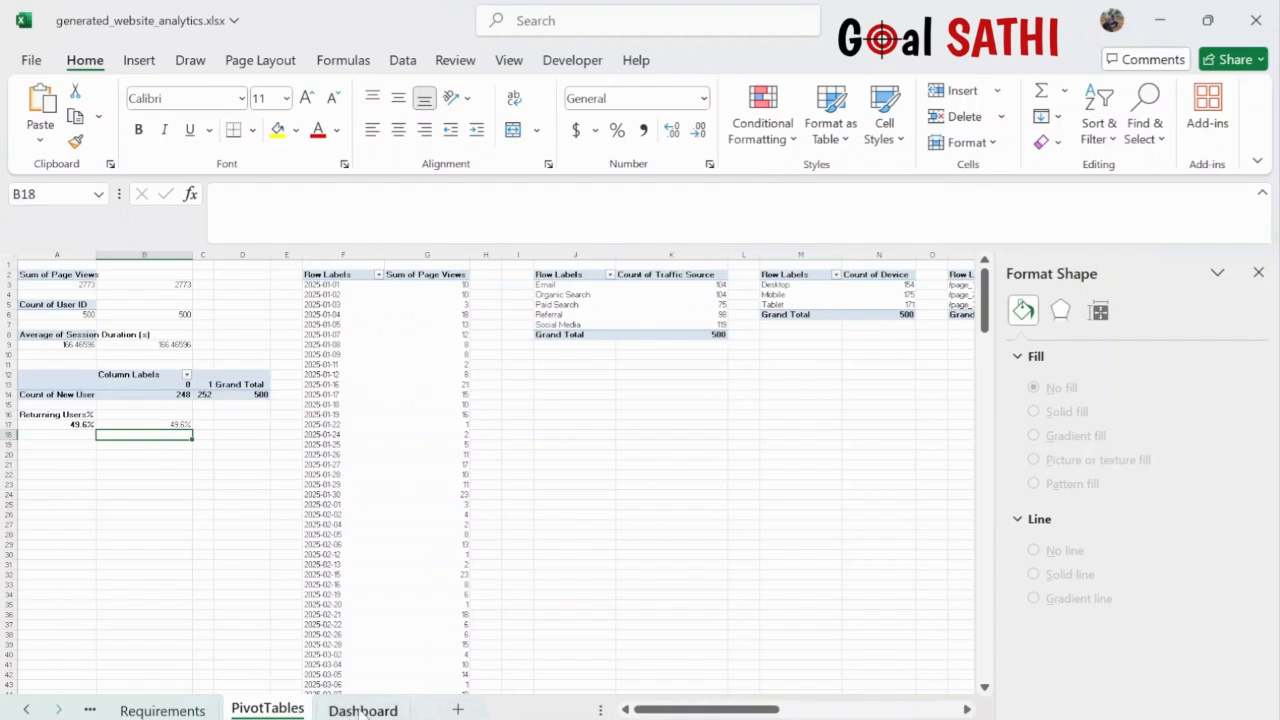
- Link the second KPI tile to =PivotTables!B6 (500) and the third to B9 (166.46596)
left_click(363, 710)
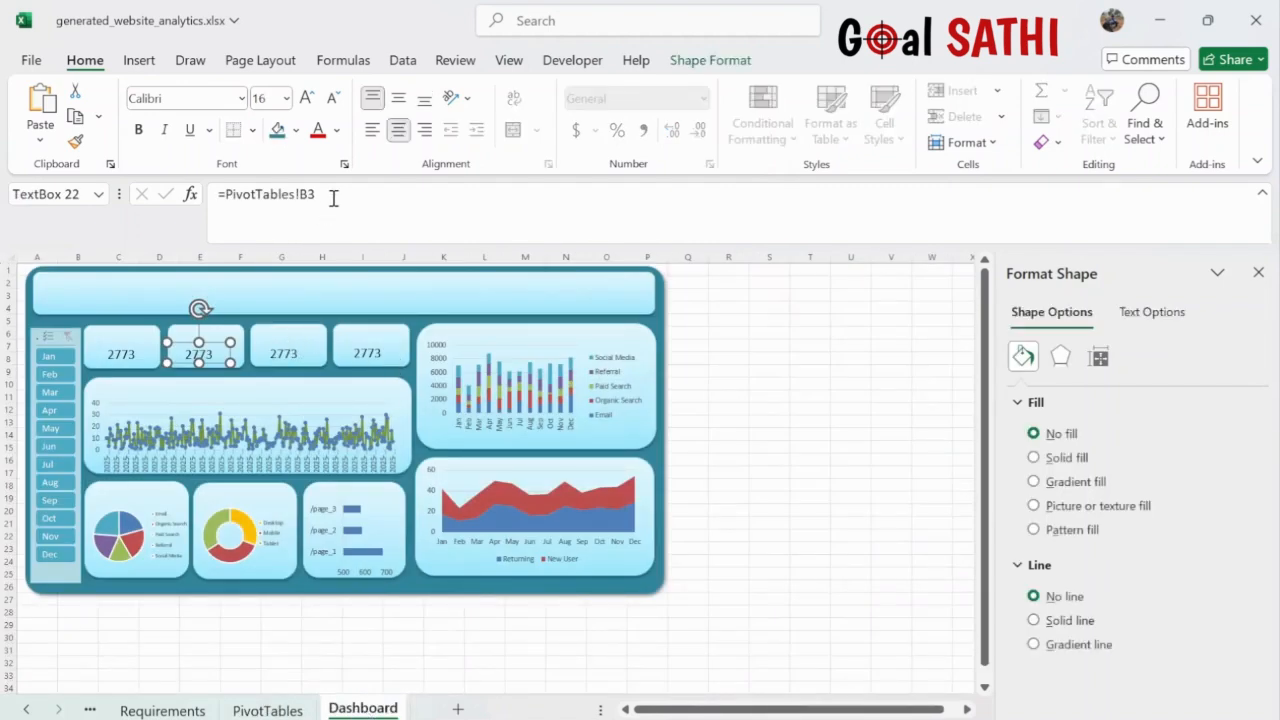
left_click(333, 197)
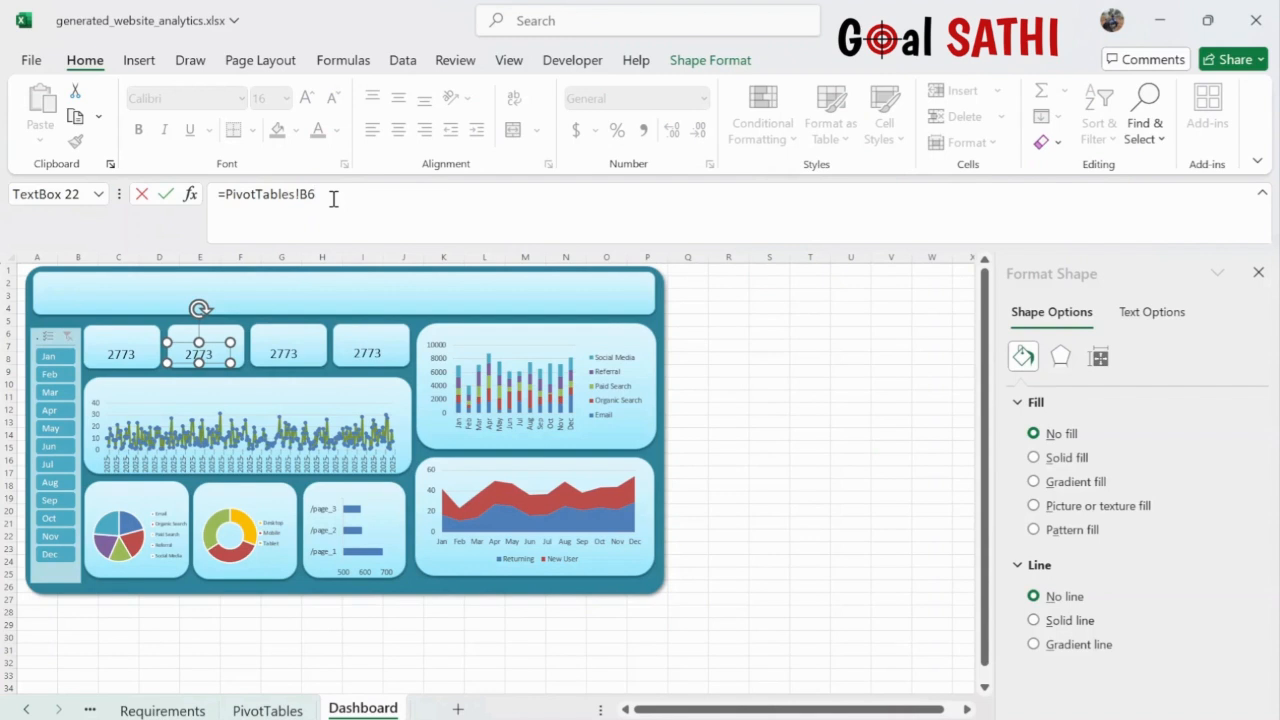
key("Return")
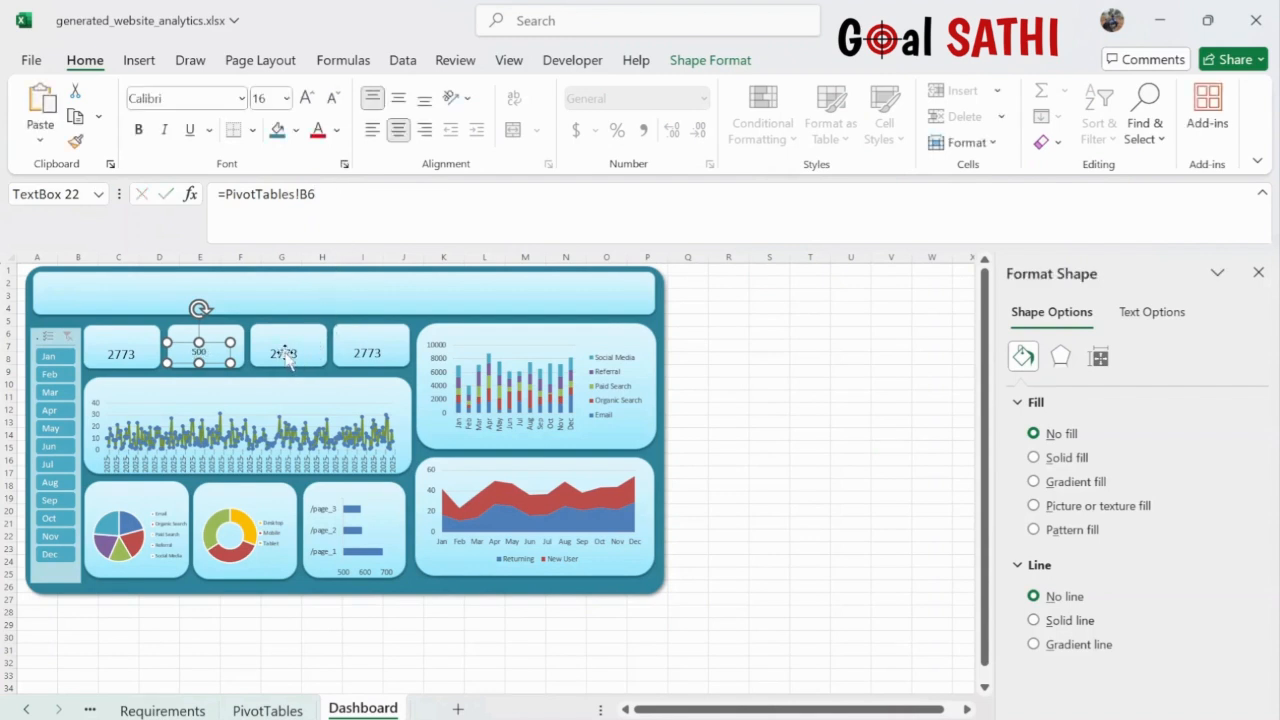
left_click(287, 356)
left_click(326, 203)
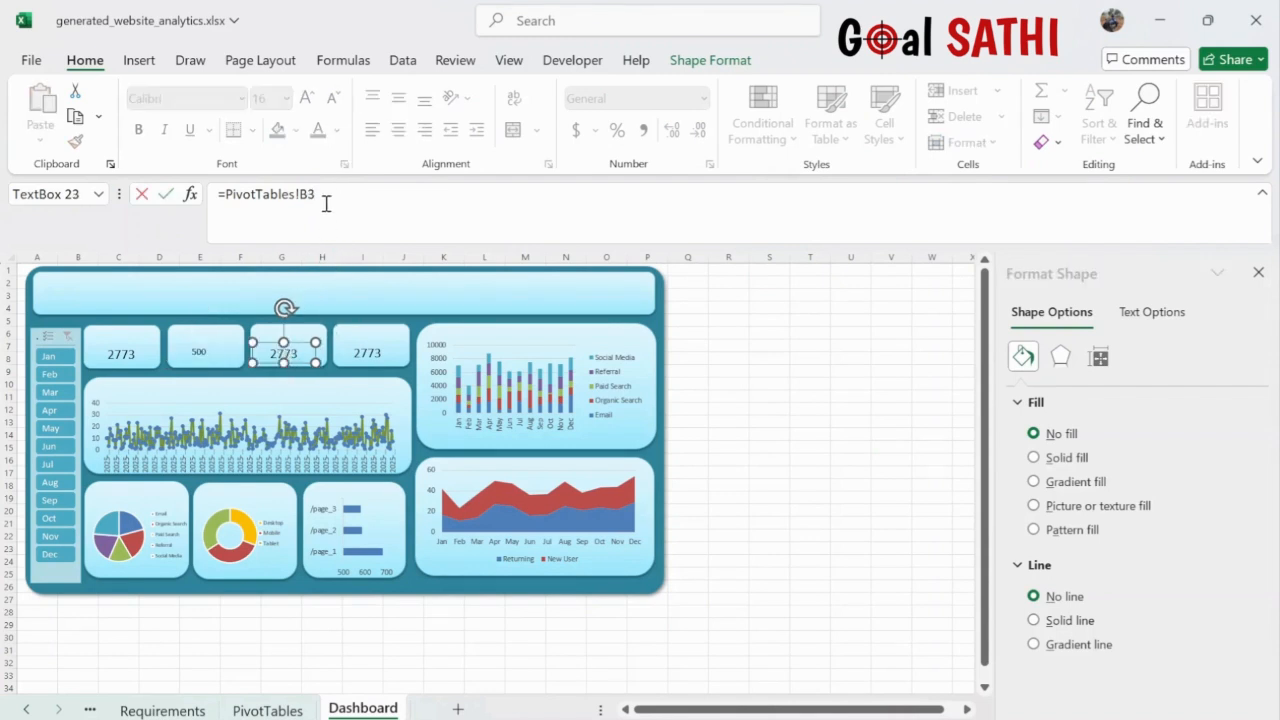
key("Return")
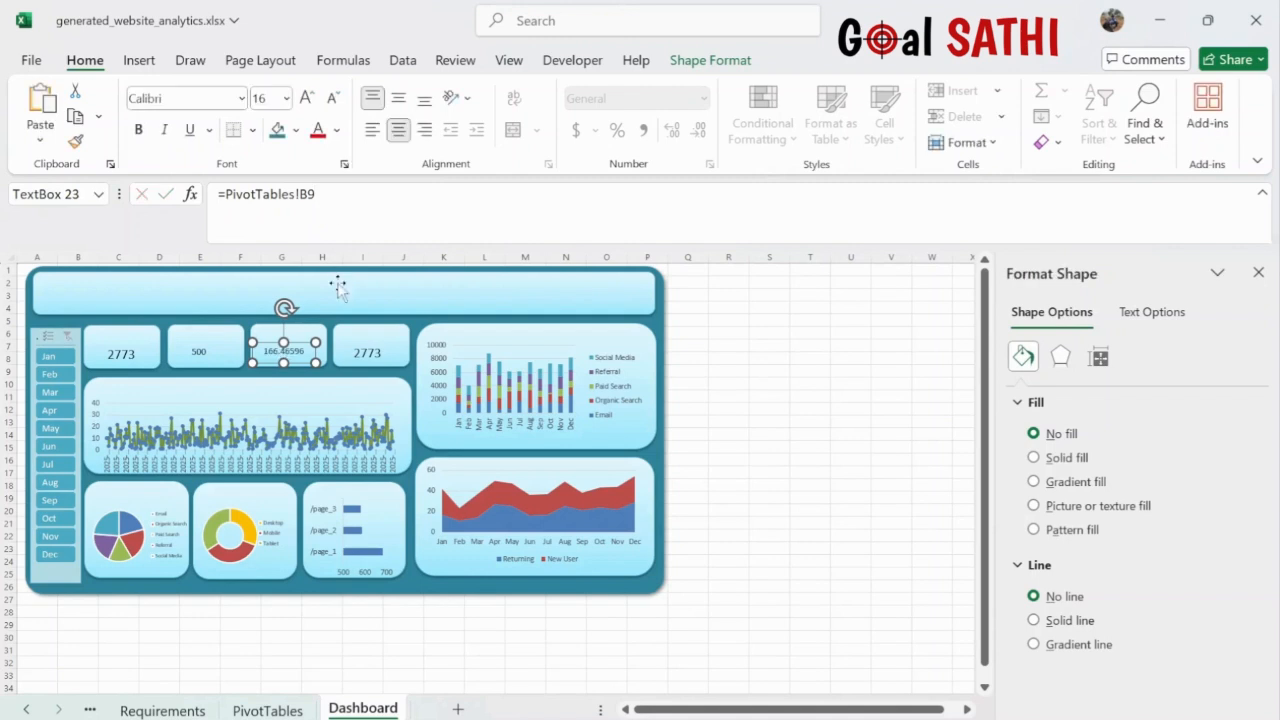
- Link the fourth KPI tile to =PivotTables!B17 so it shows 49.6%
left_click(372, 352)
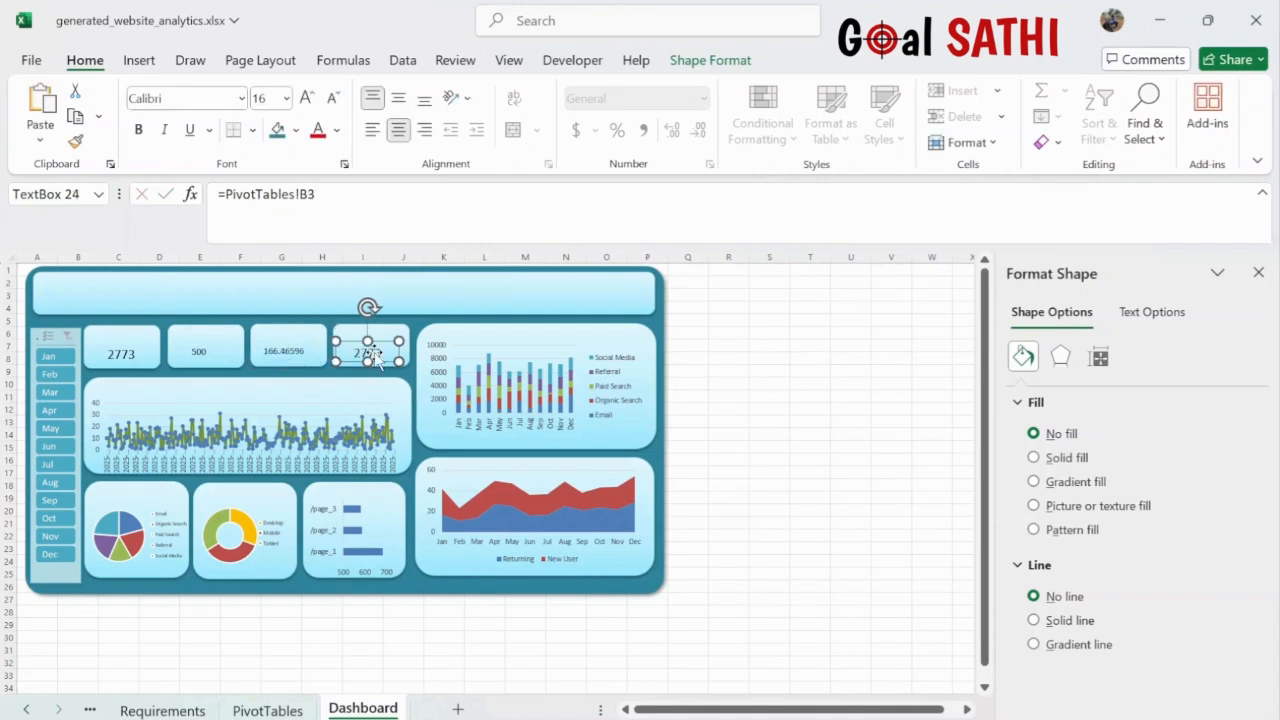
left_click(358, 197)
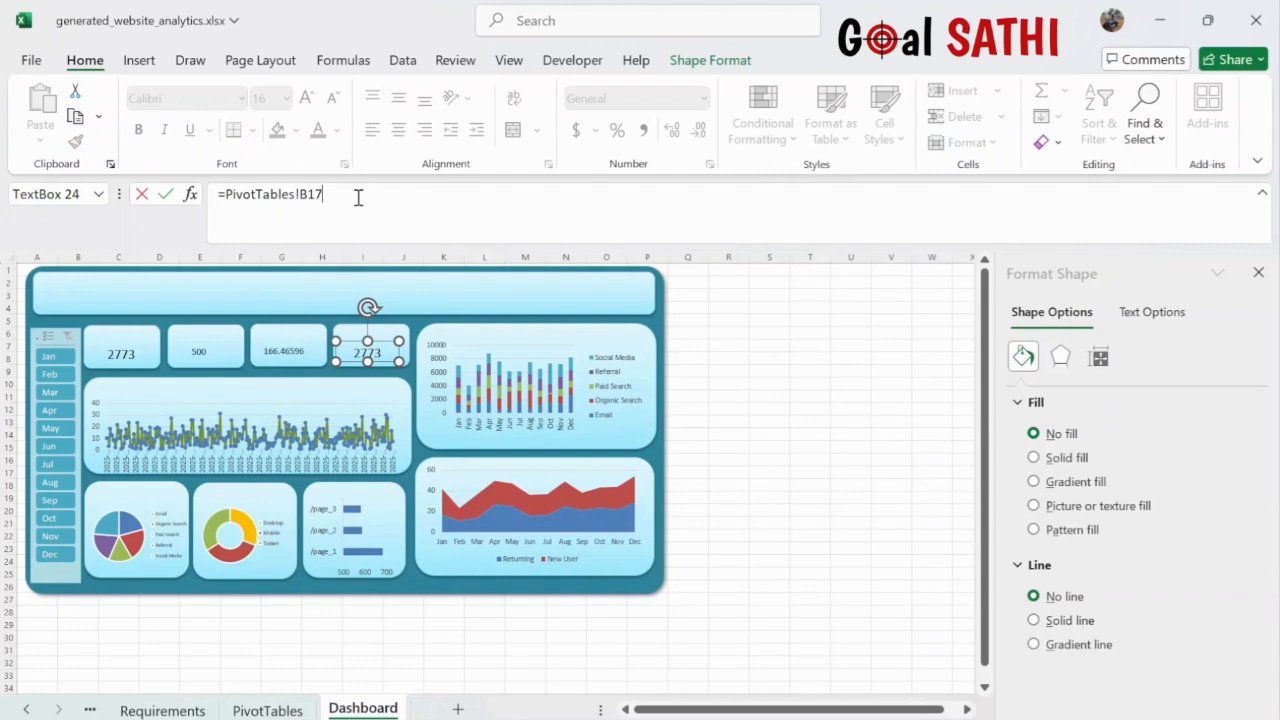
key("Return")
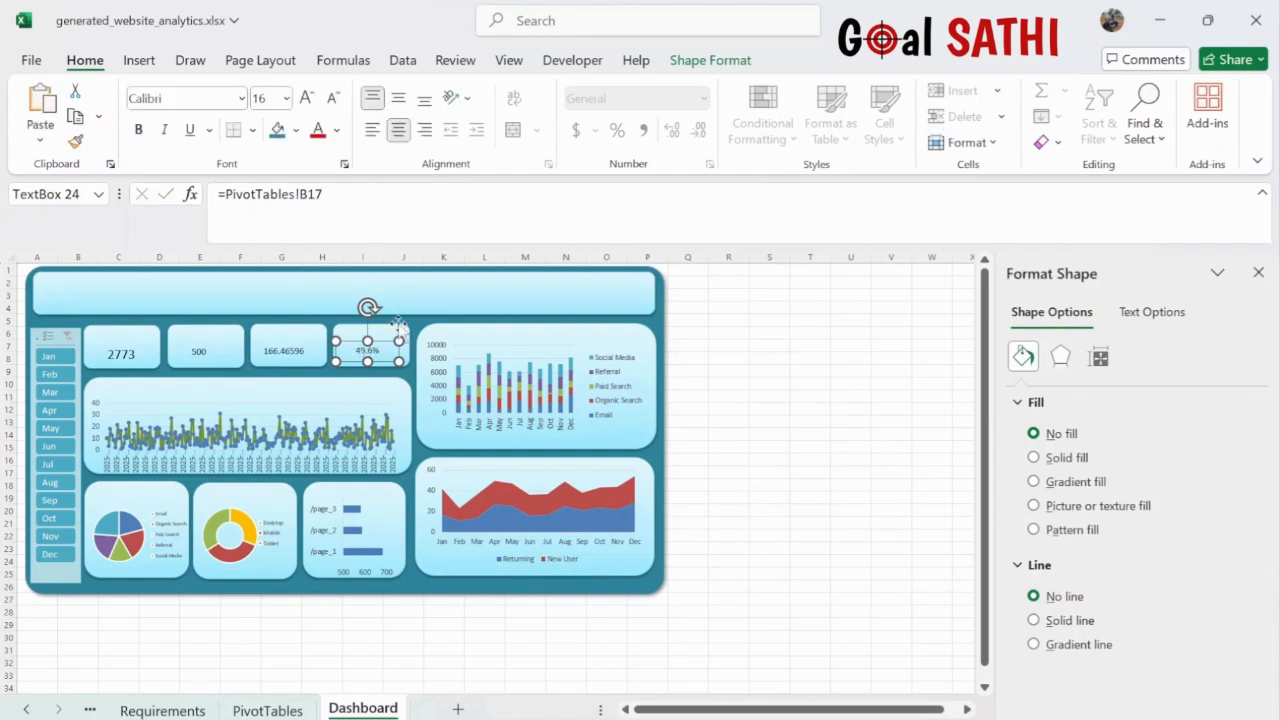
left_click(203, 355)
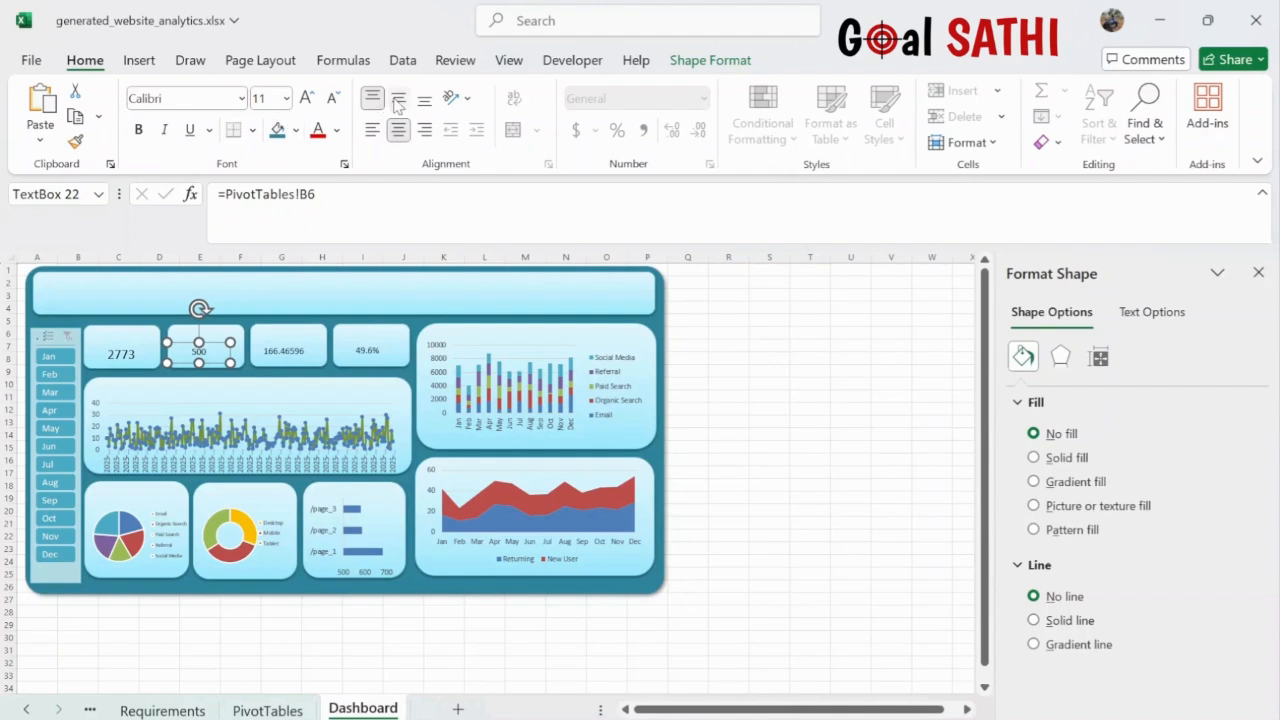
- Enlarge the 500 value to font size 16, matching 2773, and nudge it into its tile
left_click(307, 98)
left_click(307, 98)
left_click_drag(215, 345, 219, 348)
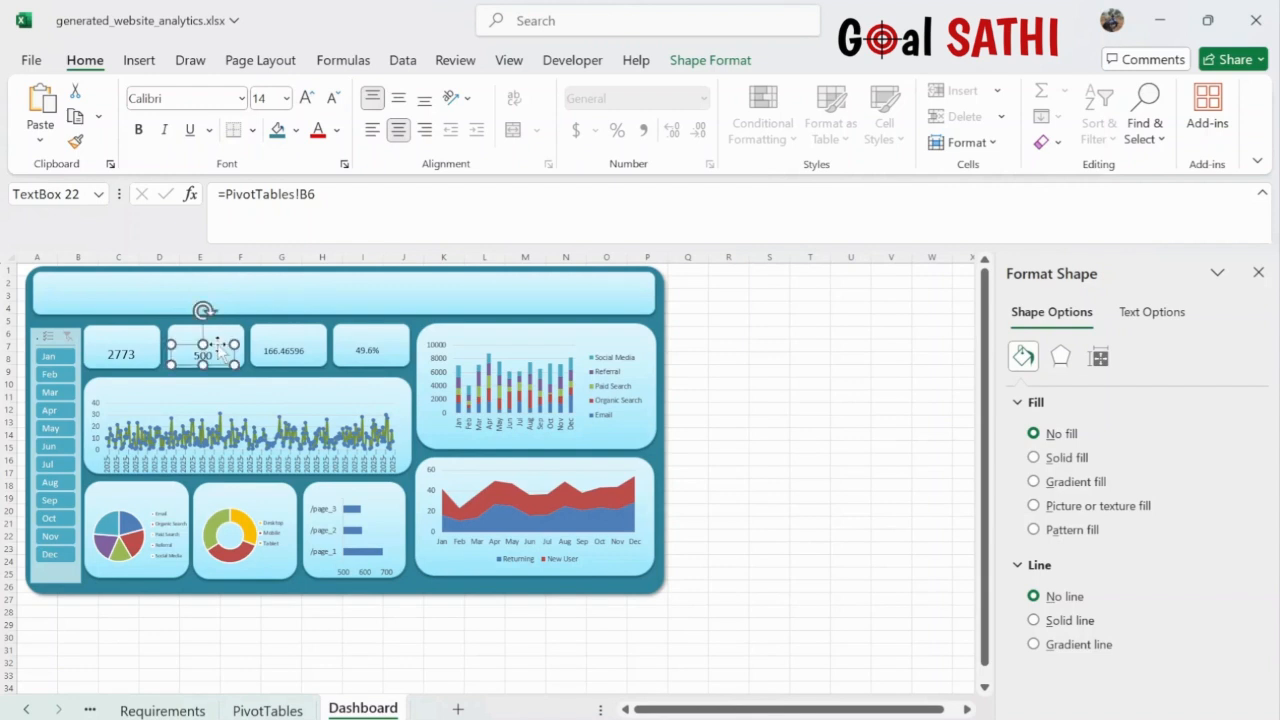
left_click(306, 98)
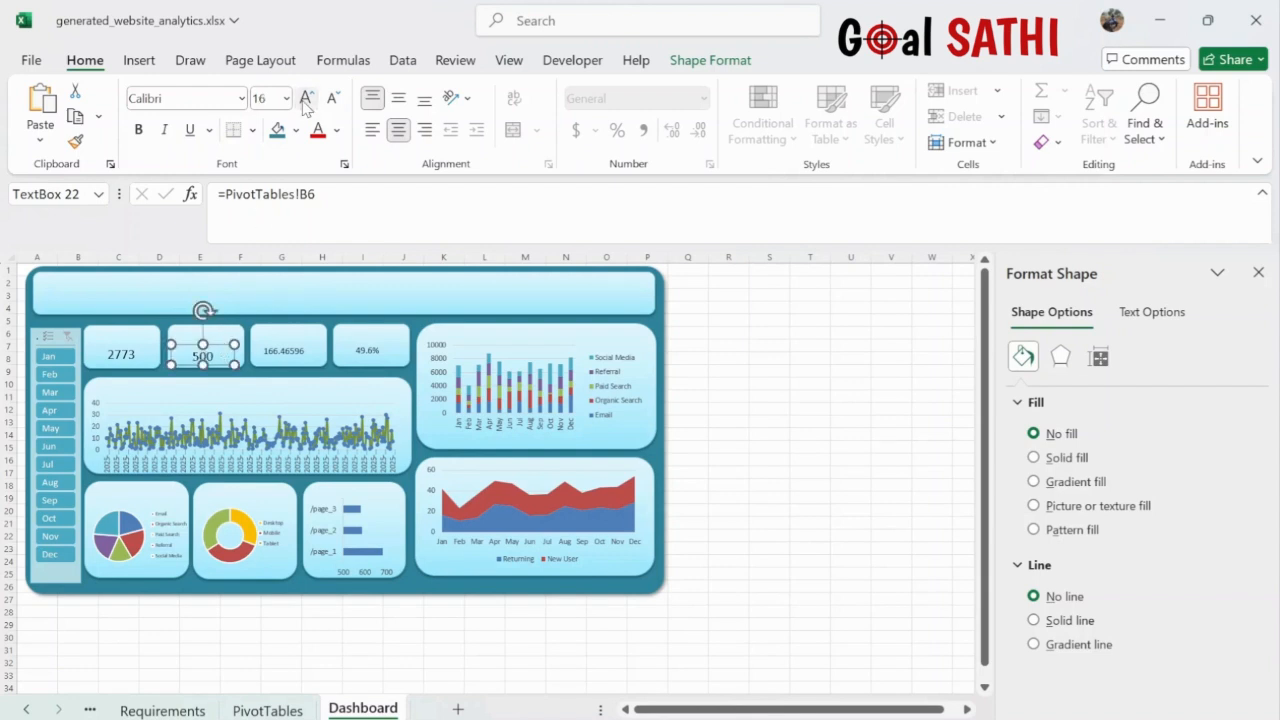
left_click(120, 362)
left_click(200, 362)
- Enlarge the 166.465 value to size 16 and shift it right within its tile
left_click(286, 356)
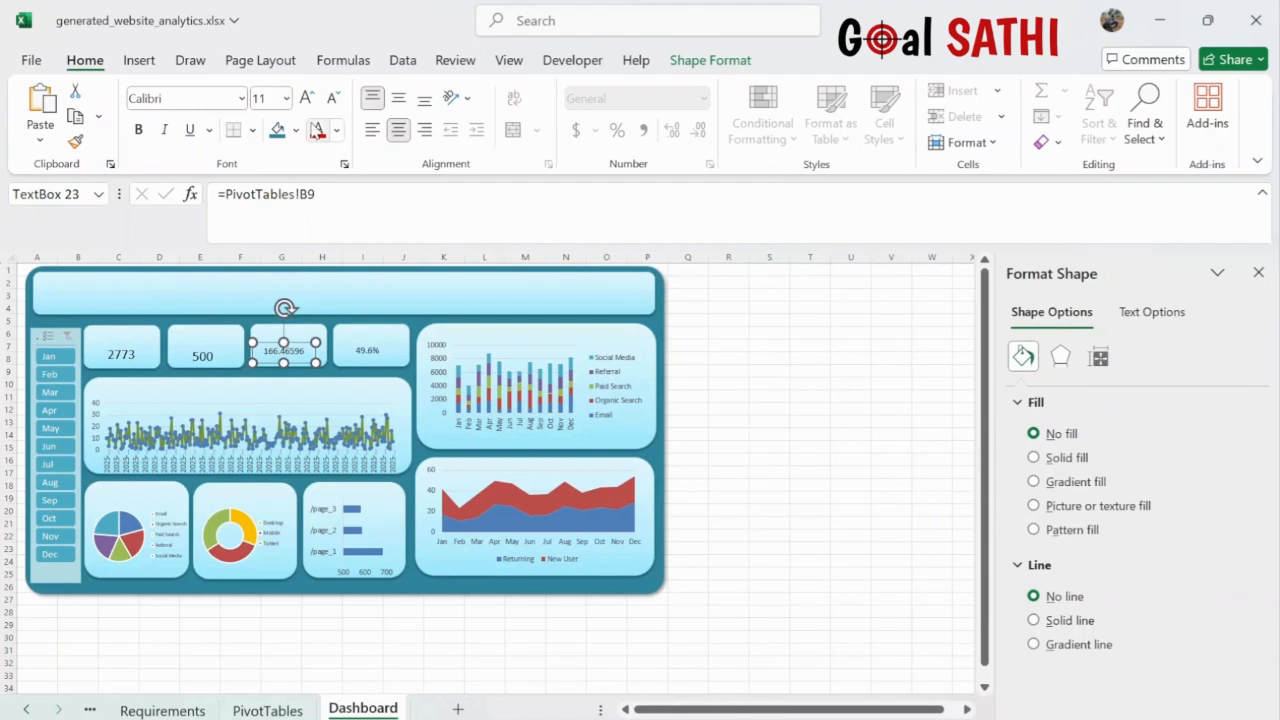
left_click(307, 98)
left_click(307, 98)
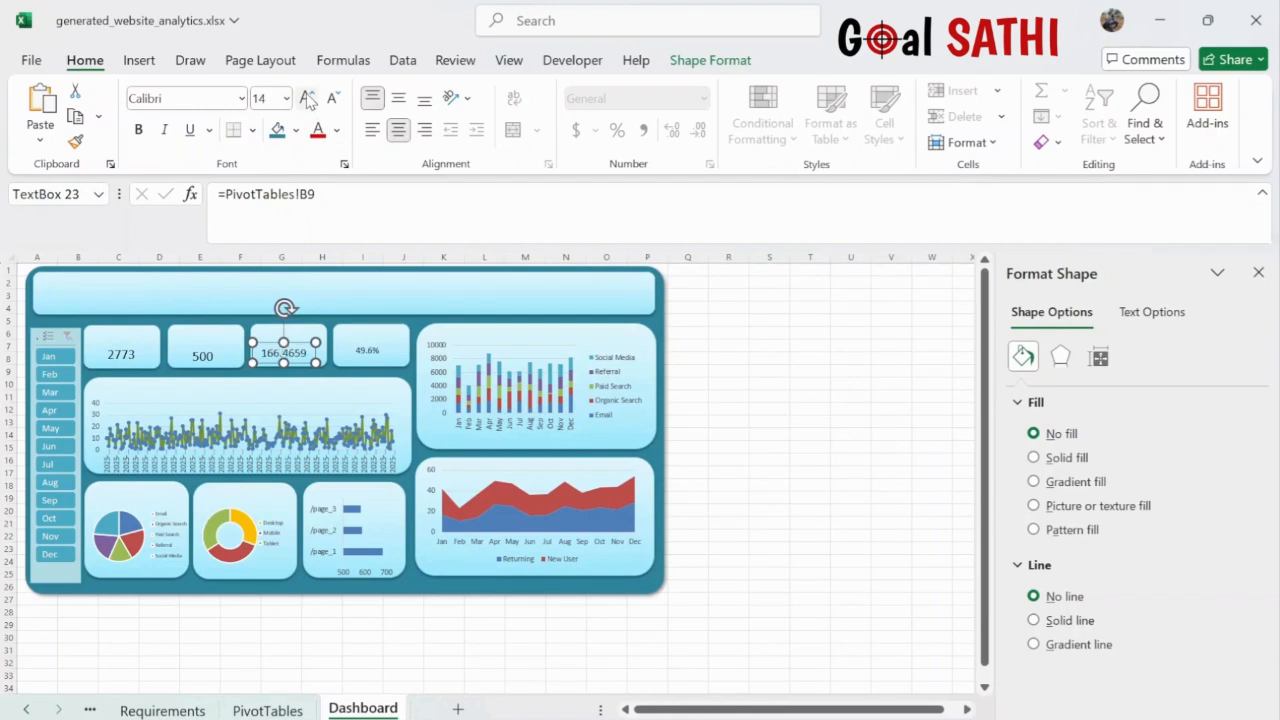
left_click(307, 98)
mouse_move(301, 345)
left_mouse_down()
mouse_move(315, 338)
mouse_move(308, 347)
left_mouse_up()
- Enlarge the 49.6% value to size 16 and settle it into its tile
left_click(368, 348)
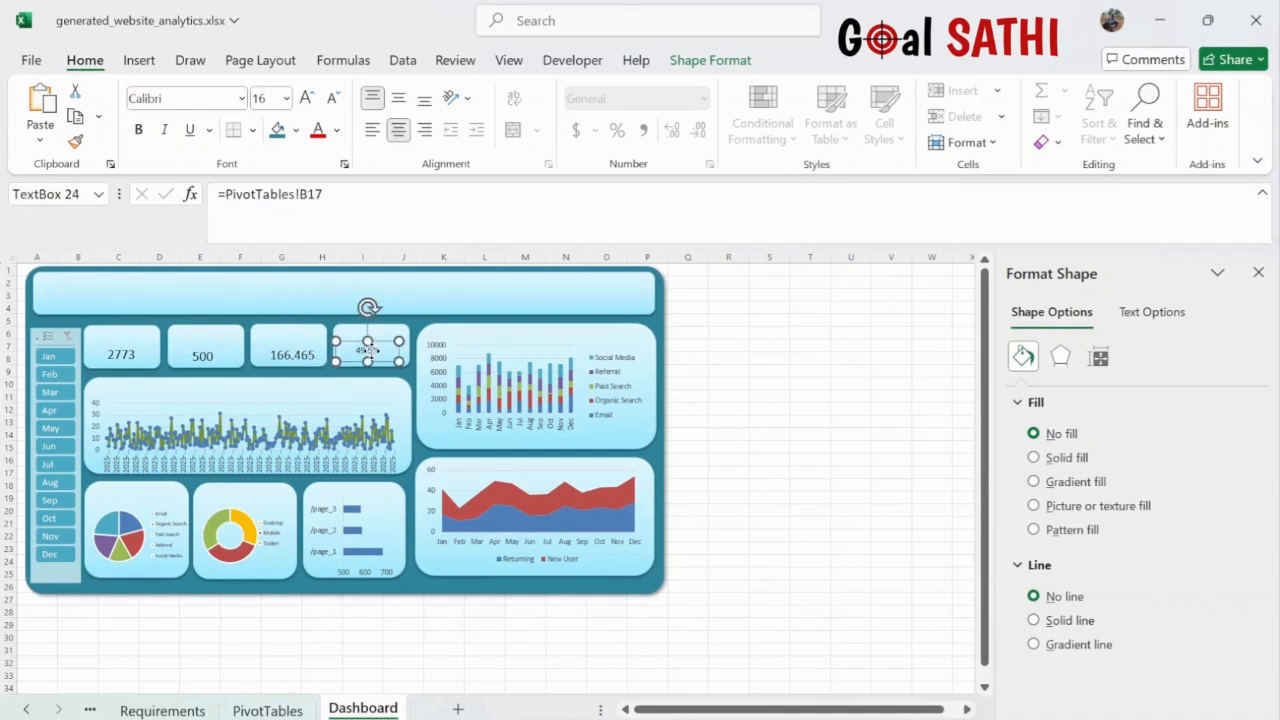
left_click(307, 98)
left_click(307, 98)
left_click(307, 98)
left_click_drag(383, 341, 390, 347)
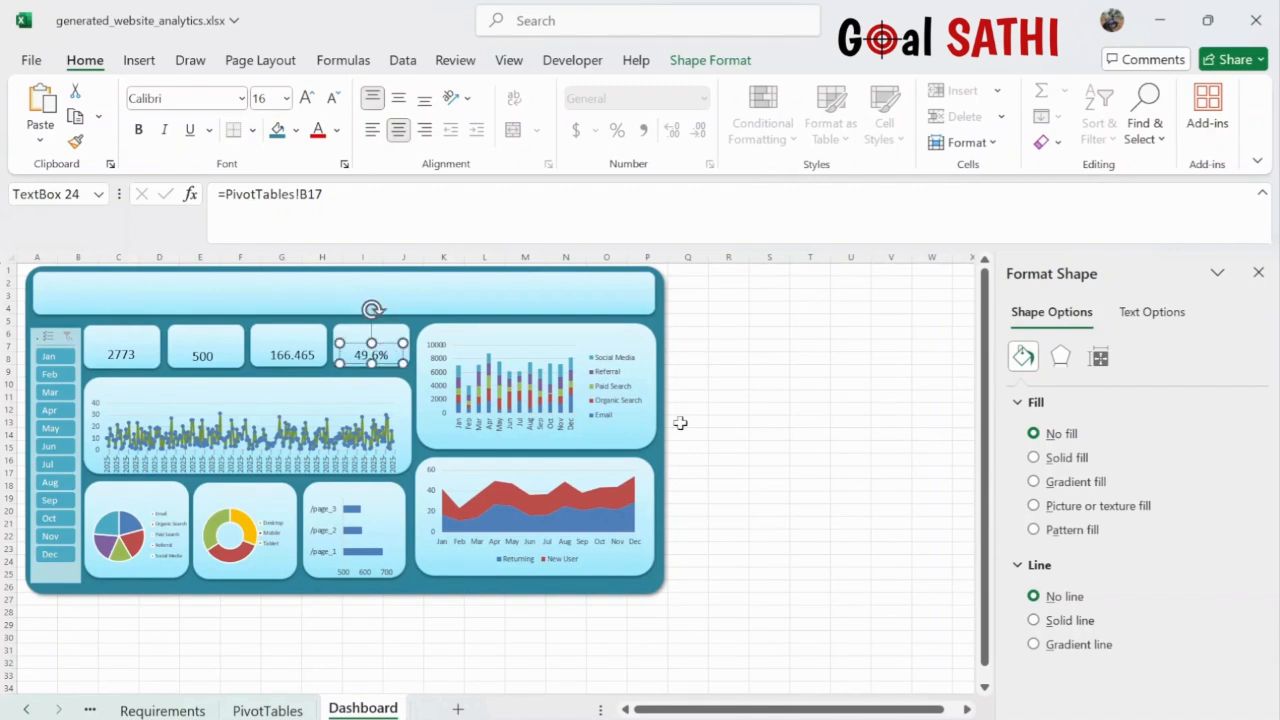
left_click(838, 448)
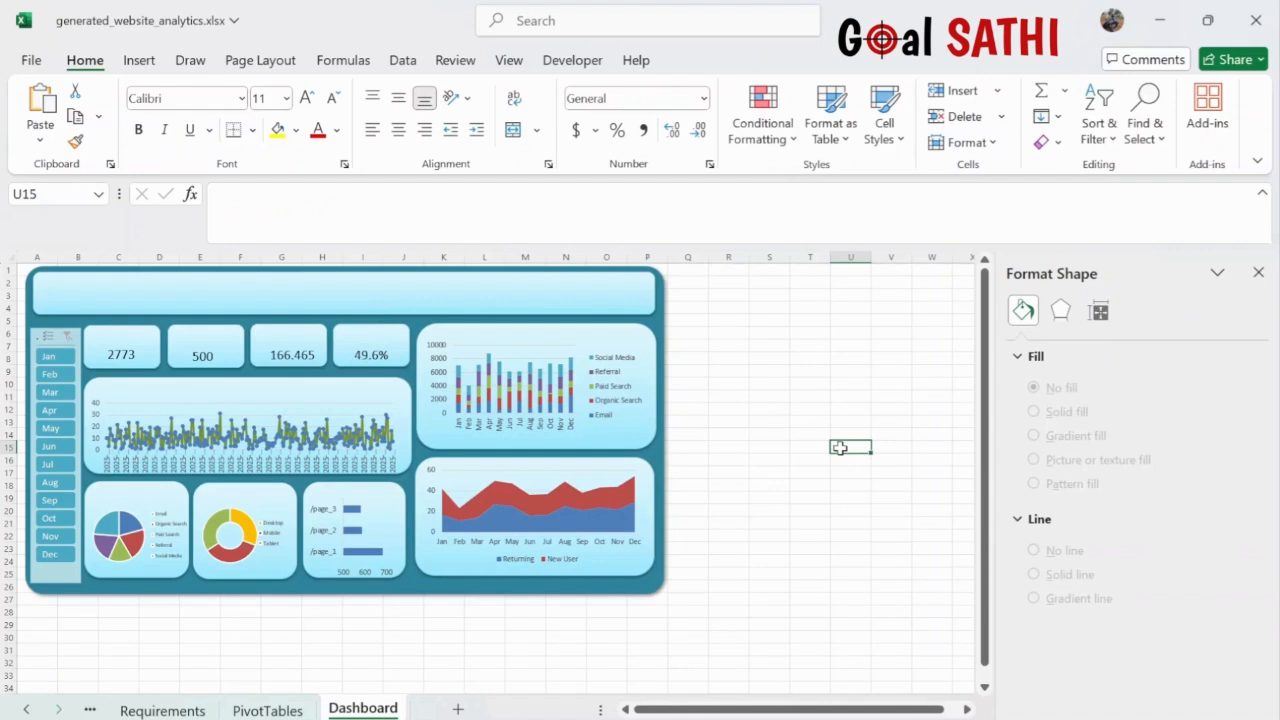
- Test the Month slicer with Mar, Apr, Sep and Dec, then clear it back to all months
left_click(52, 393)
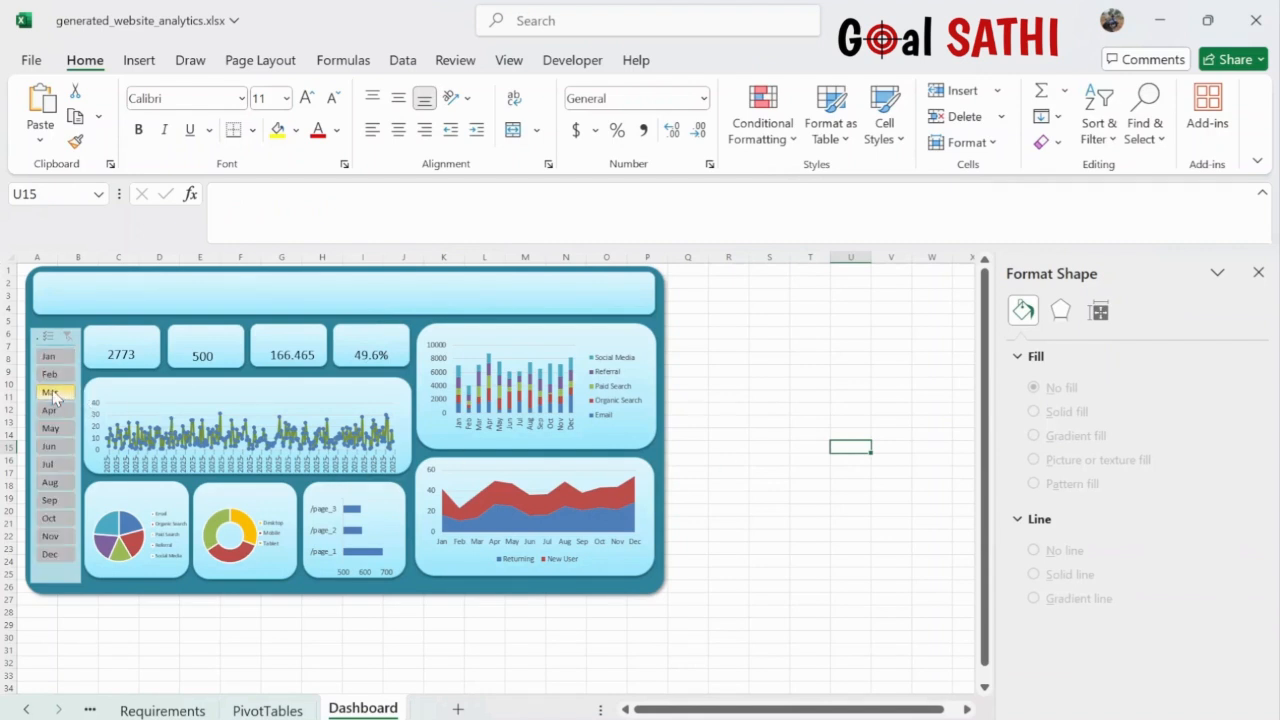
left_click(51, 410)
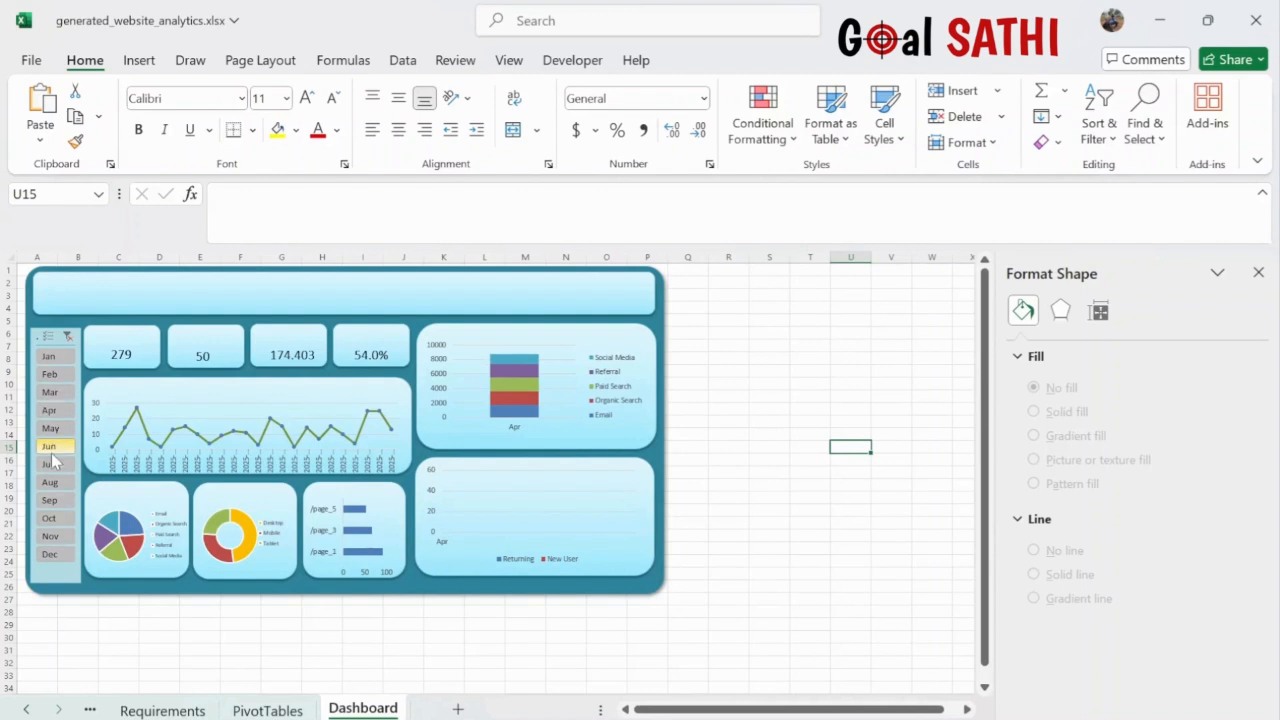
left_click(50, 500)
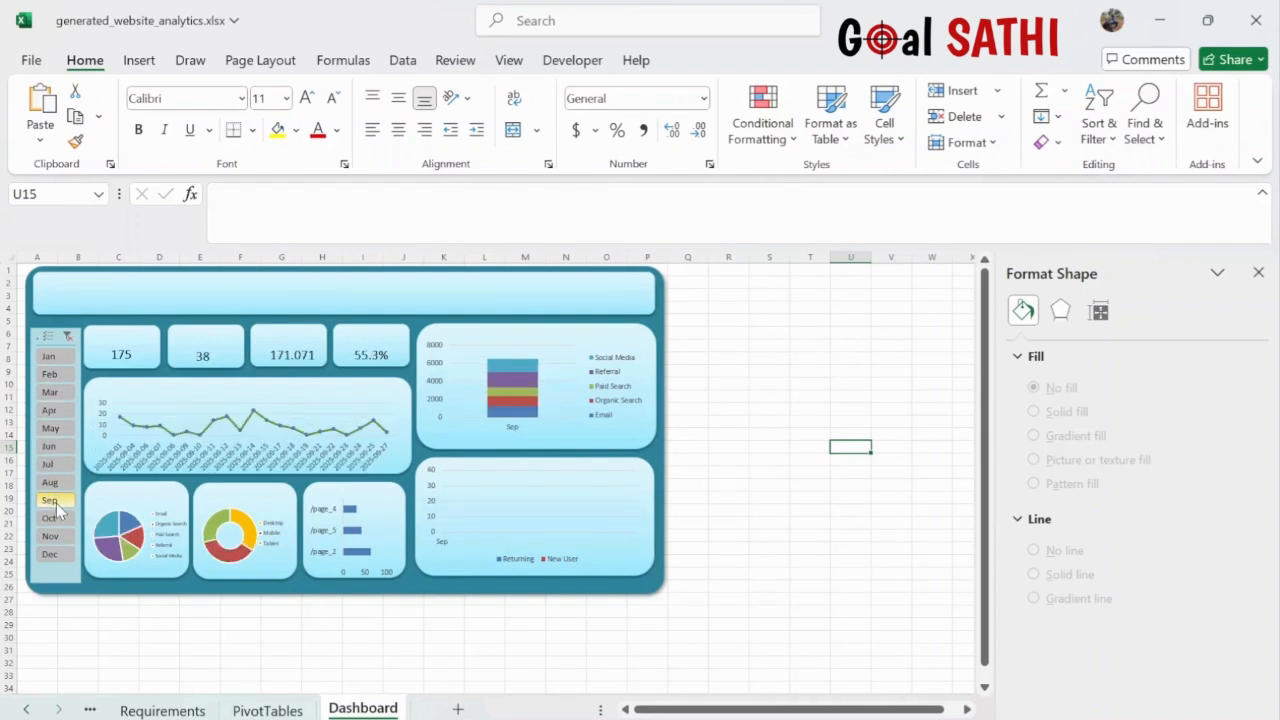
left_click(57, 554)
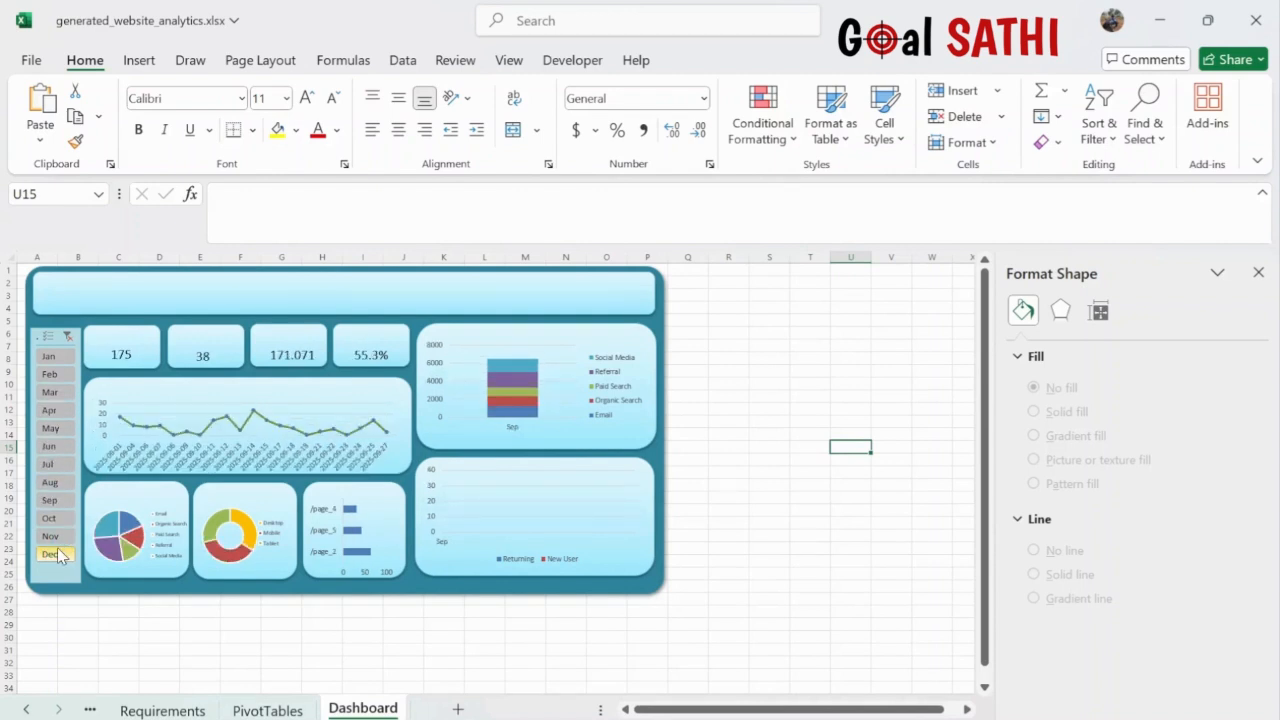
left_click(66, 337)
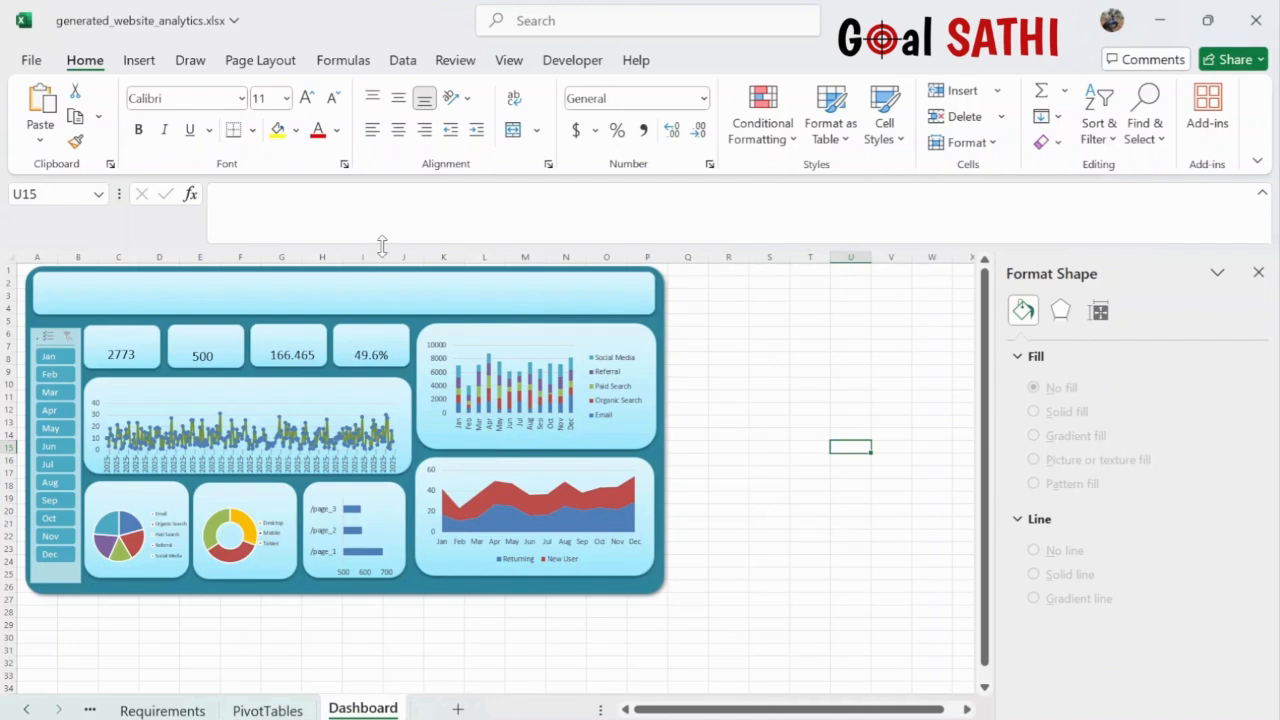
left_click(139, 62)
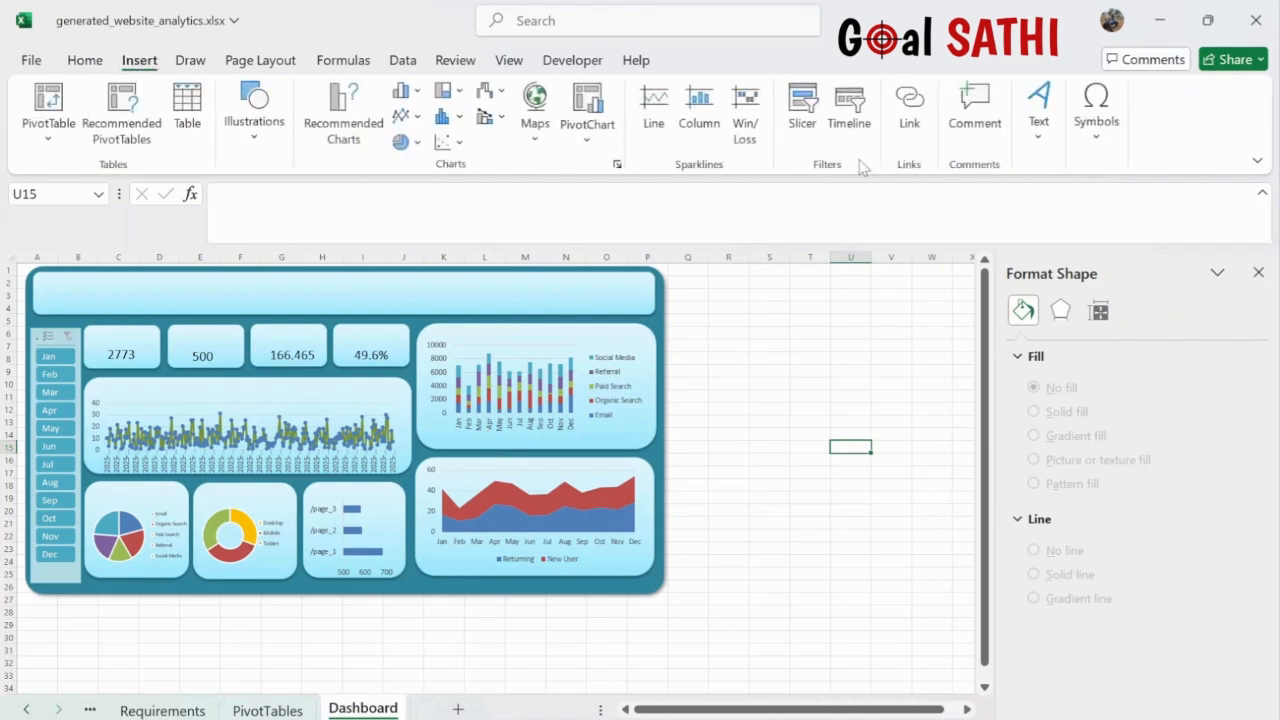
- Insert a WordArt title reading 'WEBSITE TRAFFIC DASHBOARD', removing the stray trailing E
left_click(1041, 135)
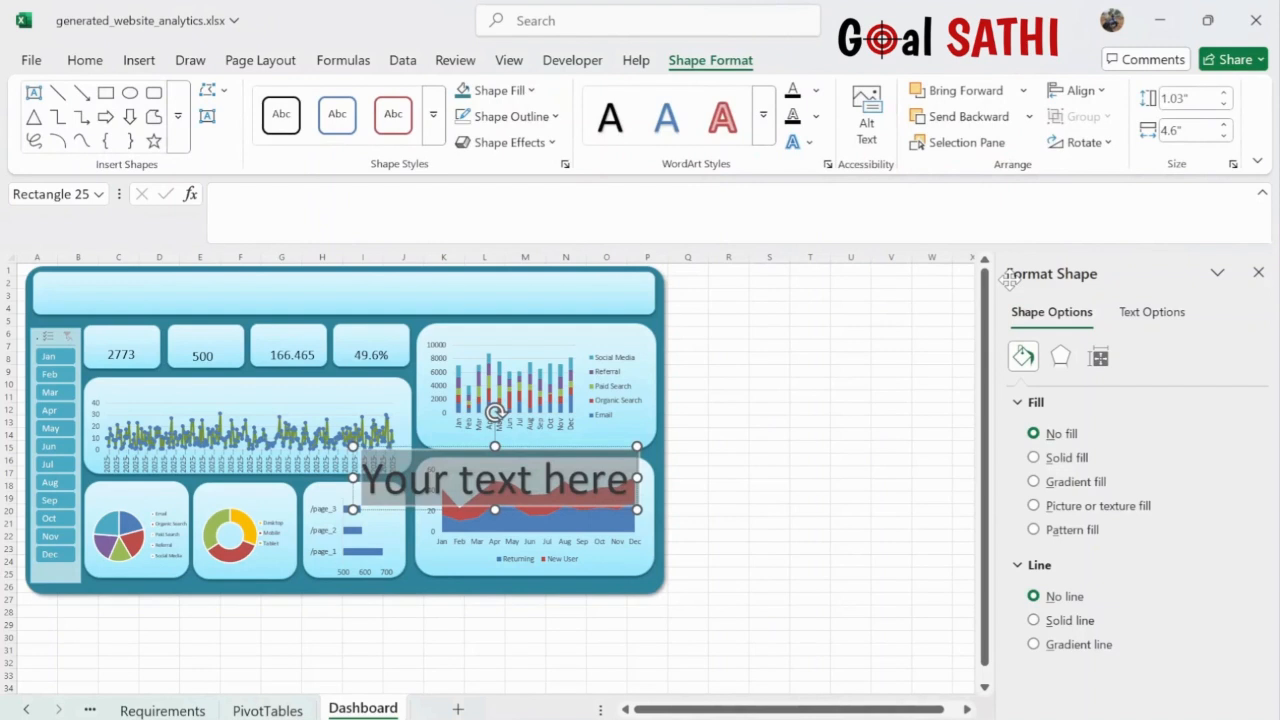
type("WE")
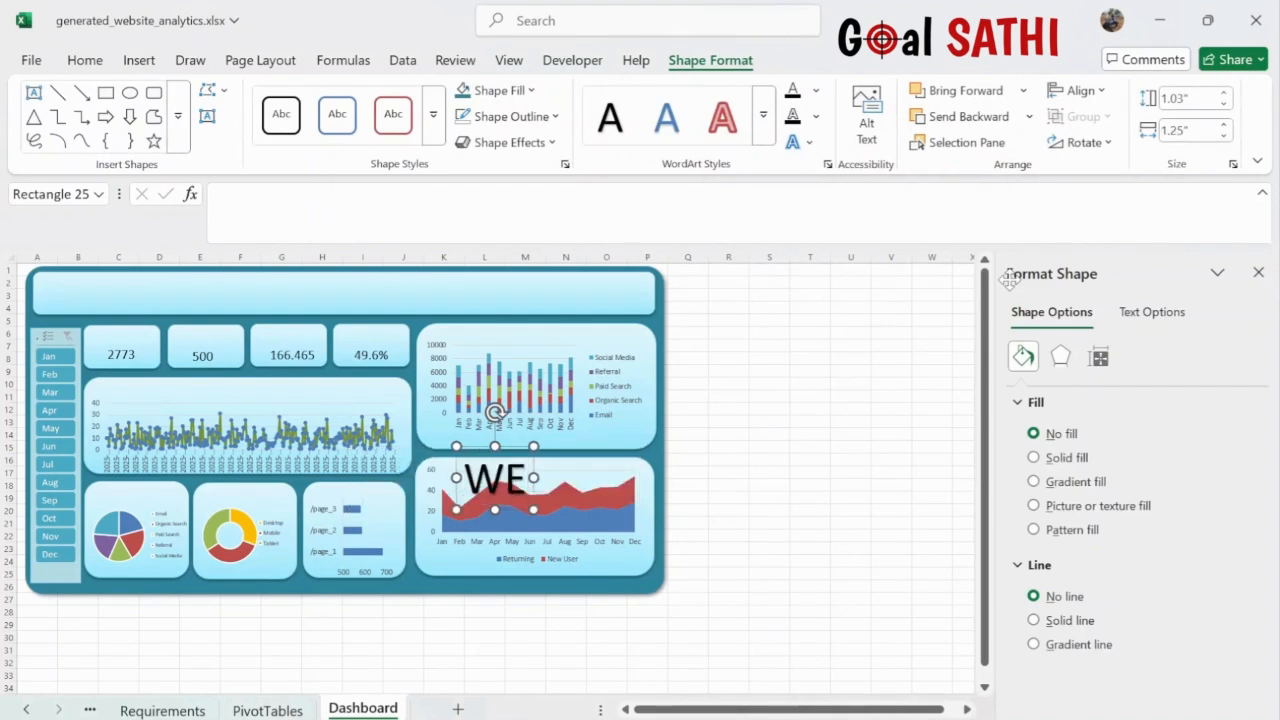
type("BSITE TRA")
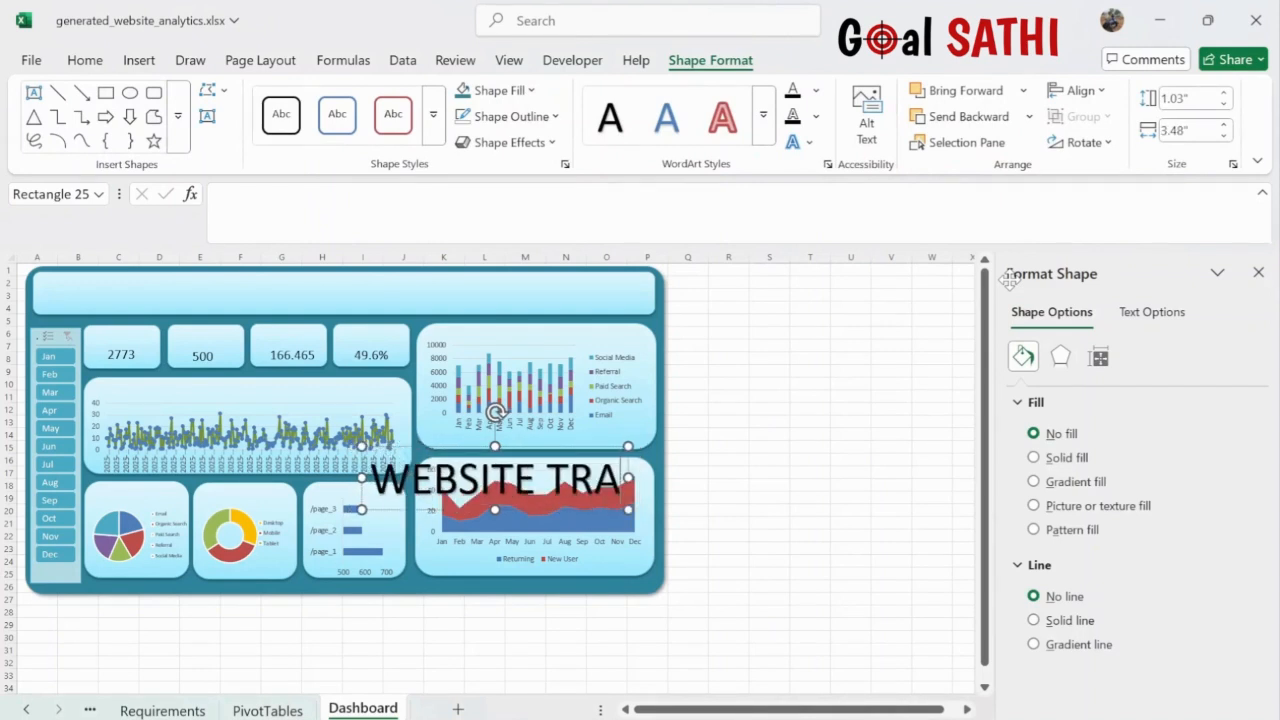
type("FFICE")
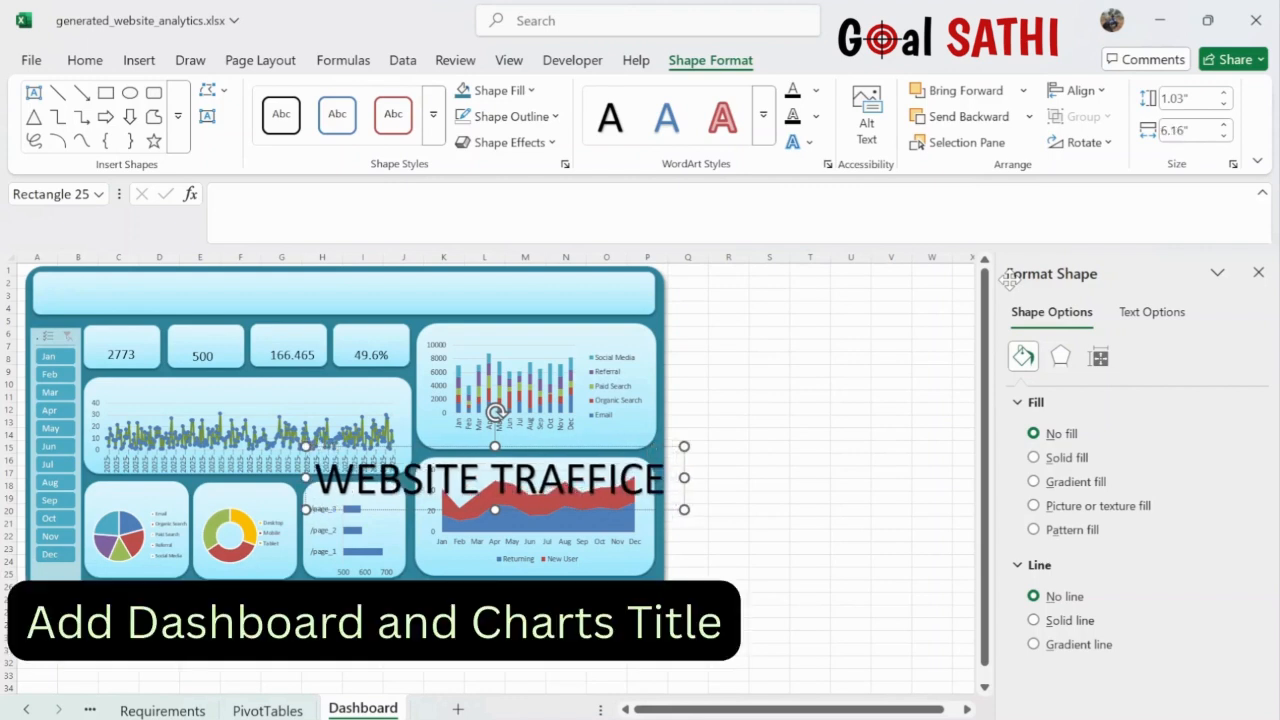
key("BackSpace")
type("DAS")
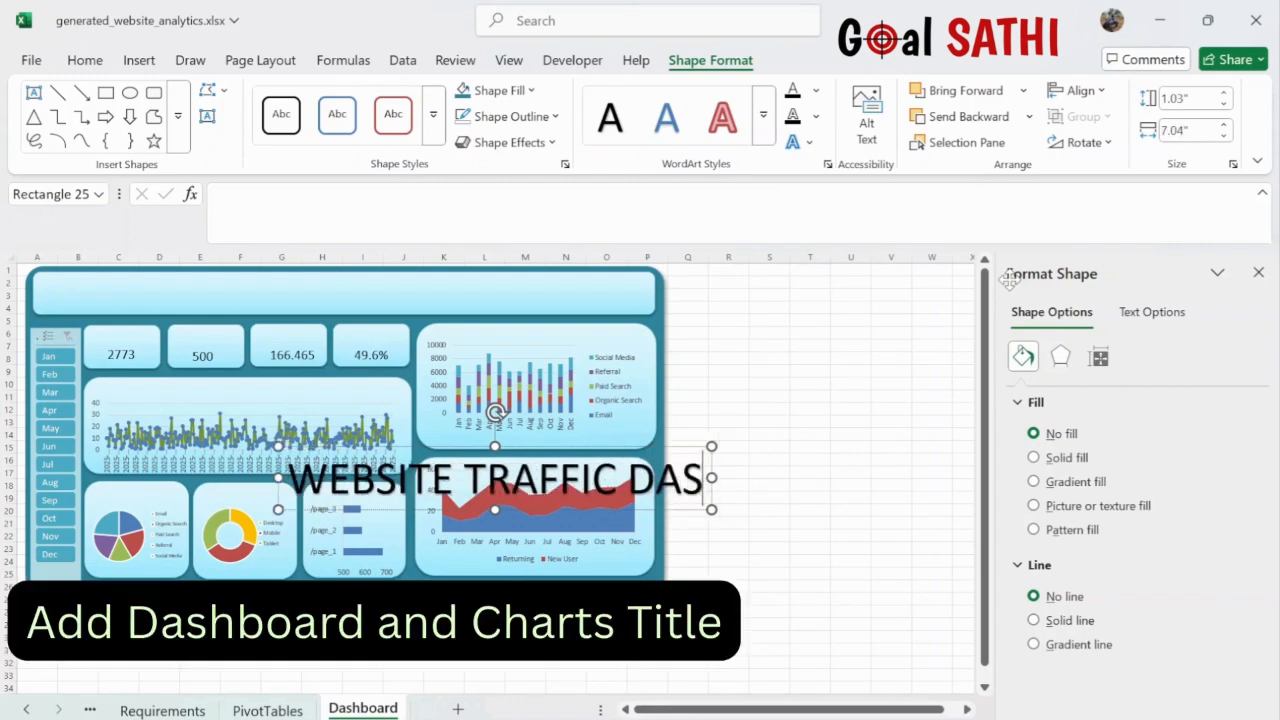
type("HBOARD")
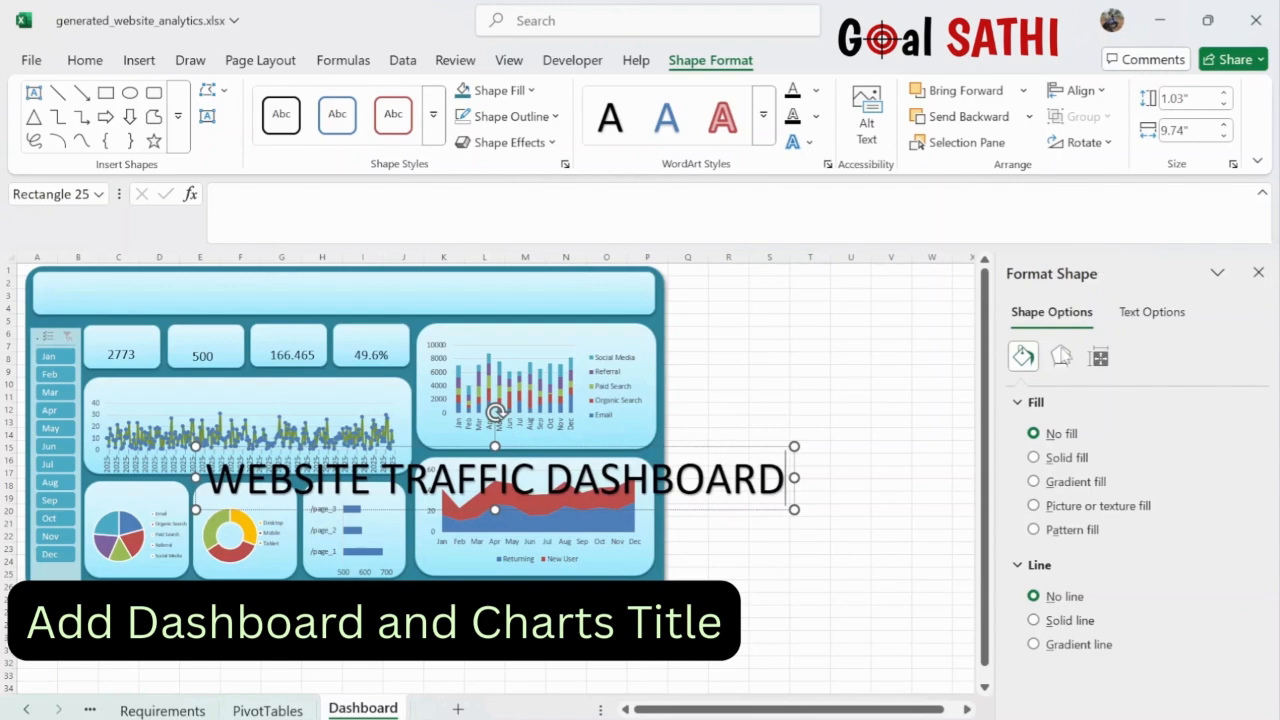
- Drag the WordArt title up and left toward the top banner
left_click_drag(737, 449, 598, 249)
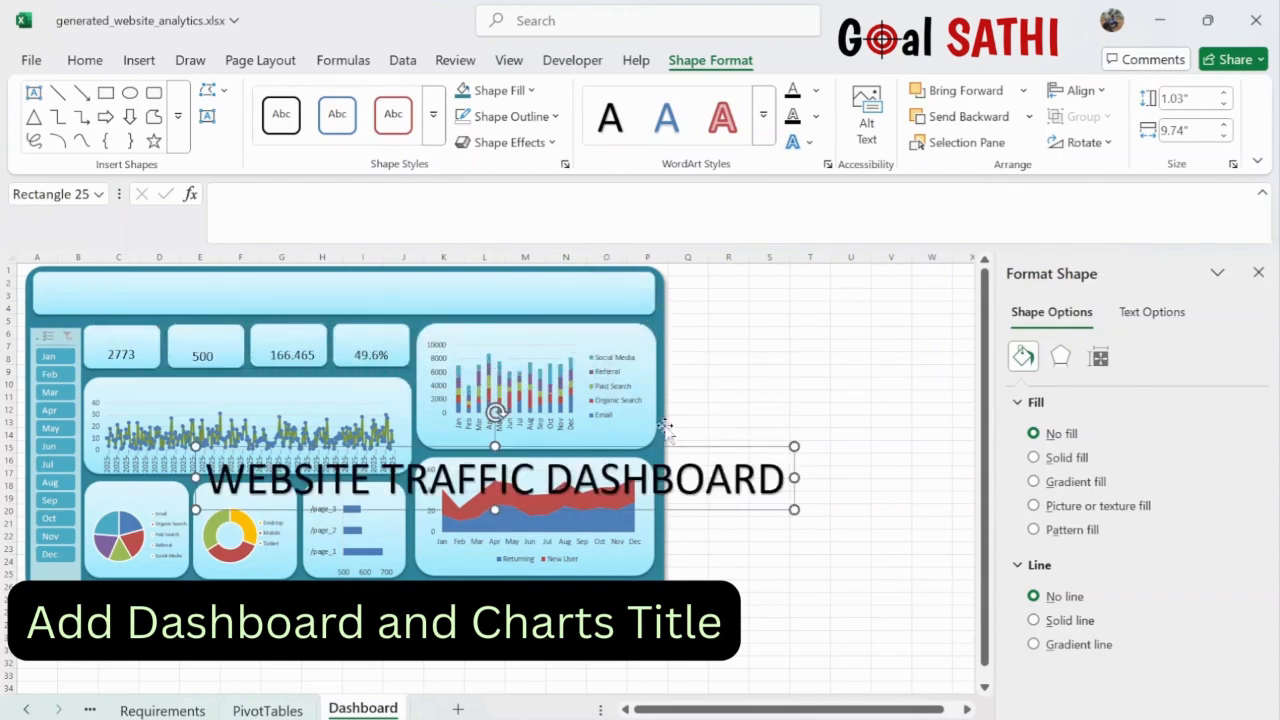
left_click_drag(703, 452, 540, 255)
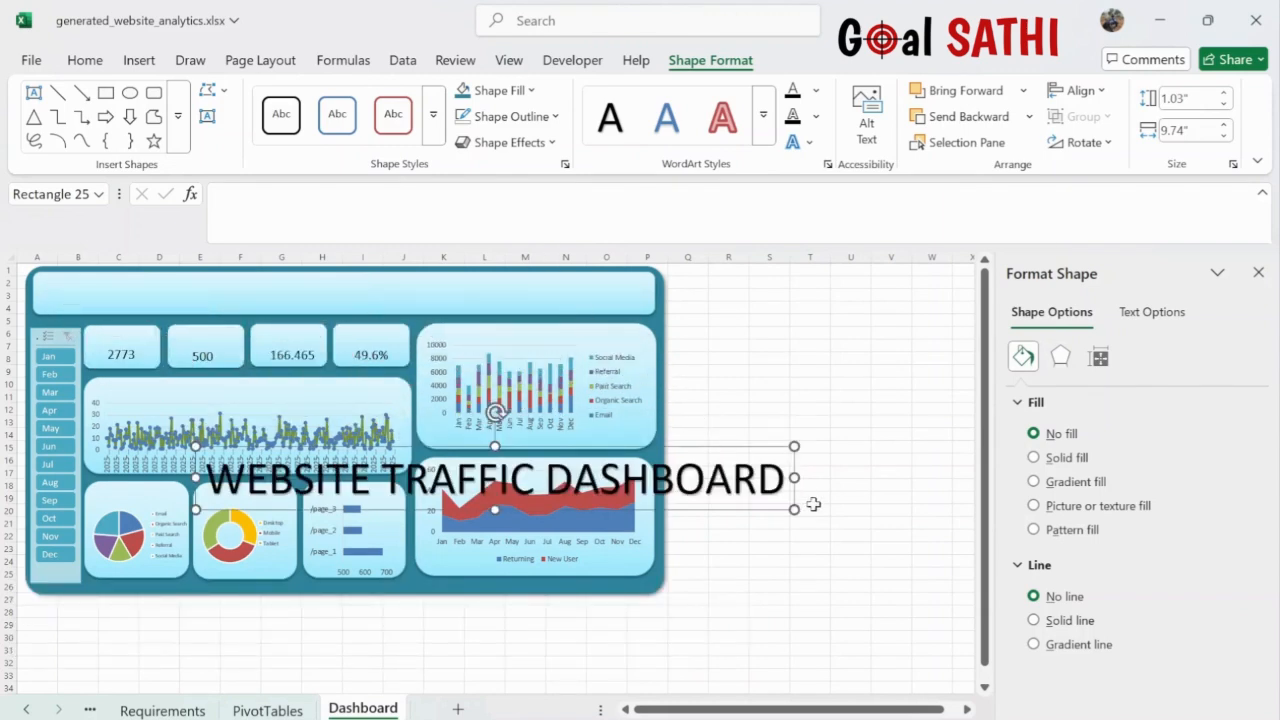
left_click(803, 573)
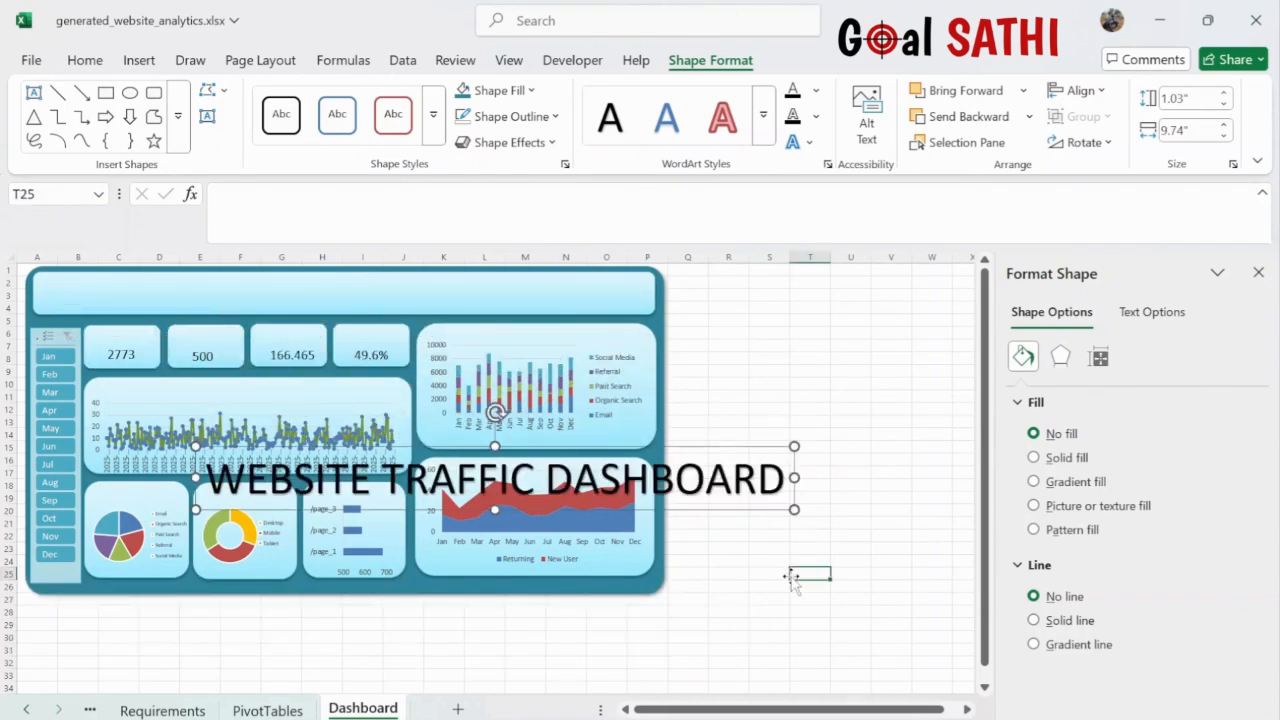
left_click(735, 478)
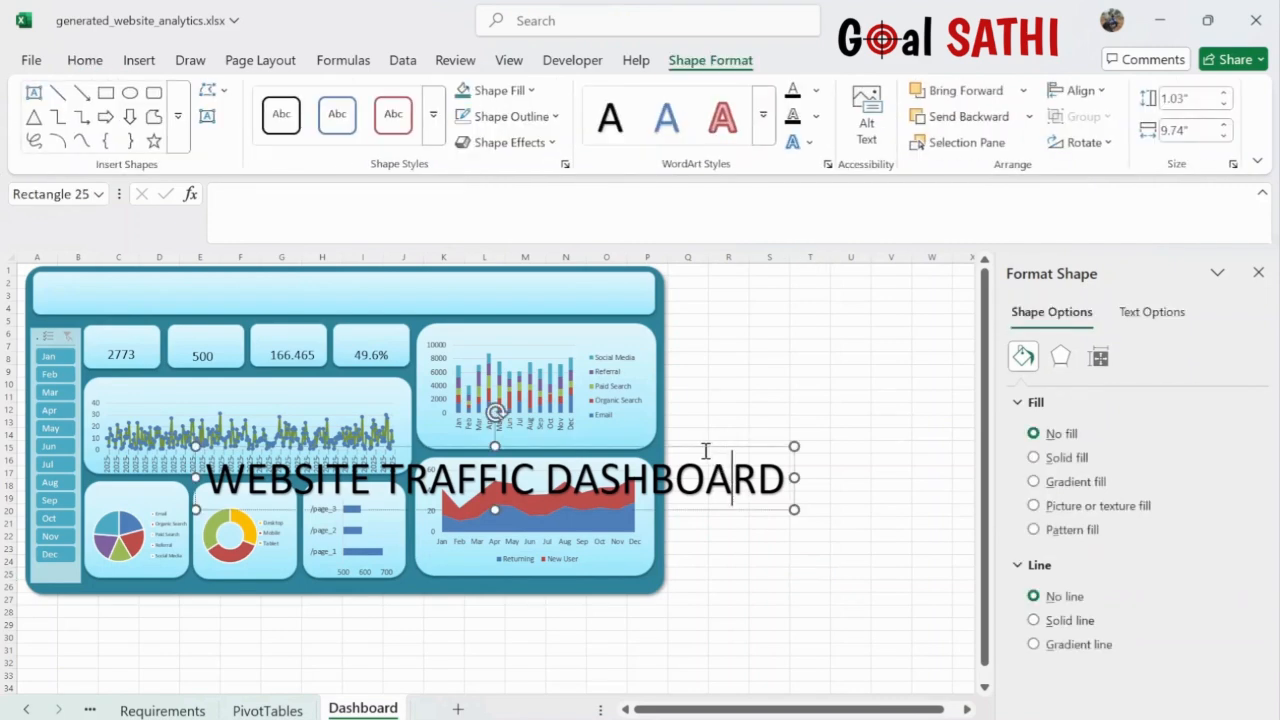
- Drag the title onto the top banner and fine-tune it up and left with arrow keys
left_click_drag(705, 451, 573, 246)
left_click_drag(743, 445, 614, 276)
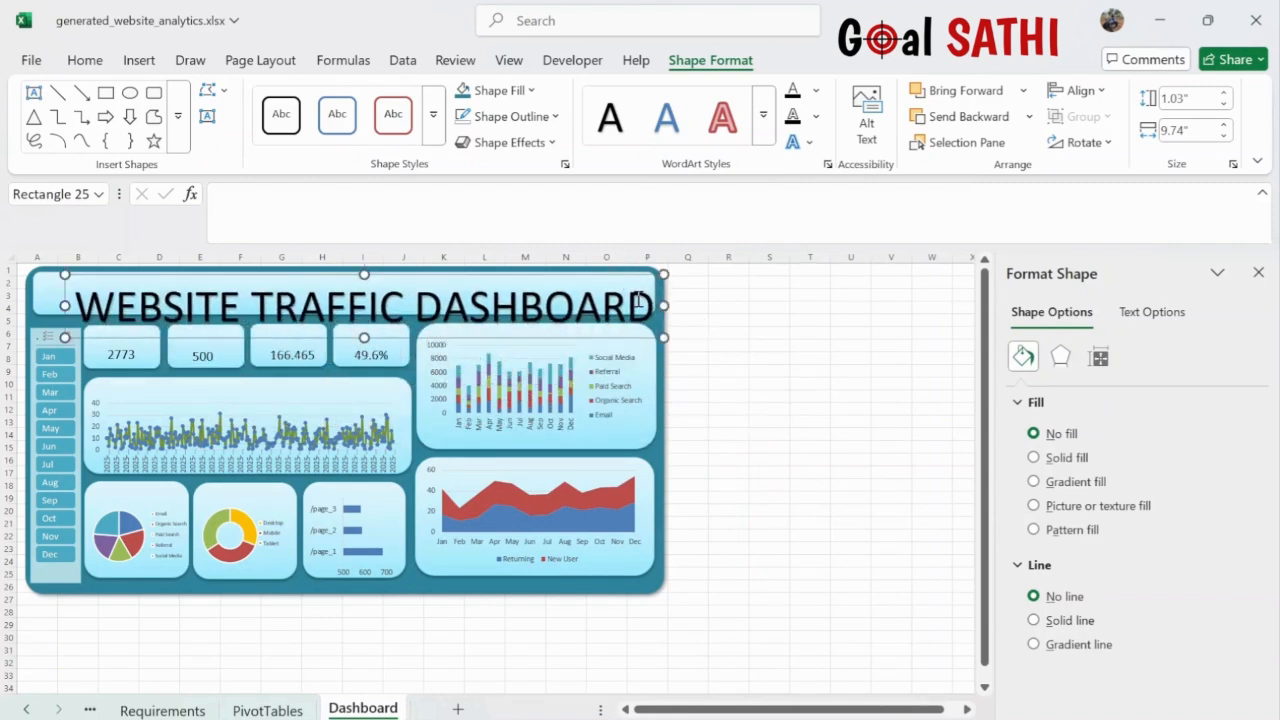
key("Up")
key("Up")
key("Up")
key("Up")
key("Up")
key("Up")
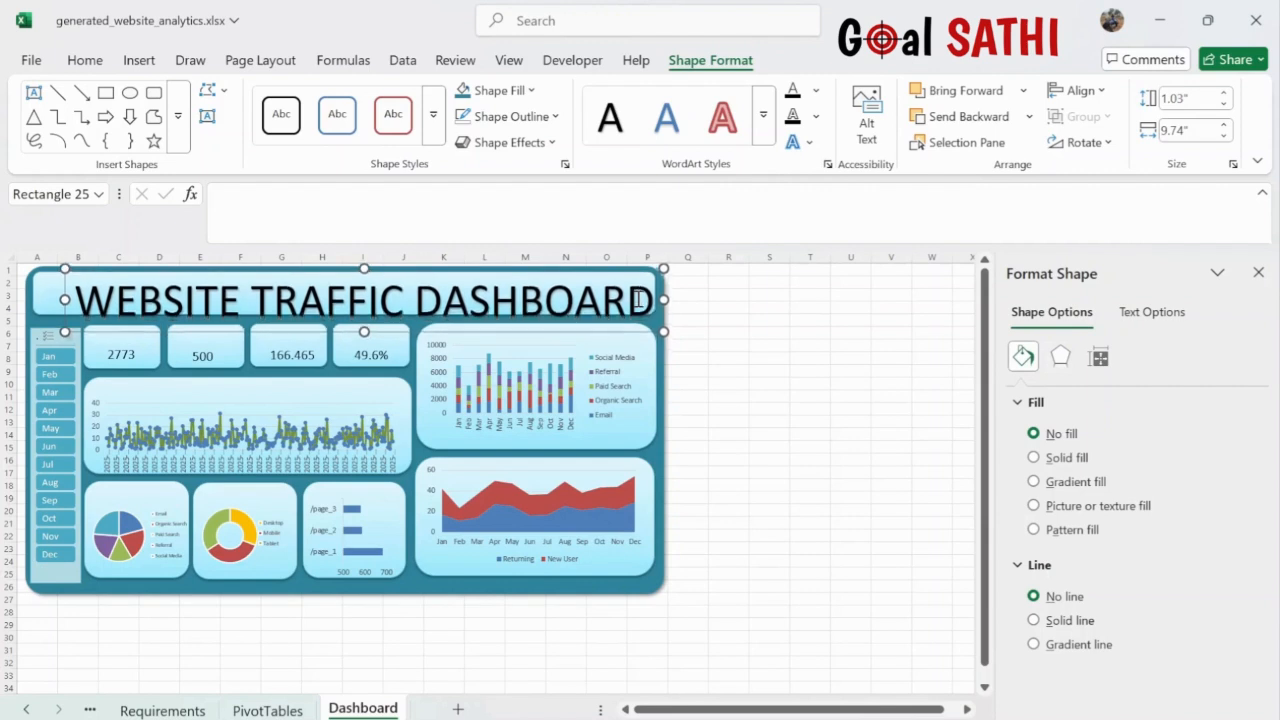
key("Left")
key("Left")
key("Left")
key("Left")
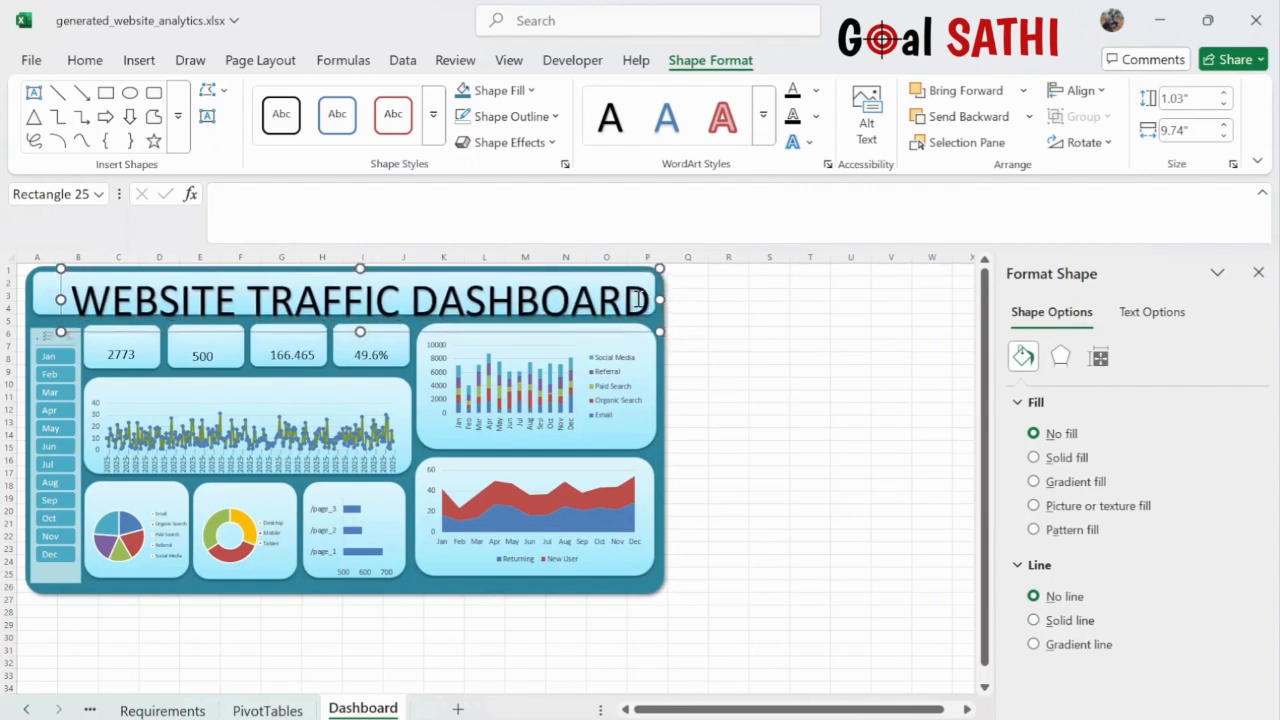
key("Left")
key("Left")
key("Left")
key("Left")
key("Up")
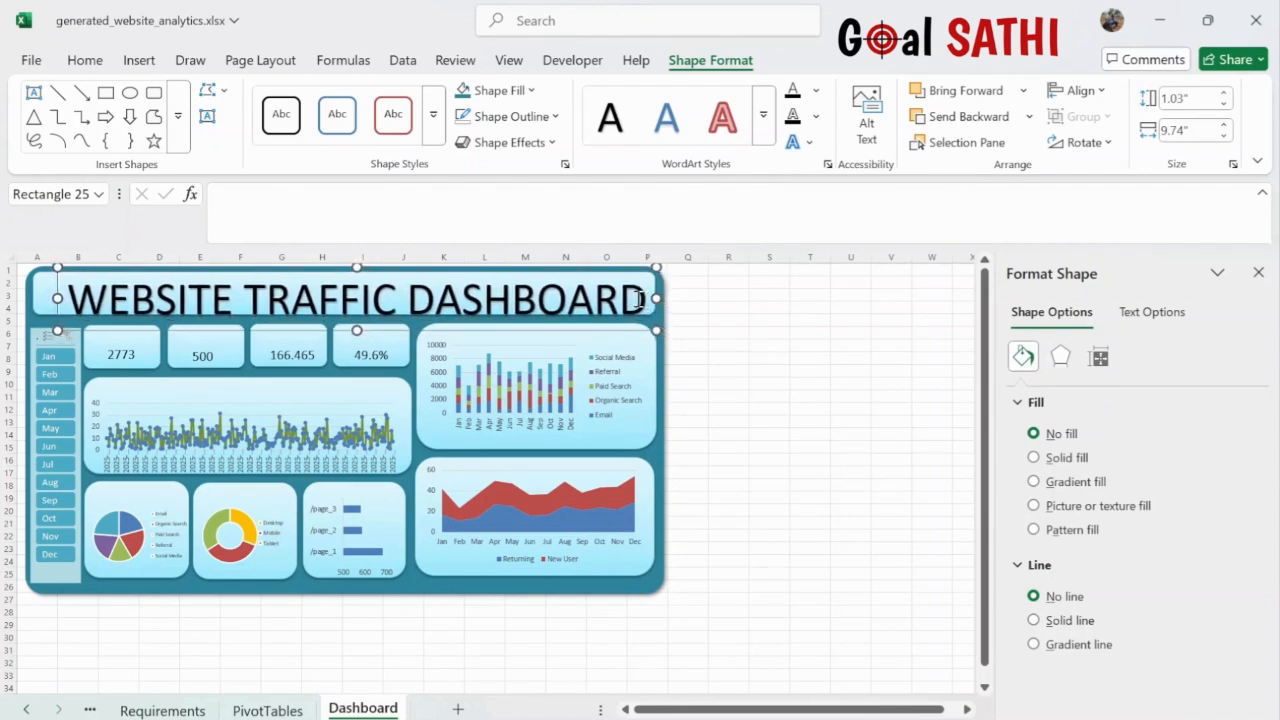
key("Up")
key("Up")
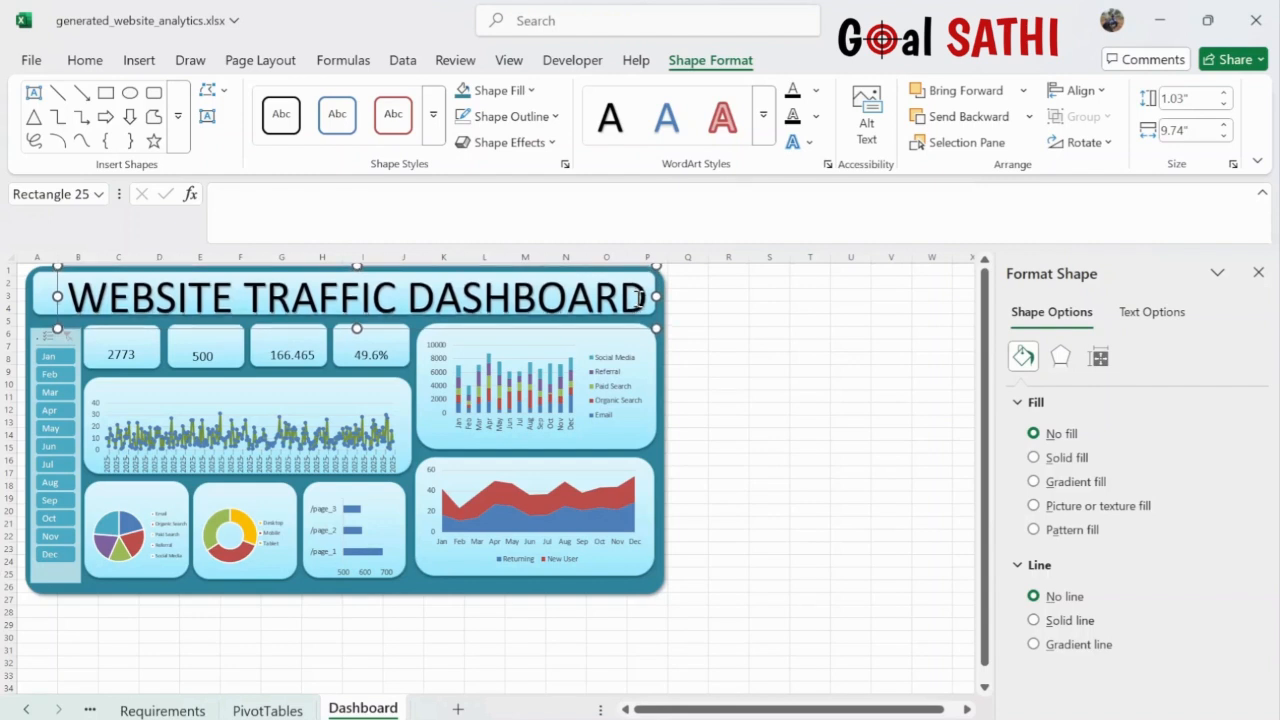
key("Left")
key("Left")
key("Left")
key("Left")
key("Left")
key("Left")
key("Left")
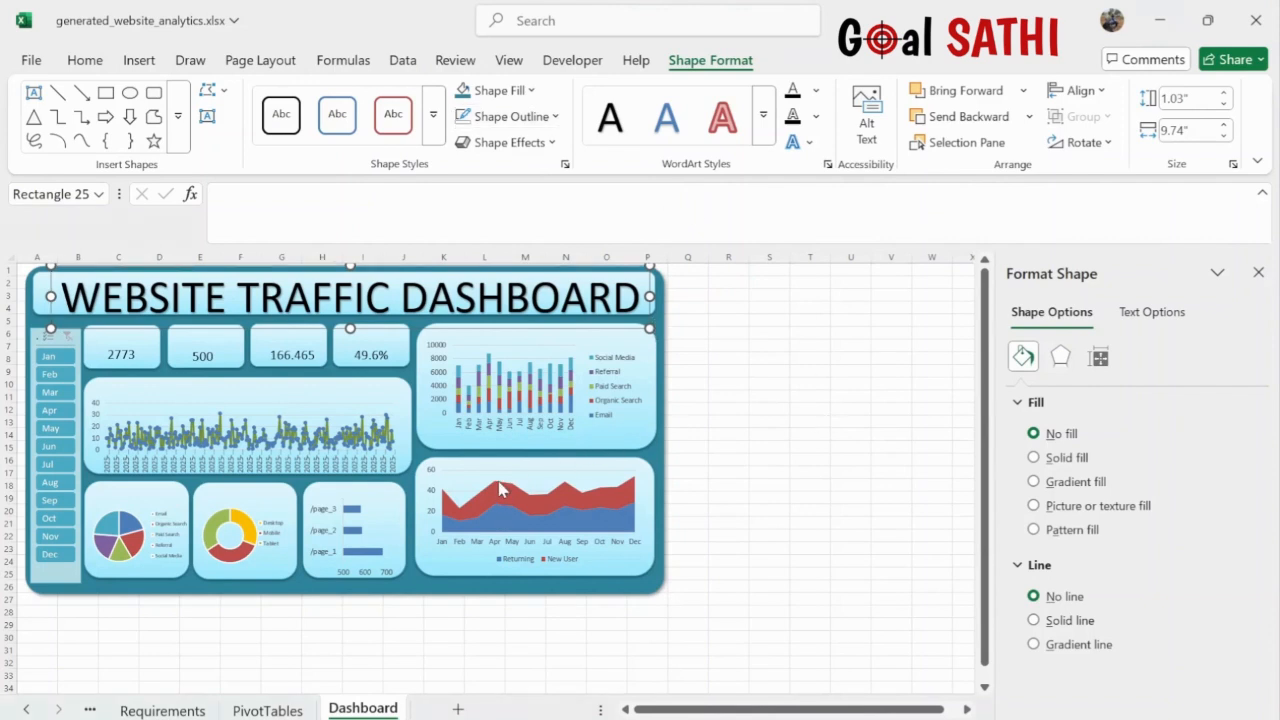
- Apply a dark outlined WordArt style to the entire title text and make it bold
left_click(854, 461)
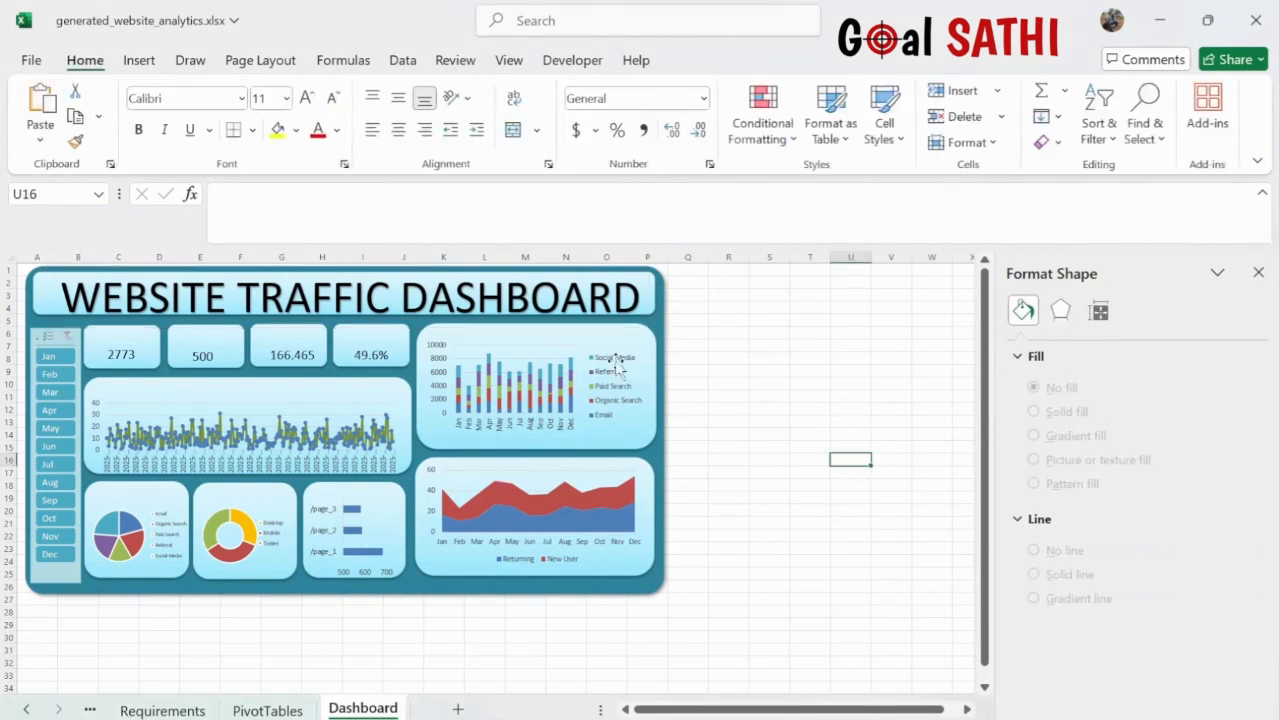
left_click(472, 290)
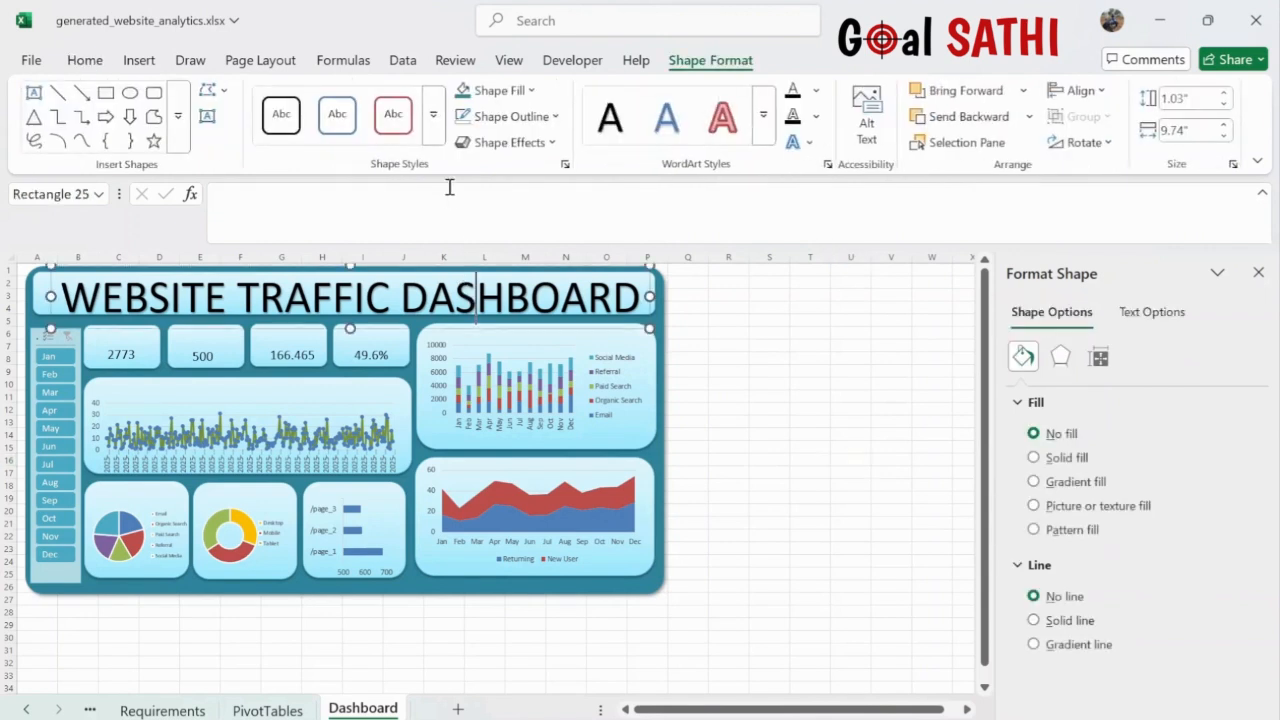
left_click(723, 136)
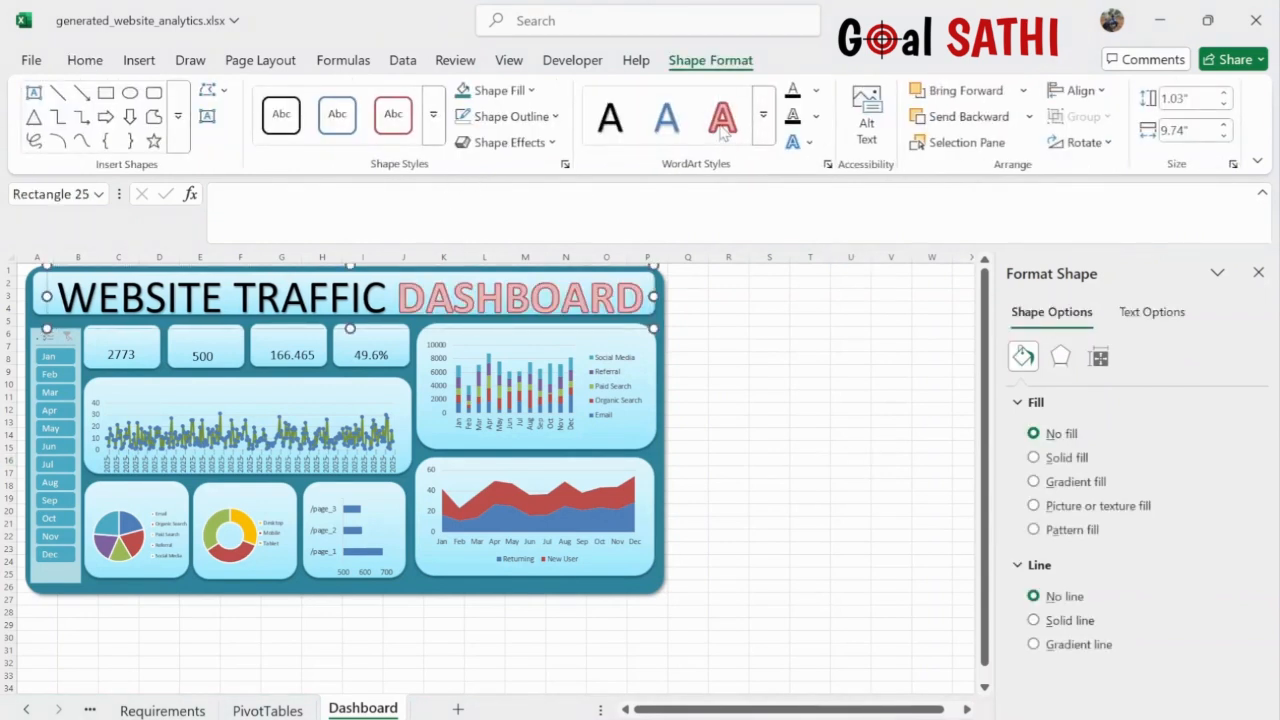
triple_click(352, 300)
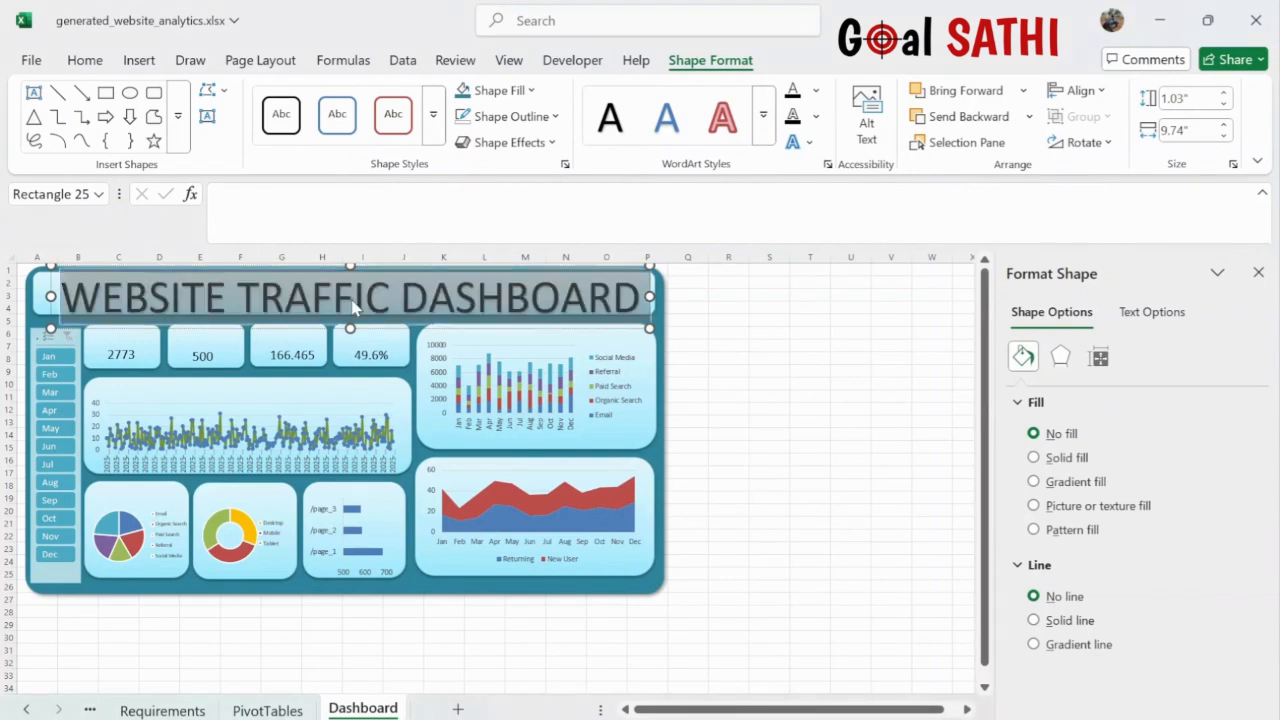
left_click(667, 120)
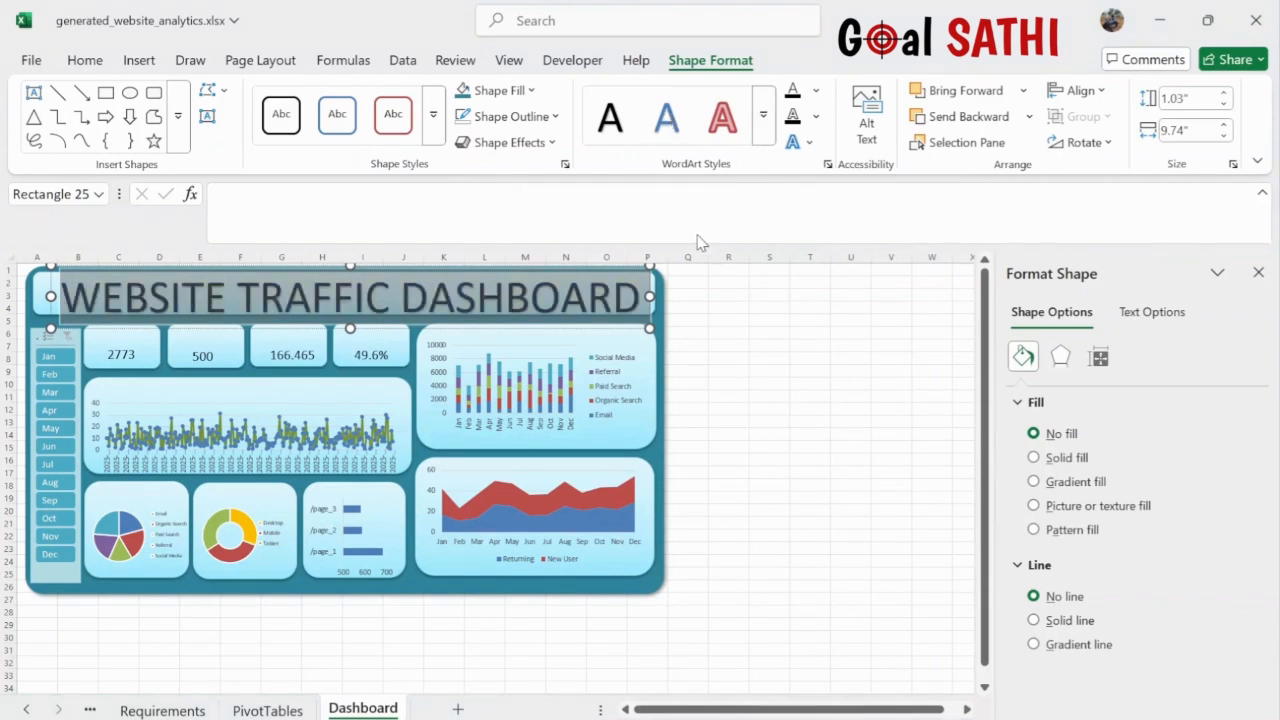
key("ctrl+b")
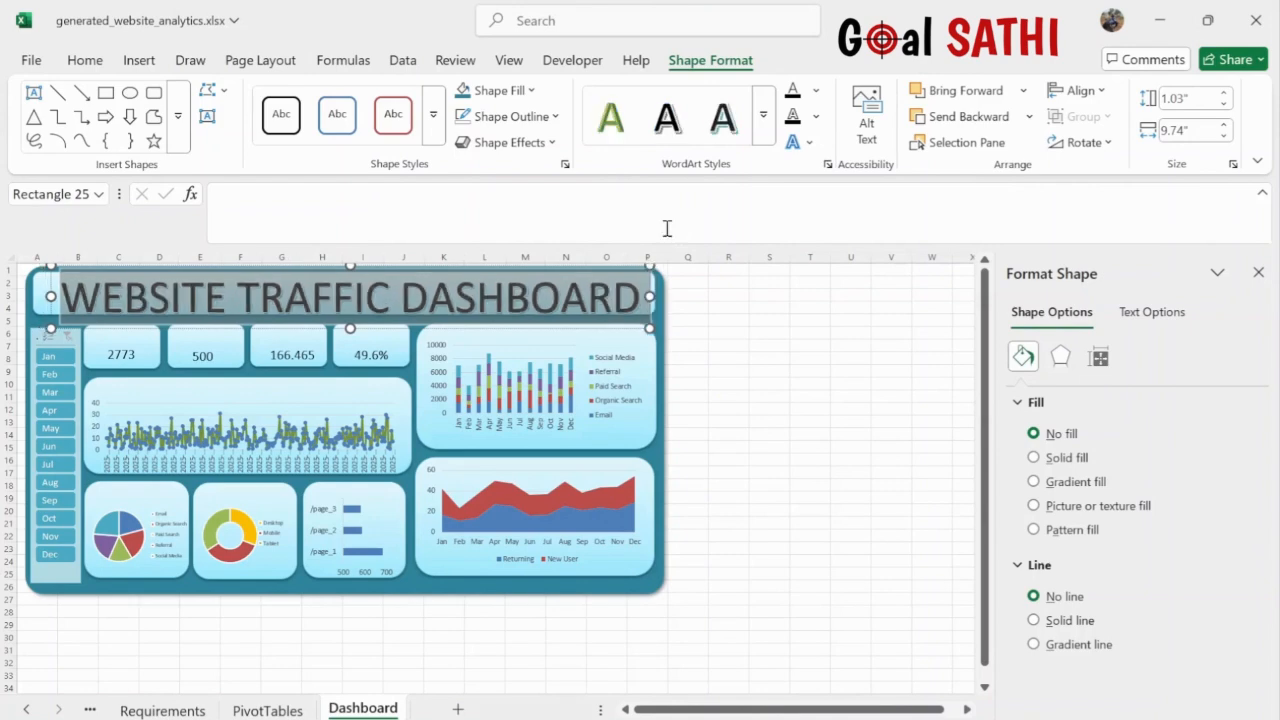
left_click(751, 350)
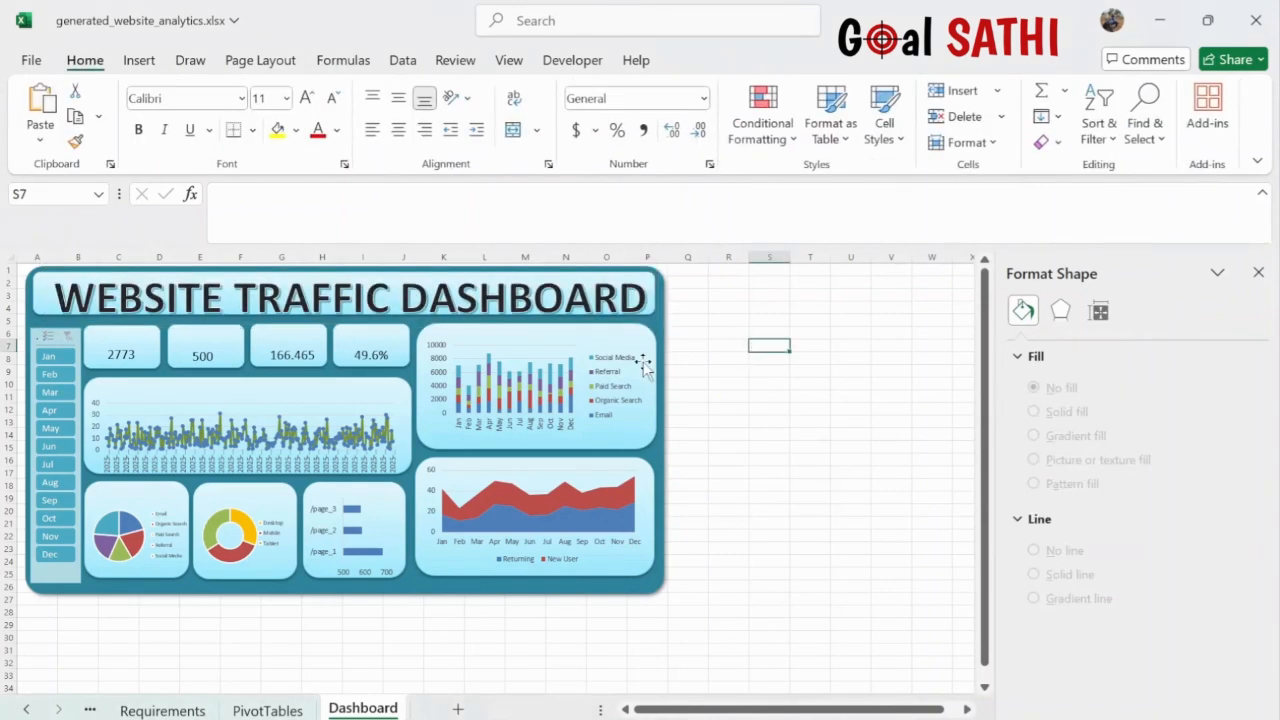
left_click(139, 60)
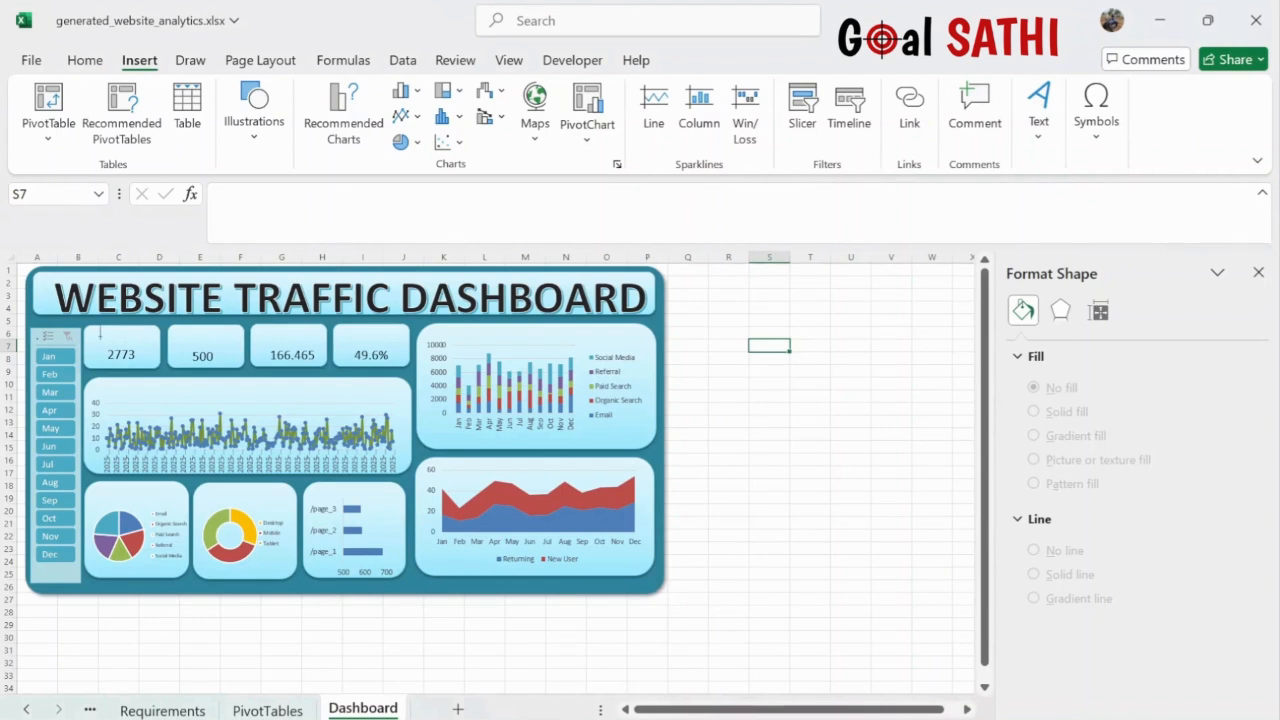
- Add a bold, size 12 'Total Page Visit' text box above 2773 on the first tile
left_click_drag(88, 337, 166, 352)
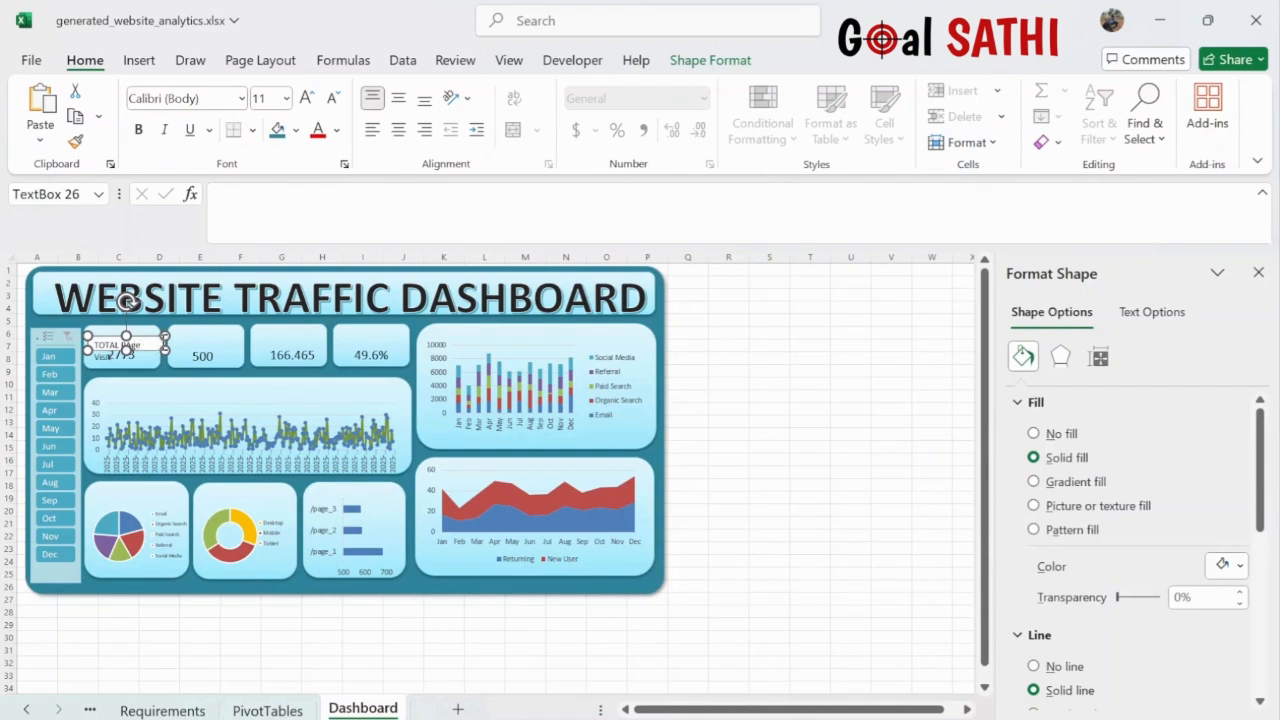
left_click_drag(170, 343, 177, 343)
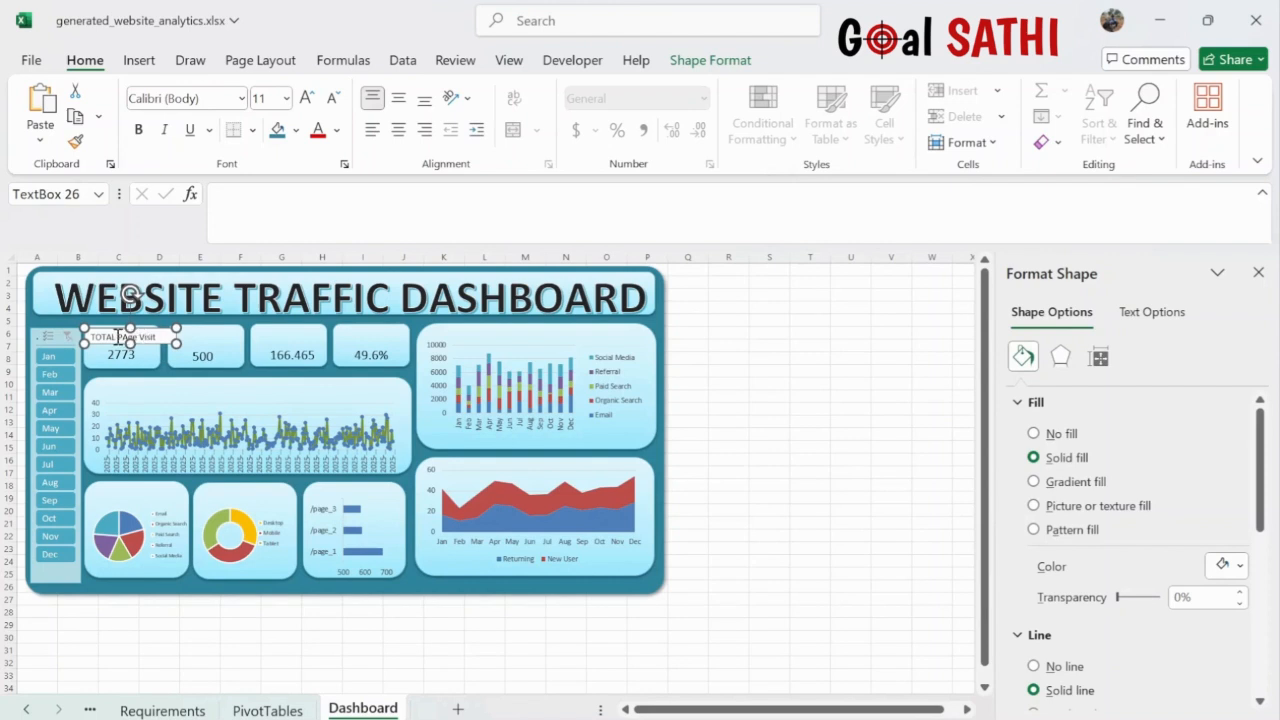
key("BackSpace")
key("BackSpace")
key("BackSpace")
key("BackSpace")
type("otal")
key("ctrl+a")
left_click(307, 99)
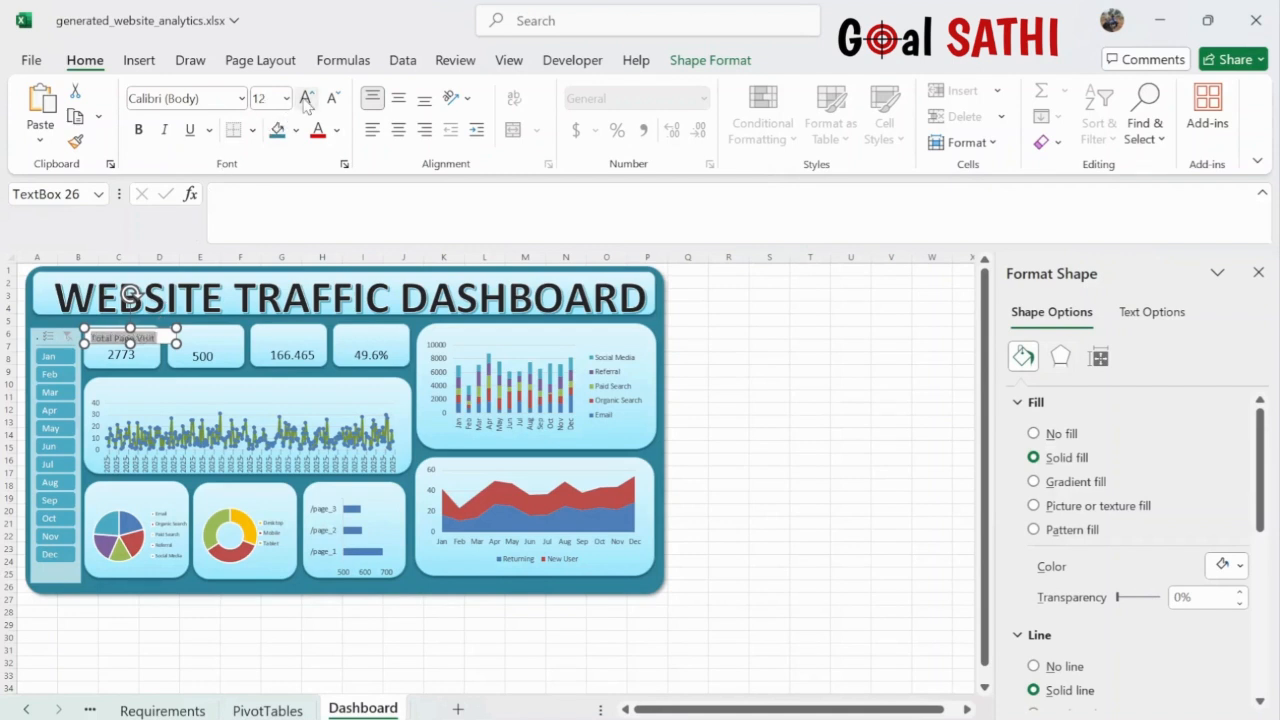
left_click(139, 130)
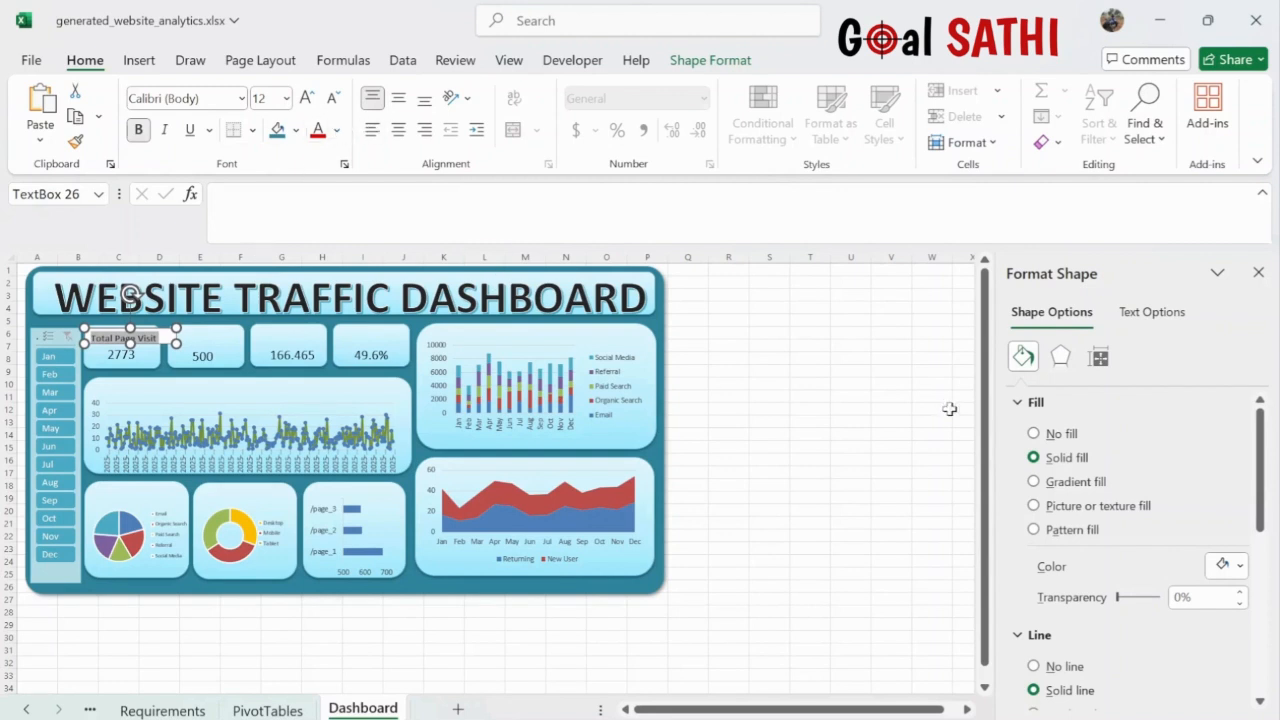
- Set the Total Page Visit label to No fill and No line
left_click(1034, 434)
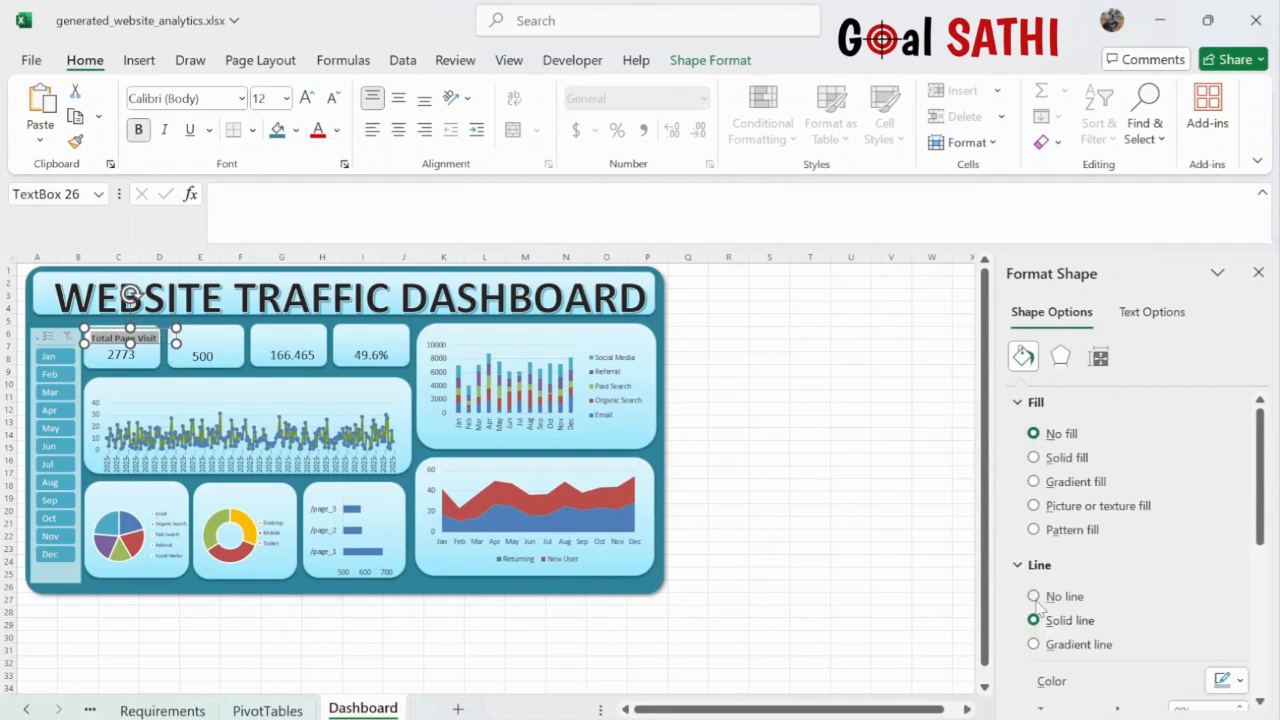
left_click(1035, 597)
left_click(900, 486)
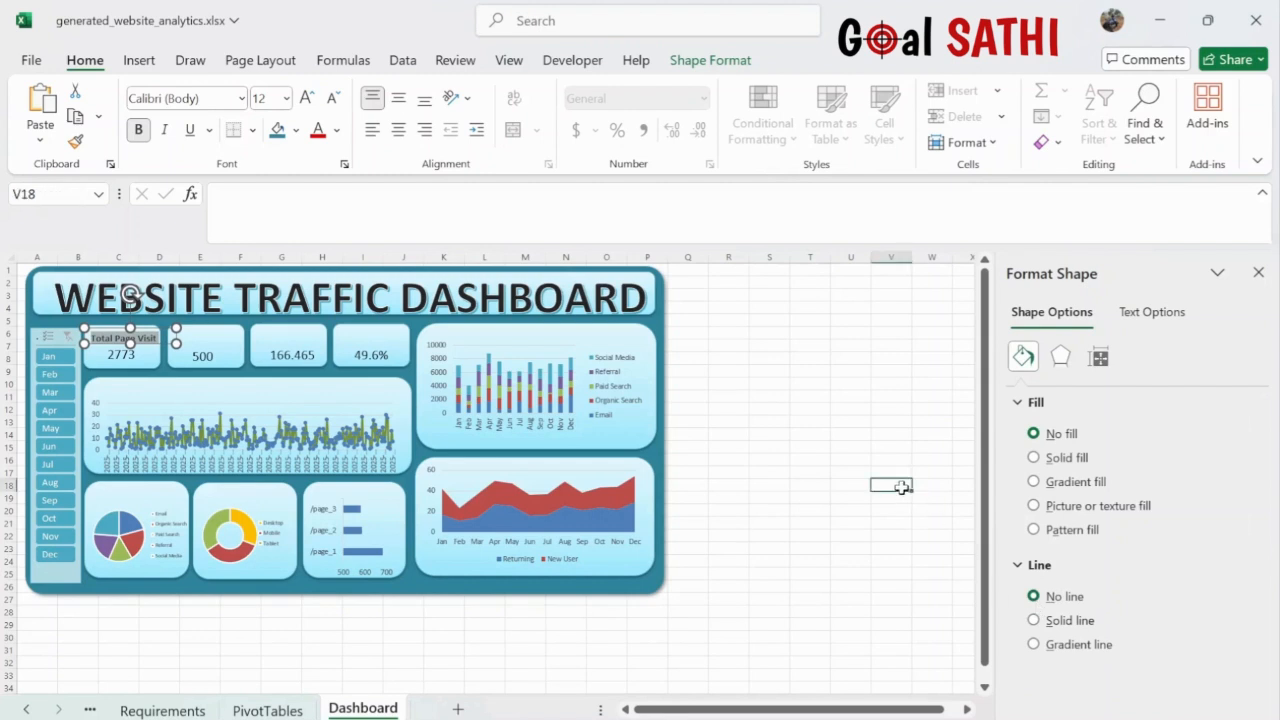
left_click(132, 338)
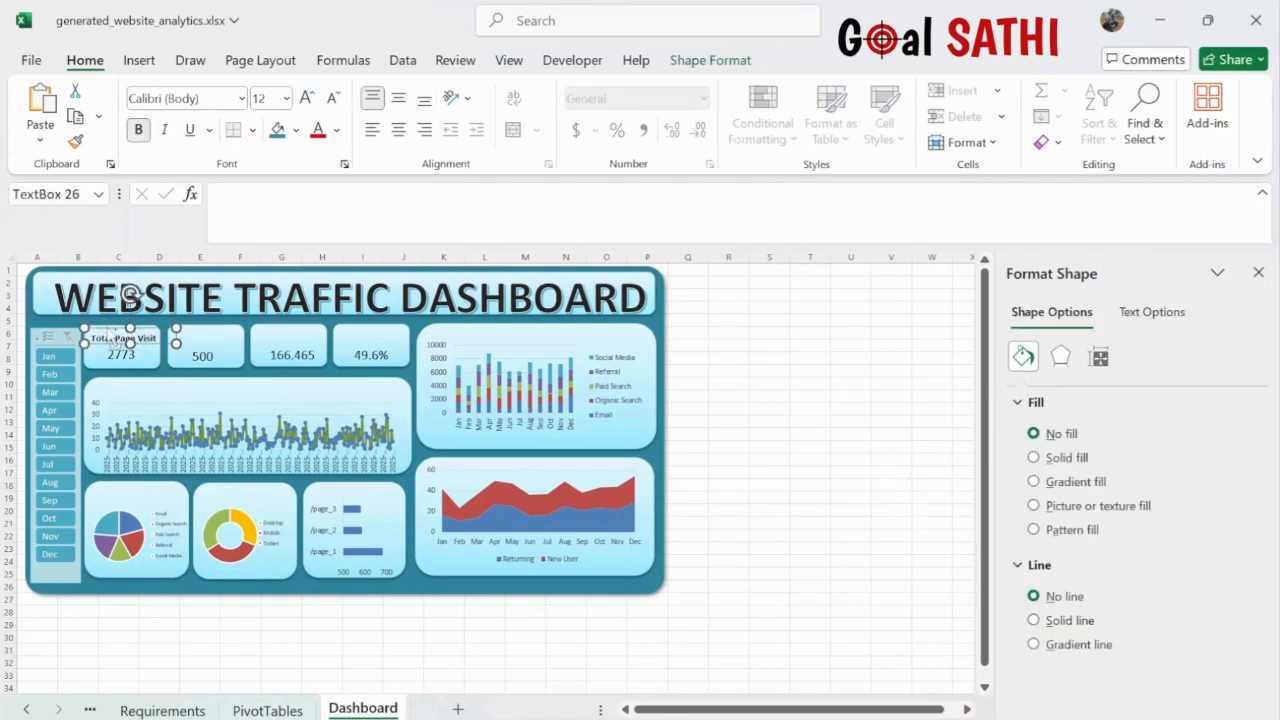
- Duplicate the label and retype one copy as 'Total Users' on the 500 tile
key("ctrl+d")
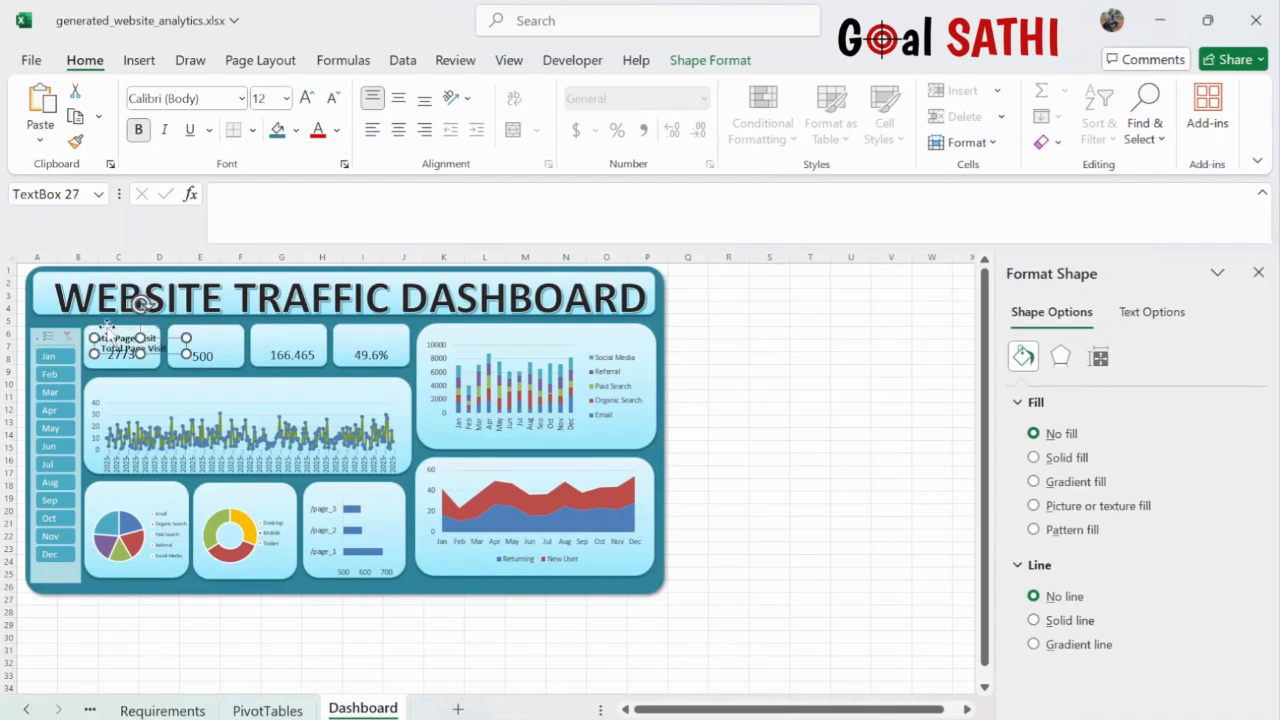
key("ctrl+d")
key("ctrl+d")
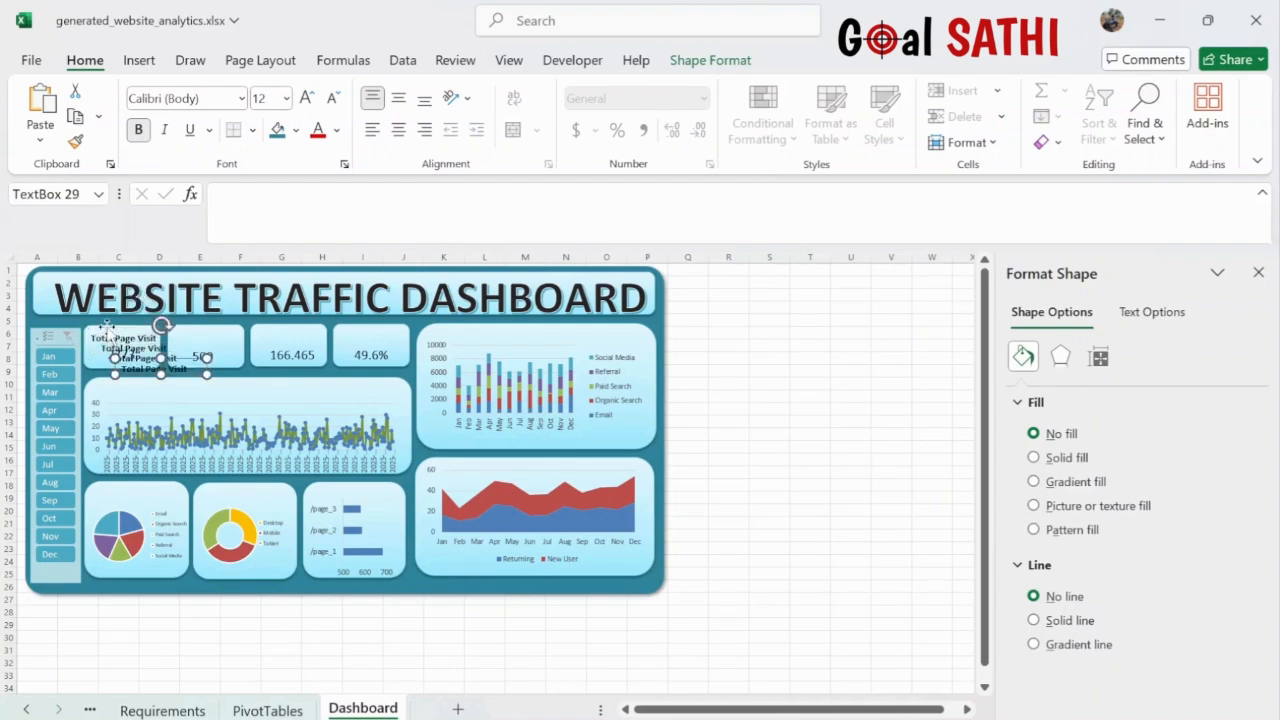
left_click_drag(185, 358, 236, 329)
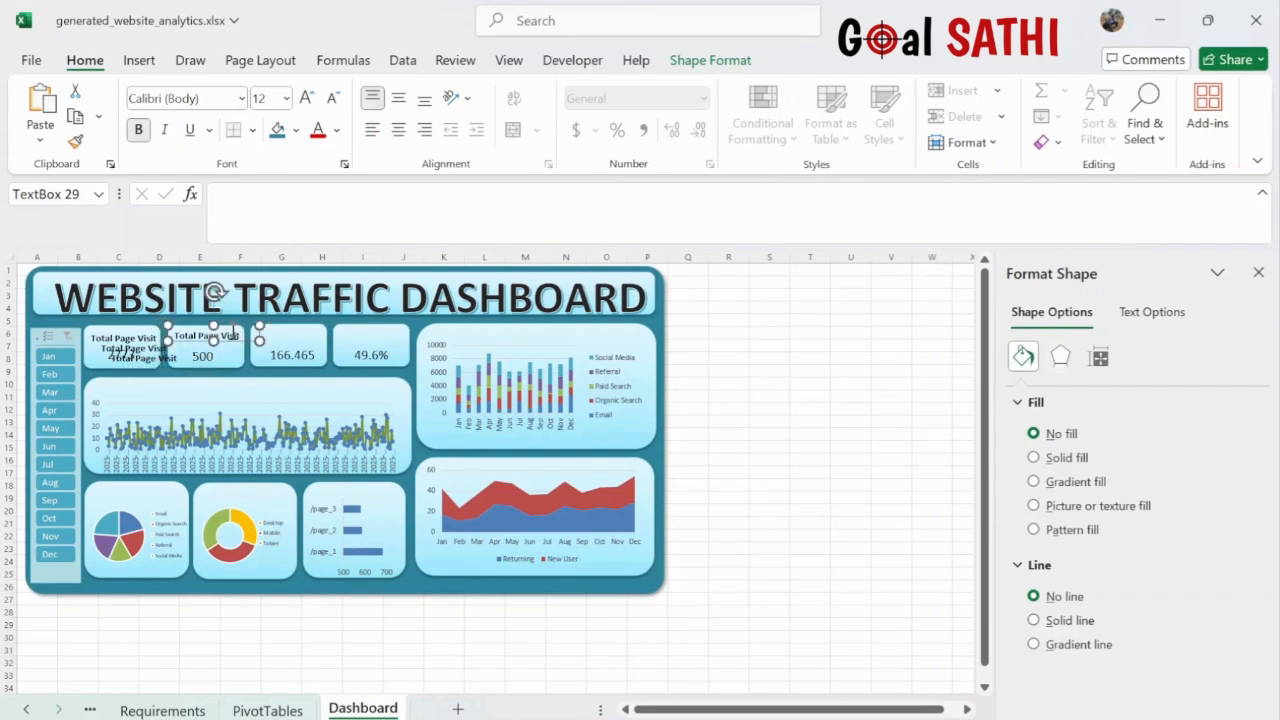
double_click(234, 333)
key("ctrl+a")
key("BackSpace")
type("Total Us")
- Move another copy onto the 166.465 tile and change it to 'Avg Session Time'
left_click(165, 356)
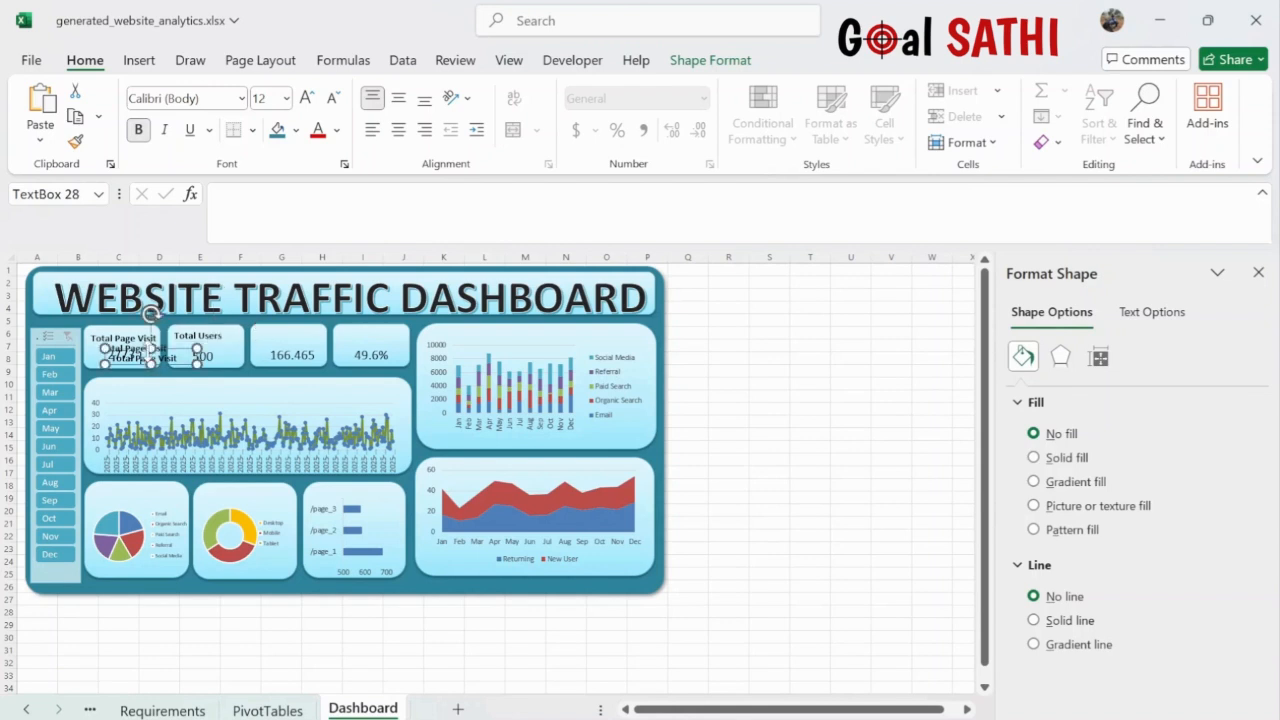
left_click_drag(168, 350, 311, 322)
double_click(312, 331)
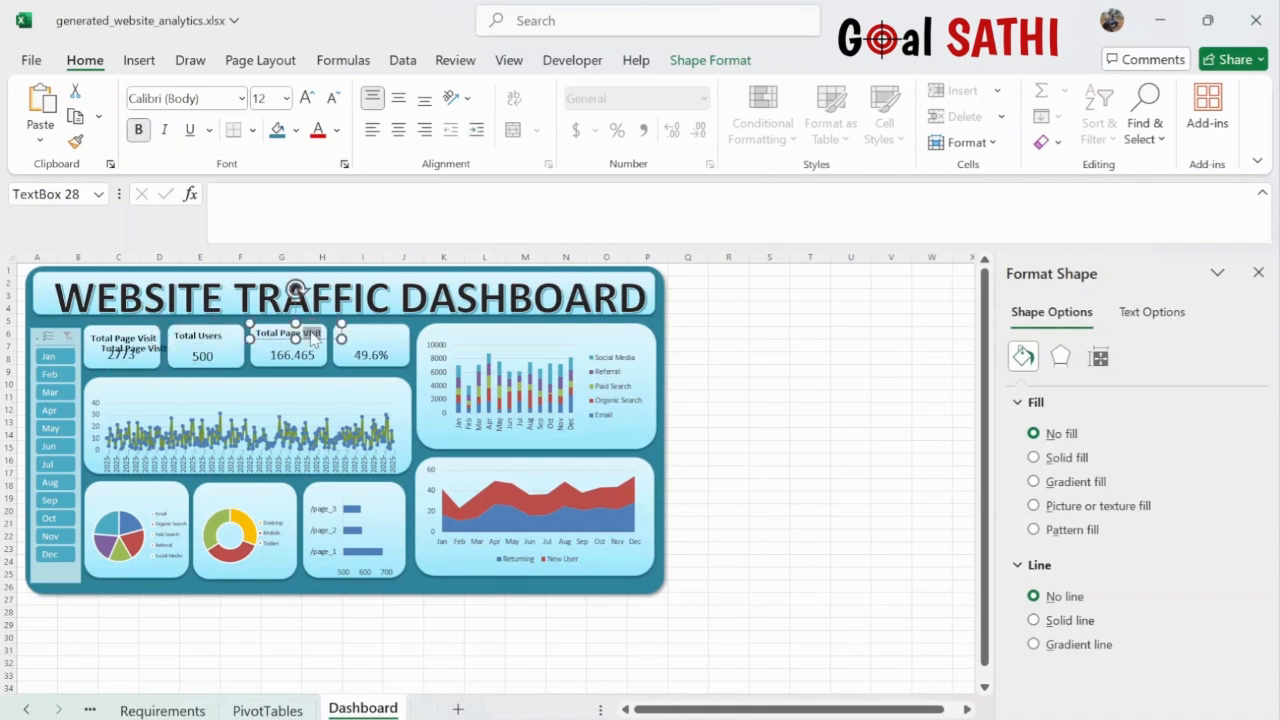
key("BackSpace")
key("BackSpace")
key("BackSpace")
key("BackSpace")
key("BackSpace")
key("BackSpace")
key("BackSpace")
key("BackSpace")
key("BackSpace")
key("BackSpace")
type("Avg Session Time")
- Place the last copy on the 49.6% tile as 'Returning Users' and align Avg Session Time
left_click(152, 350)
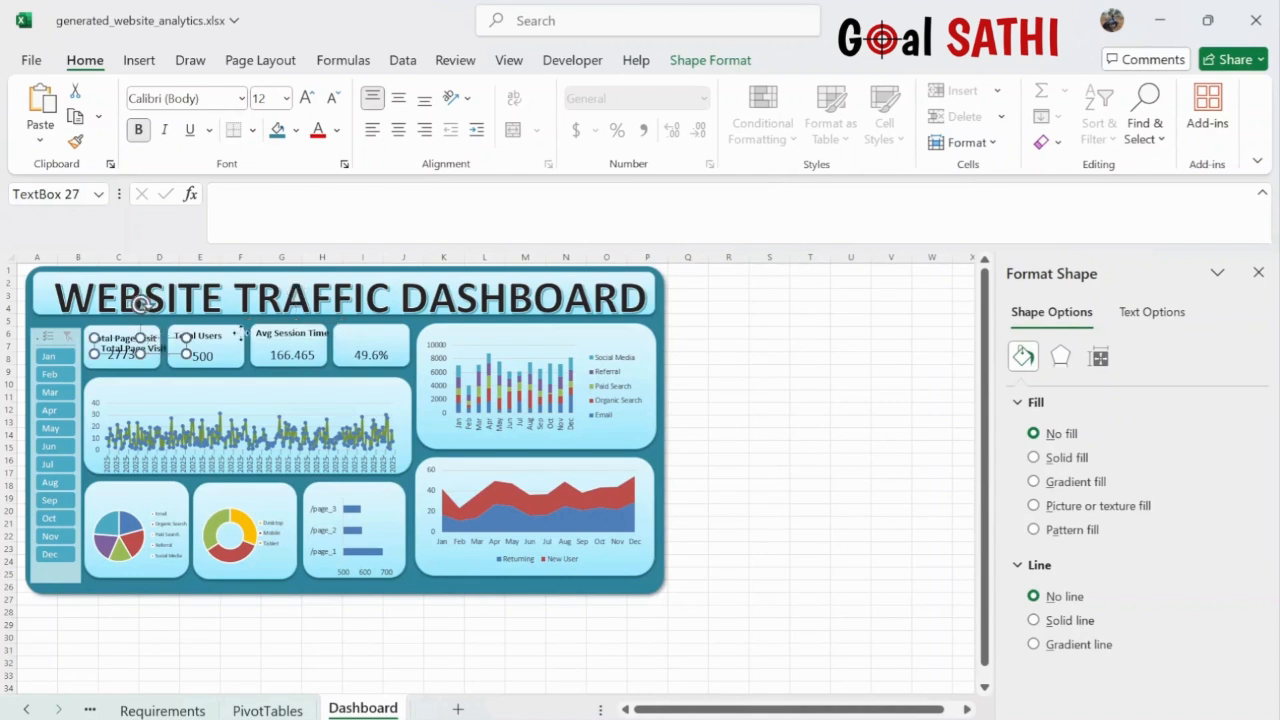
left_click_drag(160, 338, 398, 323)
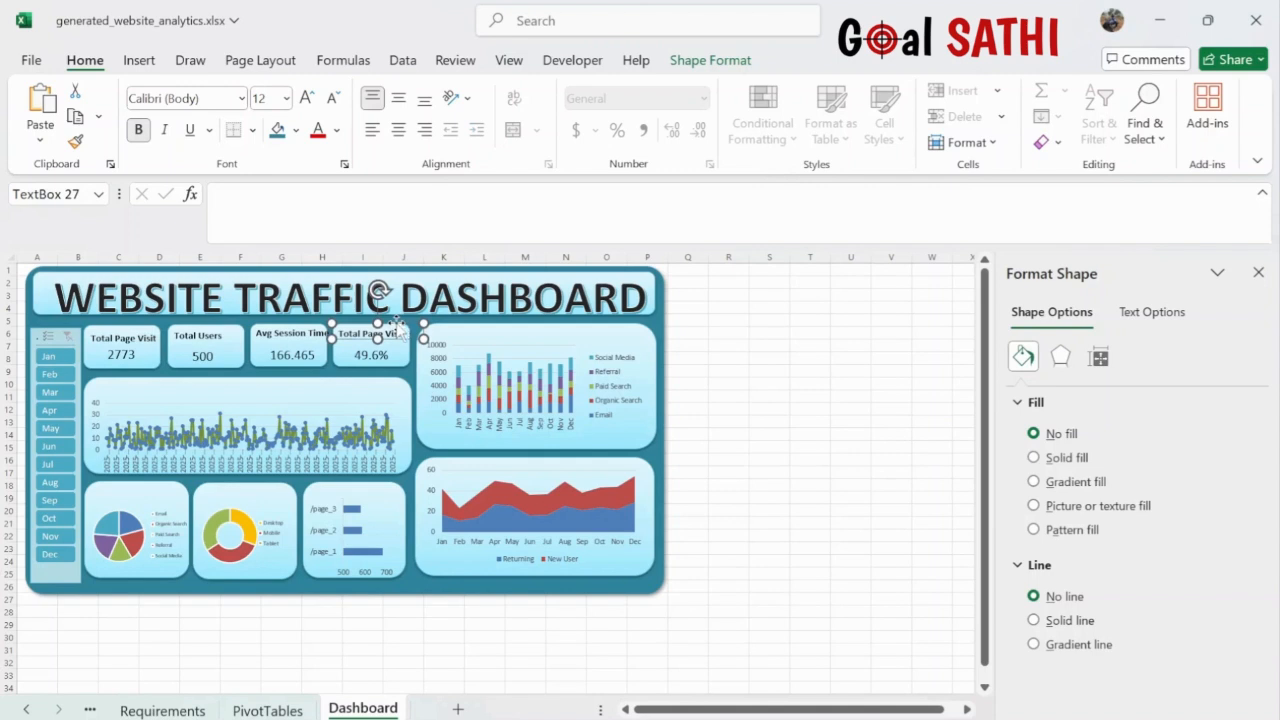
left_click(292, 332)
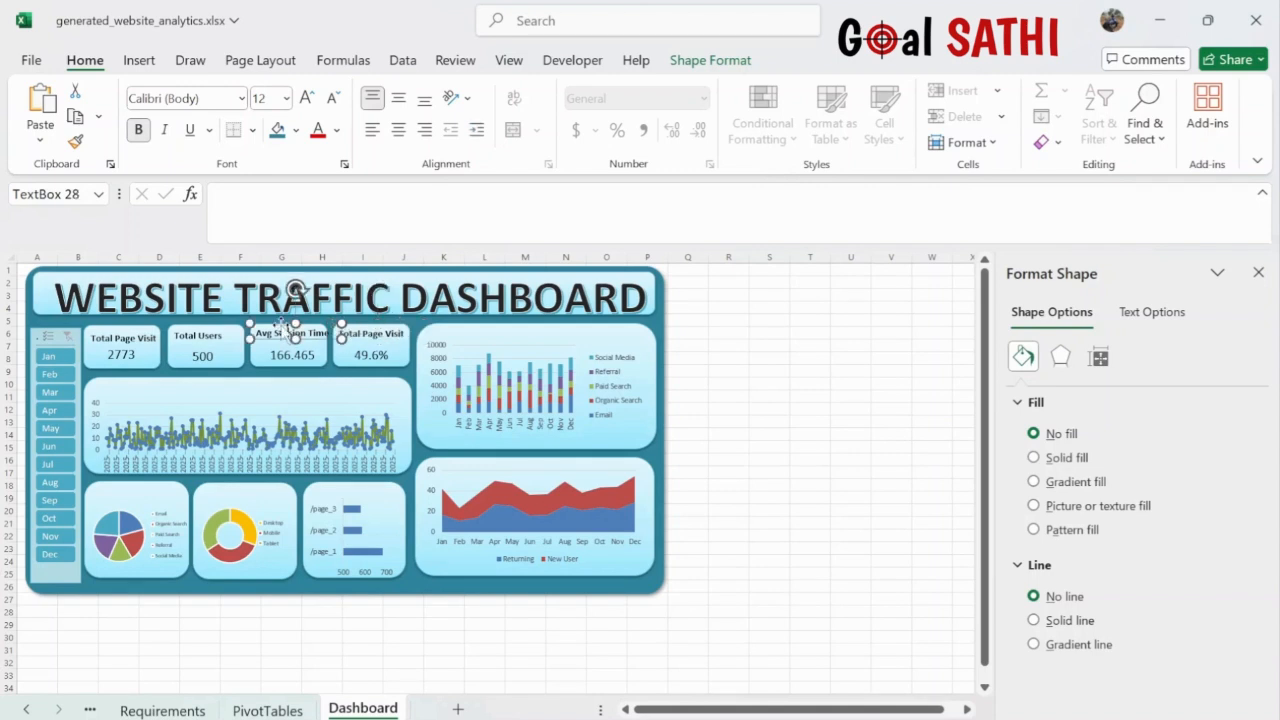
left_click_drag(280, 324, 277, 320)
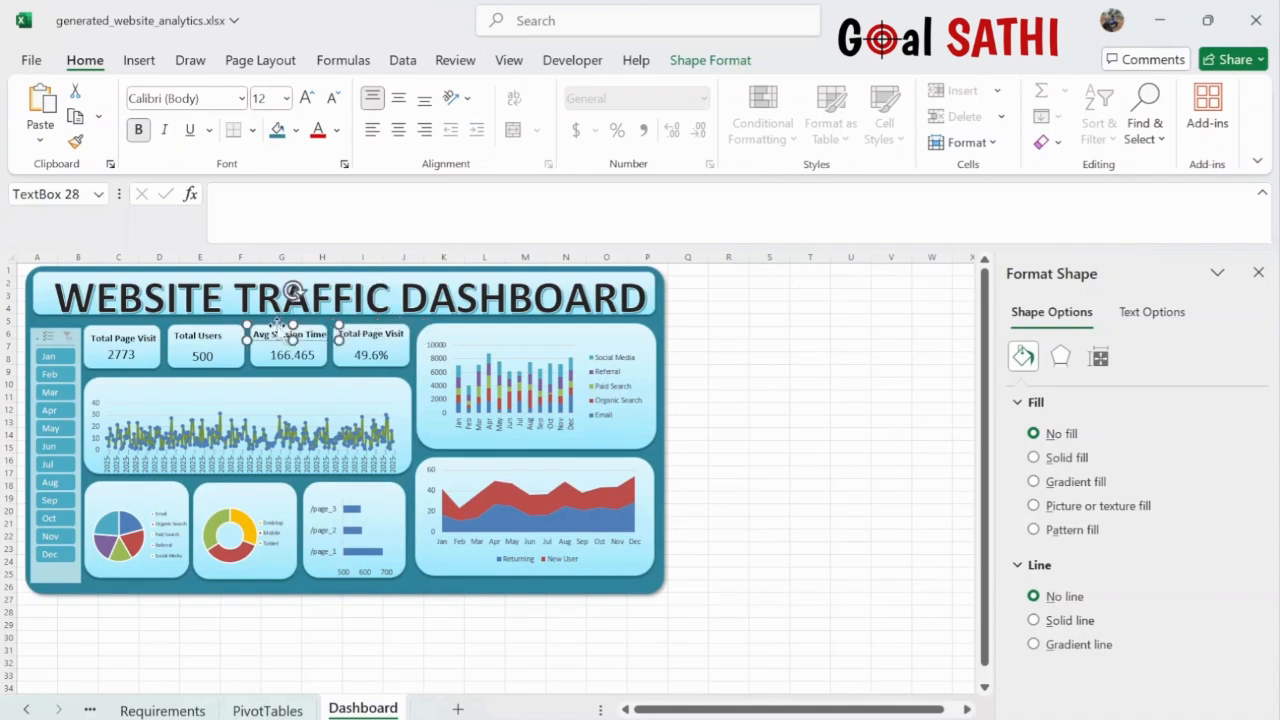
left_click(374, 337)
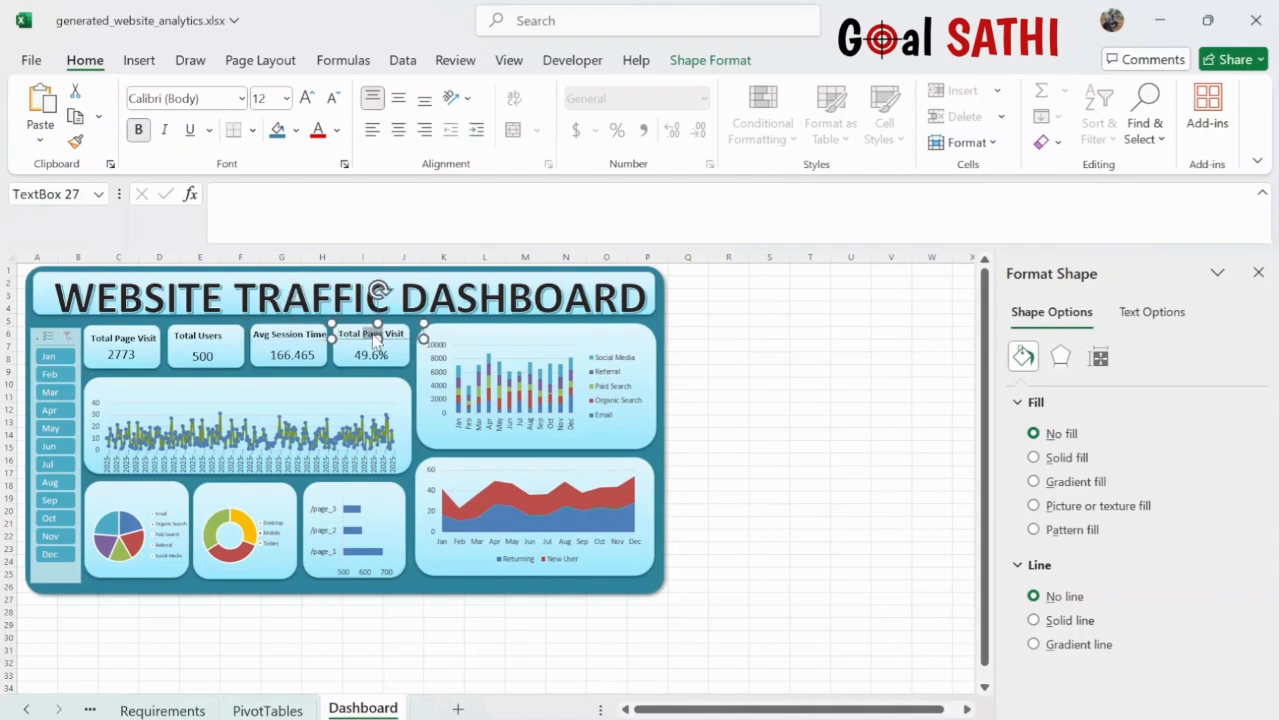
triple_click(374, 339)
type("Returning Users")
left_click(784, 372)
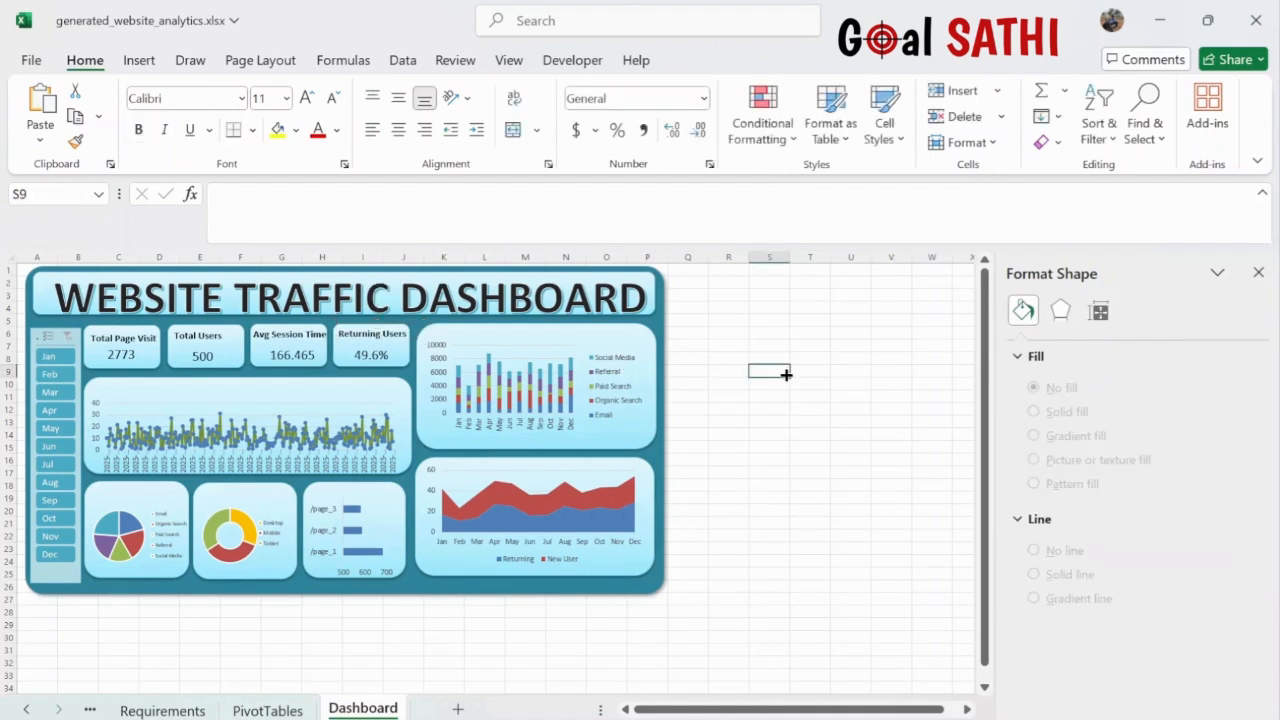
- Center the Total Users and Total Page Visit labels on their tiles
left_click(200, 337)
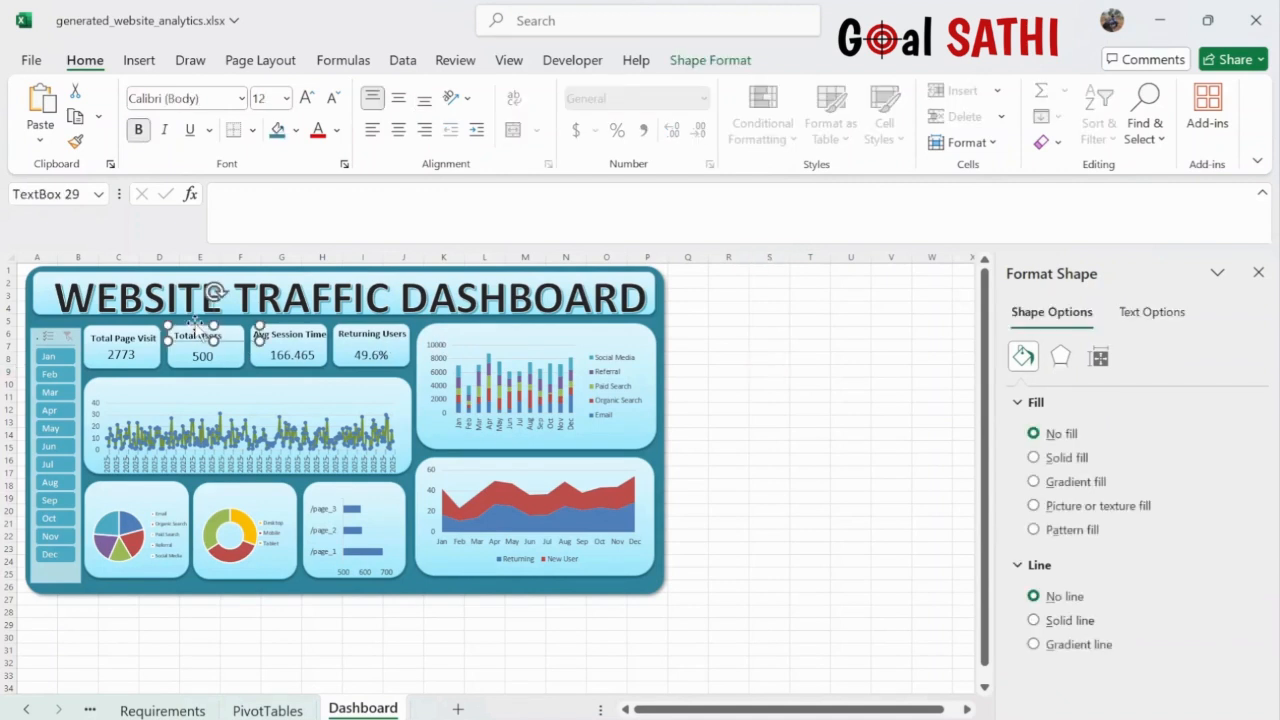
left_click_drag(197, 325, 201, 325)
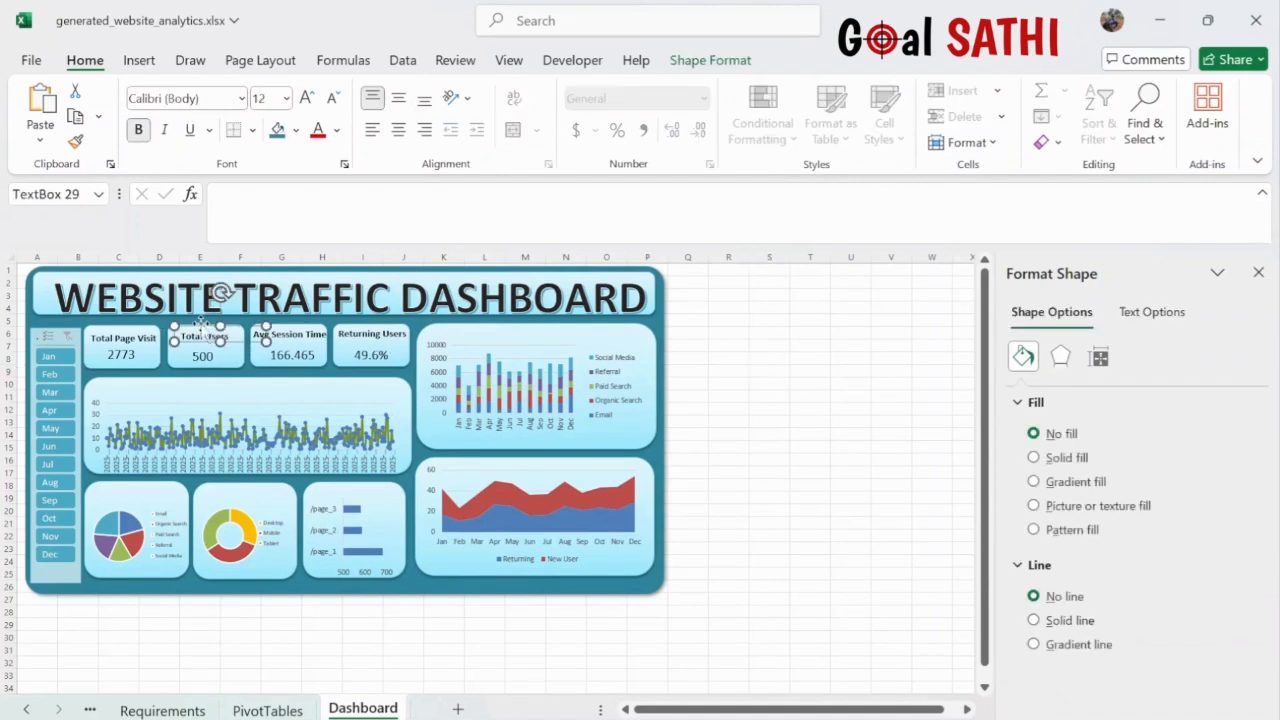
left_click(129, 339)
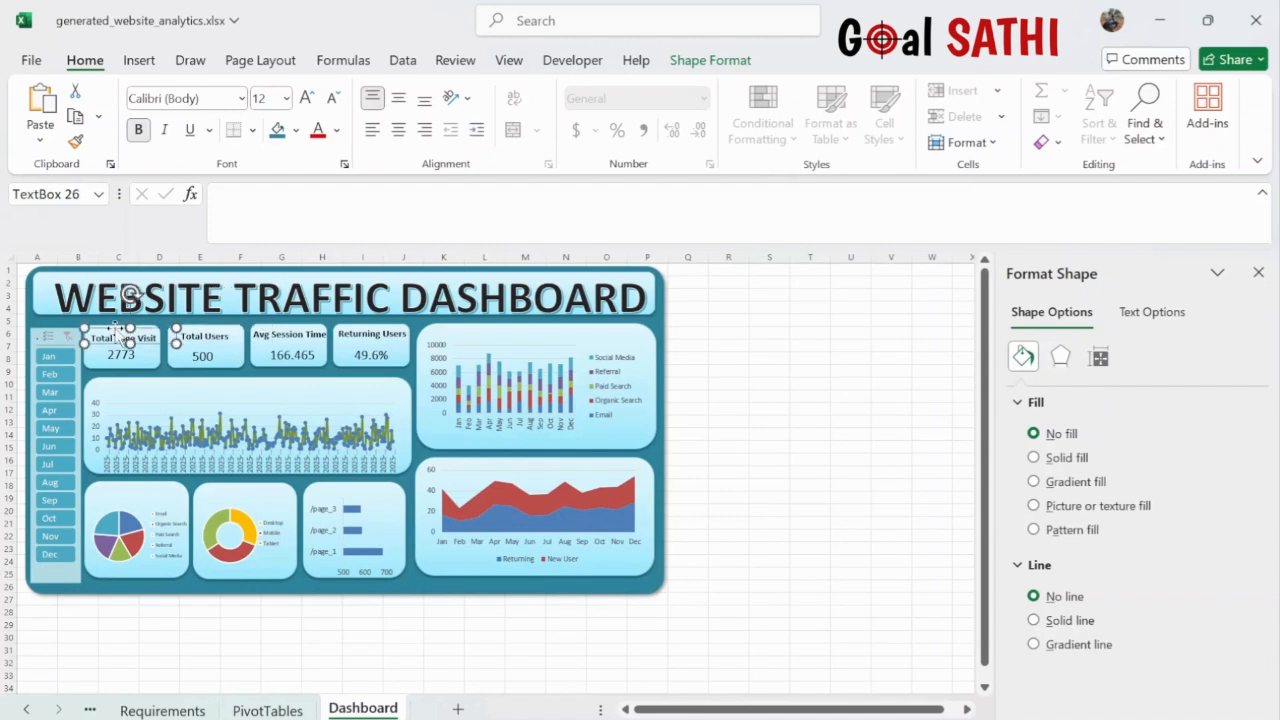
left_click_drag(118, 328, 113, 324)
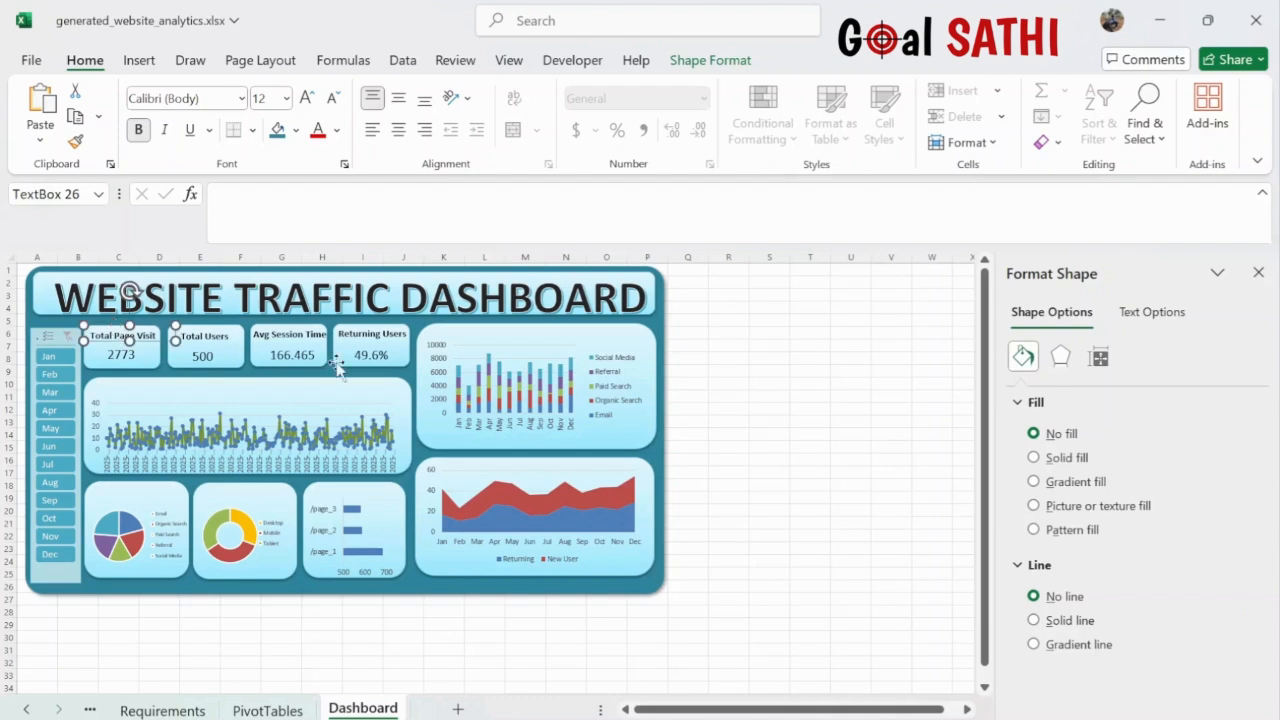
left_click(372, 336)
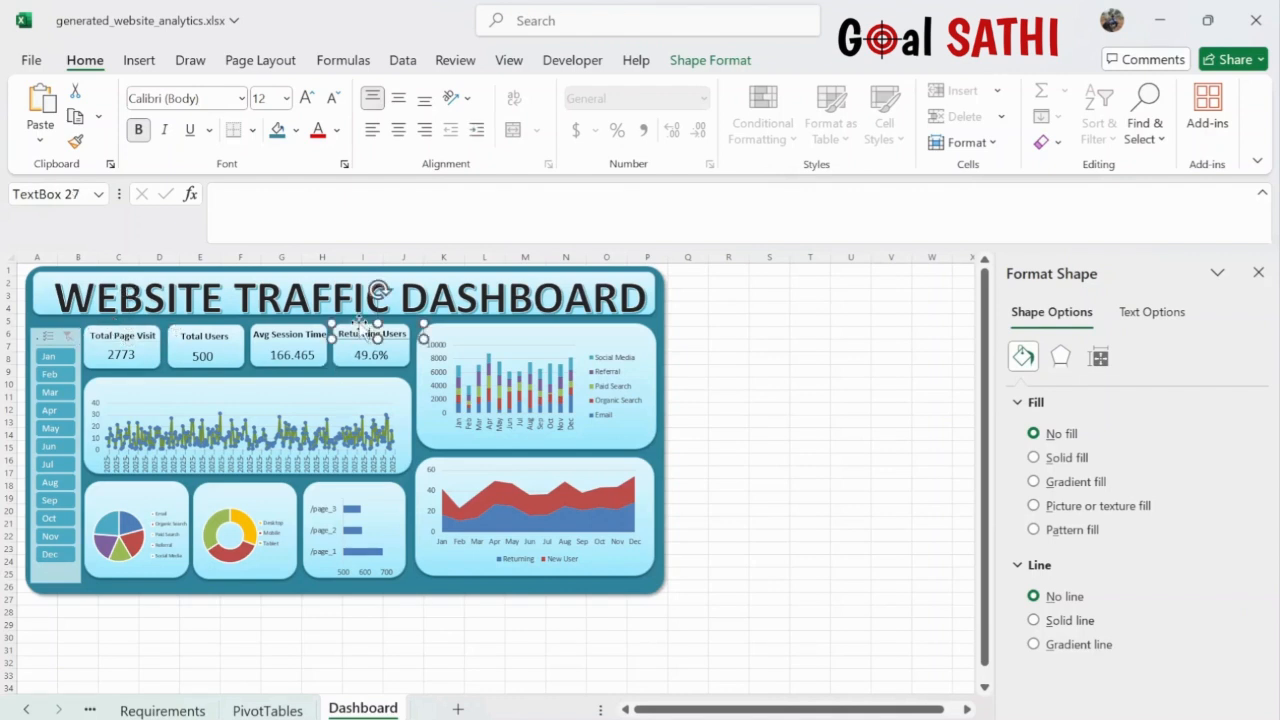
key("ctrl+d")
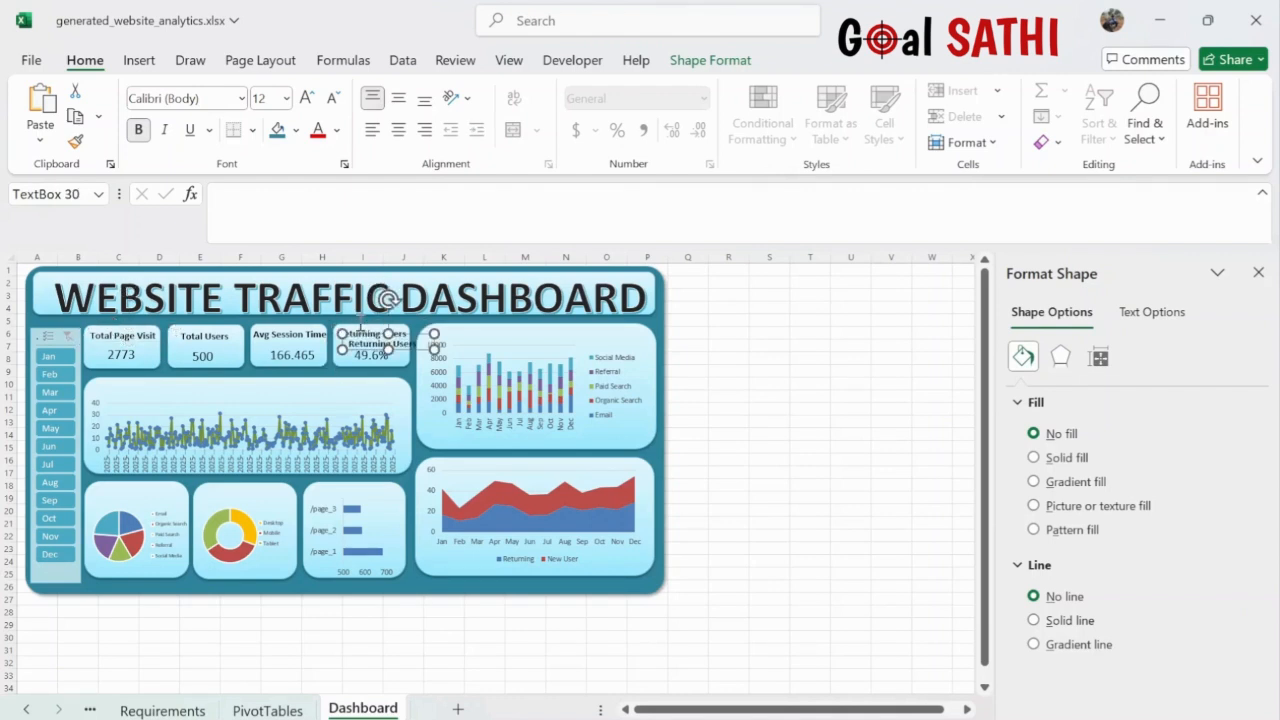
- Title the stacked bar chart 'SessionDurationBy Traffic source' and widen the box to one line
left_click_drag(361, 318, 516, 328)
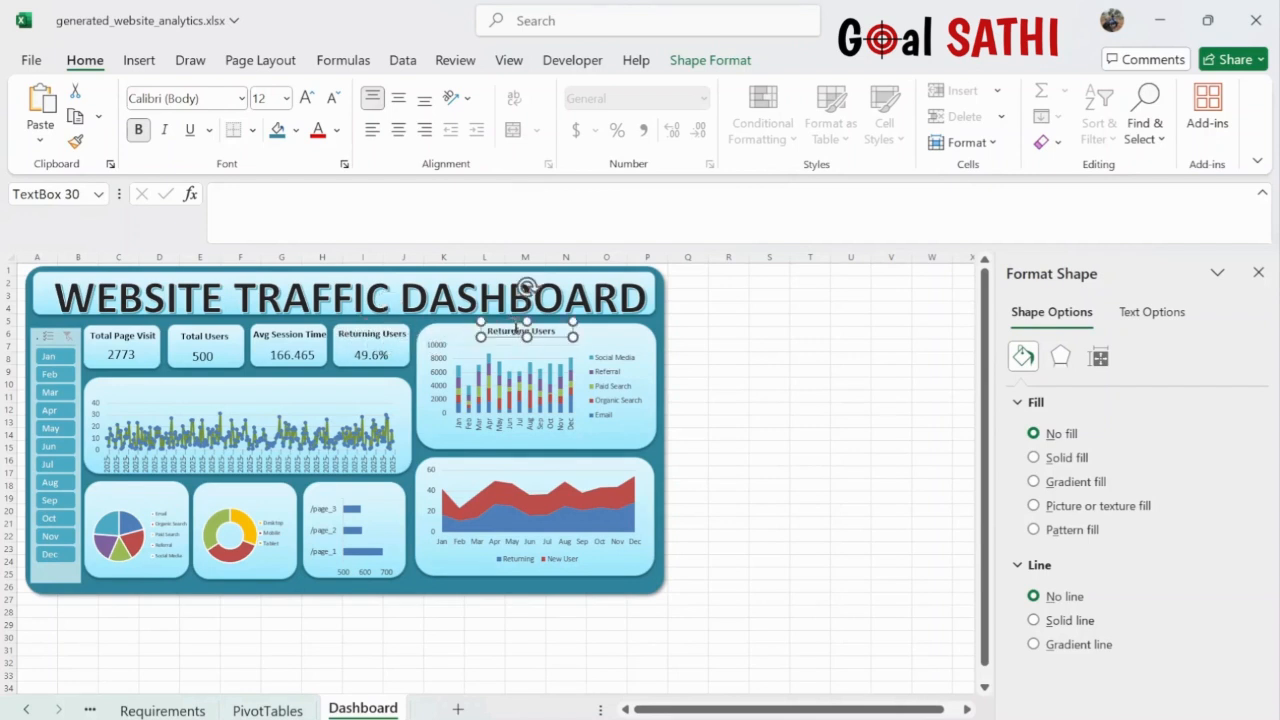
double_click(517, 333)
left_click_drag(517, 335, 551, 333)
double_click(552, 332)
key("BackSpace")
key("BackSpace")
key("BackSpace")
key("BackSpace")
key("BackSpace")
key("BackSpace")
key("BackSpace")
key("BackSpace")
key("BackSpace")
key("BackSpace")
type("SessionDurationBy Traffic source")
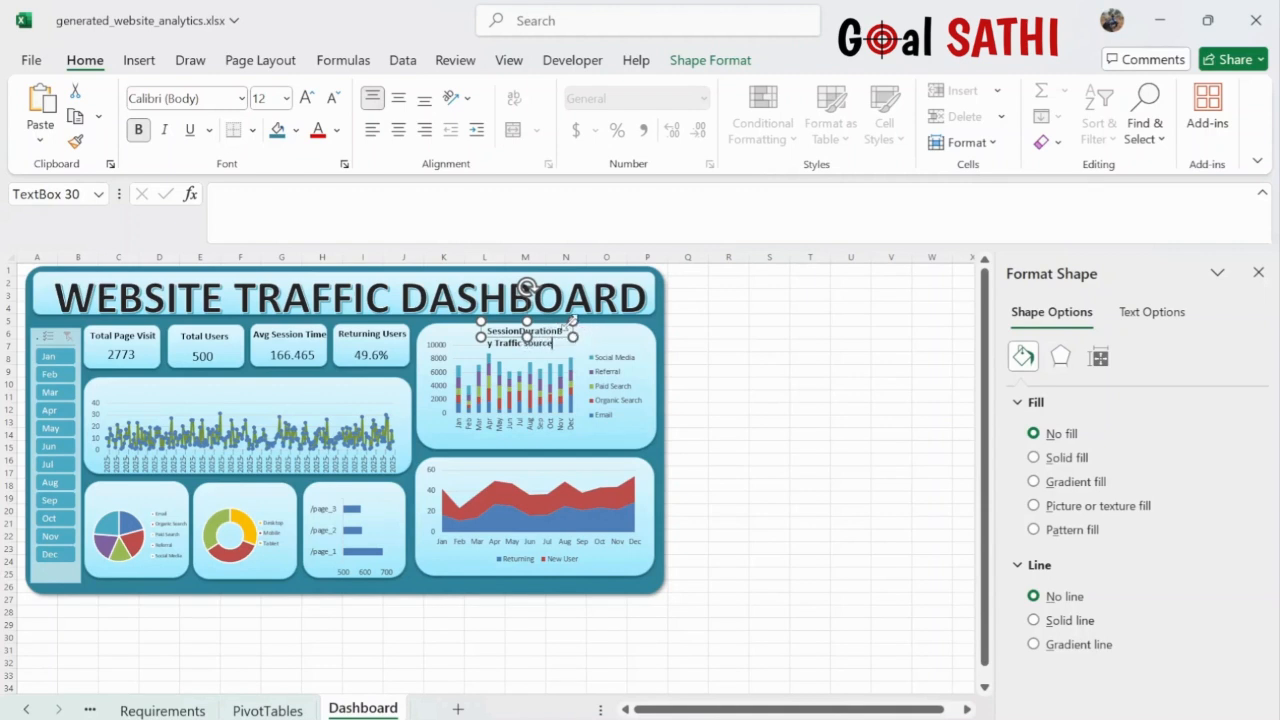
left_click_drag(572, 319, 622, 327)
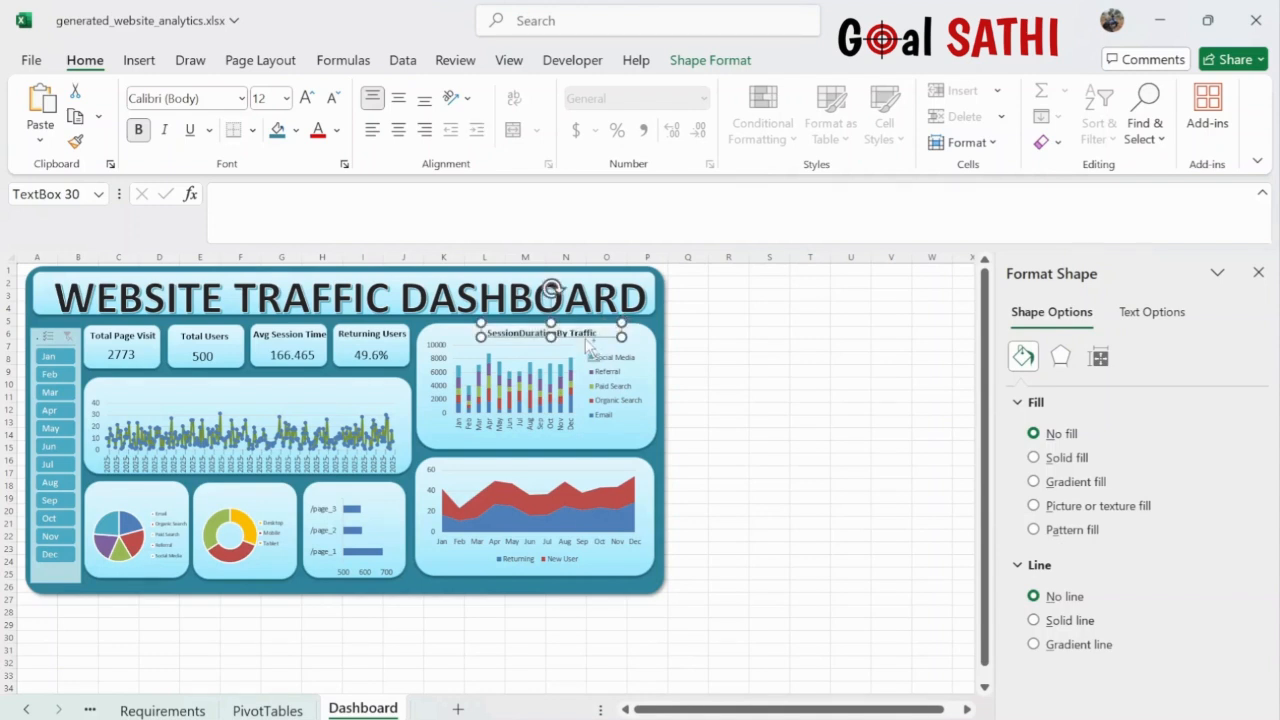
- Copy that title onto the area chart and retype it as 'New Users vs Returing users'
key("ctrl+d")
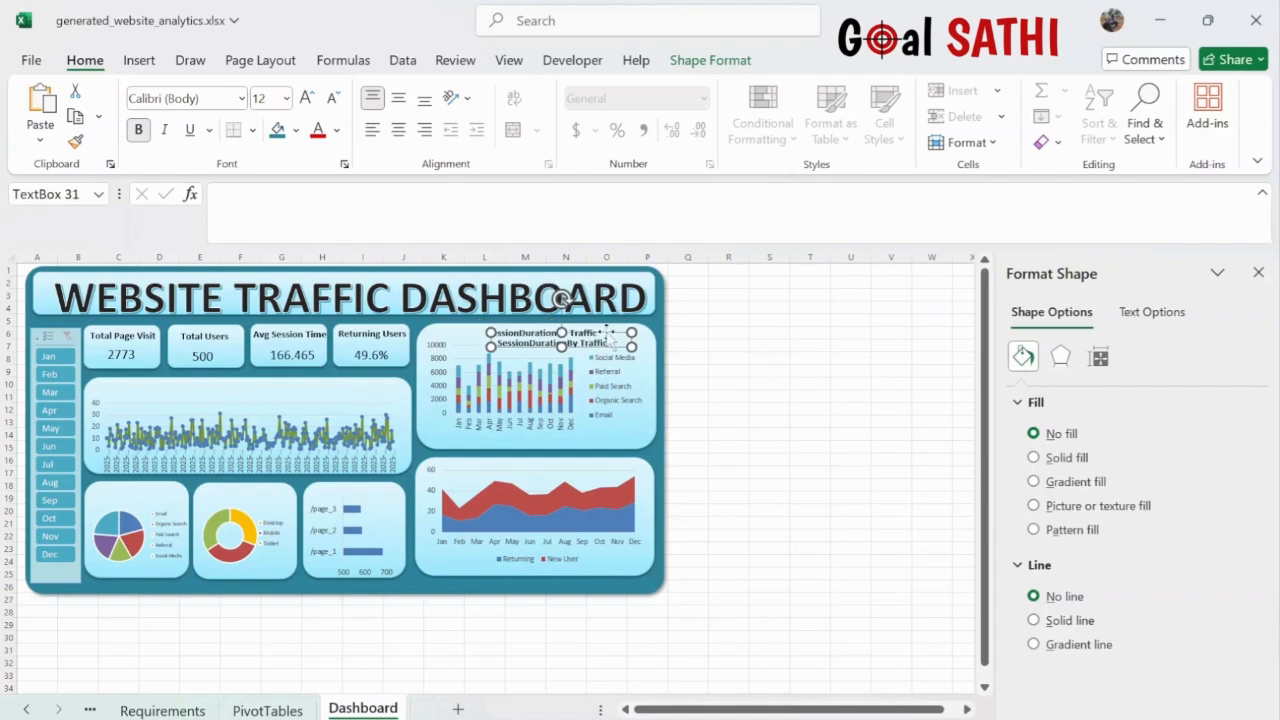
left_click_drag(606, 351, 590, 466)
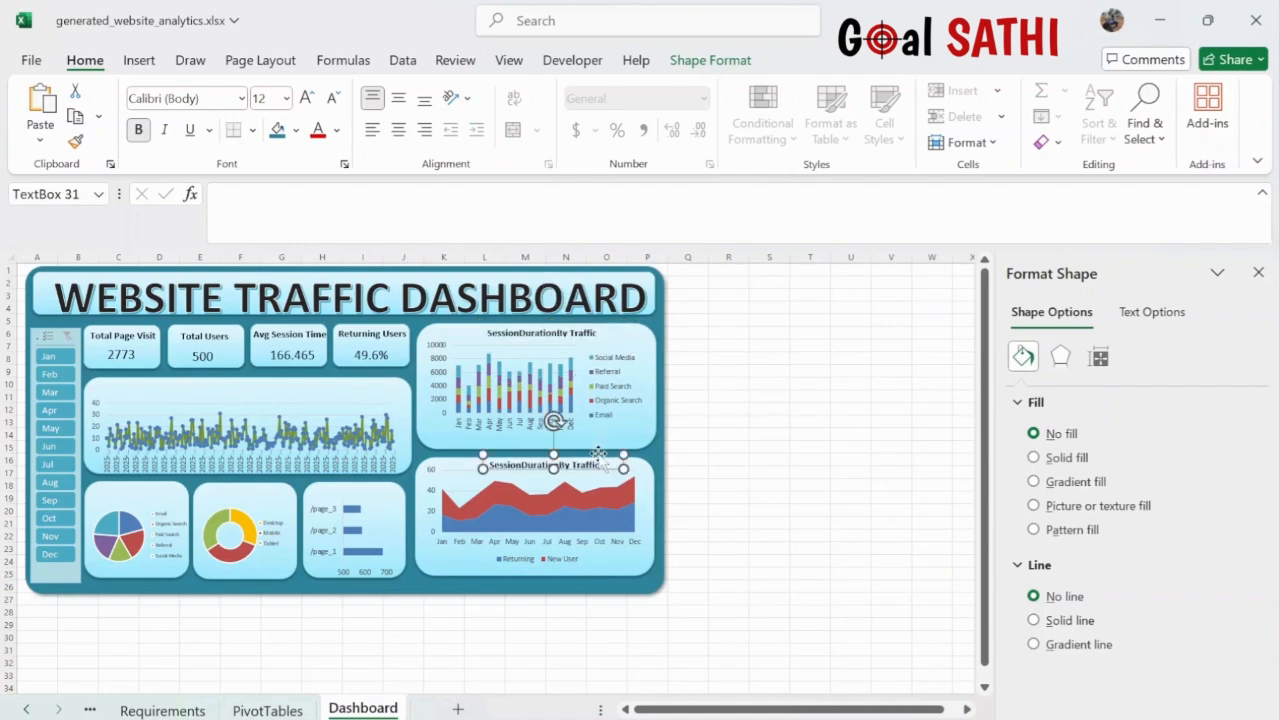
double_click(589, 466)
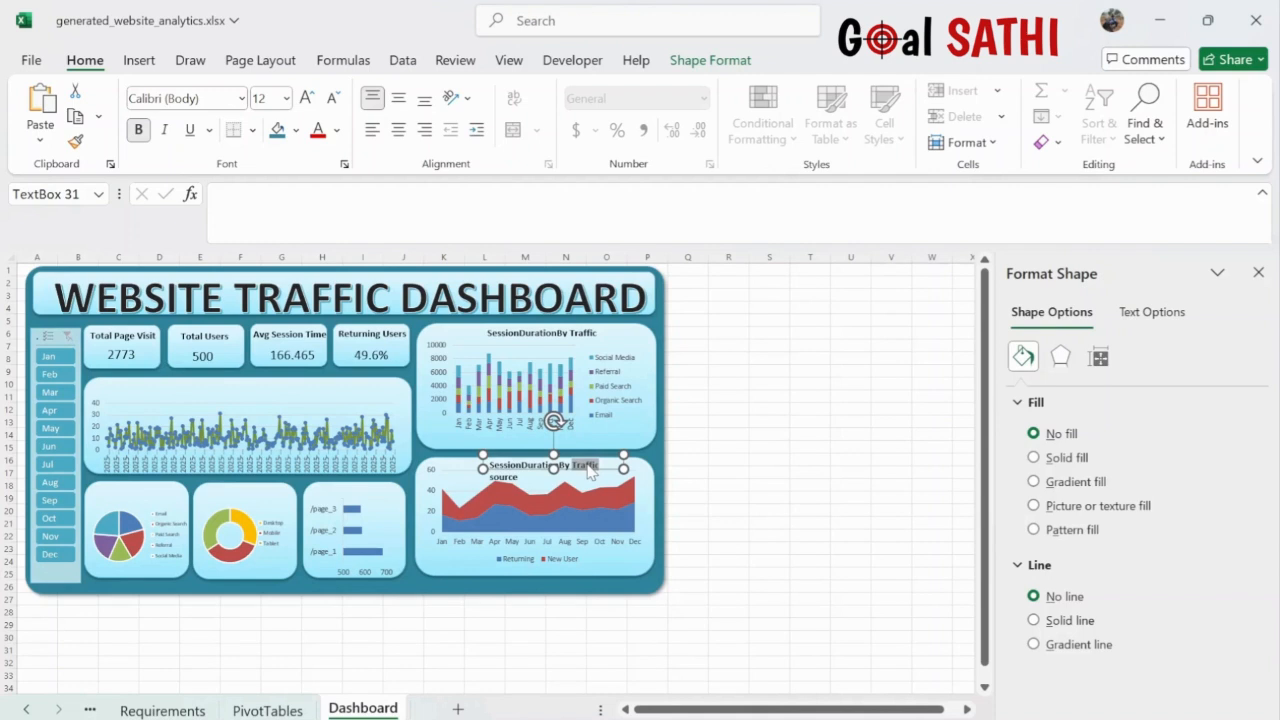
key("ctrl+a")
type("N")
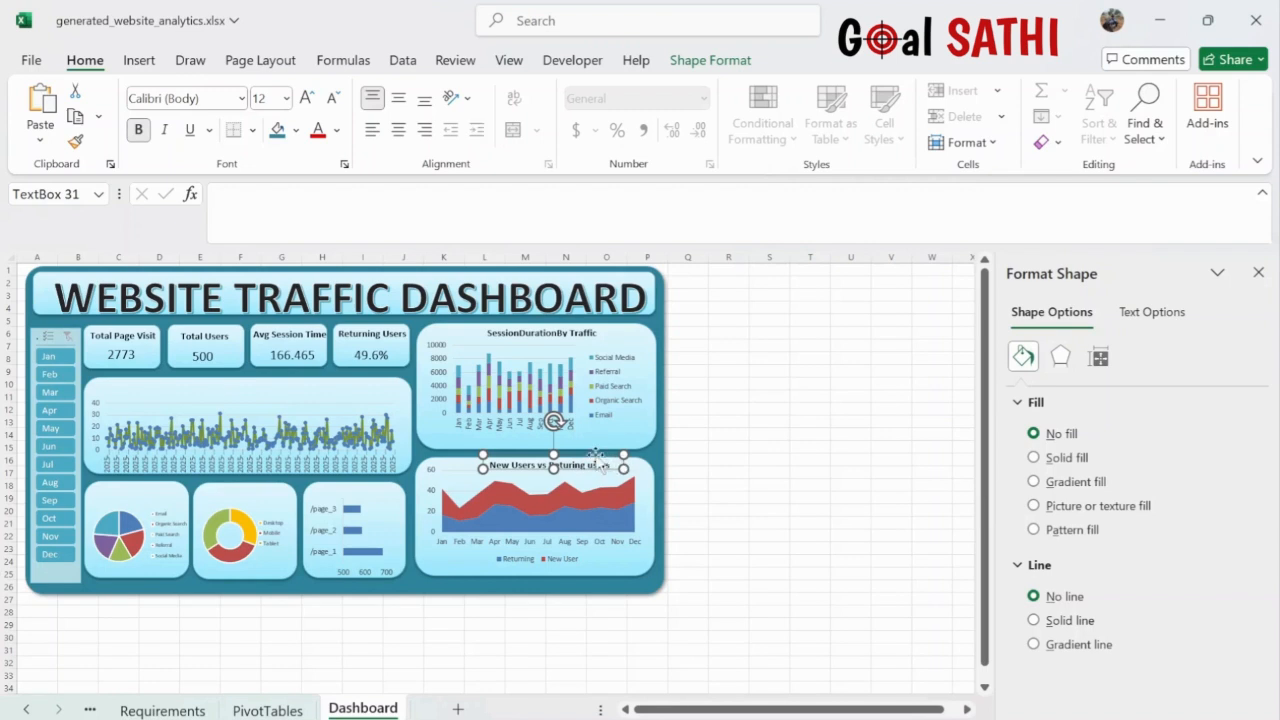
left_click_drag(599, 457, 397, 482)
- Make a copy titled 'Top 3 page visited' over the top-pages chart and narrow it
key("ctrl+d")
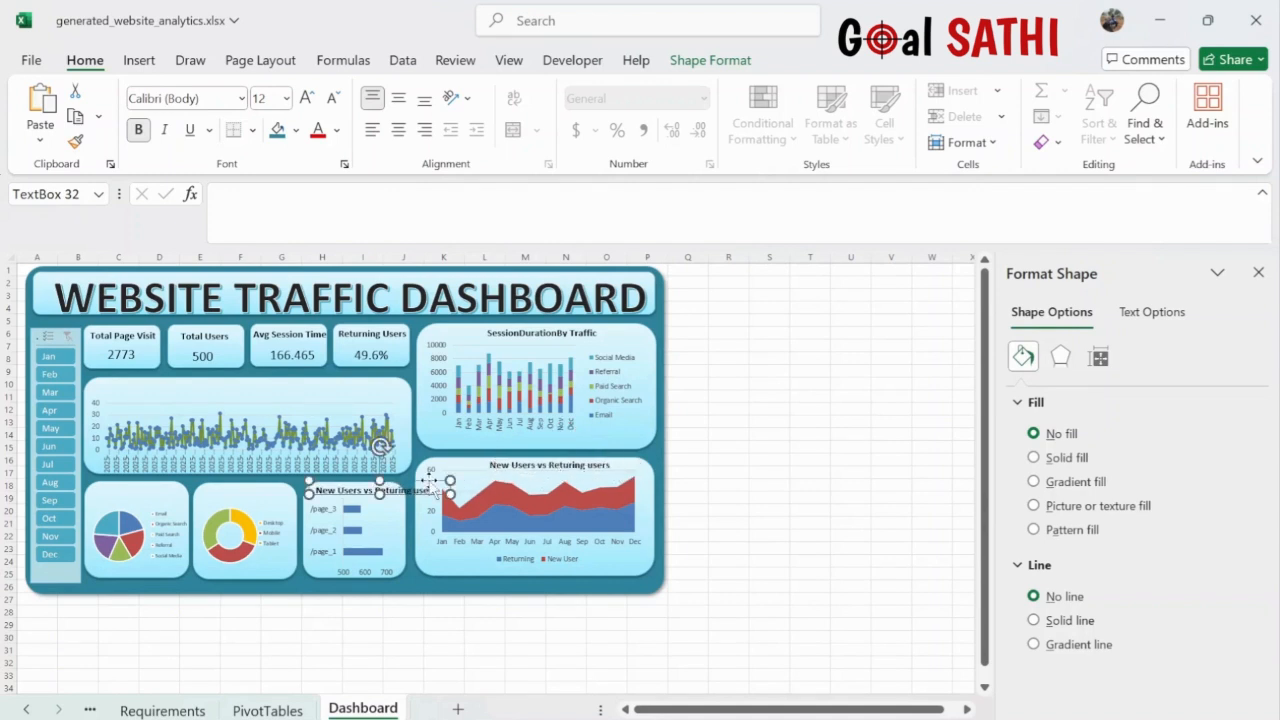
triple_click(405, 495)
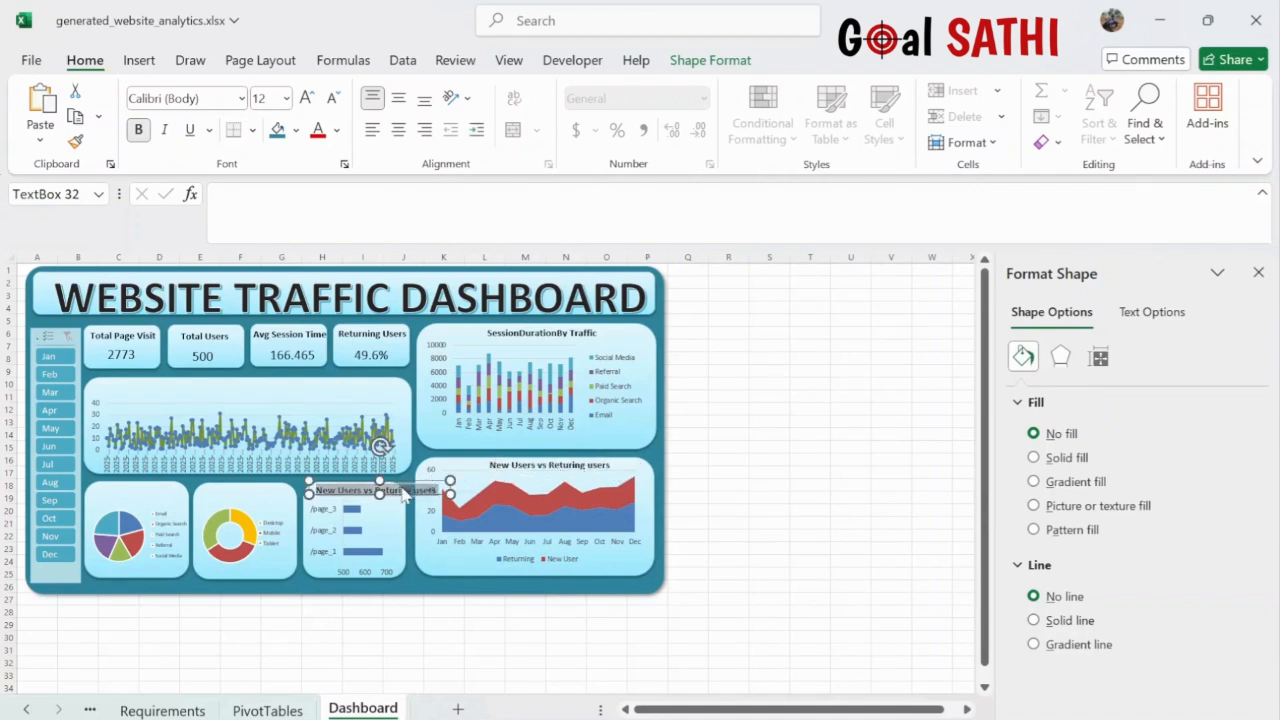
key("BackSpace")
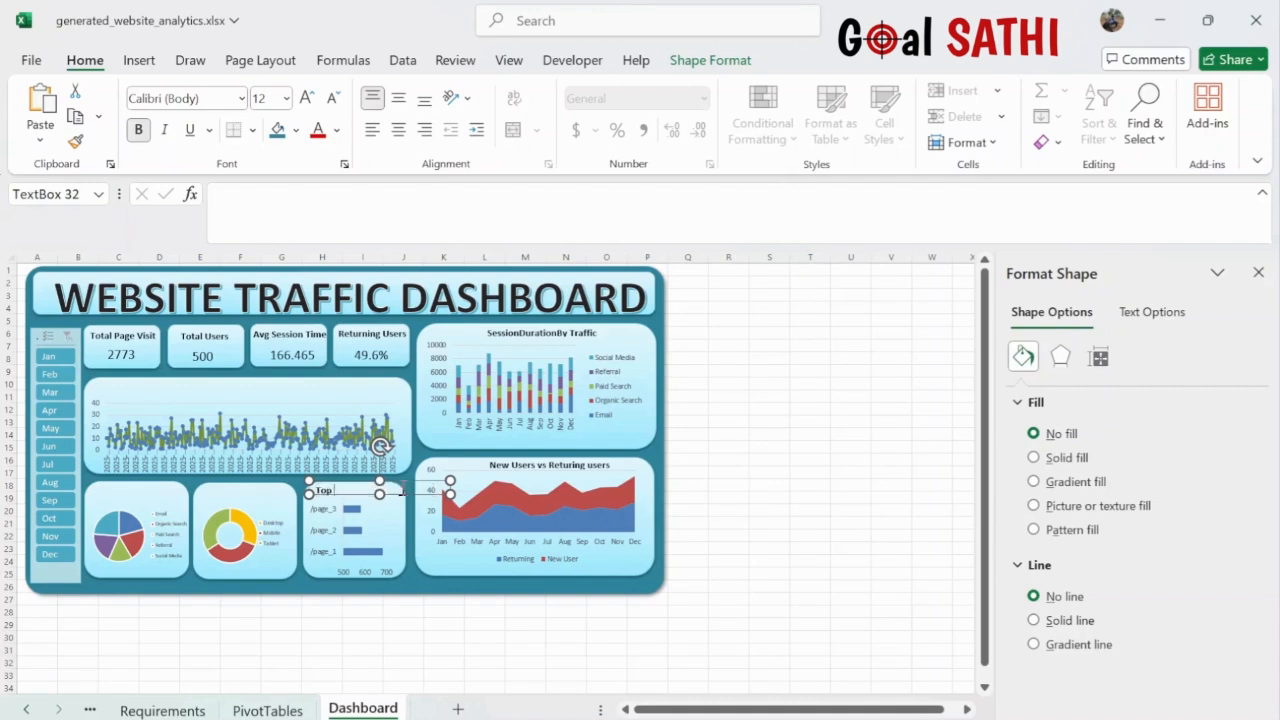
type("Top 3 page visited")
left_click_drag(451, 481, 360, 499)
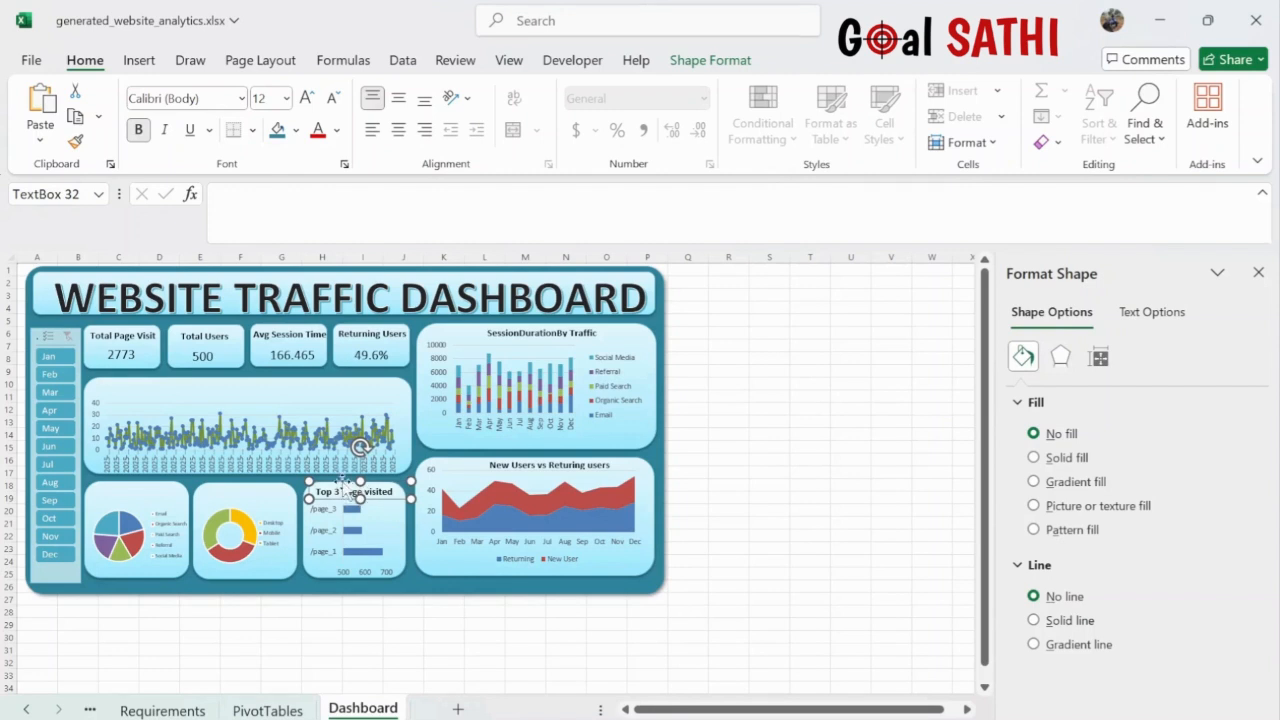
- Copy the title onto the donut chart and rename it 'Device distribution'
key("ctrl+d")
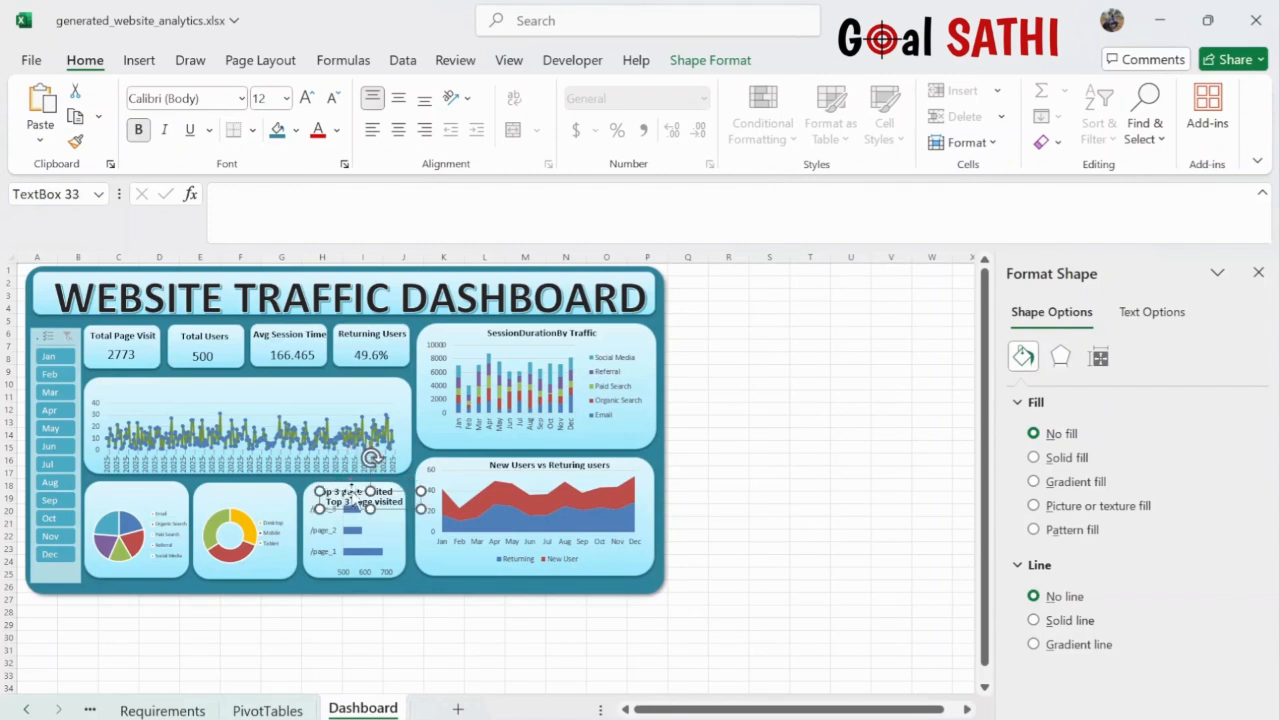
left_click_drag(350, 490, 233, 482)
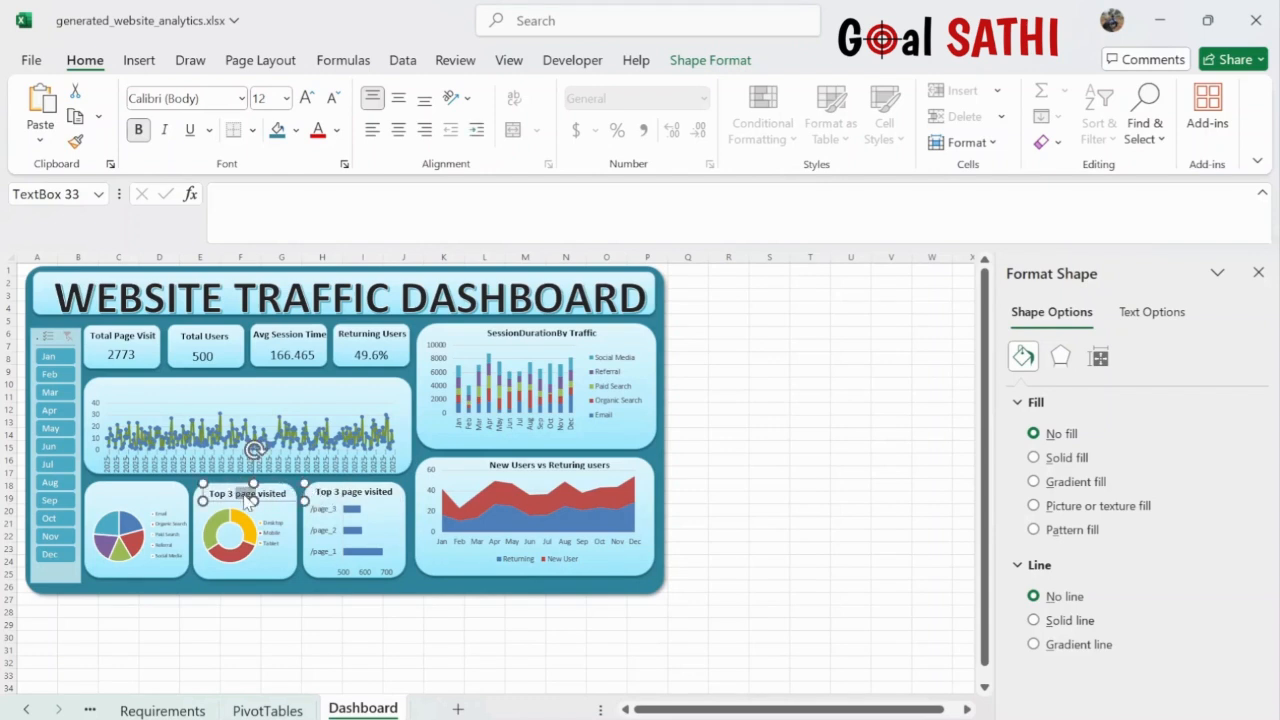
triple_click(246, 499)
type("Device distribution")
- Title the pie chart 'Traffic source distribution' on two lines, enlarging the box to fit
key("ctrl+d")
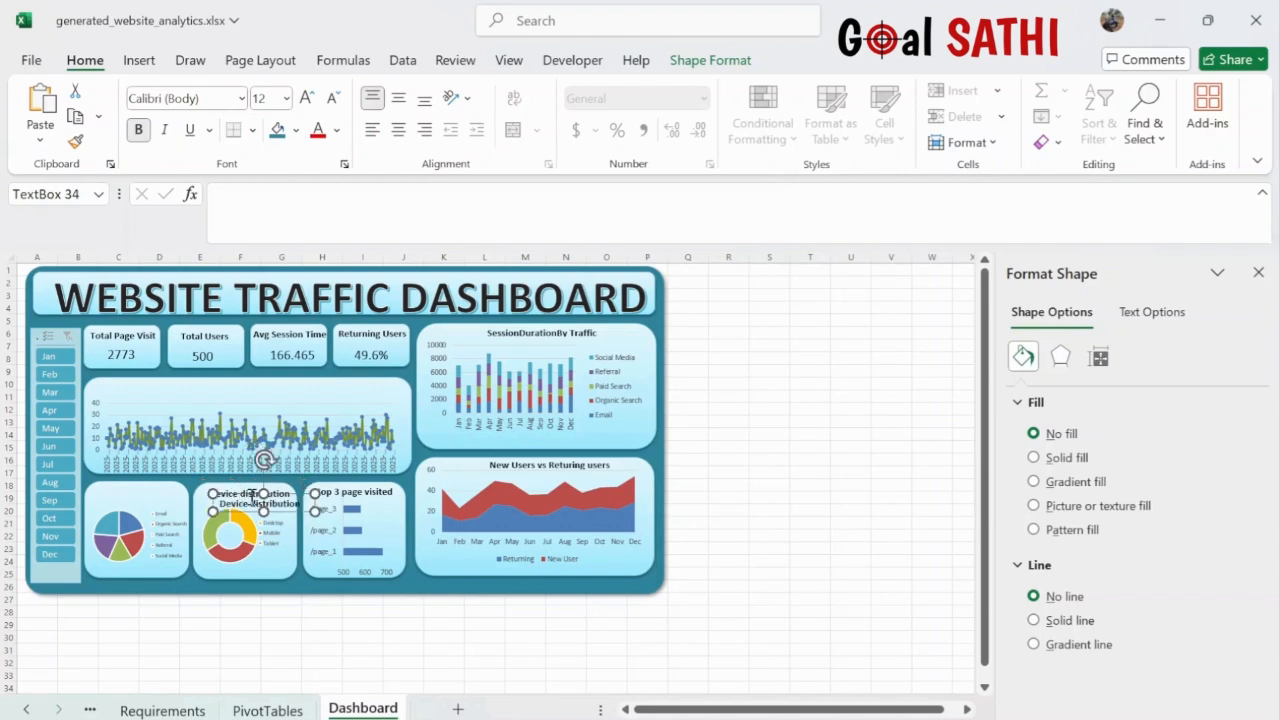
left_click_drag(296, 500, 173, 483)
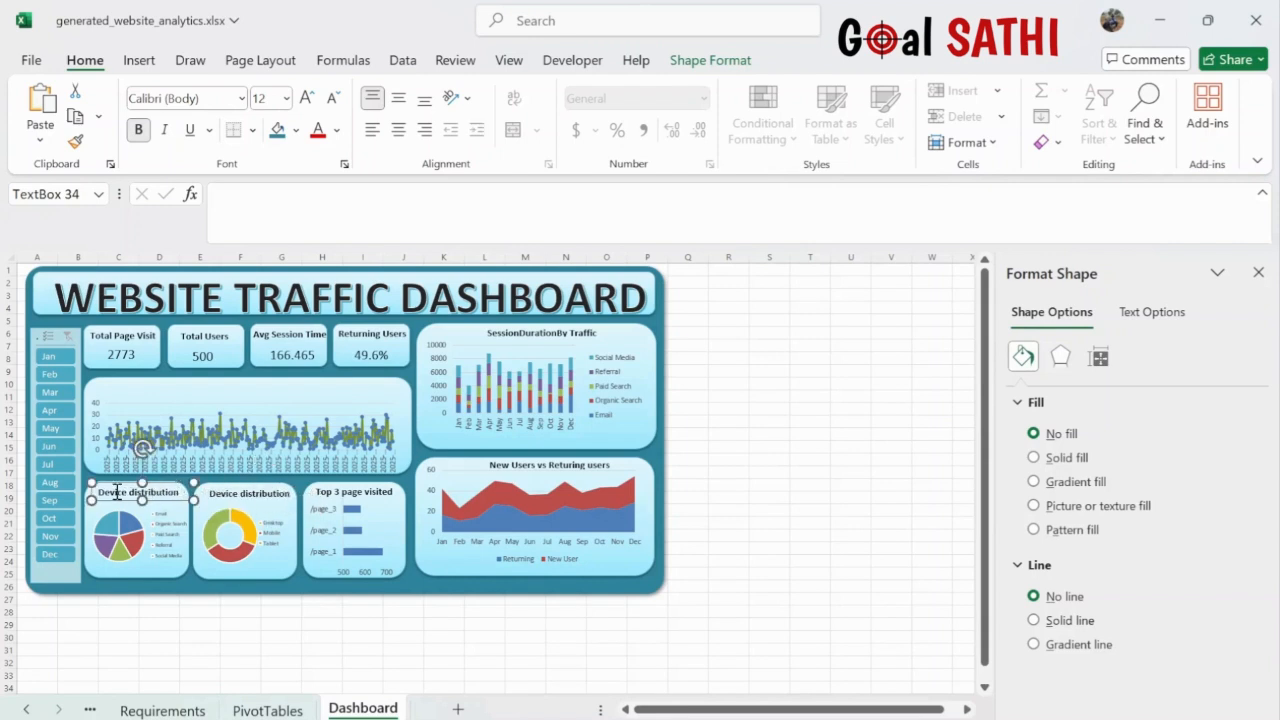
double_click(117, 491)
type("Traffic sour")
left_click_drag(193, 484, 222, 487)
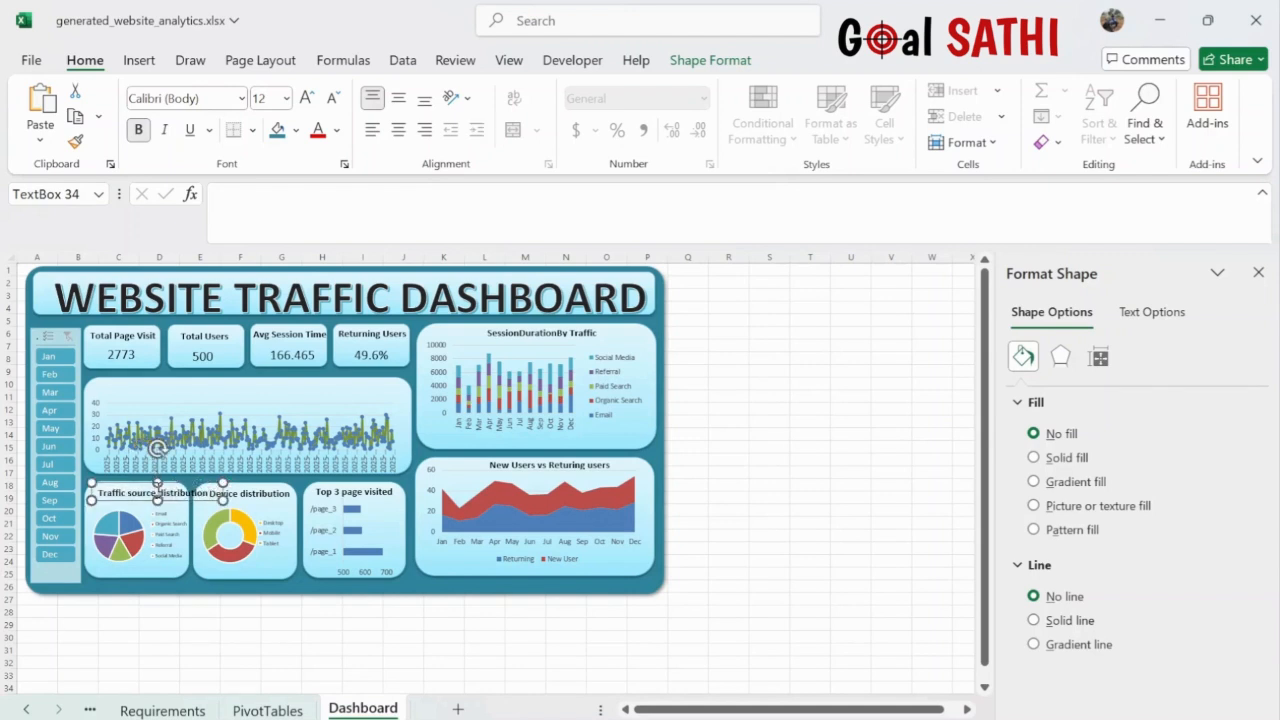
key("Return")
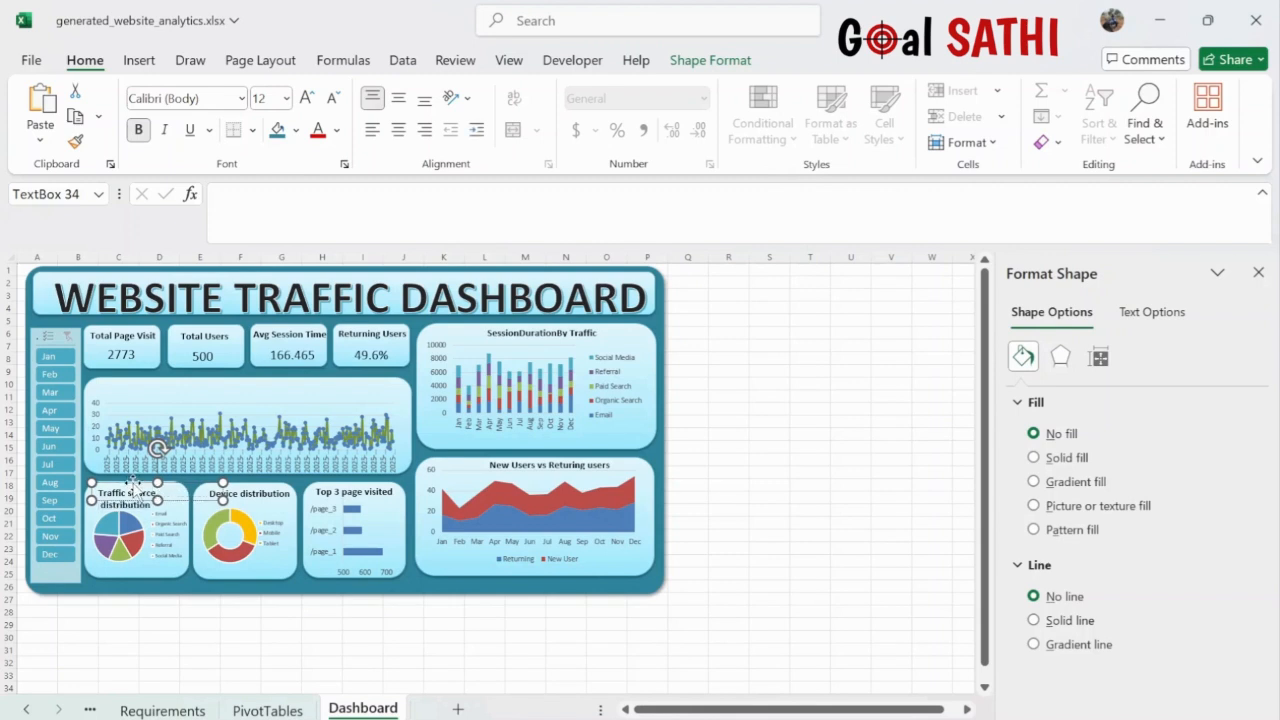
left_click(272, 638)
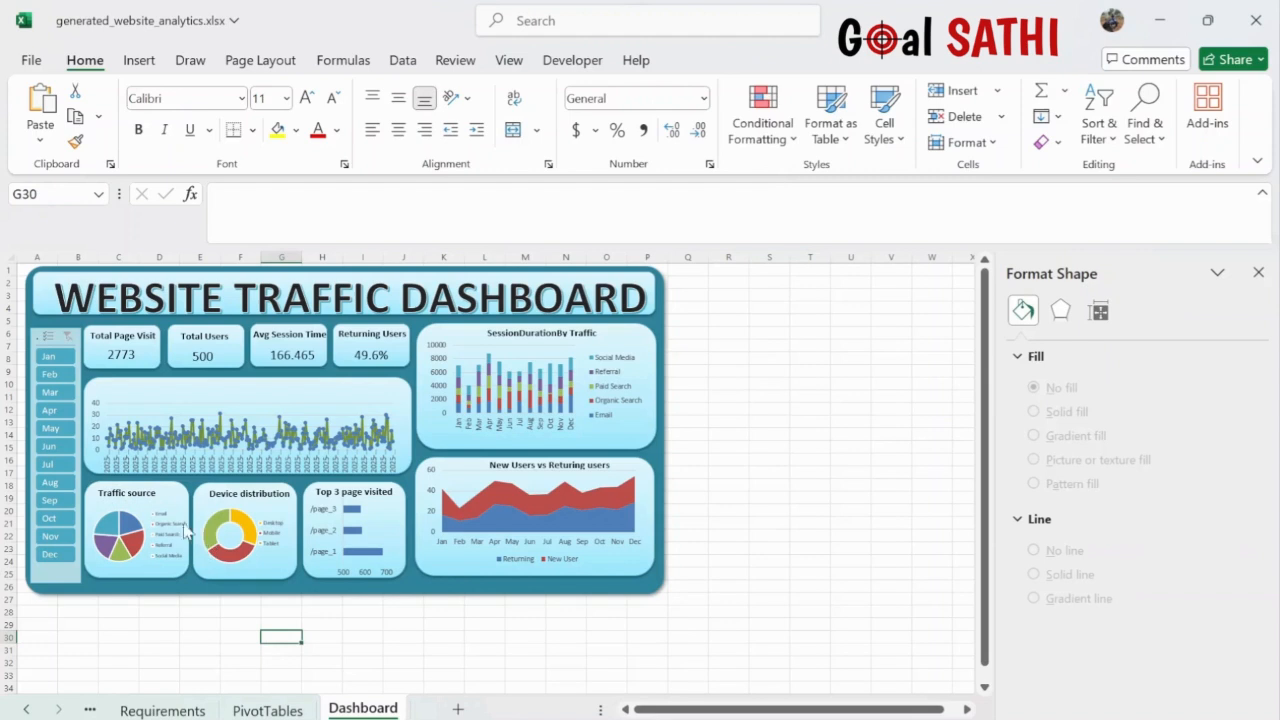
left_click(150, 490)
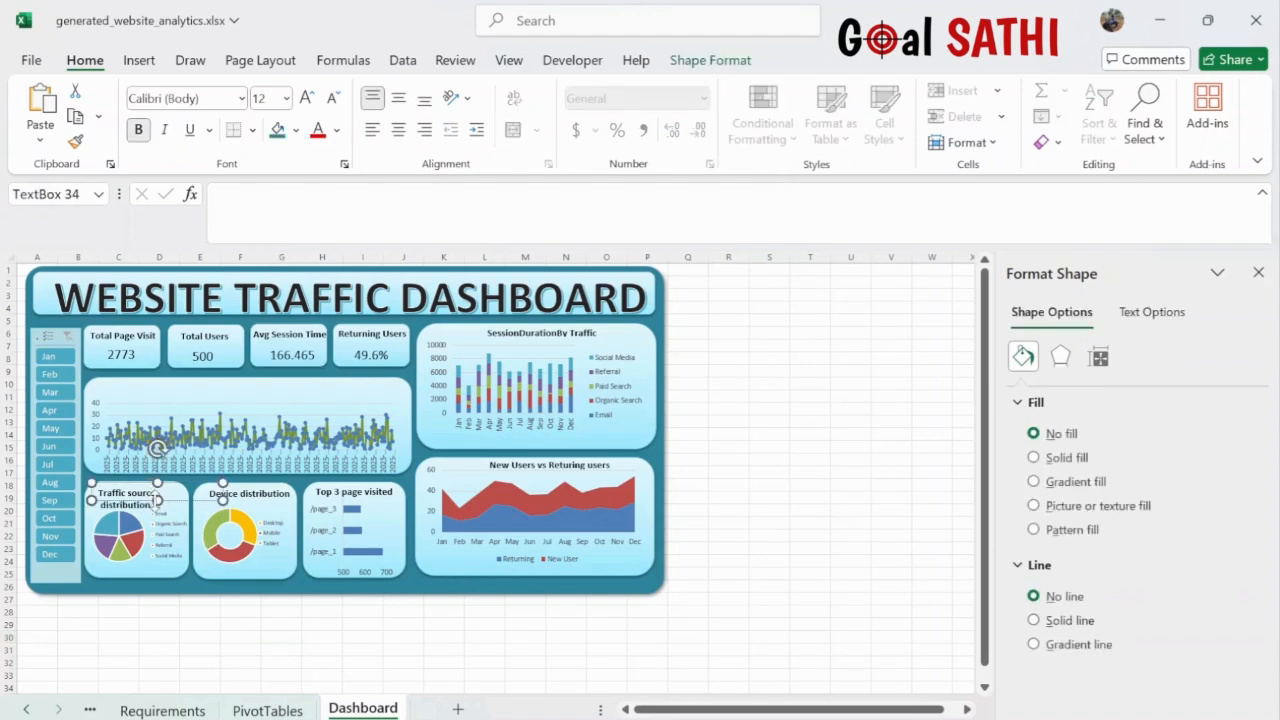
left_click_drag(157, 500, 157, 514)
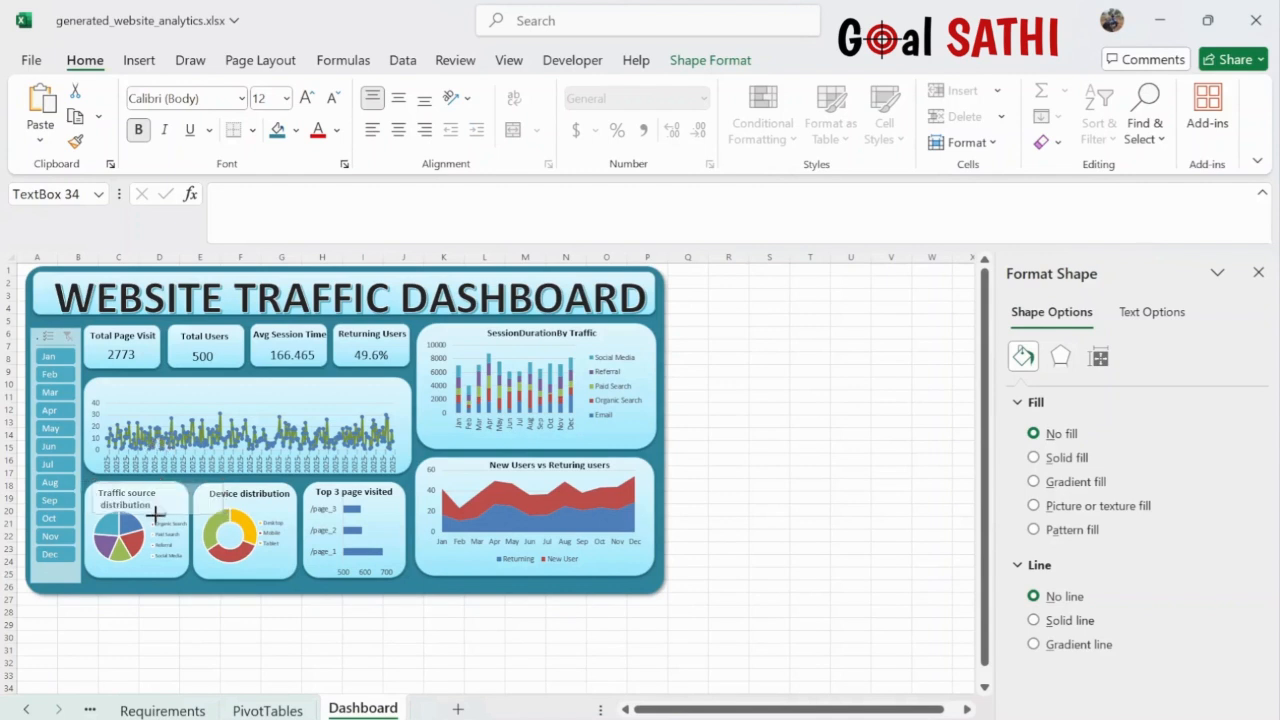
left_click(199, 603)
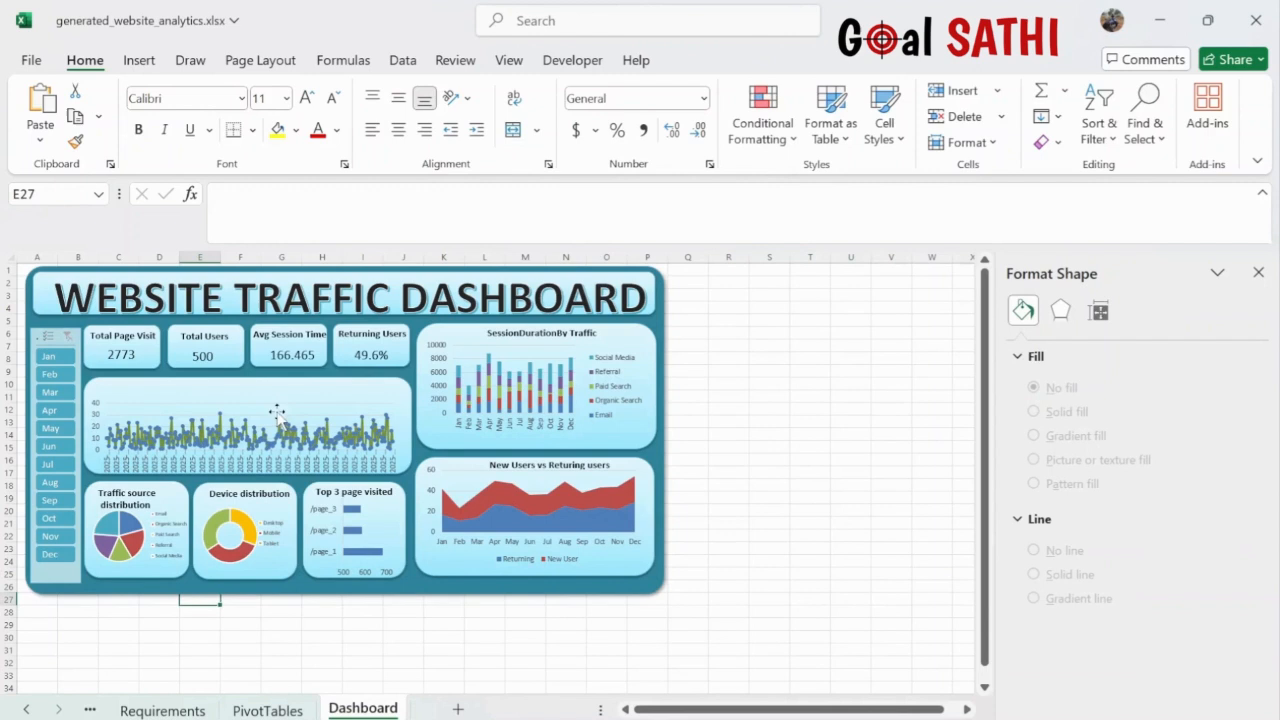
left_click(254, 493)
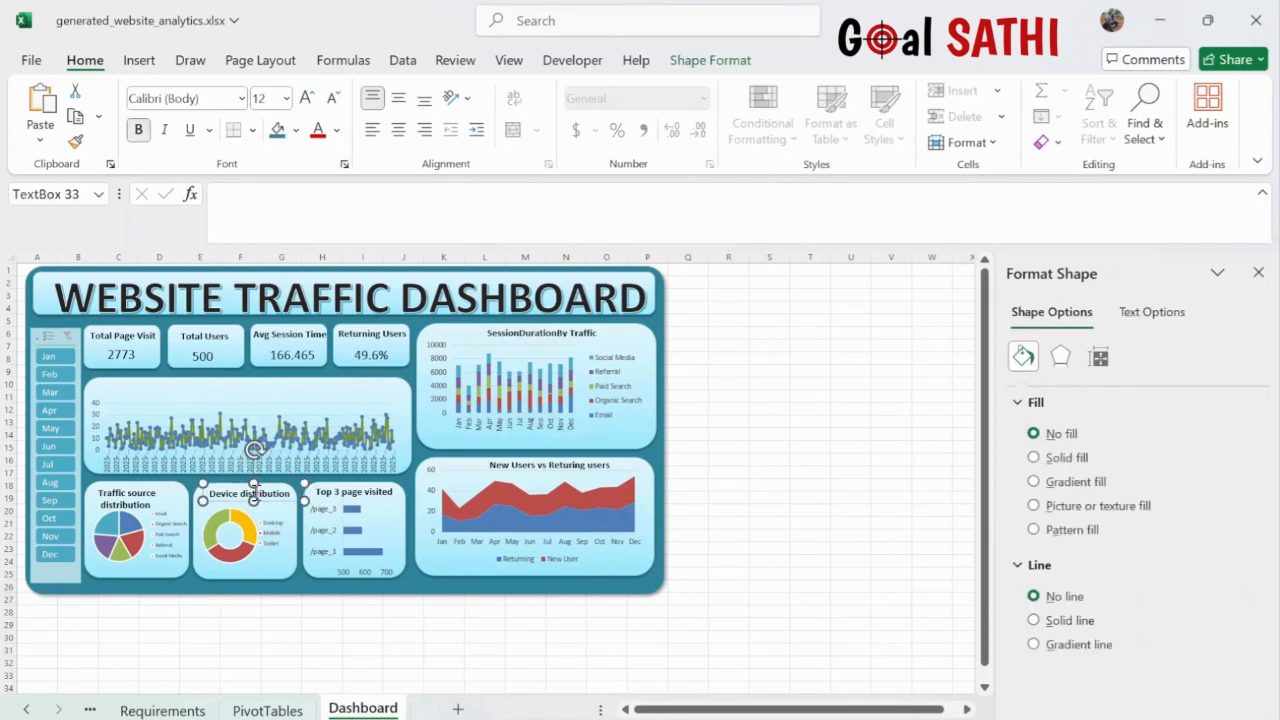
- Duplicate the Device distribution title above the line chart, retype it 'Page views Daywise' and centre it
key("ctrl+d")
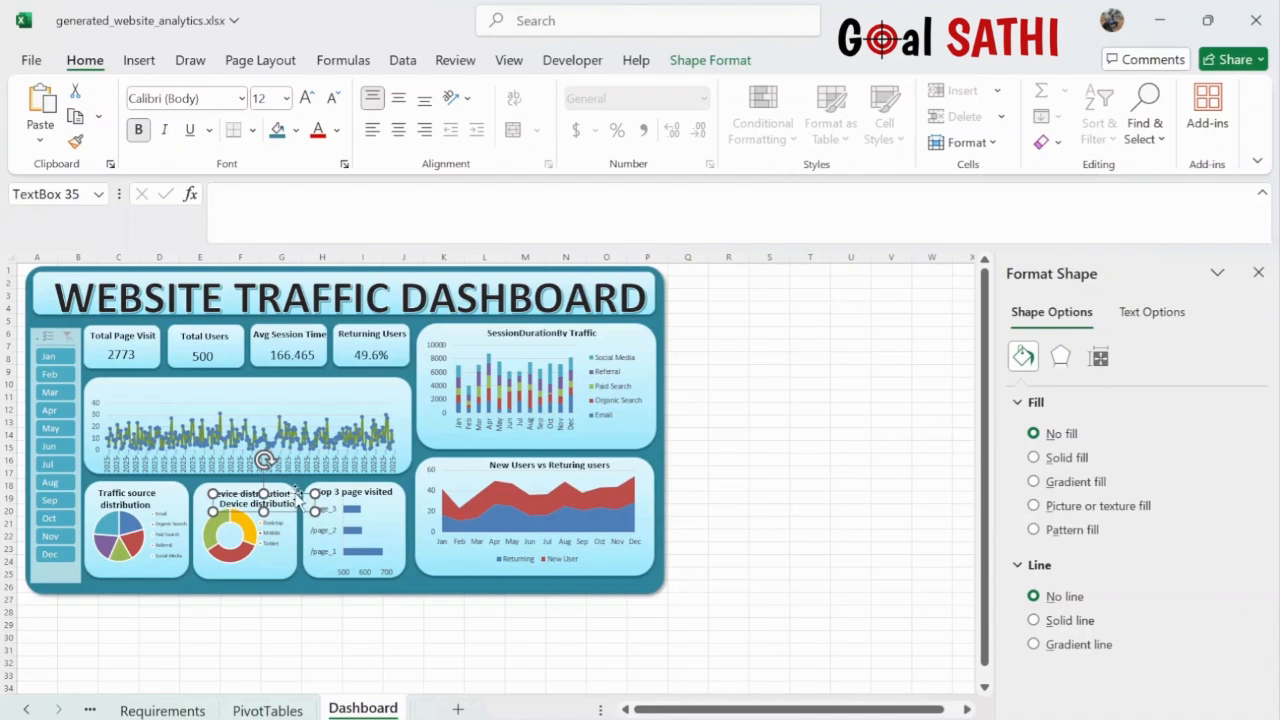
left_click_drag(295, 493, 255, 374)
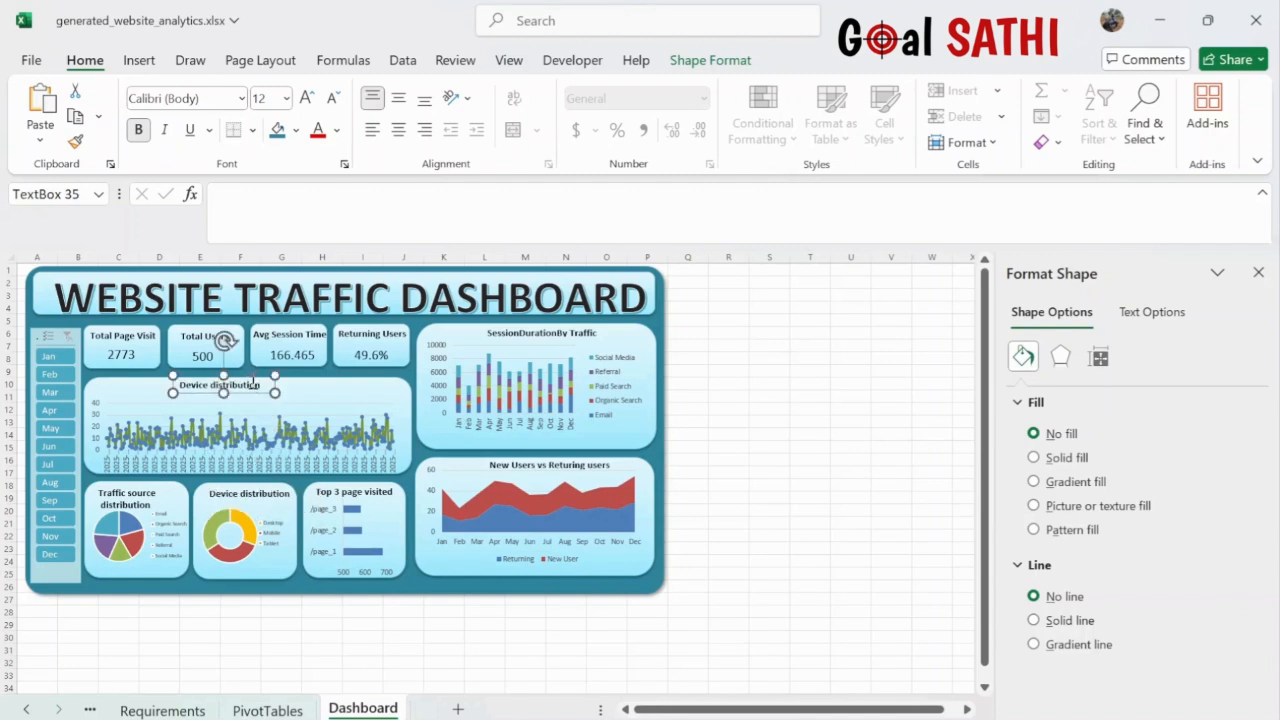
double_click(253, 385)
key("ctrl+a")
type("Daywis")
type("Page visits")
key("BackSpace")
key("BackSpace")
key("BackSpace")
key("BackSpace")
type("ews")
left_click_drag(275, 376, 292, 376)
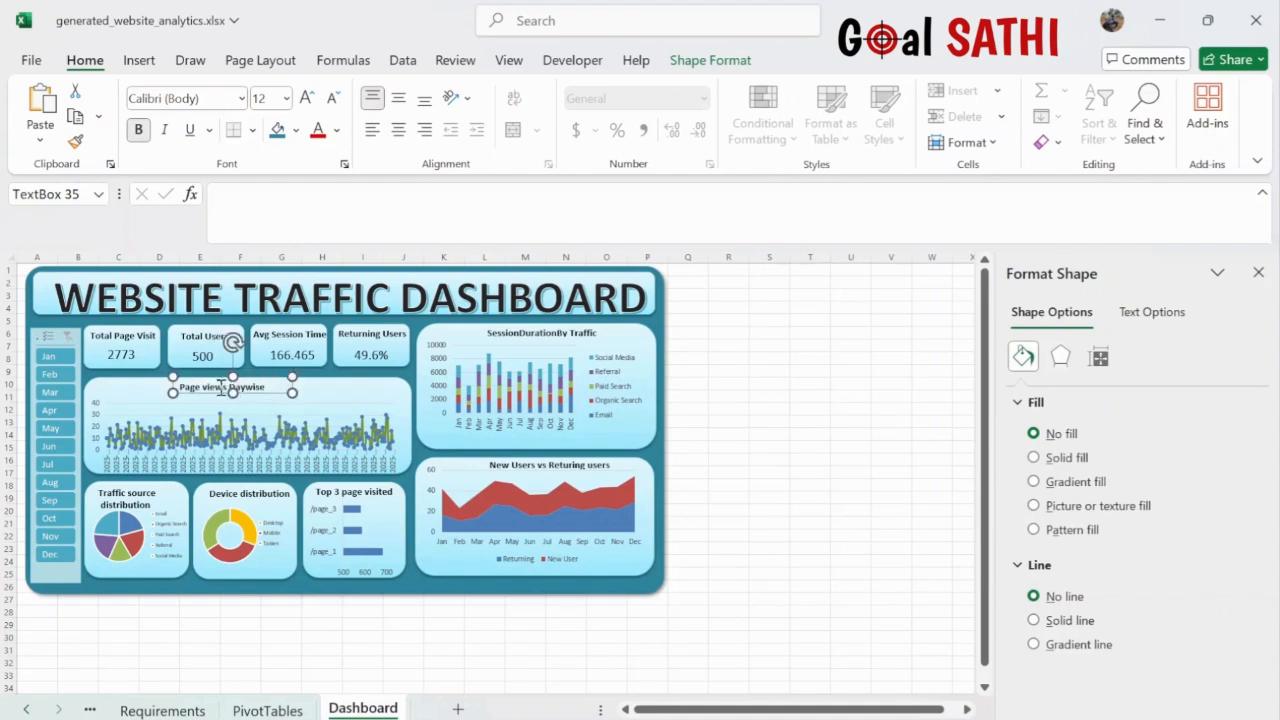
left_click_drag(210, 377, 228, 382)
left_click(703, 397)
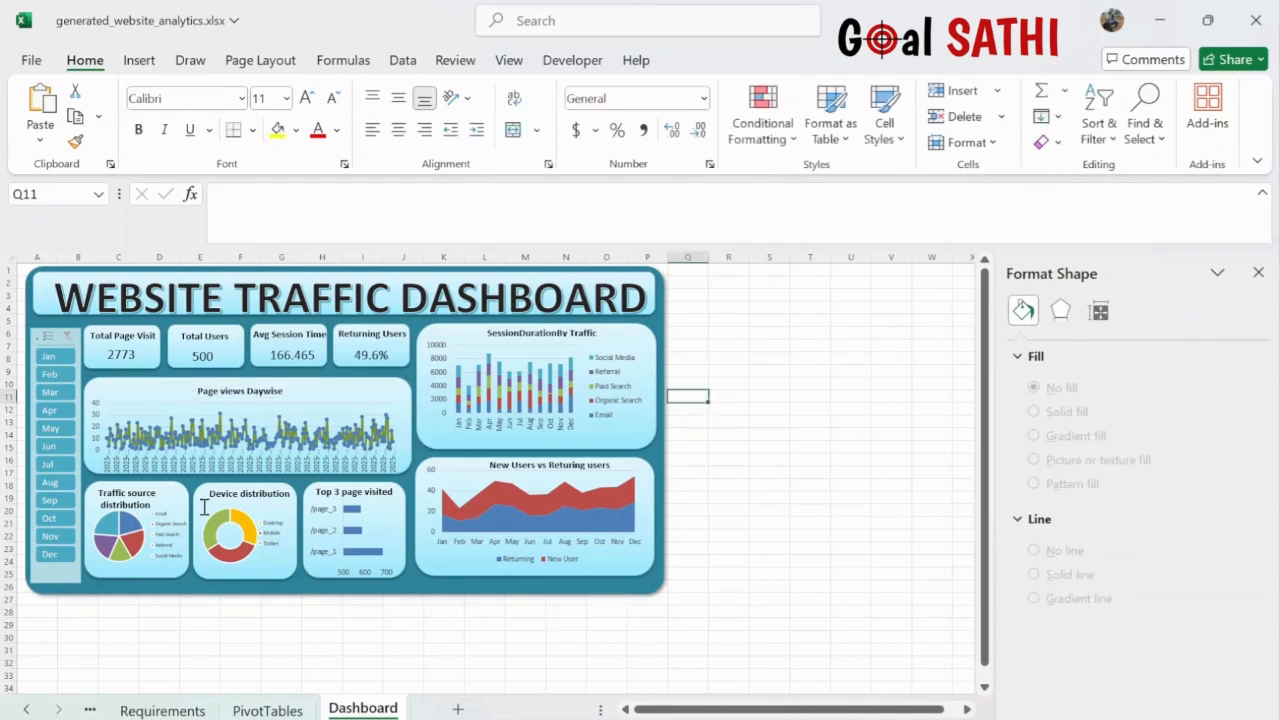
- Filter the dashboard to February, then March, then April alone using the Month slicer
left_click(49, 376)
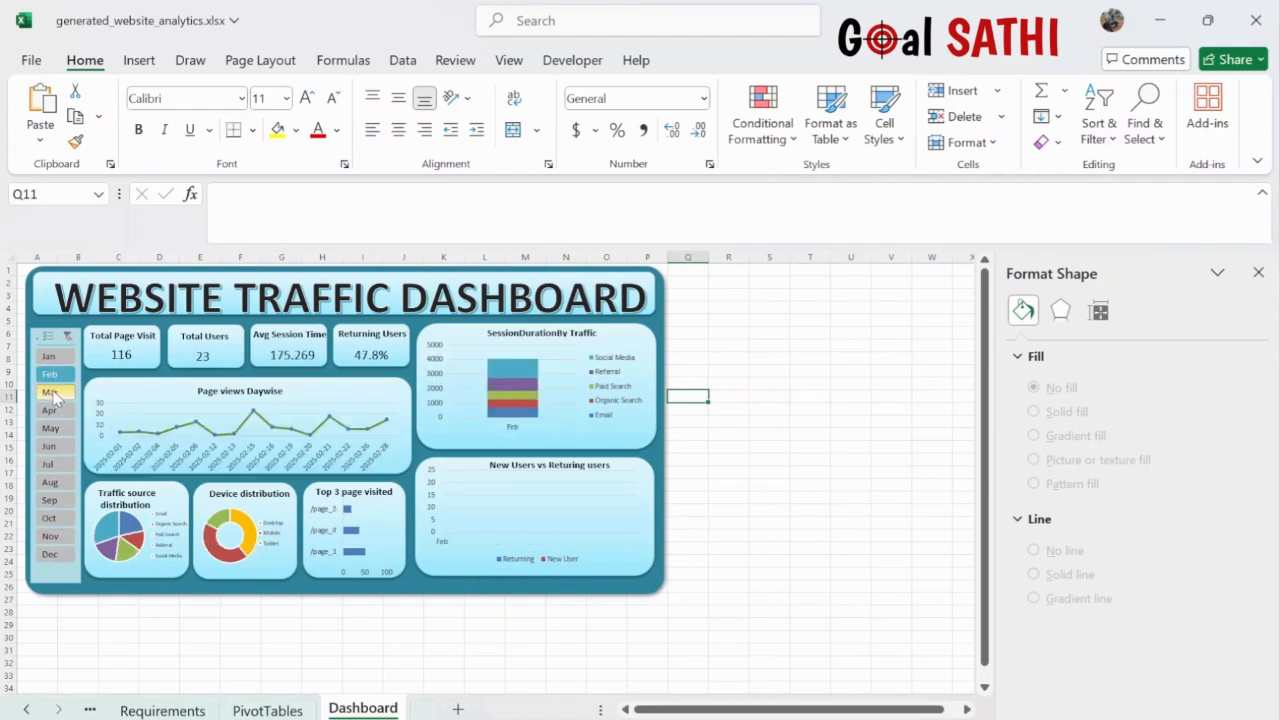
left_click(52, 392)
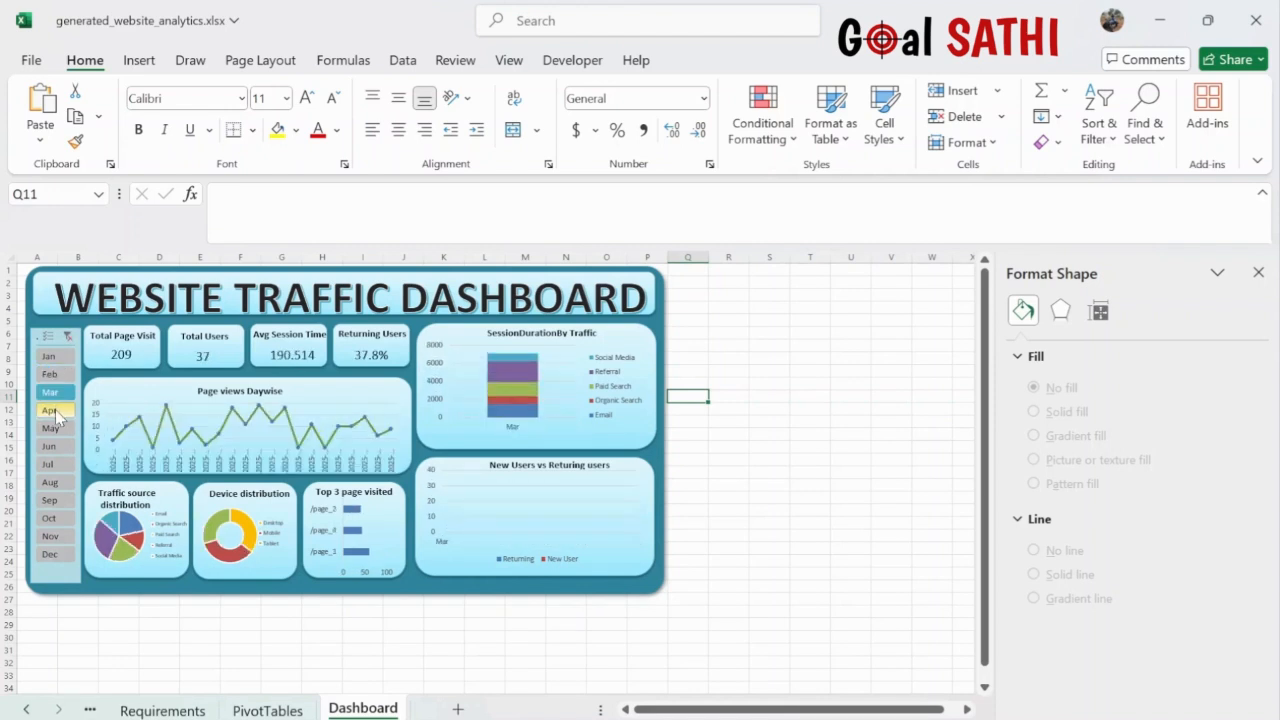
left_click(55, 410)
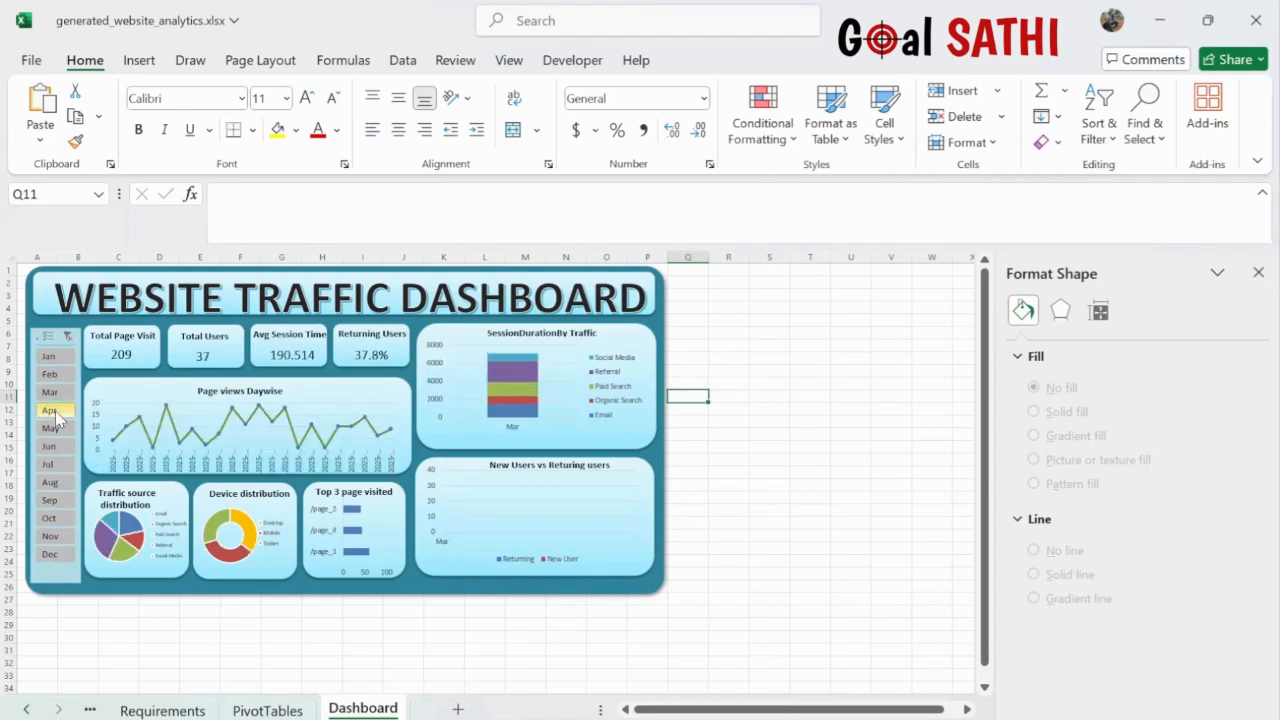
- Enable Multi-Select and filter February through May, showing 875 page visits and 157 users
left_click(50, 341)
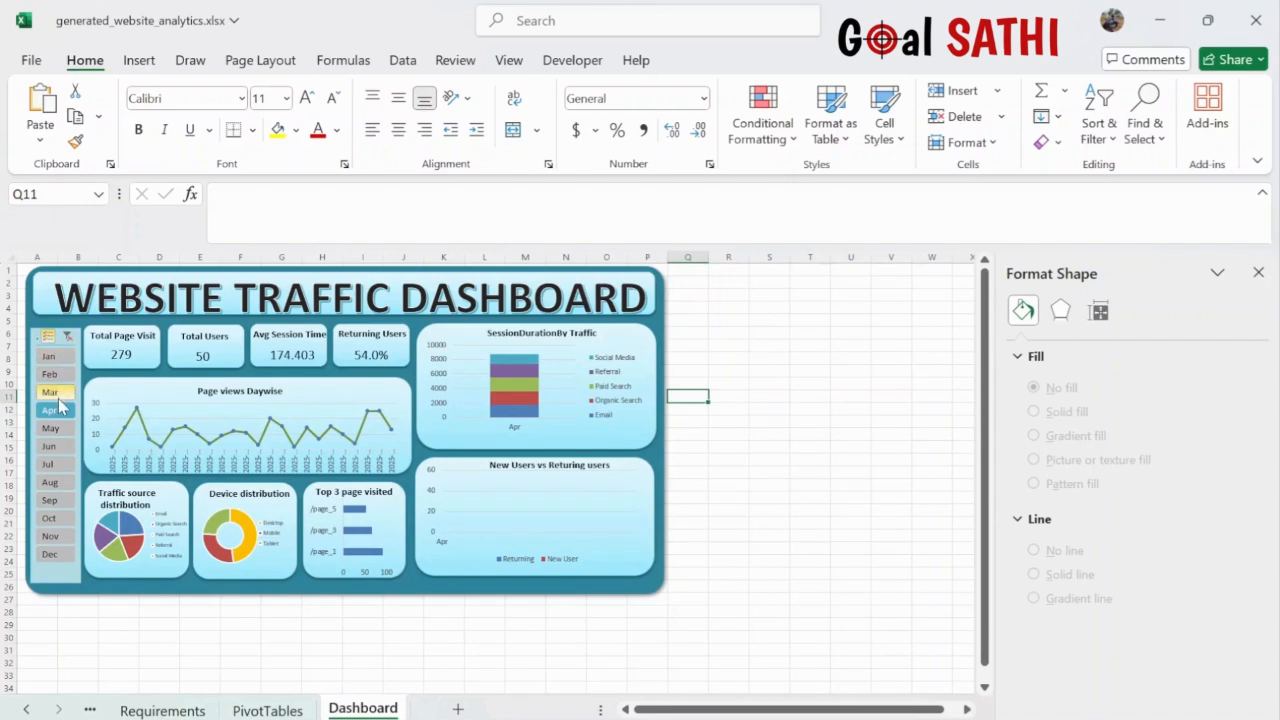
left_click(52, 393)
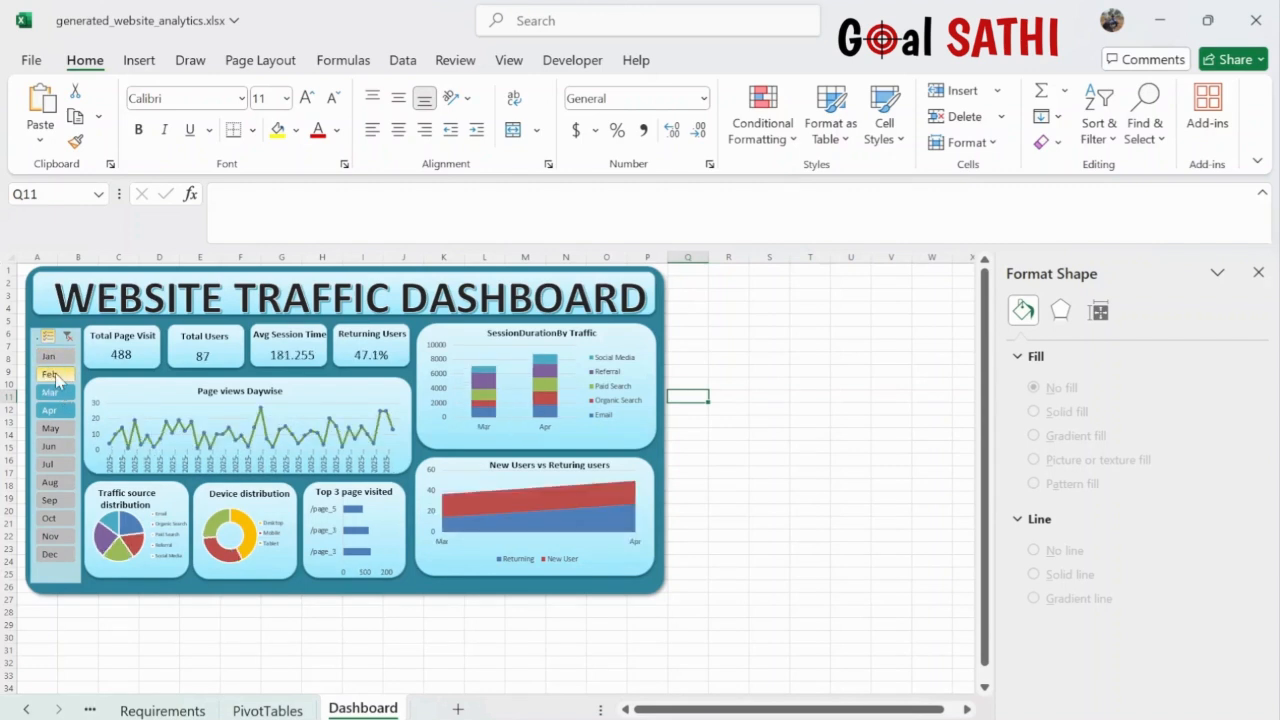
left_click(52, 375)
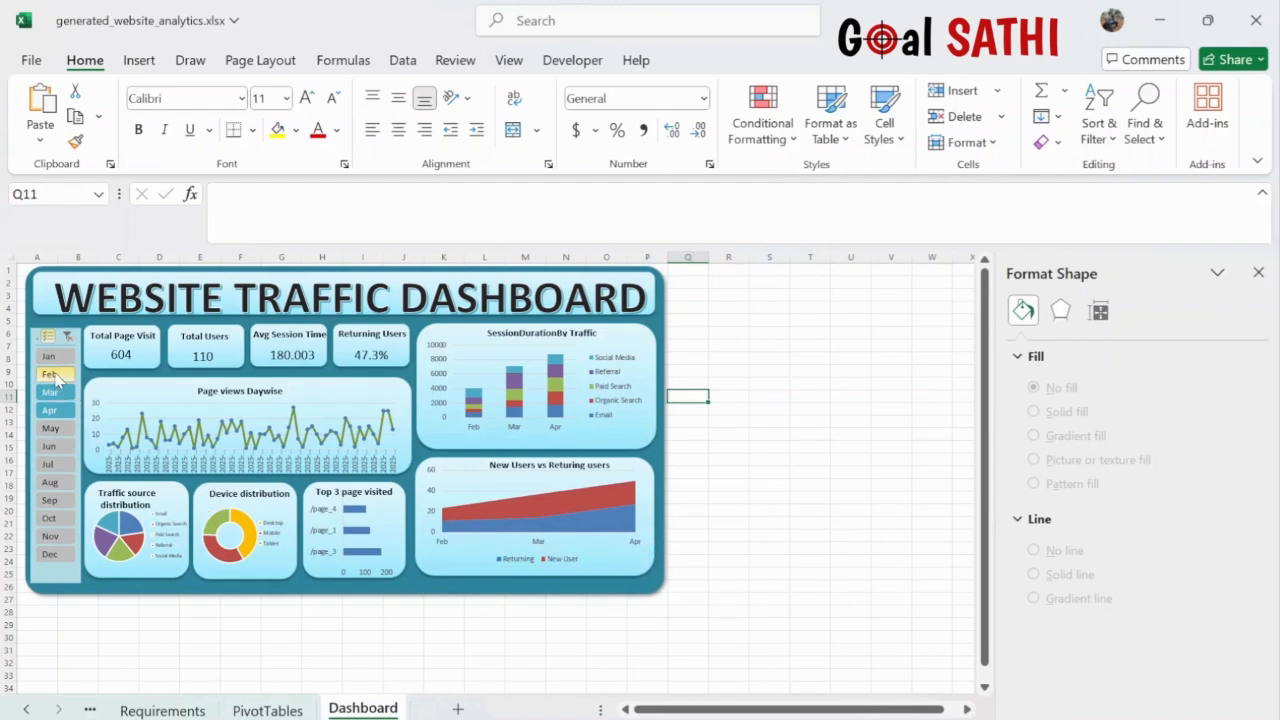
left_click(53, 432)
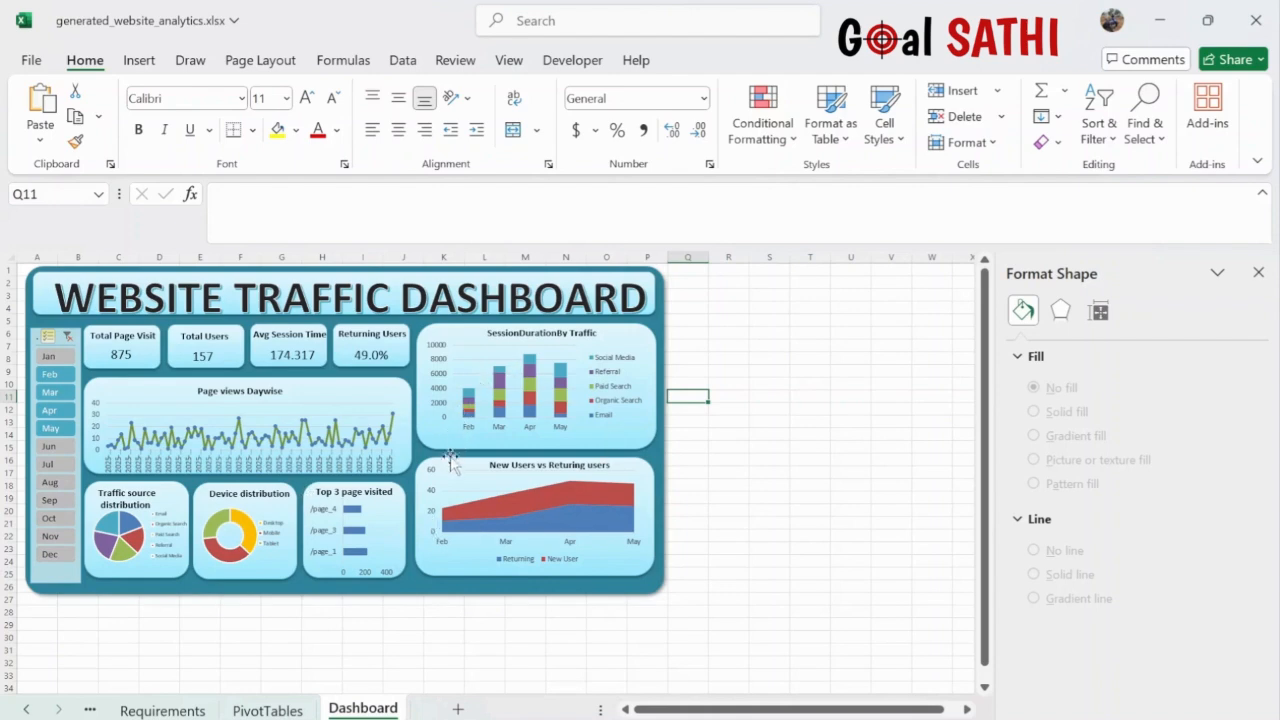
left_click(156, 705)
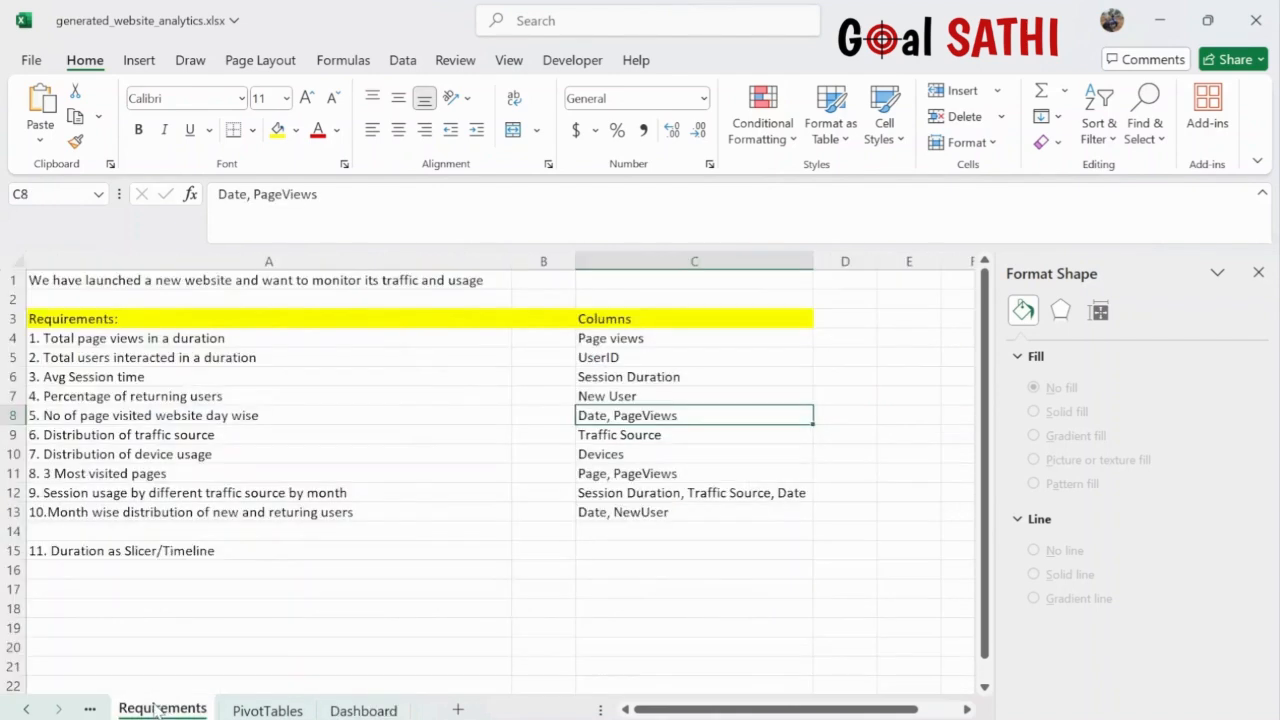
- View the Raw Data and PivotTables sheets, then return to the Dashboard sheet
left_click(26, 709)
left_click(148, 710)
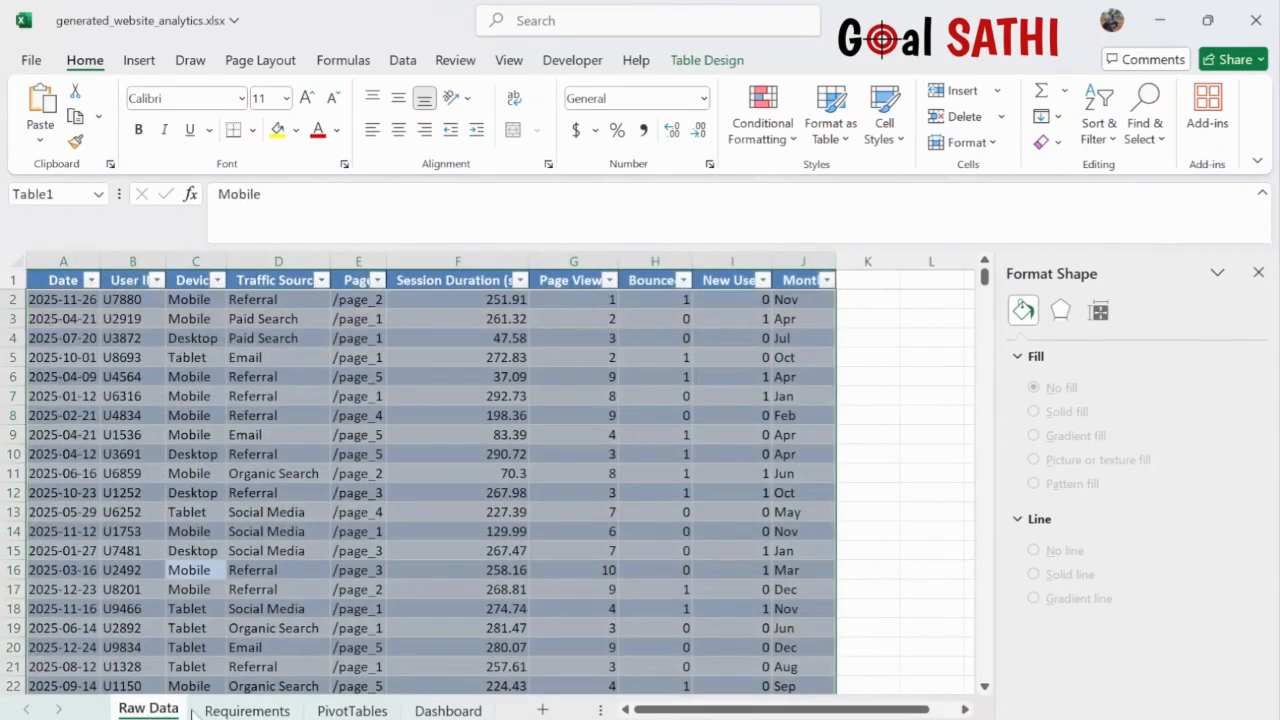
left_click(352, 710)
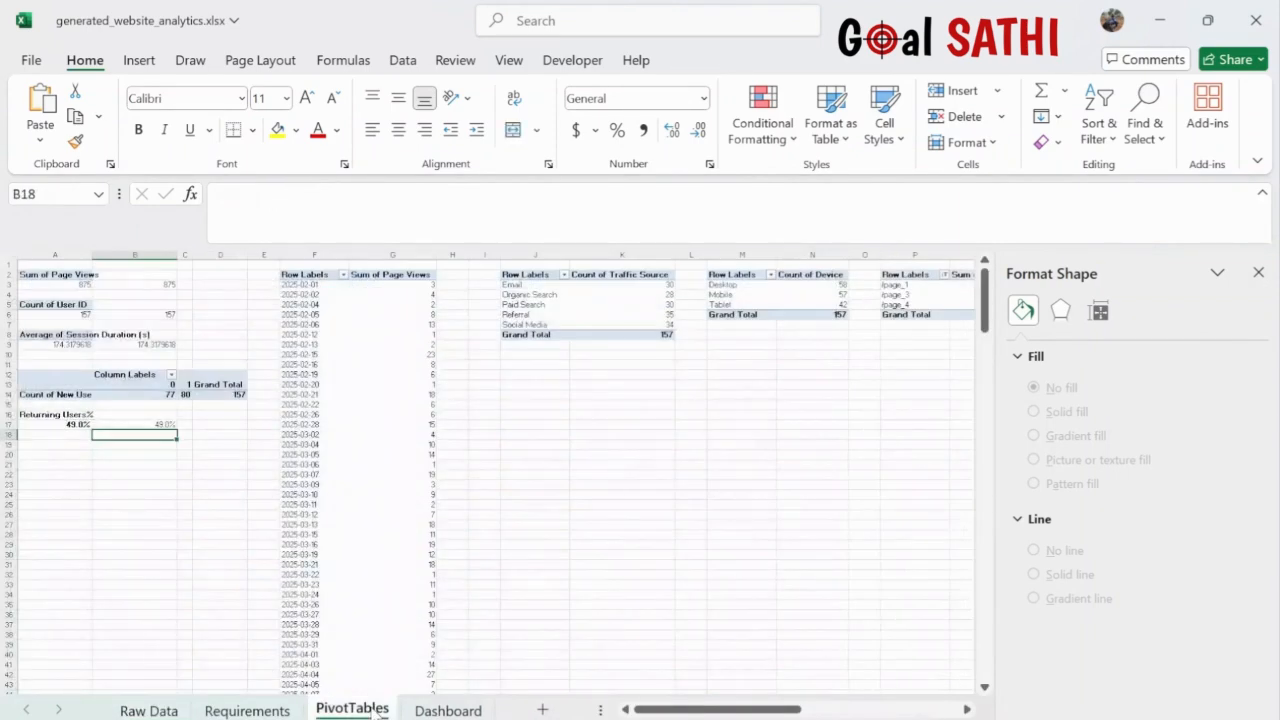
left_click(443, 710)
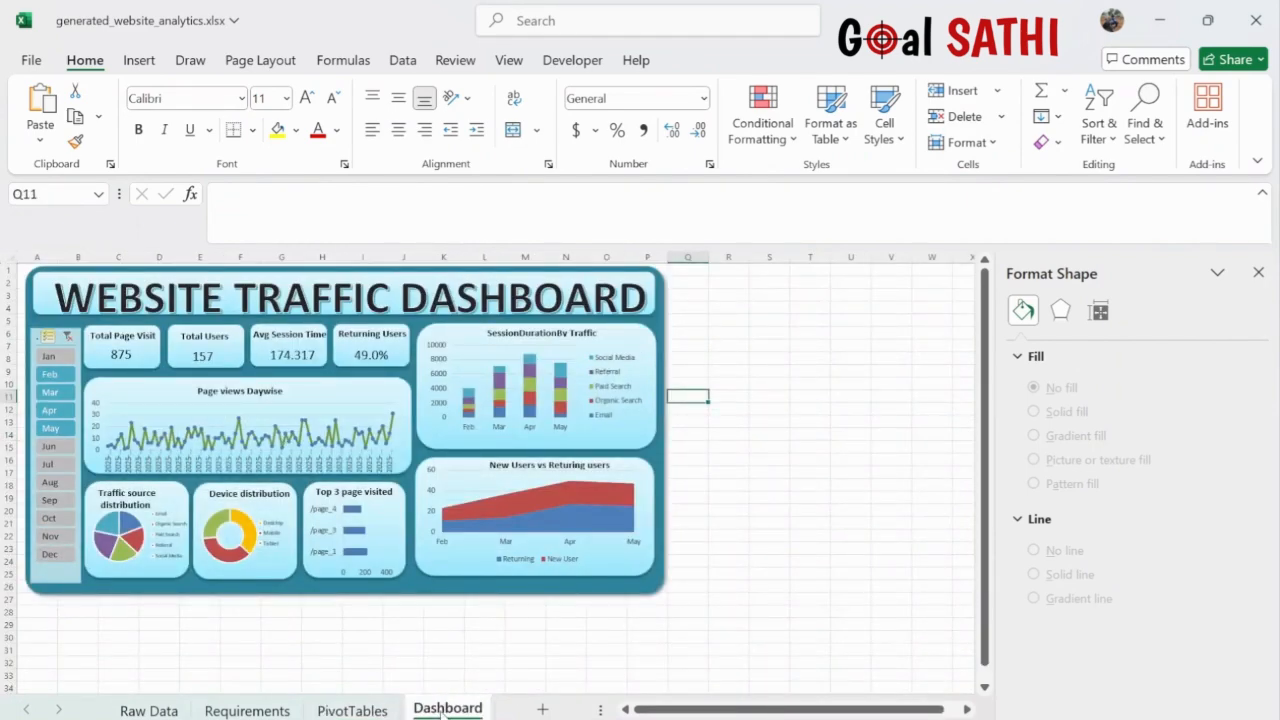
scroll(488, 400, "up", 2)
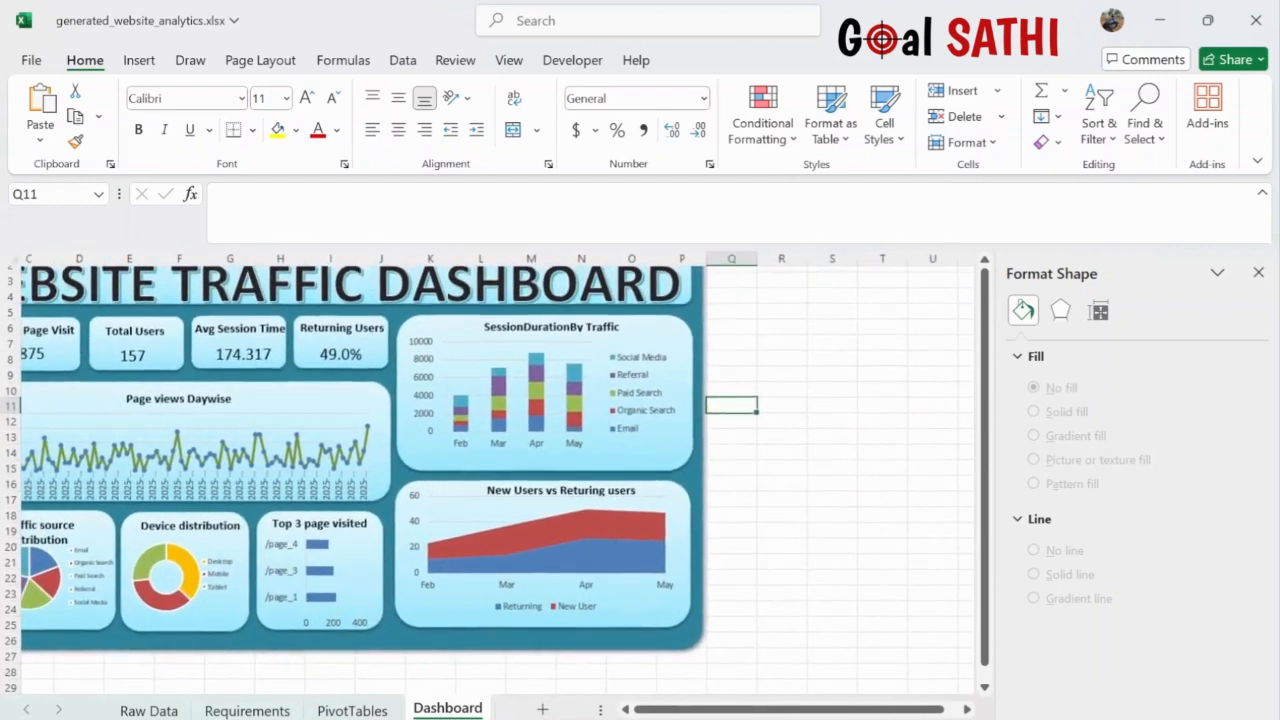